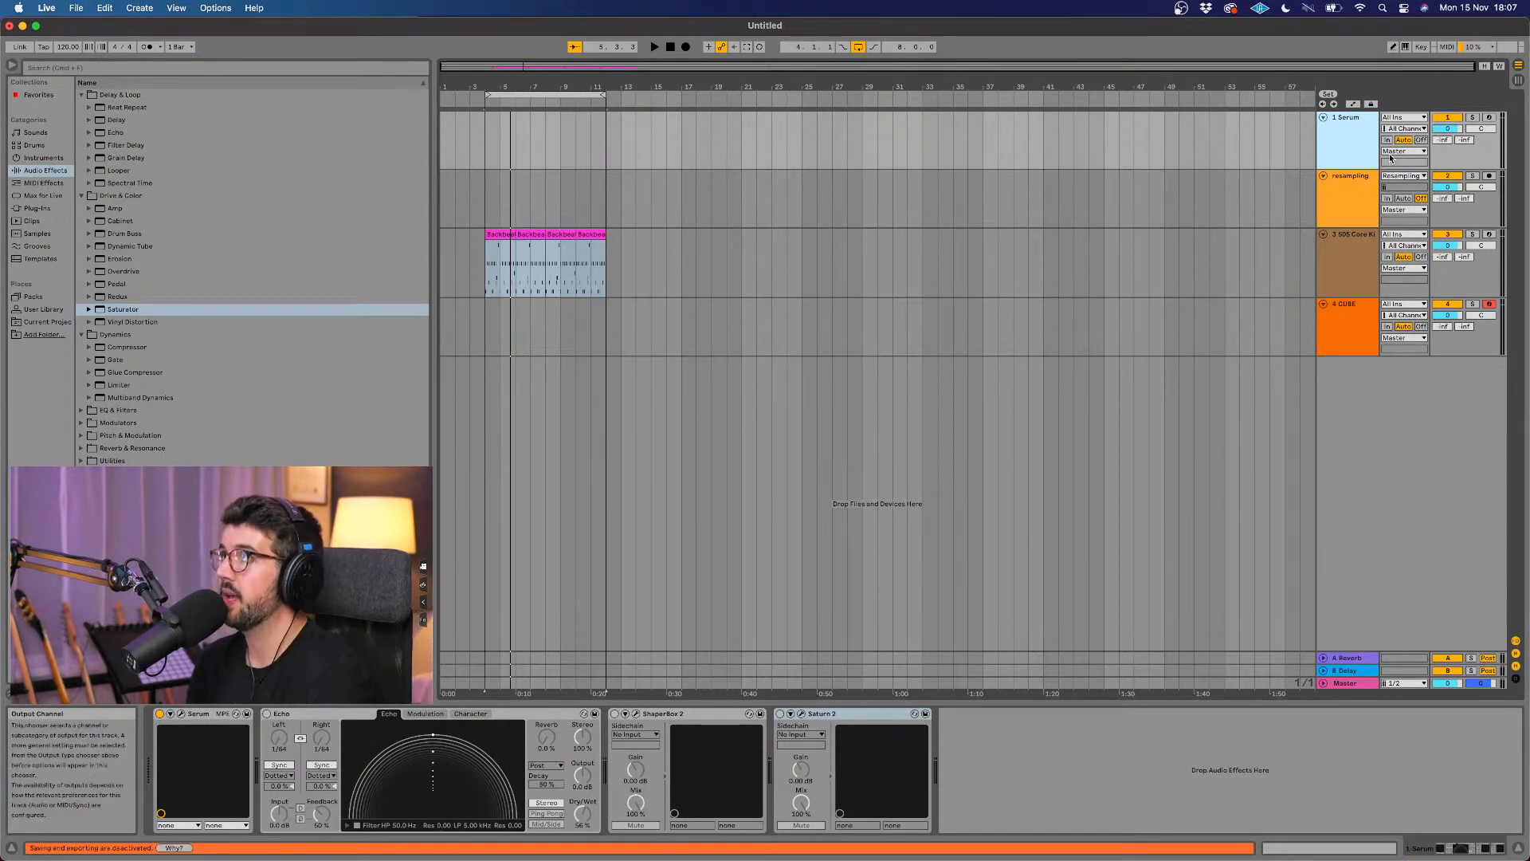
Step: Open the Serum synth's interface from the Serum track and enlarge its window over the arrangement
{"action": "left_click", "coordinate": [181, 714]}
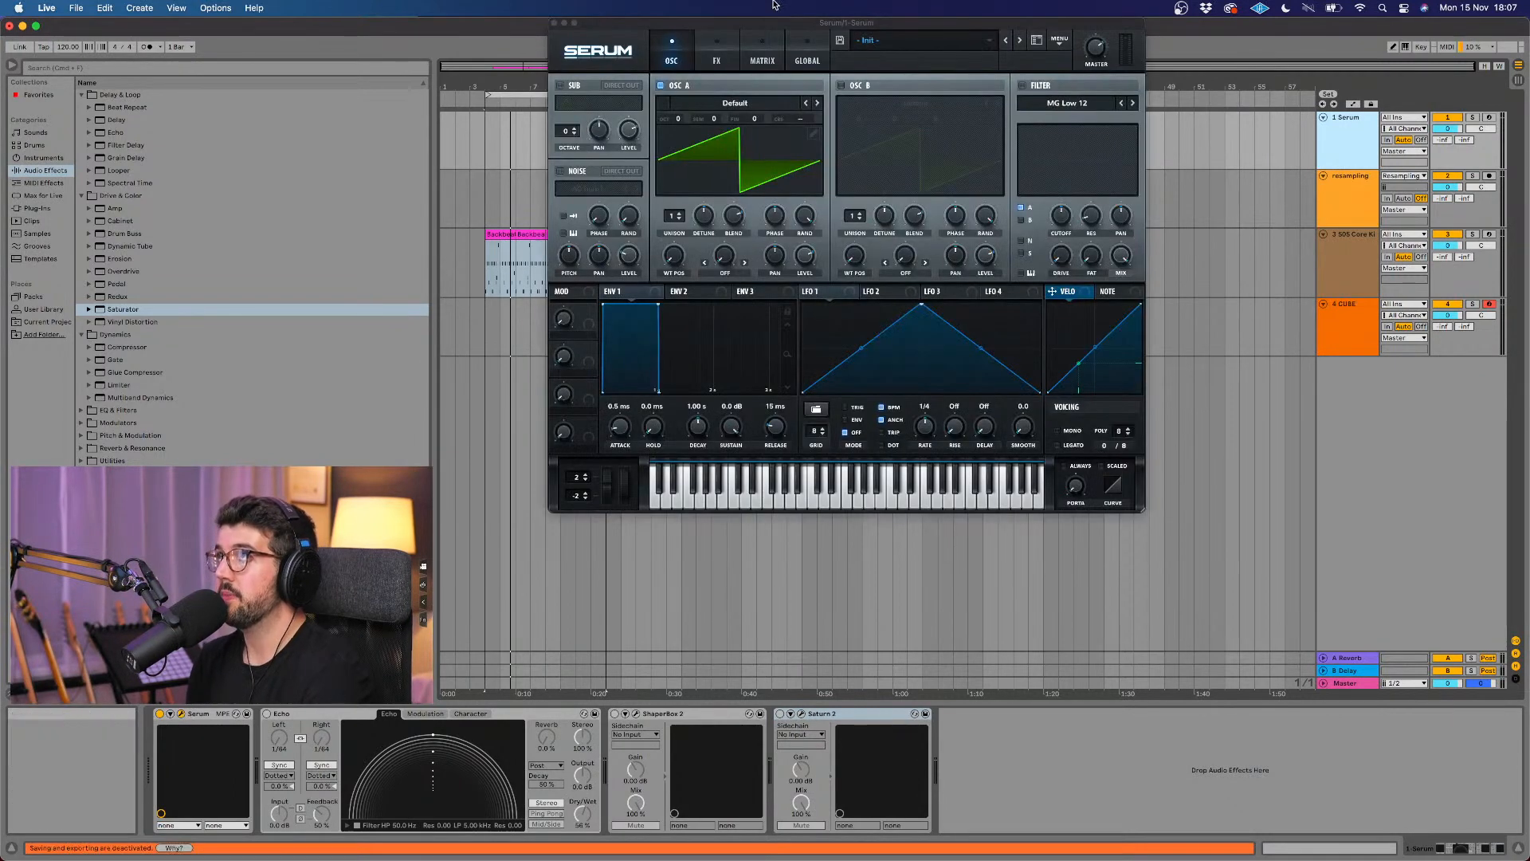
{"action": "left_click_drag", "start_coordinate": [788, 25], "coordinate": [765, 99]}
{"action": "left_click_drag", "start_coordinate": [1108, 582], "coordinate": [1221, 676]}
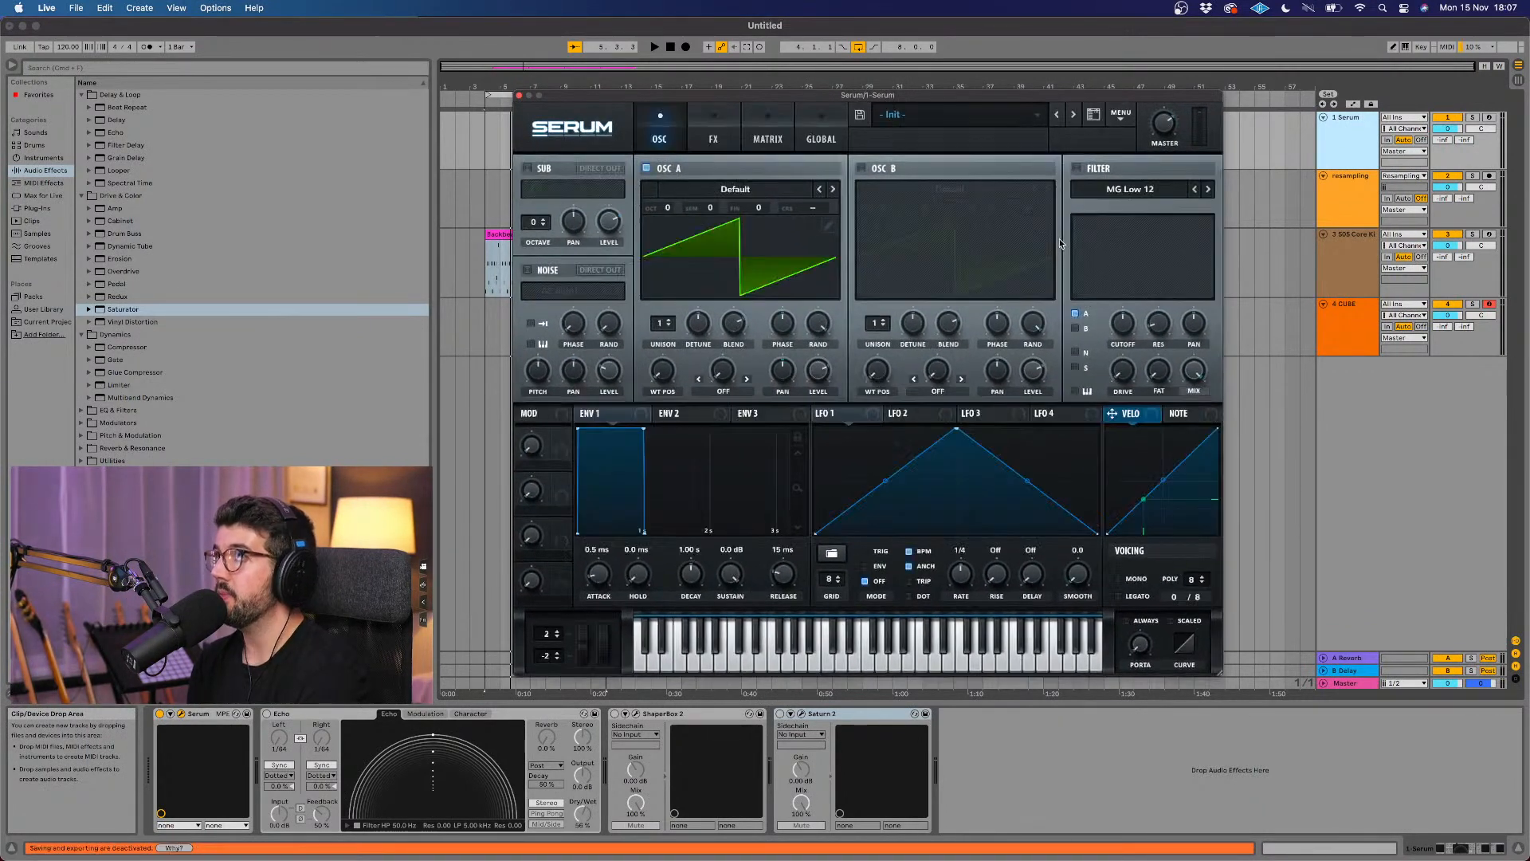
{"action": "left_click_drag", "start_coordinate": [975, 96], "coordinate": [977, 106]}
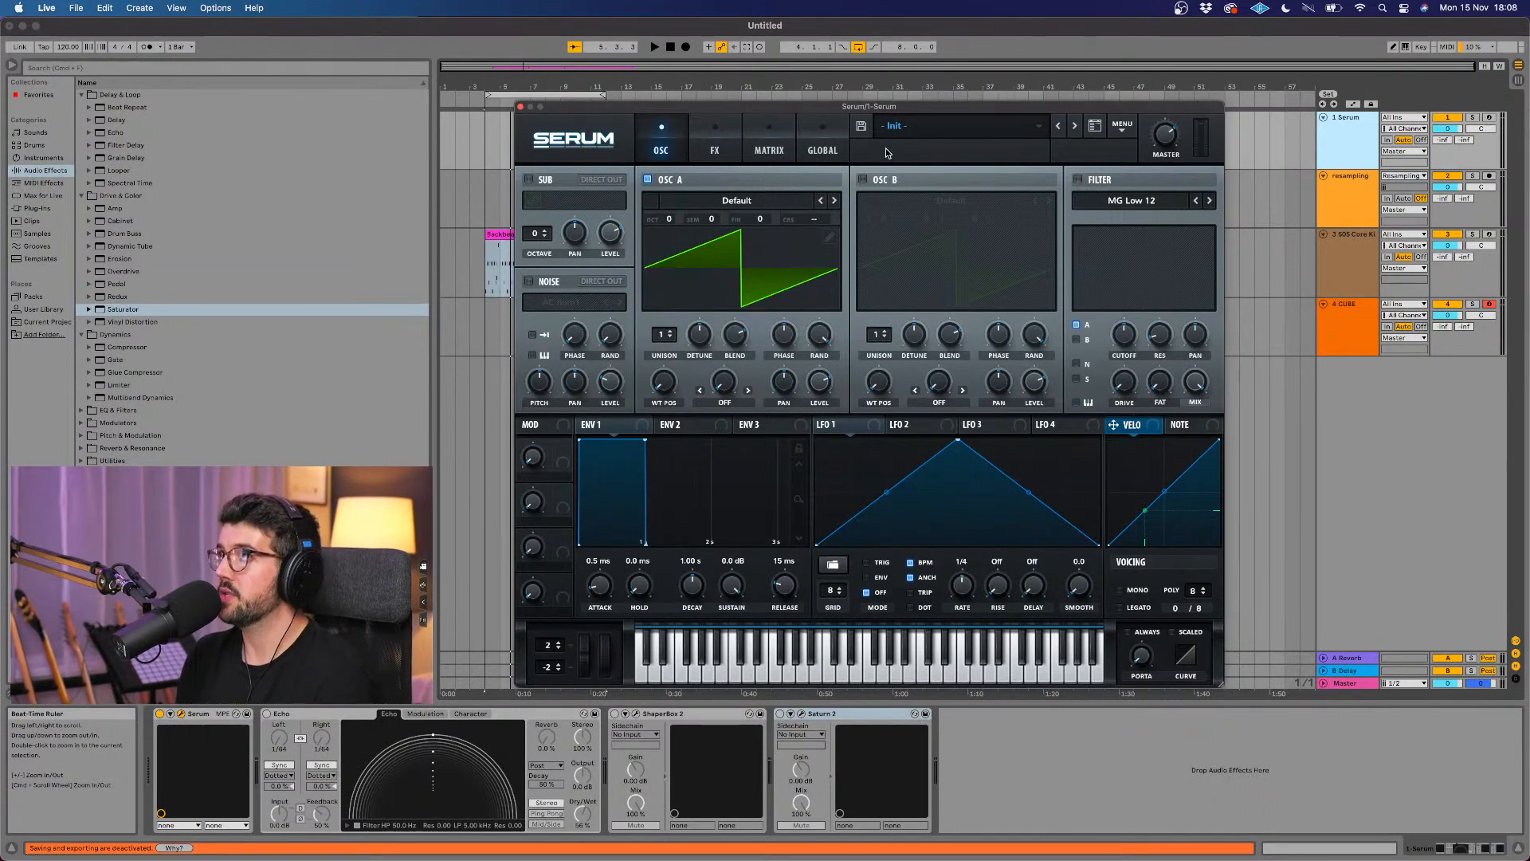
Step: Load the analog Basic Shapes wavetable into Serum's oscillator A
{"action": "left_click", "coordinate": [787, 201]}
{"action": "mouse_move", "coordinate": [790, 220]}
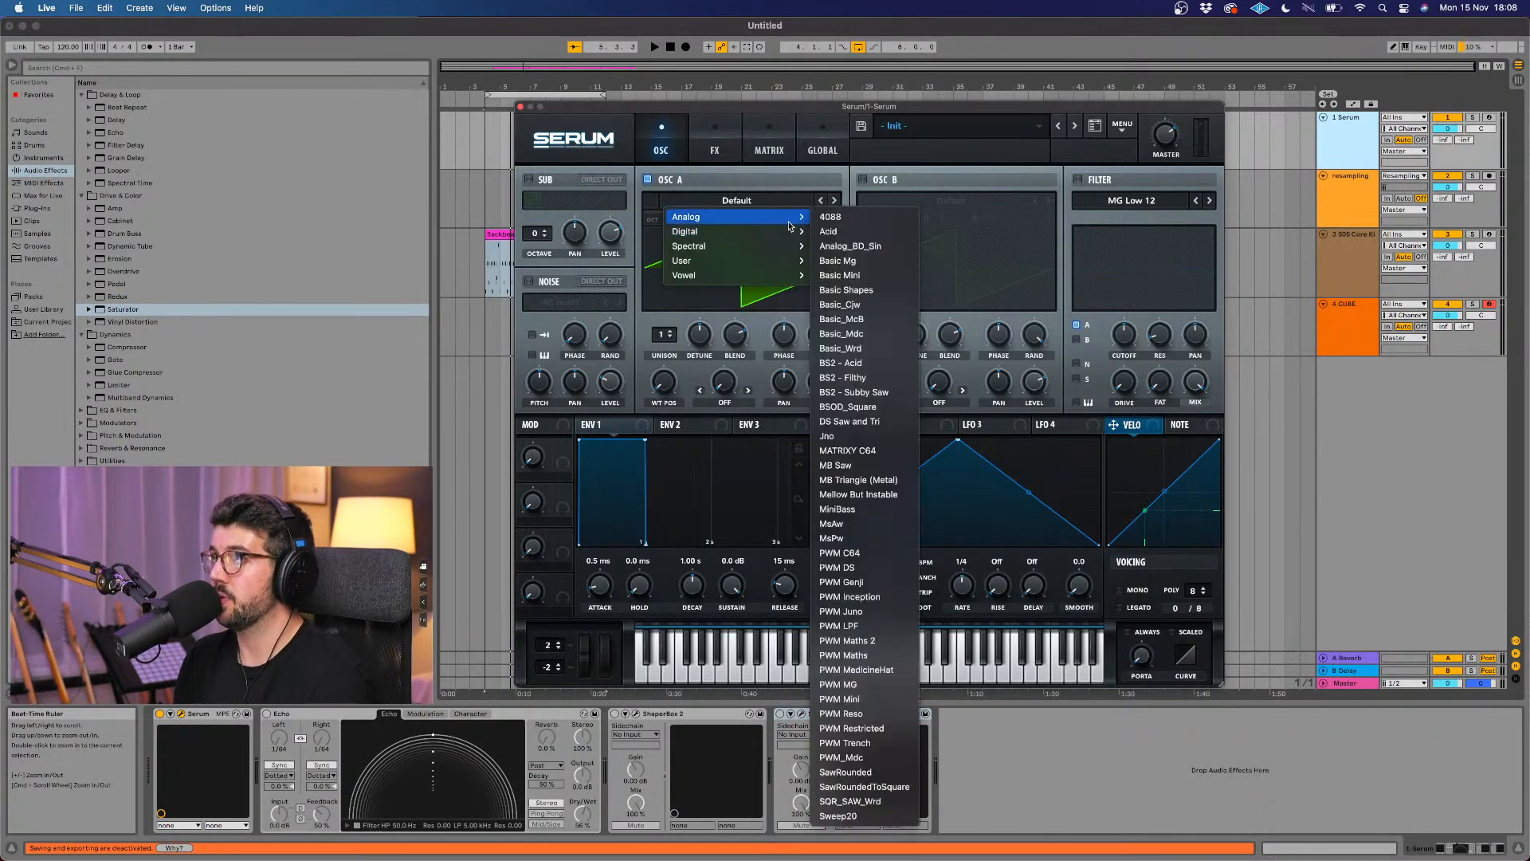
{"action": "left_click", "coordinate": [854, 292]}
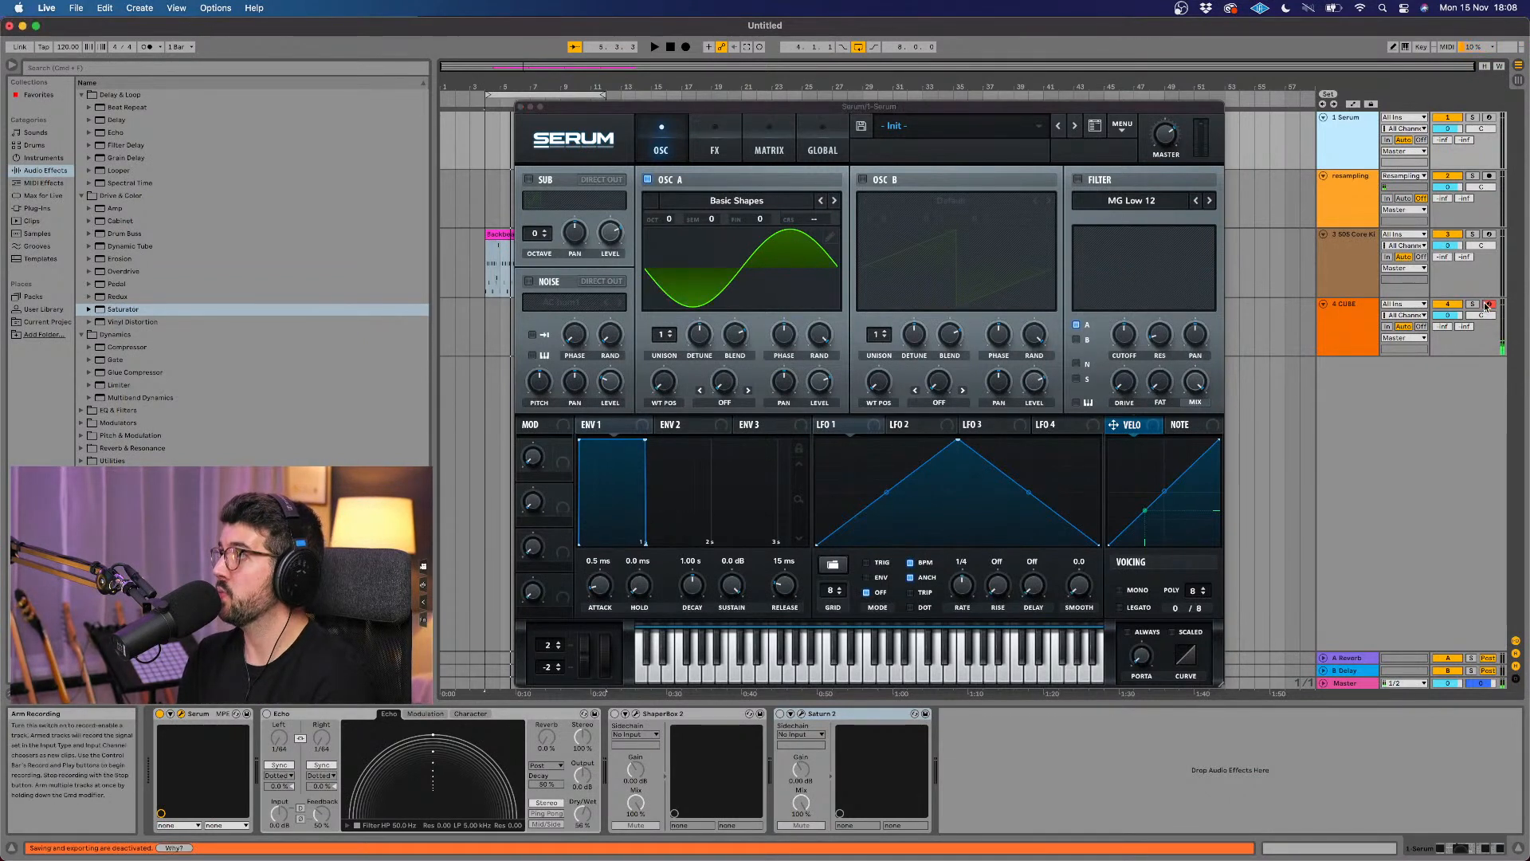
Step: Arm the Serum track for recording and set the synth's envelope 1 attack to 2.2 ms
{"action": "left_click", "coordinate": [1370, 143]}
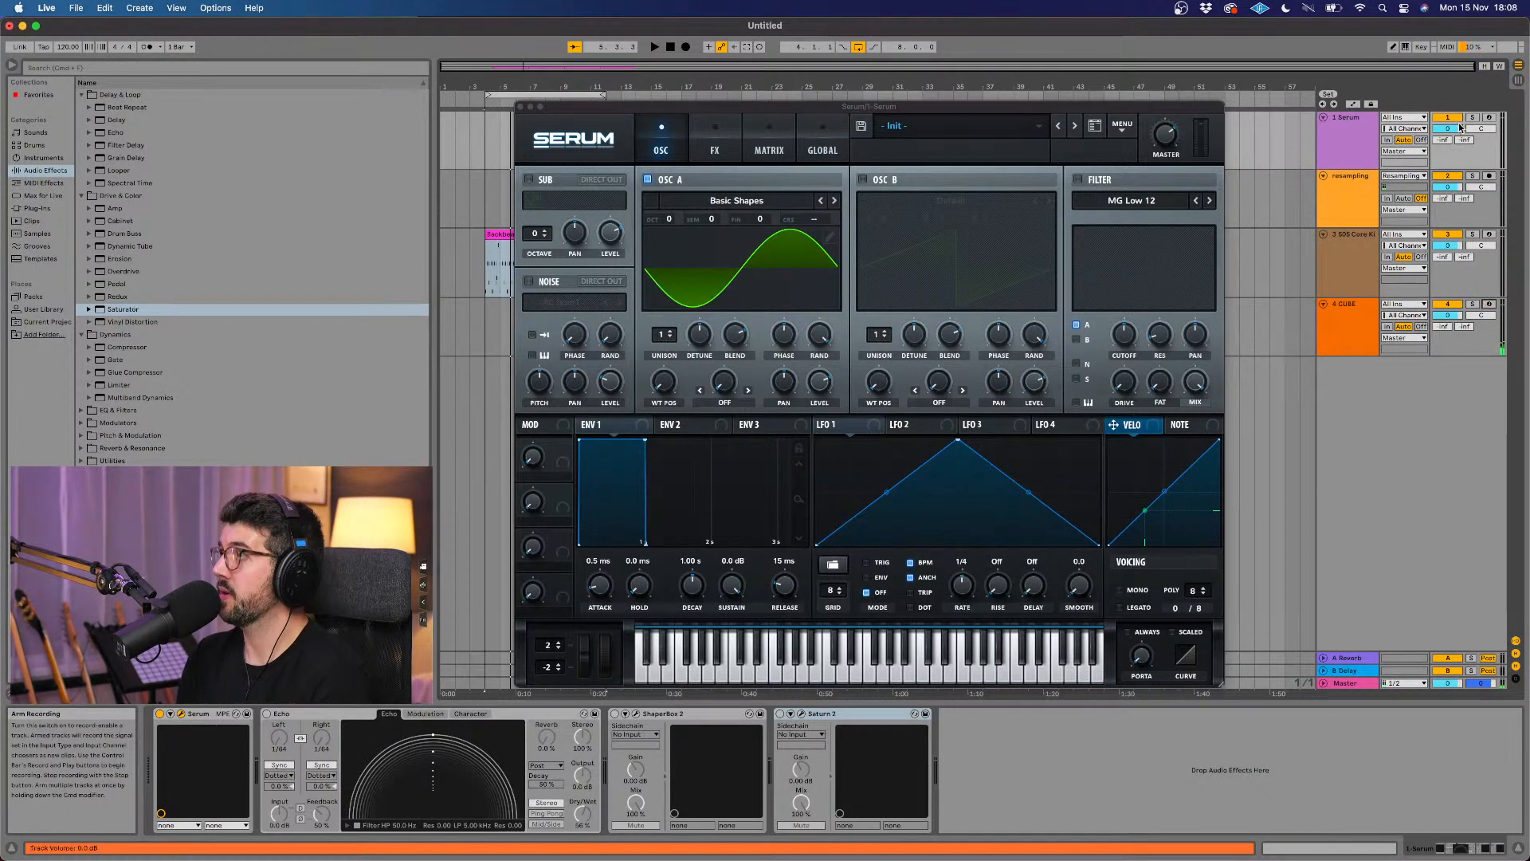
{"action": "left_click", "coordinate": [1370, 144]}
{"action": "left_click_drag", "start_coordinate": [620, 580], "coordinate": [605, 579]}
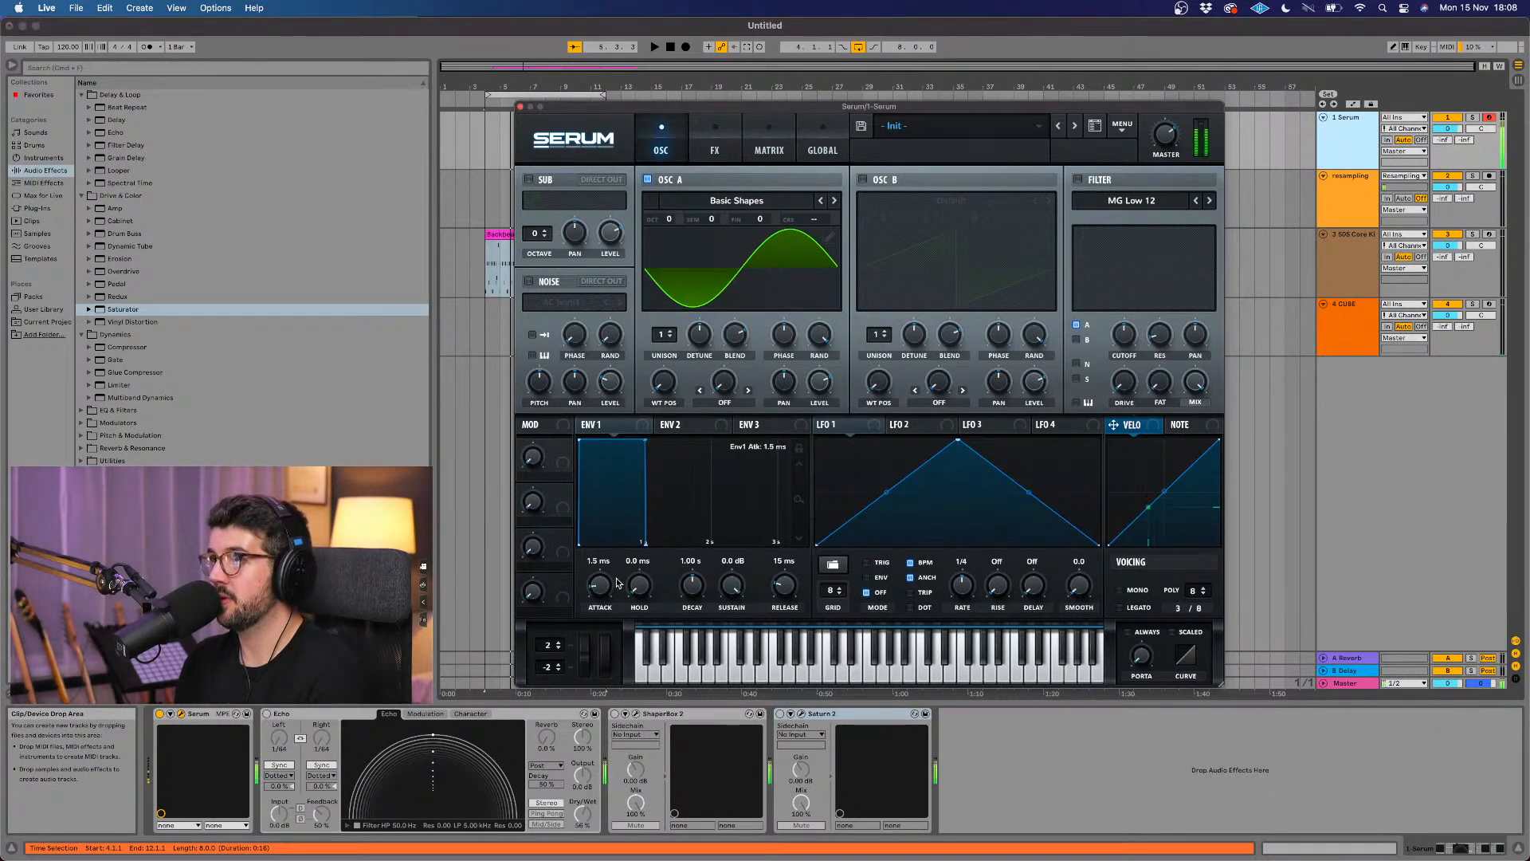
{"action": "scroll", "coordinate": [606, 586], "scroll_direction": "up", "scroll_amount": 3}
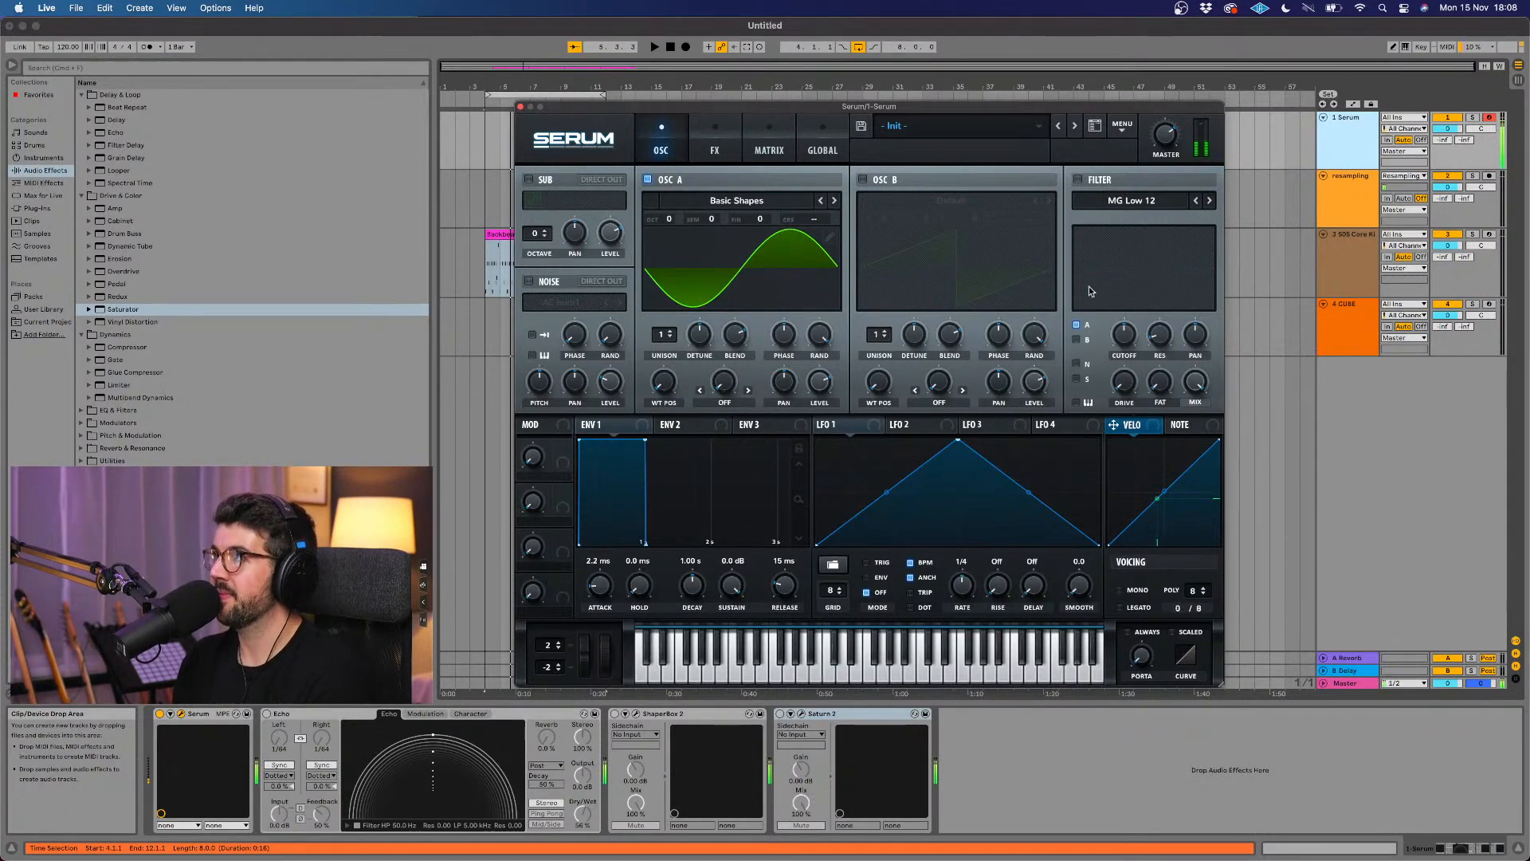
Step: Enable Serum's MG Low 12 filter, remove oscillator A from its routing, and close the synth window
{"action": "left_click", "coordinate": [1078, 179]}
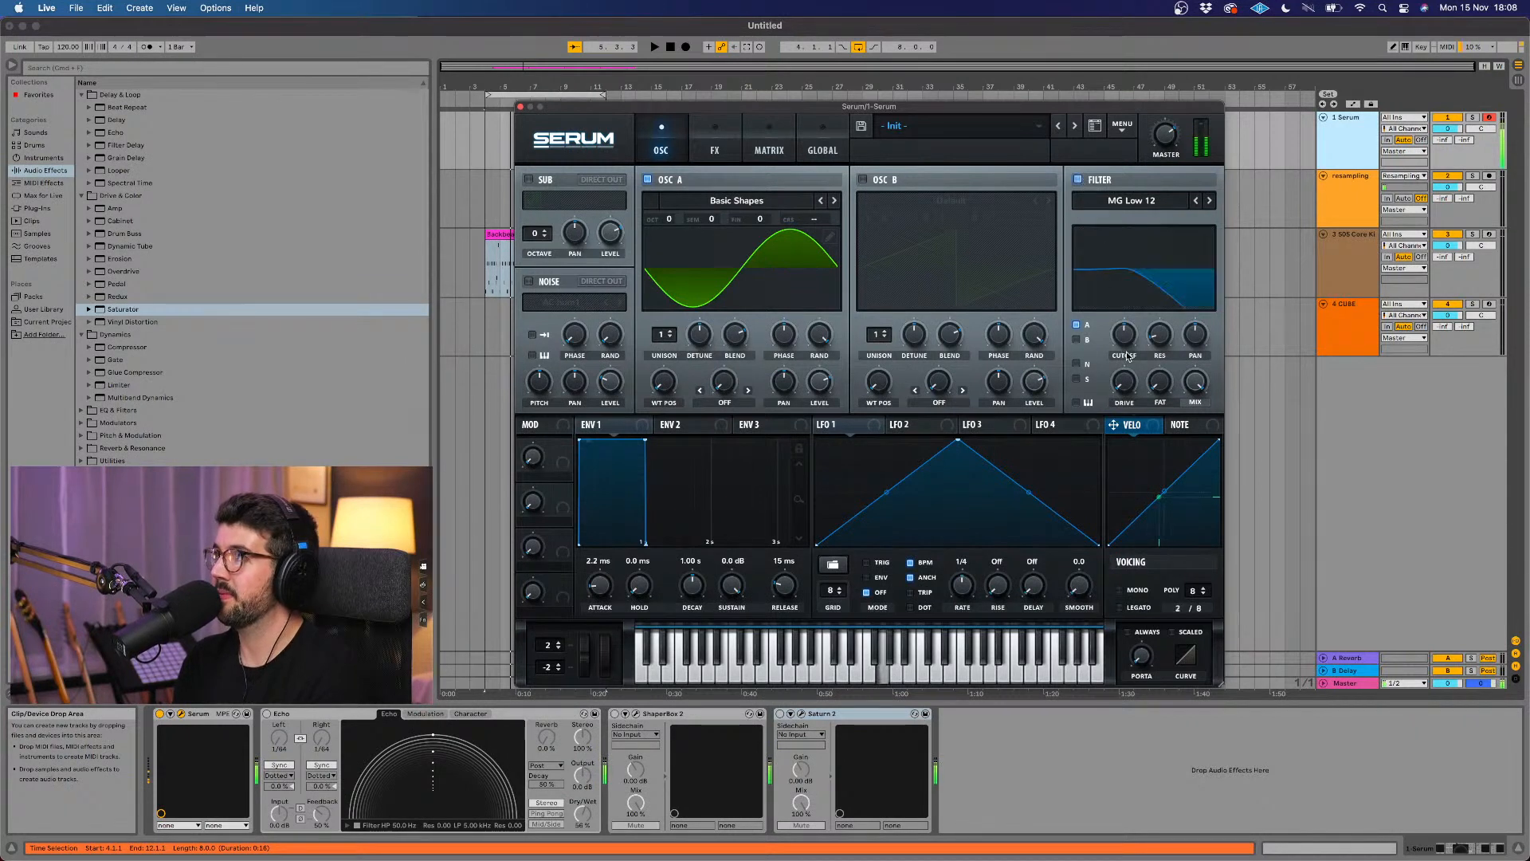
{"action": "left_click", "coordinate": [1077, 326]}
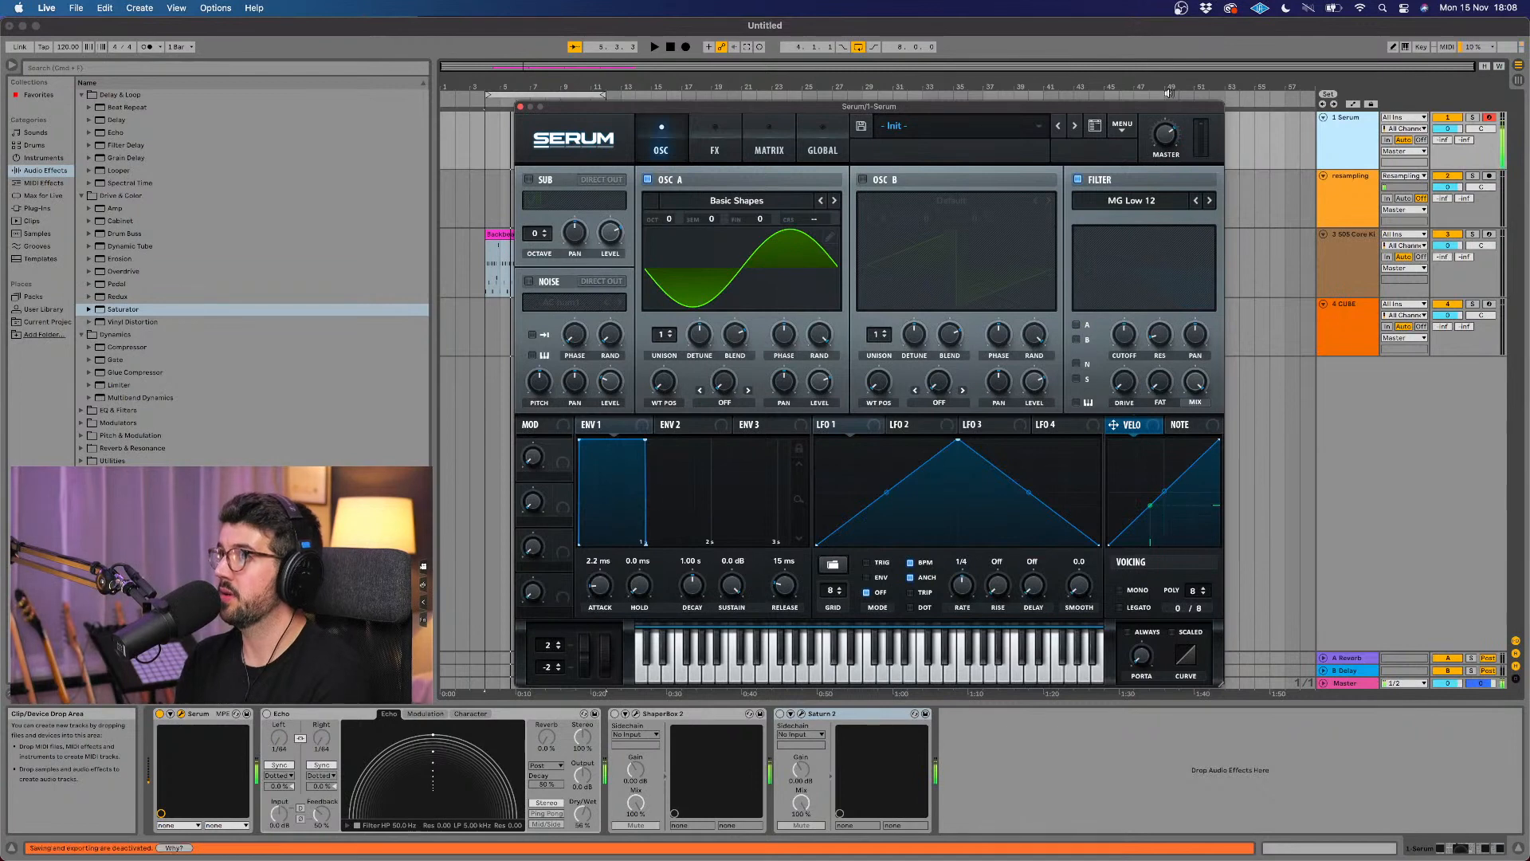
{"action": "left_click", "coordinate": [521, 106]}
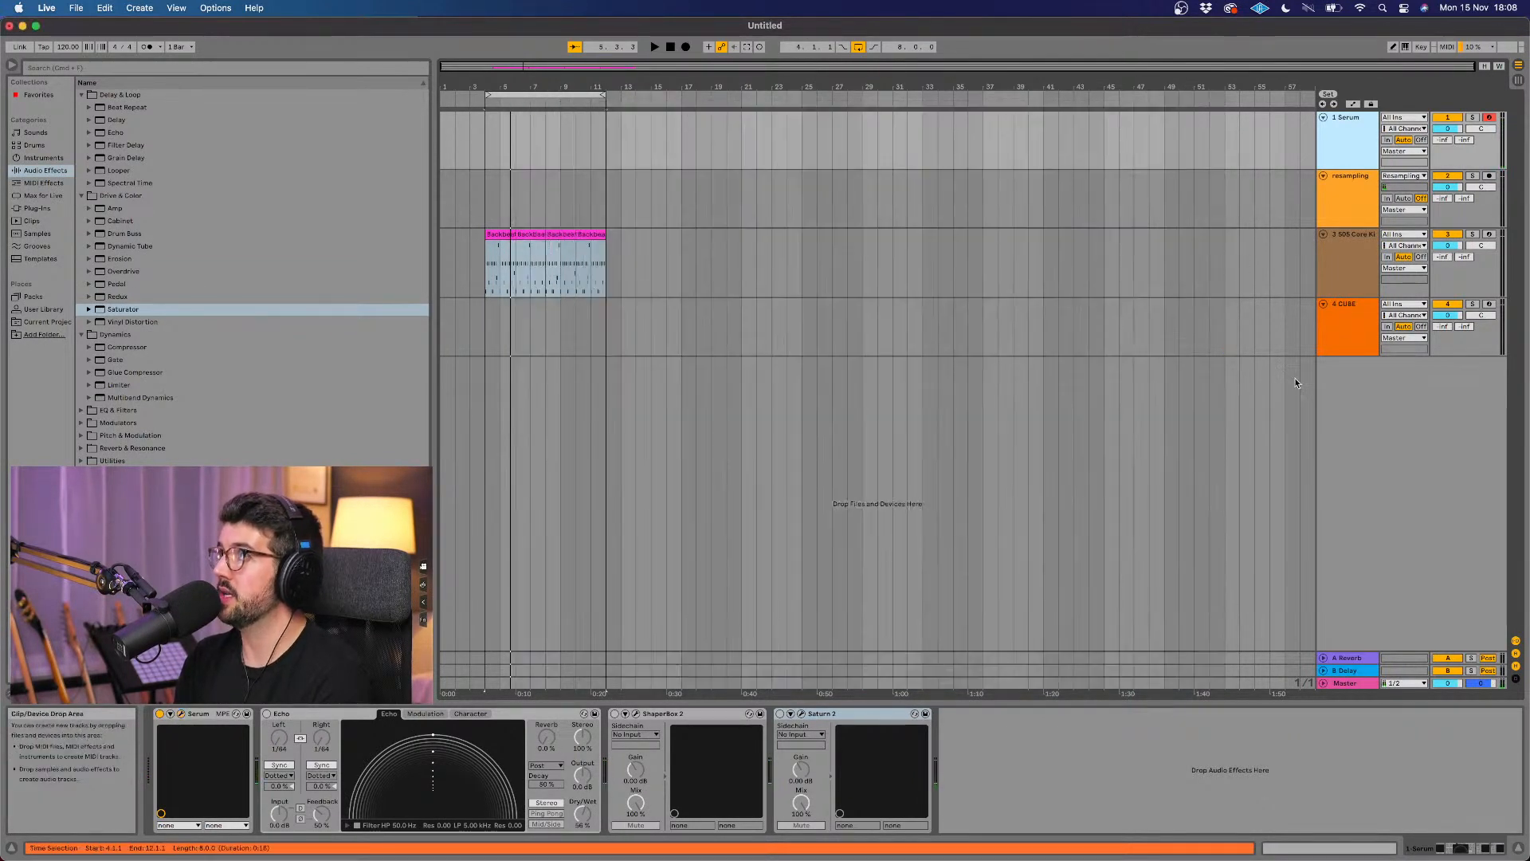
Step: Mute the drum track and set the project tempo to 100 BPM with the metronome on
{"action": "left_click", "coordinate": [1455, 235]}
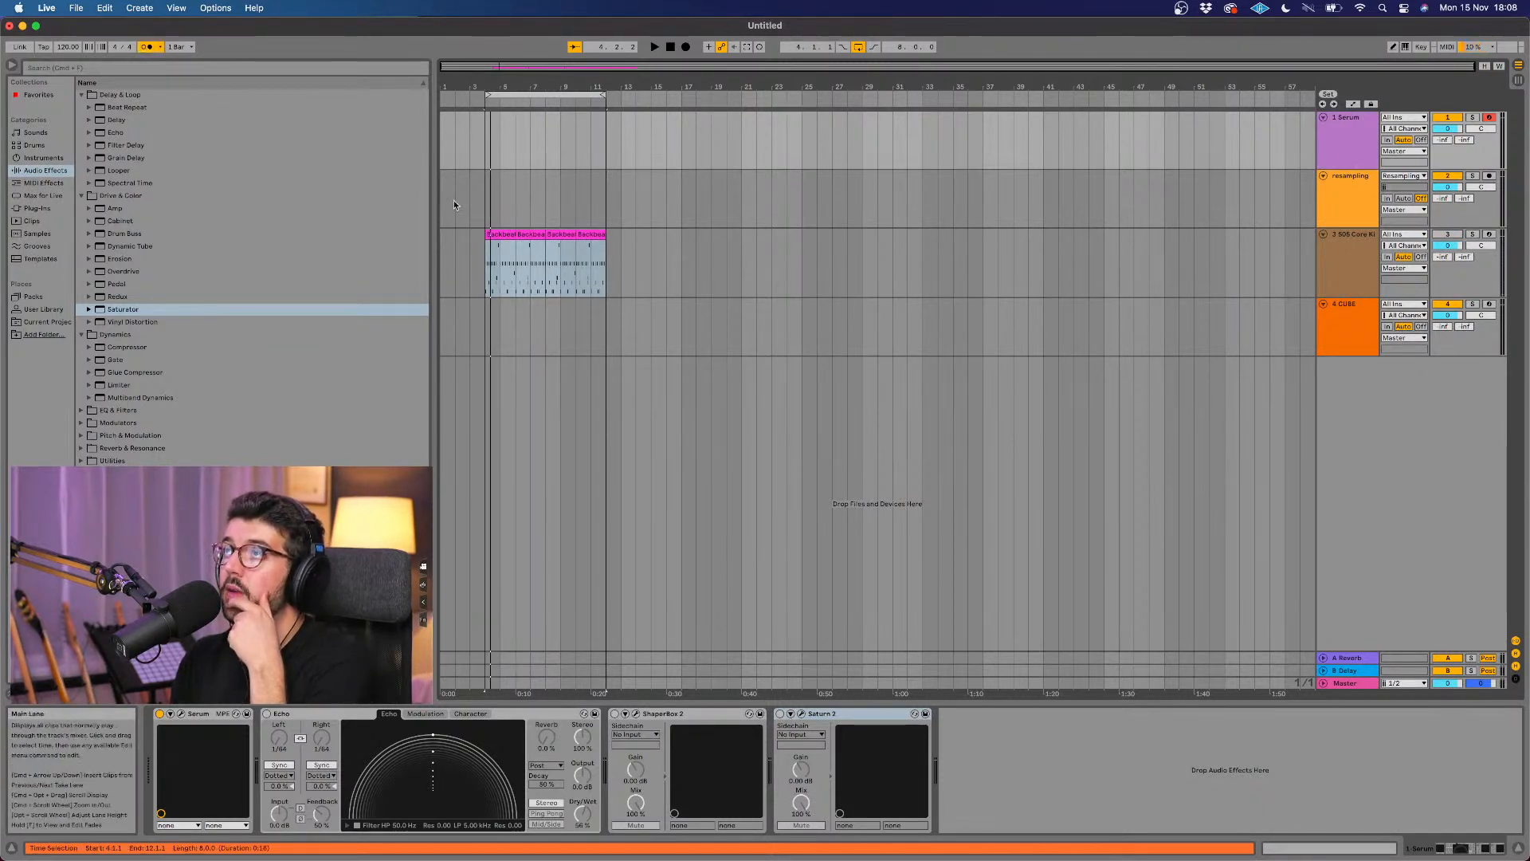
{"action": "key", "text": "space"}
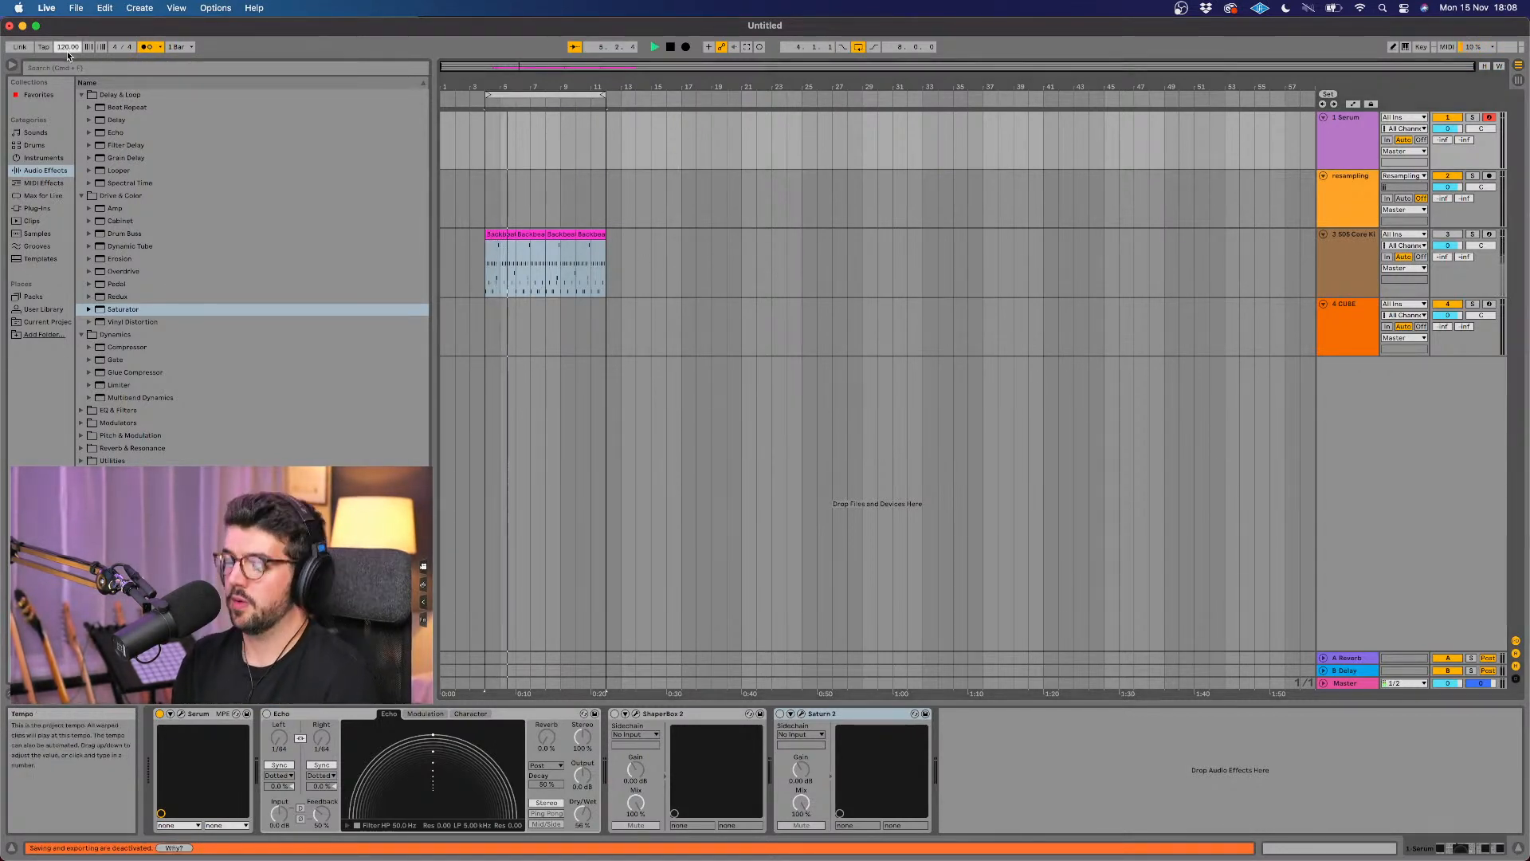
{"action": "type", "text": "100"}
{"action": "key", "text": "Return"}
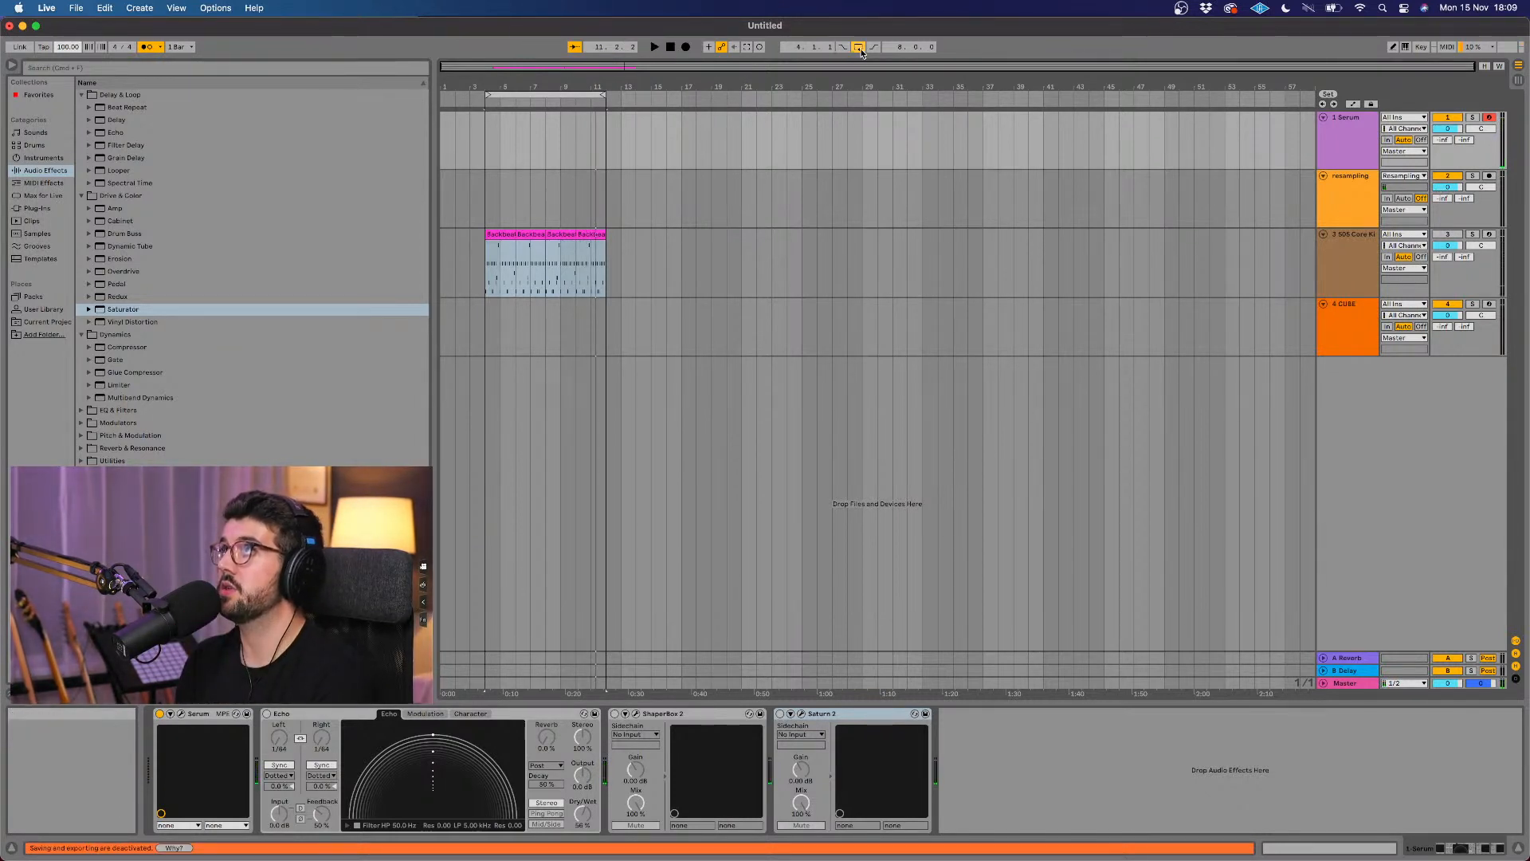
Step: Record a chord progression as a new MIDI clip on the Serum track, starting at bar 4
{"action": "left_click", "coordinate": [686, 48]}
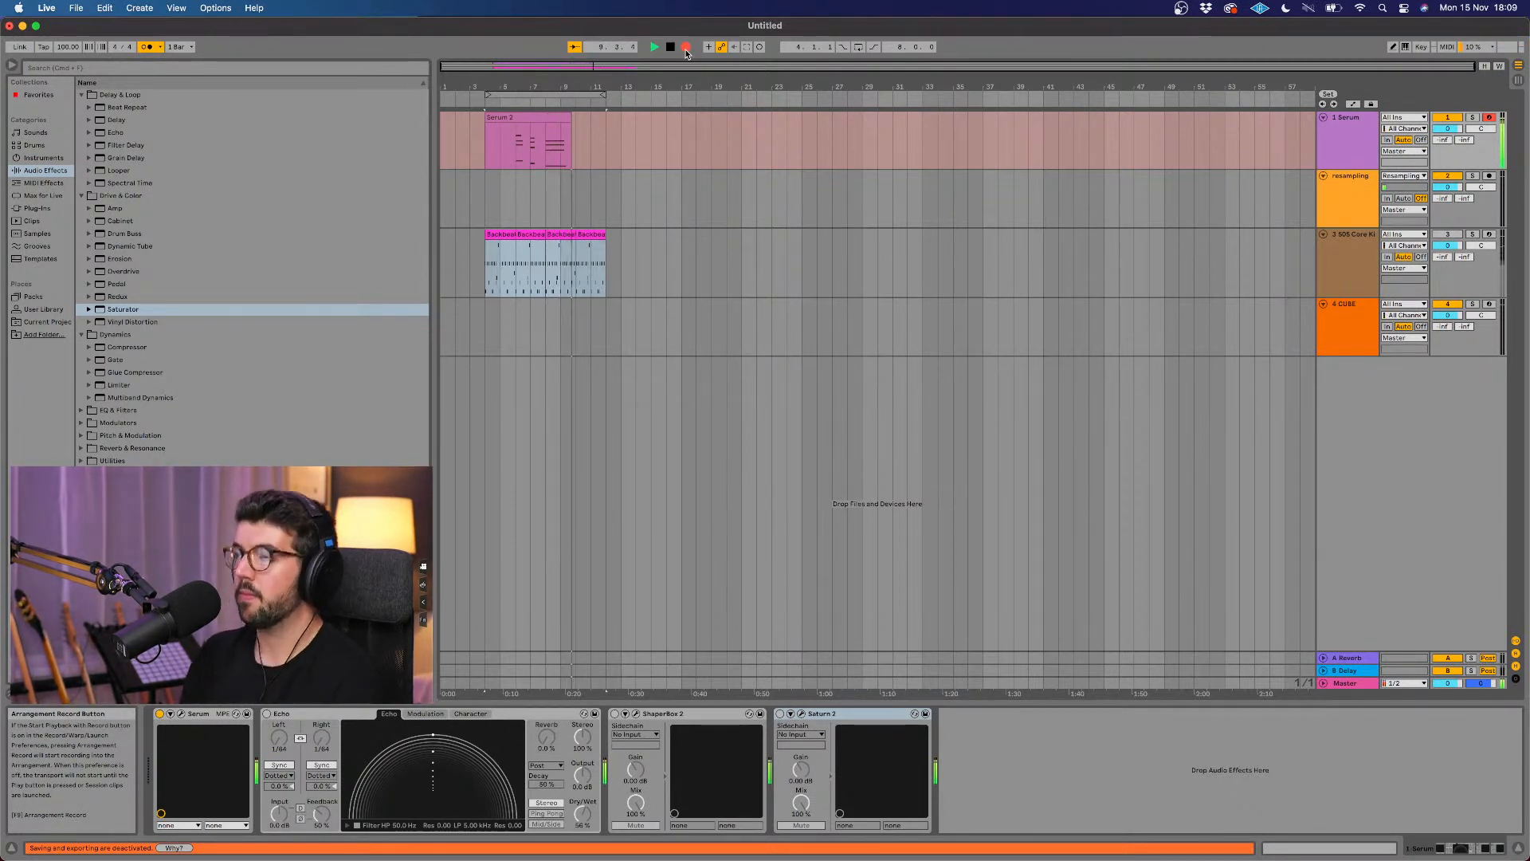
{"action": "key", "text": "space"}
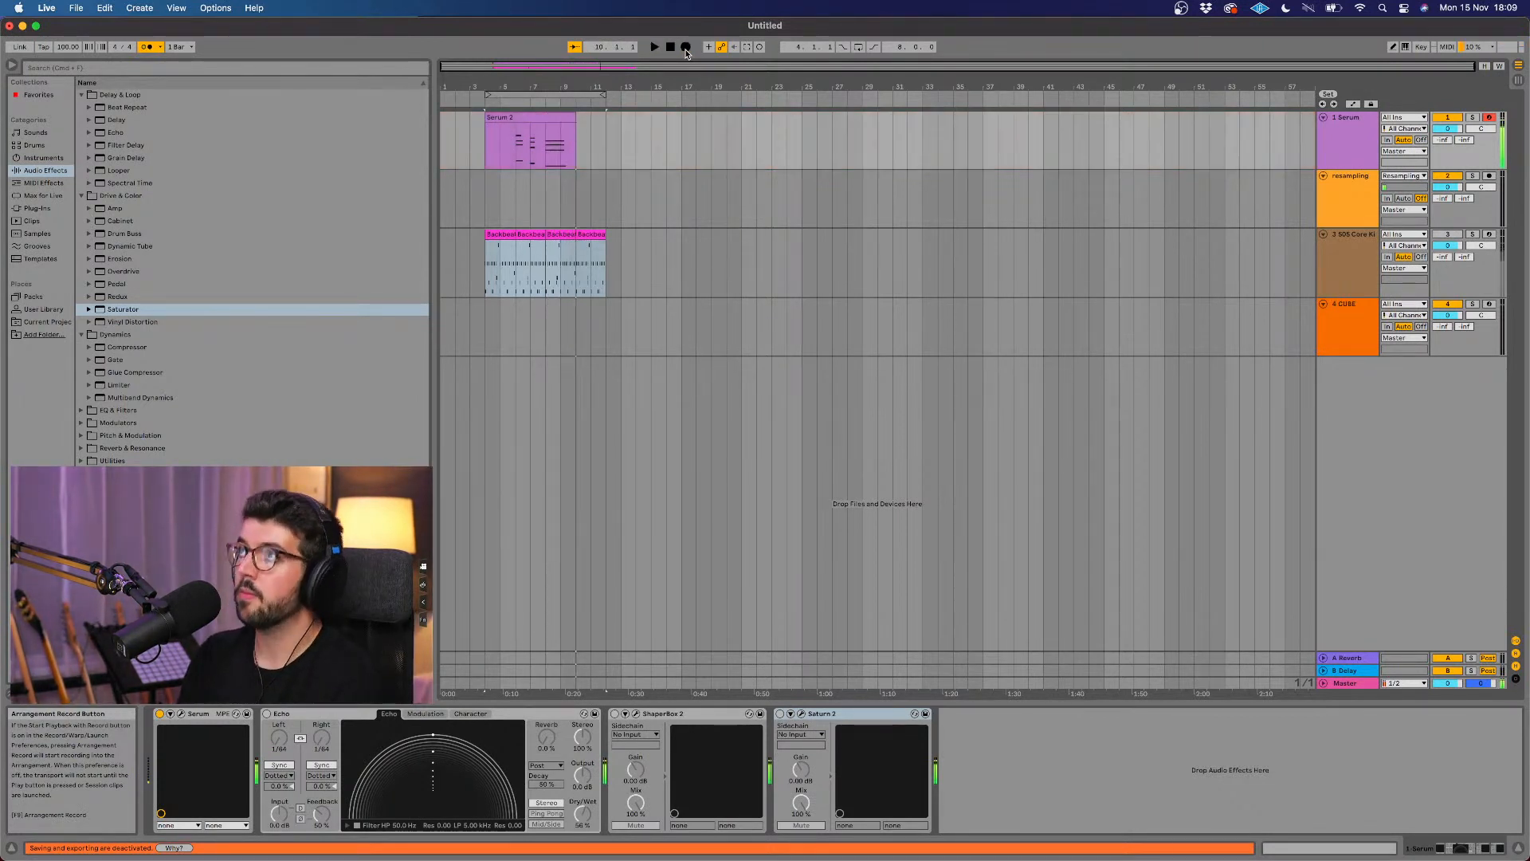
Step: Open the recorded Serum clip in an enlarged note editor and quantize all its notes to the grid
{"action": "left_click", "coordinate": [551, 119]}
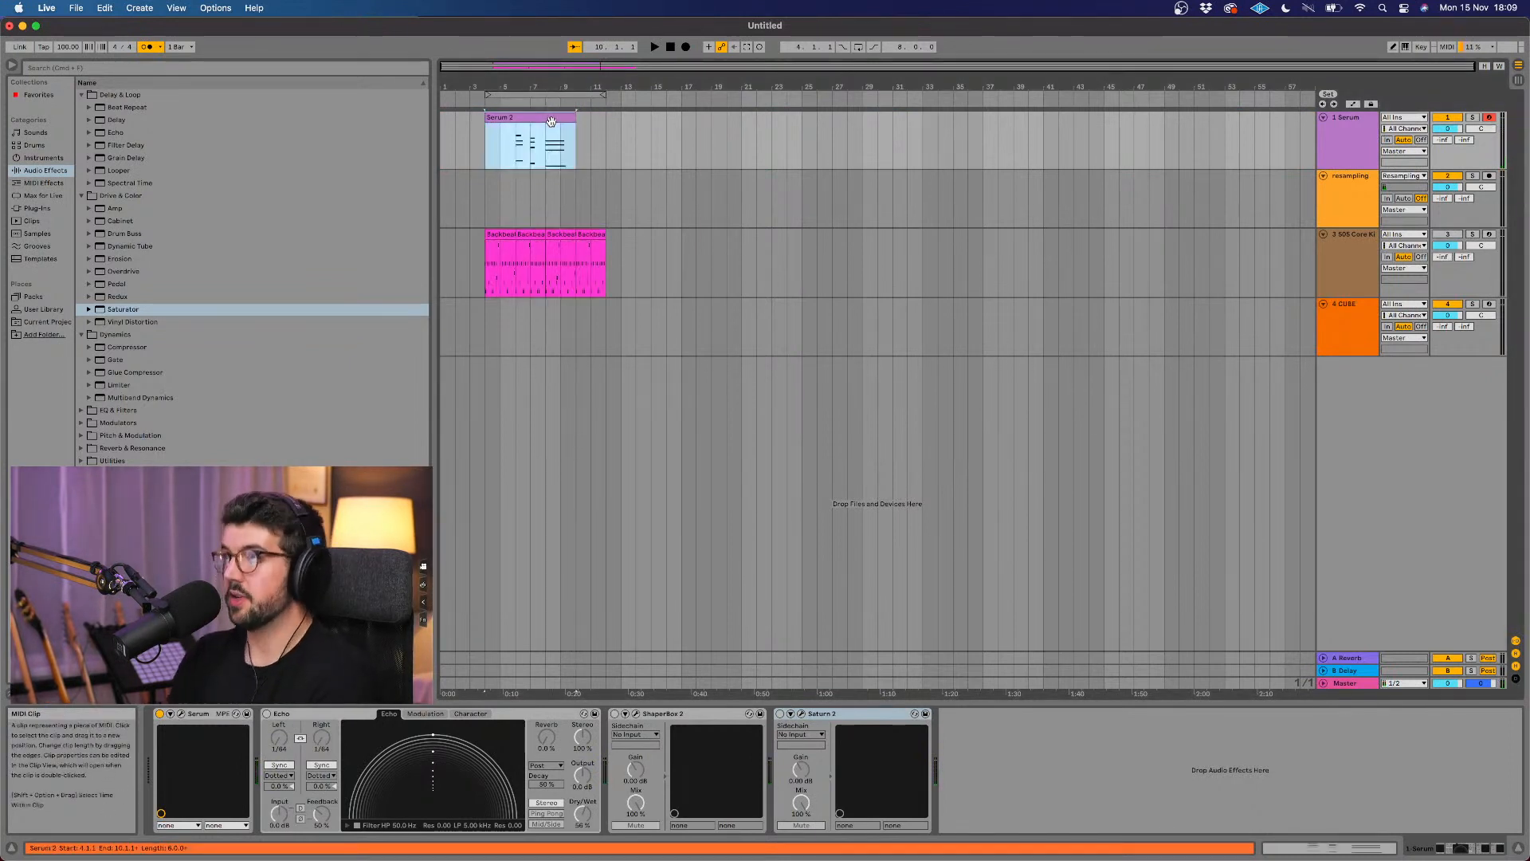
{"action": "double_click", "coordinate": [550, 119]}
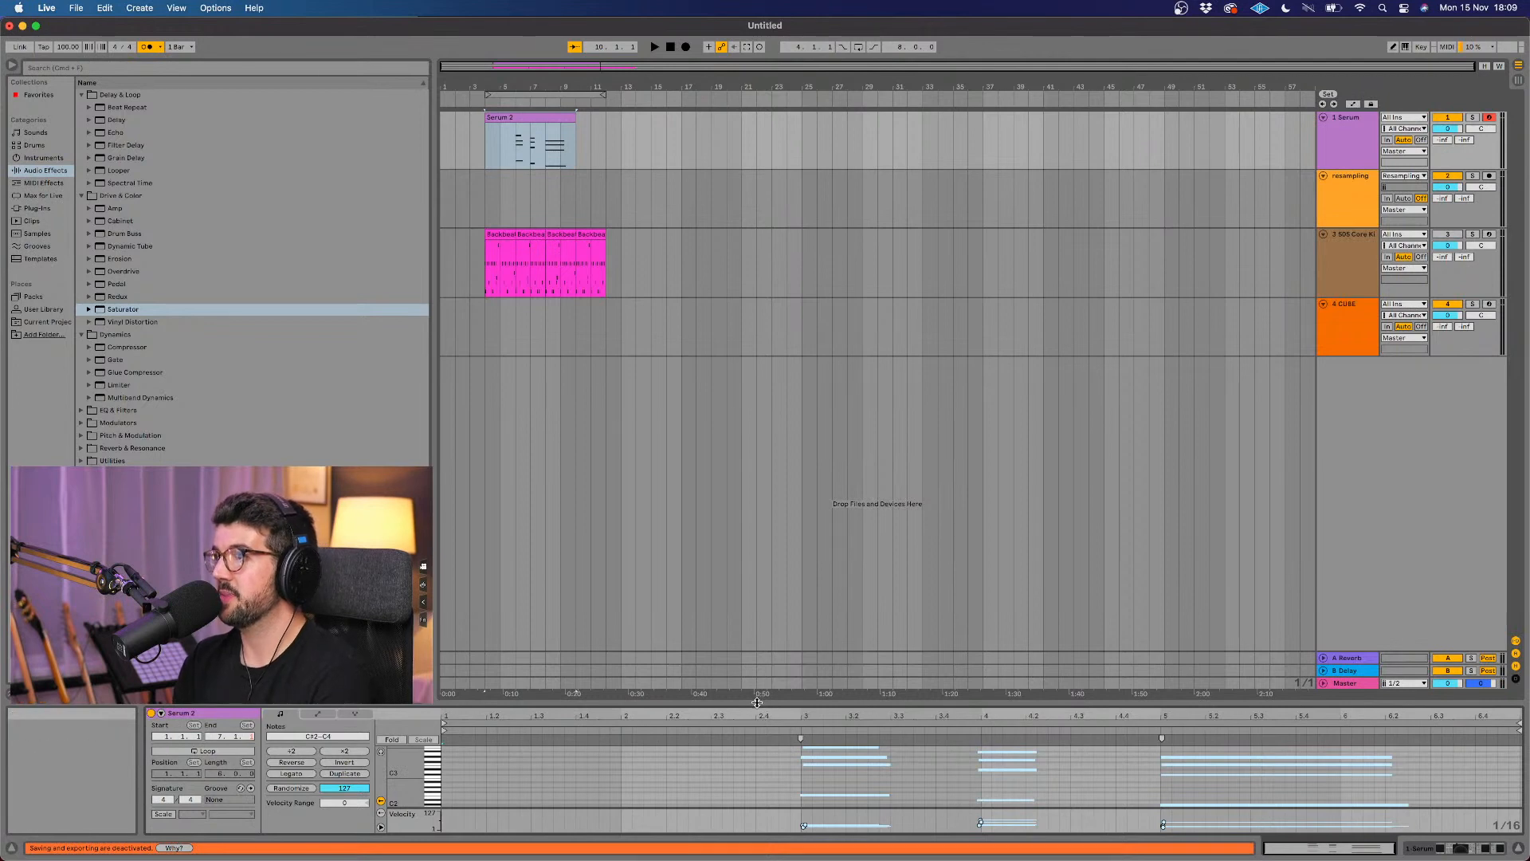
{"action": "left_click_drag", "start_coordinate": [772, 593], "coordinate": [781, 499]}
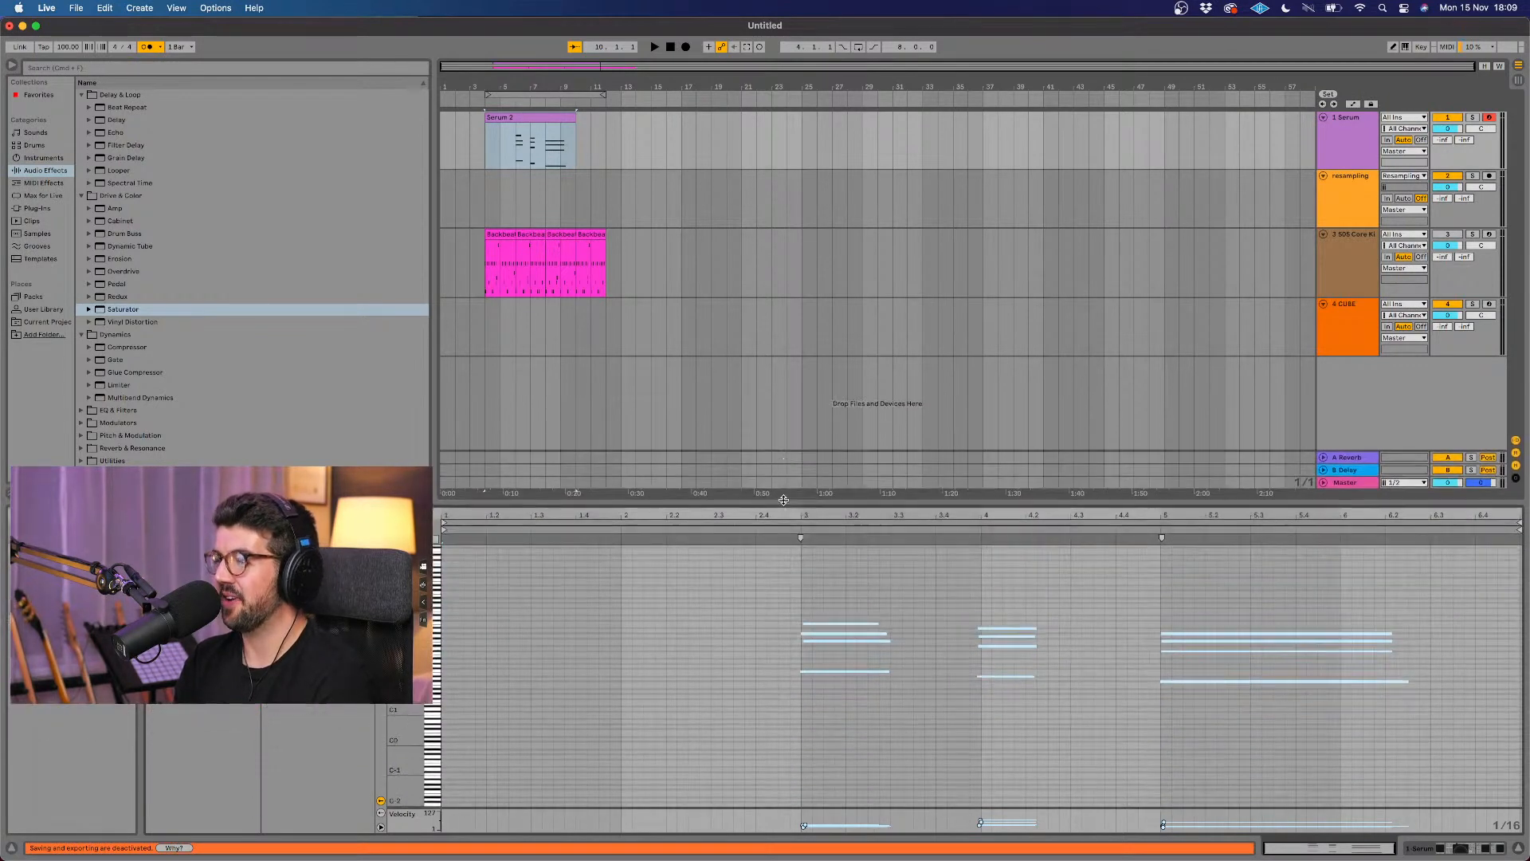
{"action": "scroll", "coordinate": [785, 749], "scroll_direction": "up", "scroll_amount": 2}
{"action": "left_click", "coordinate": [785, 749]}
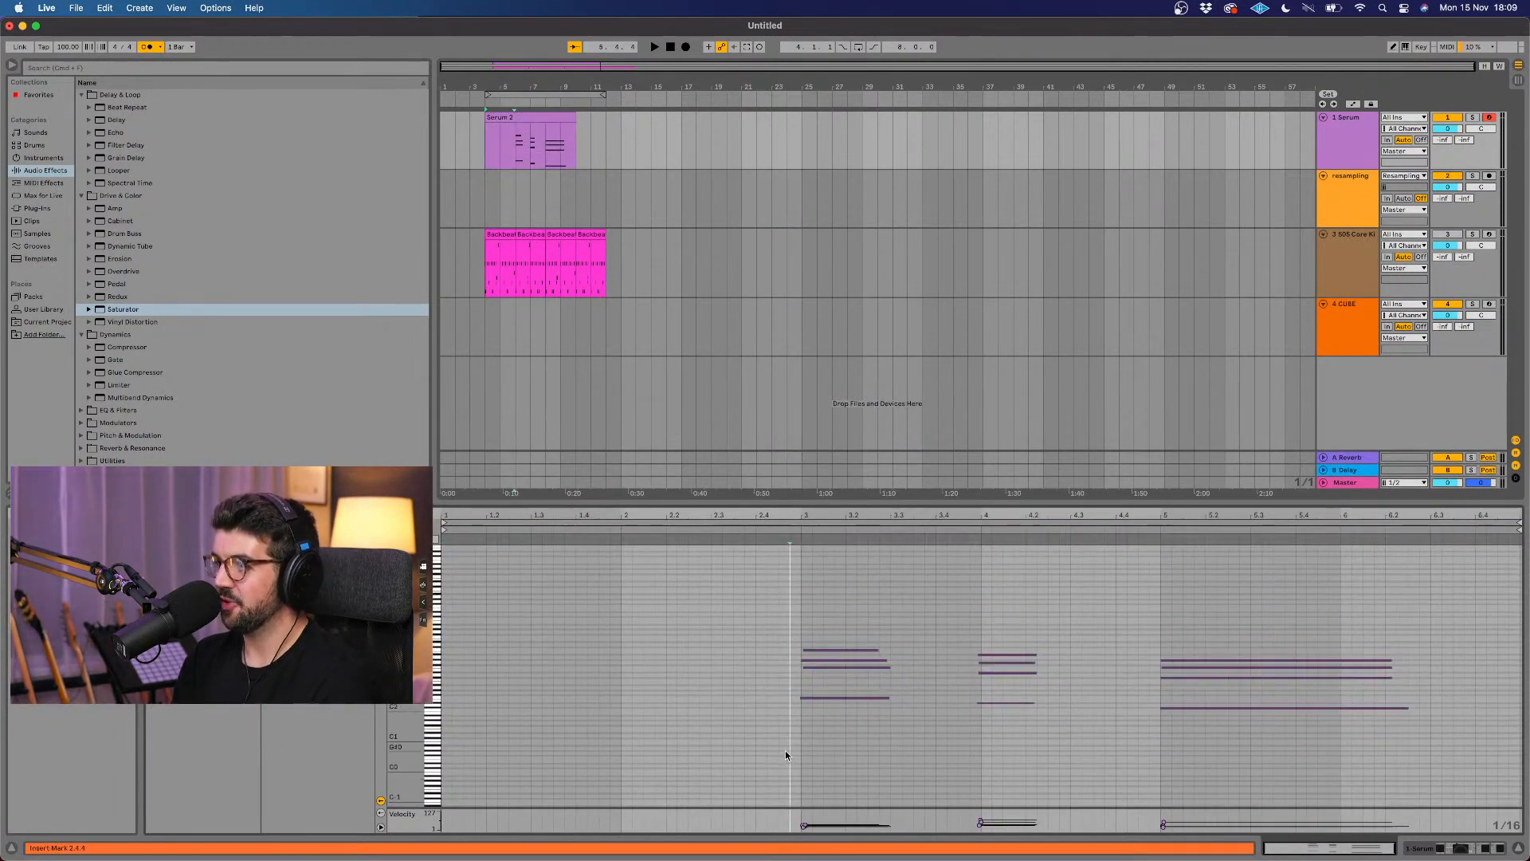
{"action": "key", "text": "super+a"}
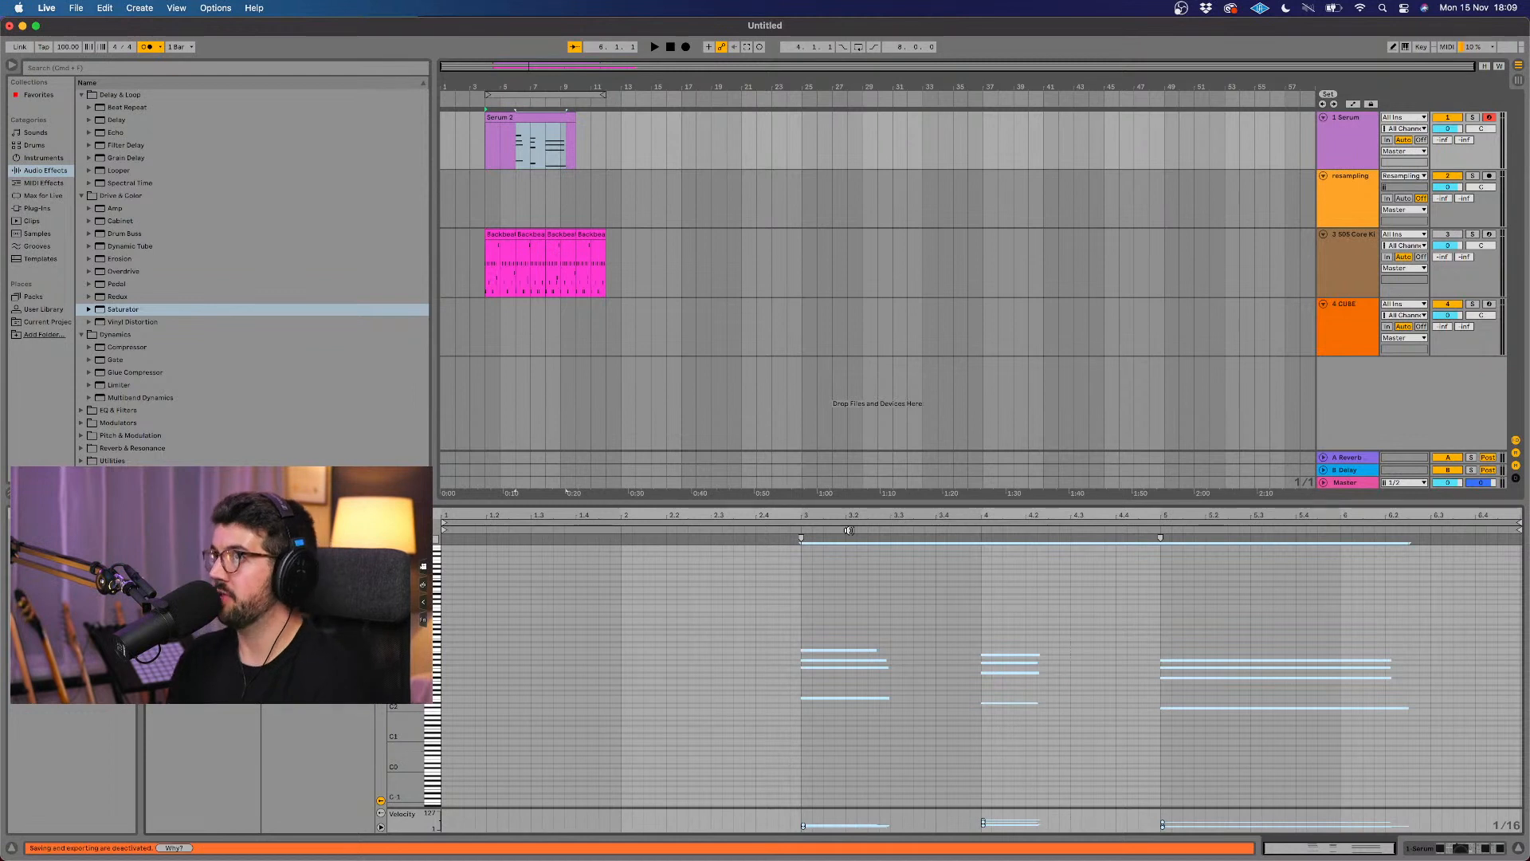
Step: Trim the empty beginning of the Serum clip so that it starts at bar 6
{"action": "left_click", "coordinate": [555, 118]}
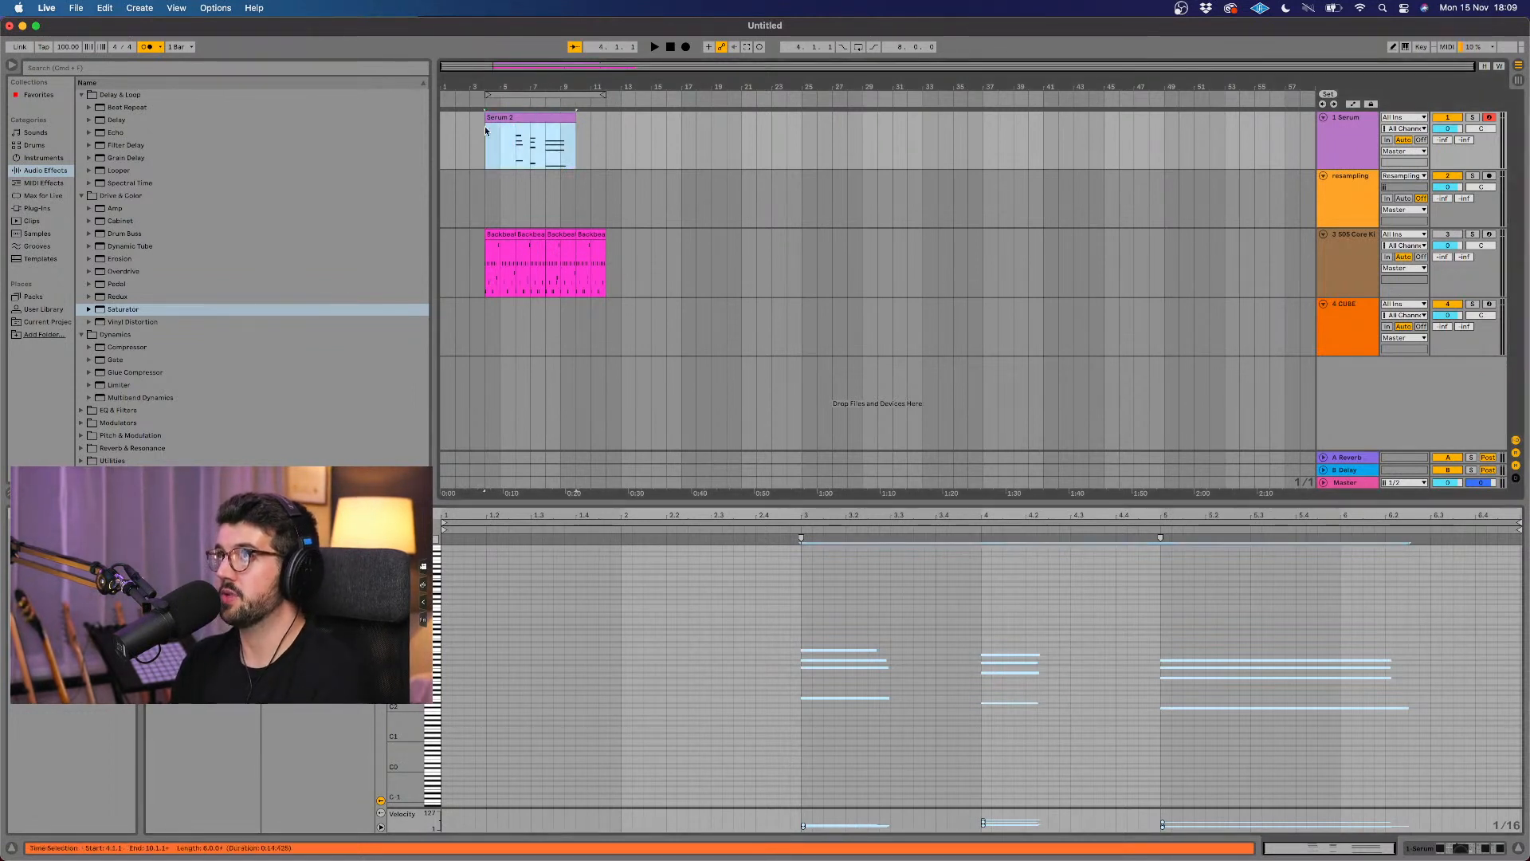
{"action": "key", "text": "z"}
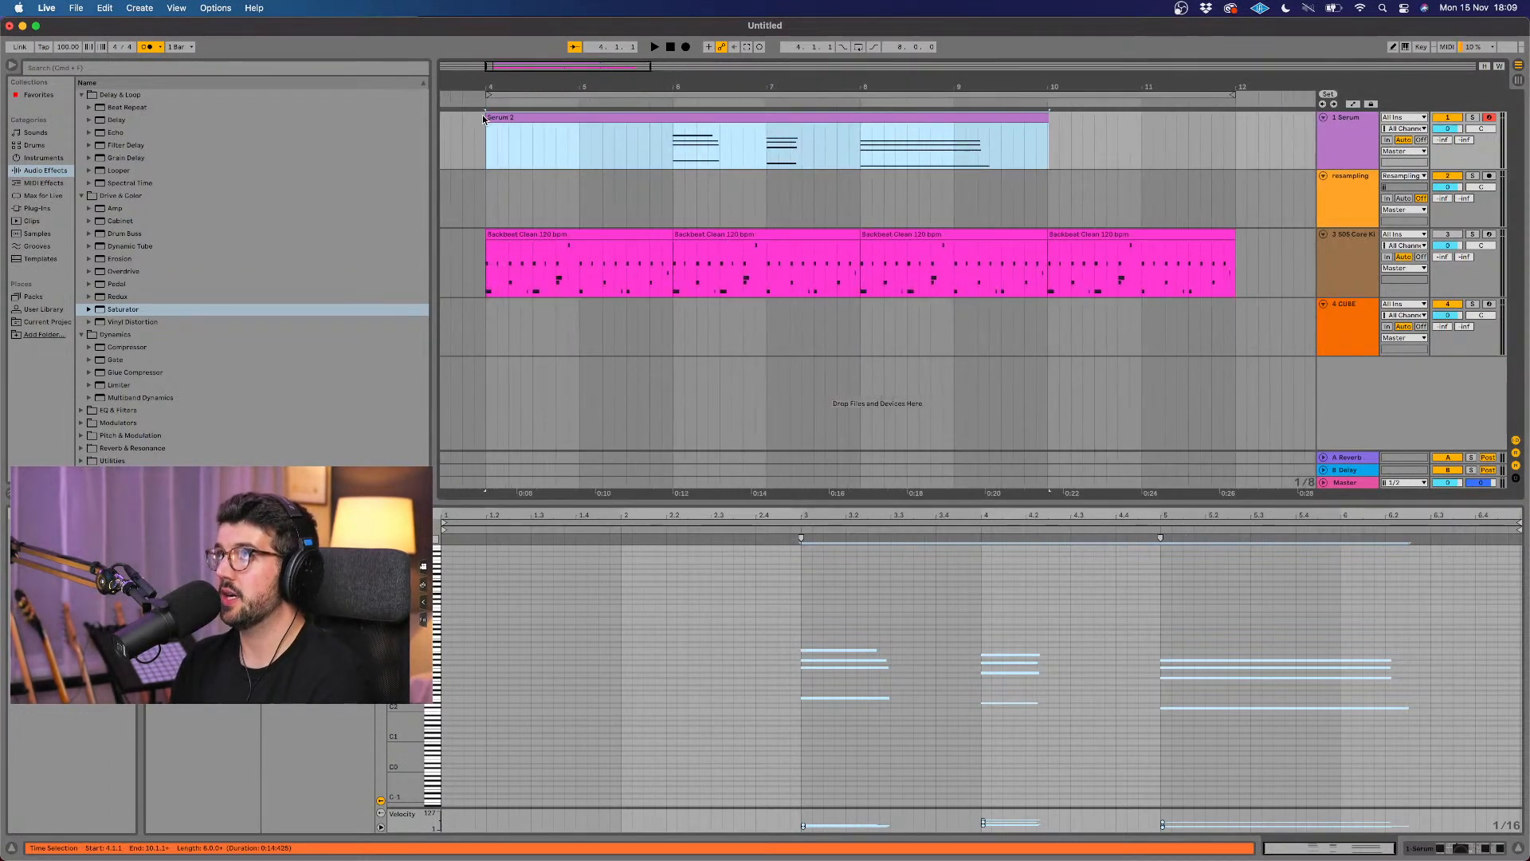
{"action": "key", "text": "x"}
{"action": "left_click_drag", "start_coordinate": [487, 128], "coordinate": [549, 133]}
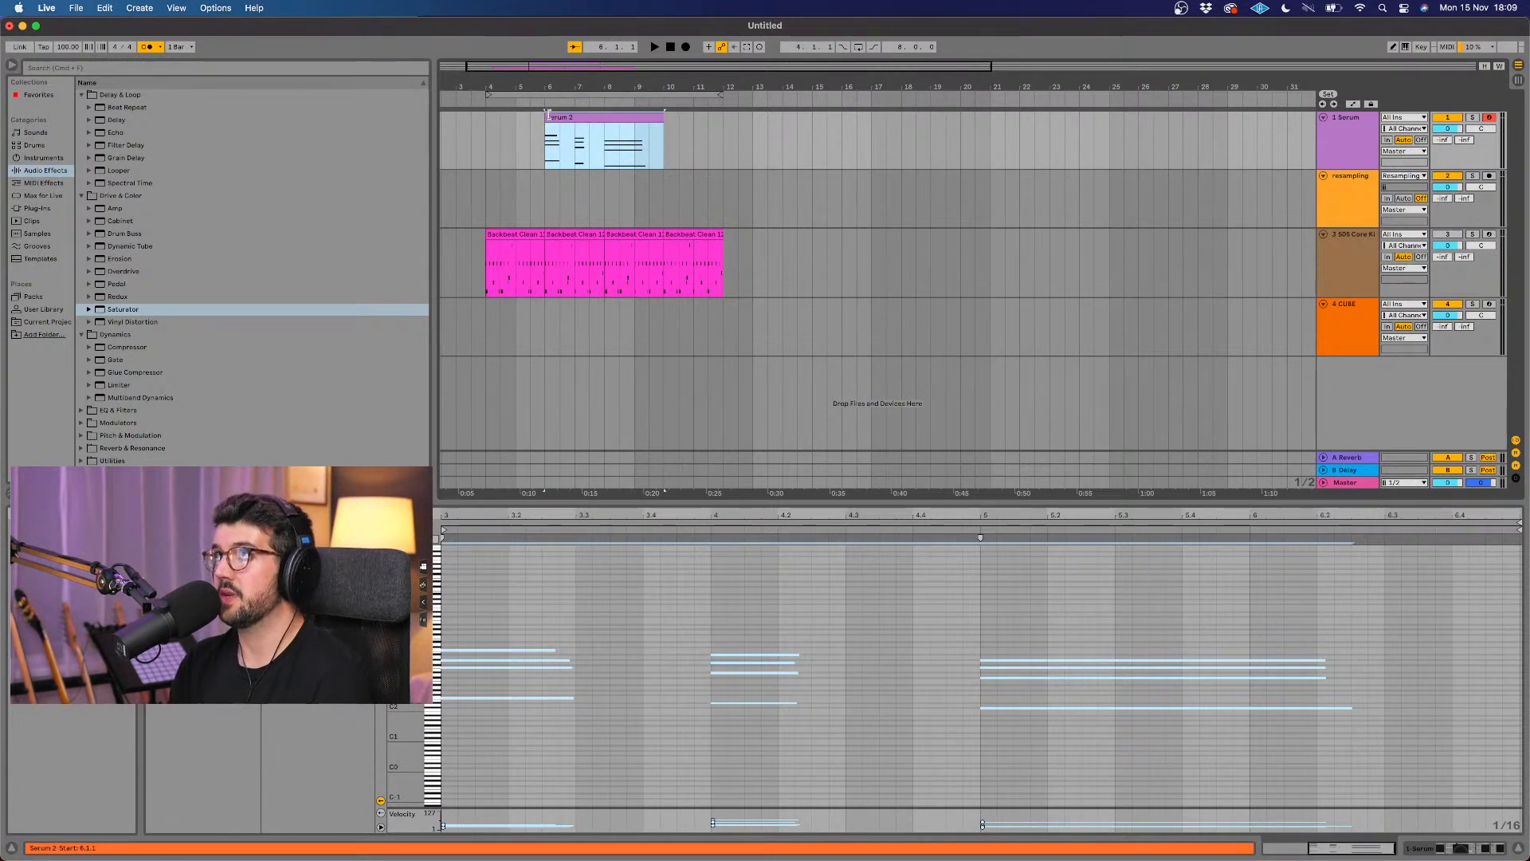
Step: Duplicate the trimmed Serum clip during playback and delete the copy
{"action": "key", "text": "space"}
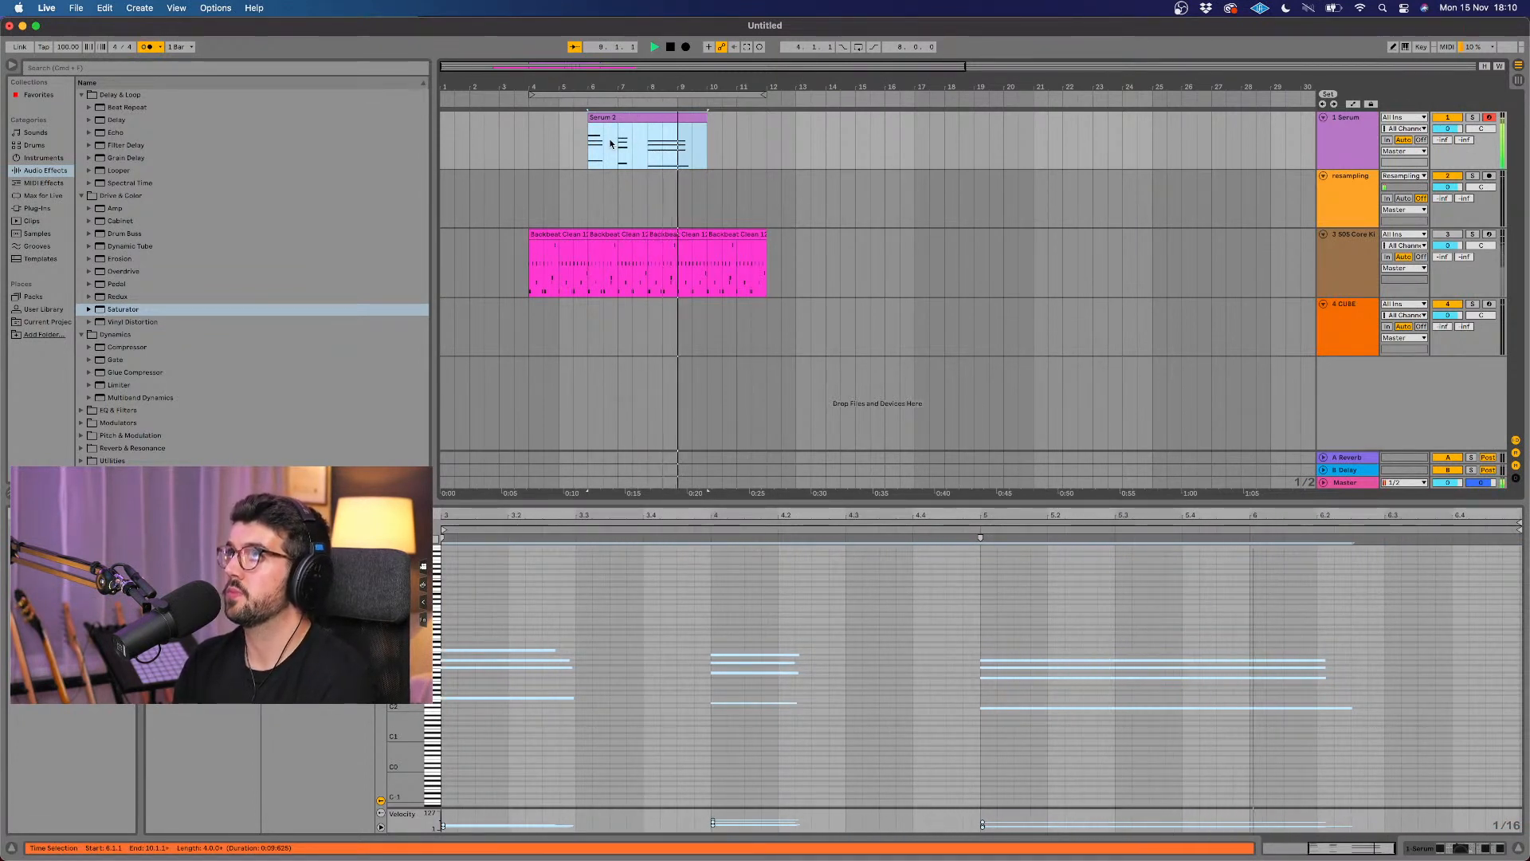
{"action": "key", "text": "super+d"}
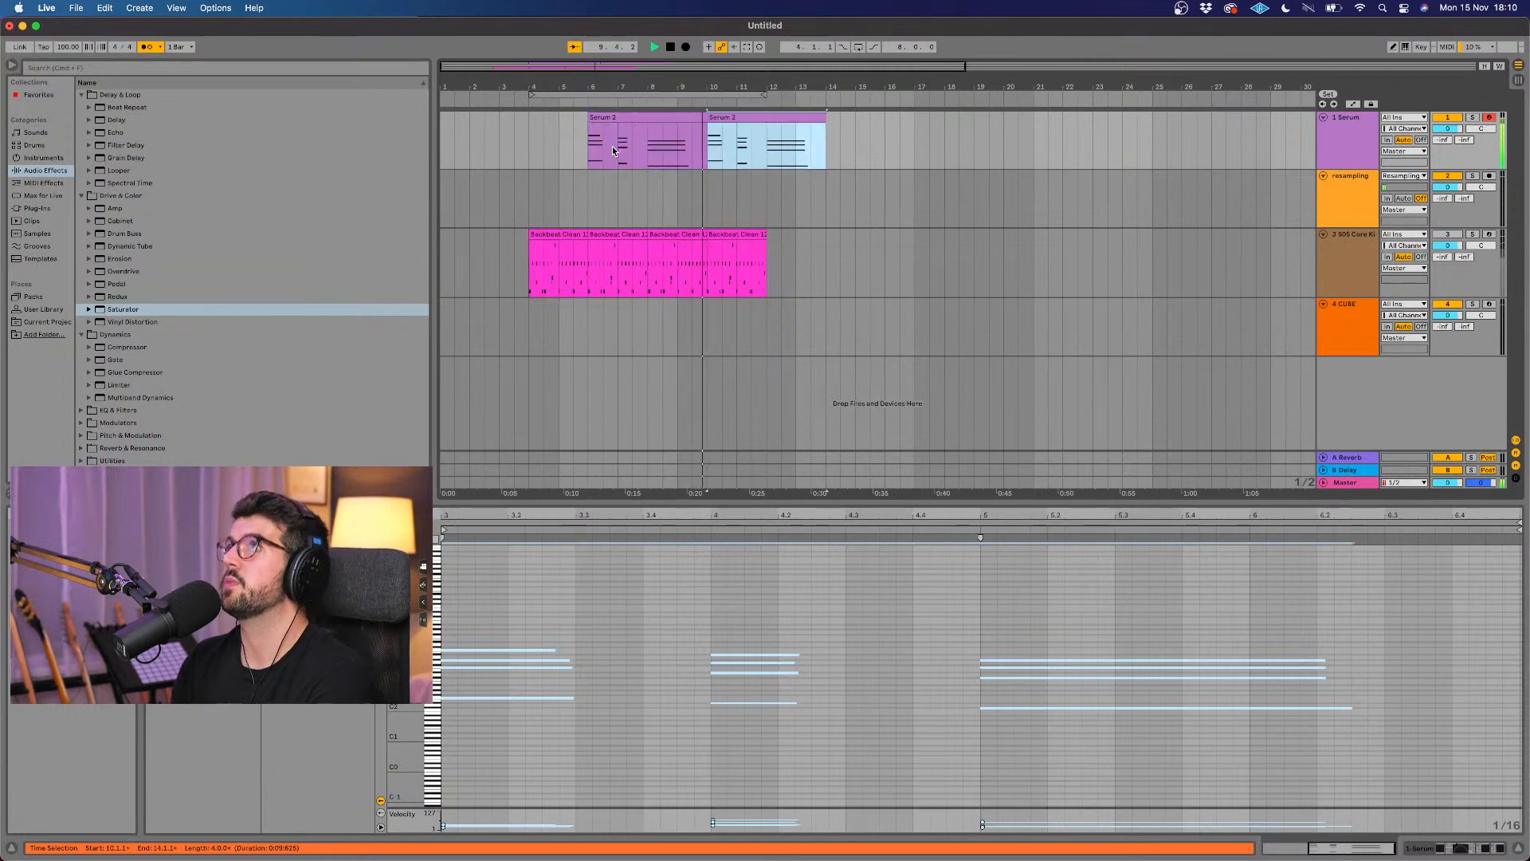
{"action": "key", "text": "space"}
{"action": "left_click", "coordinate": [672, 122]}
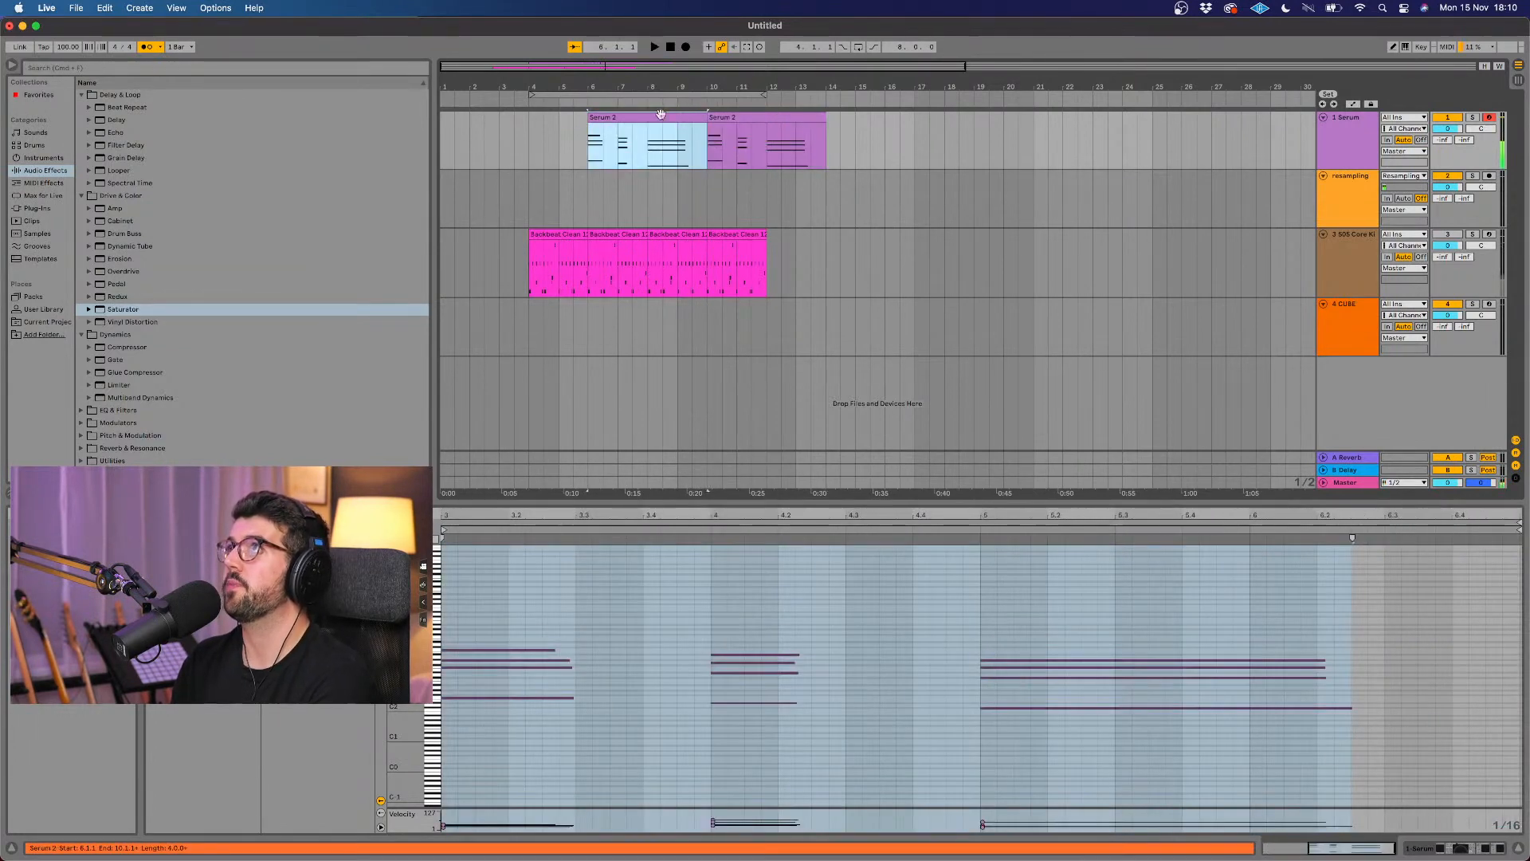
{"action": "left_click", "coordinate": [734, 131]}
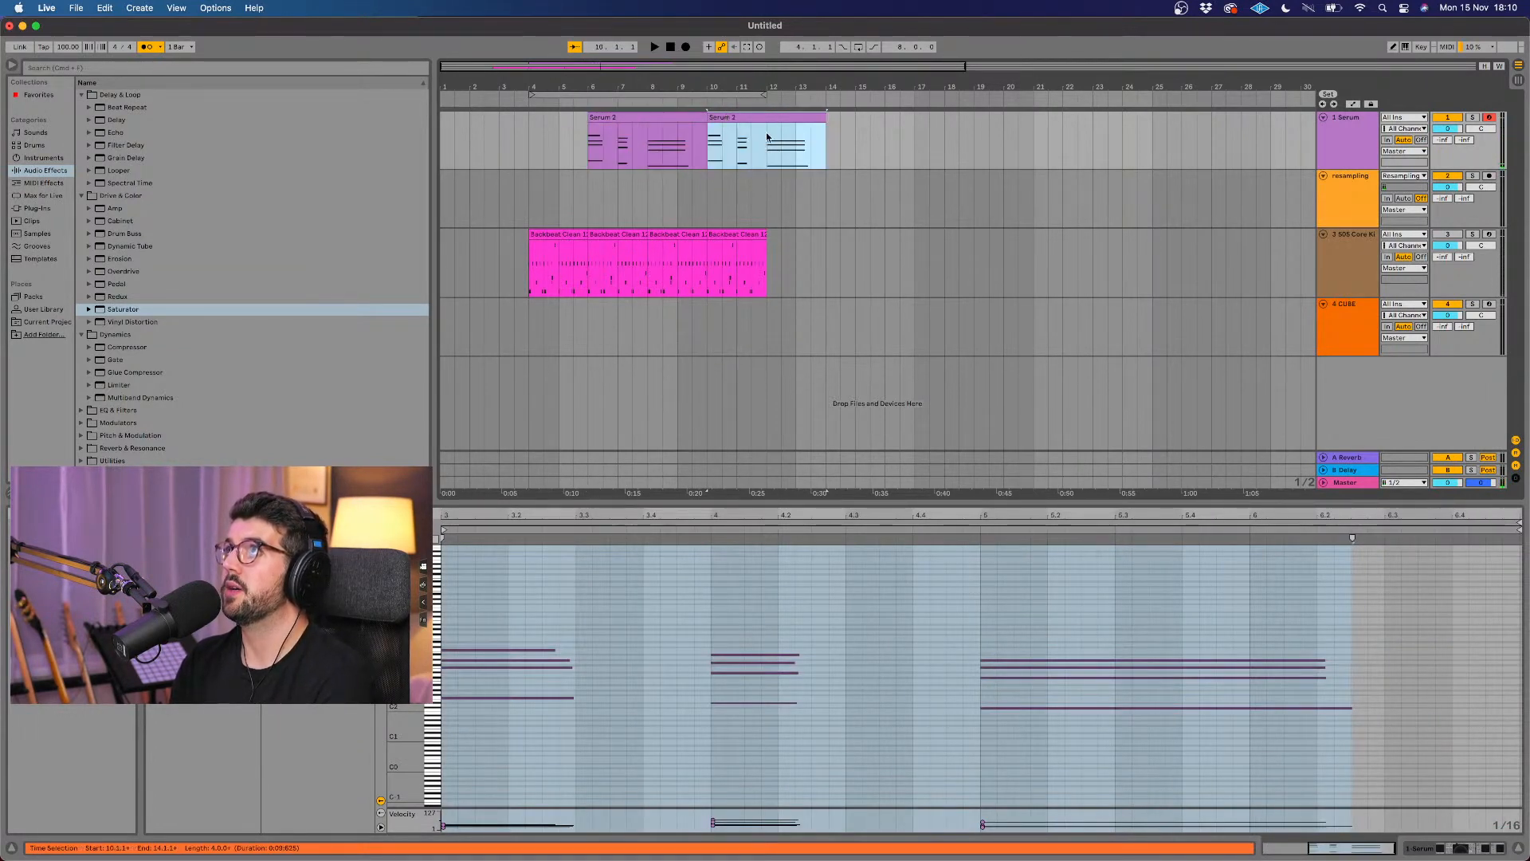
{"action": "key", "text": "Delete"}
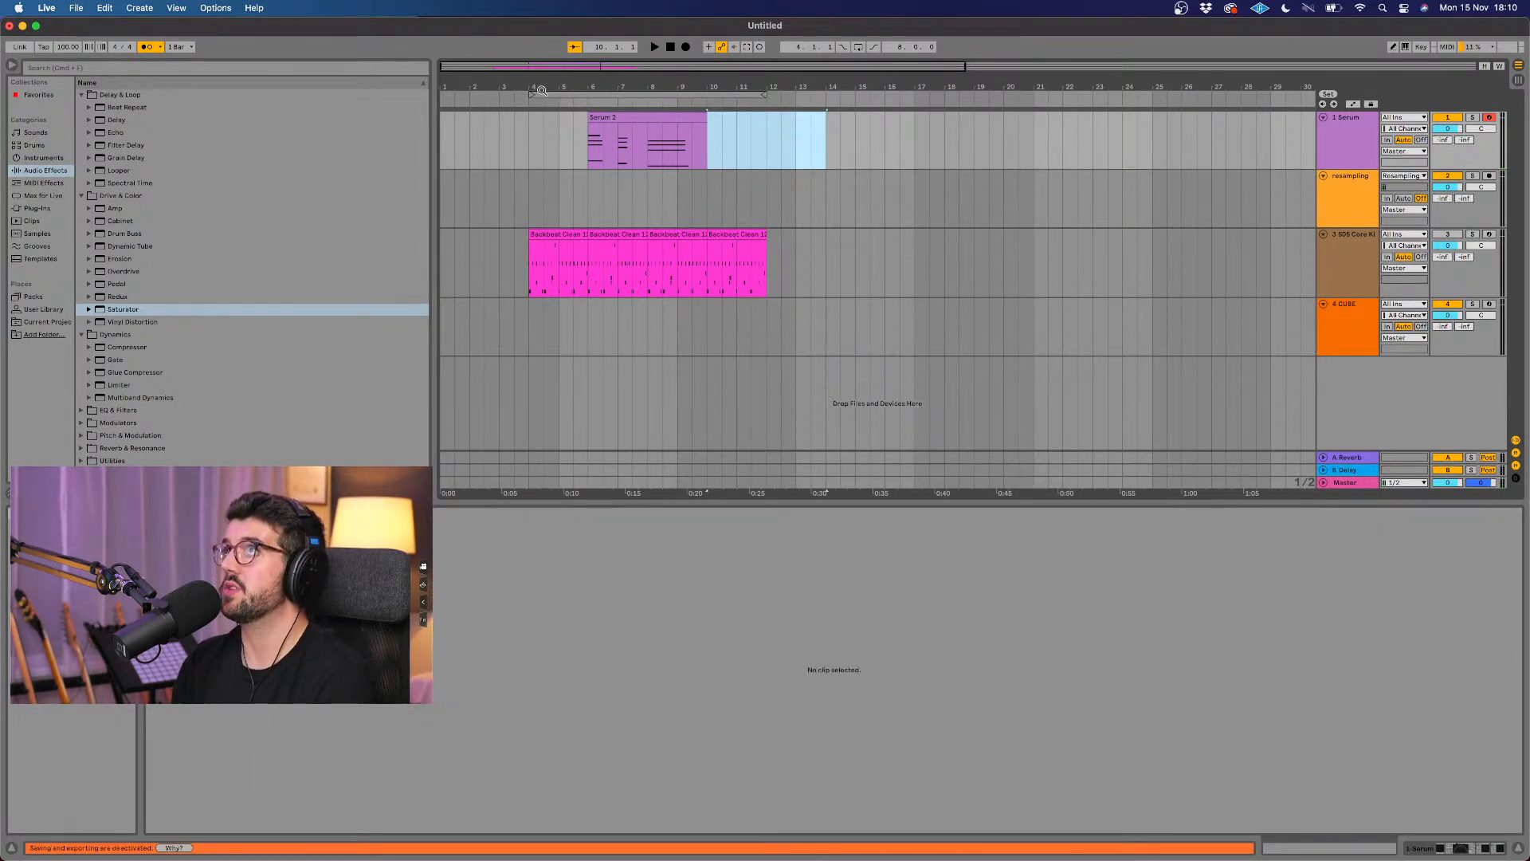
Step: Set the arrangement loop to span bars 6 to 10, enable looping, and play the Serum chords
{"action": "left_click_drag", "start_coordinate": [531, 95], "coordinate": [591, 95]}
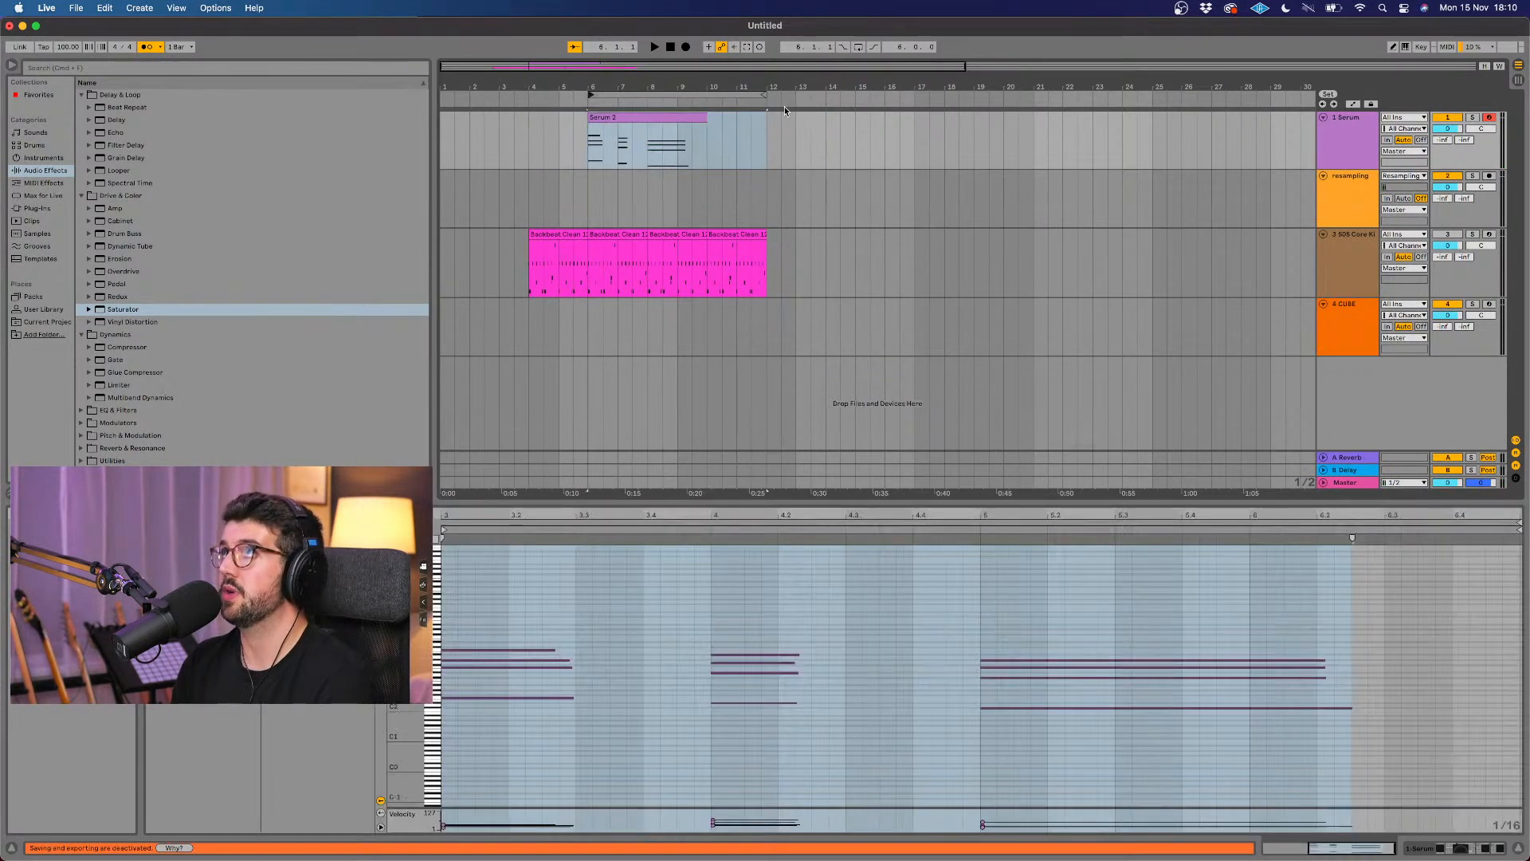
{"action": "left_click_drag", "start_coordinate": [765, 95], "coordinate": [705, 94]}
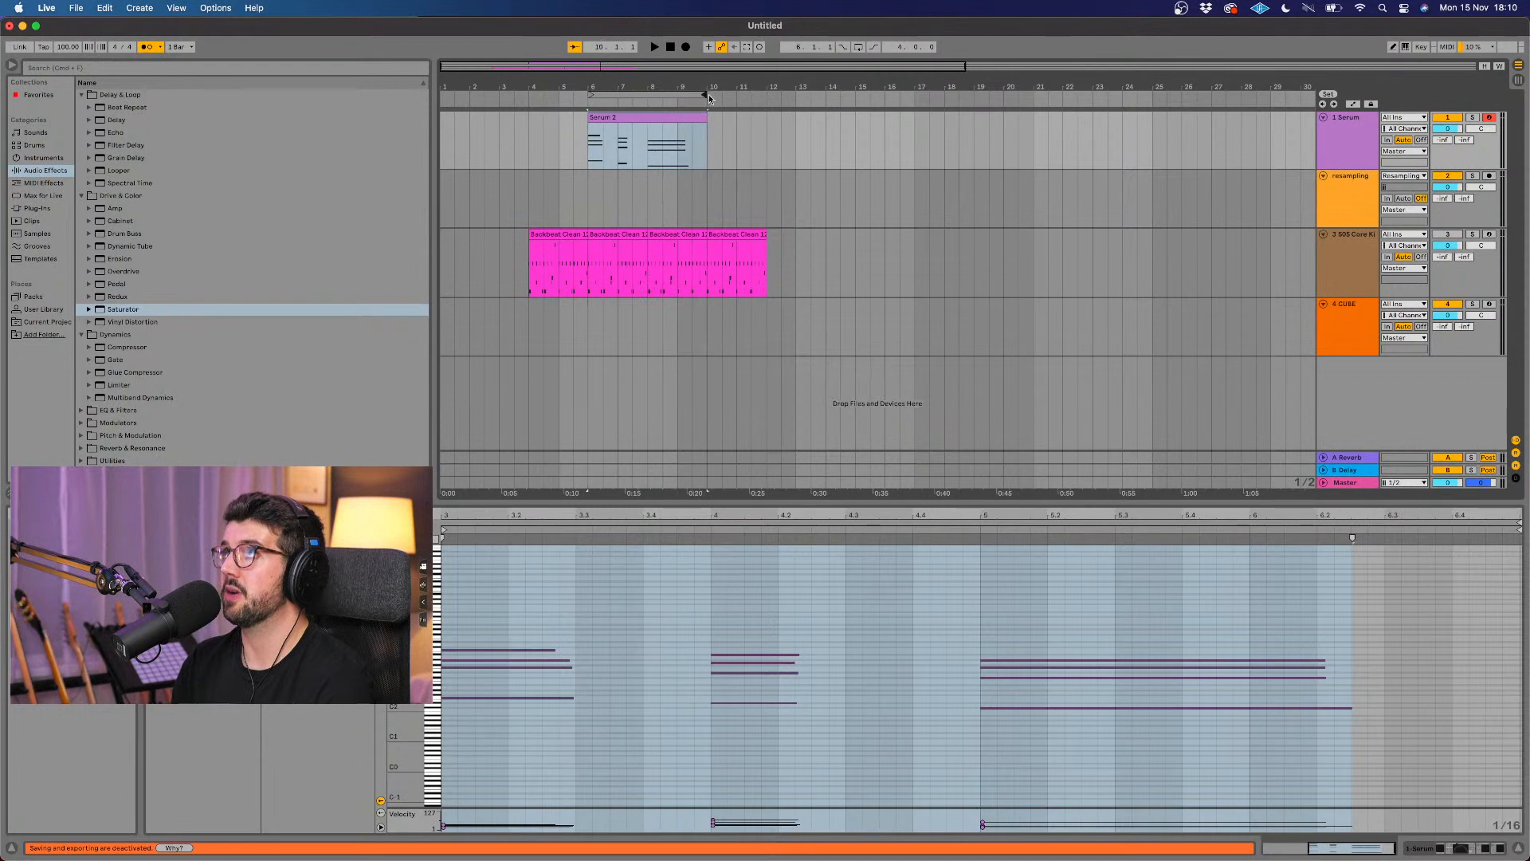
{"action": "key", "text": "space"}
{"action": "left_click", "coordinate": [859, 46]}
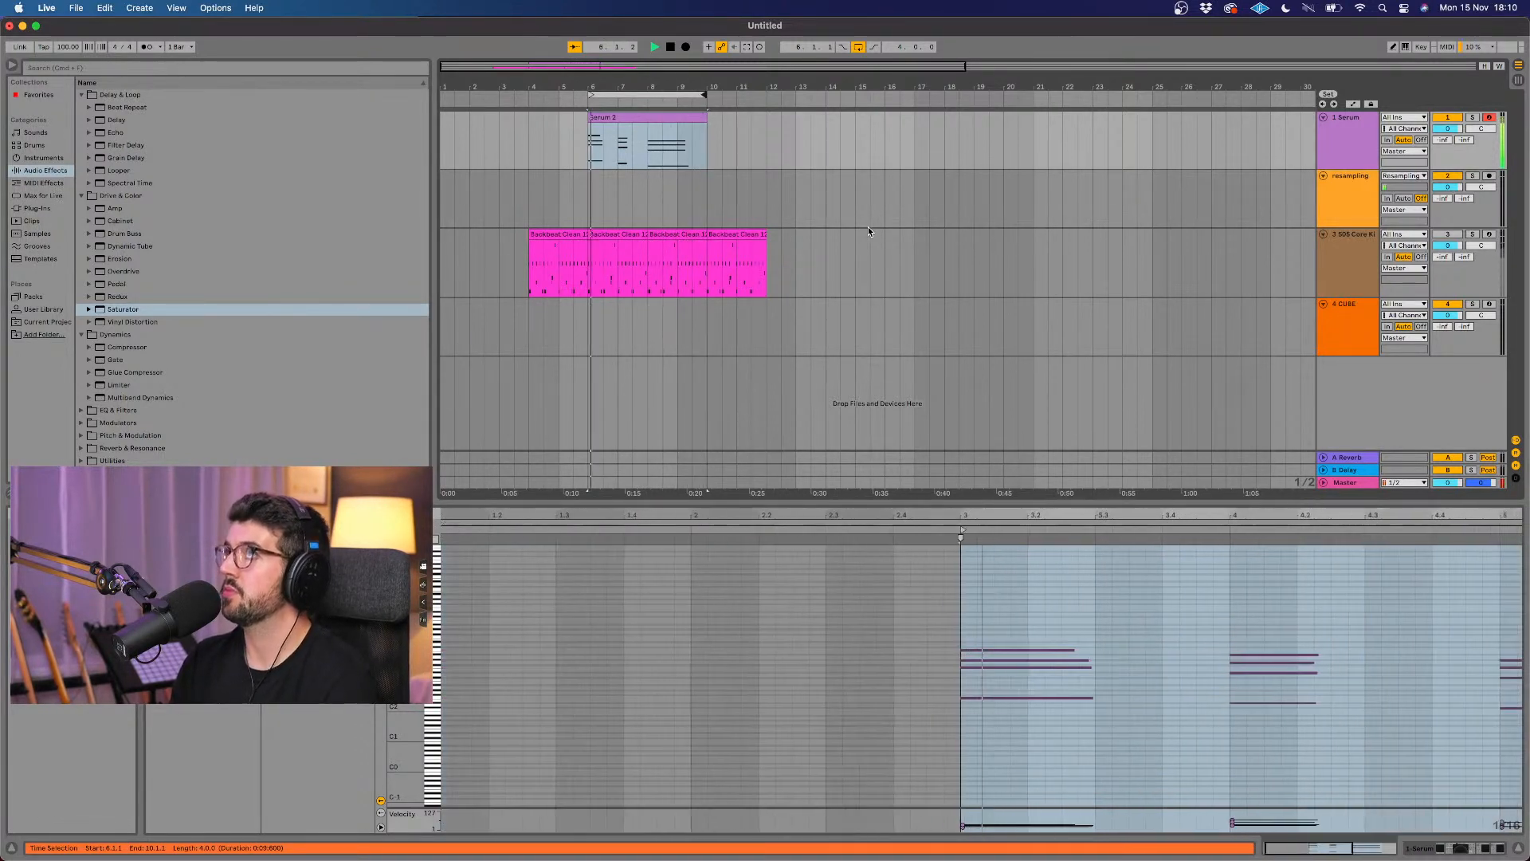
{"action": "key", "text": "space"}
Step: Select the Serum clip and enlarge the velocity lane in its note editor
{"action": "left_click", "coordinate": [649, 117]}
{"action": "key", "text": "super+s"}
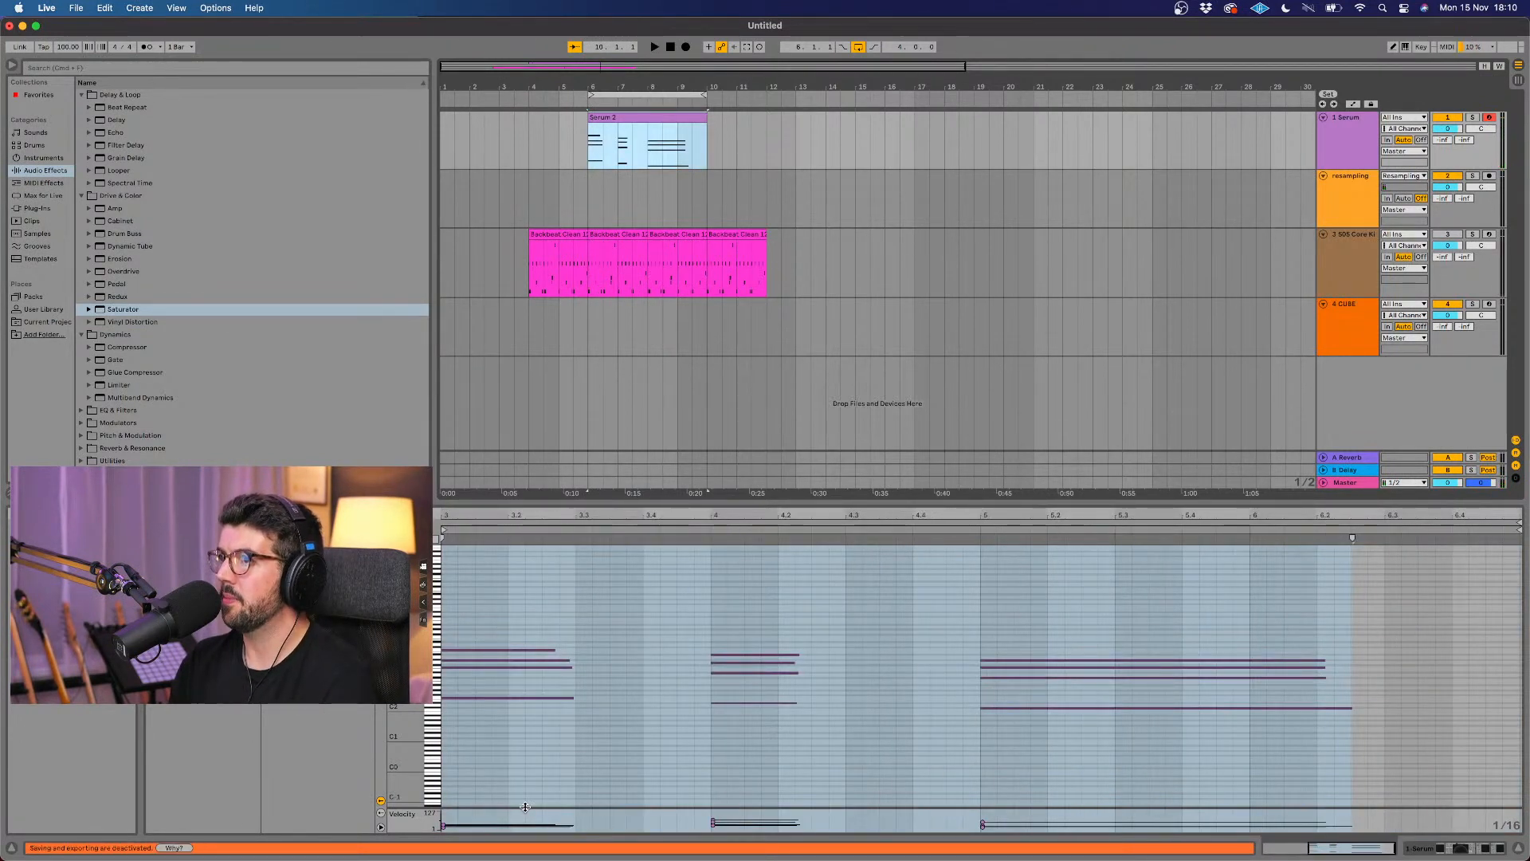
{"action": "left_click_drag", "start_coordinate": [525, 807], "coordinate": [534, 773]}
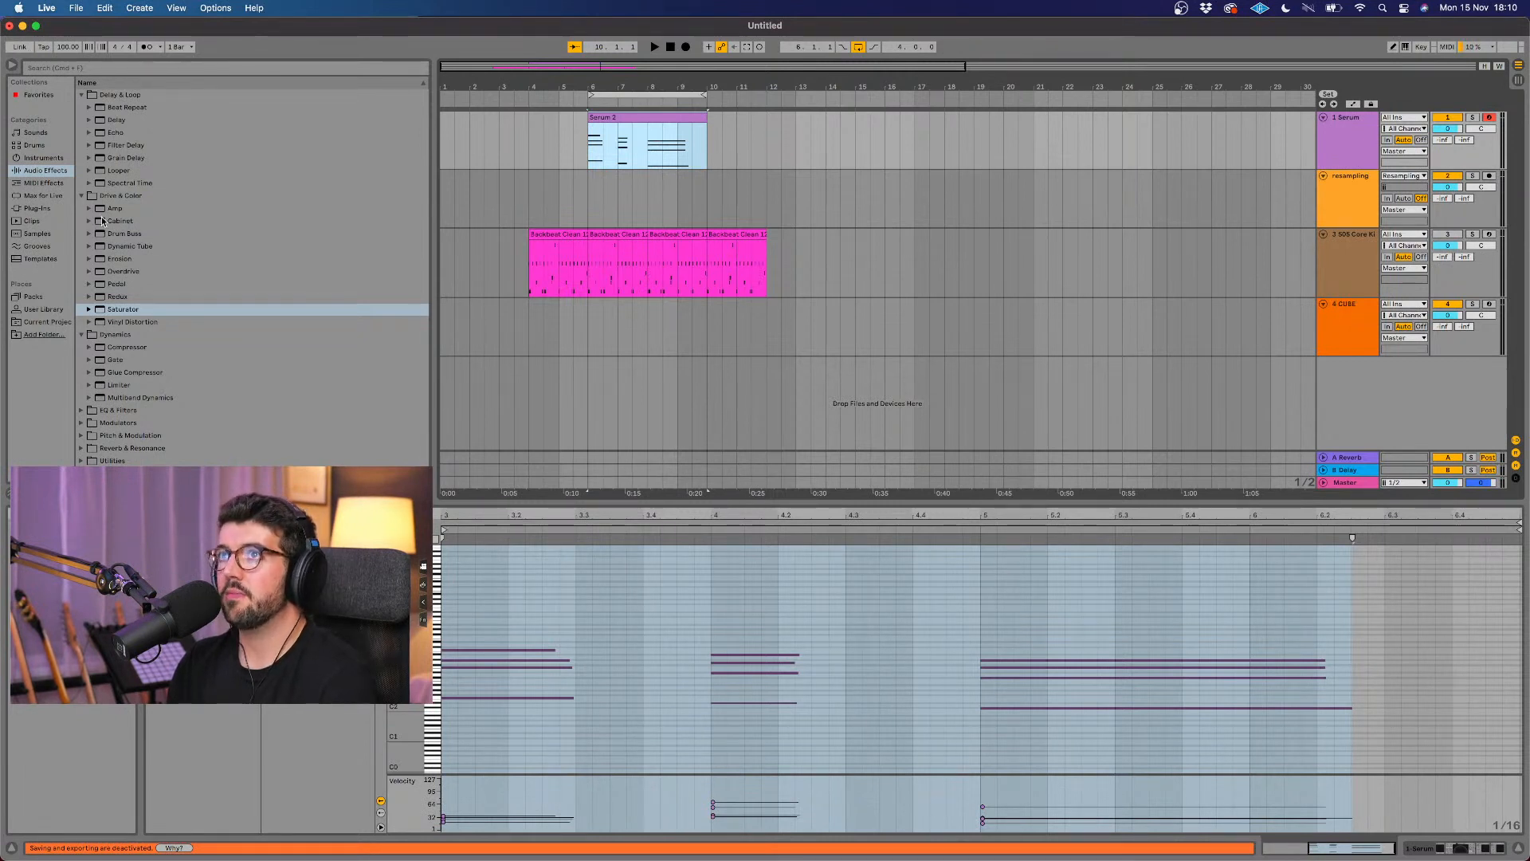
Step: Search the plug-ins for Pigments and add the Arturia Pigments VST3 instrument on a new track below the others
{"action": "left_click", "coordinate": [43, 210]}
{"action": "type", "text": "pigme"}
{"action": "left_click", "coordinate": [105, 110]}
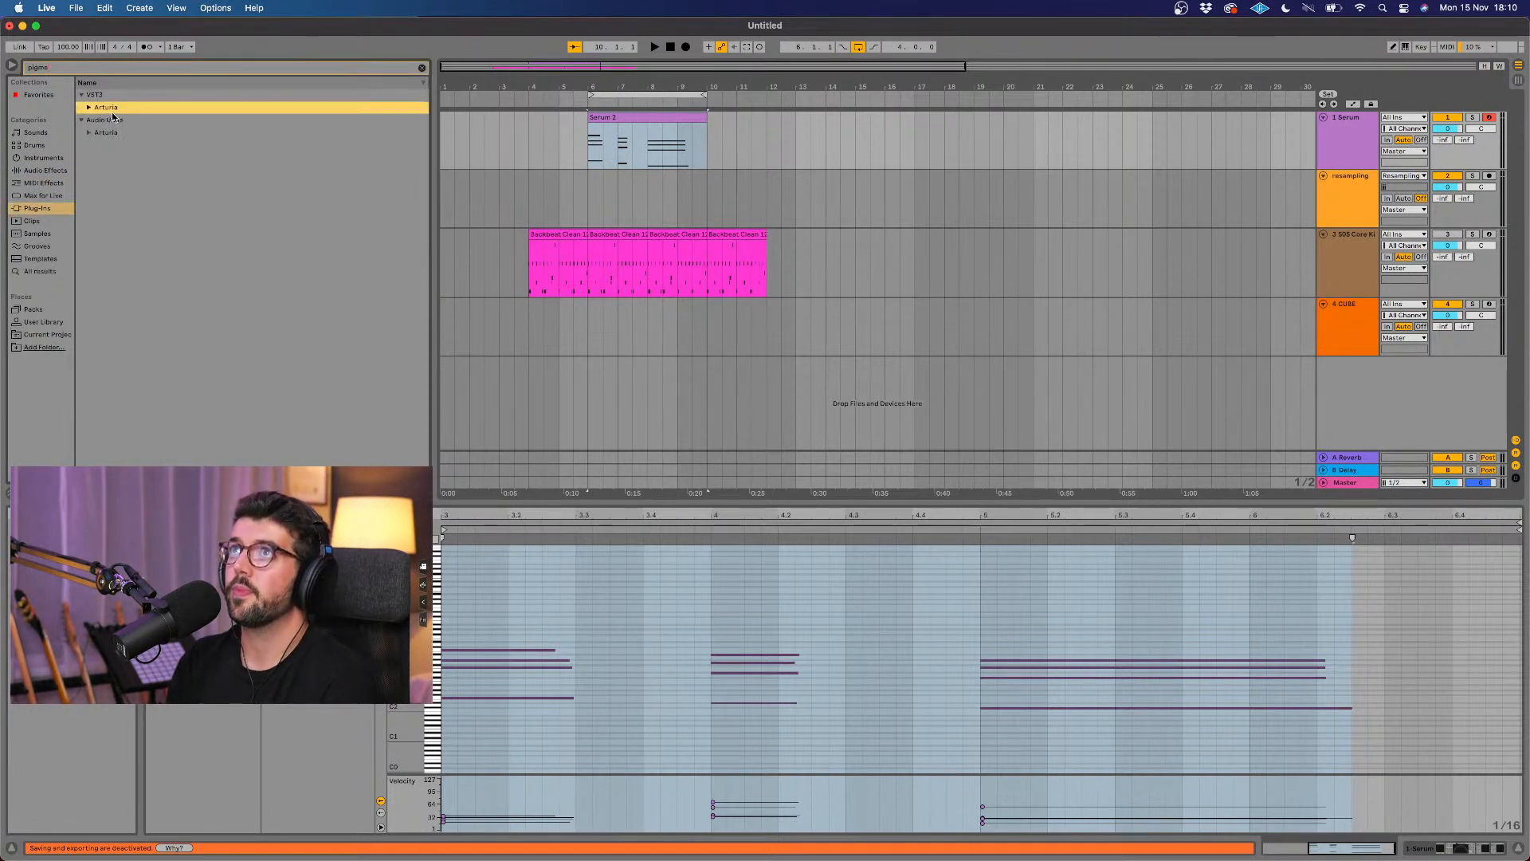
{"action": "left_click", "coordinate": [88, 108]}
{"action": "left_click_drag", "start_coordinate": [118, 120], "coordinate": [835, 415]}
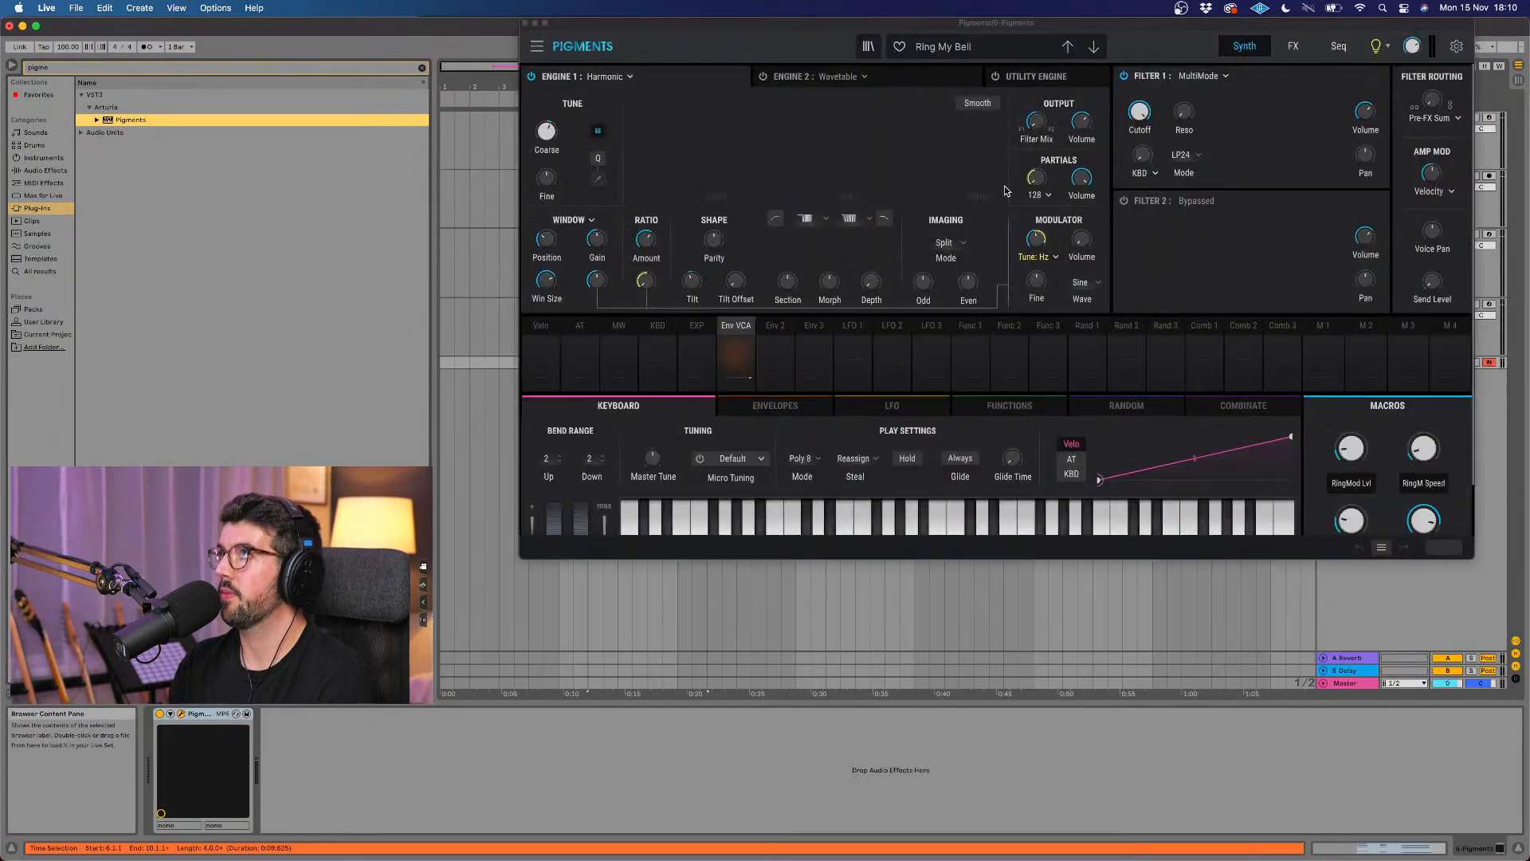
{"action": "left_click_drag", "start_coordinate": [1153, 32], "coordinate": [1113, 134]}
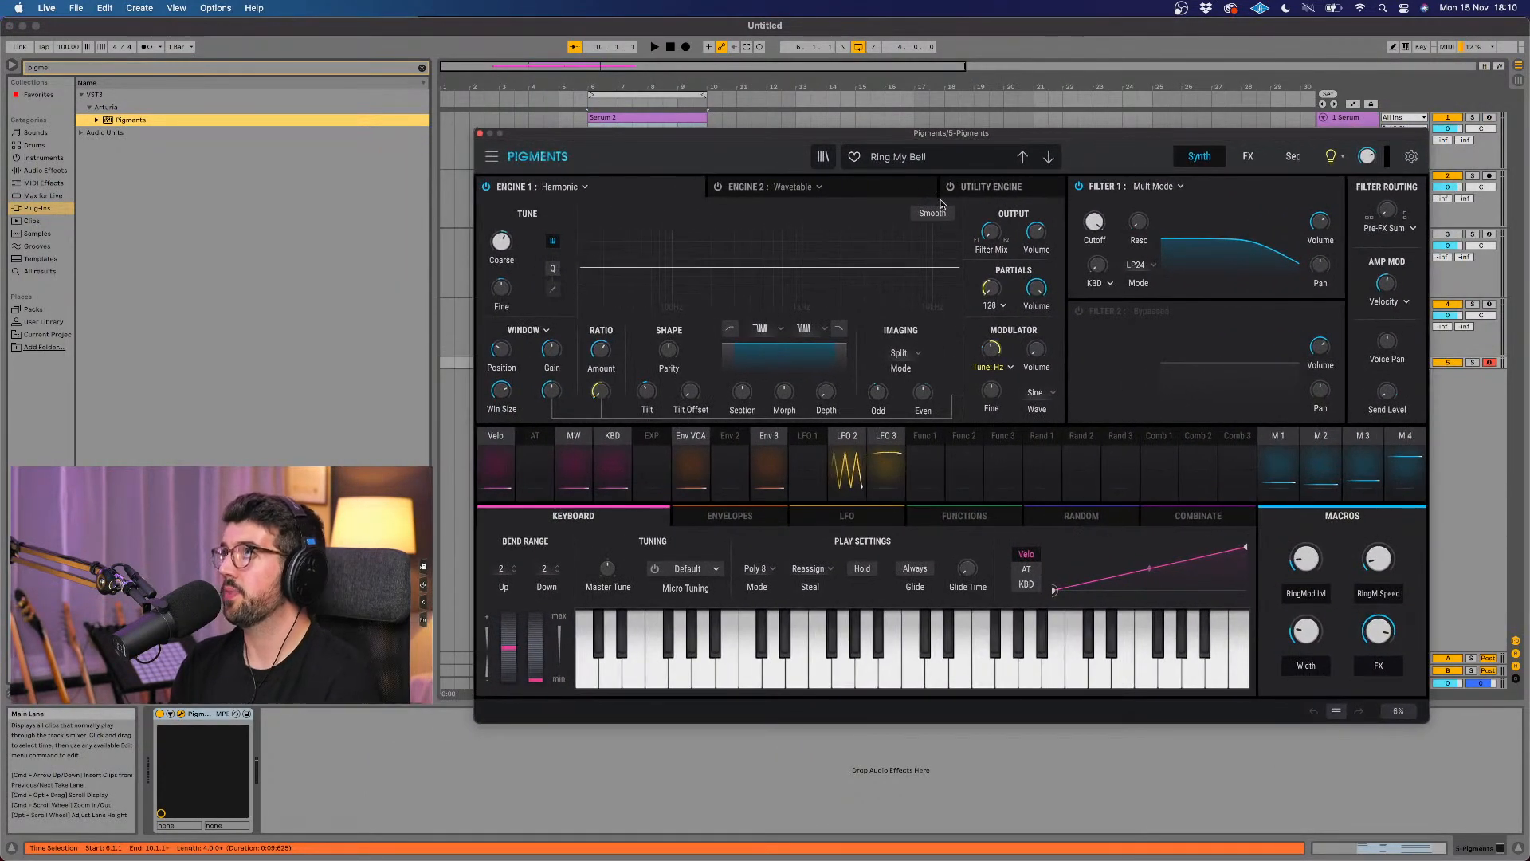
Step: Find the Default template preset in the Pigments preset browser, load it, and close the plug-in window
{"action": "left_click", "coordinate": [823, 156]}
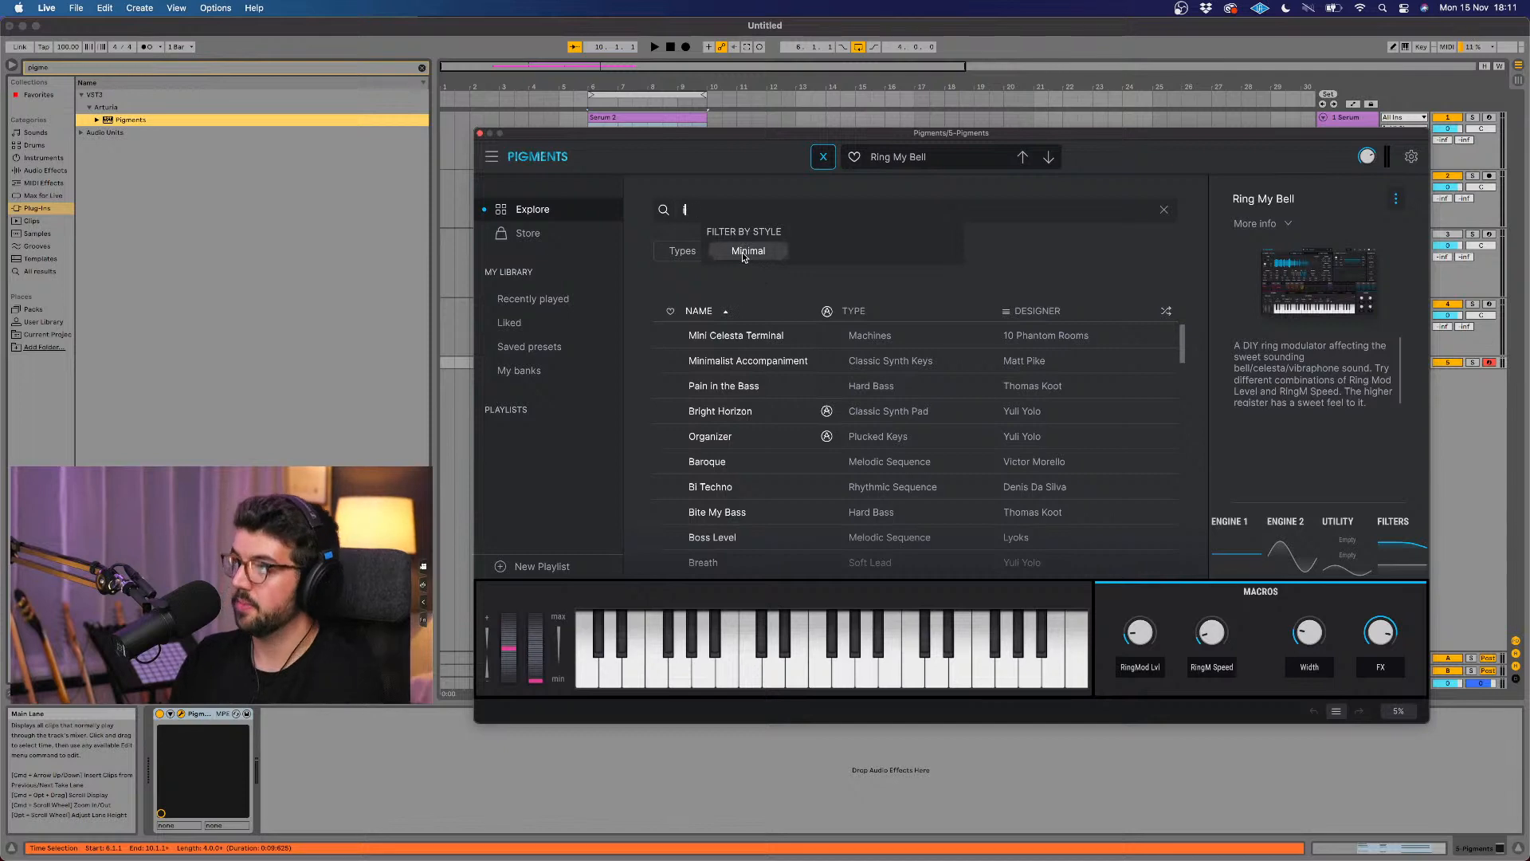
{"action": "key", "text": "BackSpace"}
{"action": "key", "text": "BackSpace"}
{"action": "key", "text": "BackSpace"}
{"action": "type", "text": "def"}
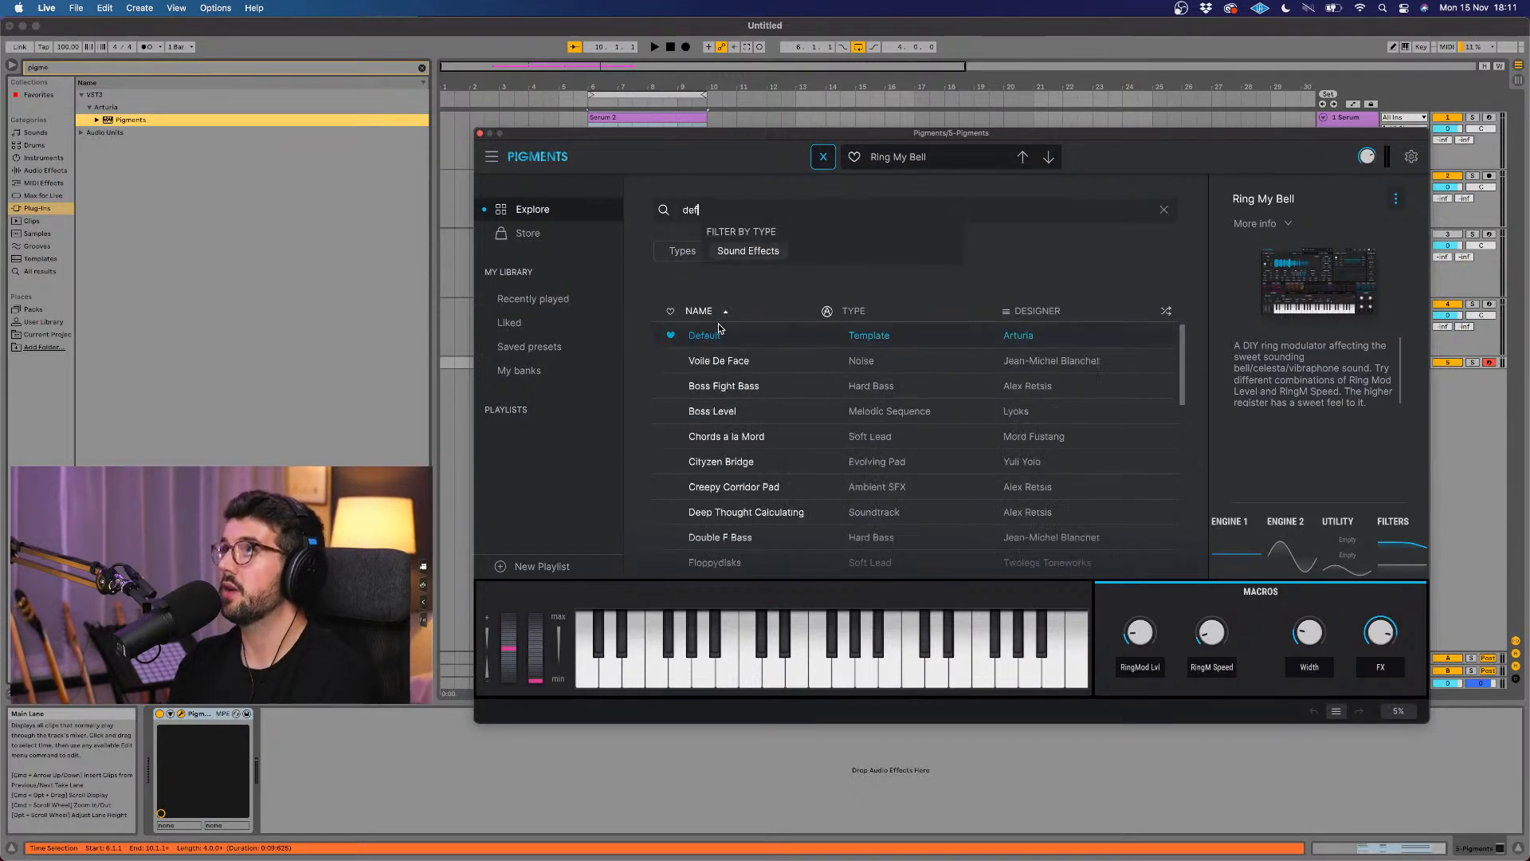
{"action": "key", "text": "Return"}
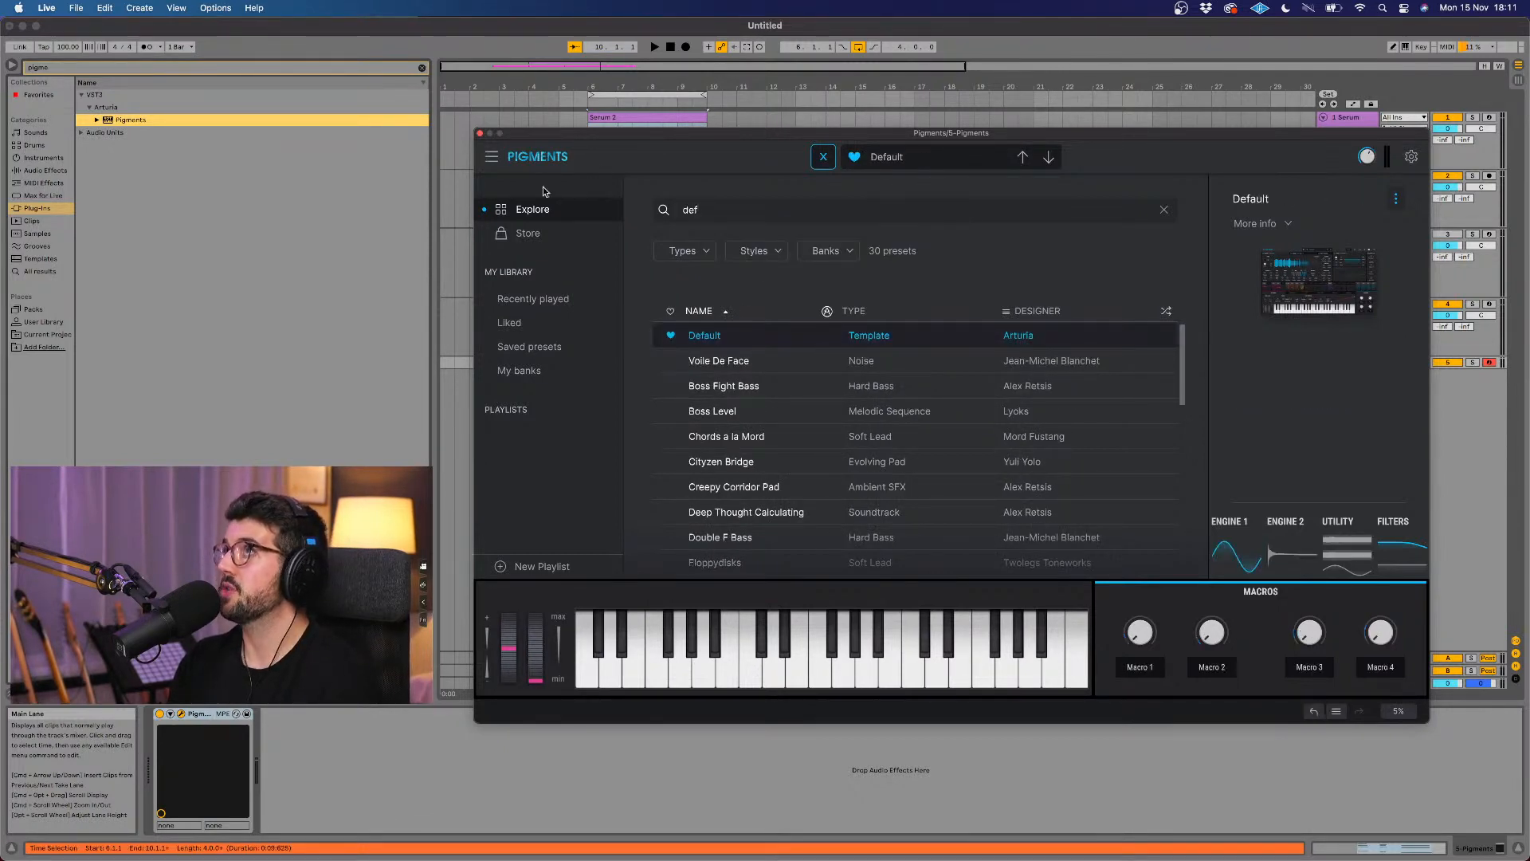
{"action": "left_click", "coordinate": [479, 133]}
Step: Open Serum on track 1 and set envelope 1 to 4.4 ms attack, 512 ms decay and -2.0 dB sustain
{"action": "left_click", "coordinate": [1360, 133]}
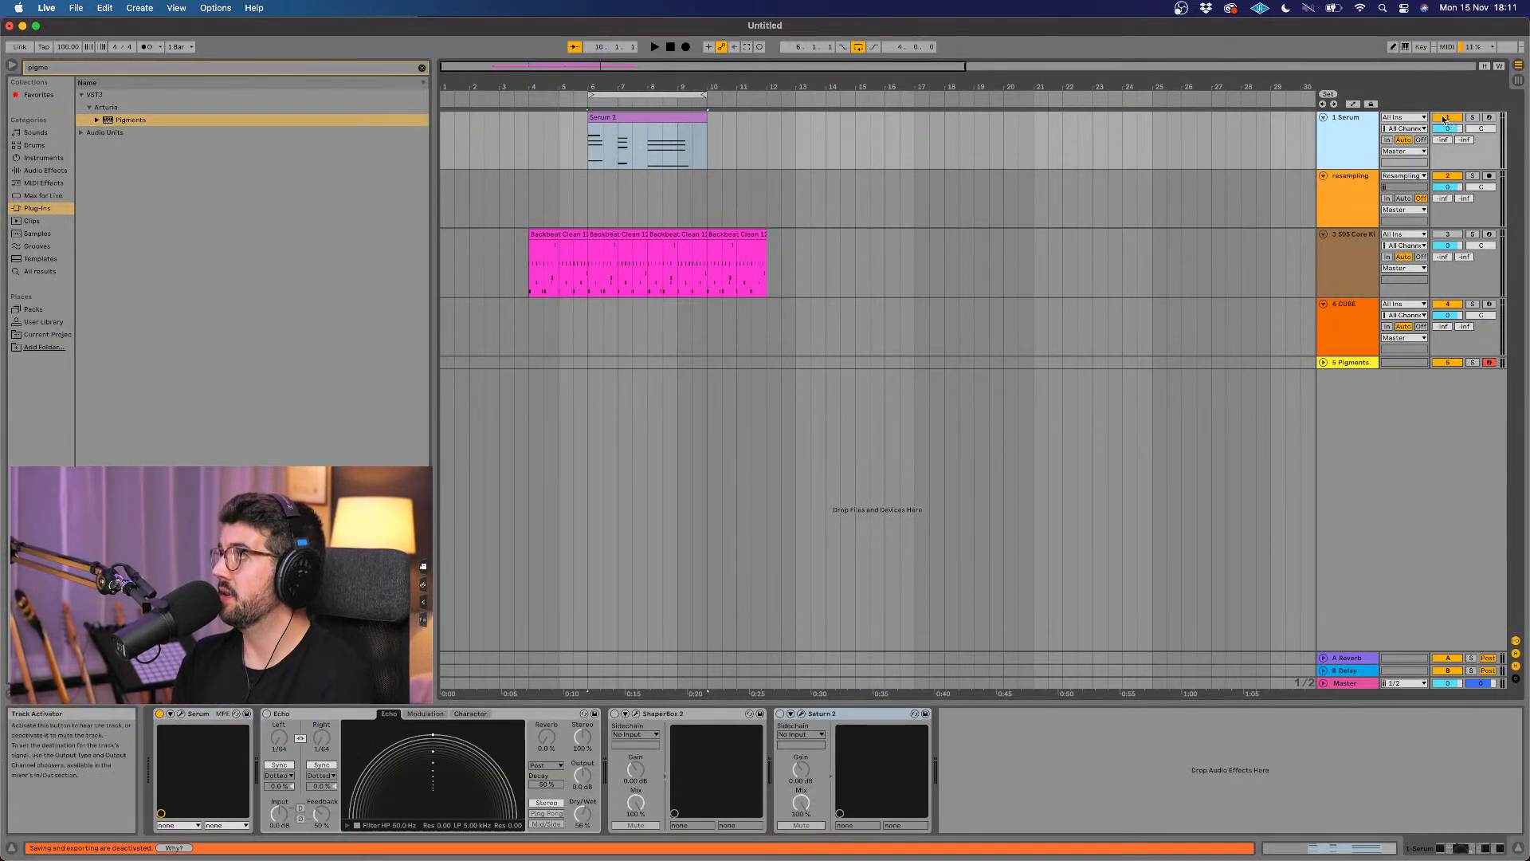
{"action": "left_click", "coordinate": [181, 714]}
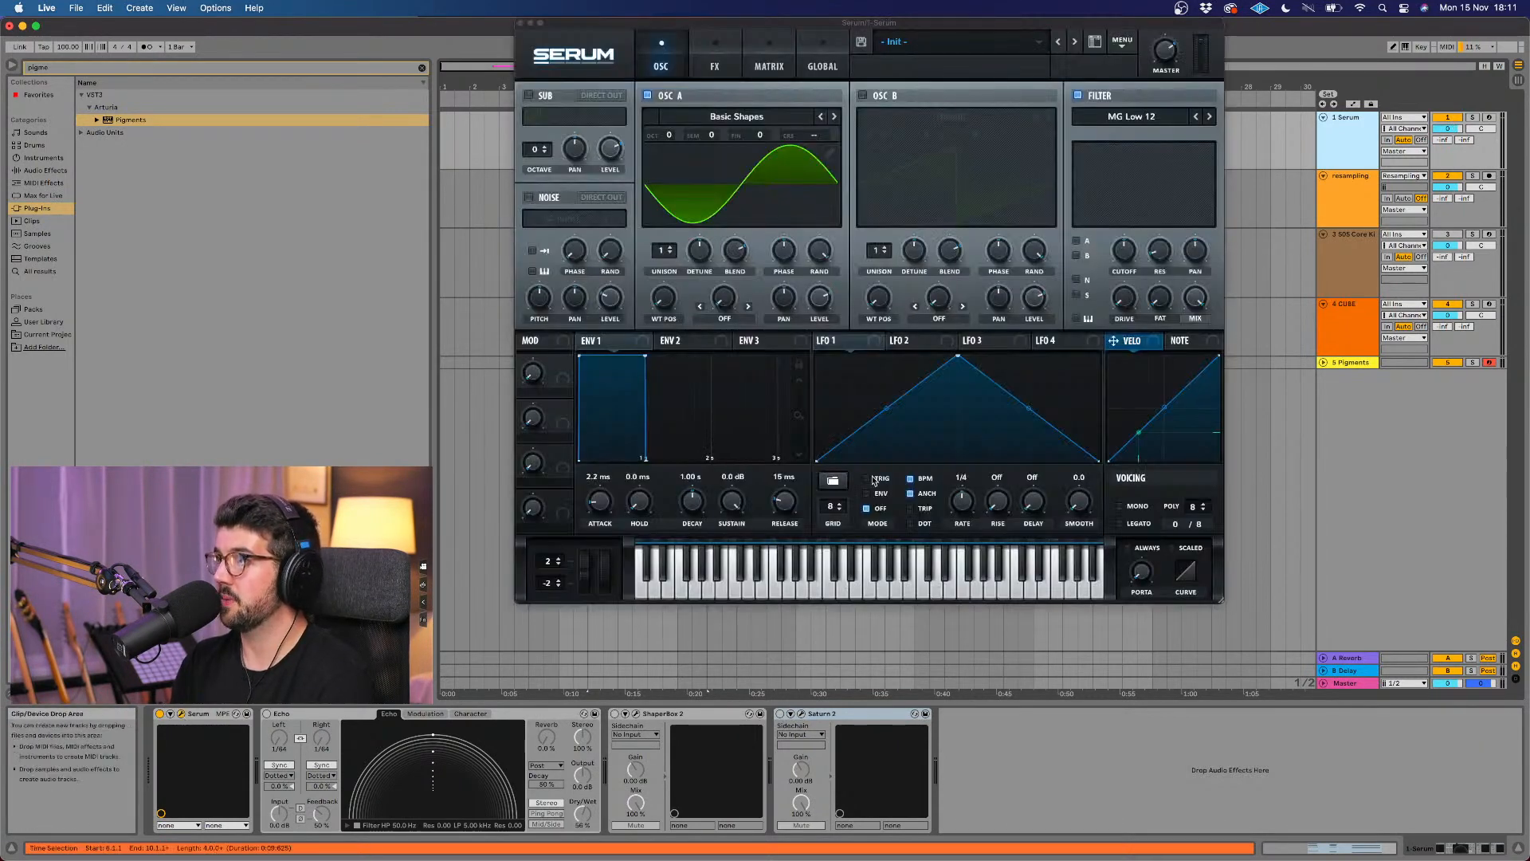
{"action": "left_click_drag", "start_coordinate": [608, 496], "coordinate": [608, 492]}
{"action": "left_click_drag", "start_coordinate": [795, 499], "coordinate": [688, 501]}
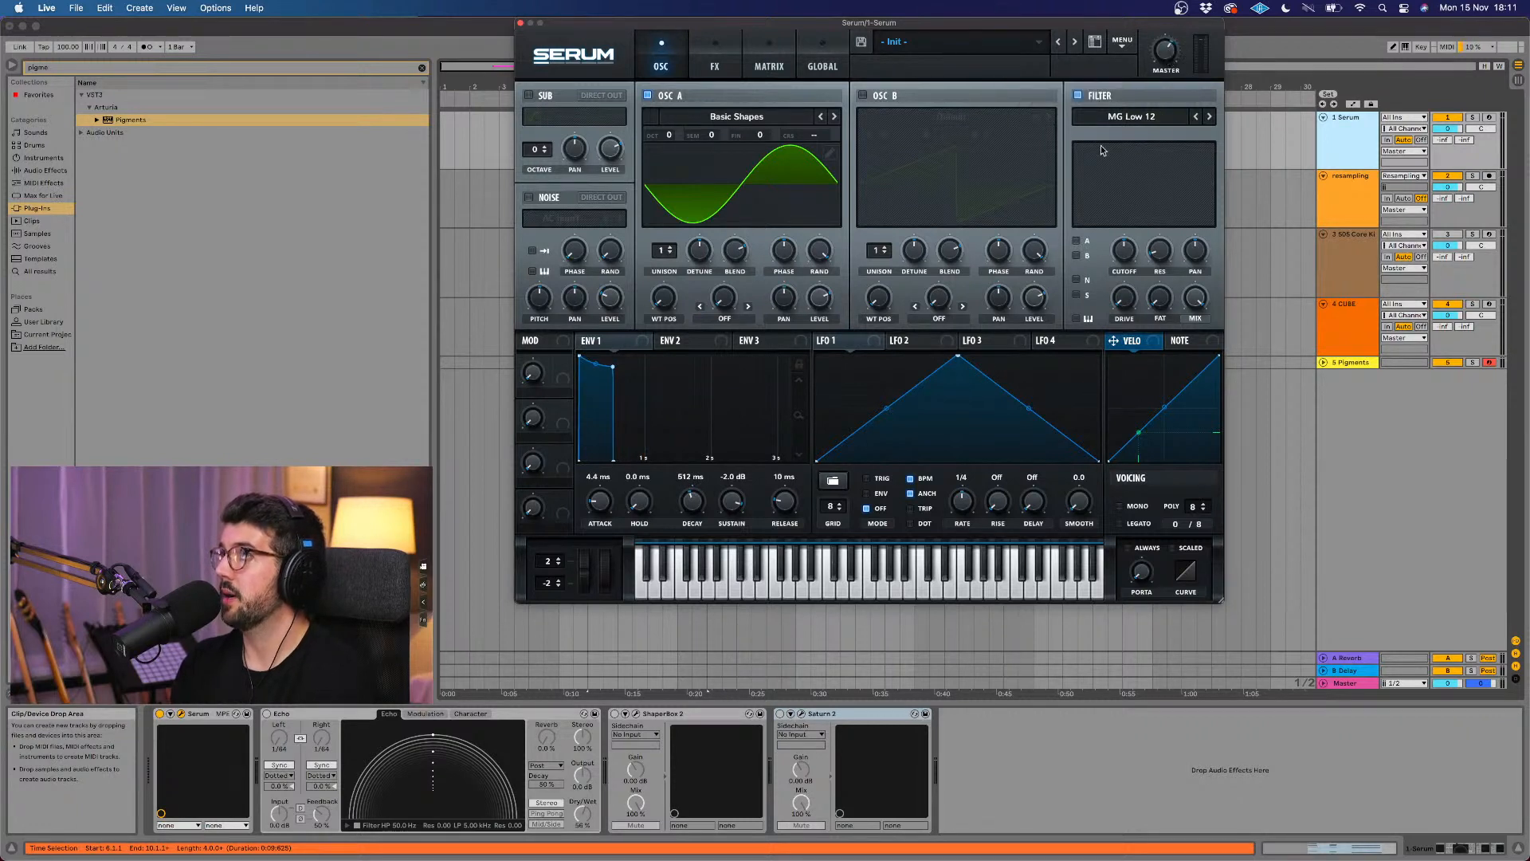
Step: Route Serum's oscillator A through the filter, set the filter type to High 6, and close the plug-in window
{"action": "left_click", "coordinate": [1077, 240]}
{"action": "left_click", "coordinate": [1142, 125]}
{"action": "mouse_move", "coordinate": [1141, 134]}
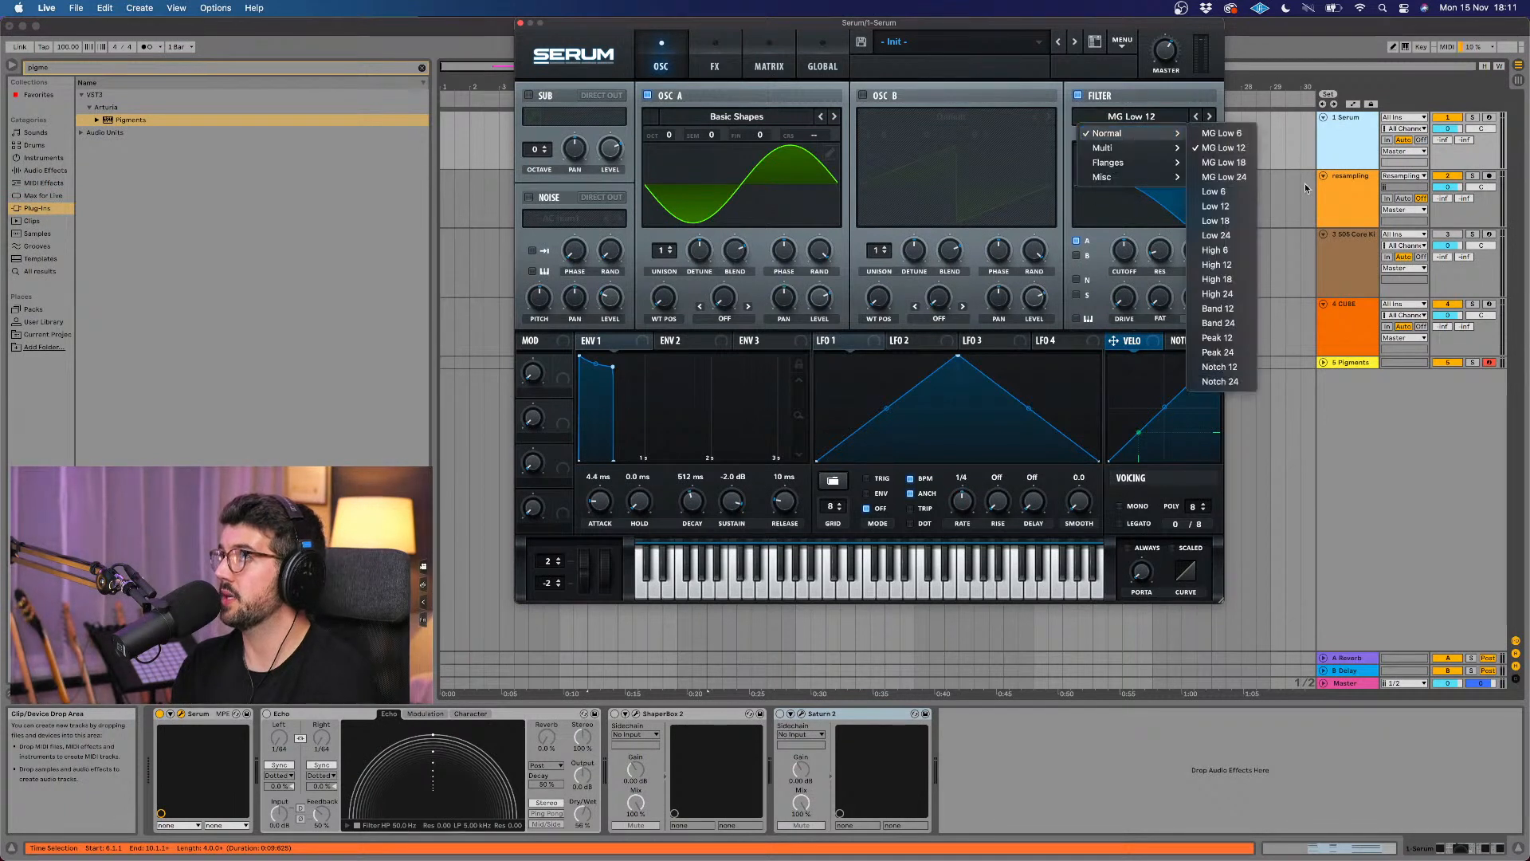
{"action": "left_click", "coordinate": [1229, 253]}
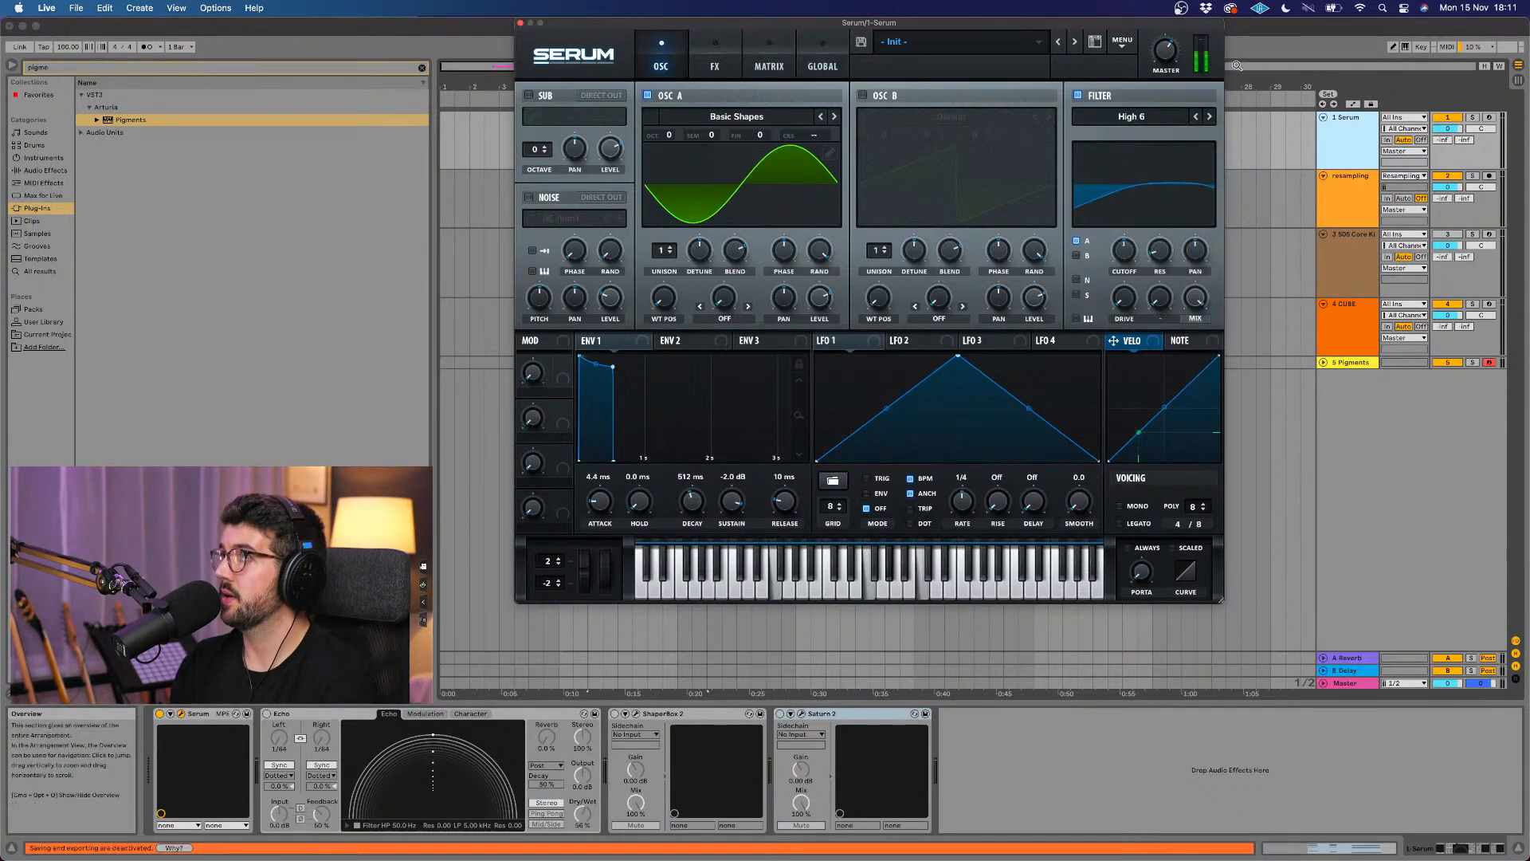
{"action": "left_click", "coordinate": [519, 22]}
Step: Copy the Serum chord clip onto the Pigments track at bar 6 and move that track directly below Serum
{"action": "left_click", "coordinate": [696, 157]}
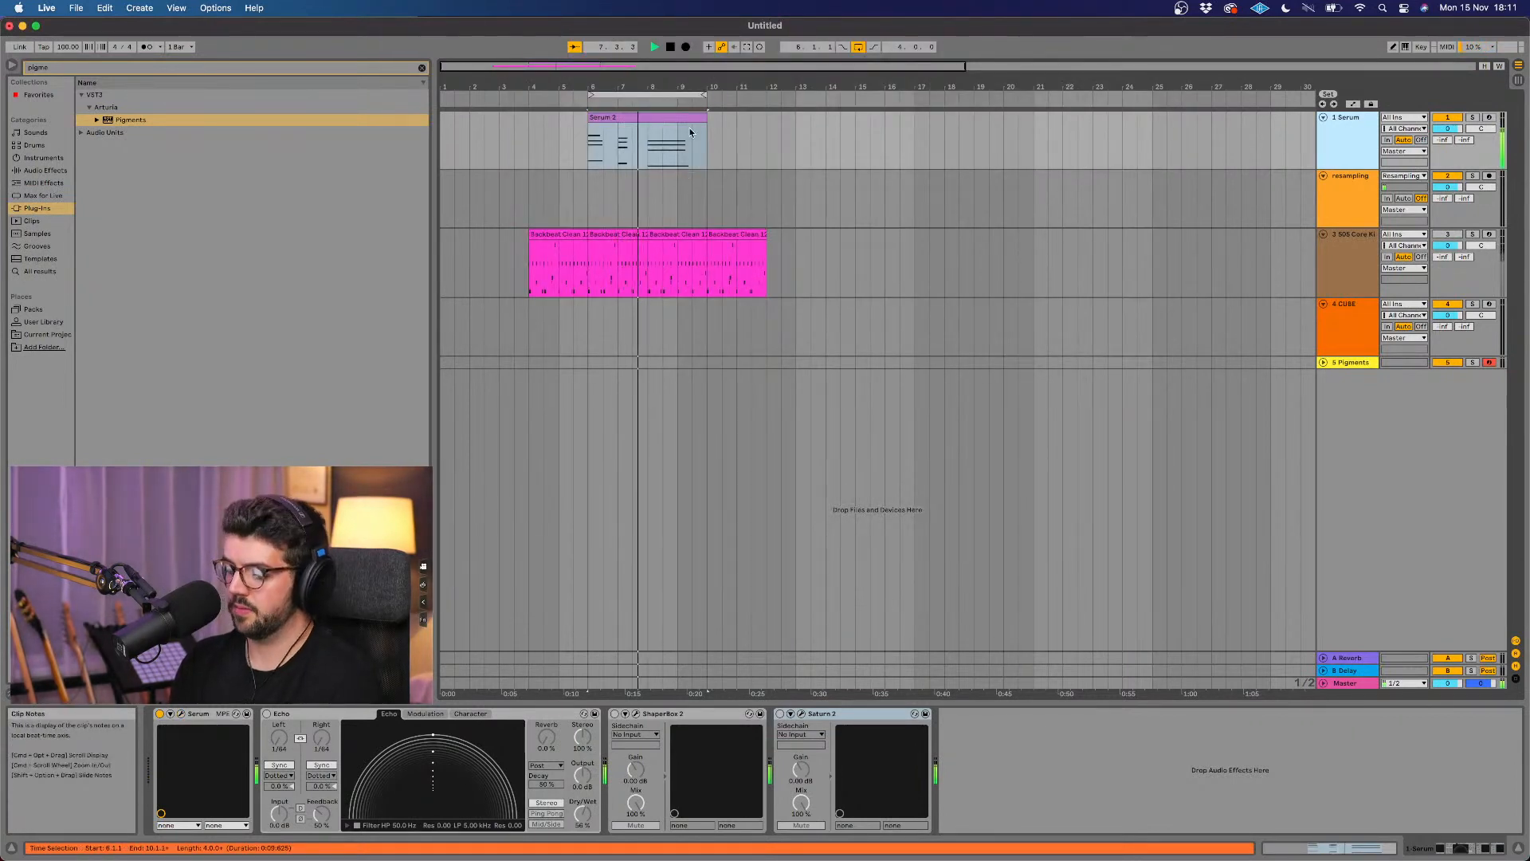
{"action": "left_click_drag", "start_coordinate": [690, 132], "coordinate": [663, 366]}
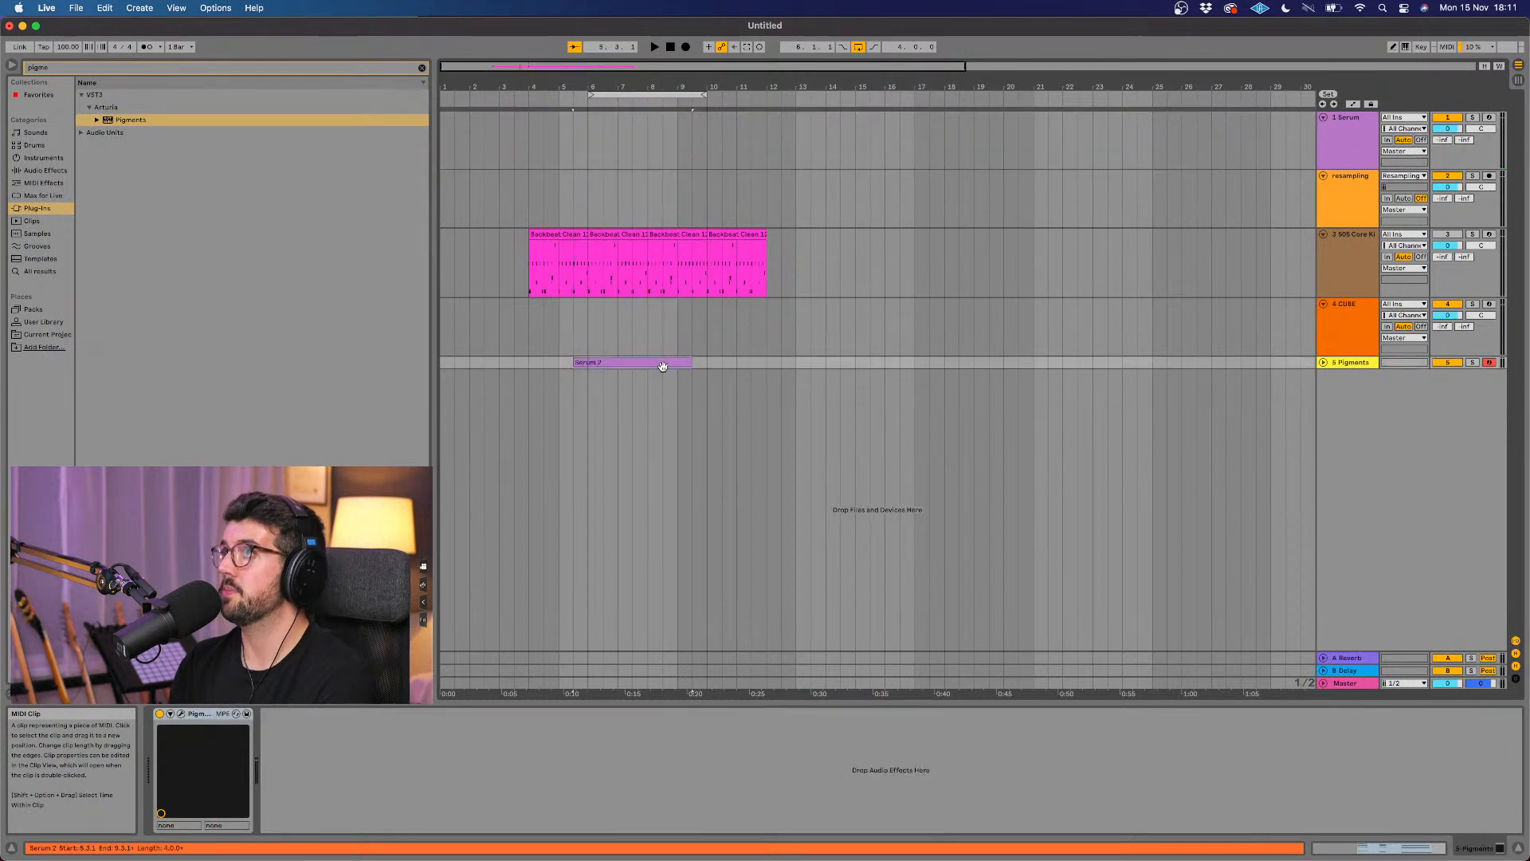
{"action": "left_click", "coordinate": [1324, 362]}
{"action": "left_click_drag", "start_coordinate": [1347, 363], "coordinate": [1346, 174]}
{"action": "left_click", "coordinate": [642, 177]}
{"action": "left_click_drag", "start_coordinate": [642, 177], "coordinate": [642, 167]}
Step: Solo the Pigments track and play its chords
{"action": "left_click", "coordinate": [1353, 177]}
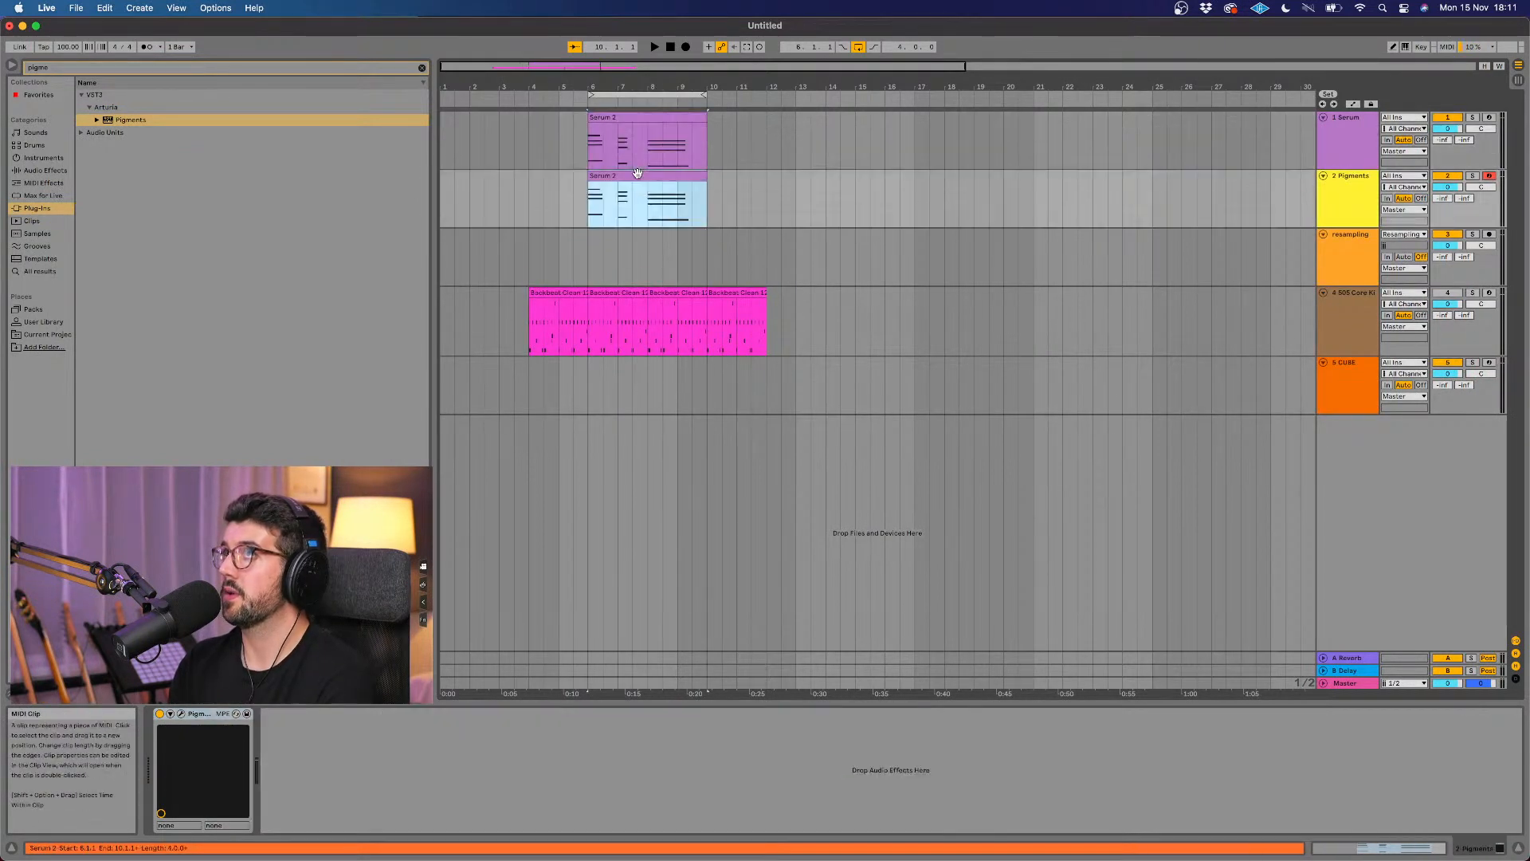
{"action": "left_click", "coordinate": [1474, 176]}
{"action": "key", "text": "space"}
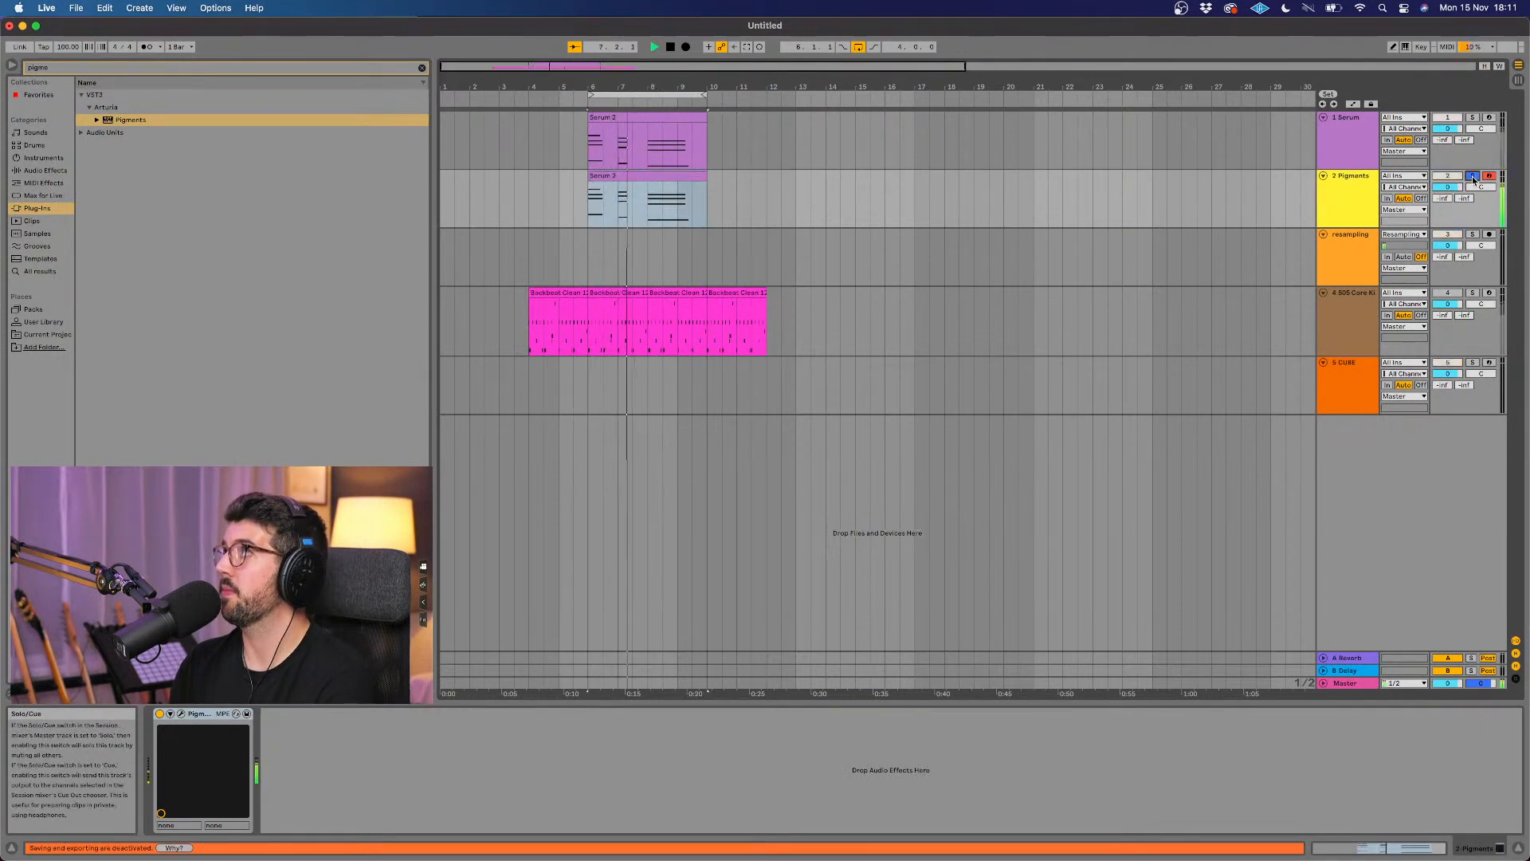
Step: Show Pigments' synth controls, enable the Engine 2 sampler, and load Bloopy Nooper from the Granular Friendly samples
{"action": "left_click", "coordinate": [181, 714]}
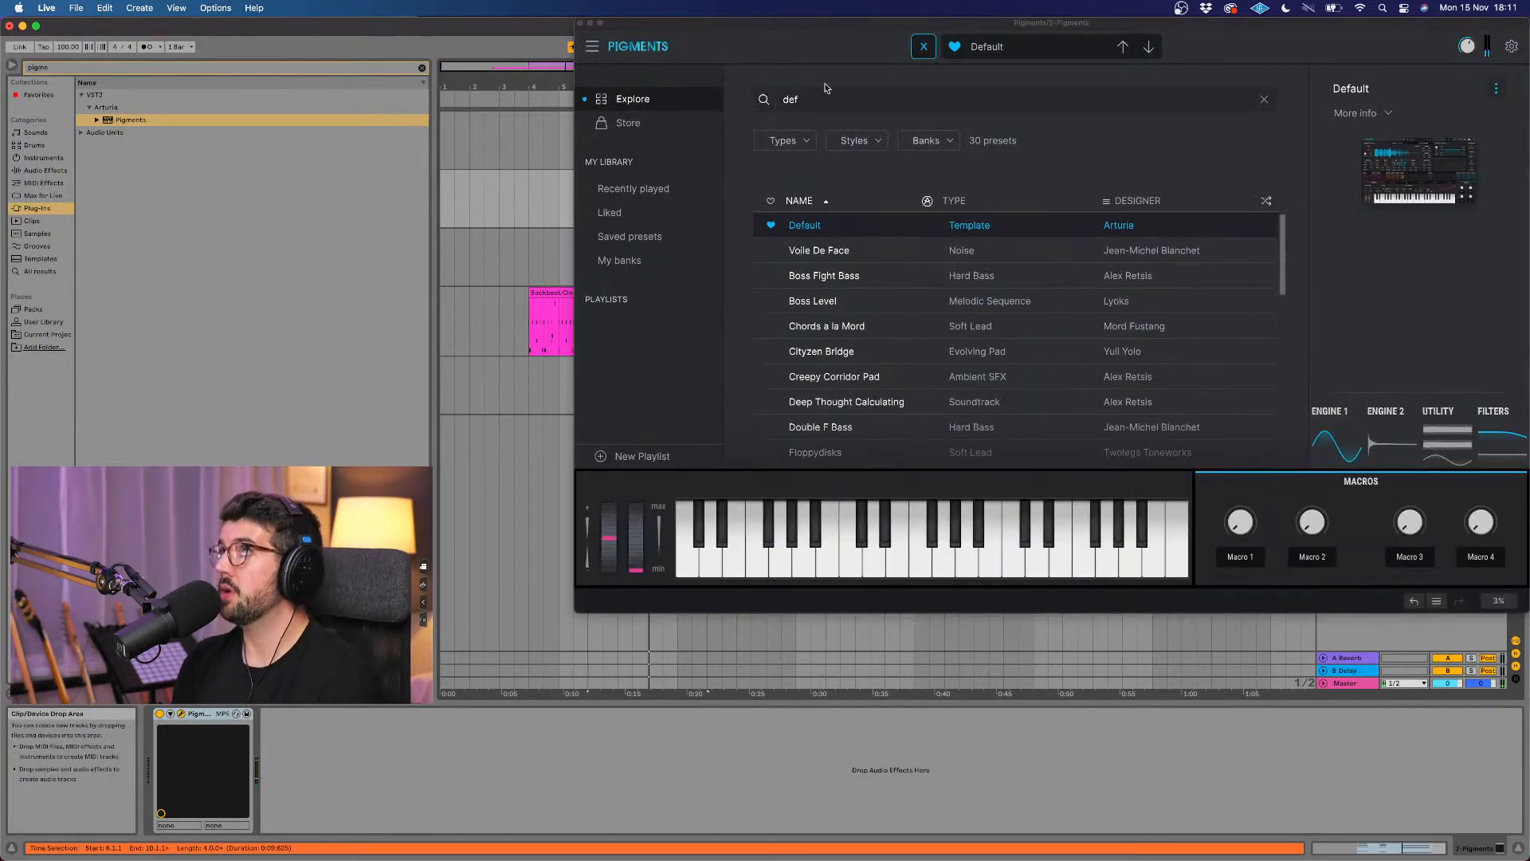
{"action": "left_click_drag", "start_coordinate": [814, 34], "coordinate": [690, 118]}
{"action": "left_click", "coordinate": [797, 132]}
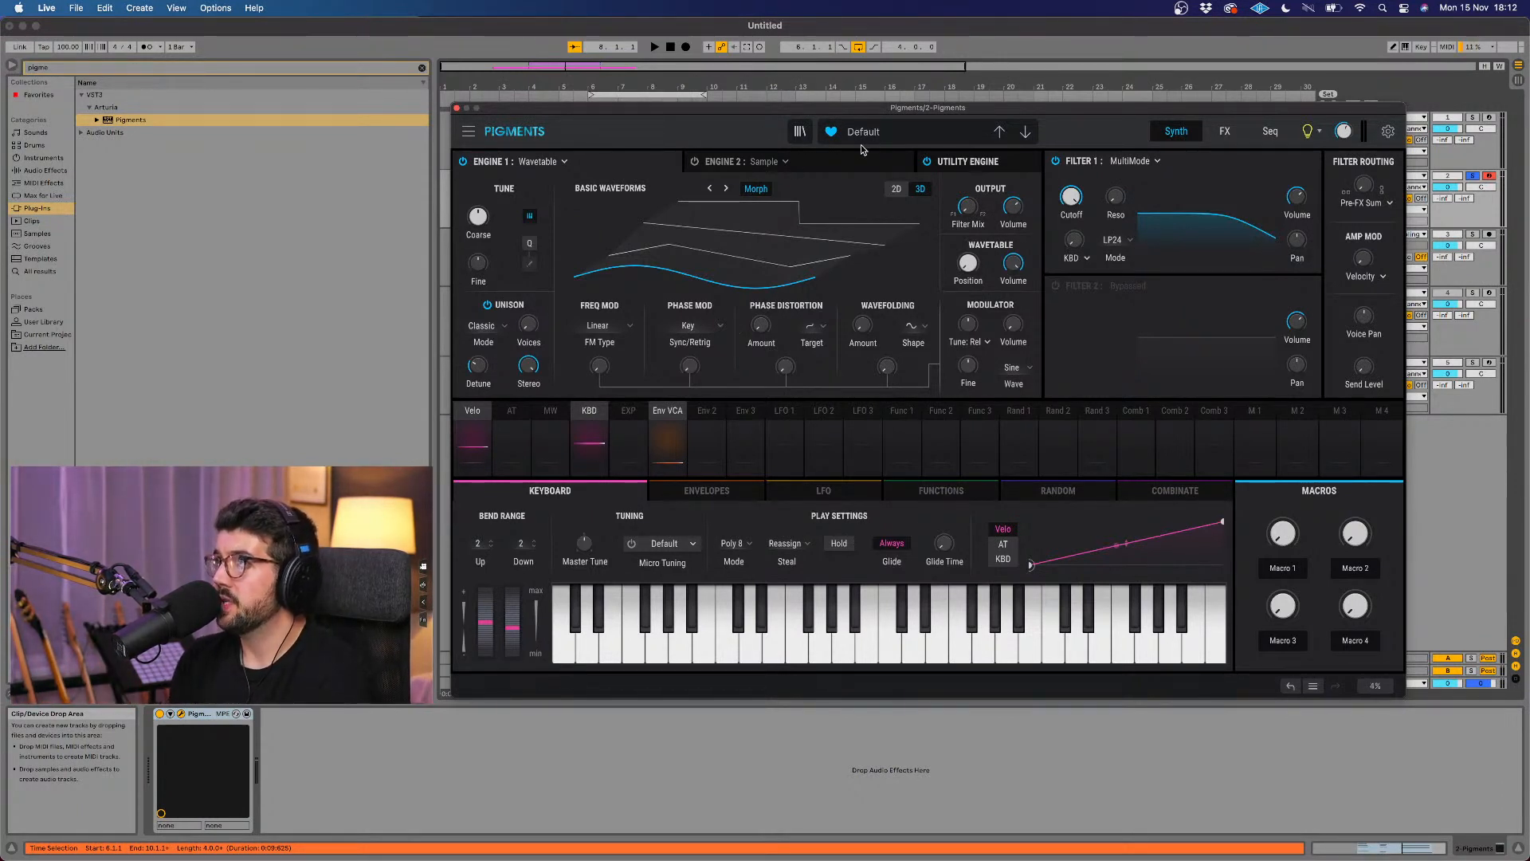
{"action": "left_click", "coordinate": [839, 163]}
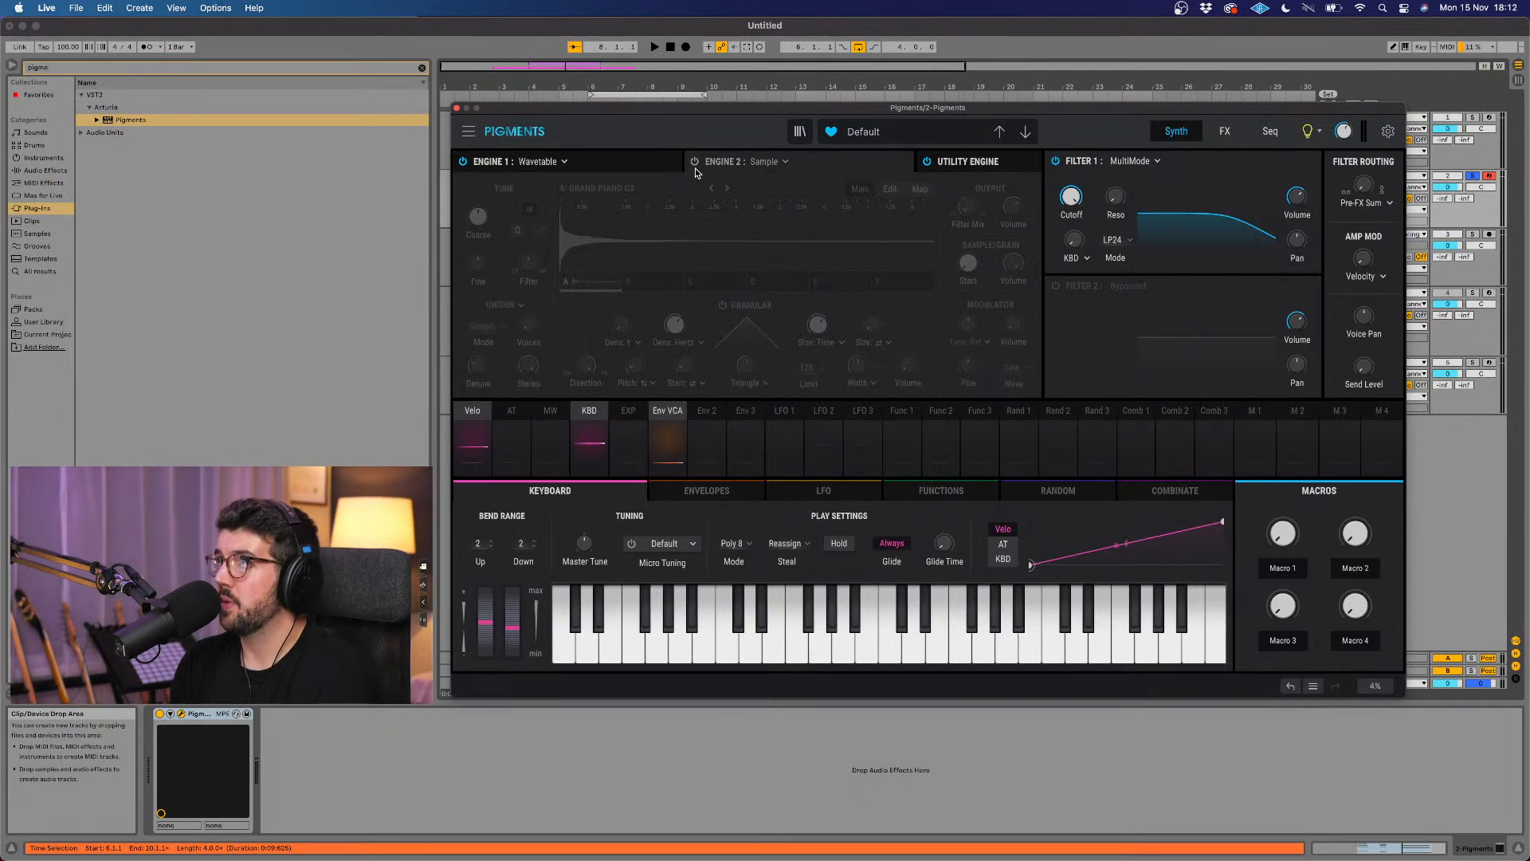
{"action": "left_click", "coordinate": [692, 163]}
{"action": "left_click", "coordinate": [647, 188]}
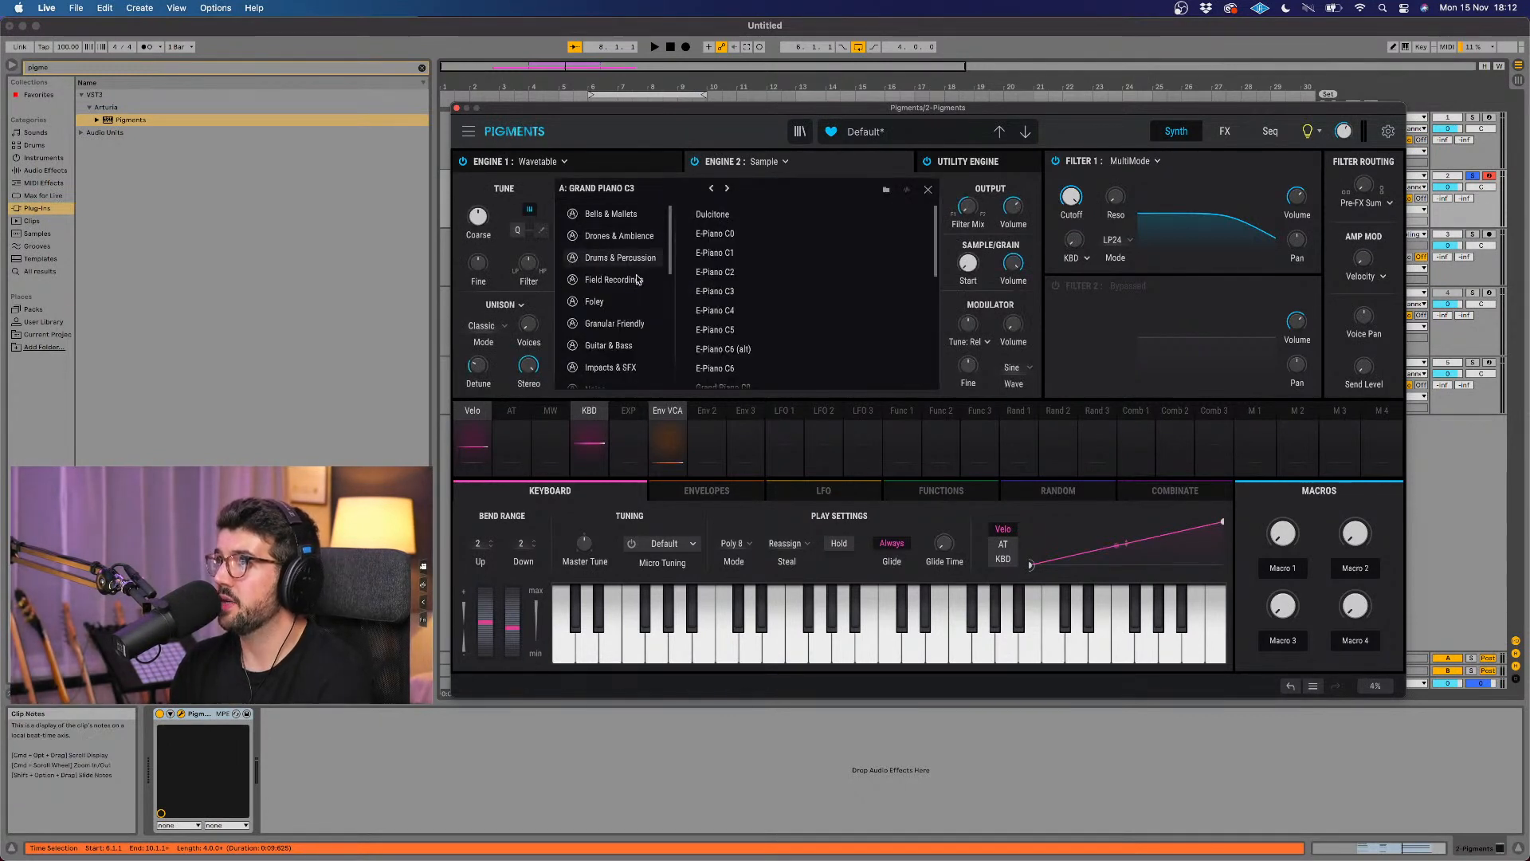
{"action": "left_click", "coordinate": [621, 323]}
{"action": "left_click", "coordinate": [762, 214]}
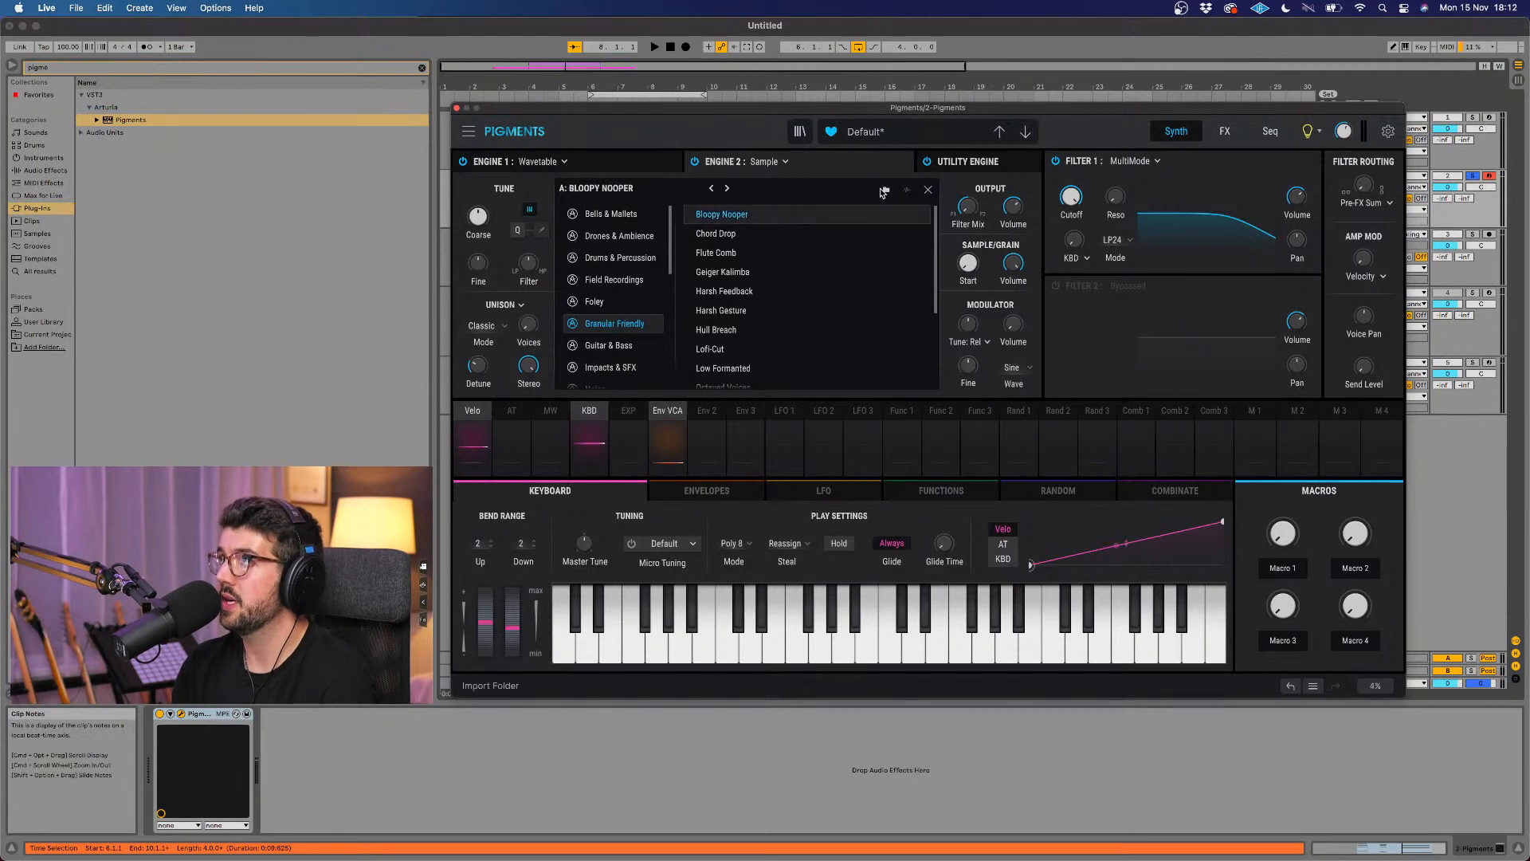
Step: Play the chords while stepping through the following Granular Friendly samples, and settle on Harsh Feedback for Engine 2
{"action": "key", "text": "space"}
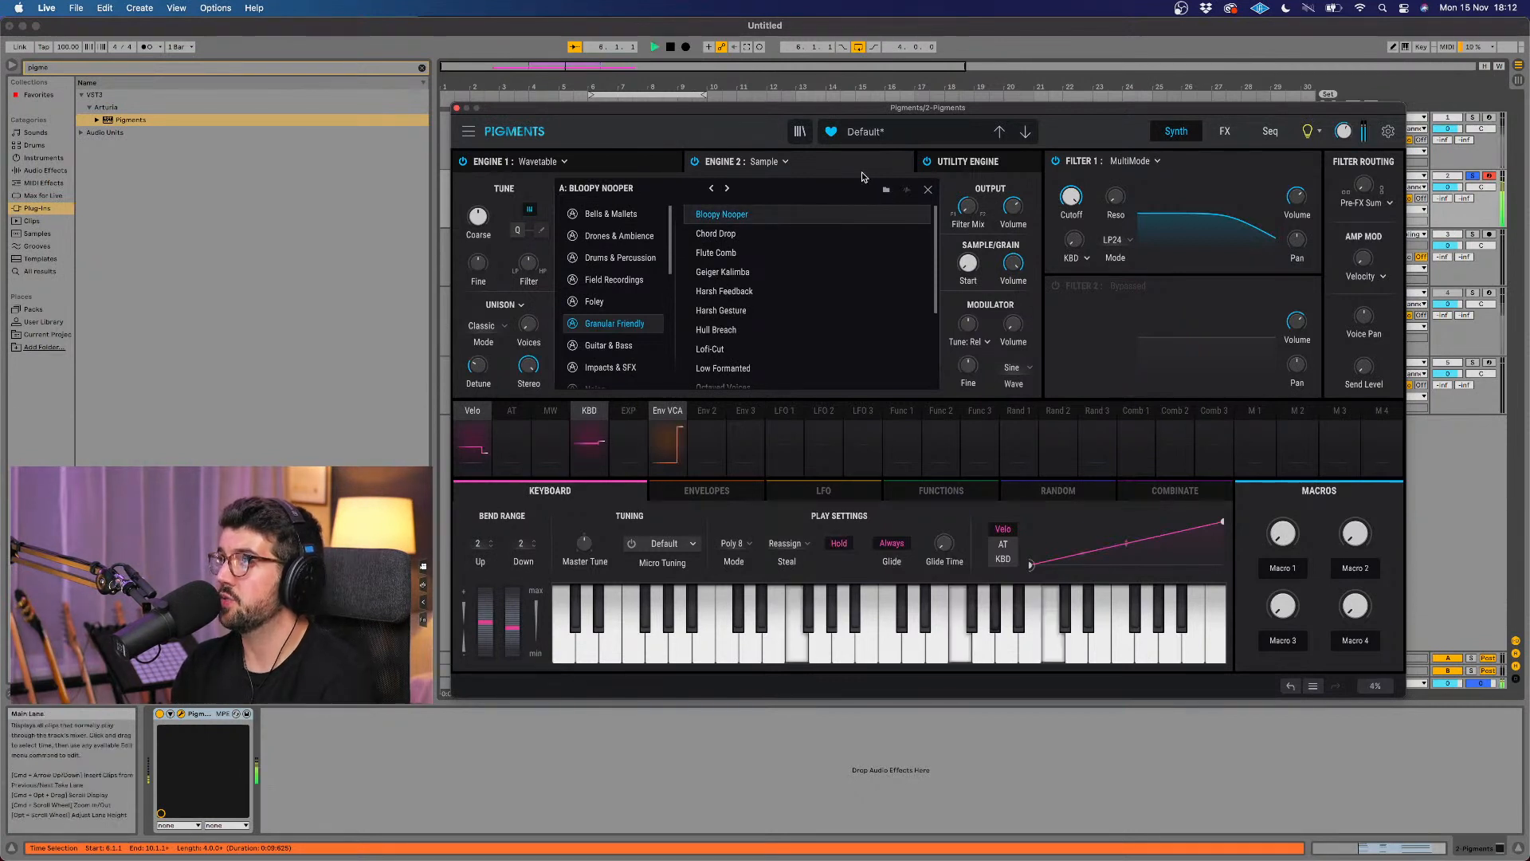
{"action": "left_click", "coordinate": [927, 189]}
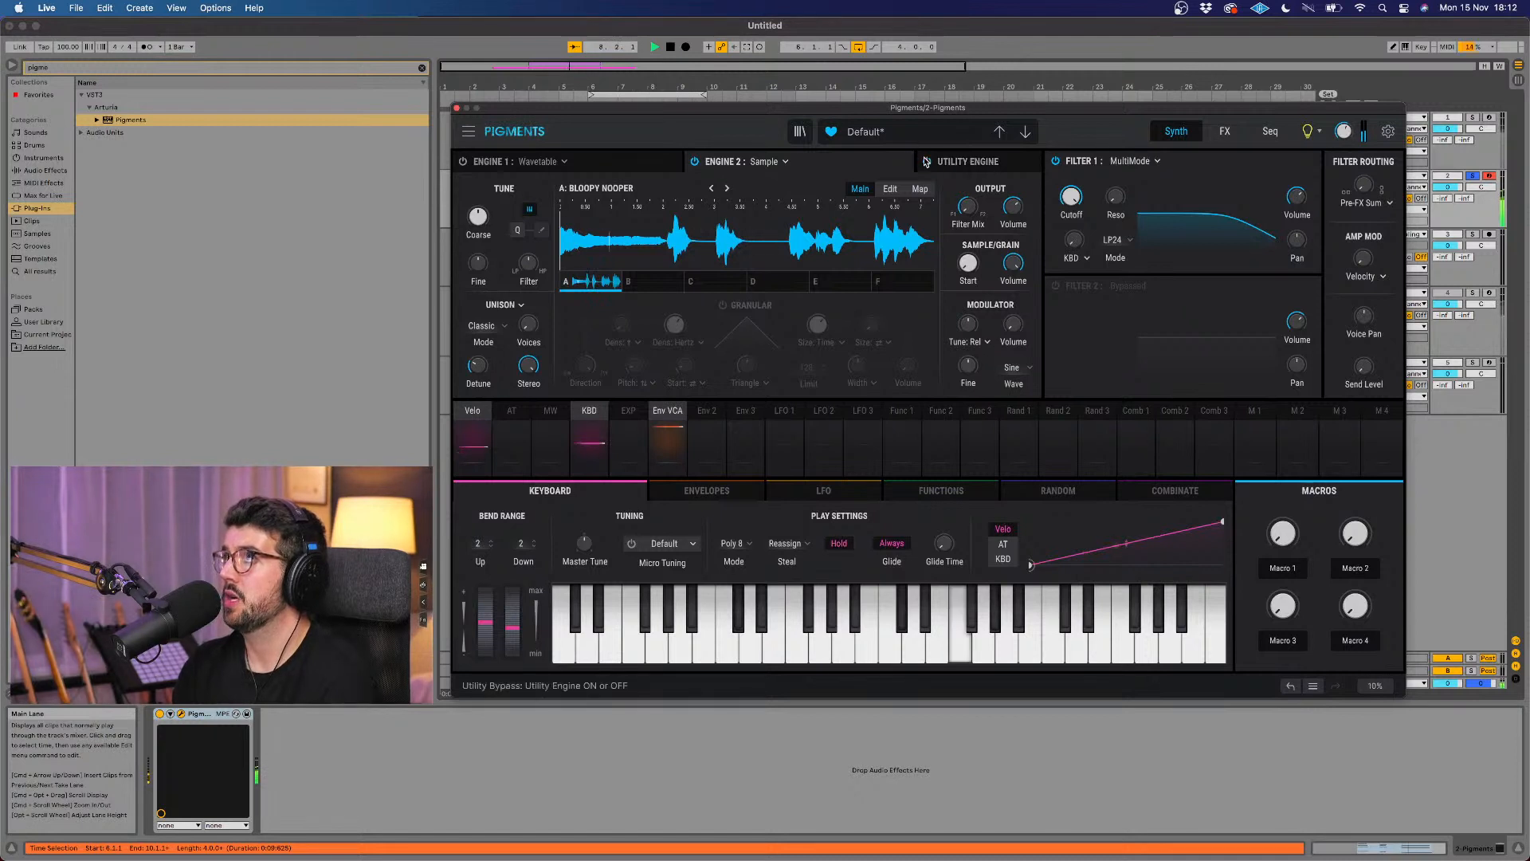
{"action": "left_click", "coordinate": [725, 188]}
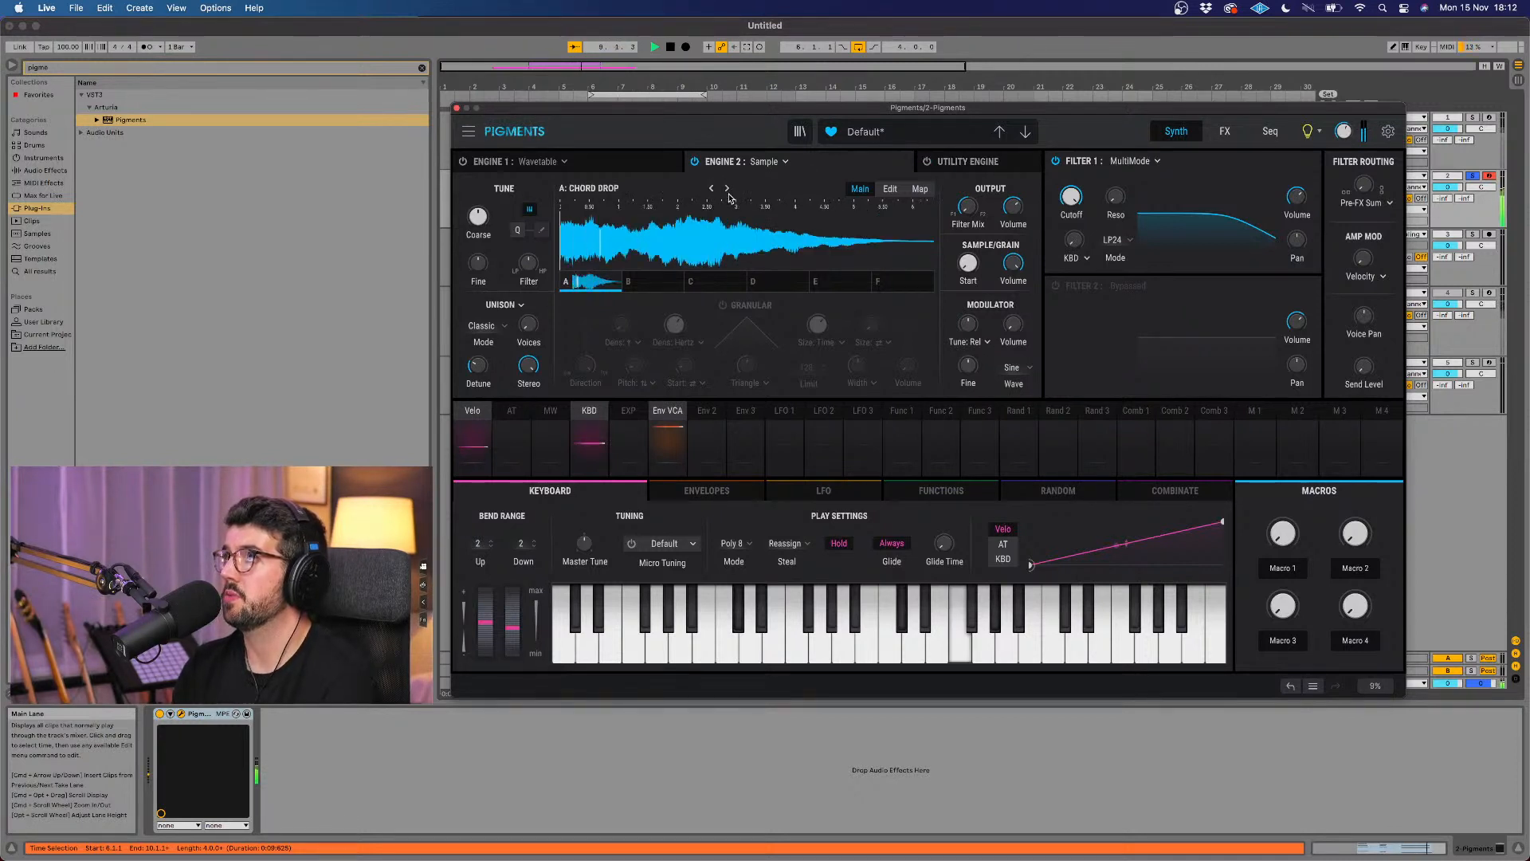
{"action": "left_click", "coordinate": [725, 190]}
{"action": "left_click", "coordinate": [726, 188]}
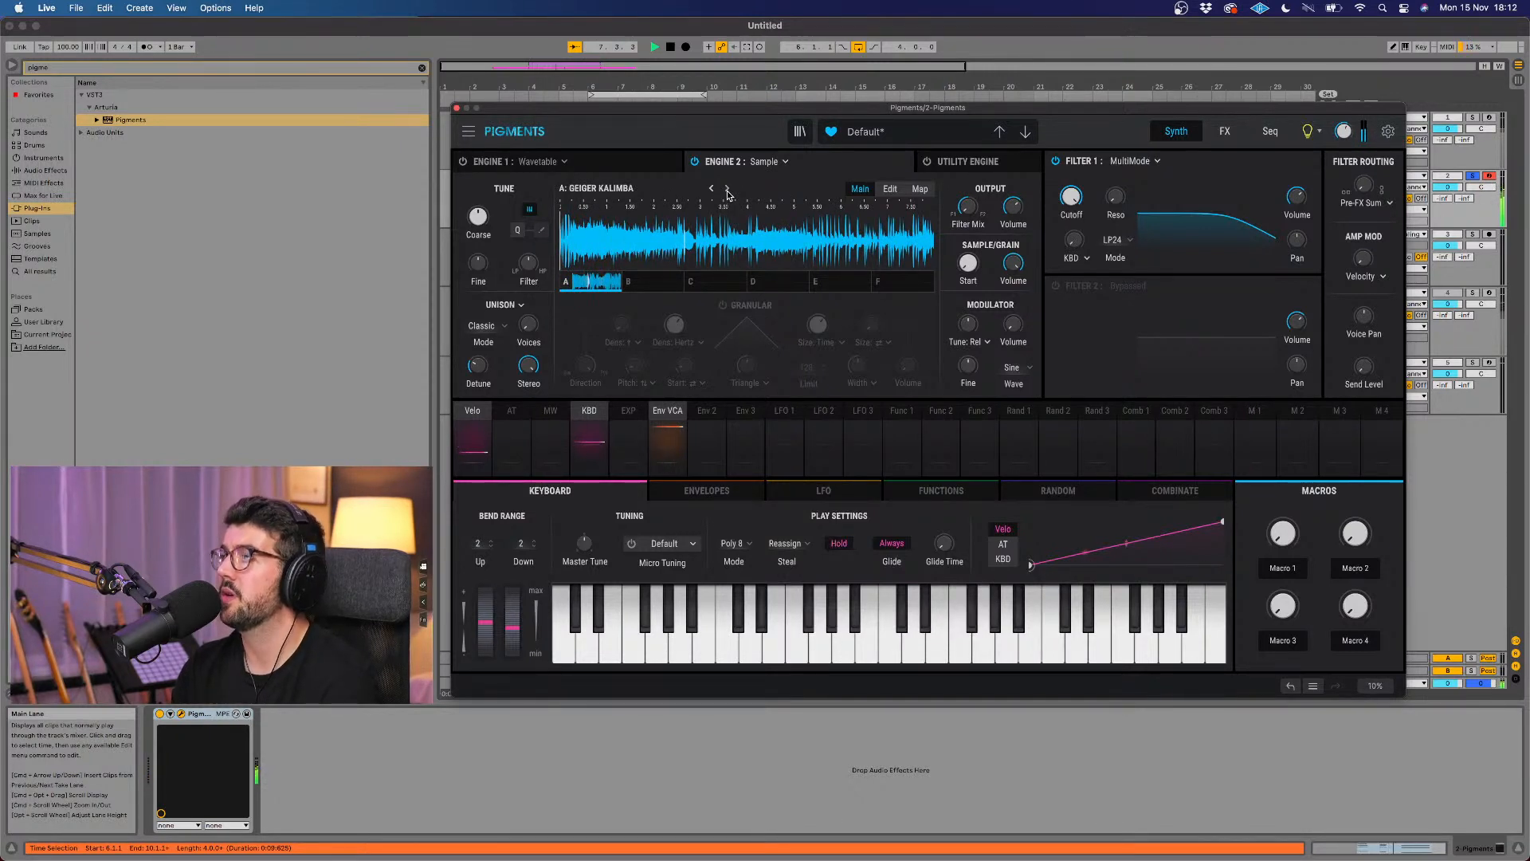
{"action": "left_click", "coordinate": [727, 192]}
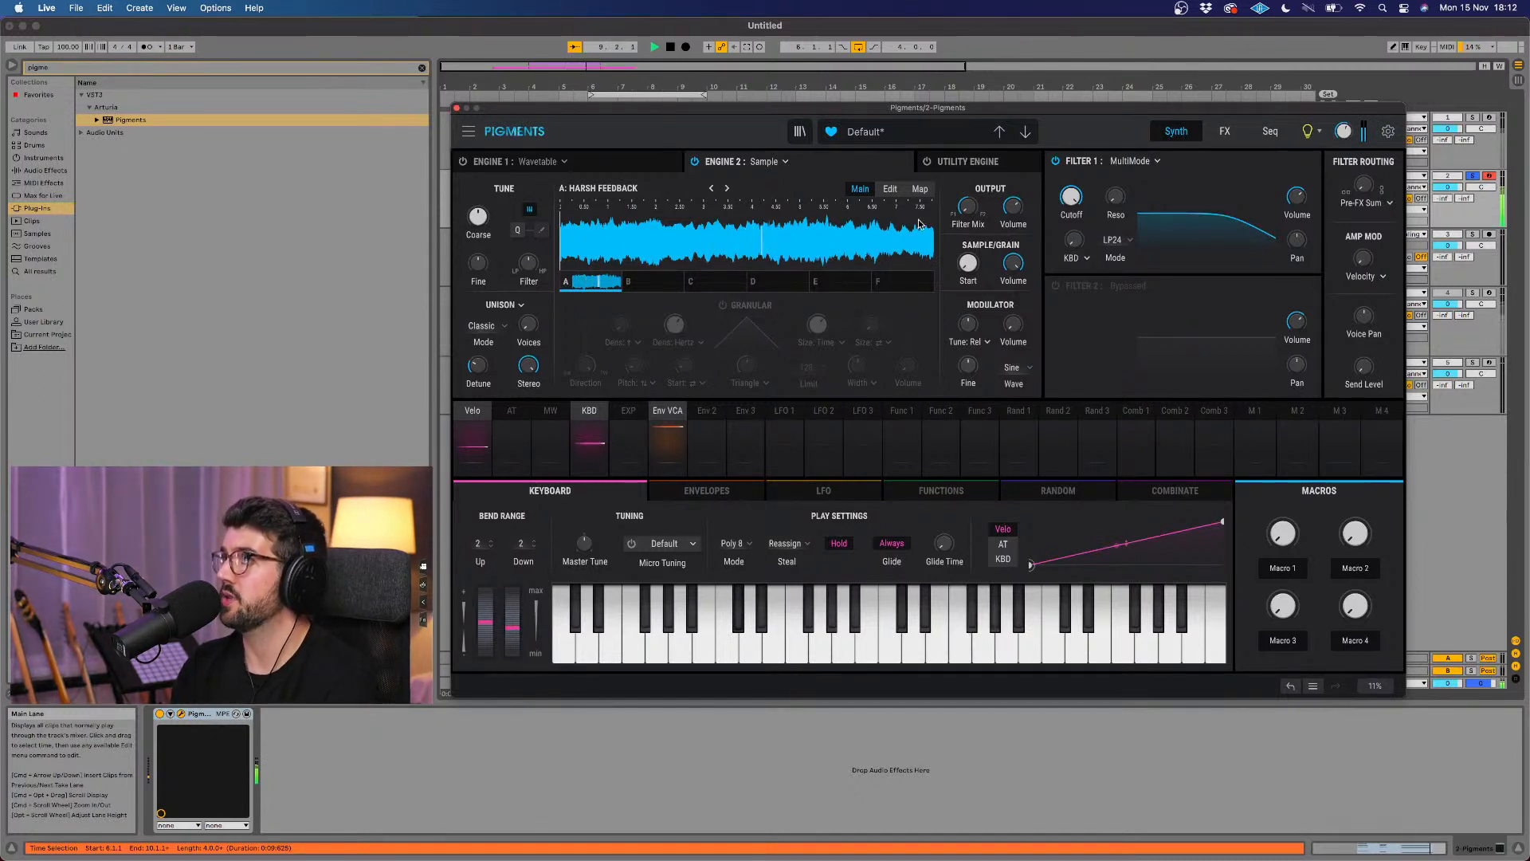
Step: Enable Filter 2 in Pigments and lower its cutoff slightly
{"action": "mouse_move", "coordinate": [984, 197]}
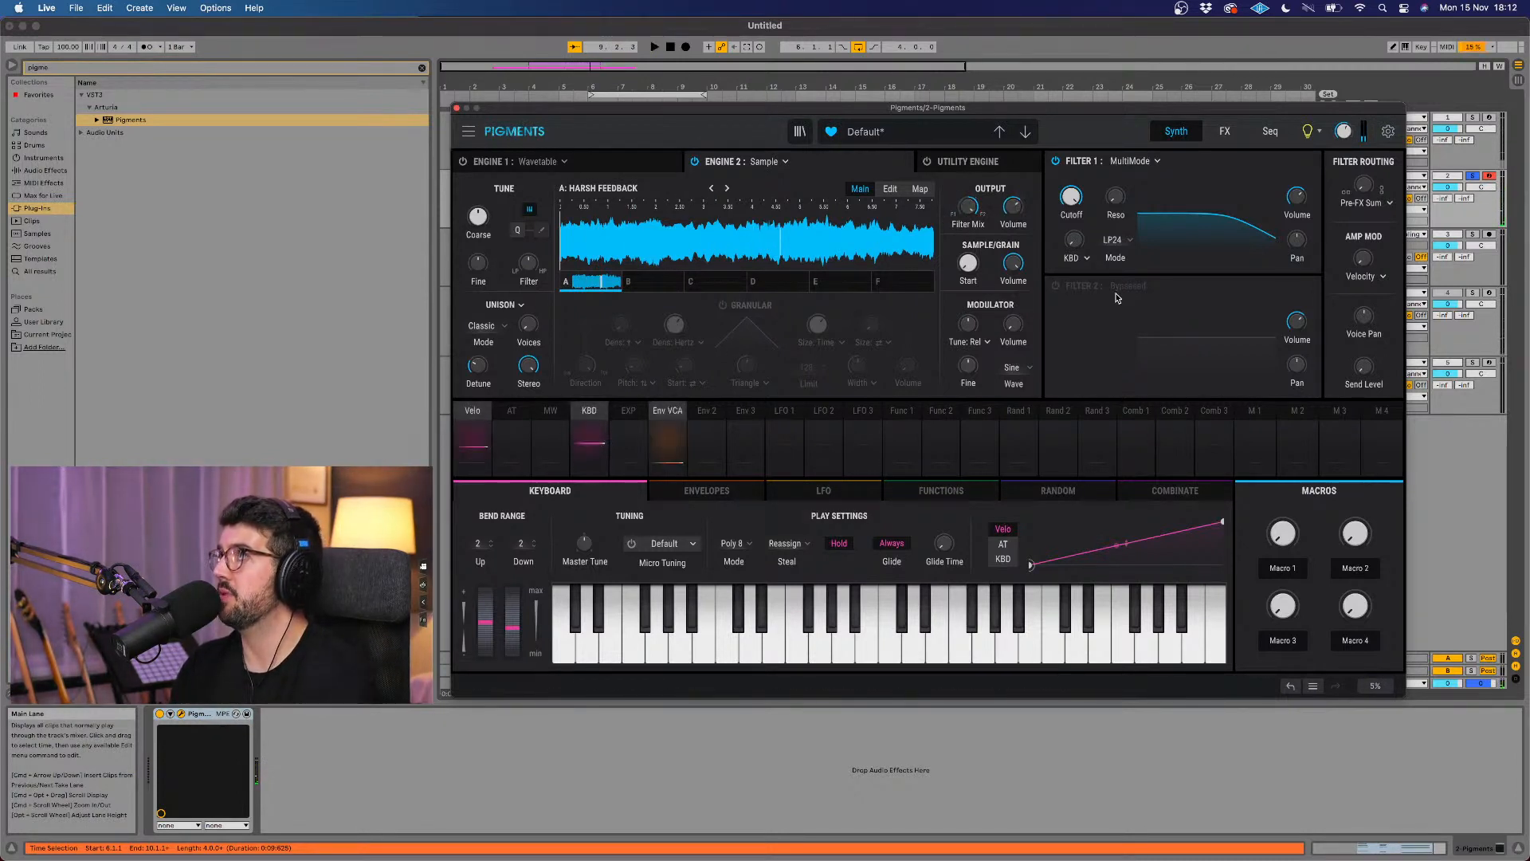
{"action": "left_click", "coordinate": [1055, 285]}
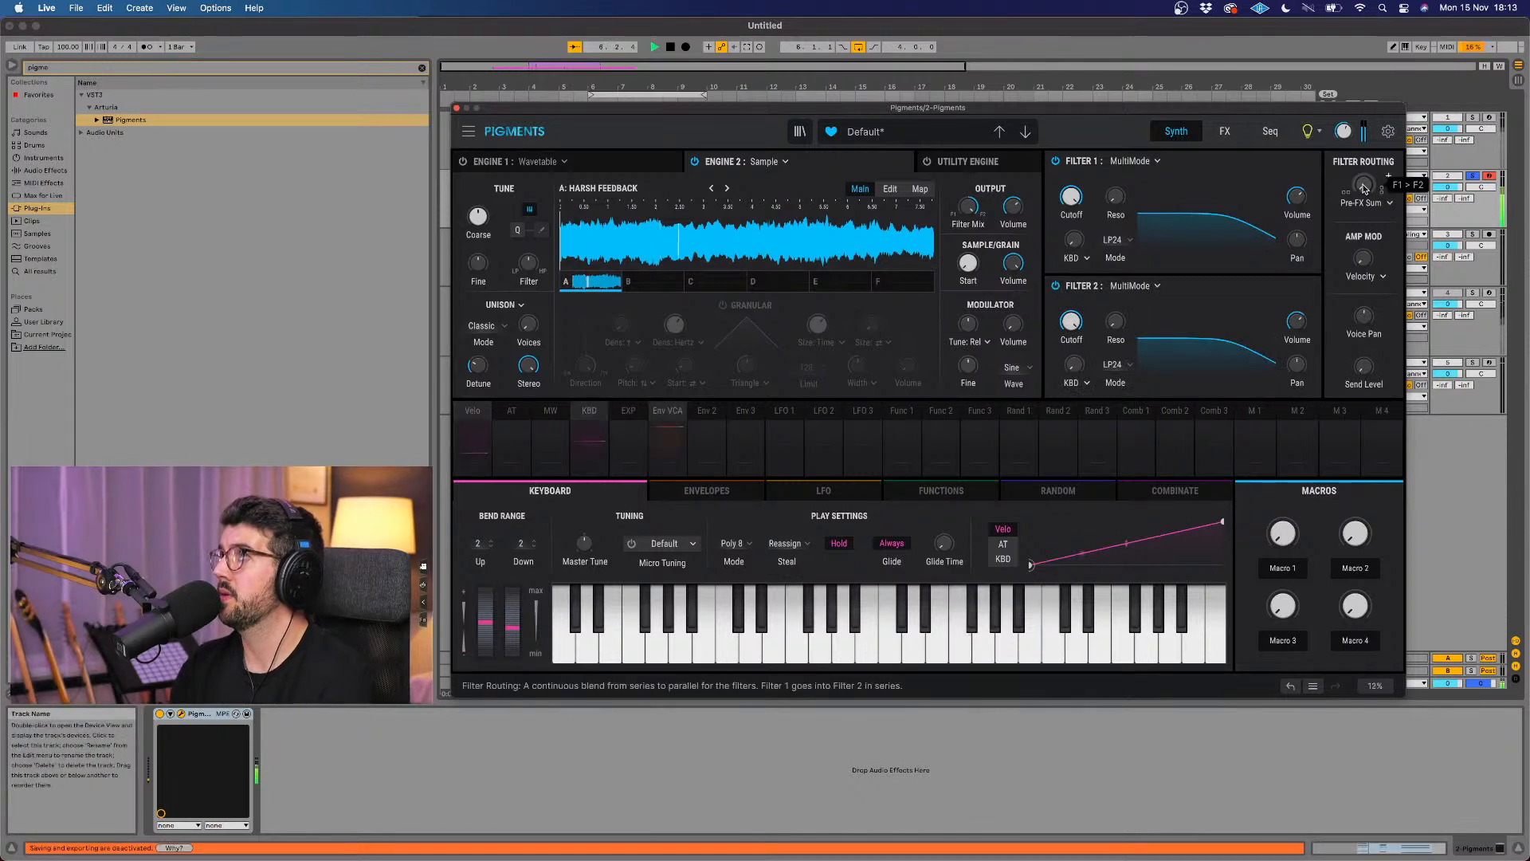
{"action": "left_click_drag", "start_coordinate": [1072, 315], "coordinate": [1073, 322]}
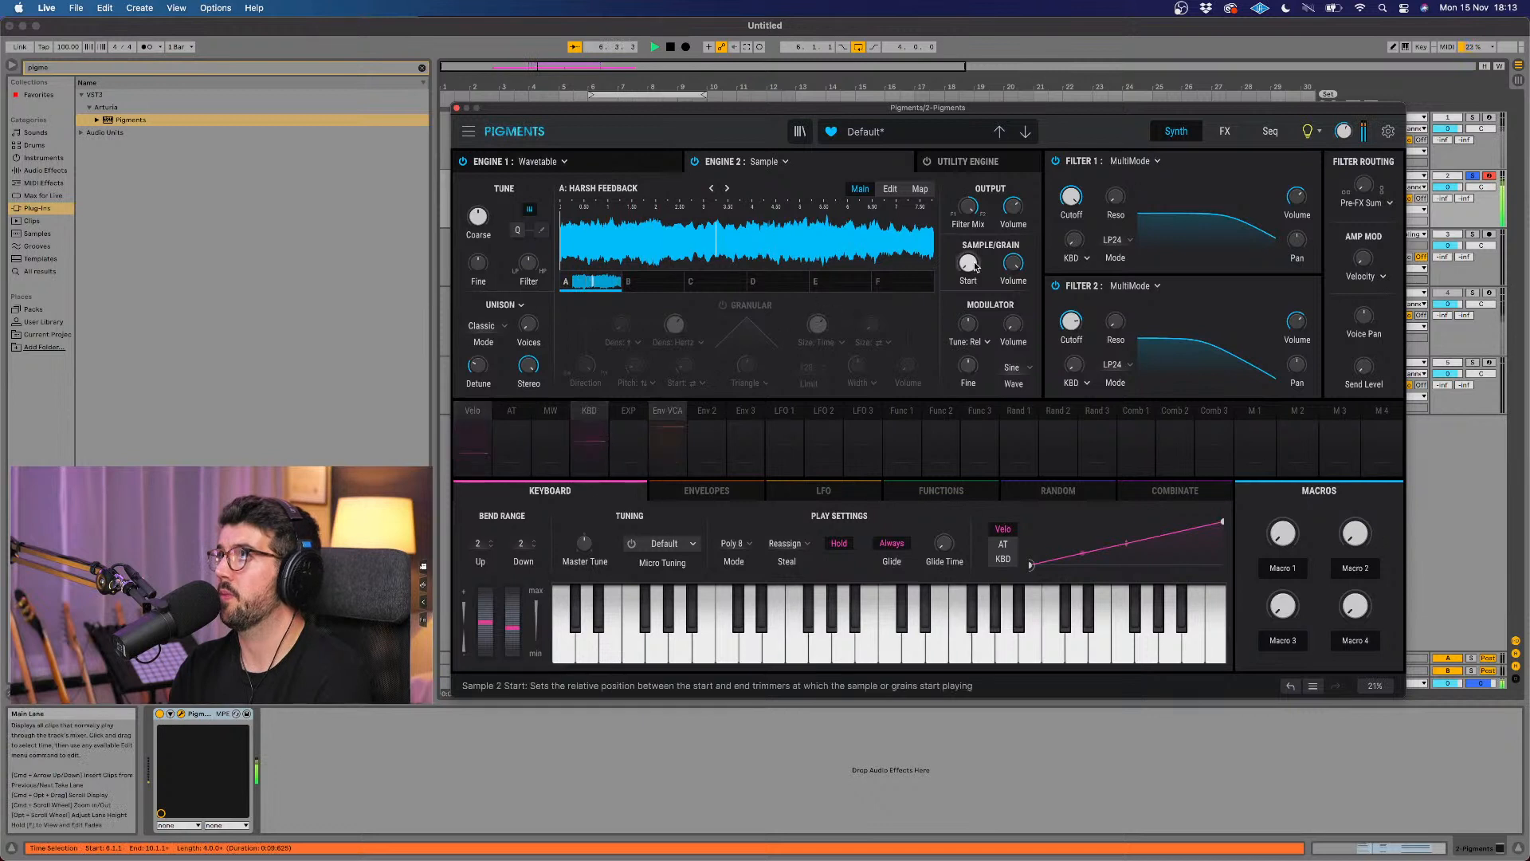
Step: Lower the sustain of Pigments' Env VCA envelope and adjust its decay, audition the chords, and close the plug-in window
{"action": "left_click", "coordinate": [697, 488]}
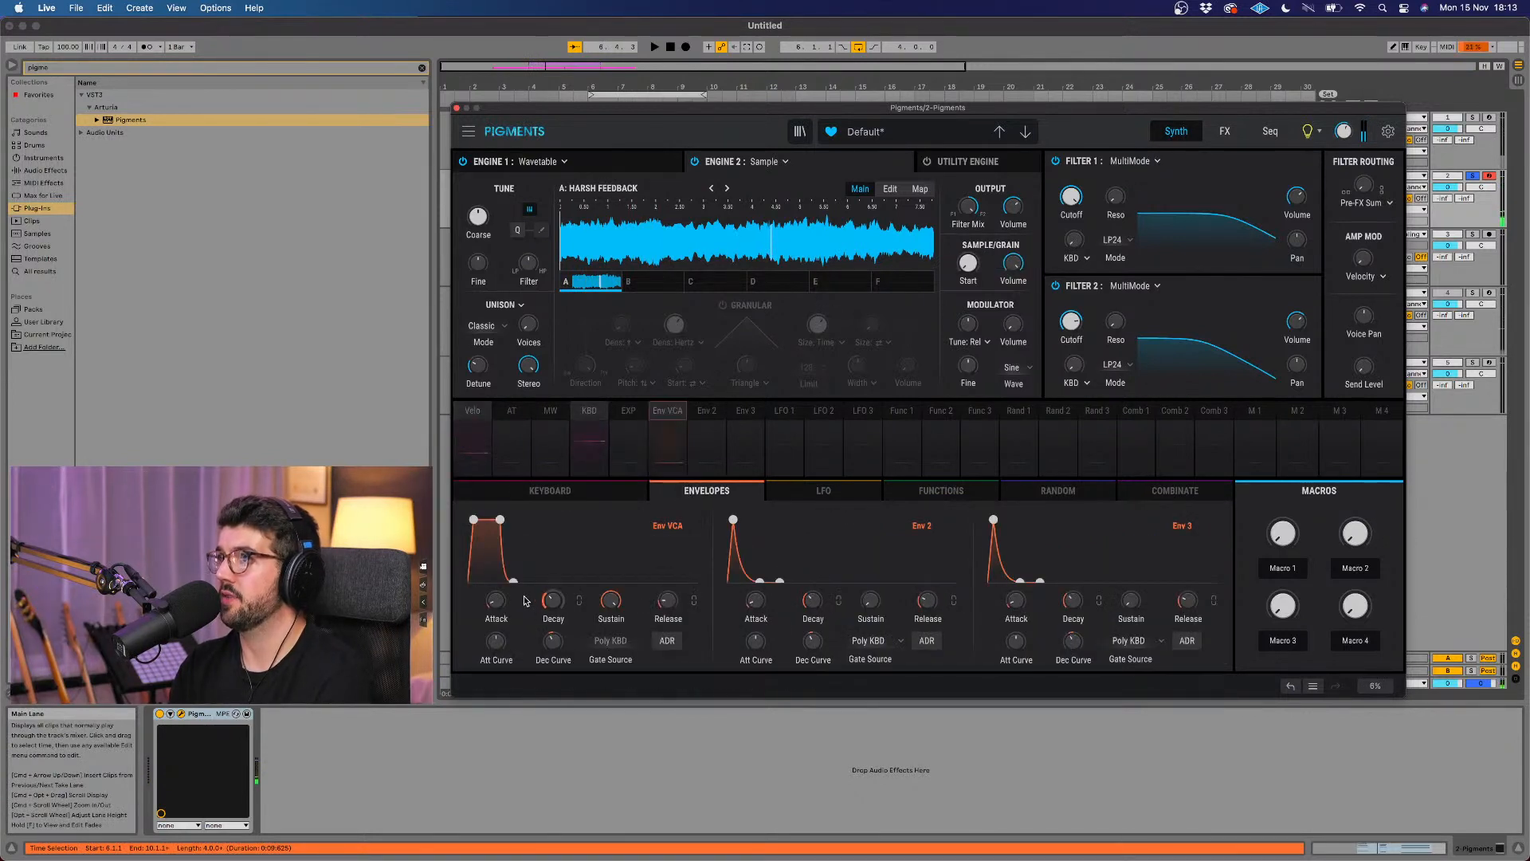
{"action": "left_click_drag", "start_coordinate": [612, 602], "coordinate": [612, 649]}
{"action": "key", "text": "space"}
{"action": "left_click_drag", "start_coordinate": [557, 607], "coordinate": [626, 591]}
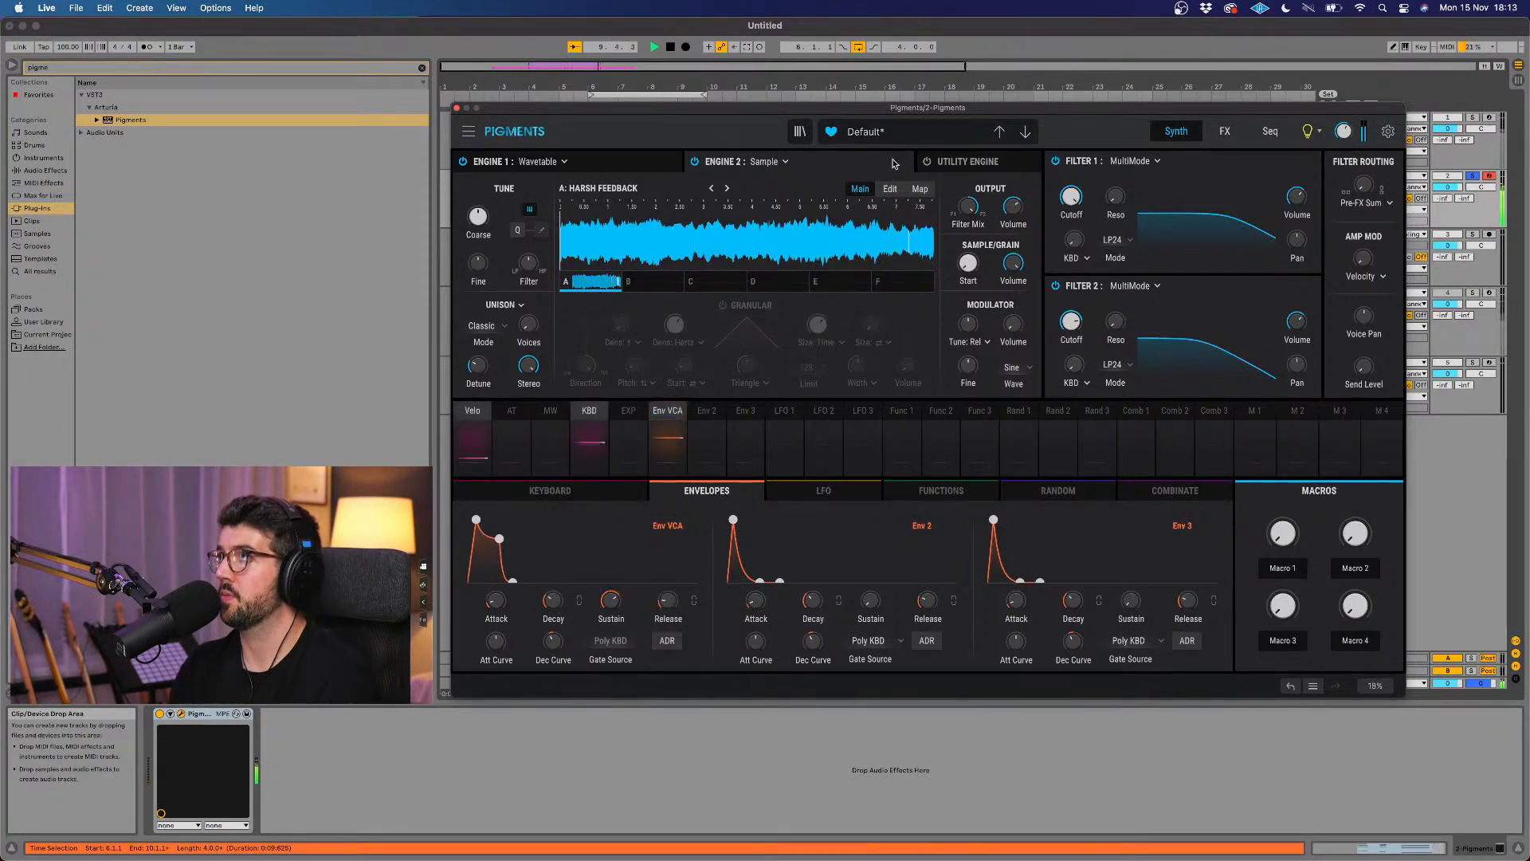
{"action": "key", "text": "space"}
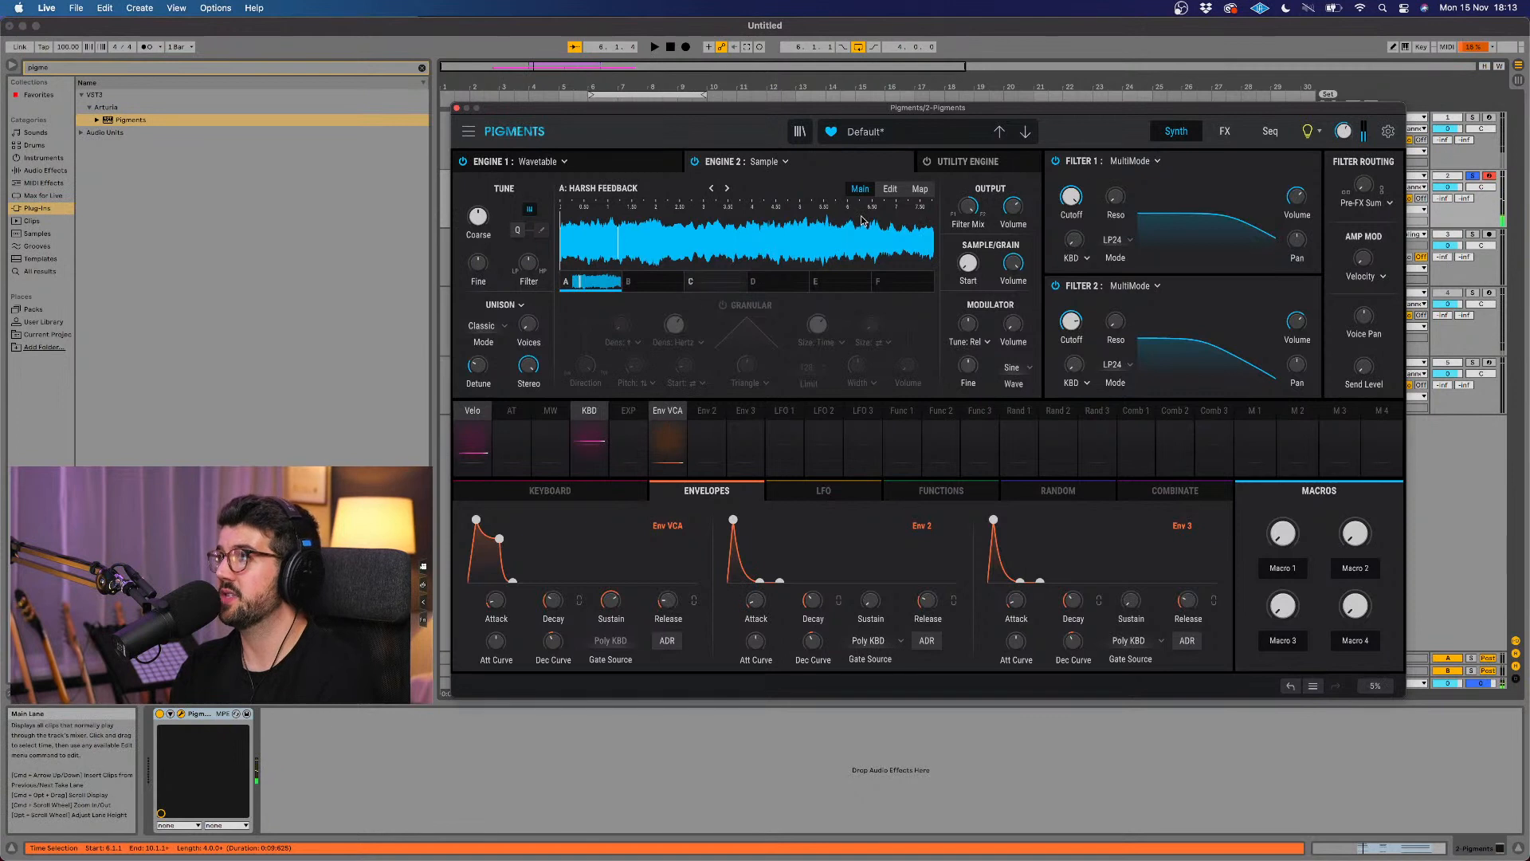
{"action": "key", "text": "space"}
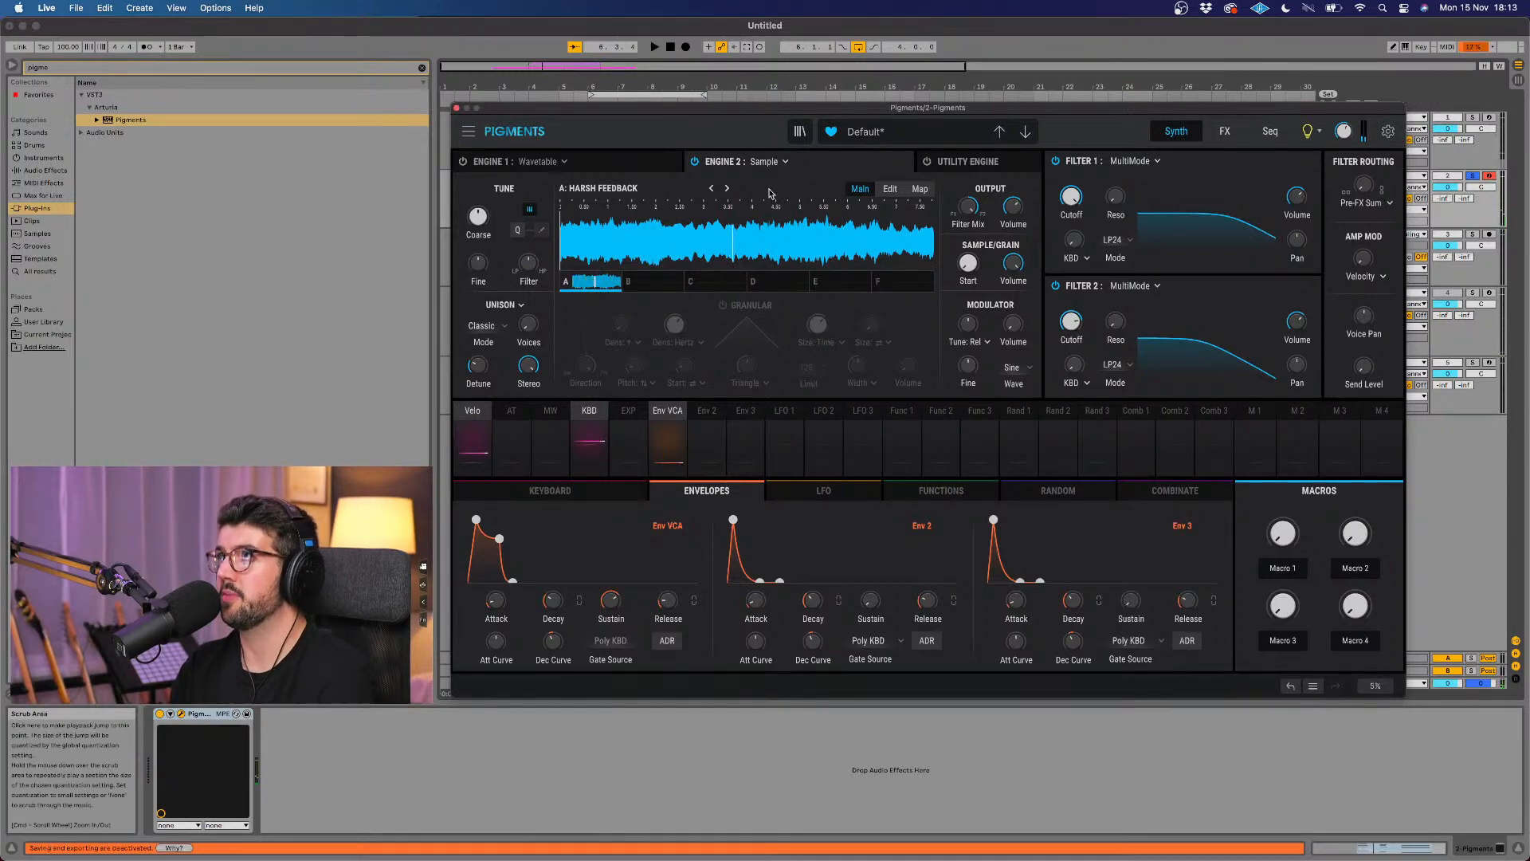
{"action": "left_click", "coordinate": [457, 107]}
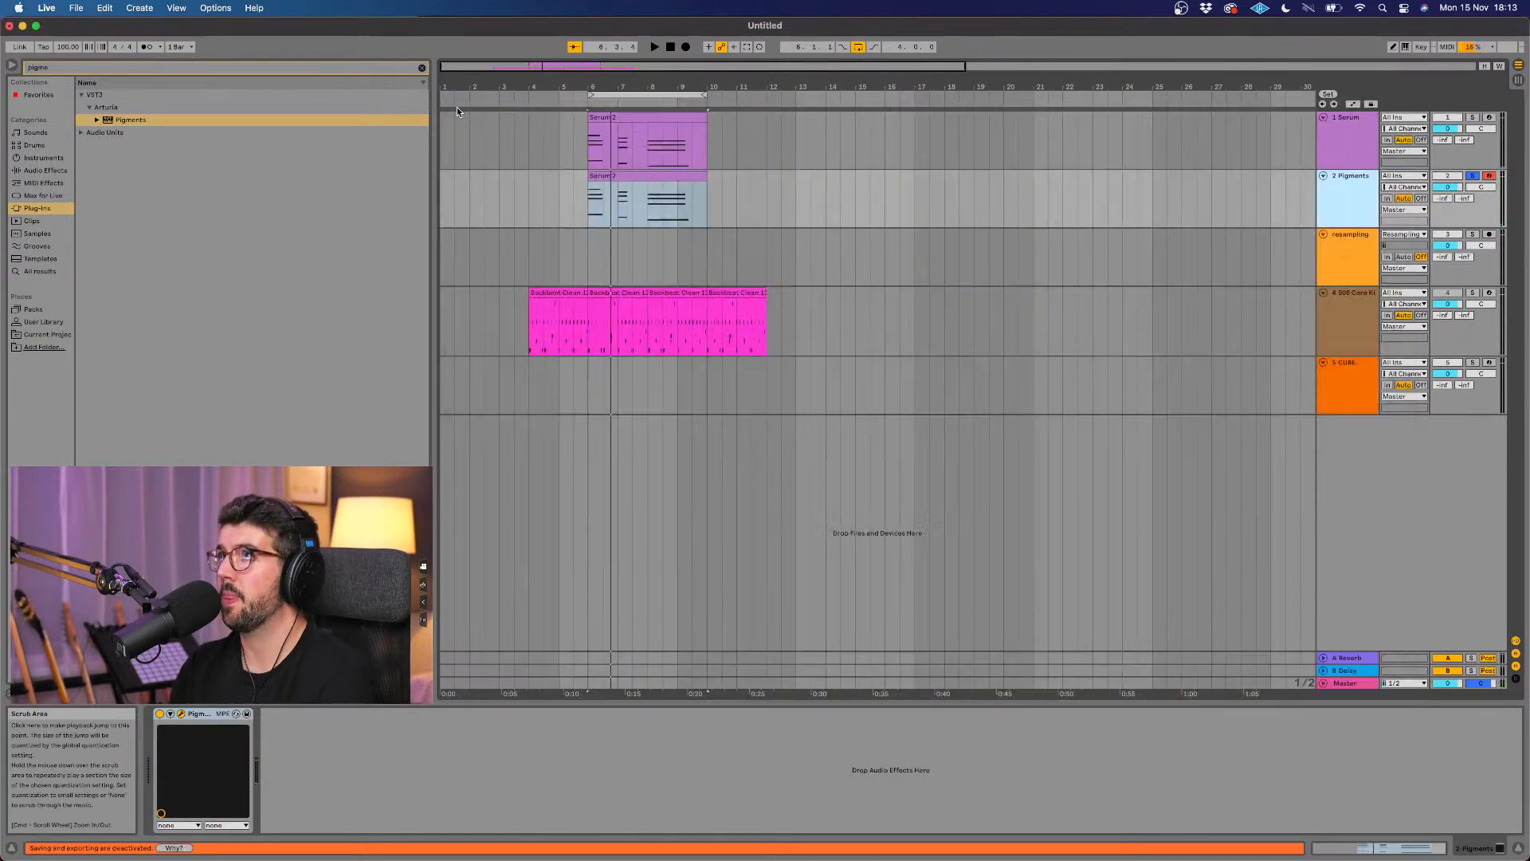
Step: Open the Pigments clip's notes and shorten the last chord's lowest note so it ends at about 6.2.1
{"action": "left_click", "coordinate": [684, 177]}
{"action": "scroll", "coordinate": [1323, 641], "scroll_direction": "down", "scroll_amount": 2}
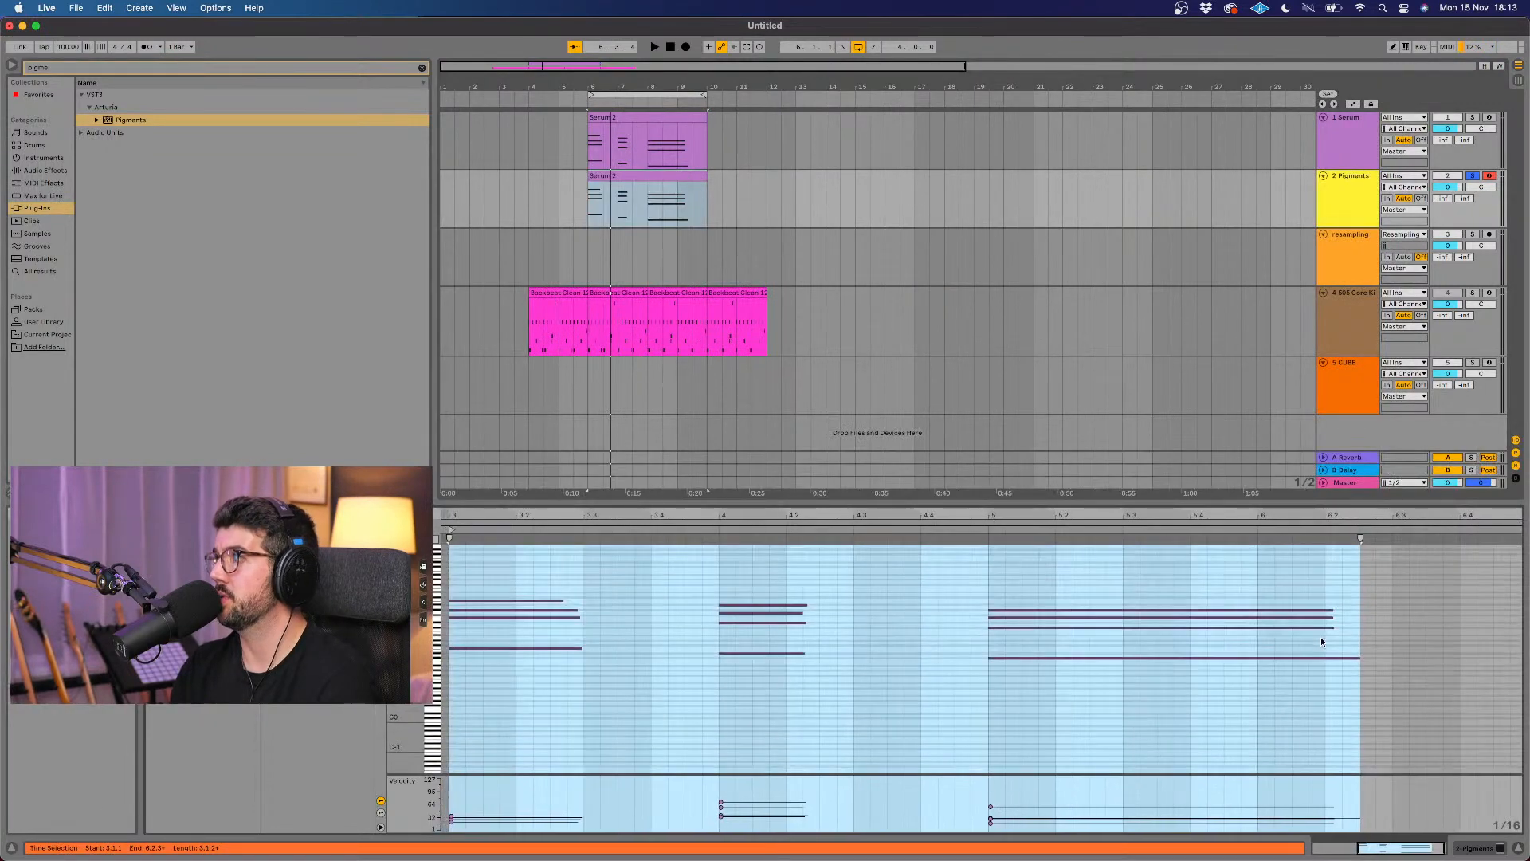
{"action": "left_click", "coordinate": [1352, 658]}
{"action": "key", "text": "z"}
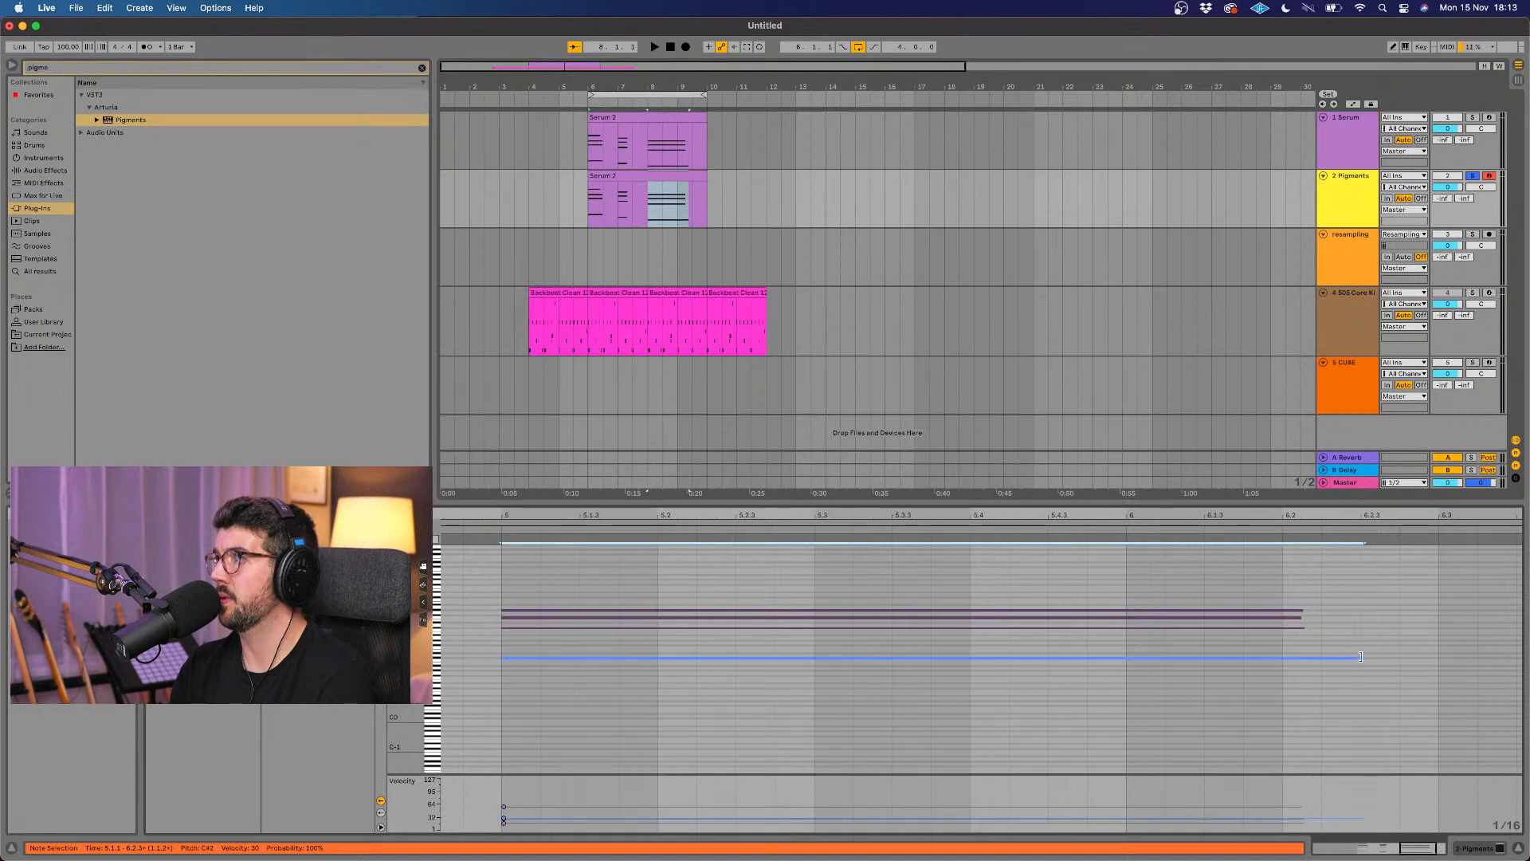
{"action": "left_click", "coordinate": [1365, 657]}
{"action": "left_click_drag", "start_coordinate": [1360, 657], "coordinate": [1313, 657]}
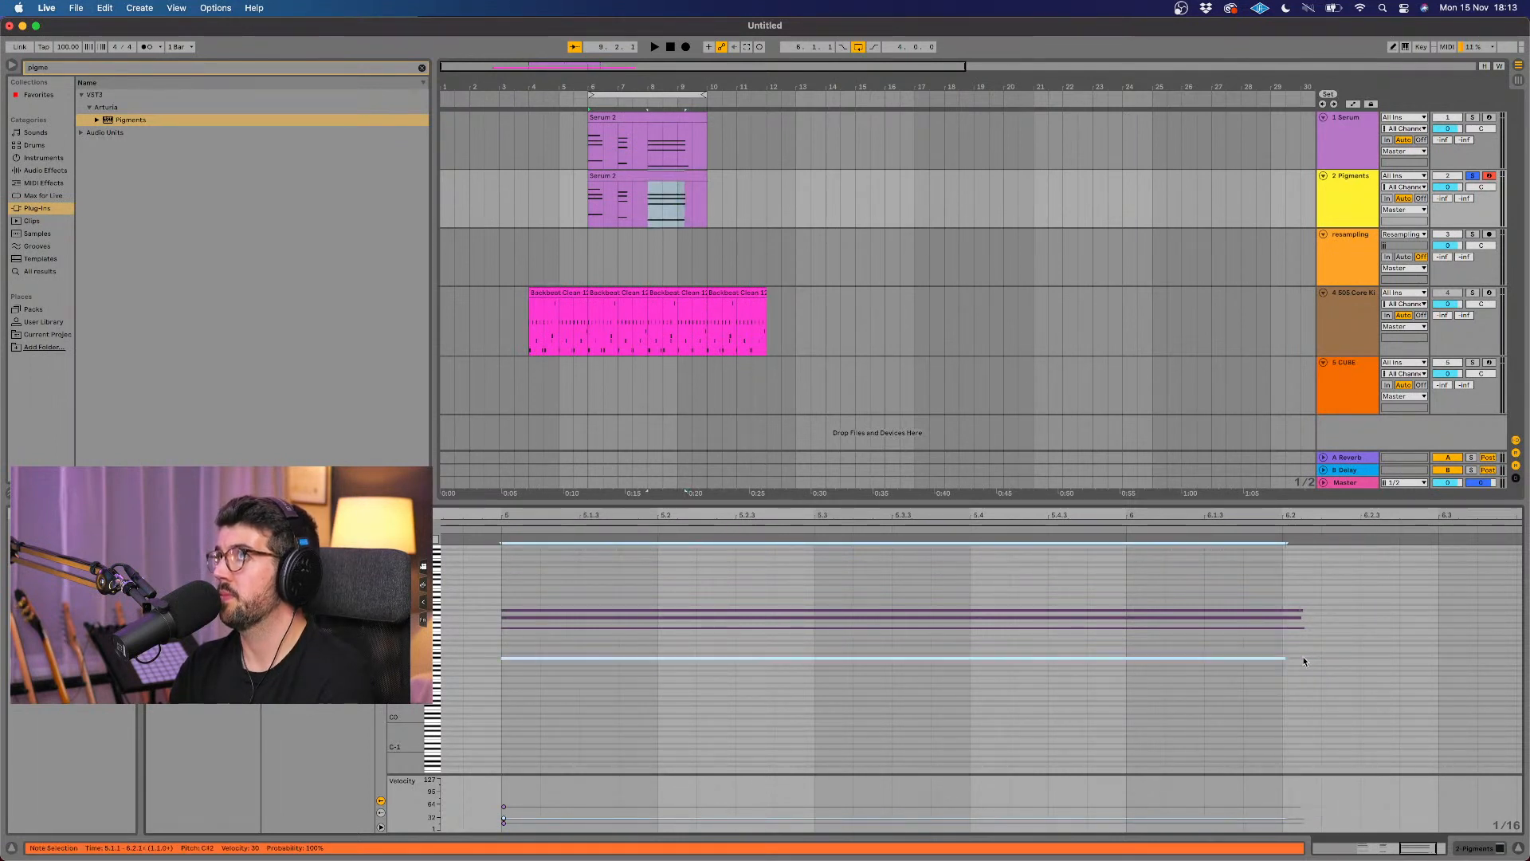
Step: Play the loop and check the notes of the Serum clip against those of the Pigments clip
{"action": "key", "text": "space"}
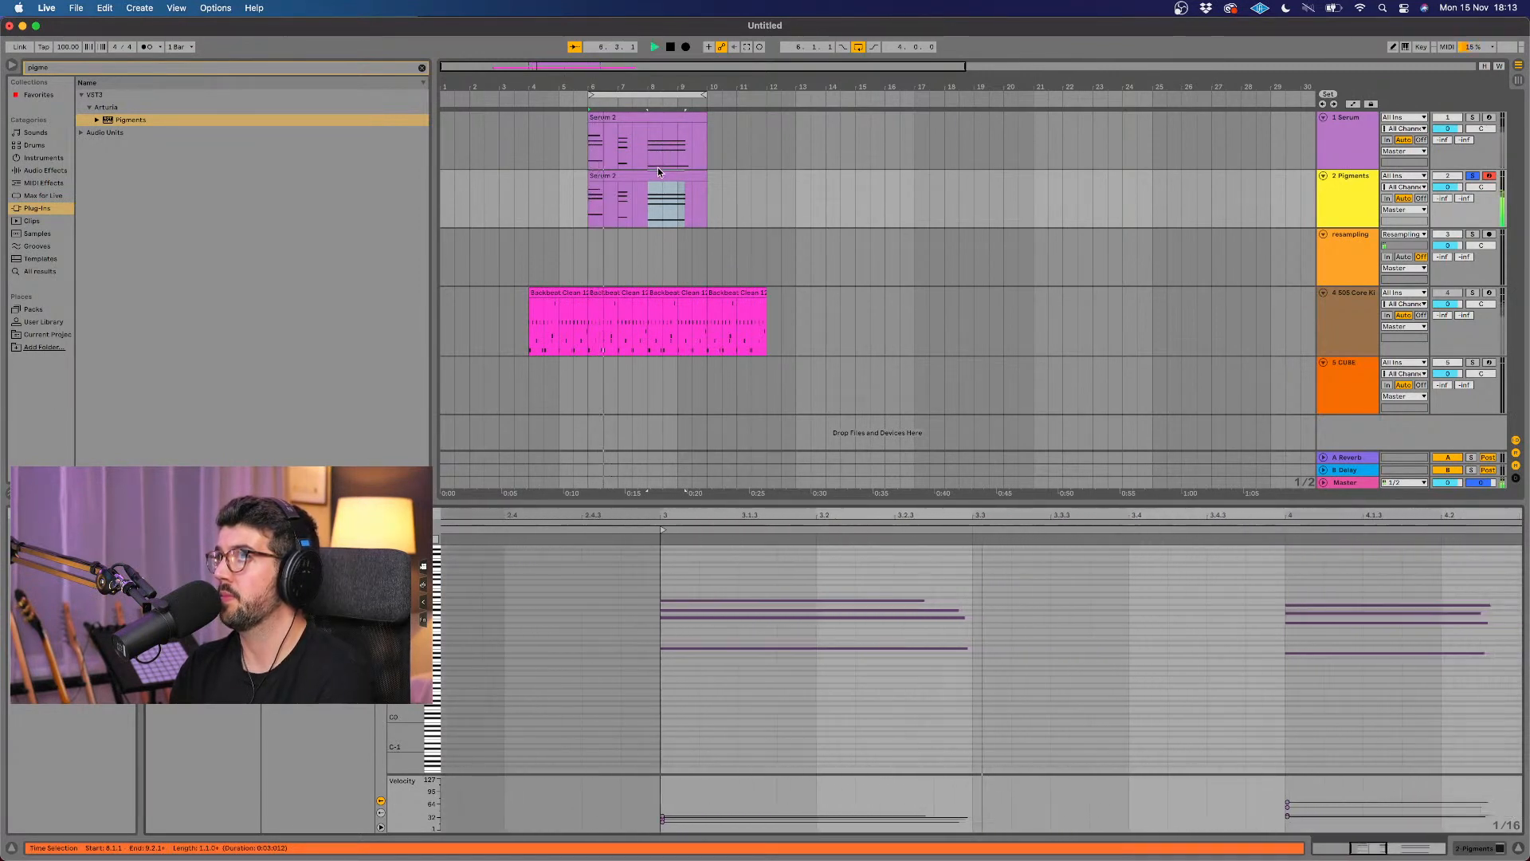
{"action": "left_click", "coordinate": [680, 121]}
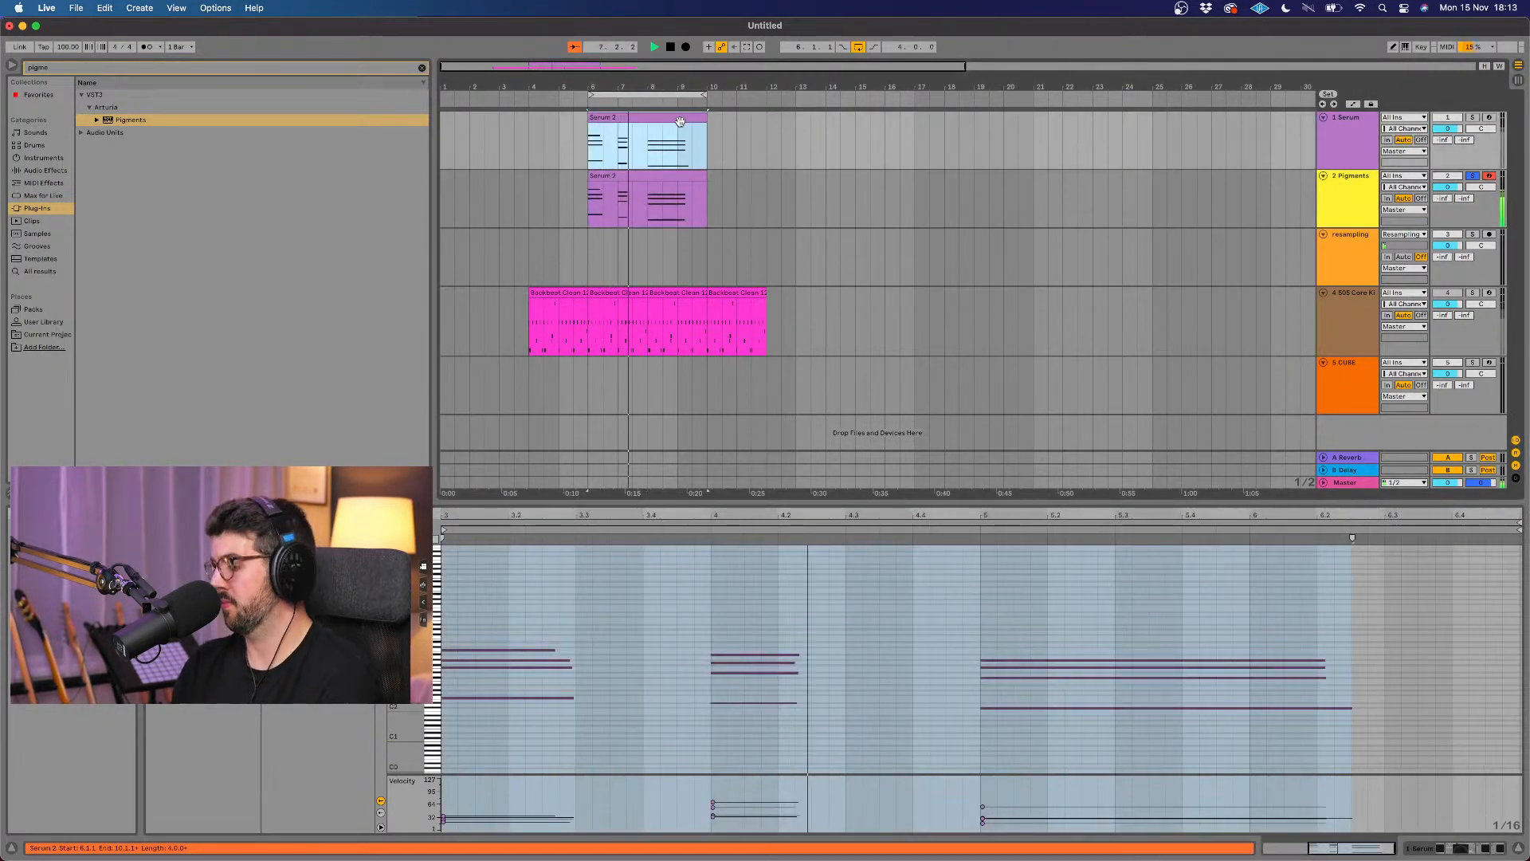
{"action": "left_click_drag", "start_coordinate": [680, 121], "coordinate": [662, 155]}
{"action": "left_click", "coordinate": [664, 176]}
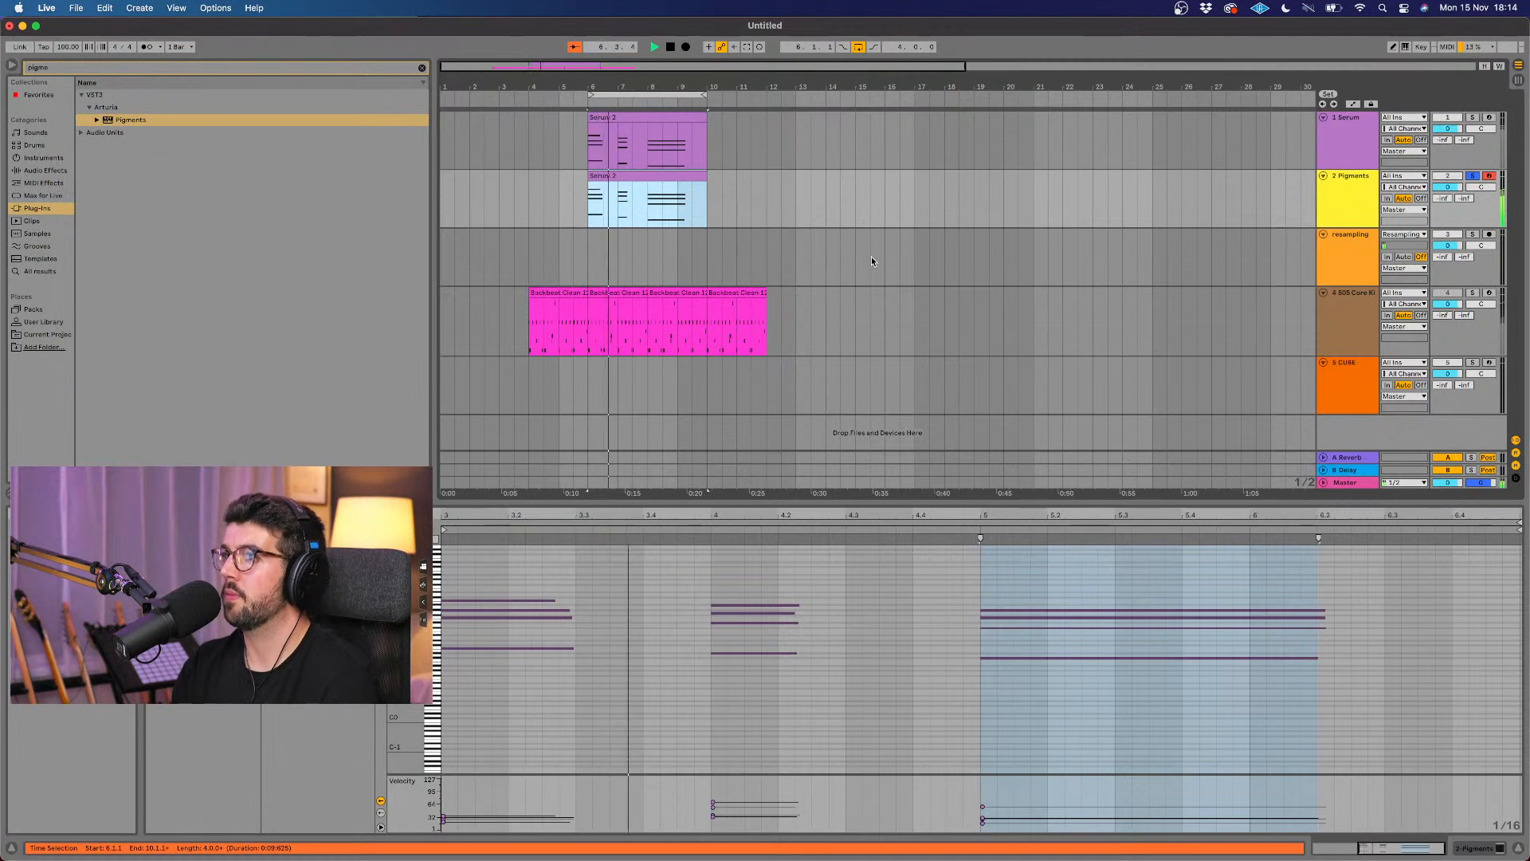
{"action": "key", "text": "space"}
Step: Show the Pigments track's device, reopen its plug-in window, and move the window clear of the screen's edge
{"action": "left_click", "coordinate": [1329, 210]}
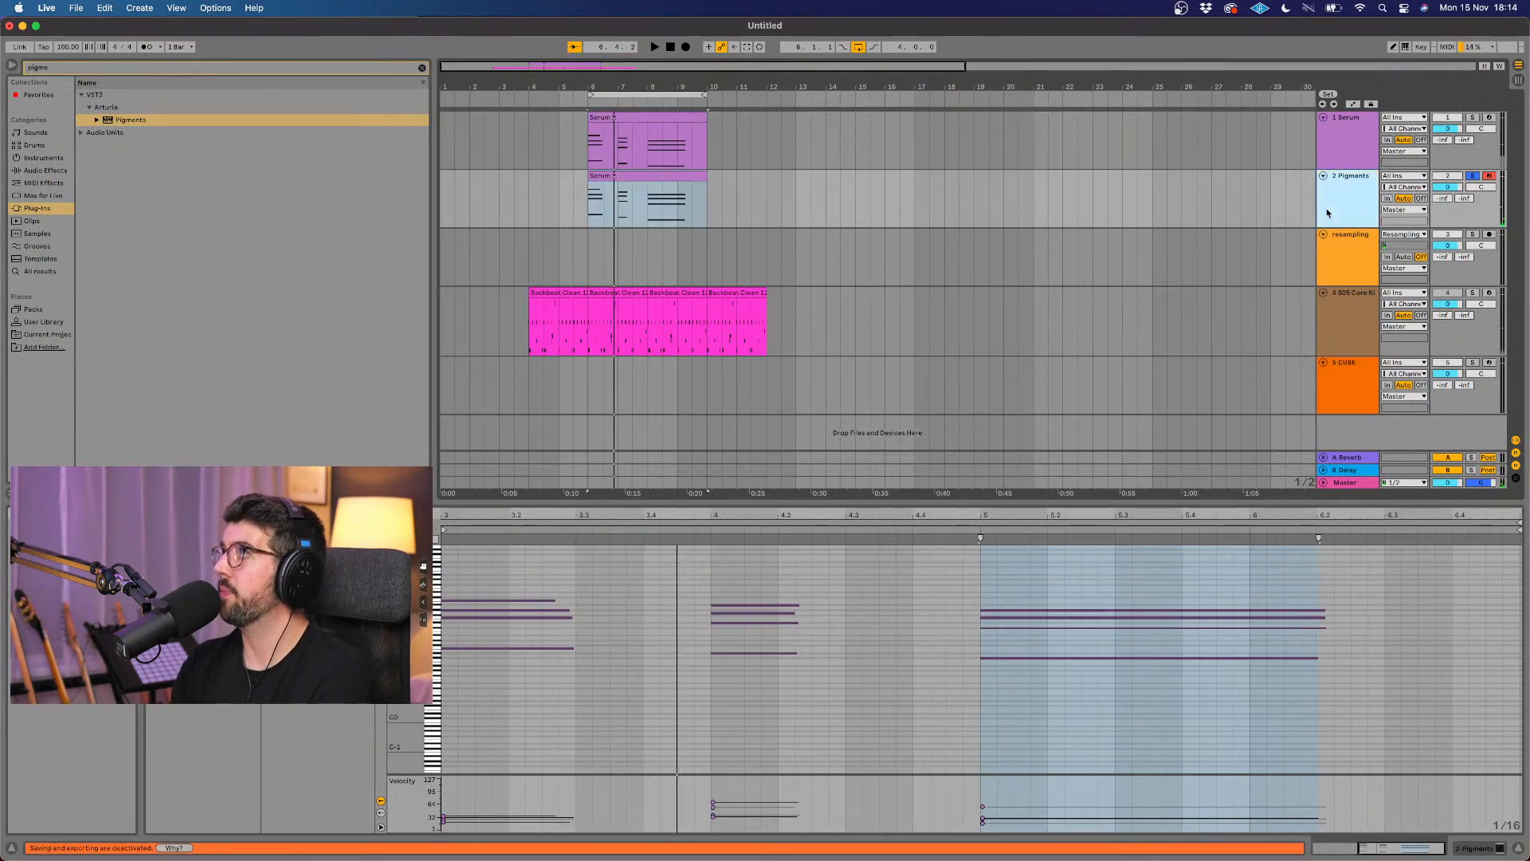
{"action": "left_click", "coordinate": [1339, 199]}
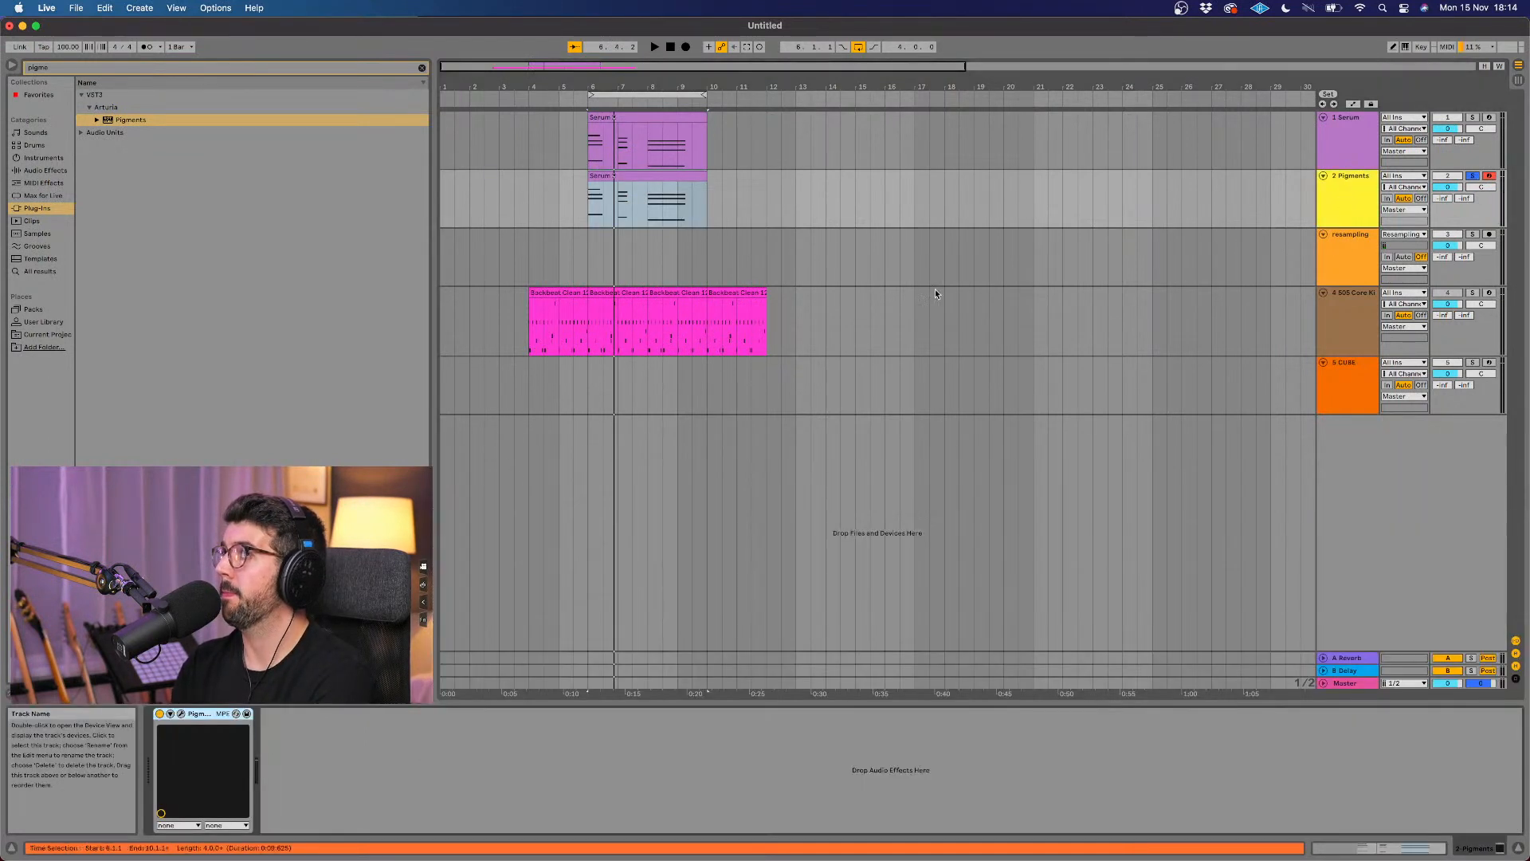
{"action": "left_click", "coordinate": [181, 713]}
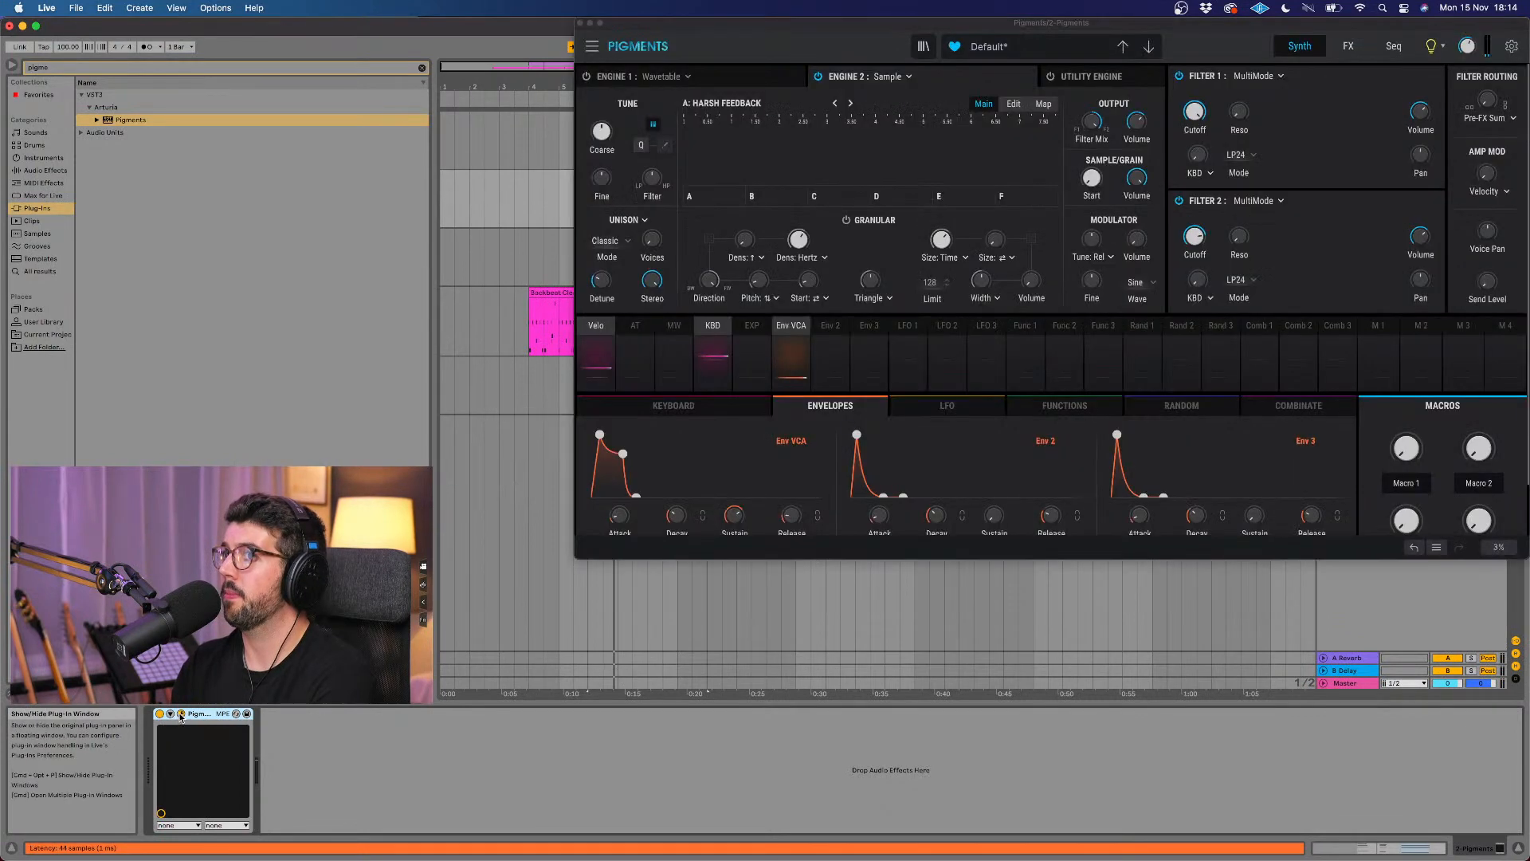
{"action": "left_click", "coordinate": [923, 34]}
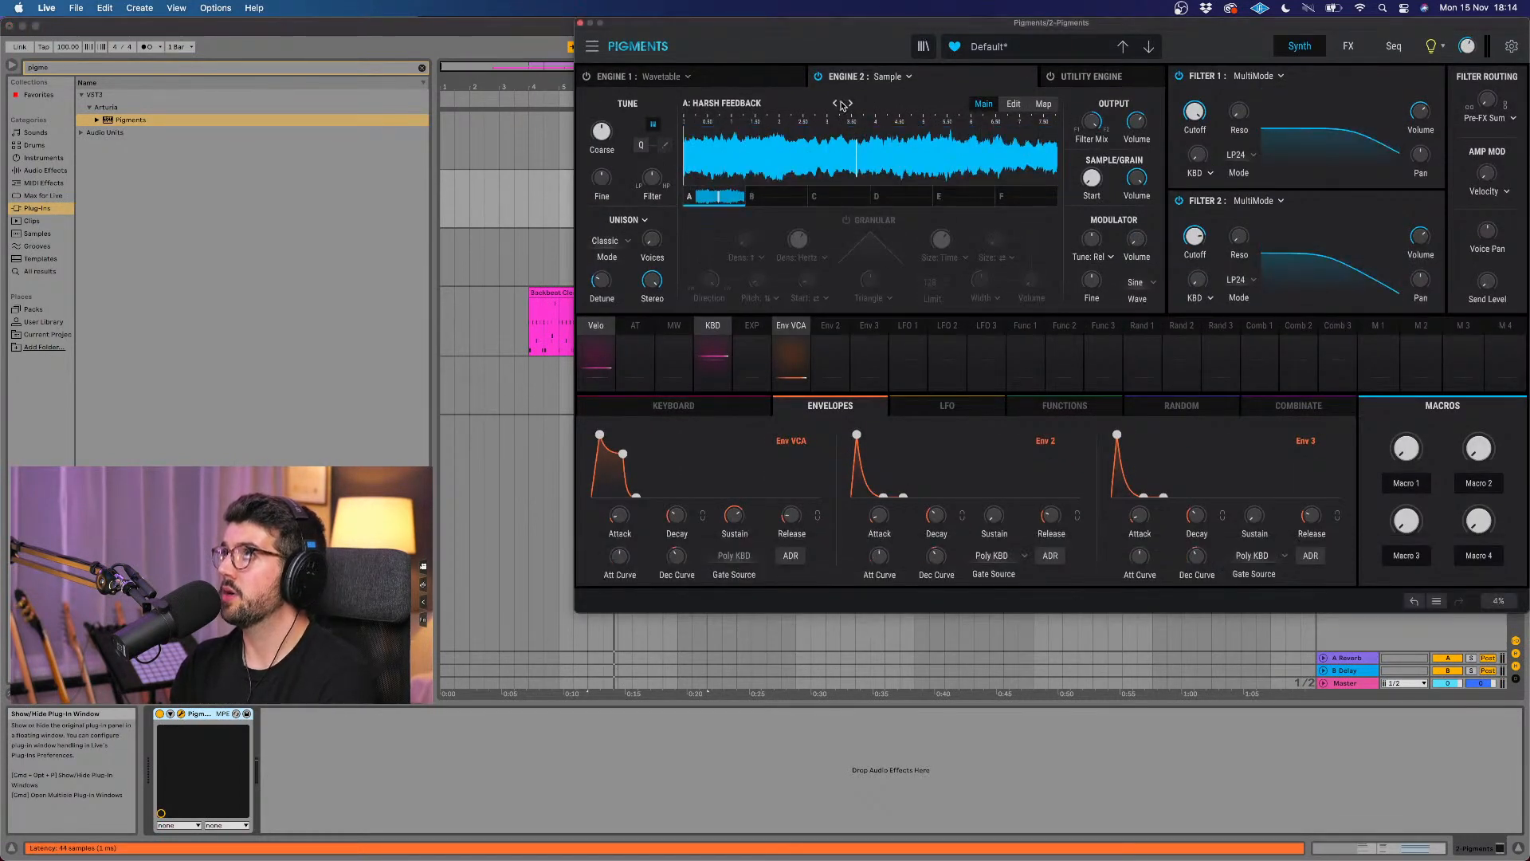
{"action": "left_click_drag", "start_coordinate": [885, 31], "coordinate": [736, 120]}
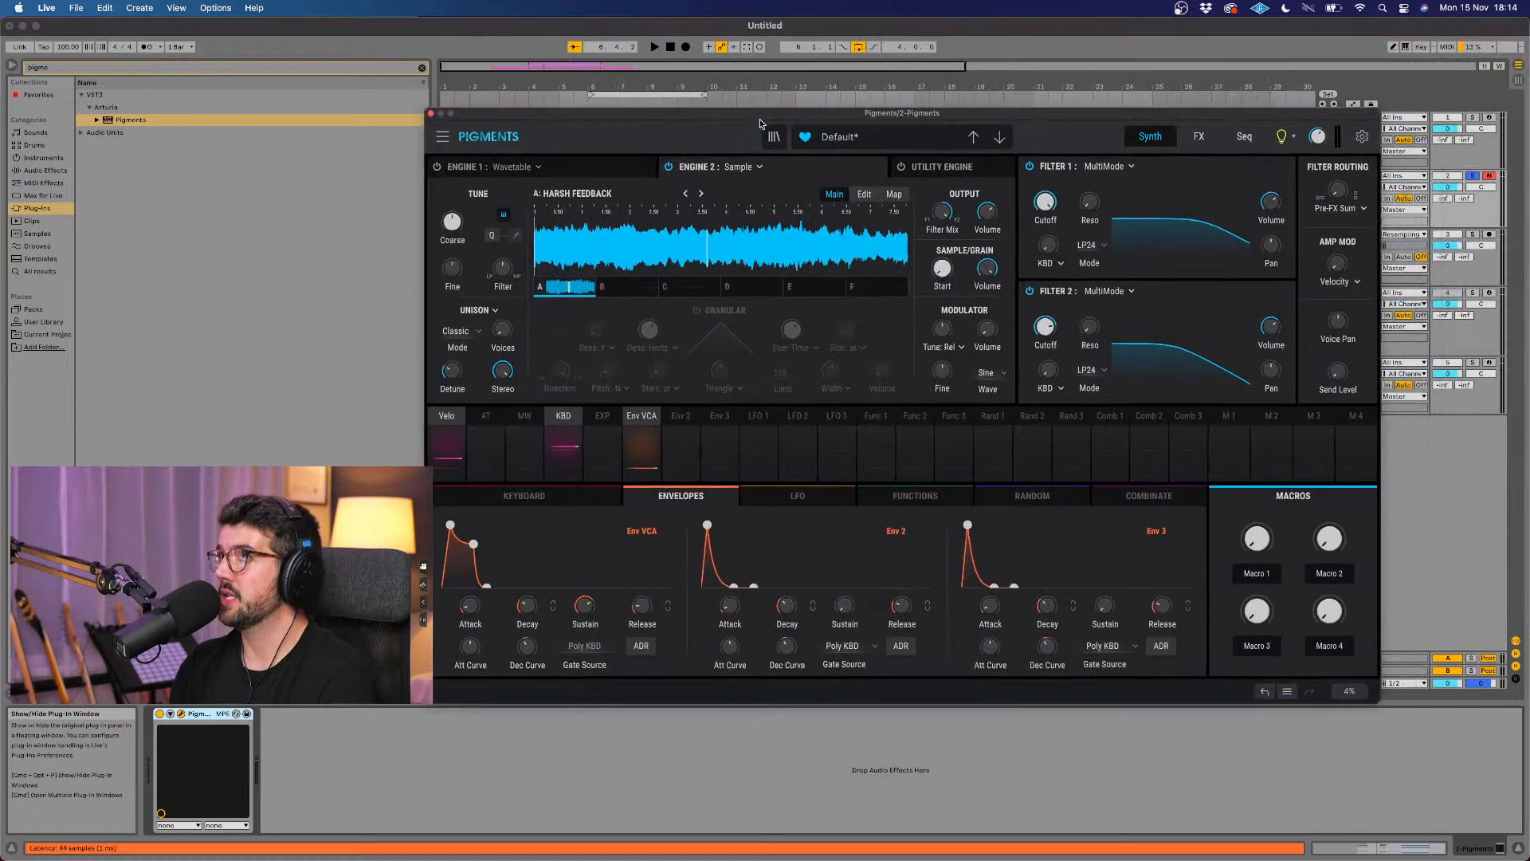
Step: Play the chords while stepping Engine 2 forward through the samples after Harsh Feedback to Low Formanted
{"action": "left_click", "coordinate": [701, 194]}
{"action": "key", "text": "space"}
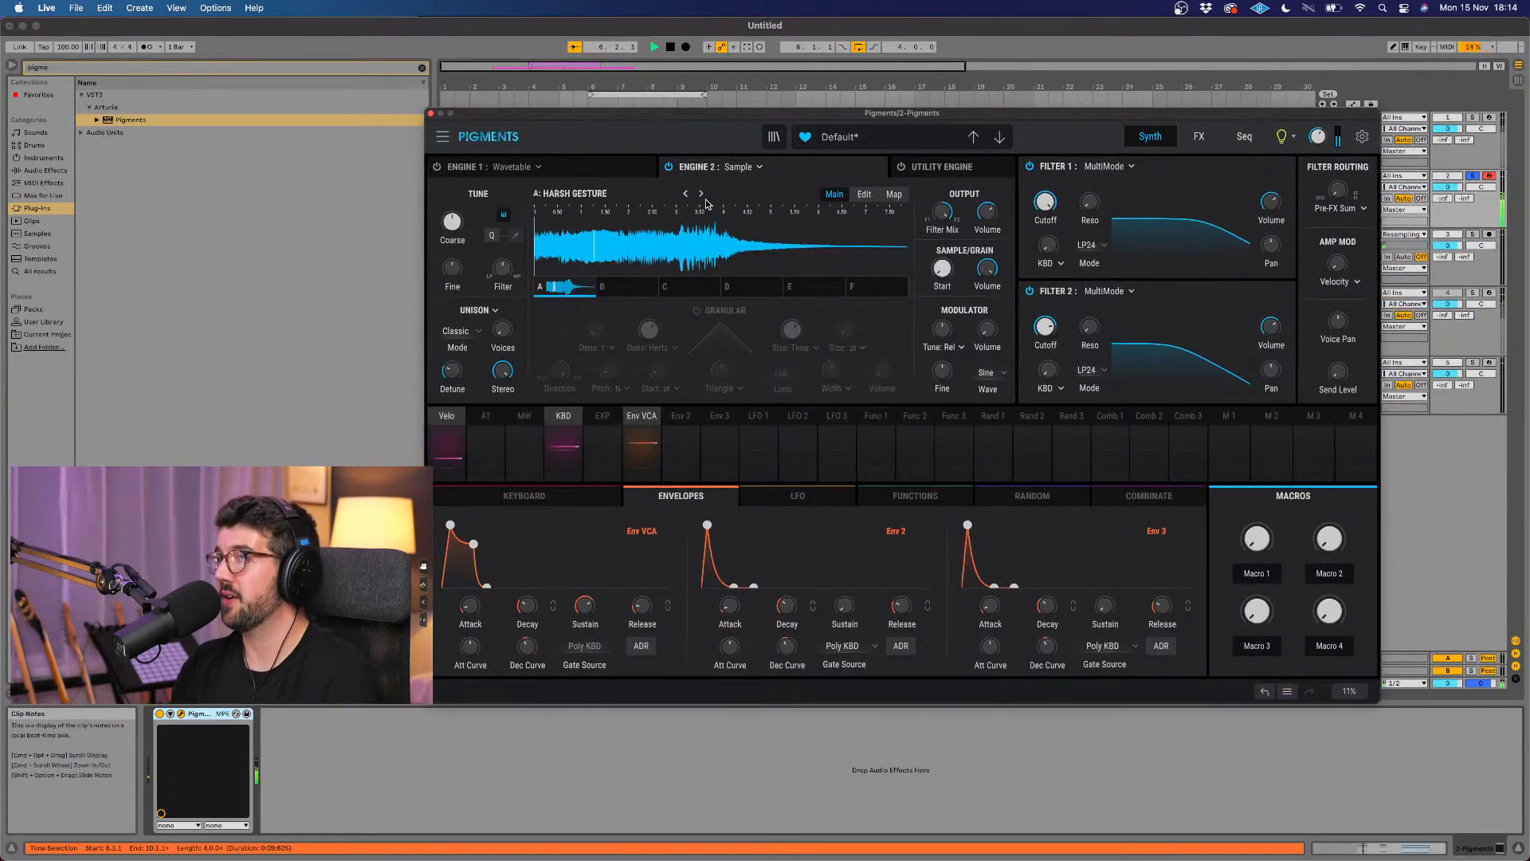
{"action": "left_click", "coordinate": [702, 194]}
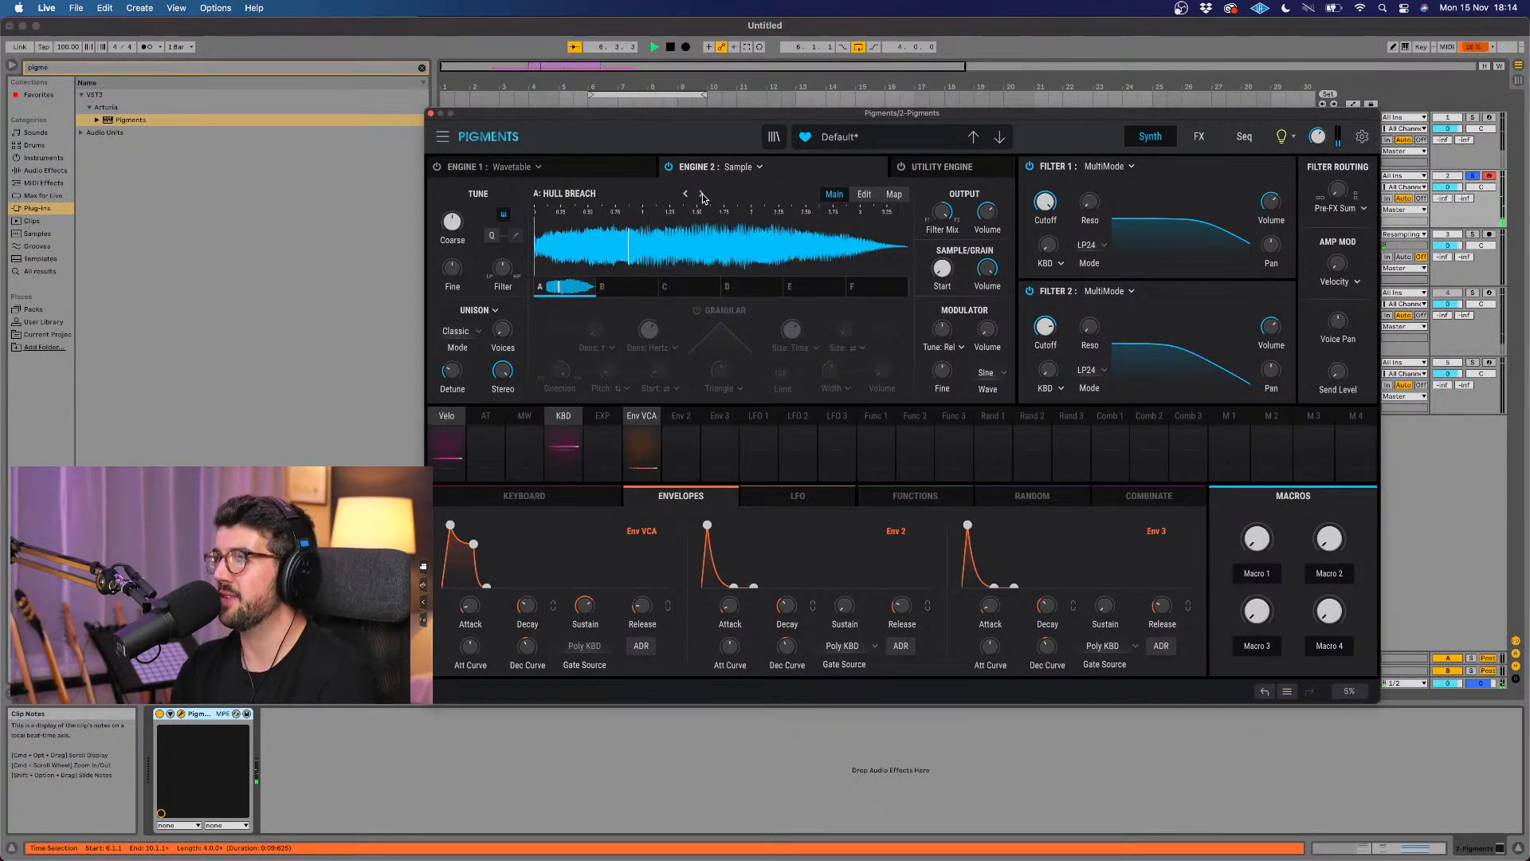
{"action": "left_click", "coordinate": [701, 193]}
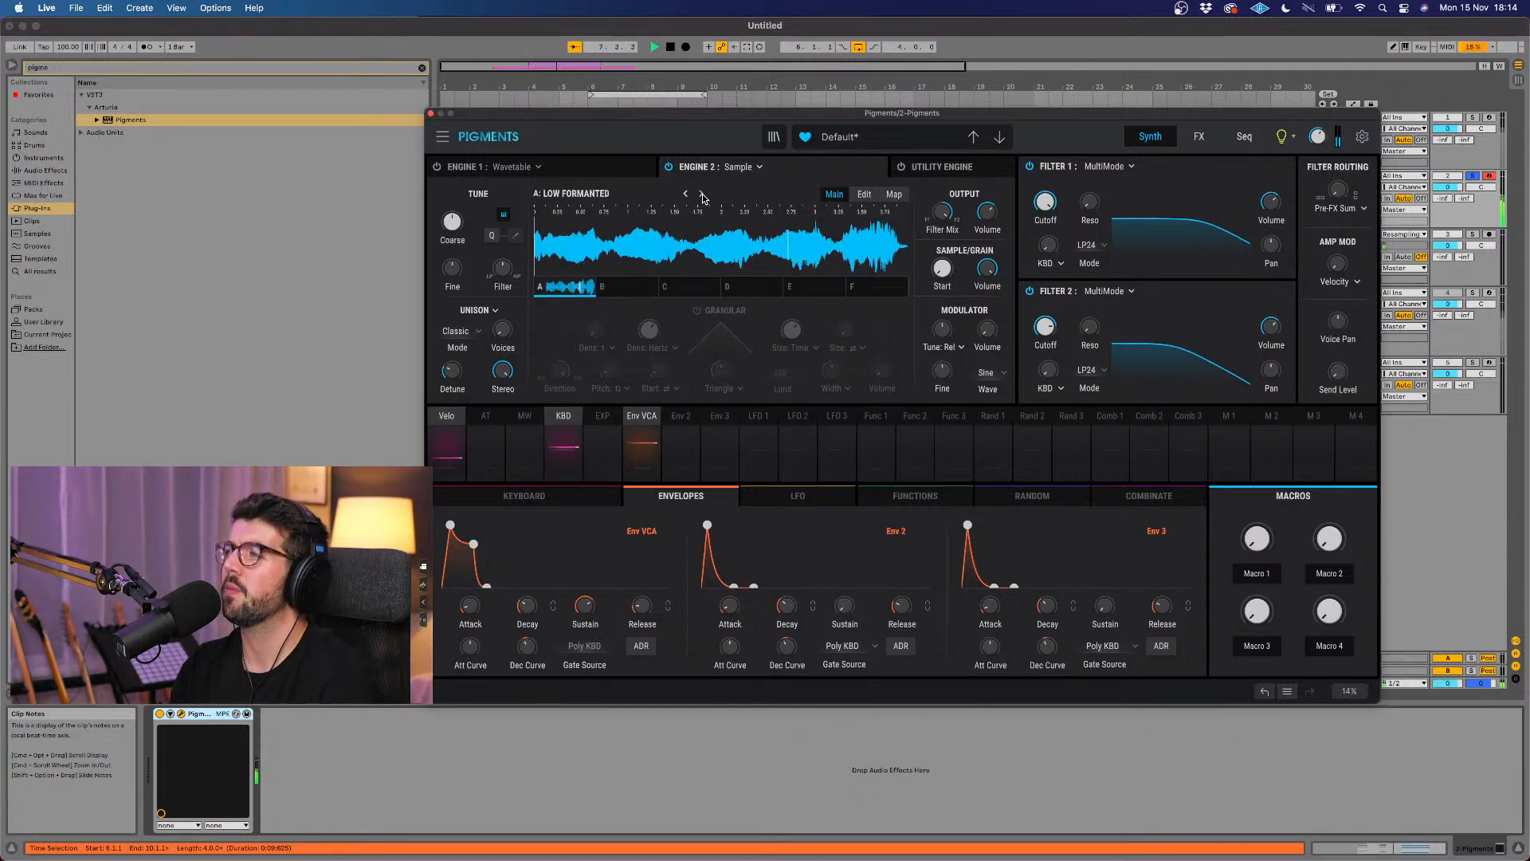
Step: Lower the sustain of the Env VCA envelope slightly and reduce its attack while the chords play
{"action": "mouse_move", "coordinate": [601, 597]}
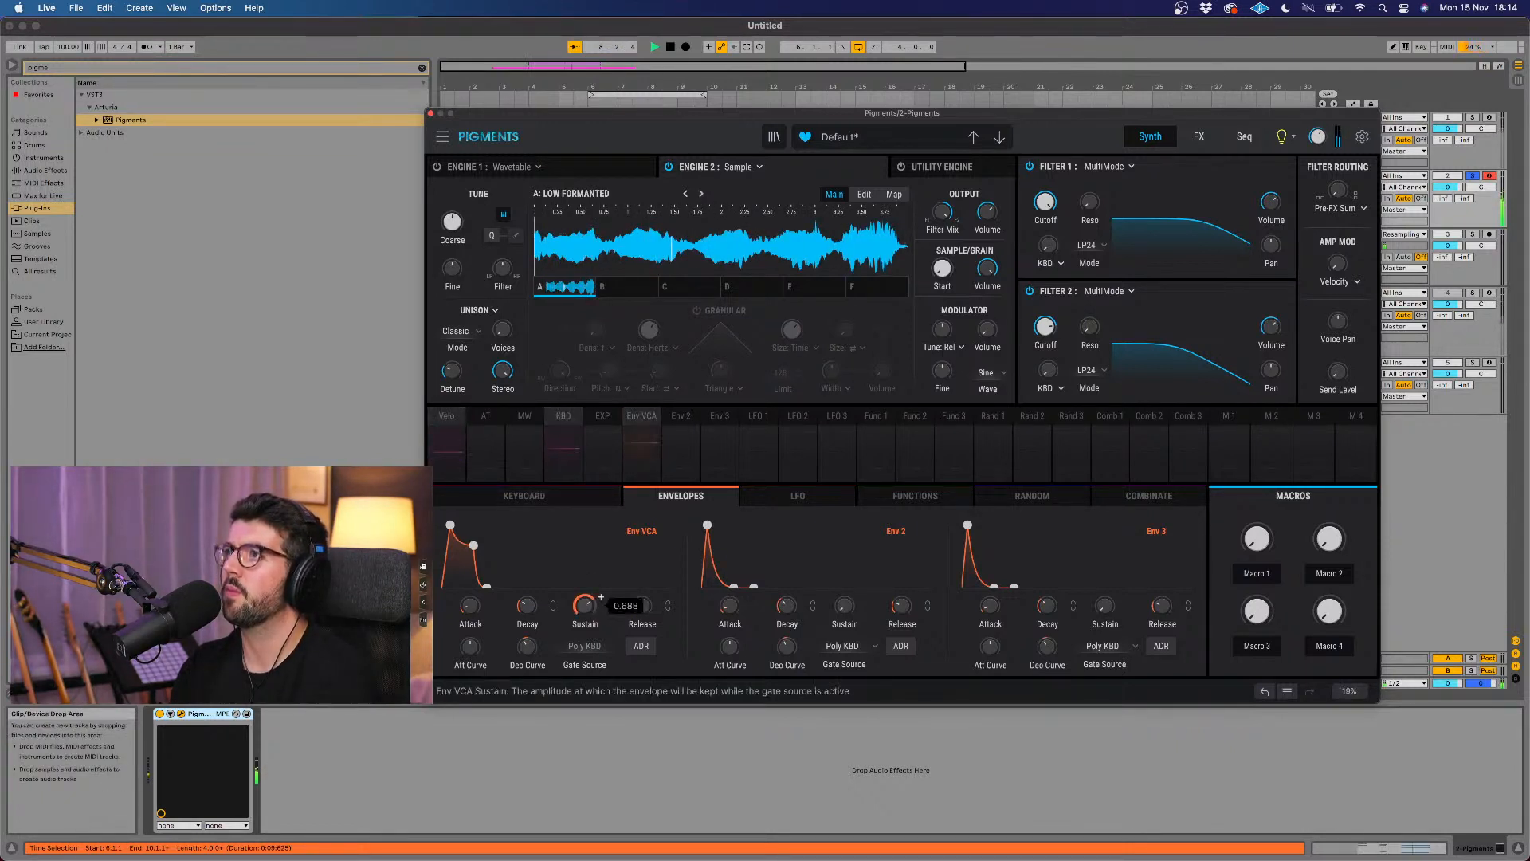
{"action": "left_click_drag", "start_coordinate": [586, 607], "coordinate": [586, 612]}
{"action": "left_click_drag", "start_coordinate": [474, 610], "coordinate": [474, 630]}
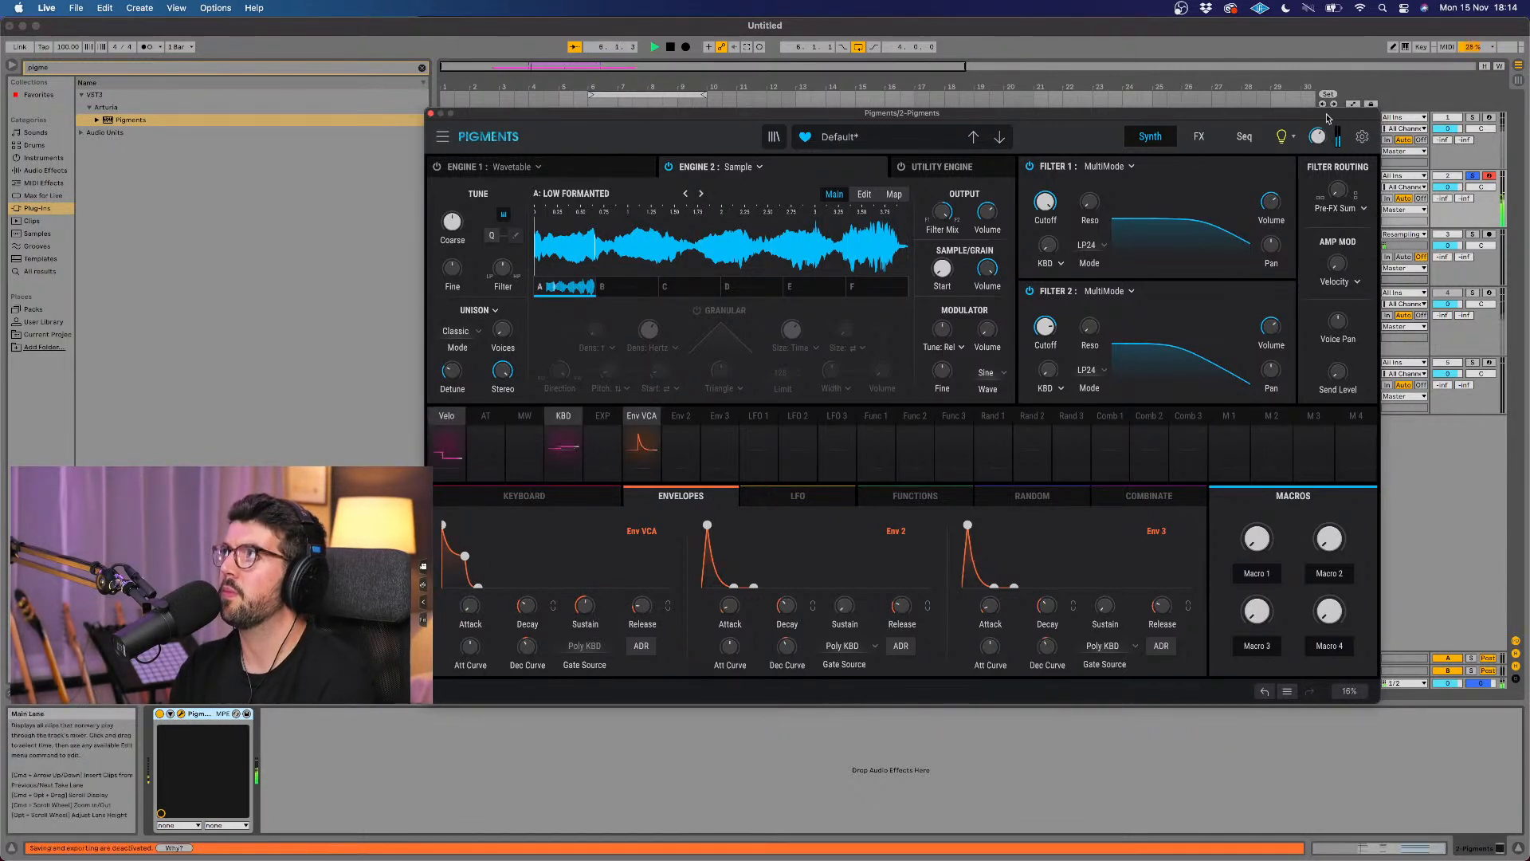
Step: Step Engine 2 through the remaining Granular Friendly samples, past Spectral Music Box, to Sprinkle
{"action": "mouse_move", "coordinate": [1319, 137]}
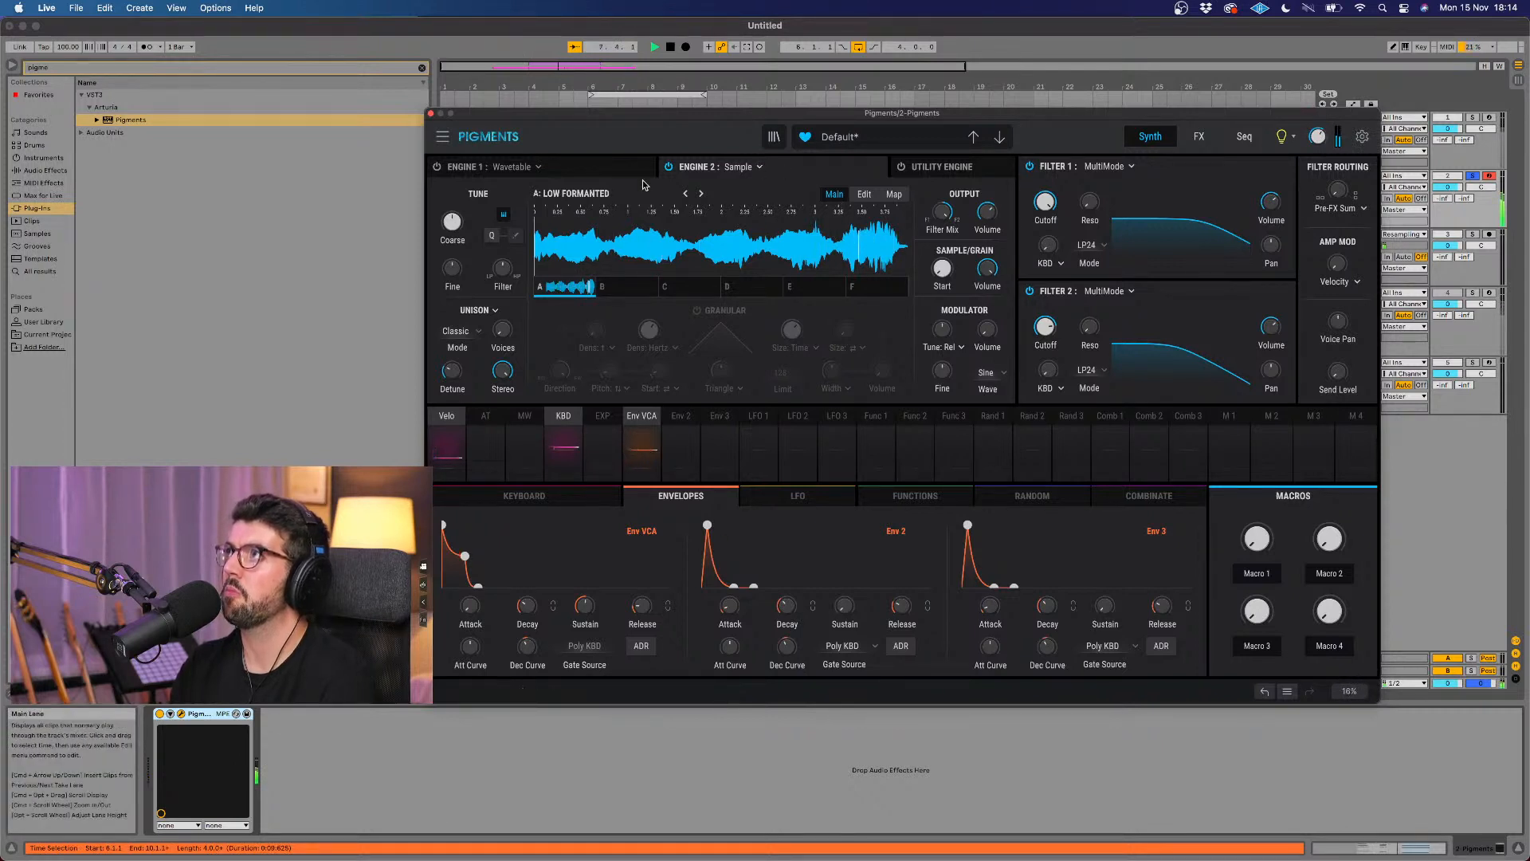
{"action": "left_click", "coordinate": [701, 195]}
{"action": "left_click", "coordinate": [701, 194]}
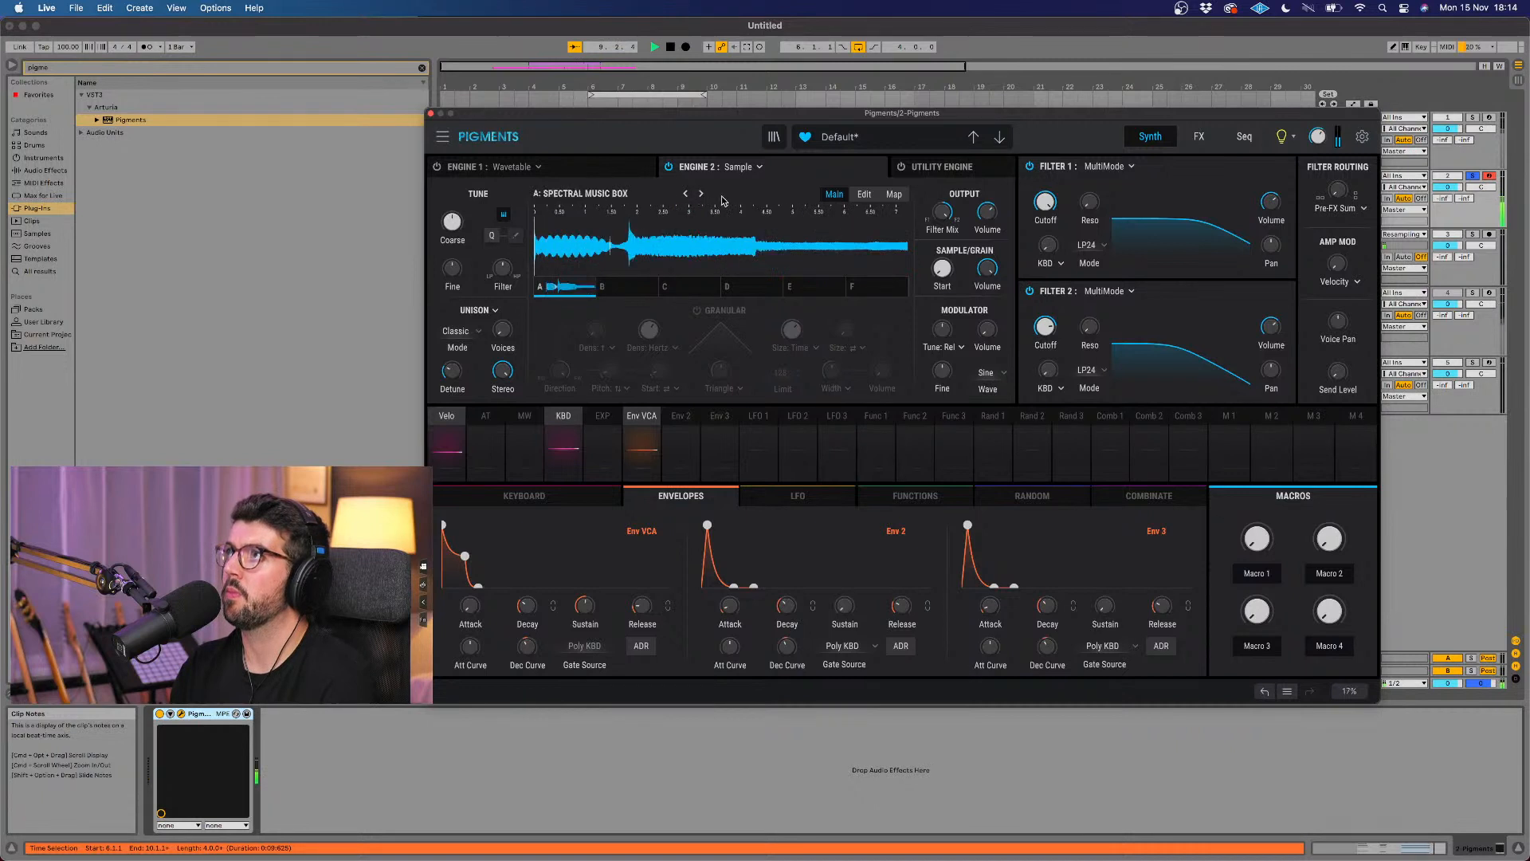
{"action": "left_click", "coordinate": [701, 194]}
{"action": "left_click", "coordinate": [701, 195]}
Step: Browse Engine 2's sample categories and load Marimba C4 from Bells & Mallets
{"action": "left_click", "coordinate": [647, 193]}
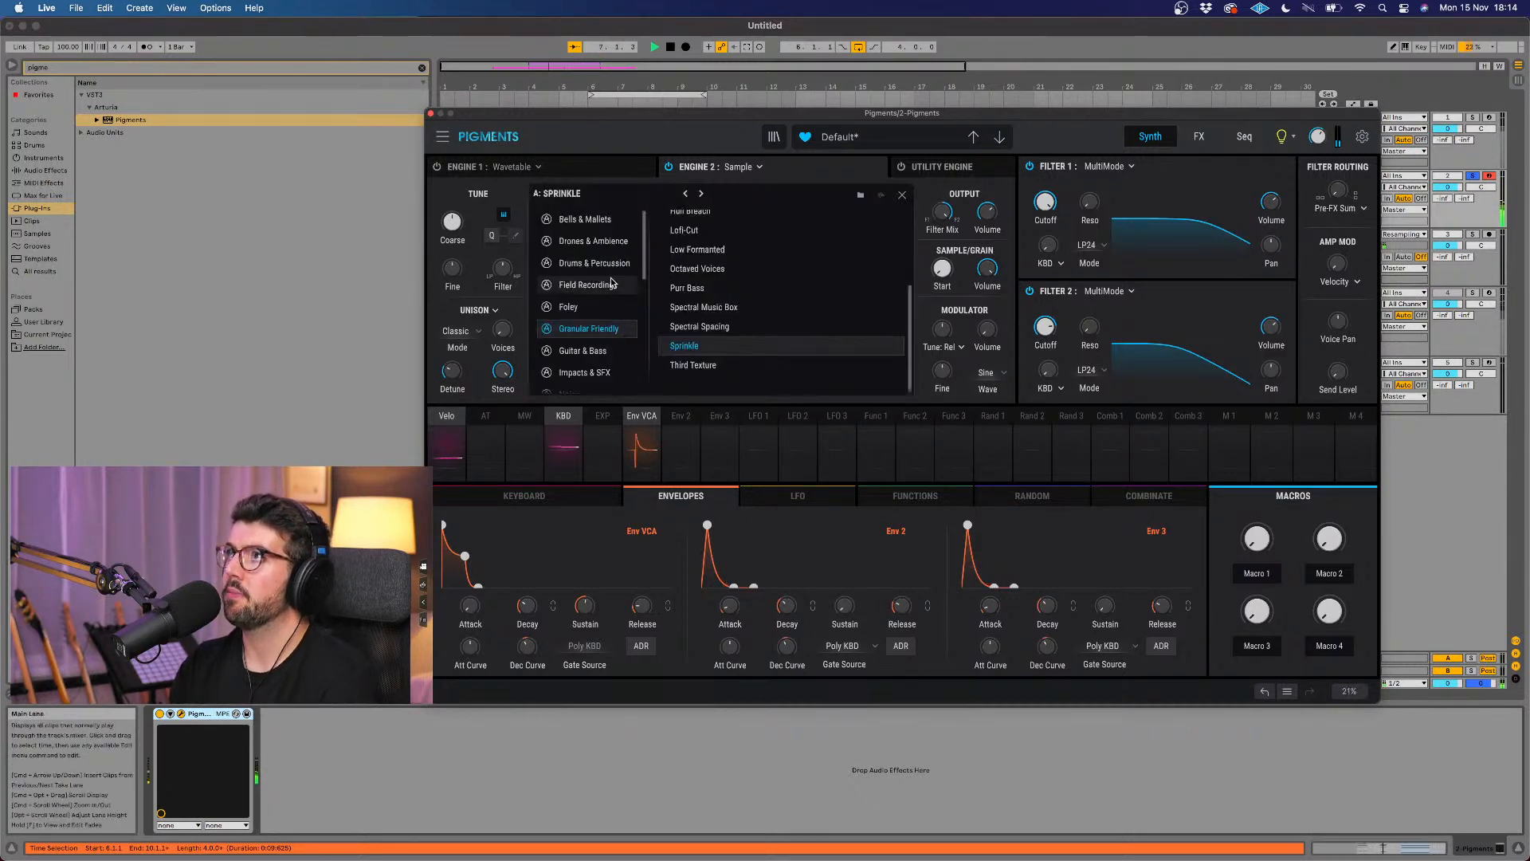
{"action": "scroll", "coordinate": [607, 263], "scroll_direction": "down", "scroll_amount": 1}
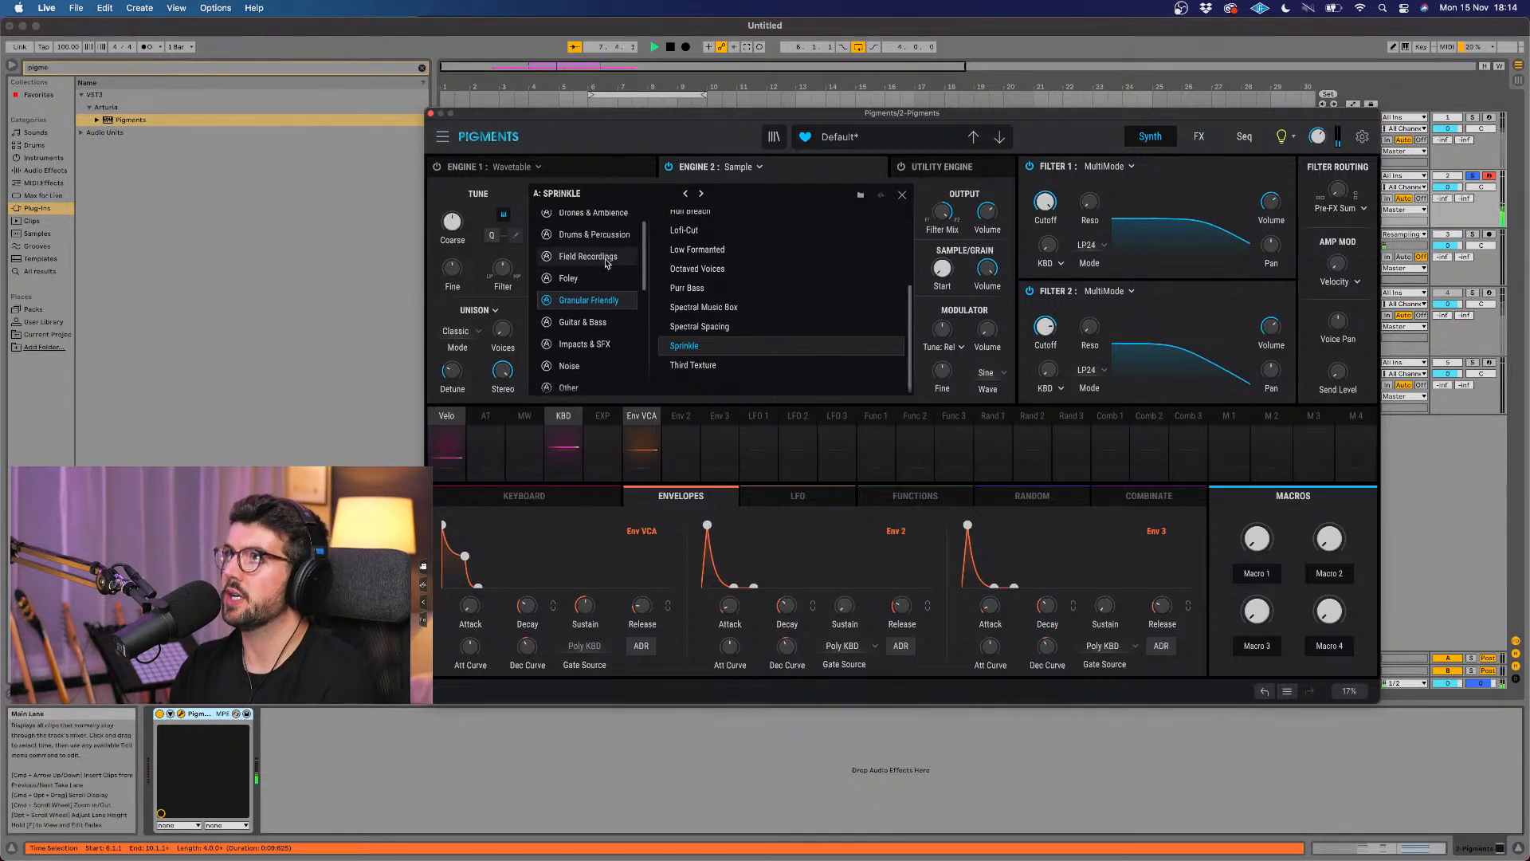
{"action": "scroll", "coordinate": [621, 218], "scroll_direction": "up", "scroll_amount": 1}
{"action": "left_click", "coordinate": [621, 218]}
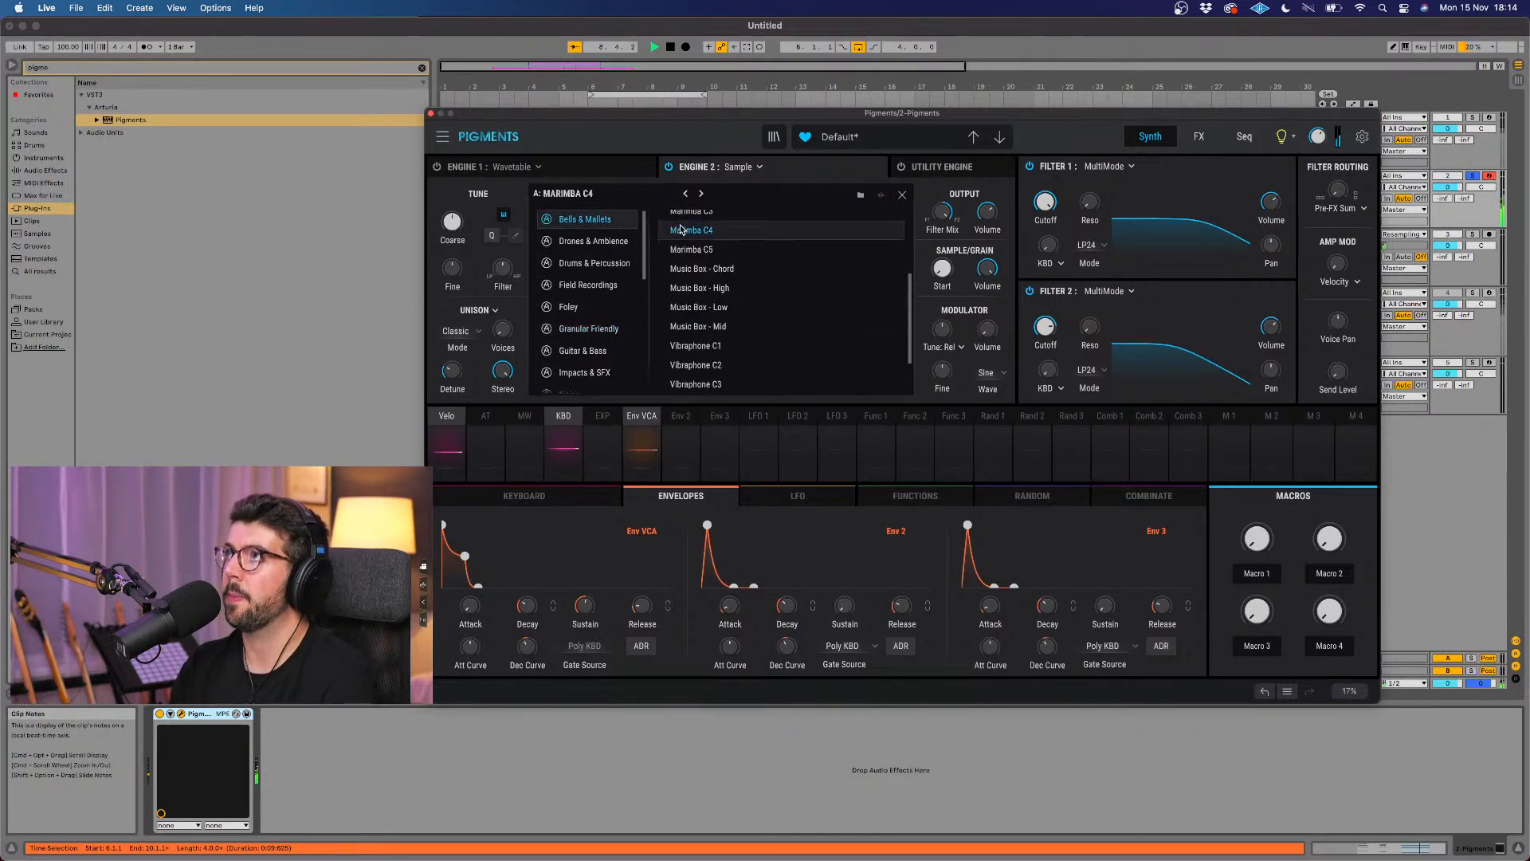
Step: Audition other Bells & Mallets samples such as Magic Ball and Chimes, return to Marimba C4, and close the sample browser
{"action": "scroll", "coordinate": [709, 270], "scroll_direction": "up", "scroll_amount": 4}
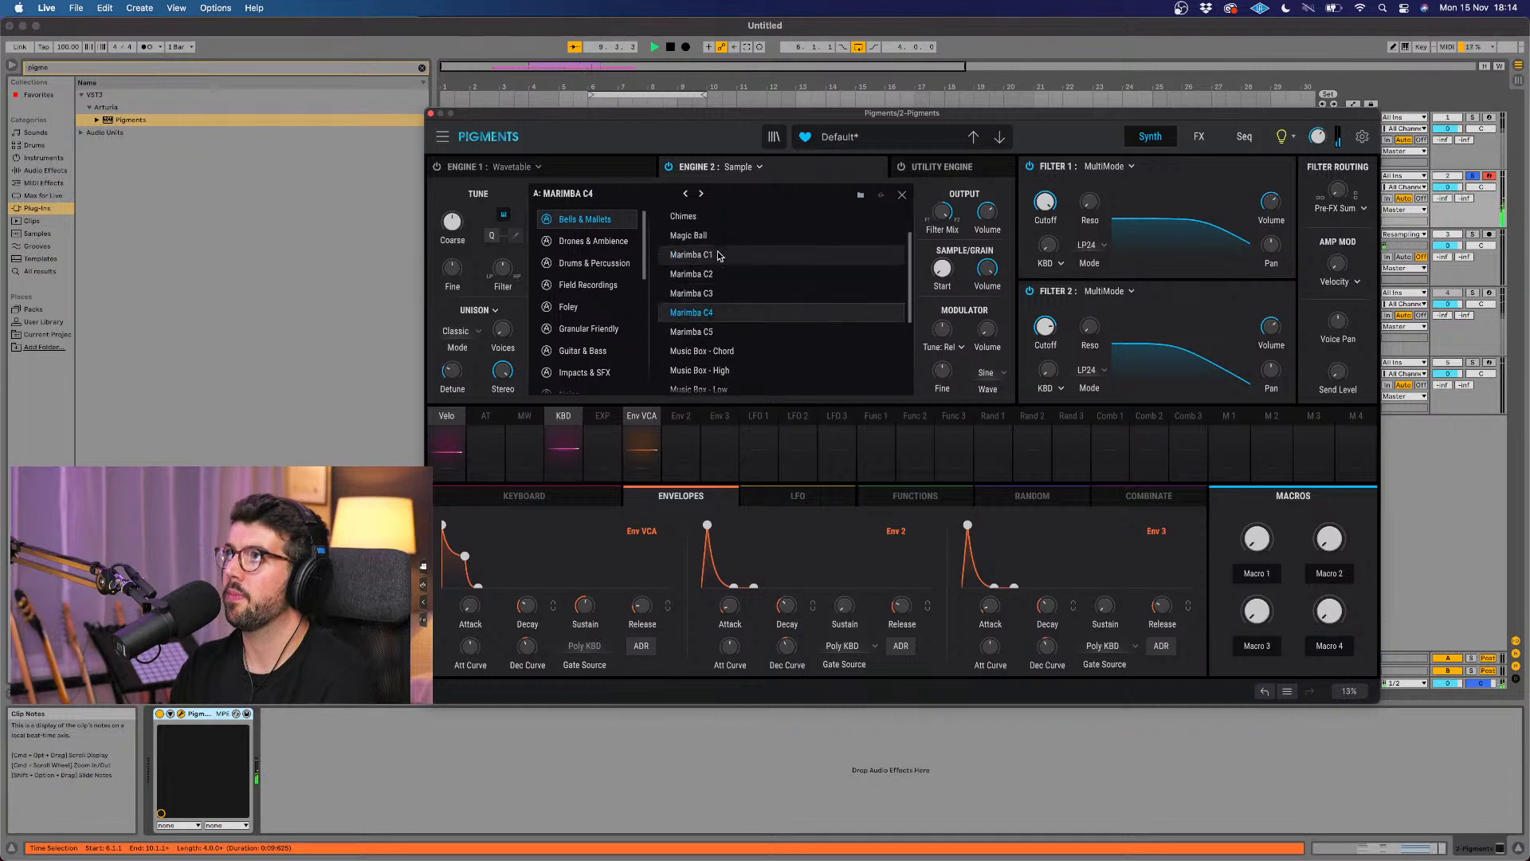
{"action": "scroll", "coordinate": [718, 255], "scroll_direction": "up", "scroll_amount": 2}
{"action": "left_click", "coordinate": [713, 278]}
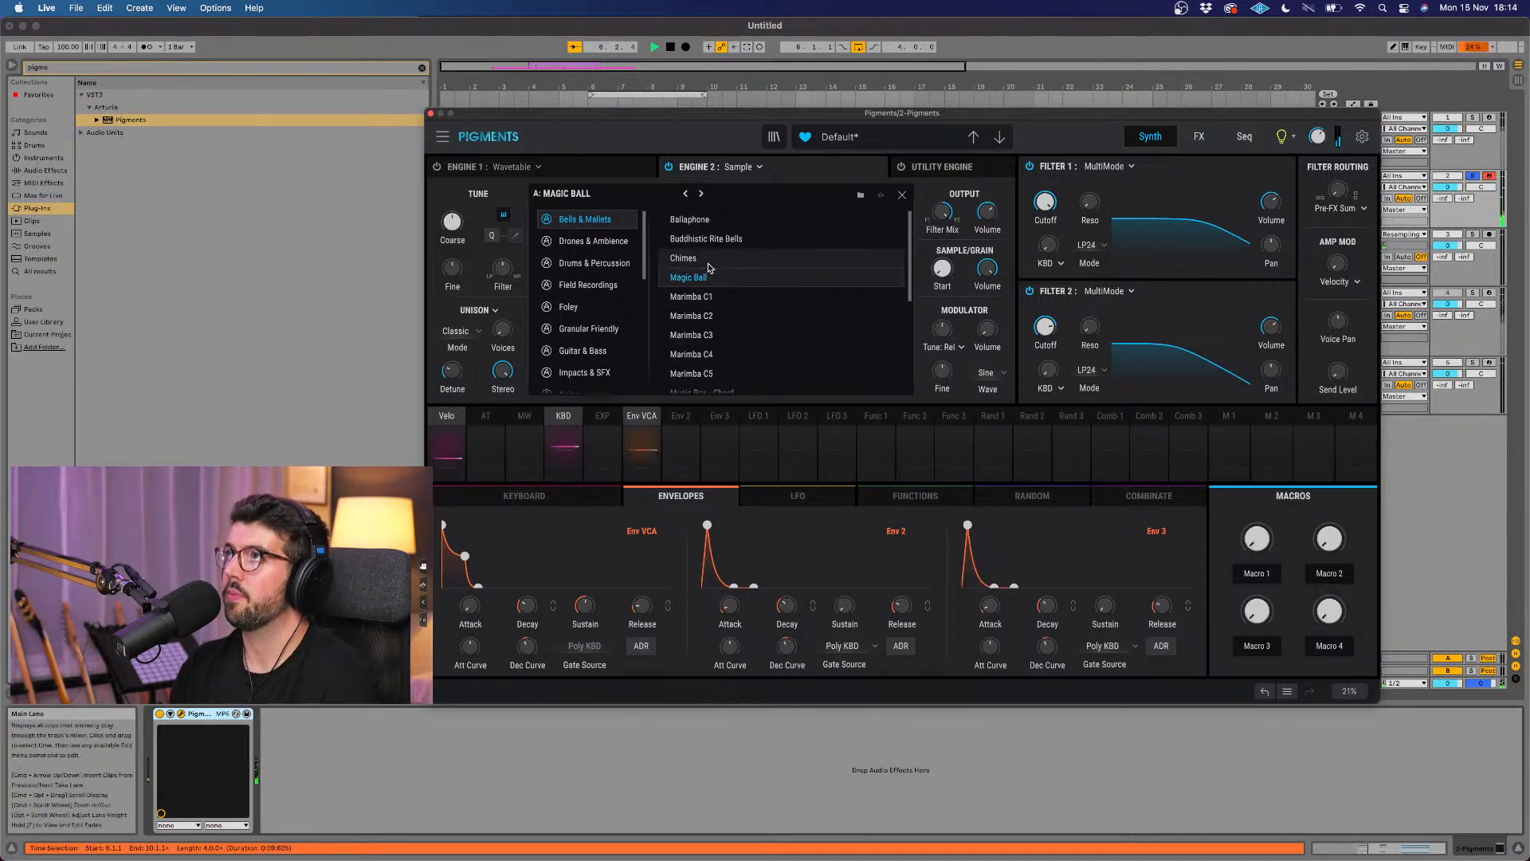
{"action": "left_click", "coordinate": [710, 265]}
{"action": "left_click", "coordinate": [717, 224]}
{"action": "left_click", "coordinate": [720, 297]}
{"action": "scroll", "coordinate": [719, 297], "scroll_direction": "down", "scroll_amount": 3}
{"action": "left_click", "coordinate": [719, 297]}
{"action": "scroll", "coordinate": [719, 296], "scroll_direction": "down", "scroll_amount": 1}
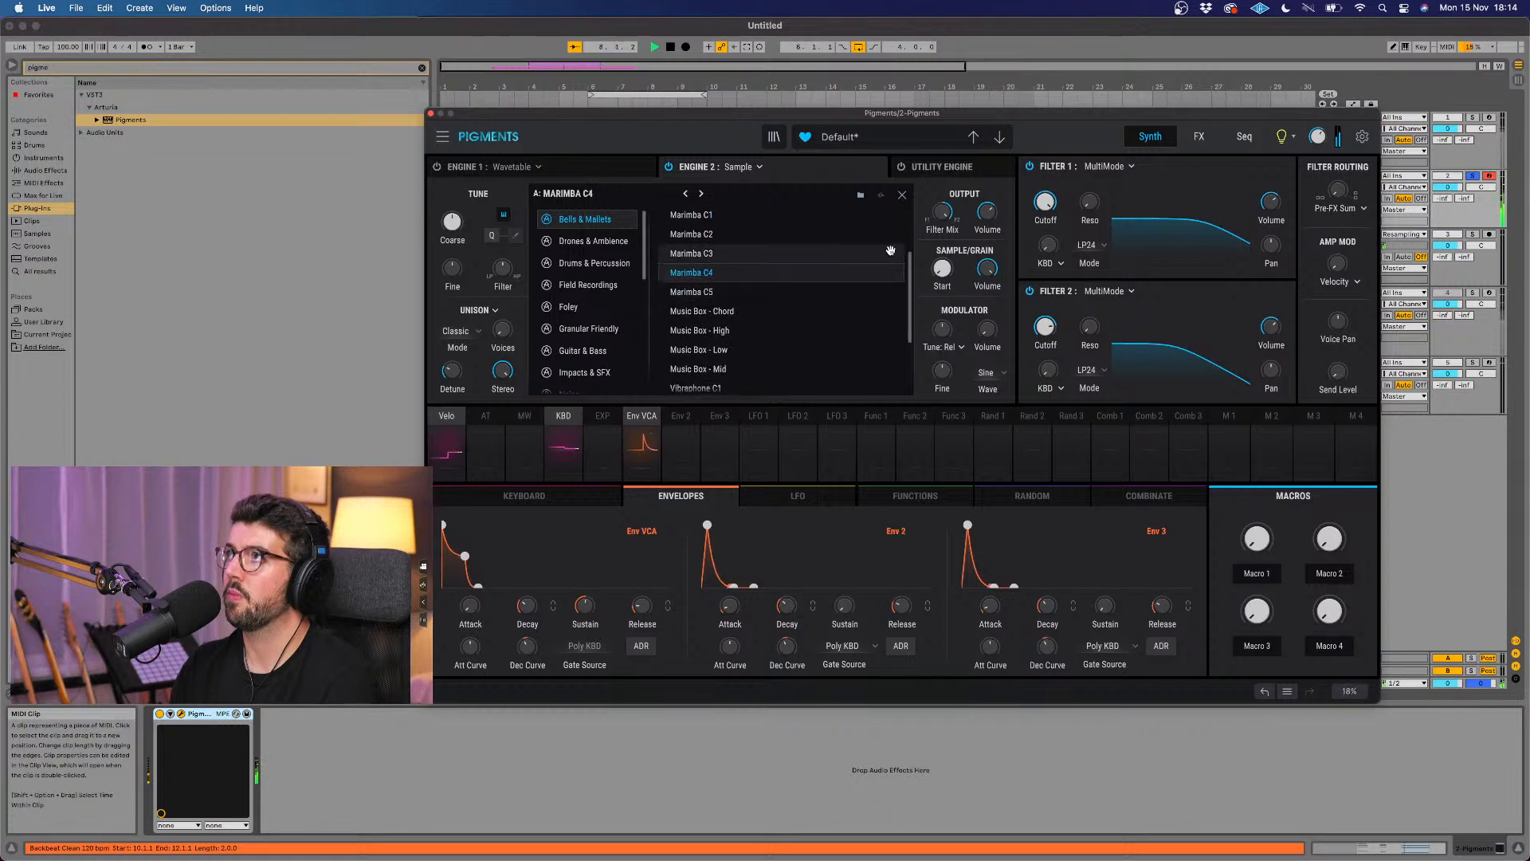
{"action": "left_click", "coordinate": [902, 196]}
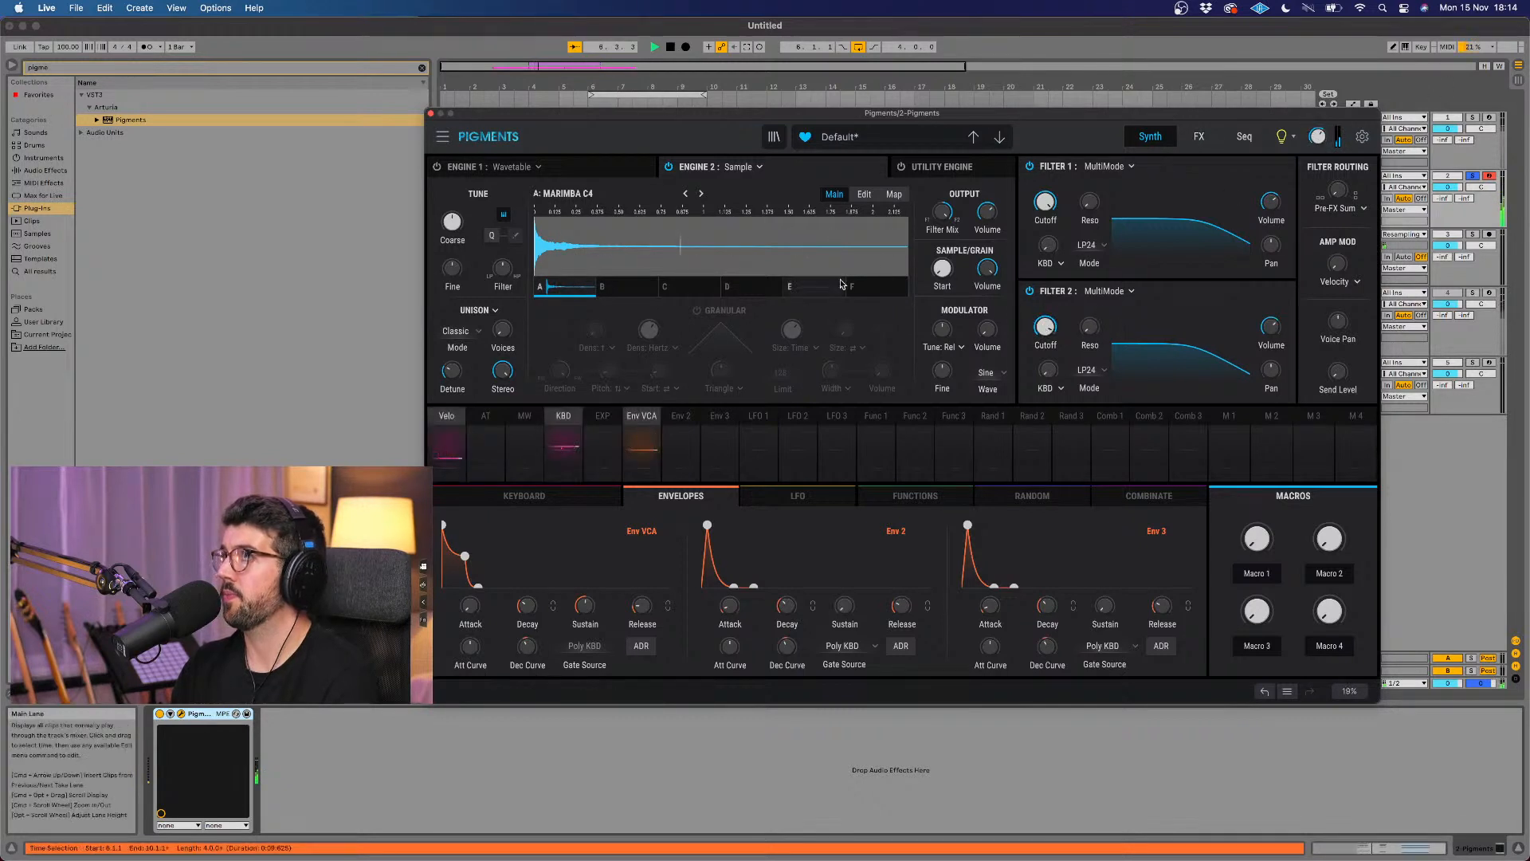
Step: Enable Engine 2's Granular mode and modulate sample start by -0.46, grain density by 0.22 and grain size by 0.26 with Random 1
{"action": "left_click", "coordinate": [696, 311]}
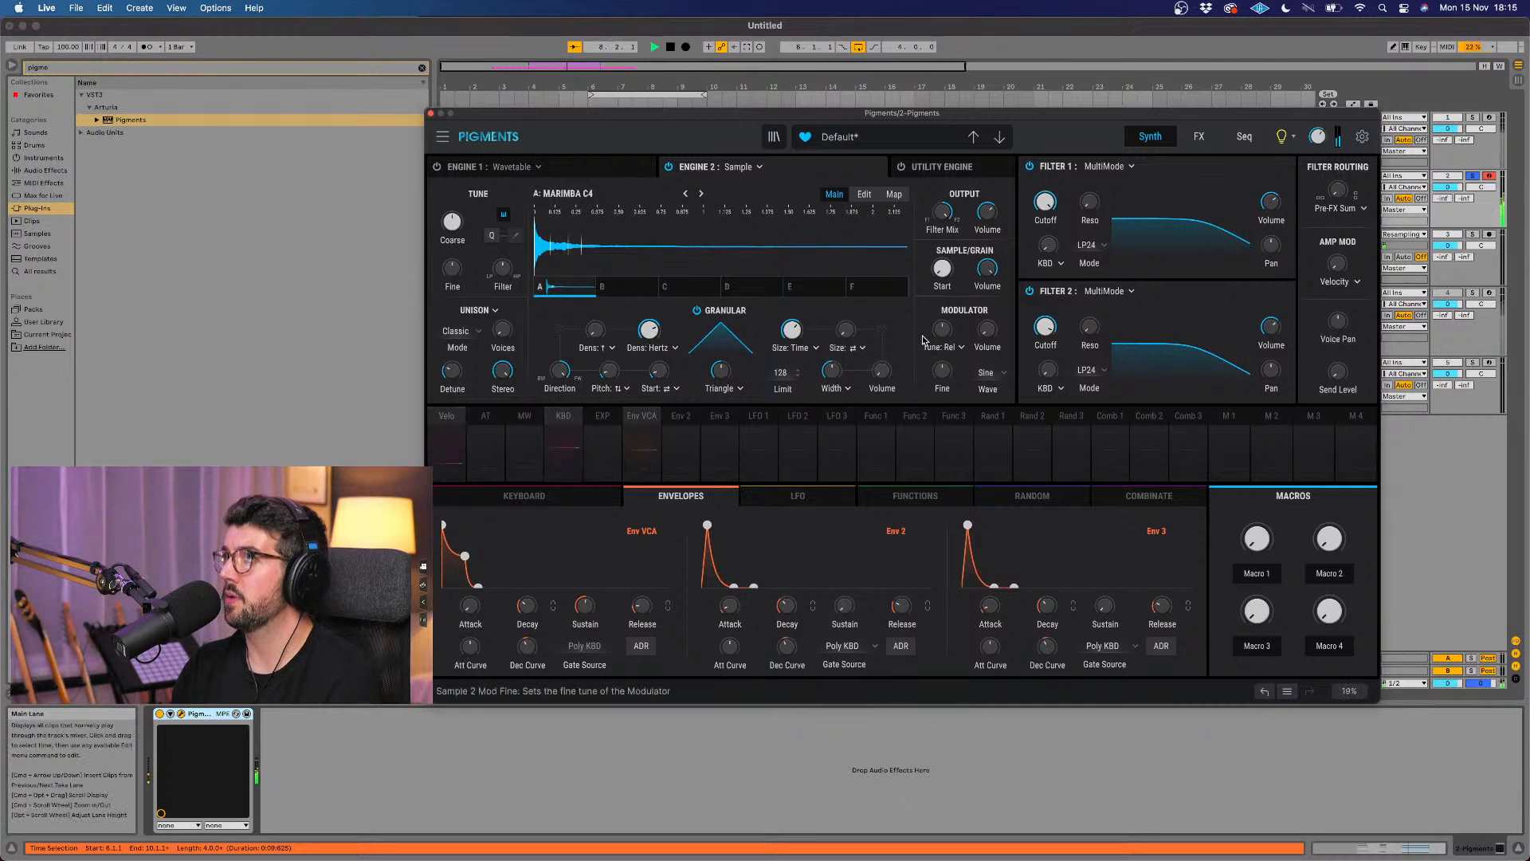
{"action": "left_click", "coordinate": [999, 495]}
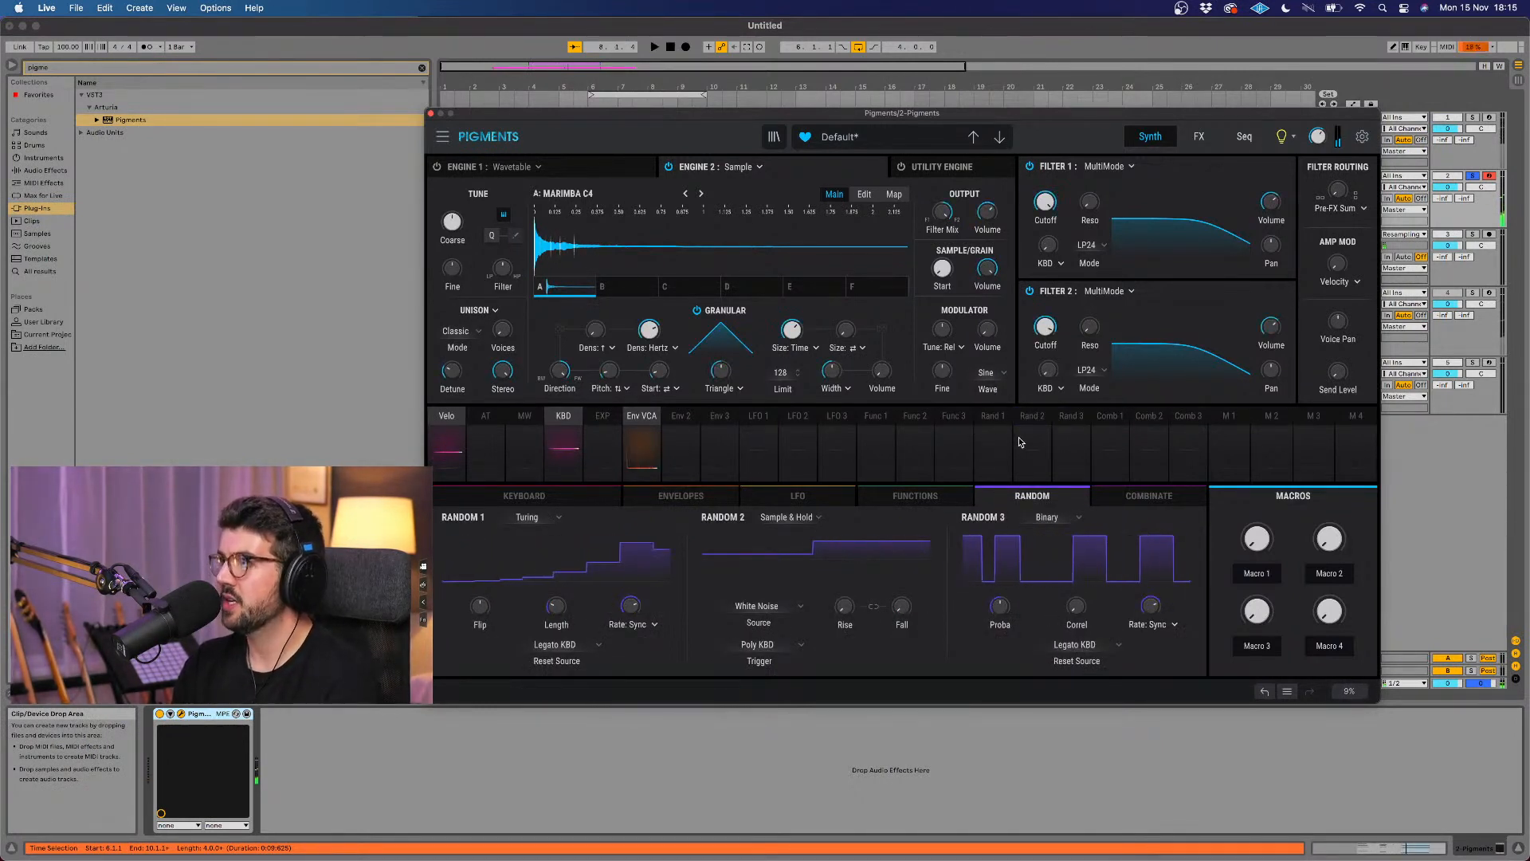
{"action": "left_click", "coordinate": [1007, 412]}
{"action": "left_click_drag", "start_coordinate": [943, 266], "coordinate": [884, 303]}
{"action": "left_click_drag", "start_coordinate": [658, 322], "coordinate": [659, 309]}
{"action": "left_click_drag", "start_coordinate": [801, 327], "coordinate": [803, 323]}
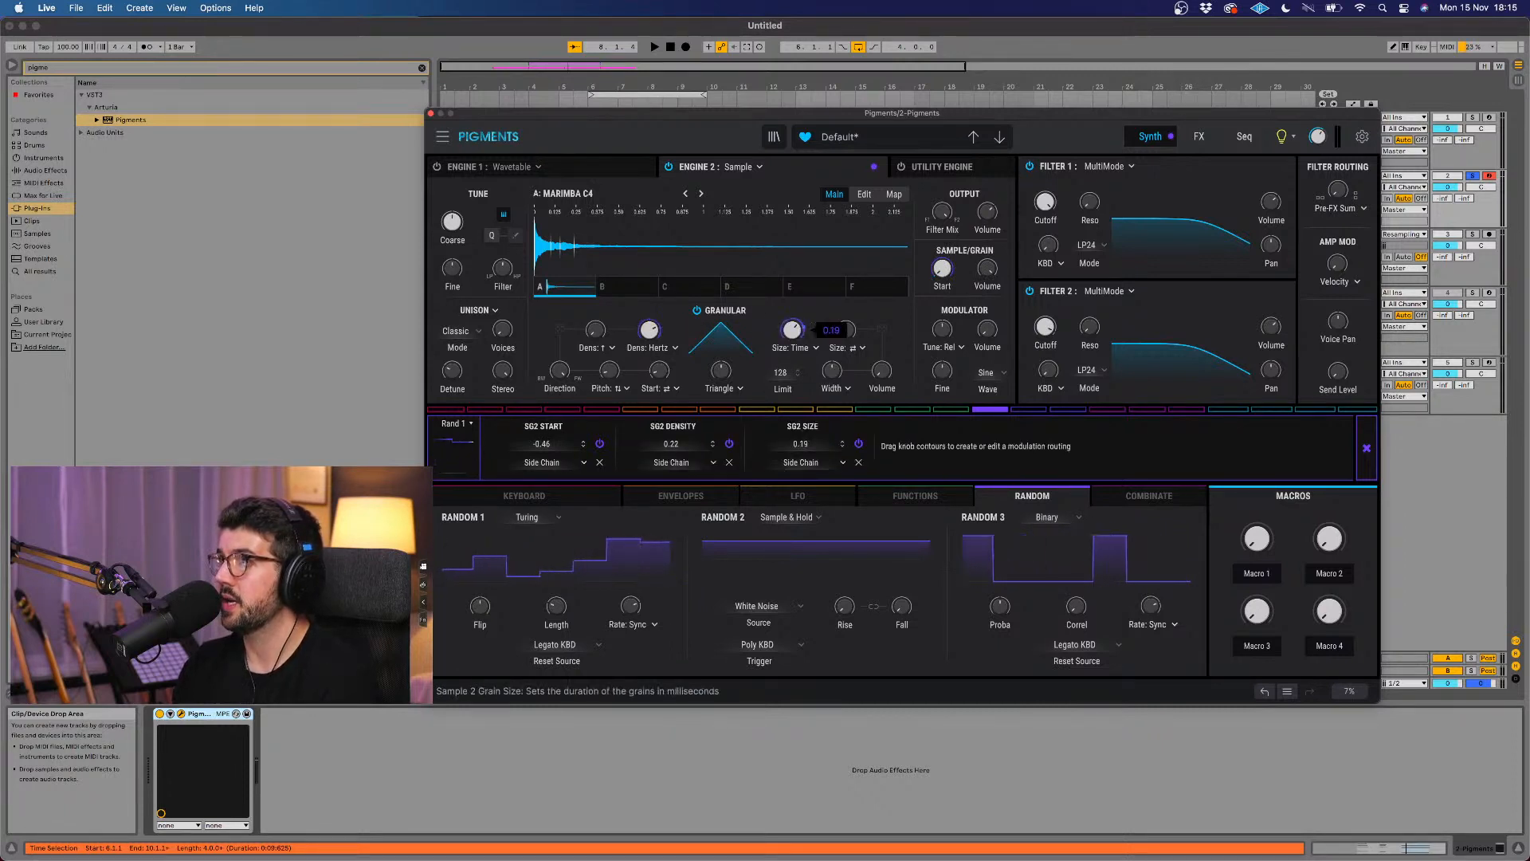
Step: Play the chords to hear the granular modulation, stop playback, and close the Pigments plug-in window
{"action": "key", "text": "space"}
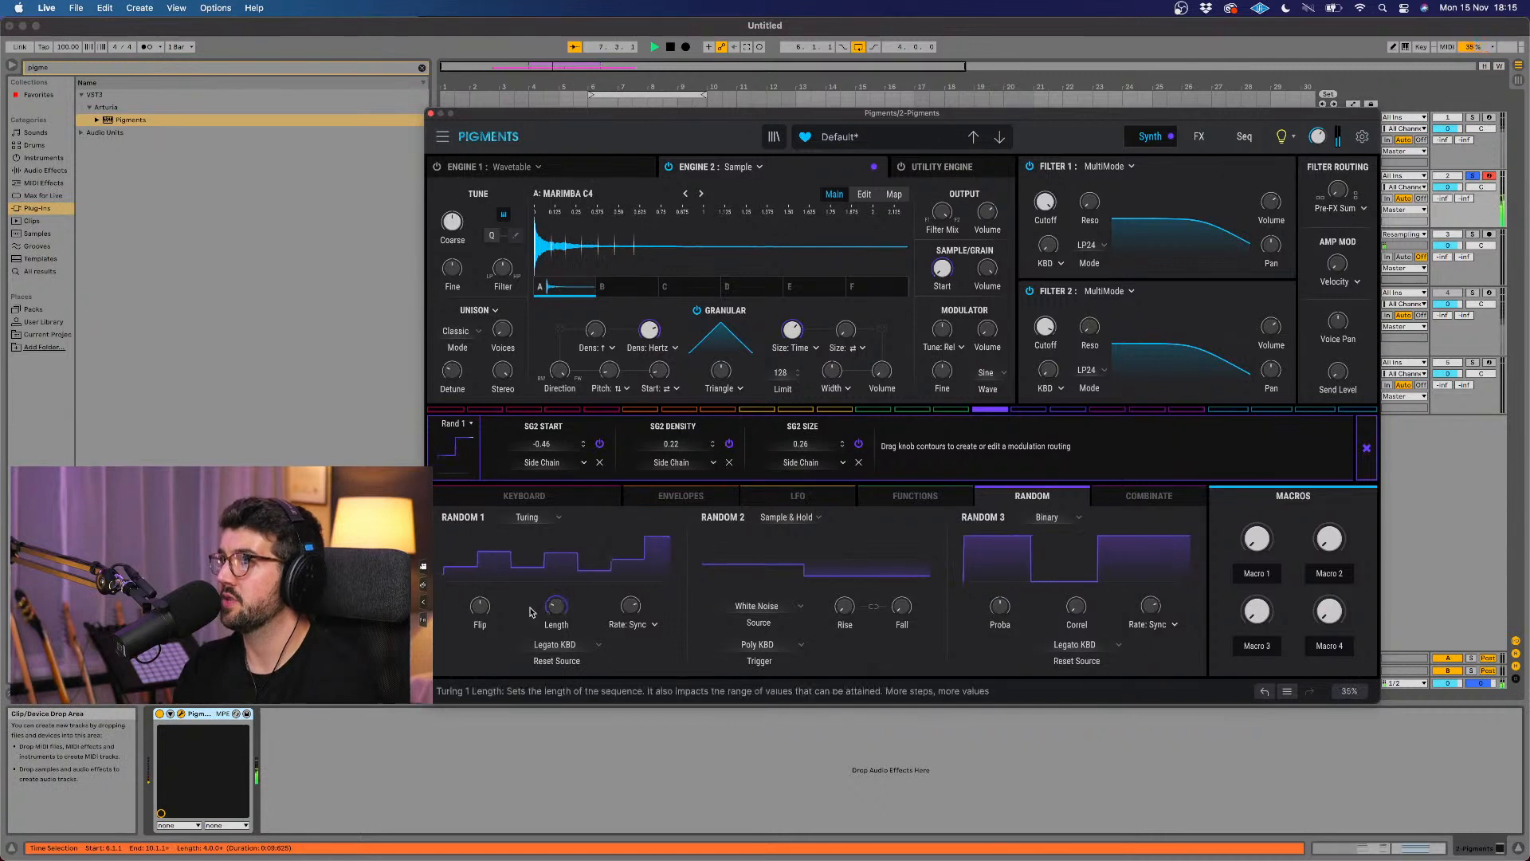
{"action": "mouse_move", "coordinate": [556, 607]}
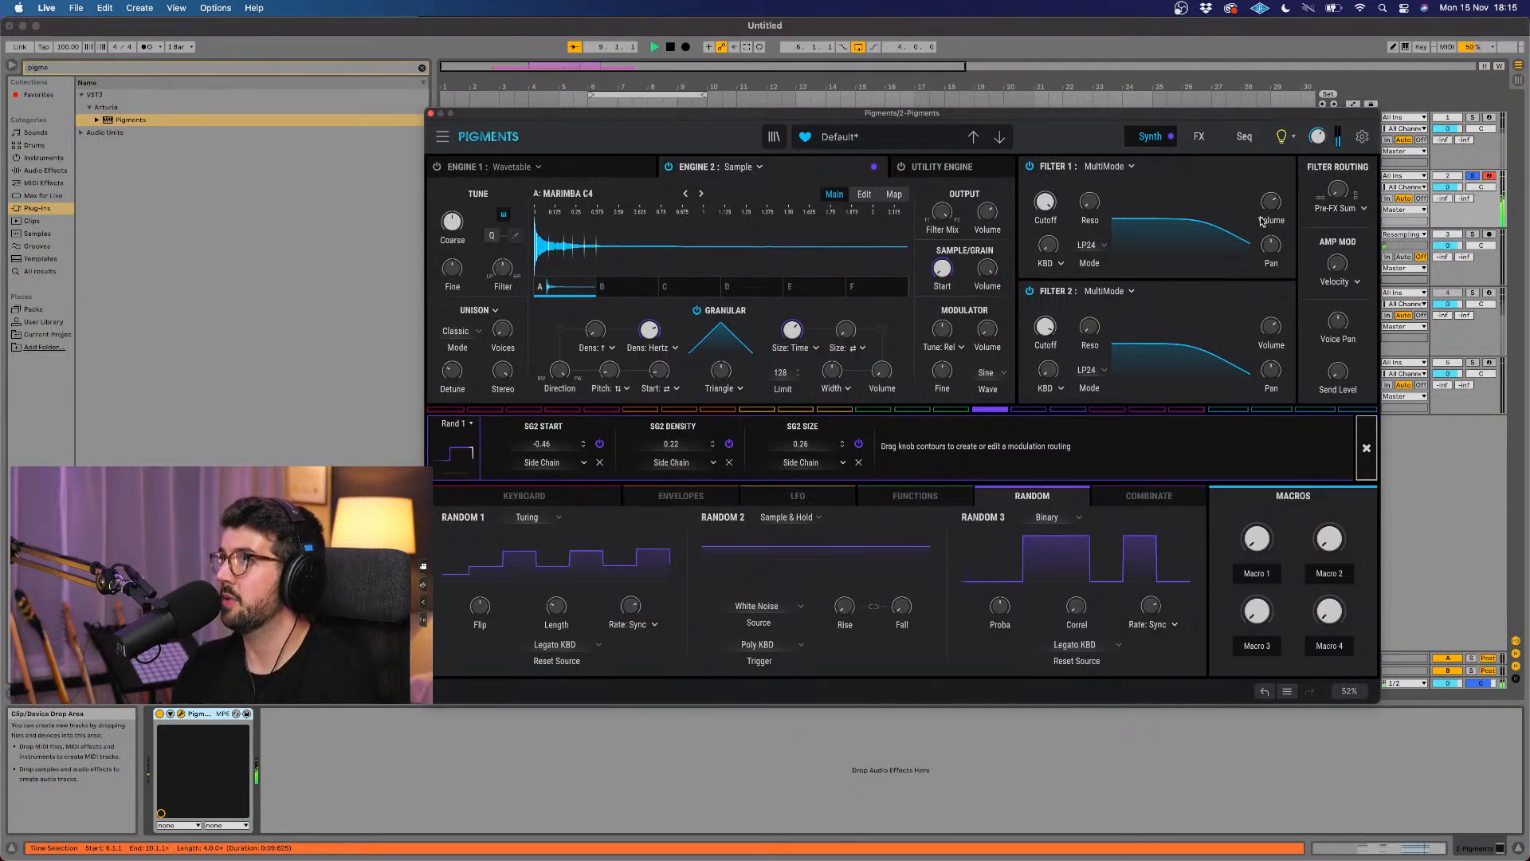
{"action": "left_click", "coordinate": [1280, 136]}
{"action": "key", "text": "space"}
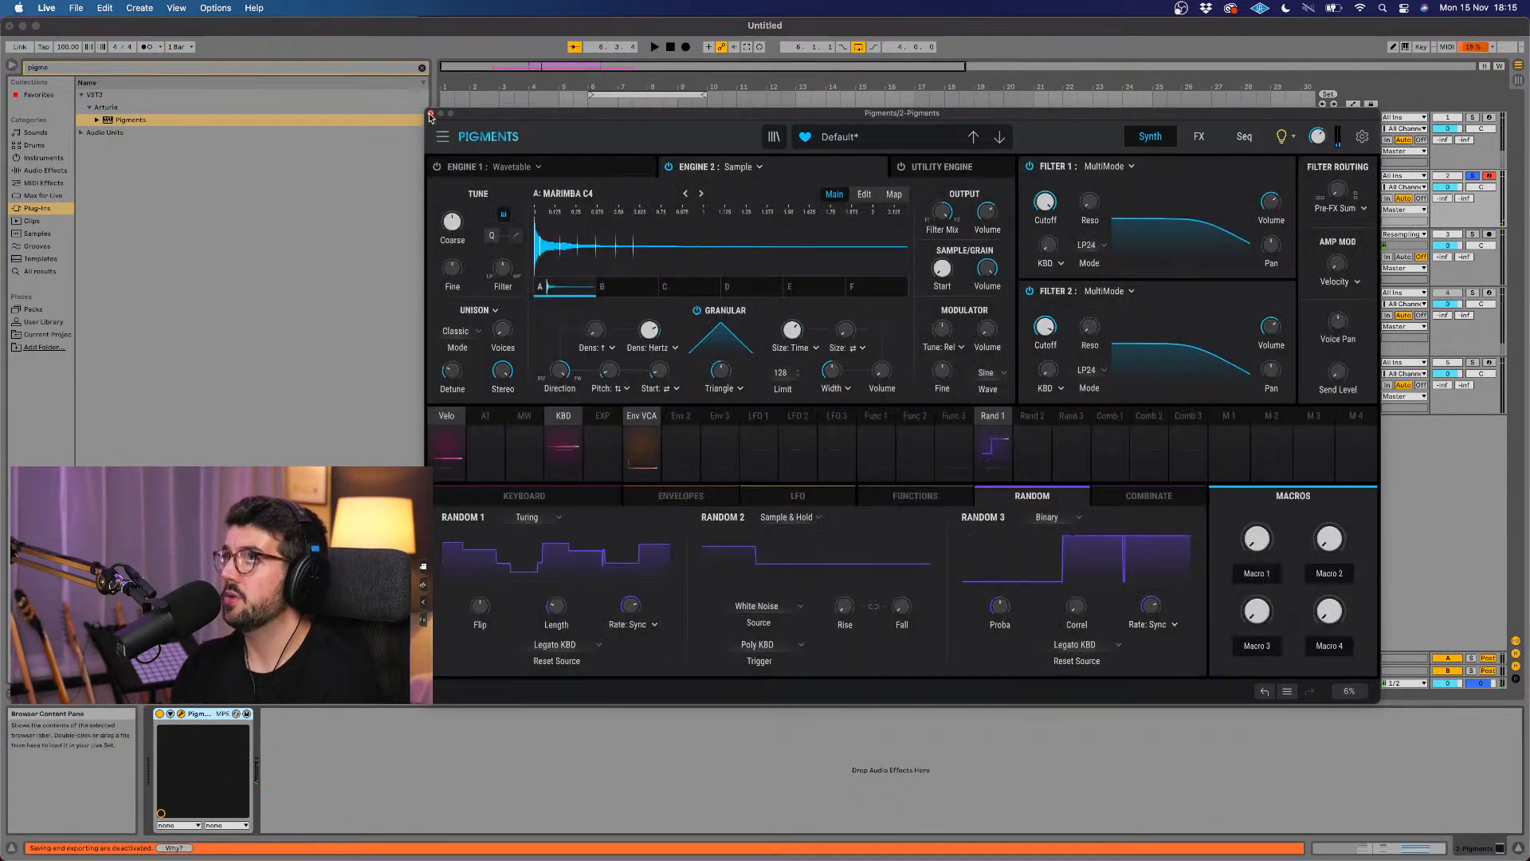
{"action": "left_click", "coordinate": [431, 113]}
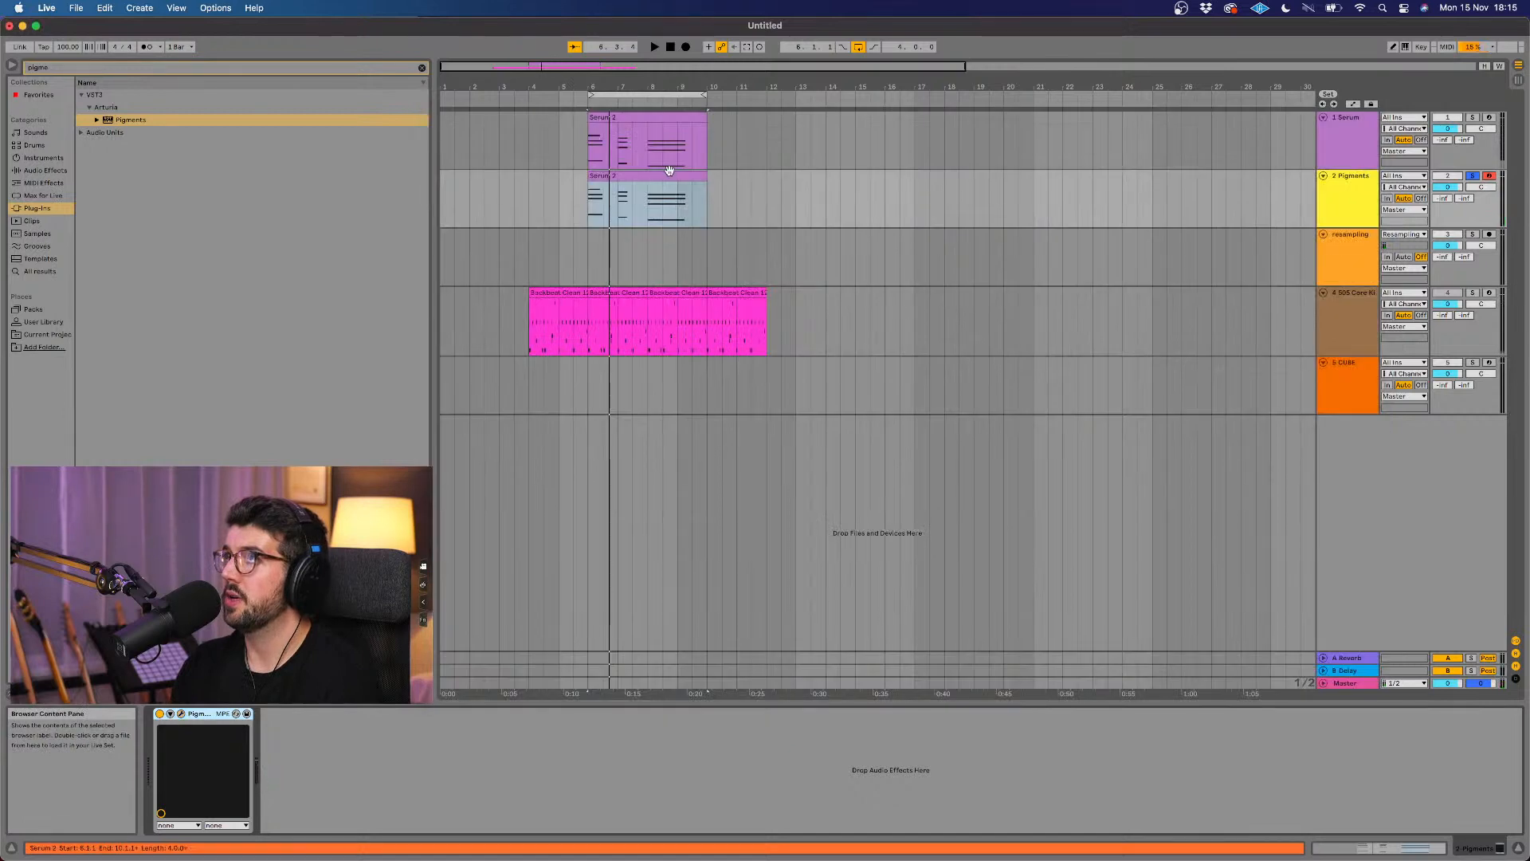
Step: Freeze the Pigments track and select the clip on the Serum track
{"action": "left_click", "coordinate": [663, 177]}
{"action": "right_click", "coordinate": [663, 177]}
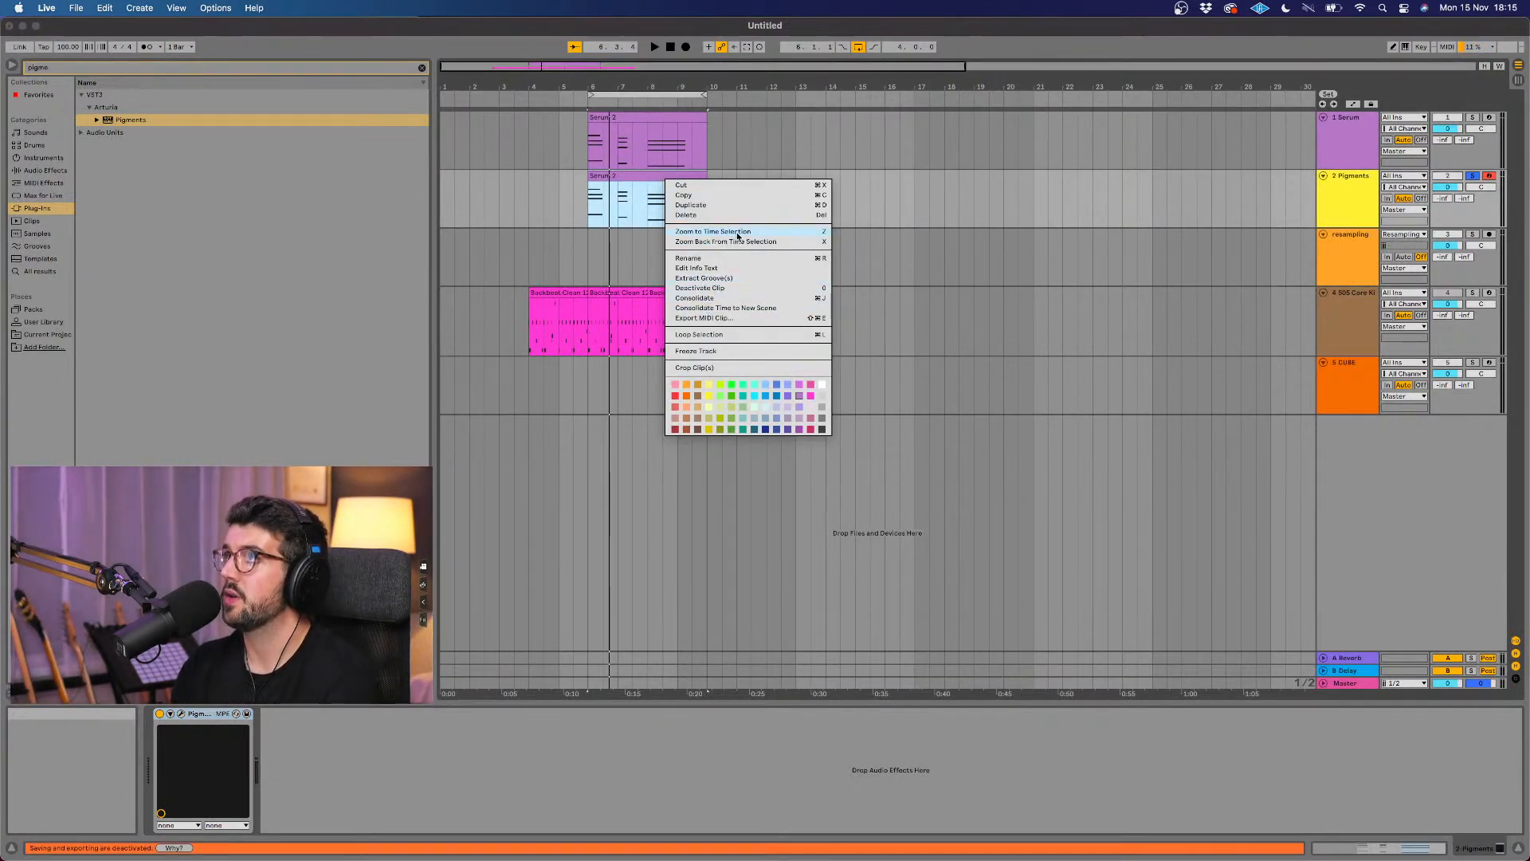
{"action": "left_click", "coordinate": [712, 351]}
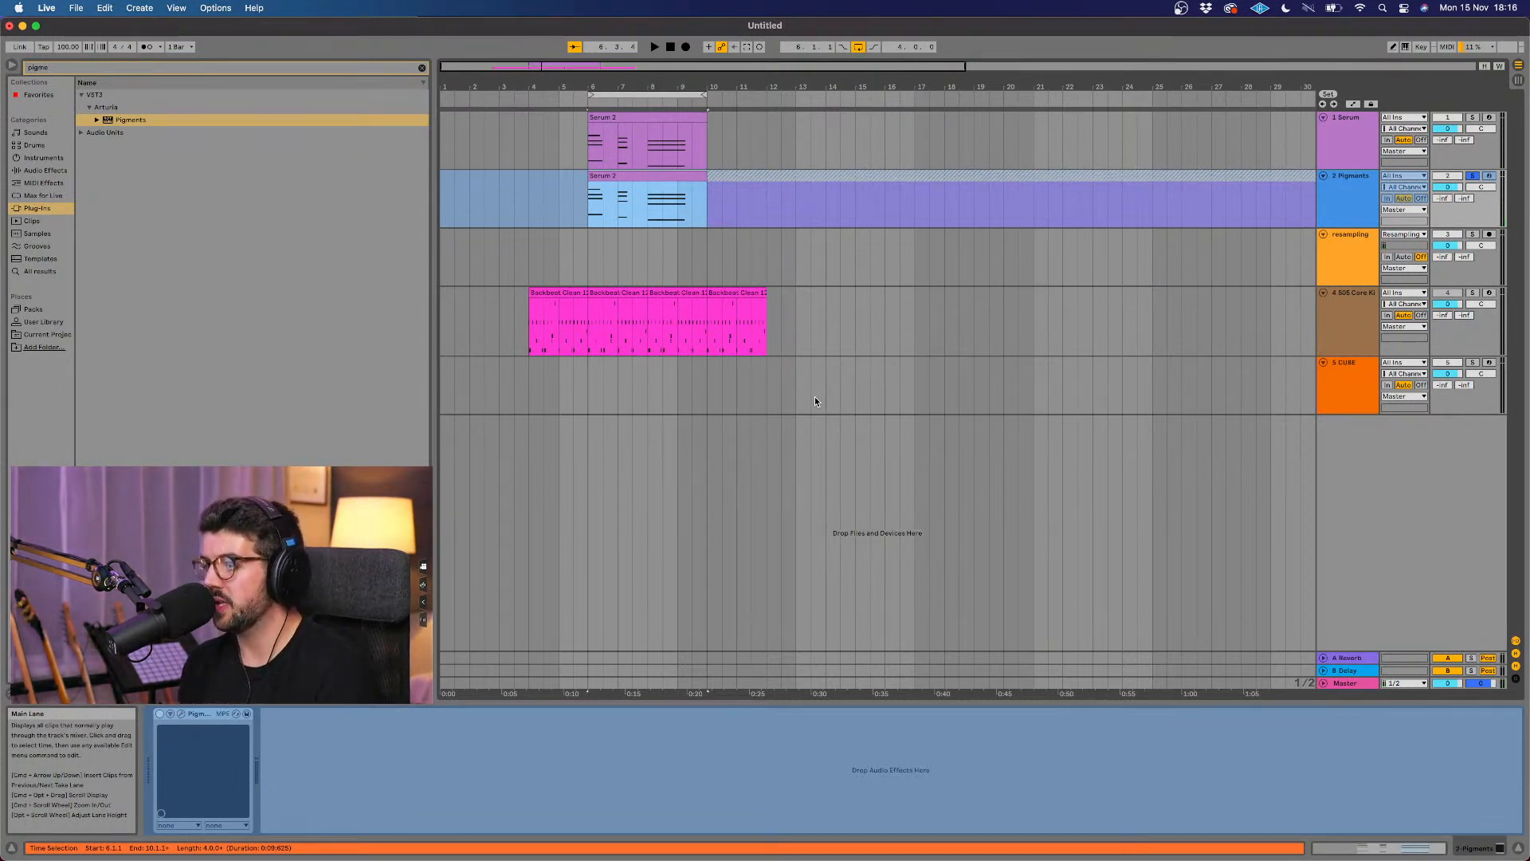
{"action": "left_click", "coordinate": [667, 116]}
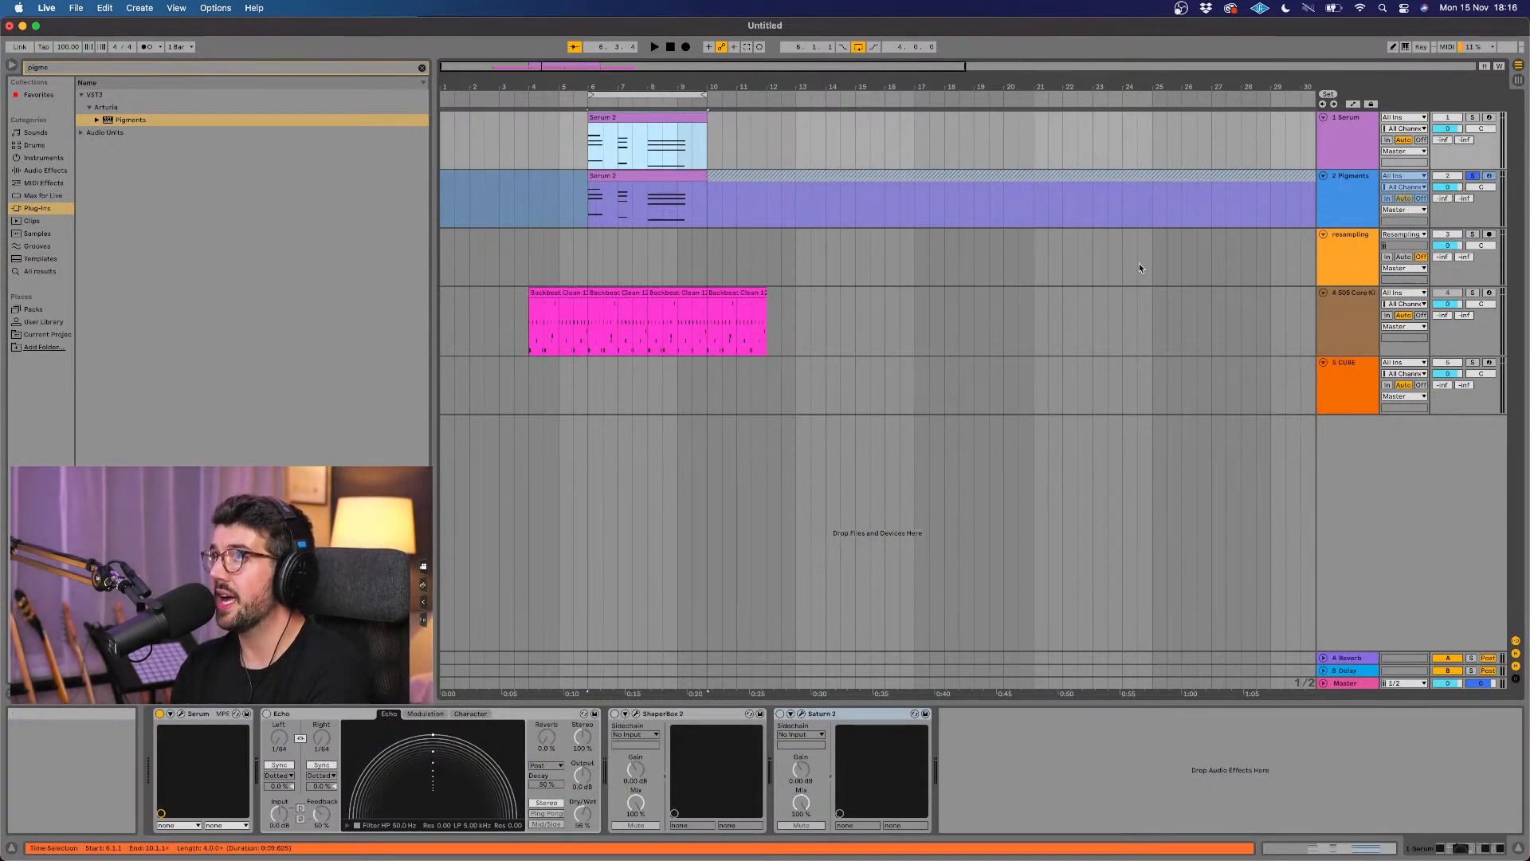
Step: Take the Pigments track off solo and play the chords with all layers together
{"action": "key", "text": "space"}
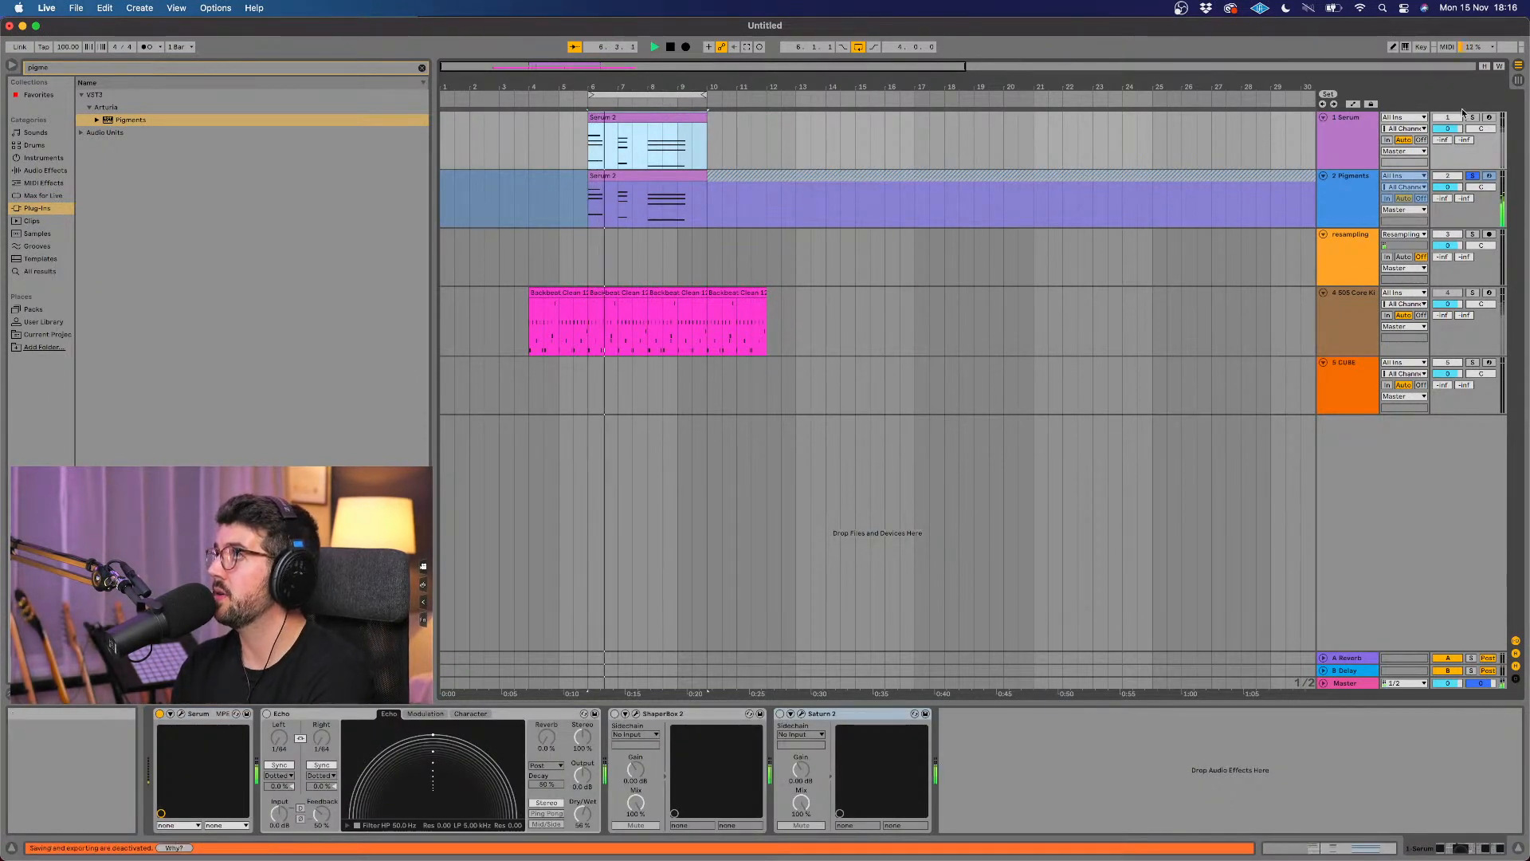
{"action": "left_click", "coordinate": [1472, 176]}
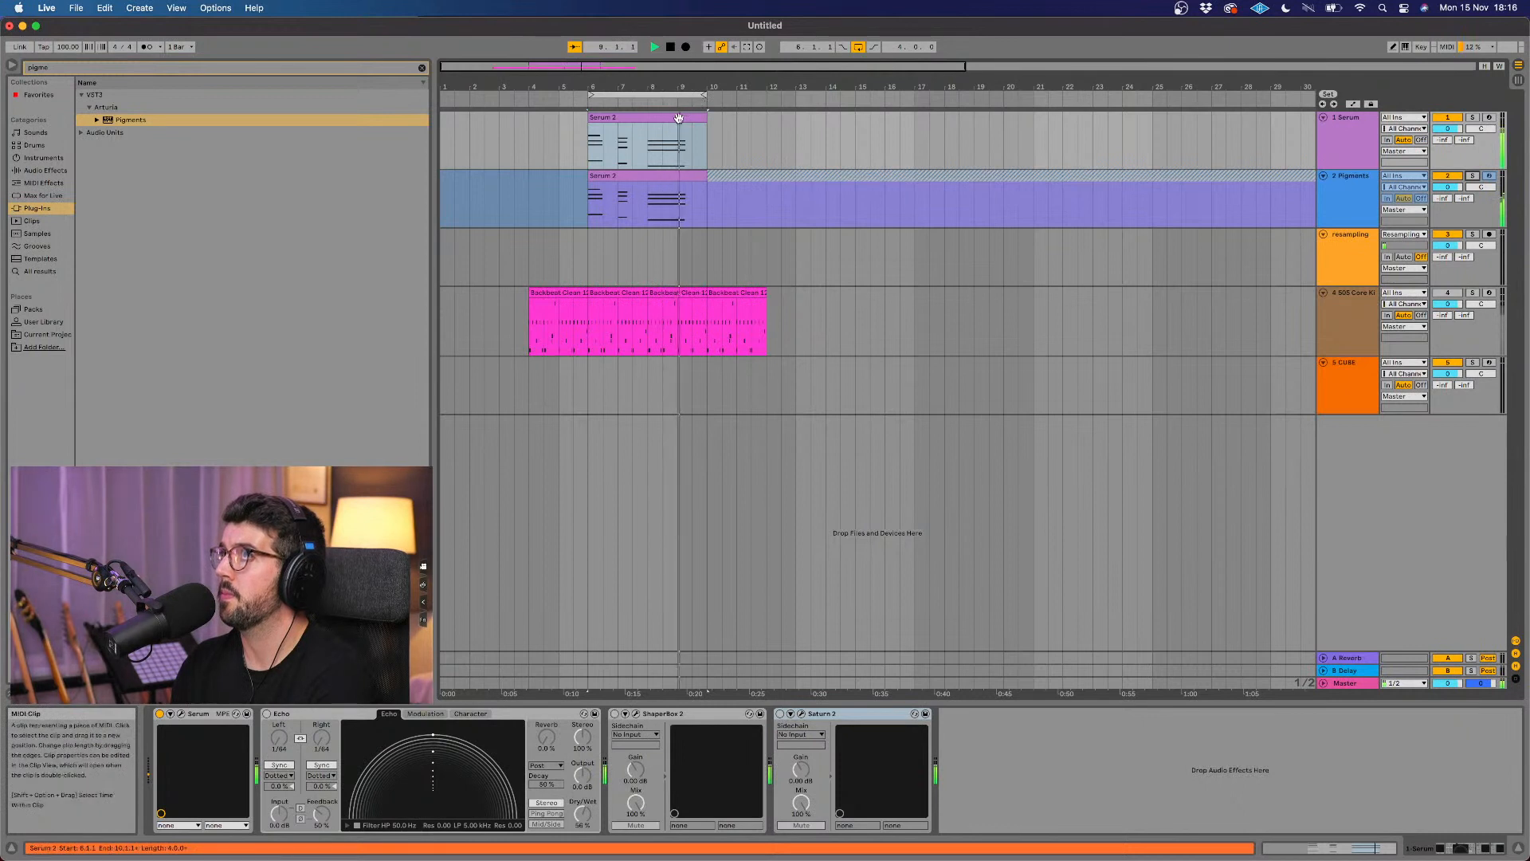
{"action": "key", "text": "space"}
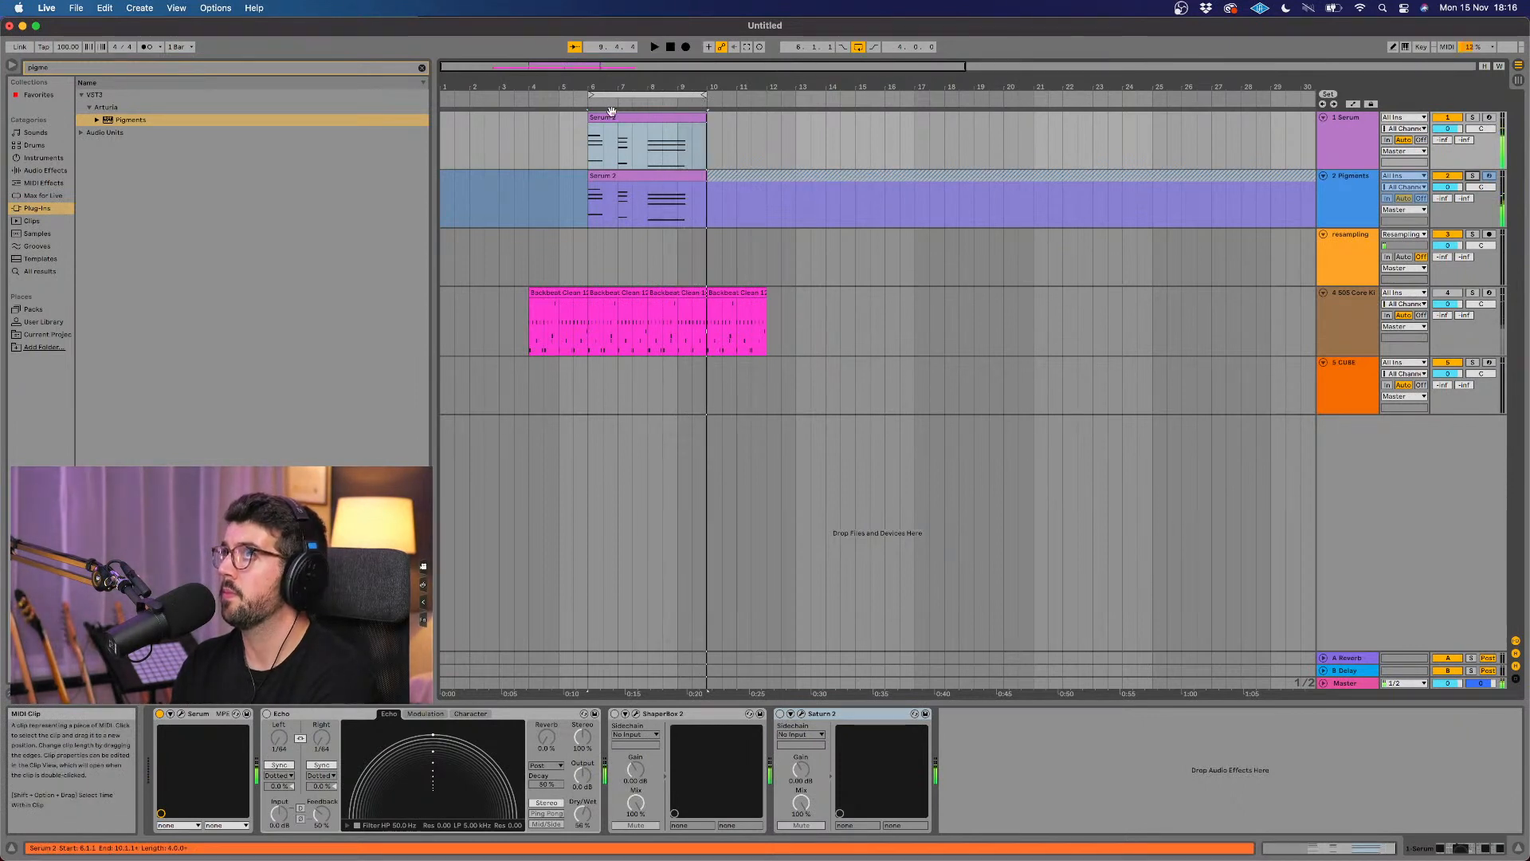
Step: Clear the browser search to list the built-in instruments, and duplicate the Serum track
{"action": "left_click", "coordinate": [421, 68]}
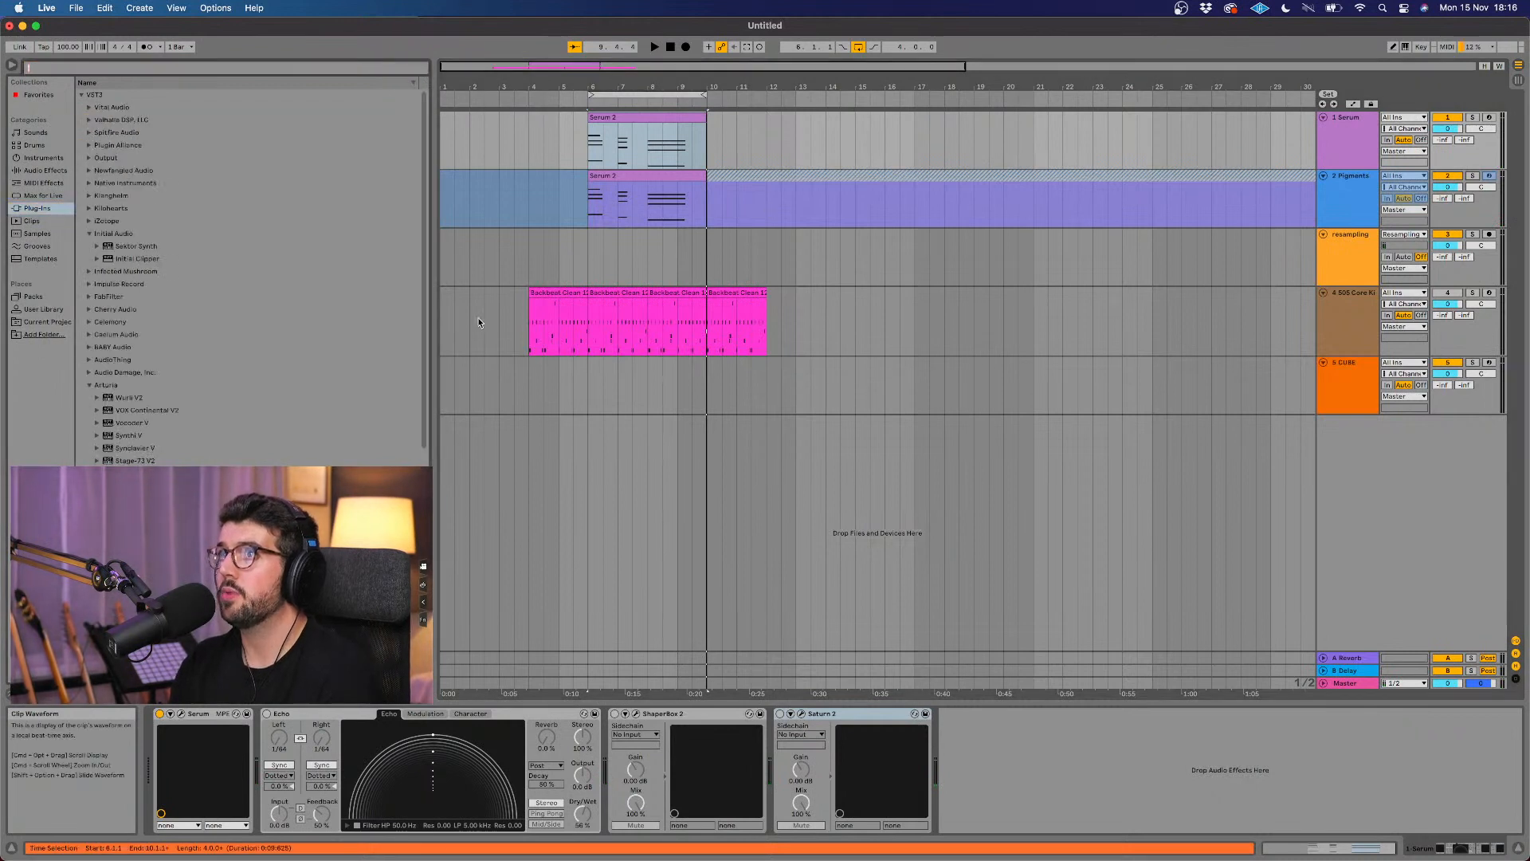
{"action": "left_click", "coordinate": [50, 159]}
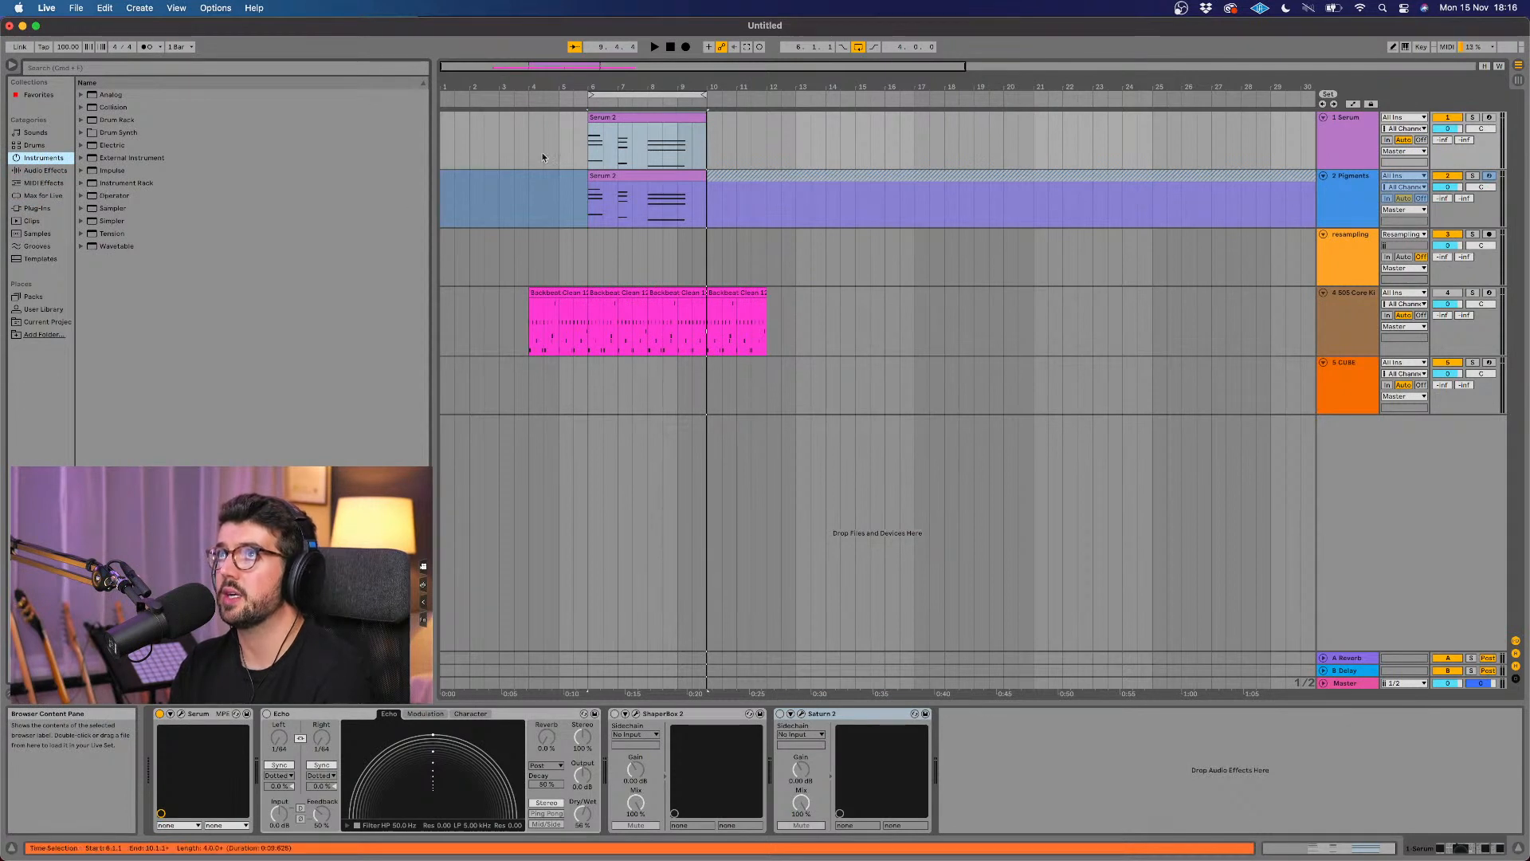
{"action": "left_click", "coordinate": [1369, 151]}
{"action": "right_click", "coordinate": [1368, 151]}
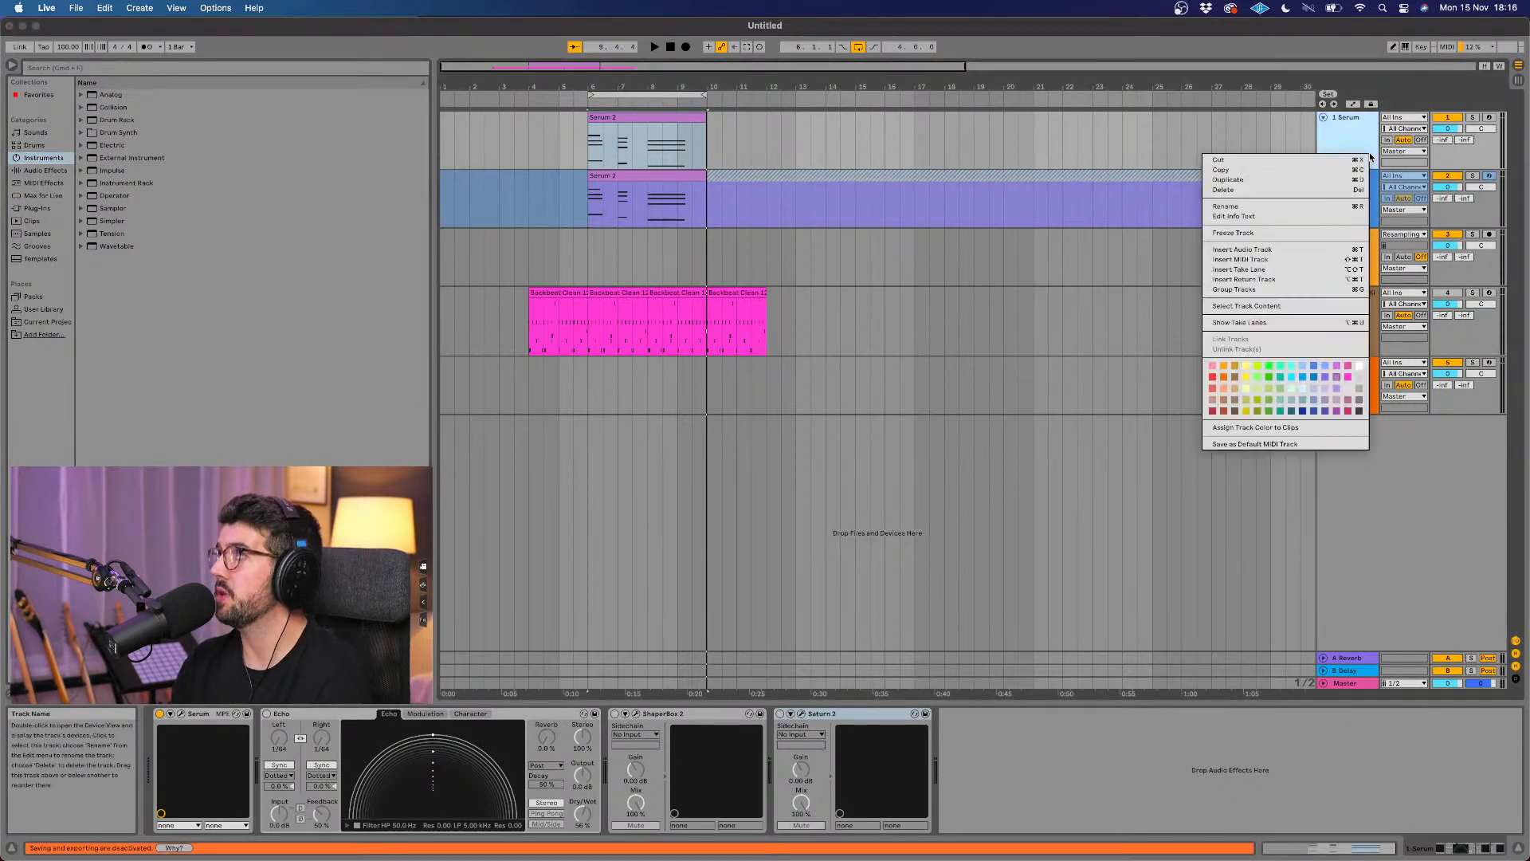
{"action": "left_click", "coordinate": [1295, 181]}
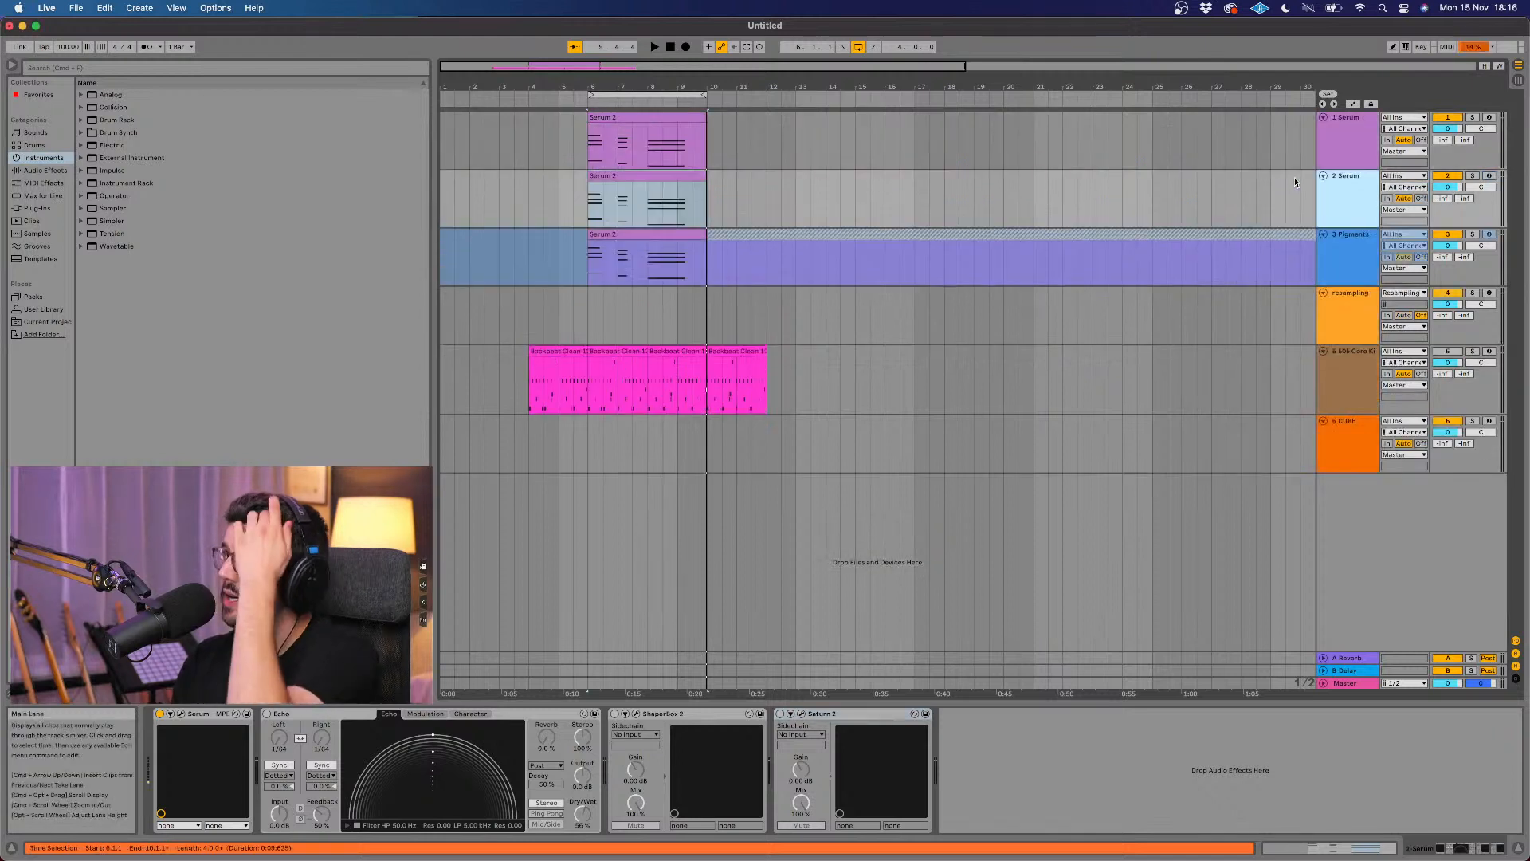
Step: Solo the duplicated Serum track, check its clip, and show its Serum plug-in window over the arrangement
{"action": "left_click", "coordinate": [658, 188]}
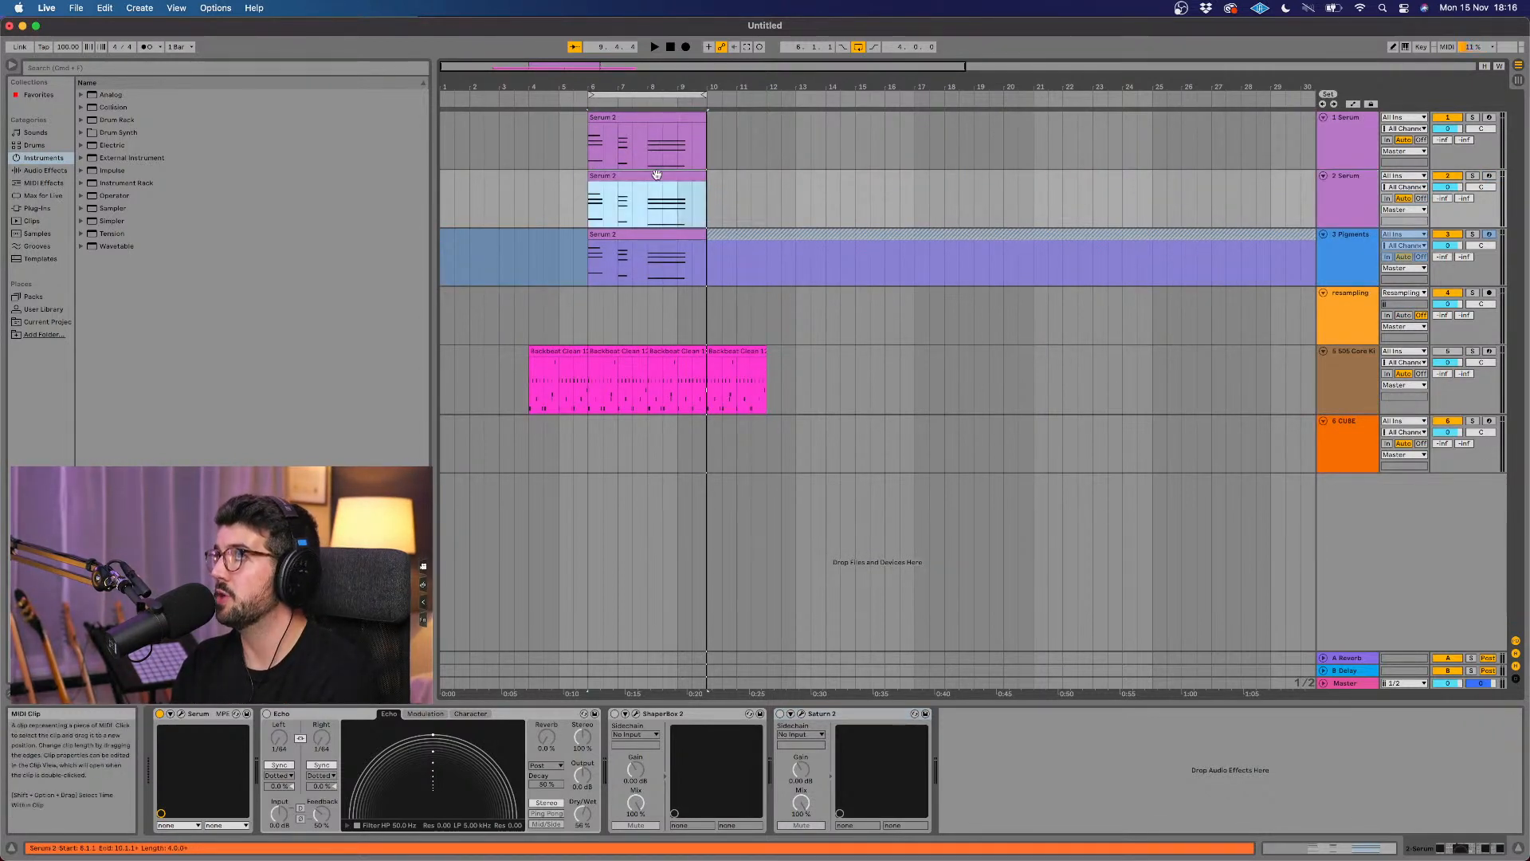
{"action": "left_click", "coordinate": [1473, 176]}
{"action": "key", "text": "space"}
{"action": "key", "text": "space"}
{"action": "double_click", "coordinate": [697, 177]}
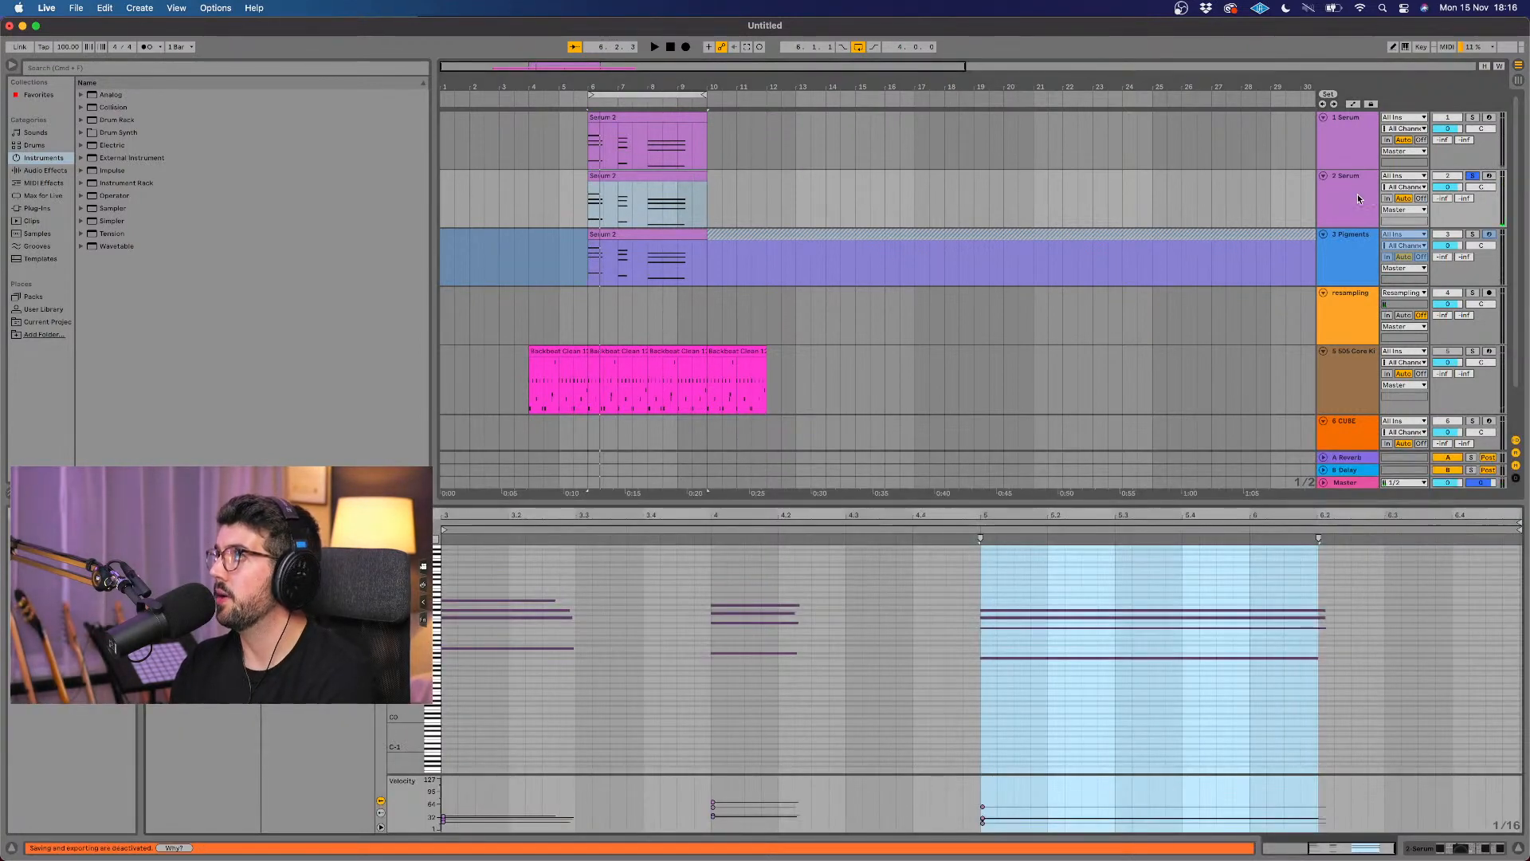
{"action": "key", "text": "shift+Tab"}
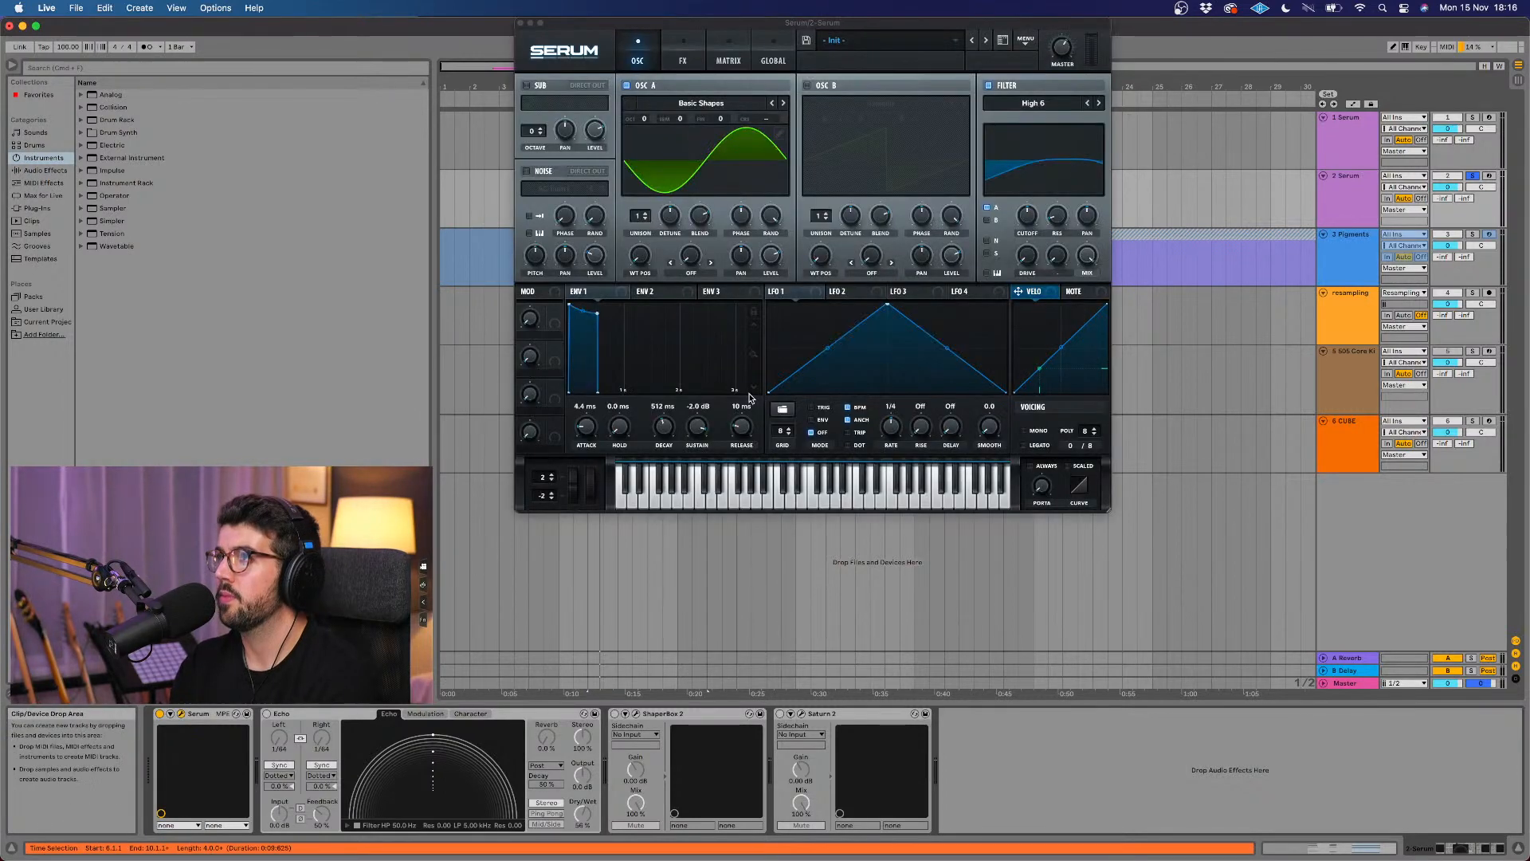
{"action": "left_click_drag", "start_coordinate": [902, 26], "coordinate": [946, 143]}
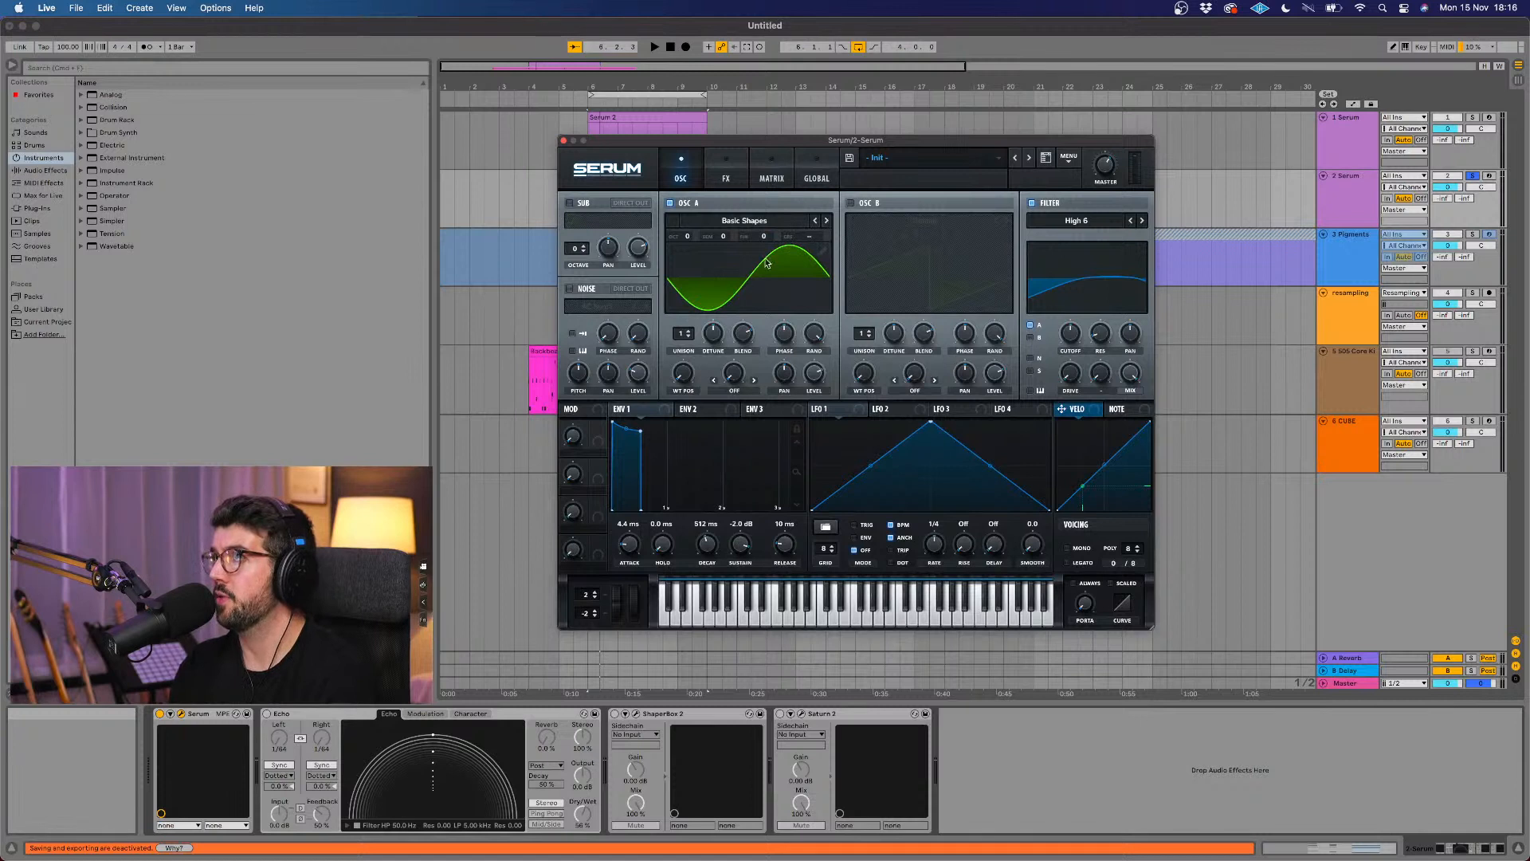
Step: Set oscillator A's wavetable position to 4 for a square wave and play the chords
{"action": "mouse_move", "coordinate": [677, 371]}
{"action": "left_mouse_down"}
{"action": "mouse_move", "coordinate": [690, 360]}
{"action": "mouse_move", "coordinate": [683, 384]}
{"action": "mouse_move", "coordinate": [688, 372]}
{"action": "left_mouse_up"}
{"action": "key", "text": "space"}
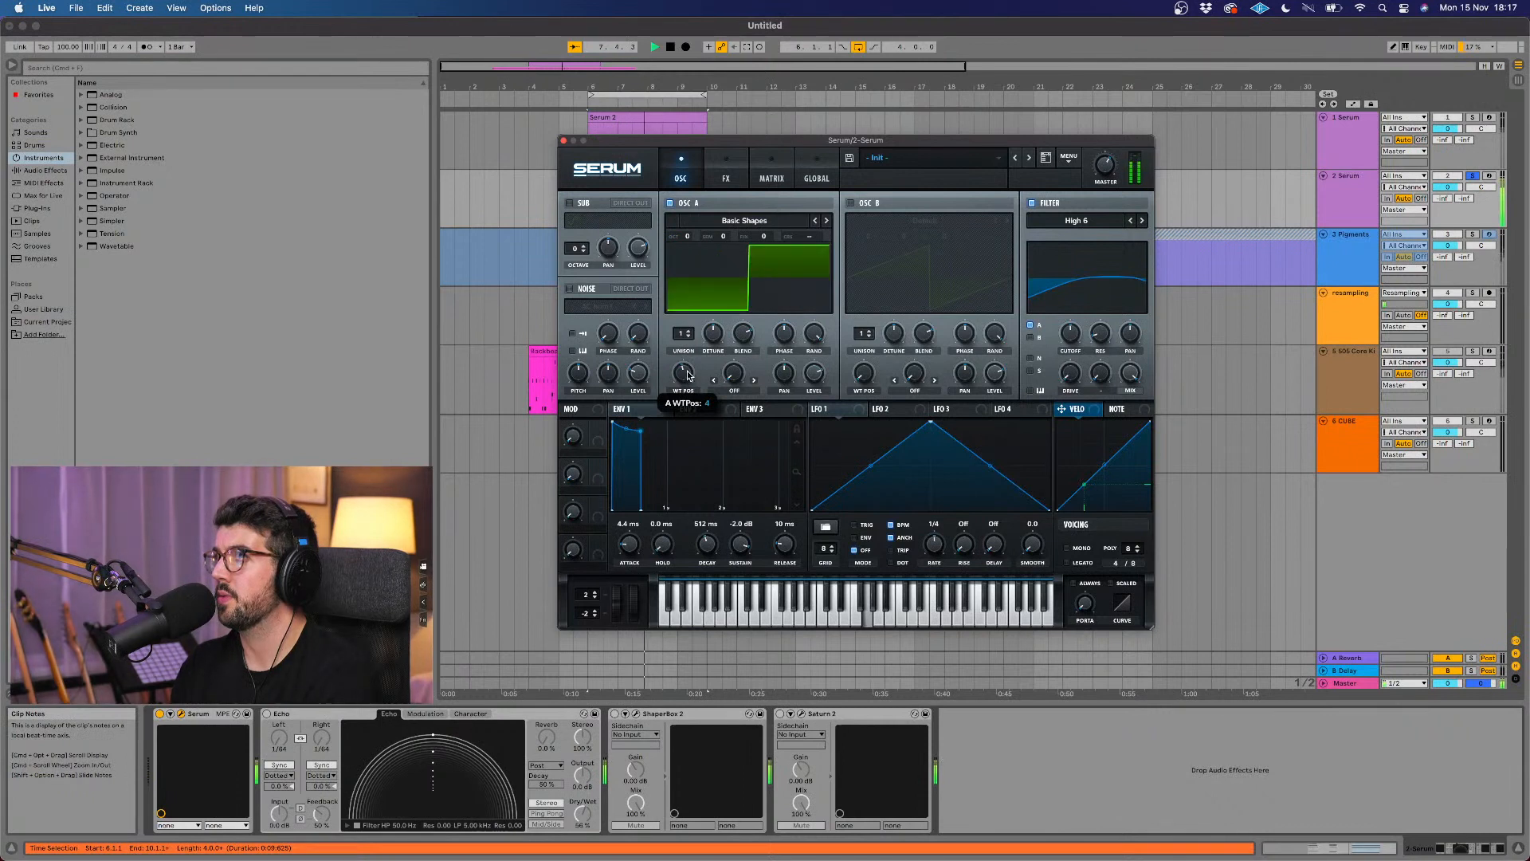
{"action": "key", "text": "space"}
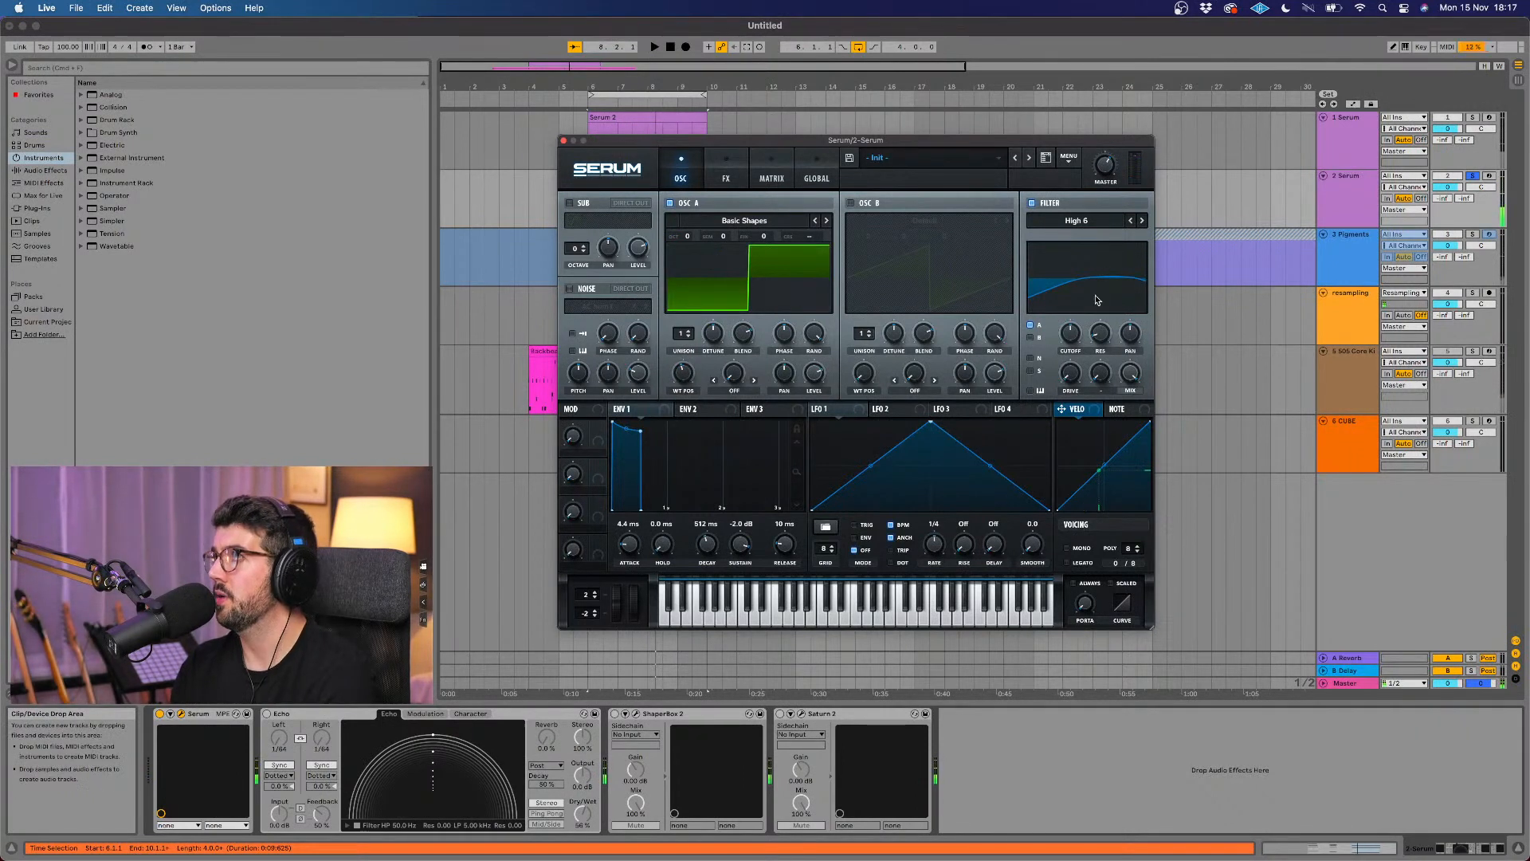
Step: Change the filter type to the Flanges option Cmb -, and adjust its cutoff and resonance while playing the chords
{"action": "left_click", "coordinate": [1116, 219]}
{"action": "mouse_move", "coordinate": [1095, 243]}
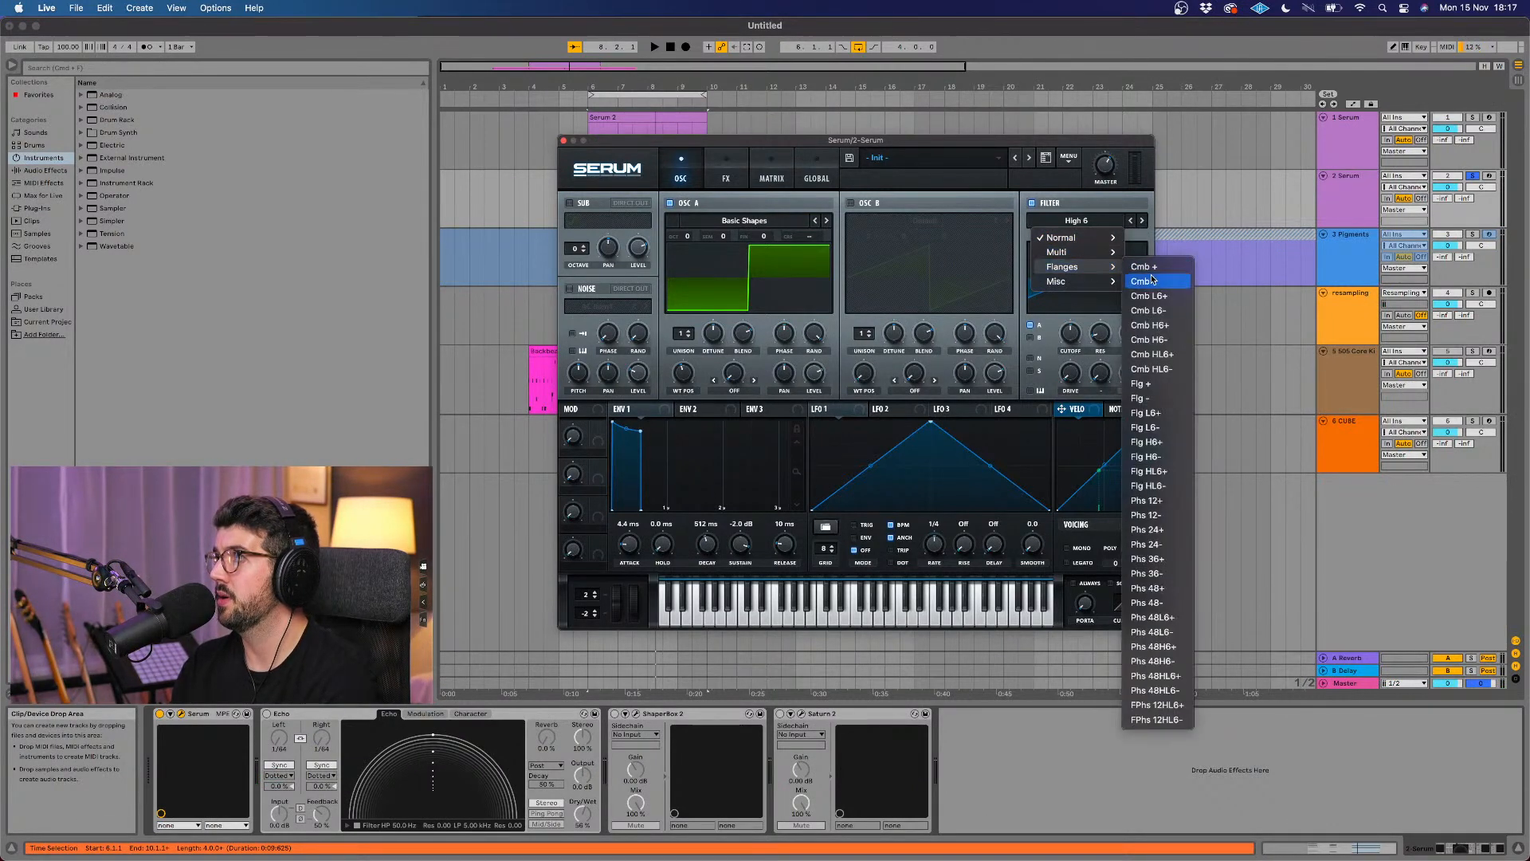
{"action": "left_click", "coordinate": [1151, 280]}
{"action": "key", "text": "space"}
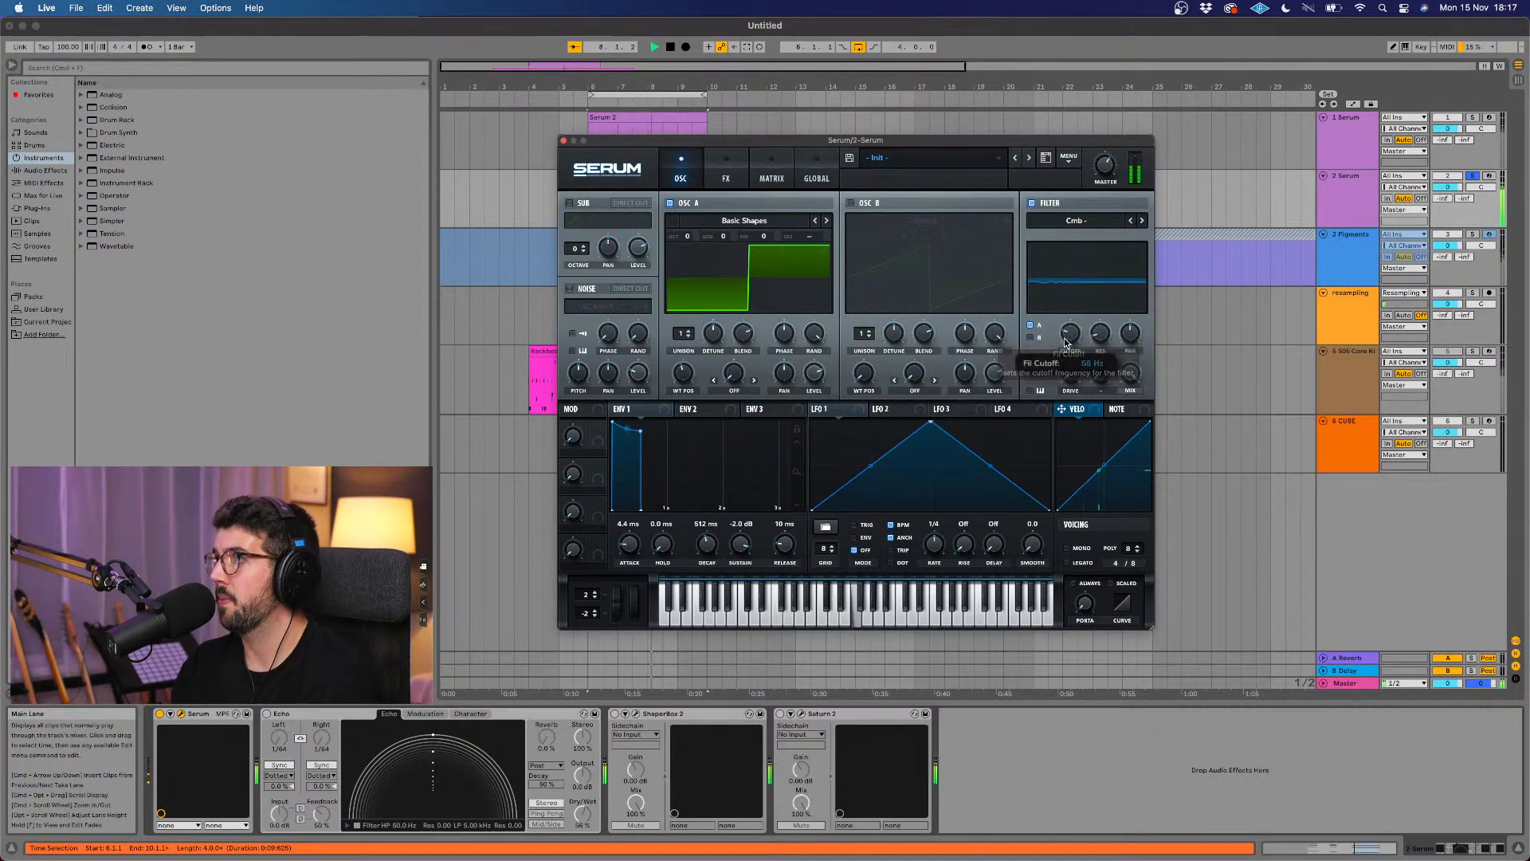
{"action": "left_click_drag", "start_coordinate": [1100, 343], "coordinate": [1106, 317]}
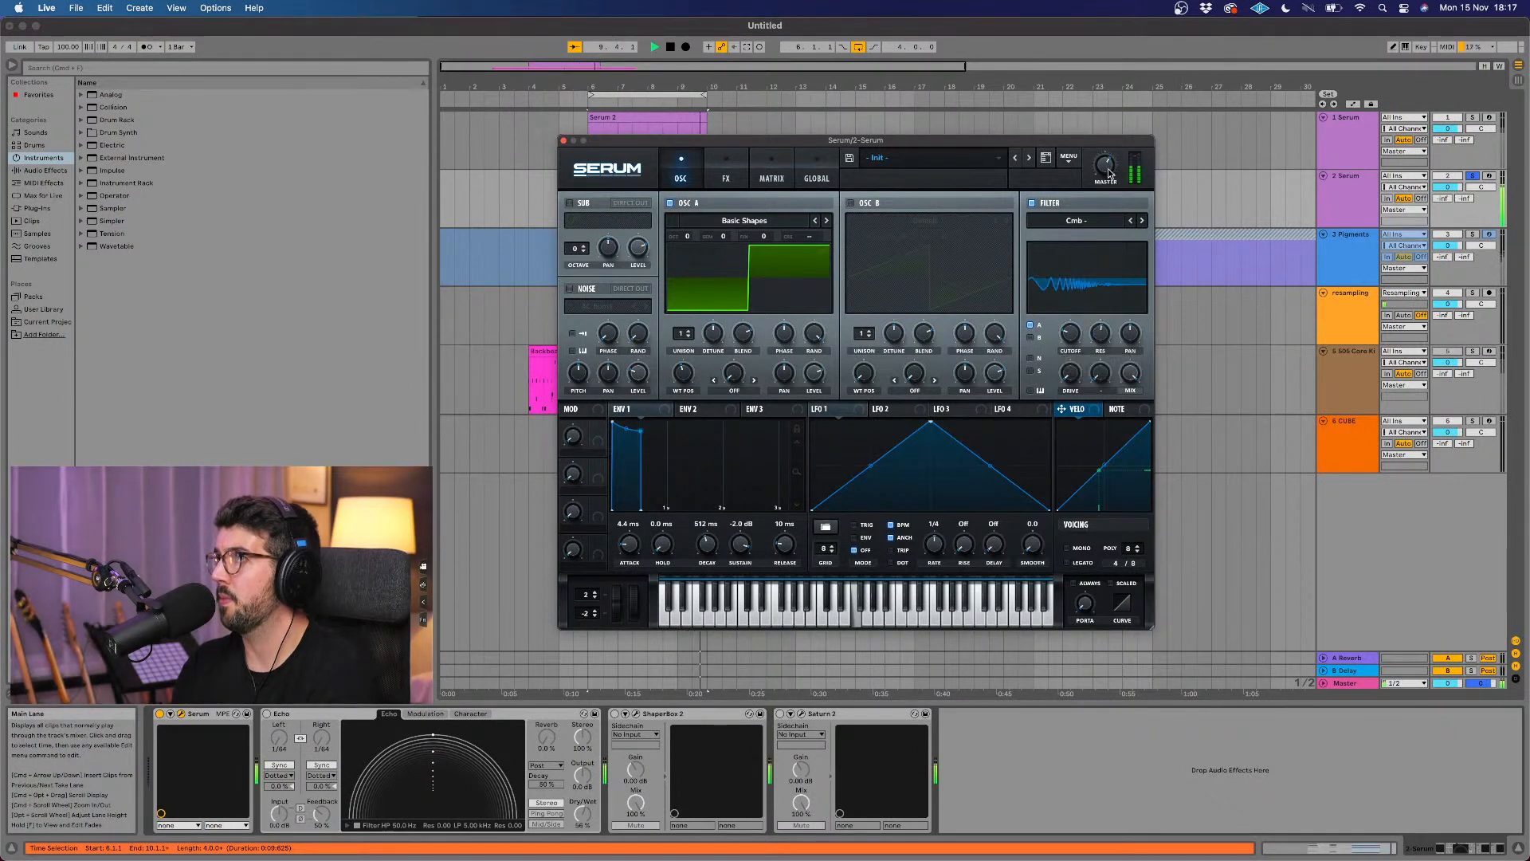
{"action": "key", "text": "space"}
{"action": "key", "text": "space"}
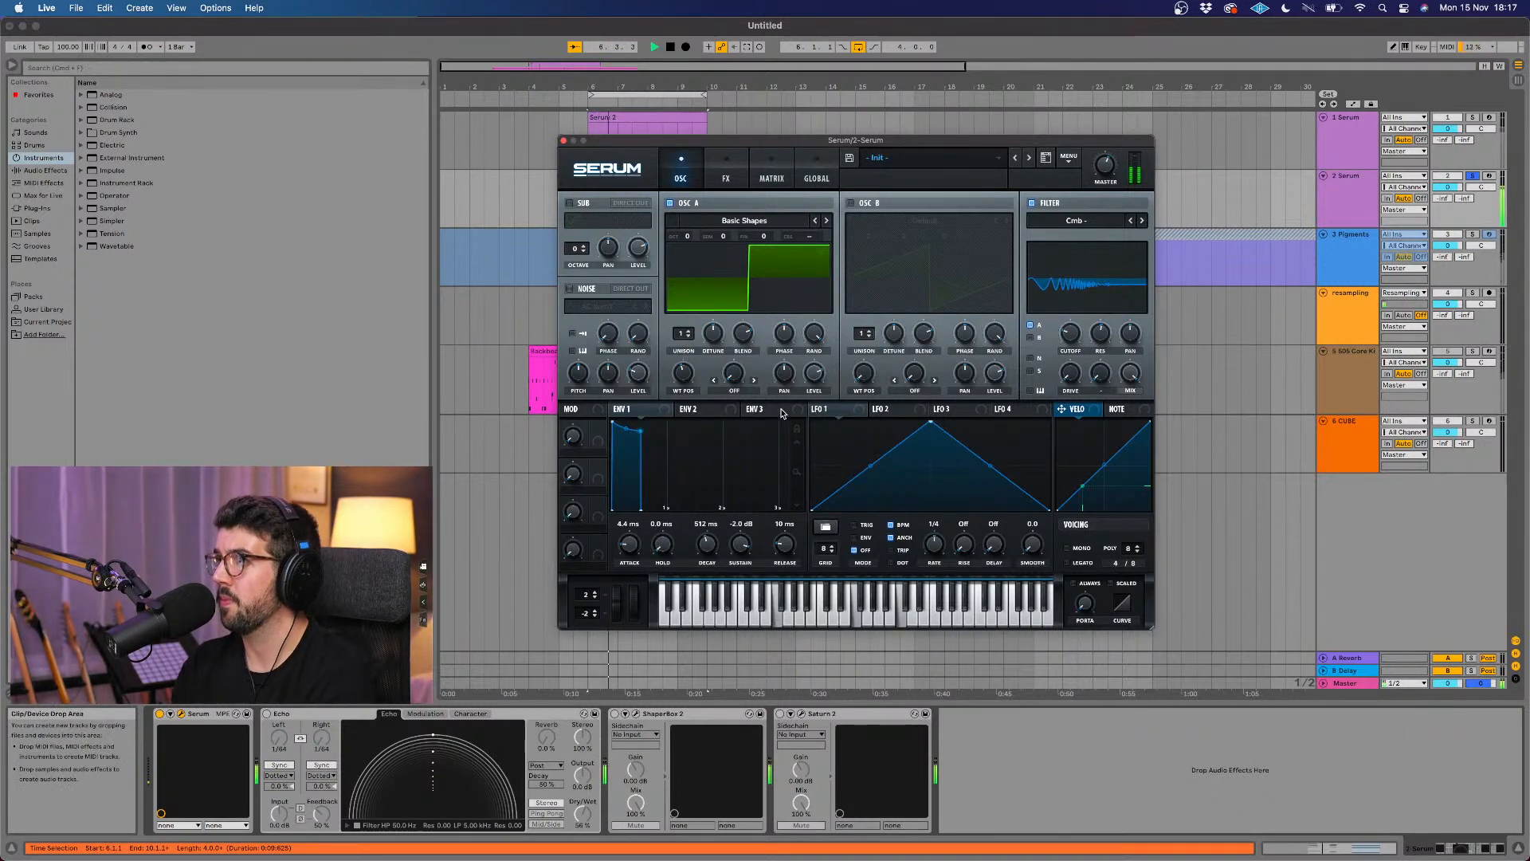
{"action": "key", "text": "space"}
{"action": "left_click_drag", "start_coordinate": [1041, 374], "coordinate": [1074, 329]}
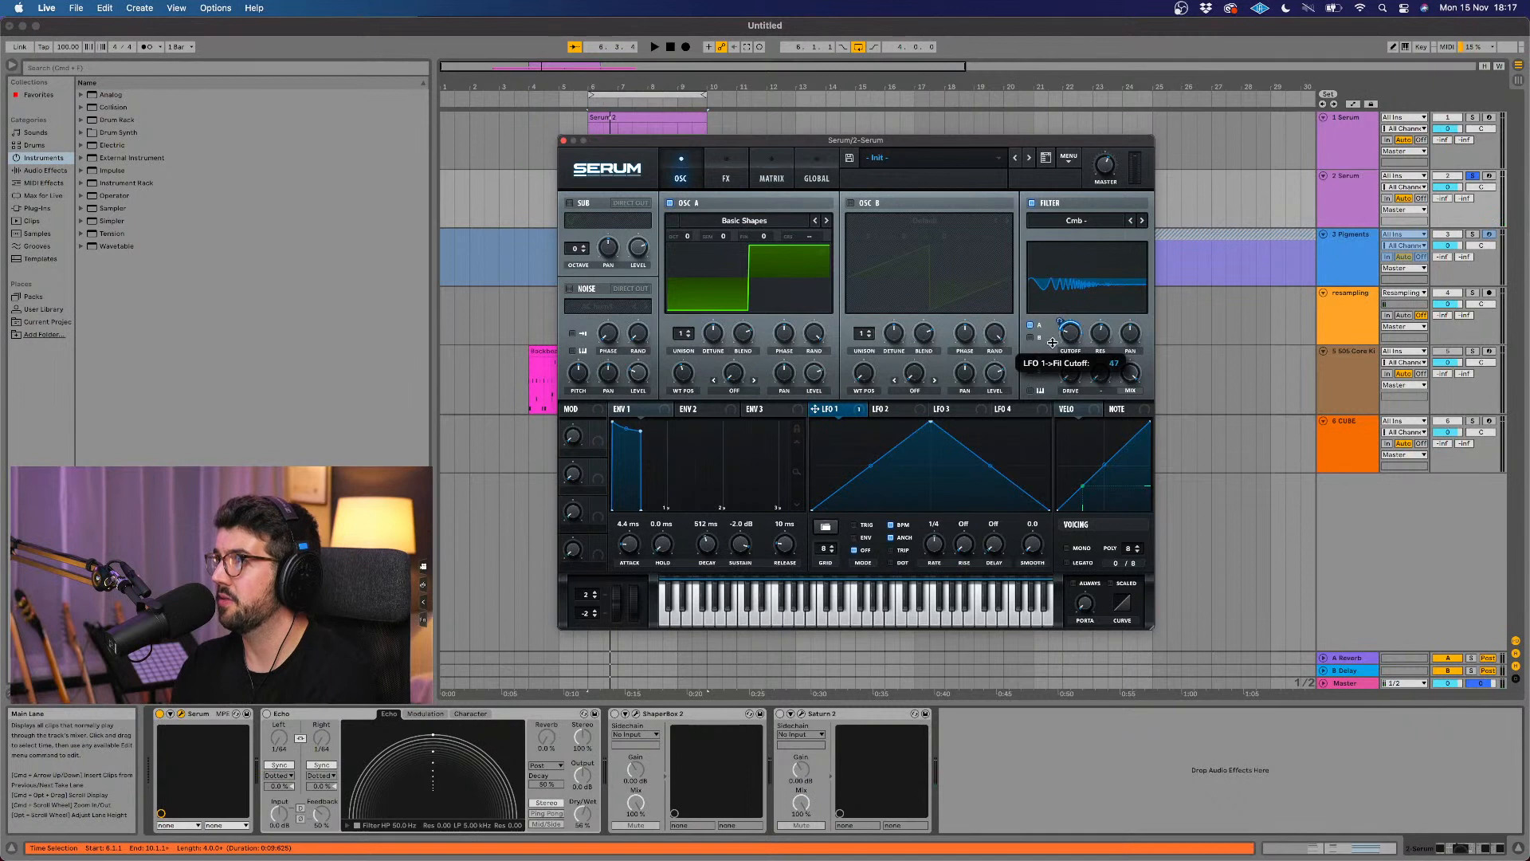
{"action": "key", "text": "space"}
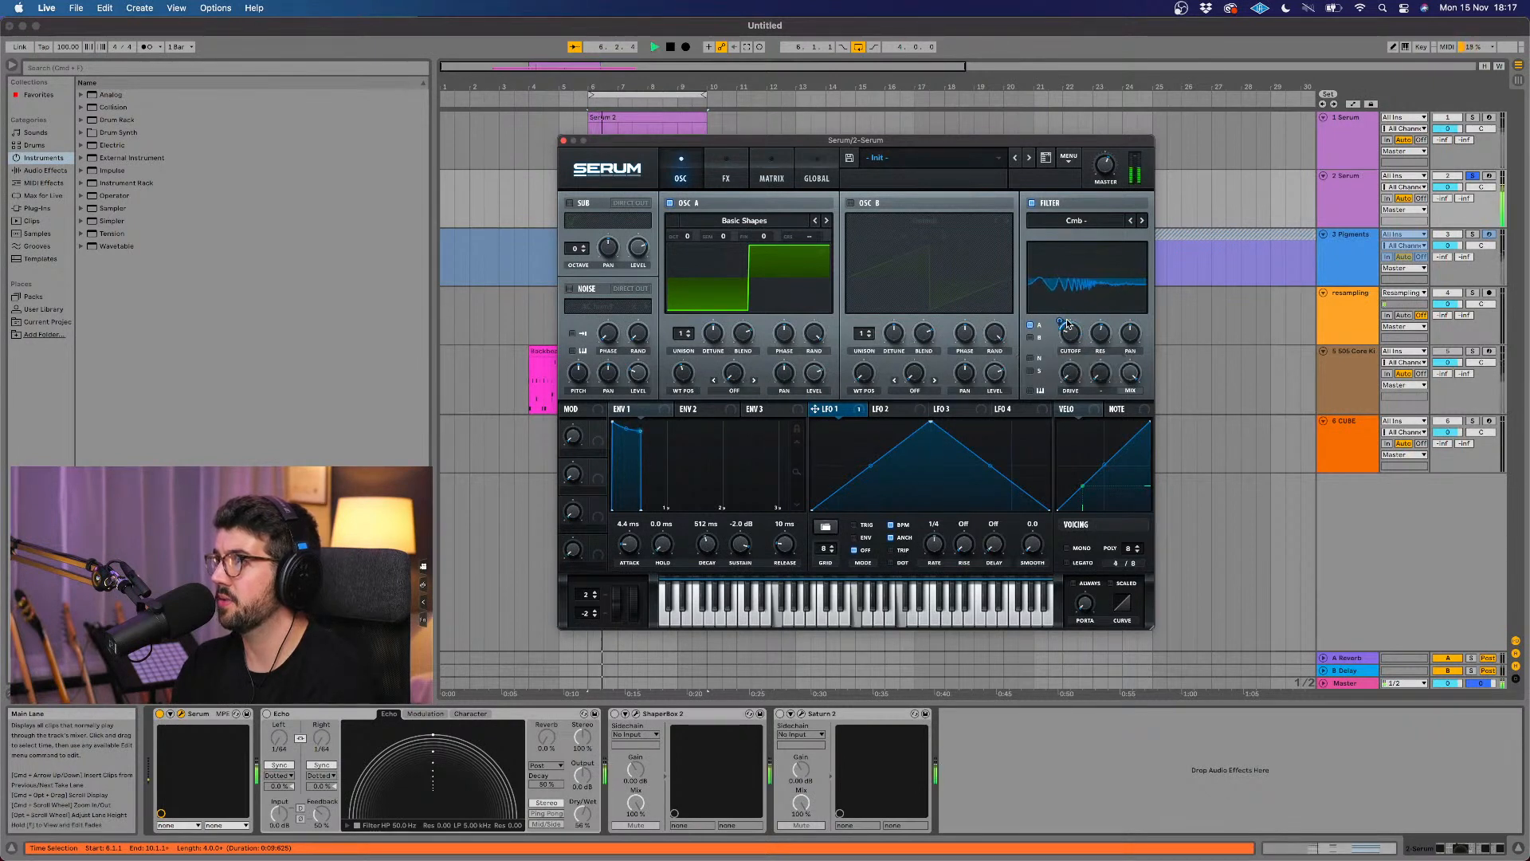
{"action": "key", "text": "space"}
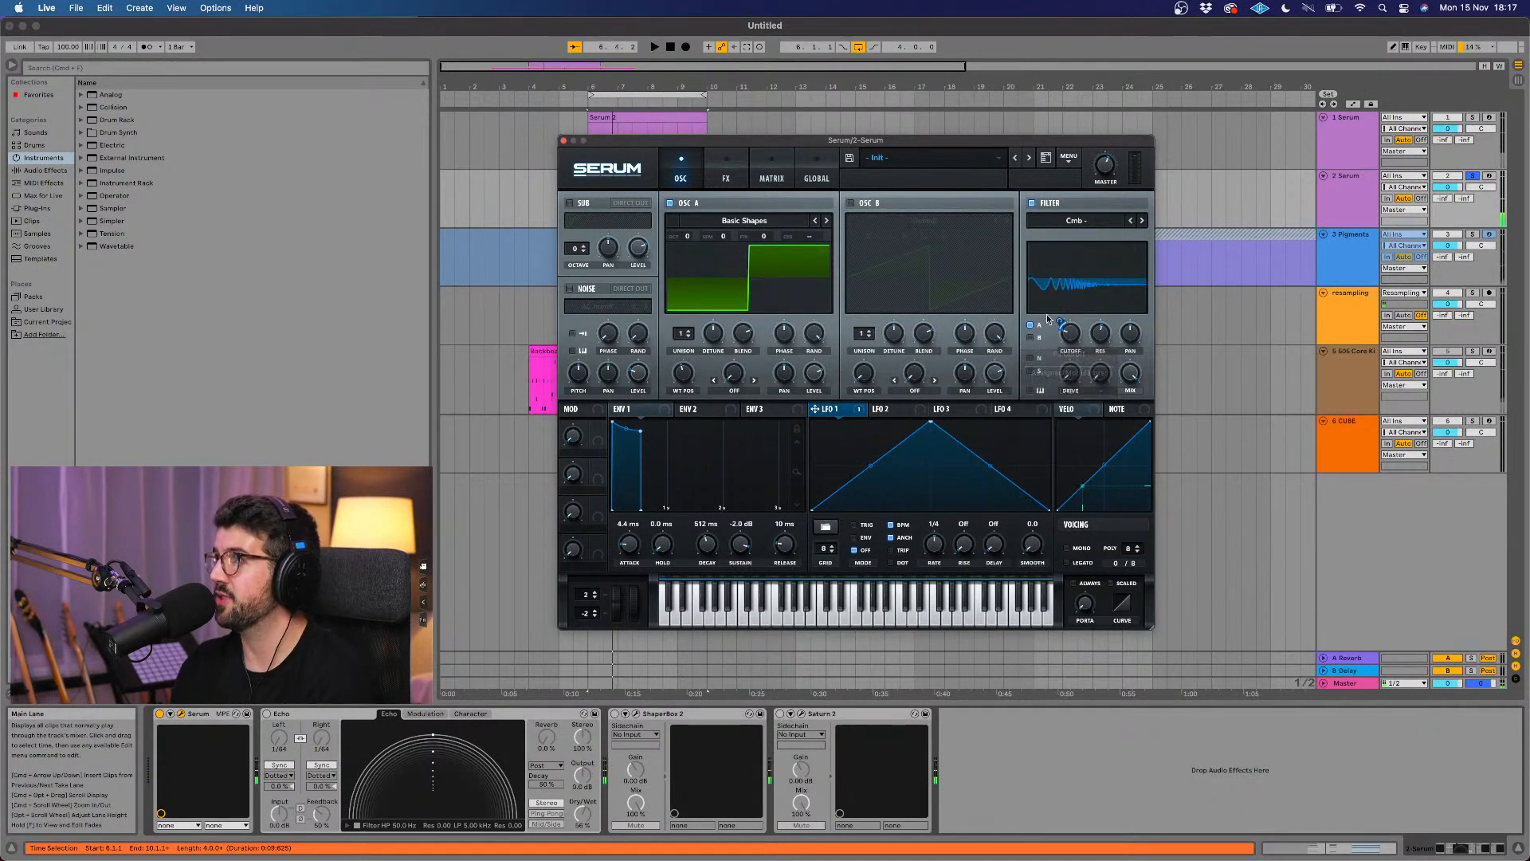
{"action": "left_click", "coordinate": [867, 415]}
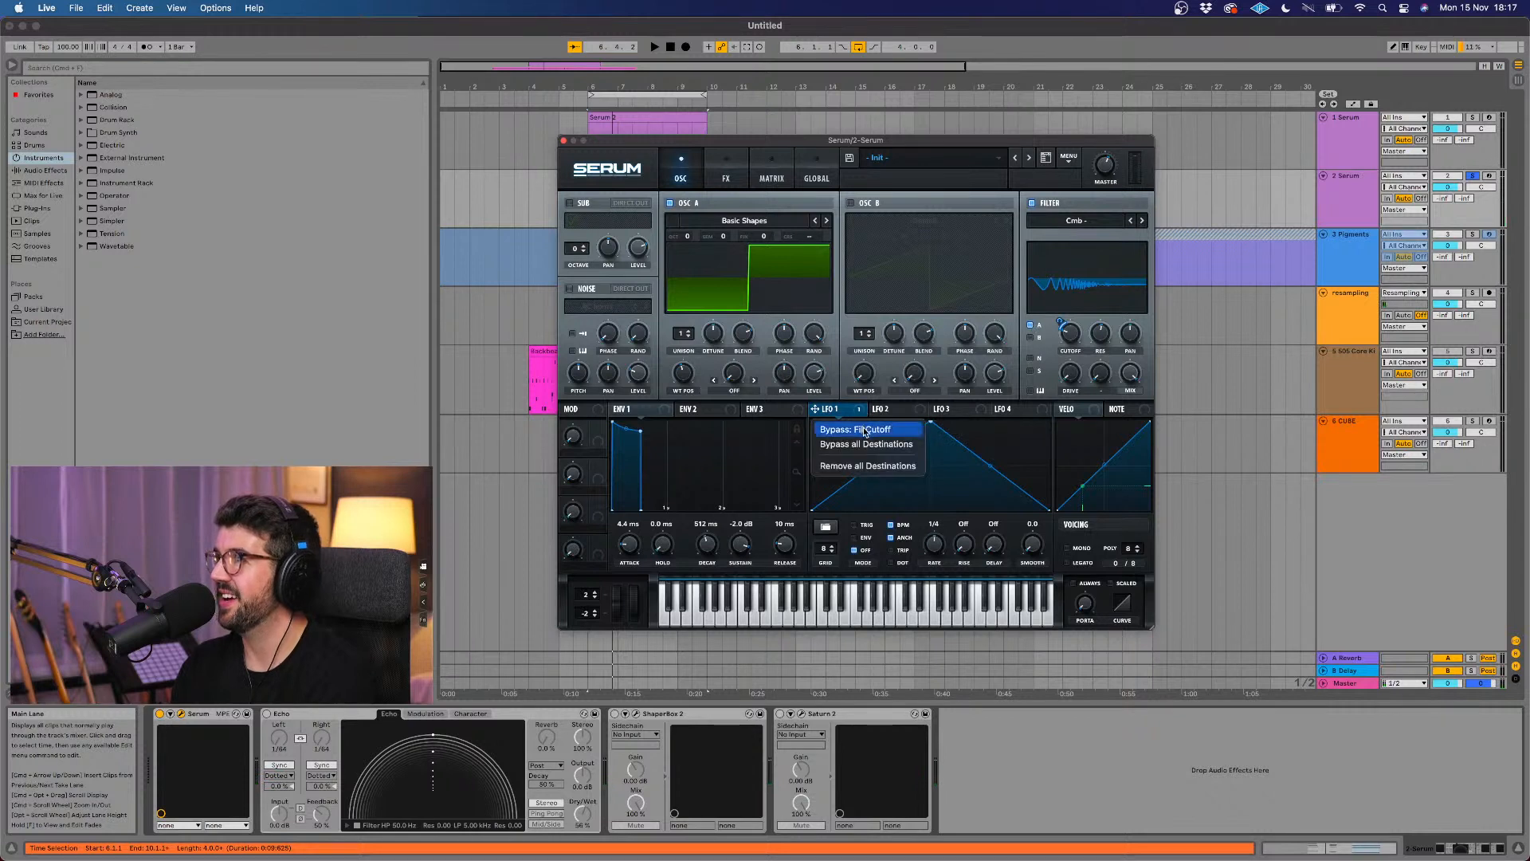
{"action": "left_click", "coordinate": [849, 464]}
Step: Shape Envelope 1 into a pluck with 0.0 ms attack, 622 ms decay, about -66.4 dB sustain and 0.0 ms release
{"action": "key", "text": "space"}
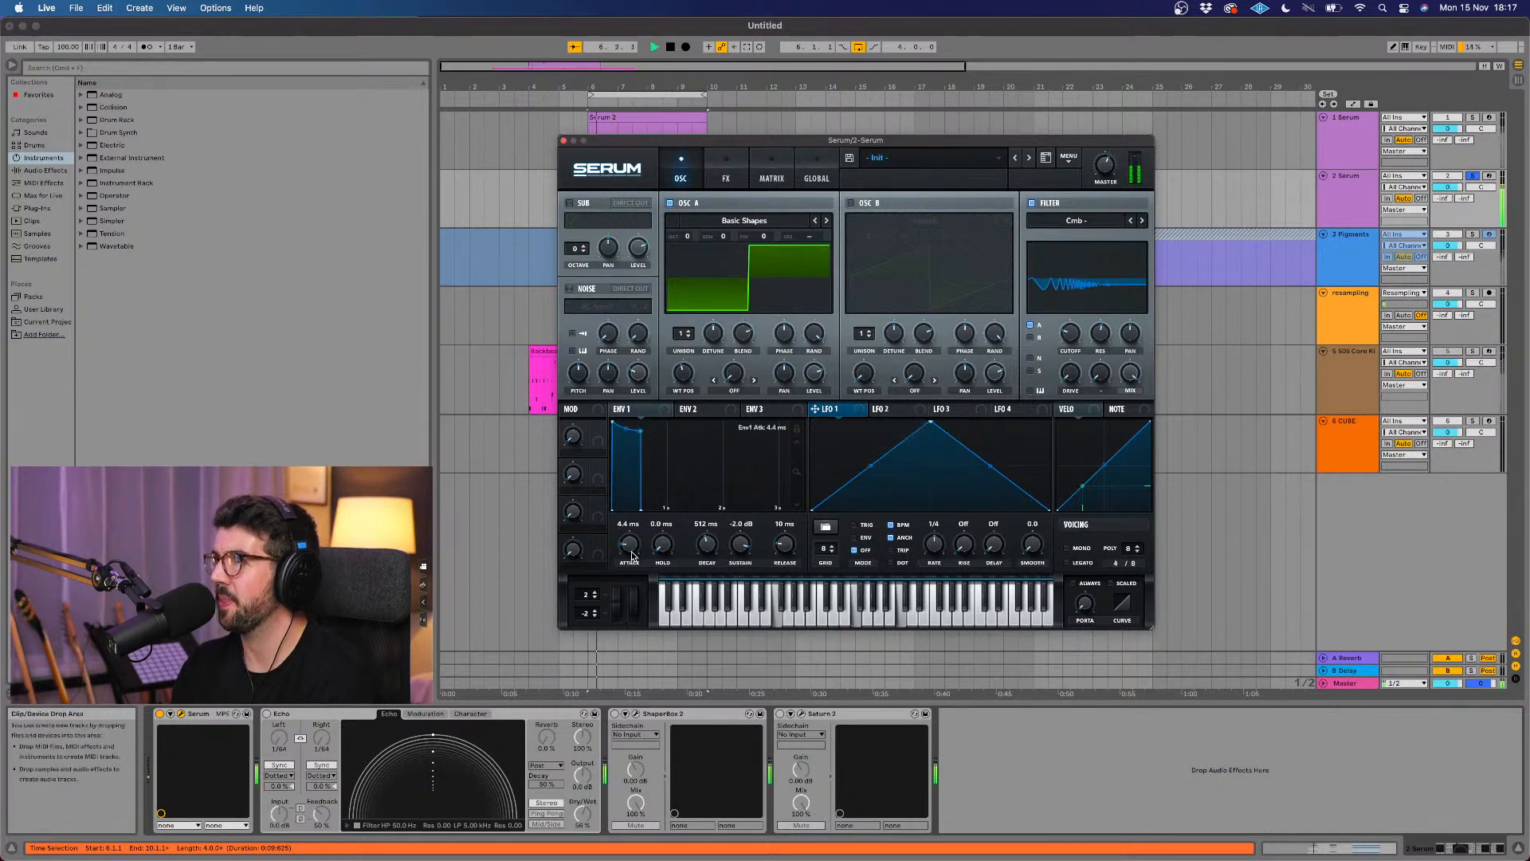
{"action": "mouse_move", "coordinate": [714, 555]}
{"action": "left_mouse_down"}
{"action": "mouse_move", "coordinate": [706, 567]}
{"action": "mouse_move", "coordinate": [708, 539]}
{"action": "left_mouse_up"}
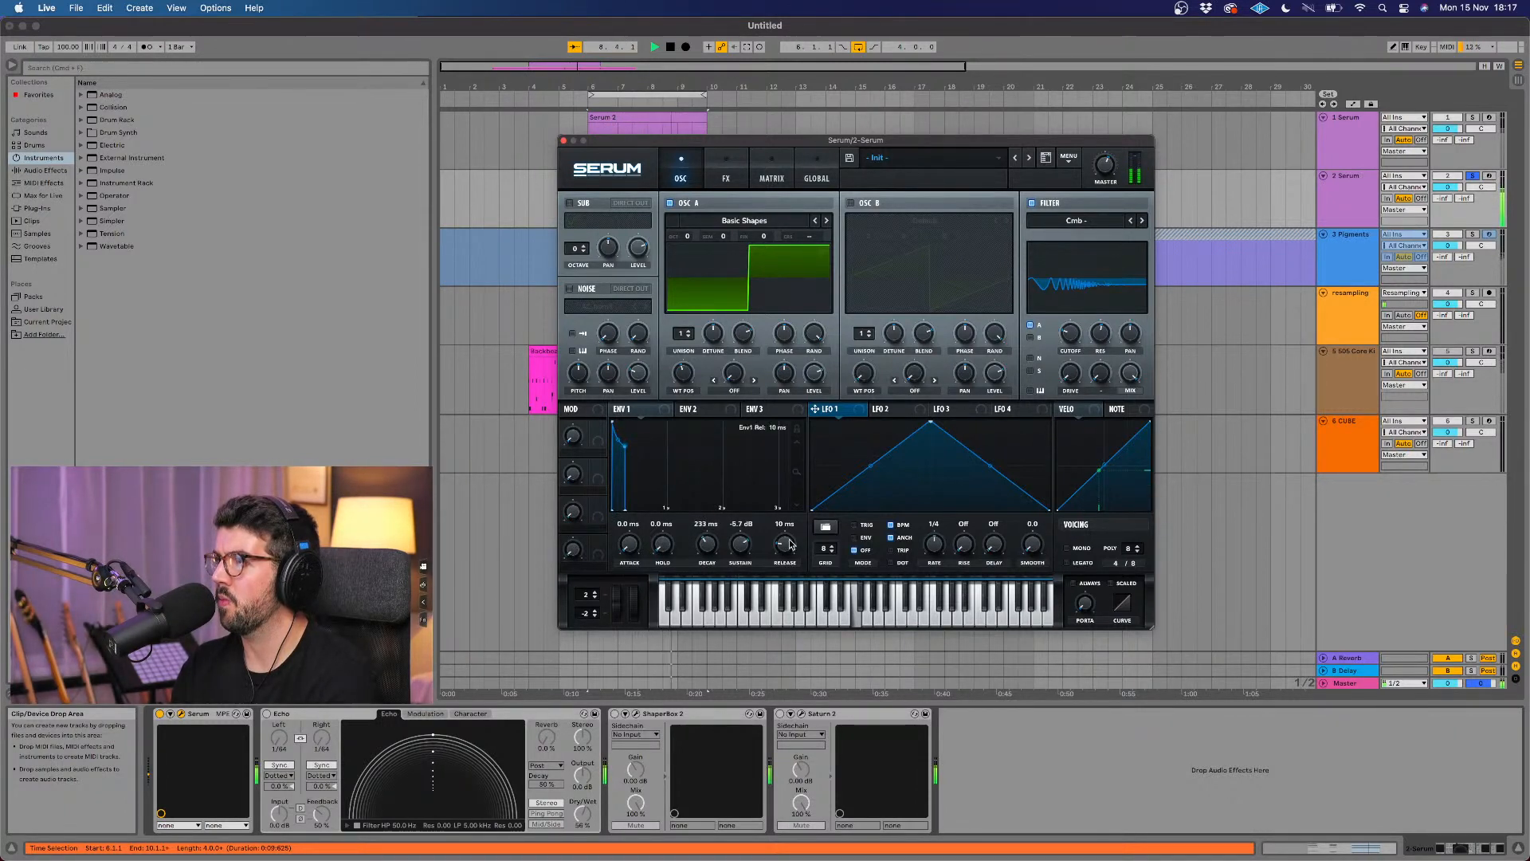
{"action": "left_click_drag", "start_coordinate": [739, 546], "coordinate": [704, 530]}
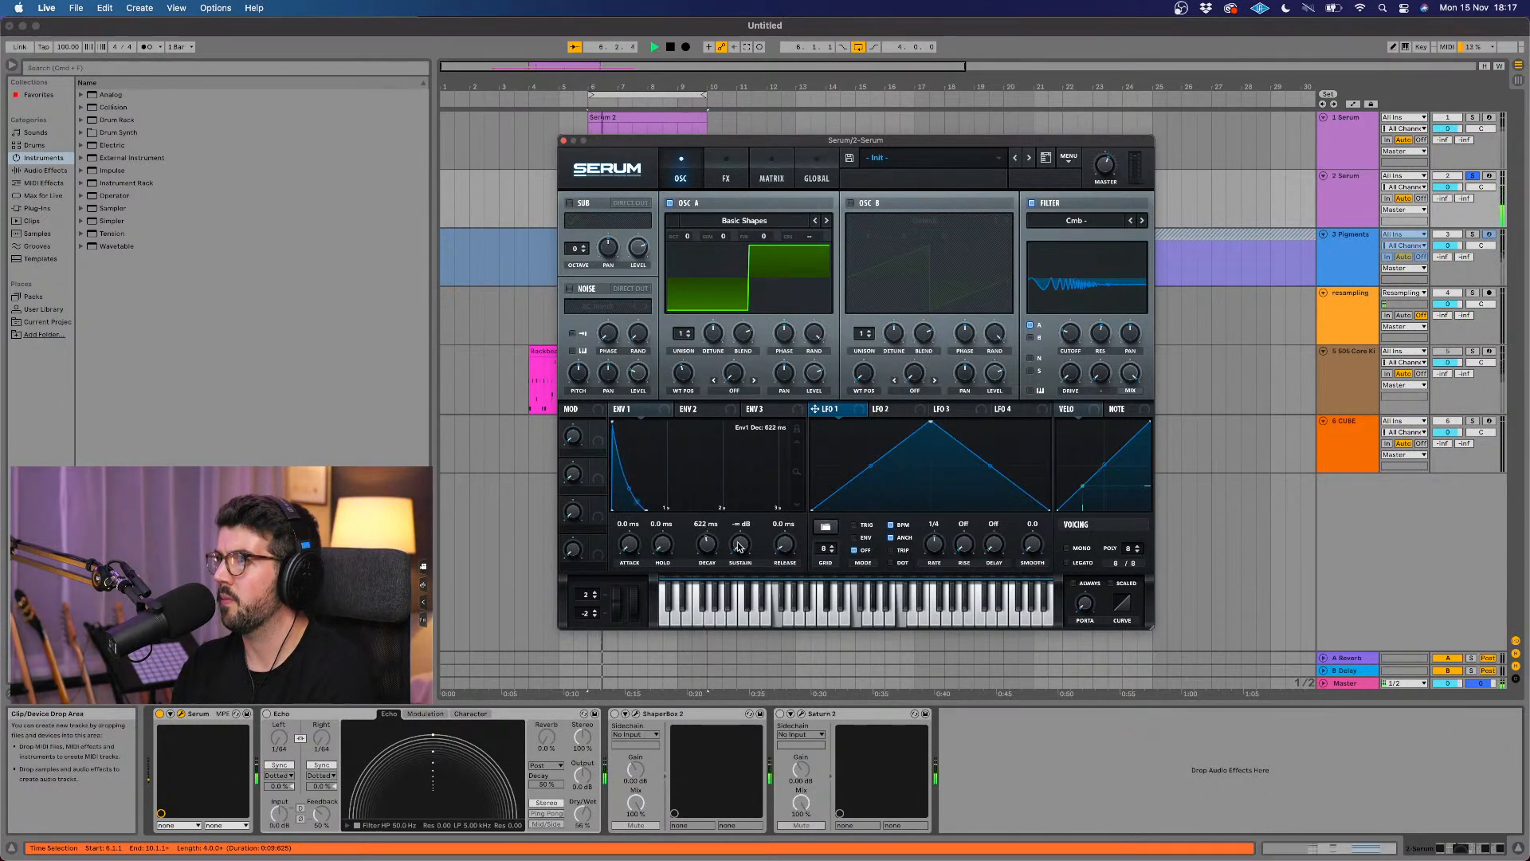
{"action": "key", "text": "space"}
Step: Enable the noise oscillator with one-shot playback and key tracking while the chords play
{"action": "left_click", "coordinate": [570, 289]}
{"action": "key", "text": "space"}
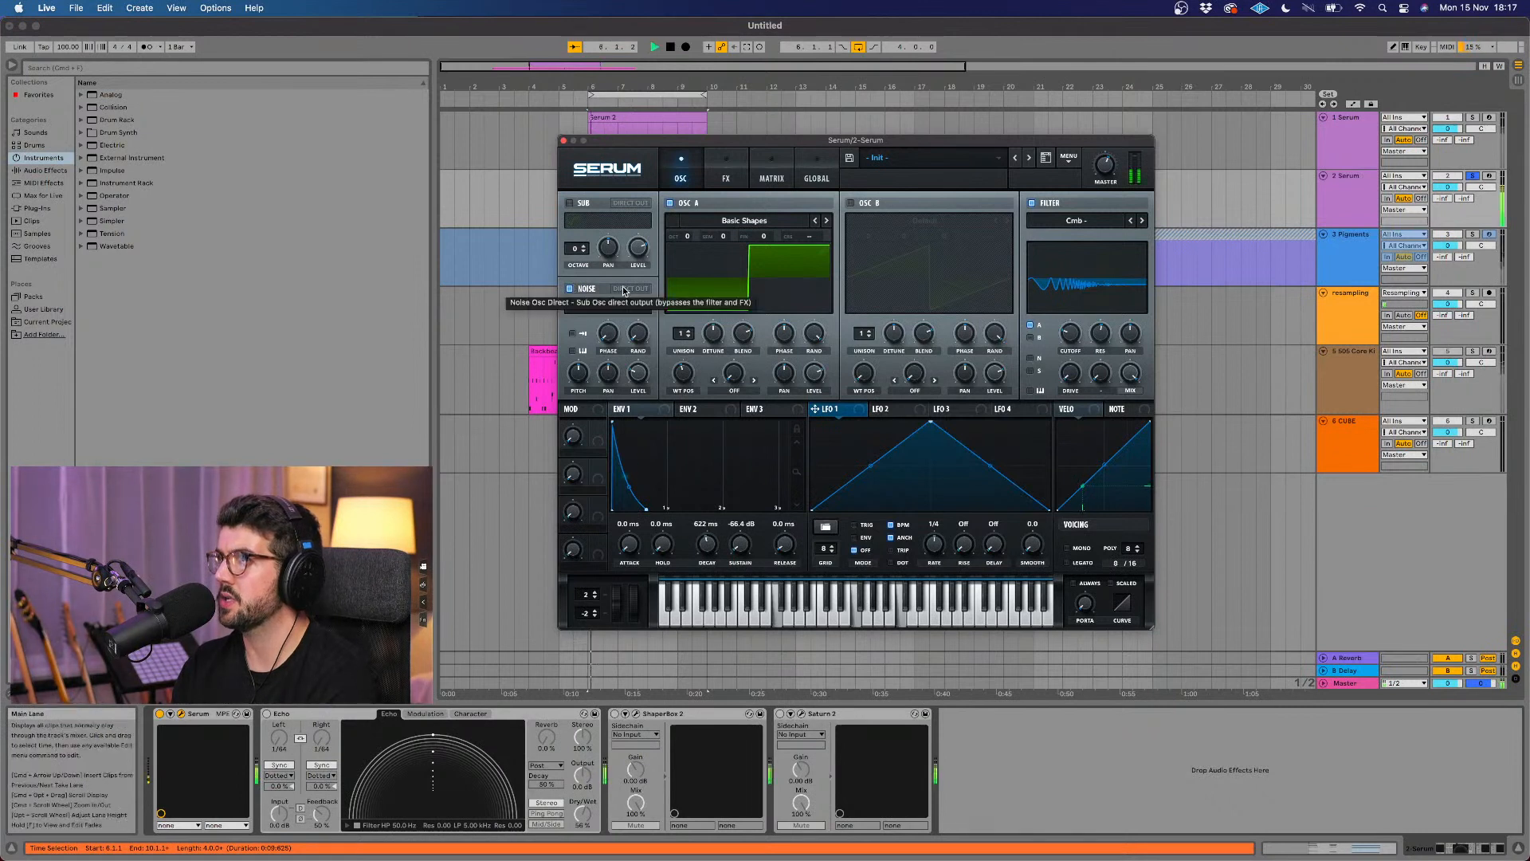
{"action": "mouse_move", "coordinate": [639, 382]}
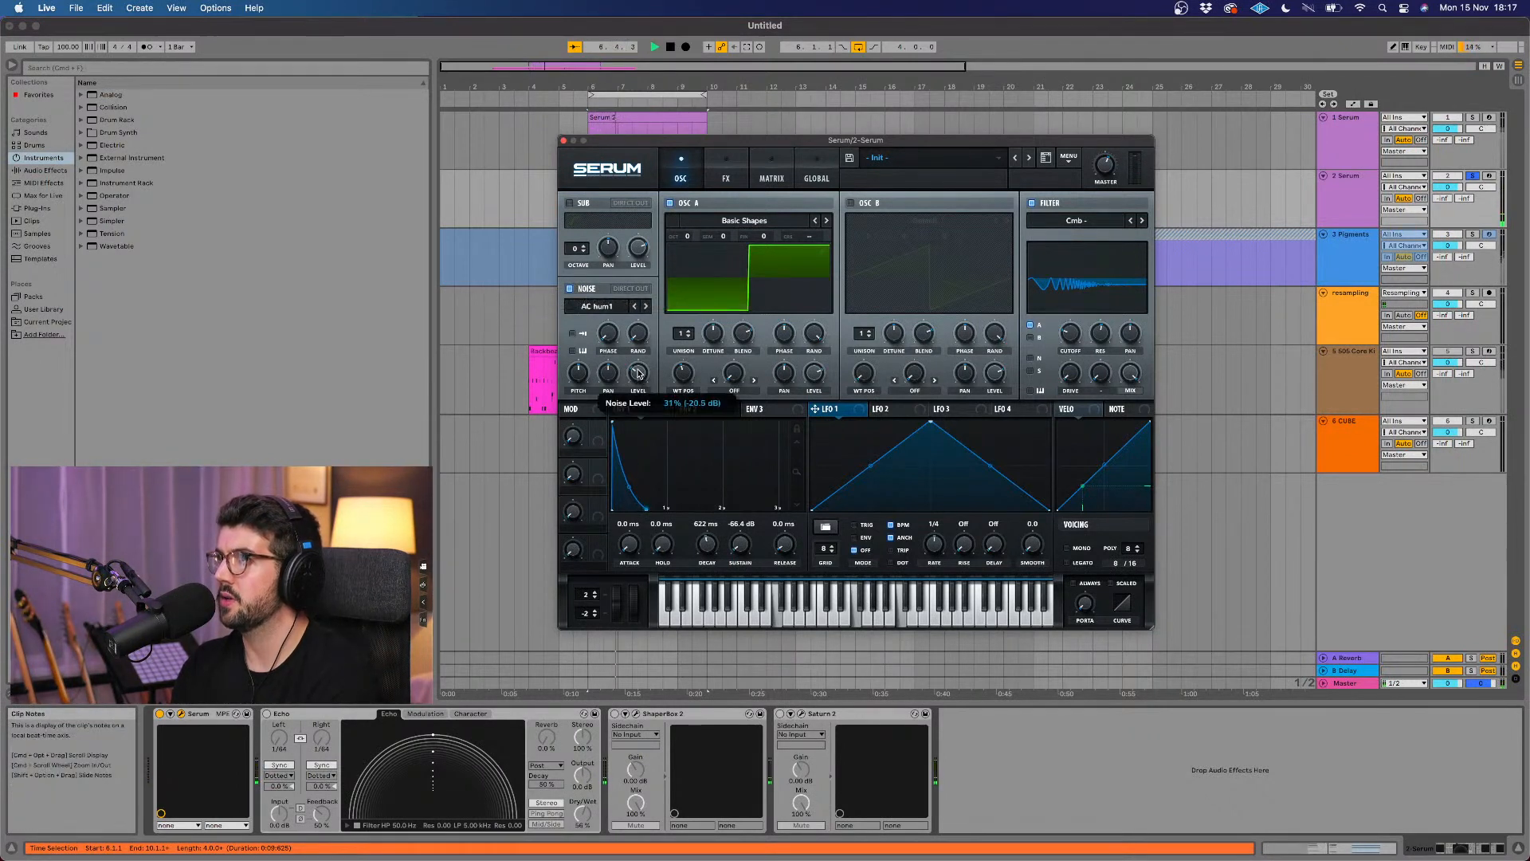
{"action": "left_click", "coordinate": [572, 334]}
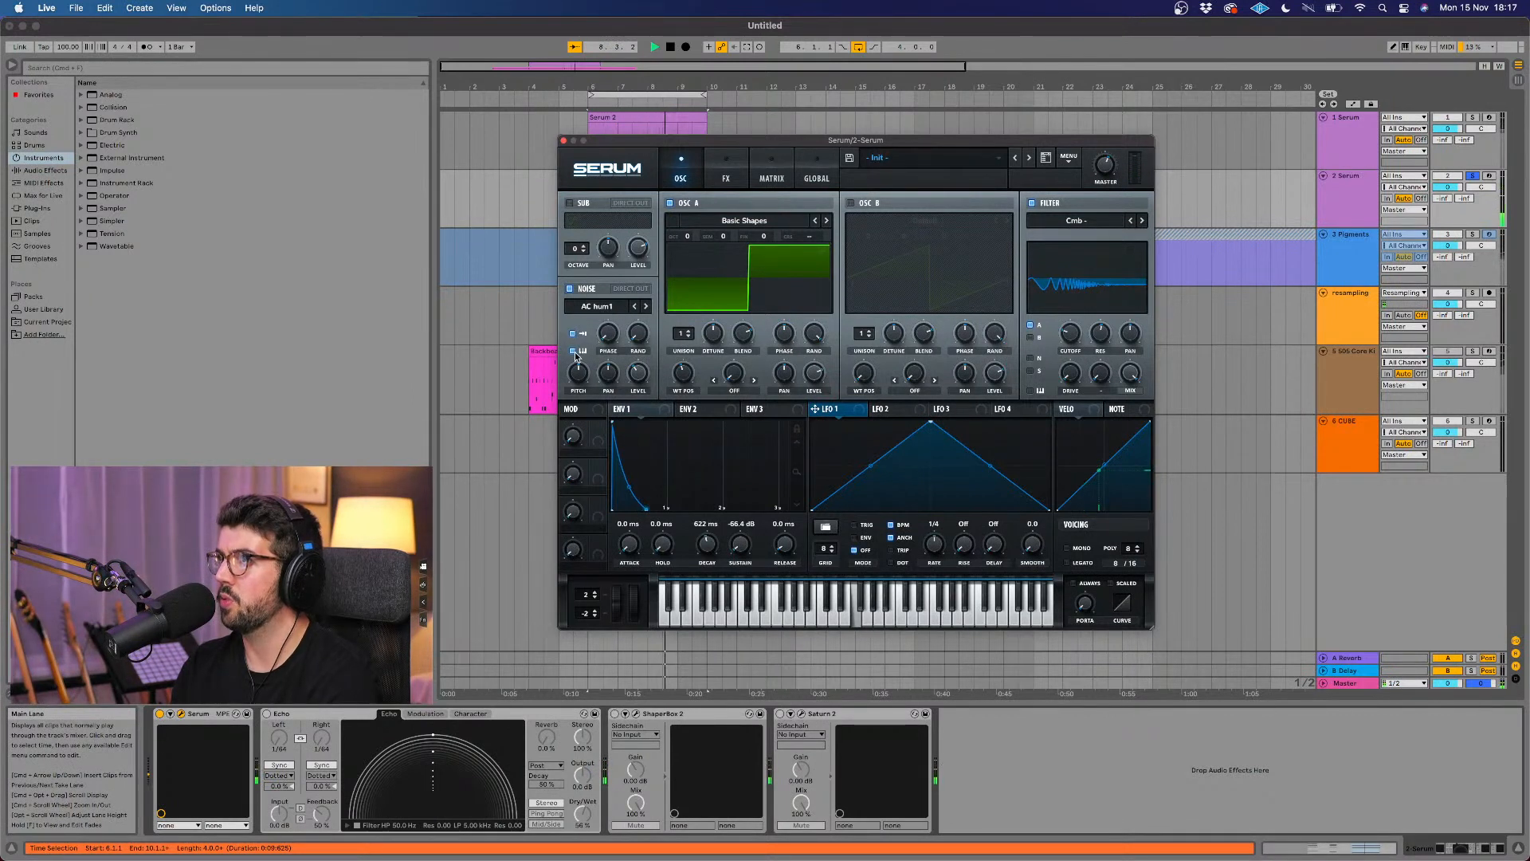
Step: Load the Analog noise sample J106 Chorus and set the noise pitch to 12 semitones
{"action": "left_click", "coordinate": [614, 309]}
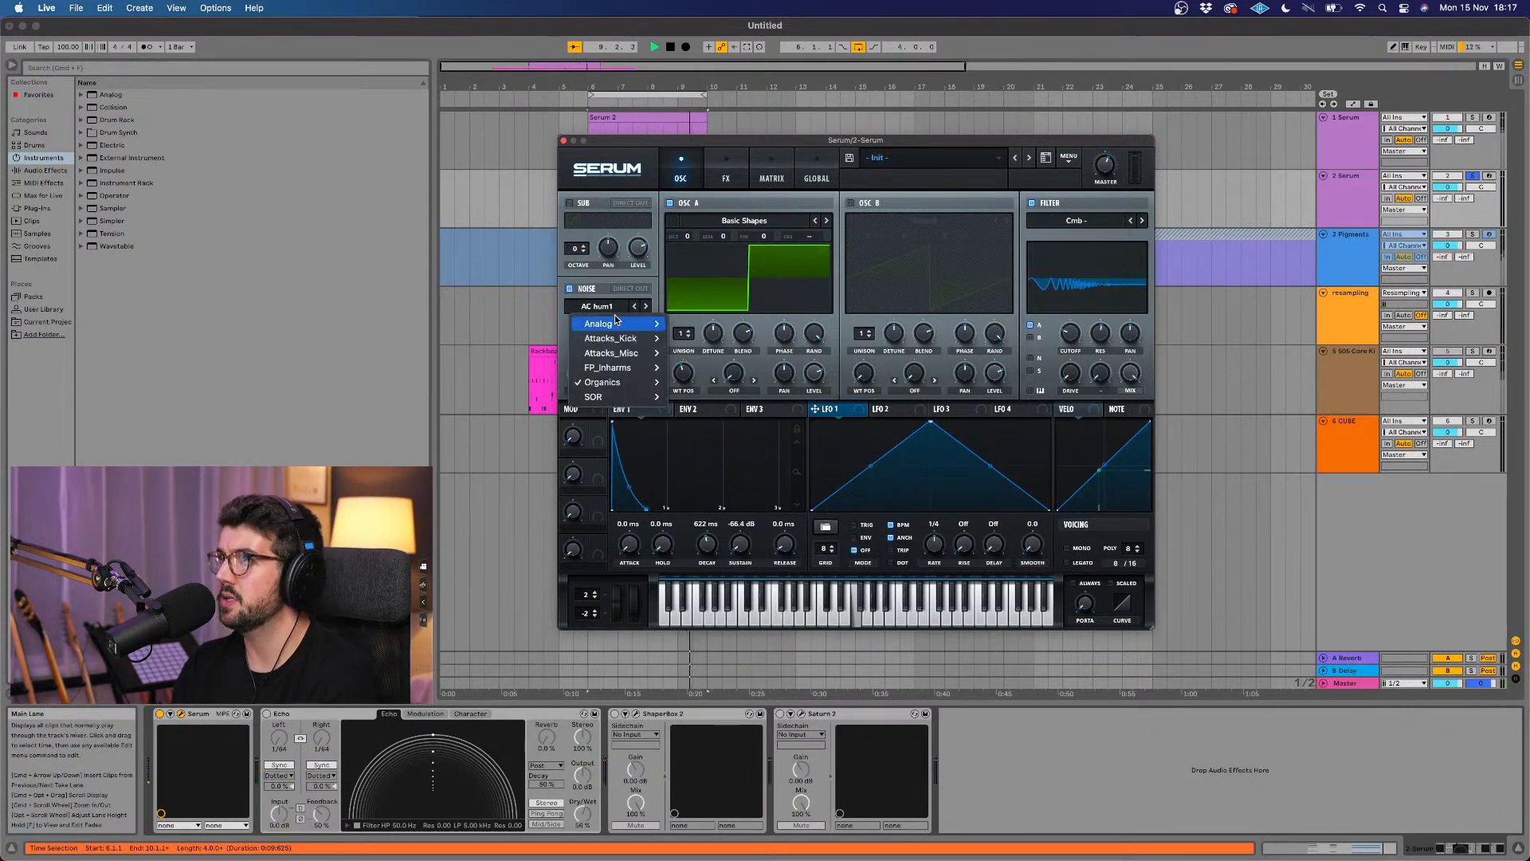
{"action": "mouse_move", "coordinate": [618, 324]}
{"action": "left_click", "coordinate": [720, 412]}
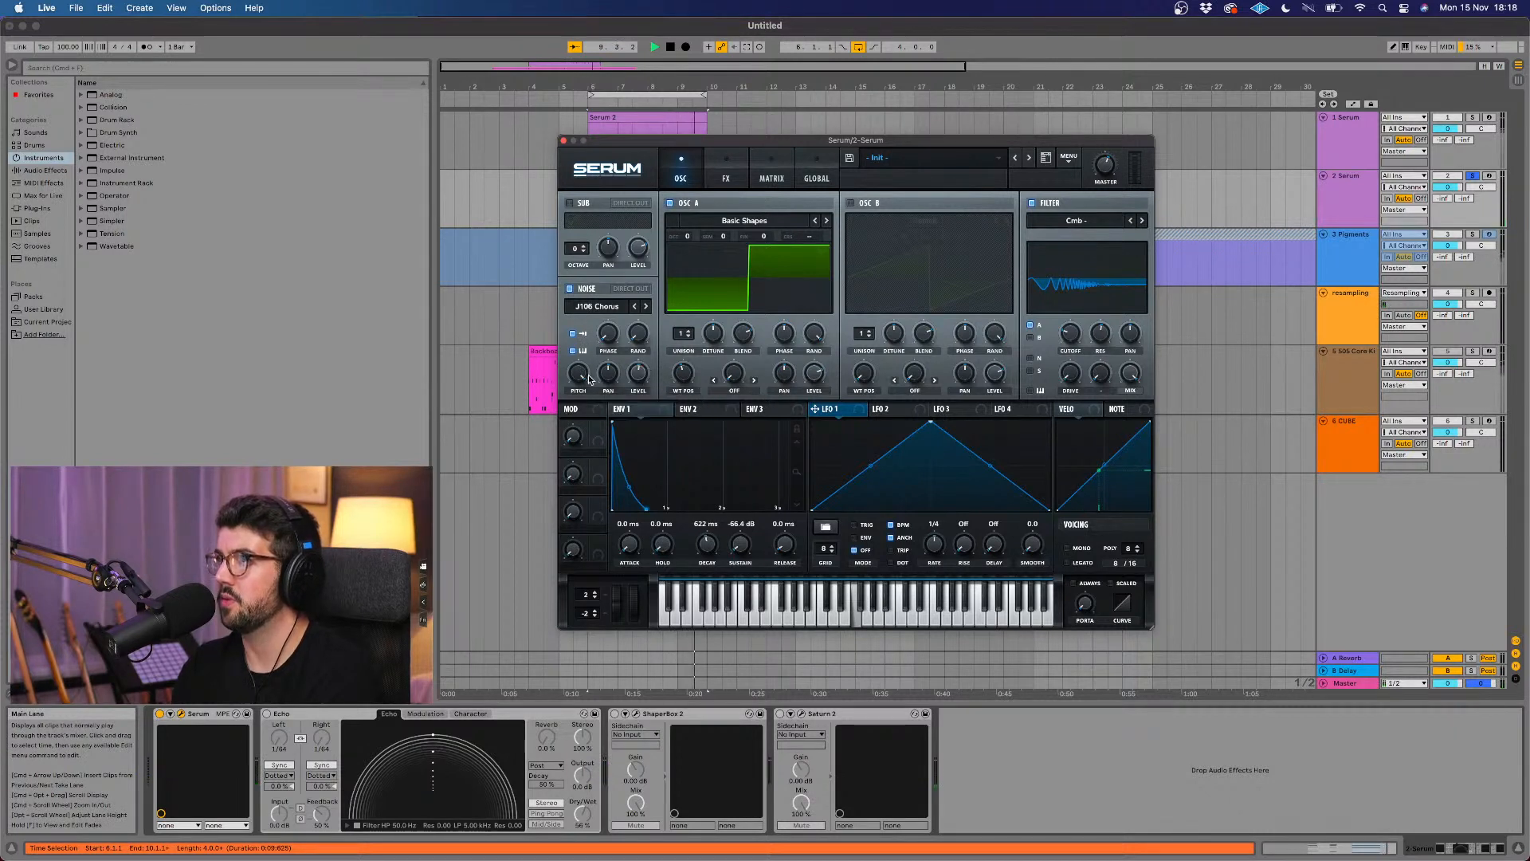
{"action": "left_click_drag", "start_coordinate": [579, 382], "coordinate": [565, 441]}
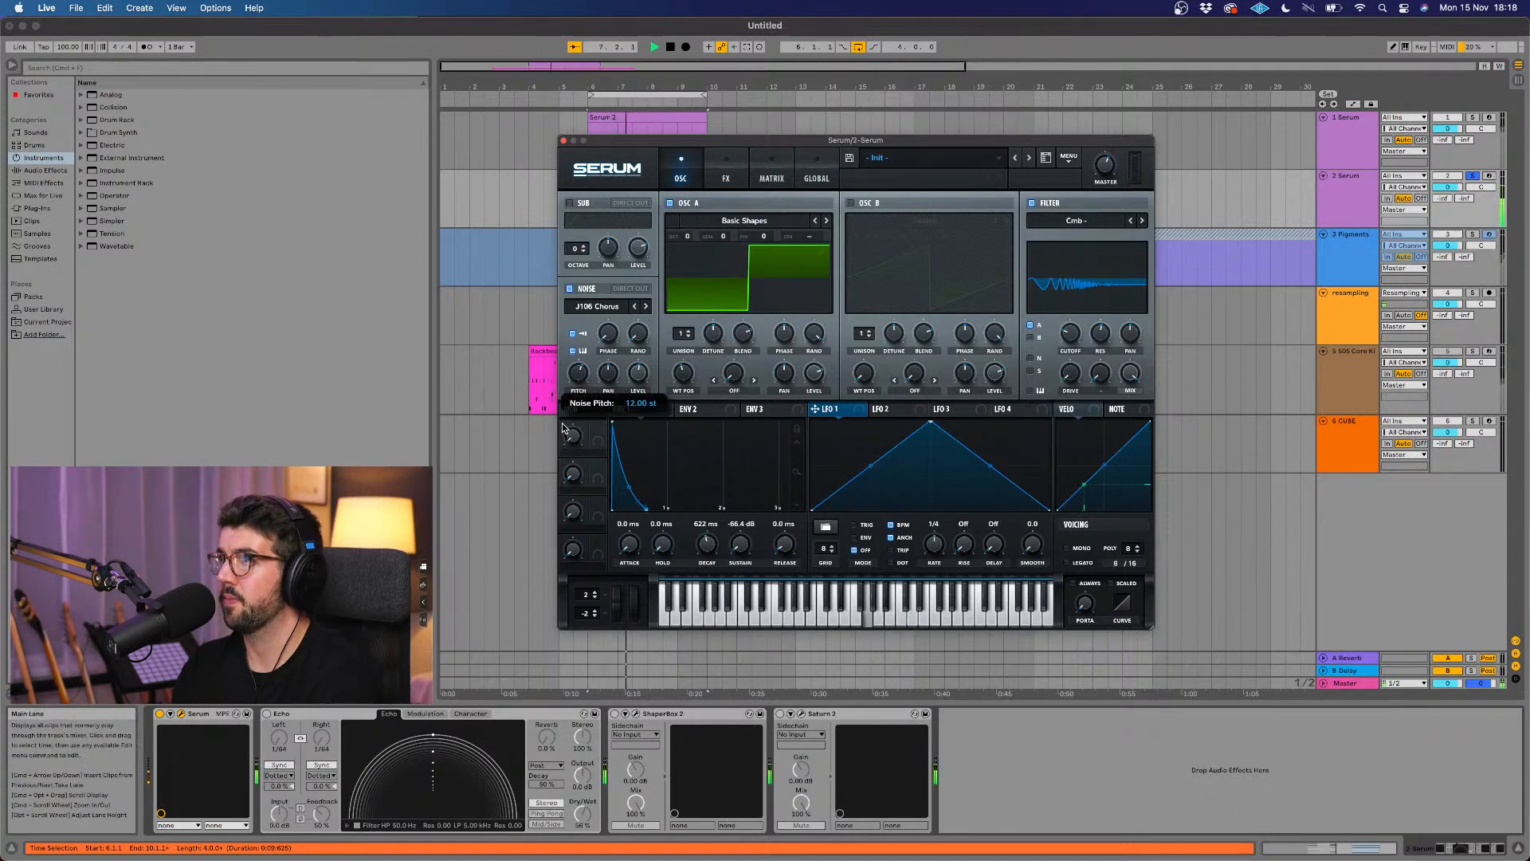
Step: Enable Serum's distortion effect, try the Diode 1 type with a lowered mix, and adjust the distortion filter while the chords play
{"action": "left_click", "coordinate": [726, 171]}
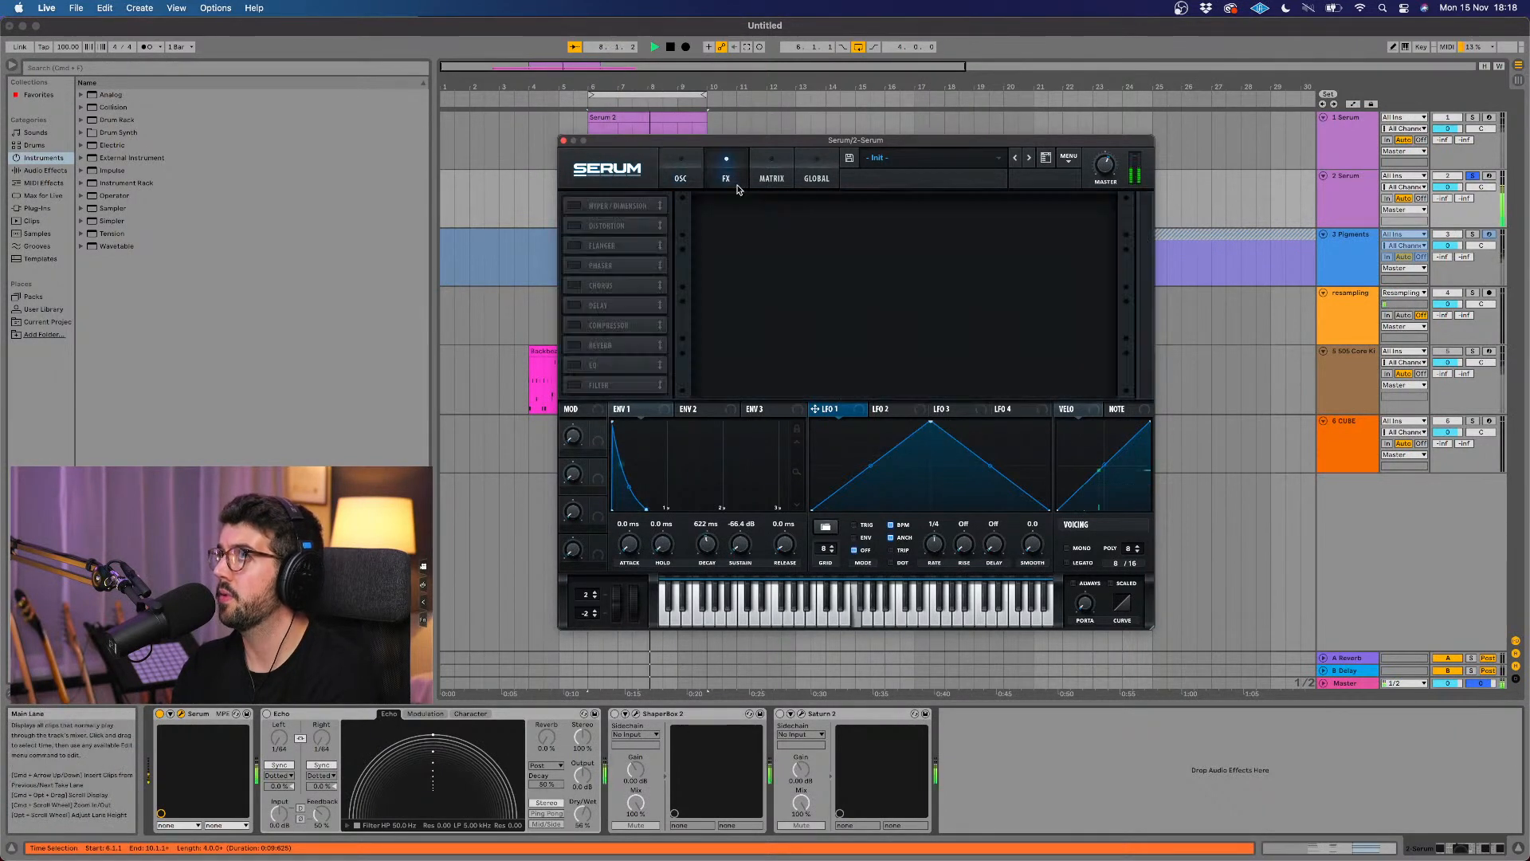
{"action": "left_click", "coordinate": [573, 226]}
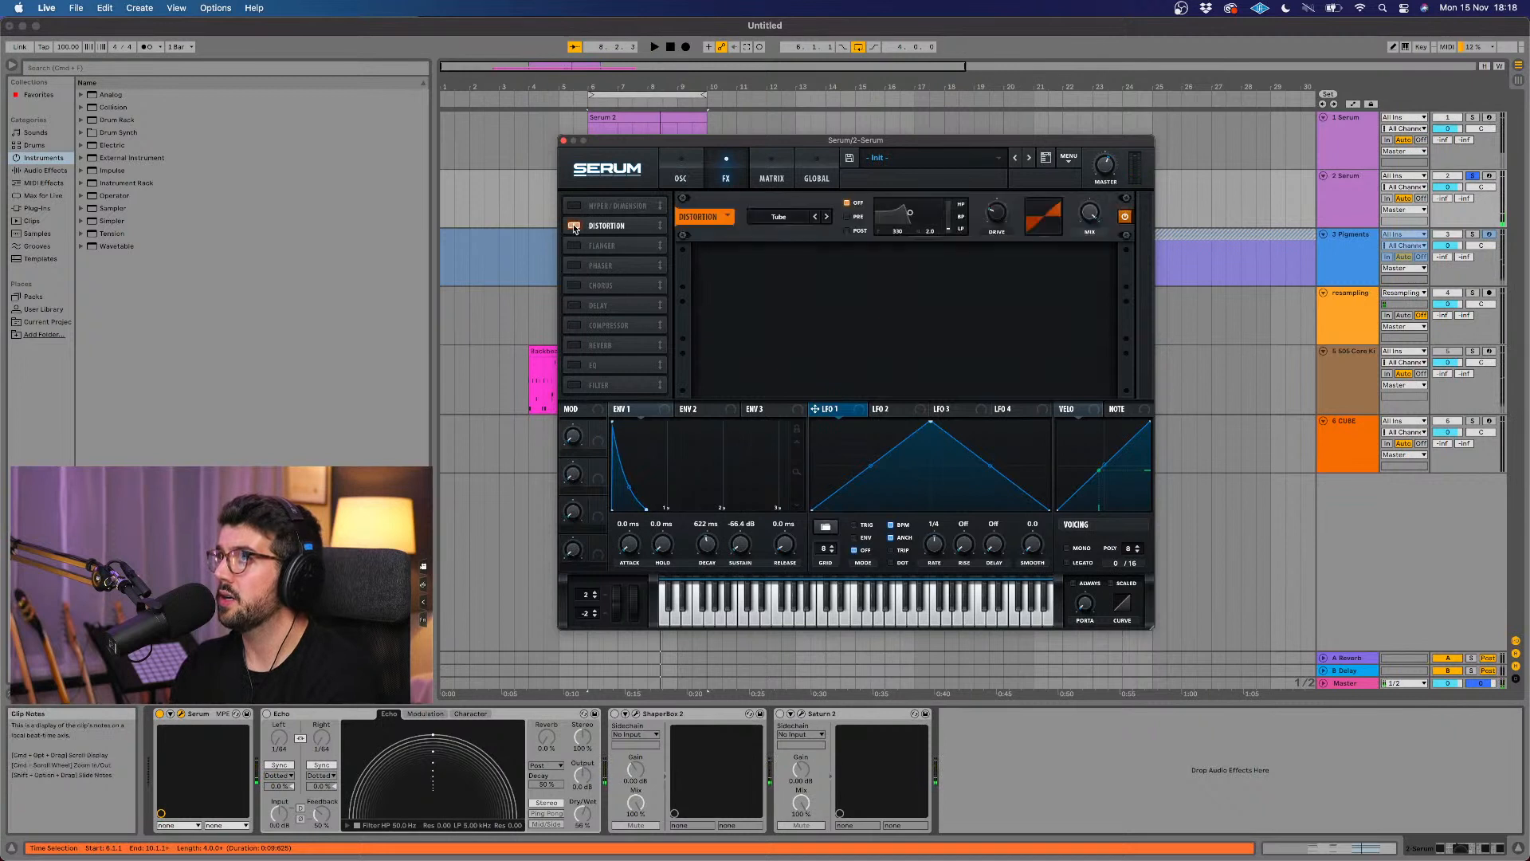
{"action": "key", "text": "space"}
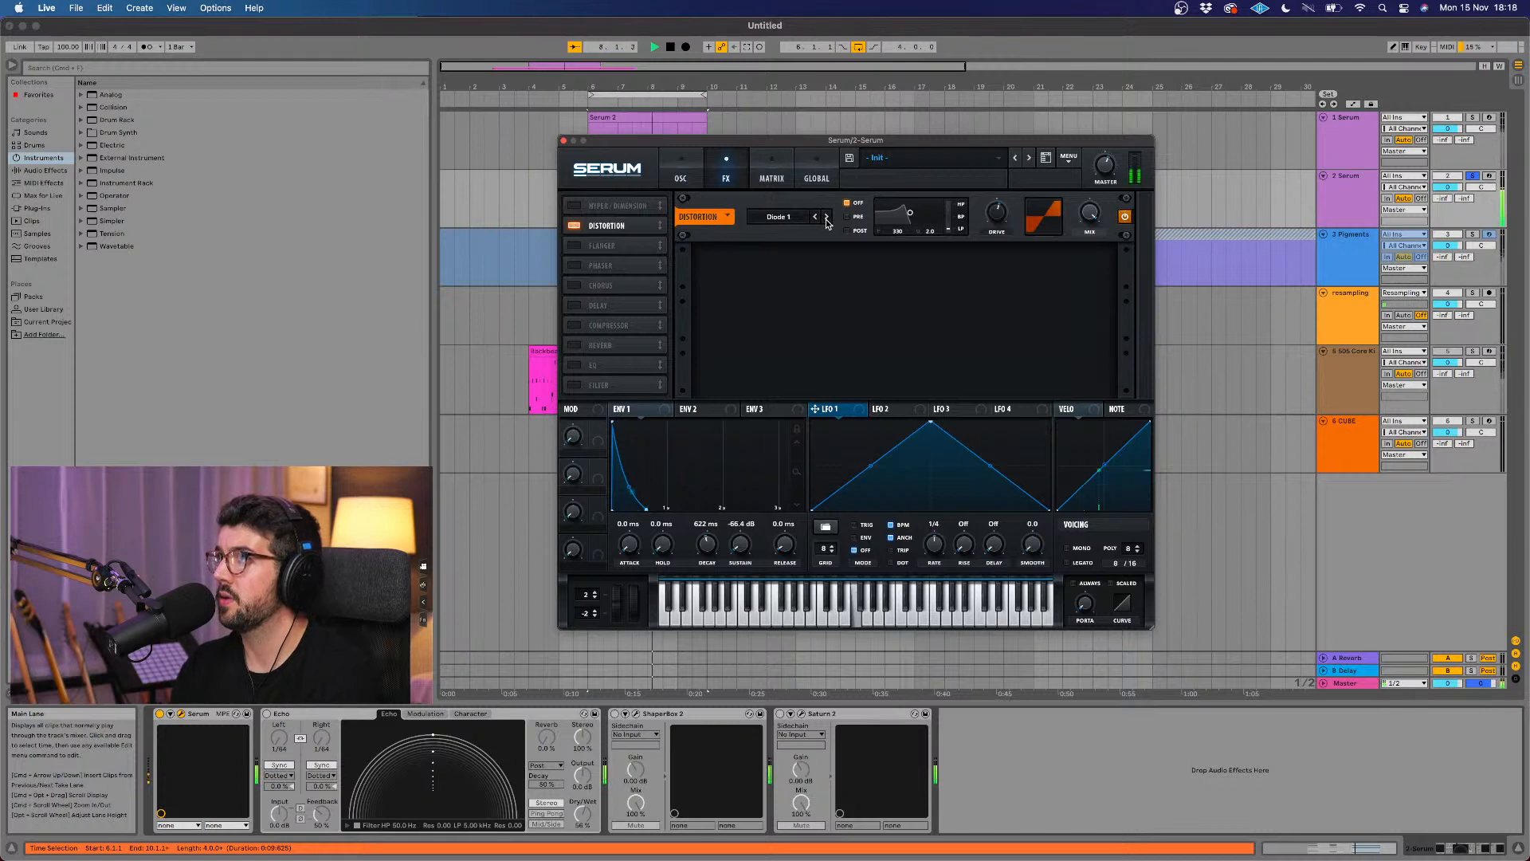
{"action": "left_click_drag", "start_coordinate": [1088, 217], "coordinate": [1086, 236]}
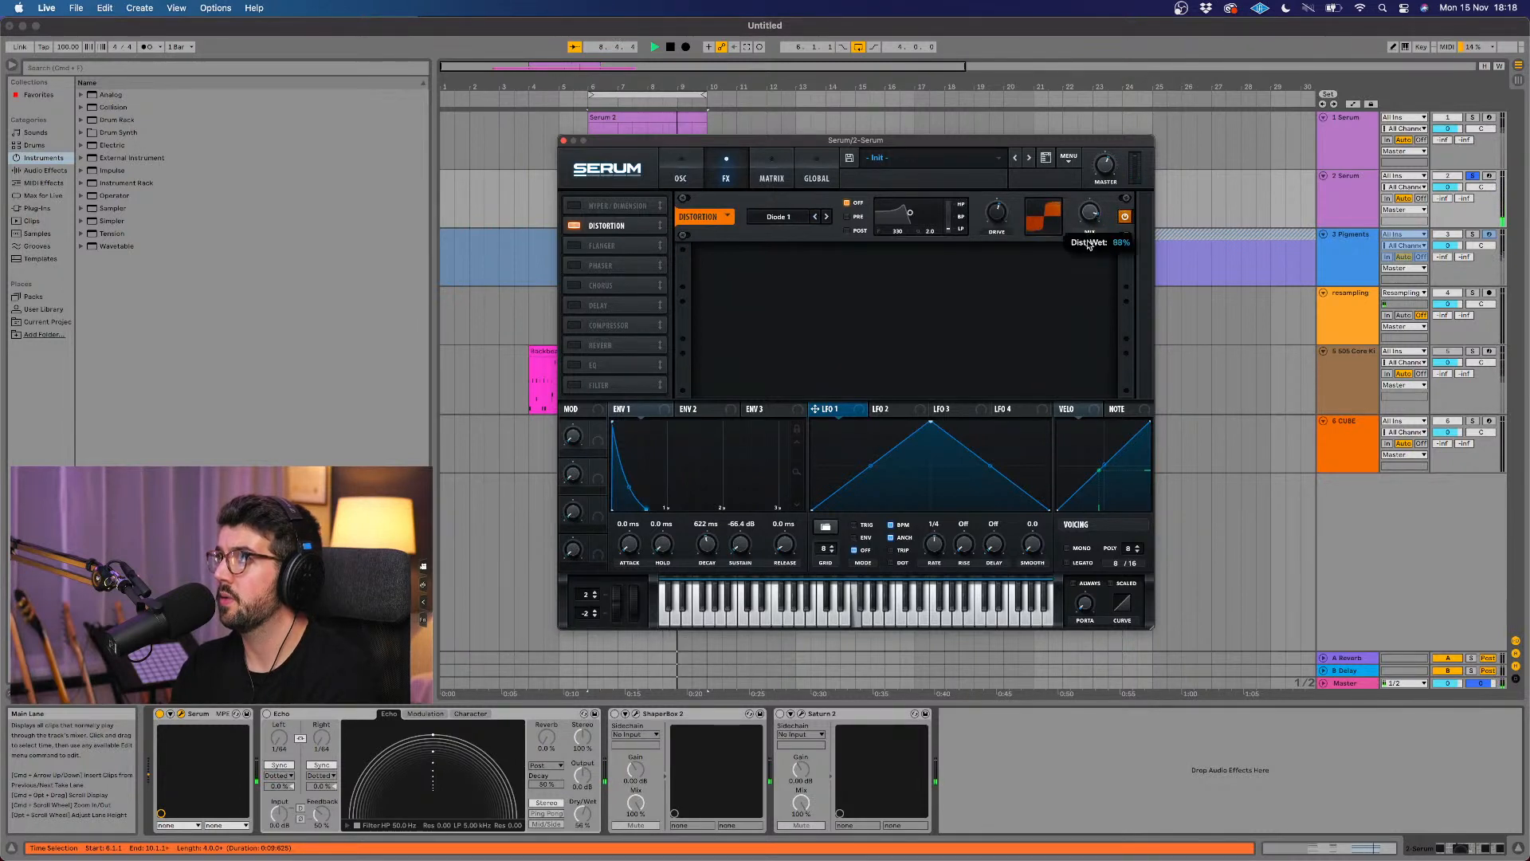
{"action": "left_click_drag", "start_coordinate": [917, 224], "coordinate": [929, 226]}
Step: Change the distortion type to Tape Sat., set its filter to pre, and lower the wet mix to about 32%
{"action": "left_click", "coordinate": [816, 217]}
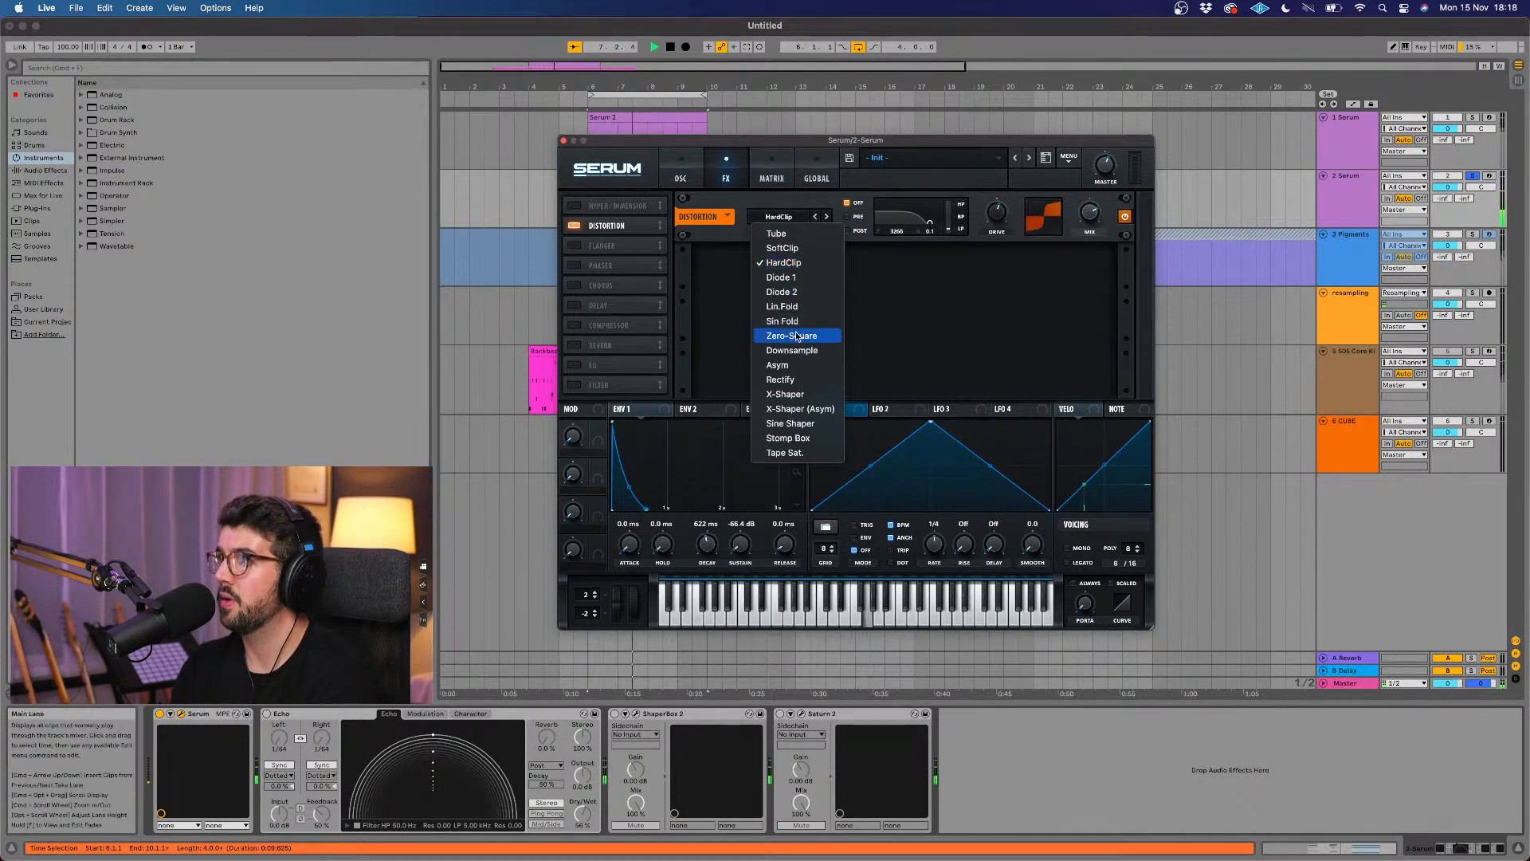
{"action": "left_click", "coordinate": [784, 452]}
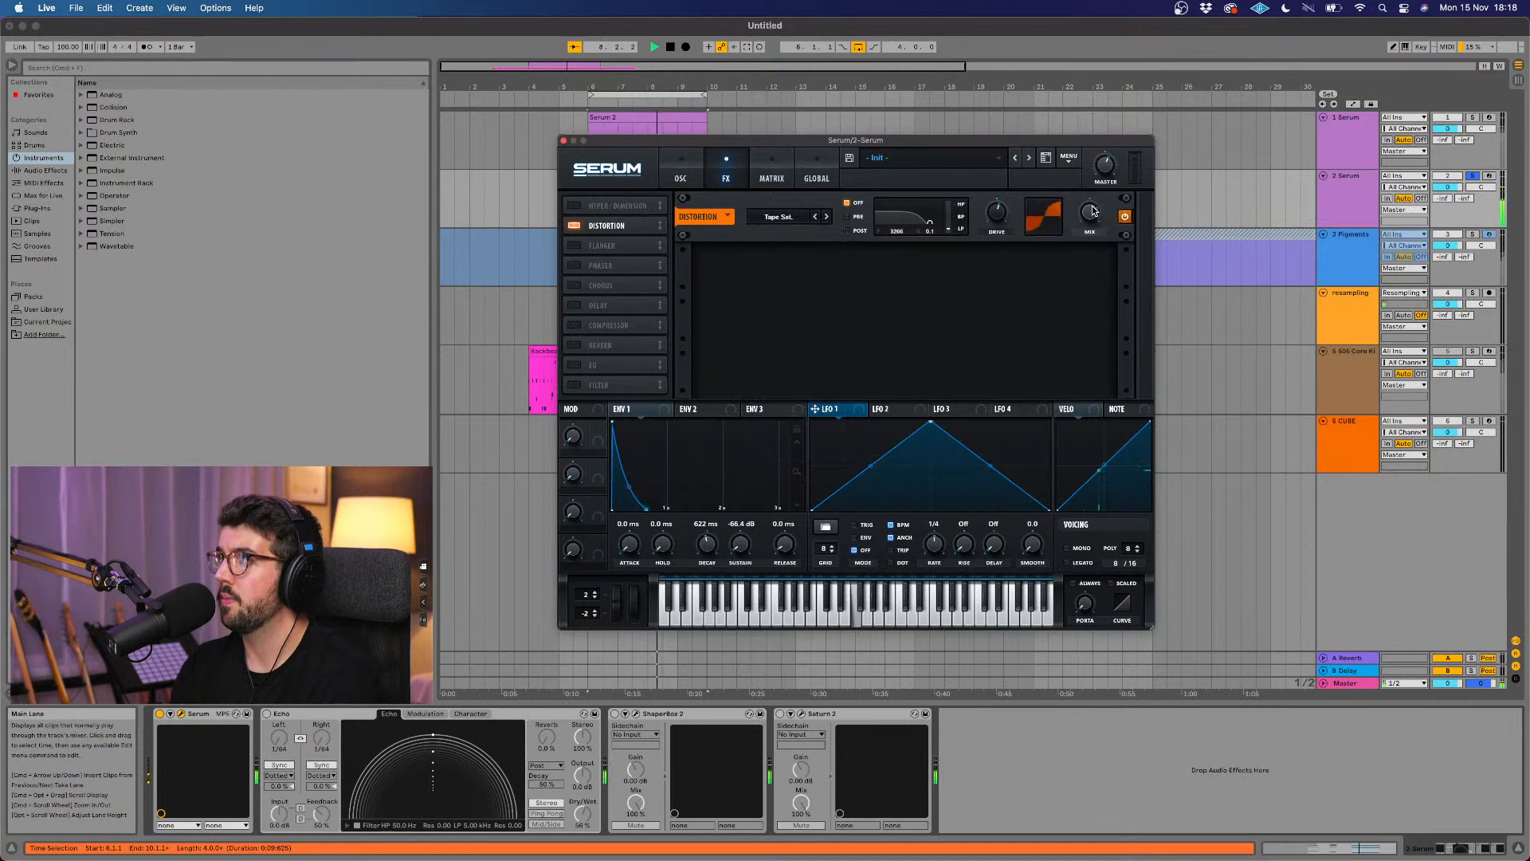
{"action": "left_click_drag", "start_coordinate": [1091, 205], "coordinate": [1085, 235]}
{"action": "left_click", "coordinate": [854, 217]}
{"action": "mouse_move", "coordinate": [1091, 225]}
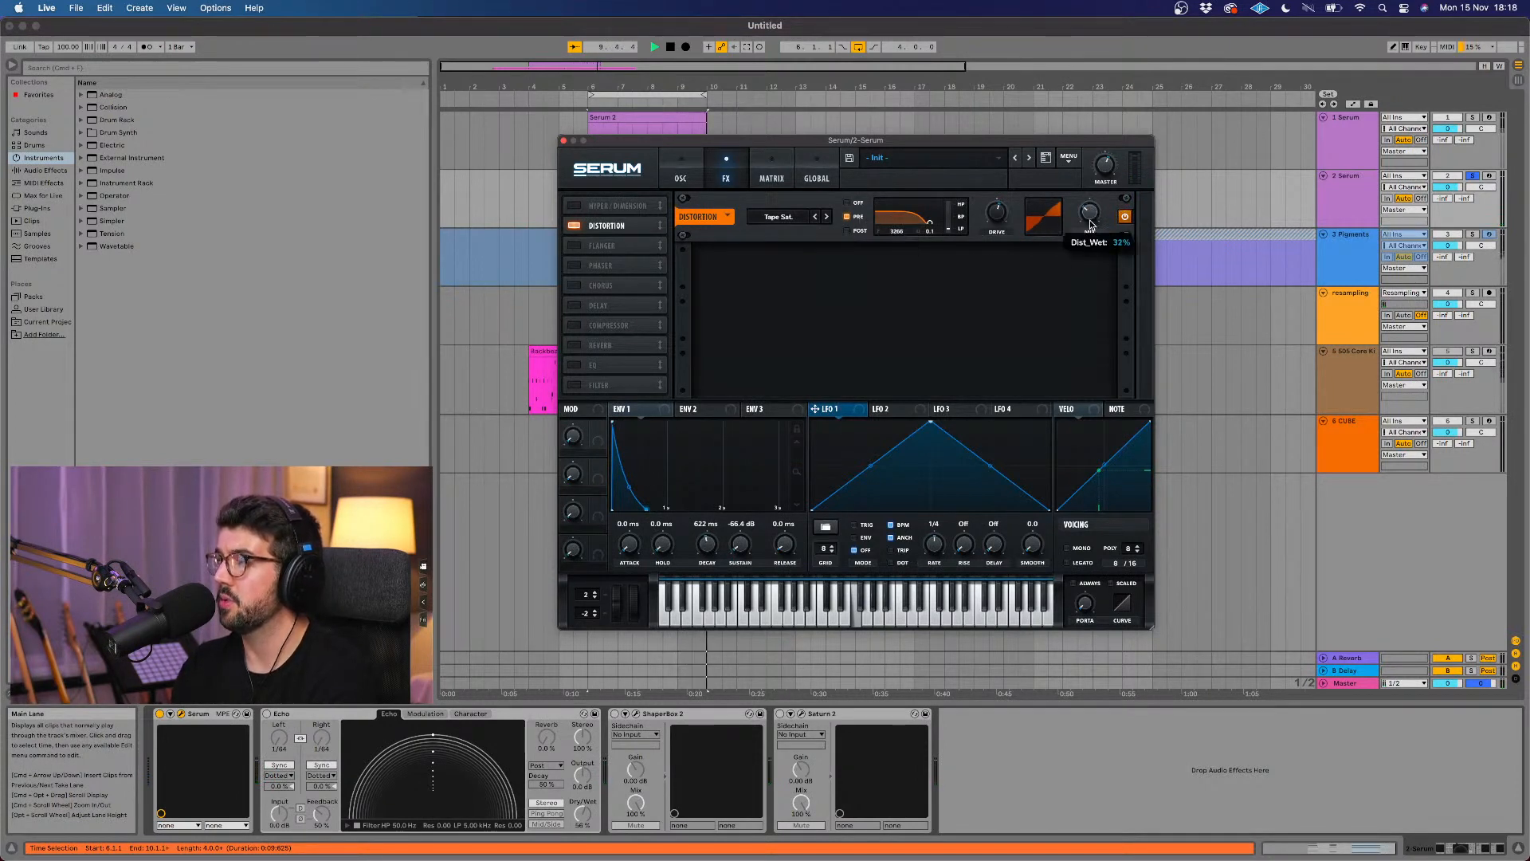
Step: Enable the chorus effect, lower its wet mix, and close the Serum window
{"action": "left_click", "coordinate": [572, 287]}
{"action": "mouse_move", "coordinate": [1093, 257]}
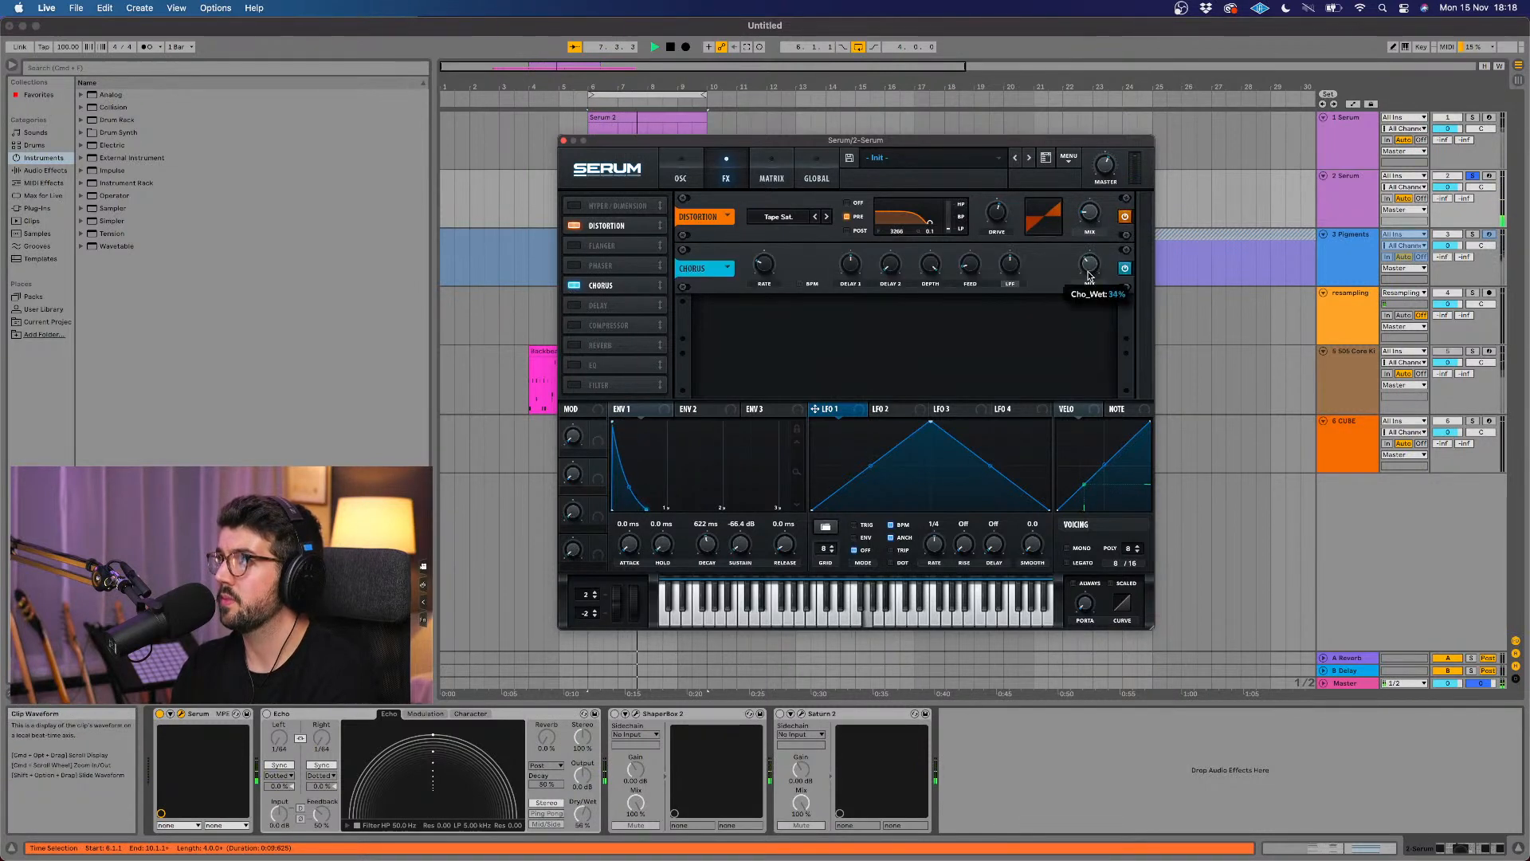
{"action": "left_click", "coordinate": [563, 140]}
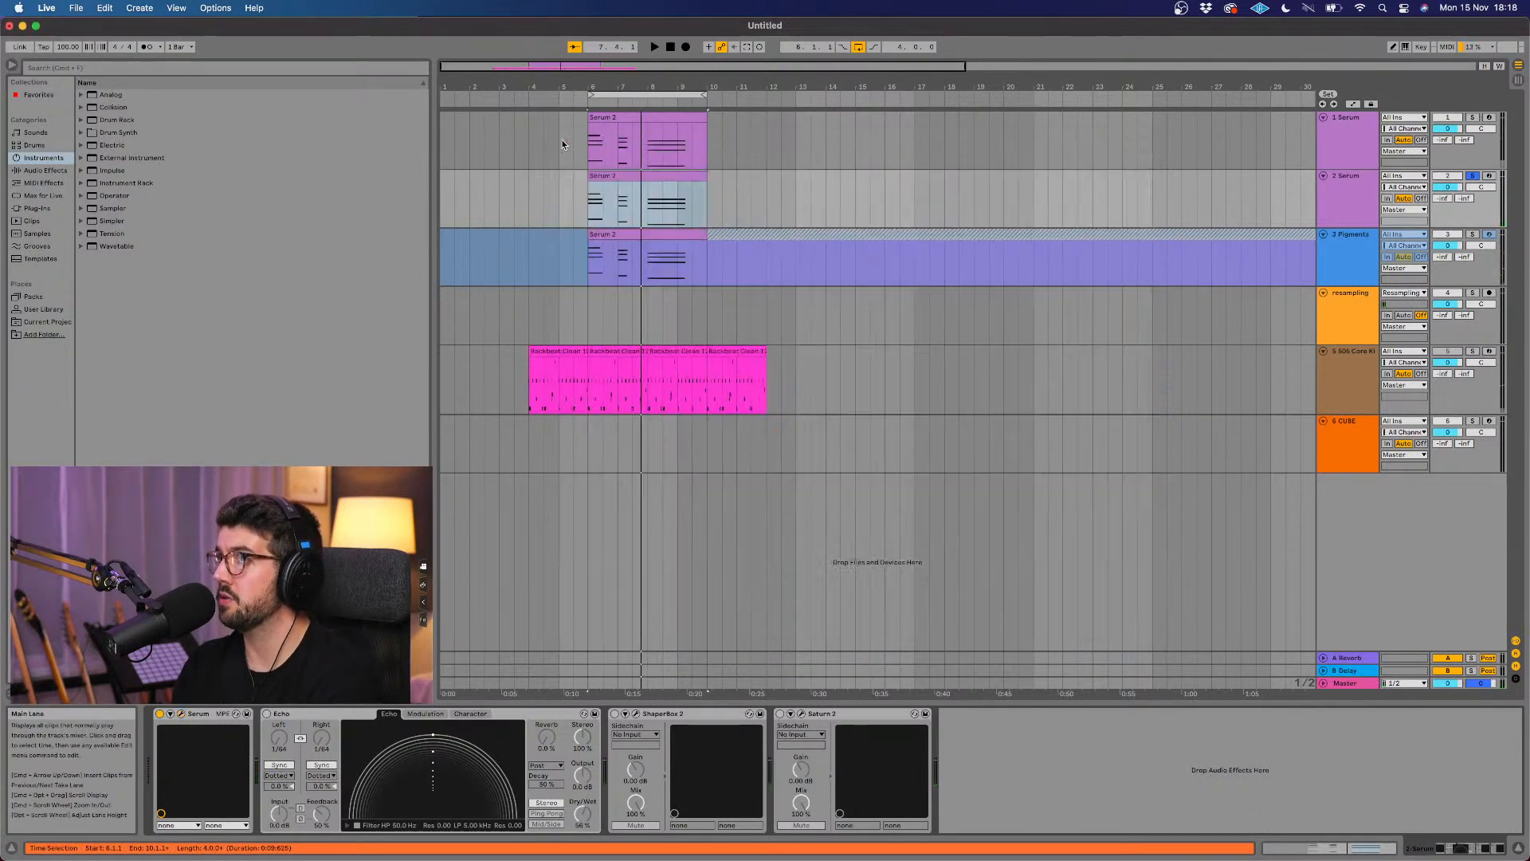
Step: Unsolo the second Serum track and mute the first Serum track while comparing the layers in playback
{"action": "left_click", "coordinate": [1473, 177]}
{"action": "key", "text": "space"}
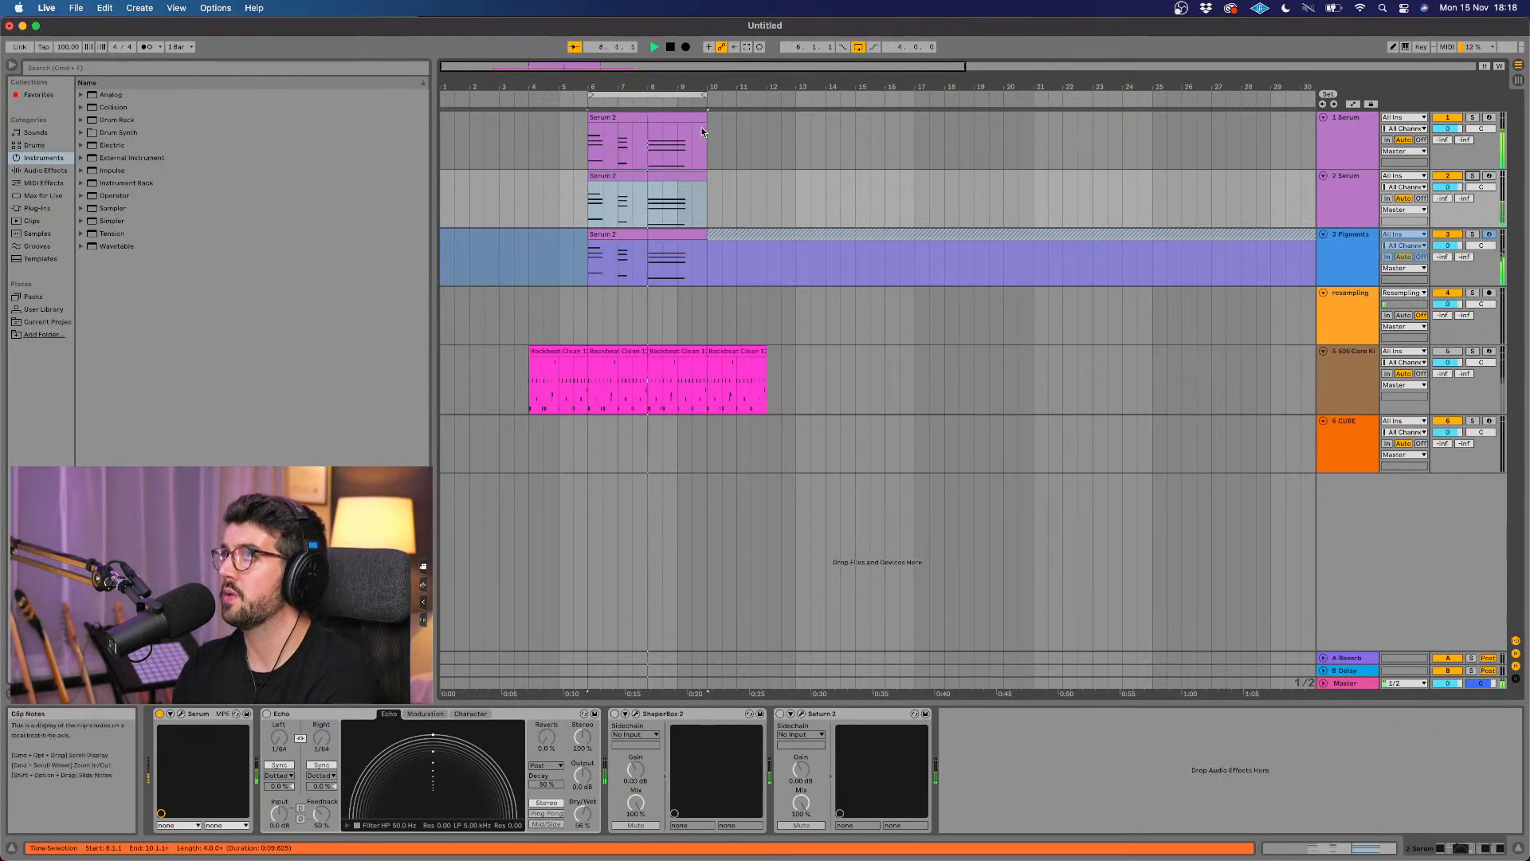
{"action": "left_click", "coordinate": [1447, 117]}
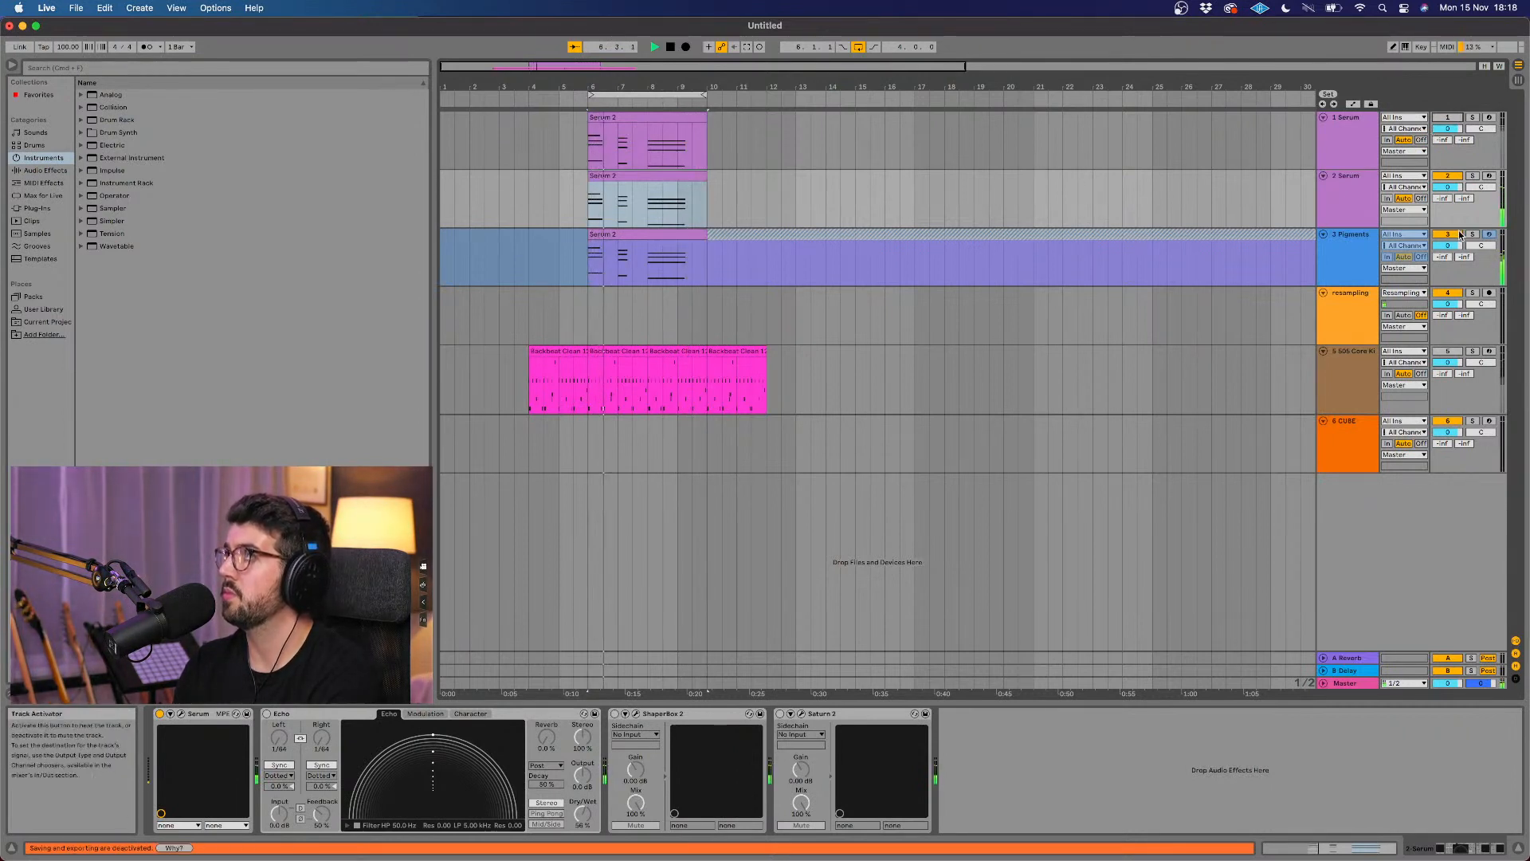
{"action": "left_click", "coordinate": [1472, 176]}
{"action": "left_click", "coordinate": [1472, 176]}
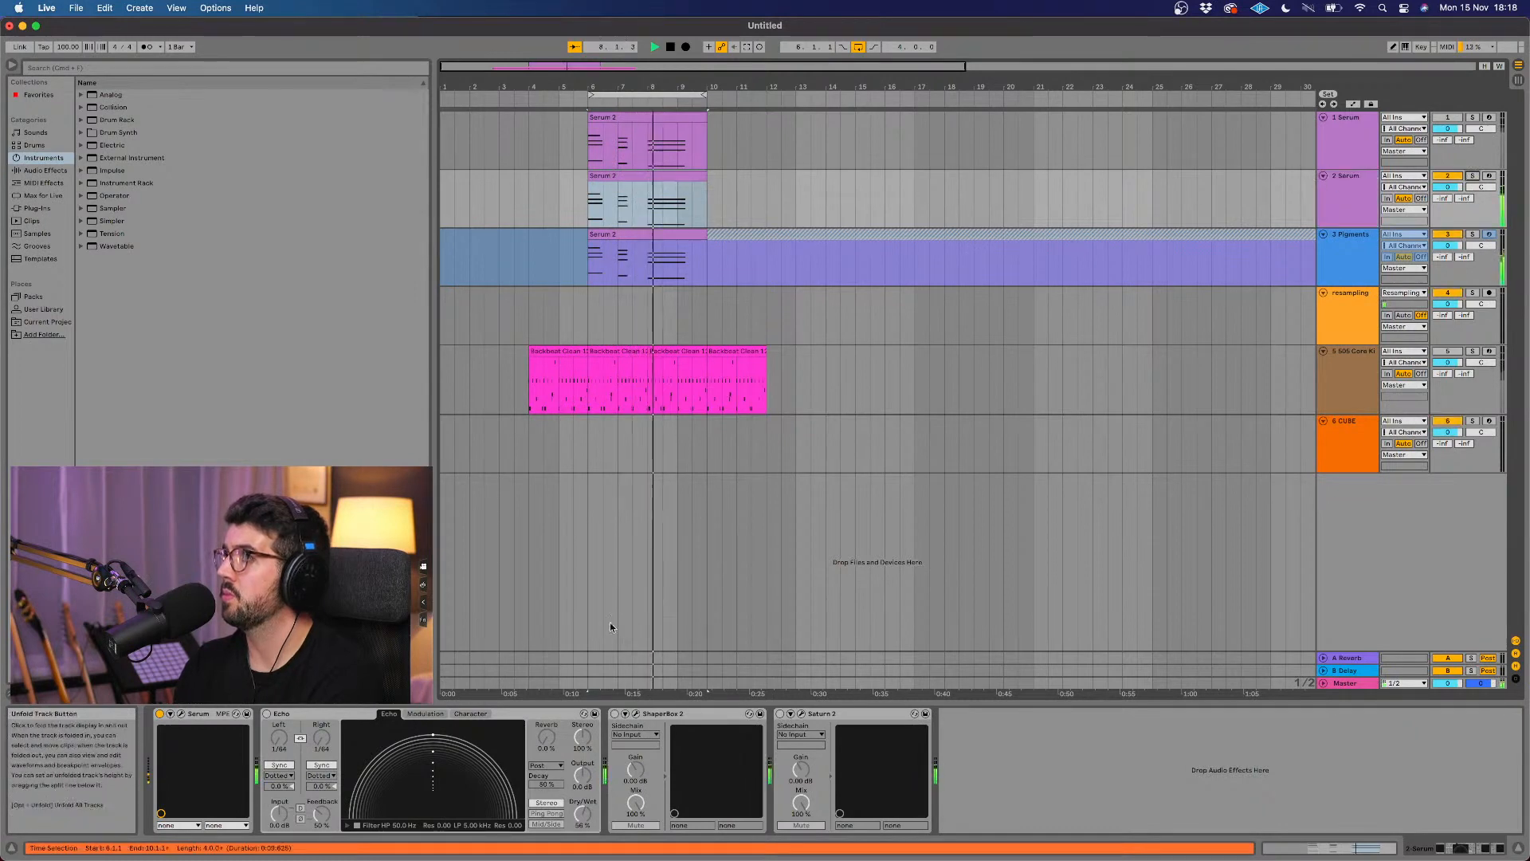
Step: Reopen the second Serum layer, raise Envelope 1's sustain to about -20.9 dB, and check the effects
{"action": "left_click", "coordinate": [180, 713]}
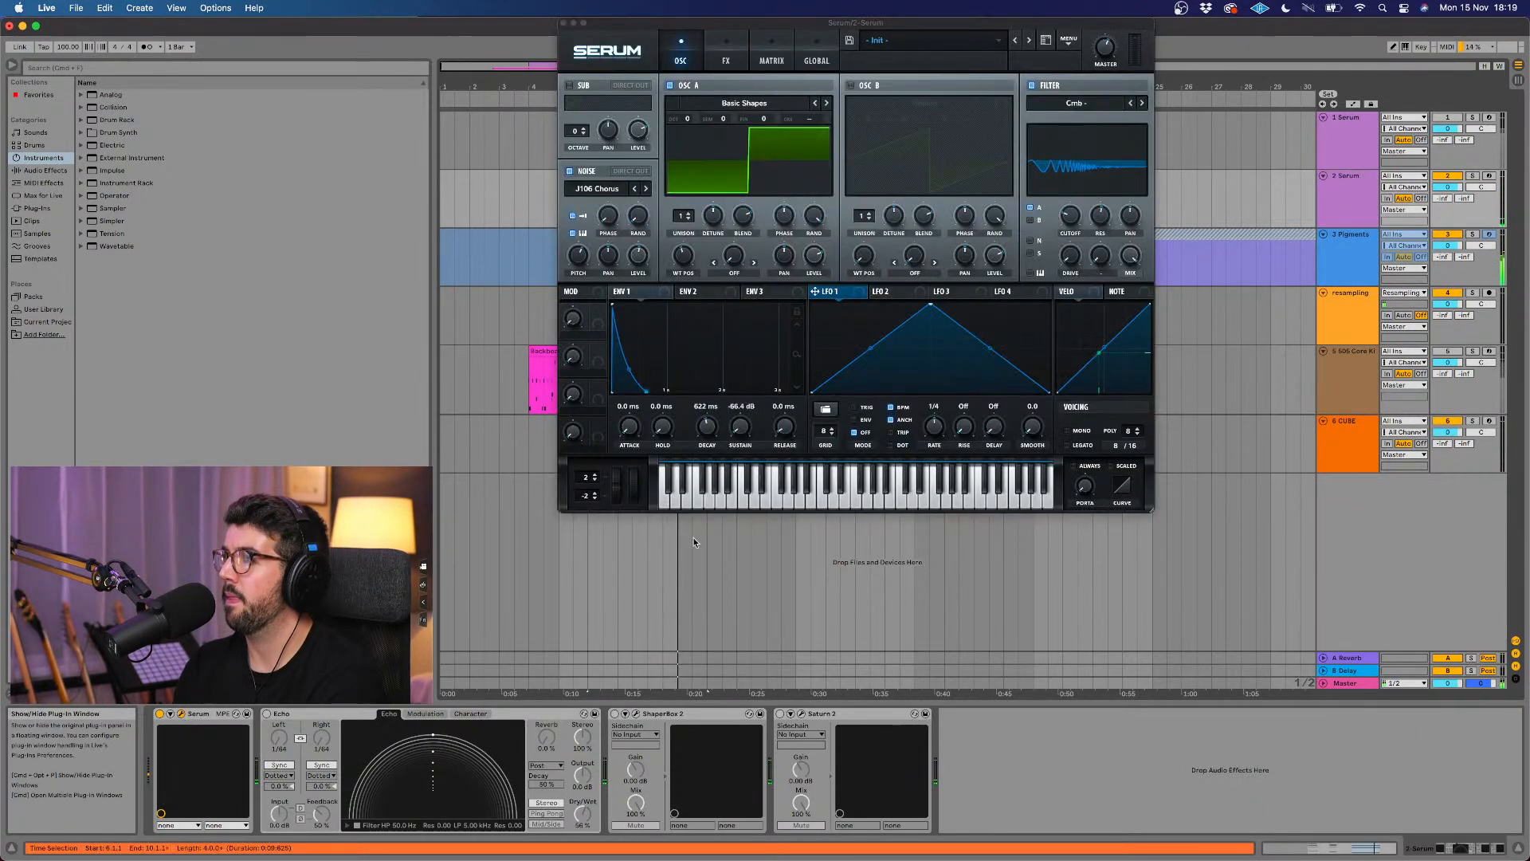
{"action": "left_click_drag", "start_coordinate": [727, 428], "coordinate": [739, 394]}
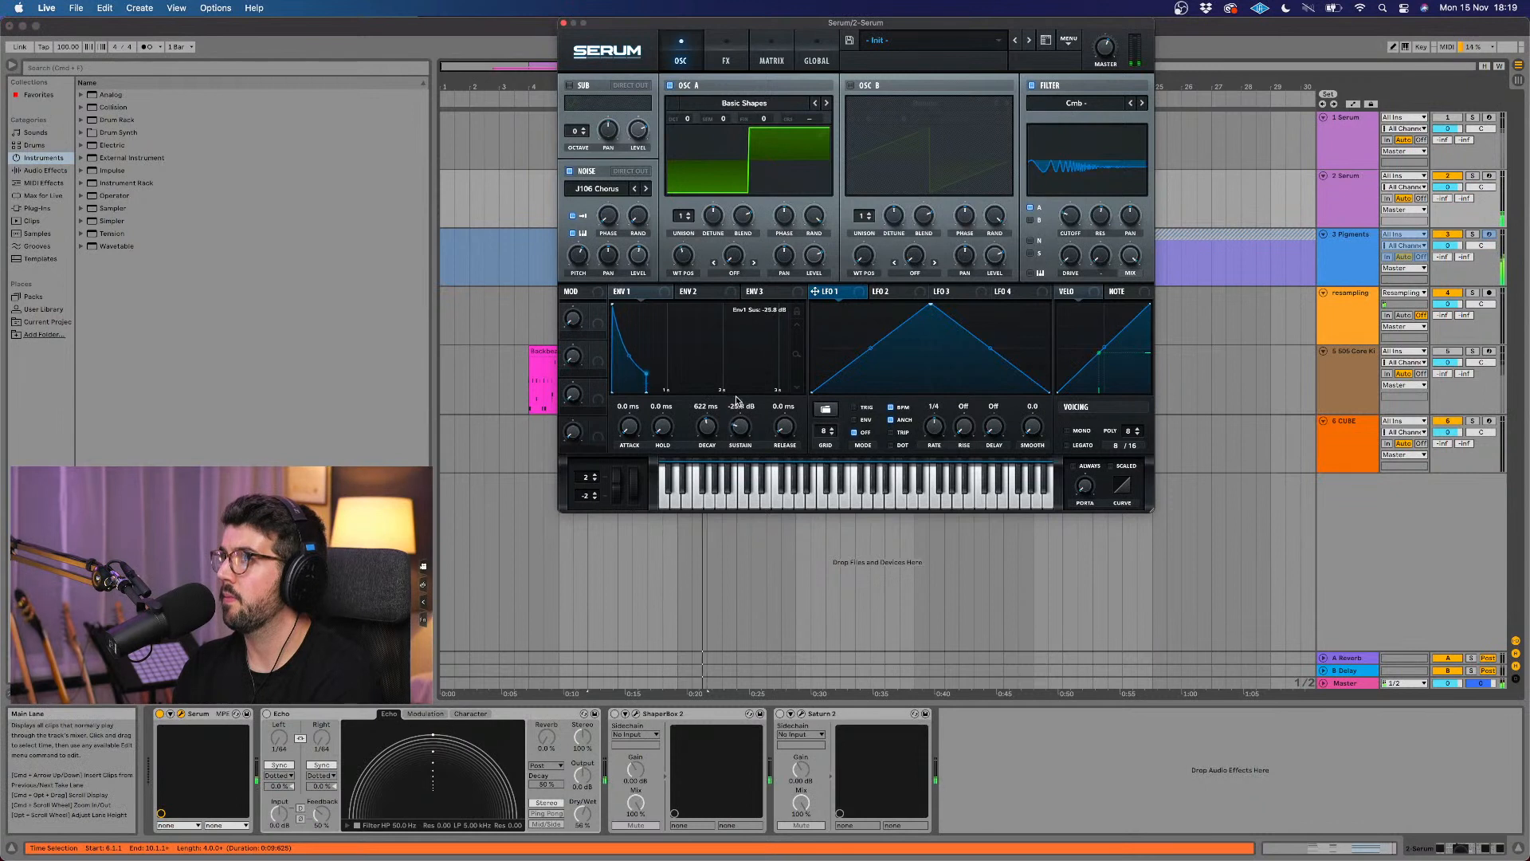
{"action": "left_click", "coordinate": [726, 56]}
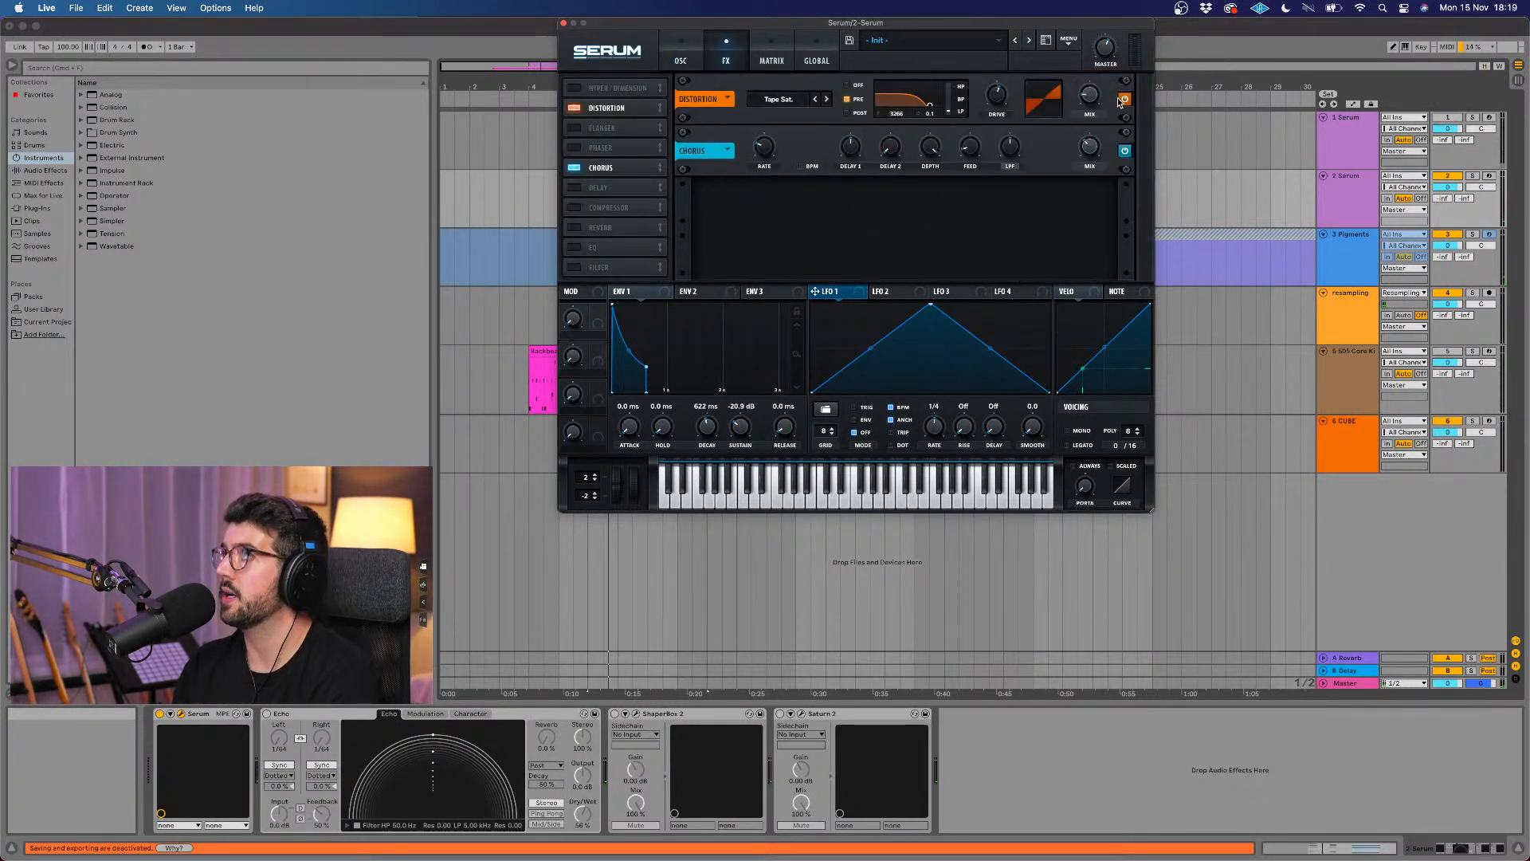
{"action": "left_click", "coordinate": [678, 67]}
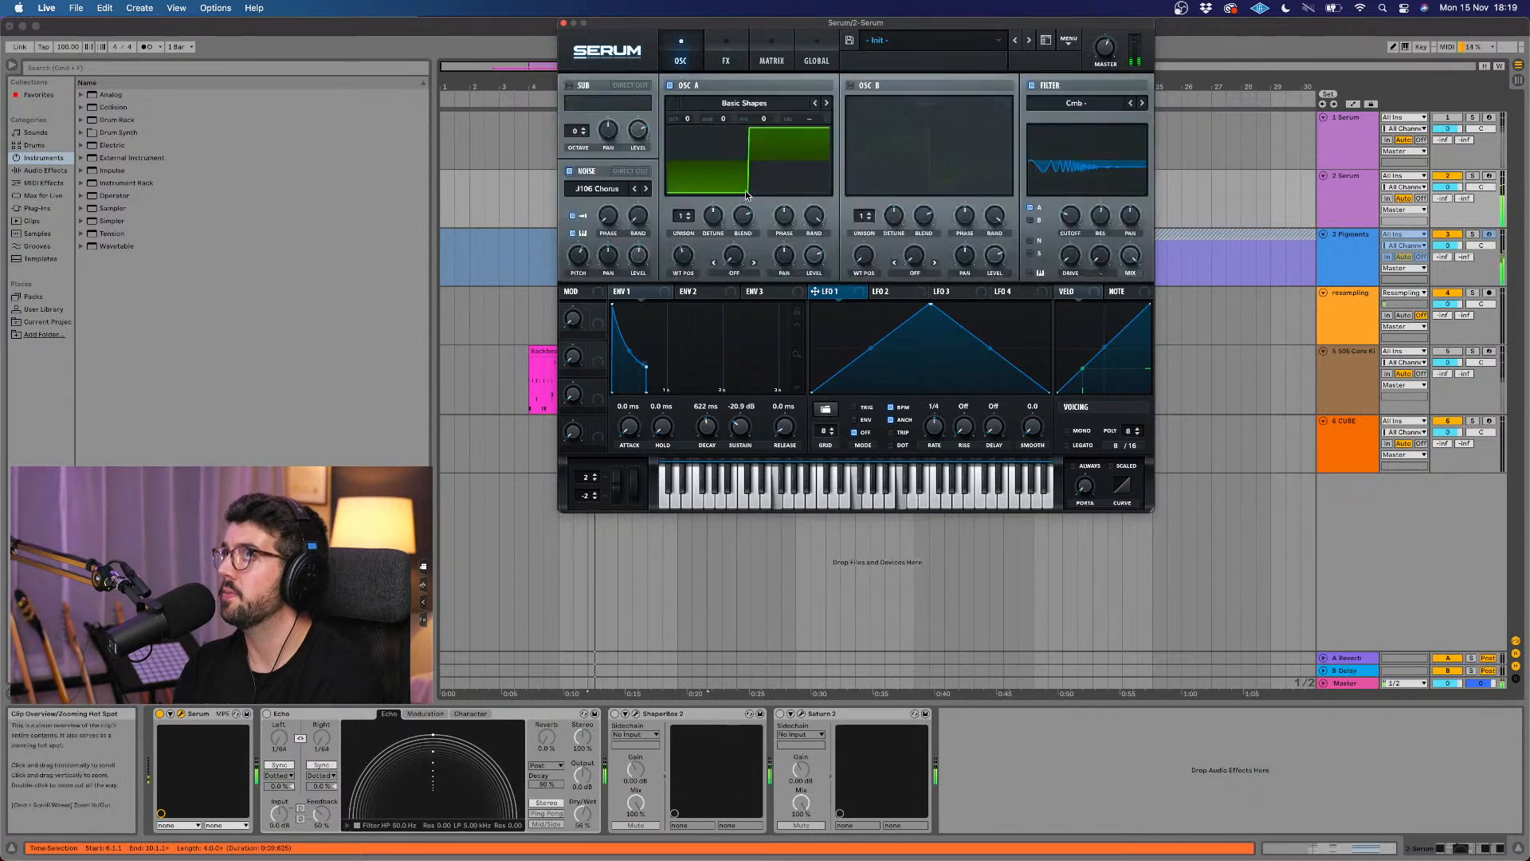
Step: Give oscillator A 4 unison voices and a triangle shape, and set Envelope 1 to 309 ms decay and -18.2 dB sustain
{"action": "left_click_drag", "start_coordinate": [679, 224], "coordinate": [742, 229]}
{"action": "left_click", "coordinate": [747, 222]}
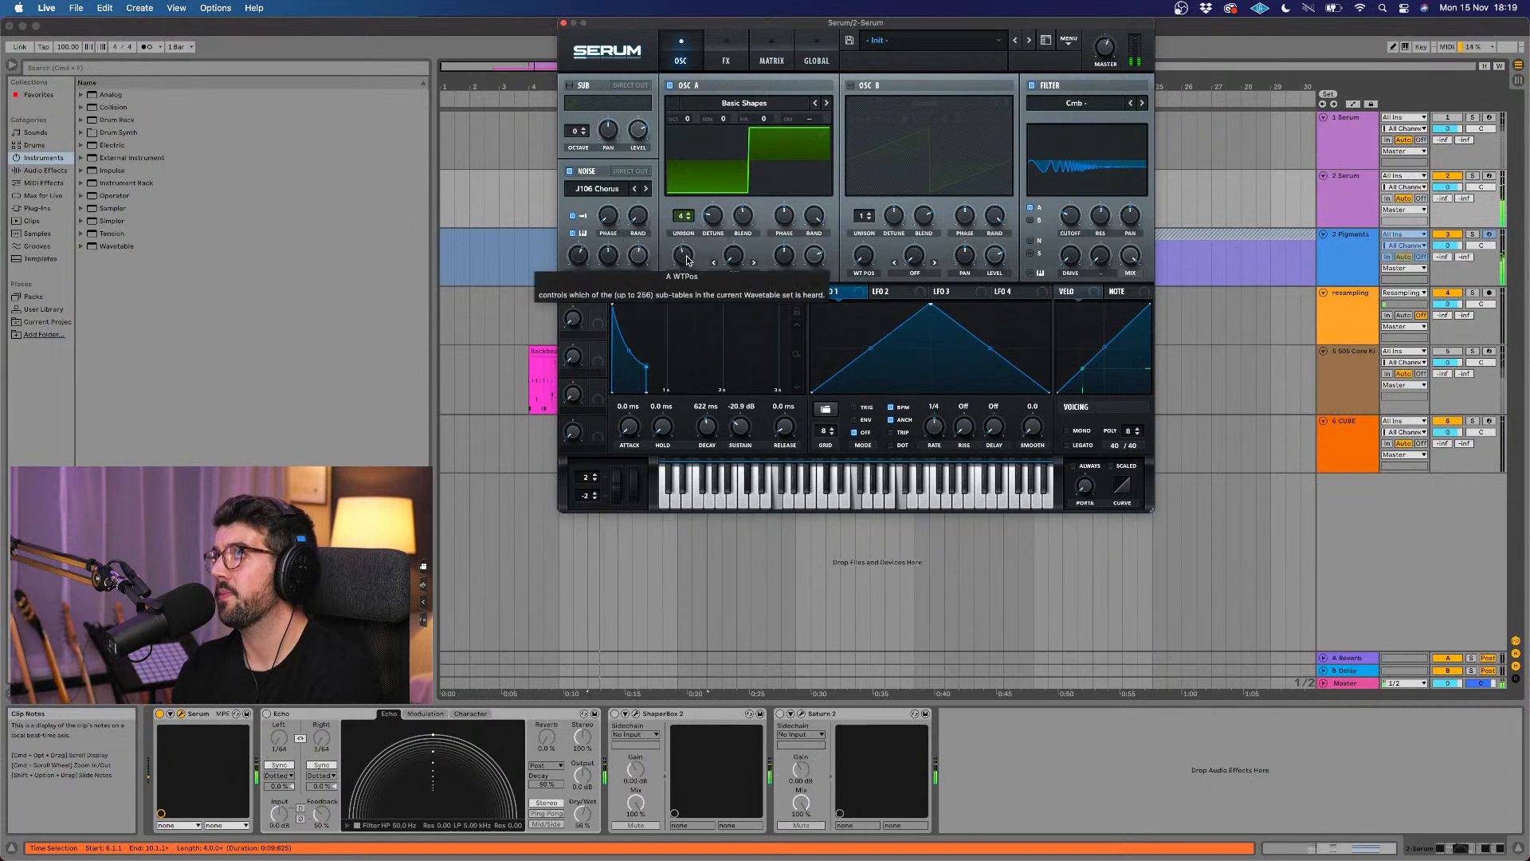
{"action": "left_click_drag", "start_coordinate": [684, 255], "coordinate": [696, 264]}
{"action": "left_click_drag", "start_coordinate": [707, 427], "coordinate": [730, 423]}
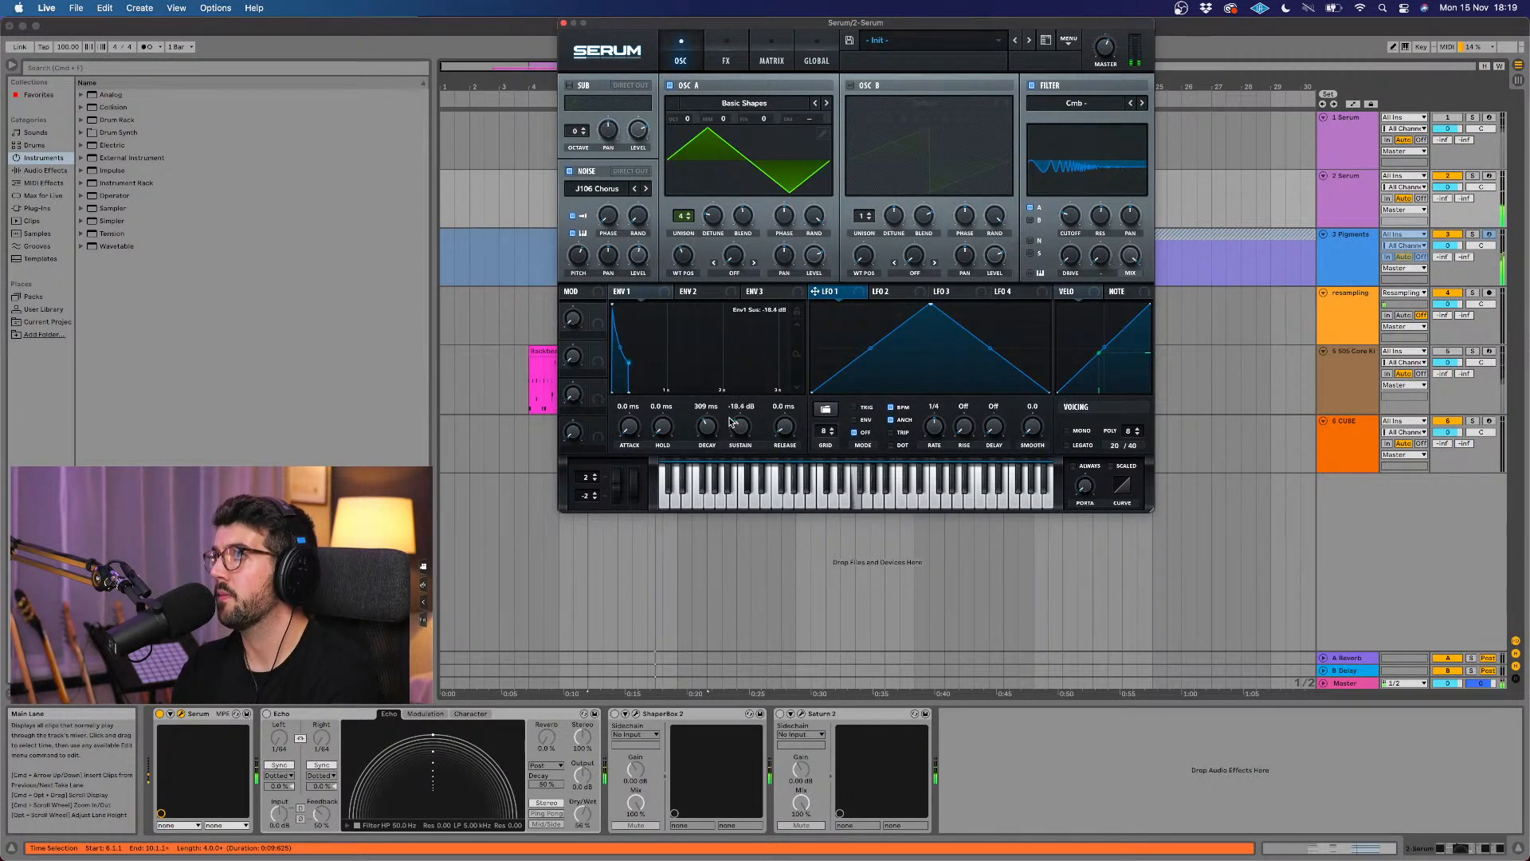
Step: Change the filter type to the normal Low 24 and adjust its cutoff
{"action": "left_click", "coordinate": [1117, 104]}
{"action": "mouse_move", "coordinate": [1101, 124]}
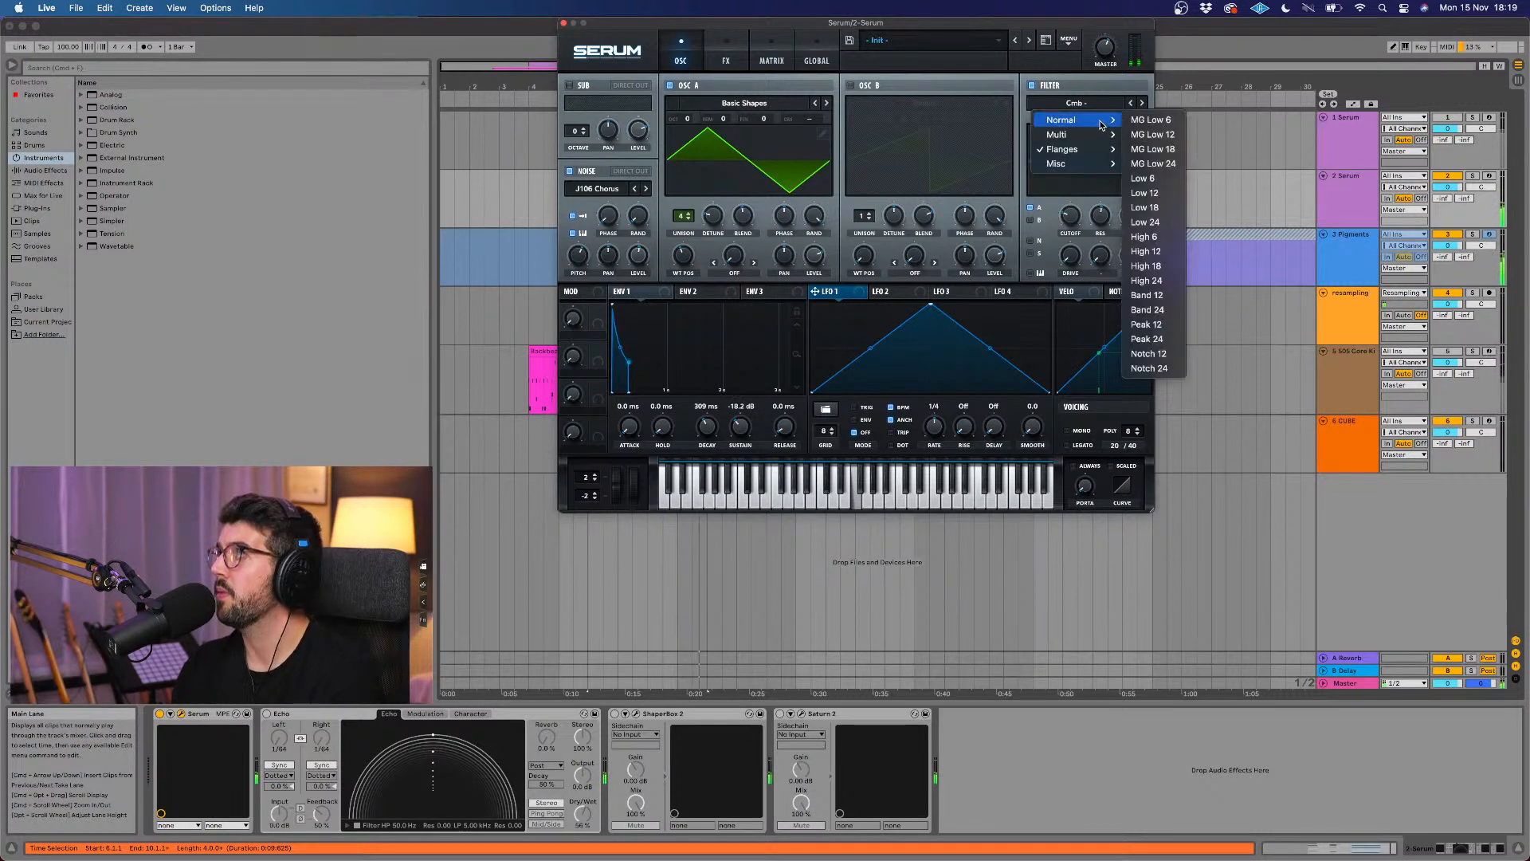
{"action": "left_click", "coordinate": [1145, 222]}
{"action": "left_click_drag", "start_coordinate": [1070, 215], "coordinate": [1076, 202]}
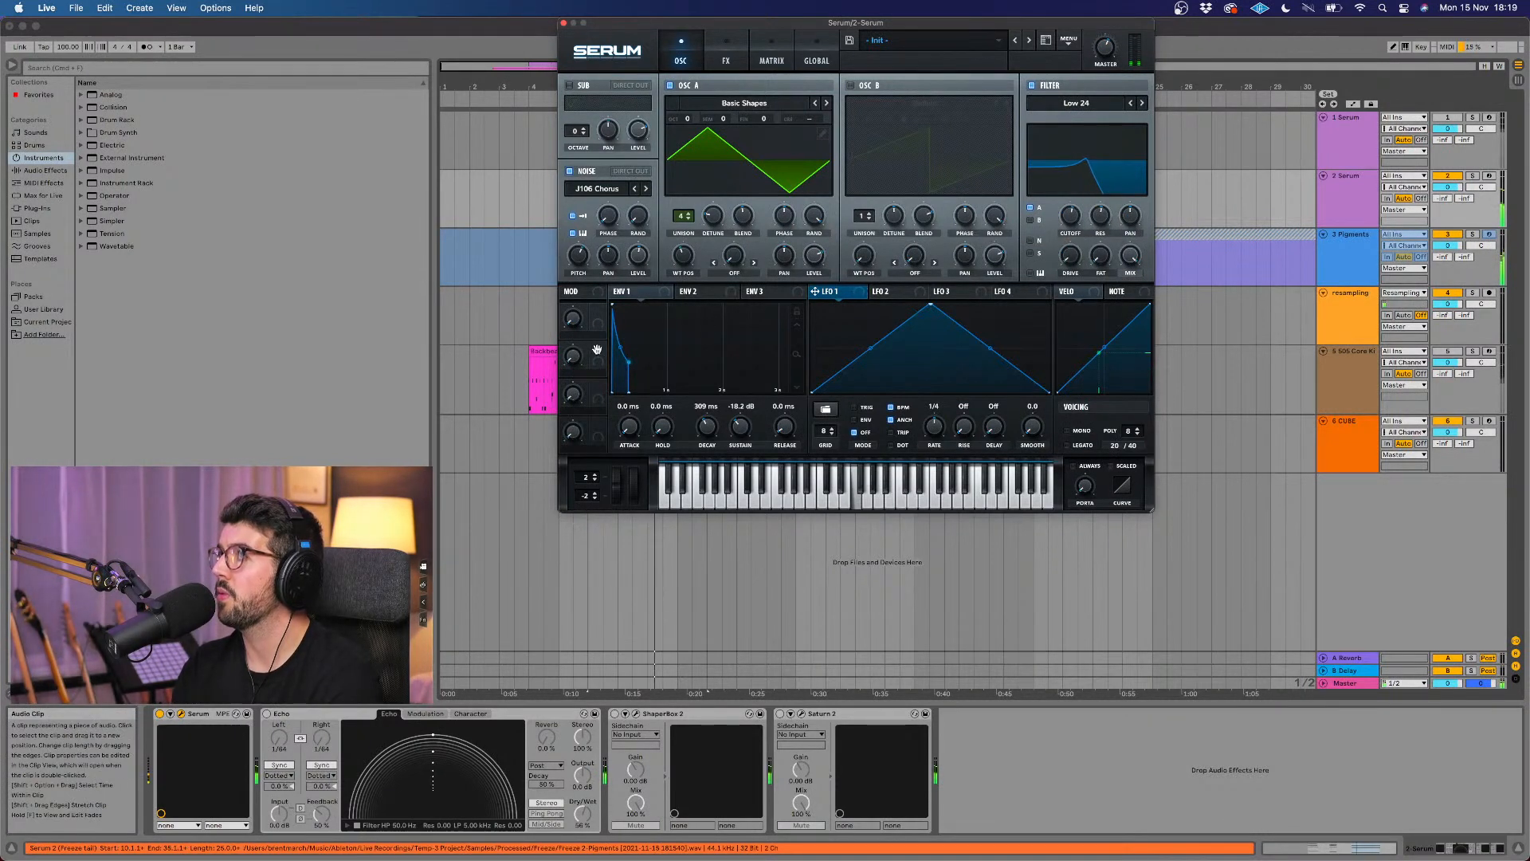
Step: Set Envelope 1's decay to 621 ms and release to 174 ms, and adjust the noise oscillator's level
{"action": "left_click_drag", "start_coordinate": [706, 420], "coordinate": [706, 413]}
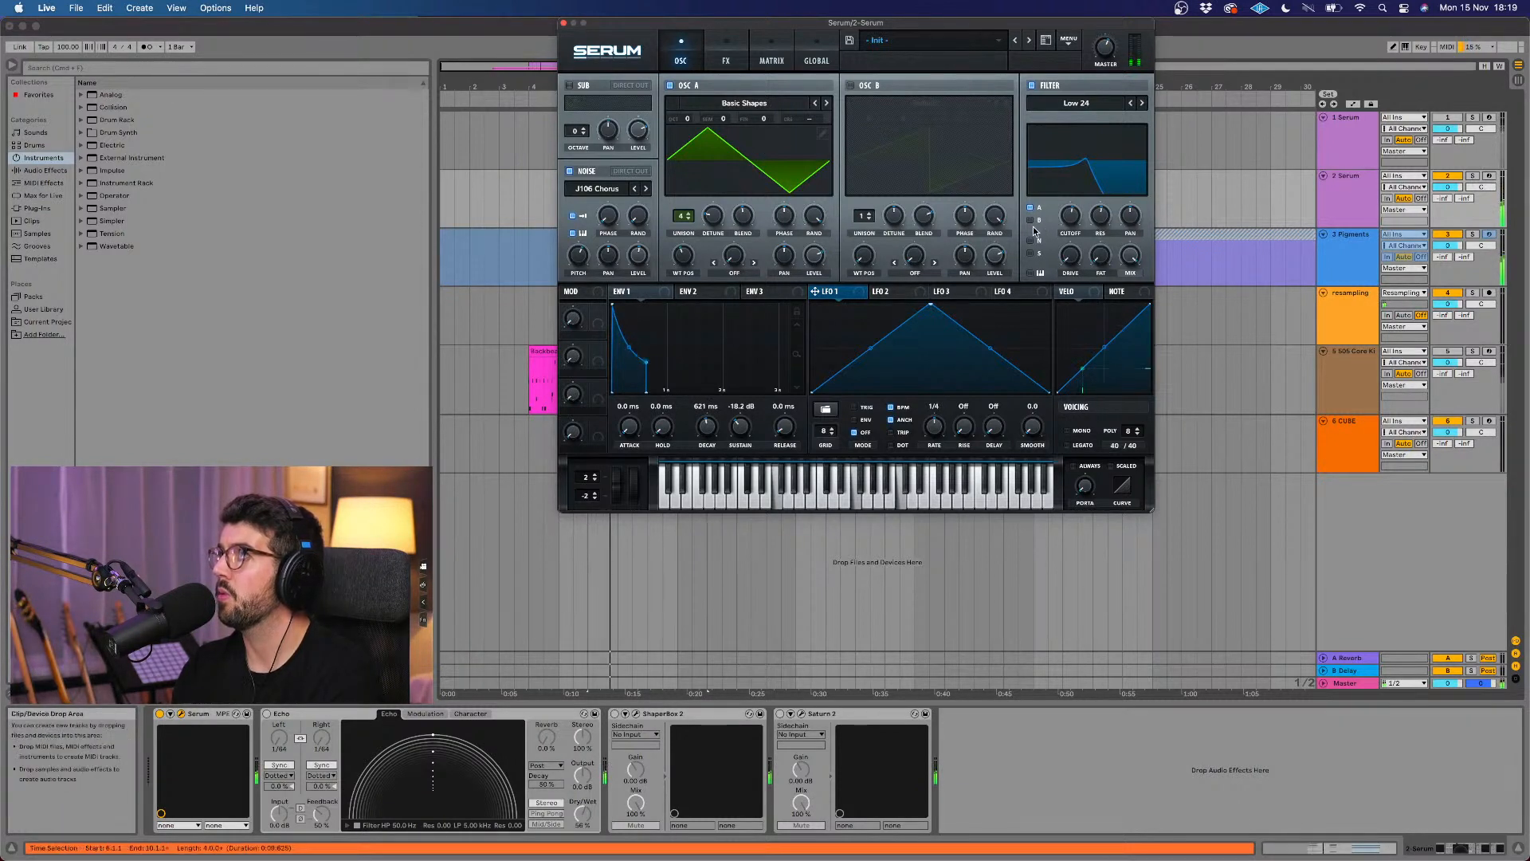
{"action": "left_click_drag", "start_coordinate": [639, 256], "coordinate": [635, 294]}
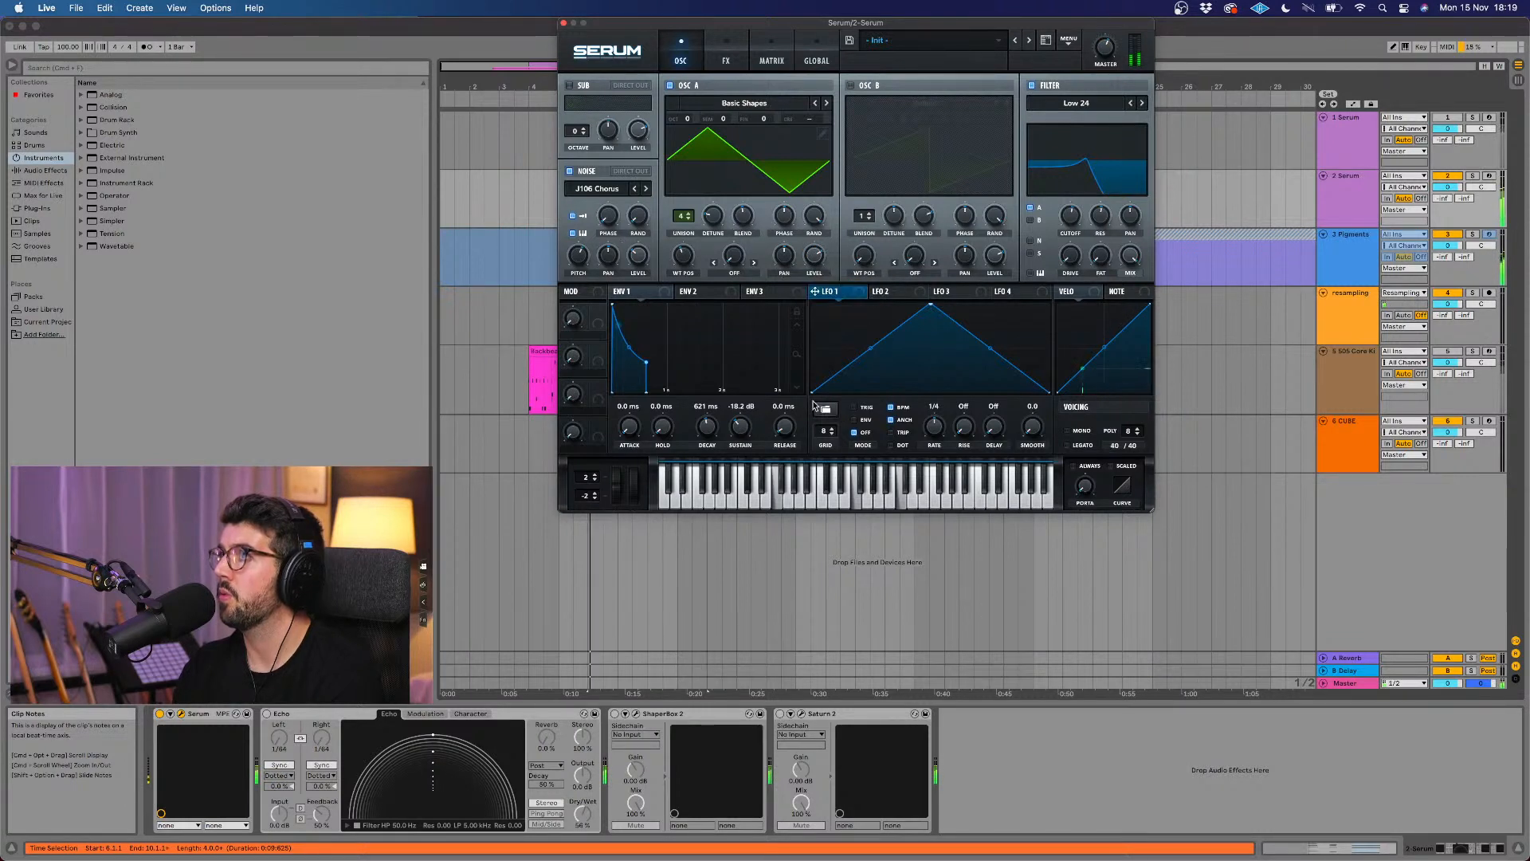
{"action": "left_click_drag", "start_coordinate": [788, 426], "coordinate": [791, 379]}
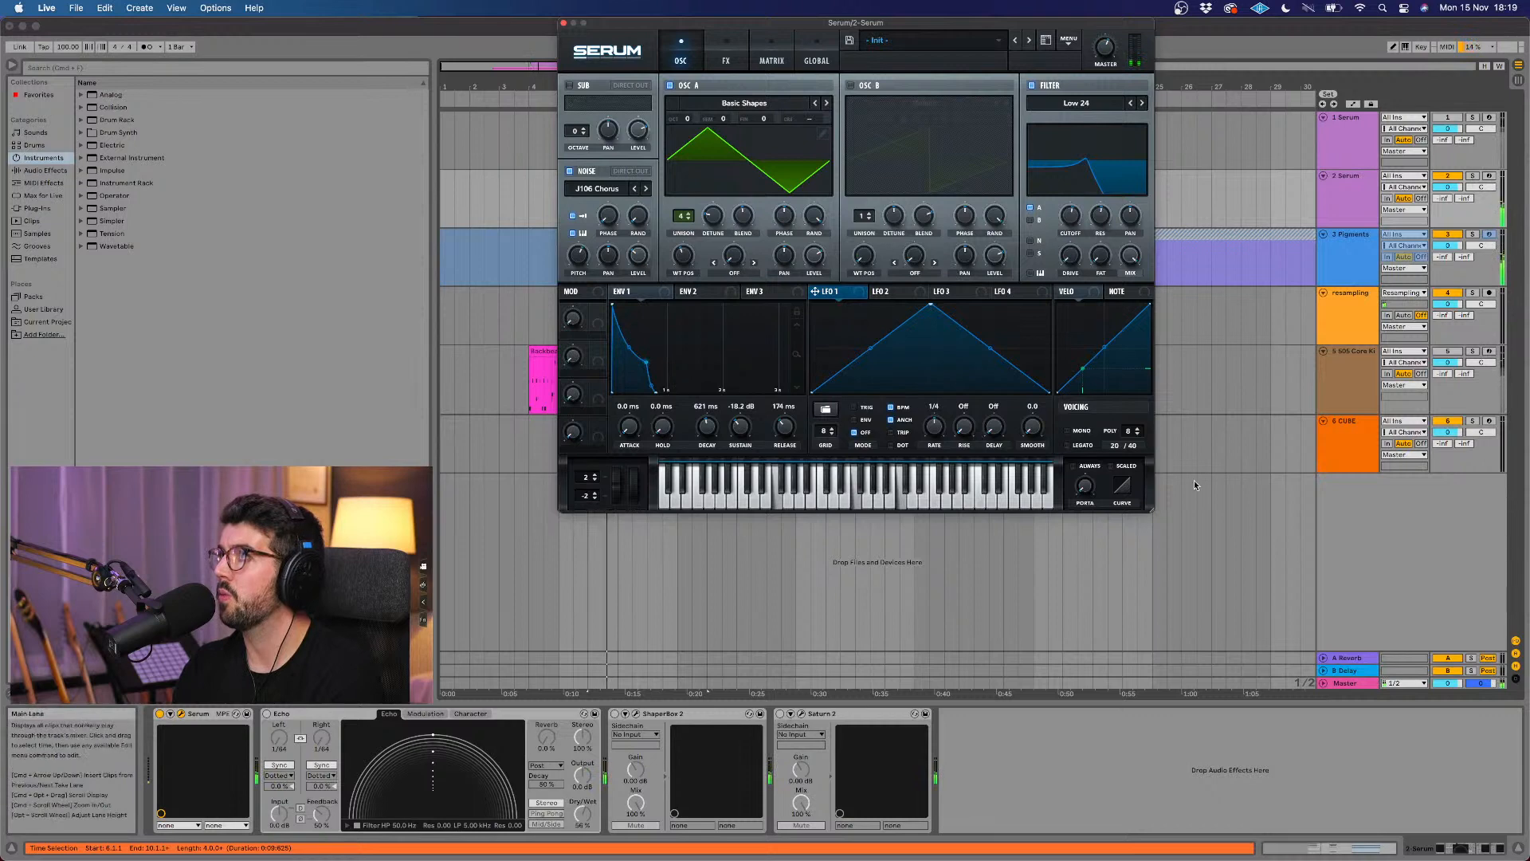
Step: Turn on the Always portamento option, close the Serum window and stop playback
{"action": "mouse_move", "coordinate": [1083, 483]}
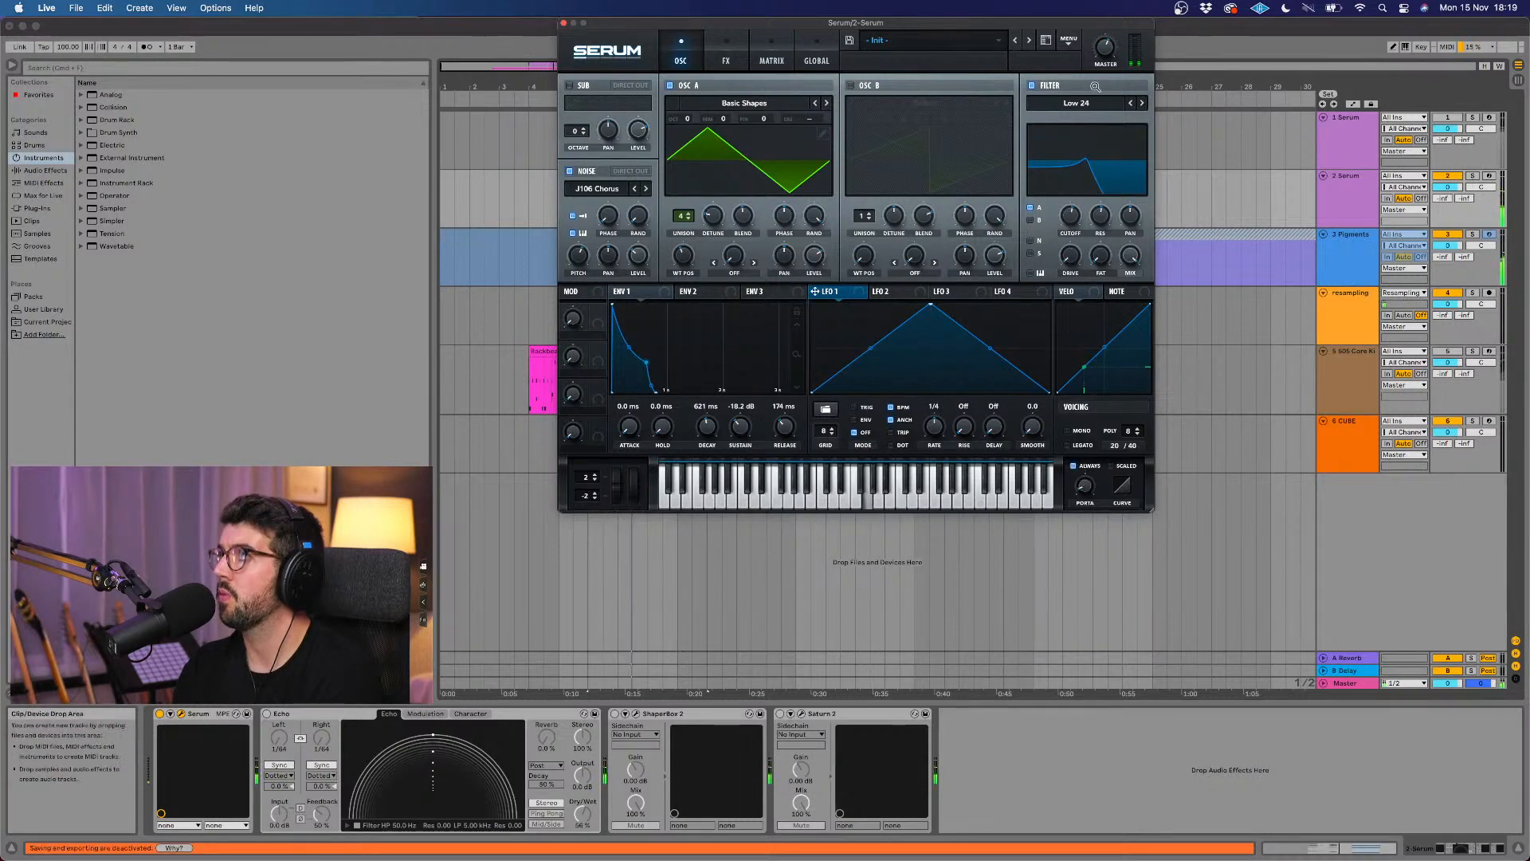
{"action": "left_click", "coordinate": [564, 24]}
{"action": "key", "text": "space"}
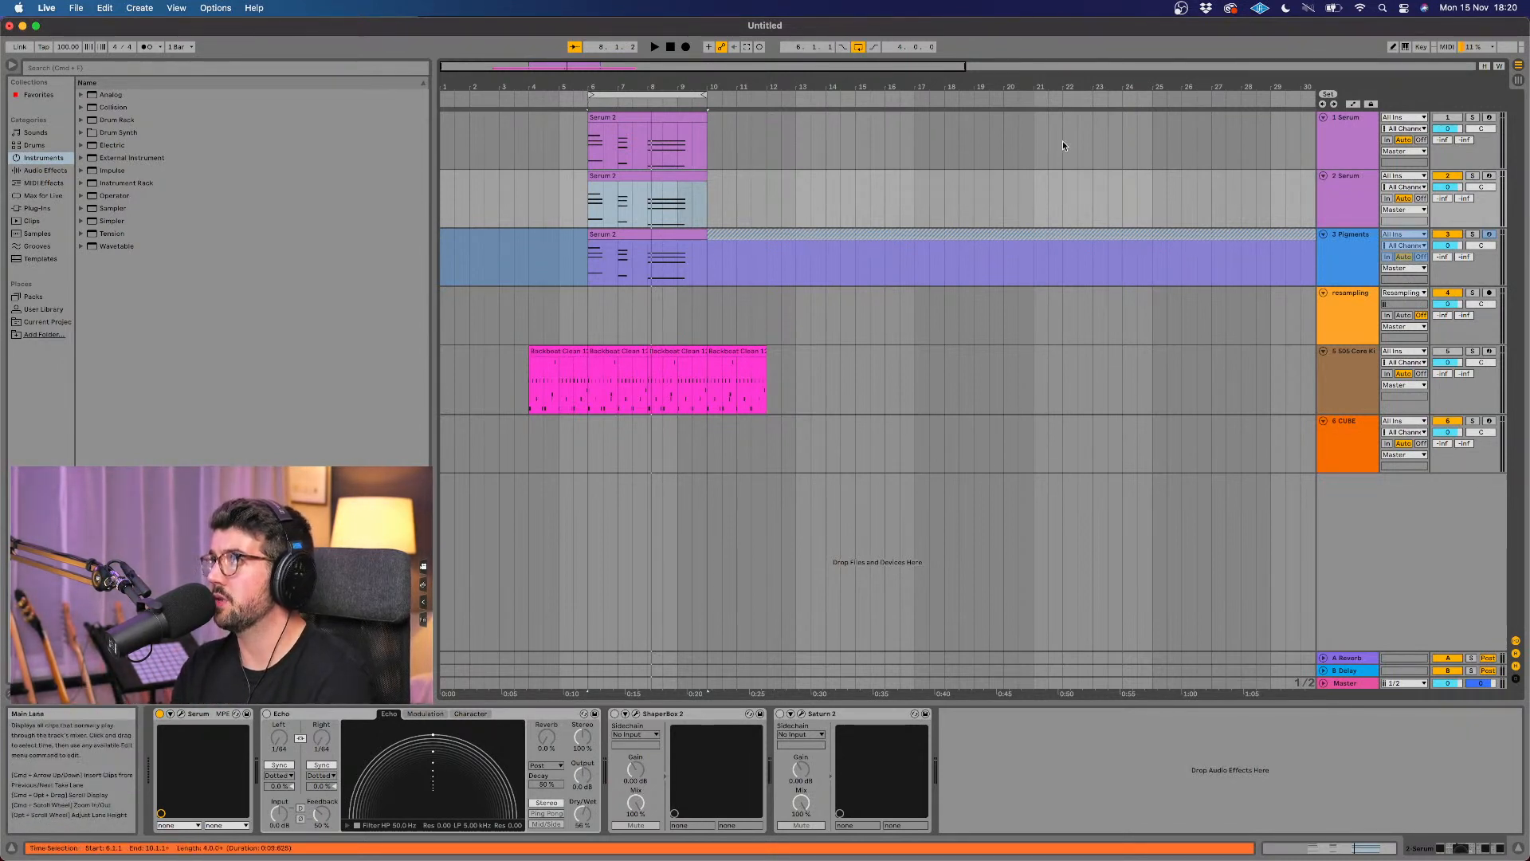
Step: Open the second Serum track's MIDI clip and delete the lowest note of all three chords
{"action": "left_click", "coordinate": [674, 176]}
{"action": "key", "text": "space"}
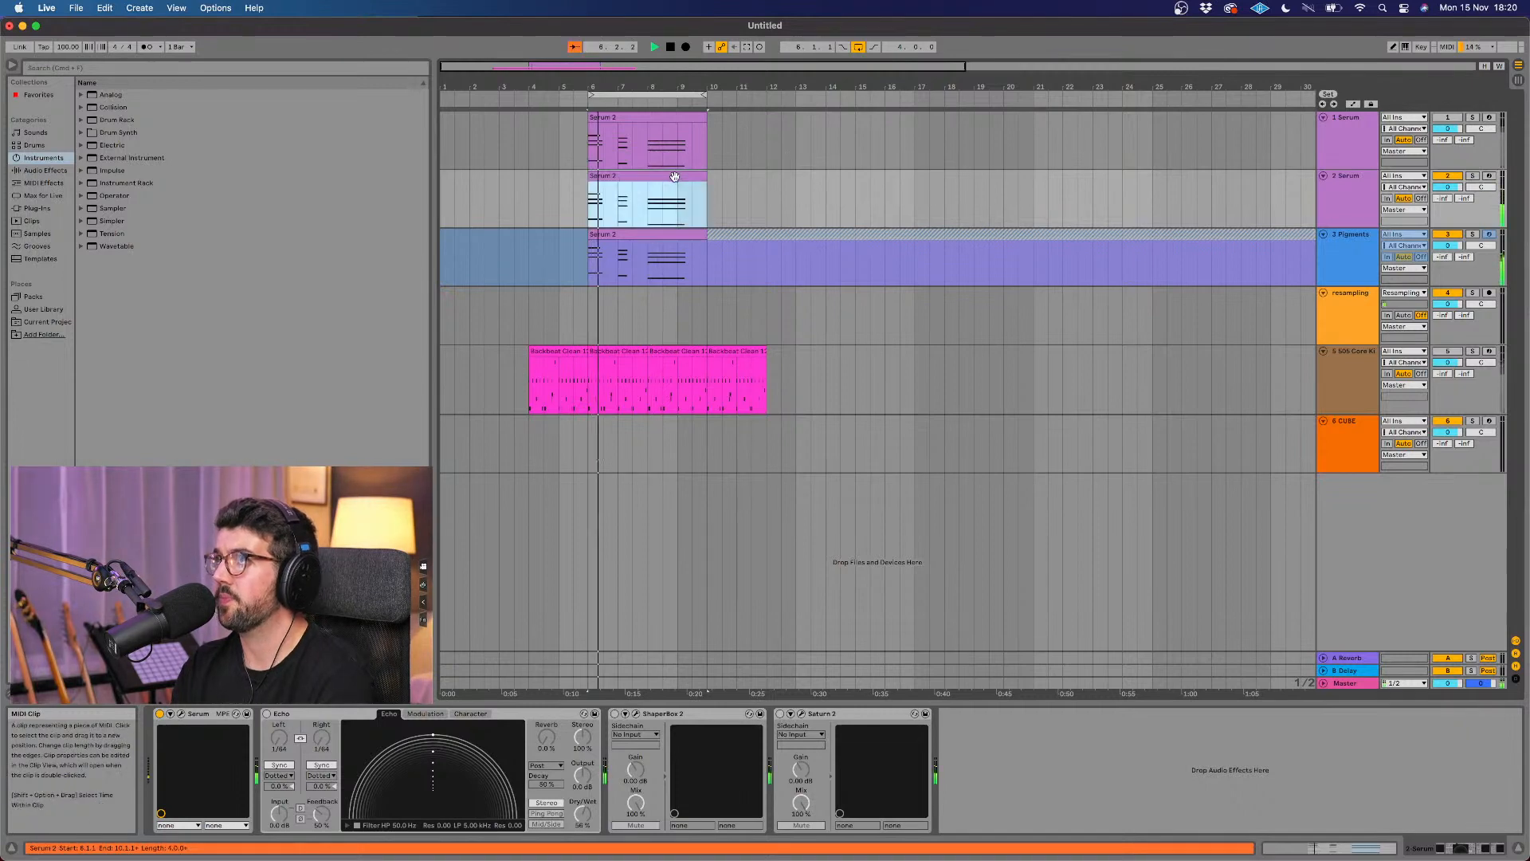
{"action": "double_click", "coordinate": [674, 176]}
{"action": "key", "text": "space"}
{"action": "scroll", "coordinate": [567, 654], "scroll_direction": "left", "scroll_amount": 2}
{"action": "scroll", "coordinate": [567, 652], "scroll_direction": "right", "scroll_amount": 3}
{"action": "scroll", "coordinate": [754, 687], "scroll_direction": "up", "scroll_amount": 1}
{"action": "scroll", "coordinate": [754, 687], "scroll_direction": "down", "scroll_amount": 1}
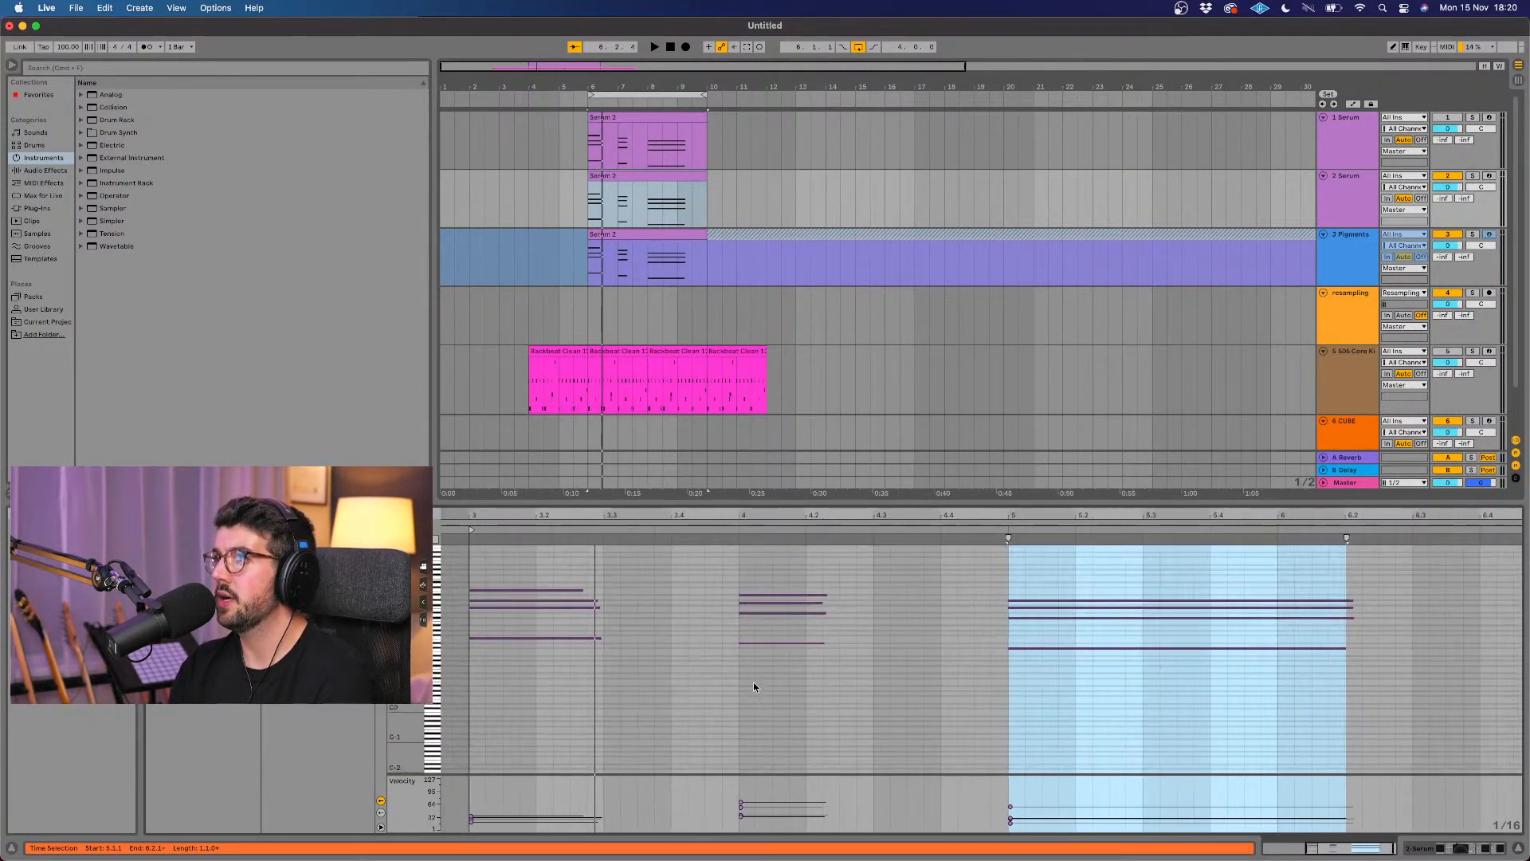
{"action": "left_click_drag", "start_coordinate": [1104, 676], "coordinate": [542, 636]}
{"action": "key", "text": "Delete"}
Step: Delete the middle note of the first chord and play the clip to check the thinner voicing
{"action": "left_click", "coordinate": [539, 600]}
{"action": "left_click", "coordinate": [523, 599]}
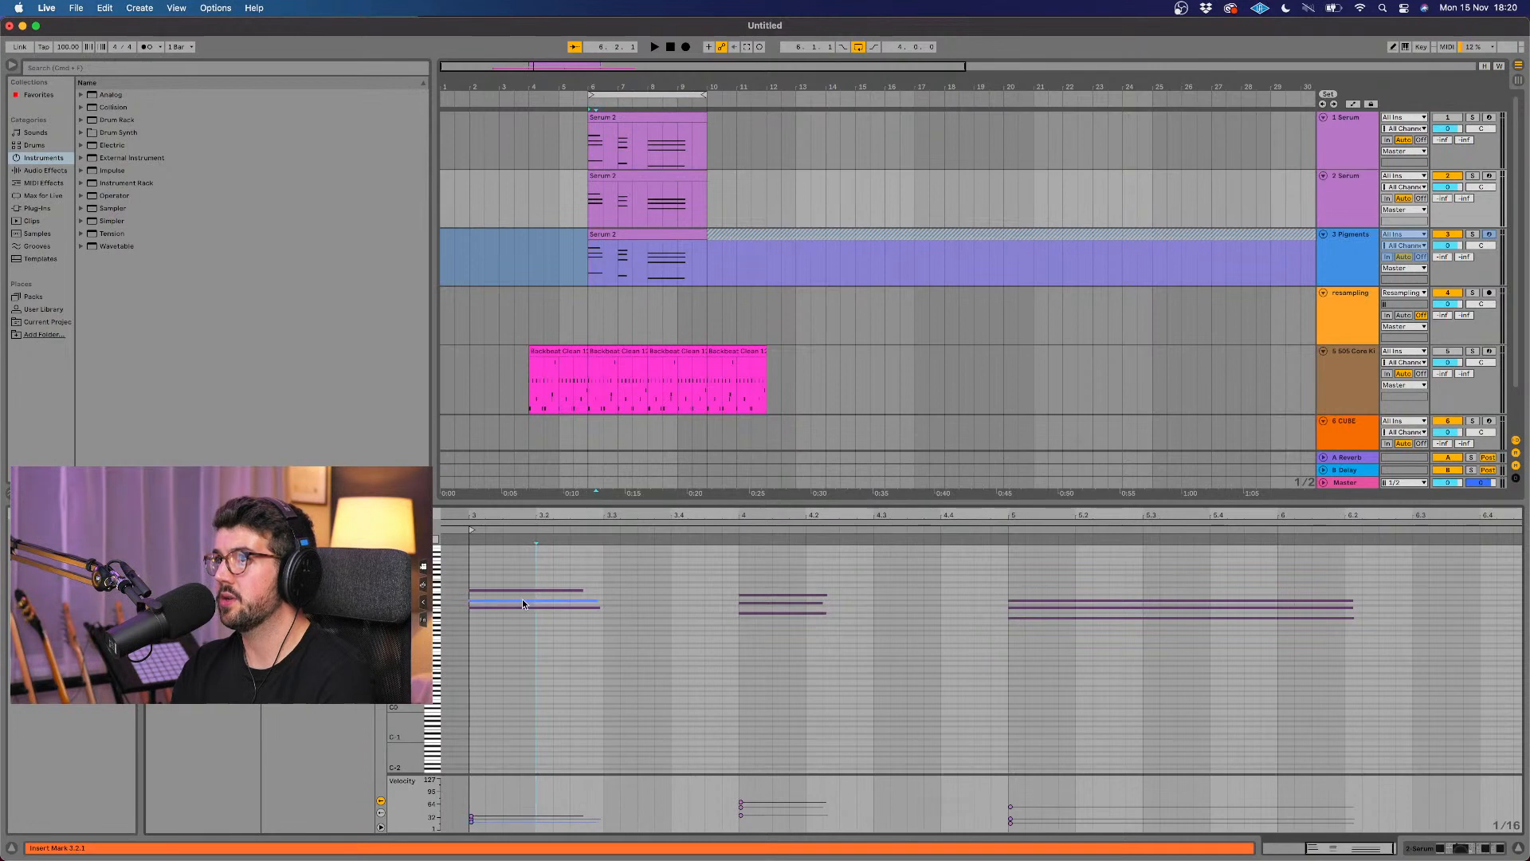
{"action": "key", "text": "Delete"}
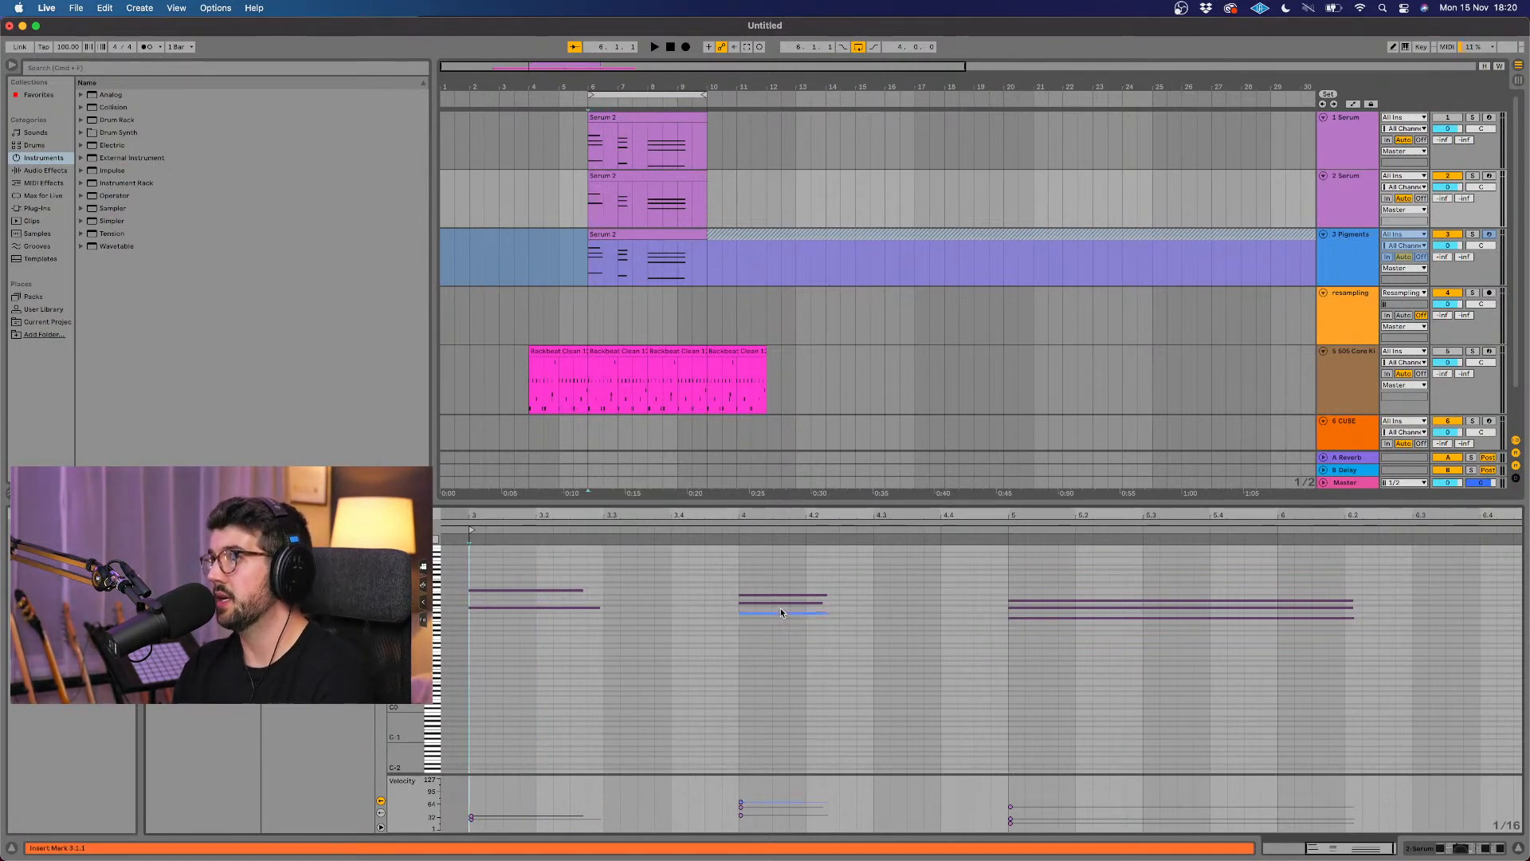
{"action": "key", "text": "space"}
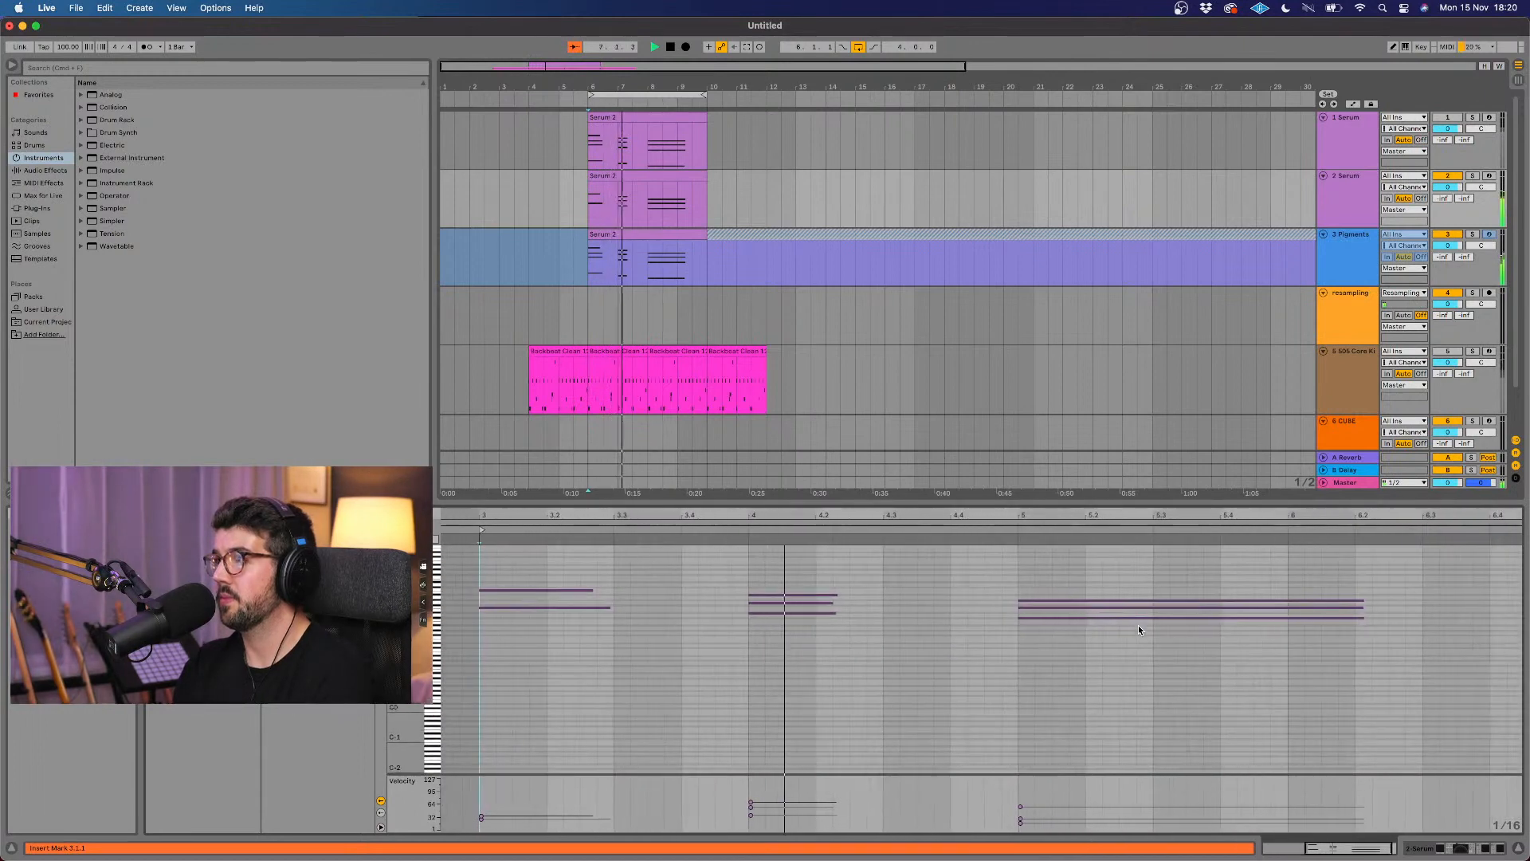
{"action": "key", "text": "space"}
{"action": "left_click", "coordinate": [1104, 607]}
{"action": "key", "text": "Delete"}
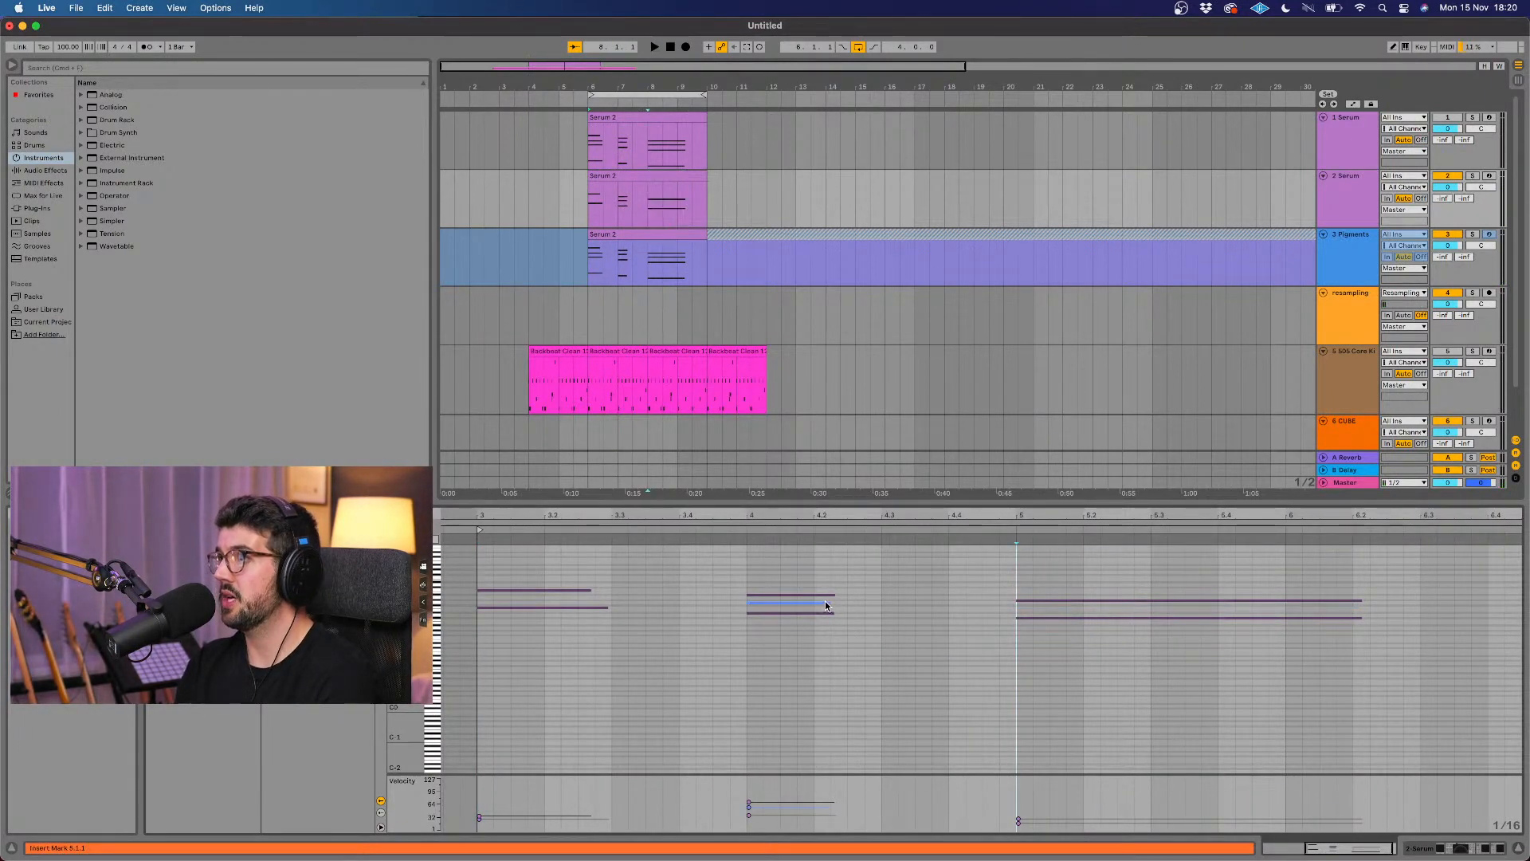
{"action": "key", "text": "super+z"}
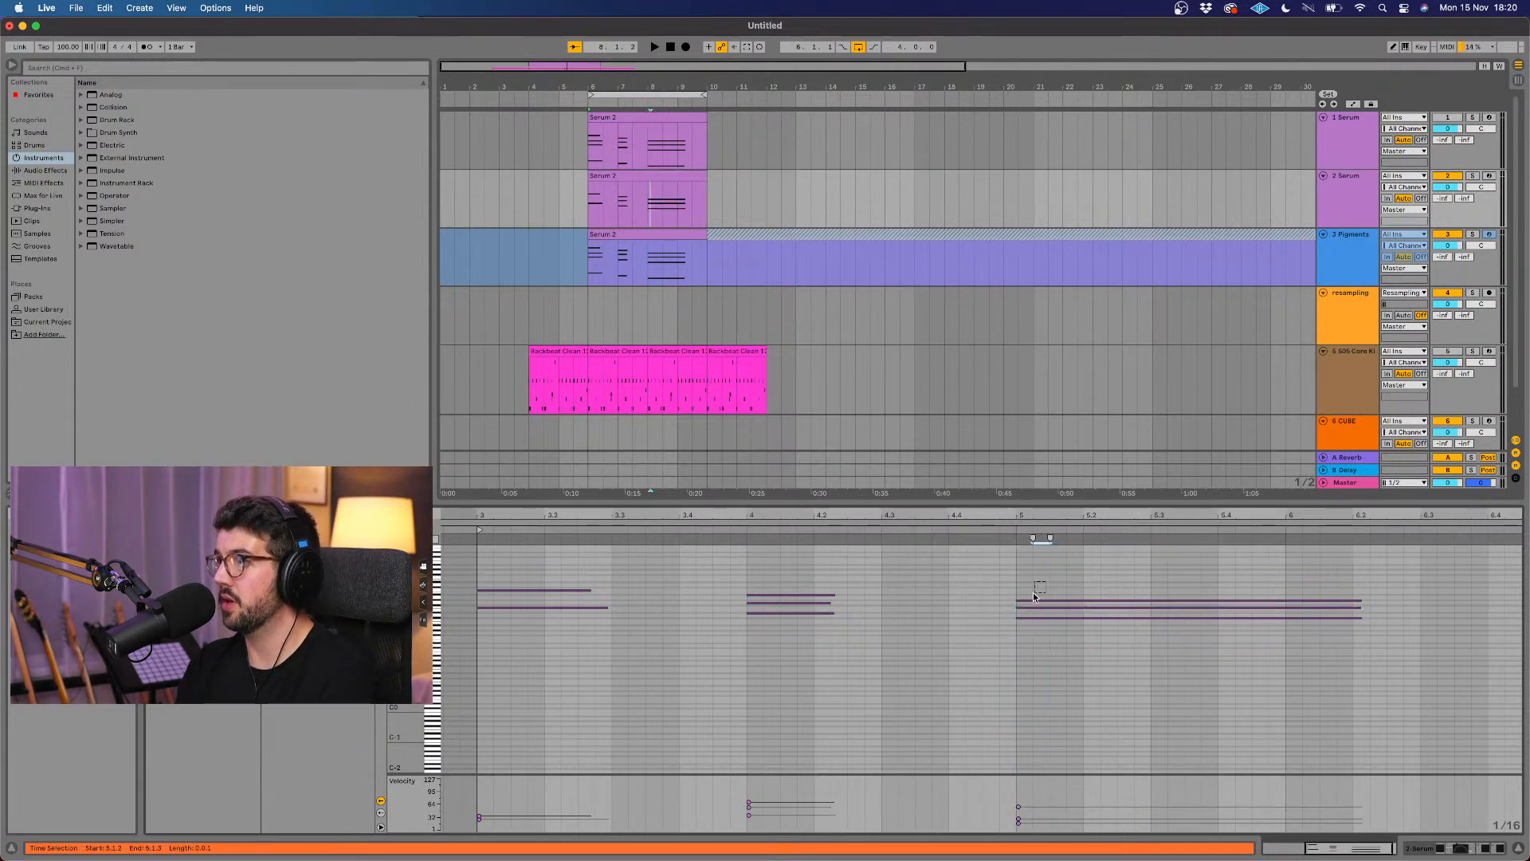
Step: Delete the top note of each of the three chords and play back the layered progression
{"action": "left_click", "coordinate": [1036, 602]}
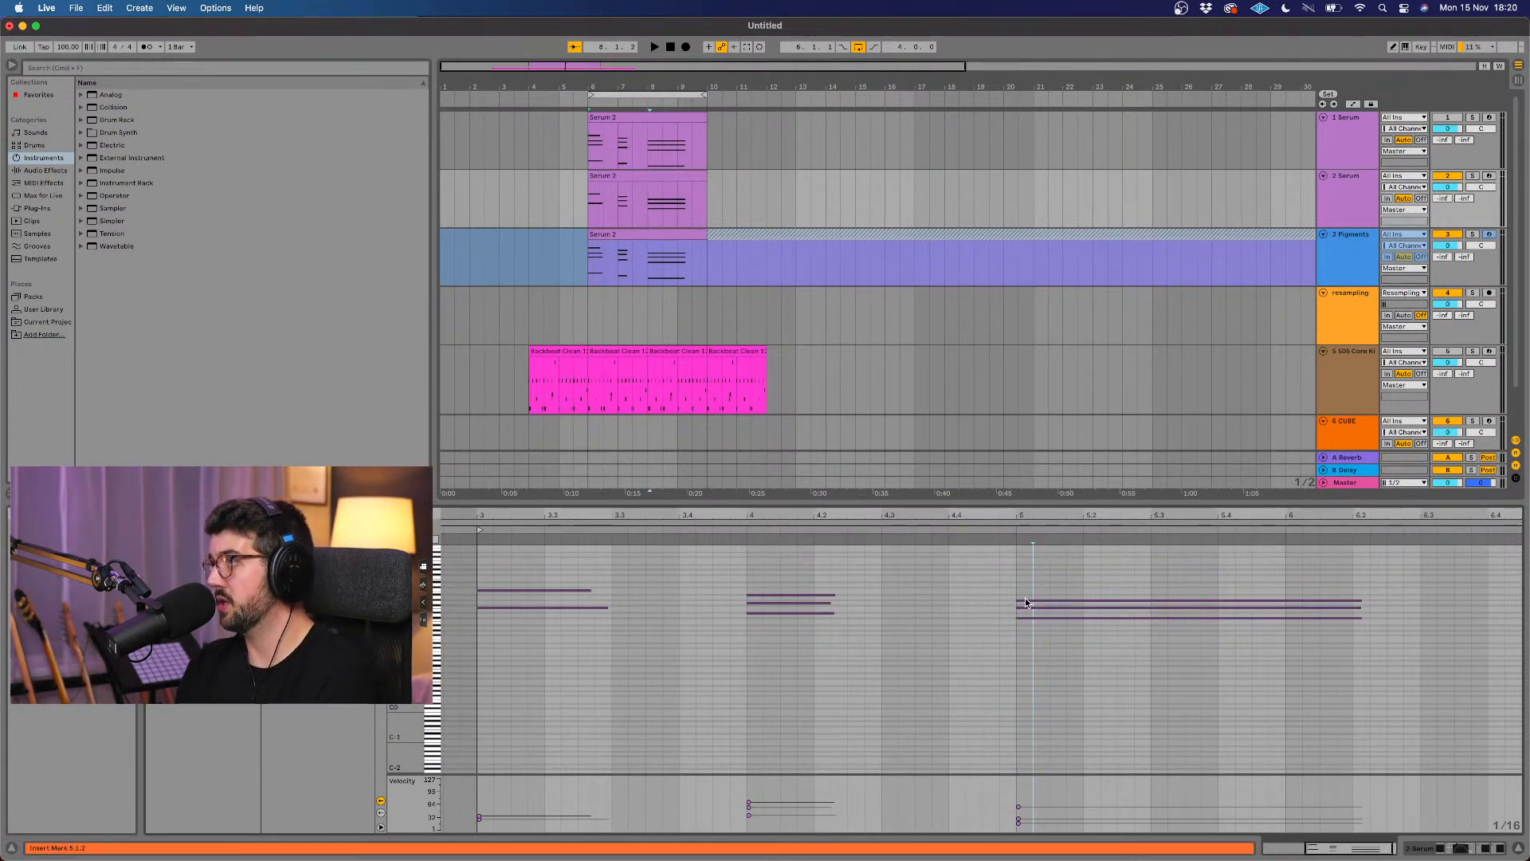
{"action": "left_click", "coordinate": [1026, 601]}
{"action": "key", "text": "Delete"}
{"action": "double_click", "coordinate": [823, 596]}
{"action": "left_click", "coordinate": [585, 591]}
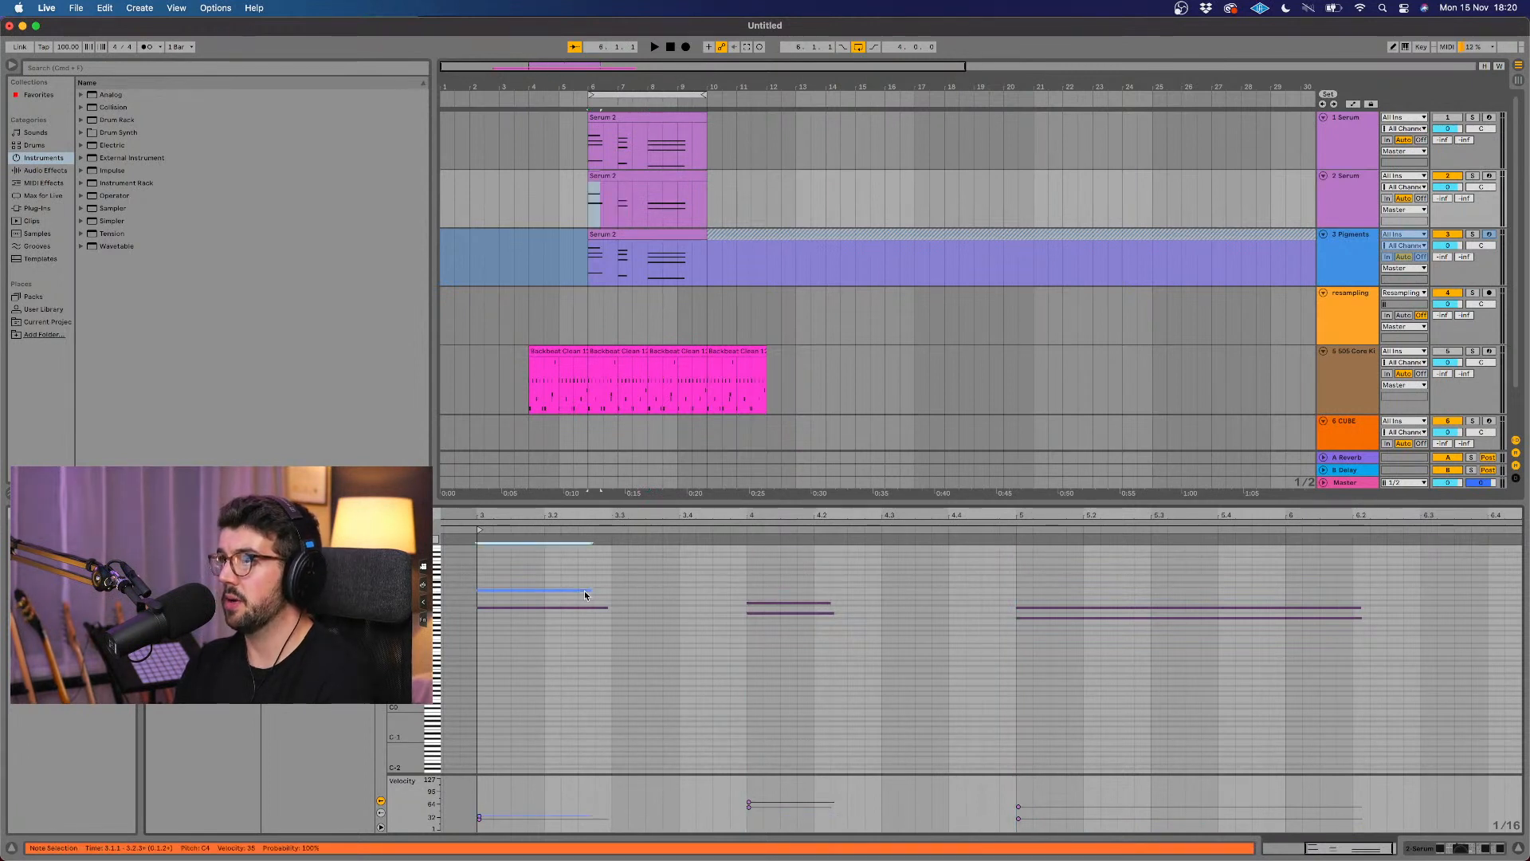
{"action": "key", "text": "Delete"}
{"action": "key", "text": "space"}
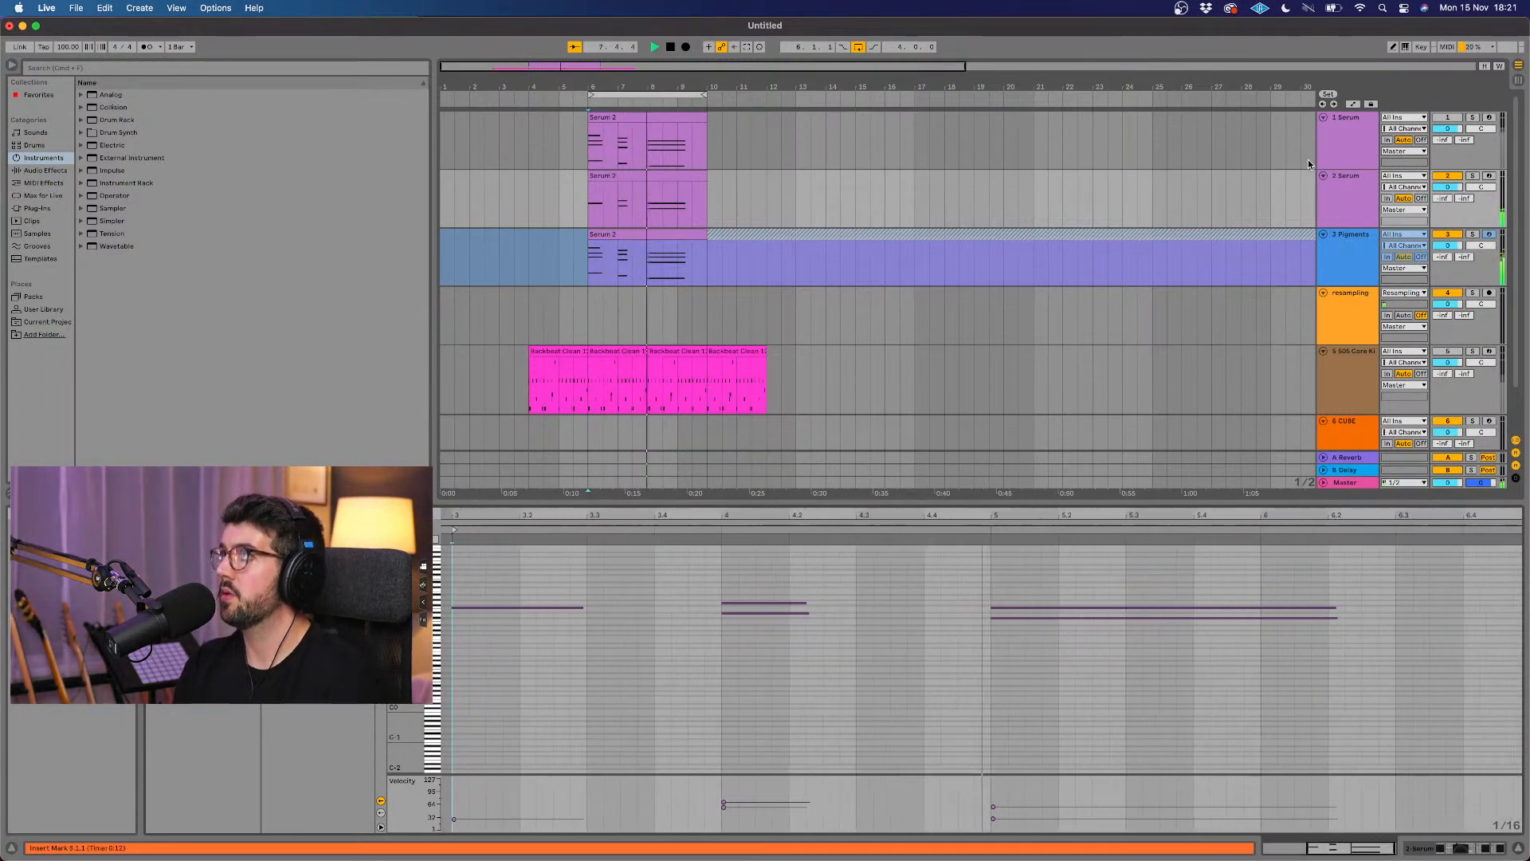
Step: Reactivate the first Serum track, listen to it with the other layers and stop playback
{"action": "left_click", "coordinate": [1448, 117]}
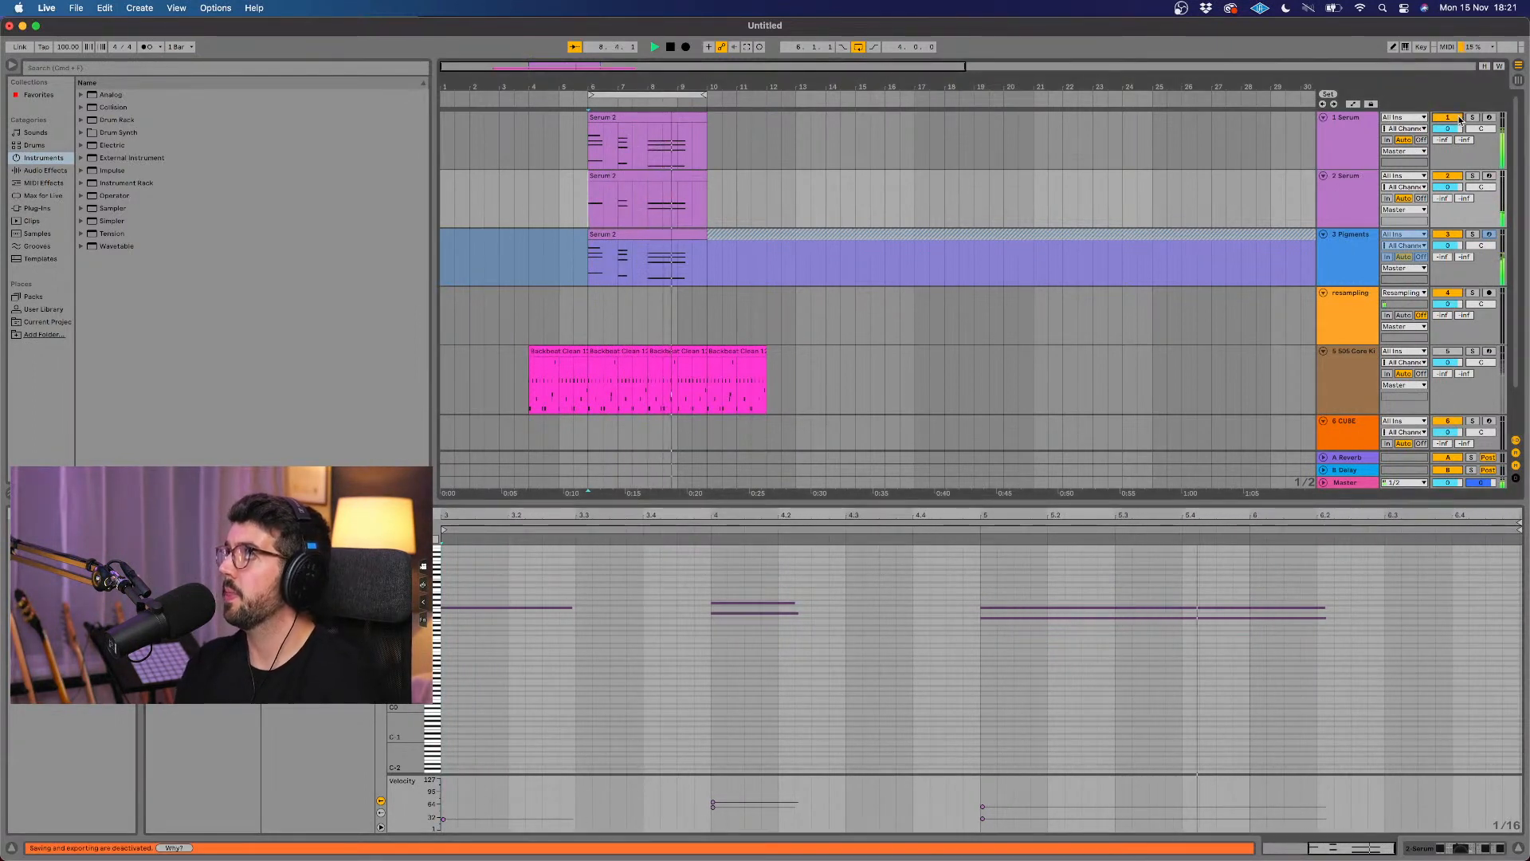
{"action": "left_click", "coordinate": [1349, 137]}
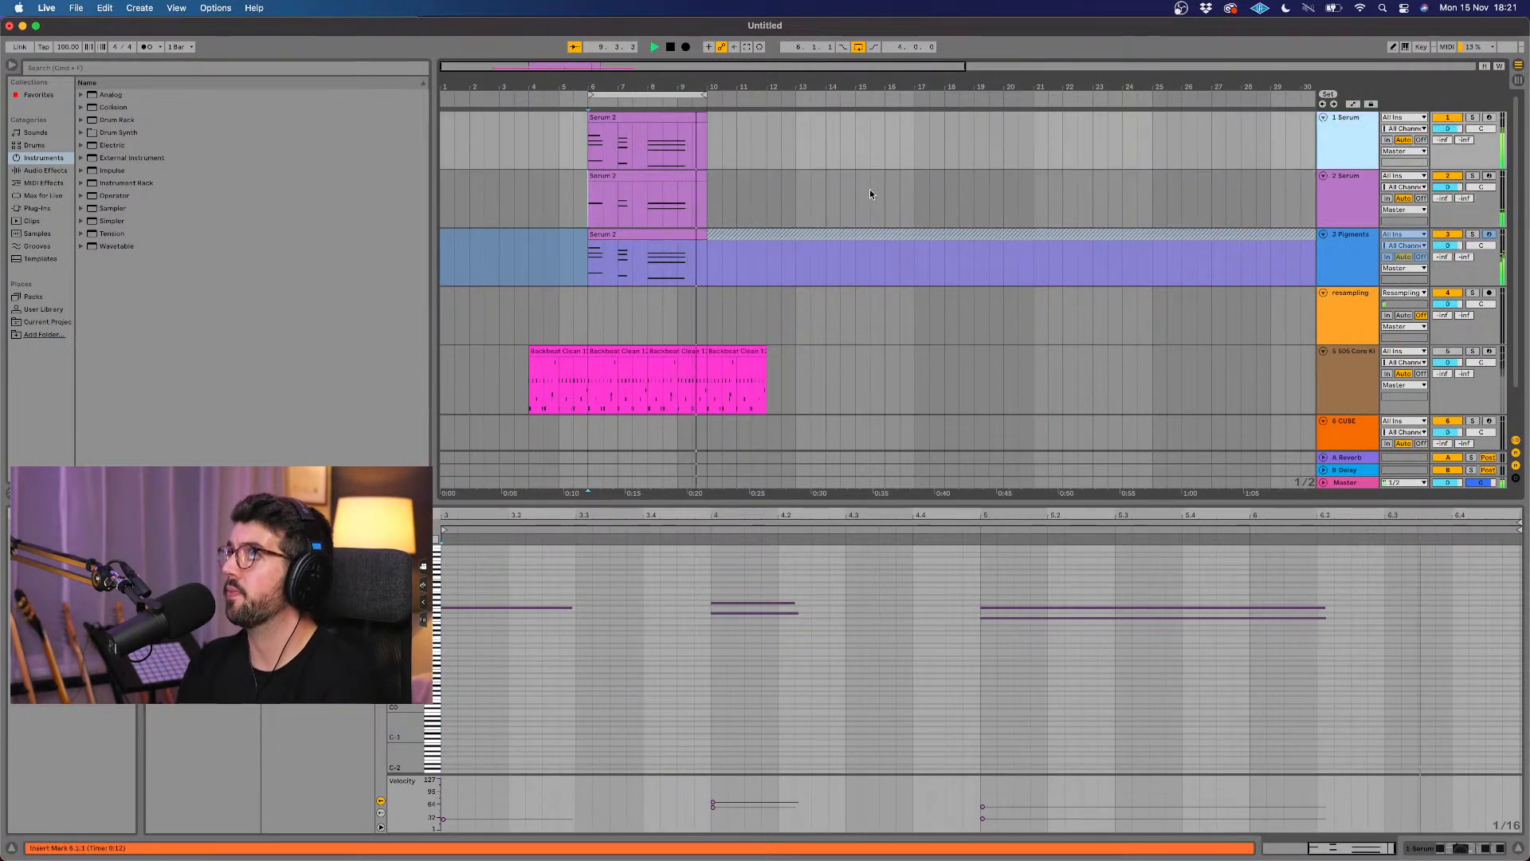
{"action": "key", "text": "space"}
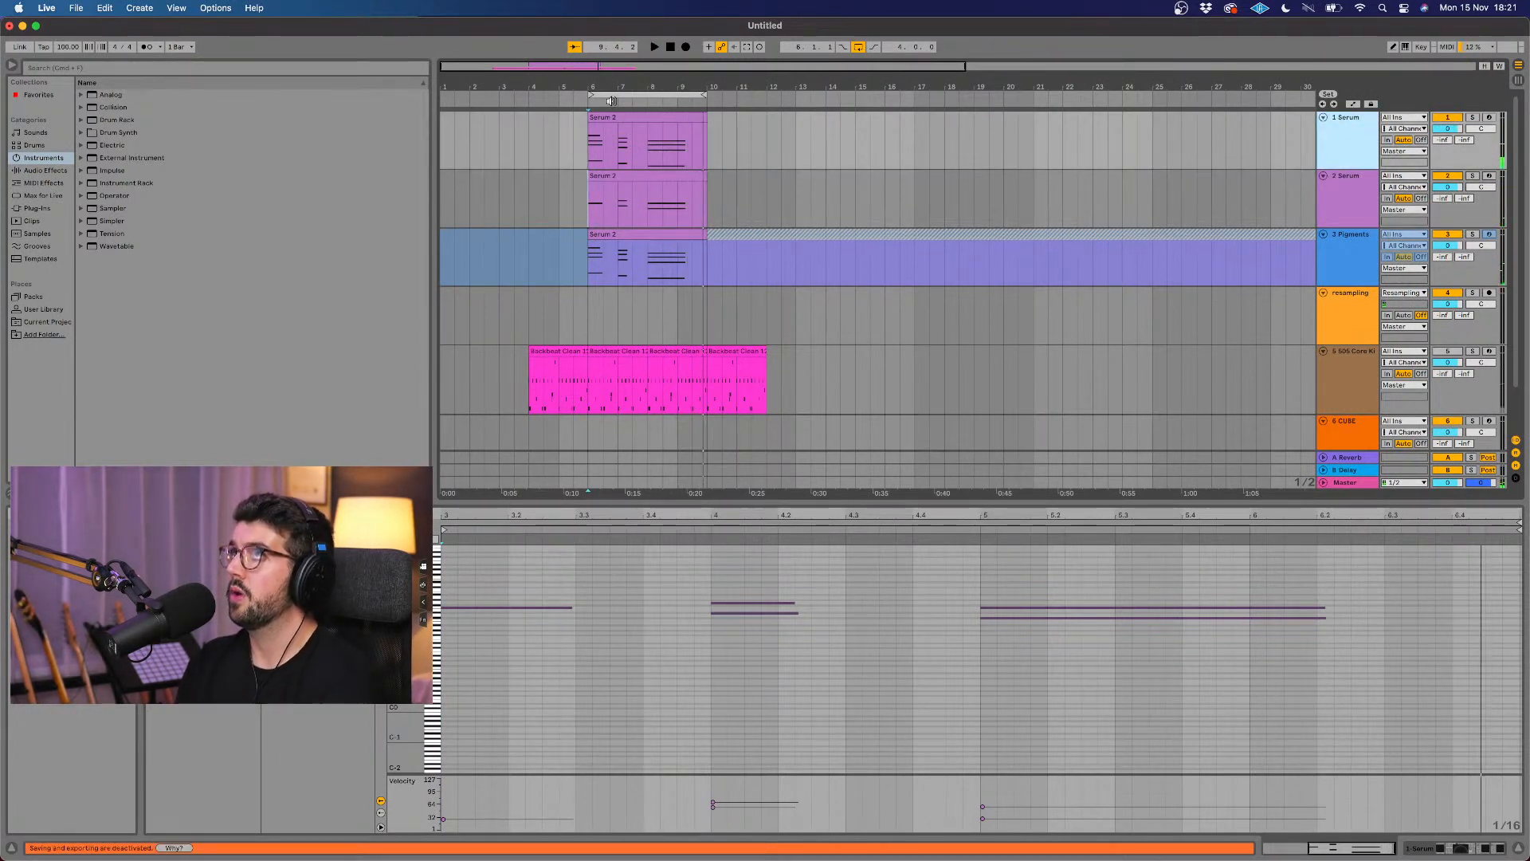
Step: Play the three chord layers together from bar 6 and show the first Serum track's device chain
{"action": "scroll", "coordinate": [561, 138], "scroll_direction": "up", "scroll_amount": 10}
{"action": "scroll", "coordinate": [562, 137], "scroll_direction": "down", "scroll_amount": 10}
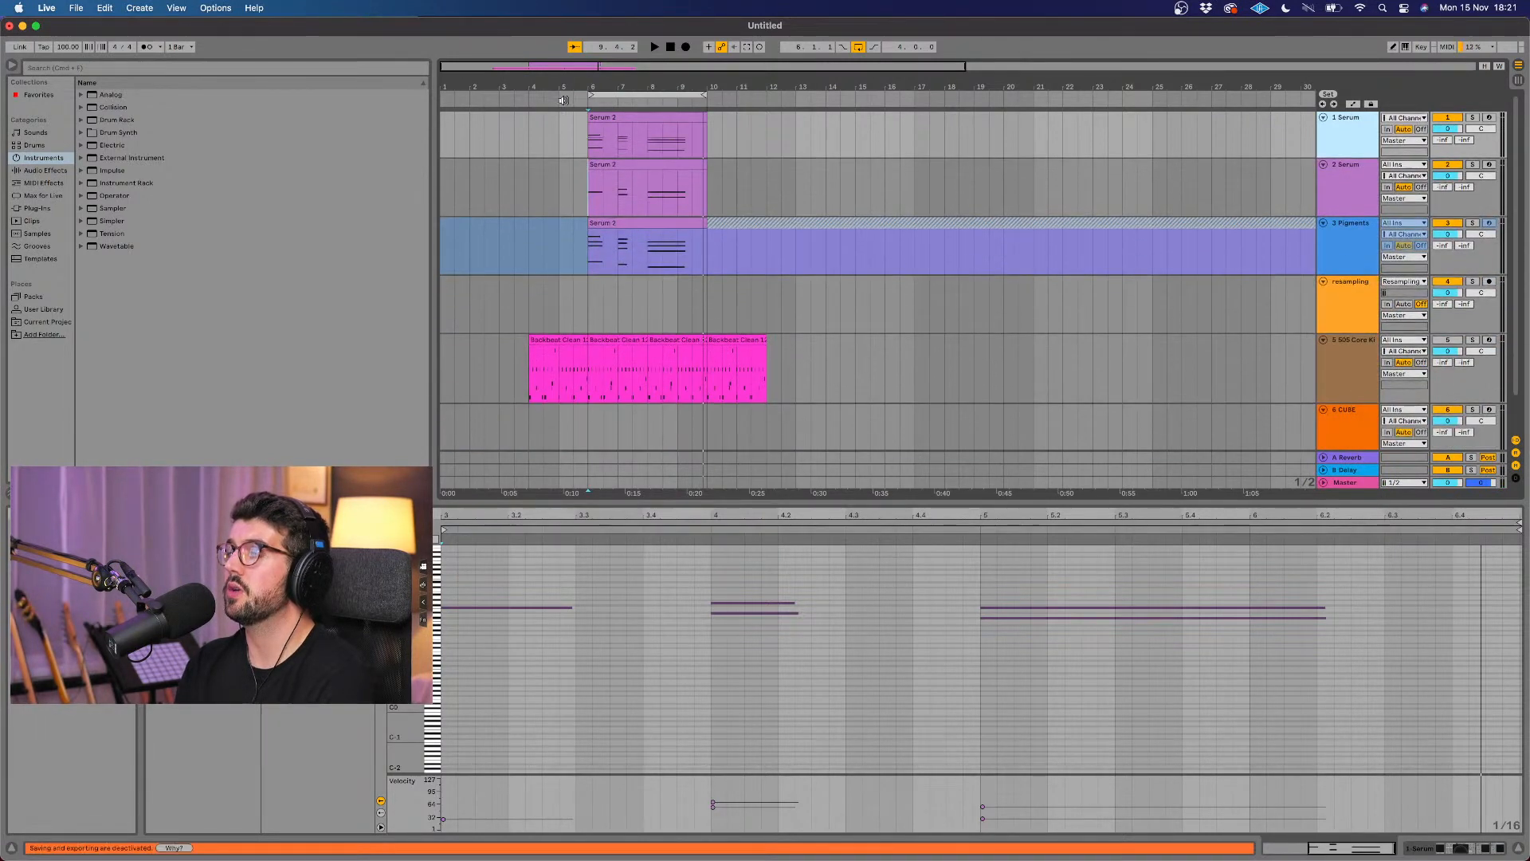
{"action": "scroll", "coordinate": [563, 100], "scroll_direction": "up", "scroll_amount": 10}
{"action": "scroll", "coordinate": [563, 100], "scroll_direction": "up", "scroll_amount": 5}
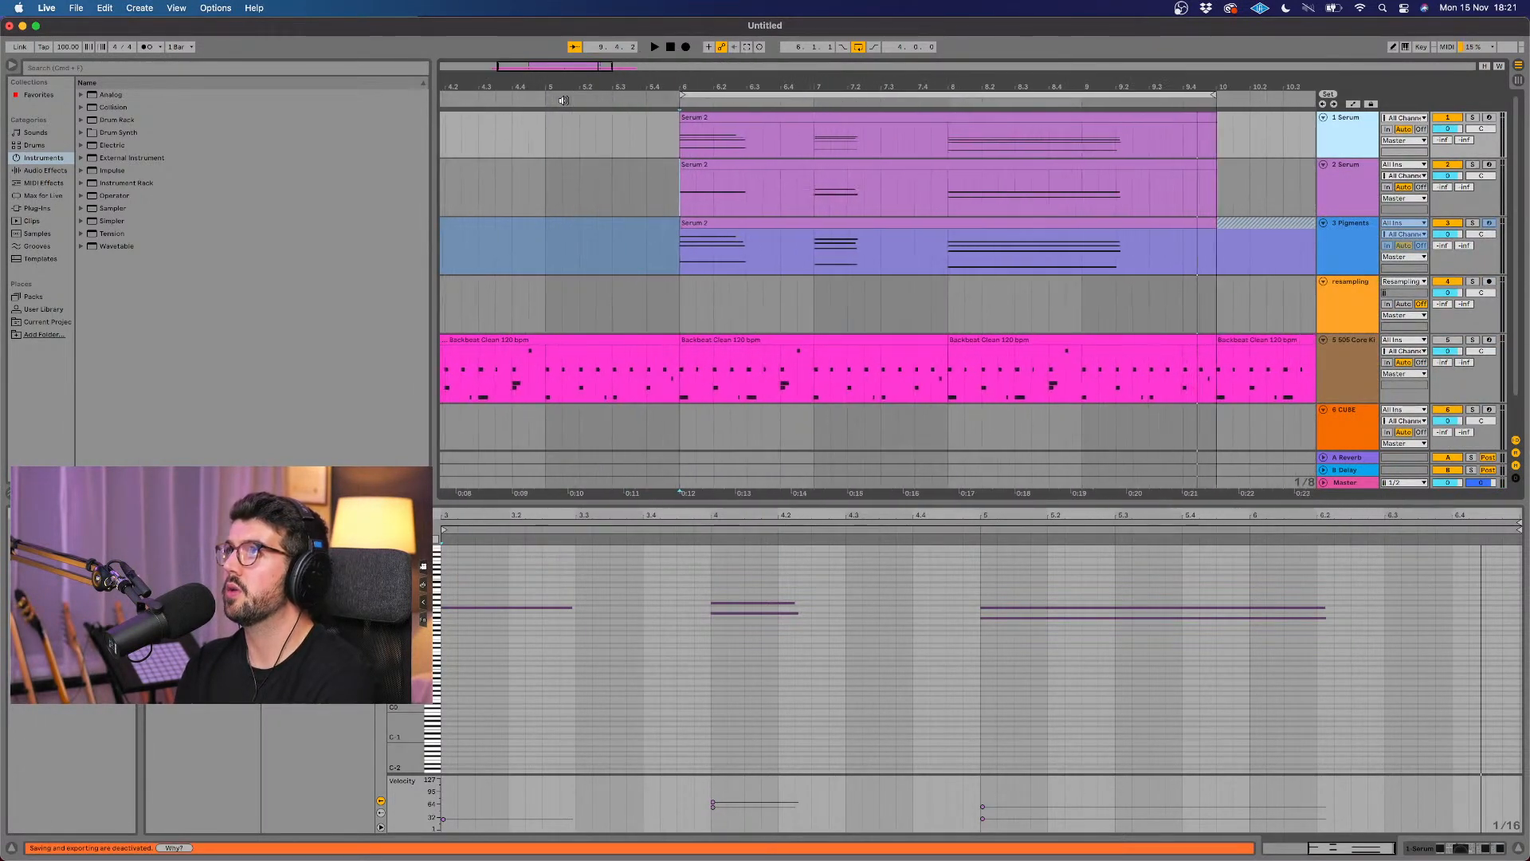
{"action": "left_click", "coordinate": [672, 98]}
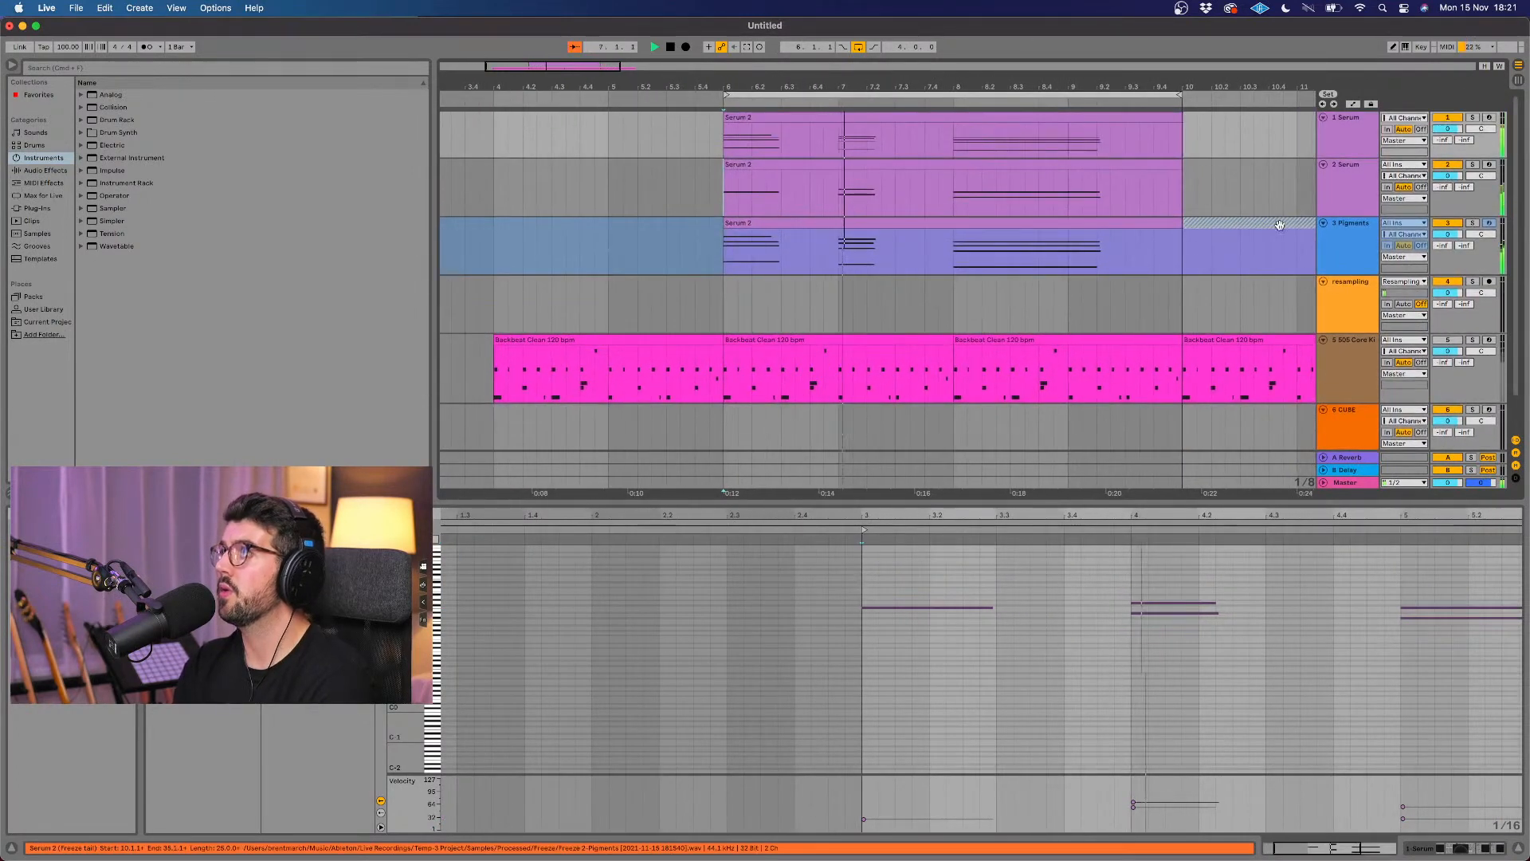
{"action": "left_click", "coordinate": [1353, 142]}
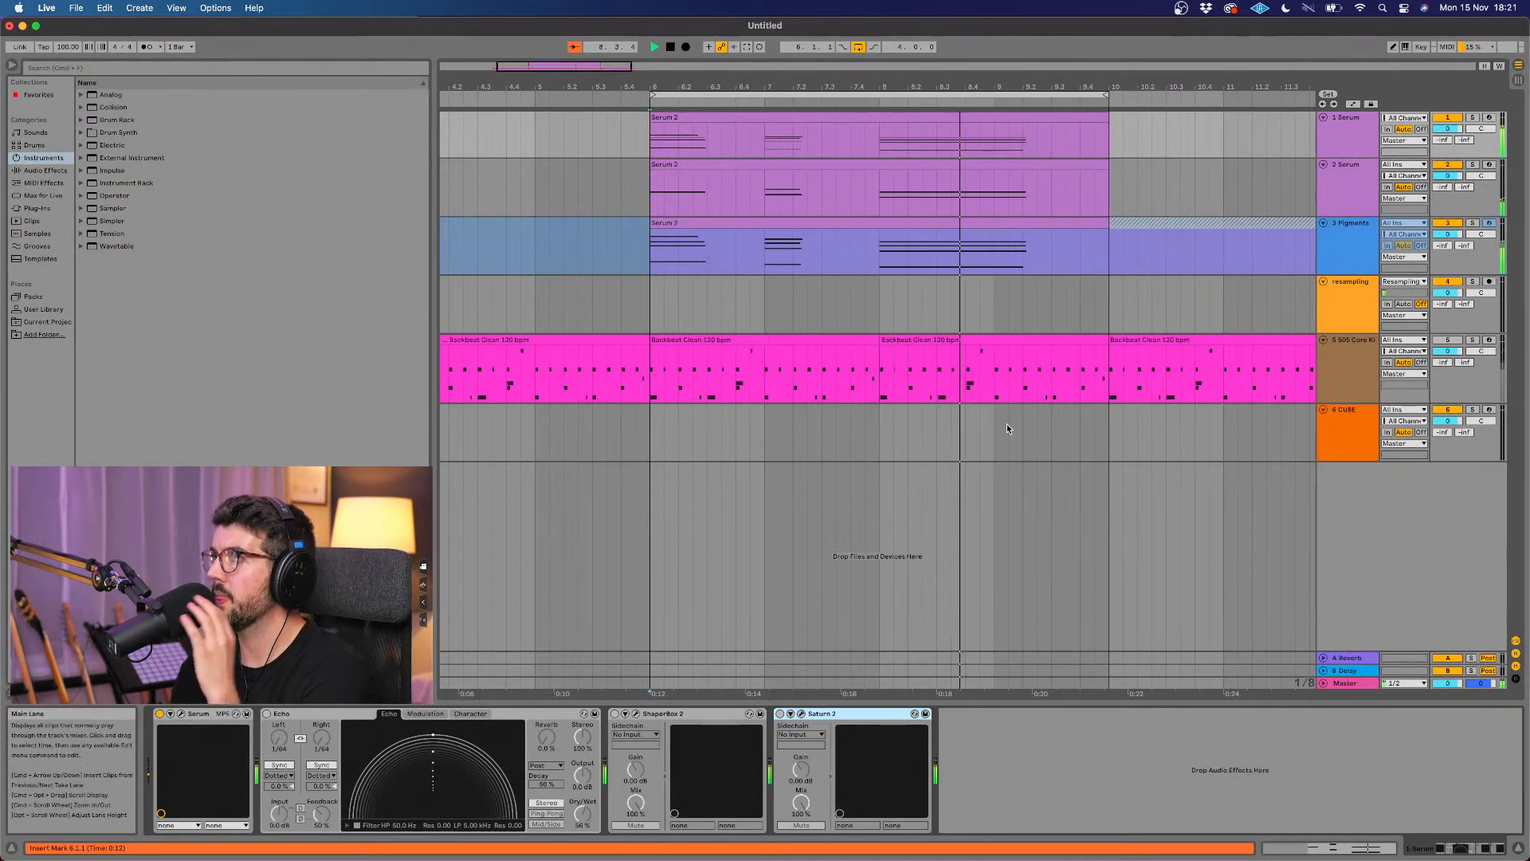
{"action": "scroll", "coordinate": [1009, 426], "scroll_direction": "right", "scroll_amount": 1}
{"action": "key", "text": "space"}
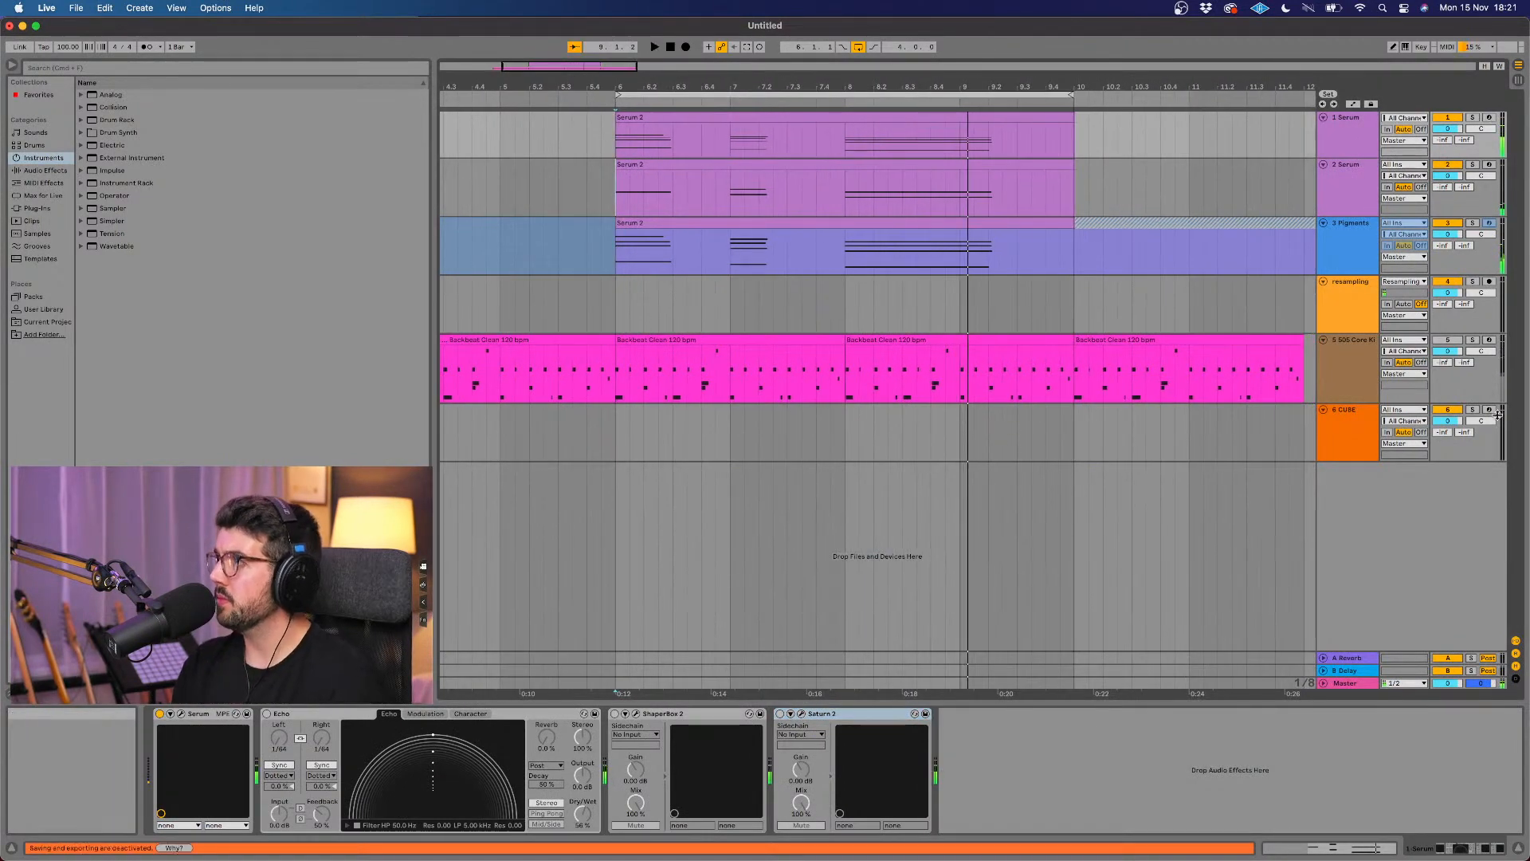
Step: Move the CUBE track directly below Pigments and bring its open plug-in window fully into view
{"action": "left_click", "coordinate": [1364, 429]}
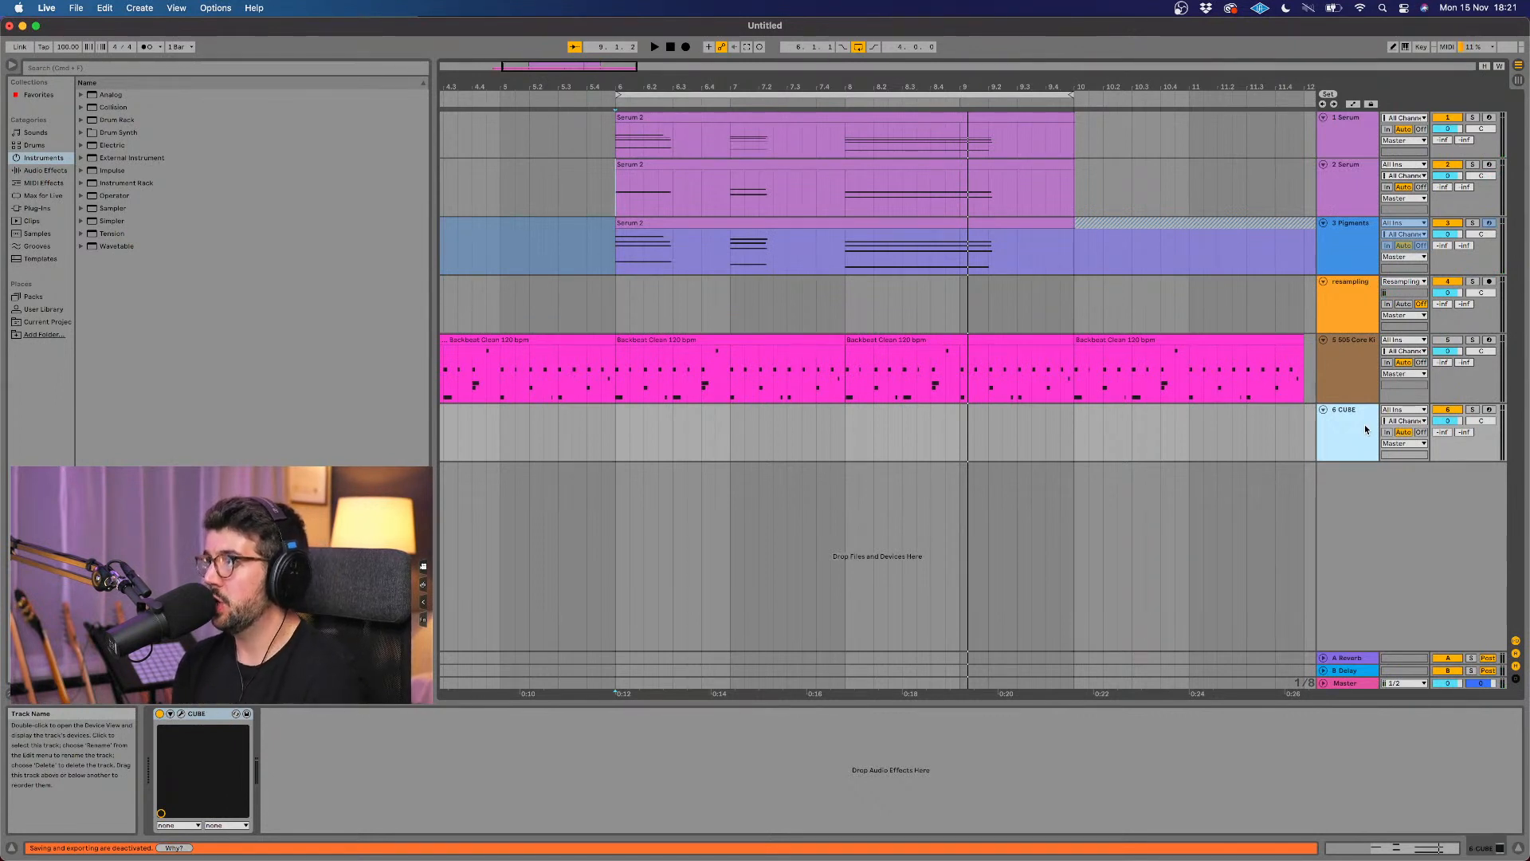
{"action": "left_click_drag", "start_coordinate": [1365, 424], "coordinate": [1343, 288]}
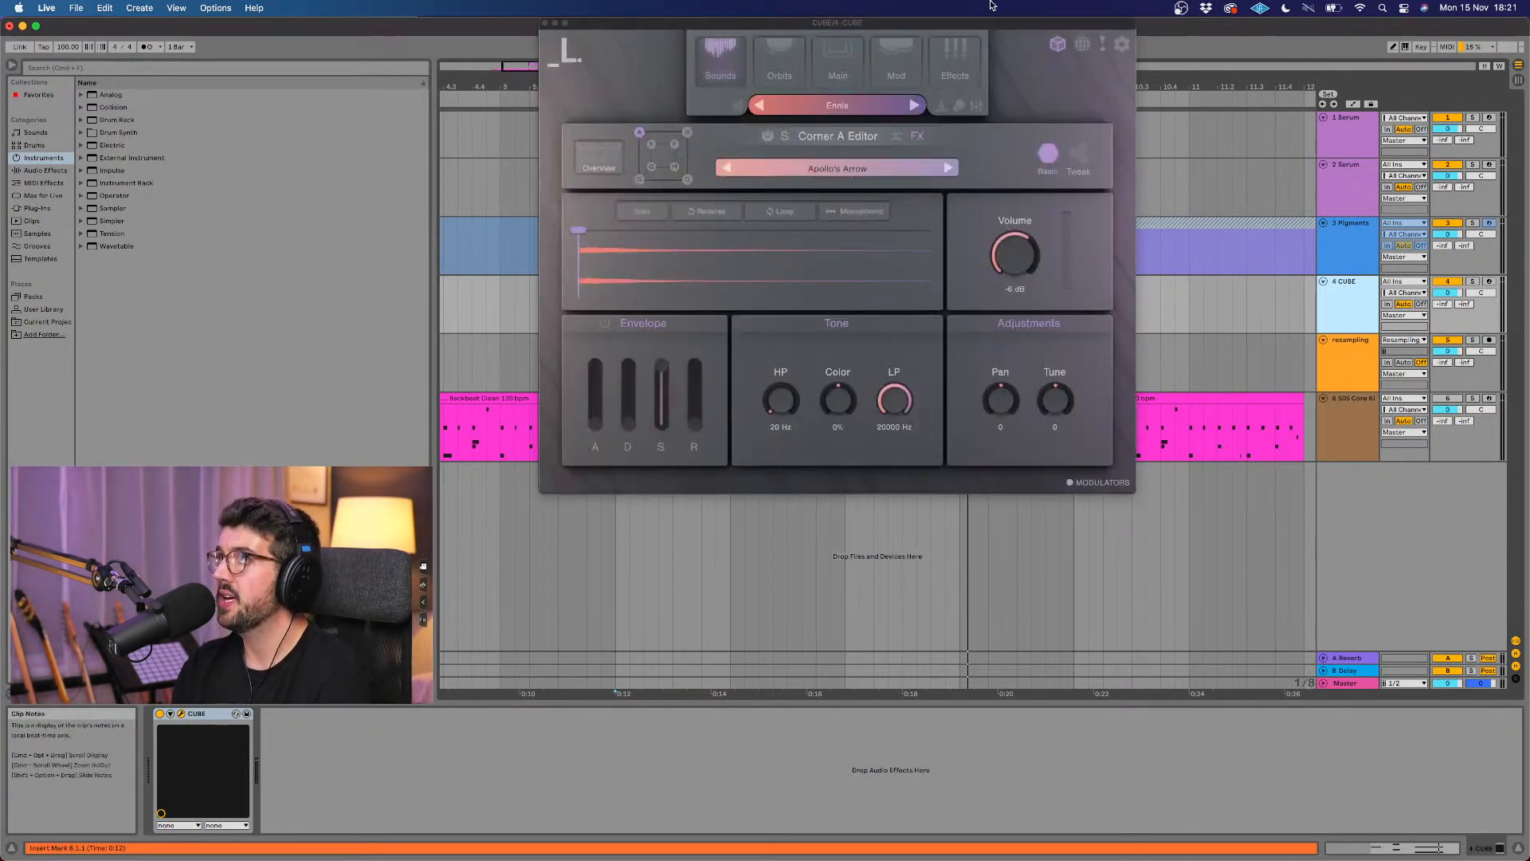
{"action": "left_click_drag", "start_coordinate": [970, 20], "coordinate": [905, 170]}
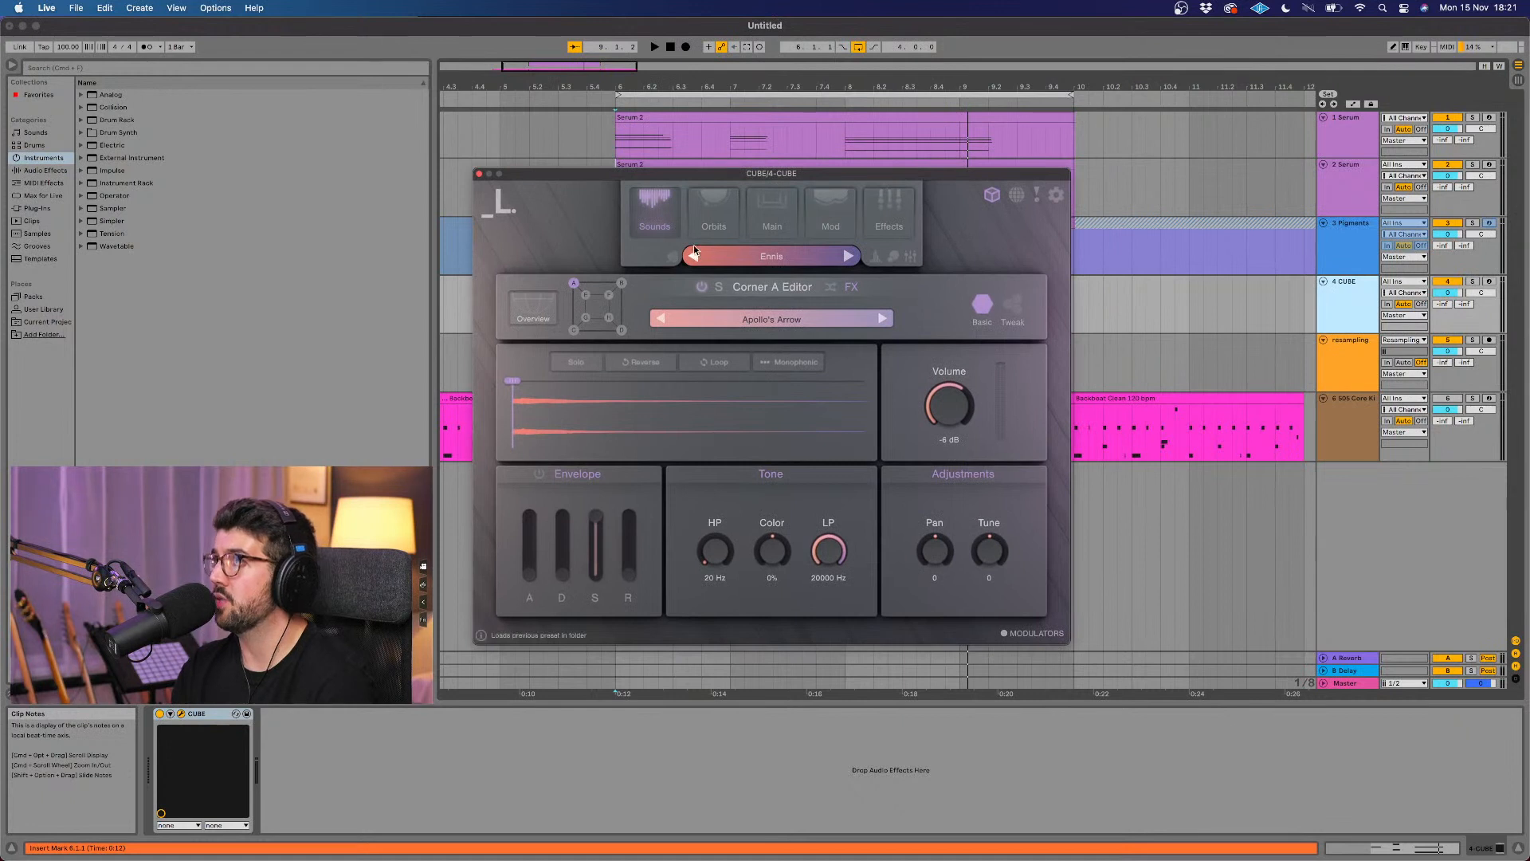
Step: Examine CUBE's Orbits page and the Global Editor overview of its sounds, and close the plug-in window
{"action": "left_click", "coordinate": [700, 225]}
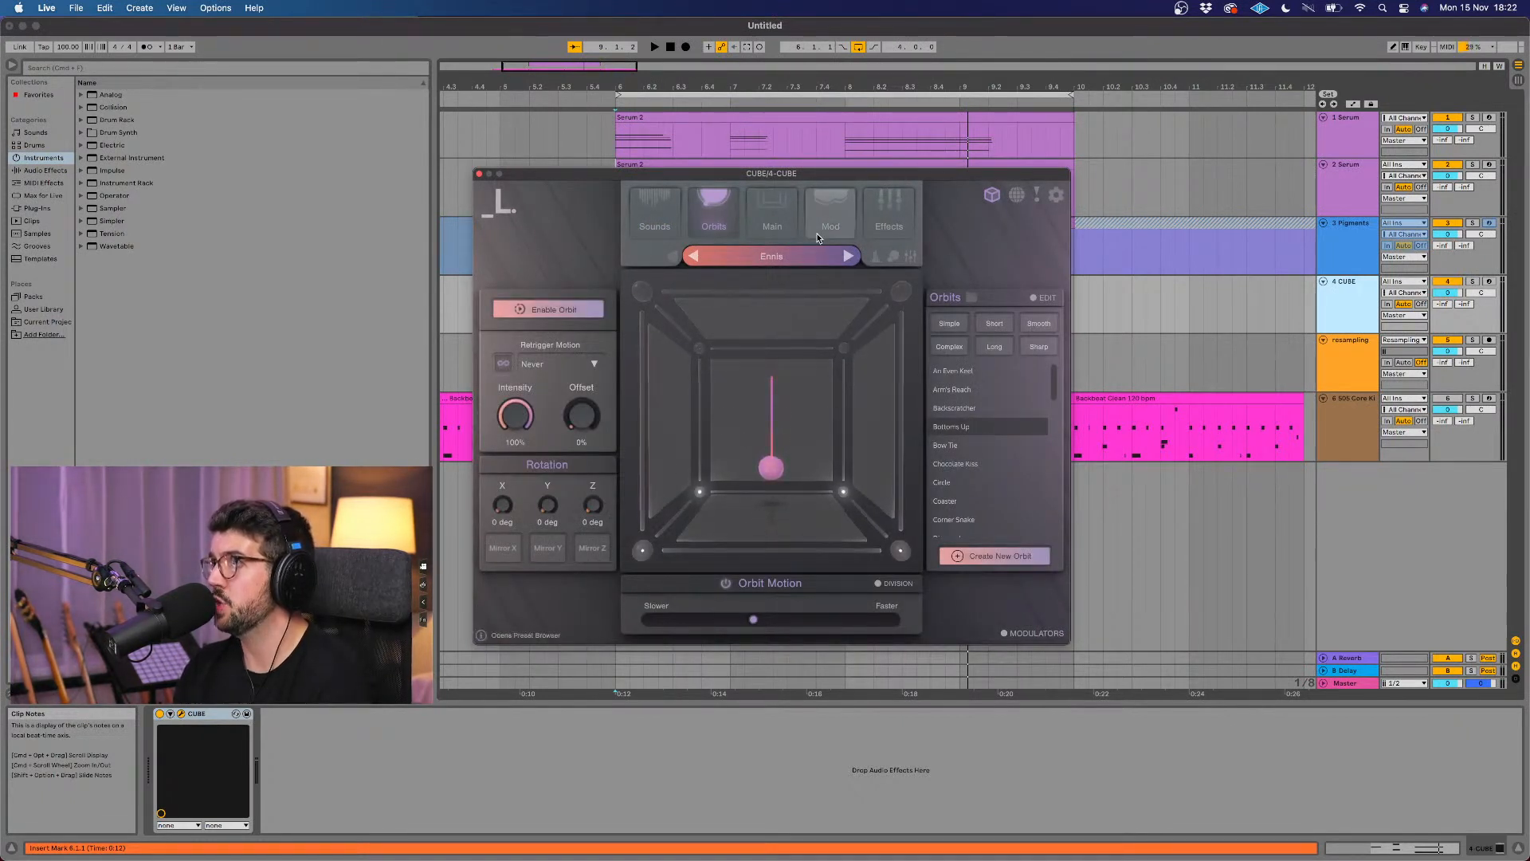
{"action": "left_click", "coordinate": [673, 204]}
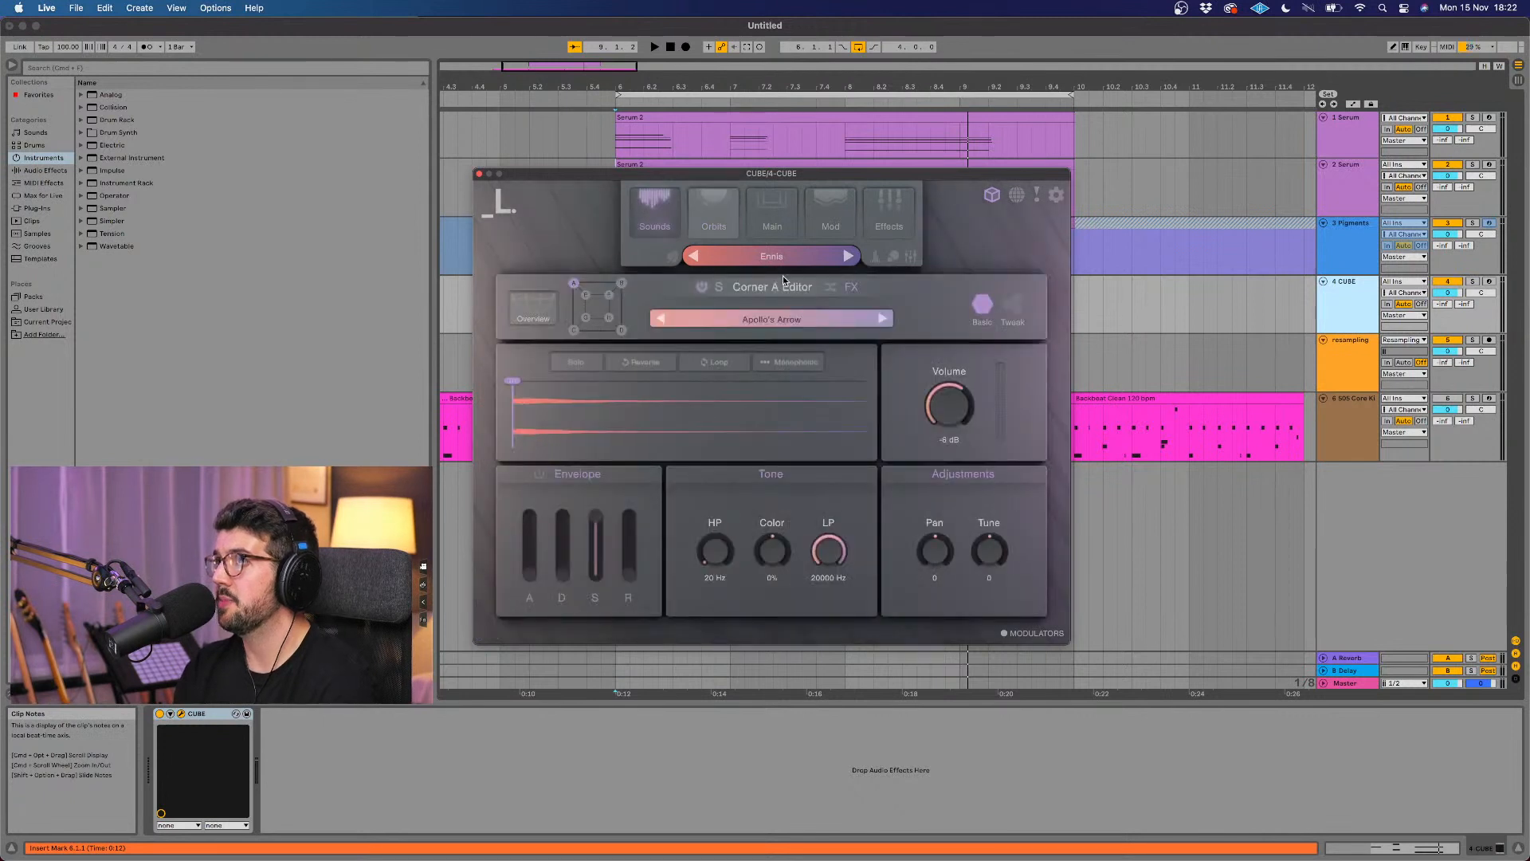
{"action": "left_click", "coordinate": [545, 310]}
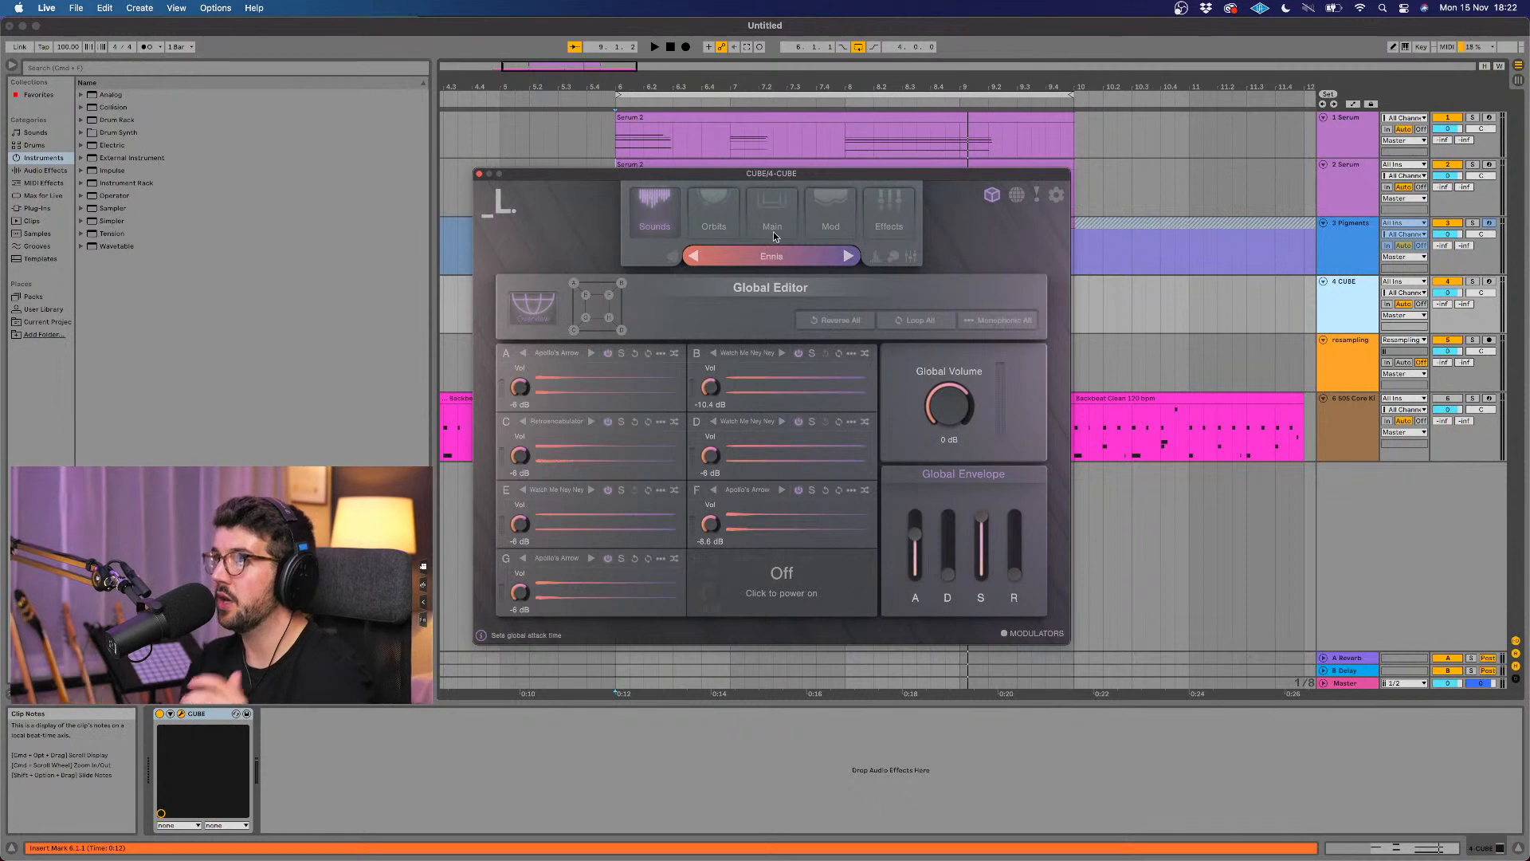
{"action": "left_click", "coordinate": [479, 174]}
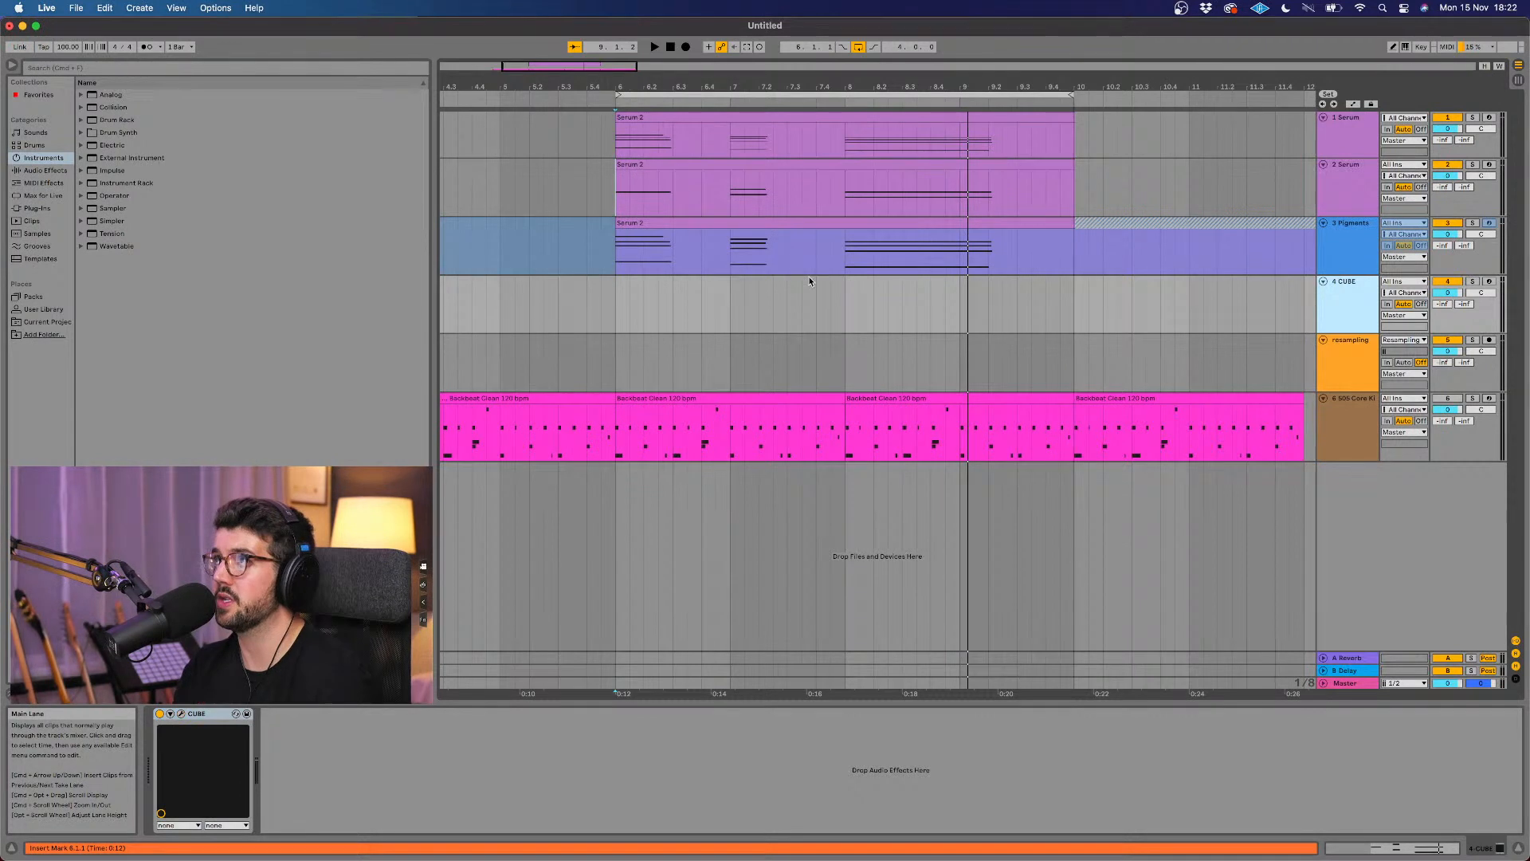
Step: Copy the Pigments chord clip to the same position on the CUBE track and play the layers from bar 6
{"action": "left_click", "coordinate": [820, 233]}
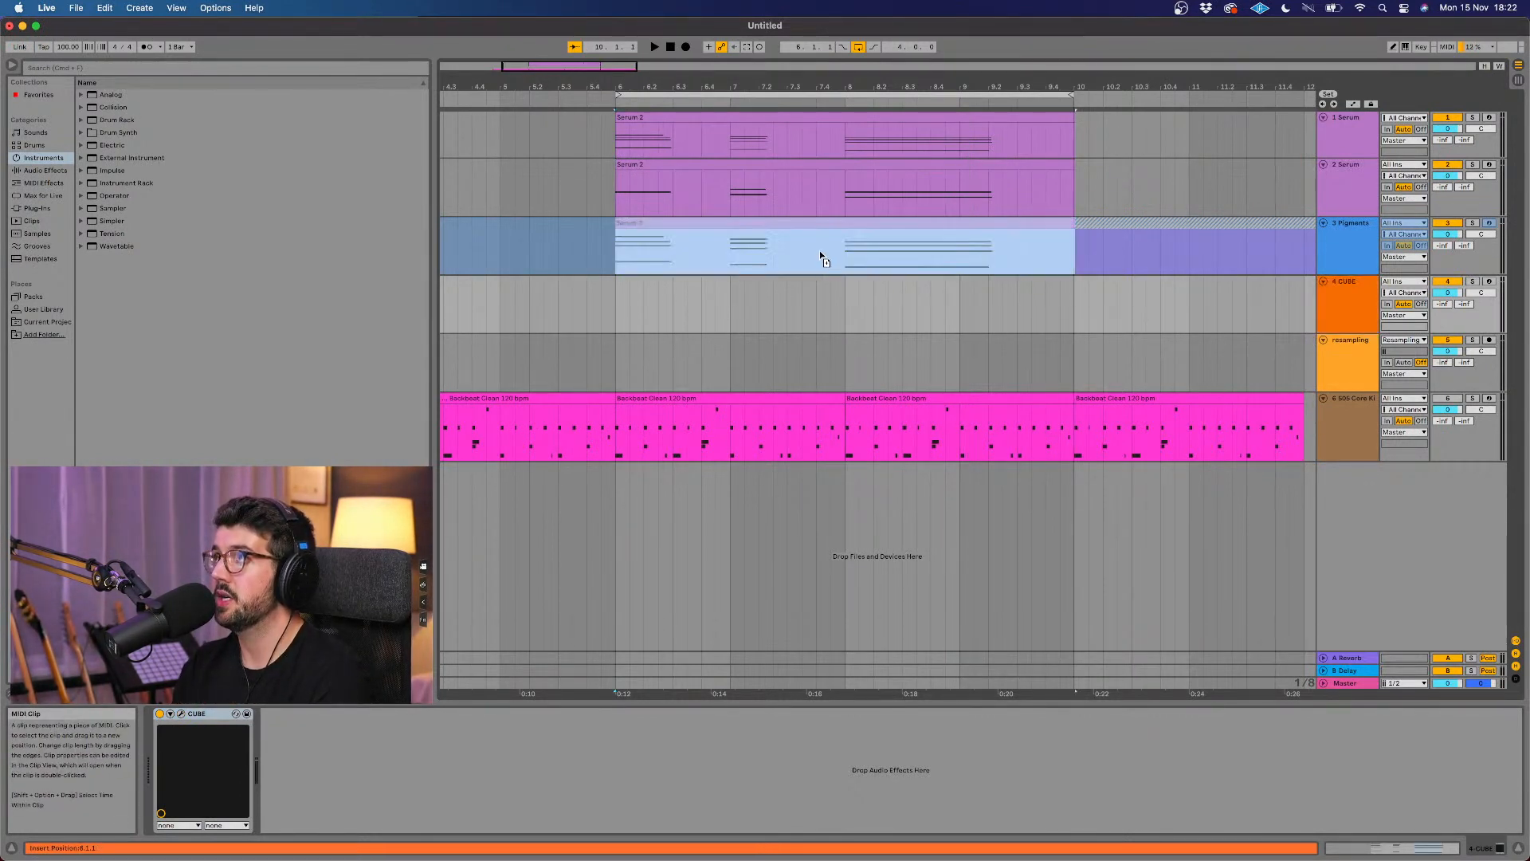
{"action": "left_click_drag", "start_coordinate": [817, 270], "coordinate": [817, 280]}
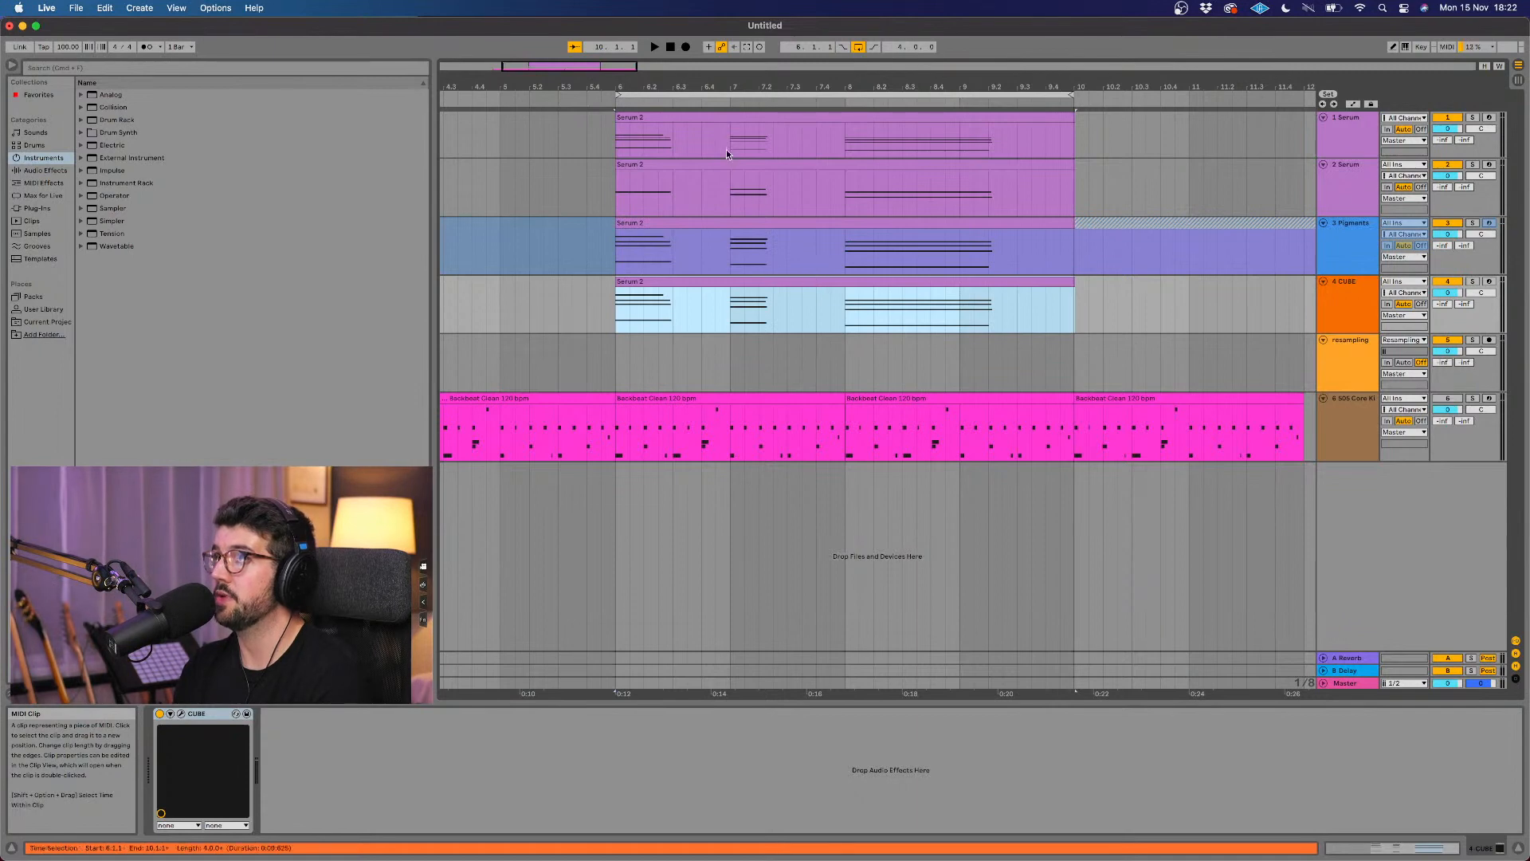
{"action": "left_click", "coordinate": [617, 99]}
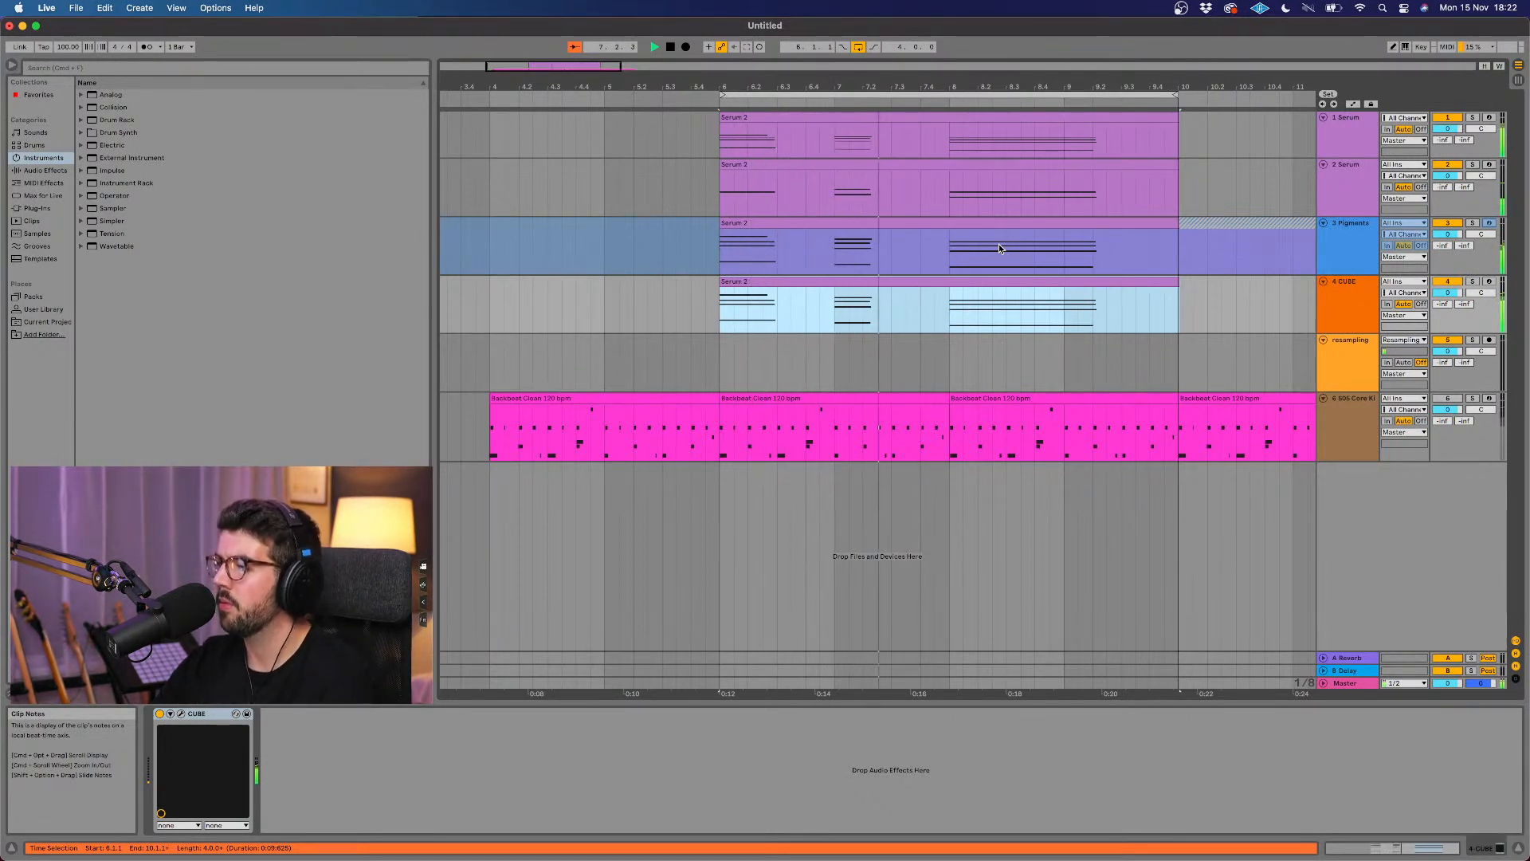
{"action": "scroll", "coordinate": [999, 248], "scroll_direction": "right", "scroll_amount": 2}
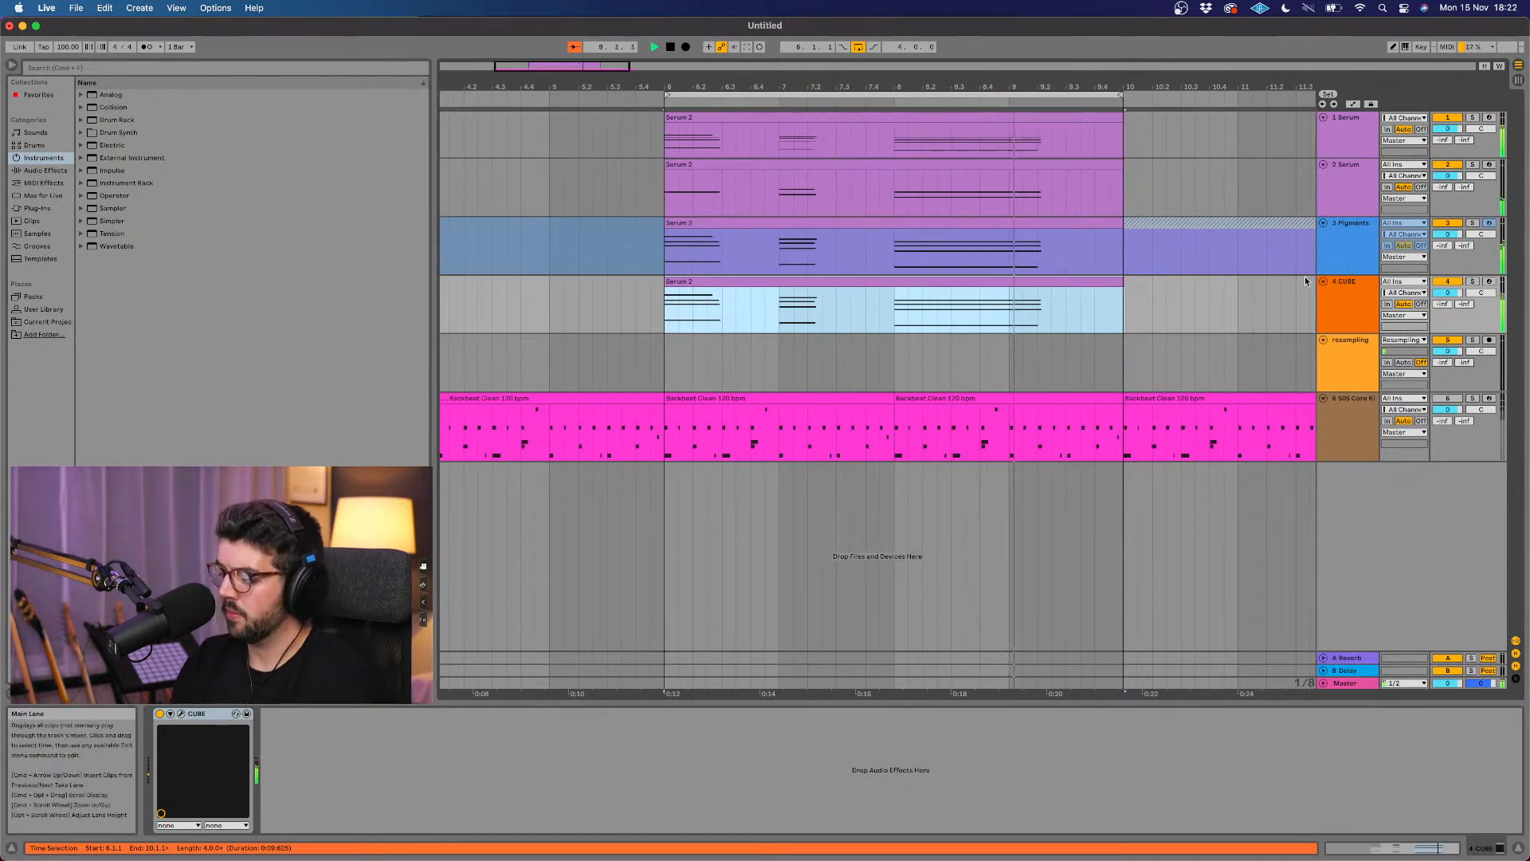
Step: Try CUBE's Epiphanies preset with the other layers, lowering its Global Volume to about -9.3 dB
{"action": "left_click", "coordinate": [1337, 296]}
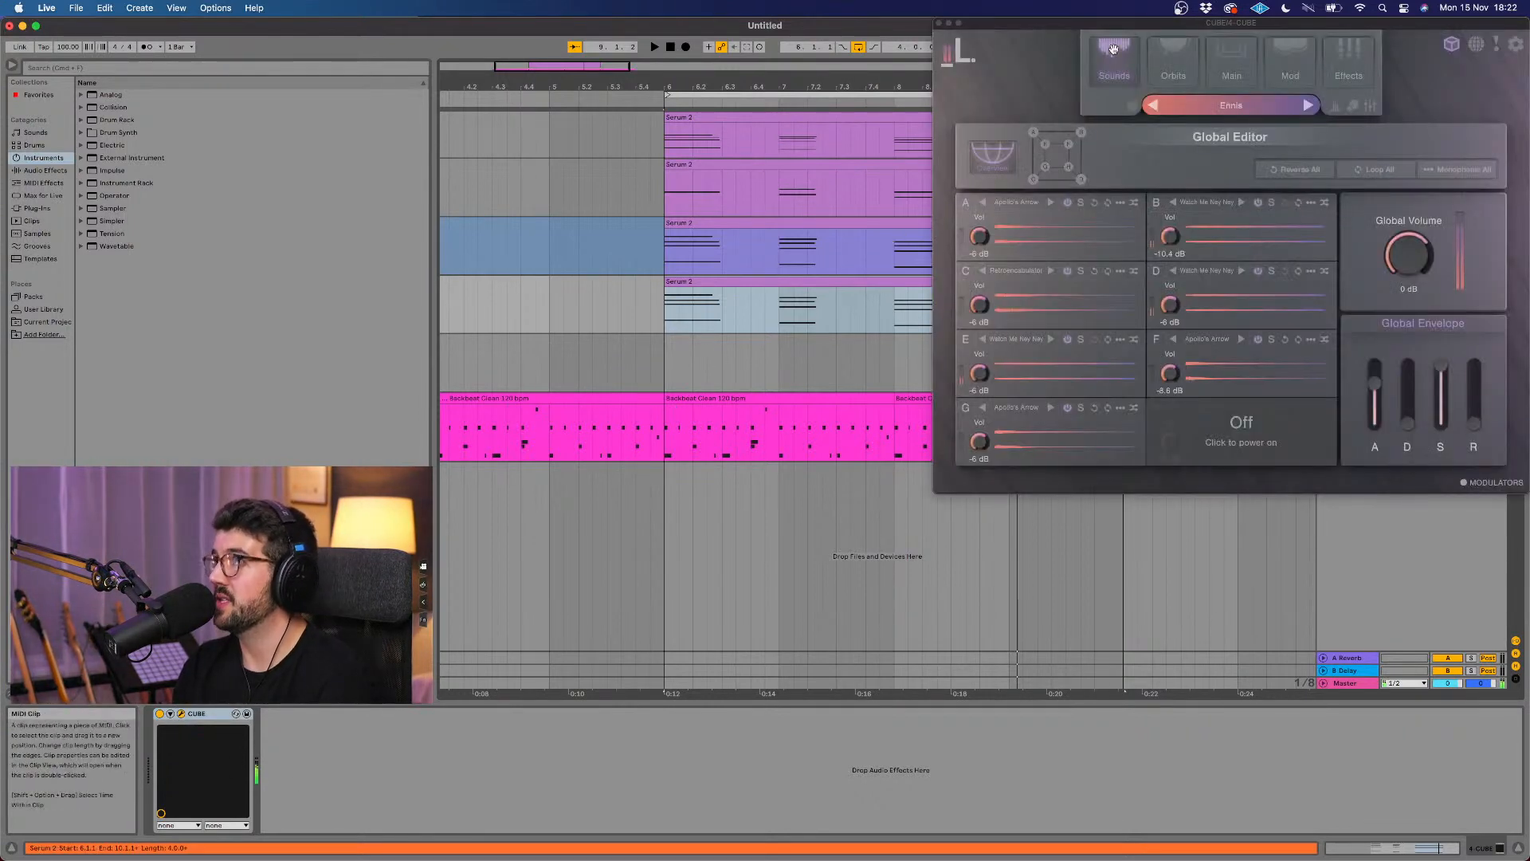
{"action": "left_click_drag", "start_coordinate": [1130, 27], "coordinate": [741, 171]}
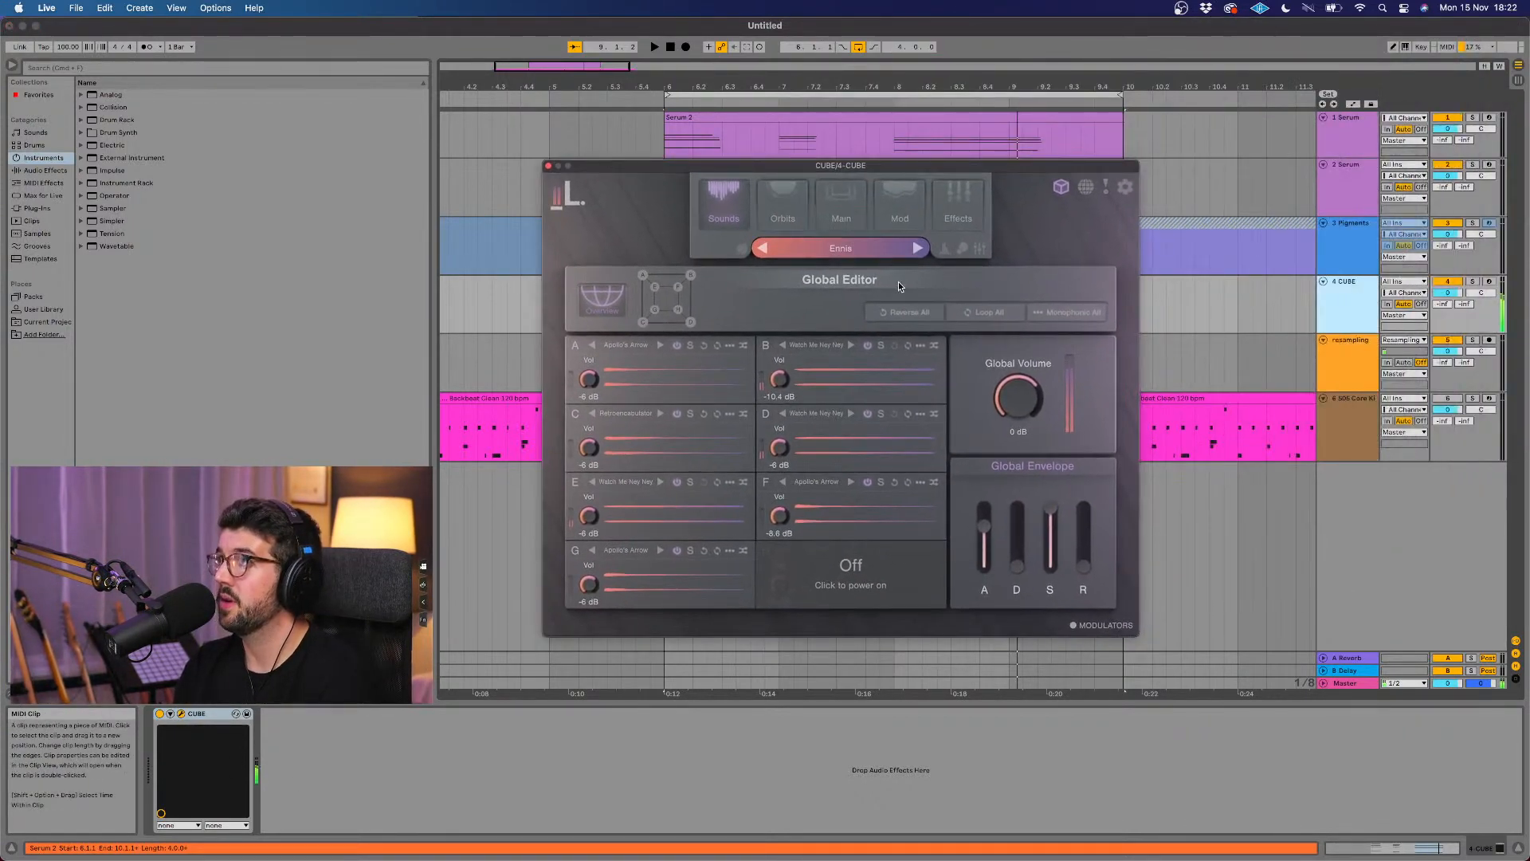
{"action": "left_click", "coordinate": [917, 248]}
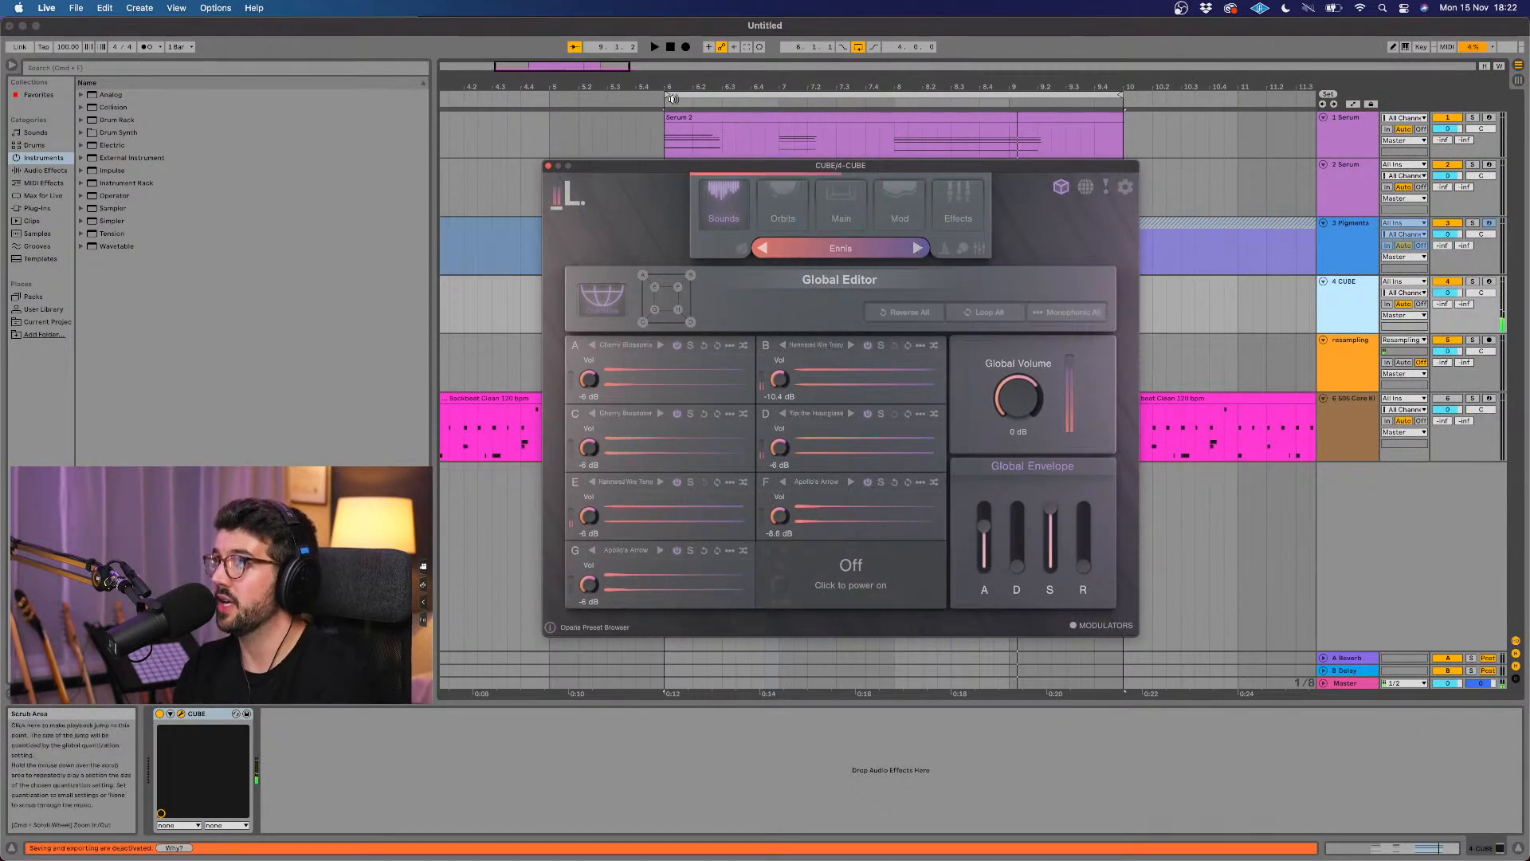
{"action": "left_click", "coordinate": [659, 103]}
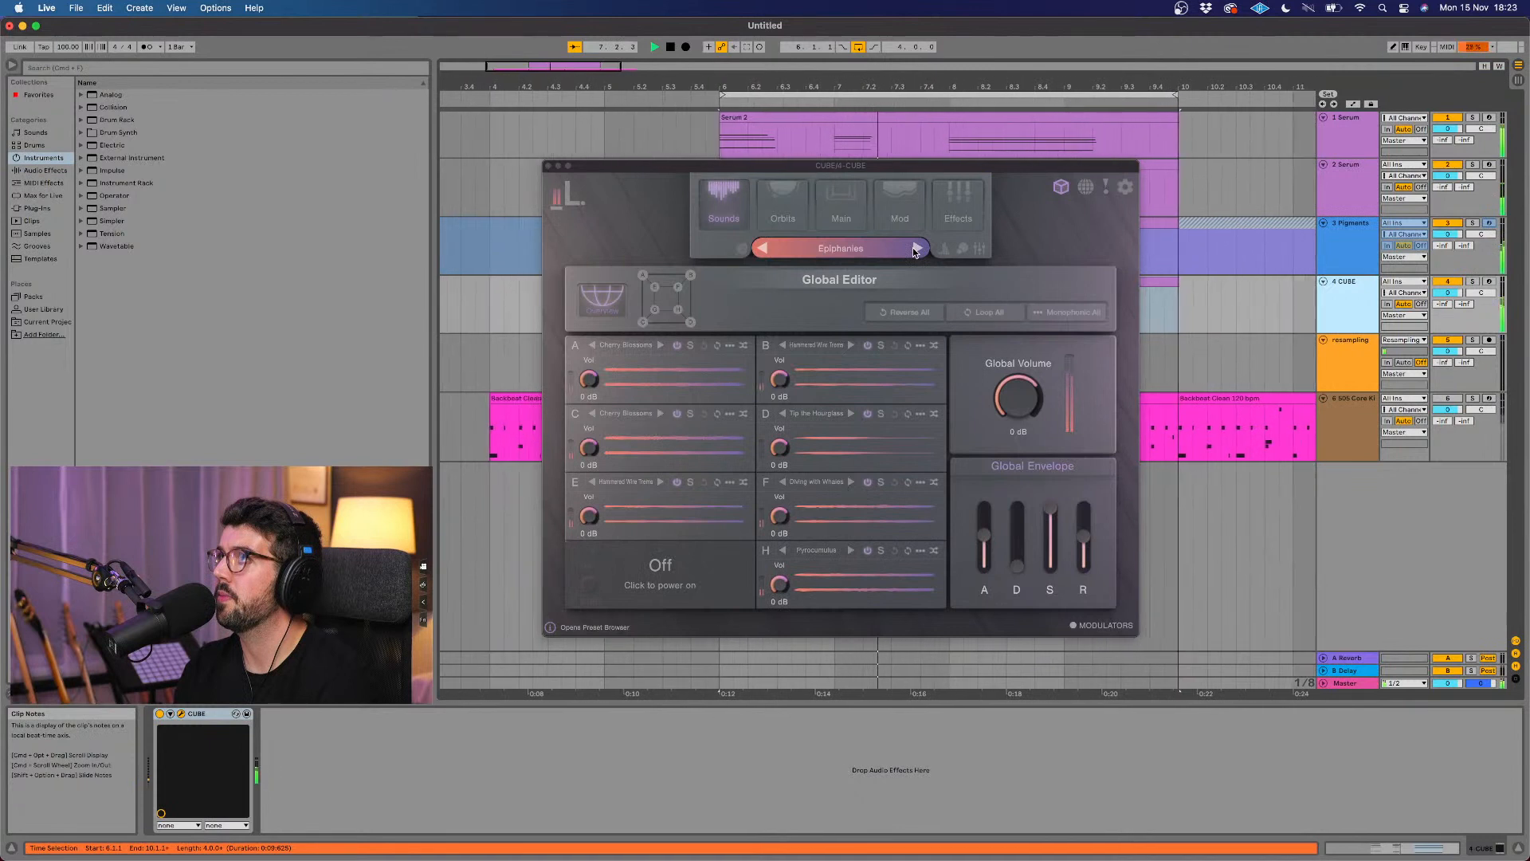
{"action": "left_click_drag", "start_coordinate": [1011, 411], "coordinate": [1007, 442]}
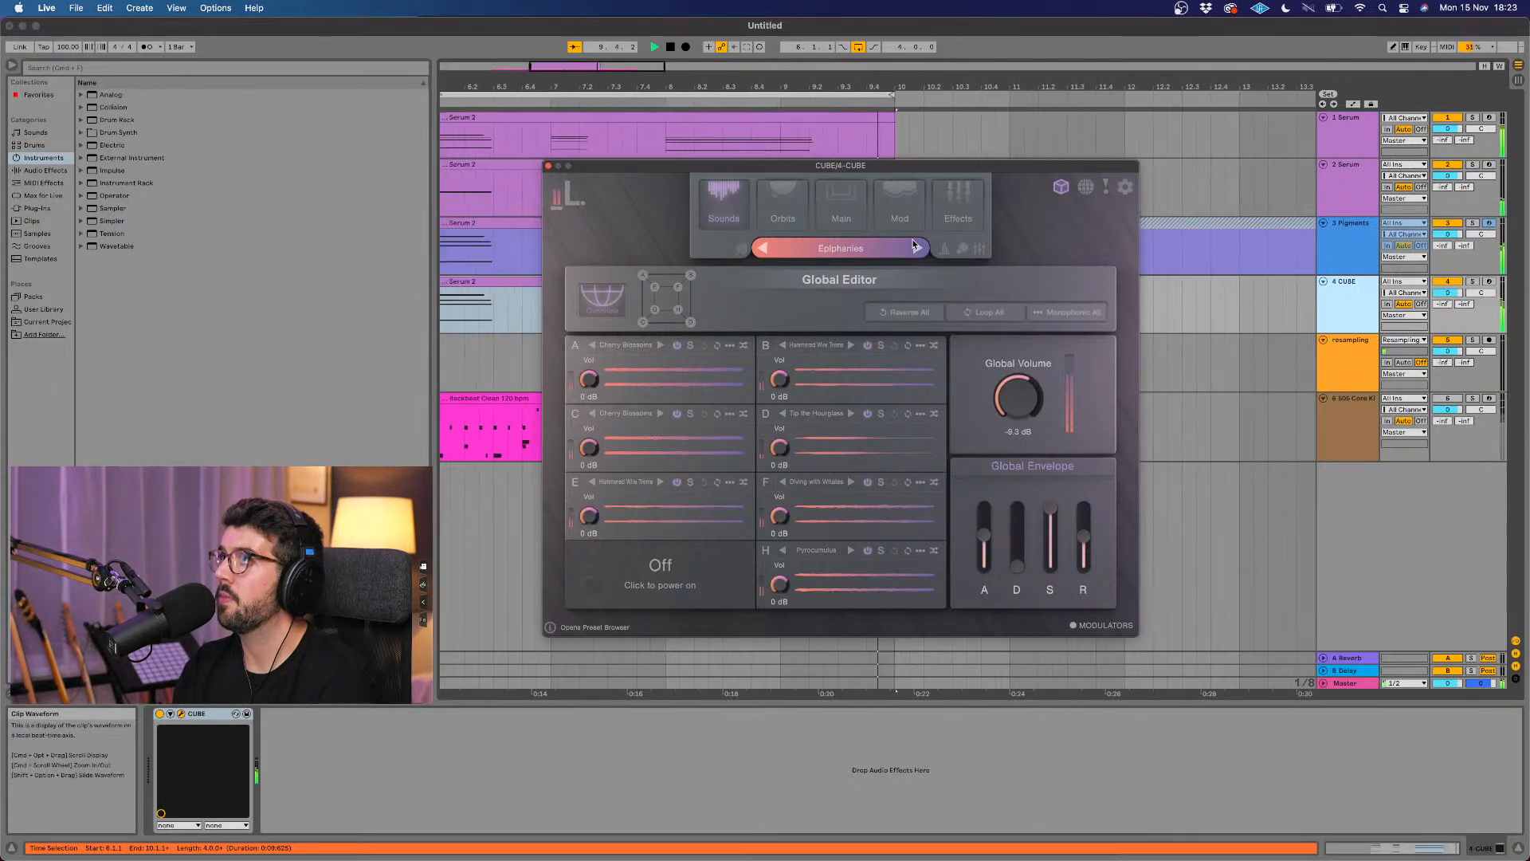
{"action": "key", "text": "space"}
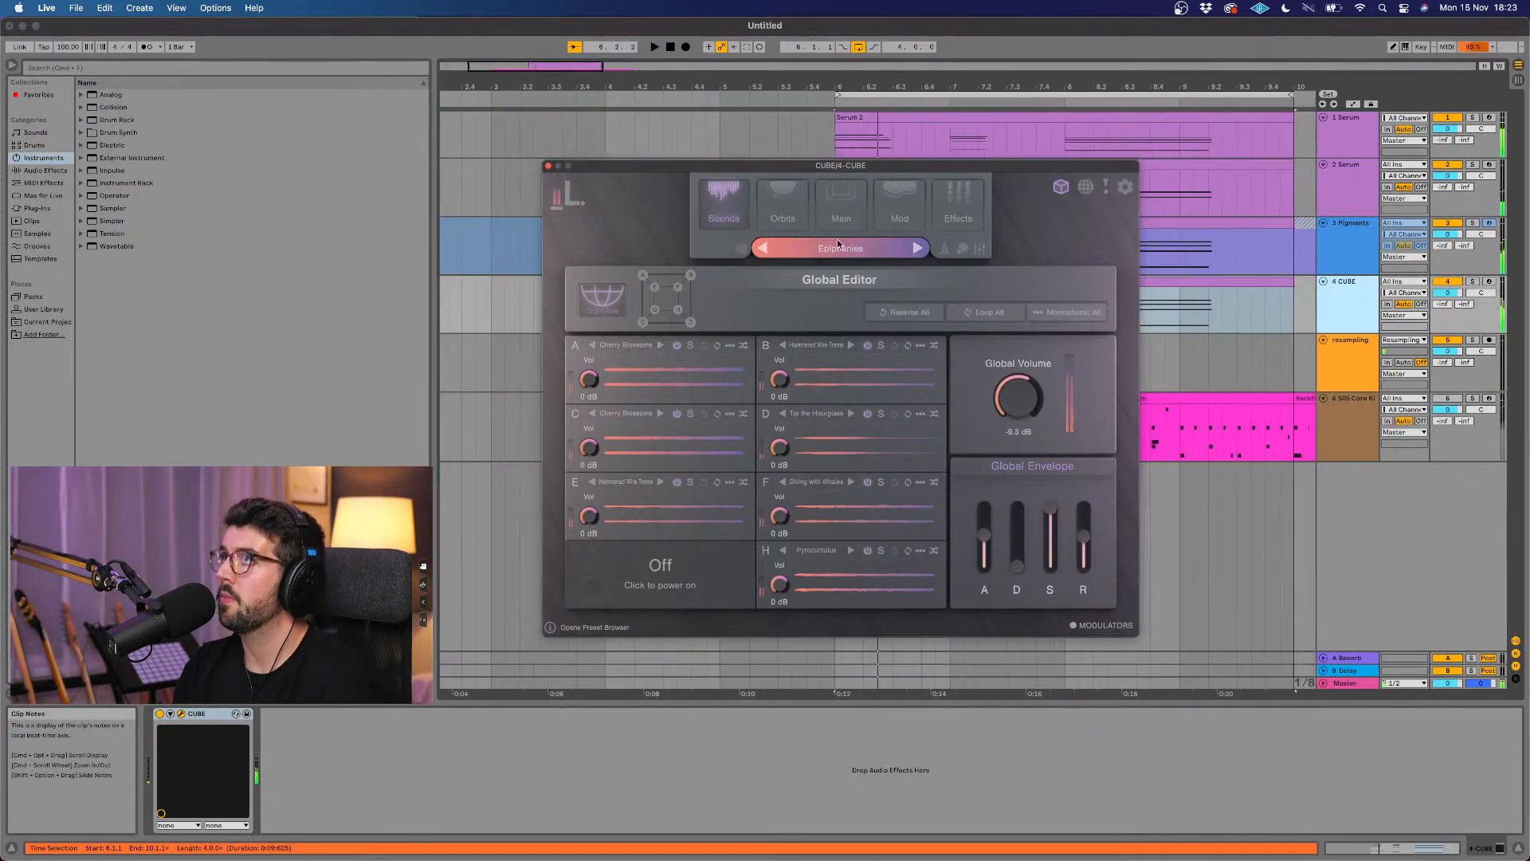
Step: Switch CUBE back to the Ennis preset and close its window
{"action": "left_click", "coordinate": [764, 248]}
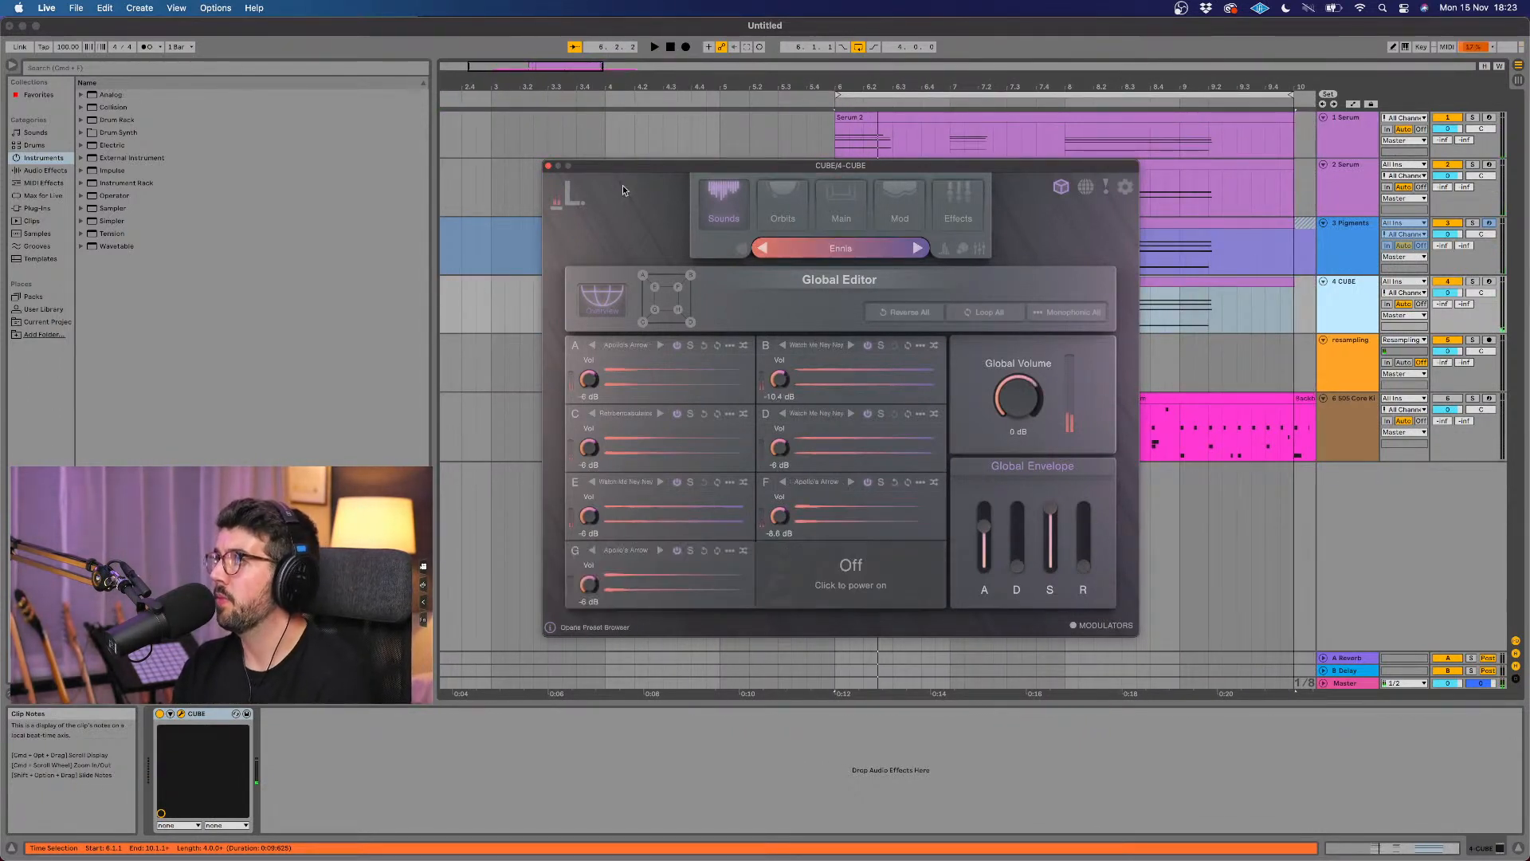
{"action": "left_click", "coordinate": [546, 166]}
Step: Freeze the CUBE track
{"action": "scroll", "coordinate": [838, 255], "scroll_direction": "right", "scroll_amount": 3}
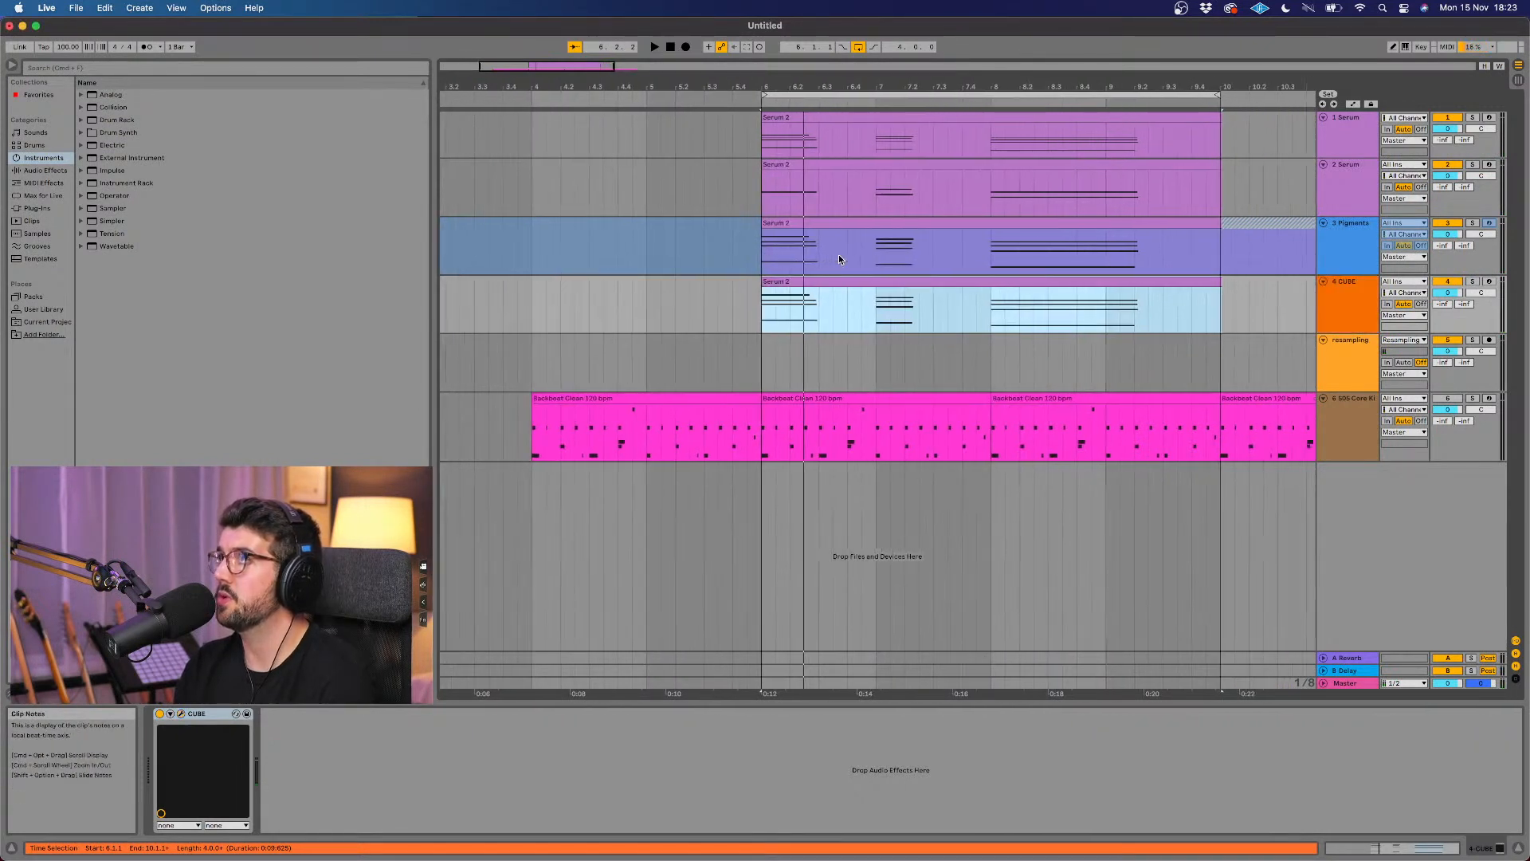
{"action": "right_click", "coordinate": [841, 286]}
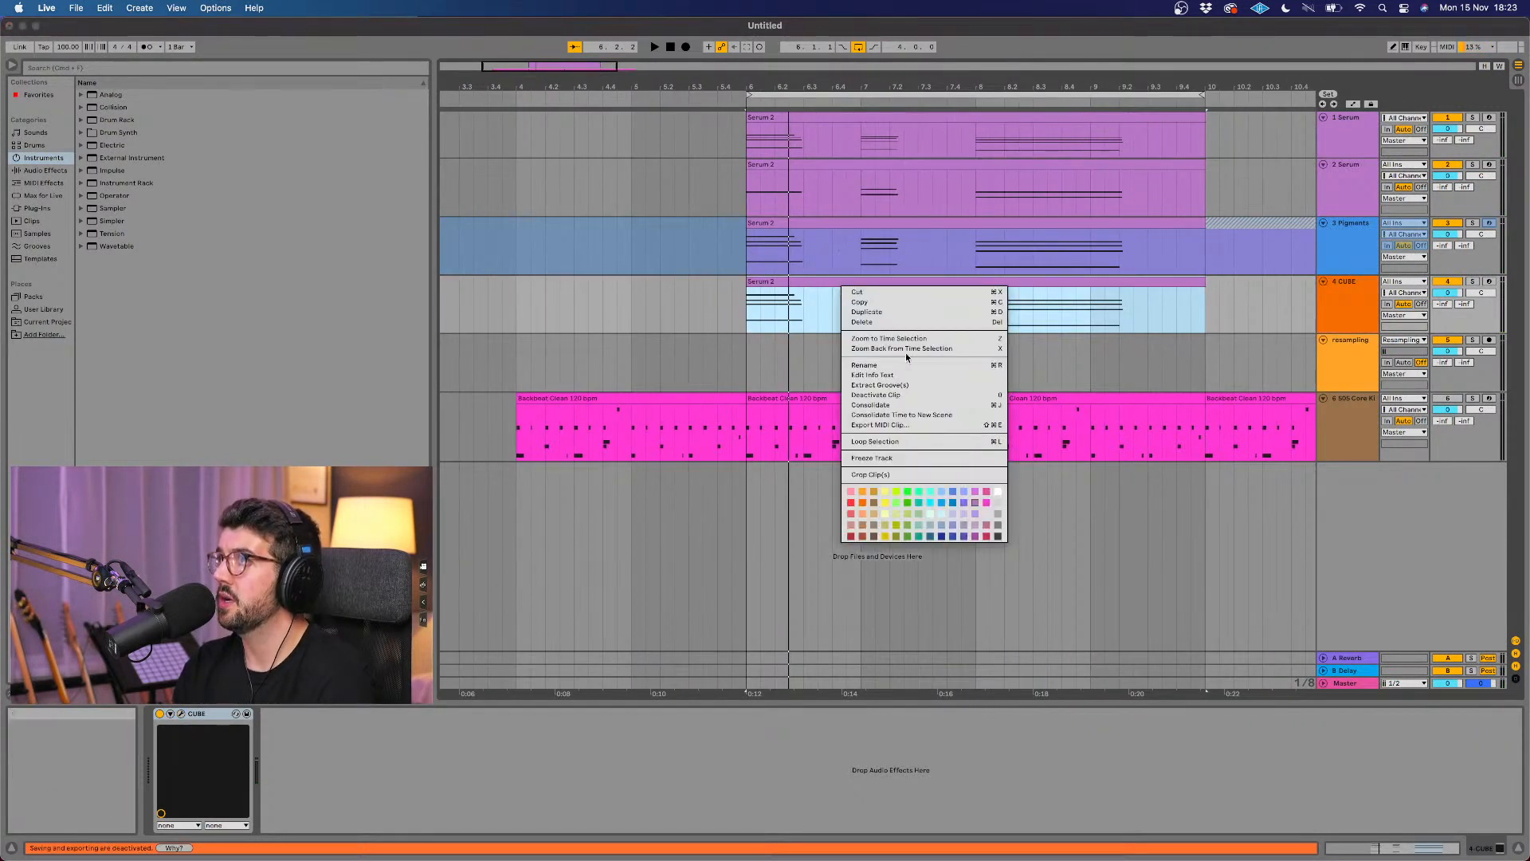
{"action": "left_click", "coordinate": [872, 459]}
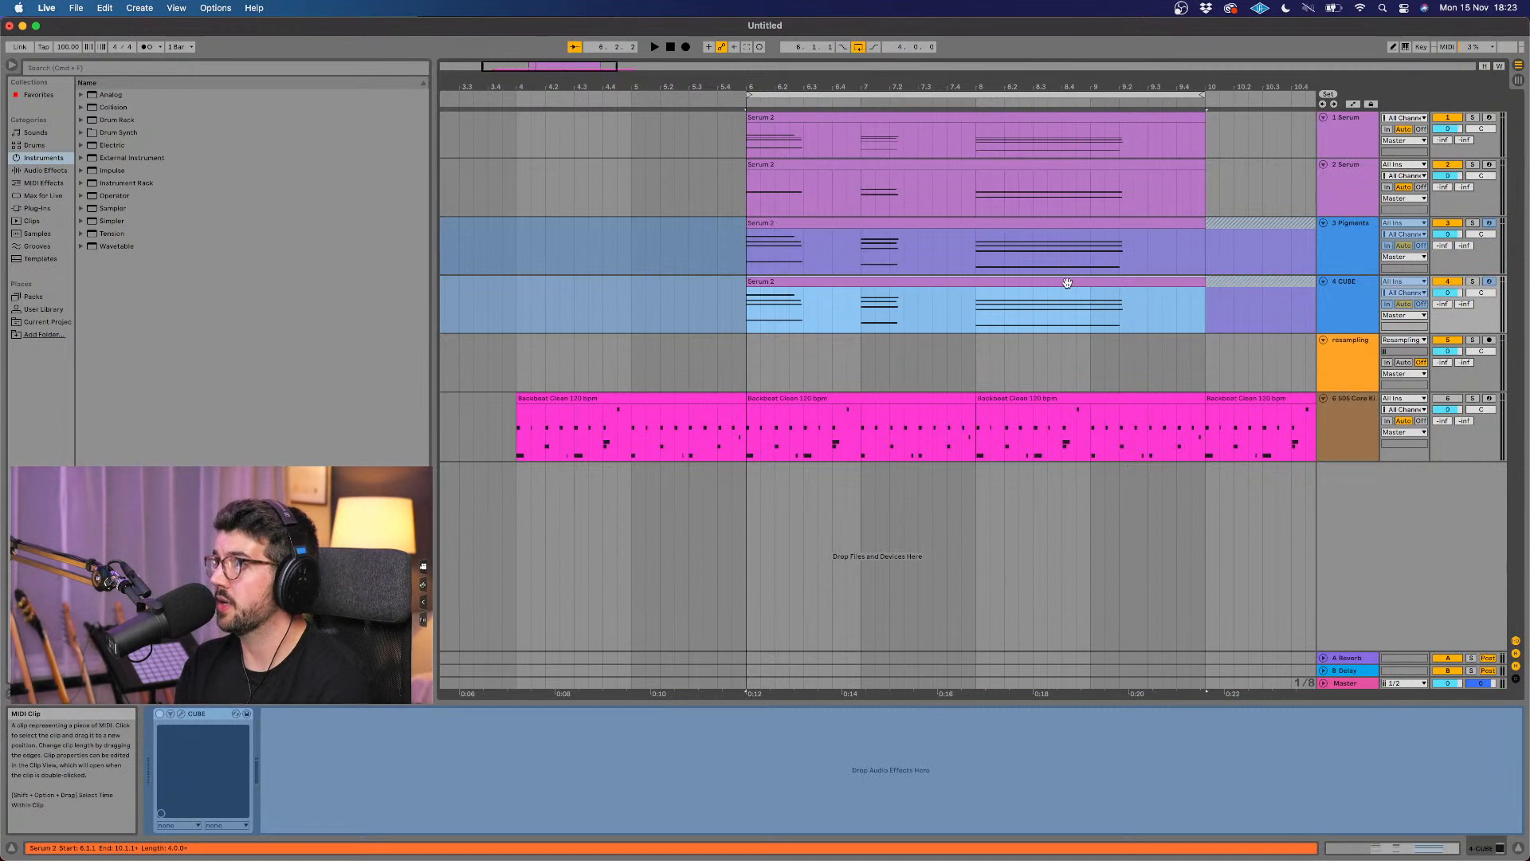
Step: Try copying the frozen CUBE clip into the empty area below the tracks, and undo the copy
{"action": "left_click_drag", "start_coordinate": [1067, 282], "coordinate": [1063, 537]}
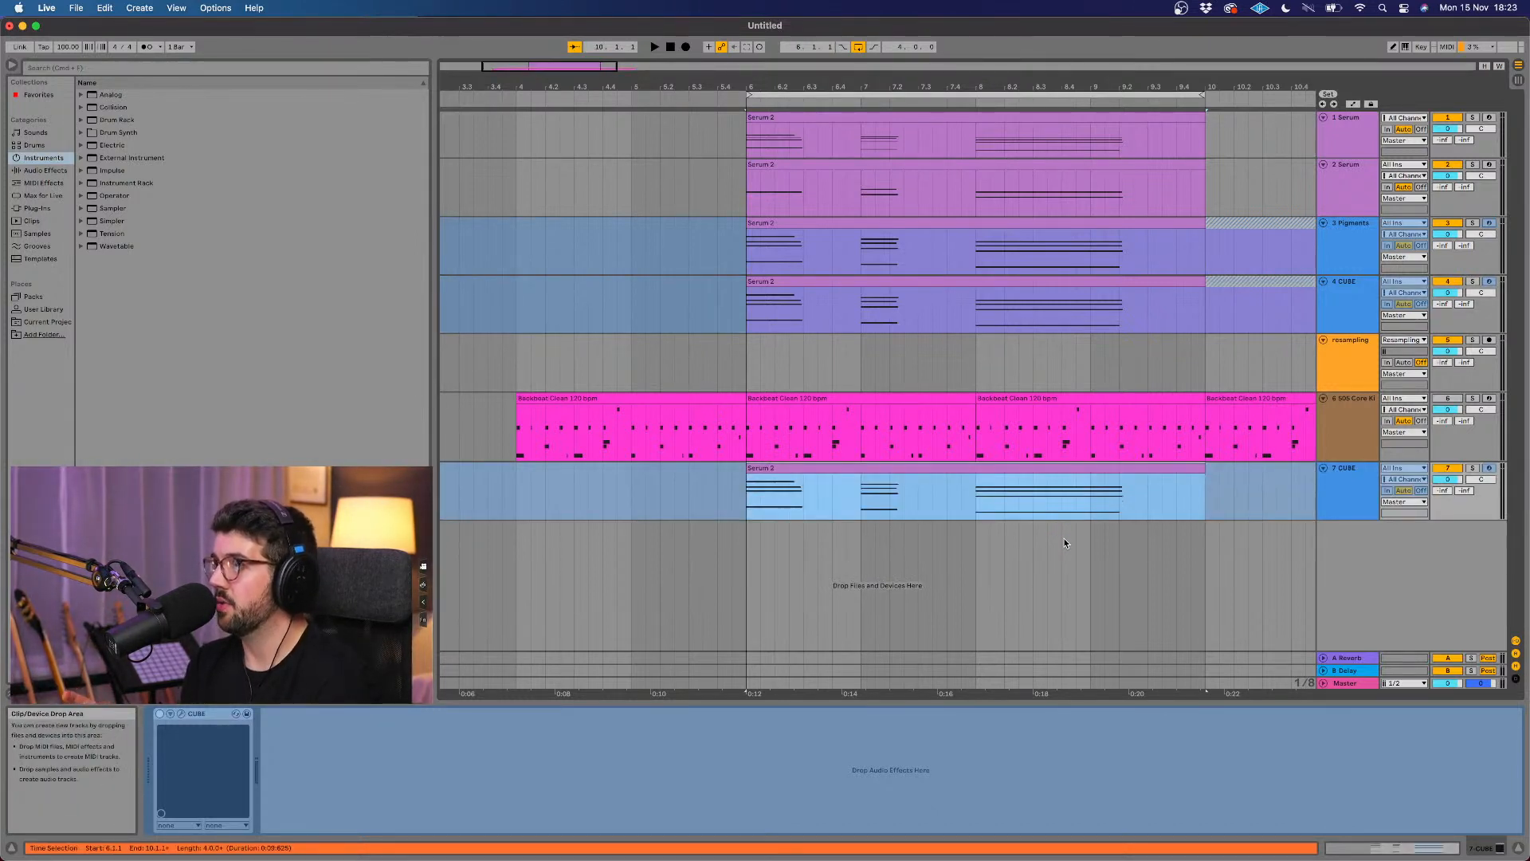
{"action": "left_click", "coordinate": [1341, 483]}
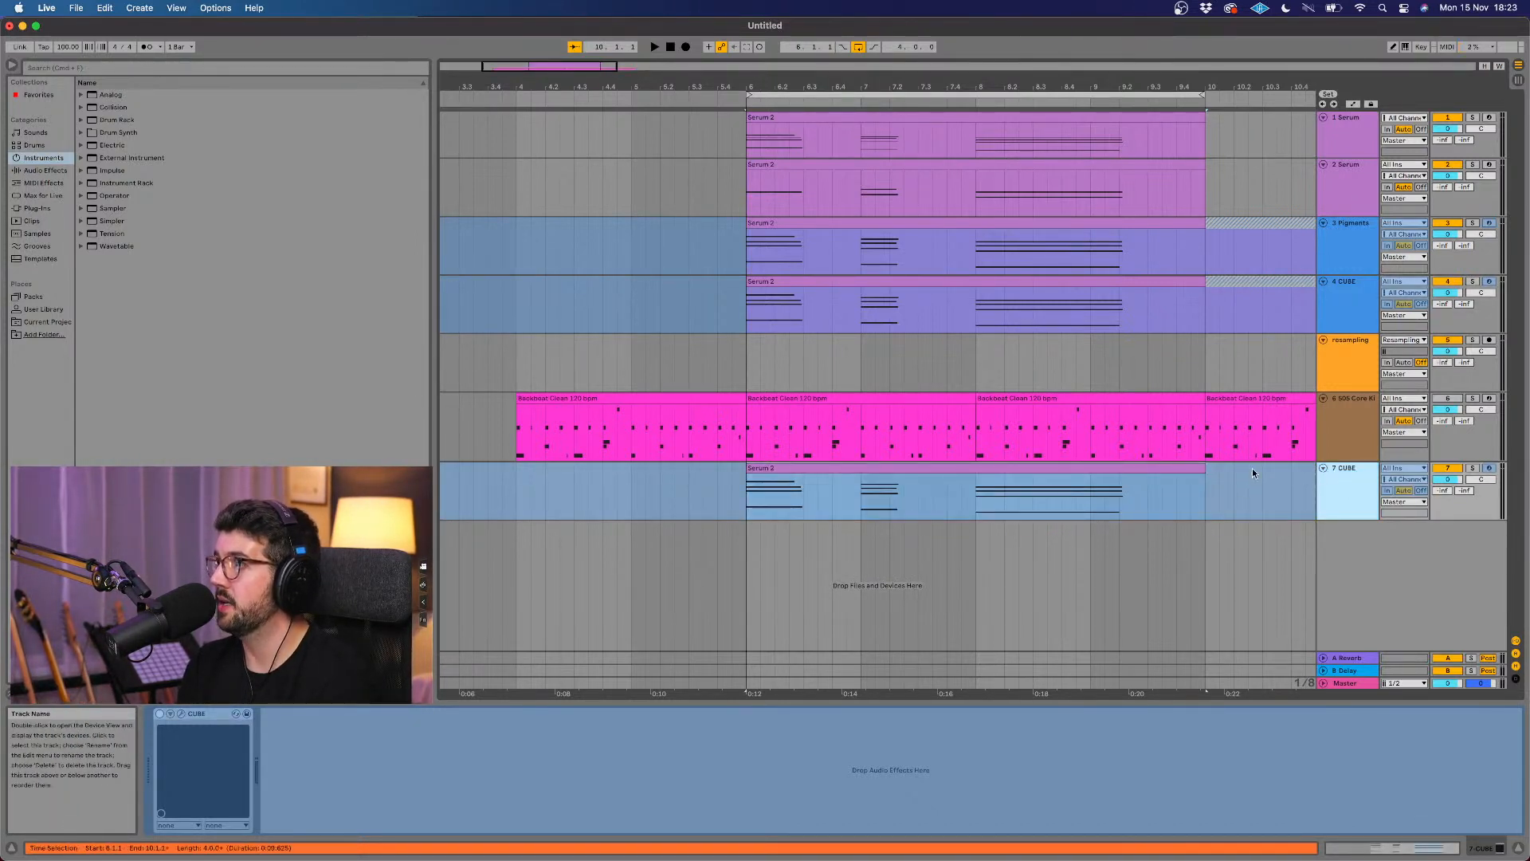
{"action": "left_click", "coordinate": [1134, 470]}
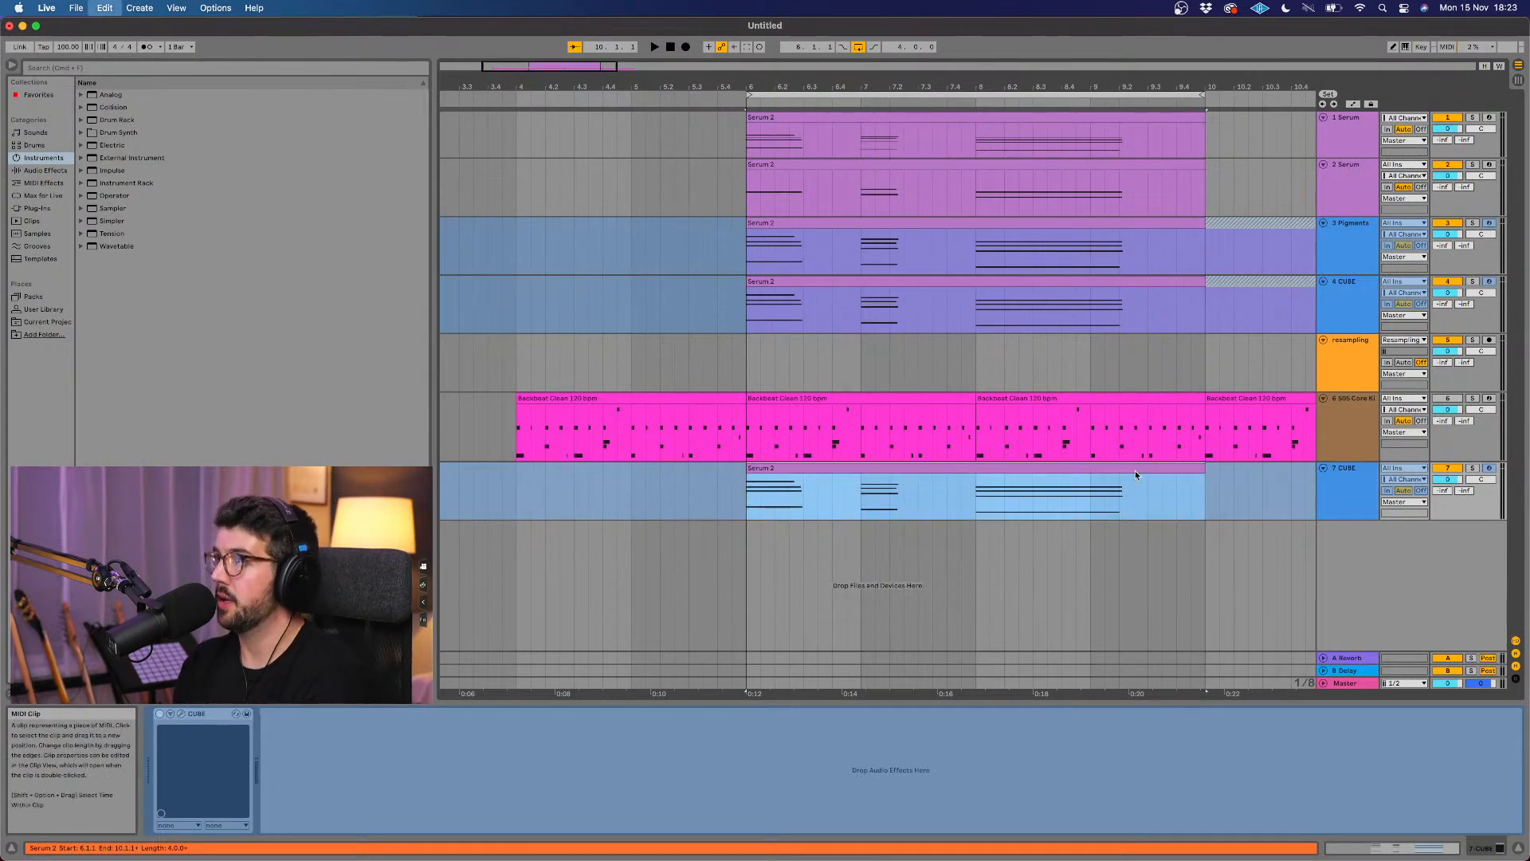
{"action": "key", "text": "super+z"}
Step: Insert a new audio track and move it directly below the CUBE track
{"action": "right_click", "coordinate": [1356, 538]}
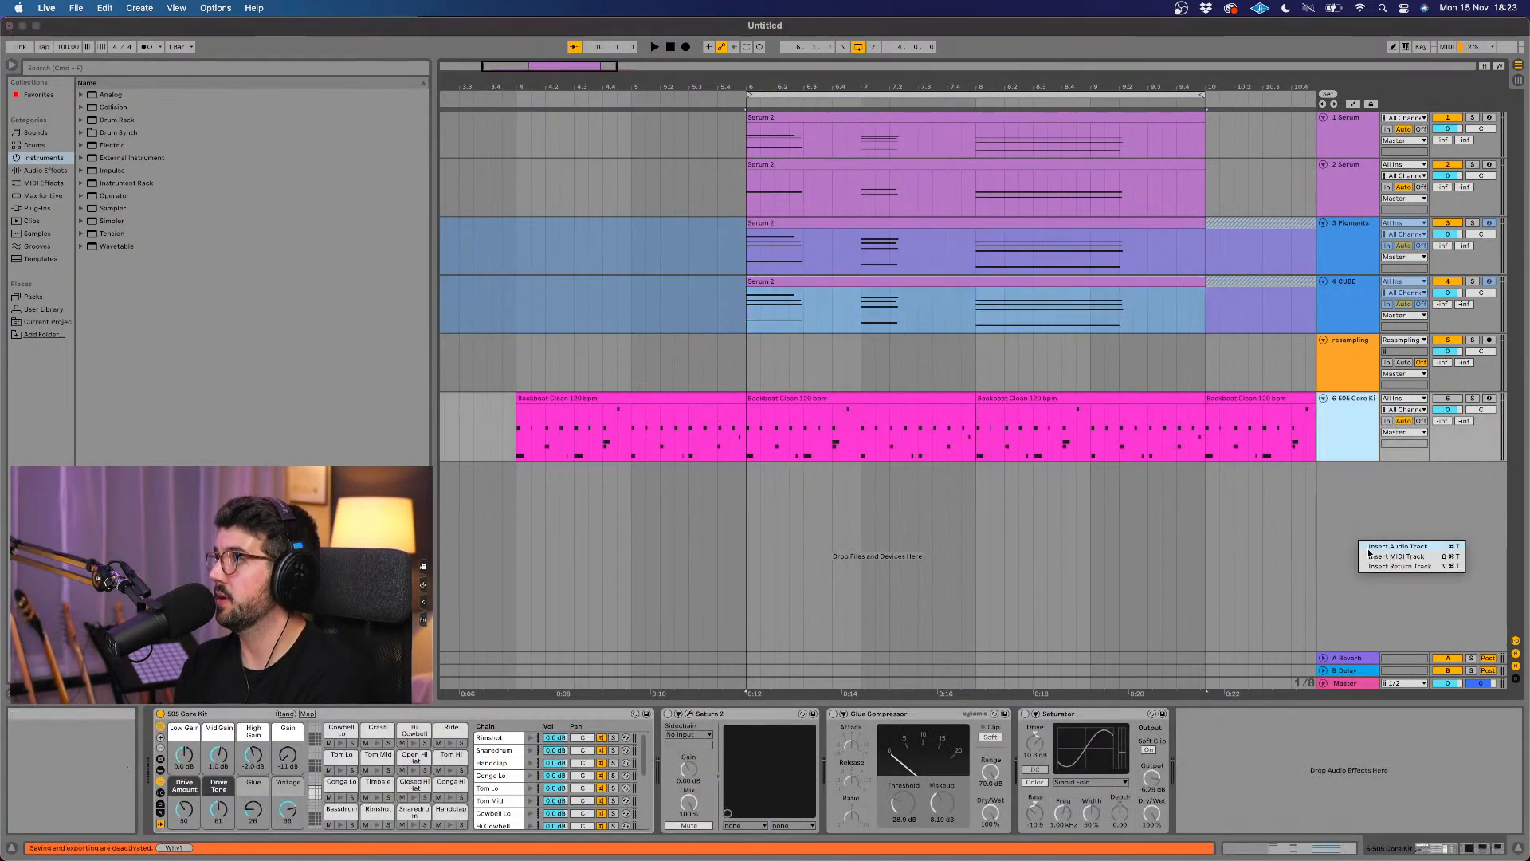
{"action": "left_click", "coordinate": [1390, 546]}
{"action": "left_click_drag", "start_coordinate": [1349, 430], "coordinate": [1348, 348]}
Step: Copy the frozen CUBE clip onto the new audio track as audio, aligned to start at bar 6
{"action": "left_click", "coordinate": [1049, 285]}
{"action": "left_click_drag", "start_coordinate": [1048, 294], "coordinate": [1039, 356]}
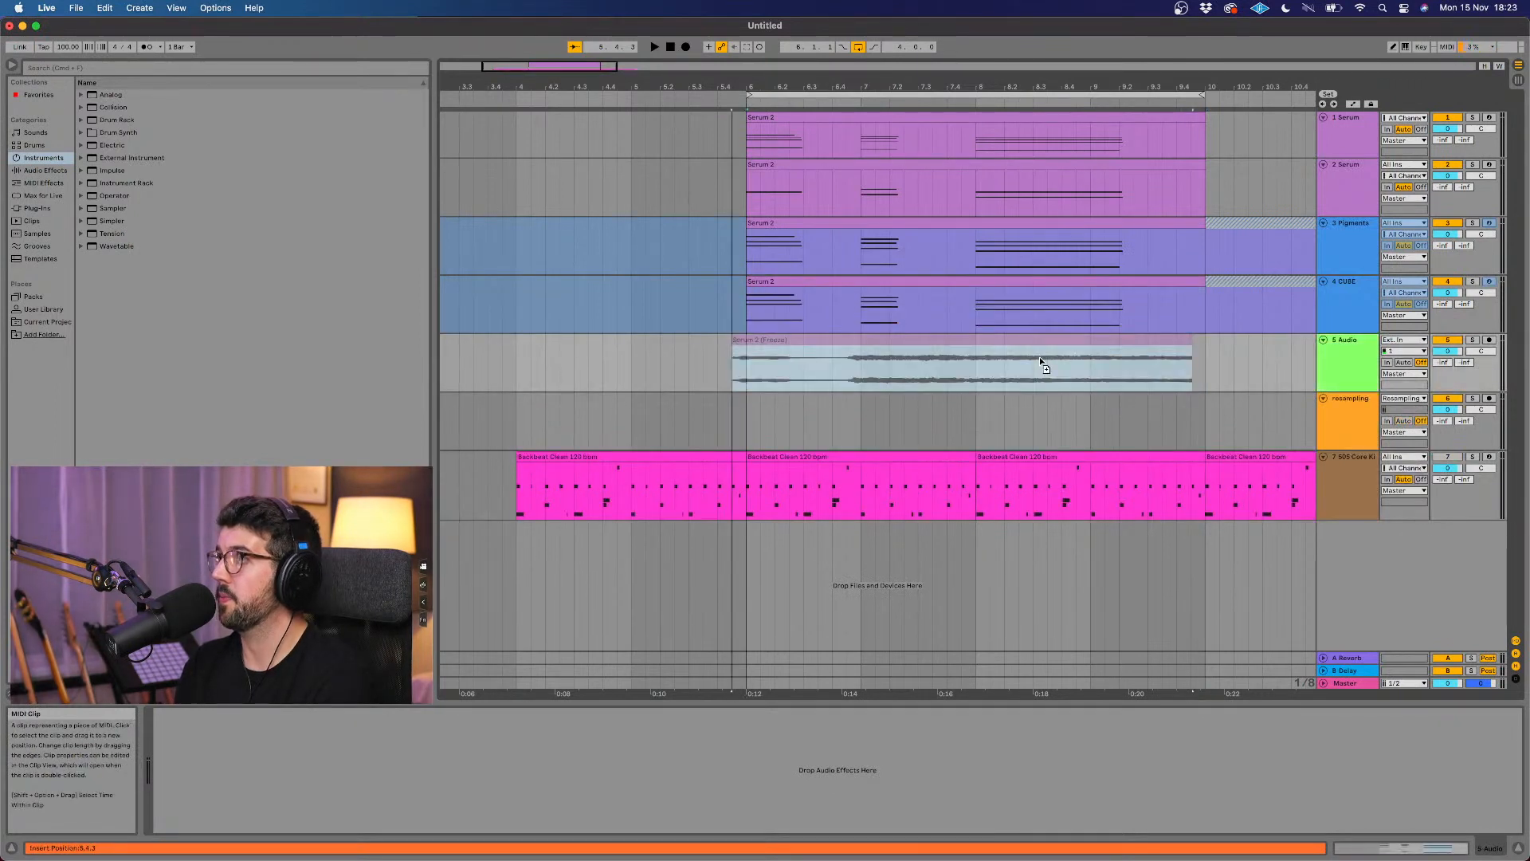
{"action": "left_click_drag", "start_coordinate": [929, 358], "coordinate": [944, 351]}
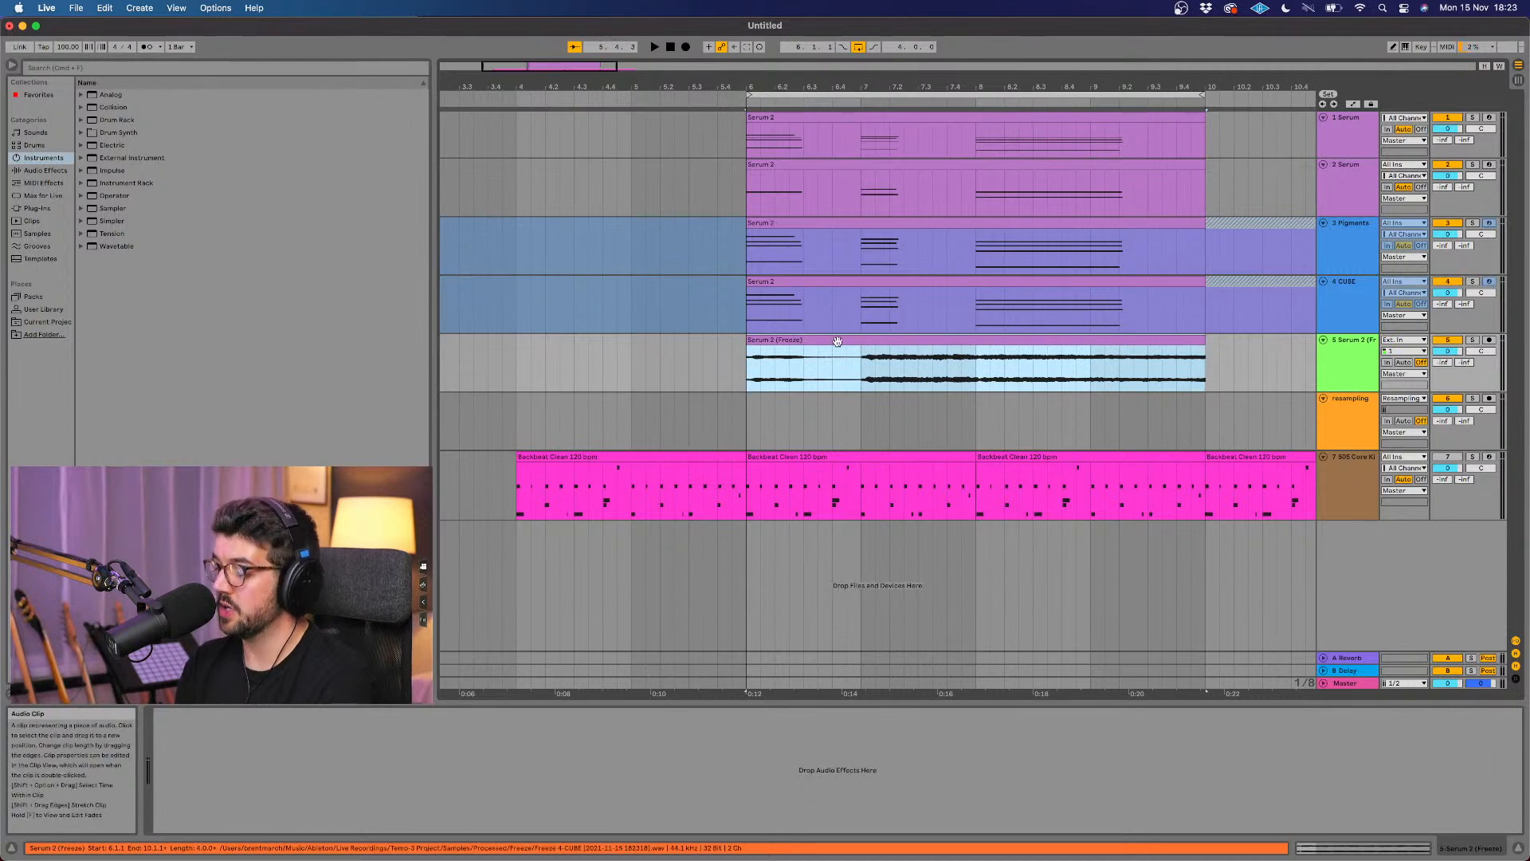
Step: Try reversing the audio copy of the CUBE clip, audition it with the CUBE track muted, and undo the reversal and copy
{"action": "key", "text": "r"}
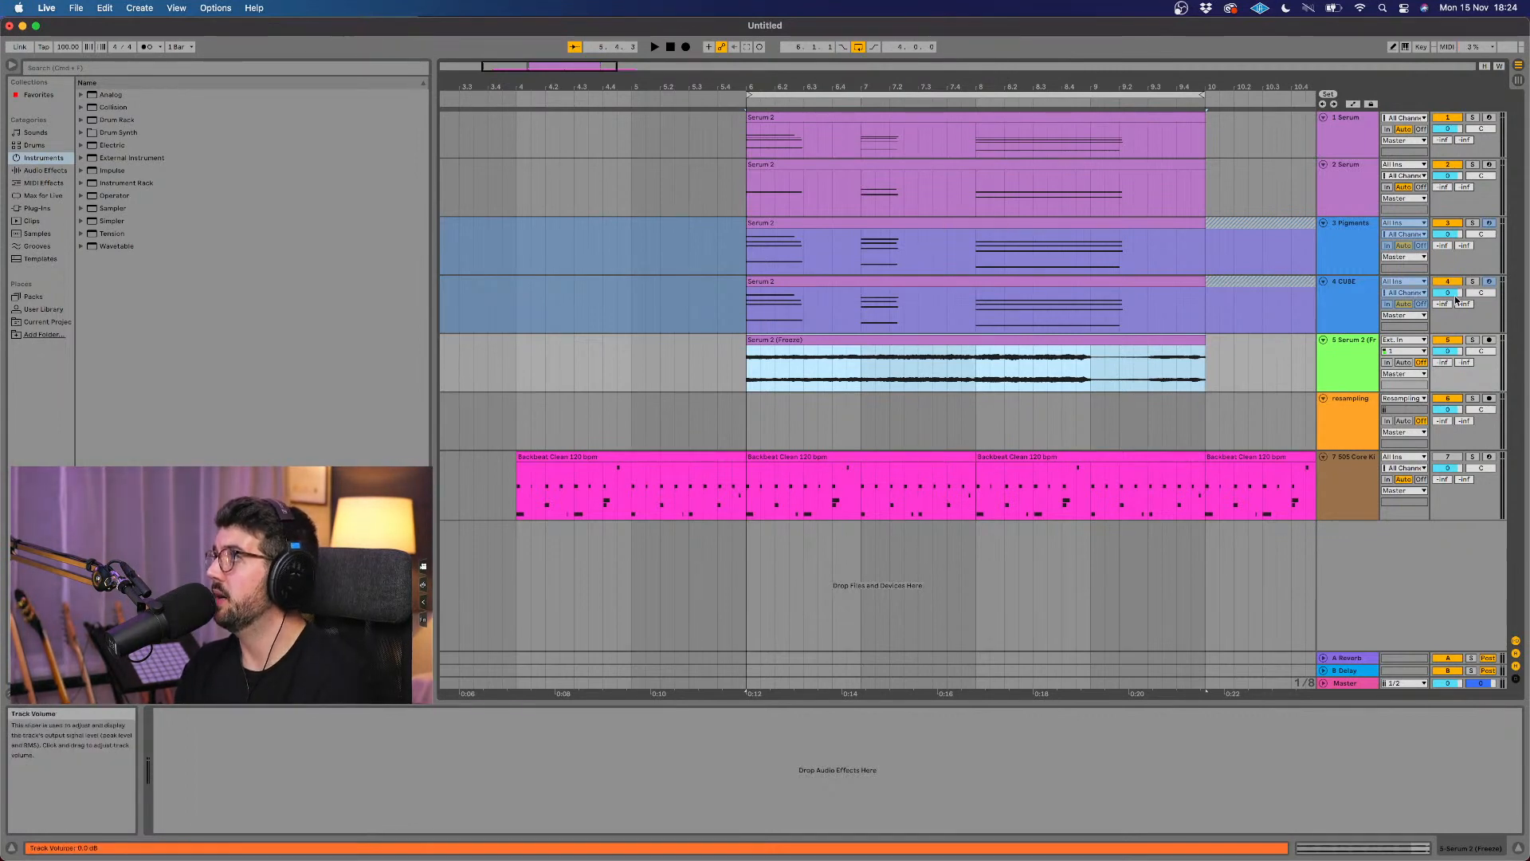
{"action": "key", "text": "space"}
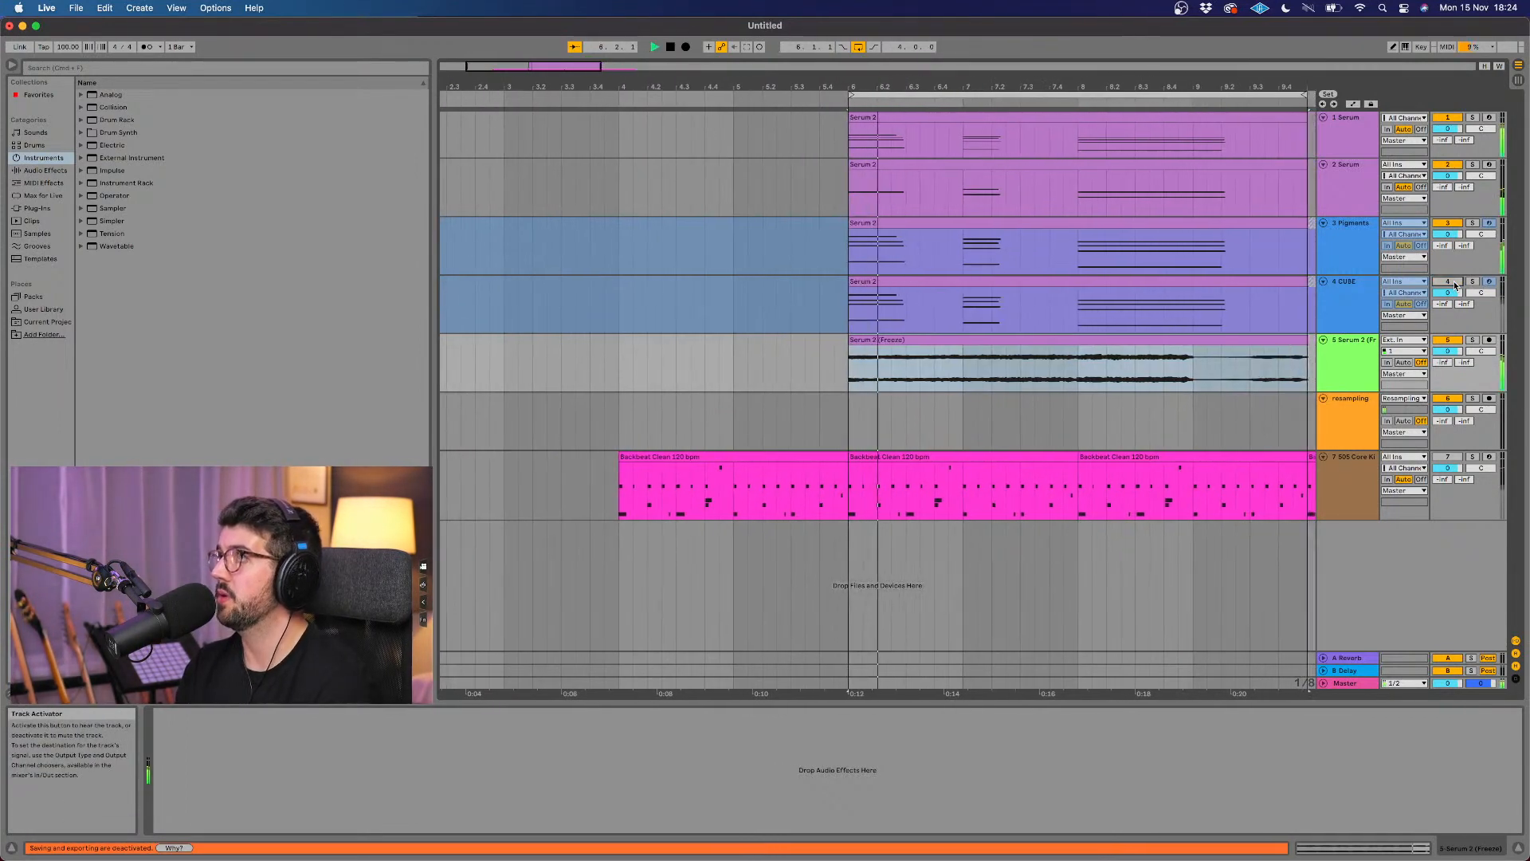
{"action": "left_click", "coordinate": [978, 338]}
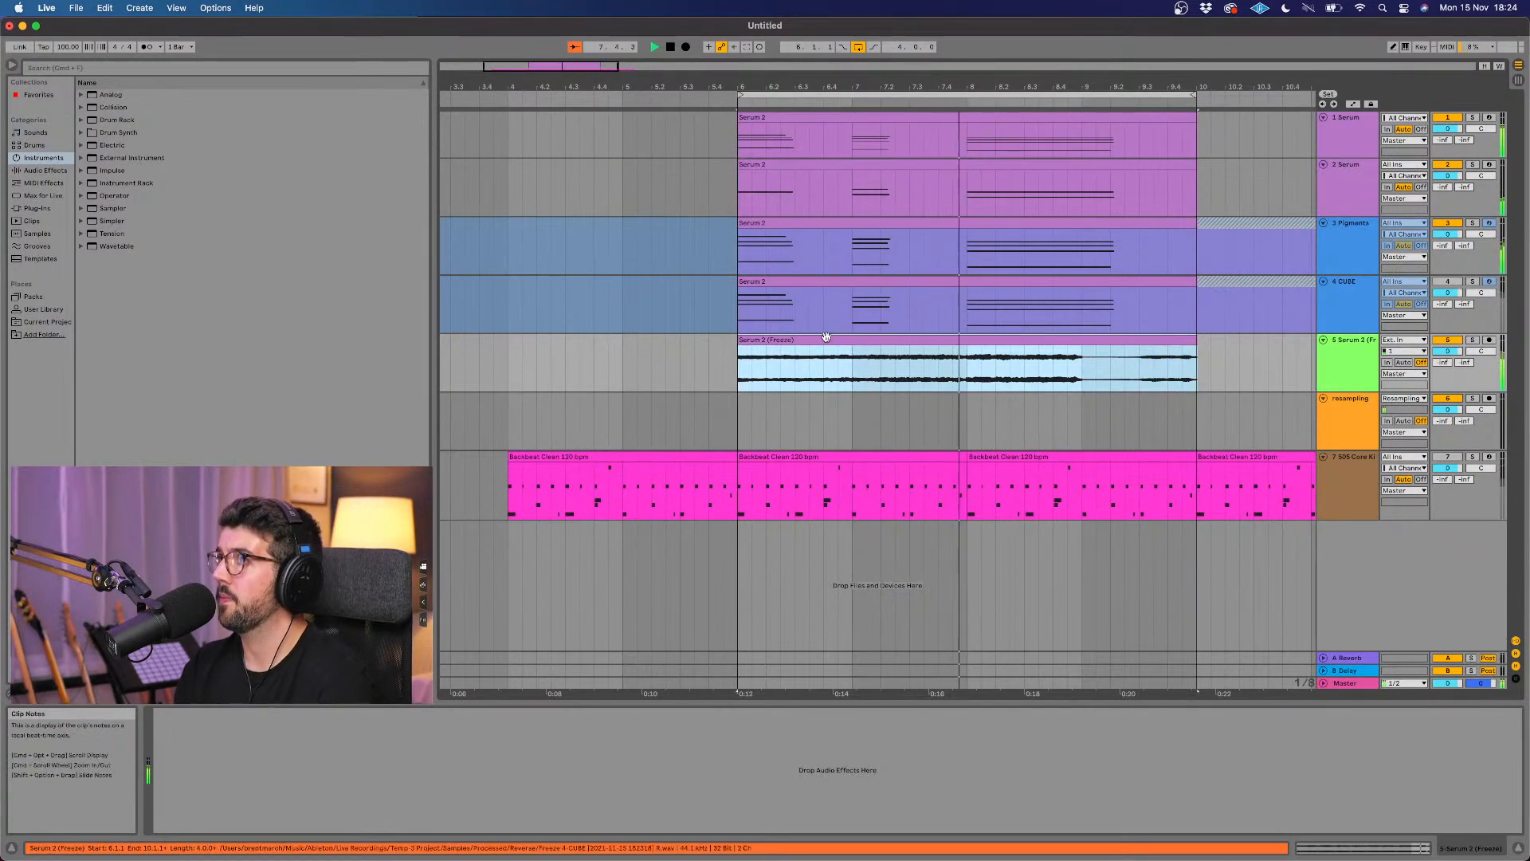
{"action": "key", "text": "space"}
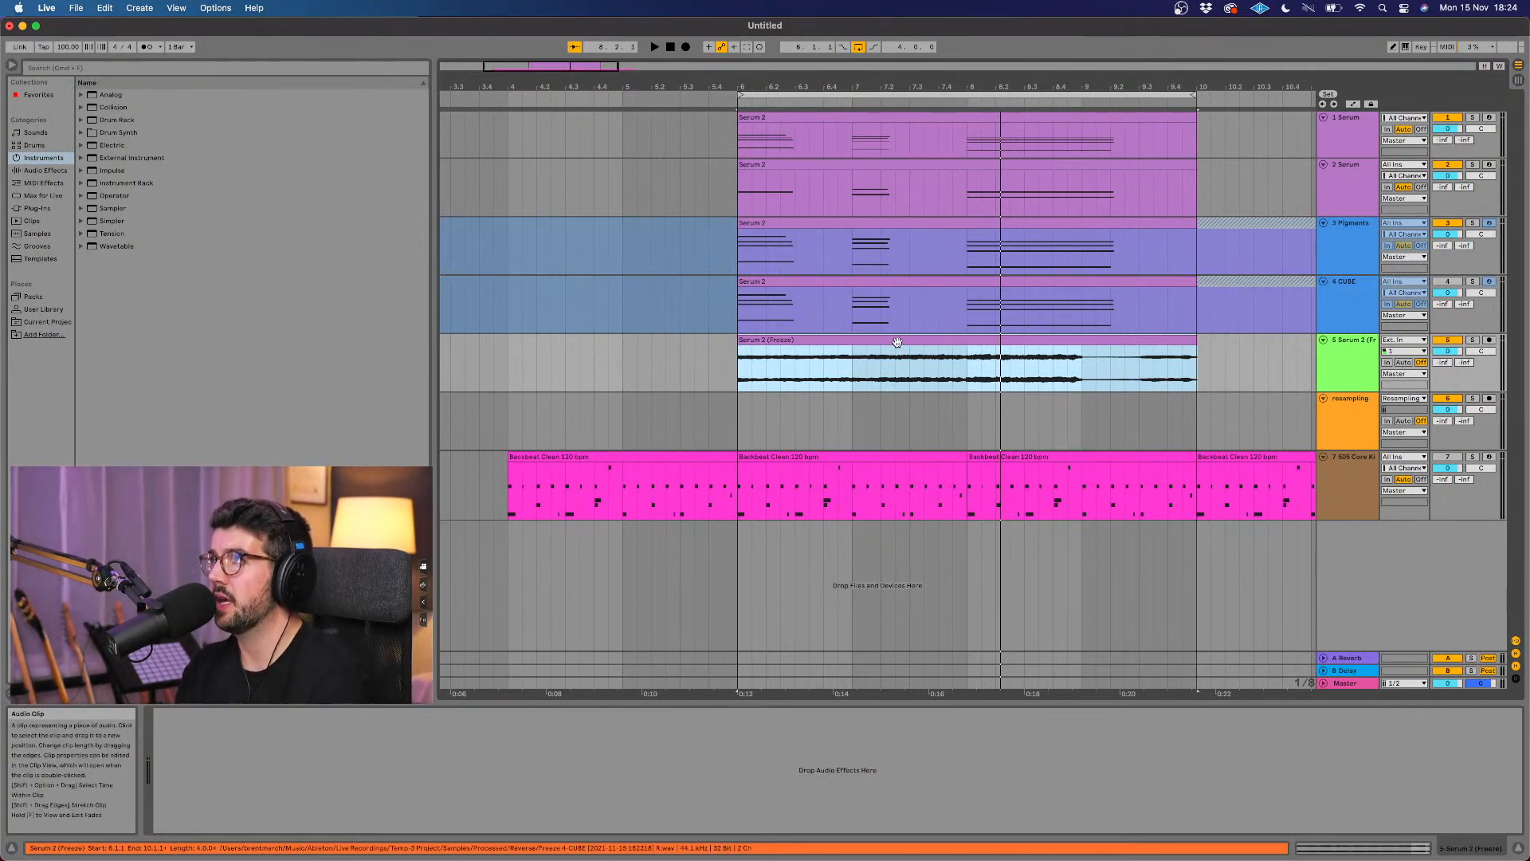
{"action": "key", "text": "super+z"}
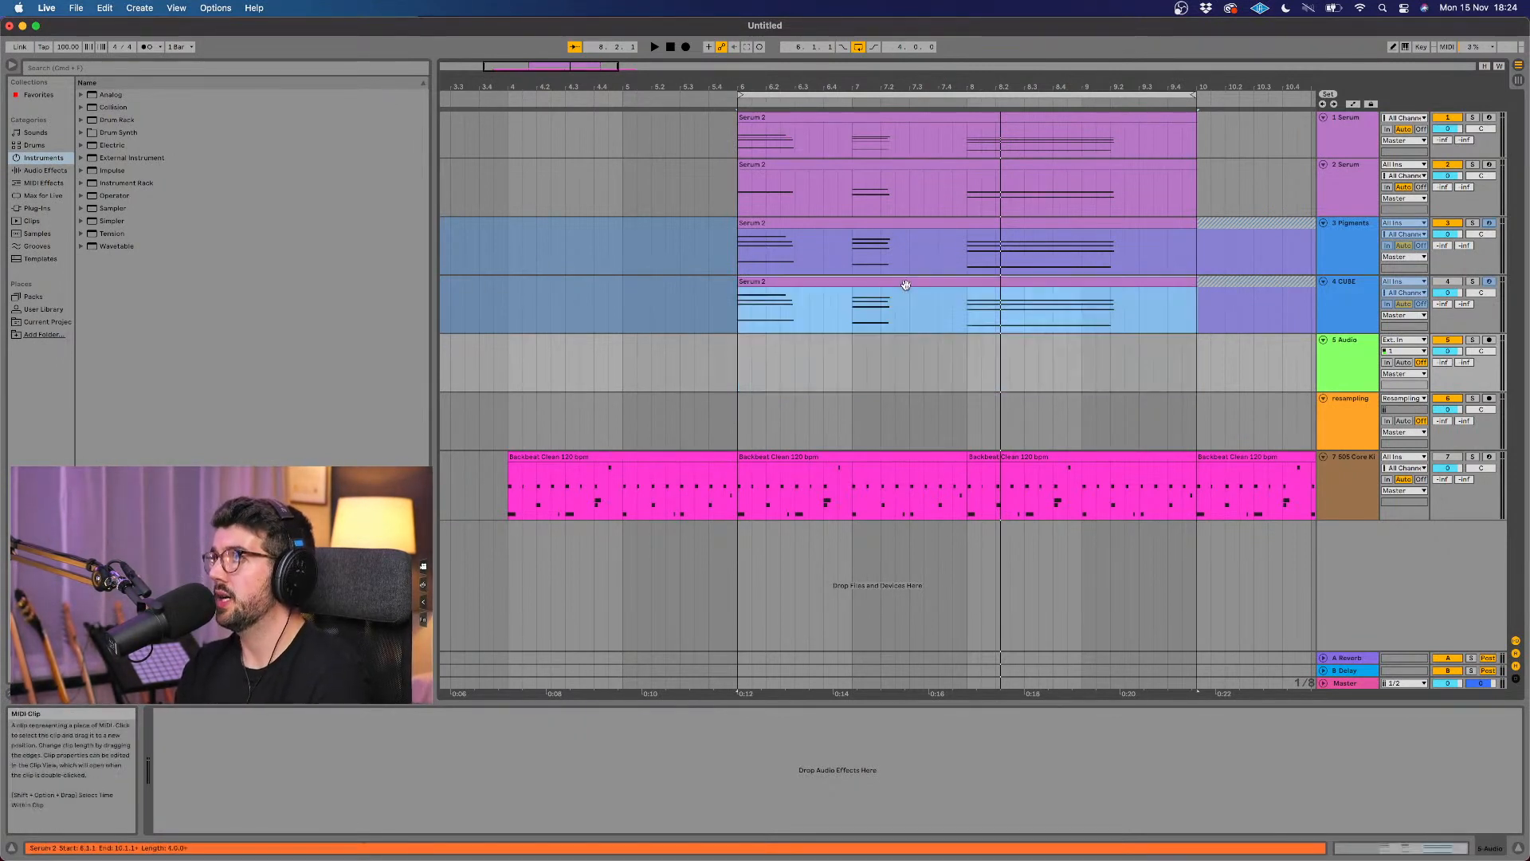
Step: Review the frozen CUBE clip's notes and device, and play the arrangement from bar 6
{"action": "double_click", "coordinate": [908, 284]}
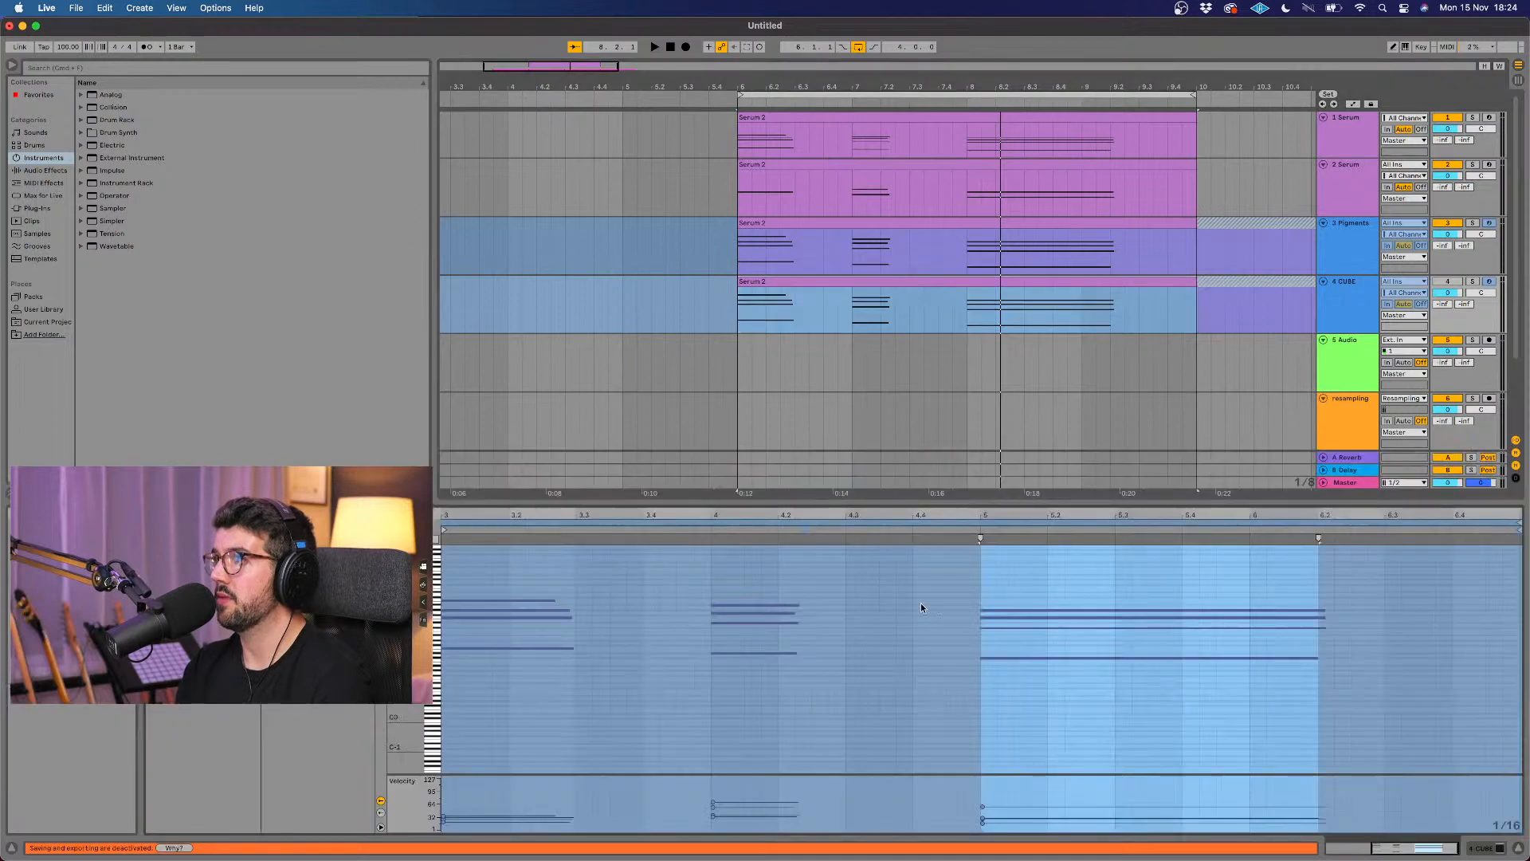
{"action": "left_click", "coordinate": [1356, 315]}
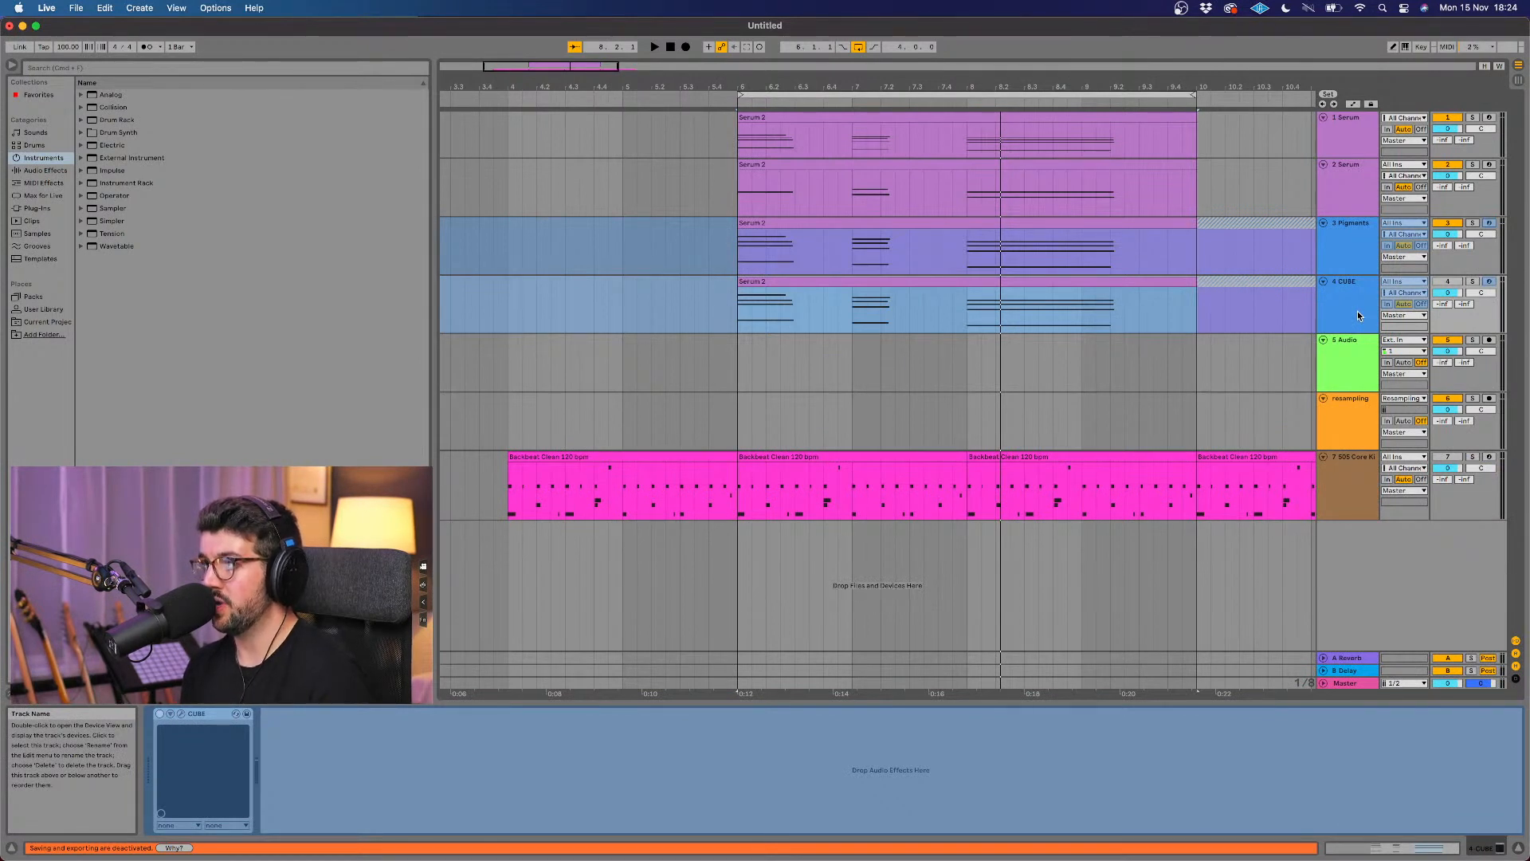
{"action": "right_click", "coordinate": [1098, 281]}
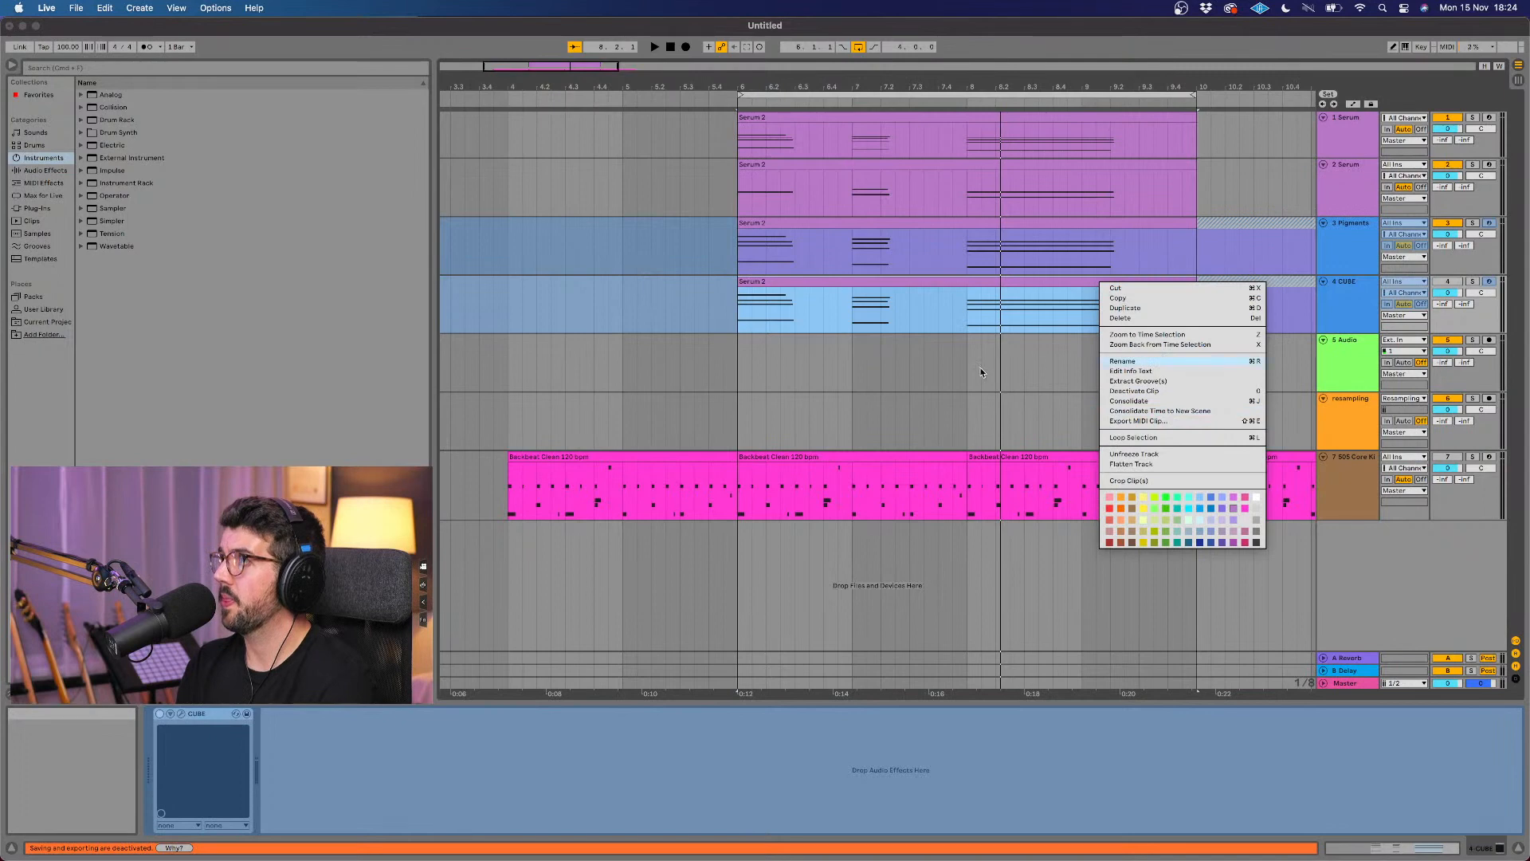
{"action": "left_click", "coordinate": [1017, 369]}
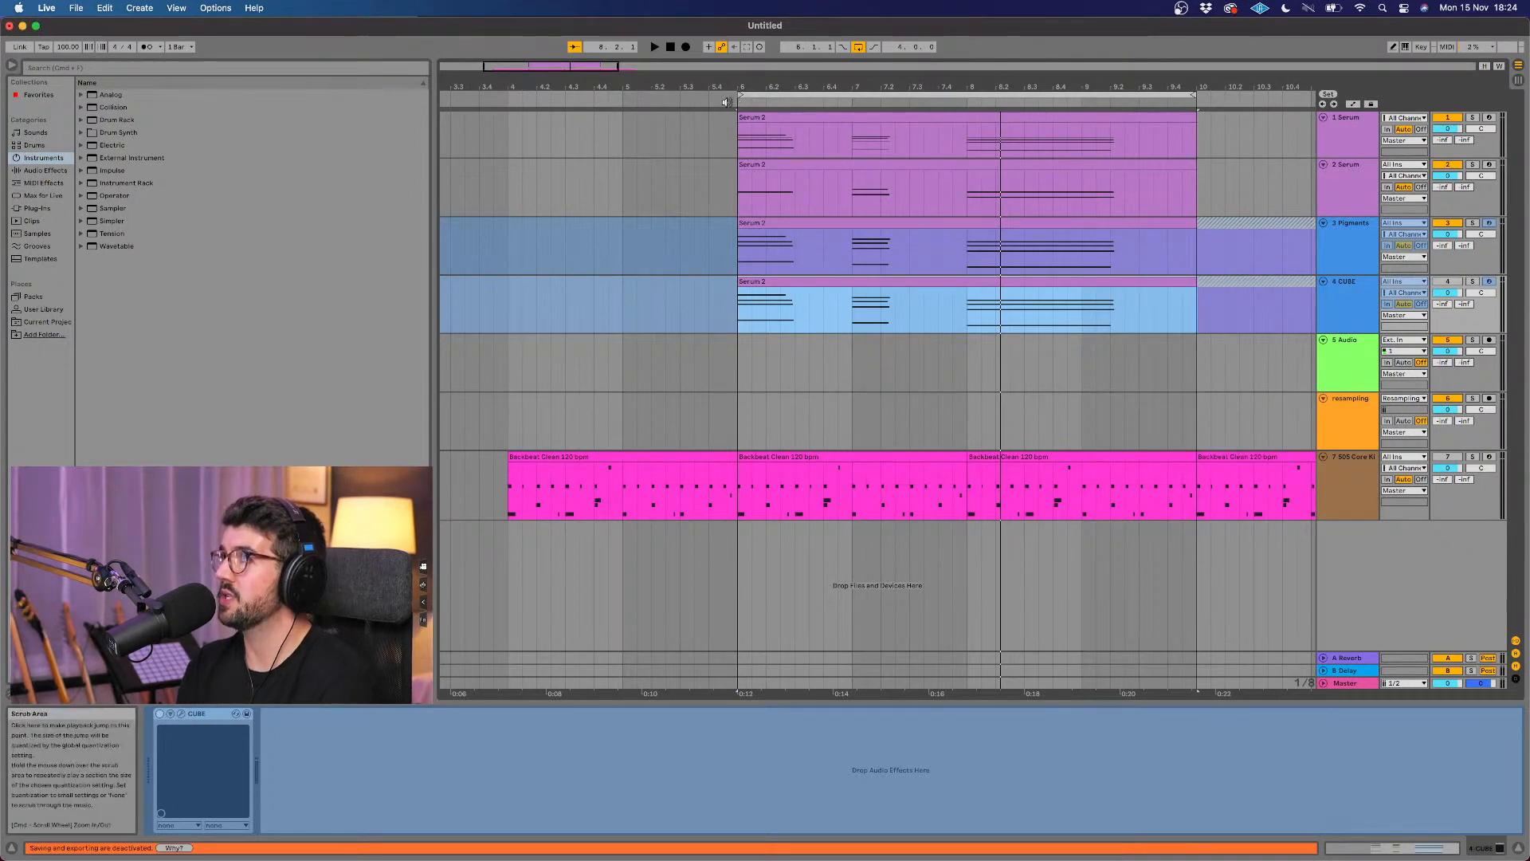
{"action": "left_click", "coordinate": [726, 102]}
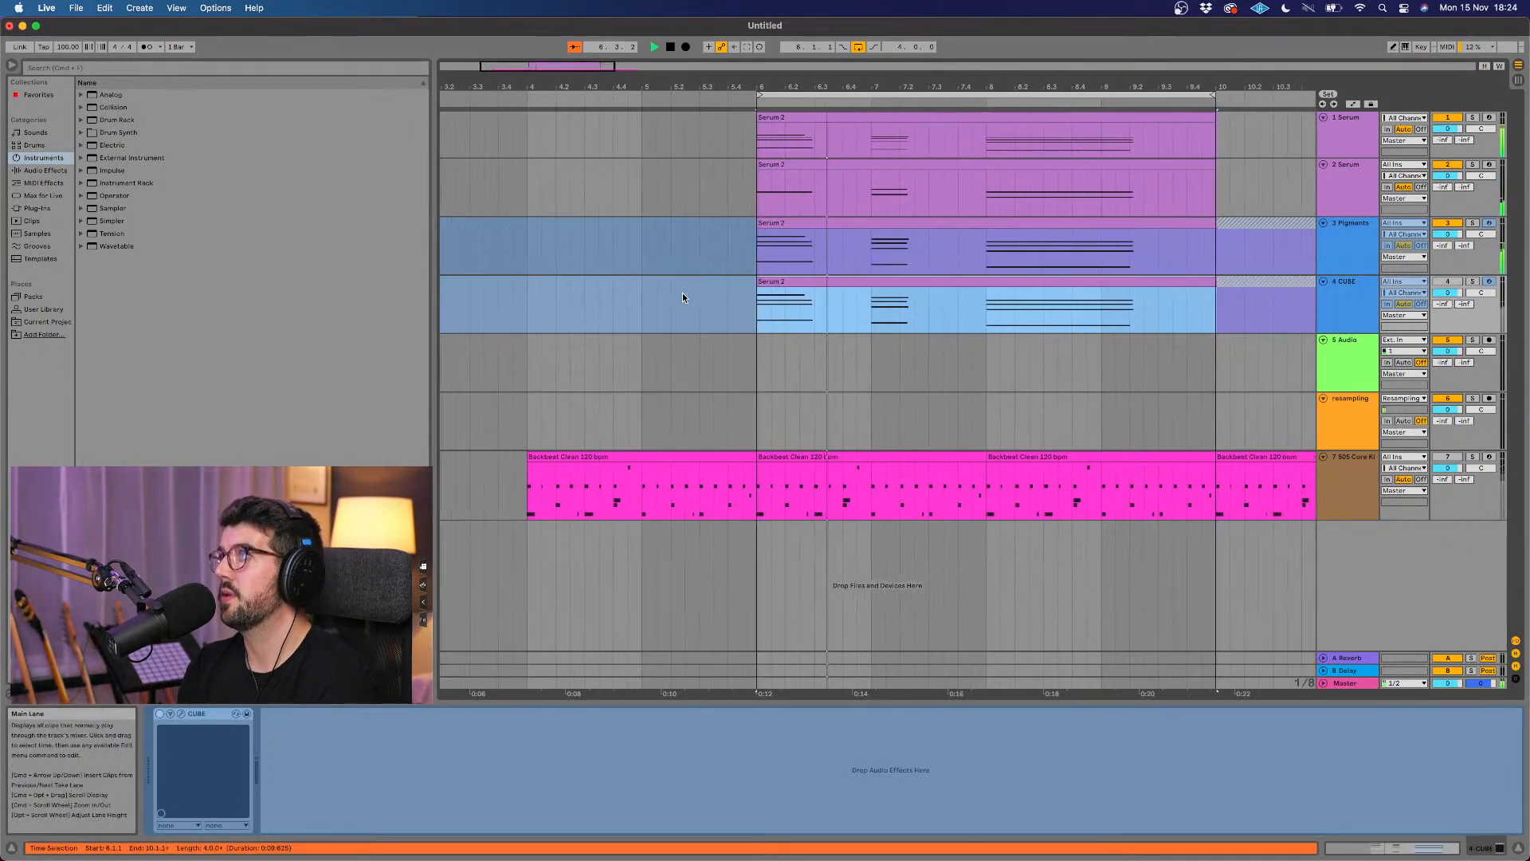
{"action": "key", "text": "space"}
Step: Unfreeze the CUBE track and delete its MIDI clip
{"action": "right_click", "coordinate": [887, 285]}
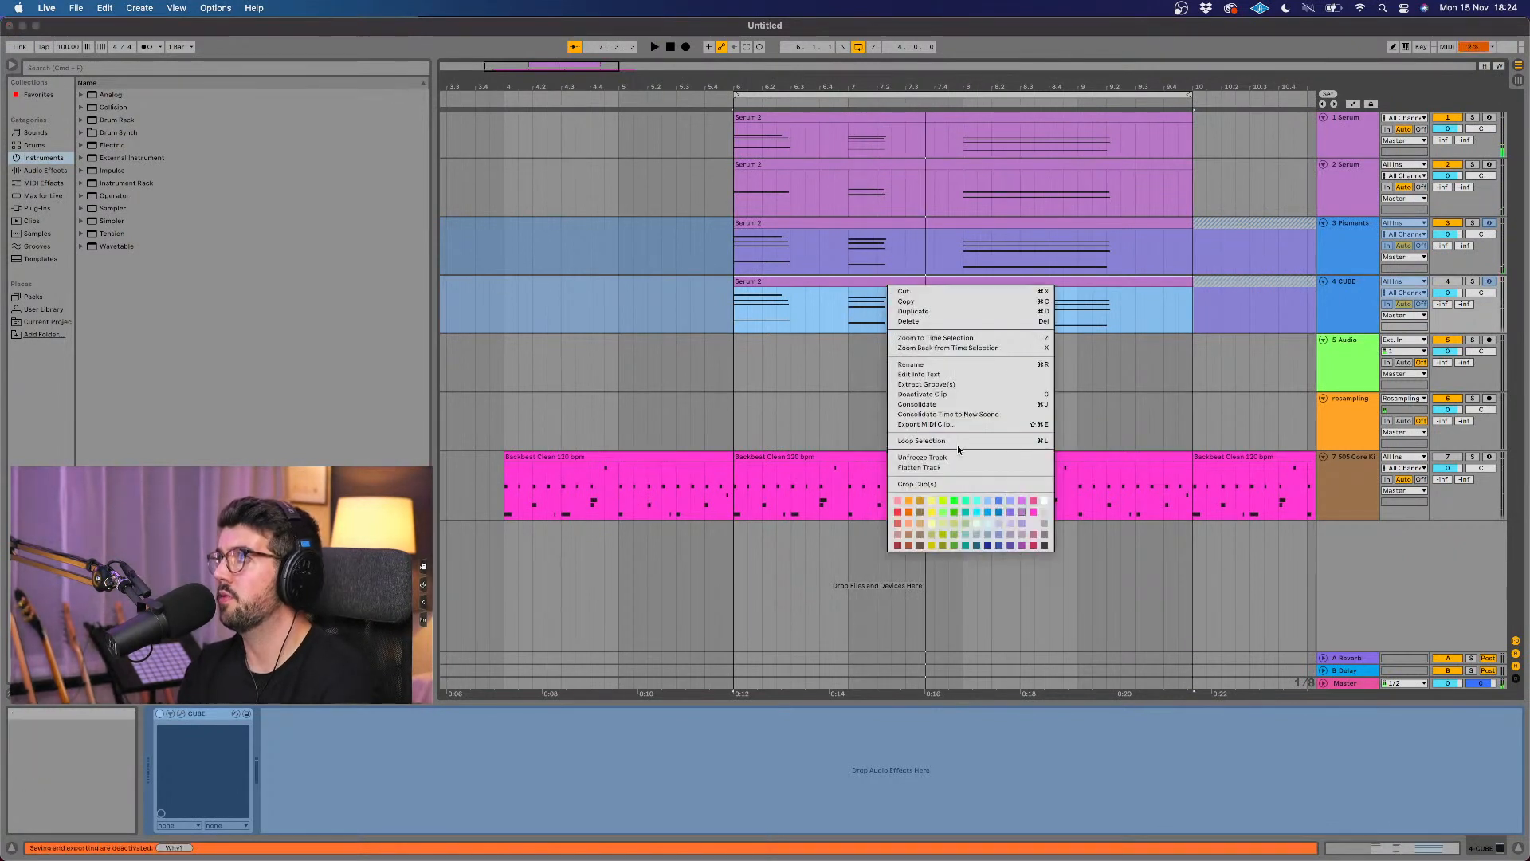
{"action": "left_click", "coordinate": [934, 291]}
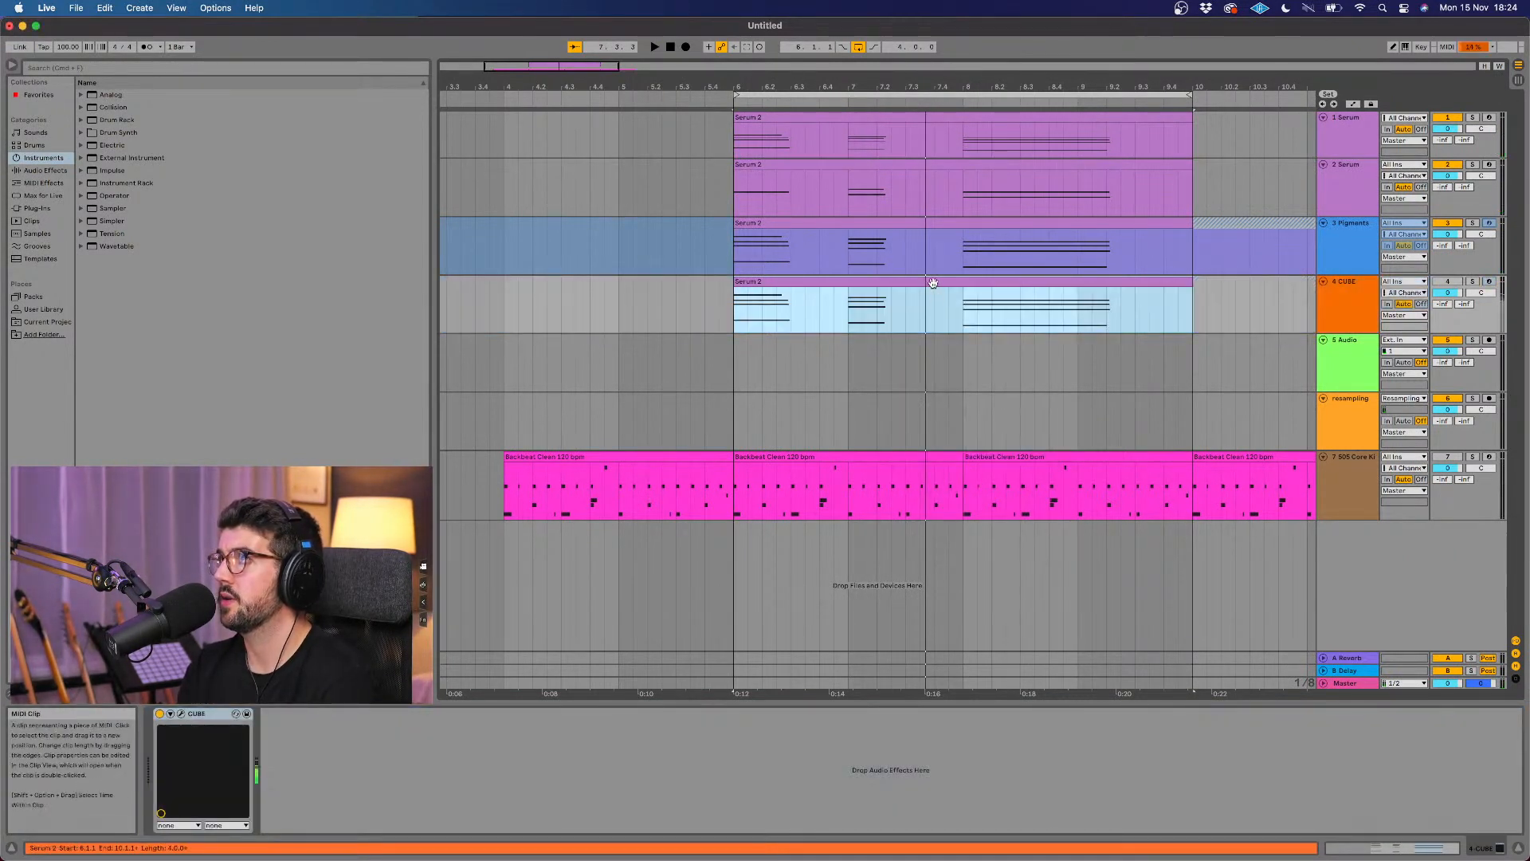
{"action": "double_click", "coordinate": [934, 283]}
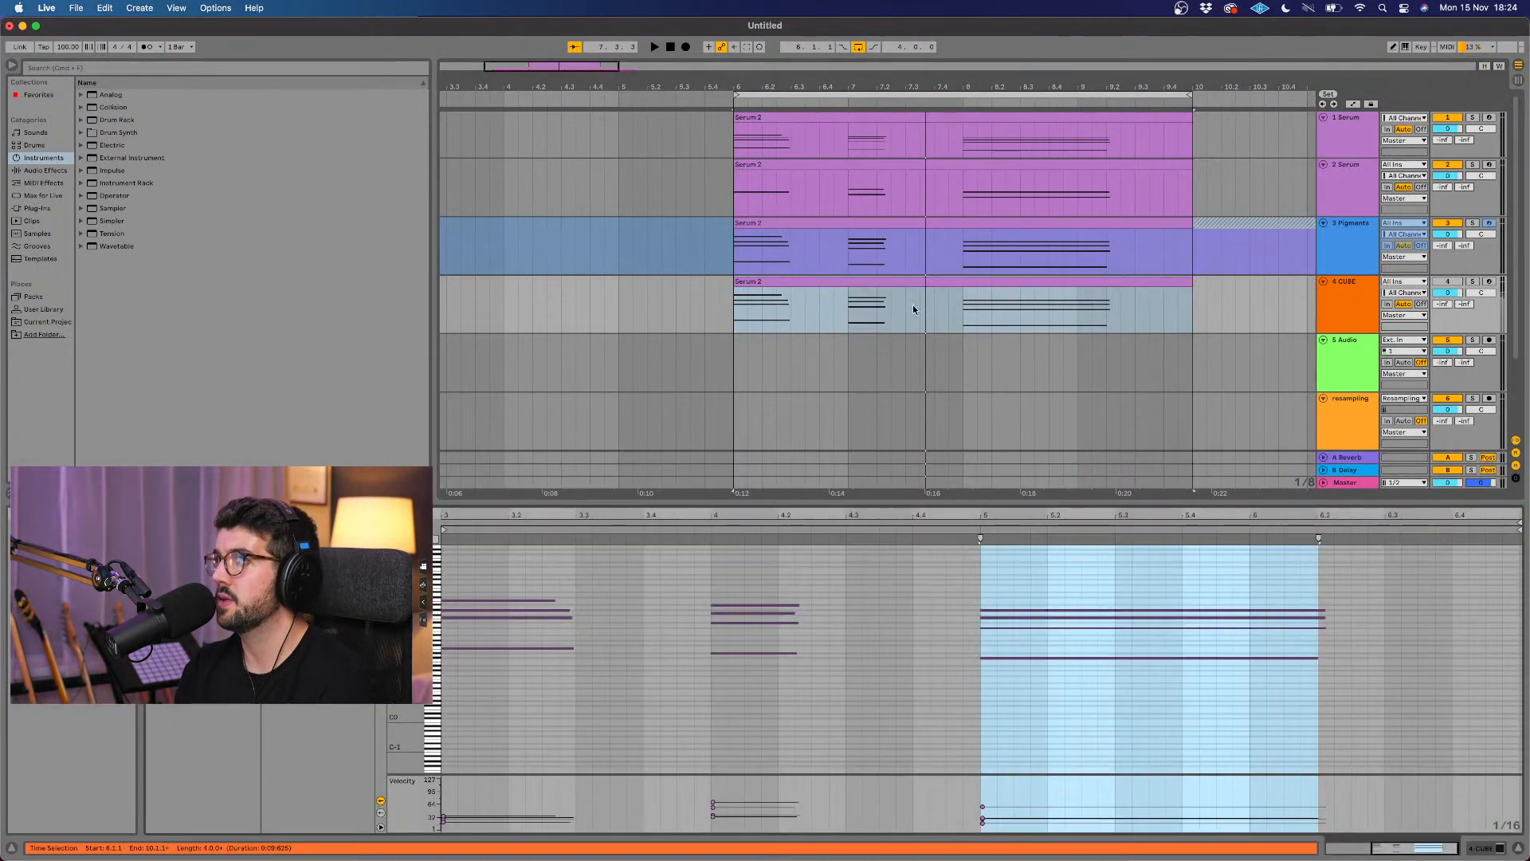
{"action": "left_click", "coordinate": [915, 284]}
{"action": "key", "text": "Delete"}
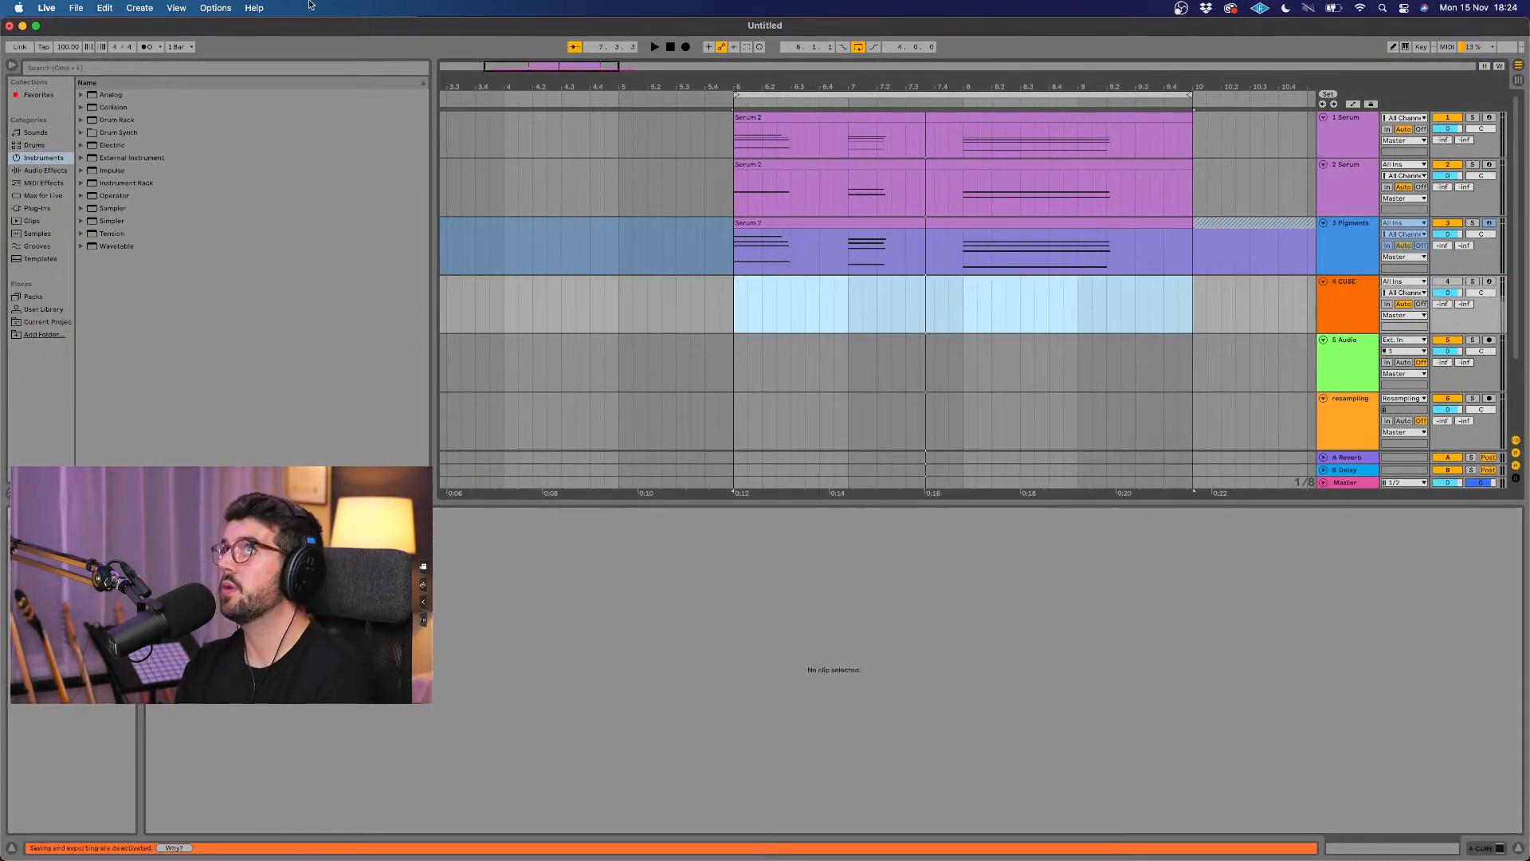
Step: Turn on the metronome, and reactivate the CUBE track with its device shown
{"action": "left_click", "coordinate": [146, 46]}
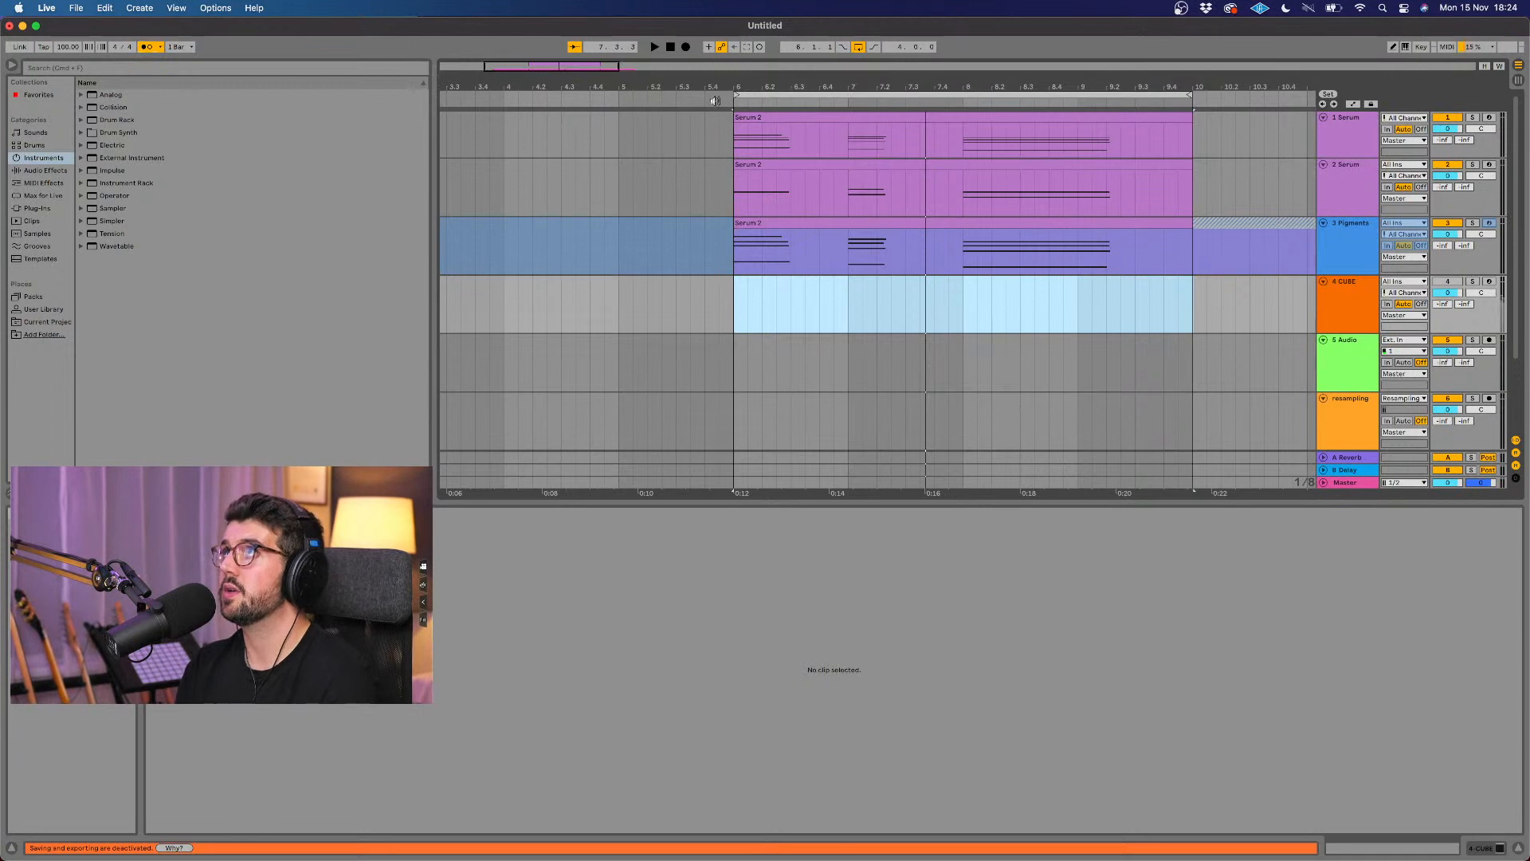
{"action": "left_click", "coordinate": [1447, 281]}
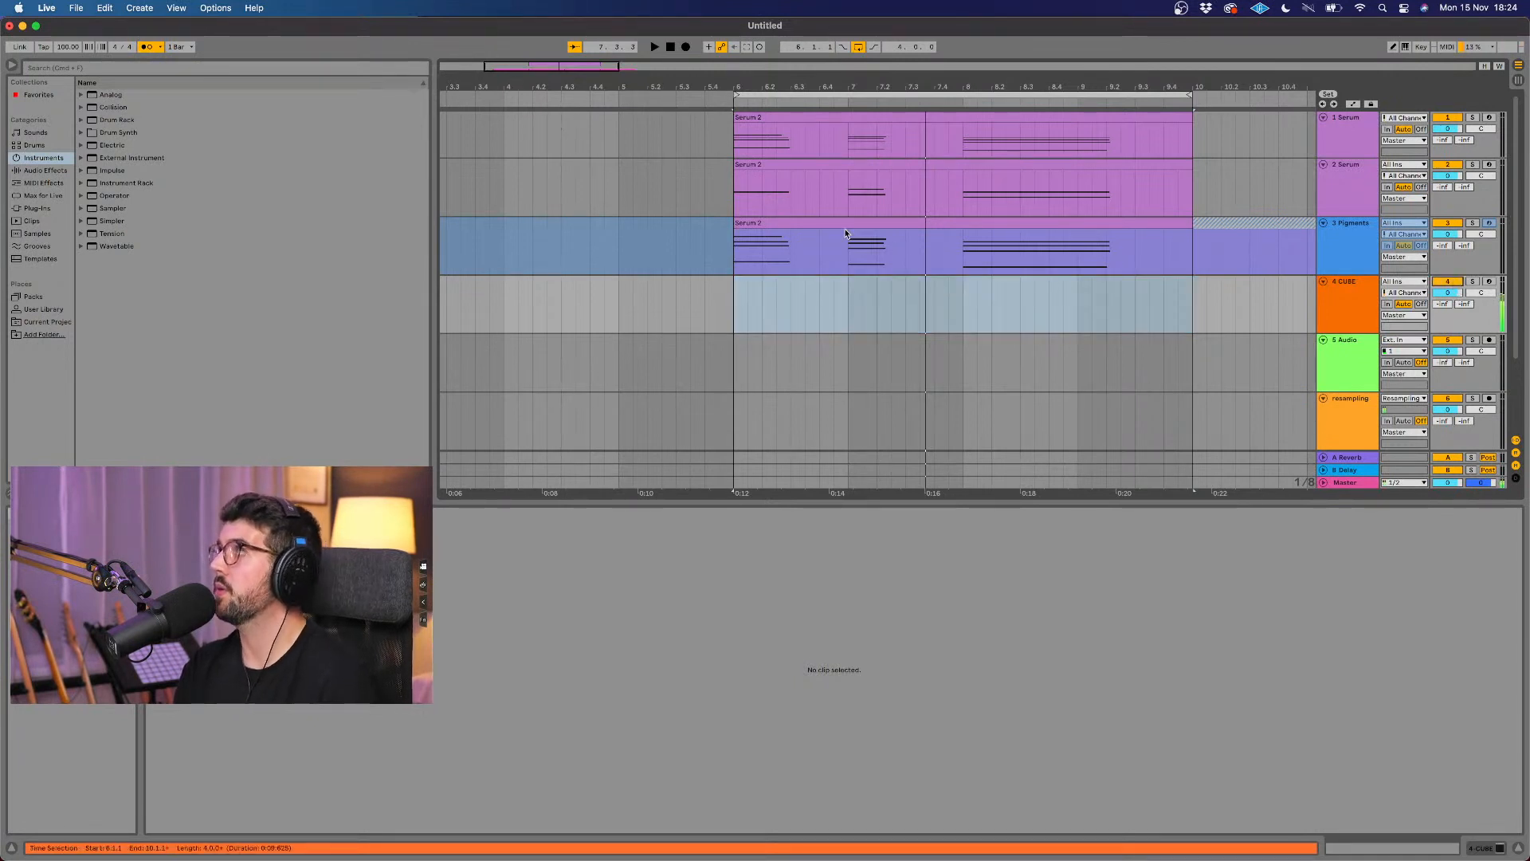
{"action": "left_click", "coordinate": [1362, 308]}
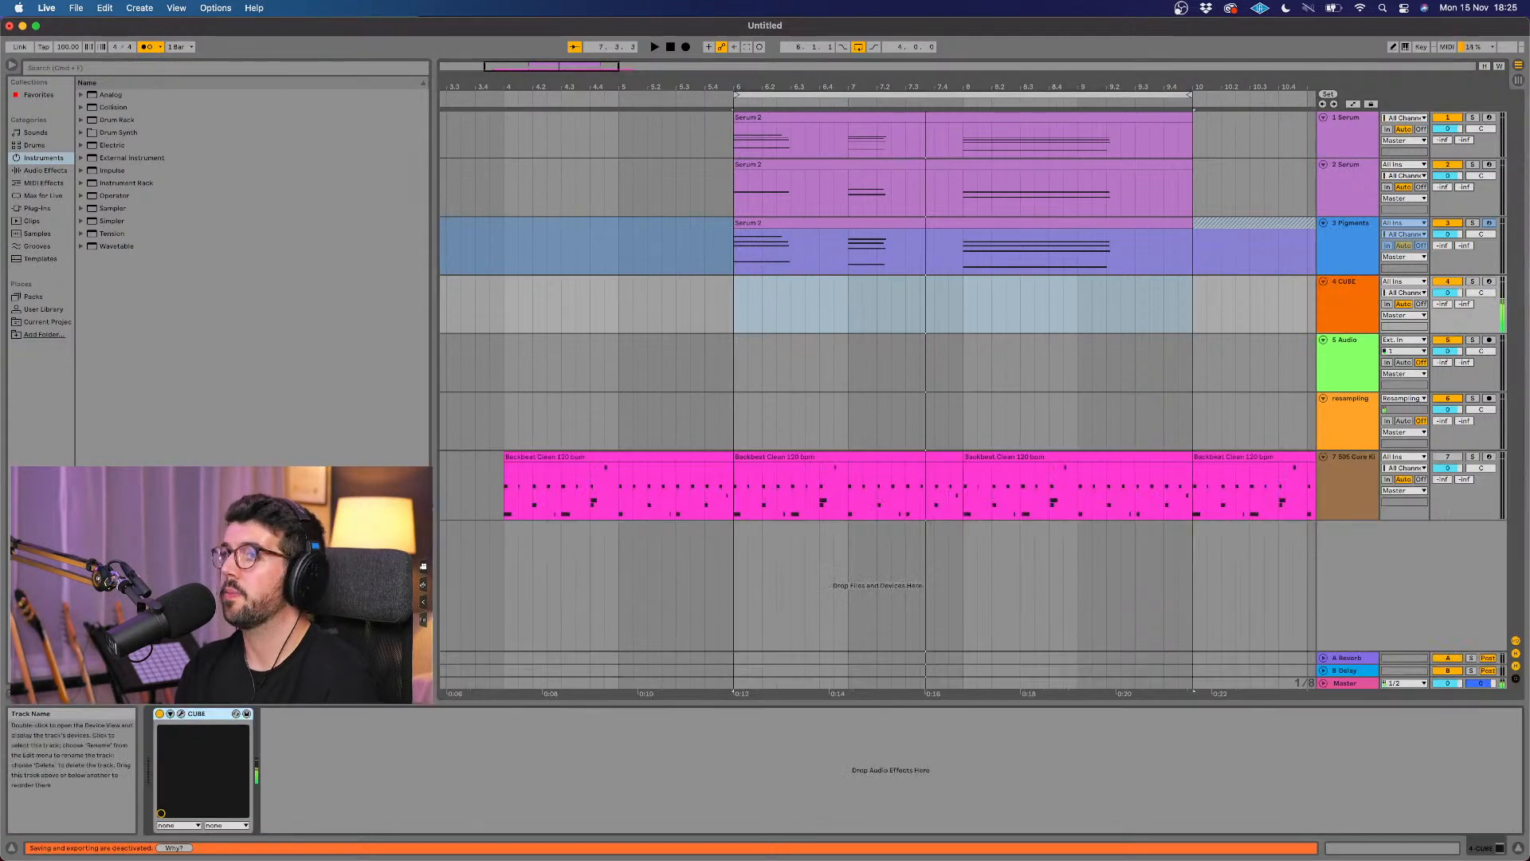
Step: Advance the CUBE instrument to the Epiphanies preset, close its window and arm the CUBE track for recording
{"action": "left_click", "coordinate": [182, 714]}
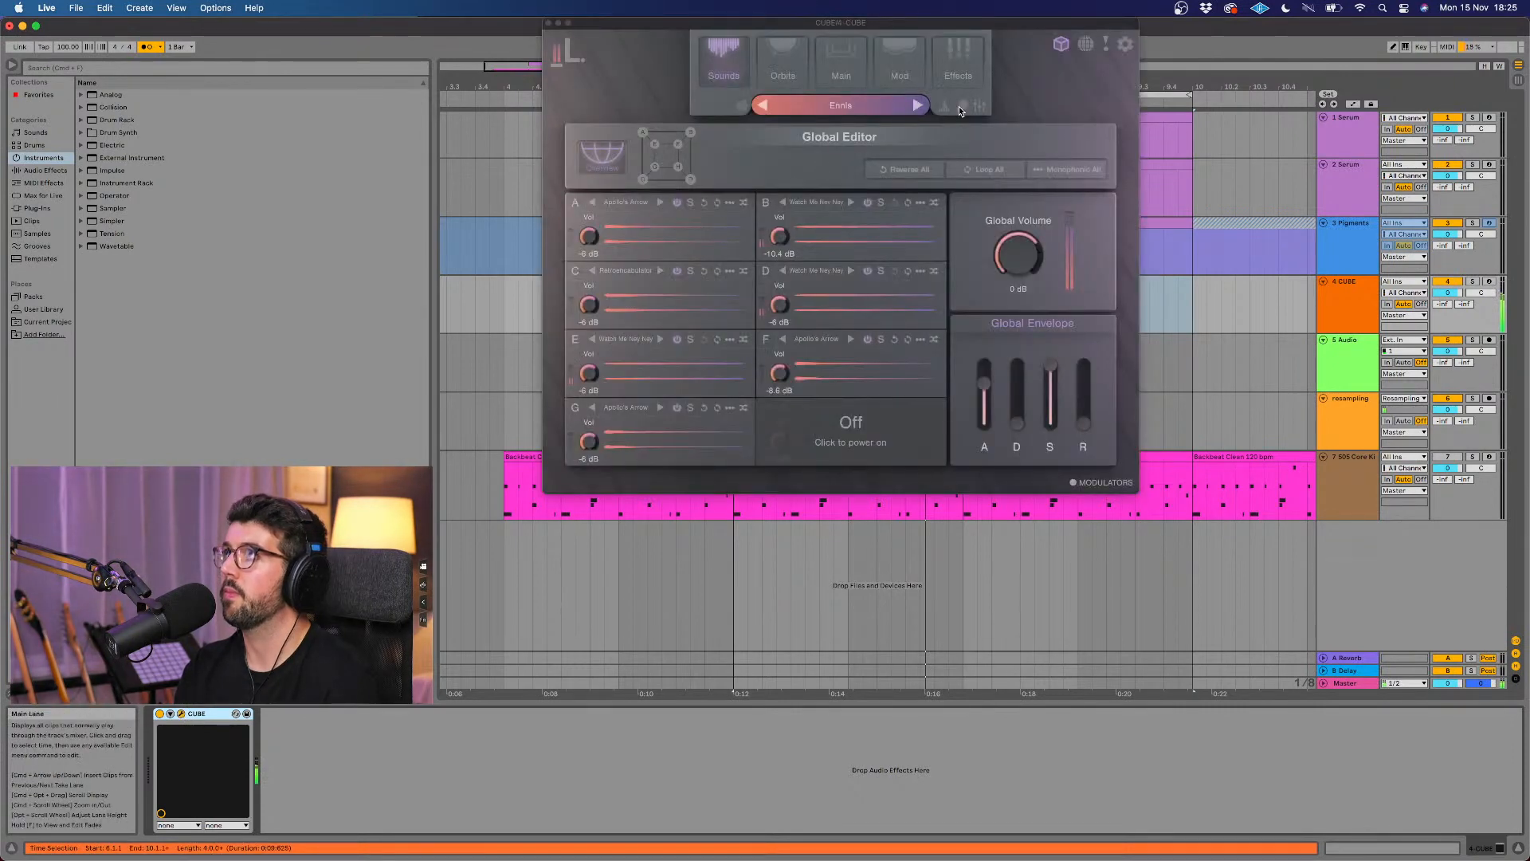
{"action": "left_click", "coordinate": [960, 108]}
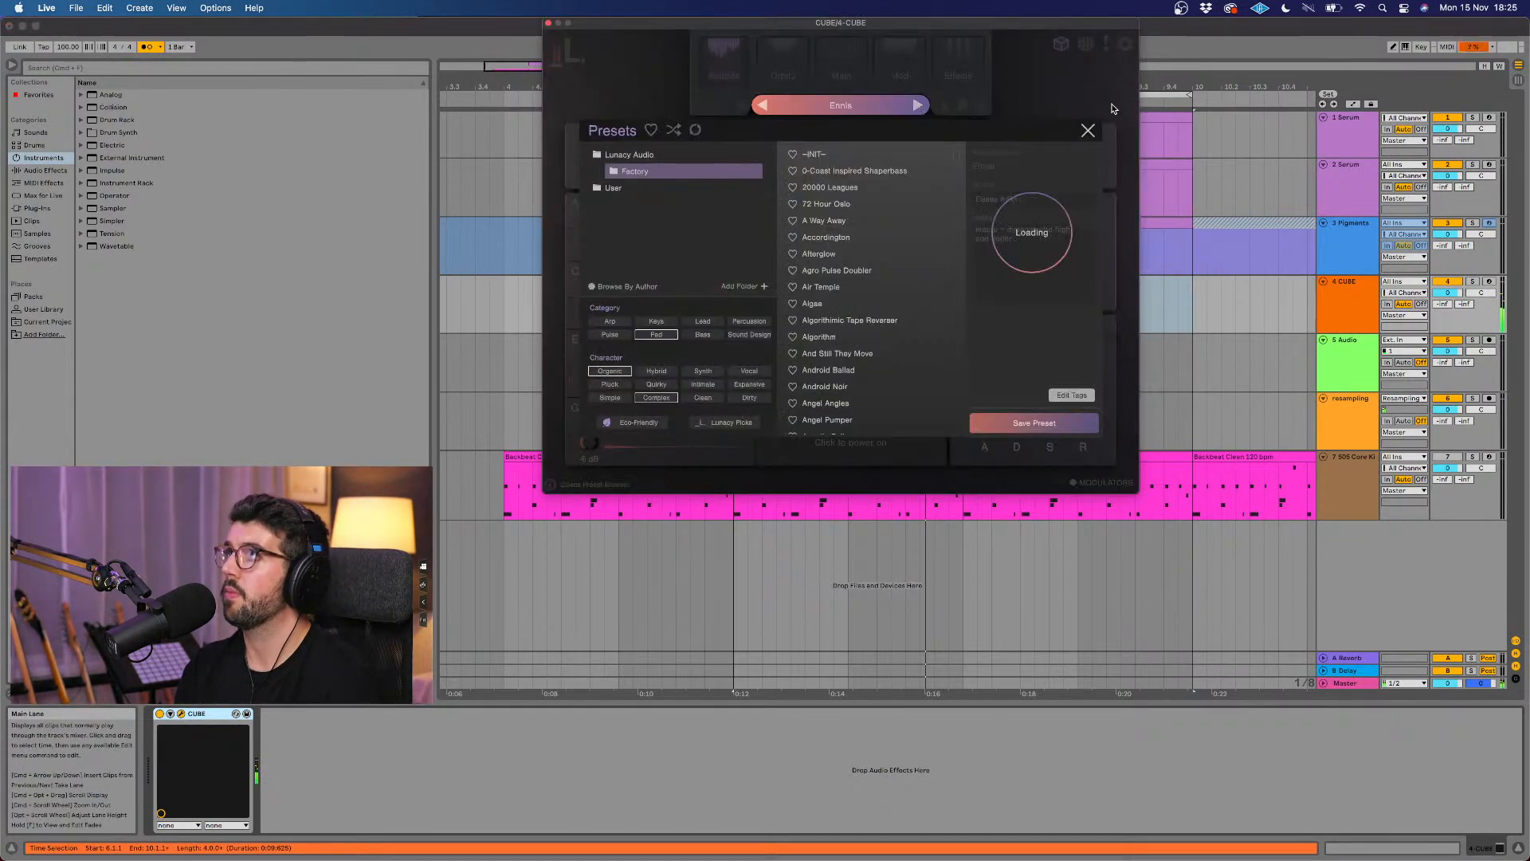
{"action": "left_click", "coordinate": [551, 25]}
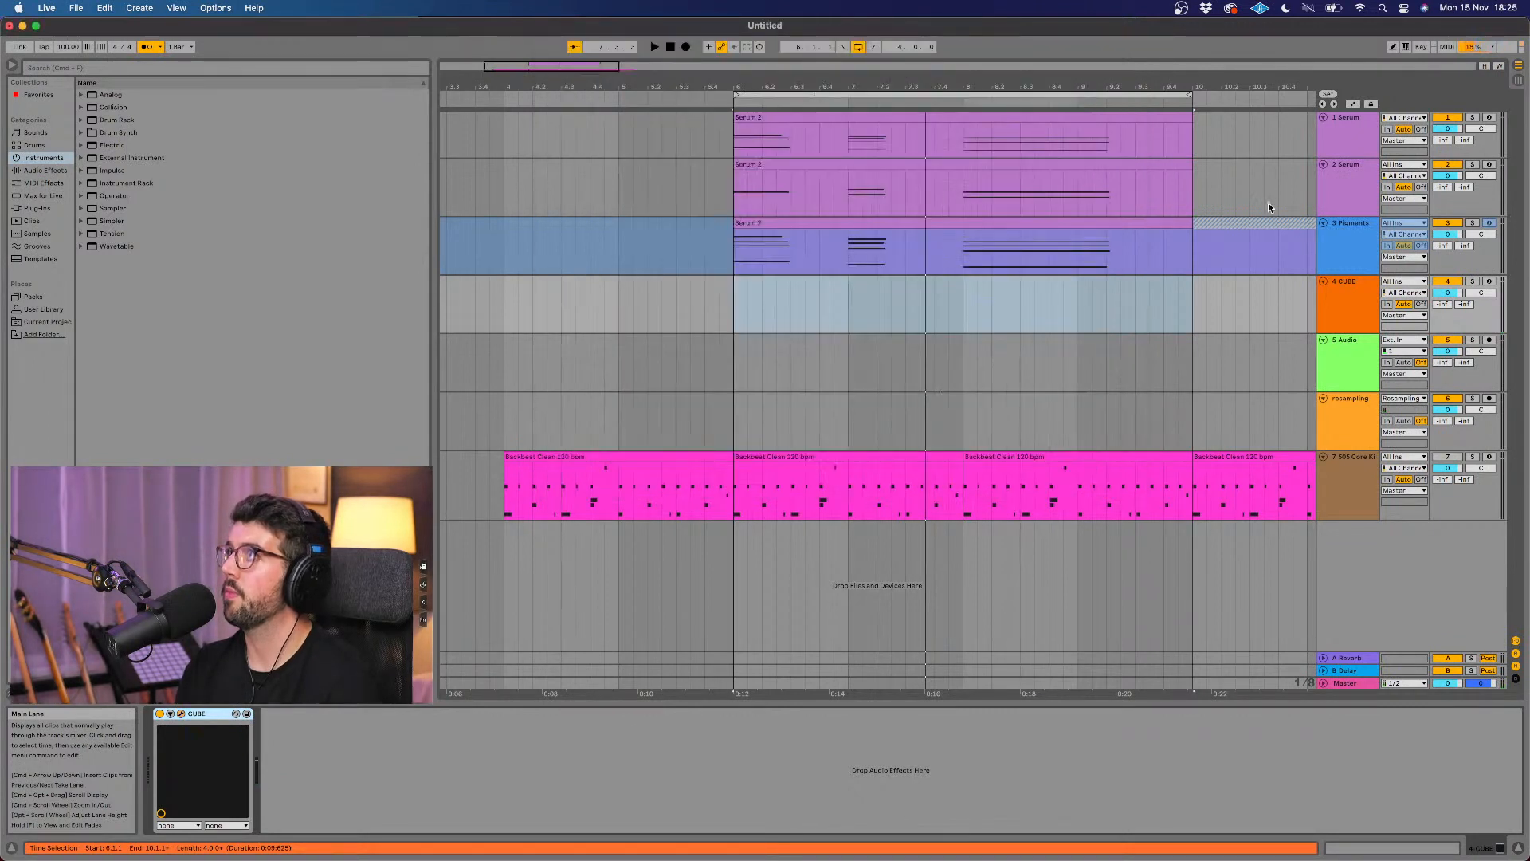
{"action": "left_click", "coordinate": [1489, 283]}
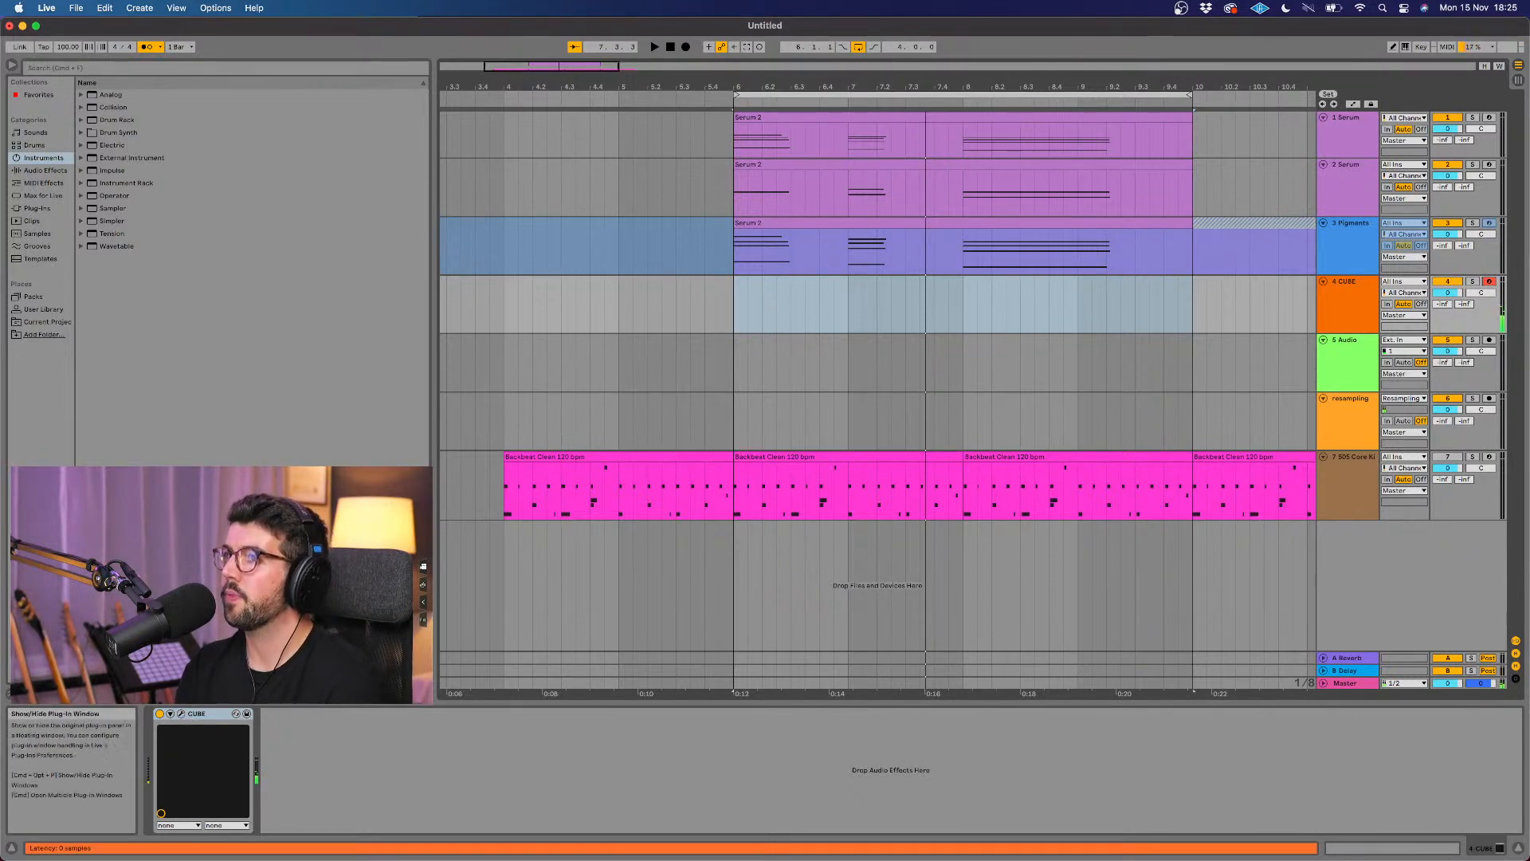
Step: Load the Epsilon Eridani preset in the CUBE instrument and open the Corner B Editor
{"action": "left_click_drag", "start_coordinate": [805, 27], "coordinate": [800, 102]}
{"action": "left_click", "coordinate": [916, 179]}
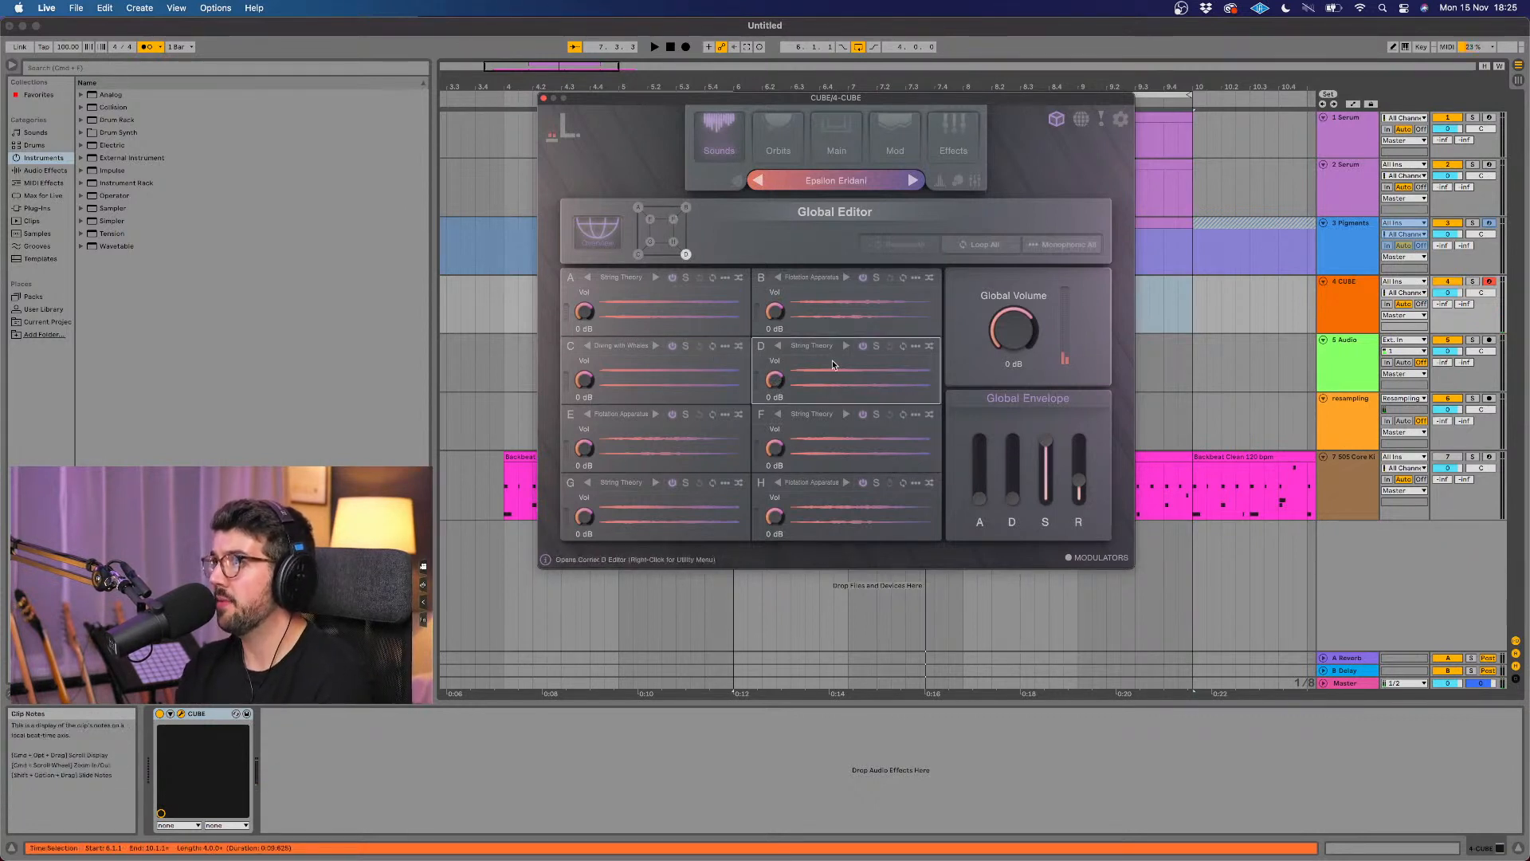
{"action": "left_click", "coordinate": [824, 299]}
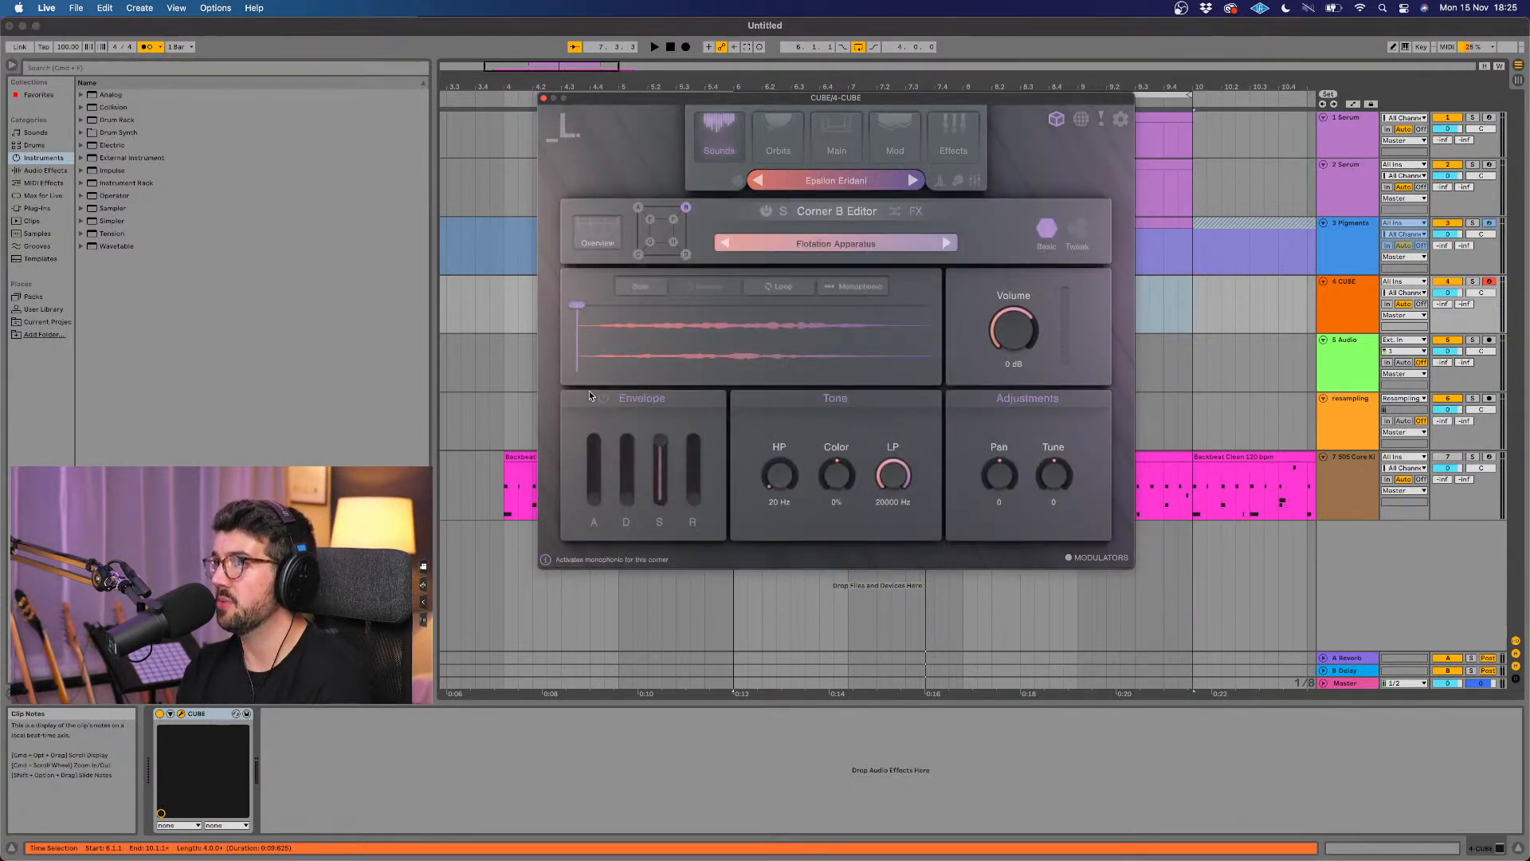
Step: Audition successive CUBE presets, including Ether Clock, Evil Accordion and Fairy Dust, up to Faulty Ghost Circuit, and close the instrument window
{"action": "left_click", "coordinate": [912, 180]}
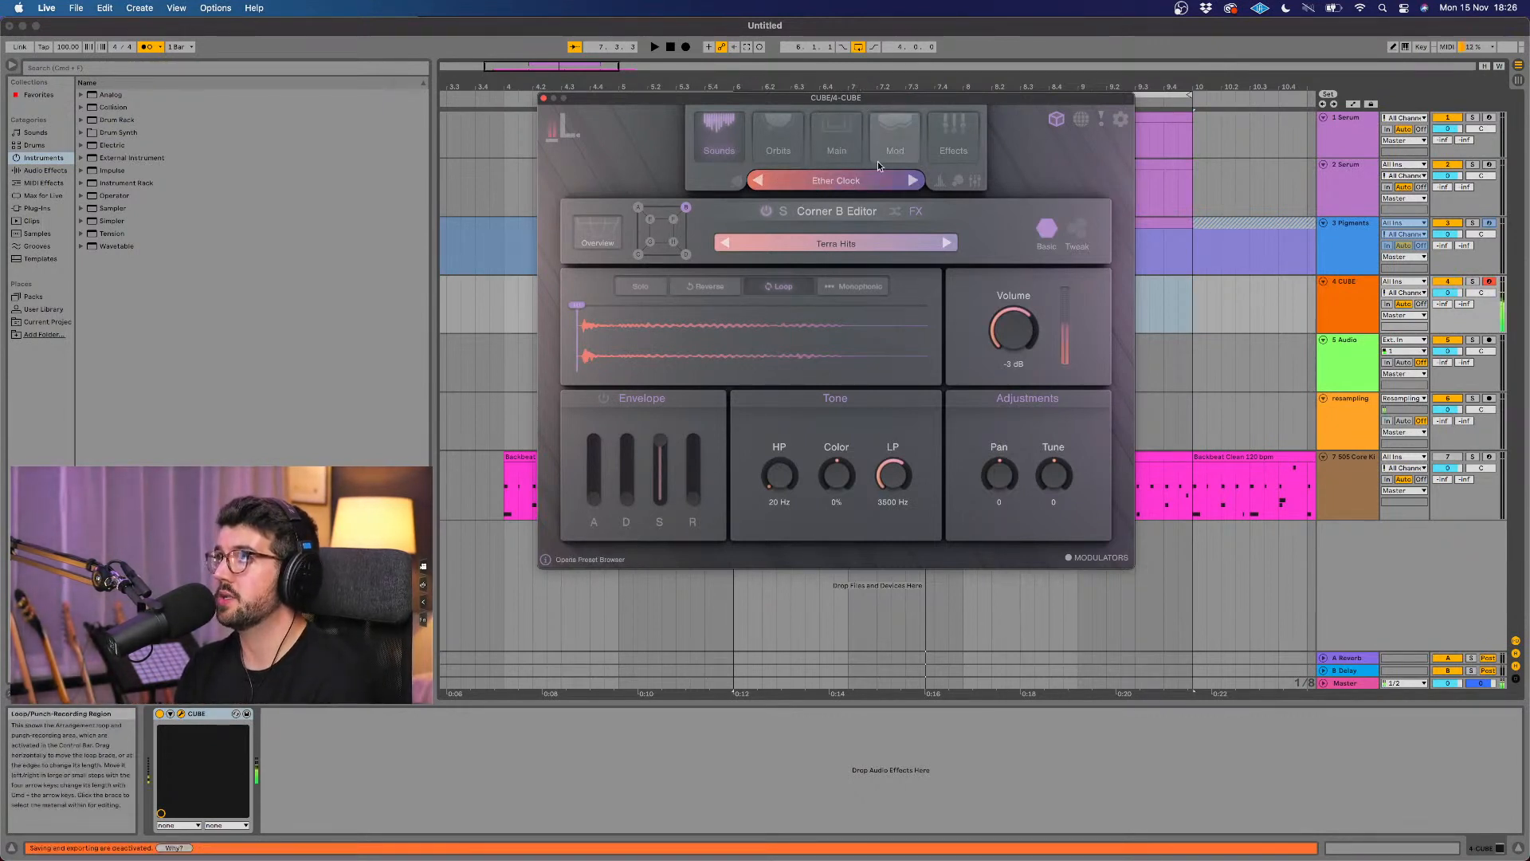
{"action": "left_click", "coordinate": [910, 180]}
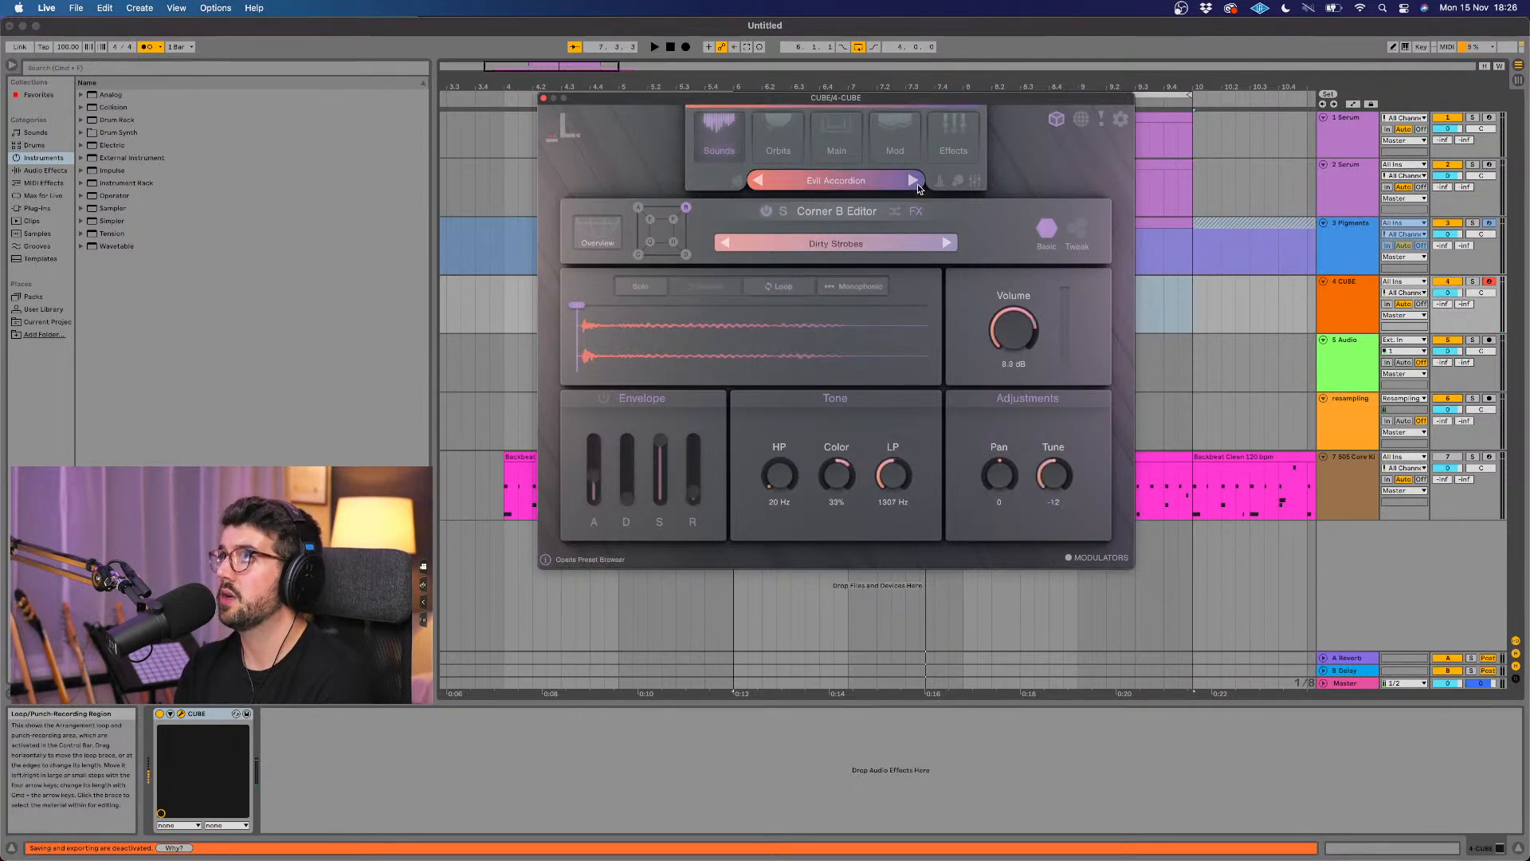
{"action": "left_click", "coordinate": [914, 181]}
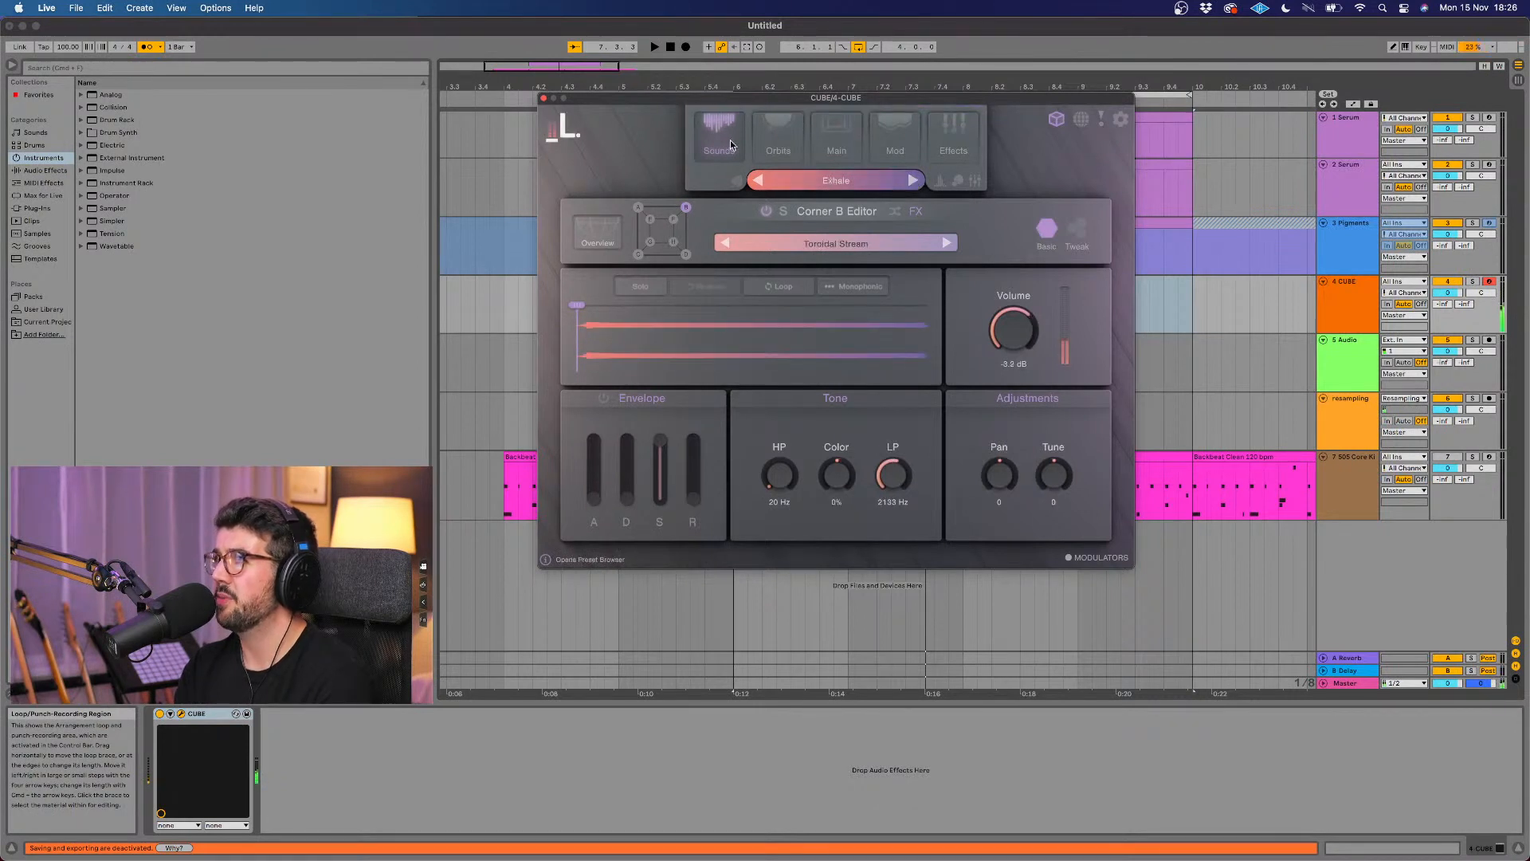
{"action": "left_click", "coordinate": [912, 181]}
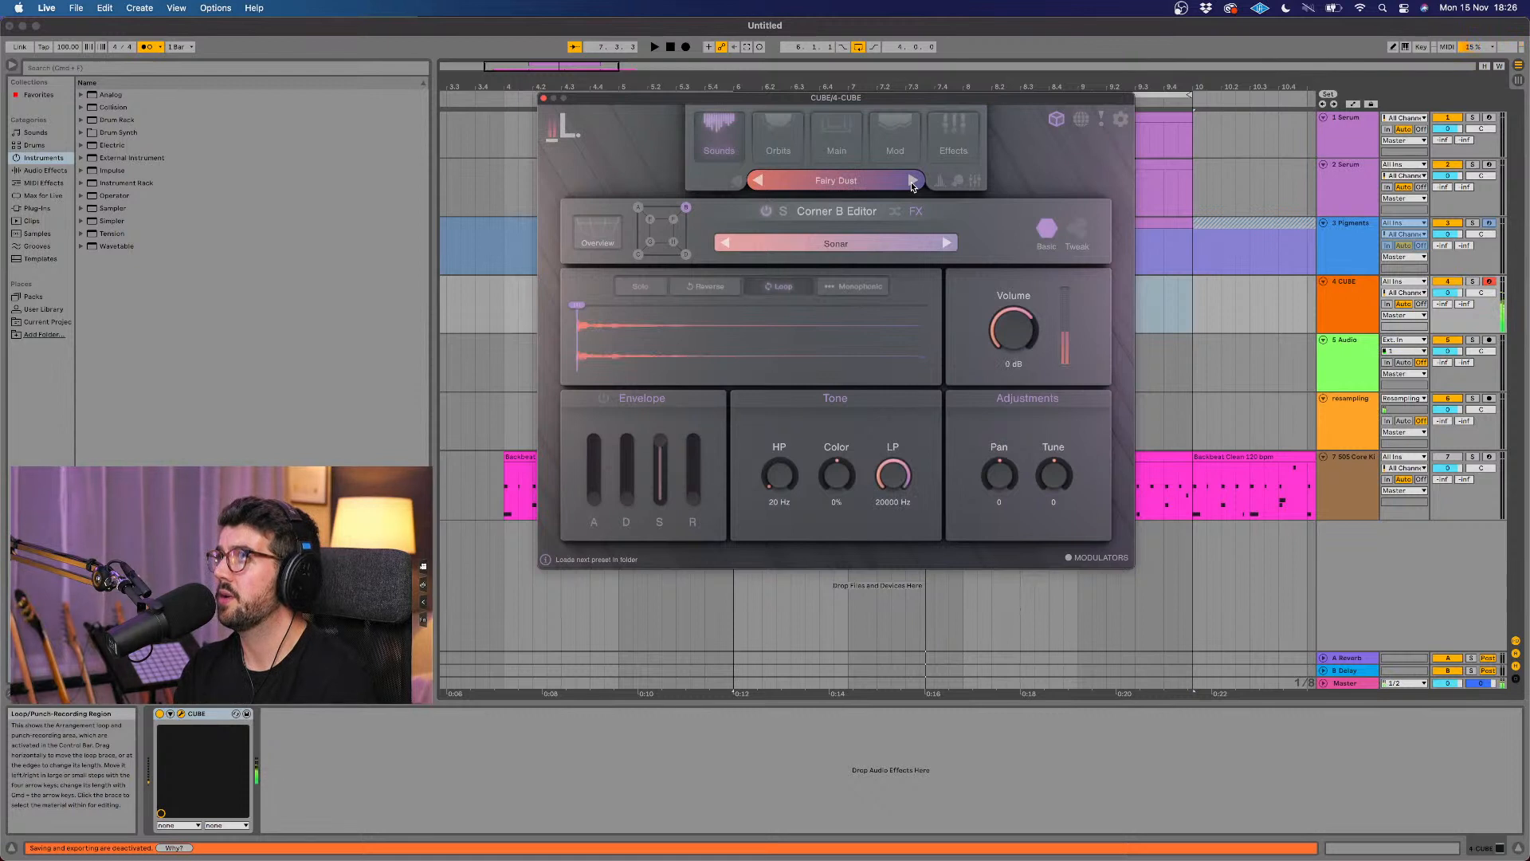
{"action": "left_click", "coordinate": [913, 181]}
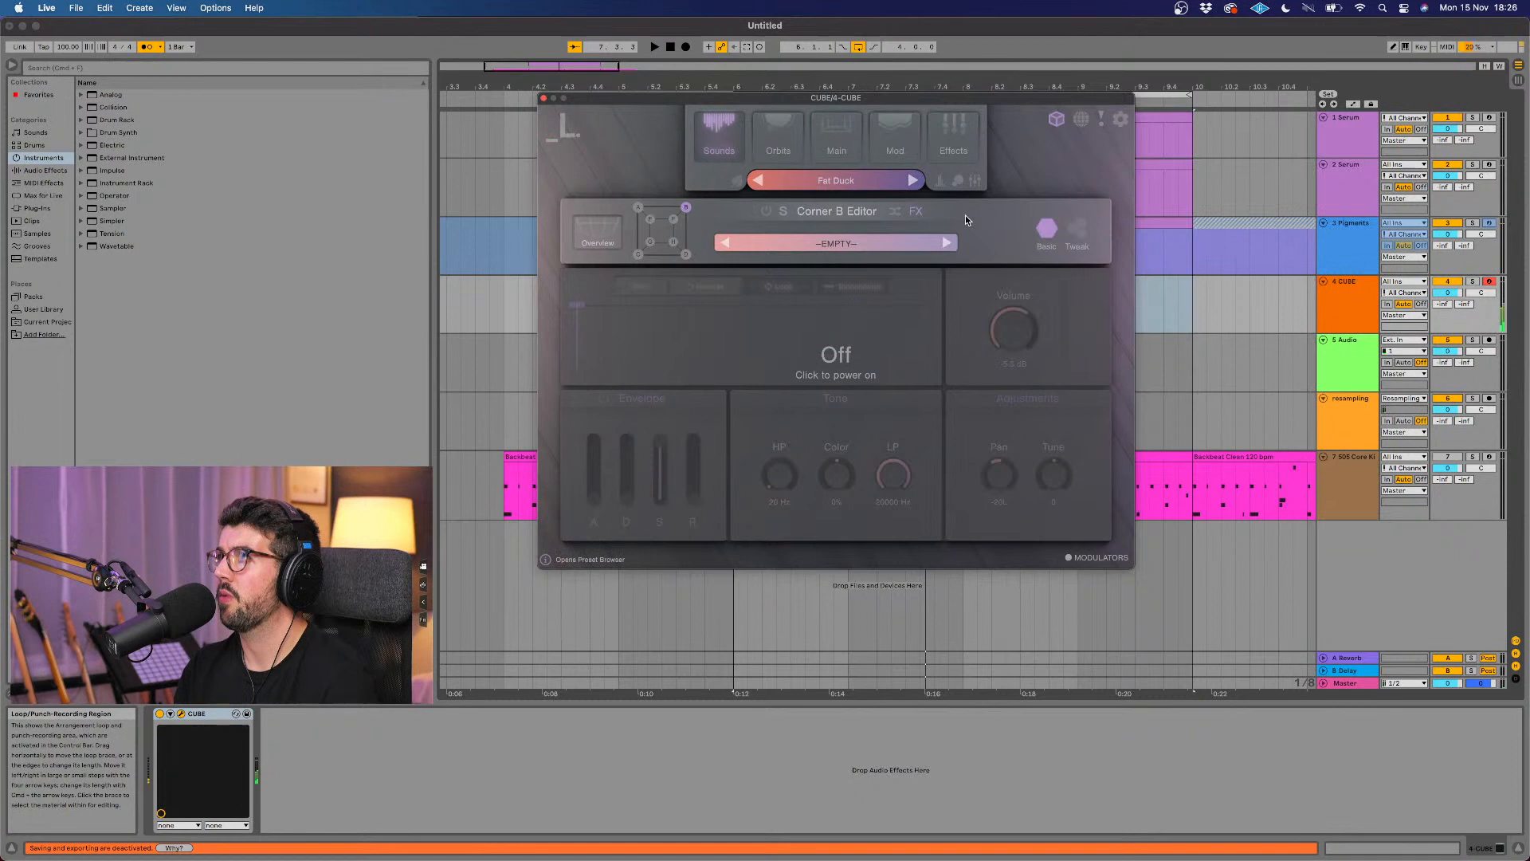
{"action": "left_click", "coordinate": [914, 180]}
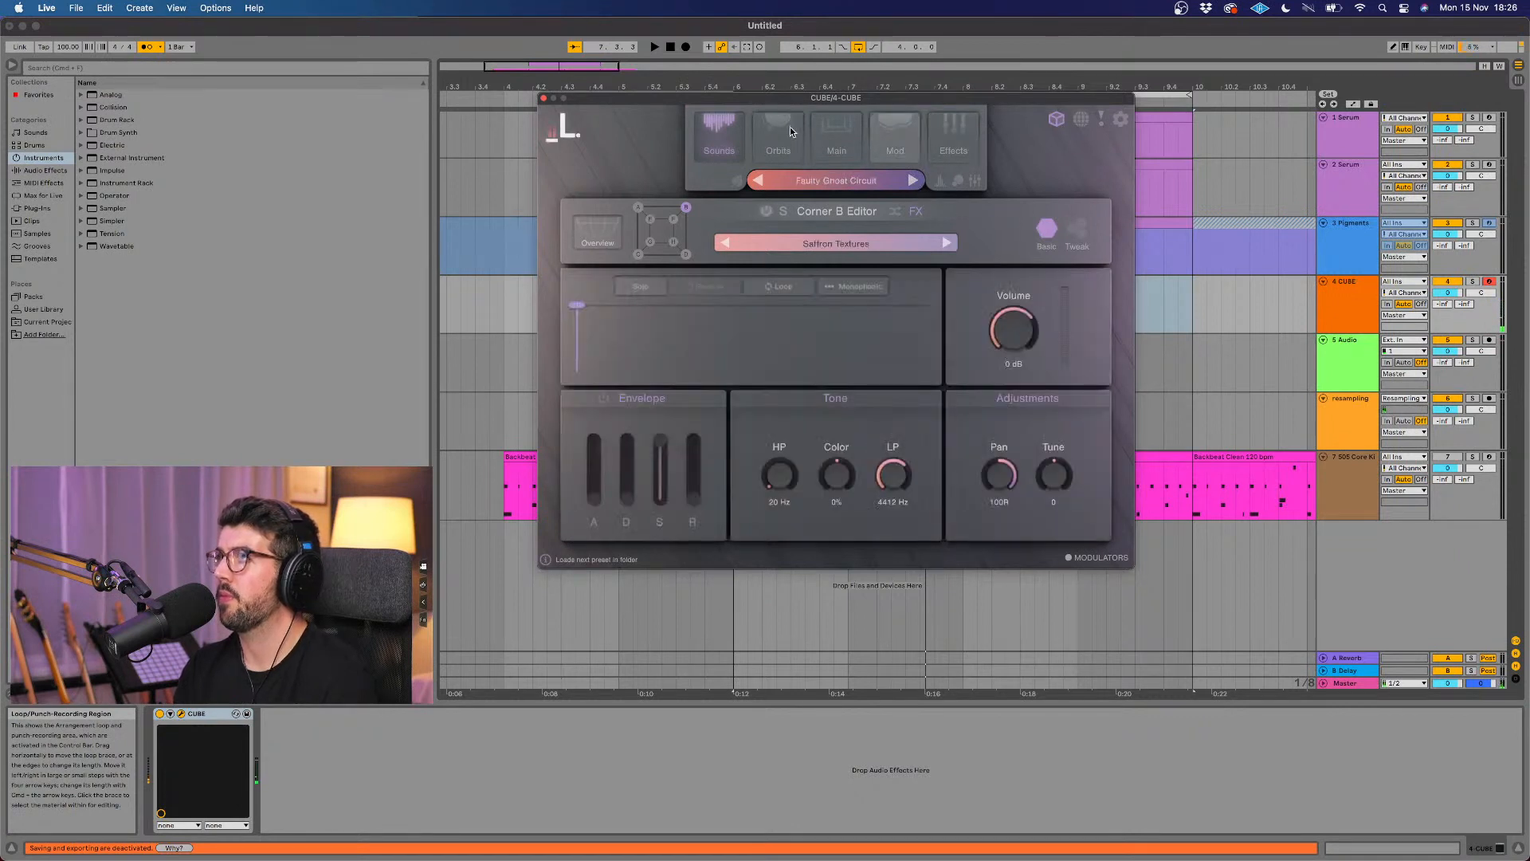
{"action": "left_click", "coordinate": [544, 98]}
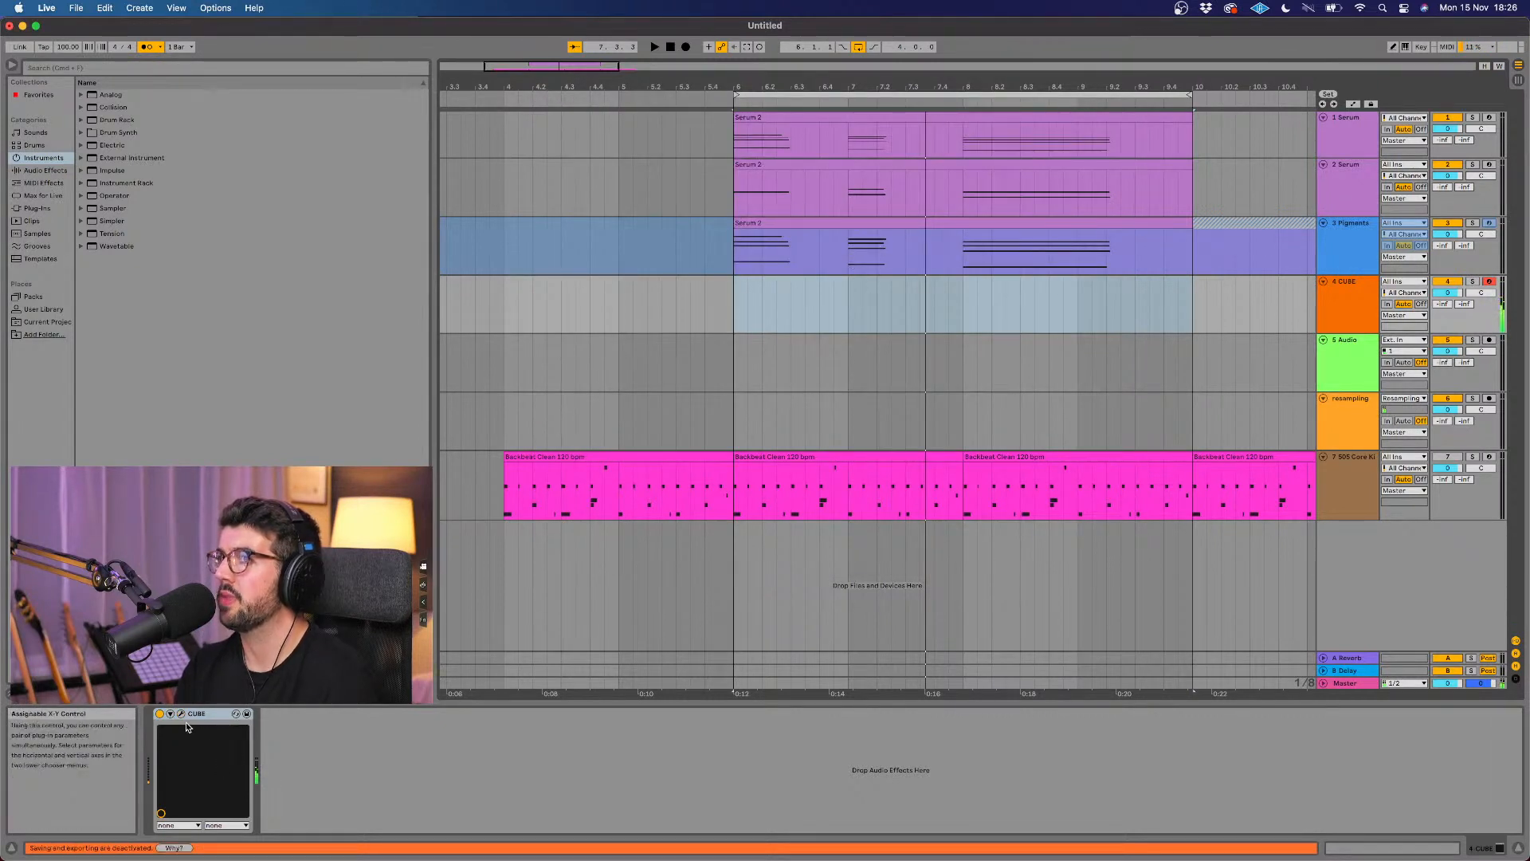
Step: Reopen the CUBE instrument and audition successive presets, including Finding Jujube and Fire Riser, up to First Kiss
{"action": "key", "text": "super+alt+p"}
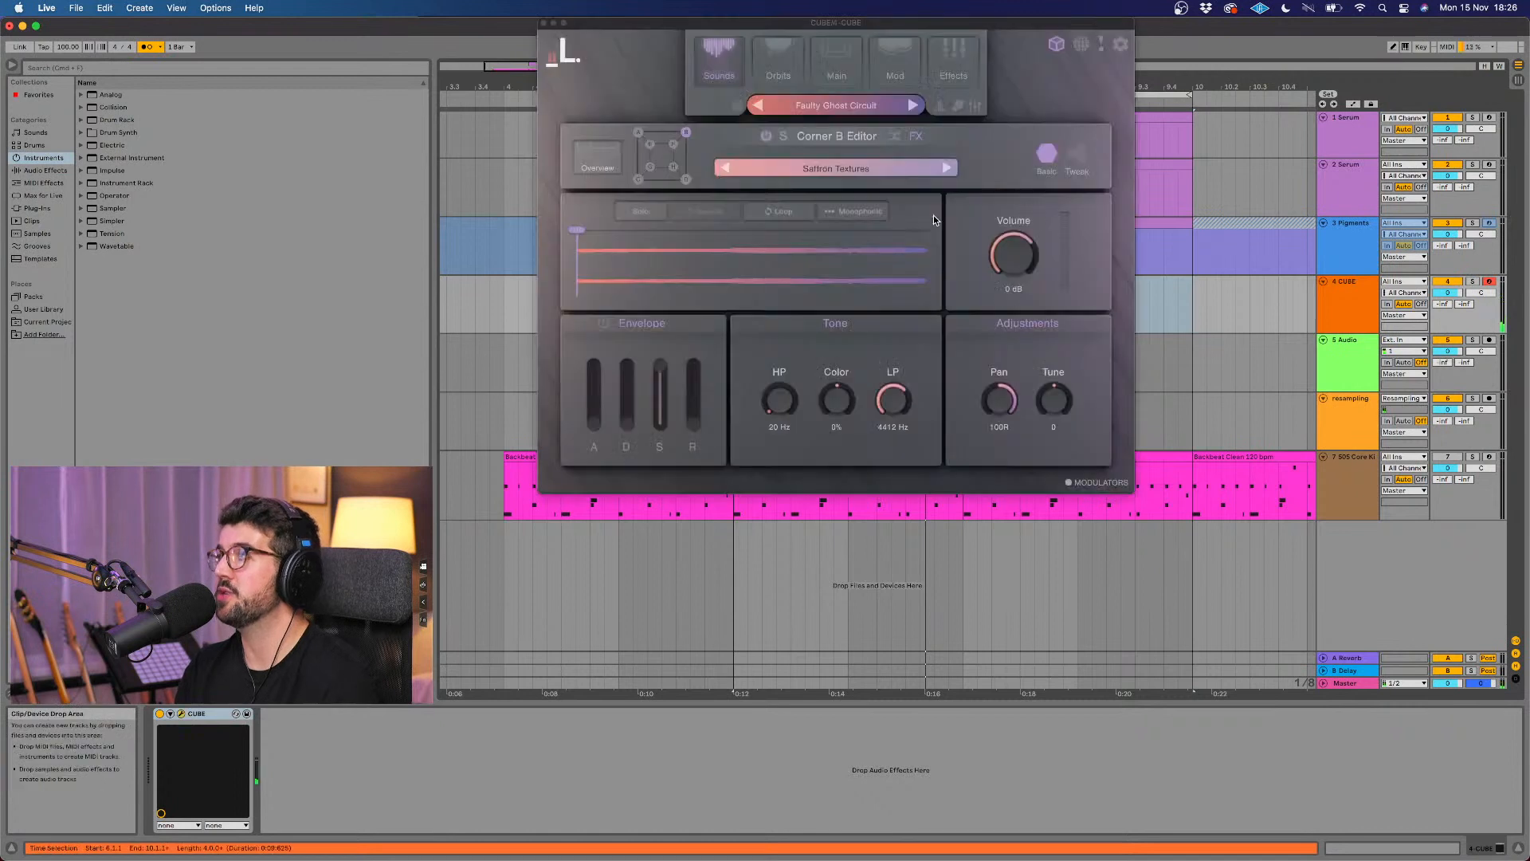
{"action": "left_click", "coordinate": [913, 109]}
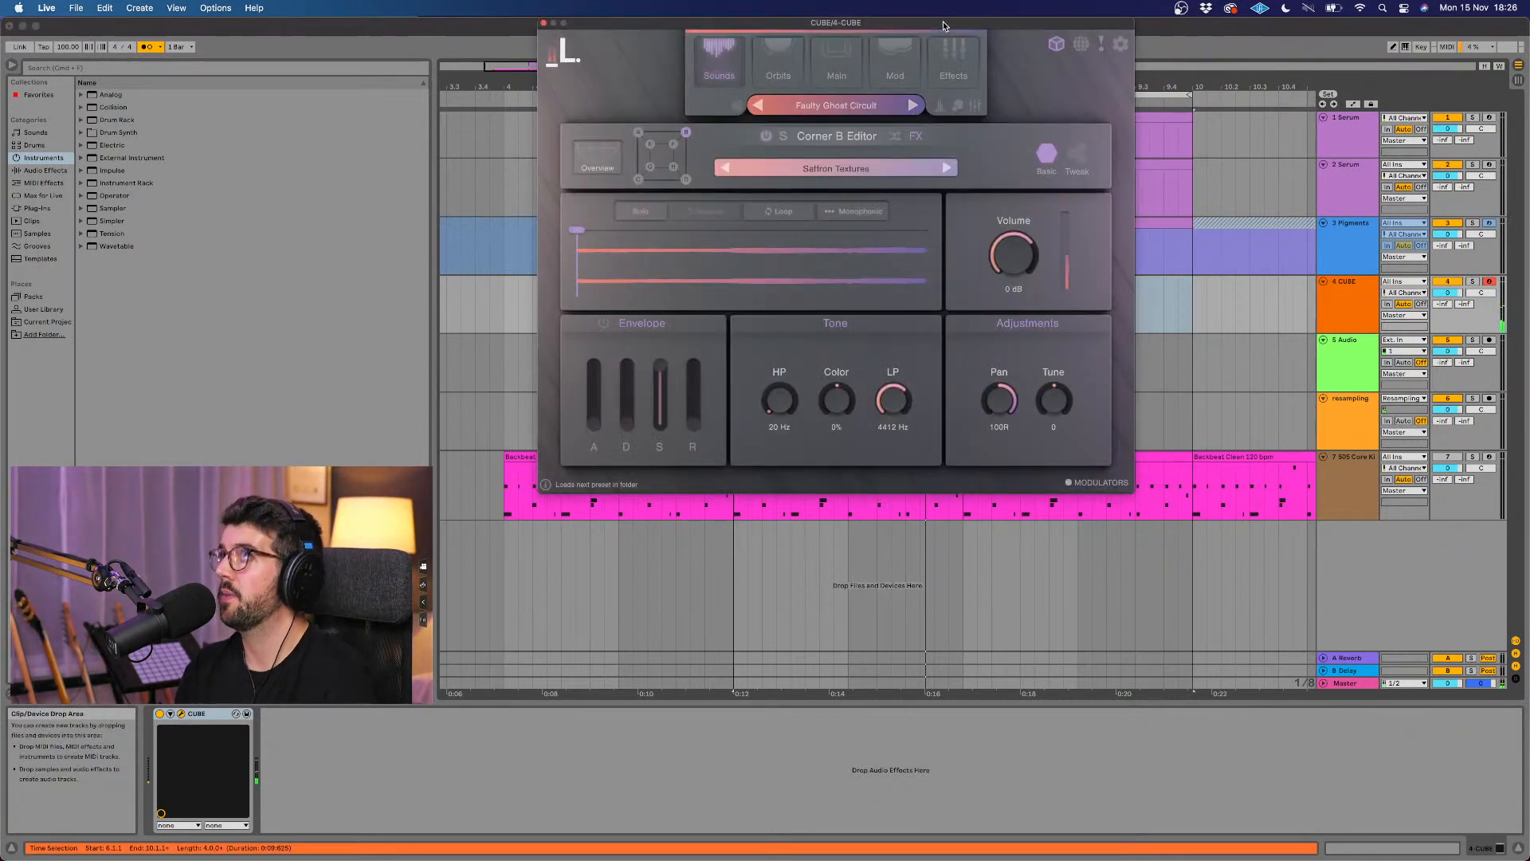
{"action": "left_click_drag", "start_coordinate": [941, 27], "coordinate": [959, 141]}
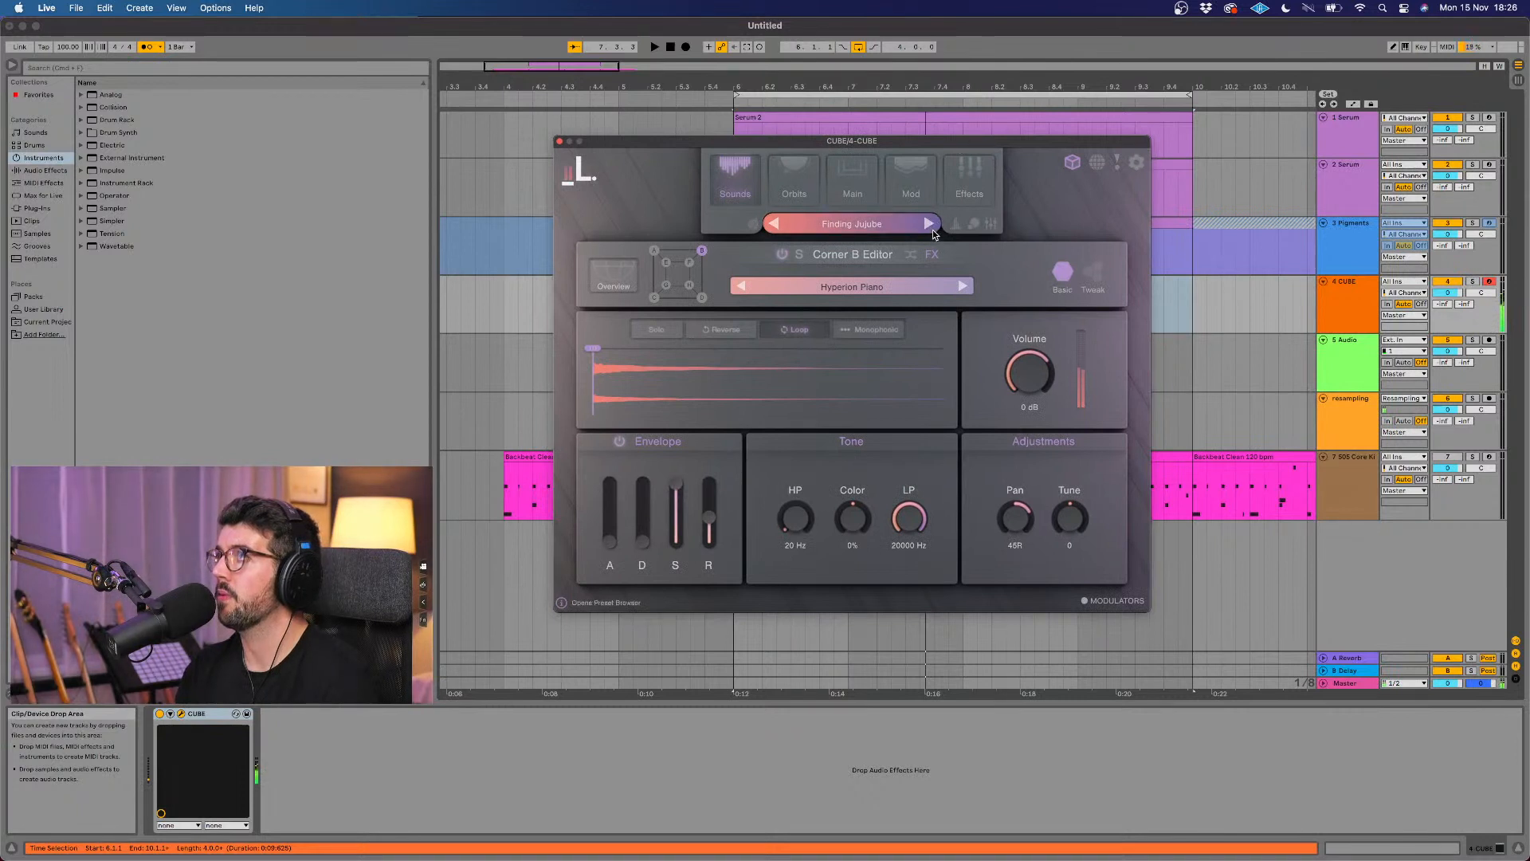
{"action": "left_click", "coordinate": [782, 185]}
{"action": "left_click", "coordinate": [738, 182]}
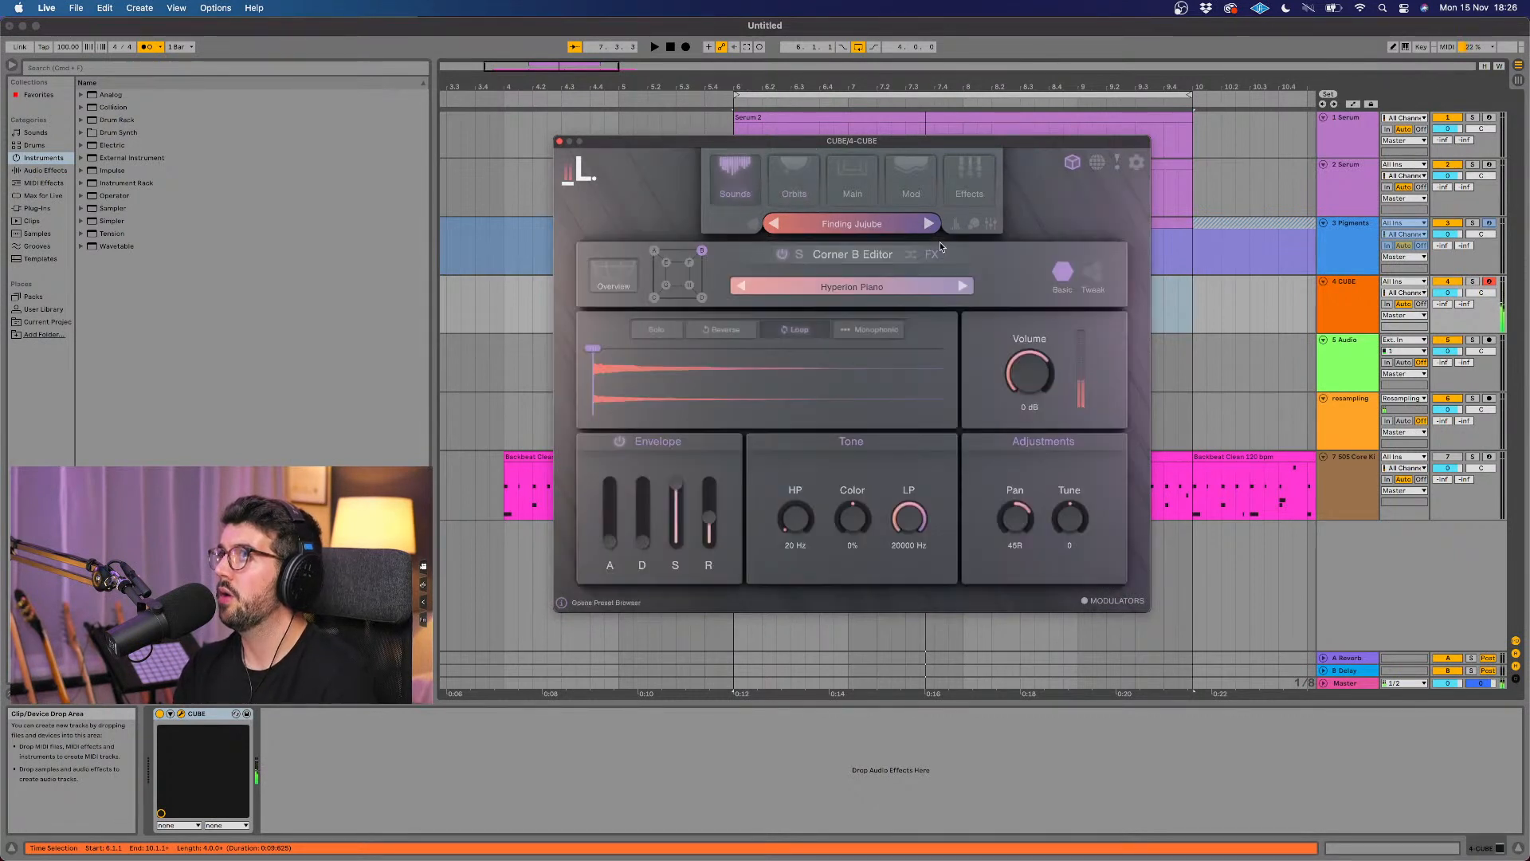
{"action": "left_click", "coordinate": [929, 224]}
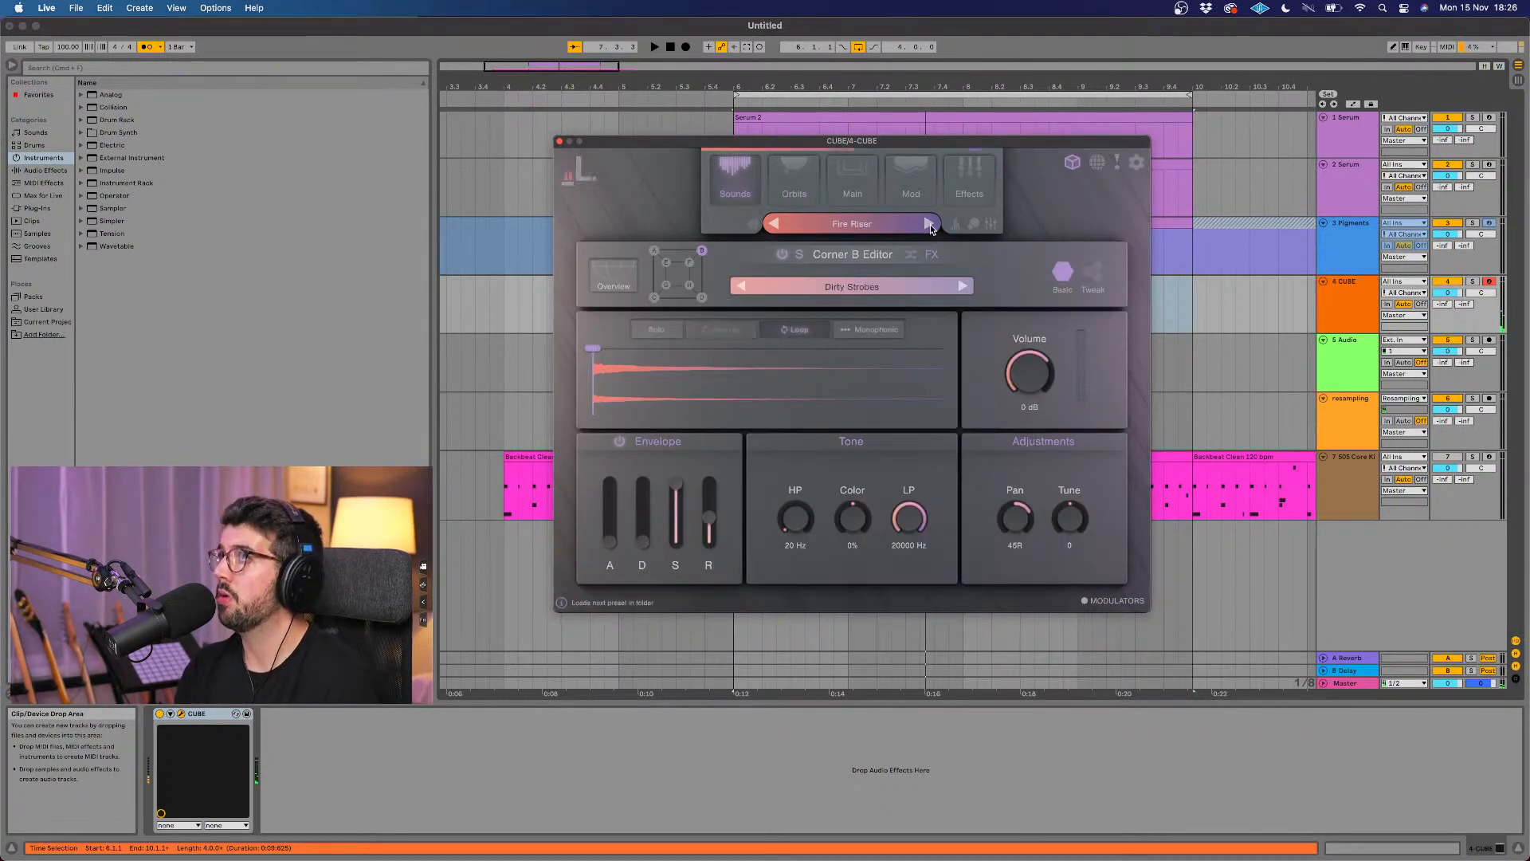
{"action": "left_click", "coordinate": [929, 223]}
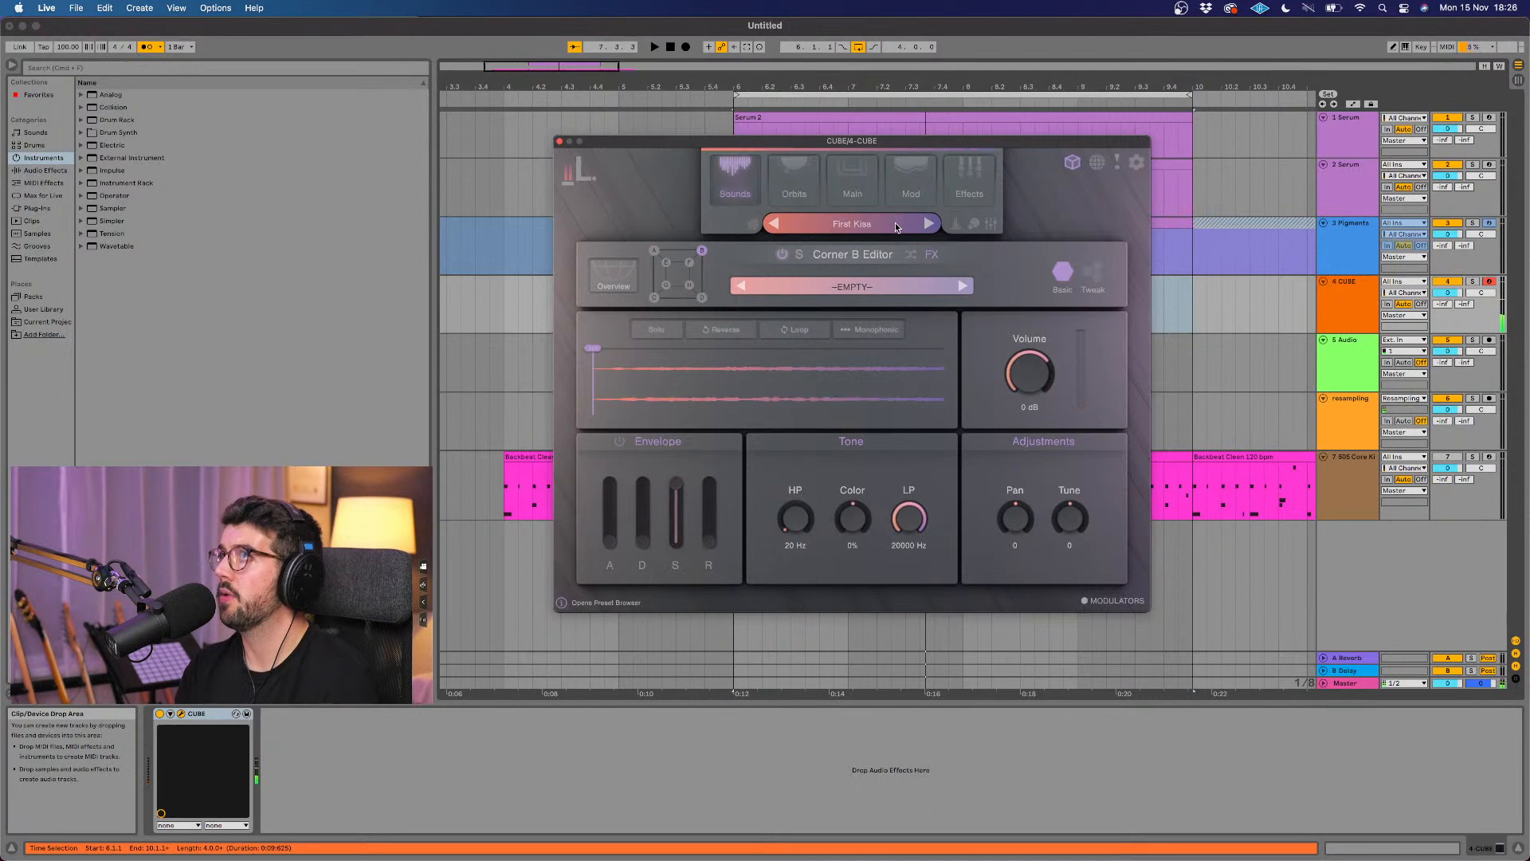
{"action": "left_click", "coordinate": [896, 222]}
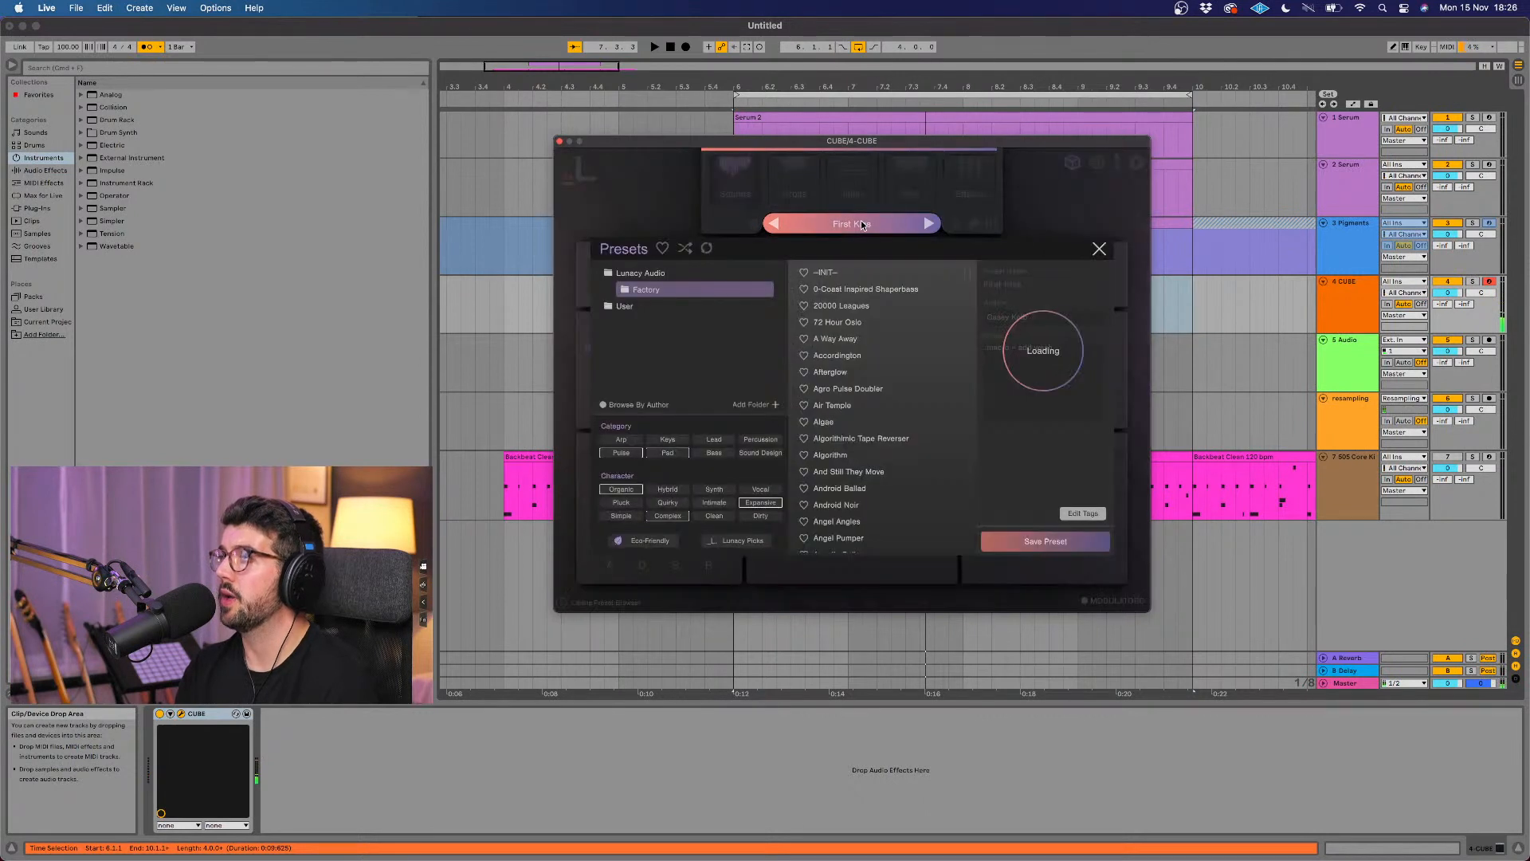
{"action": "left_click", "coordinate": [1098, 251]}
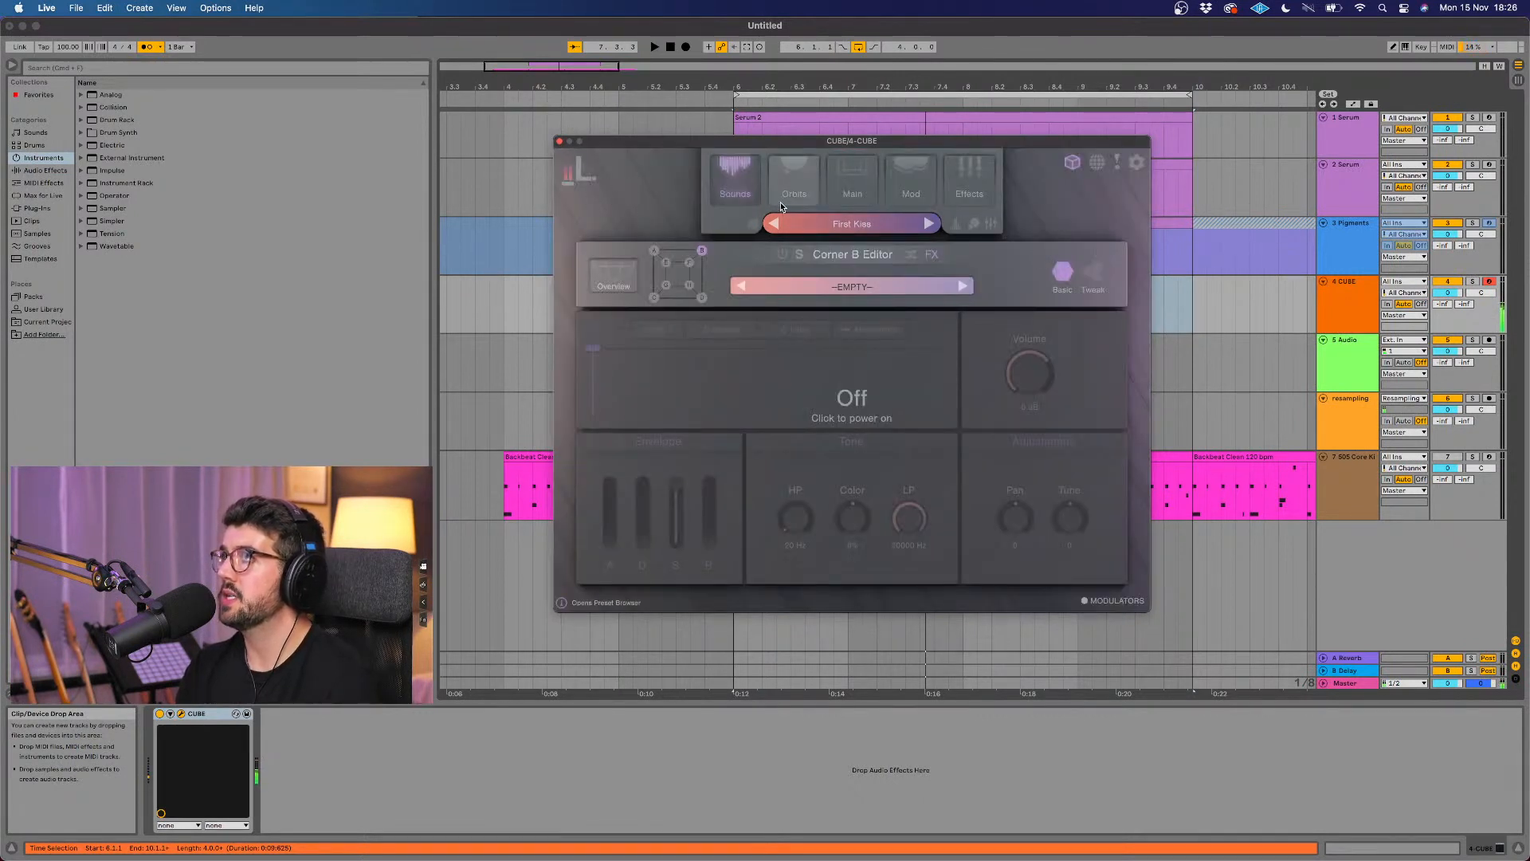
Step: In CUBE's Global Editor, toggle corner A off and back on, switch corner D off, and close the instrument window
{"action": "left_click", "coordinate": [613, 277]}
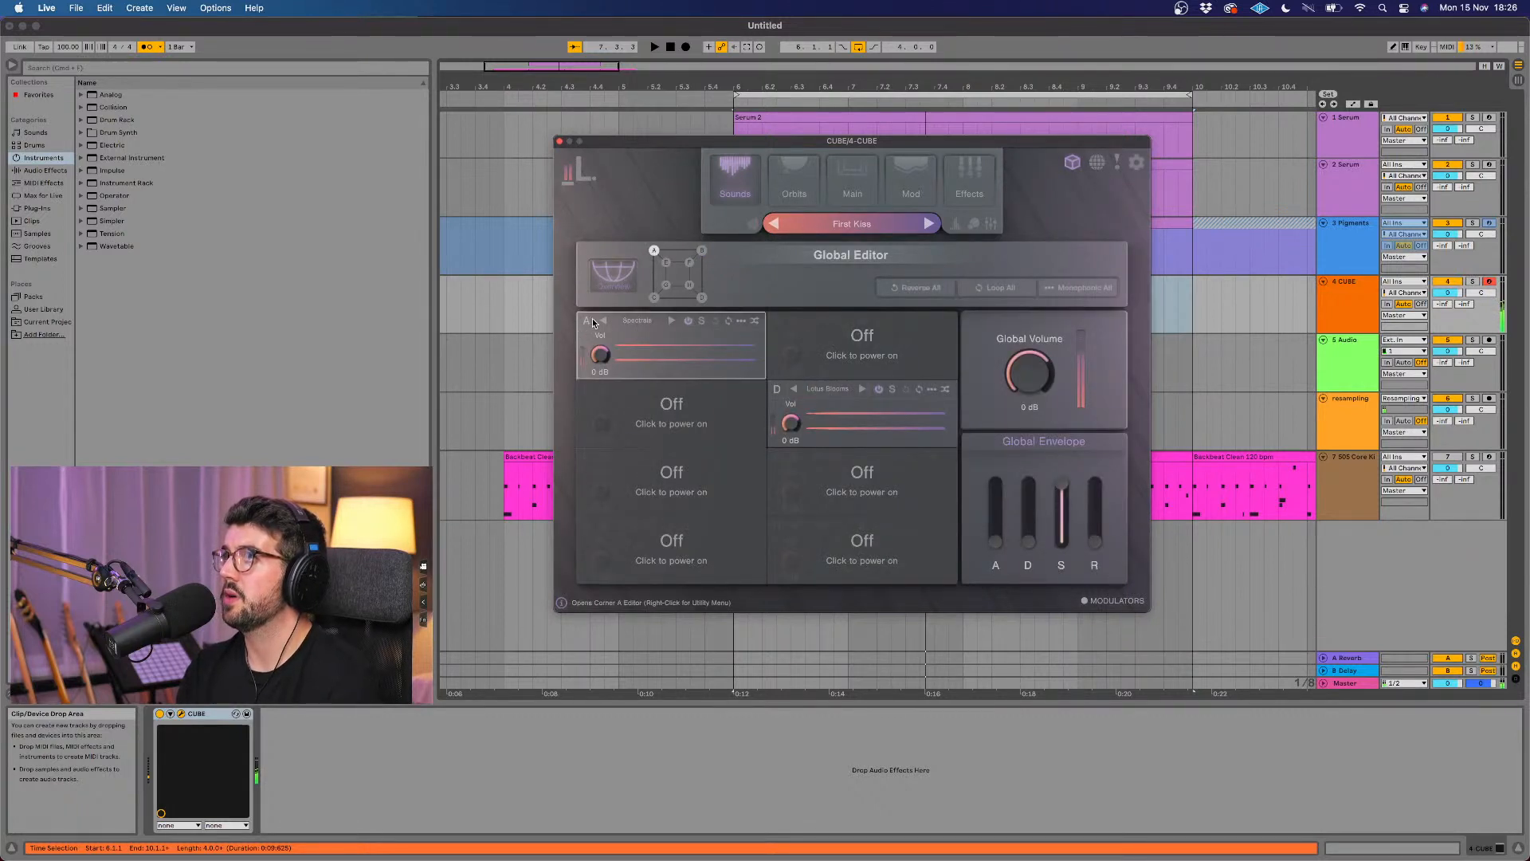
{"action": "left_click", "coordinate": [686, 321]}
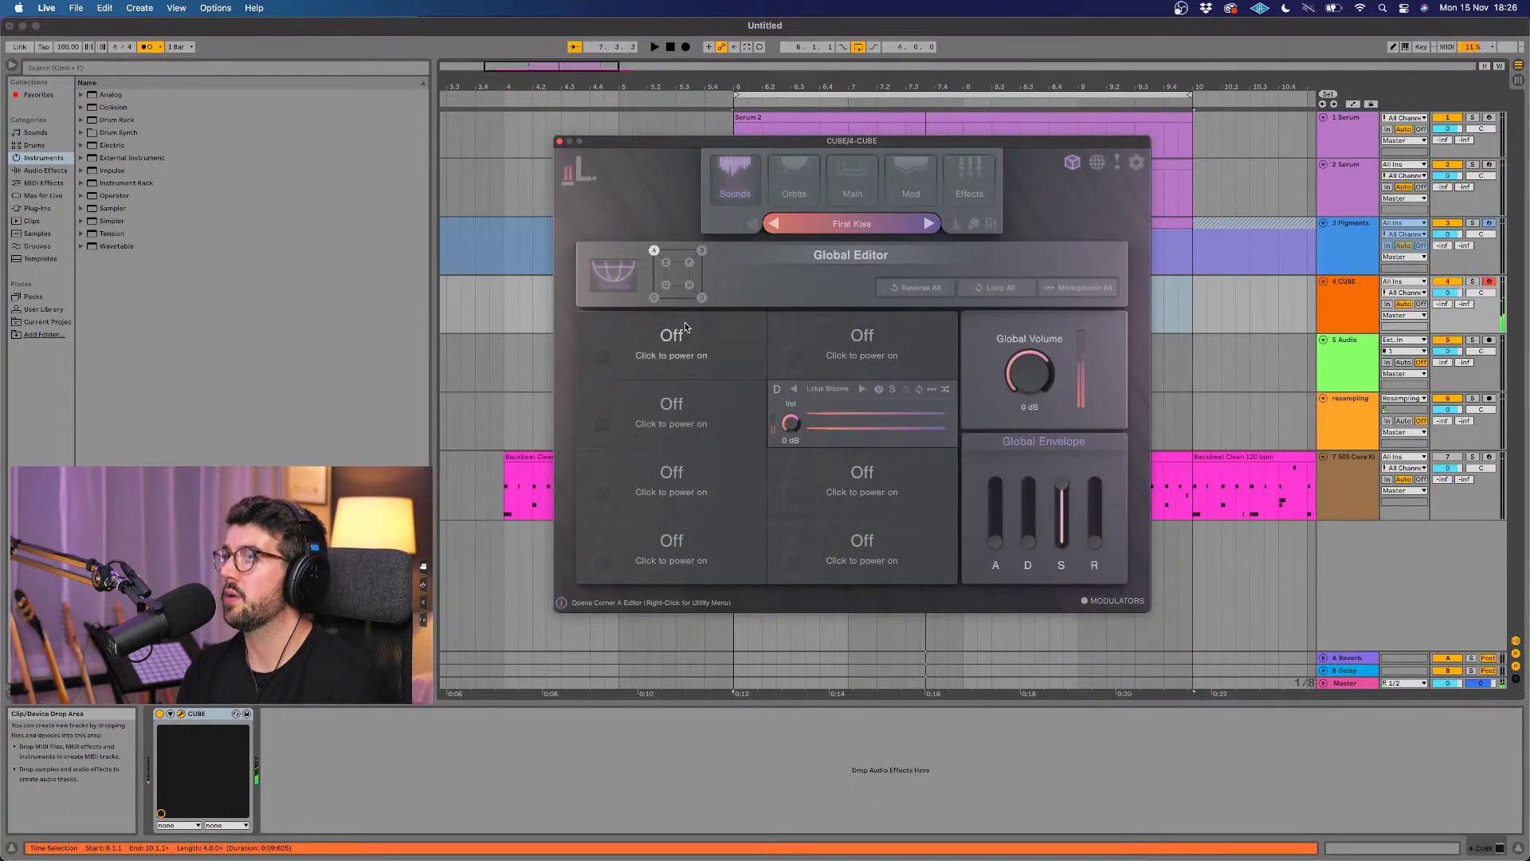
{"action": "left_click", "coordinate": [685, 321]}
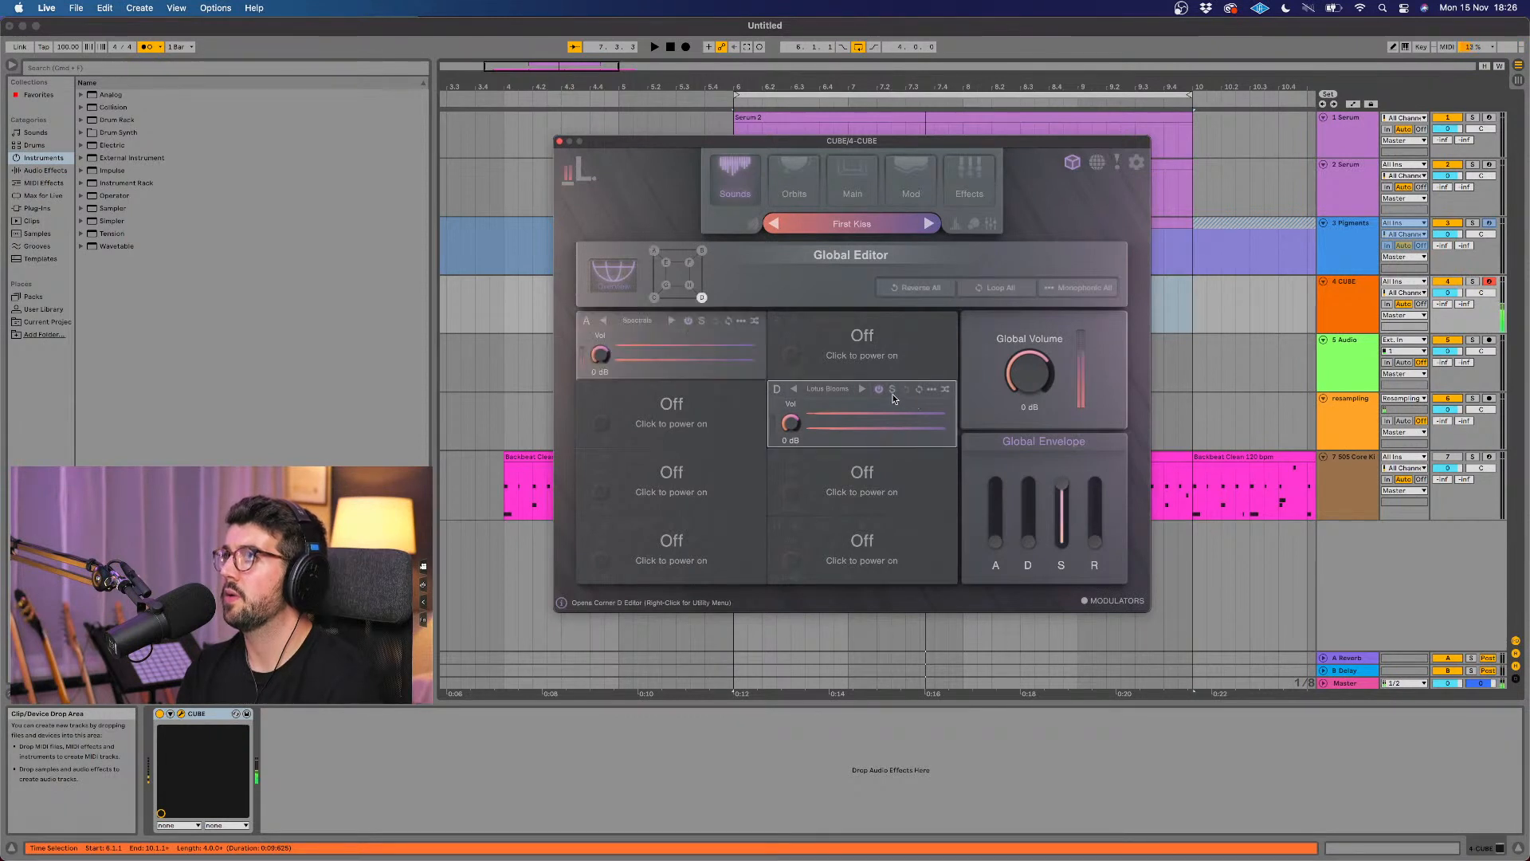
{"action": "left_click", "coordinate": [878, 388]}
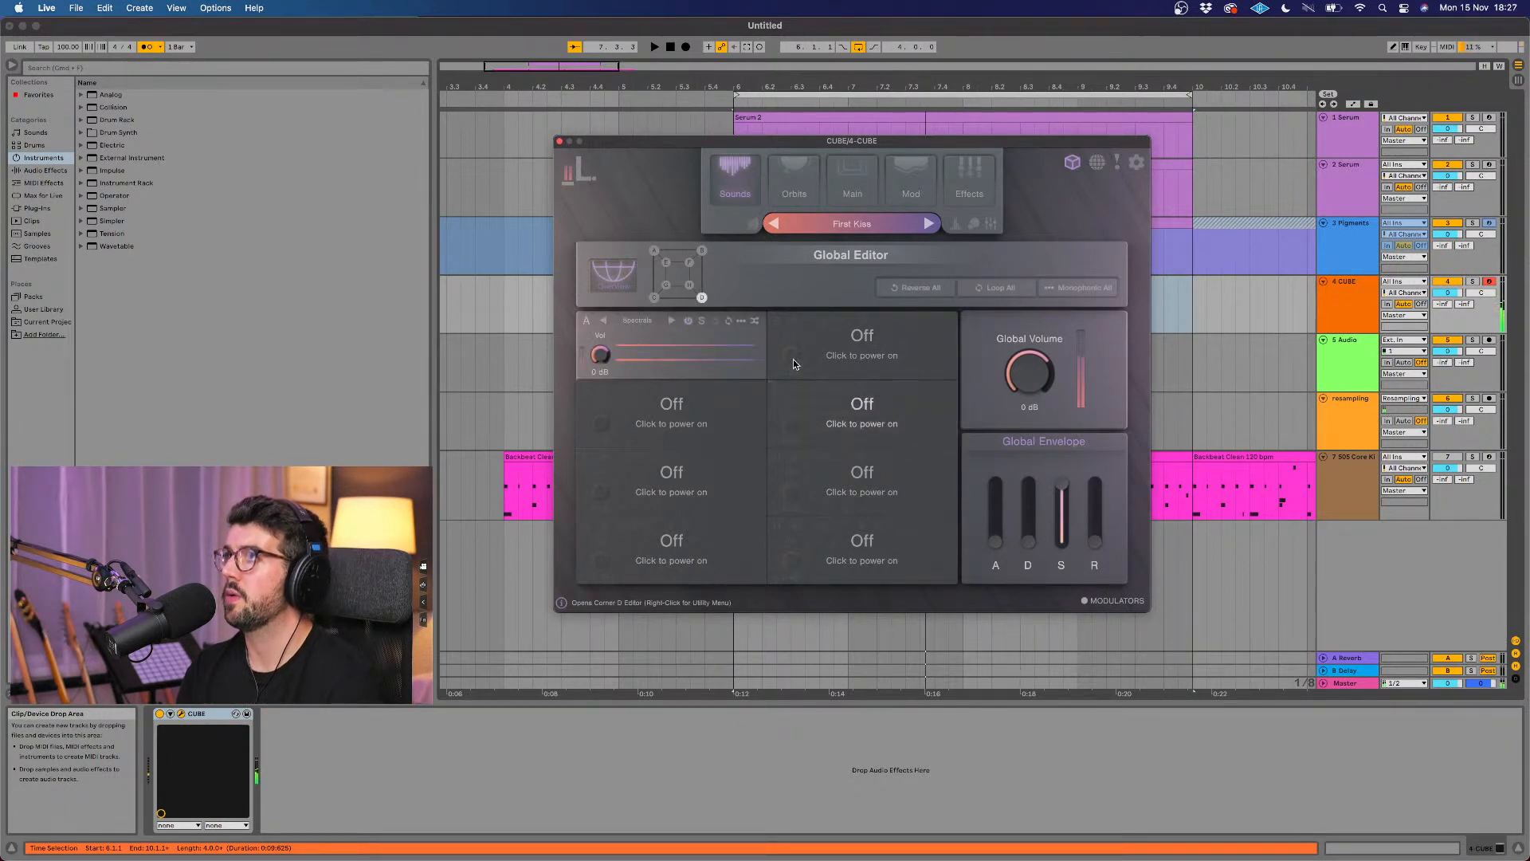
{"action": "left_click", "coordinate": [558, 141]}
Step: Try copying the Pigments chord clip to the CUBE track, stripping each chord down to its lowest note, and play it
{"action": "left_click", "coordinate": [820, 225]}
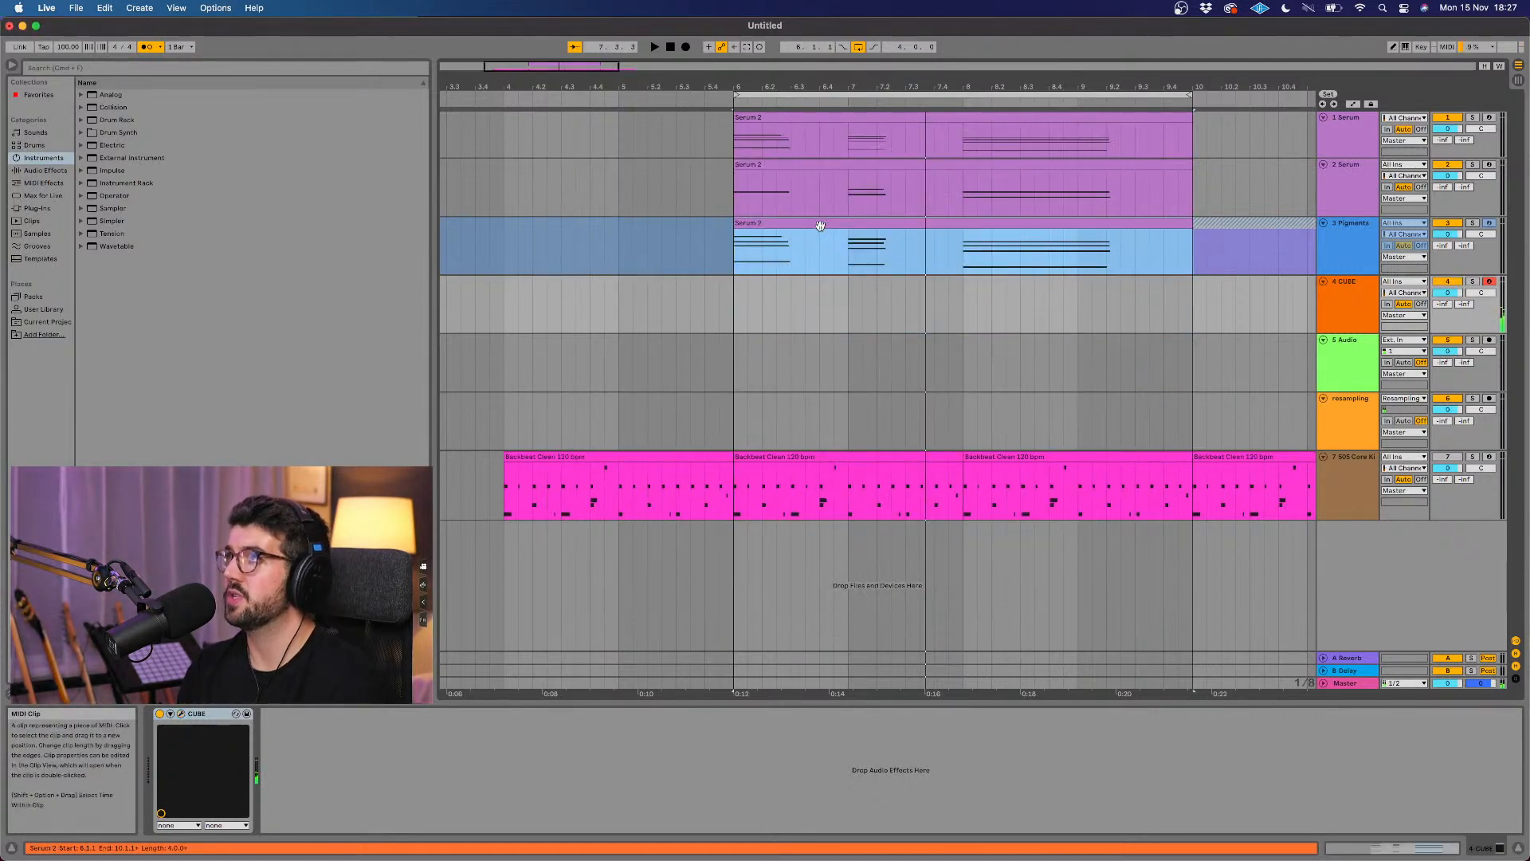
{"action": "left_click_drag", "start_coordinate": [820, 226], "coordinate": [819, 283]}
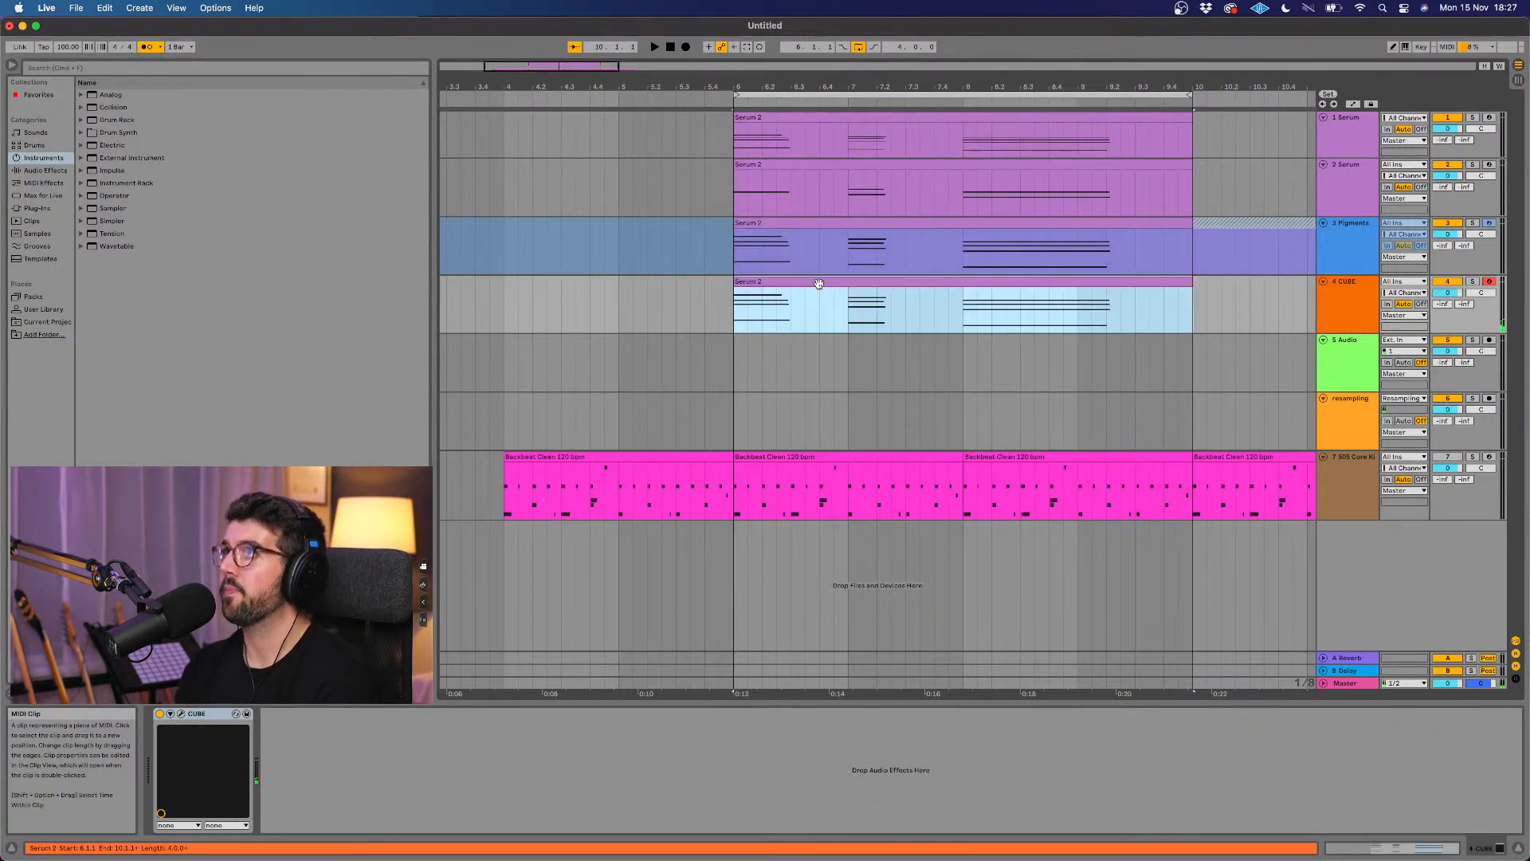
{"action": "double_click", "coordinate": [818, 283]}
{"action": "left_click_drag", "start_coordinate": [948, 585], "coordinate": [1033, 631]}
{"action": "key", "text": "Delete"}
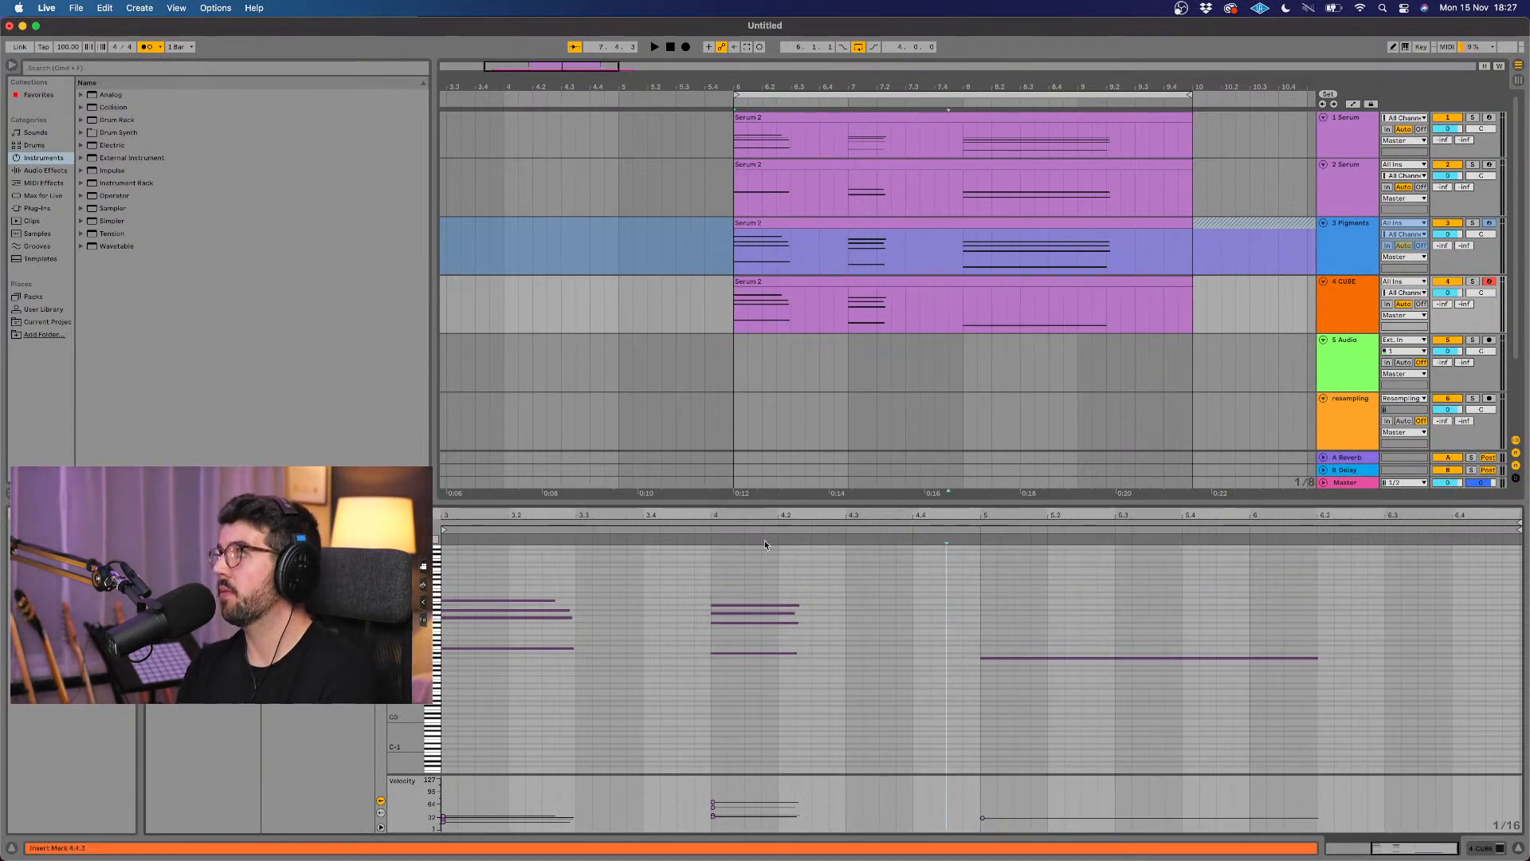
{"action": "left_click_drag", "start_coordinate": [770, 635], "coordinate": [518, 579]}
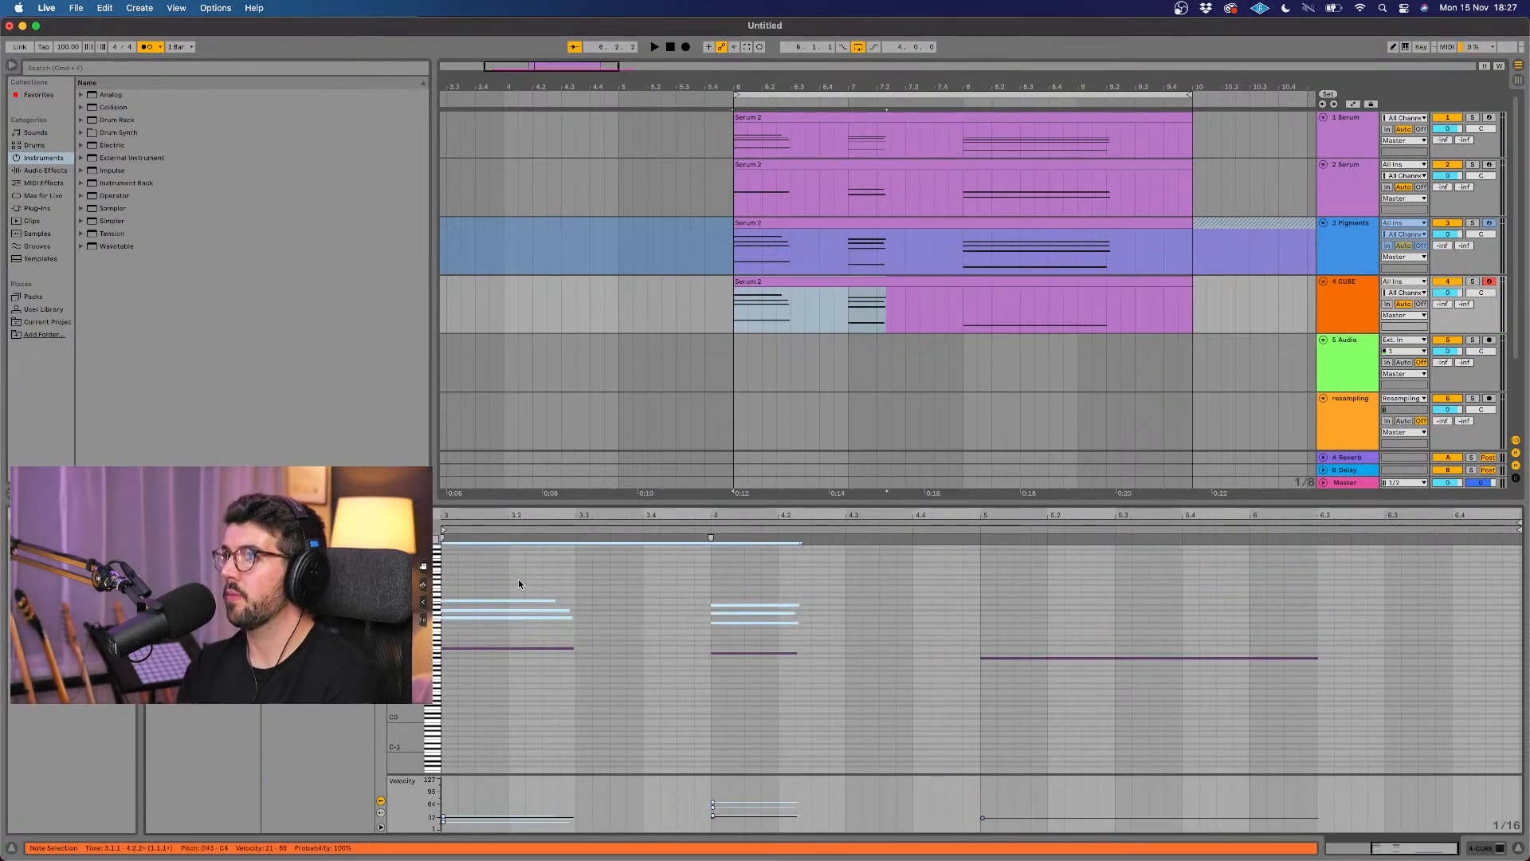
{"action": "key", "text": "Delete"}
{"action": "key", "text": "space"}
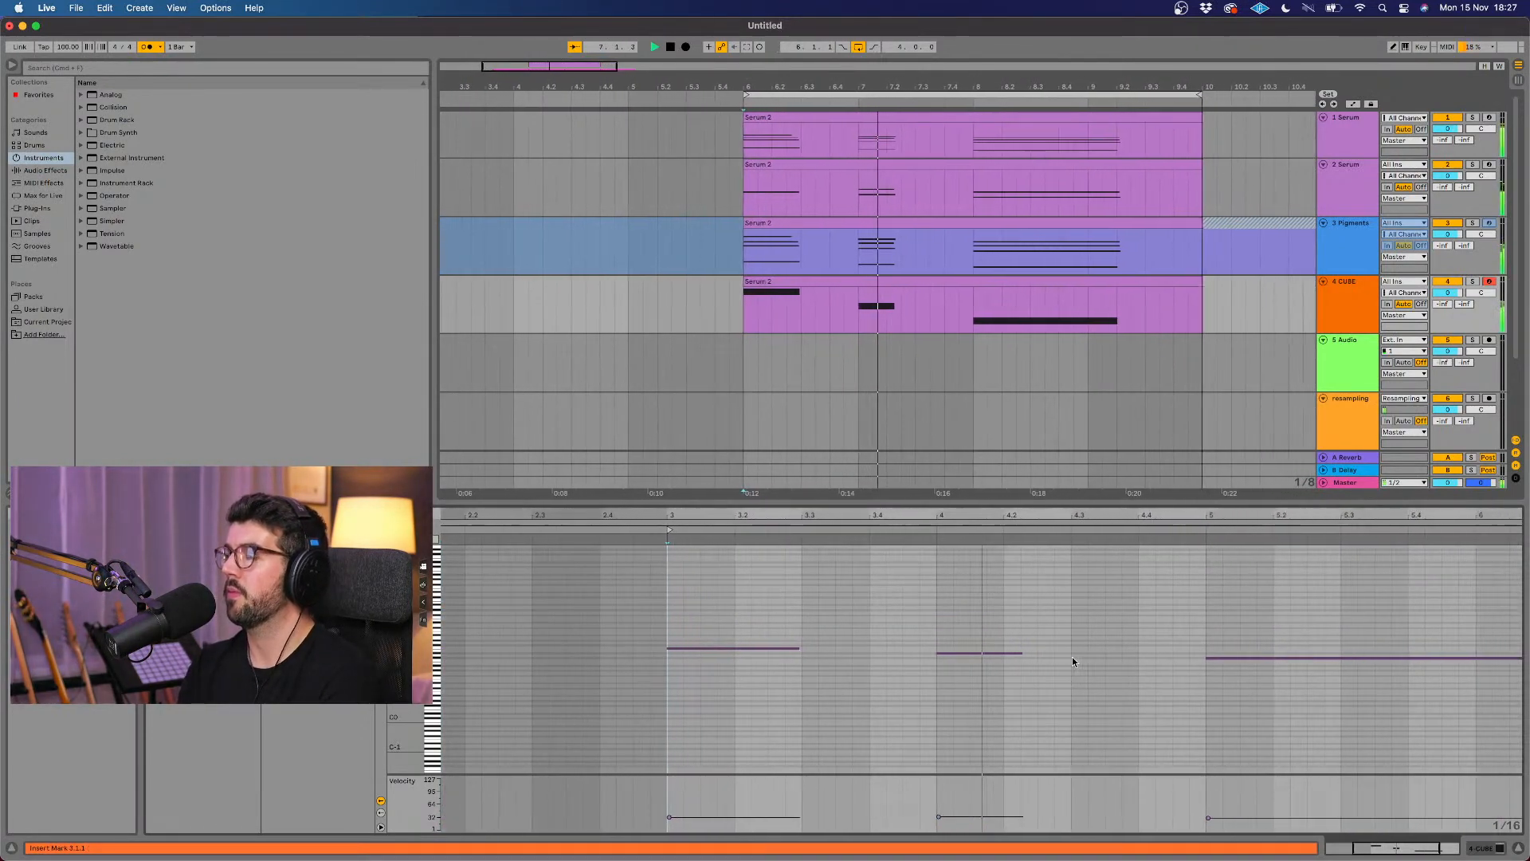
{"action": "key", "text": "space"}
Step: Delete the copied clip from the CUBE track and try to save the set
{"action": "left_click_drag", "start_coordinate": [1050, 663], "coordinate": [646, 625]}
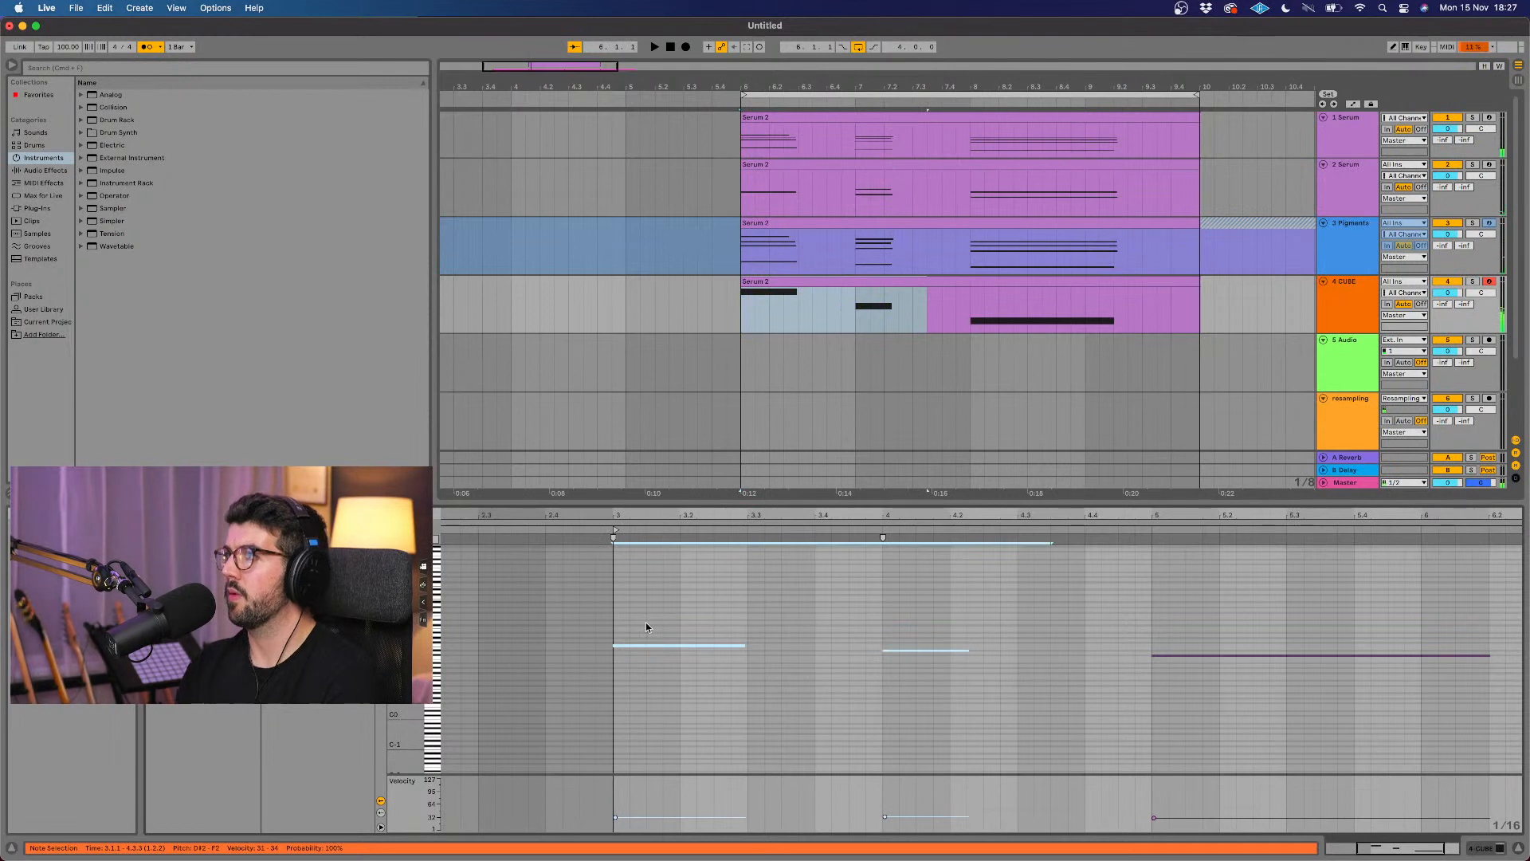
{"action": "left_click", "coordinate": [910, 283]}
{"action": "key", "text": "Delete"}
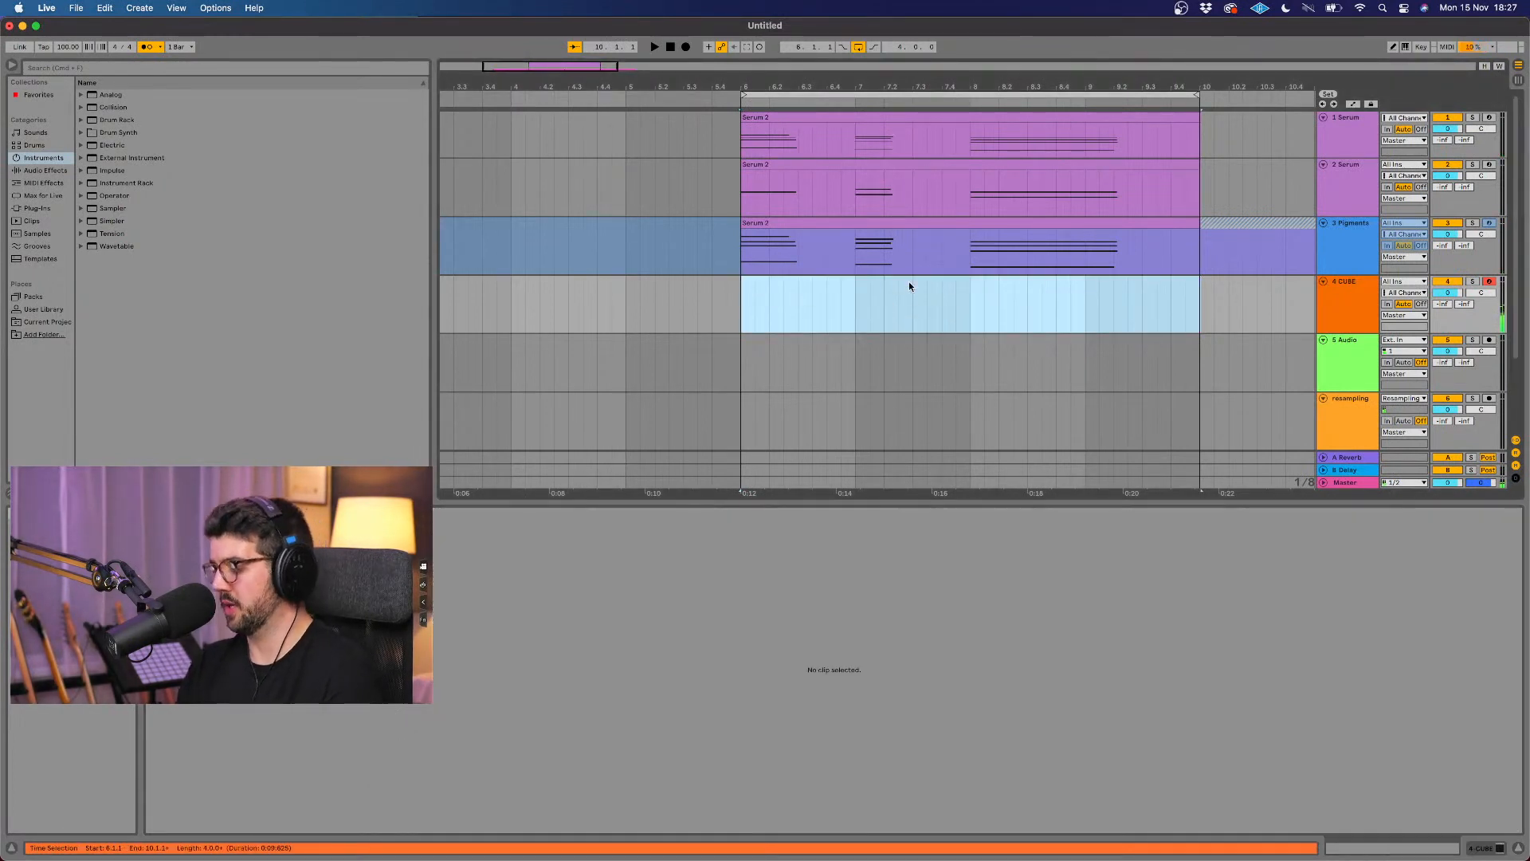
{"action": "key", "text": "super+s"}
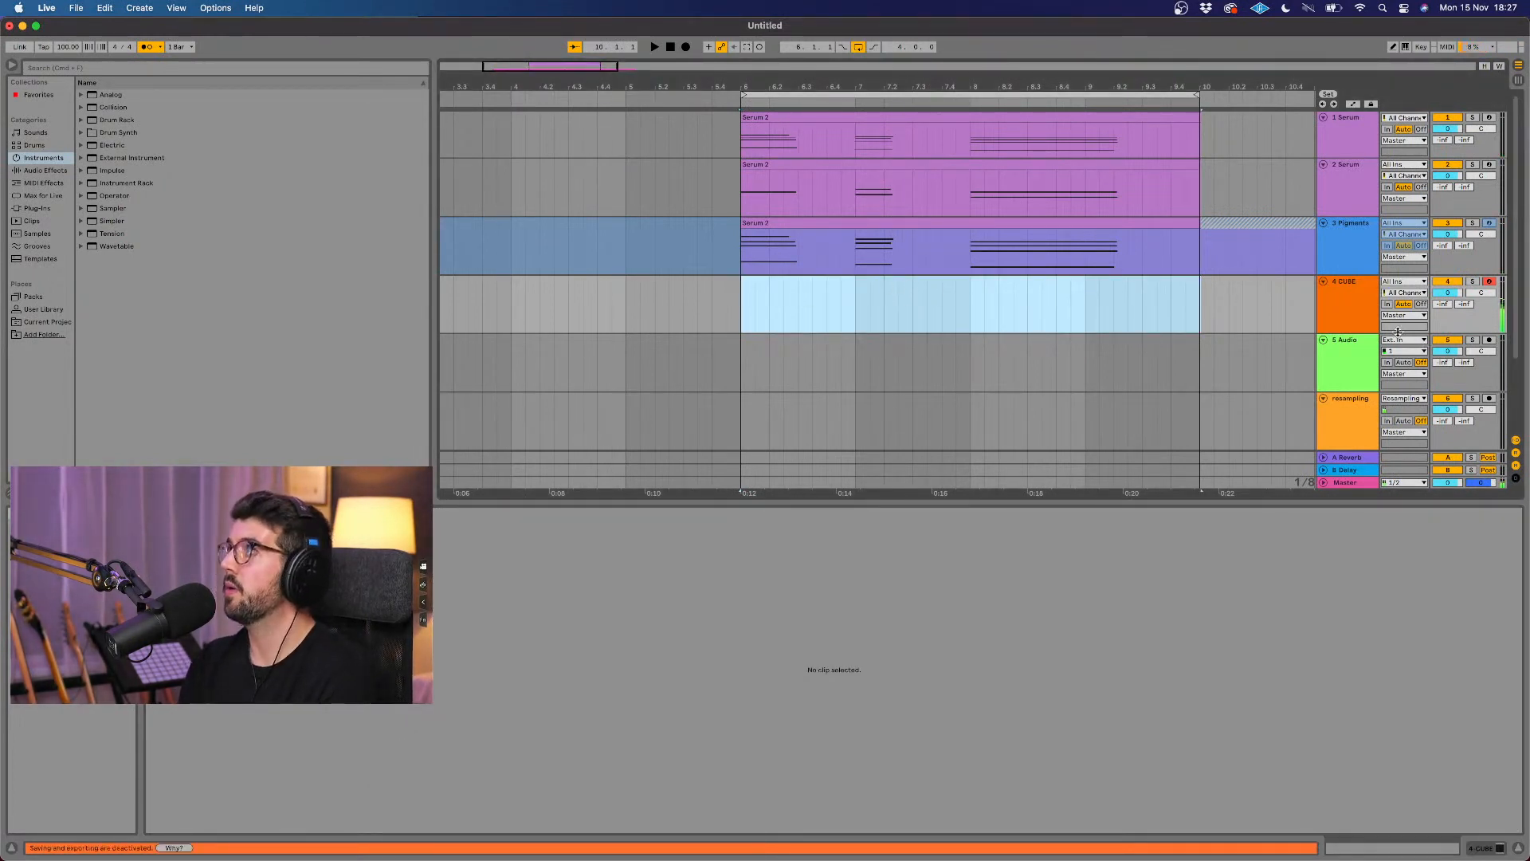
Step: Record a sustained C4 note on the CUBE track from around bar 6 up to bar 10
{"action": "left_click", "coordinate": [635, 100]}
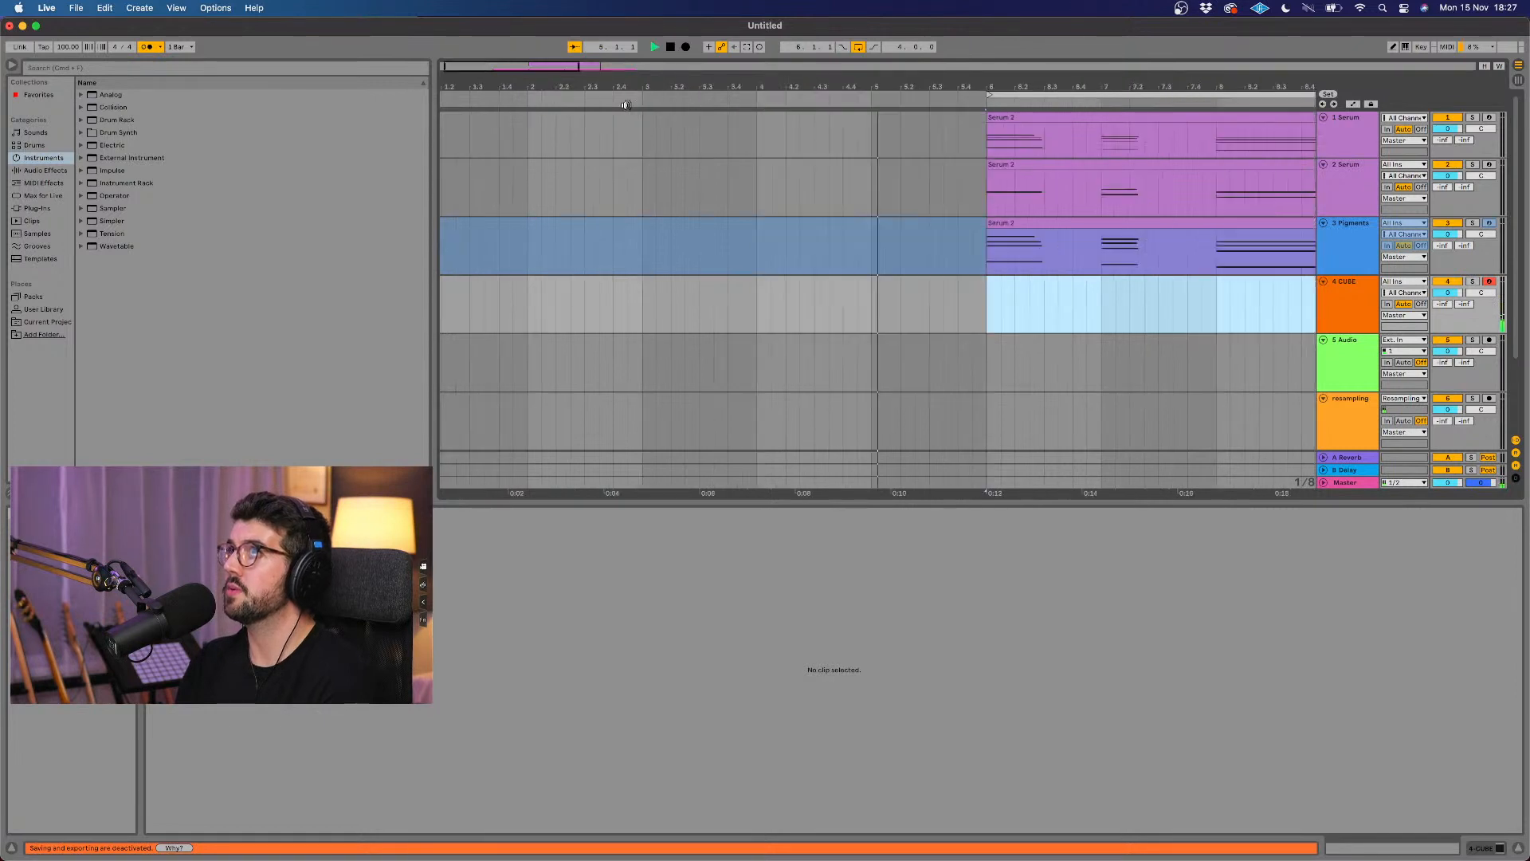
{"action": "left_click", "coordinate": [684, 48]}
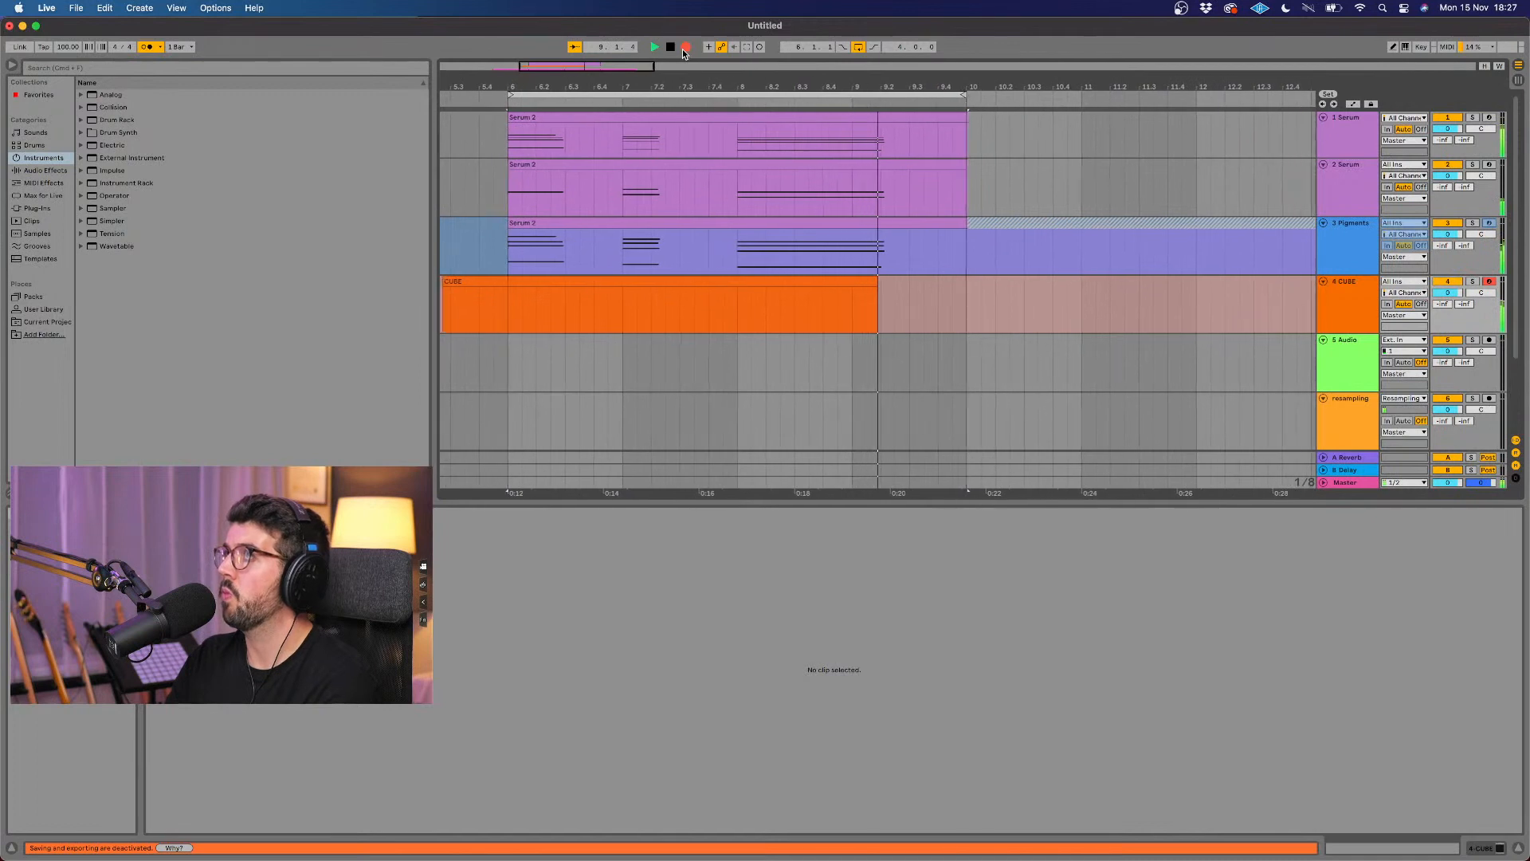
{"action": "key", "text": "space"}
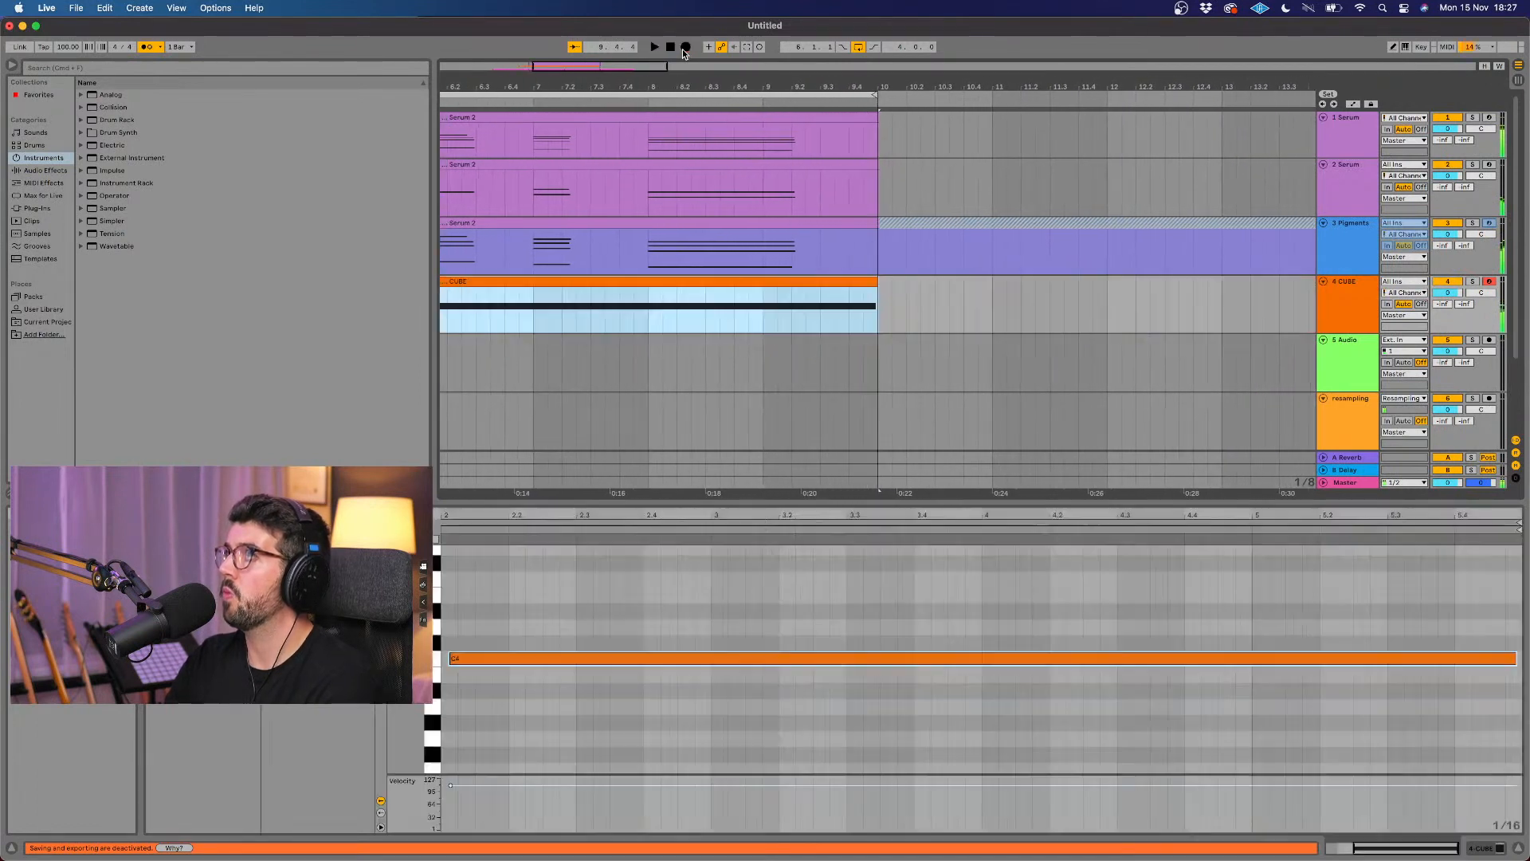
Step: Freeze the CUBE track containing the recorded drone clip
{"action": "scroll", "coordinate": [721, 158], "scroll_direction": "left", "scroll_amount": 3}
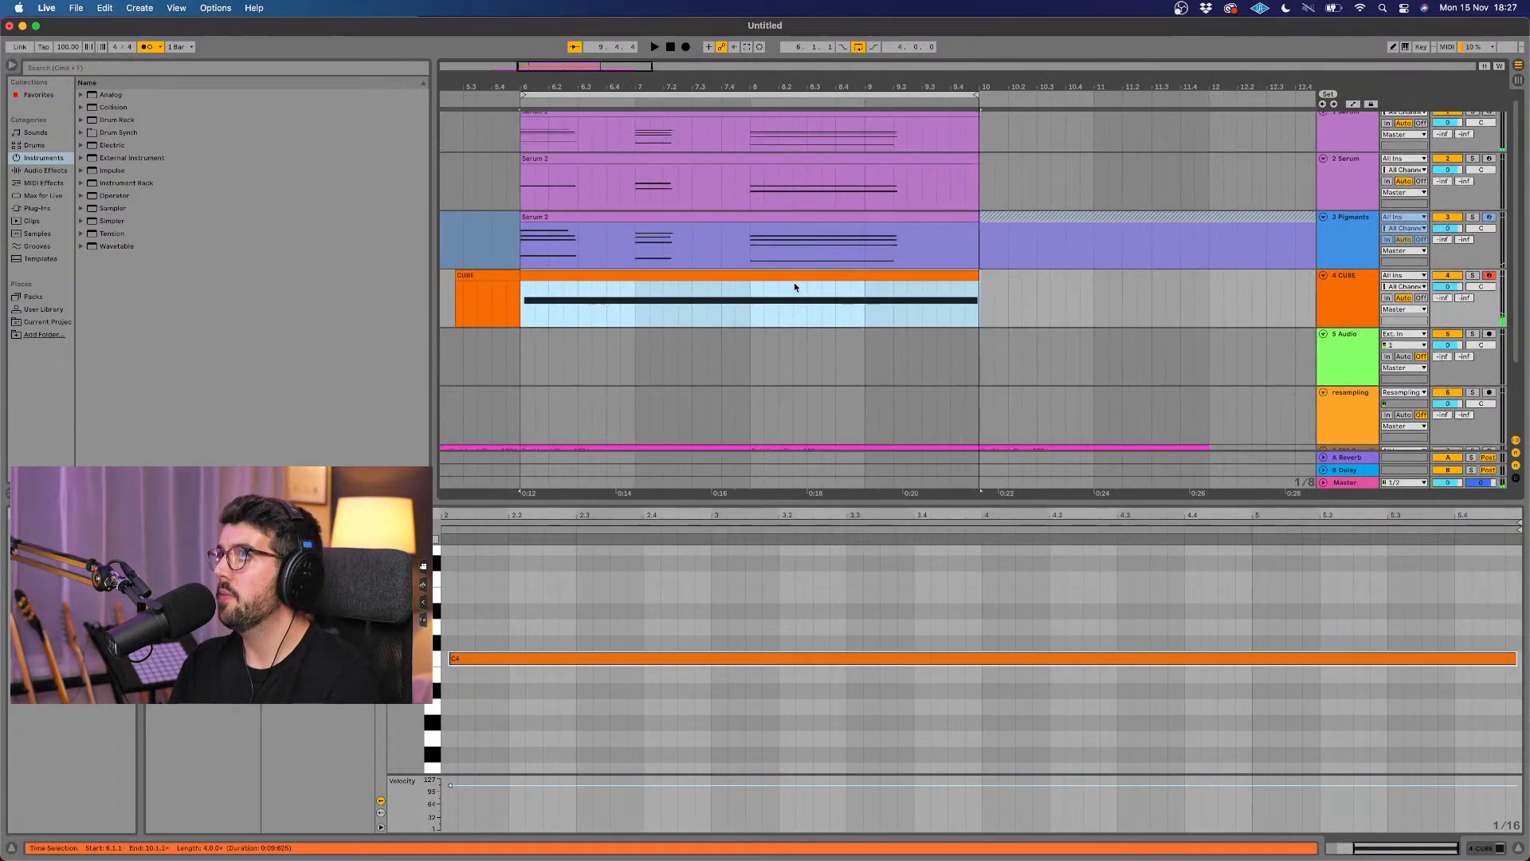
{"action": "left_click", "coordinate": [697, 275]}
{"action": "right_click", "coordinate": [697, 277]}
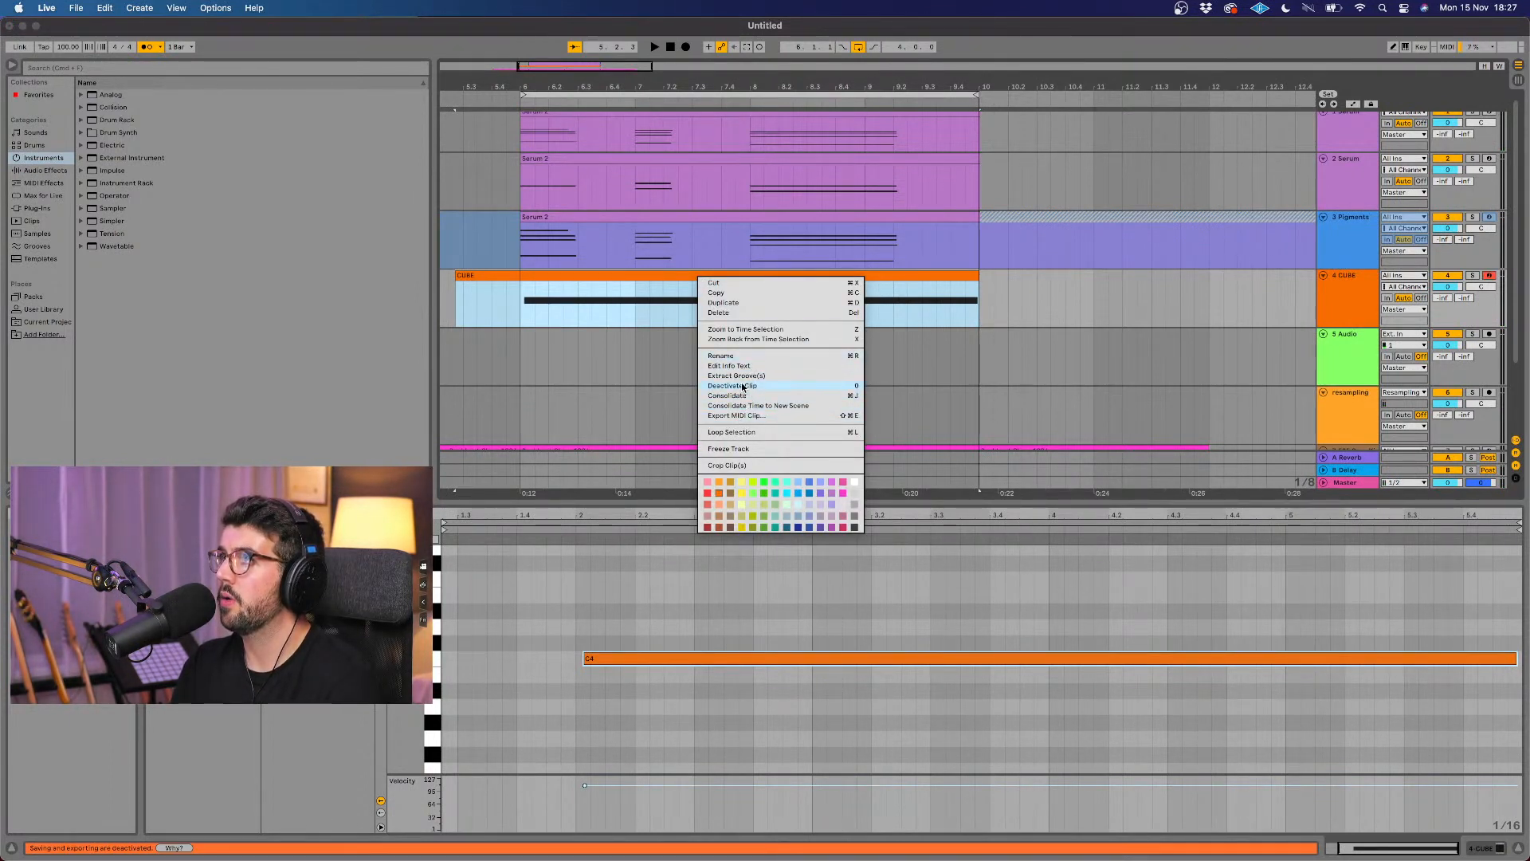
{"action": "left_click", "coordinate": [738, 451]}
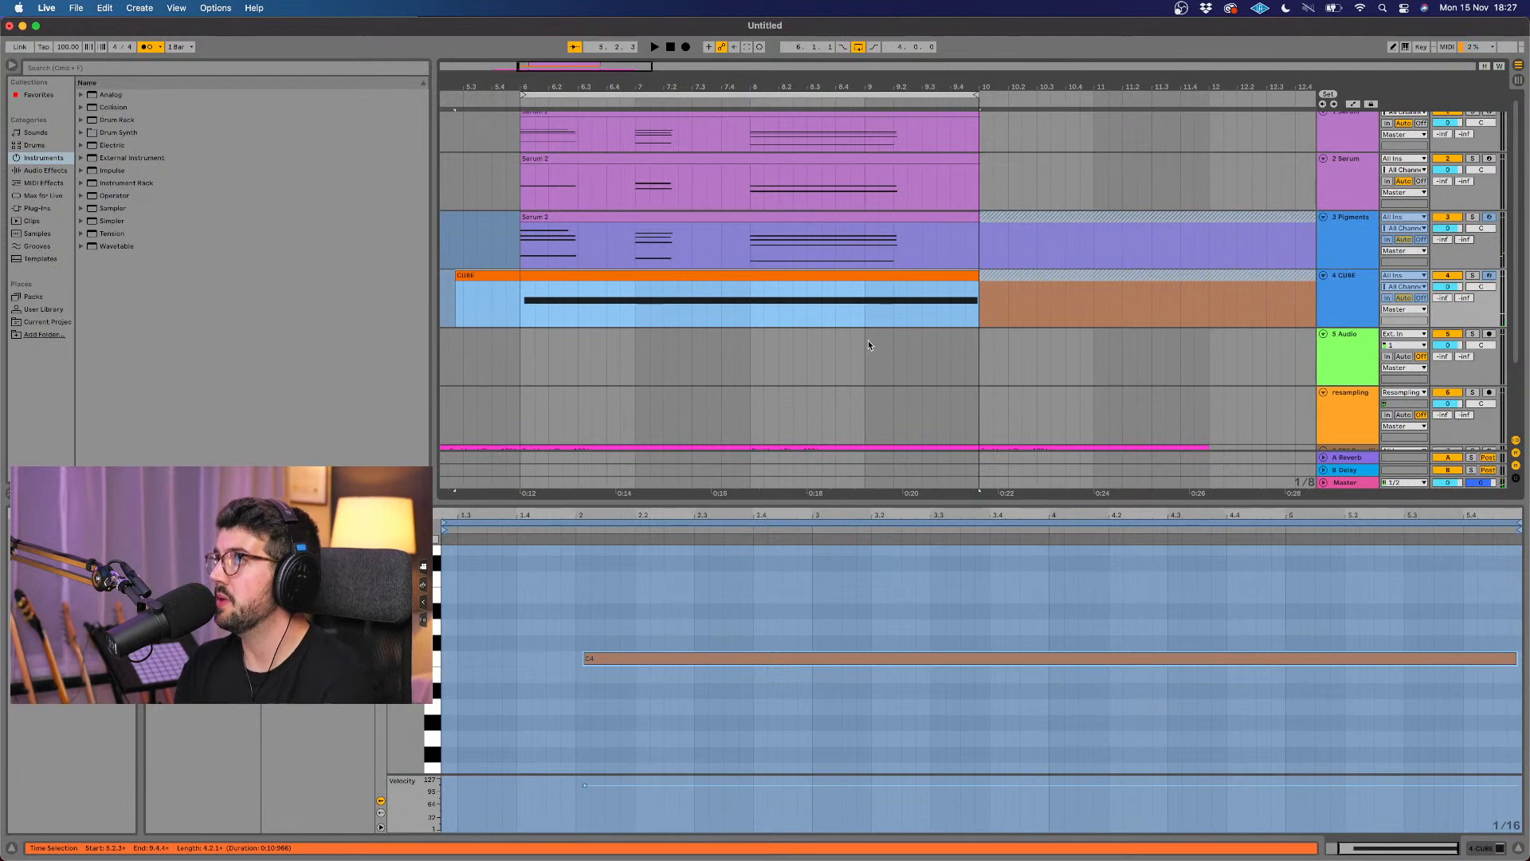
Step: Copy the frozen CUBE clip to the empty audio track, trim its start to bar 6, and delete the frozen CUBE track
{"action": "left_click", "coordinate": [871, 278]}
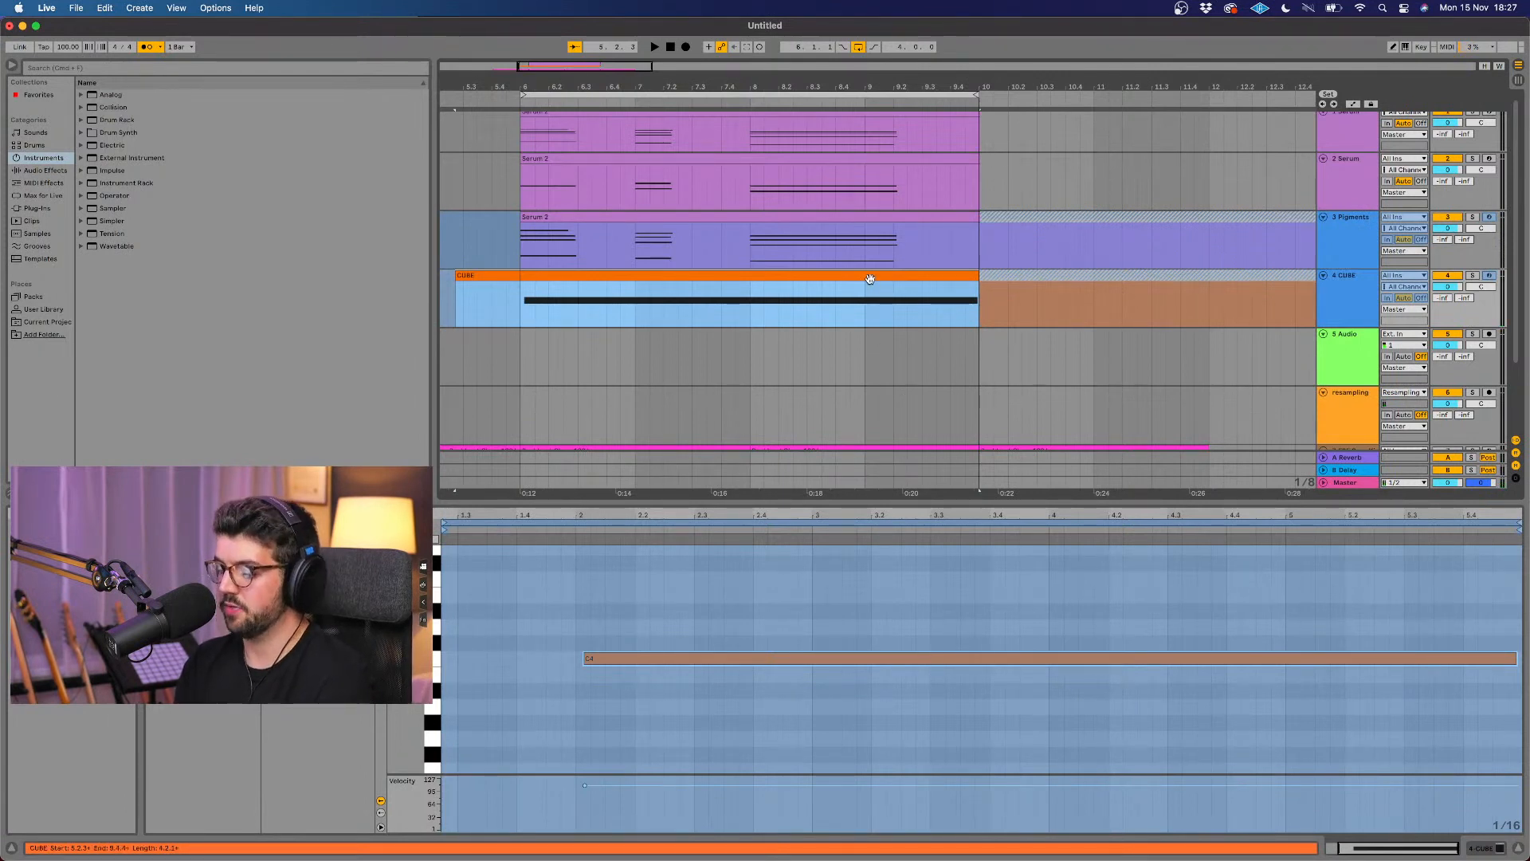
{"action": "left_click_drag", "start_coordinate": [870, 278], "coordinate": [869, 351]}
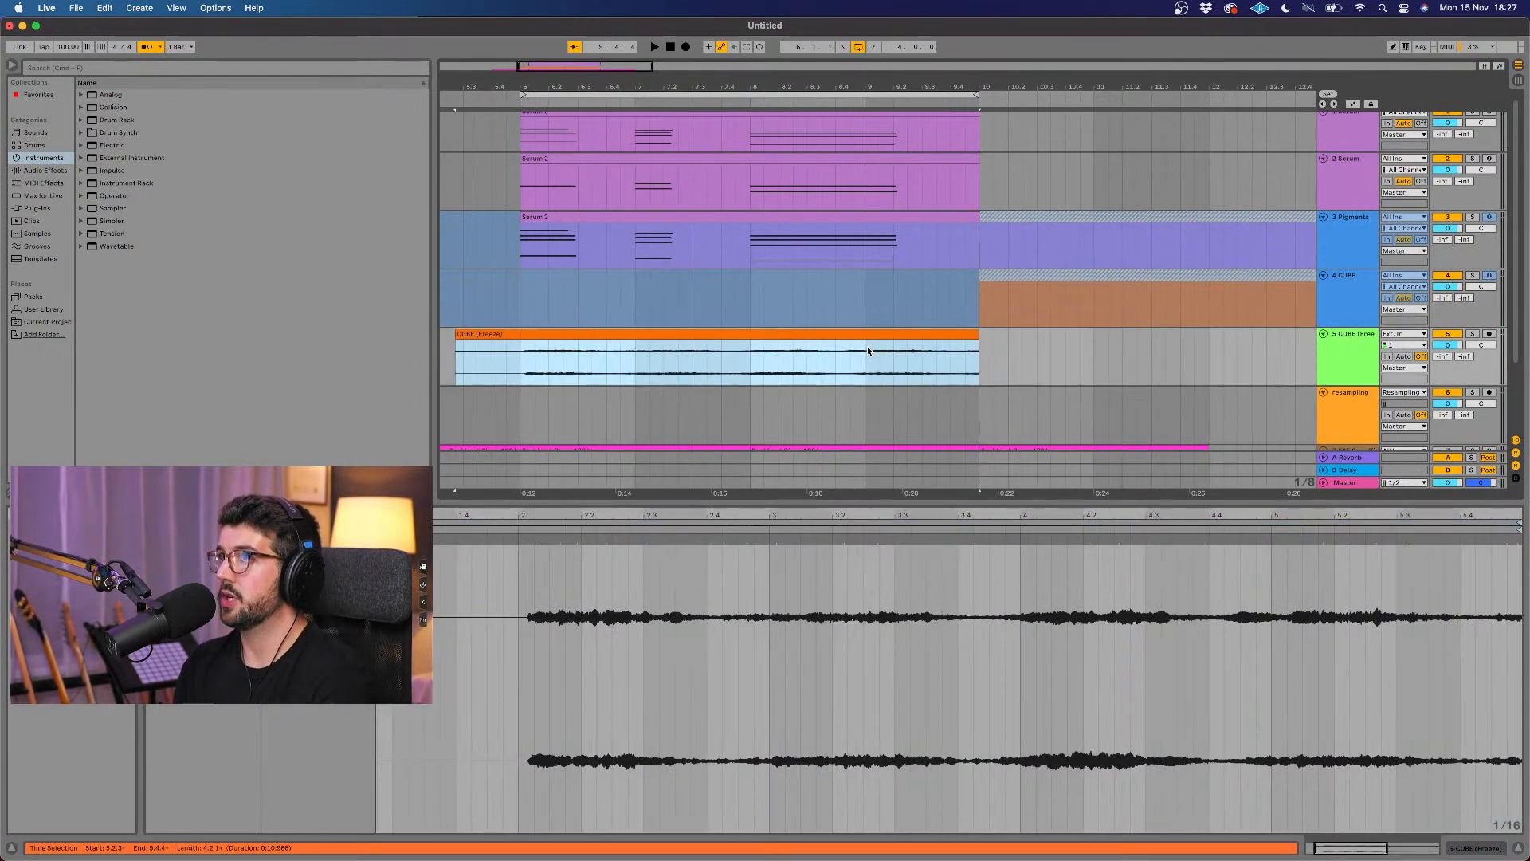
{"action": "left_click", "coordinate": [456, 360]}
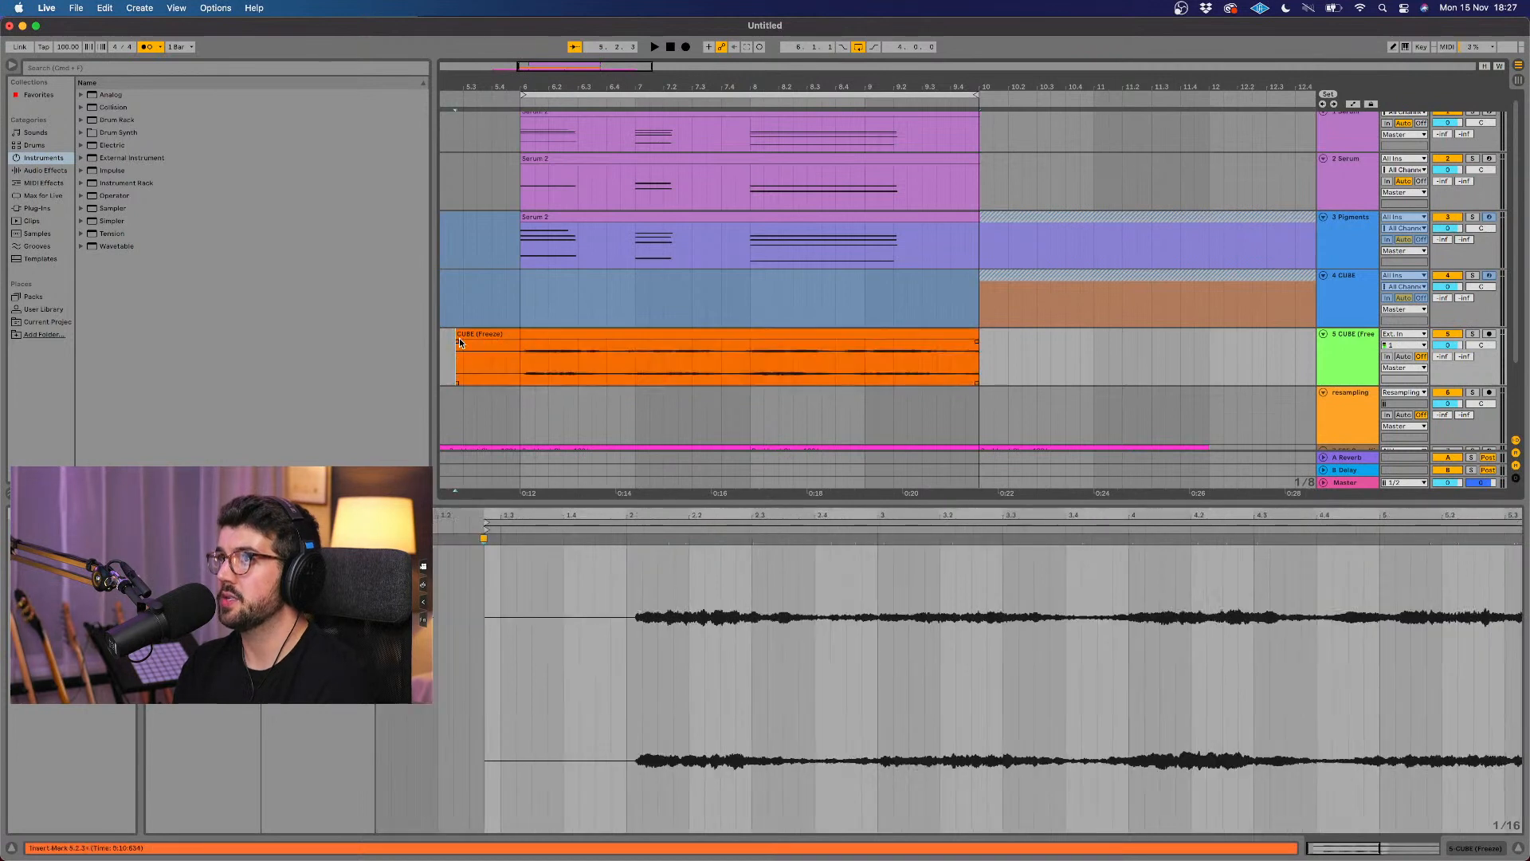
{"action": "left_click_drag", "start_coordinate": [456, 330], "coordinate": [520, 330]}
{"action": "right_click", "coordinate": [1360, 298]}
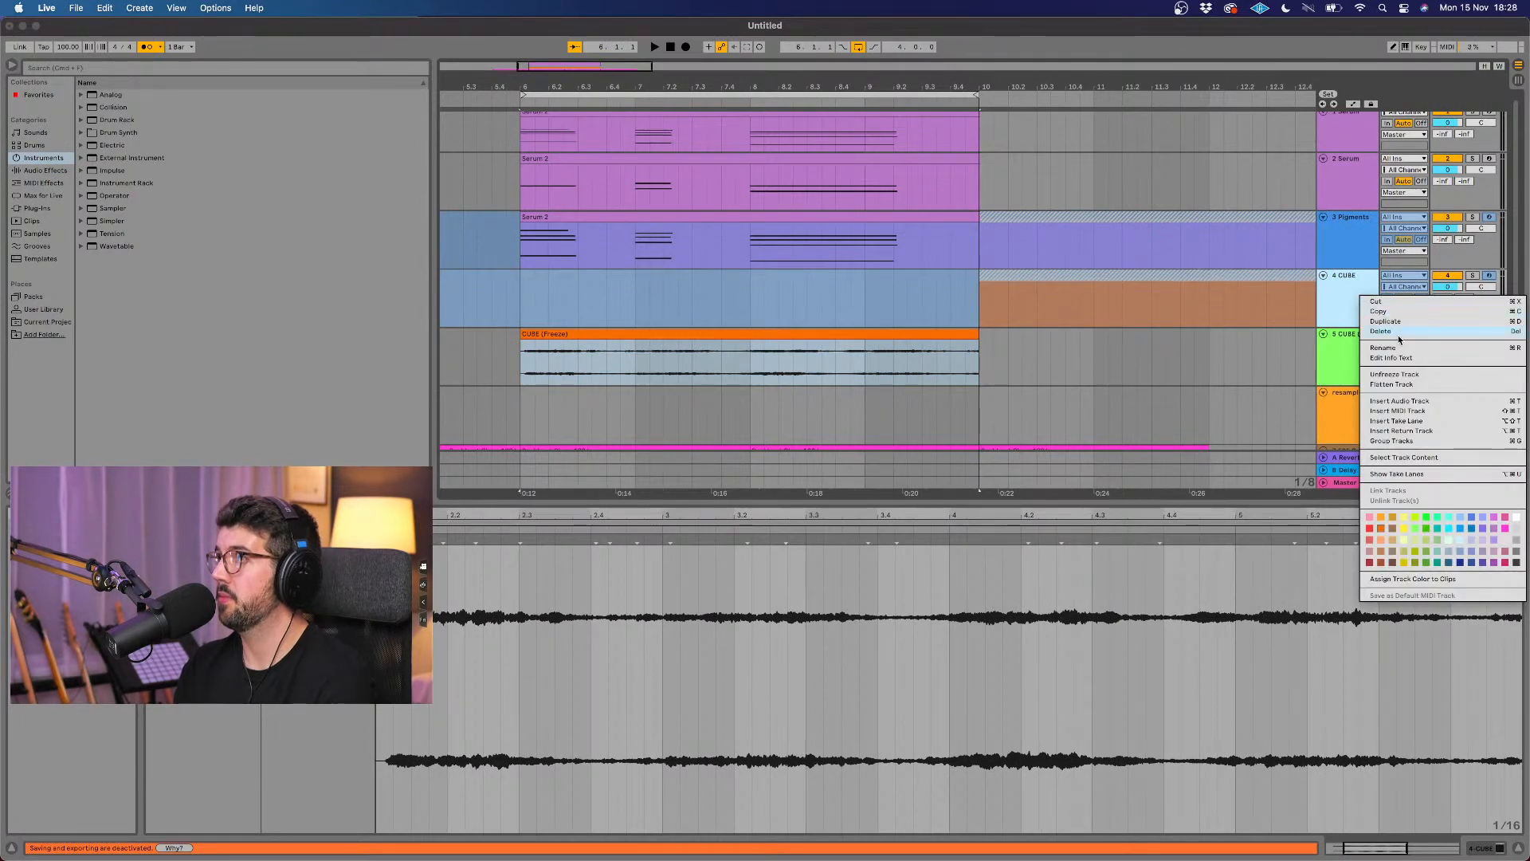
{"action": "left_click", "coordinate": [1396, 332]}
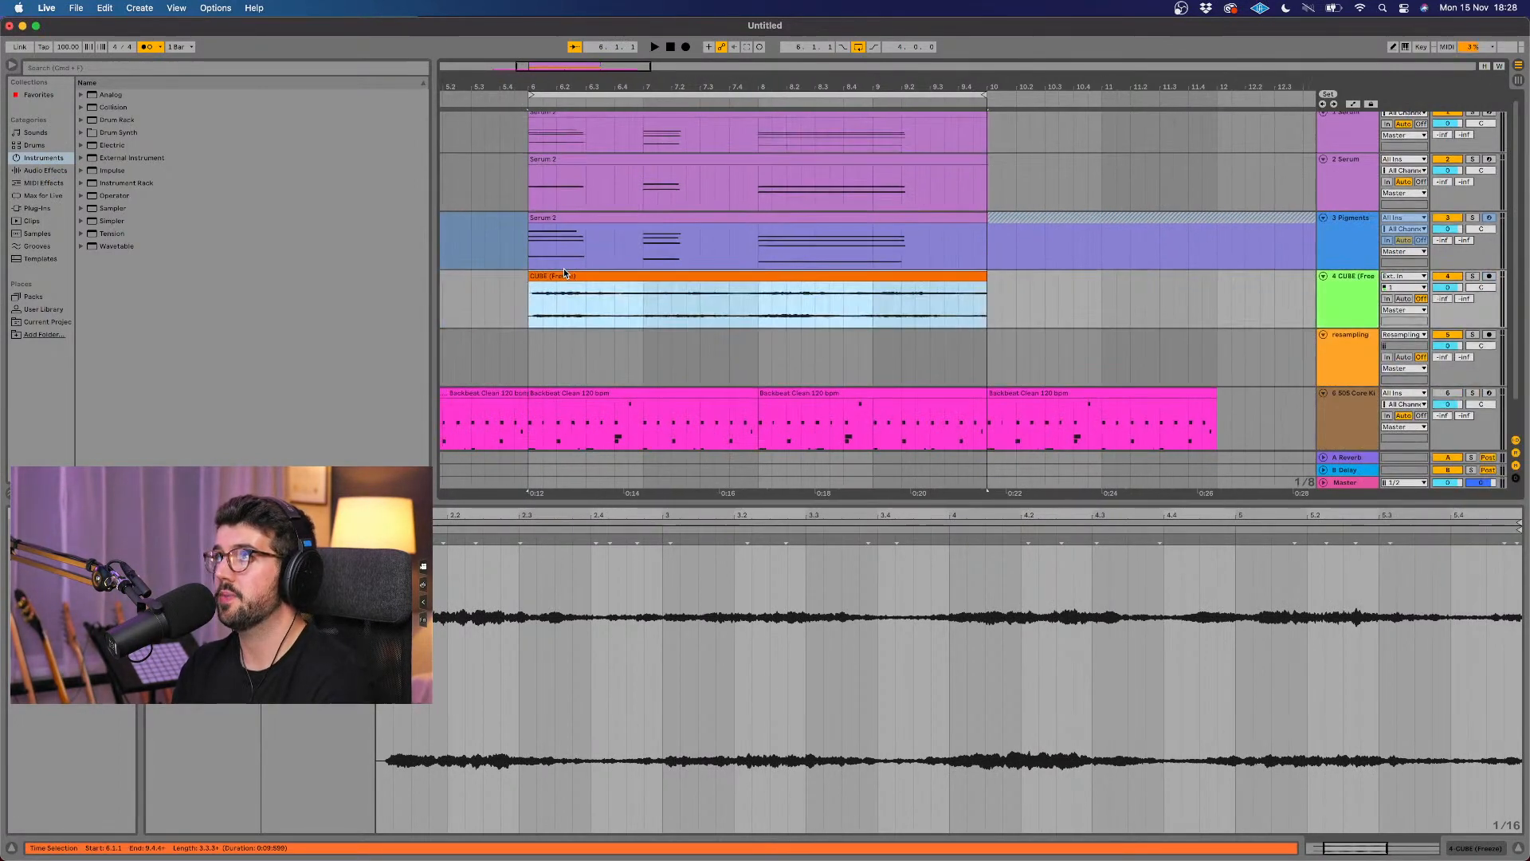
Step: Solo the CUBE audio track, play it back and turn off the metronome
{"action": "left_click", "coordinate": [1472, 266]}
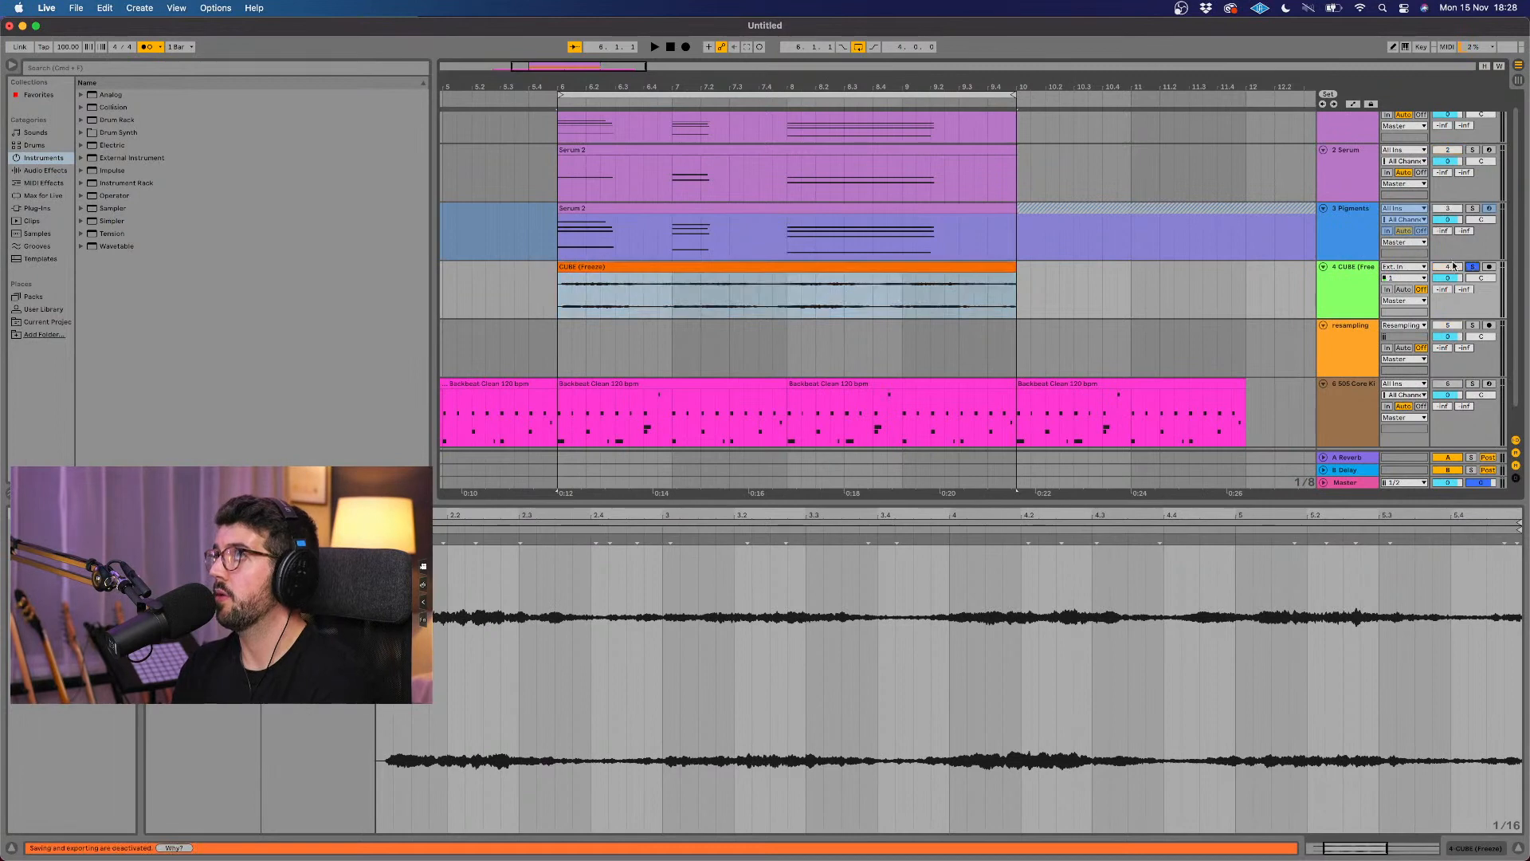
{"action": "key", "text": "space"}
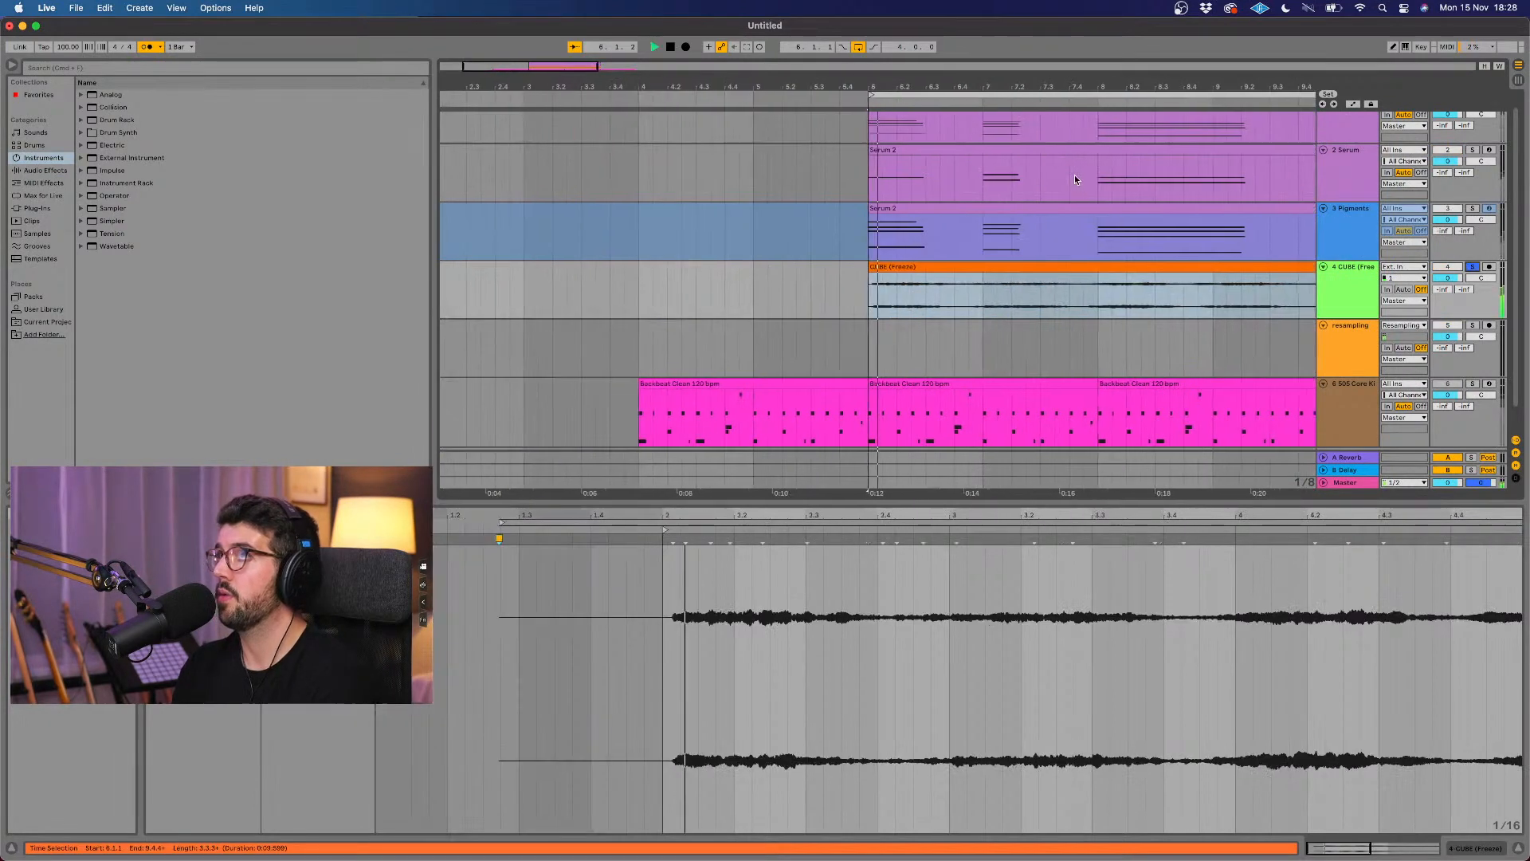
{"action": "left_click", "coordinate": [144, 47]}
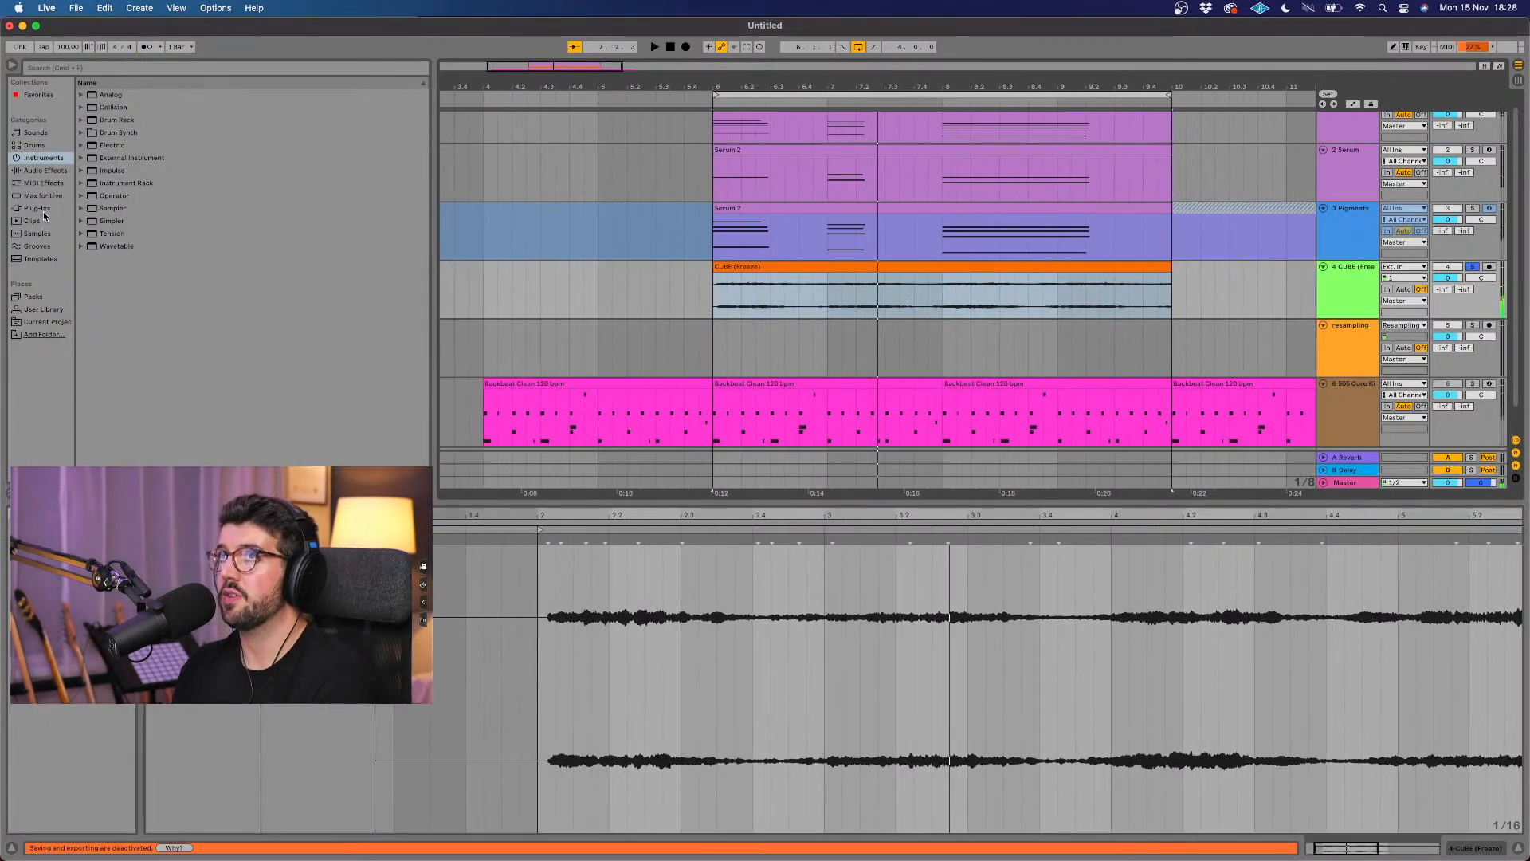
Step: Search the plug-ins for "super" and add ValhallaSupermassive to the CUBE audio track
{"action": "left_click", "coordinate": [43, 211]}
{"action": "left_click", "coordinate": [75, 70]}
{"action": "type", "text": "super"}
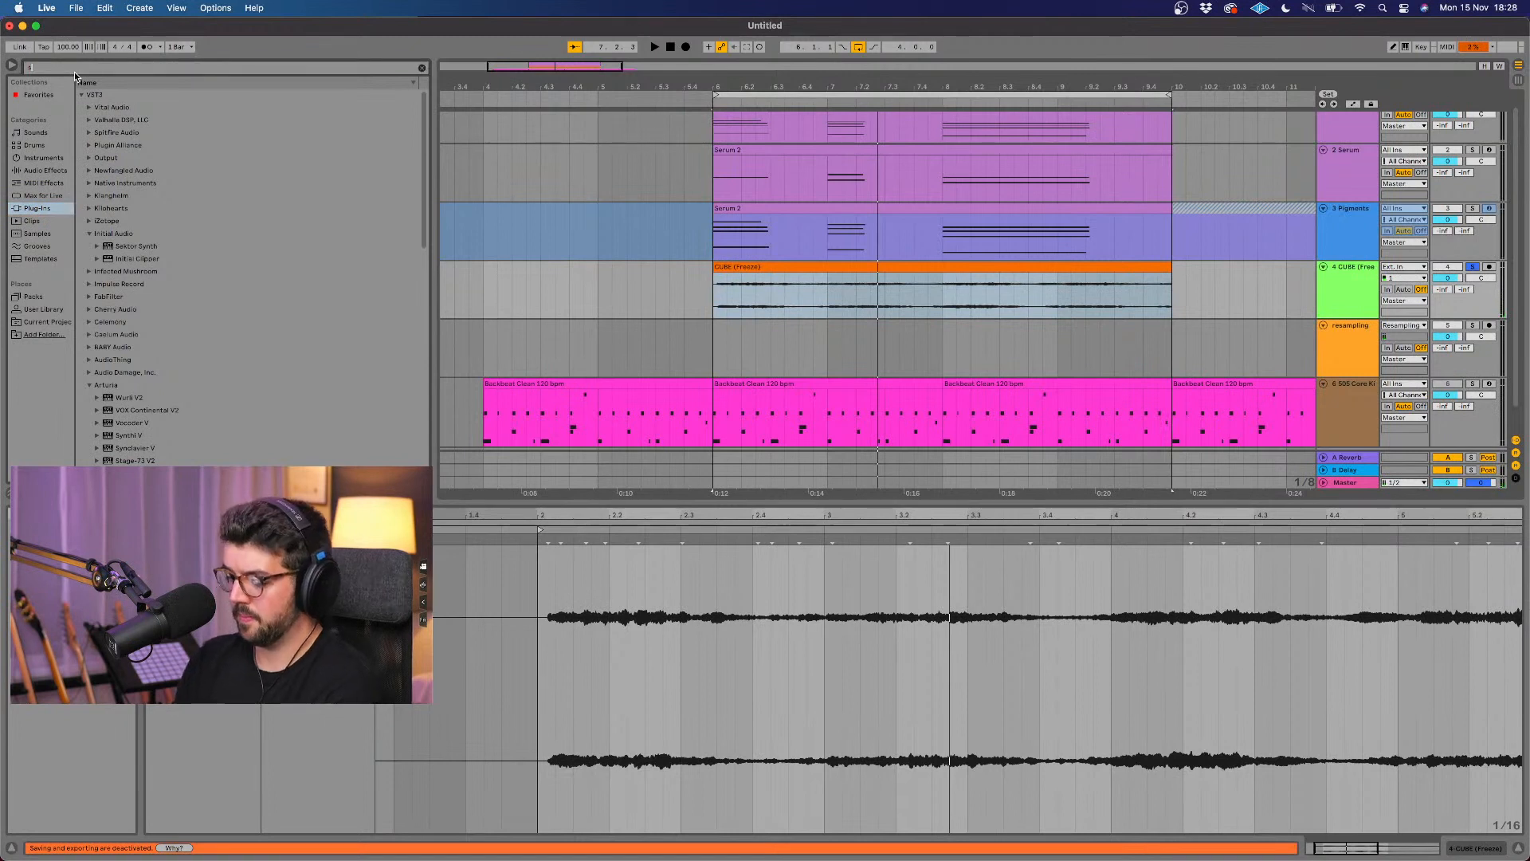
{"action": "left_click", "coordinate": [109, 108]}
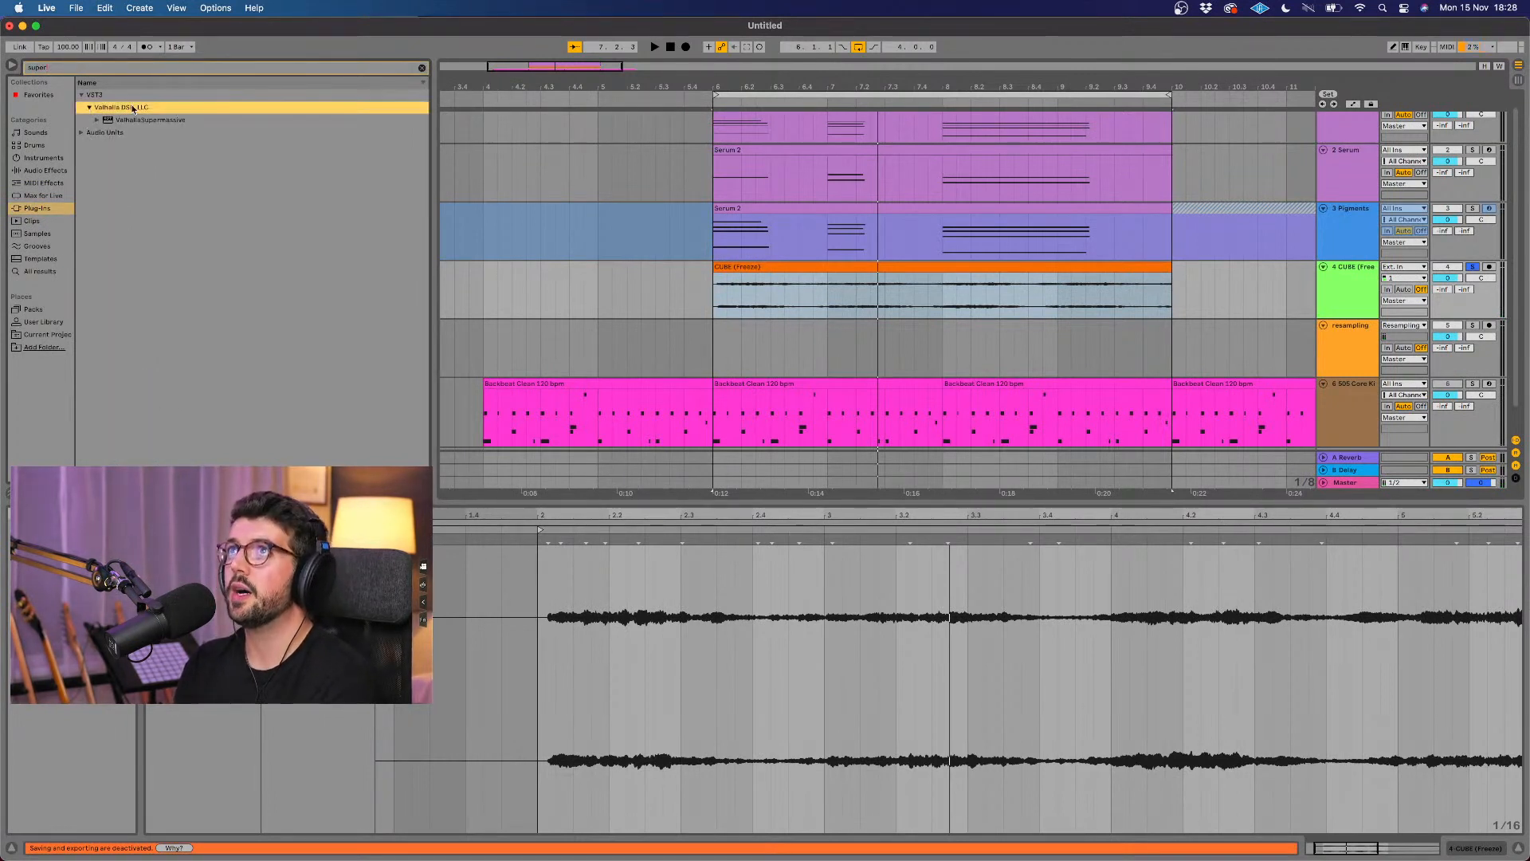
{"action": "left_click_drag", "start_coordinate": [148, 122], "coordinate": [208, 124]}
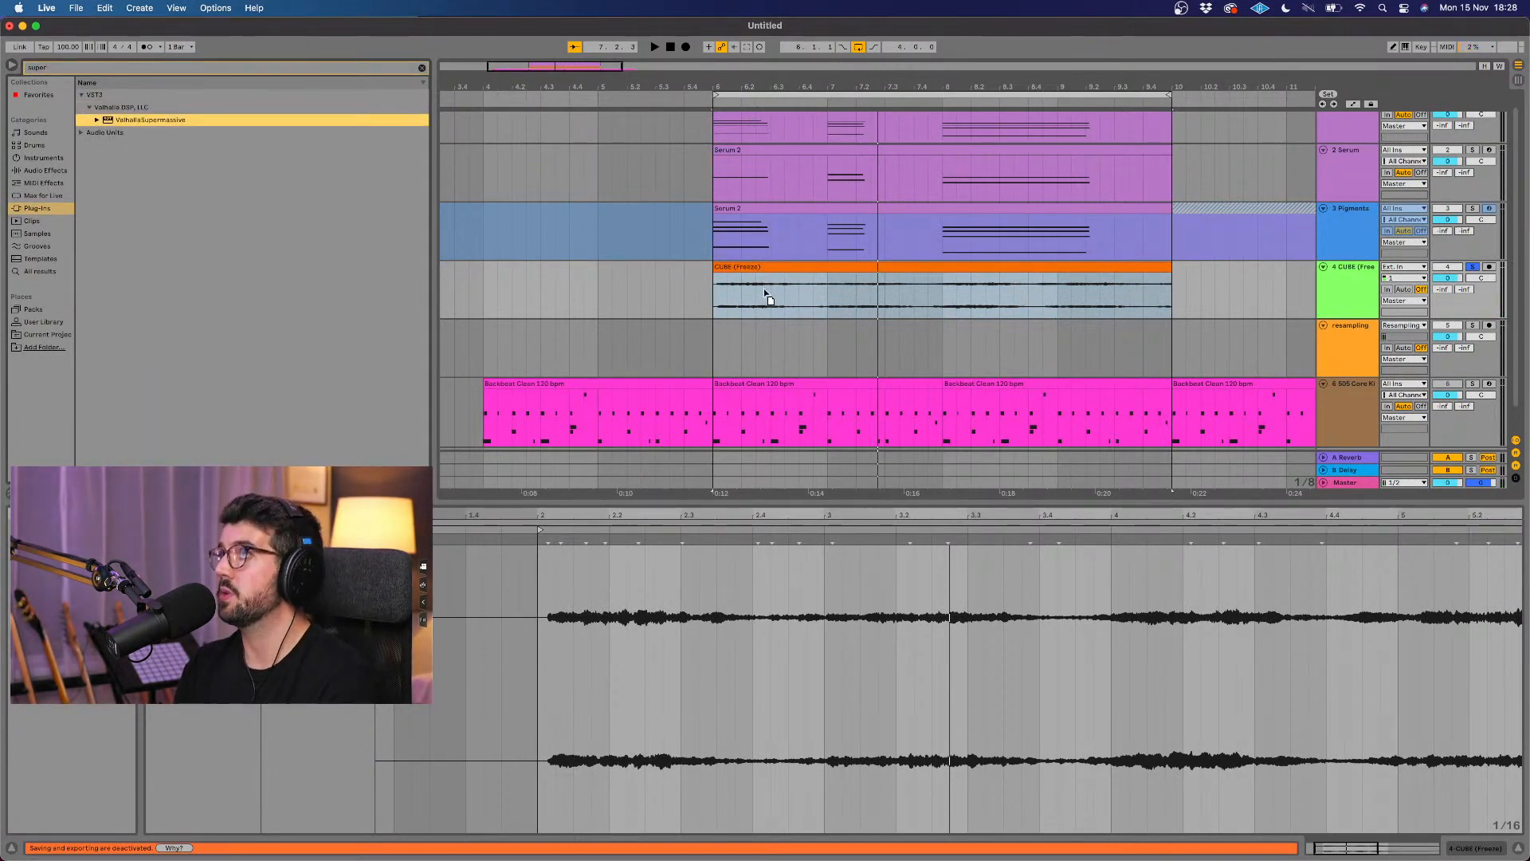
{"action": "left_click_drag", "start_coordinate": [763, 289], "coordinate": [765, 293]}
Step: During playback, set Supermassive's mix to 100%, low cut to 540 Hz, delay to 250.8 ms and warp to 26.5%, and close its window
{"action": "key", "text": "space"}
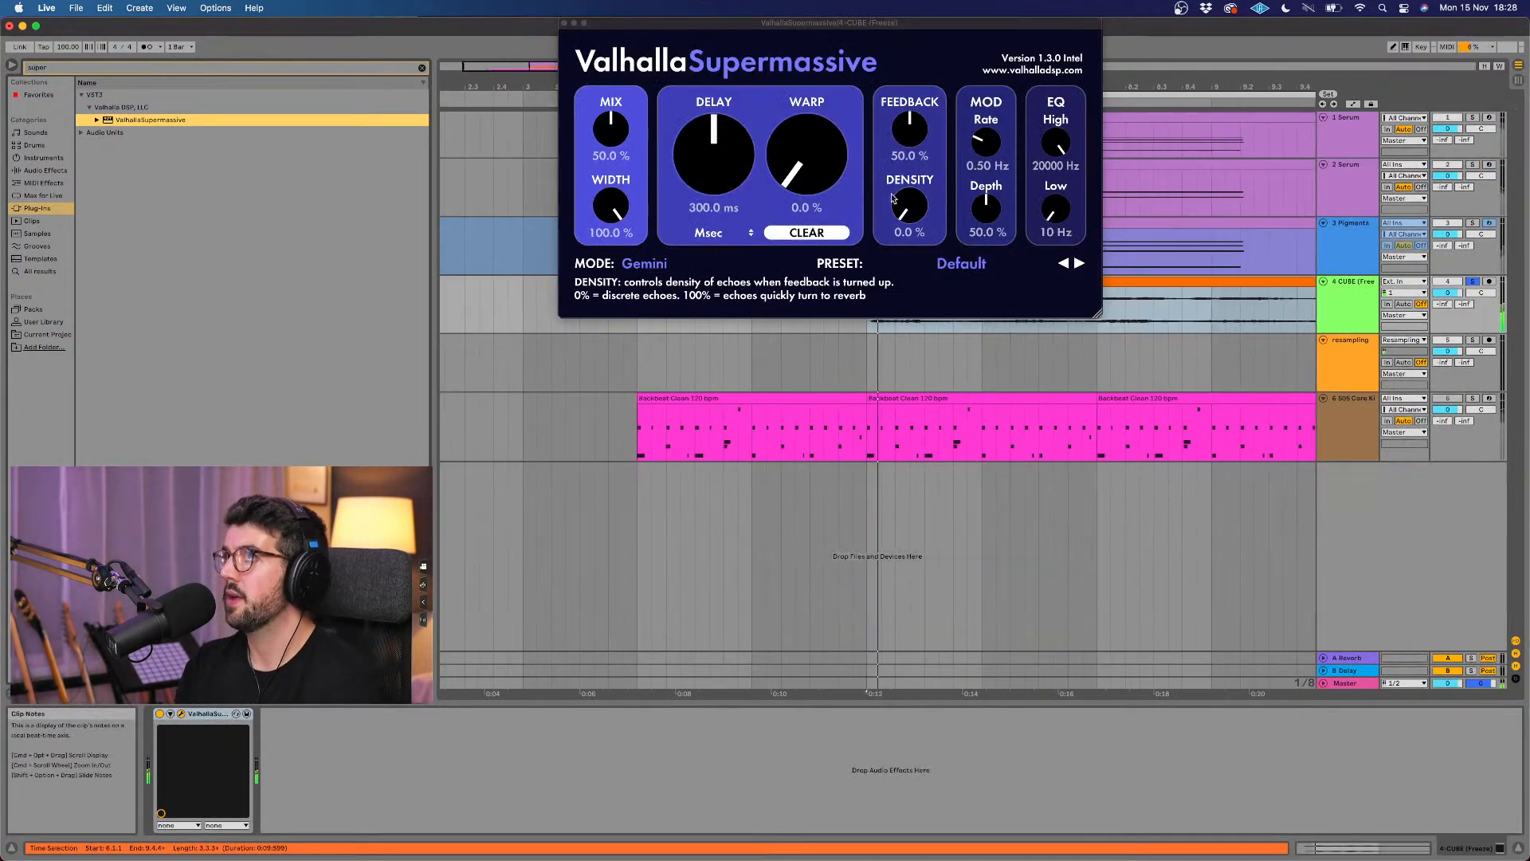
{"action": "left_click_drag", "start_coordinate": [611, 129], "coordinate": [770, 2]}
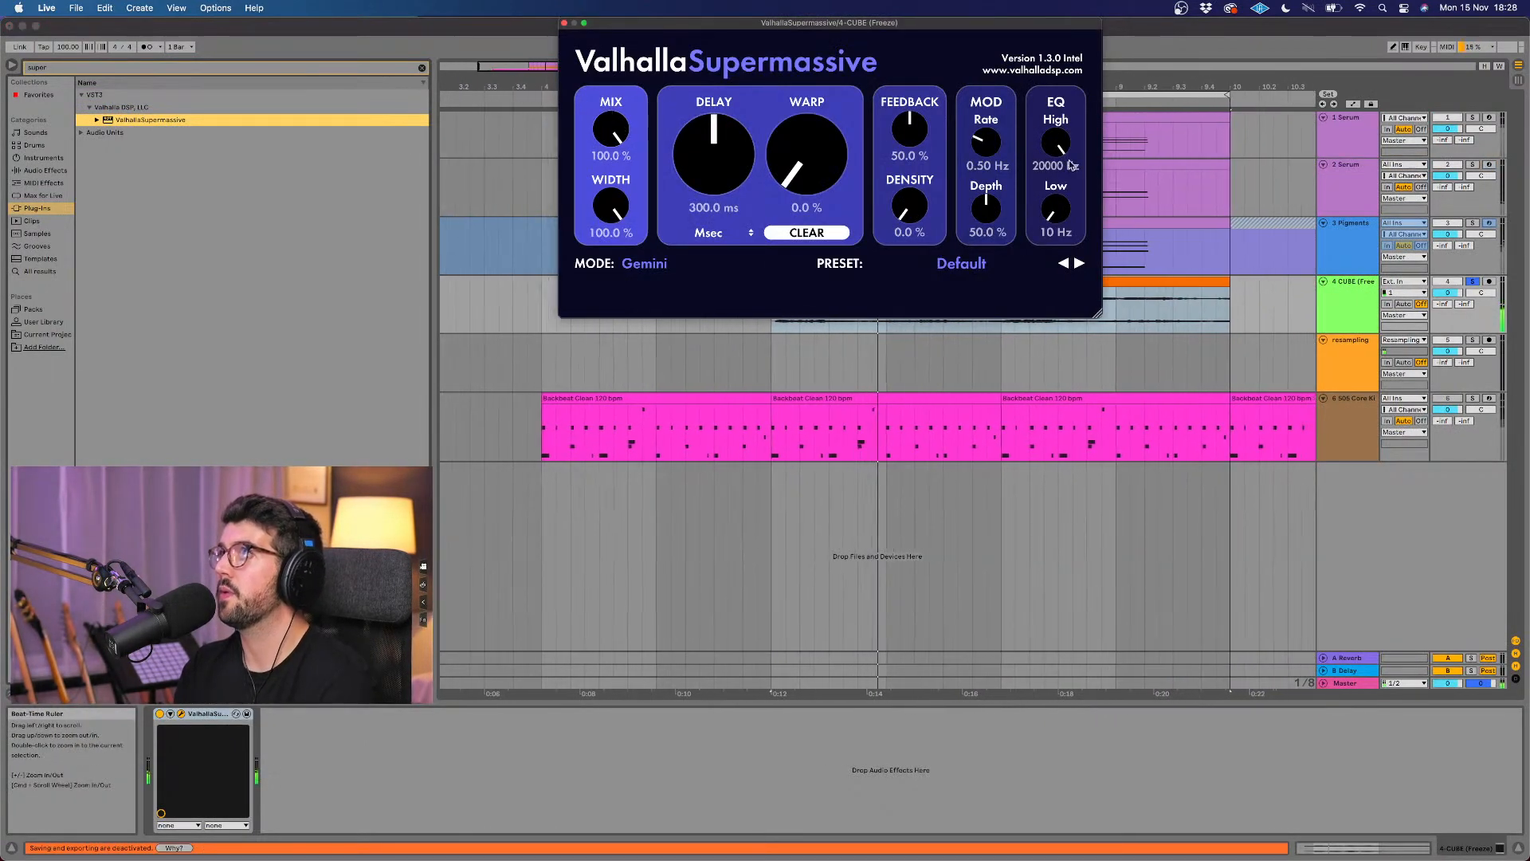
{"action": "left_click_drag", "start_coordinate": [1055, 208], "coordinate": [1059, 150]}
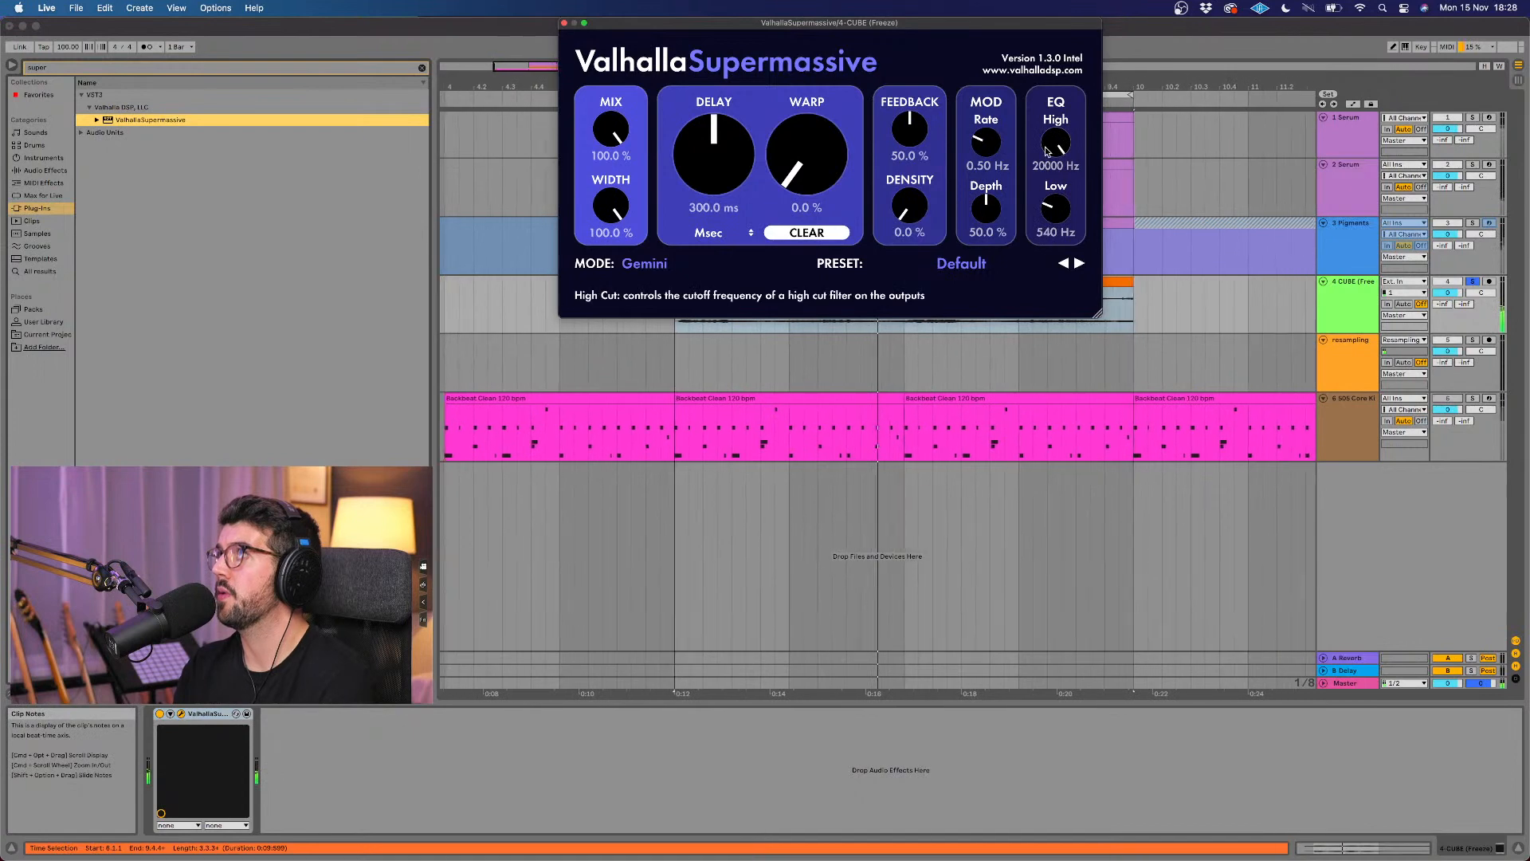
{"action": "left_click_drag", "start_coordinate": [814, 24], "coordinate": [786, 246]}
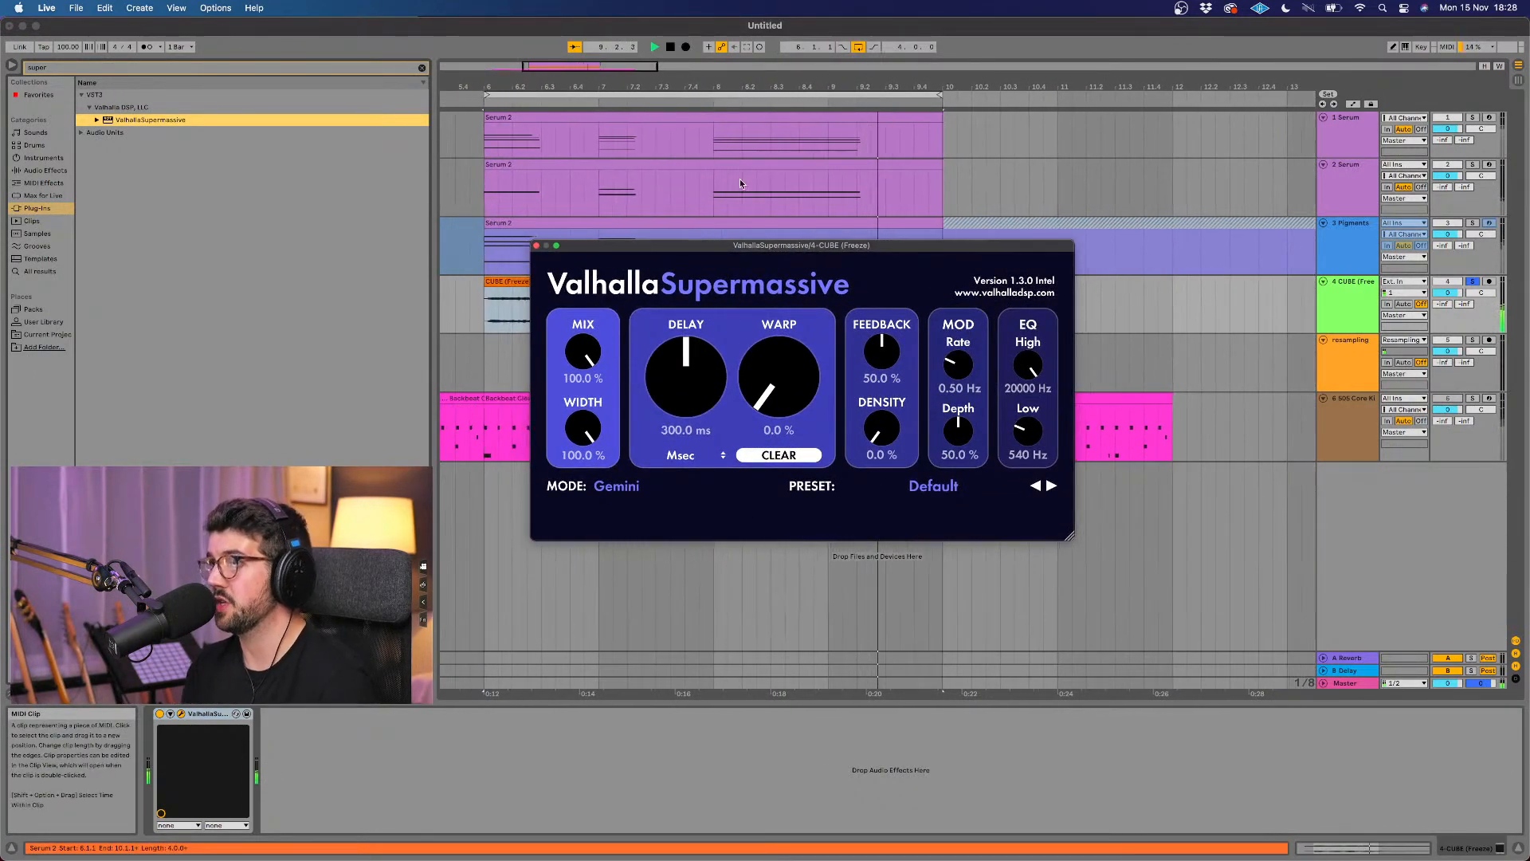
{"action": "left_click_drag", "start_coordinate": [763, 379], "coordinate": [677, 381]}
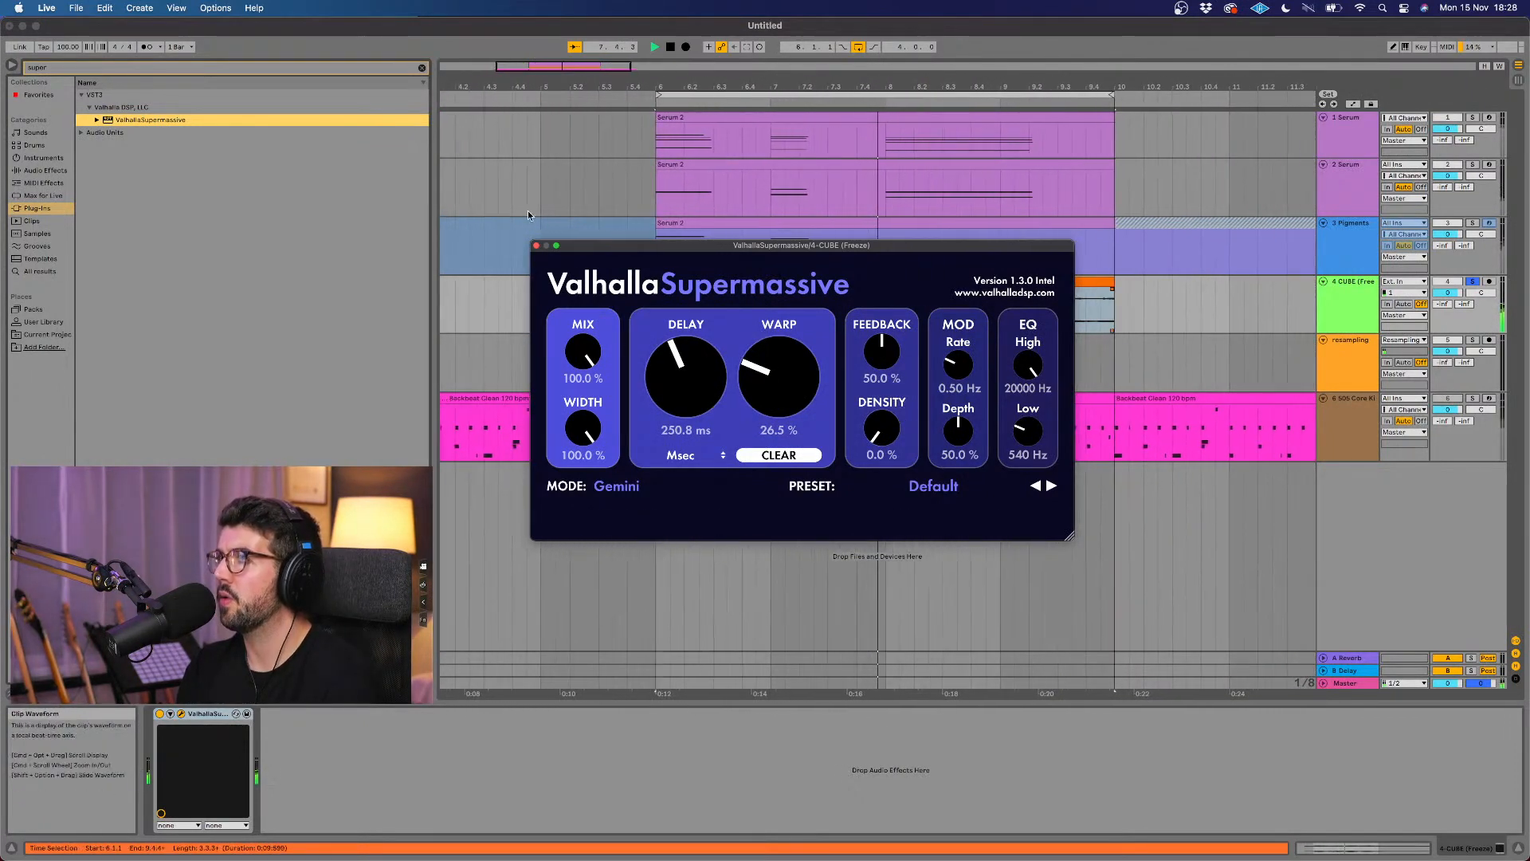
{"action": "left_click", "coordinate": [535, 246]}
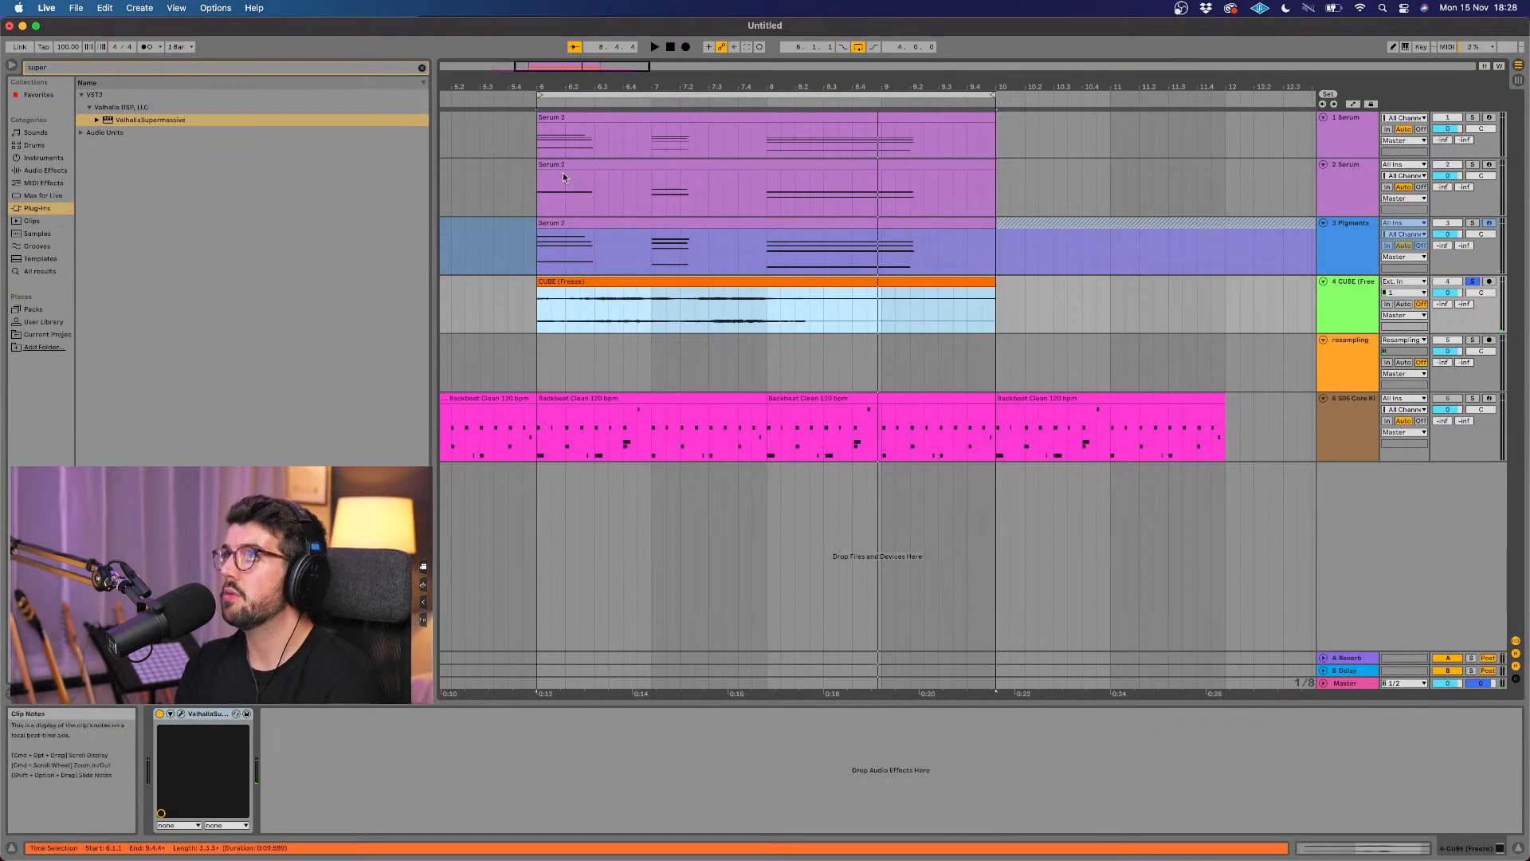
Step: Play back the processed CUBE drone, unsolo its track and audition it together with the Serum and Pigments layers
{"action": "key", "text": "space"}
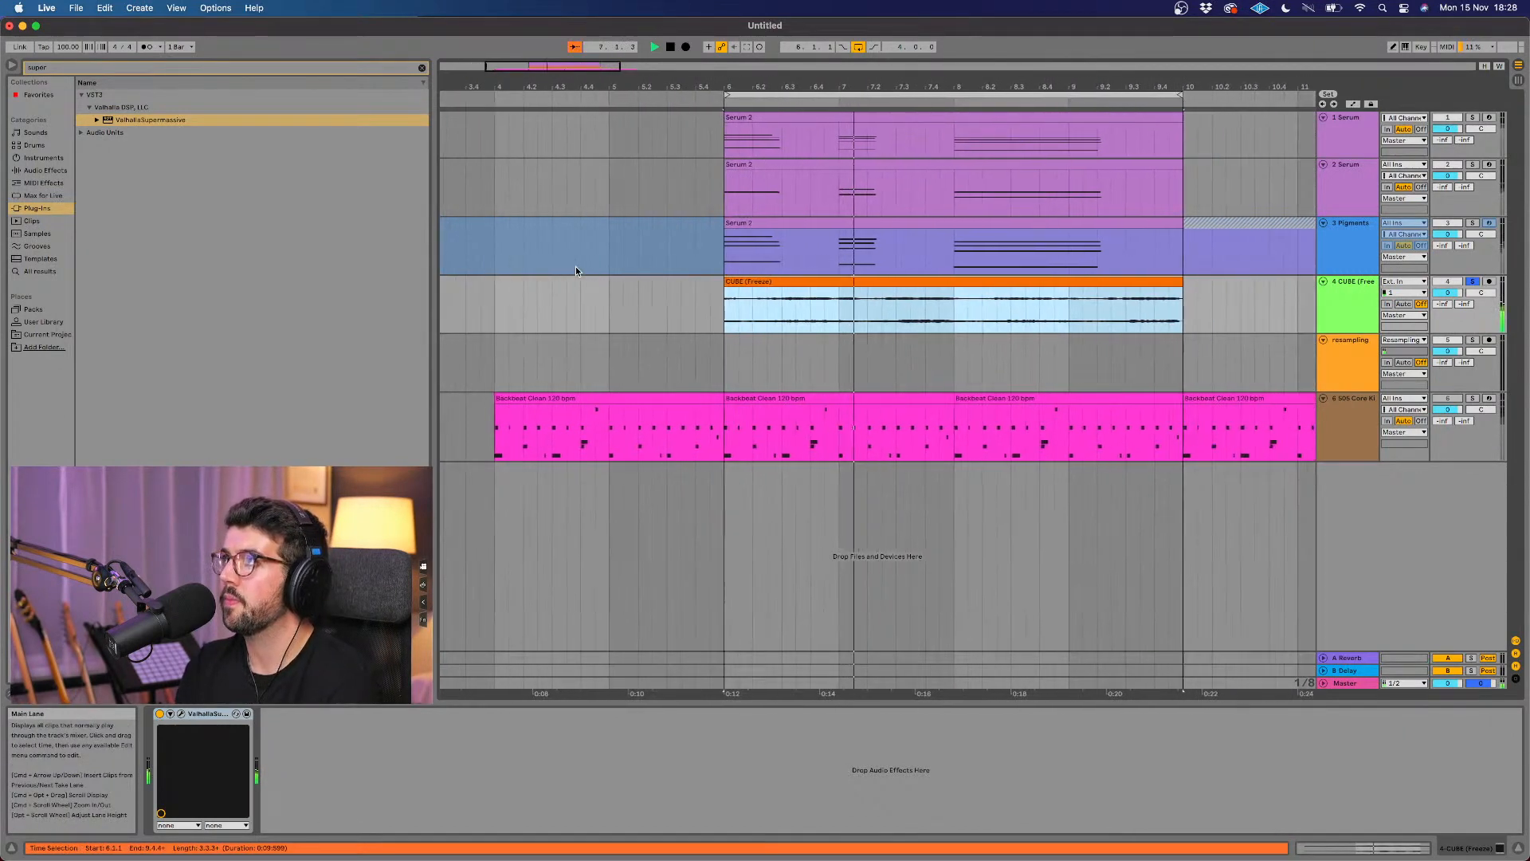
{"action": "key", "text": "space"}
{"action": "key", "text": "super+s"}
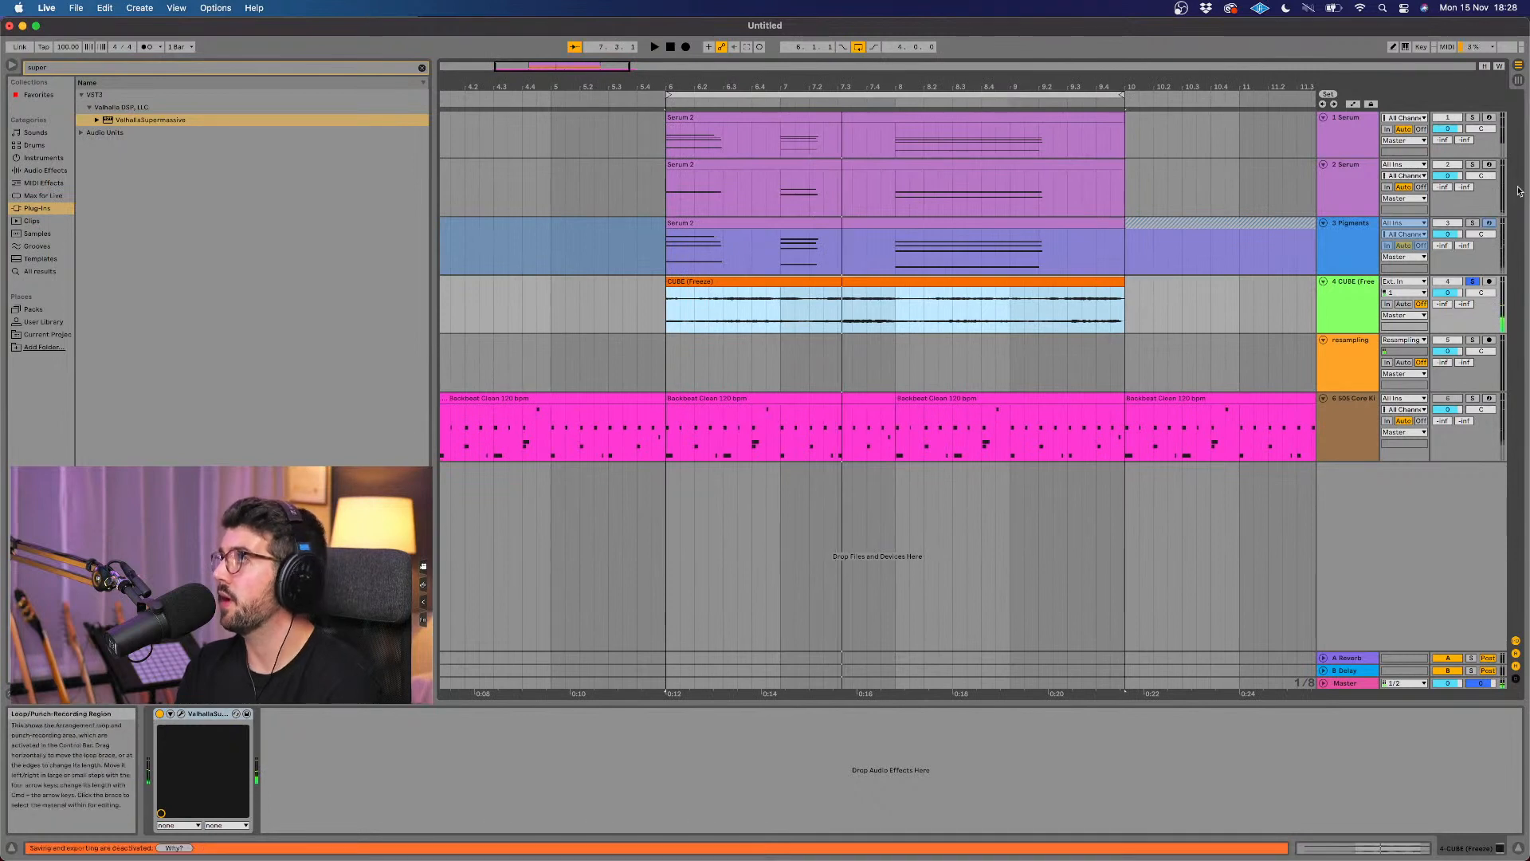
{"action": "key", "text": "space"}
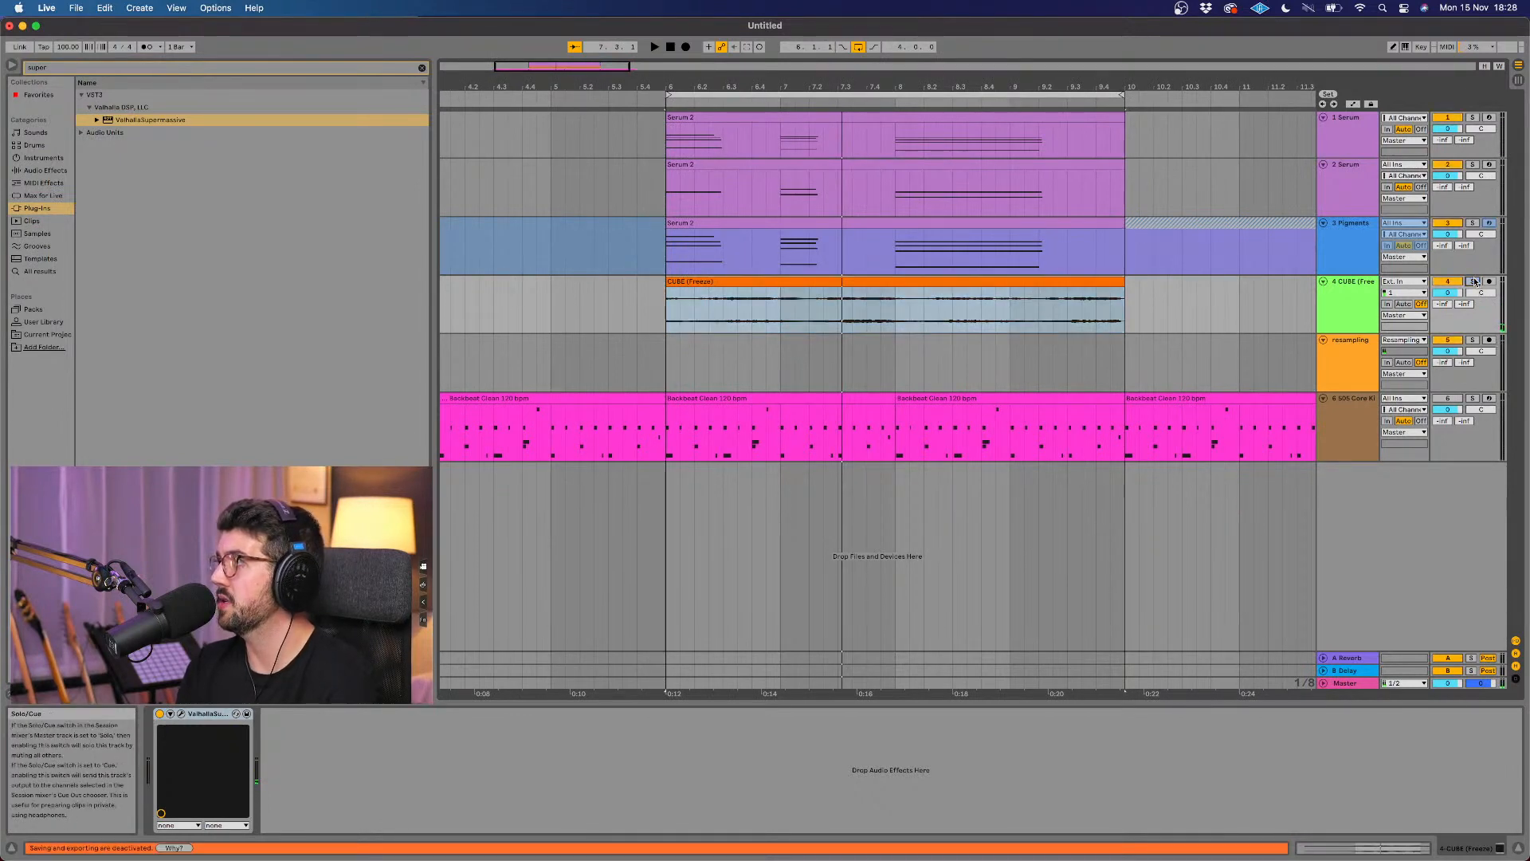
{"action": "left_click", "coordinate": [1045, 236]}
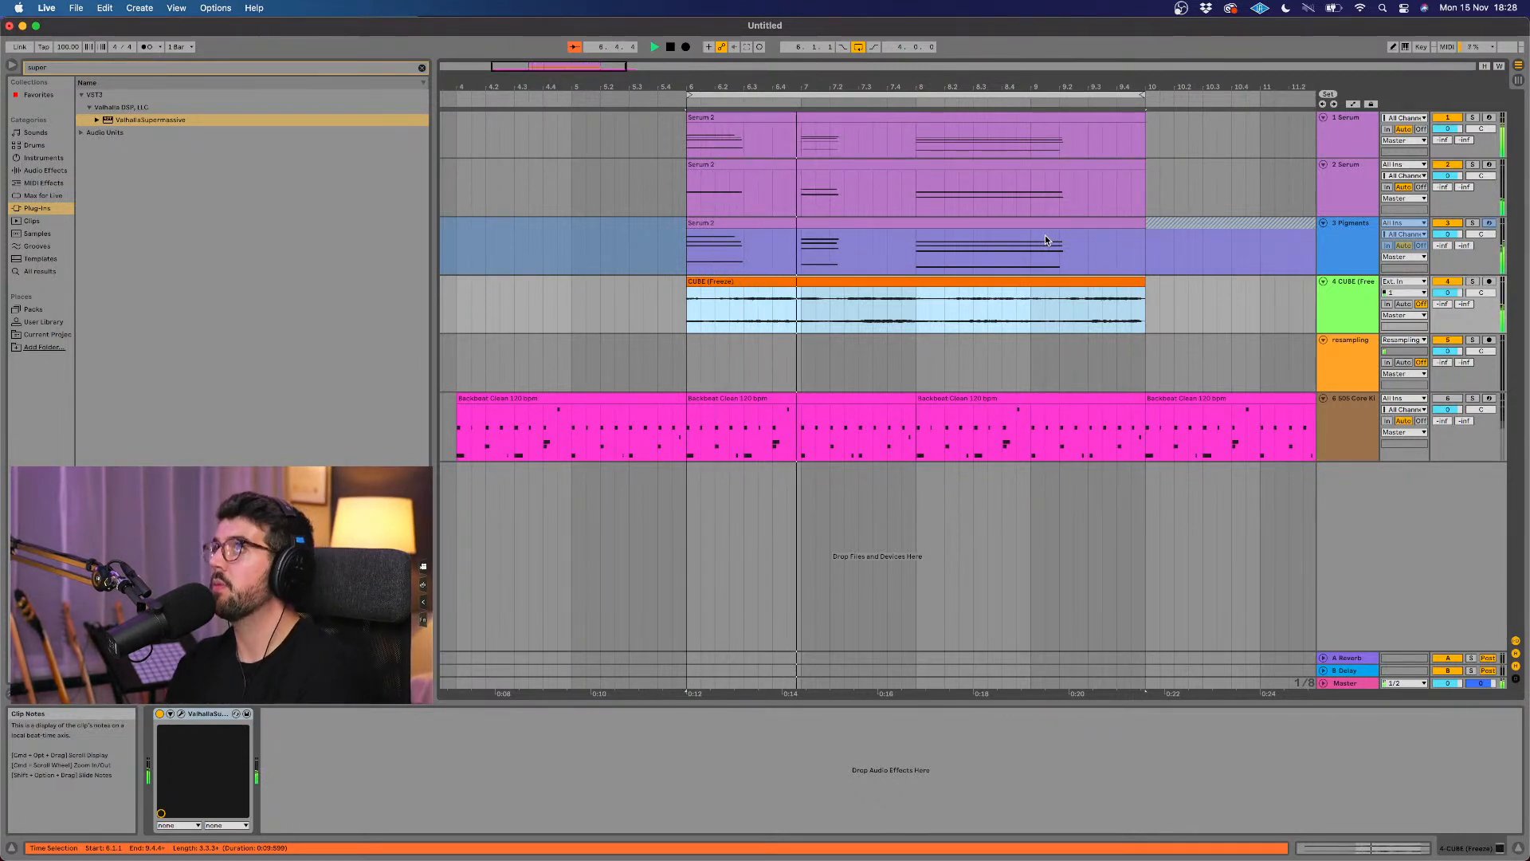
{"action": "key", "text": "space"}
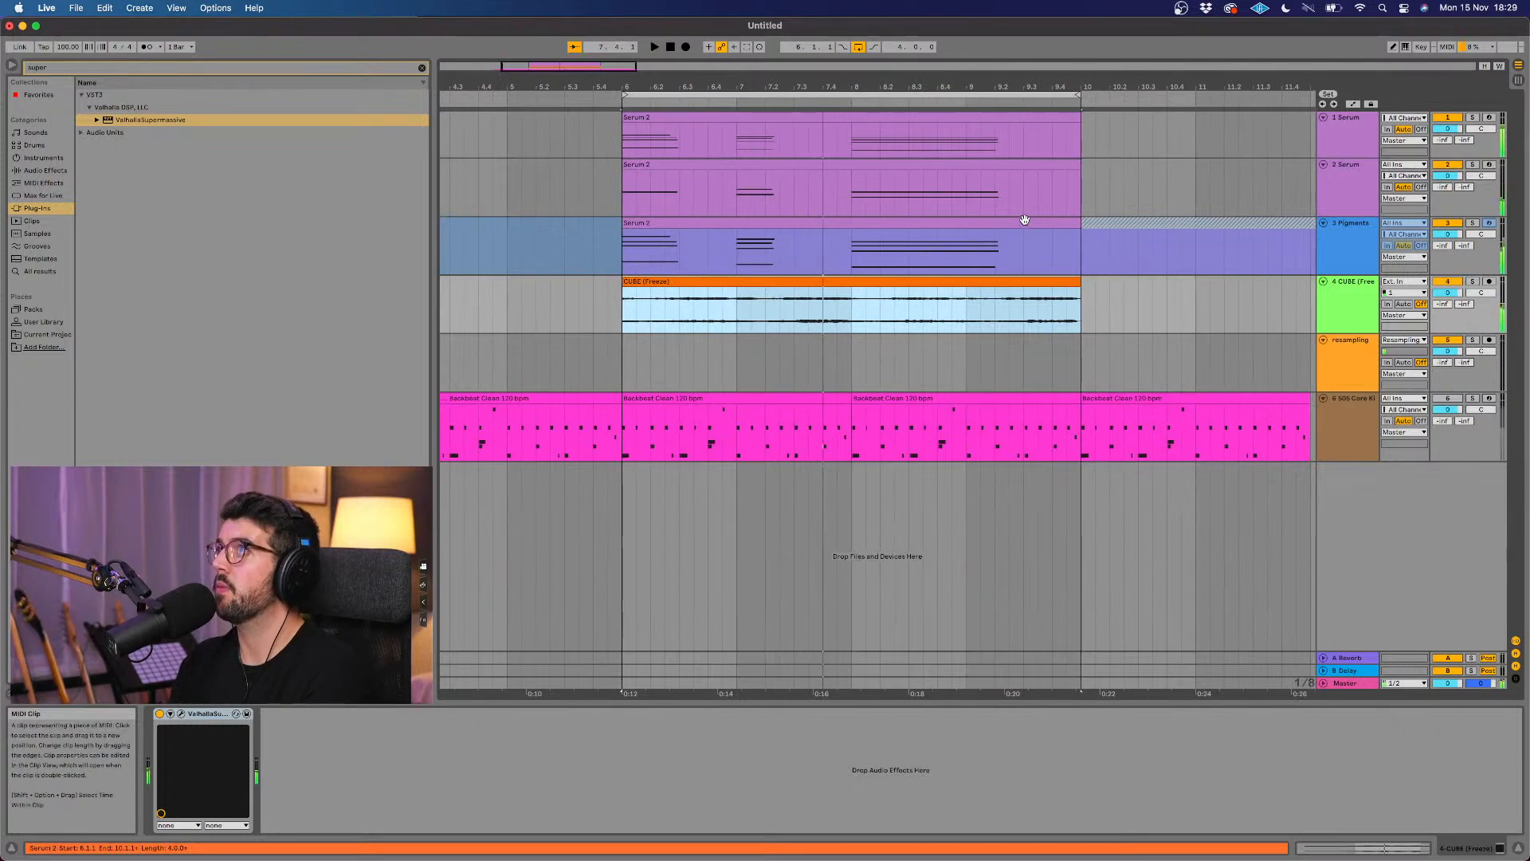
Step: Select the clip on the Pigments track and try to save the project
{"action": "left_click", "coordinate": [1023, 222]}
{"action": "key", "text": "super+s"}
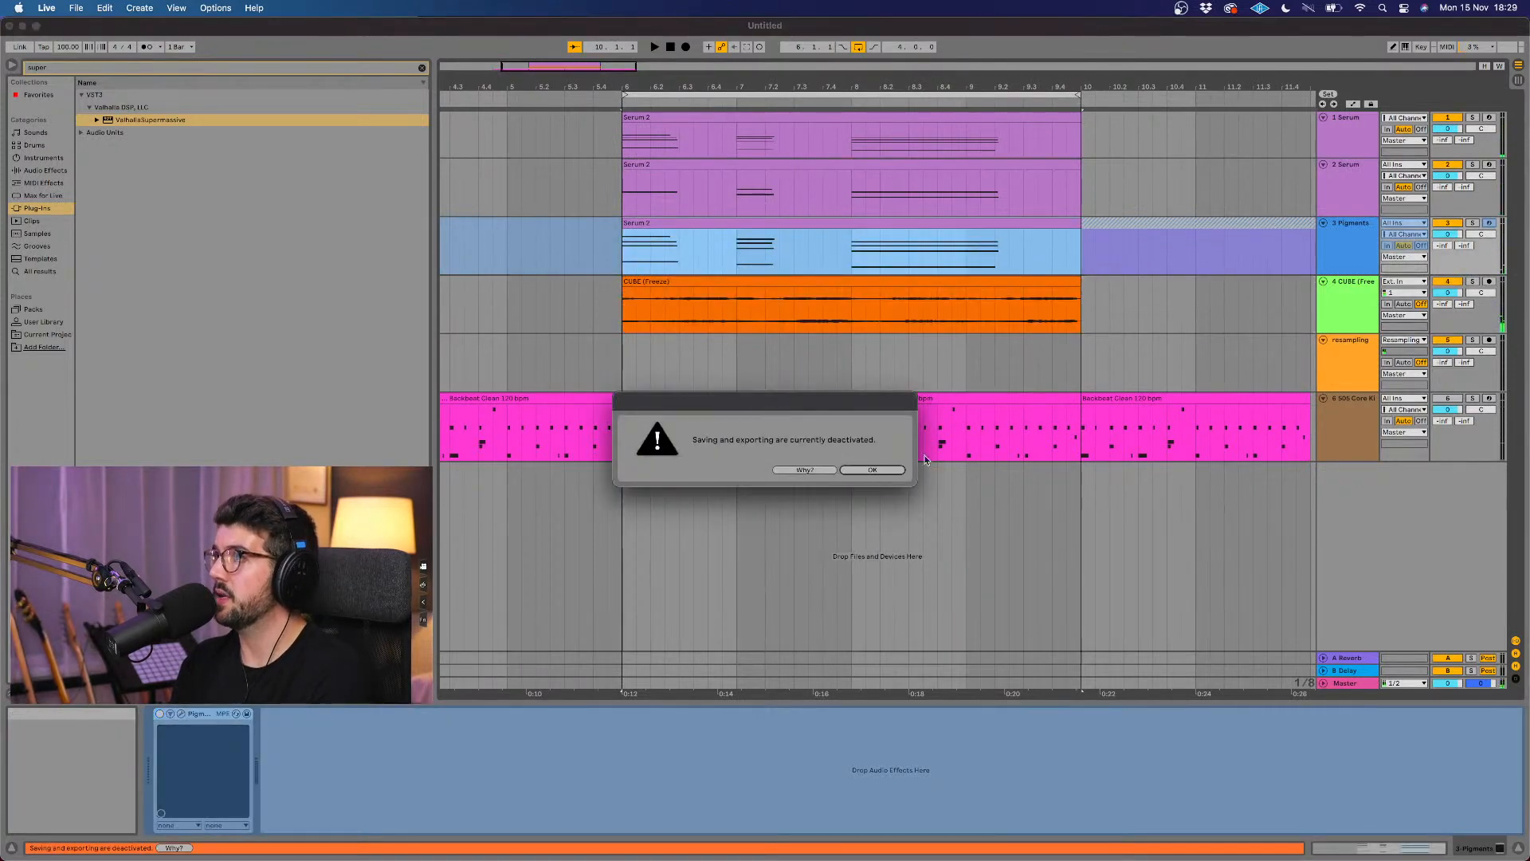
{"action": "left_click", "coordinate": [873, 469]}
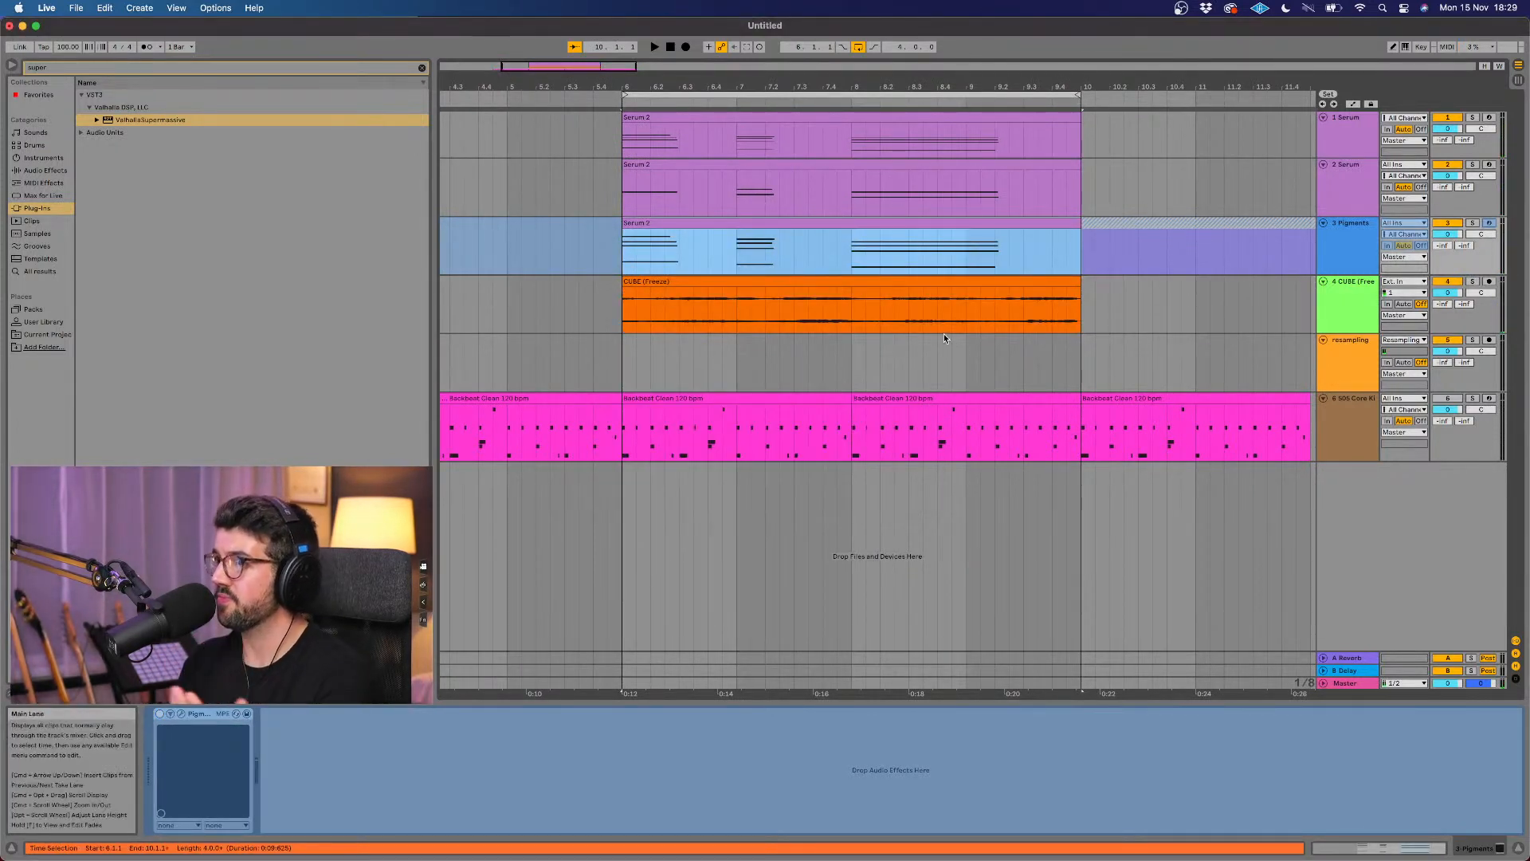
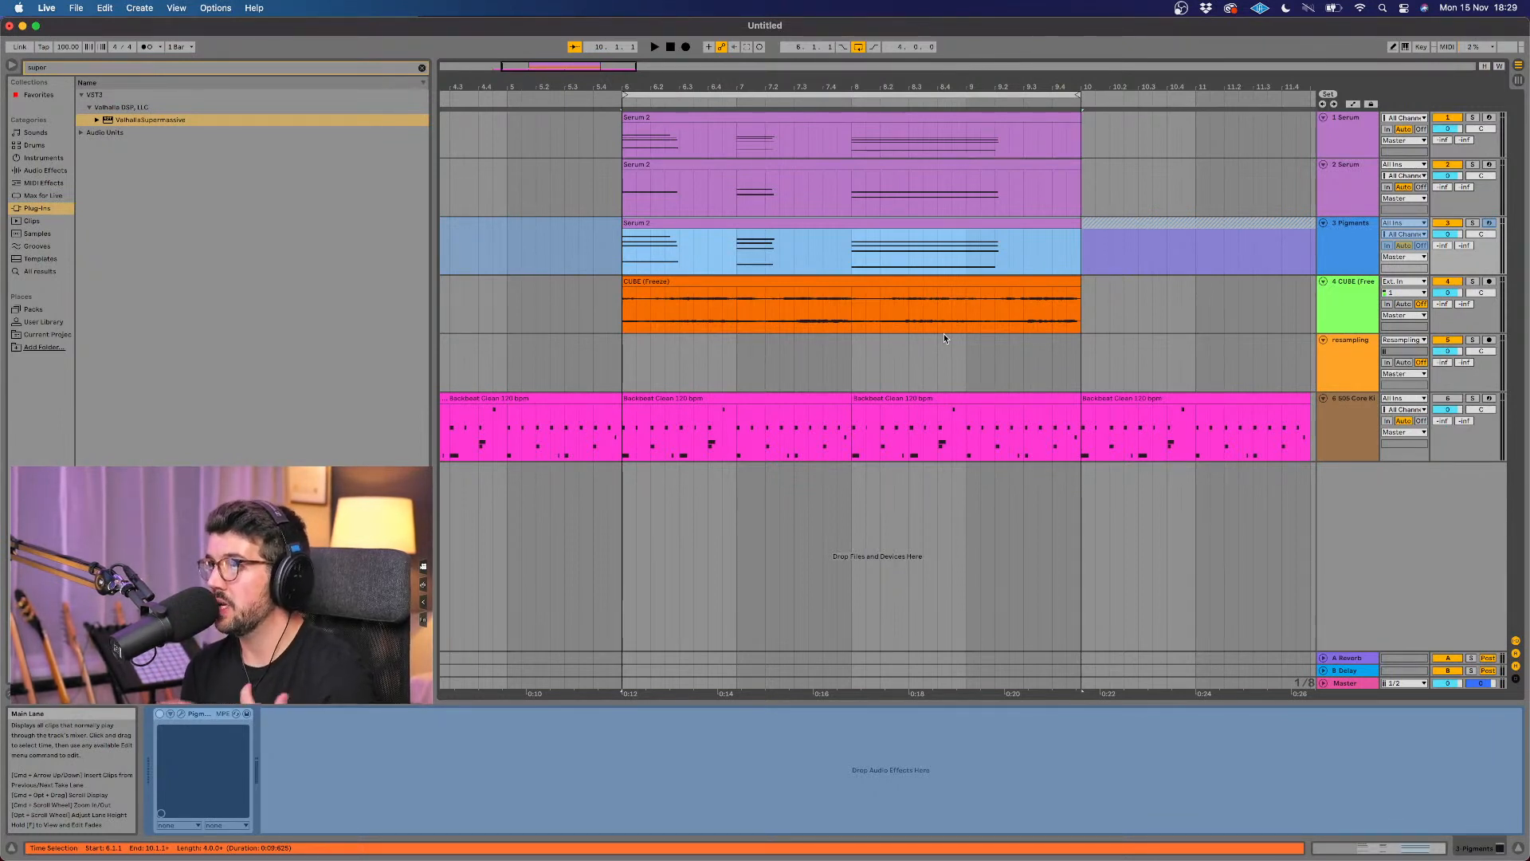
Step: Enable ShaperBox 2 on the first Serum track and add a Volume shaper with the smooth two-hump Rhythm 1 wave
{"action": "left_click", "coordinate": [856, 117]}
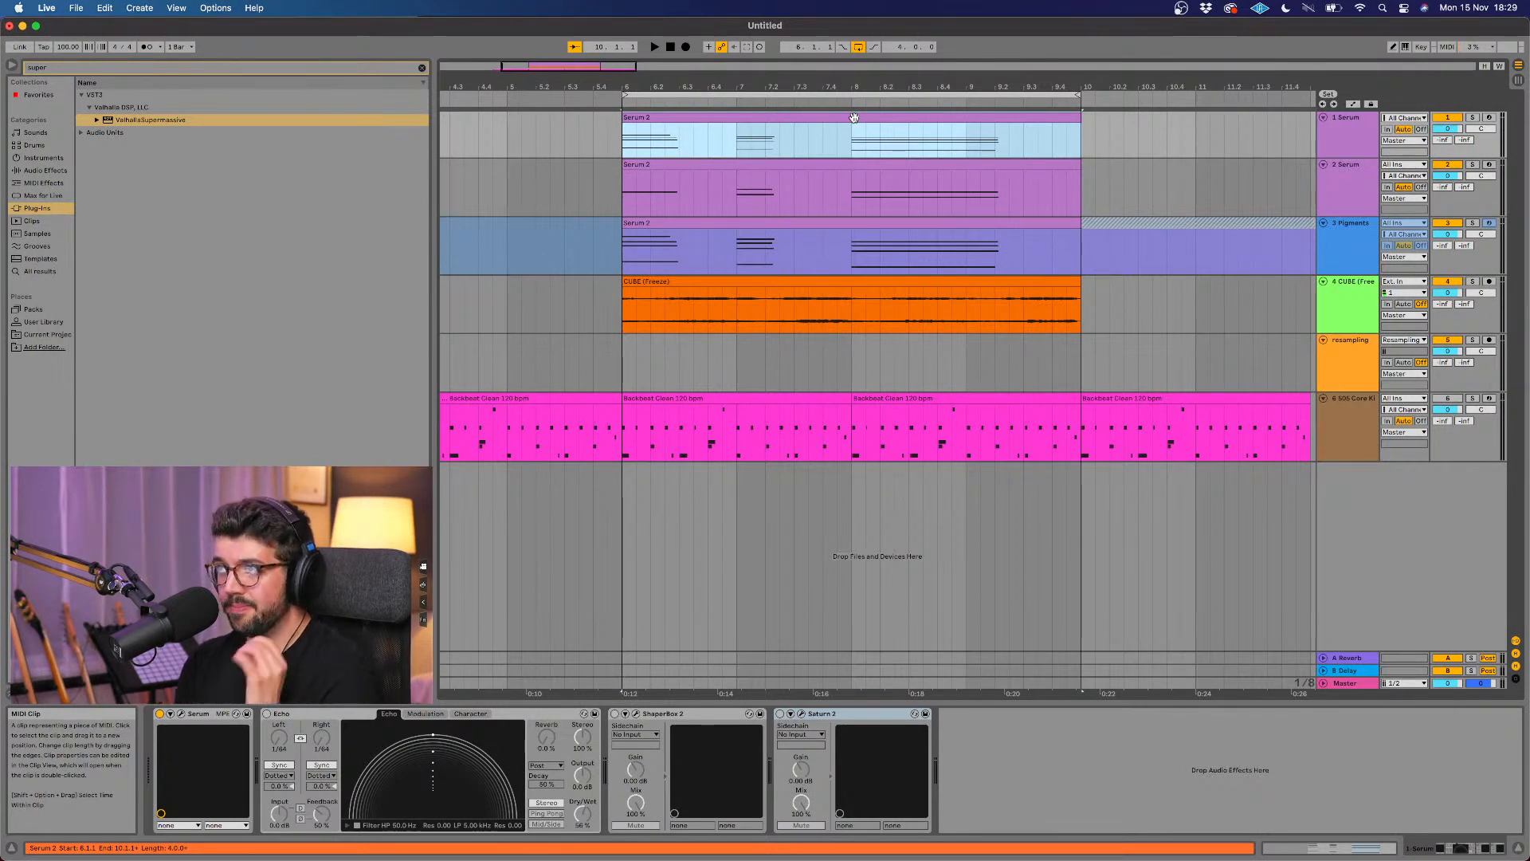
{"action": "left_click", "coordinate": [614, 716]}
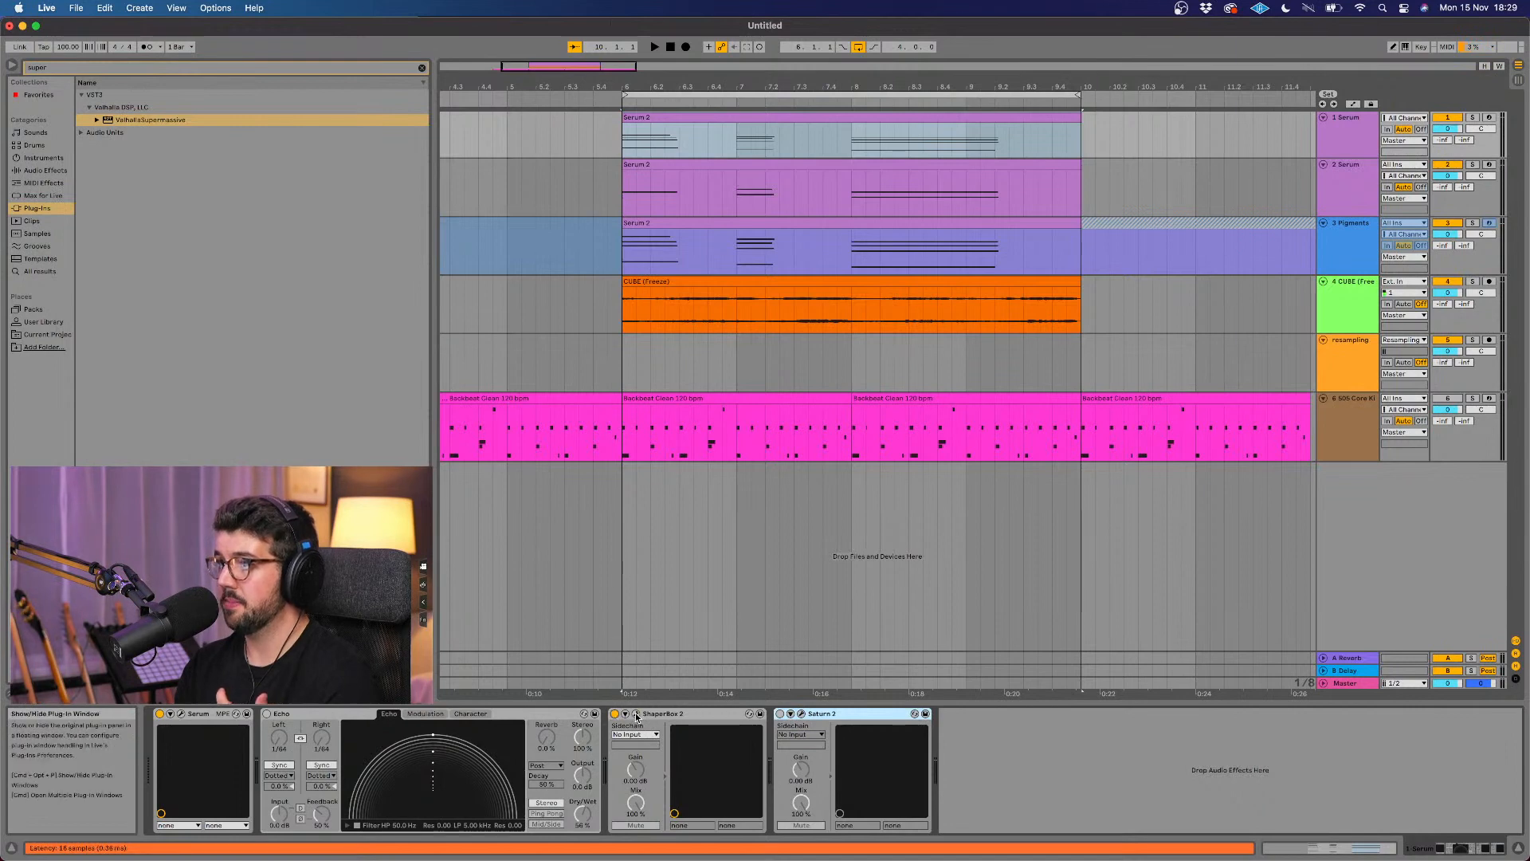
{"action": "left_click", "coordinate": [635, 714]}
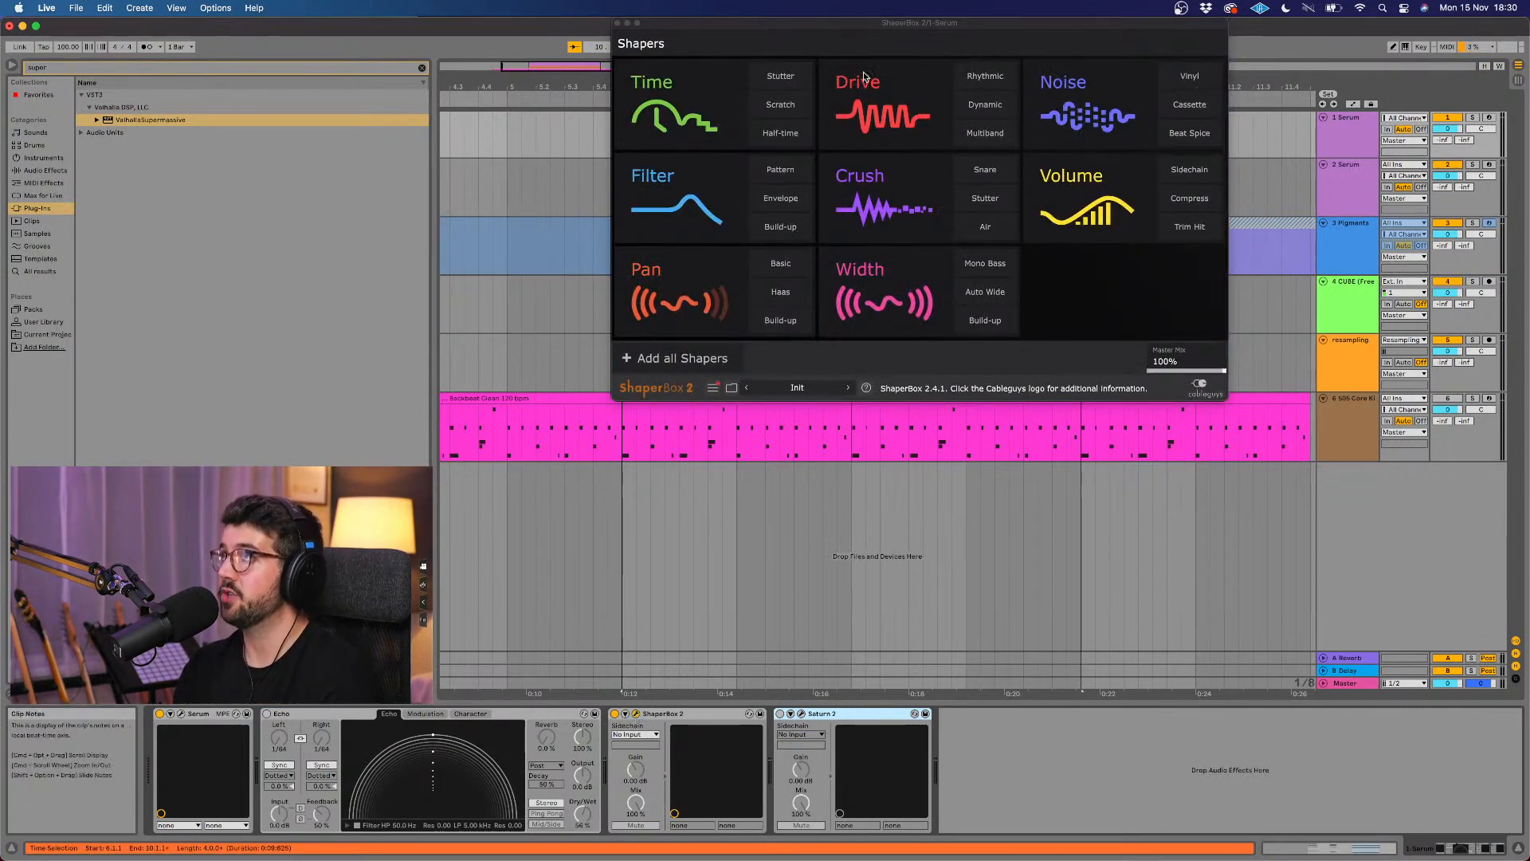
{"action": "left_click_drag", "start_coordinate": [863, 35], "coordinate": [834, 173]}
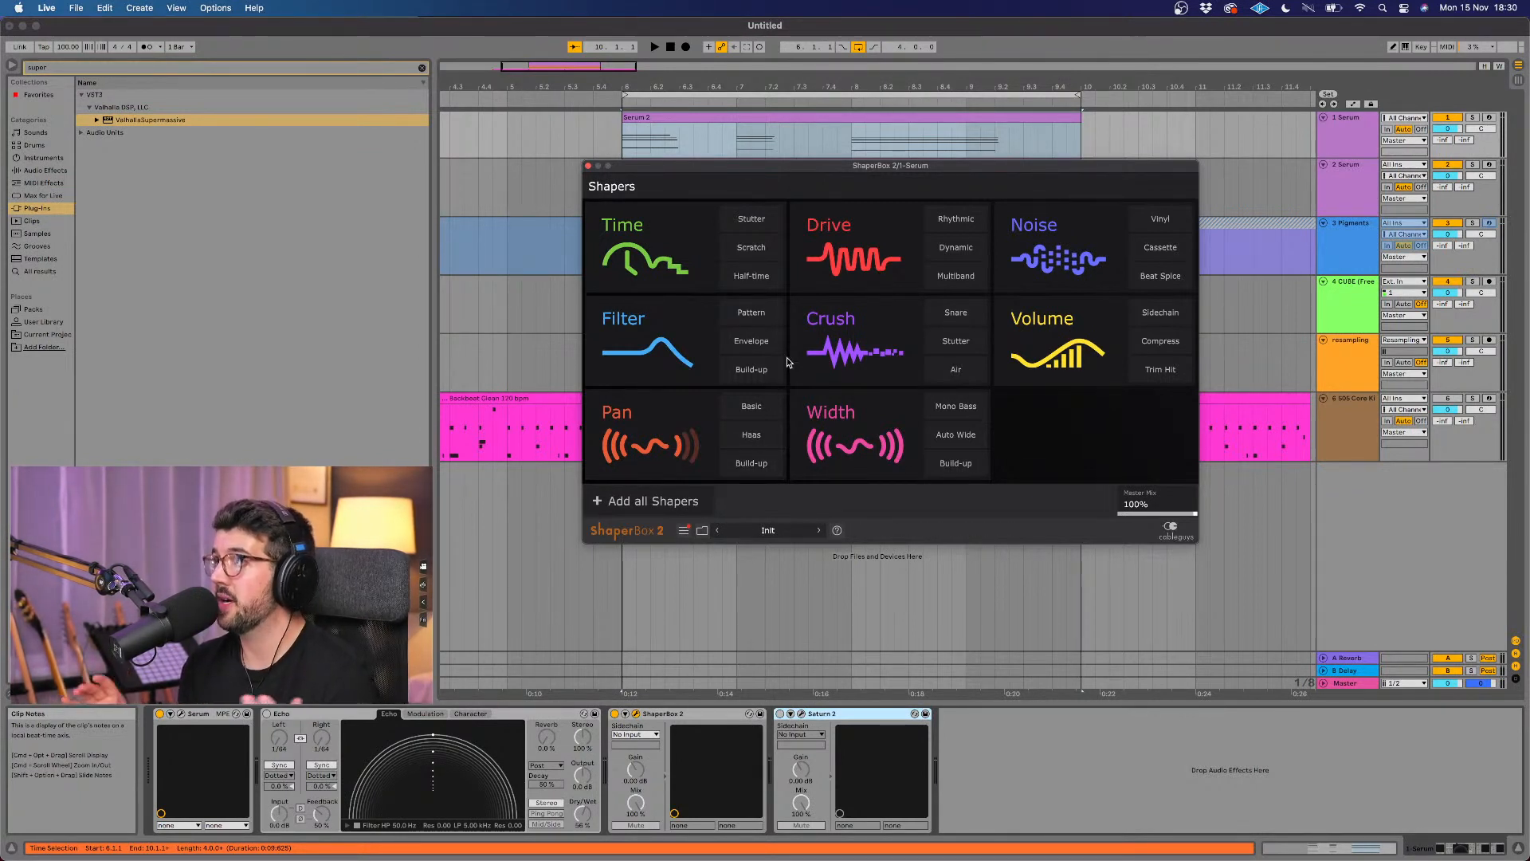
{"action": "left_click", "coordinate": [1058, 340]}
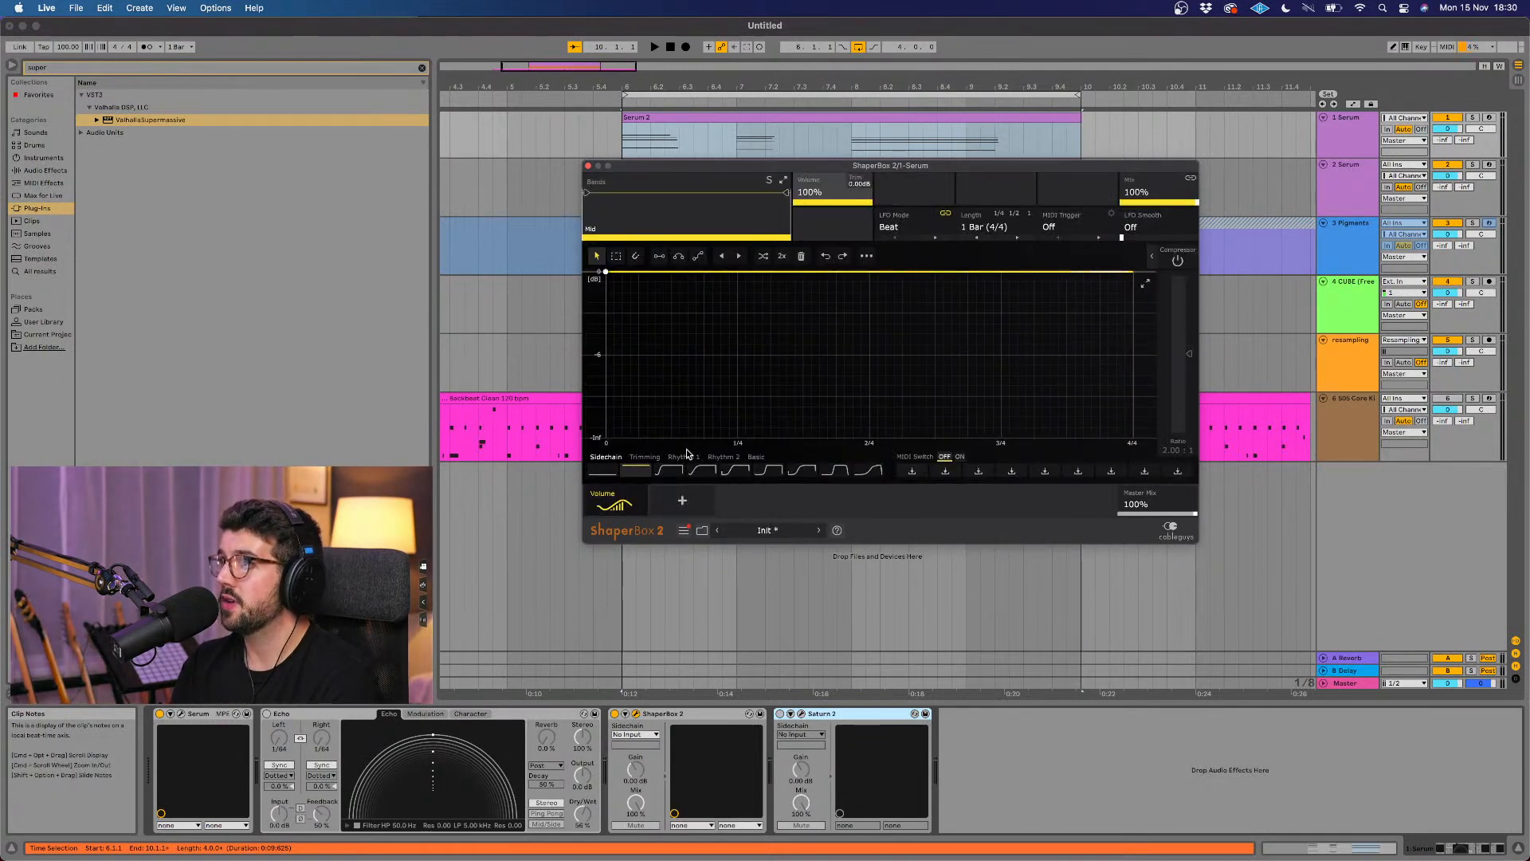
{"action": "left_click", "coordinate": [689, 456]}
{"action": "left_click", "coordinate": [801, 470]}
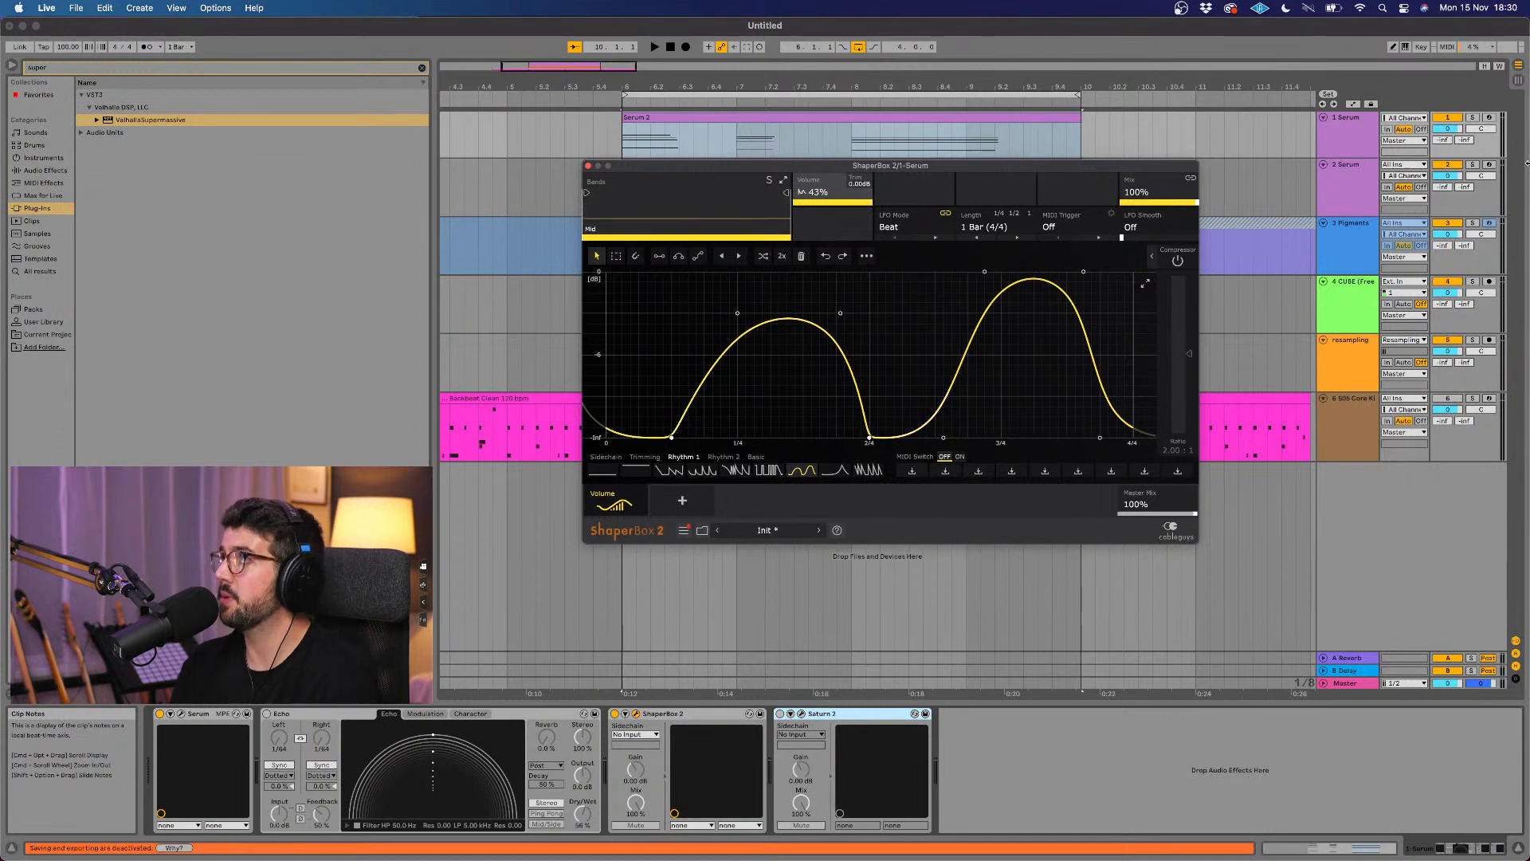
Step: Solo the first Serum track, audition its volume shaping, and unsolo it and close the ShaperBox window
{"action": "left_click", "coordinate": [1472, 117]}
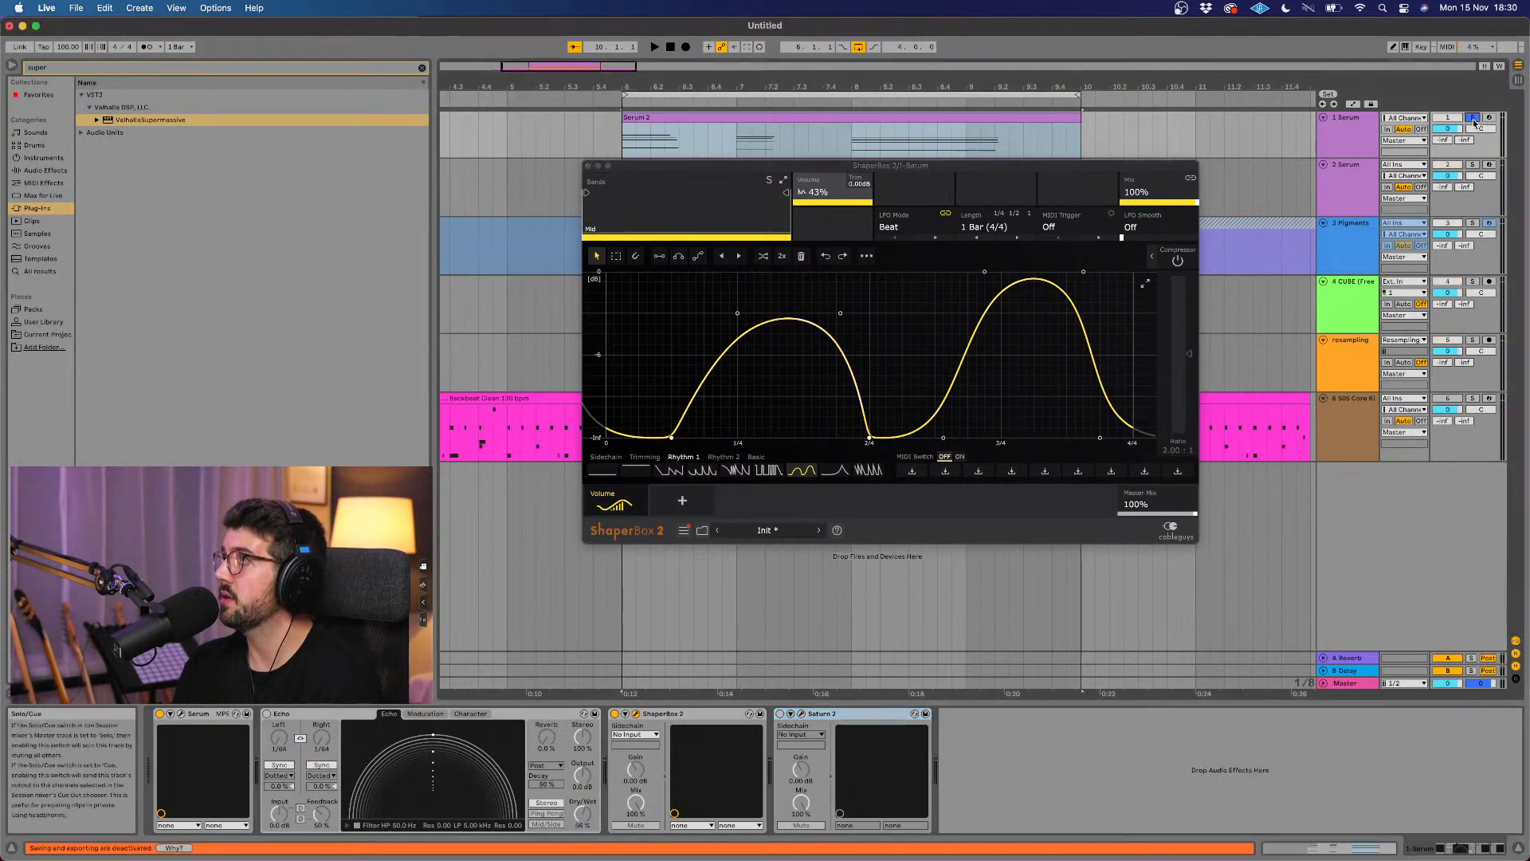
{"action": "key", "text": "space"}
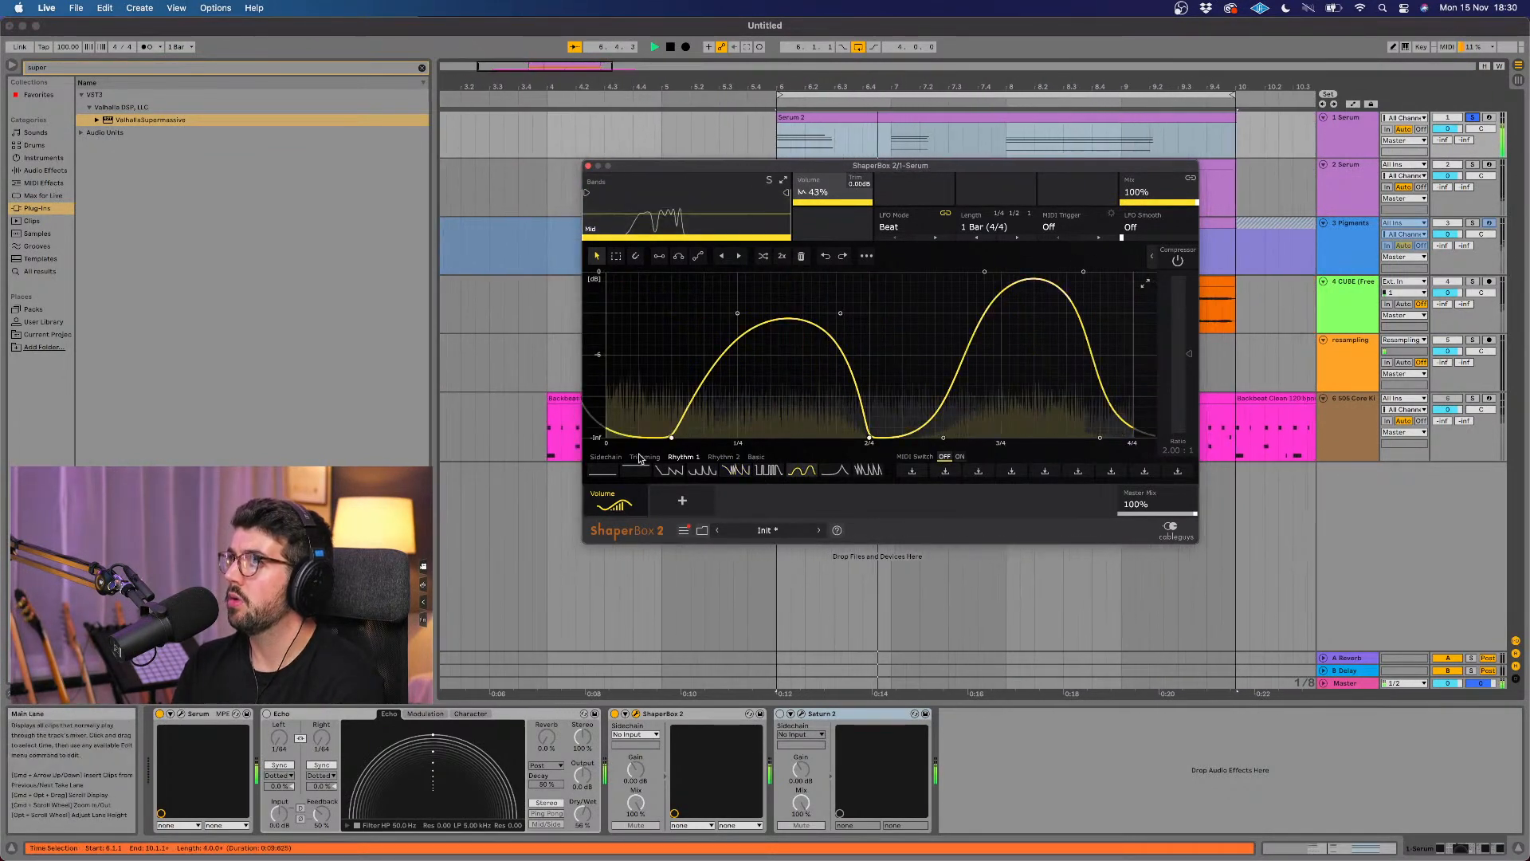
{"action": "key", "text": "space"}
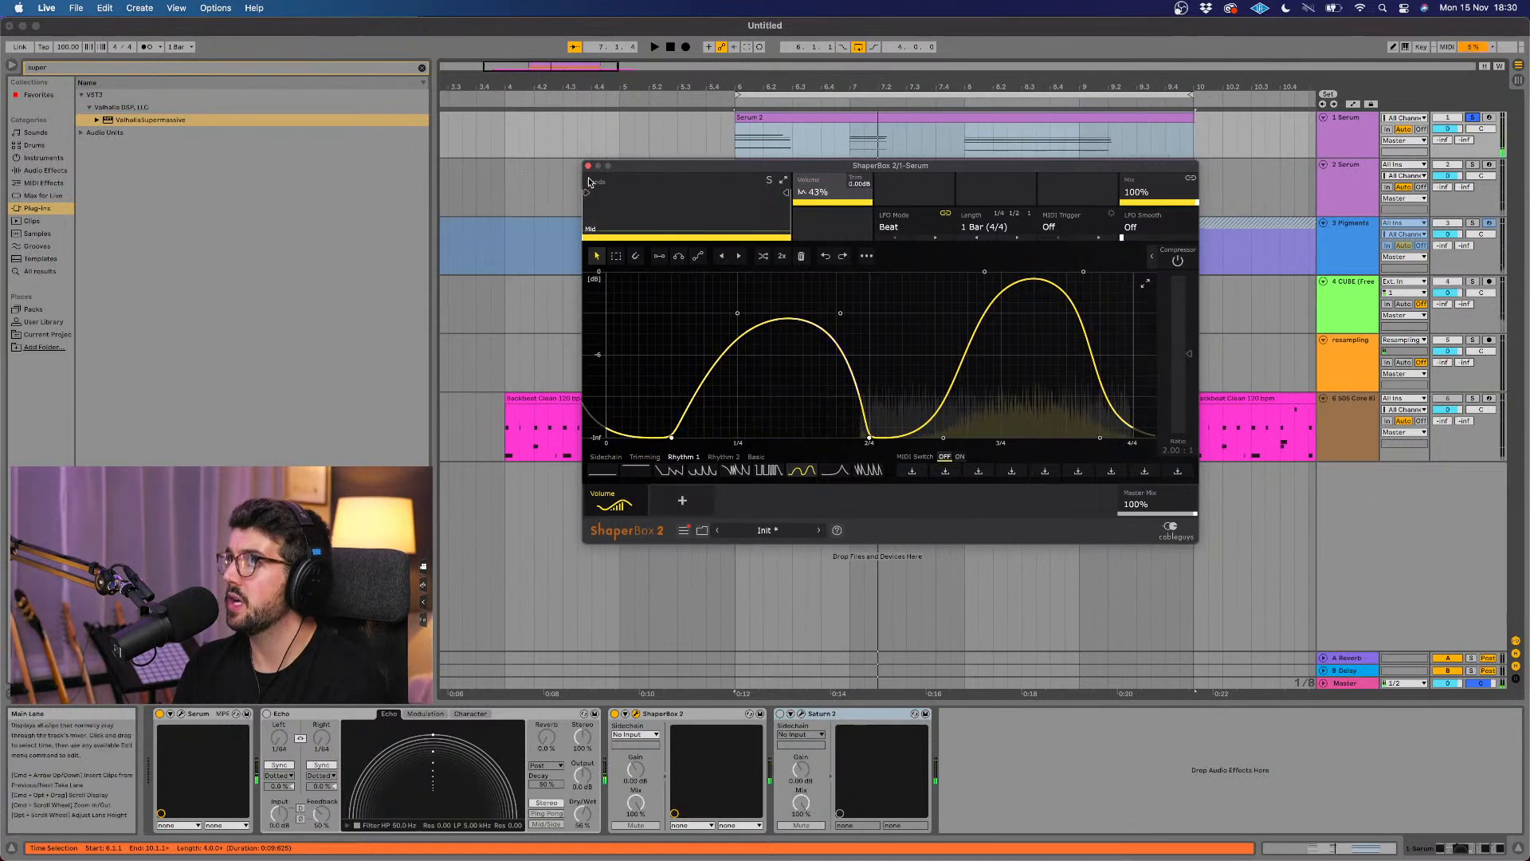
{"action": "left_click", "coordinate": [1474, 118]}
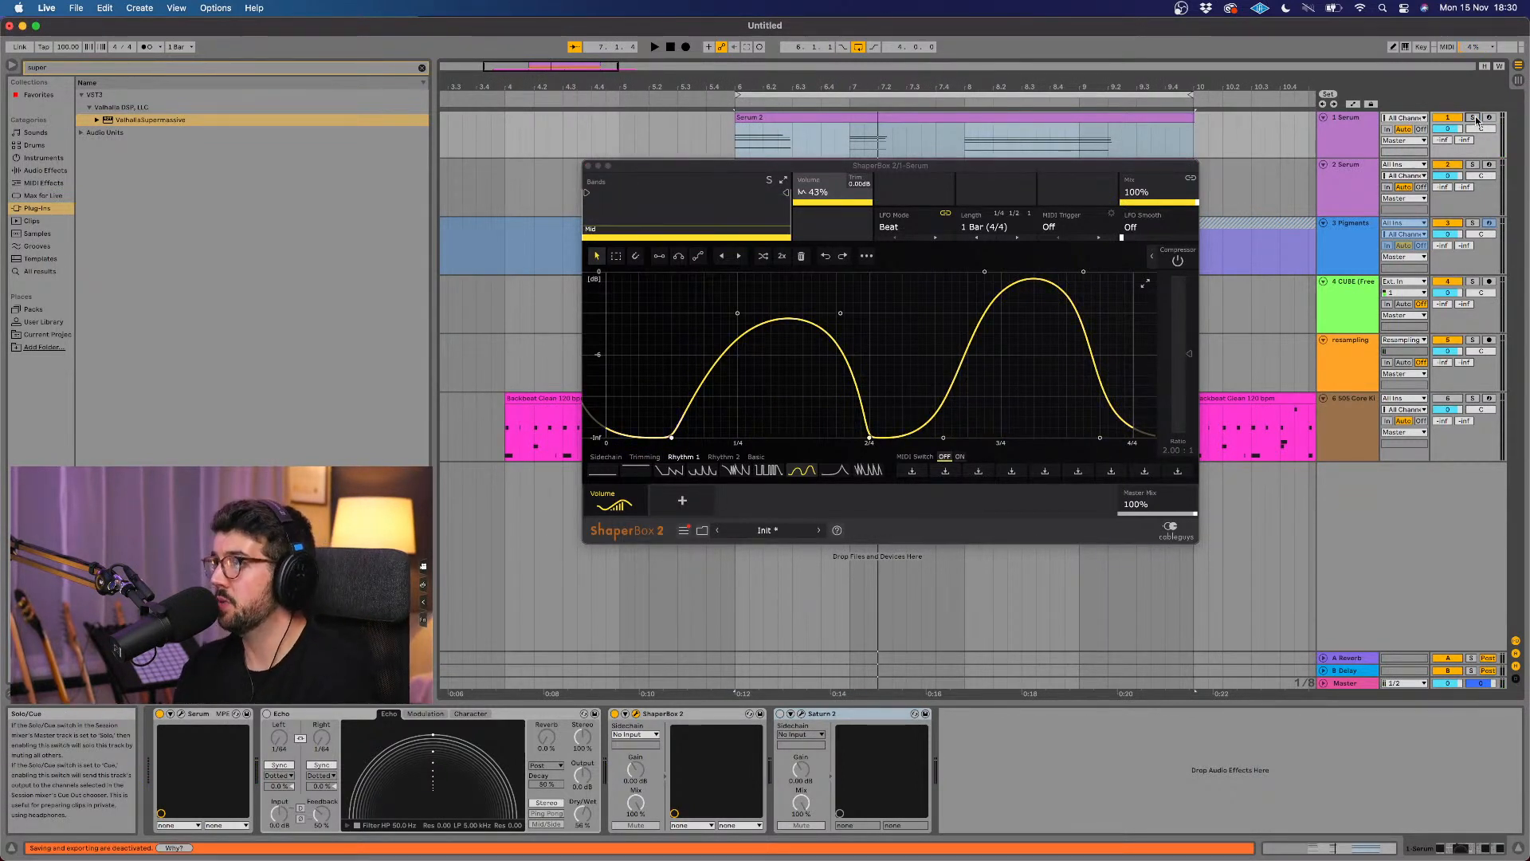
{"action": "left_click", "coordinate": [589, 167]}
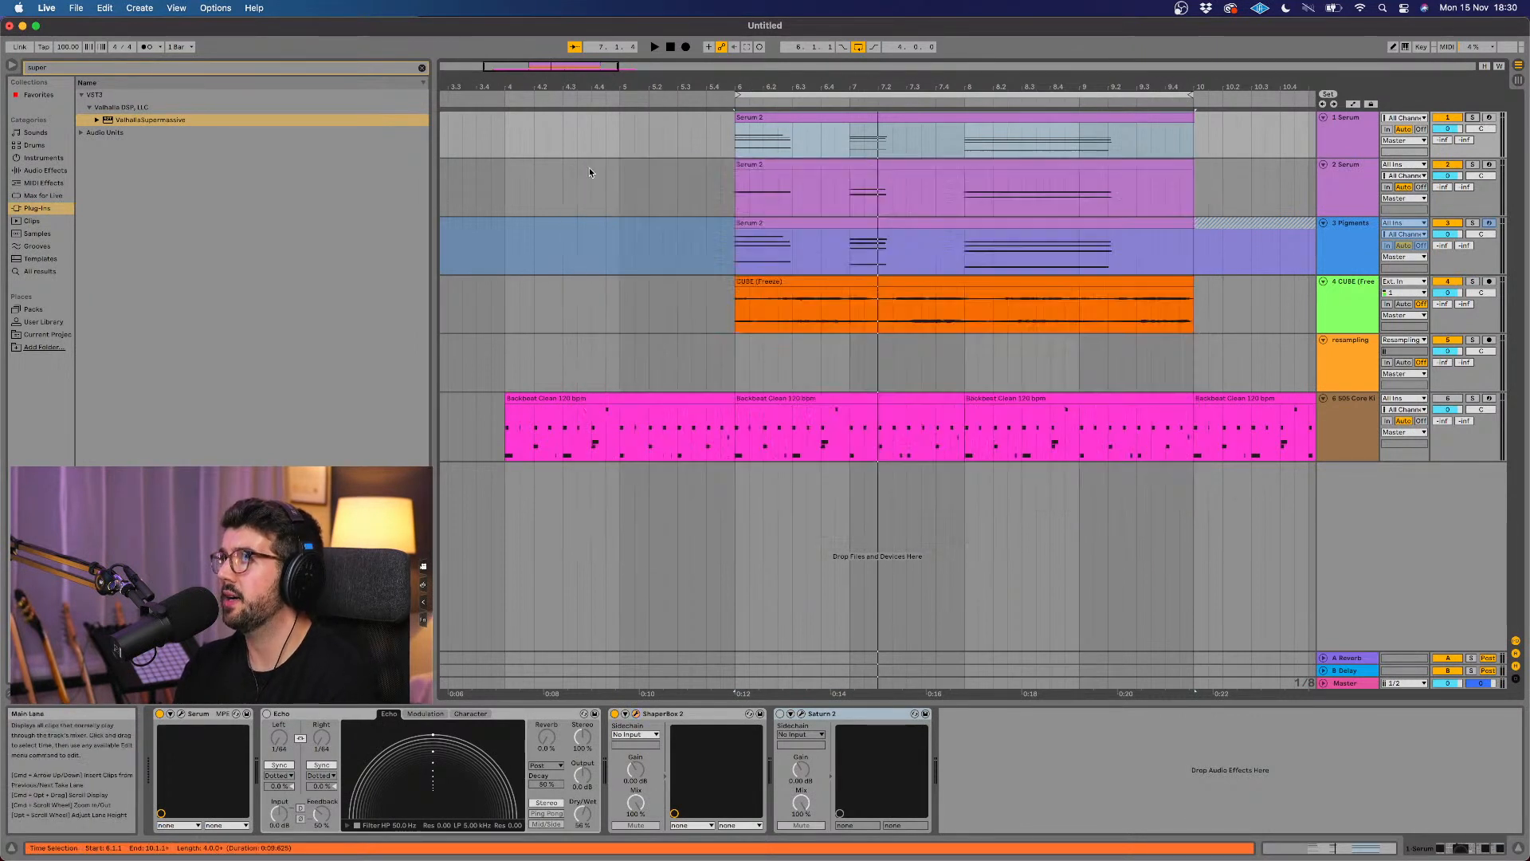
Step: Play back all layers together from just before the chords and examine the notes in the first Serum clip
{"action": "scroll", "coordinate": [674, 239], "scroll_direction": "right", "scroll_amount": 2}
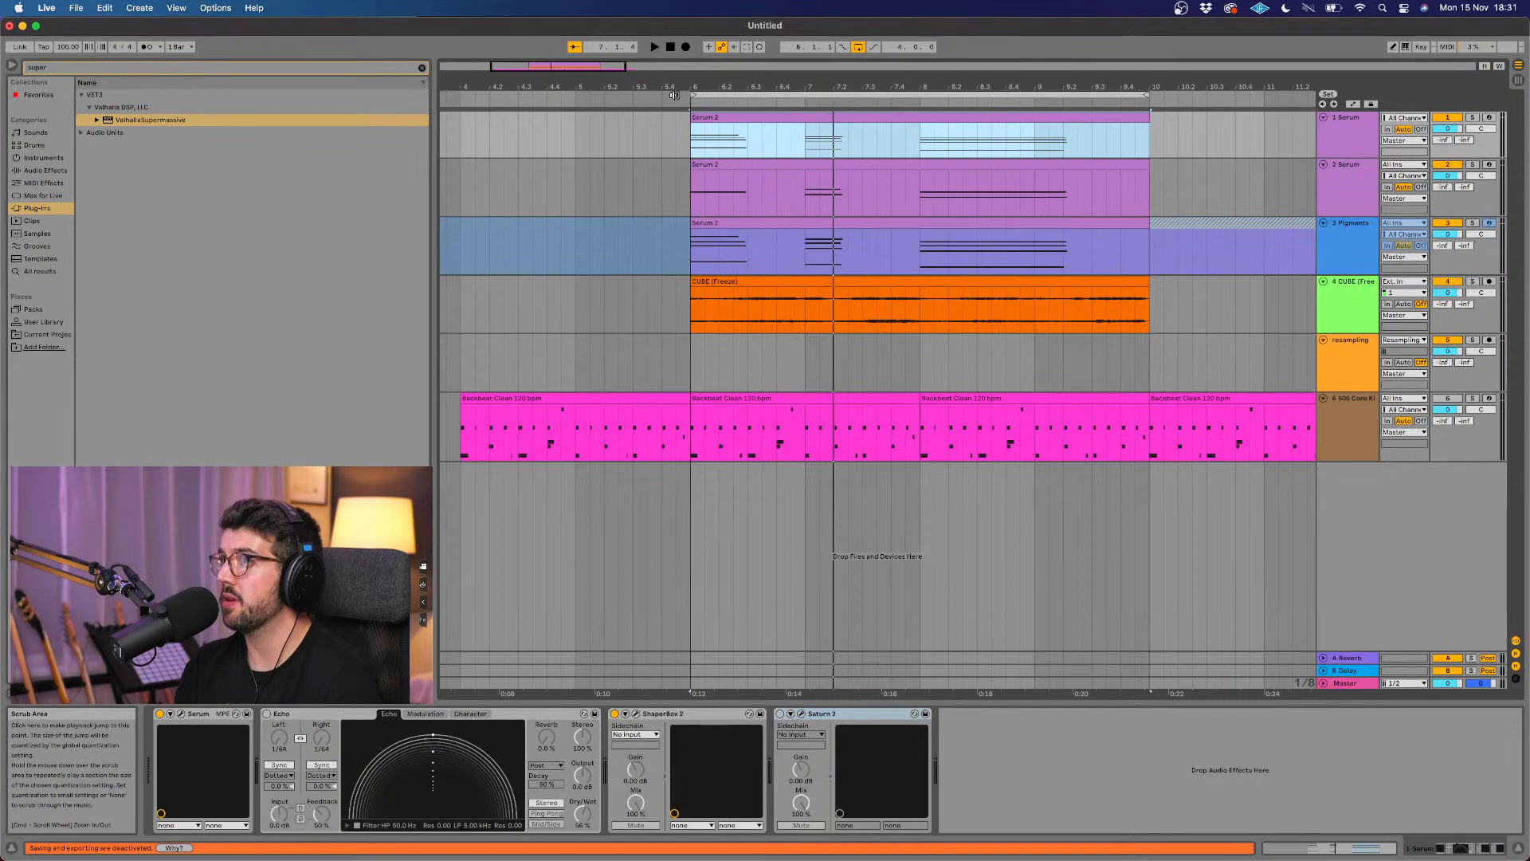
{"action": "left_click", "coordinate": [673, 94]}
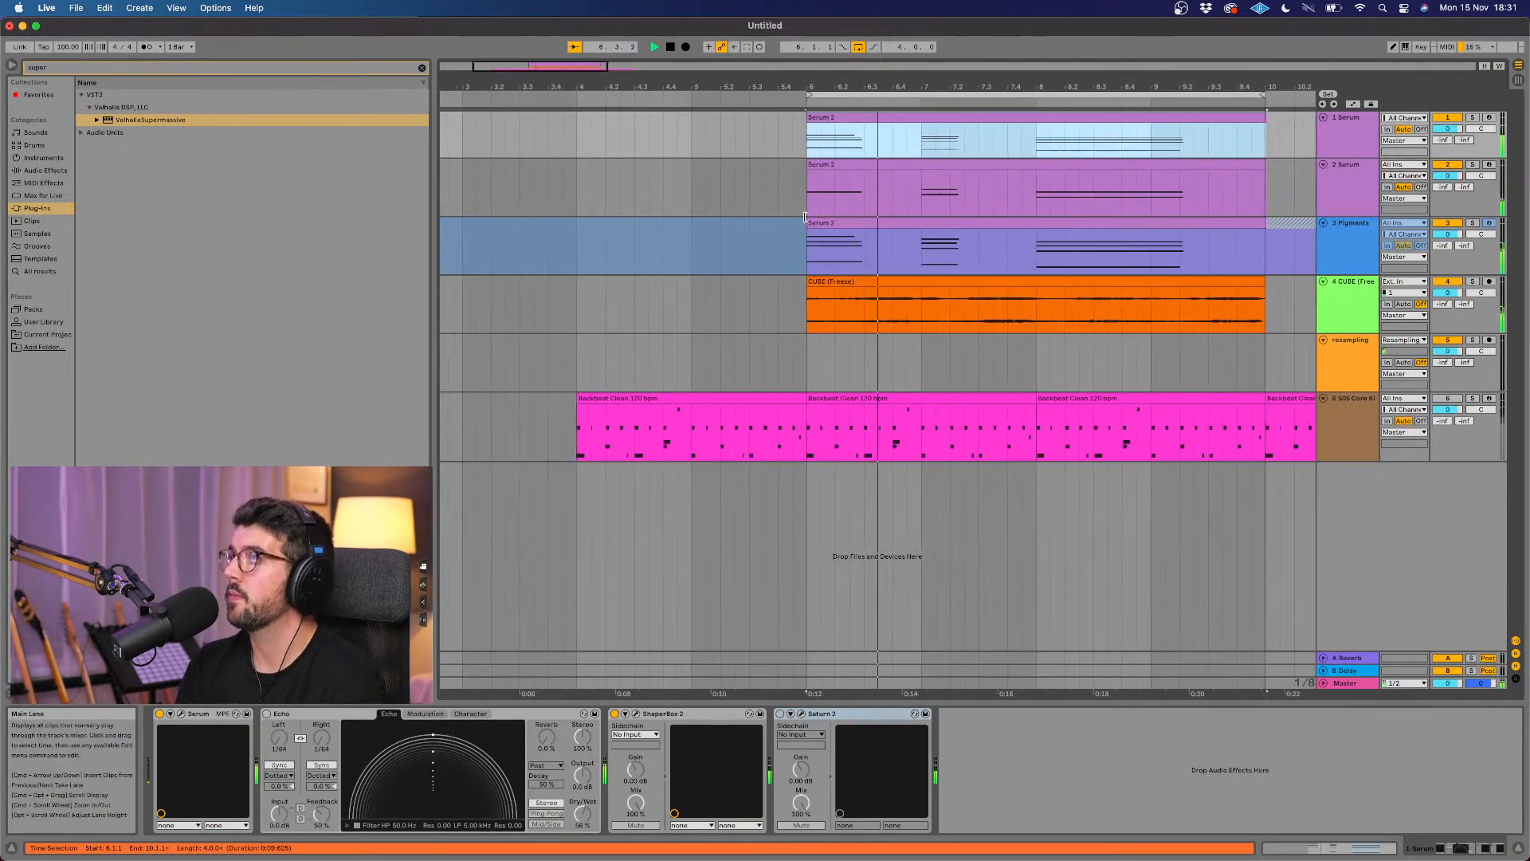
{"action": "double_click", "coordinate": [1032, 118]}
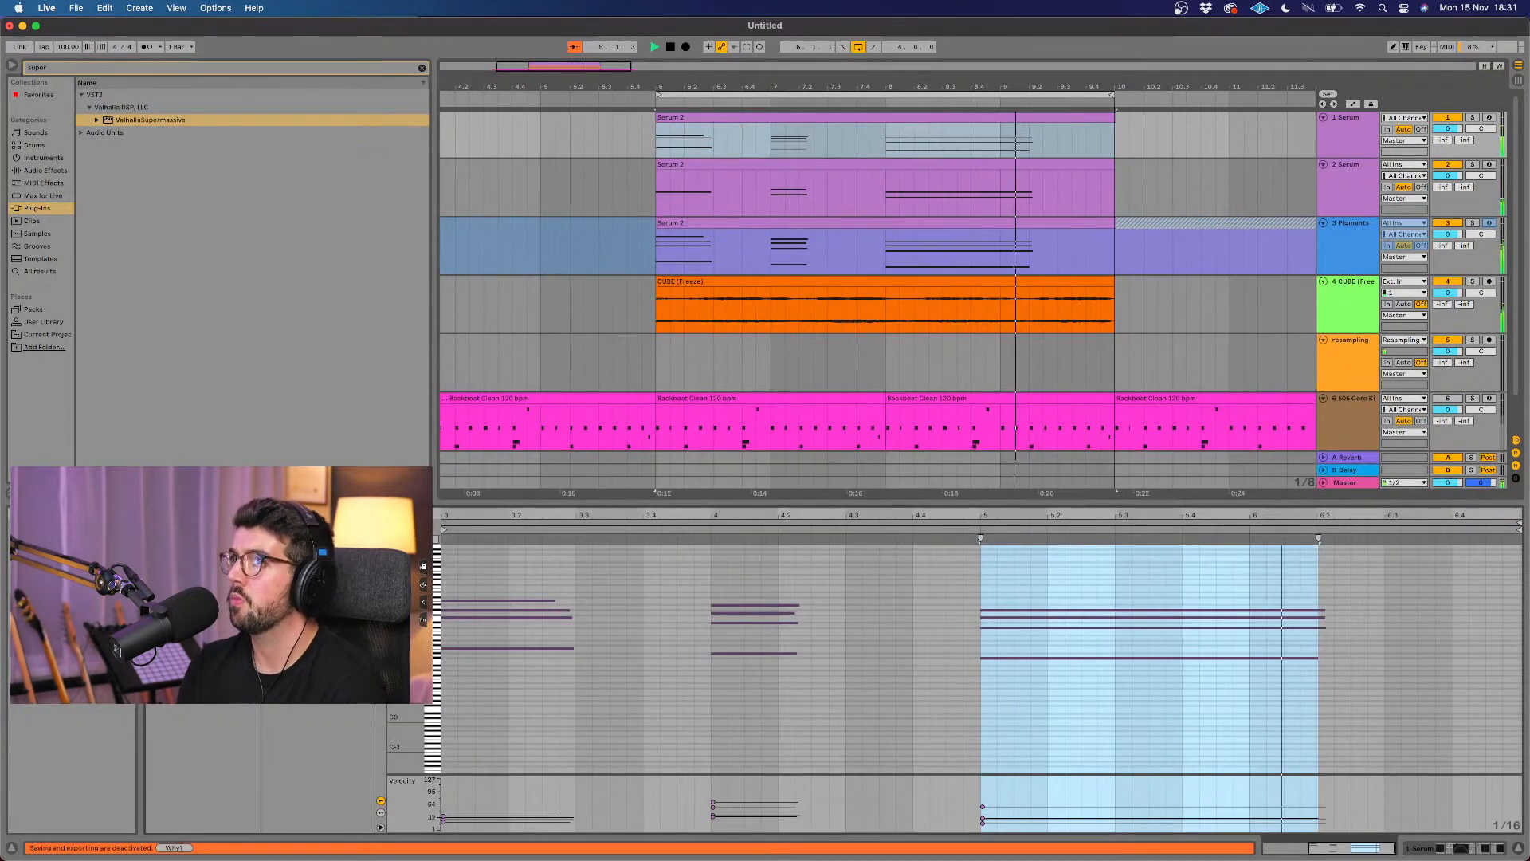
{"action": "key", "text": "alt+2"}
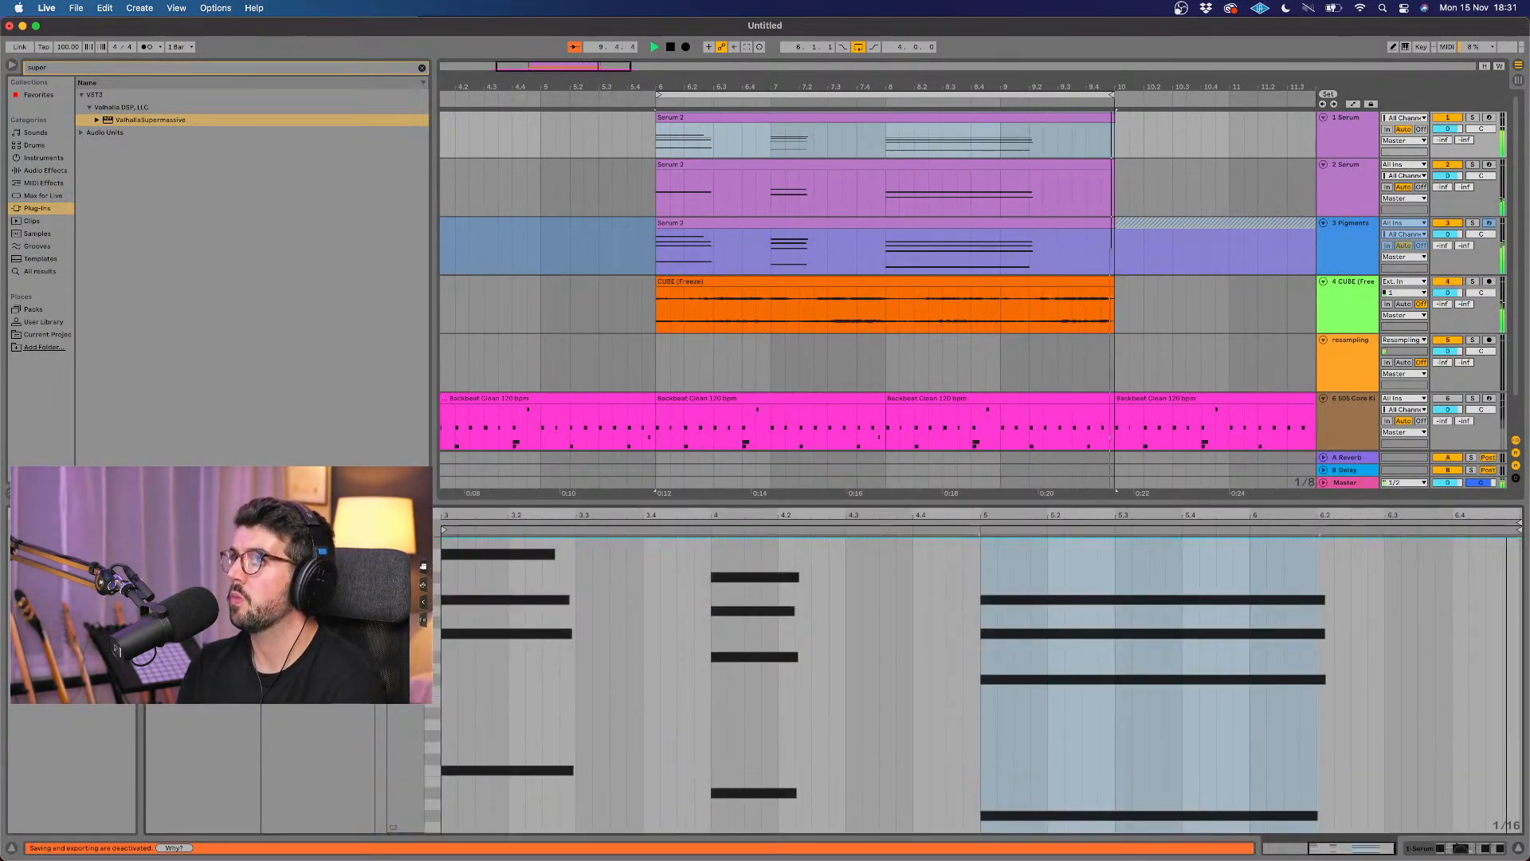
{"action": "key", "text": "alt+3"}
{"action": "key", "text": "alt+1"}
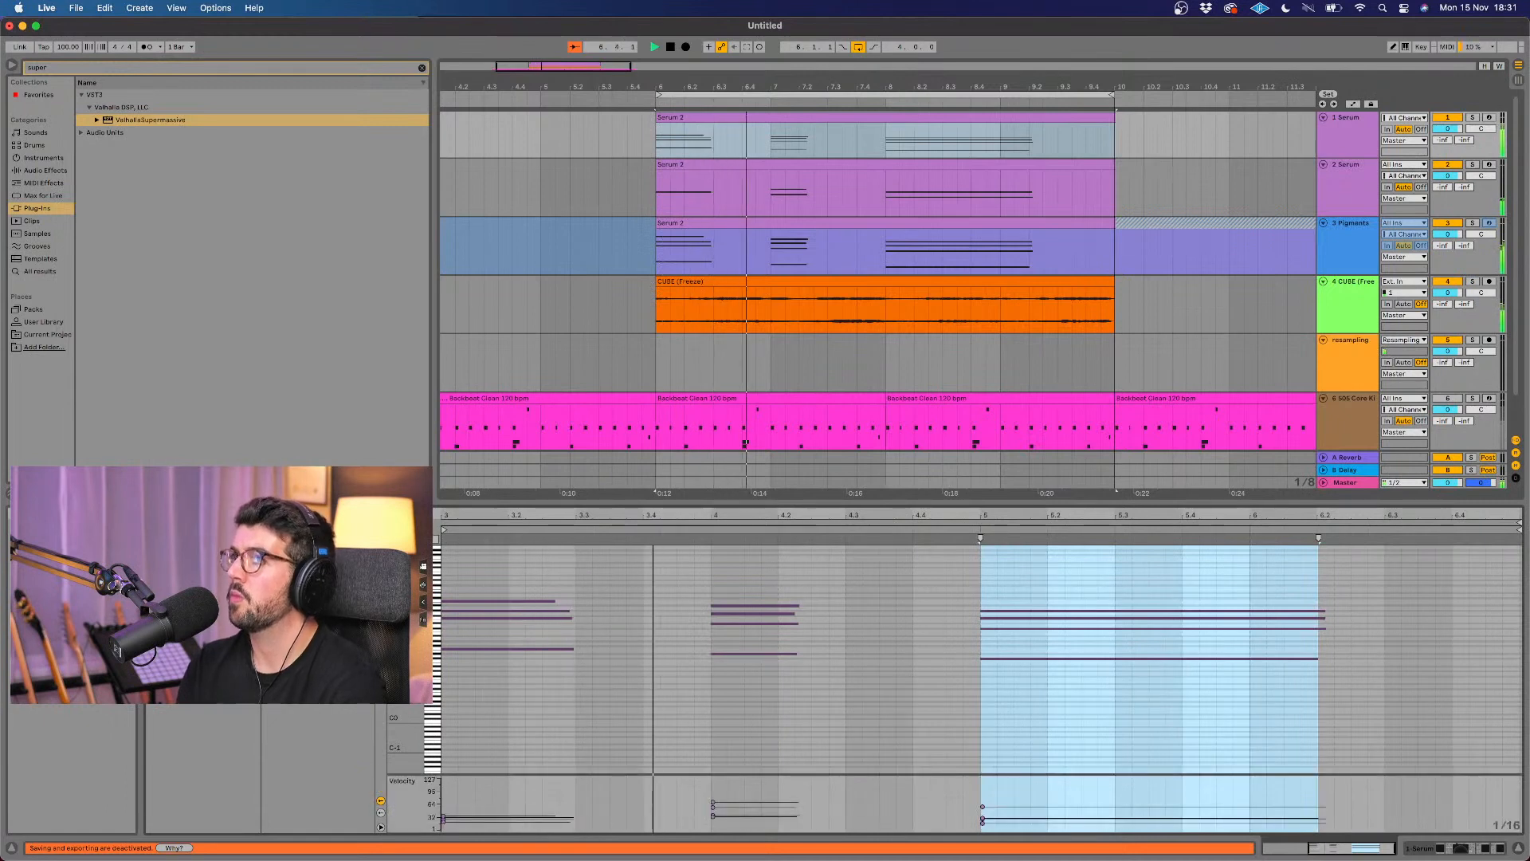
{"action": "scroll", "coordinate": [557, 629], "scroll_direction": "down", "scroll_amount": 1}
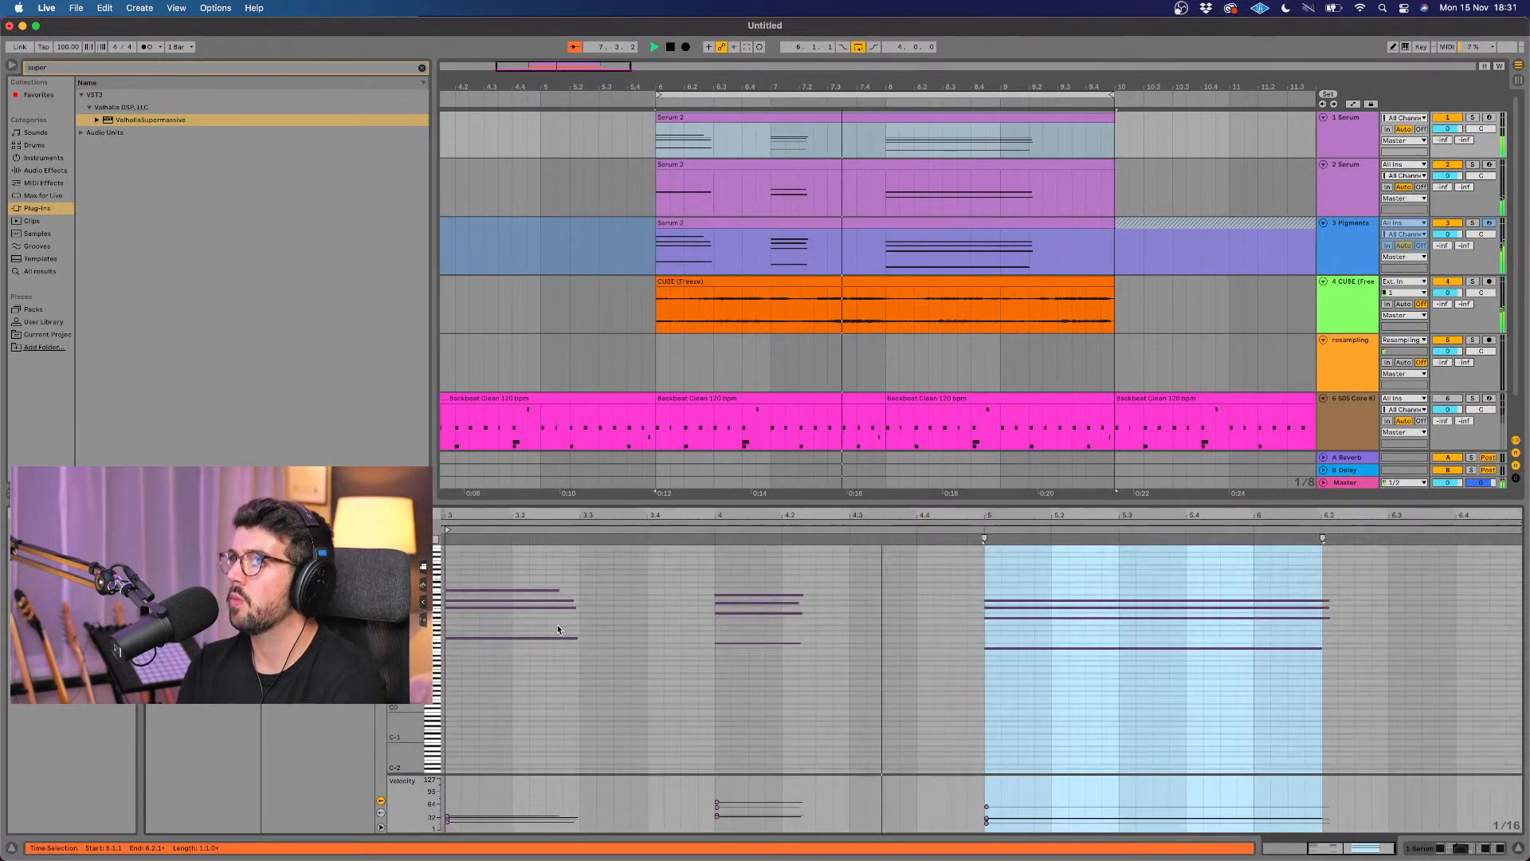
{"action": "scroll", "coordinate": [558, 629], "scroll_direction": "left", "scroll_amount": 1}
{"action": "scroll", "coordinate": [557, 628], "scroll_direction": "left", "scroll_amount": 3}
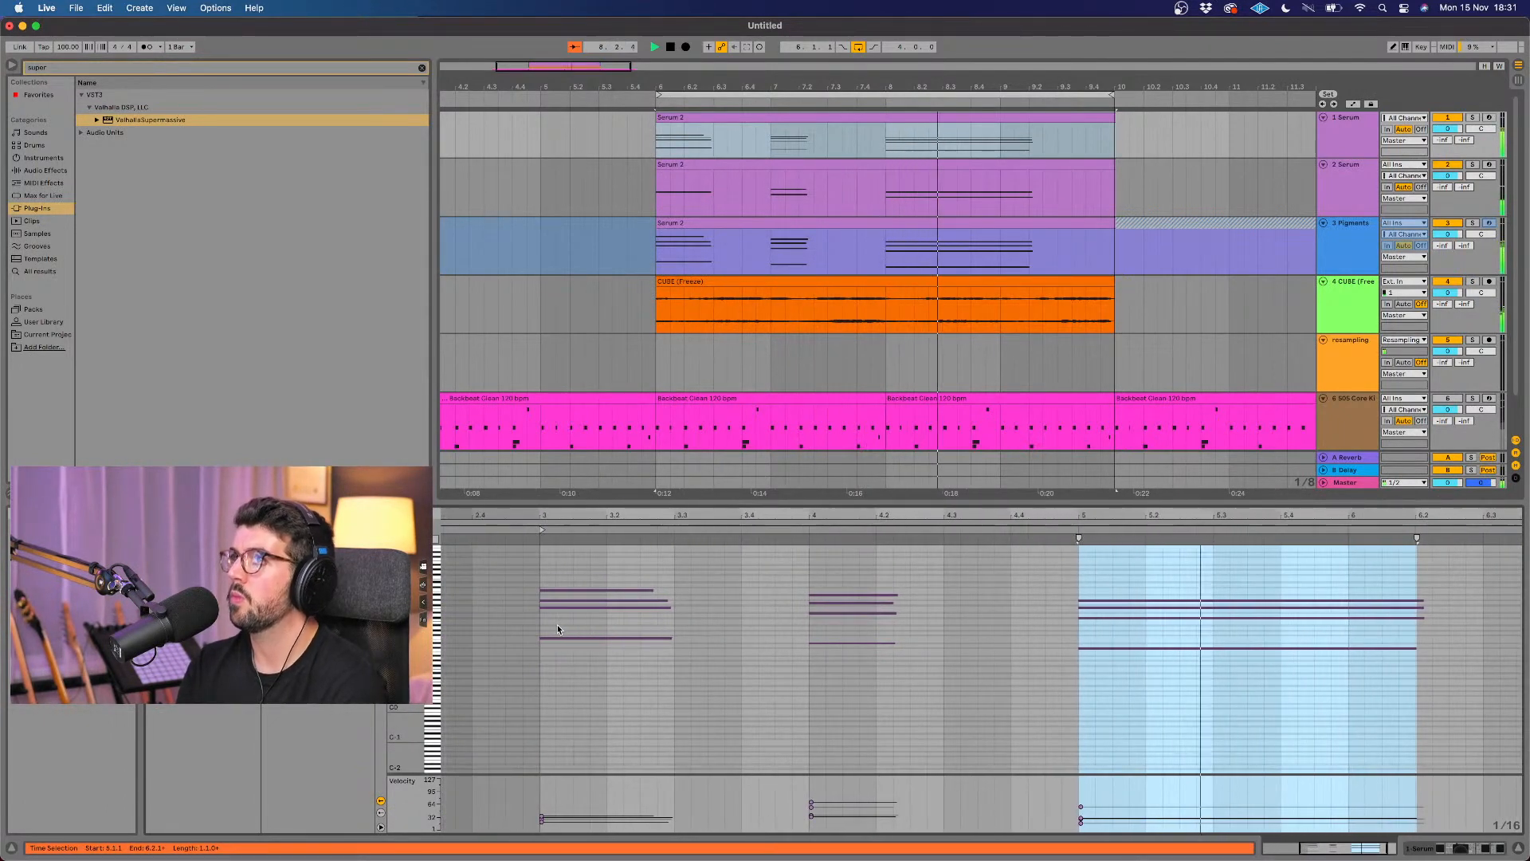
{"action": "scroll", "coordinate": [557, 624], "scroll_direction": "right", "scroll_amount": 1}
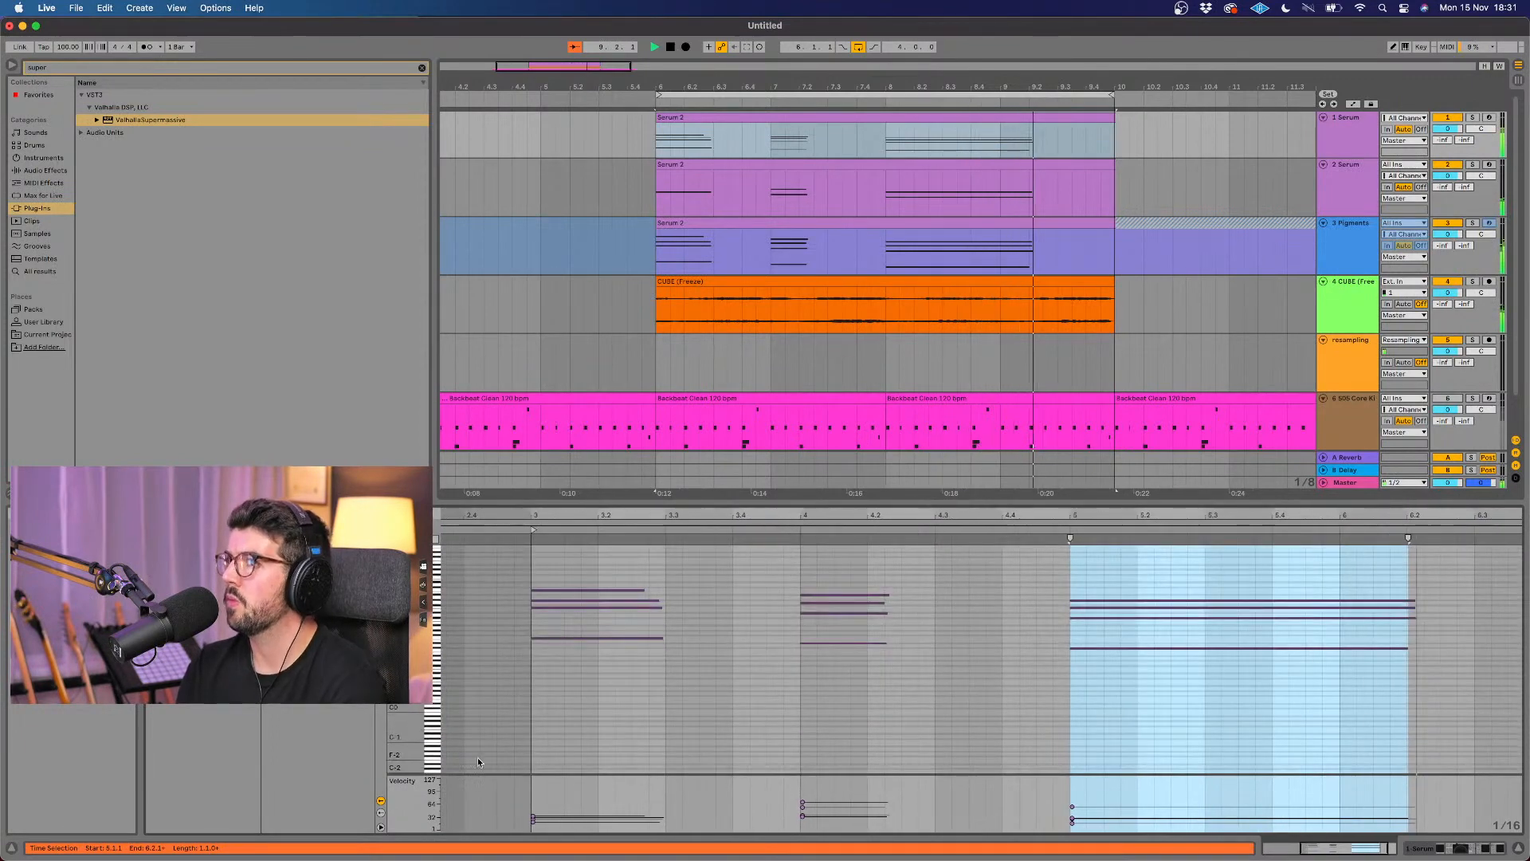
{"action": "key", "text": "space"}
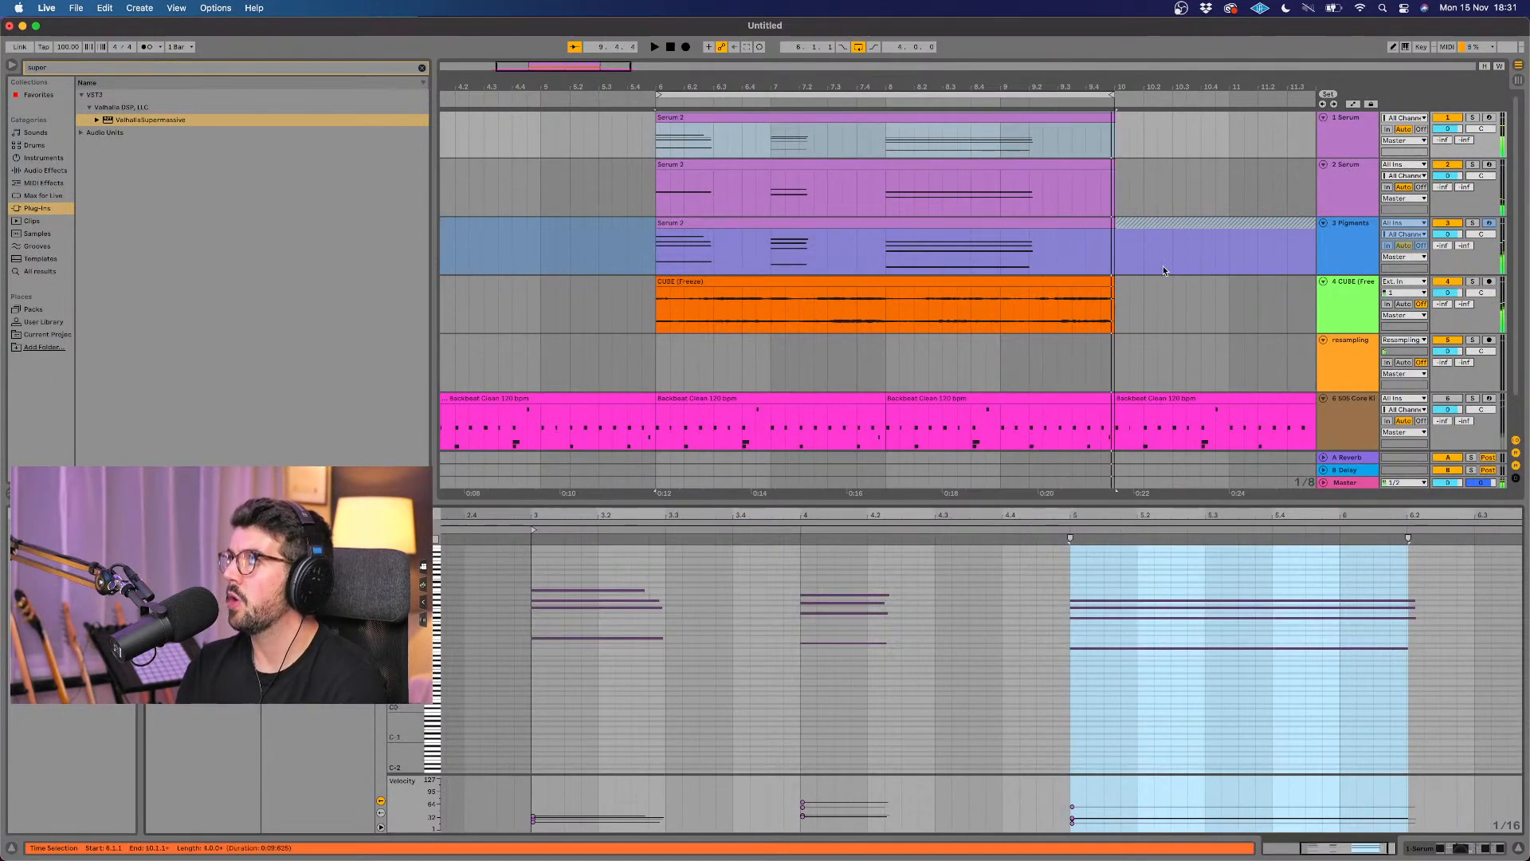
Step: Reopen ShaperBox 2 on the first Serum track and add a Filter shaper with the stepped Rhythm 2 pattern
{"action": "left_click", "coordinate": [1349, 150]}
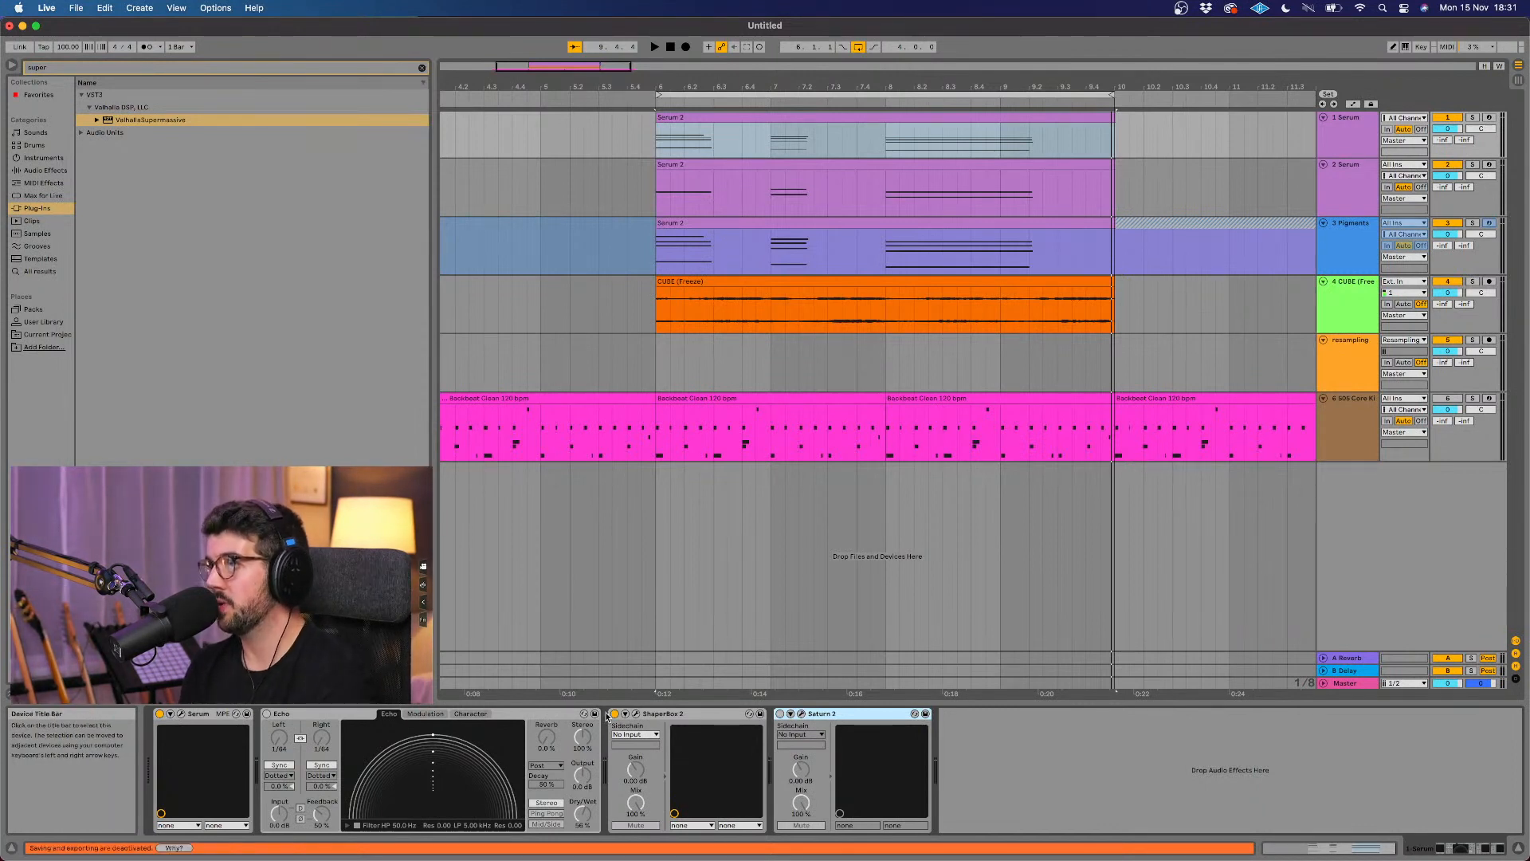
{"action": "left_click", "coordinate": [637, 714]}
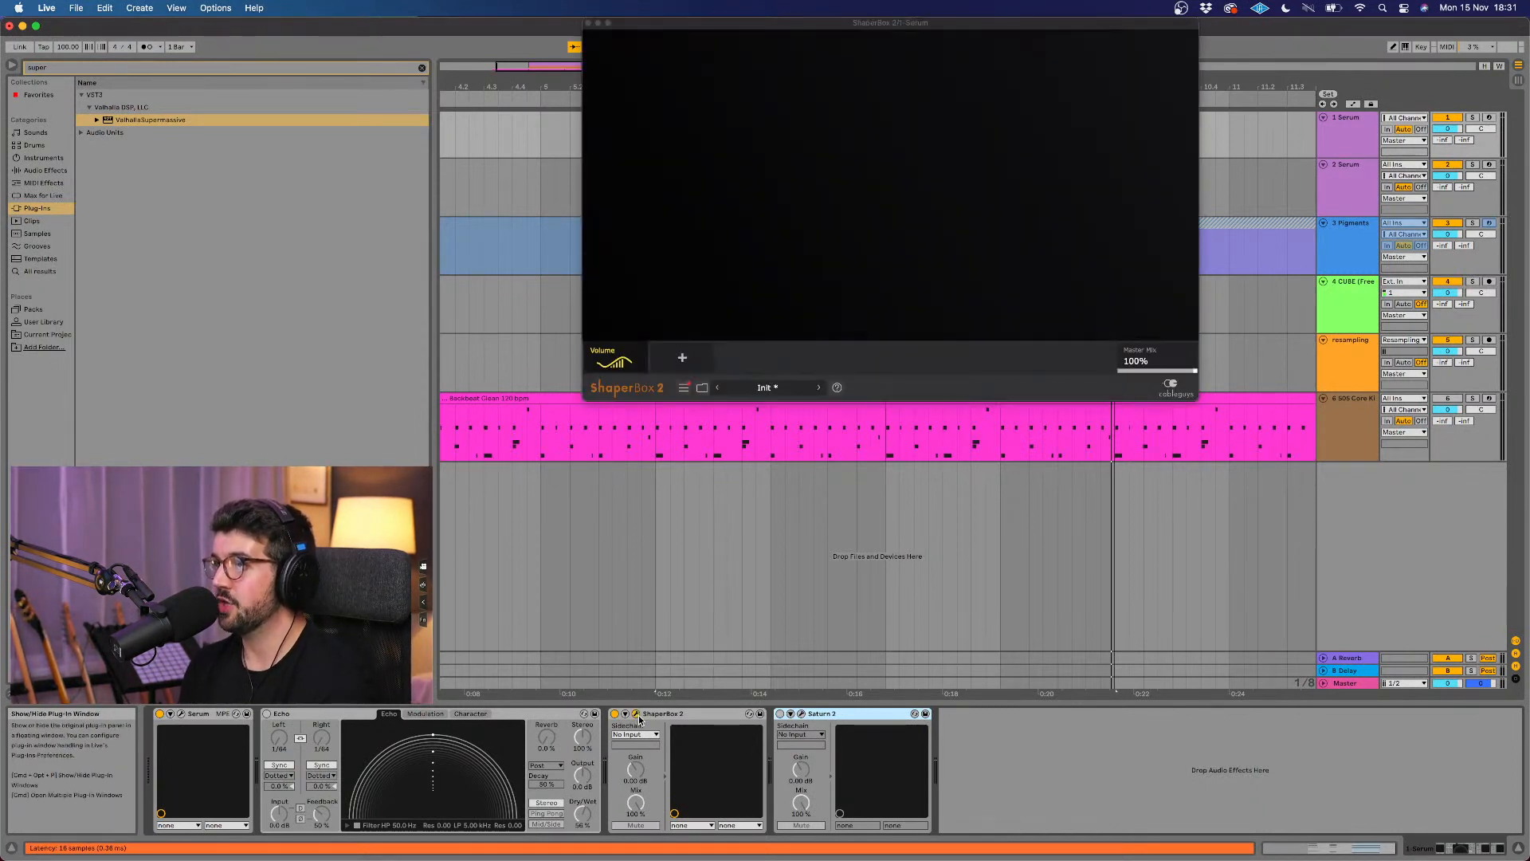
{"action": "left_click_drag", "start_coordinate": [749, 24], "coordinate": [713, 322]}
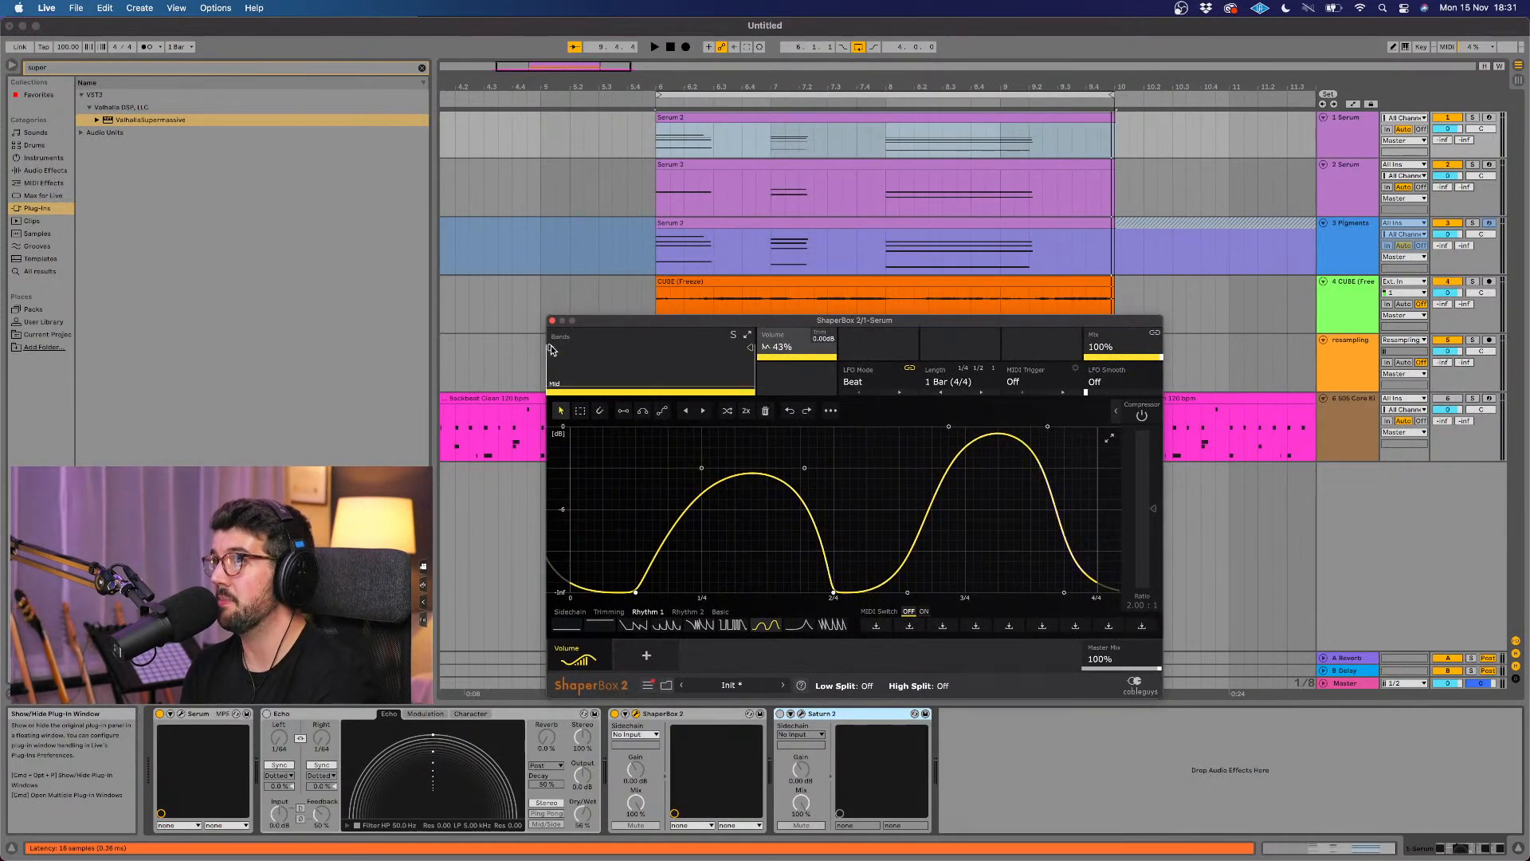
{"action": "left_click", "coordinate": [647, 656]}
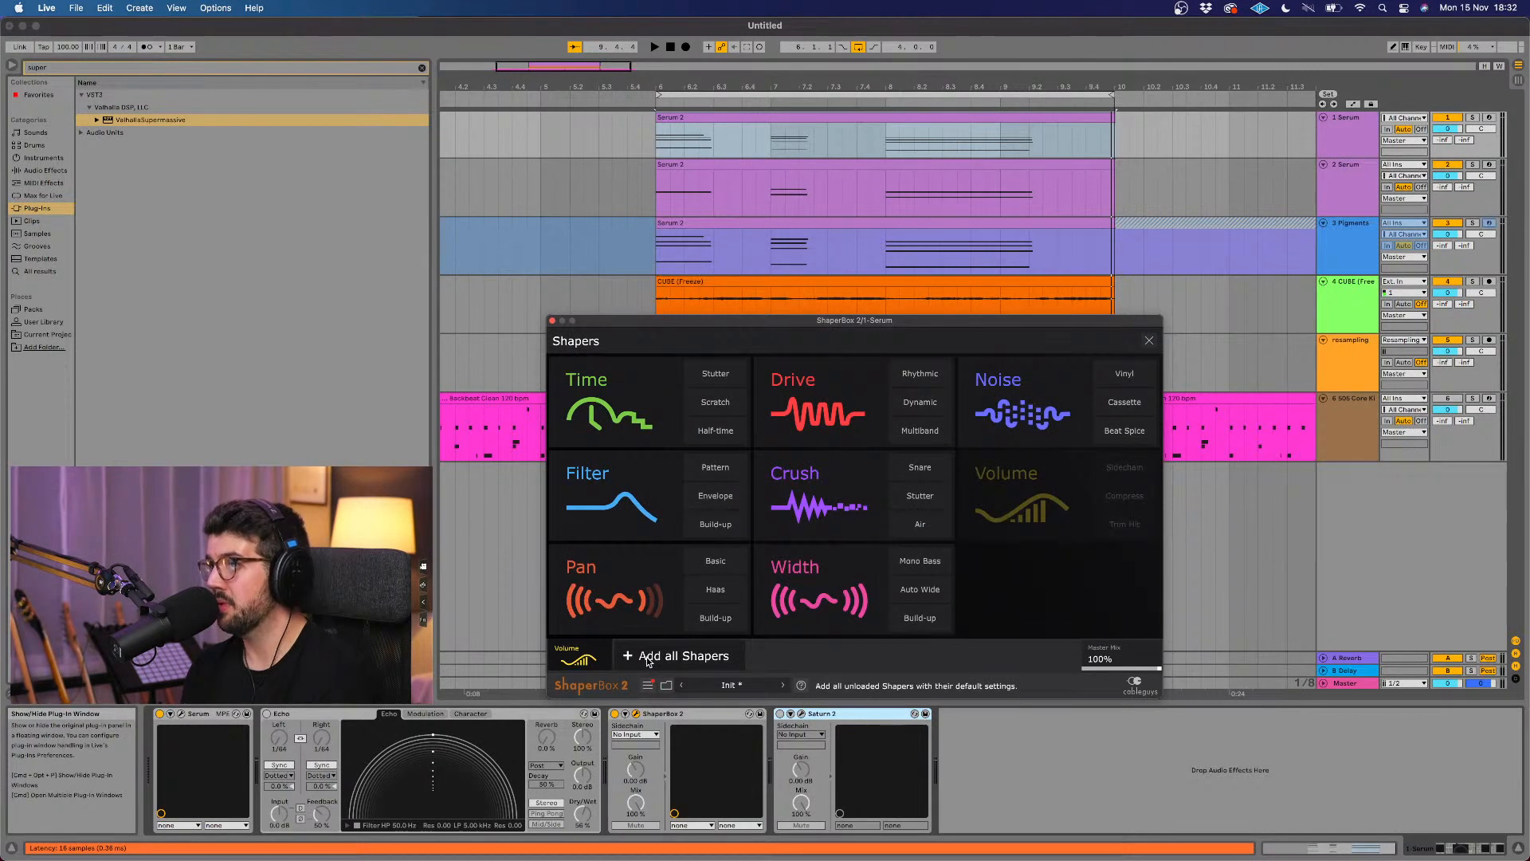
{"action": "left_click", "coordinate": [701, 494]}
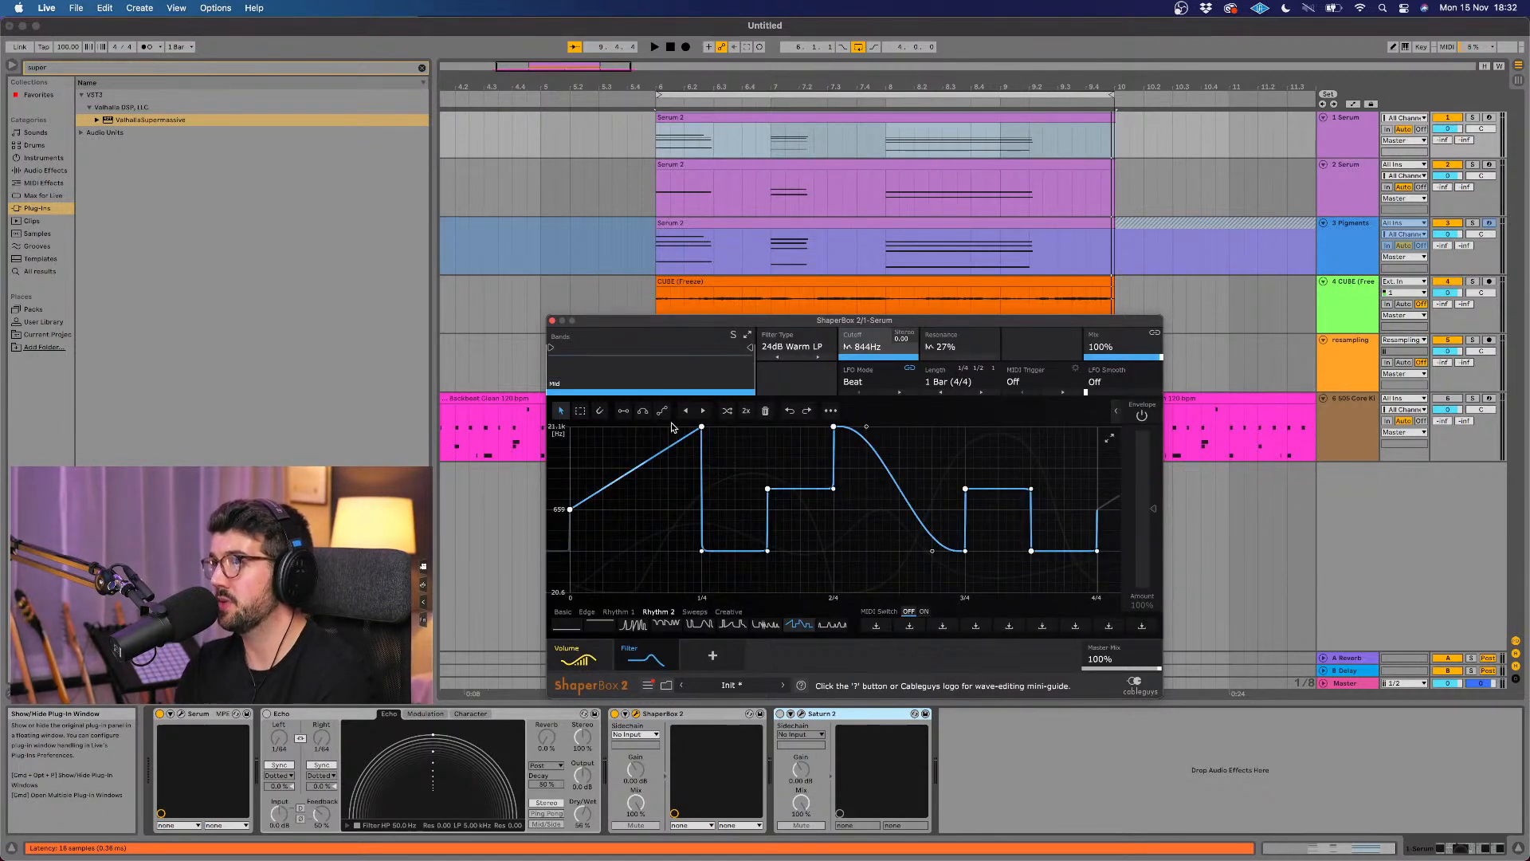
Step: During playback, split off a high band at about 927 Hz in the Filter shaper and give it a Rhythm 2 wave
{"action": "key", "text": "space"}
{"action": "left_click_drag", "start_coordinate": [749, 350], "coordinate": [643, 364]}
{"action": "left_click", "coordinate": [705, 365]}
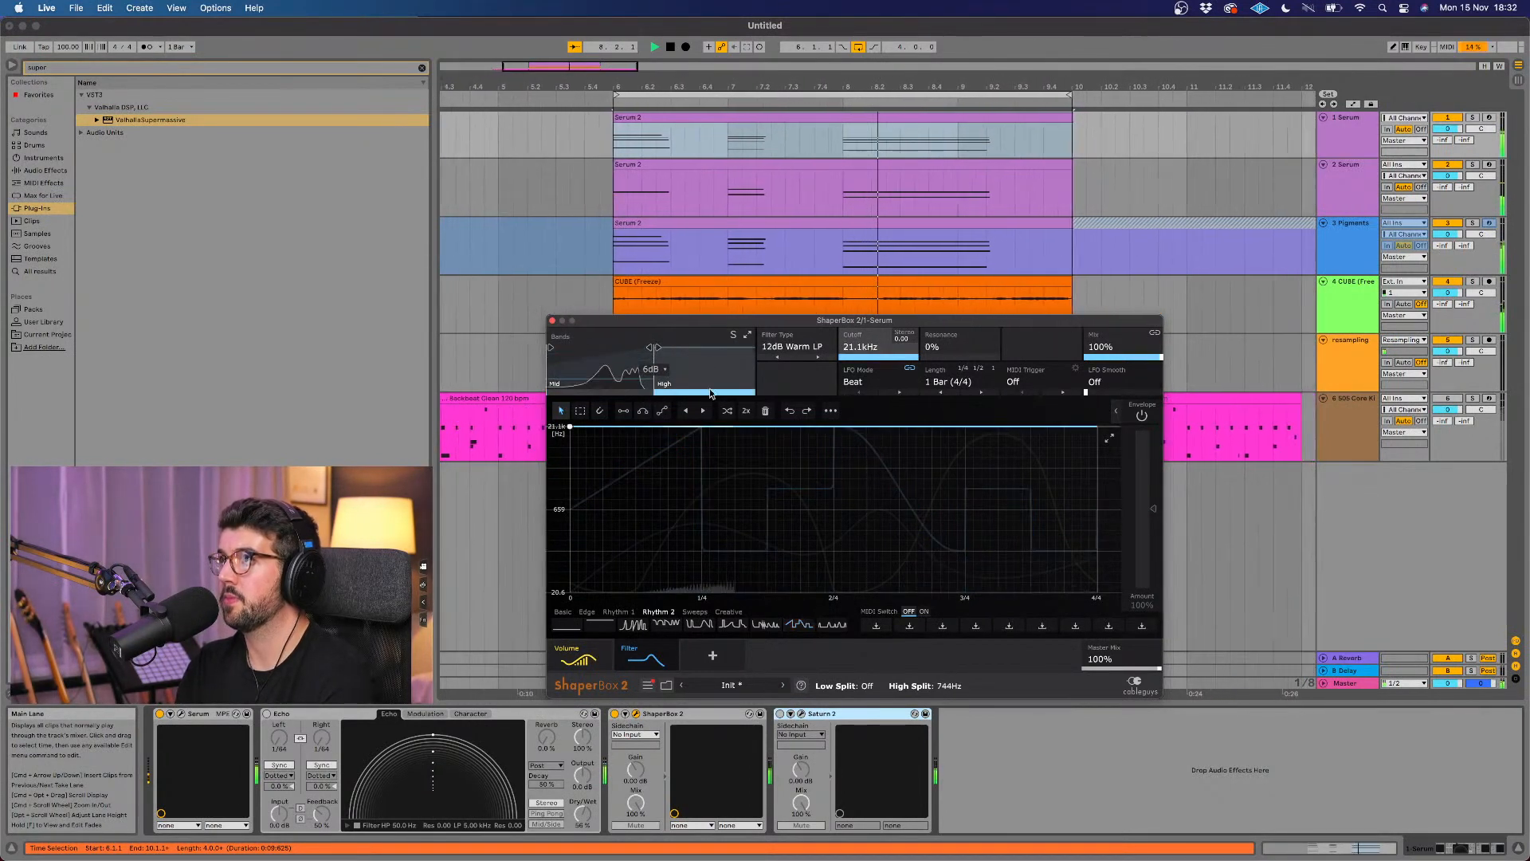
{"action": "left_click", "coordinate": [701, 621]}
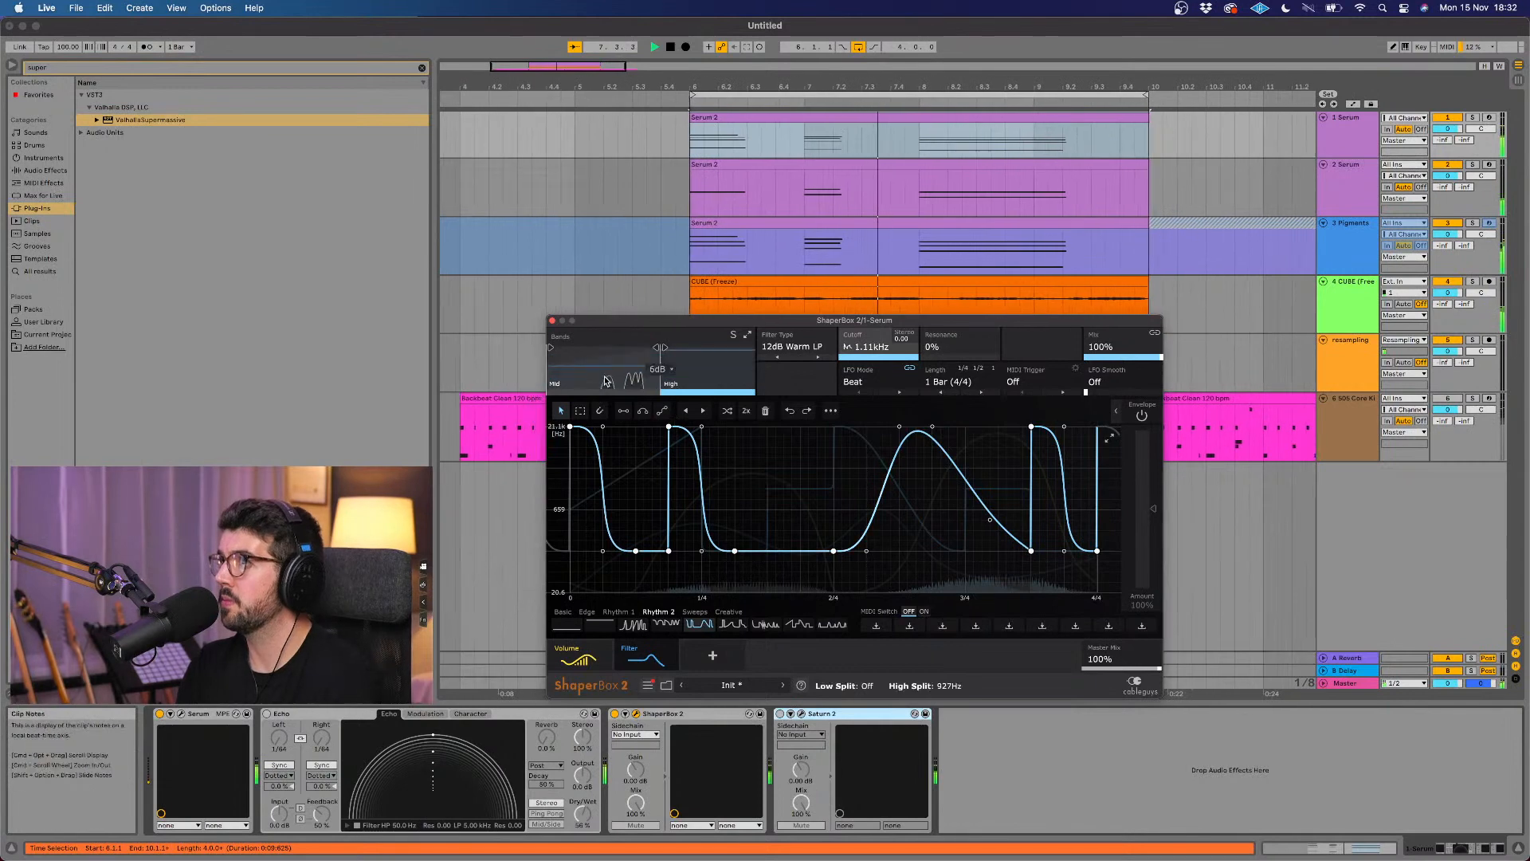
Step: Close the ShaperBox window and try to save the project
{"action": "left_click", "coordinate": [552, 320]}
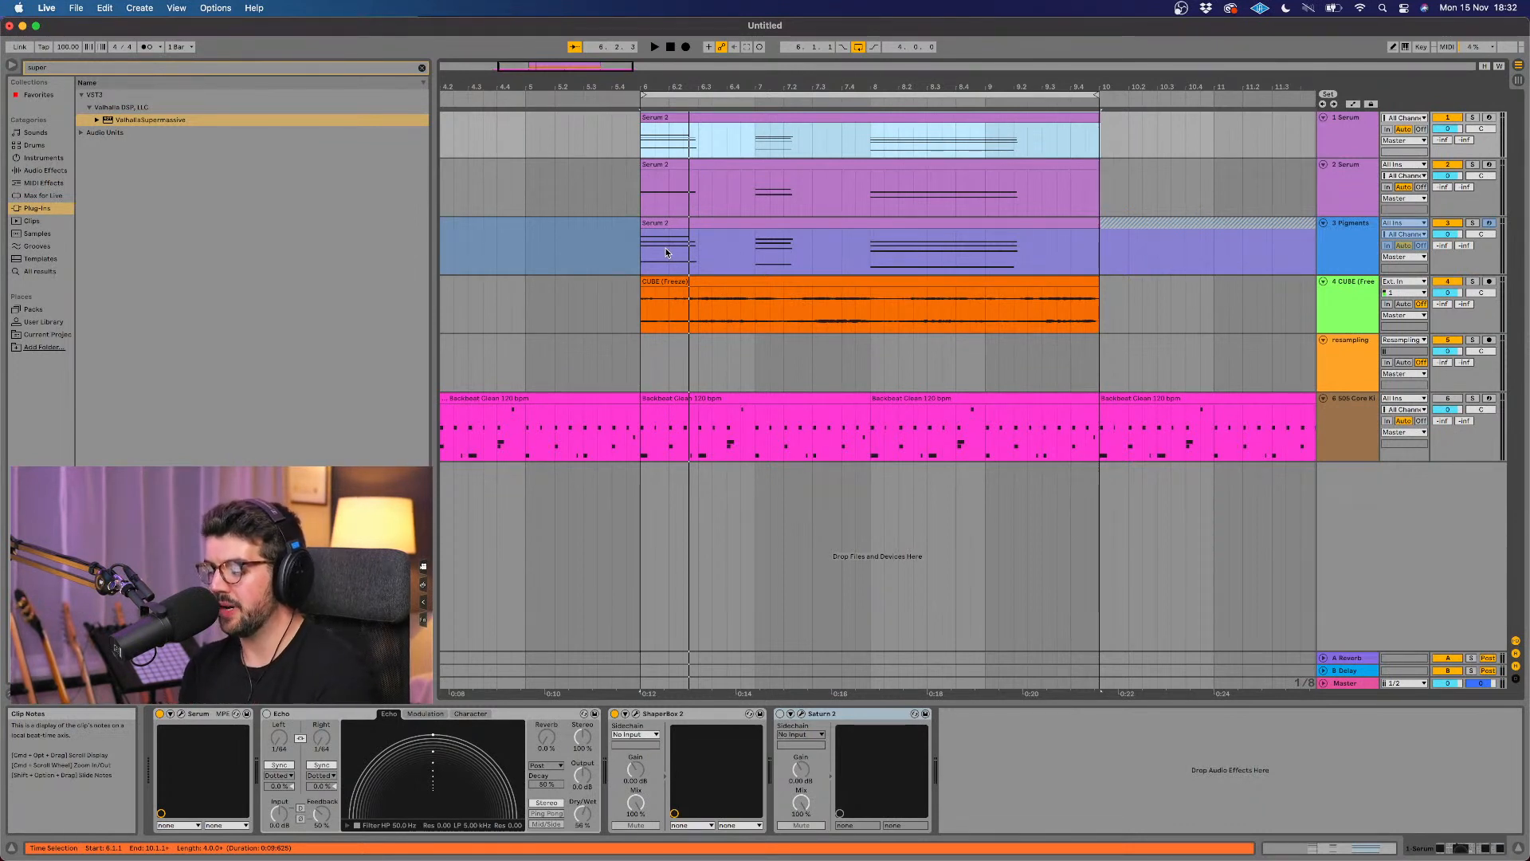
{"action": "key", "text": "super+s"}
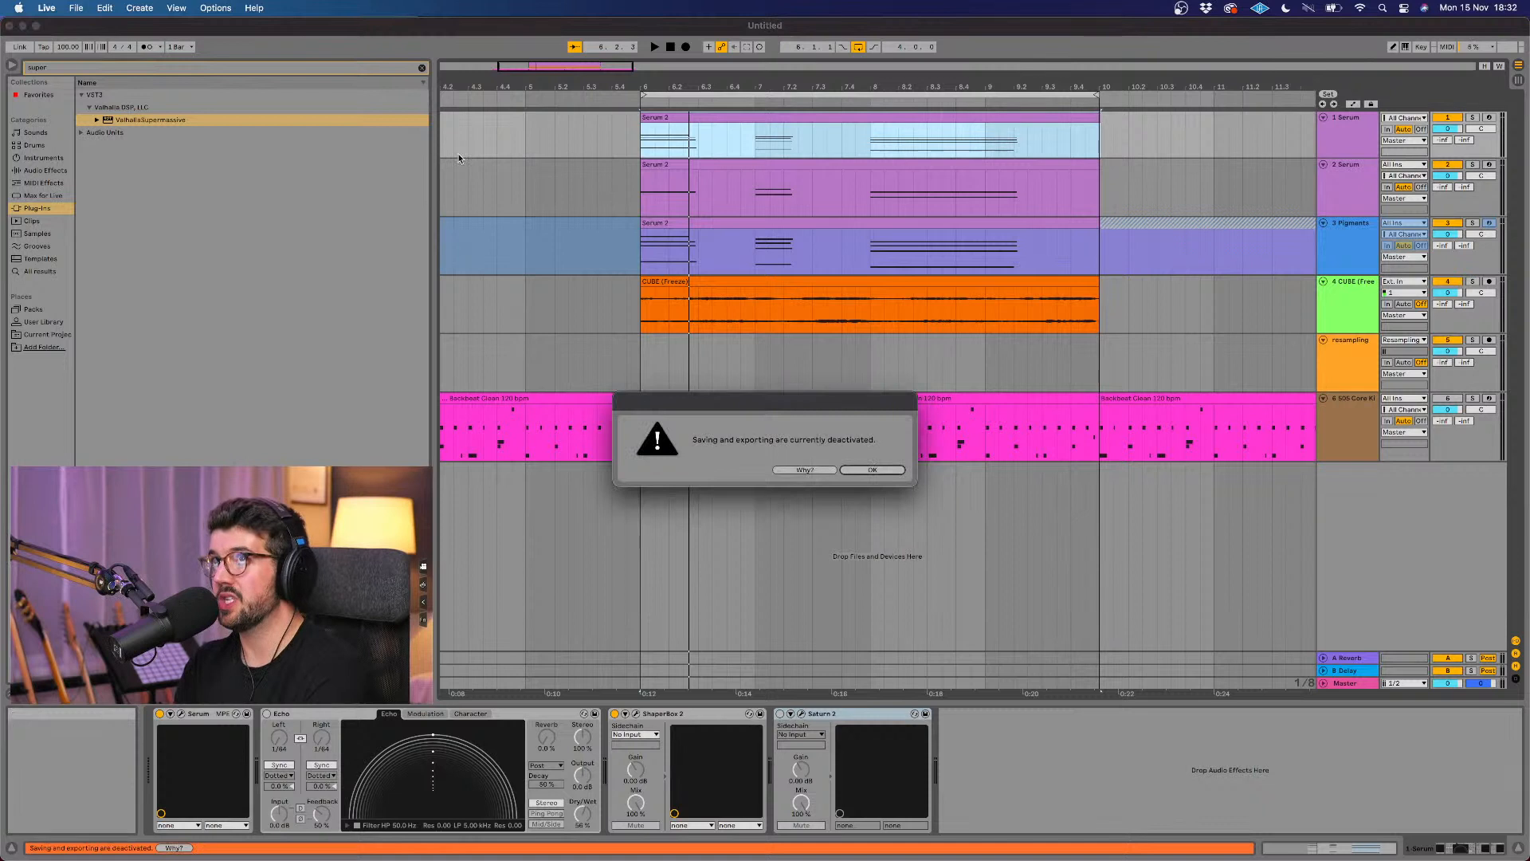
{"action": "left_click", "coordinate": [896, 472]}
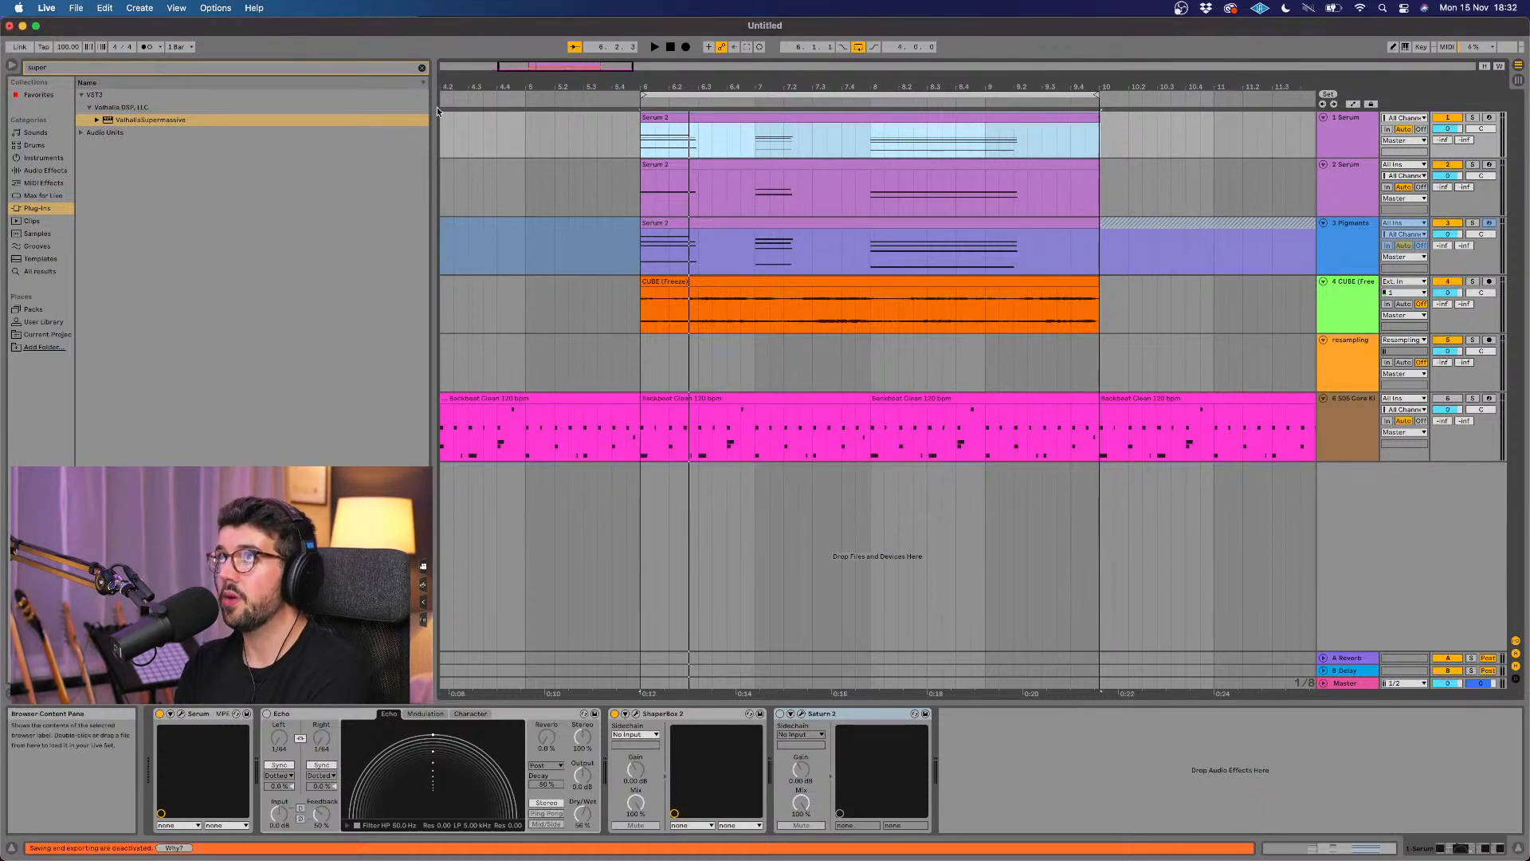
Step: Search the plug-ins for "ott" and add Xfer OTT to the CUBE audio track
{"action": "left_click", "coordinate": [419, 67]}
{"action": "type", "text": "ott"}
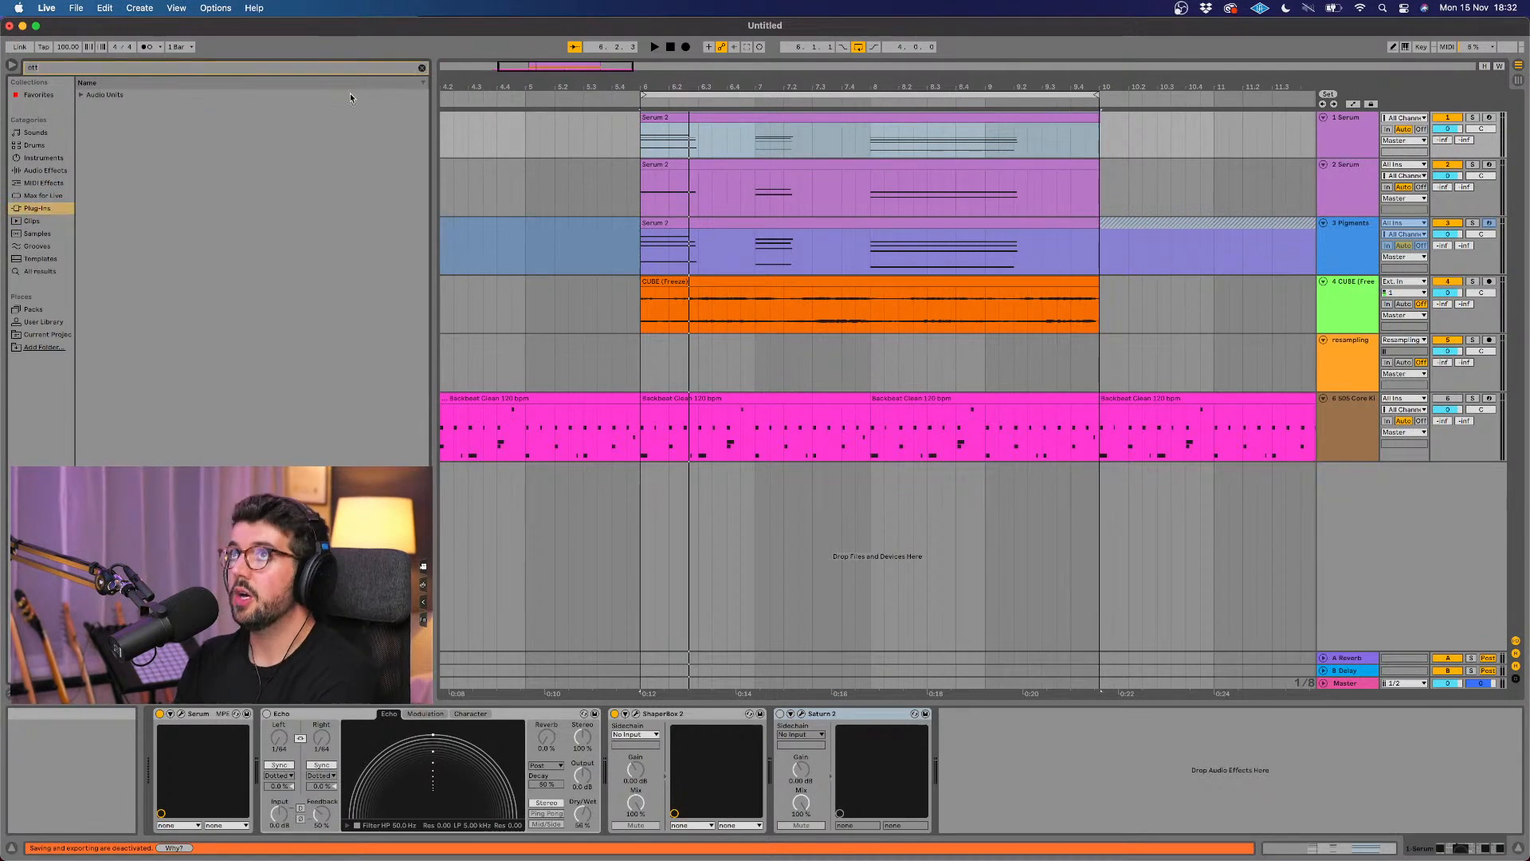
{"action": "left_click", "coordinate": [82, 95]}
{"action": "left_click", "coordinate": [103, 107]}
{"action": "left_click", "coordinate": [88, 107]}
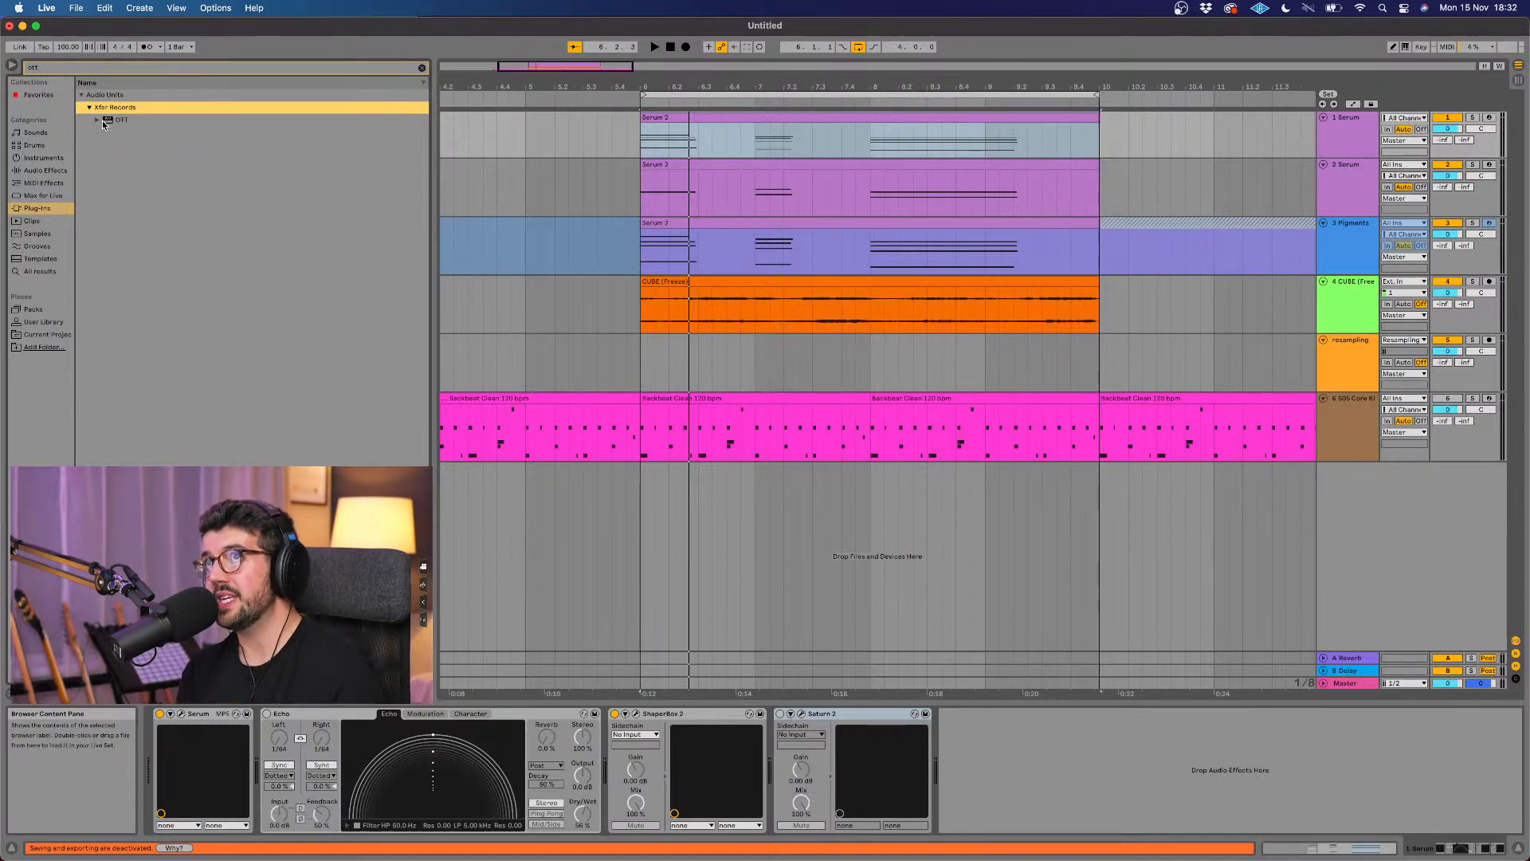
{"action": "left_click_drag", "start_coordinate": [102, 121], "coordinate": [812, 316]}
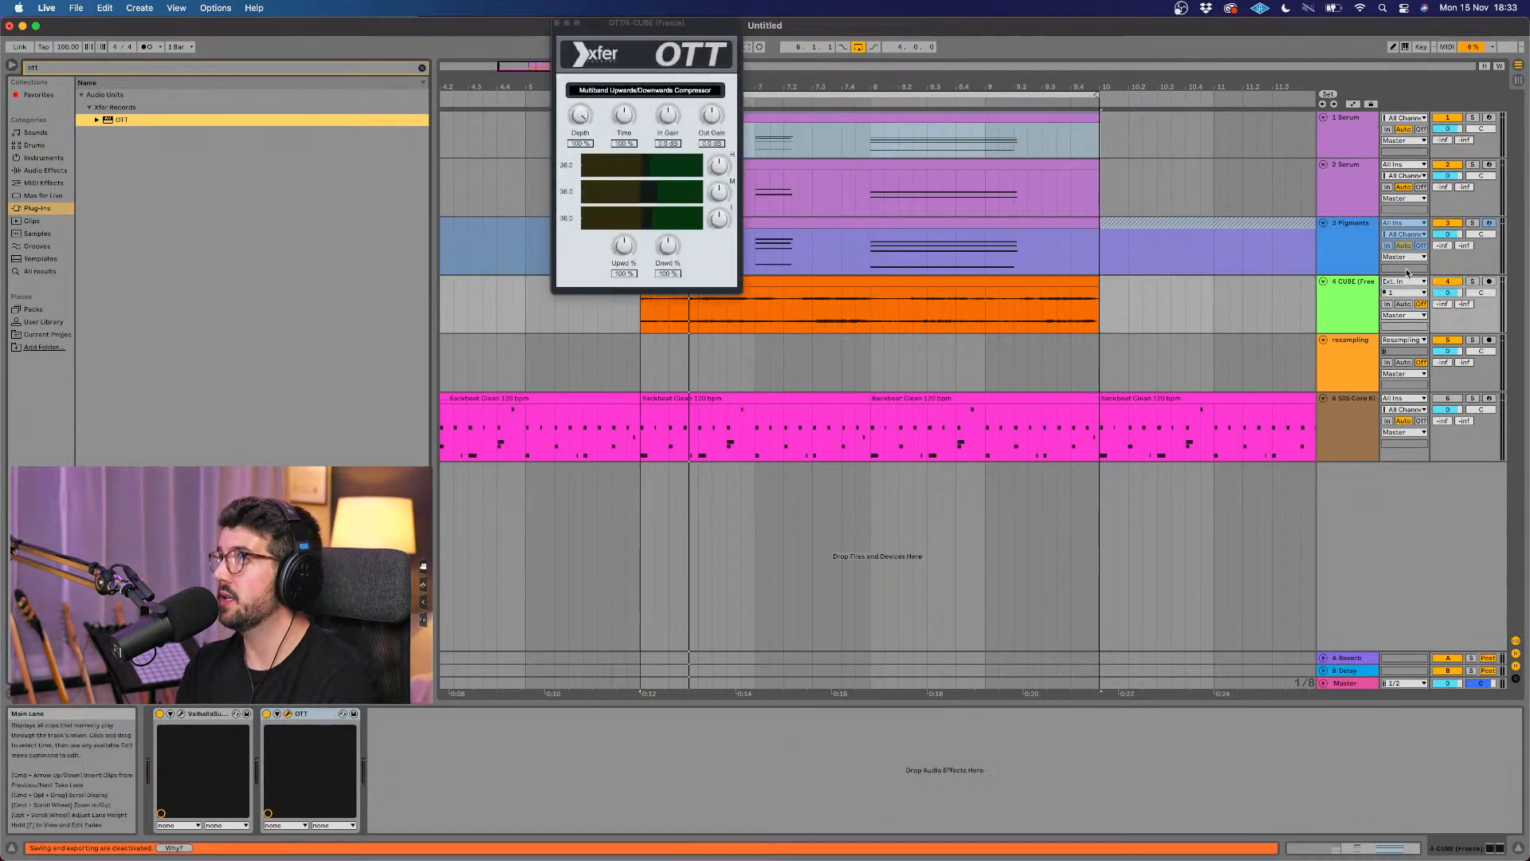
Step: Set OTT's Depth to 0% on the CUBE track and move its window below the track clips
{"action": "left_click", "coordinate": [1357, 300]}
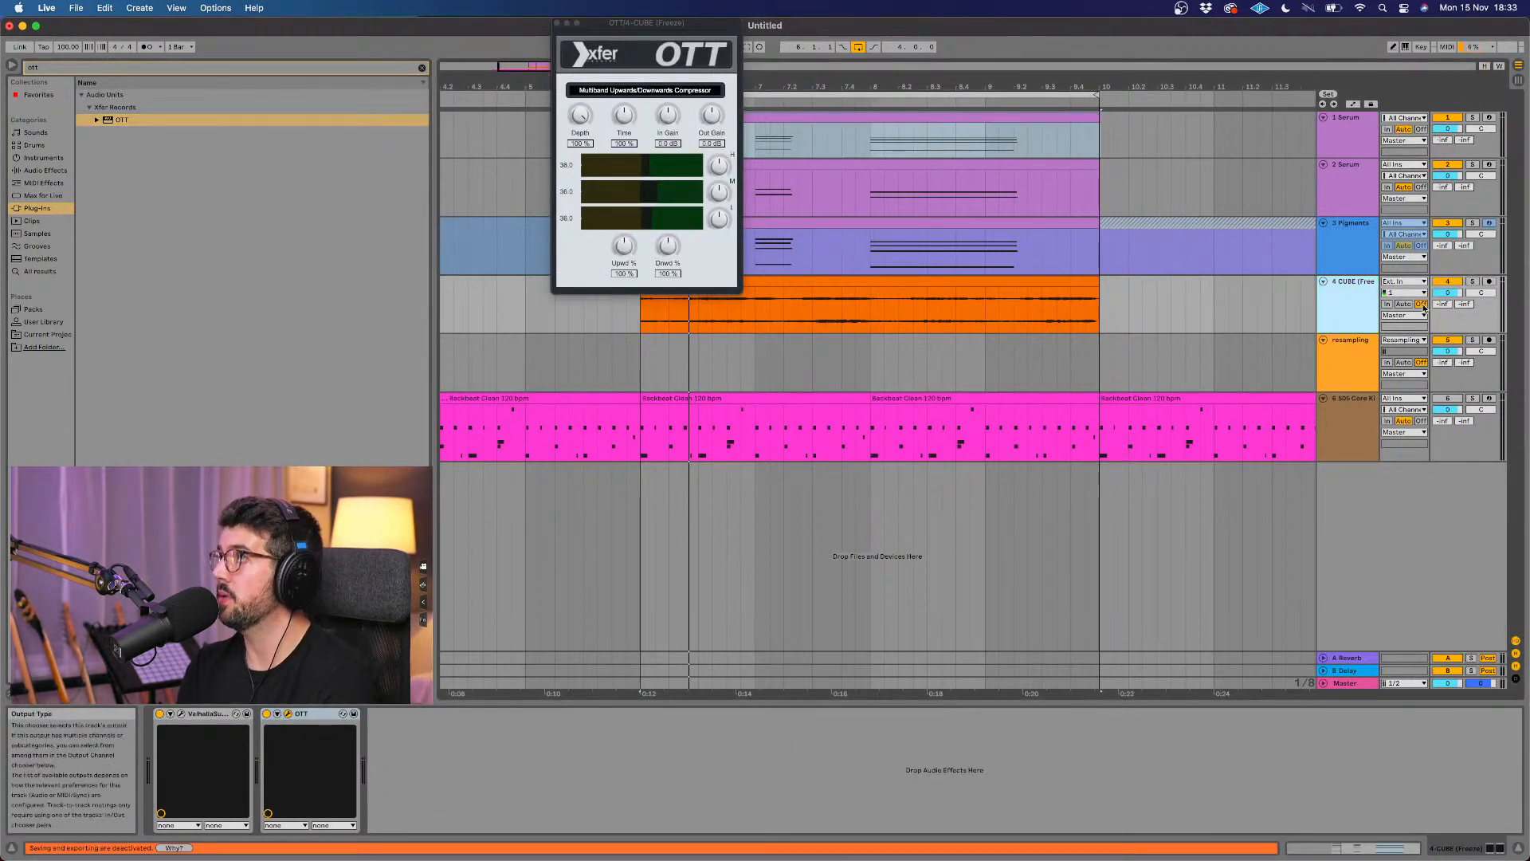
{"action": "left_click", "coordinate": [579, 116]}
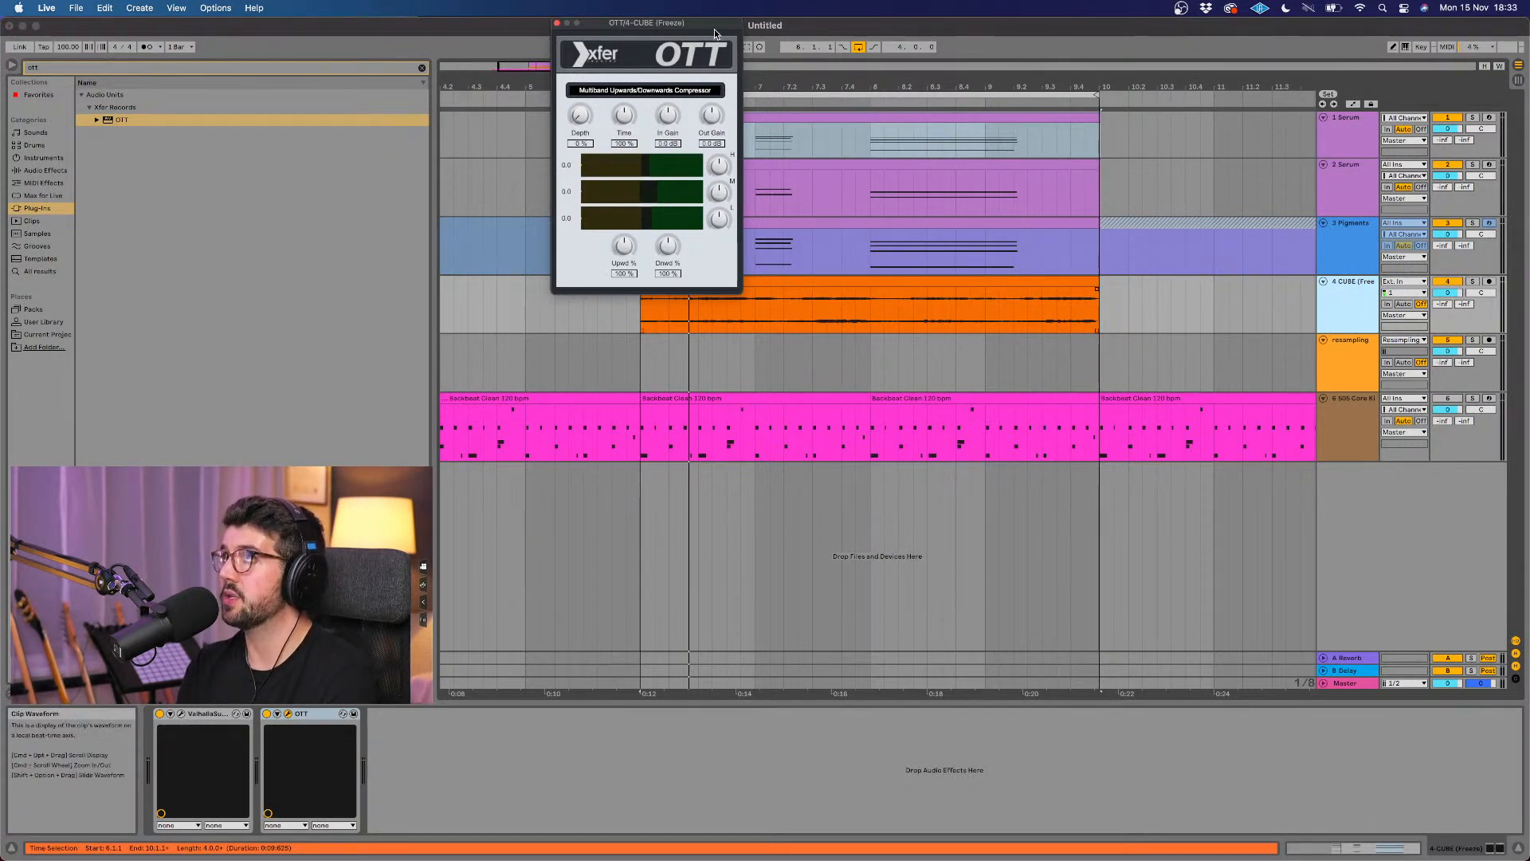
{"action": "left_click_drag", "start_coordinate": [710, 23], "coordinate": [934, 356]}
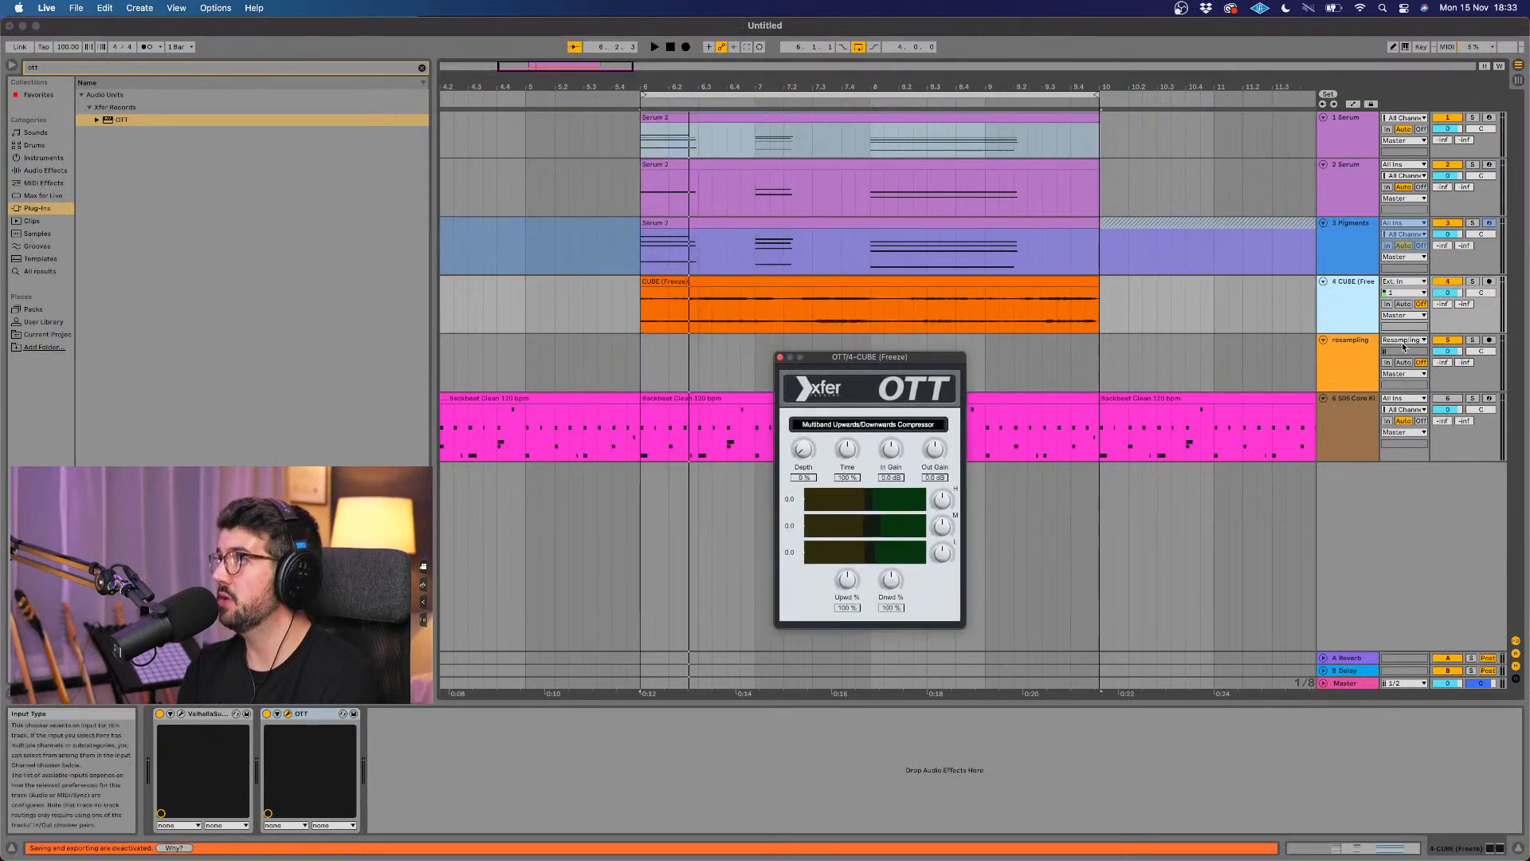
Step: Solo the CUBE track, raise OTT's Depth by ear during playback, and close the OTT window
{"action": "left_click", "coordinate": [1472, 284]}
{"action": "key", "text": "space"}
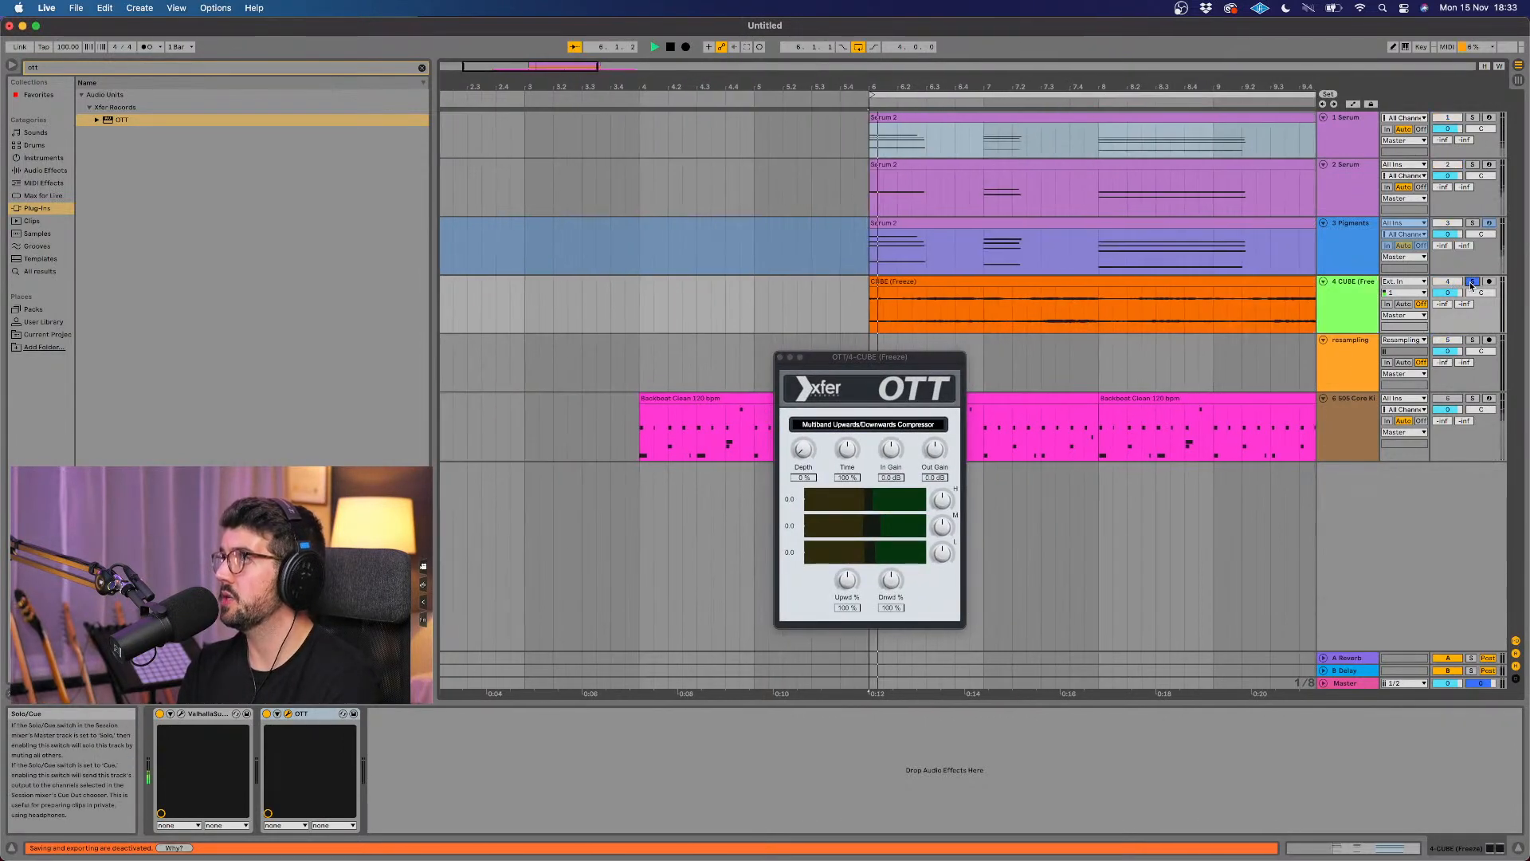
{"action": "left_click_drag", "start_coordinate": [801, 448], "coordinate": [822, 368]}
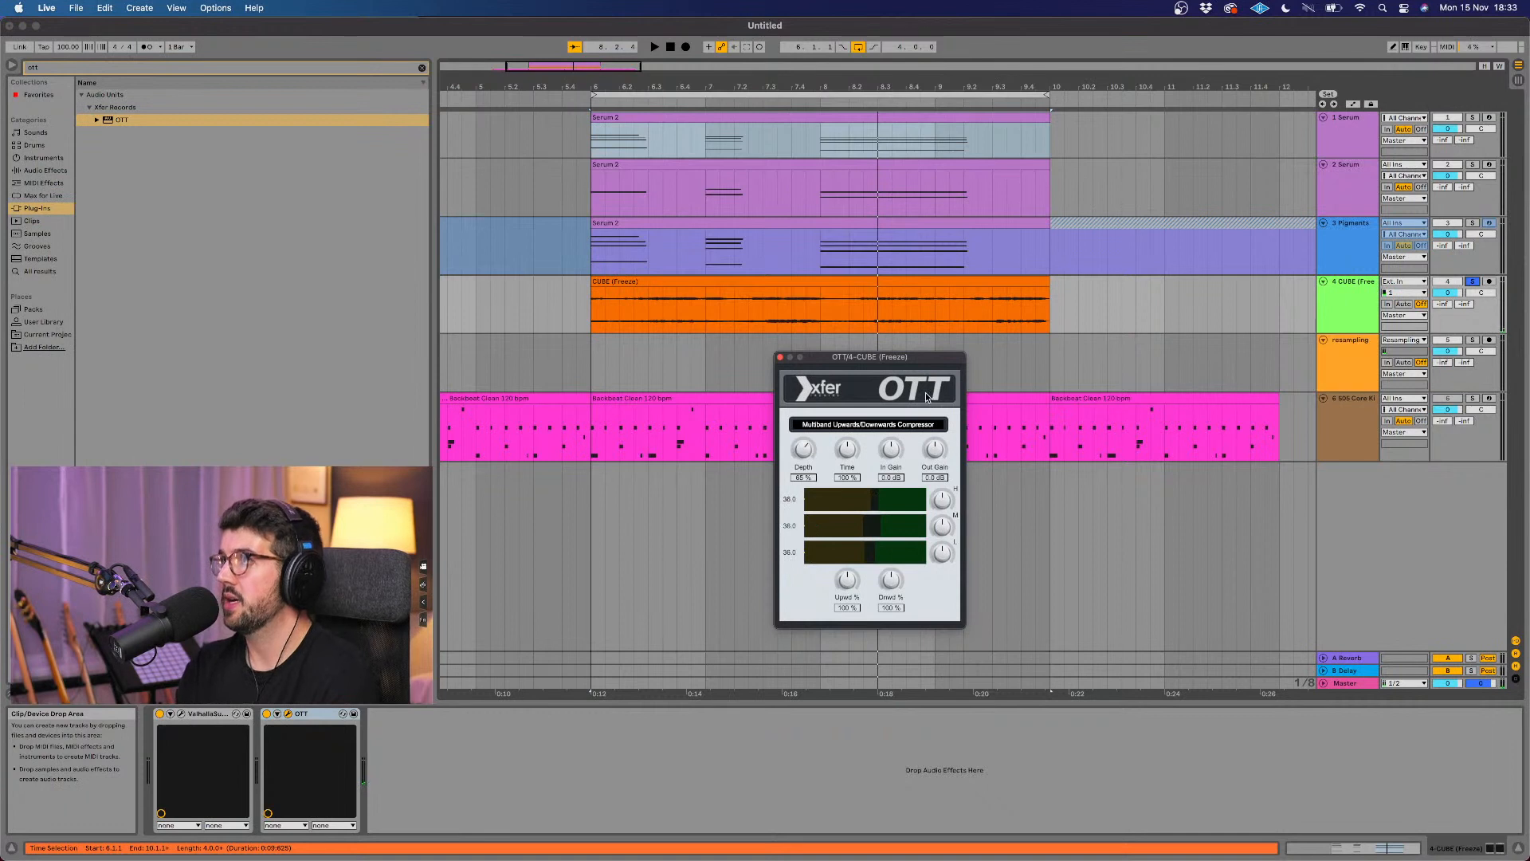
{"action": "left_click", "coordinate": [781, 358]}
Step: Unsolo the CUBE track, play it with the other layers, and clear the plug-in search
{"action": "key", "text": "space"}
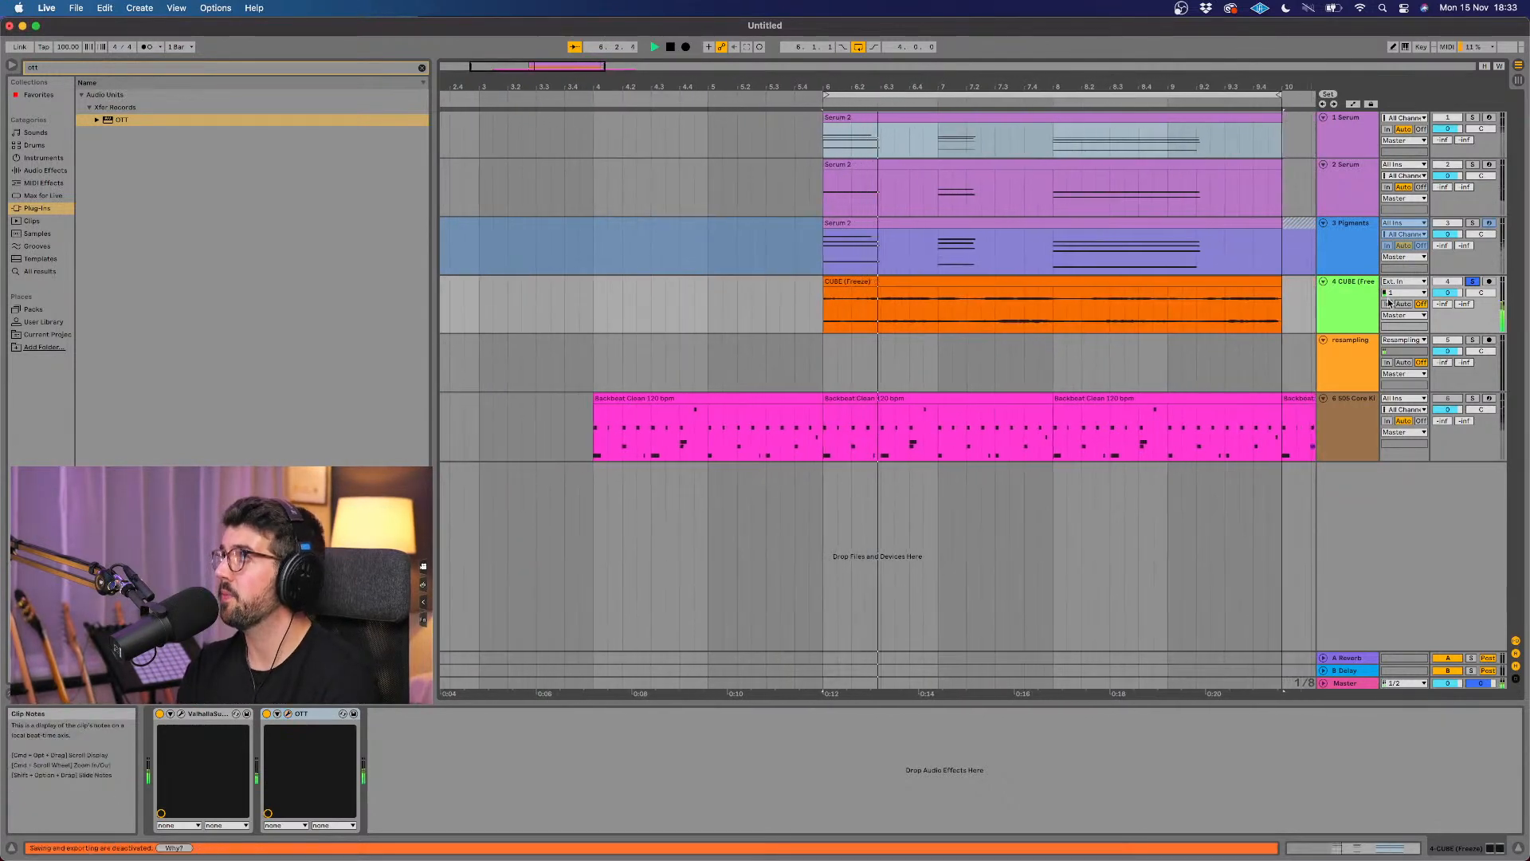
{"action": "left_click", "coordinate": [1473, 283]}
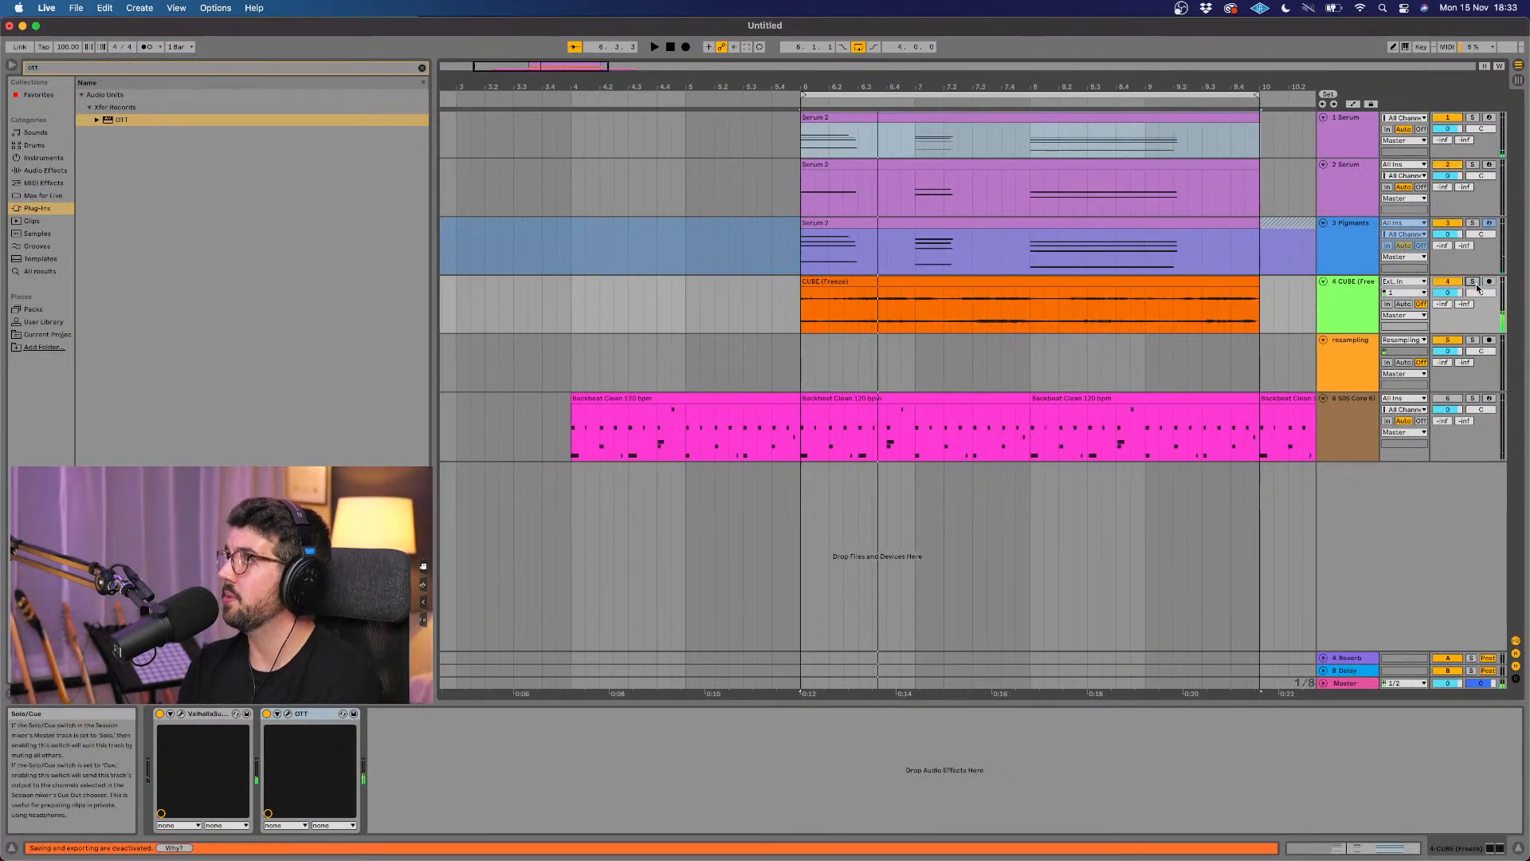
{"action": "left_click", "coordinate": [1350, 310]}
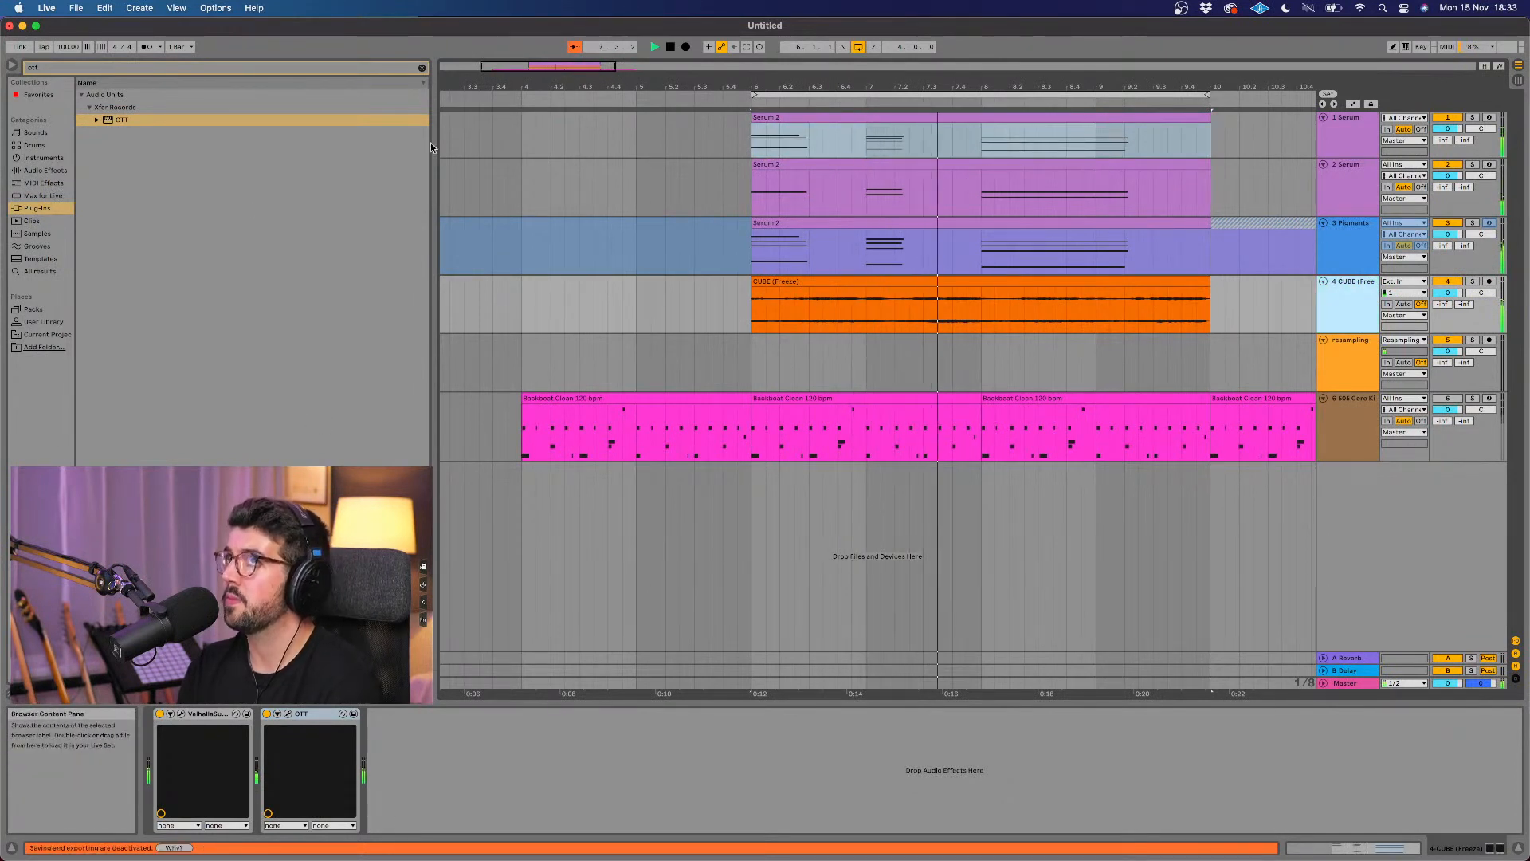
{"action": "left_click", "coordinate": [422, 67]}
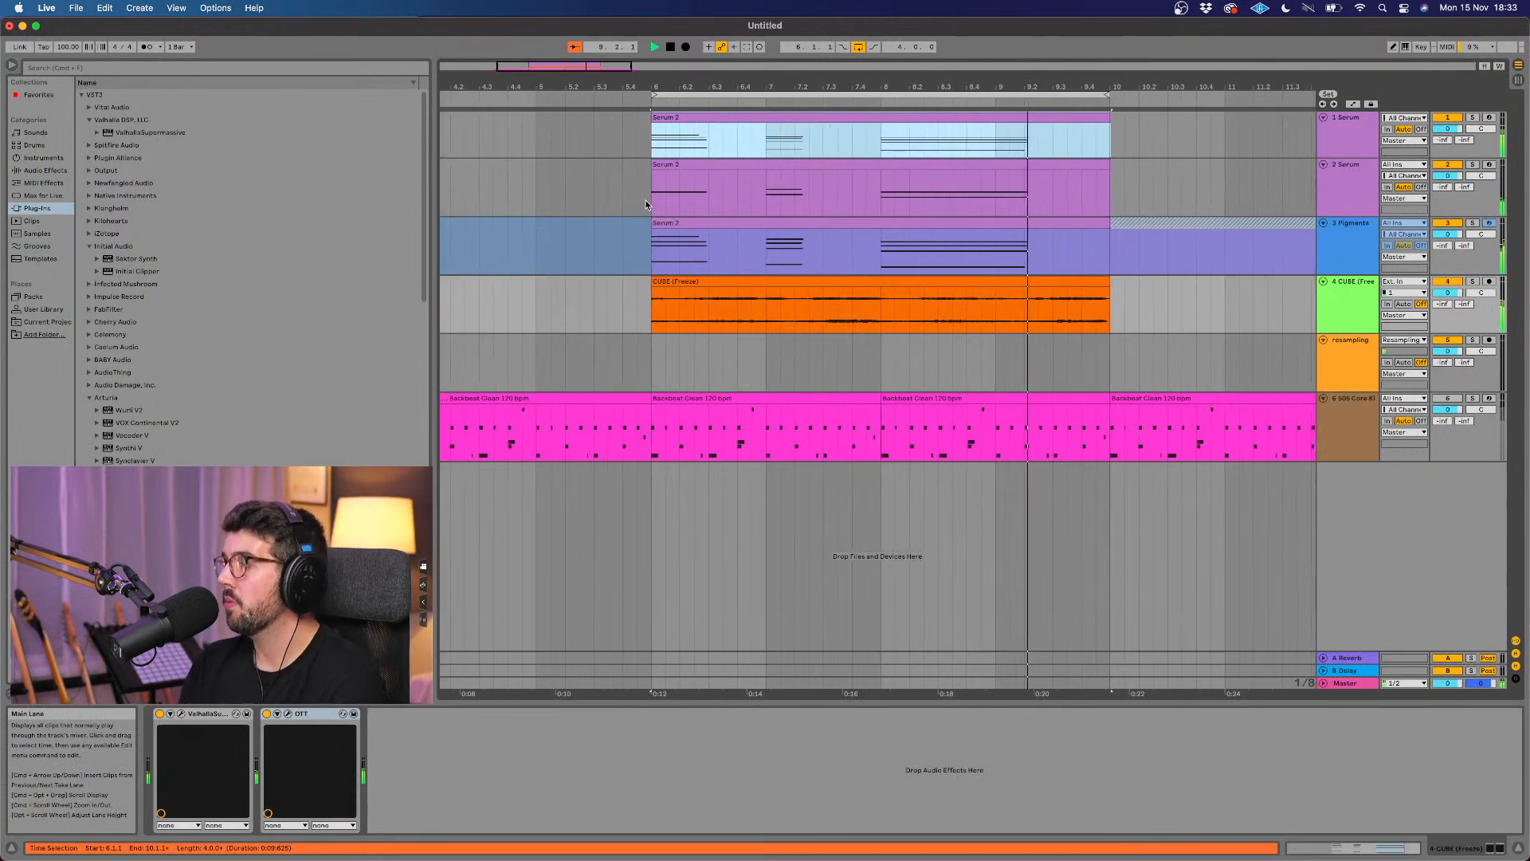
{"action": "key", "text": "space"}
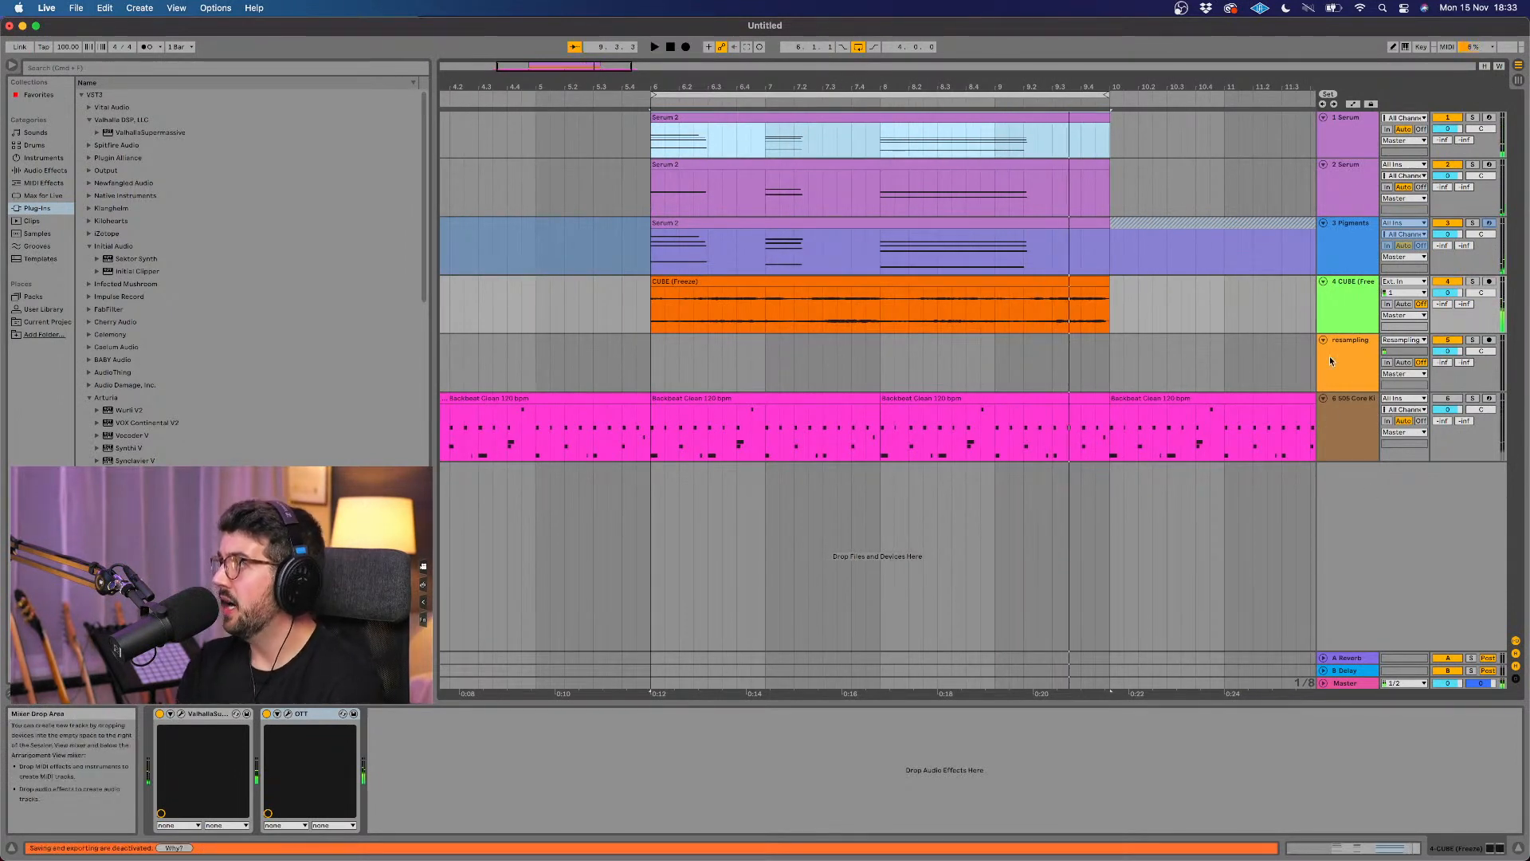
Step: Lower the CUBE track's volume to about -6 dB and play the mix to check the balance
{"action": "left_click", "coordinate": [1341, 317]}
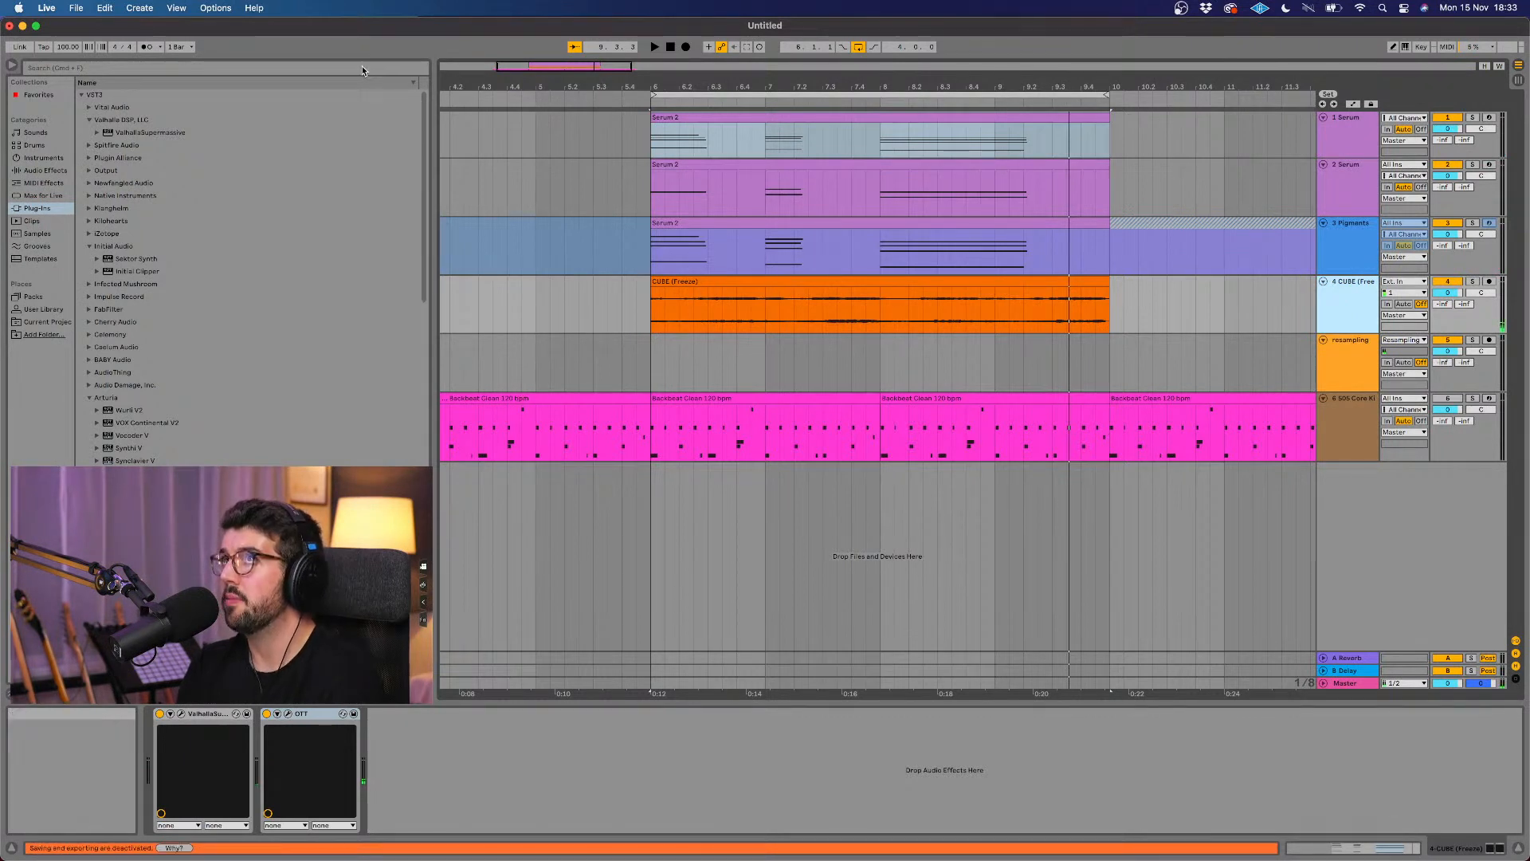
{"action": "left_click", "coordinate": [1453, 292]}
{"action": "left_click_drag", "start_coordinate": [1447, 293], "coordinate": [1454, 308]}
{"action": "key", "text": "space"}
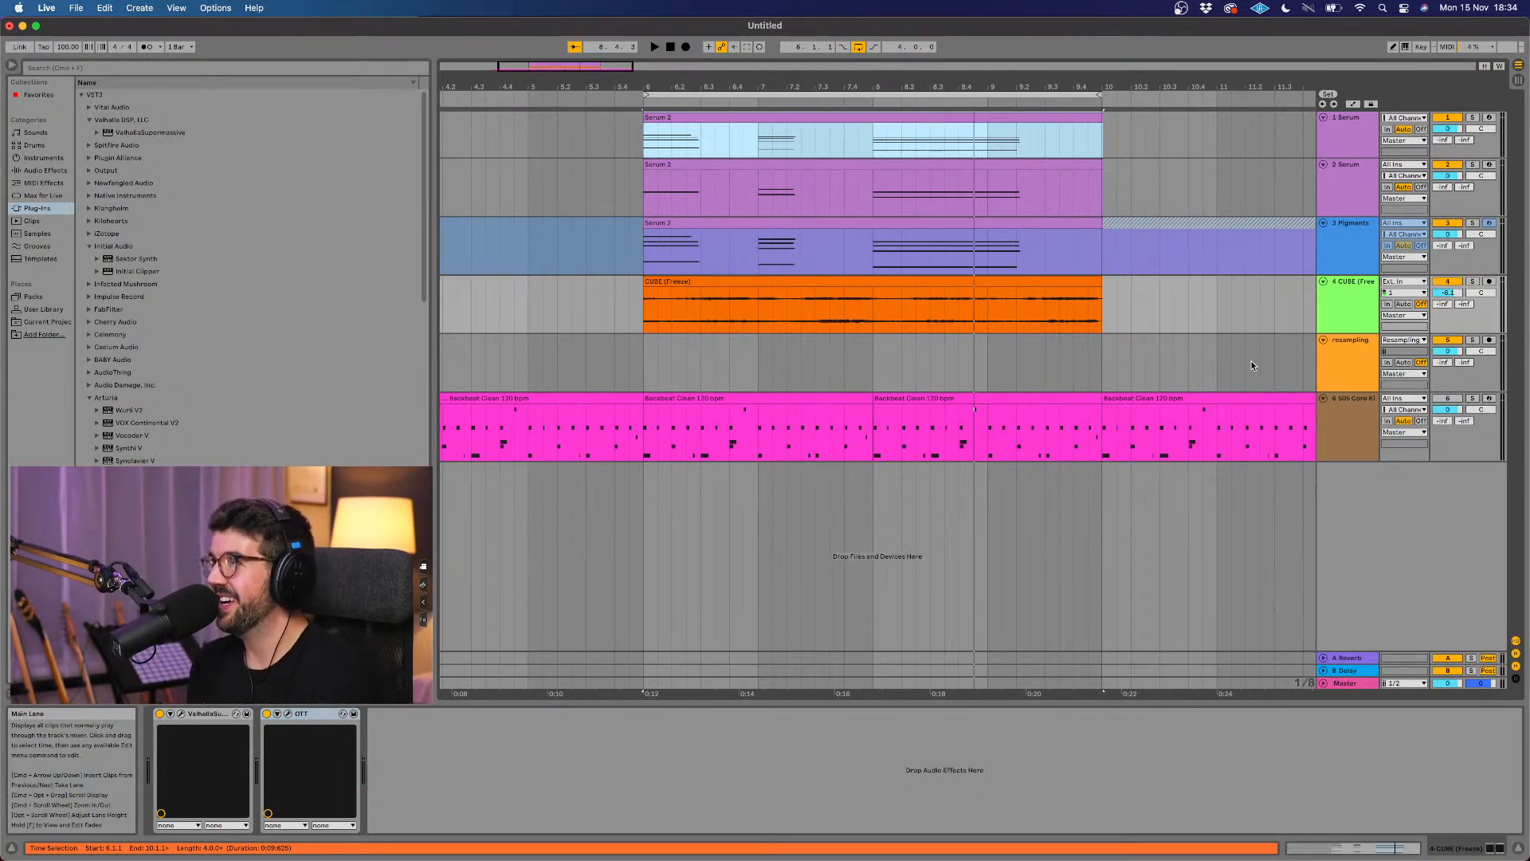
Step: Show the 505 Core Kit drum track's devices, then solo the track and play it
{"action": "left_click", "coordinate": [1358, 423]}
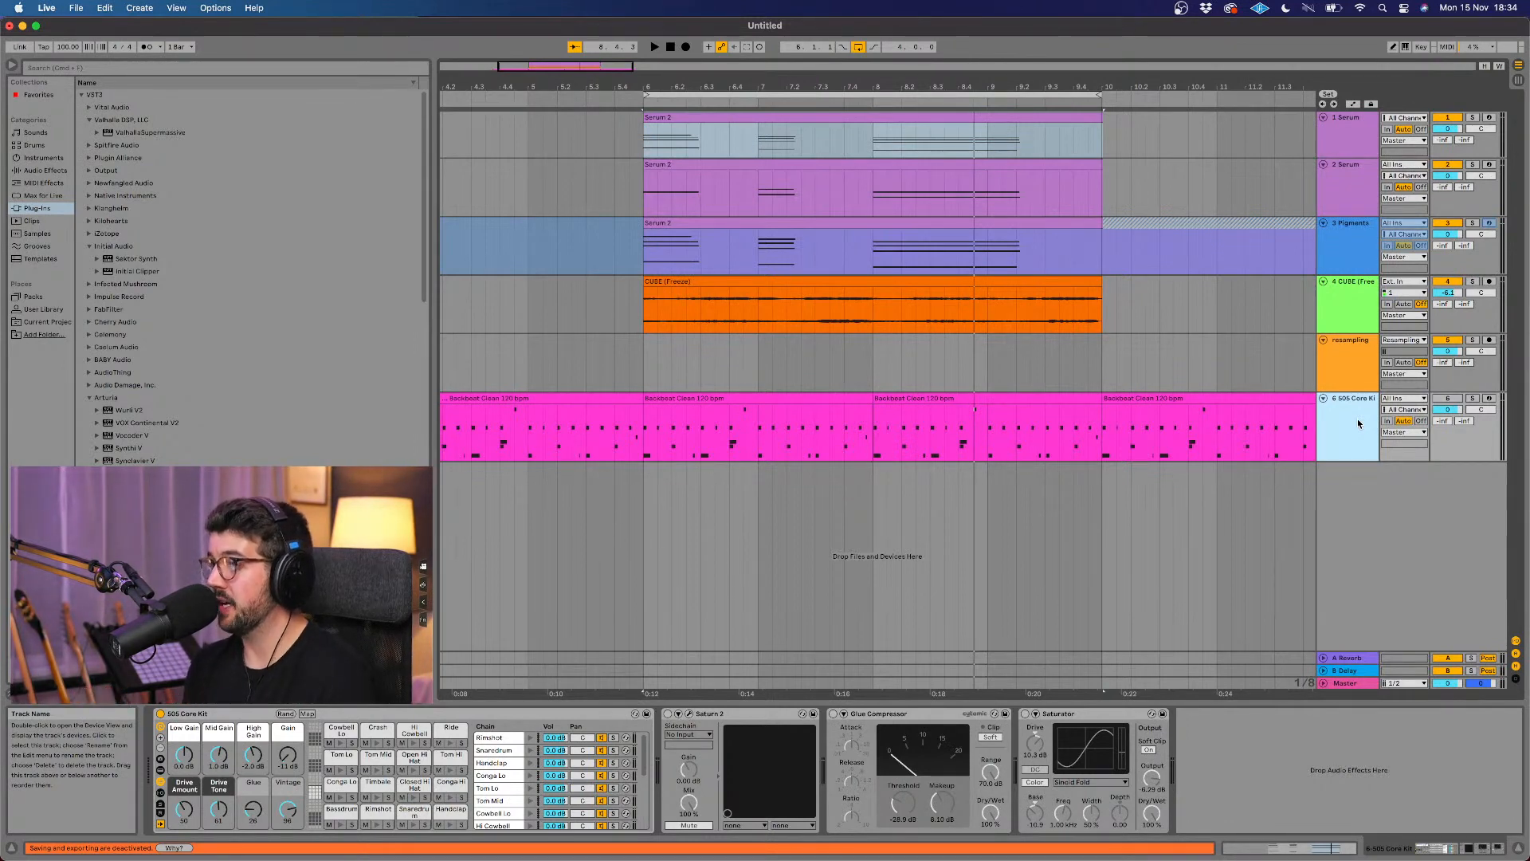
{"action": "scroll", "coordinate": [1082, 308], "scroll_direction": "right", "scroll_amount": 2}
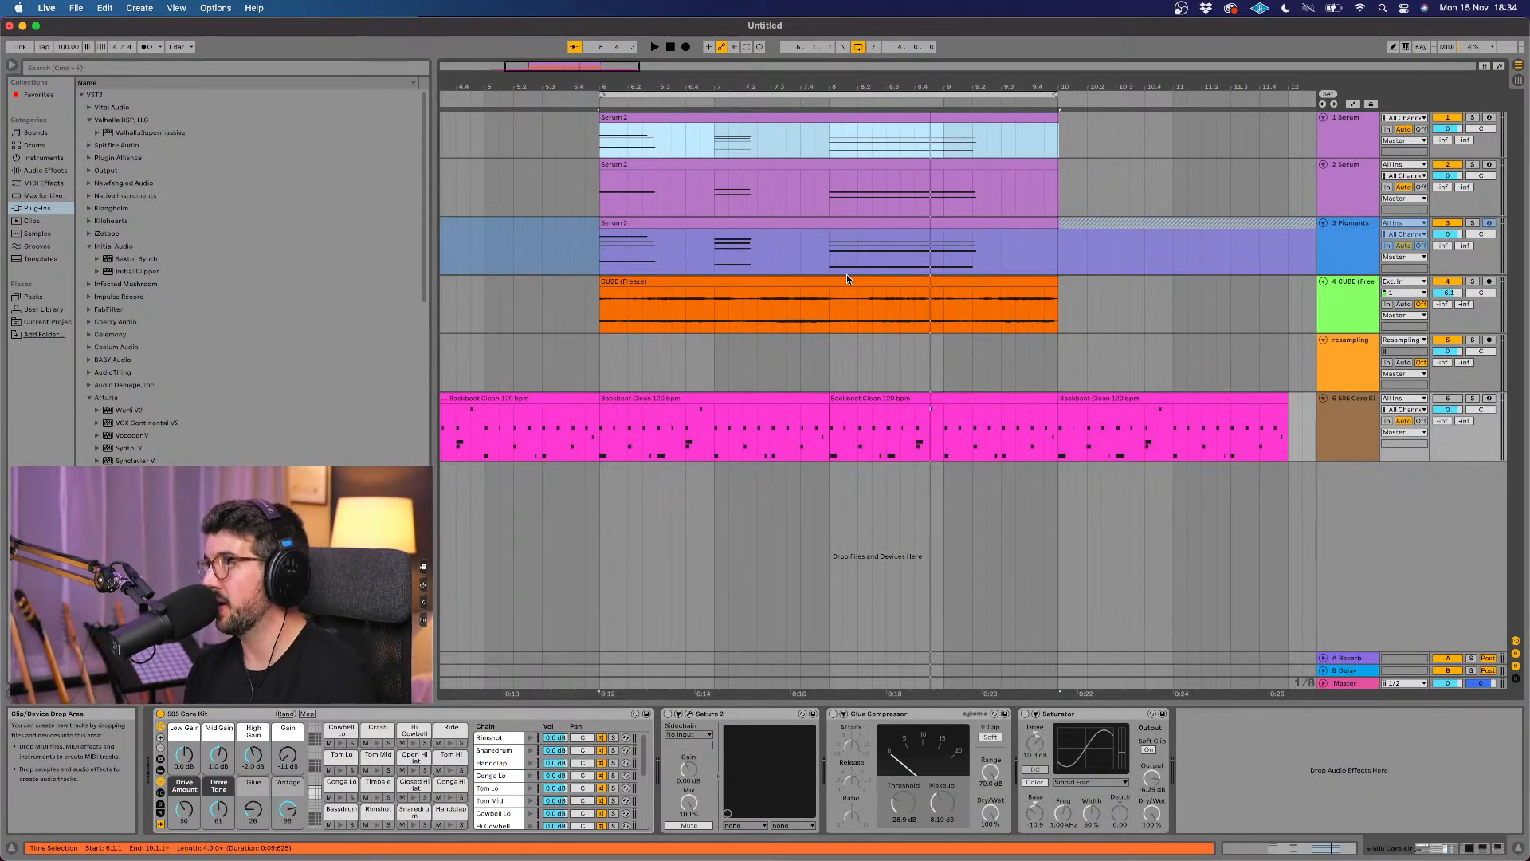
{"action": "left_click", "coordinate": [1471, 399]}
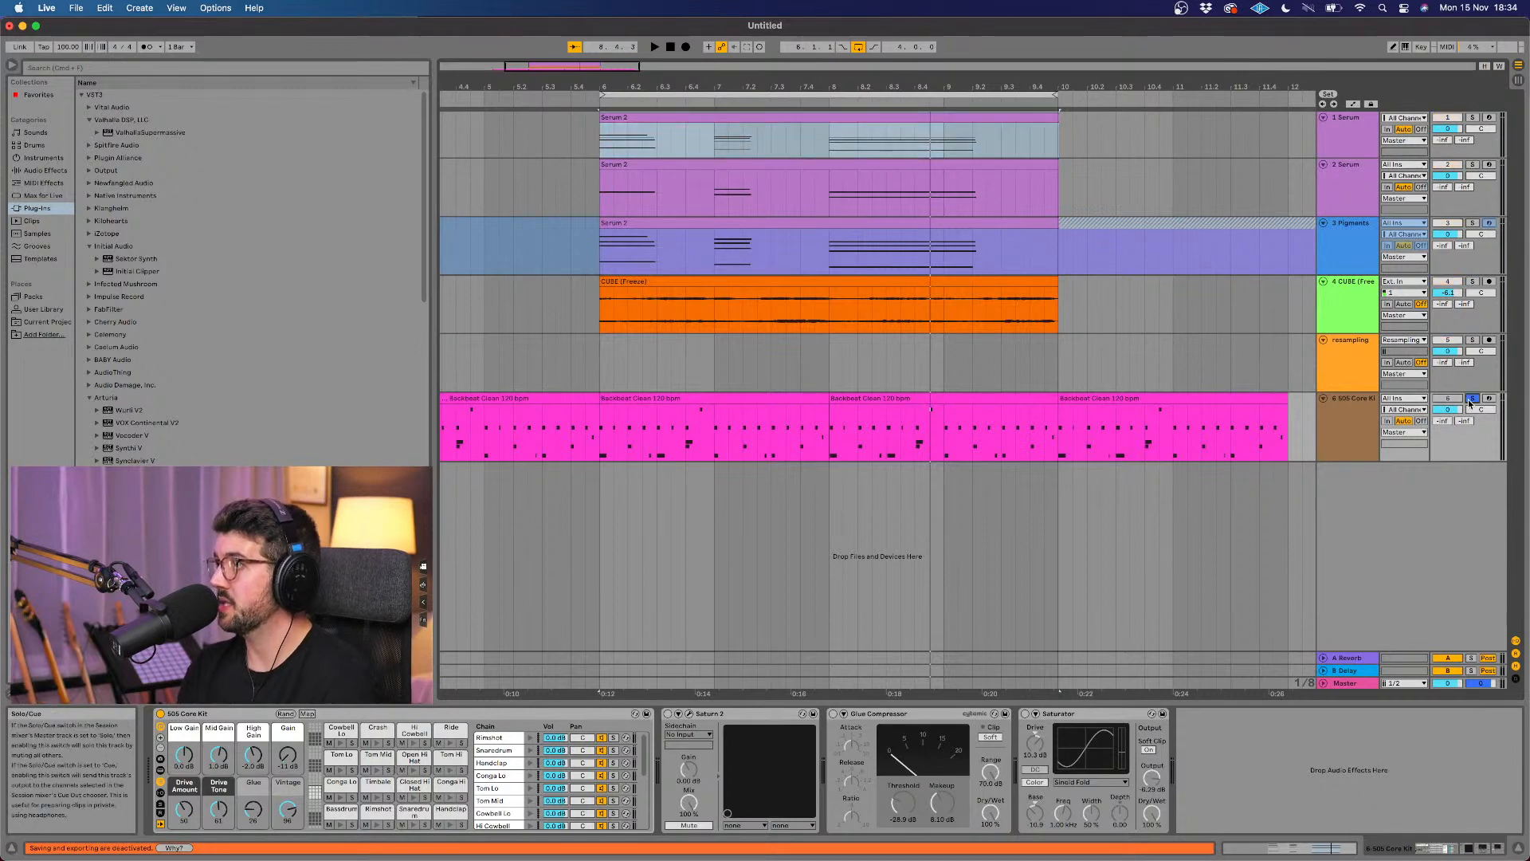
{"action": "key", "text": "space"}
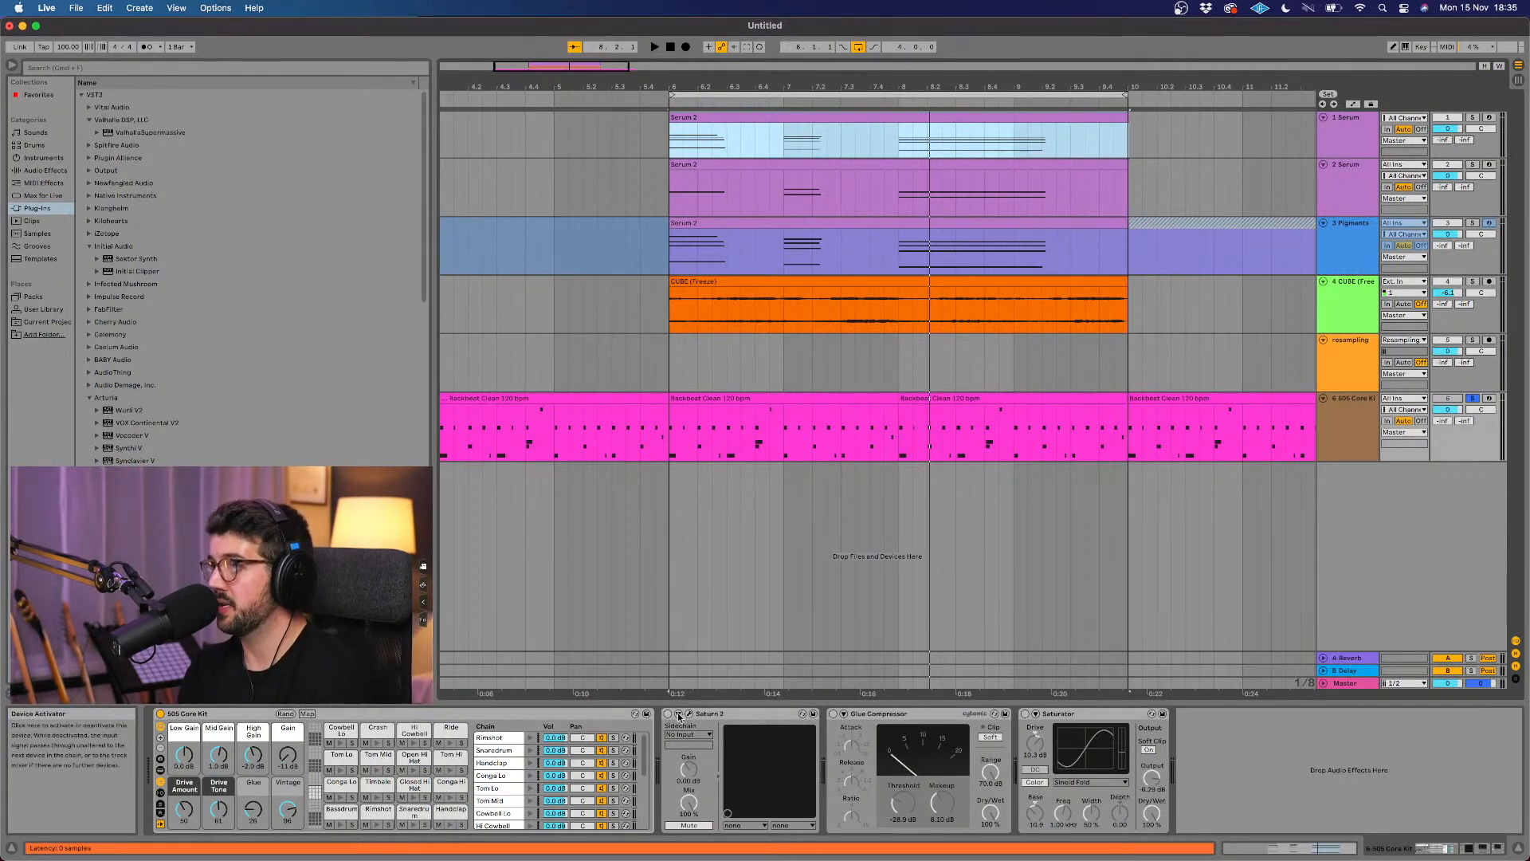
Step: Enable the Glue Compressor on the drum track and raise its Makeup to about 12.4 dB during playback
{"action": "left_click", "coordinate": [730, 714]}
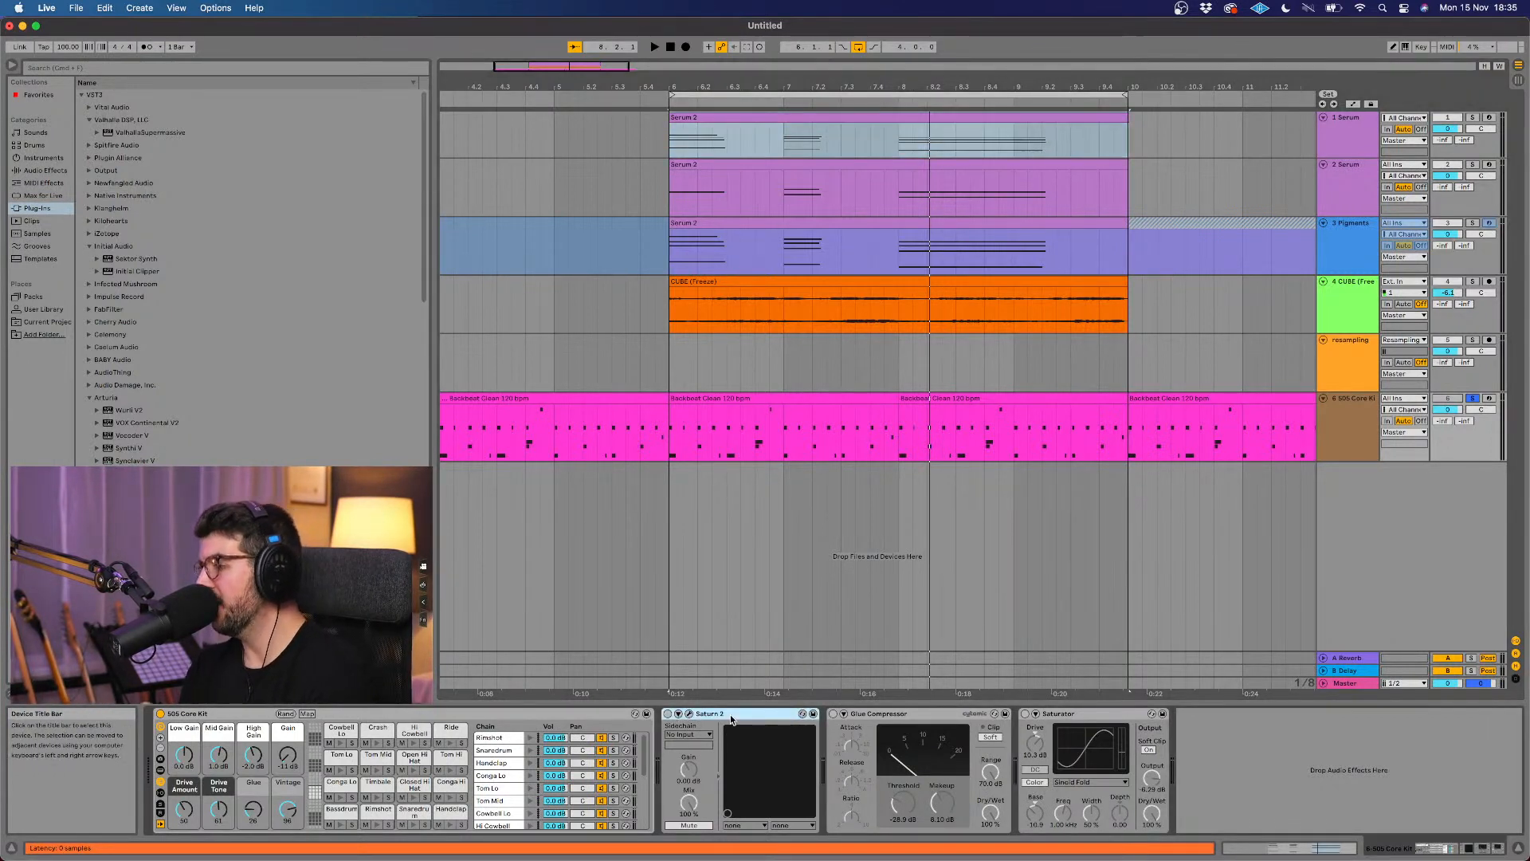
{"action": "left_click", "coordinate": [928, 715]}
{"action": "left_click", "coordinate": [832, 714]}
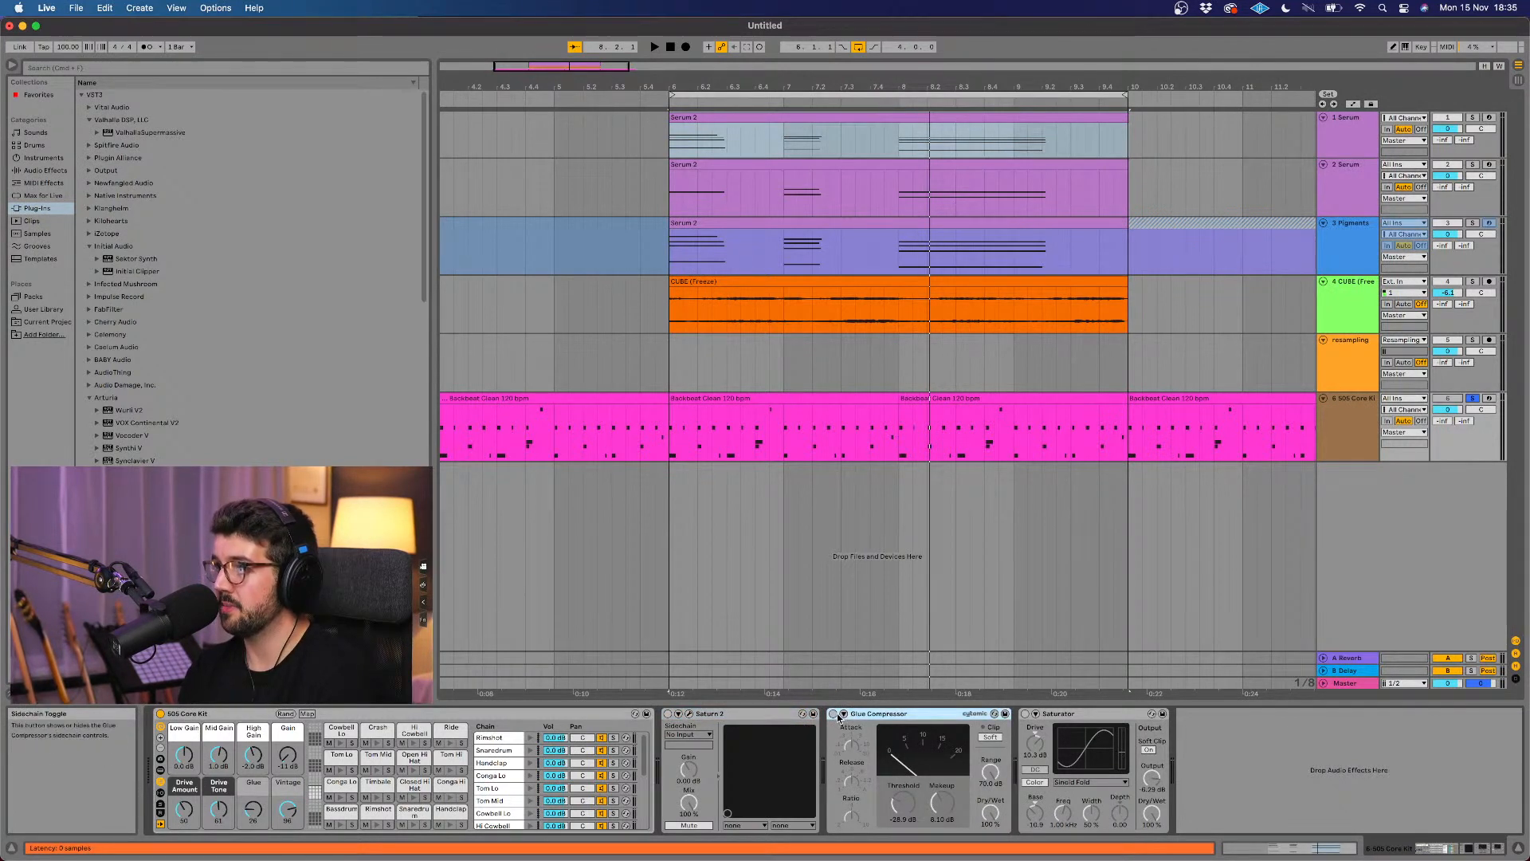
{"action": "left_click", "coordinate": [992, 813]}
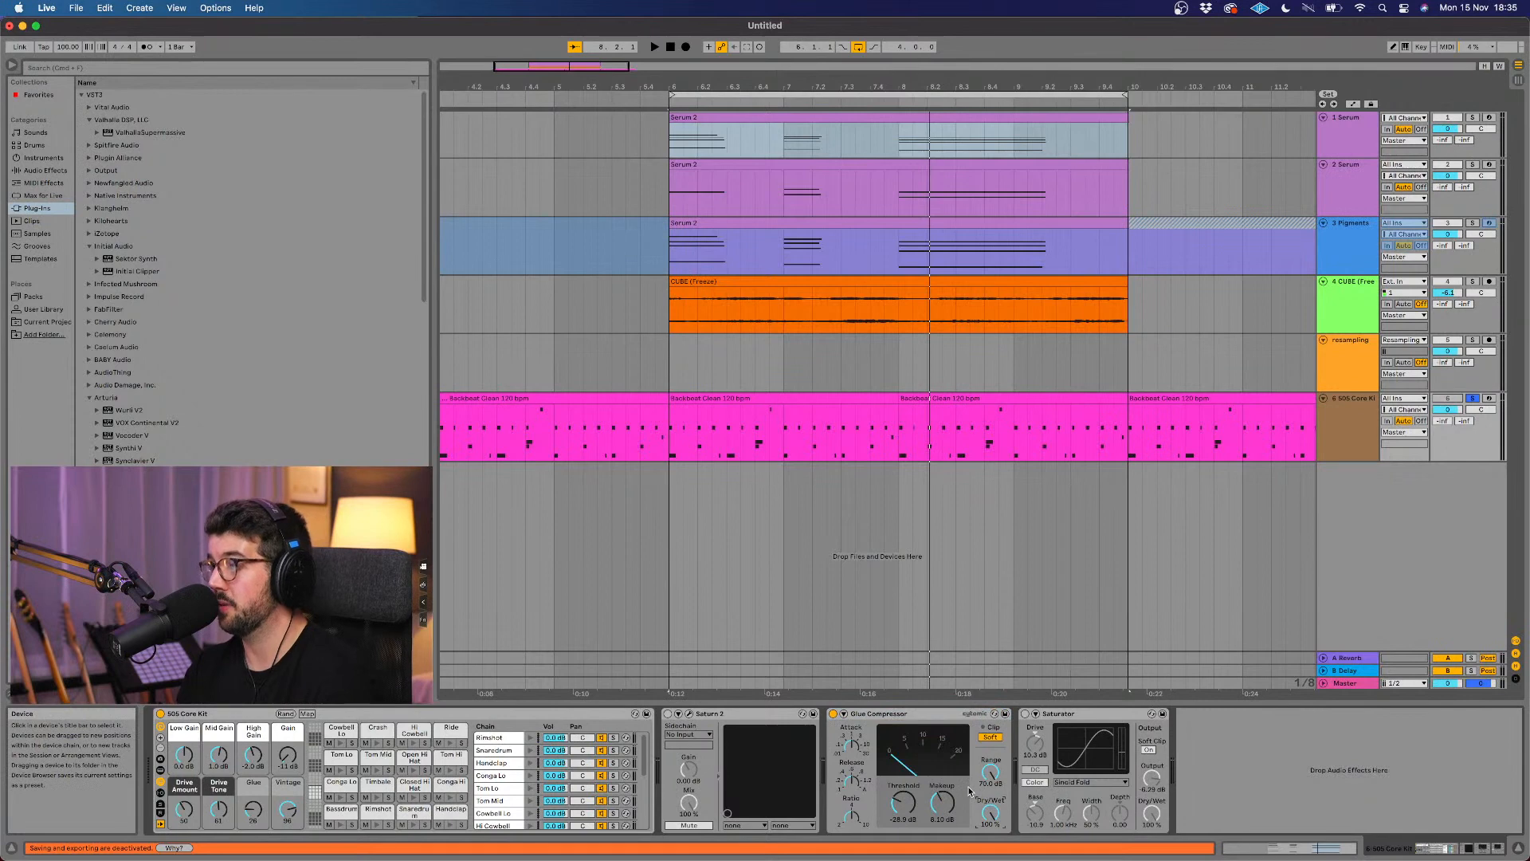
{"action": "scroll", "coordinate": [919, 599], "scroll_direction": "right", "scroll_amount": 2}
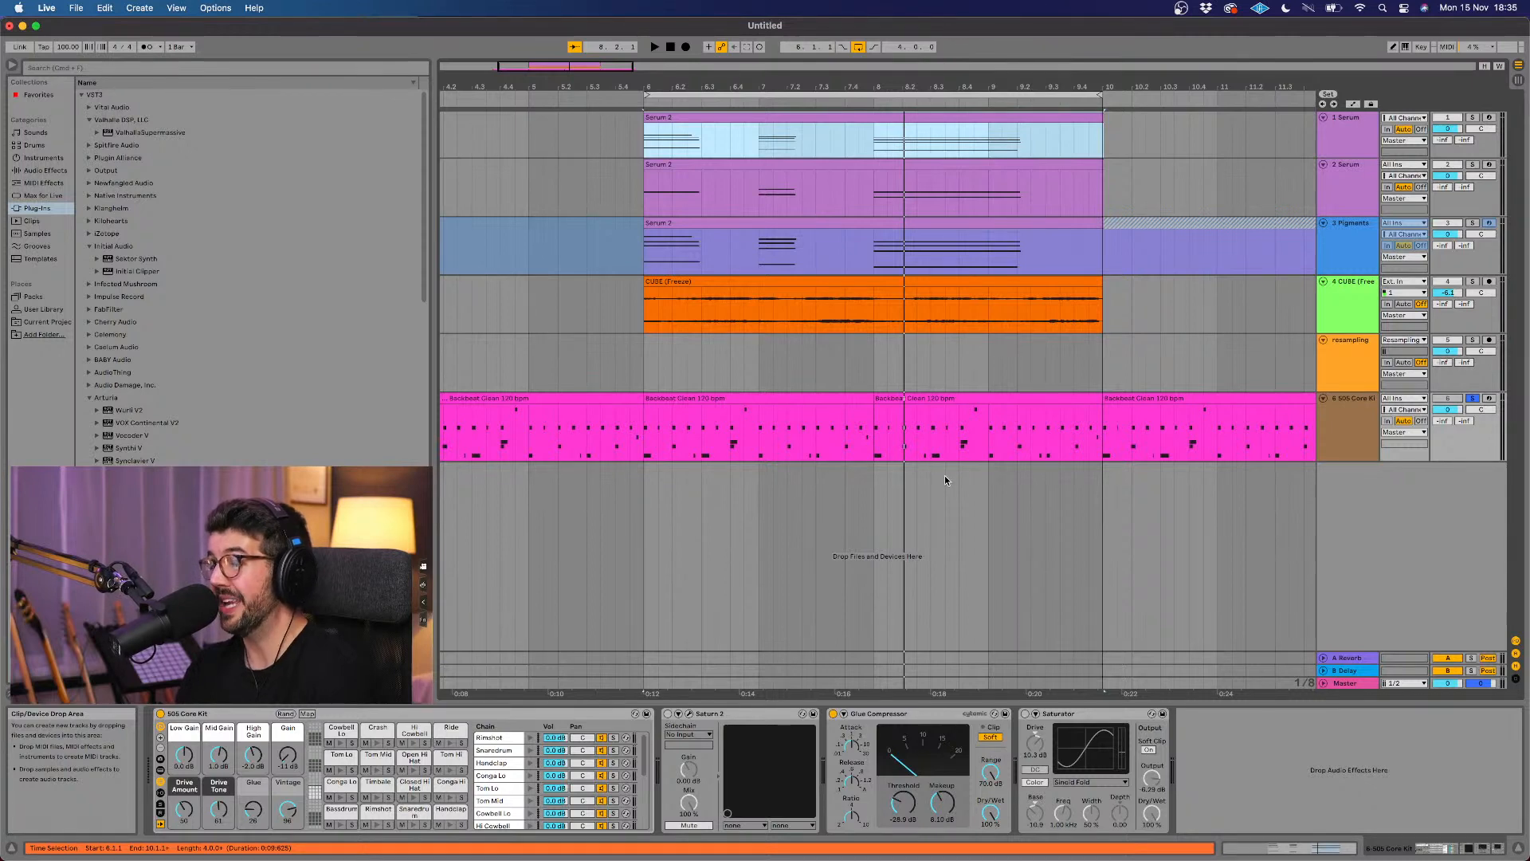
{"action": "key", "text": "space"}
{"action": "left_click_drag", "start_coordinate": [956, 809], "coordinate": [945, 807]}
Step: Compare the drums with the Glue Compressor bypassed and active, leaving it switched on
{"action": "left_click", "coordinate": [834, 714]}
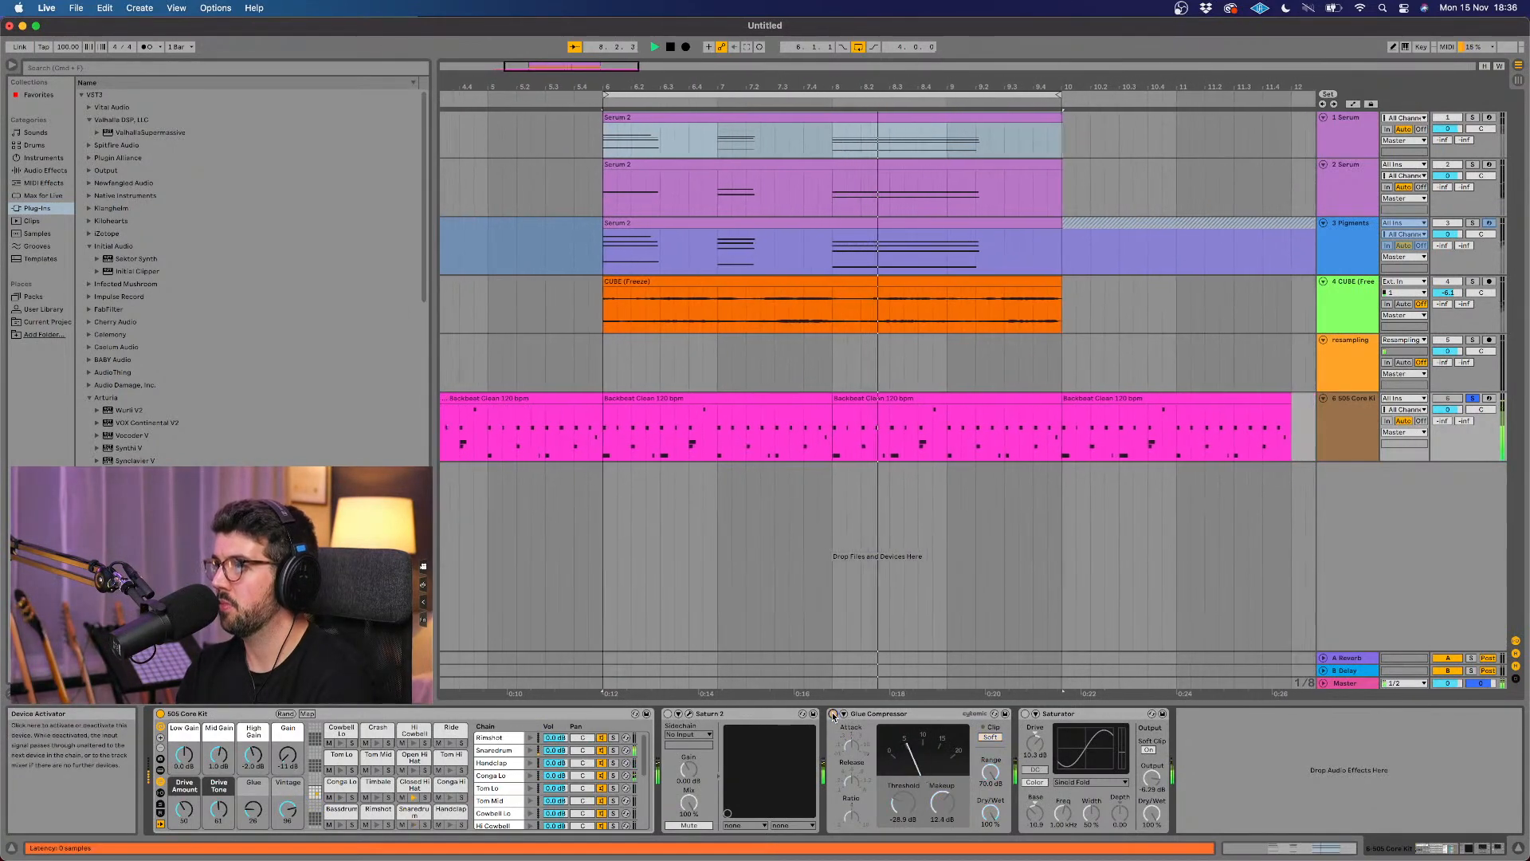
{"action": "left_click", "coordinate": [833, 714]}
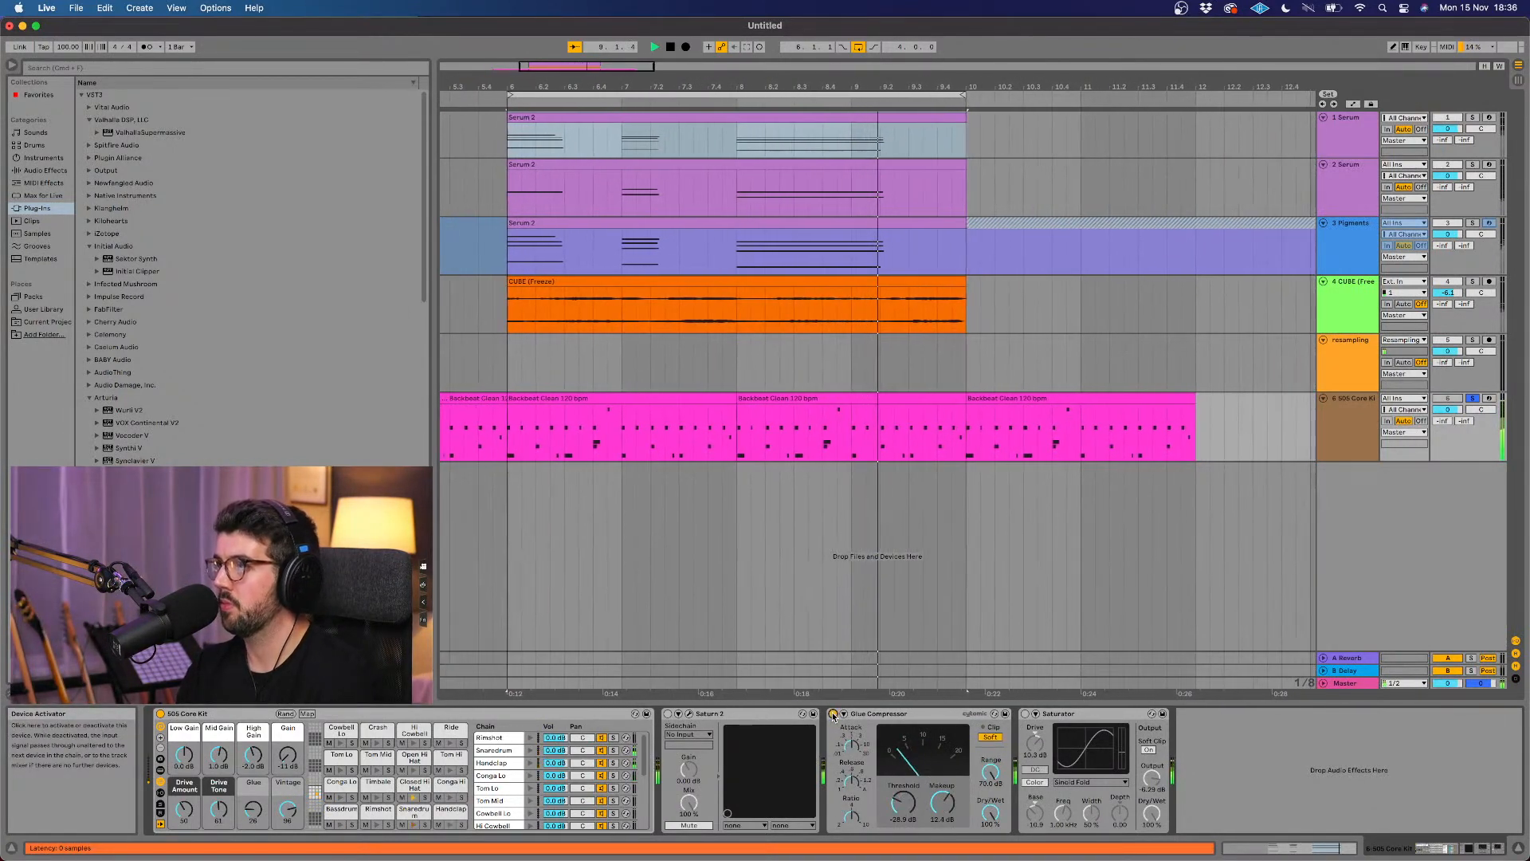
{"action": "left_click", "coordinate": [834, 714]}
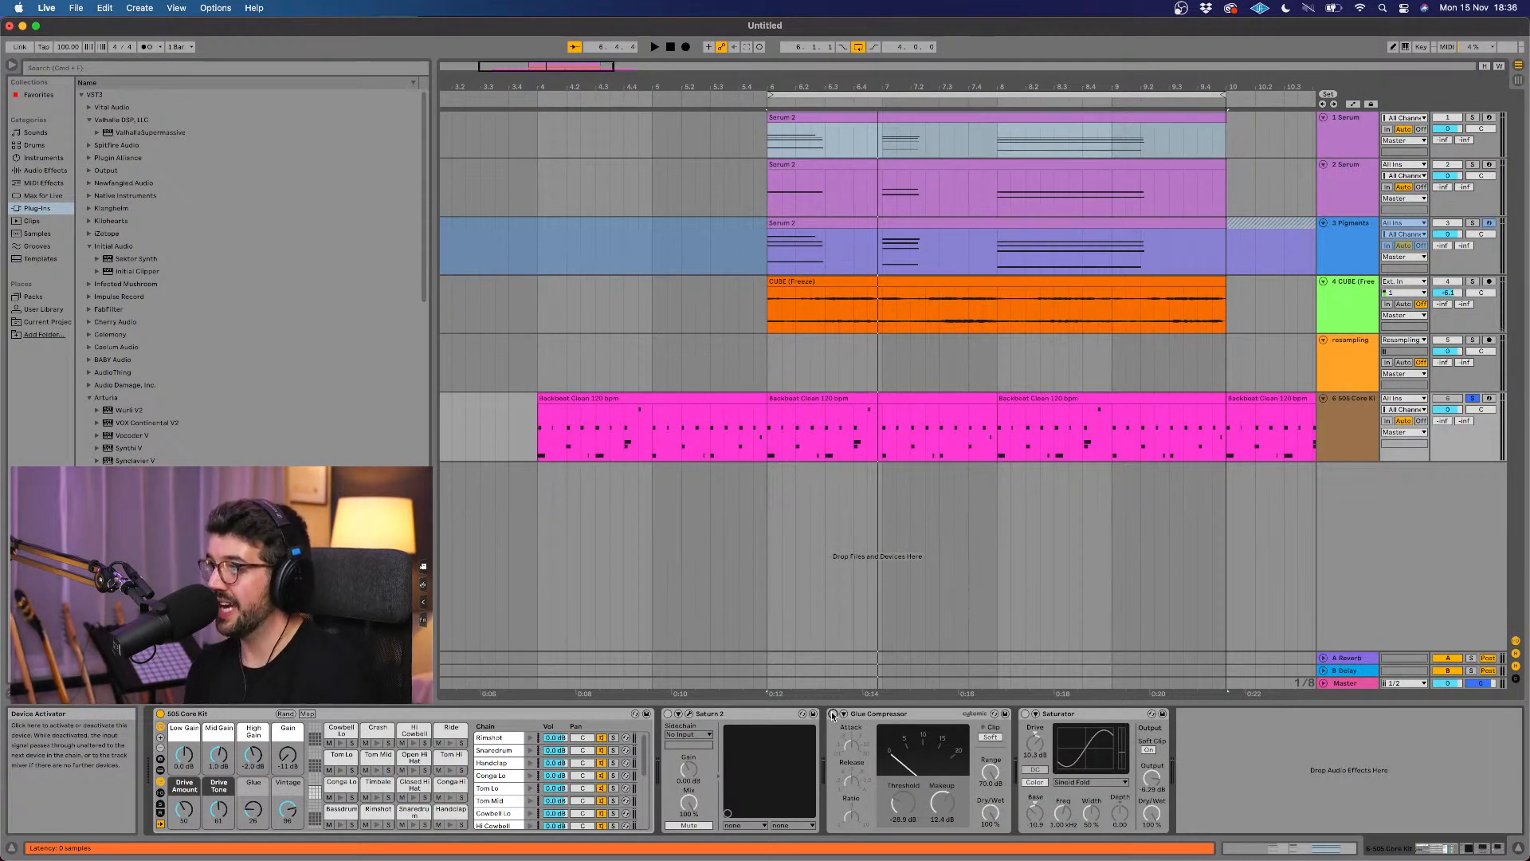
{"action": "left_click", "coordinate": [833, 715]}
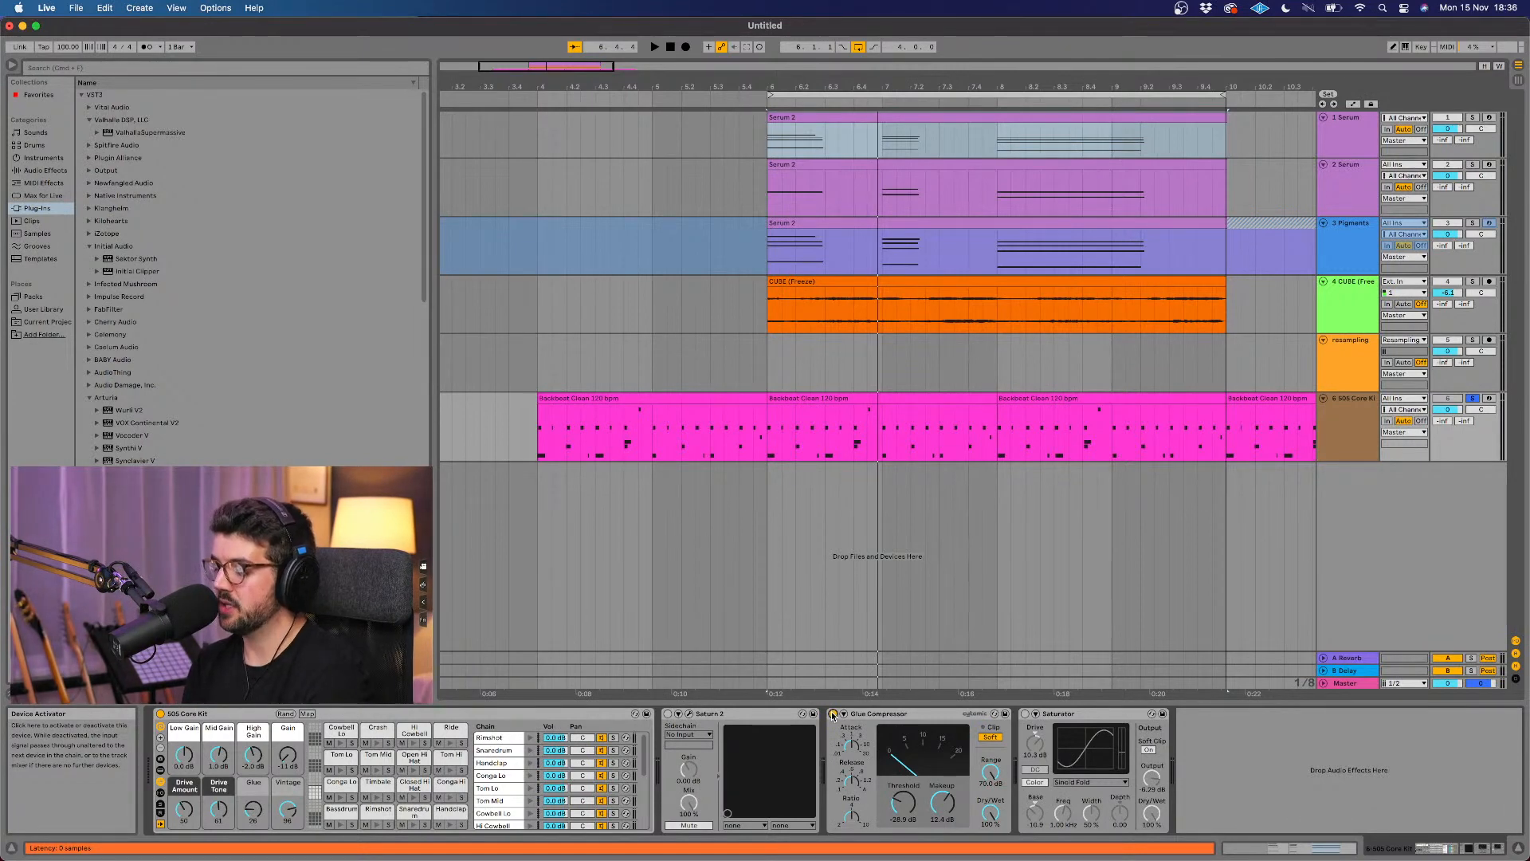
{"action": "key", "text": "space"}
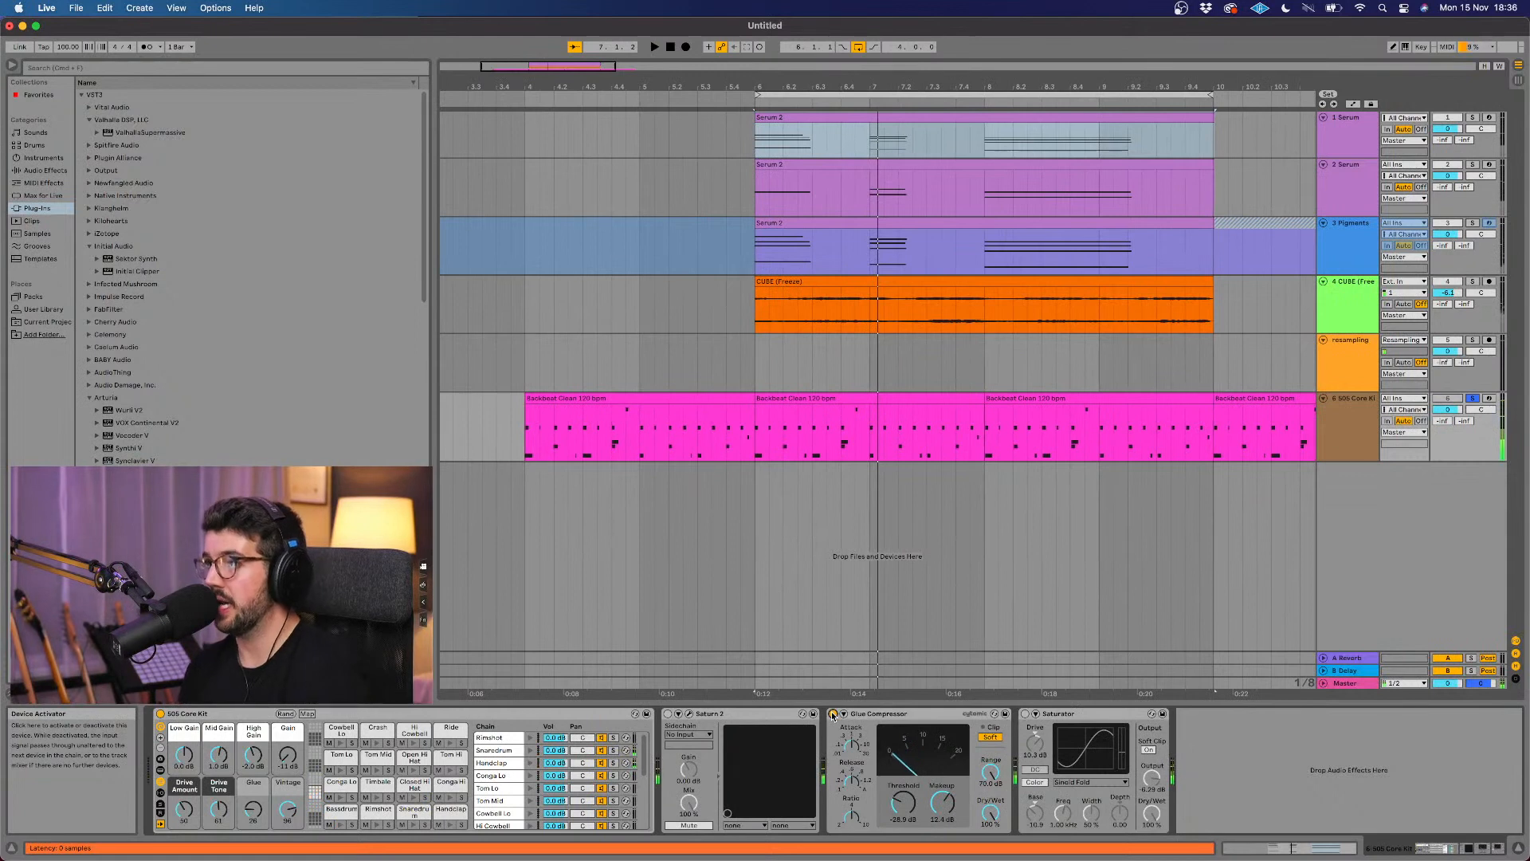
{"action": "left_click", "coordinate": [833, 715]}
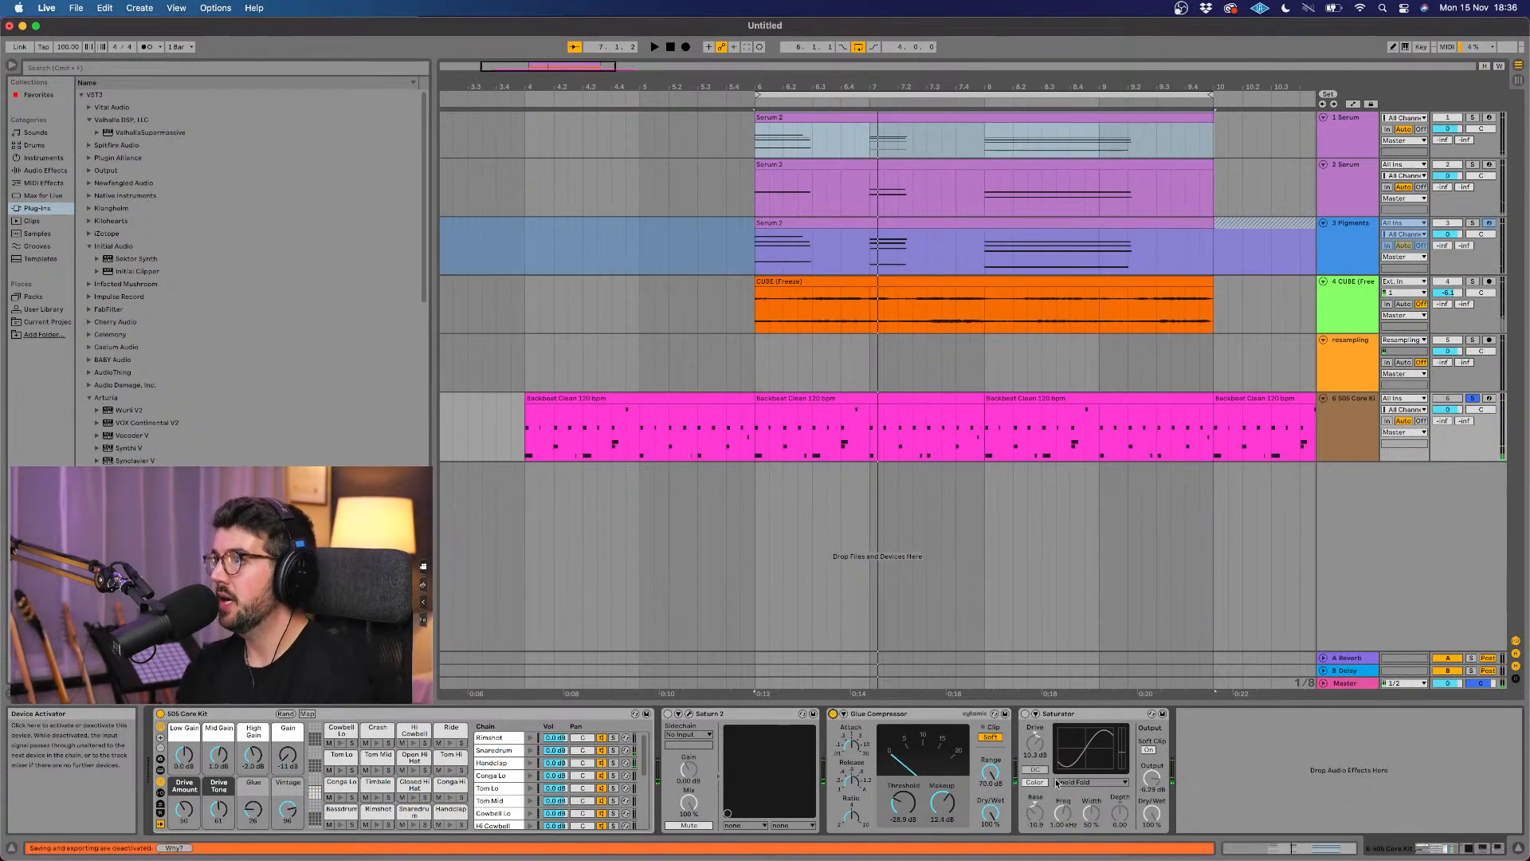
Step: Enable the Saturator on the drum track, reduce its Dry/Wet to about 64%, and lower its output to about -13 dB
{"action": "left_click", "coordinate": [1028, 715]}
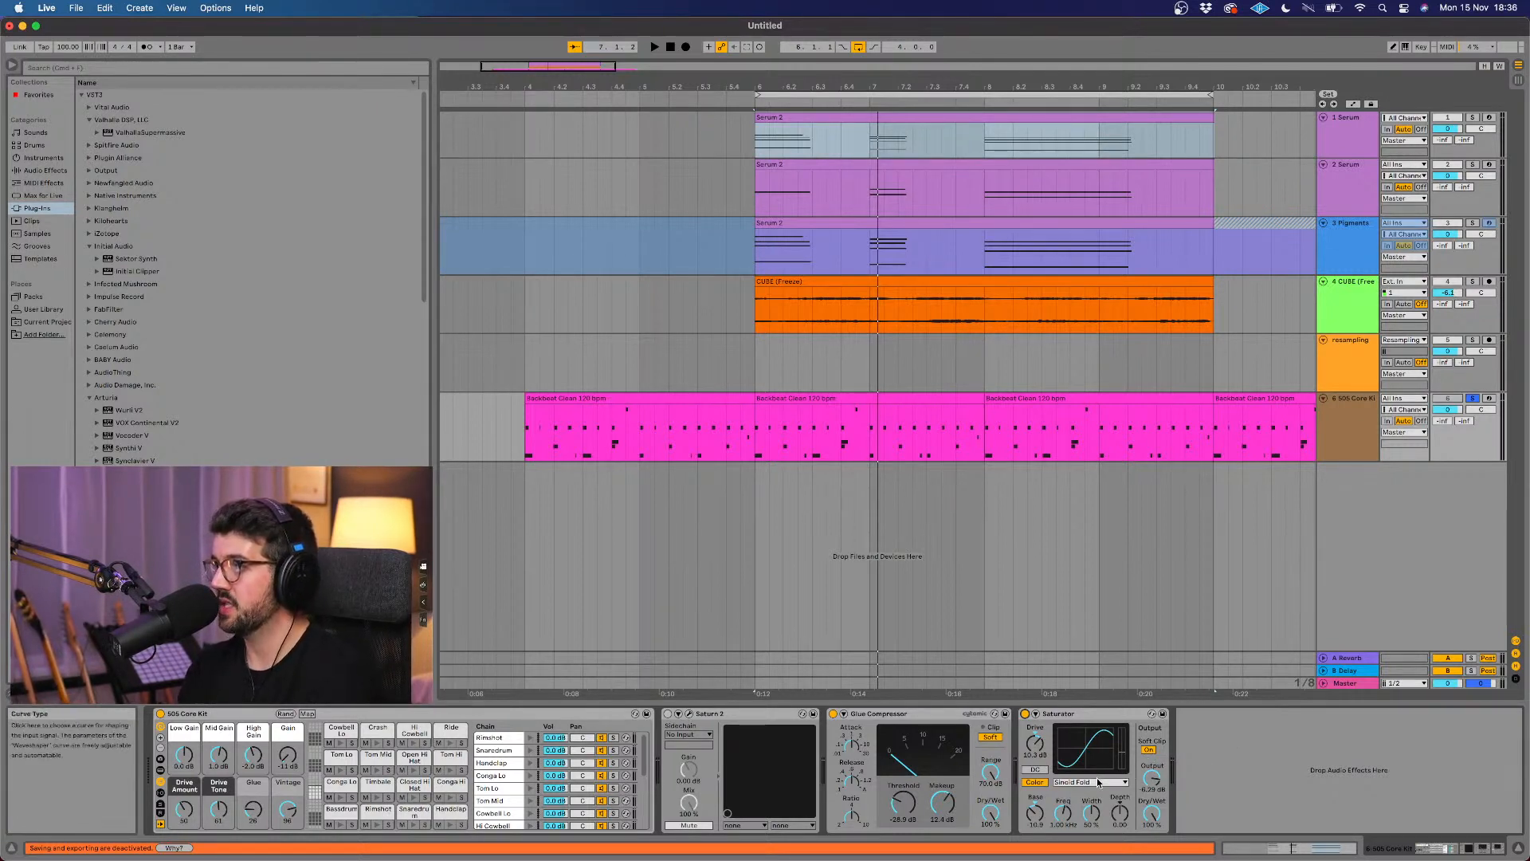
{"action": "mouse_move", "coordinate": [1151, 811]}
{"action": "left_mouse_down"}
{"action": "mouse_move", "coordinate": [1153, 763]}
{"action": "mouse_move", "coordinate": [1153, 785]}
{"action": "left_mouse_up"}
{"action": "key", "text": "space"}
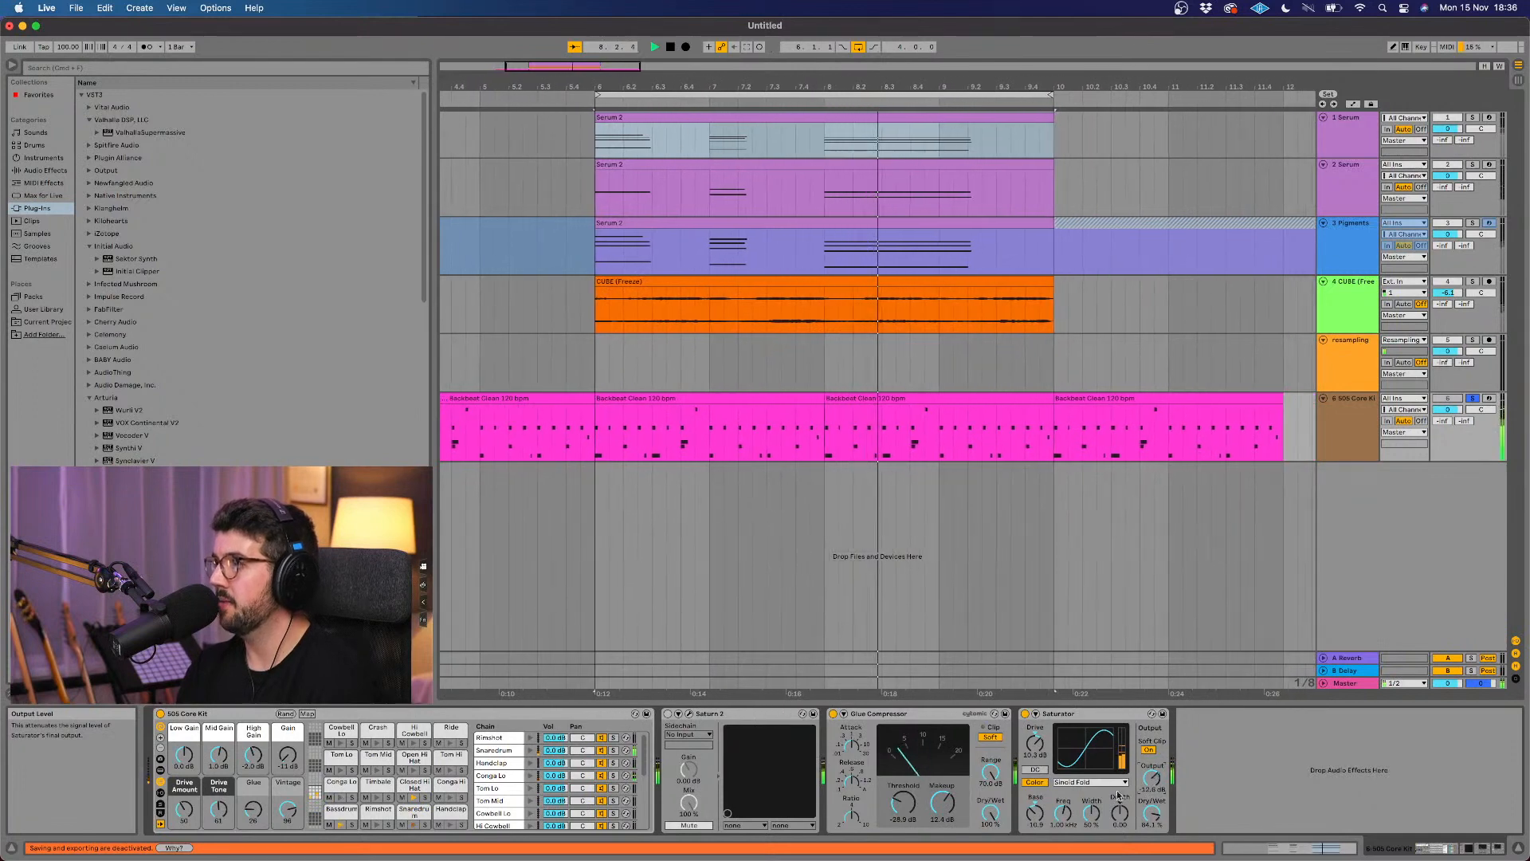
Step: During playback, reduce the Glue Compressor's Dry/Wet to roughly 55% and adjust the Saturator's Dry/Wet to about 67%
{"action": "left_click", "coordinate": [991, 812]}
{"action": "left_click_drag", "start_coordinate": [991, 812], "coordinate": [991, 848]}
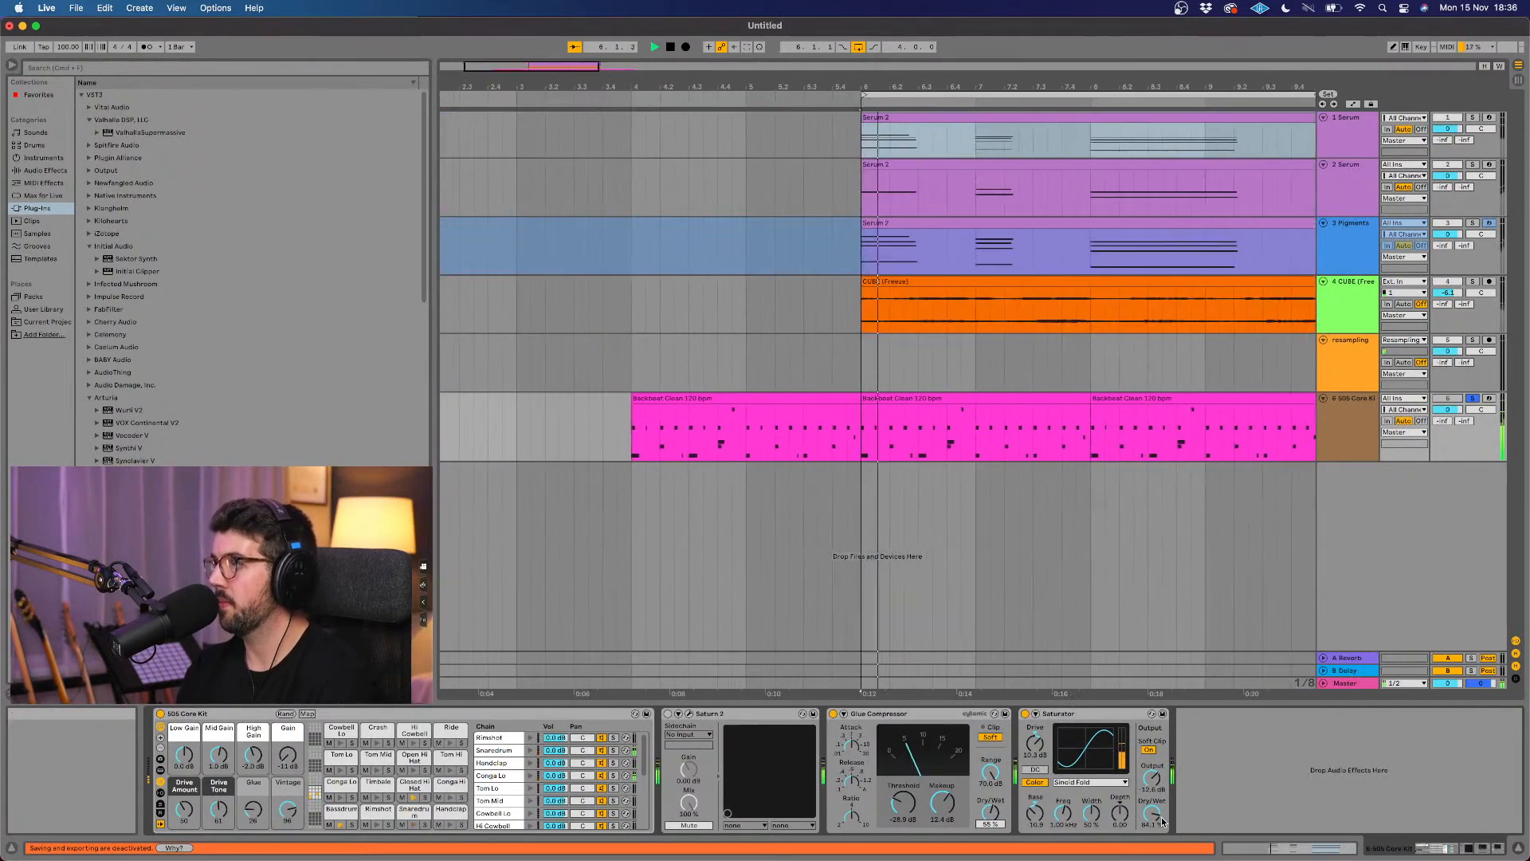
{"action": "left_click_drag", "start_coordinate": [1155, 817], "coordinate": [1156, 831]}
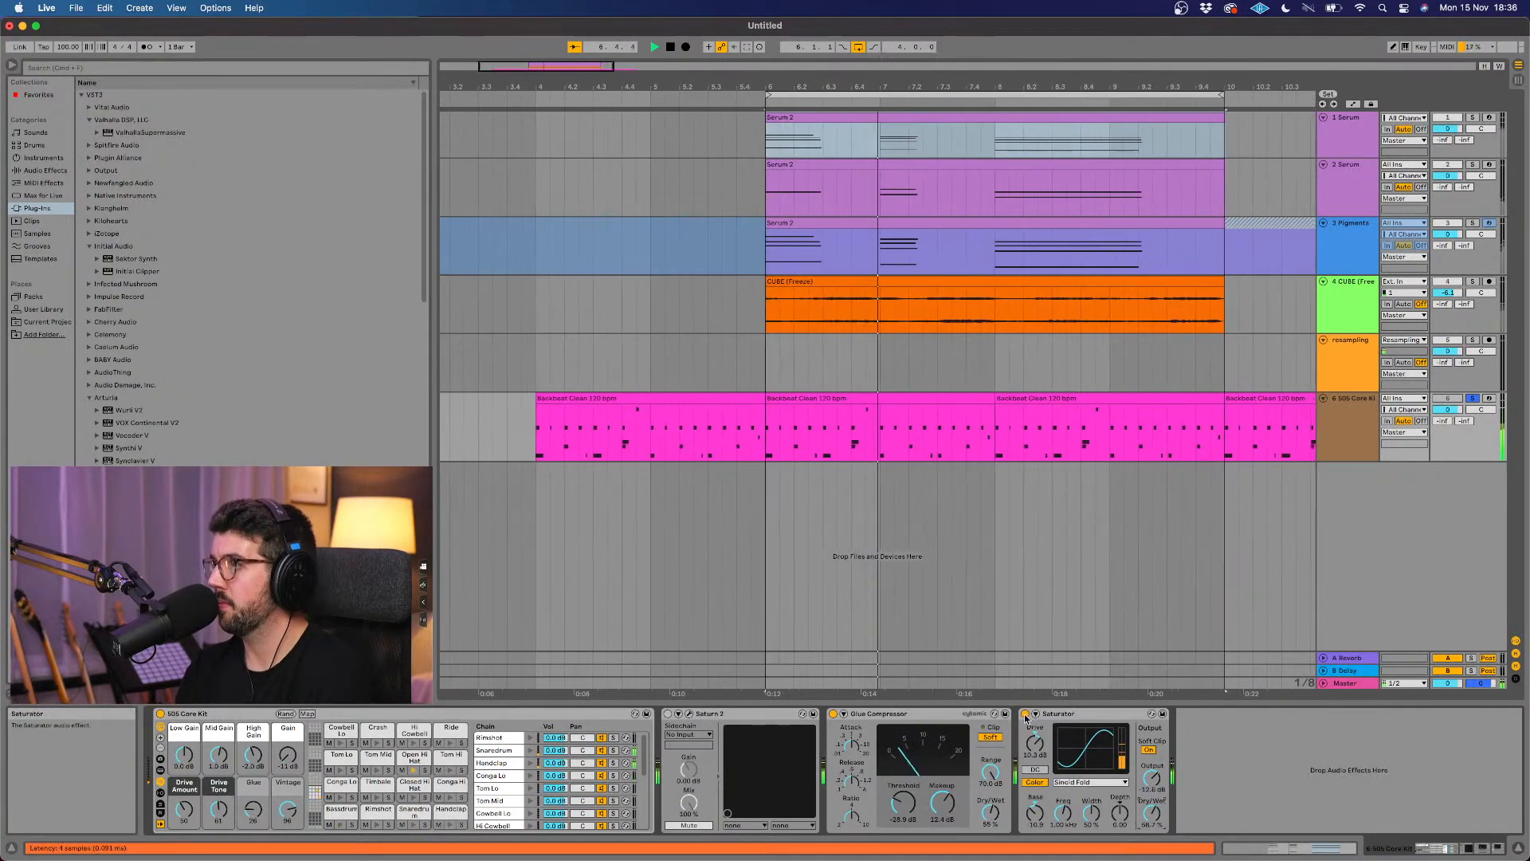
{"action": "key", "text": "space"}
Step: Fine-tune the Saturator's Dry/Wet to about 69% and increase its Drive while auditioning the drums
{"action": "scroll", "coordinate": [1021, 664], "scroll_direction": "right", "scroll_amount": 3}
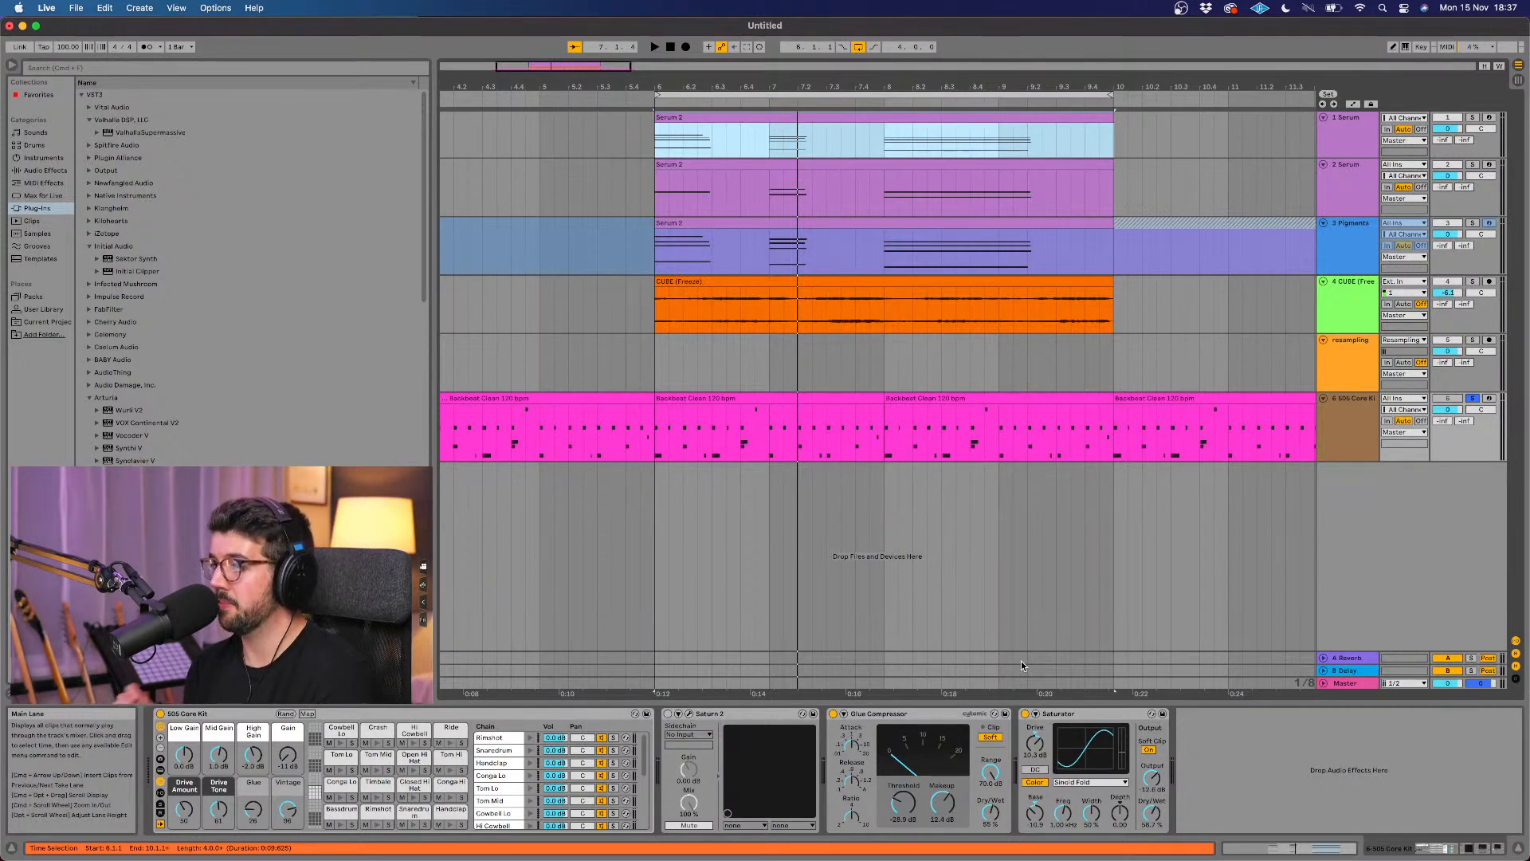
{"action": "key", "text": "space"}
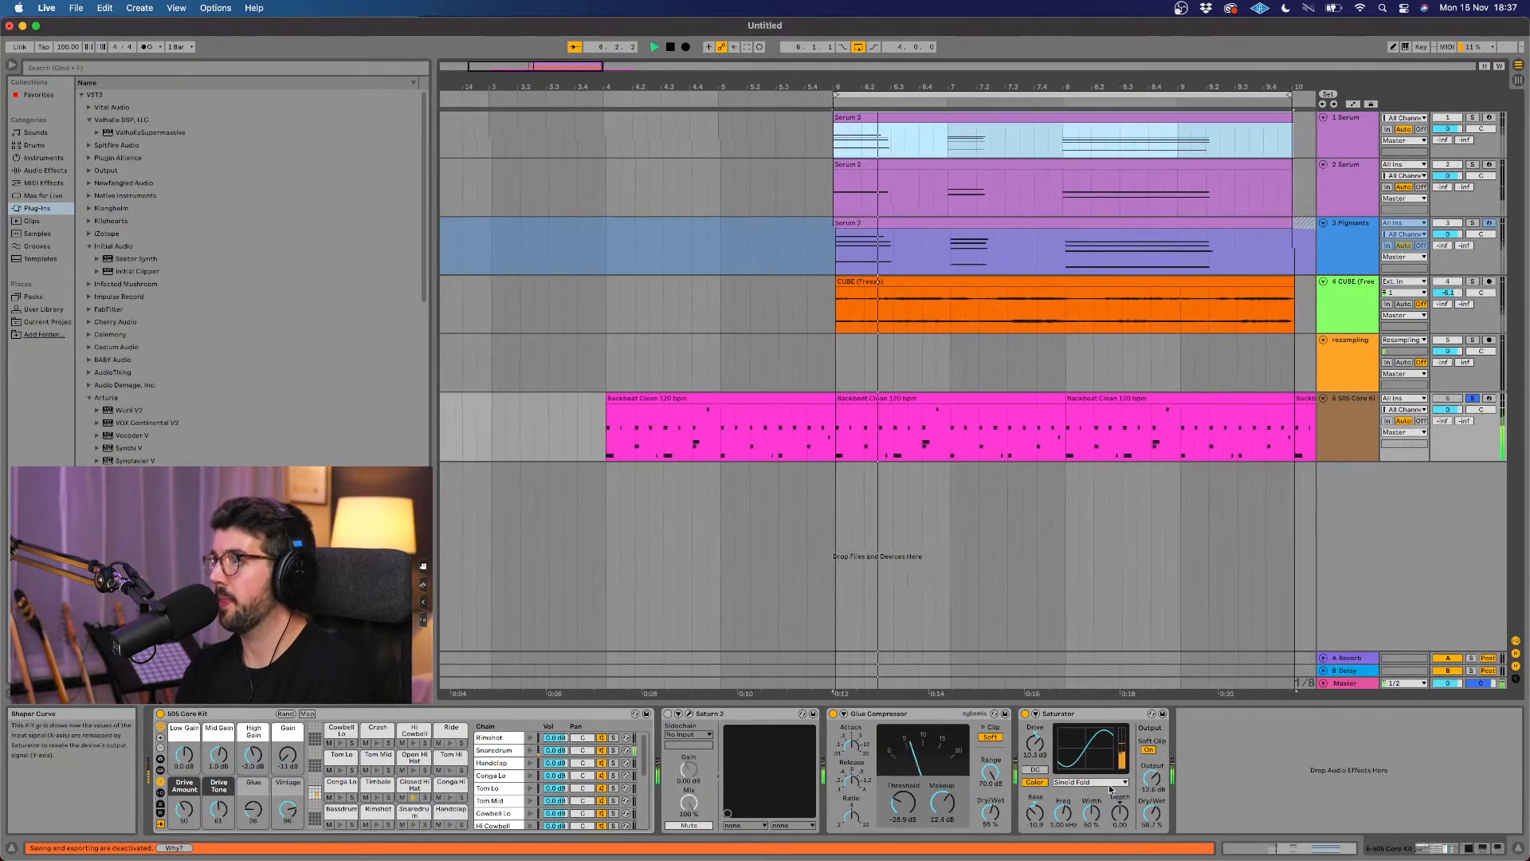
{"action": "left_click_drag", "start_coordinate": [1151, 813], "coordinate": [1152, 802]}
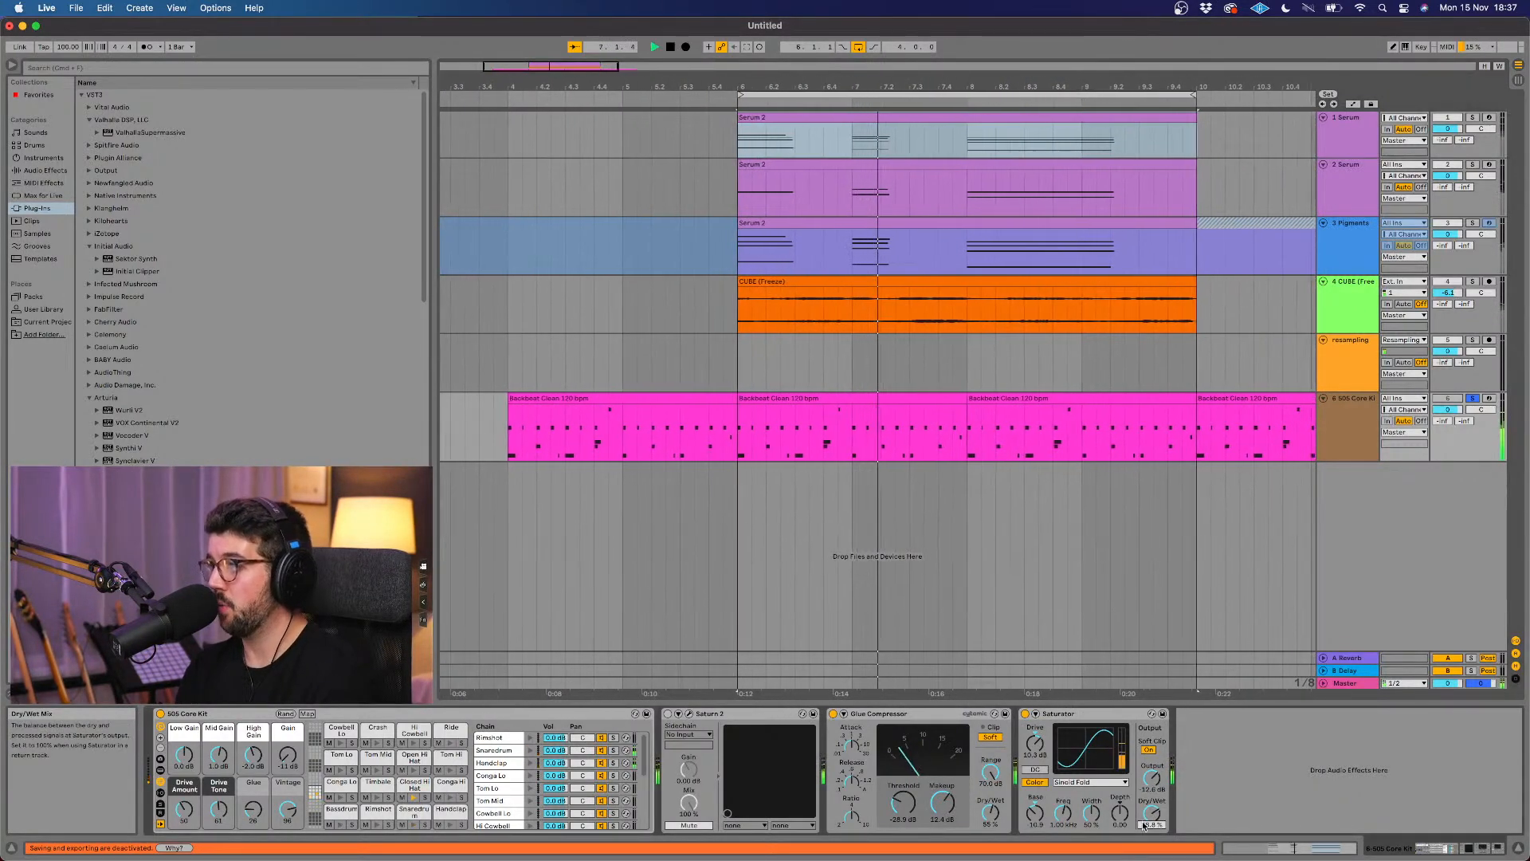
{"action": "left_click_drag", "start_coordinate": [1040, 741], "coordinate": [1040, 739]}
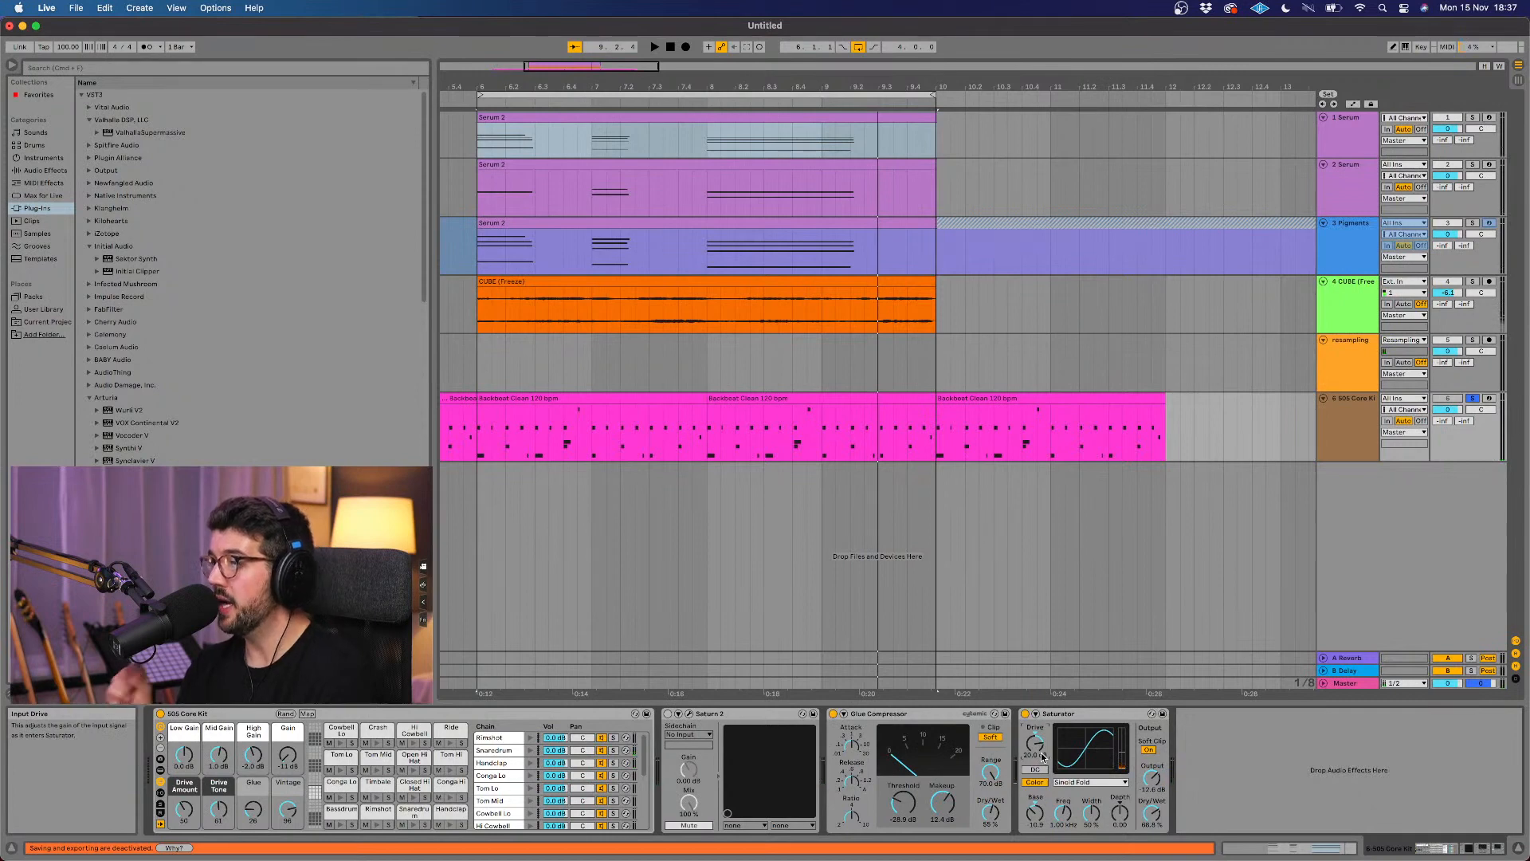
{"action": "key", "text": "space"}
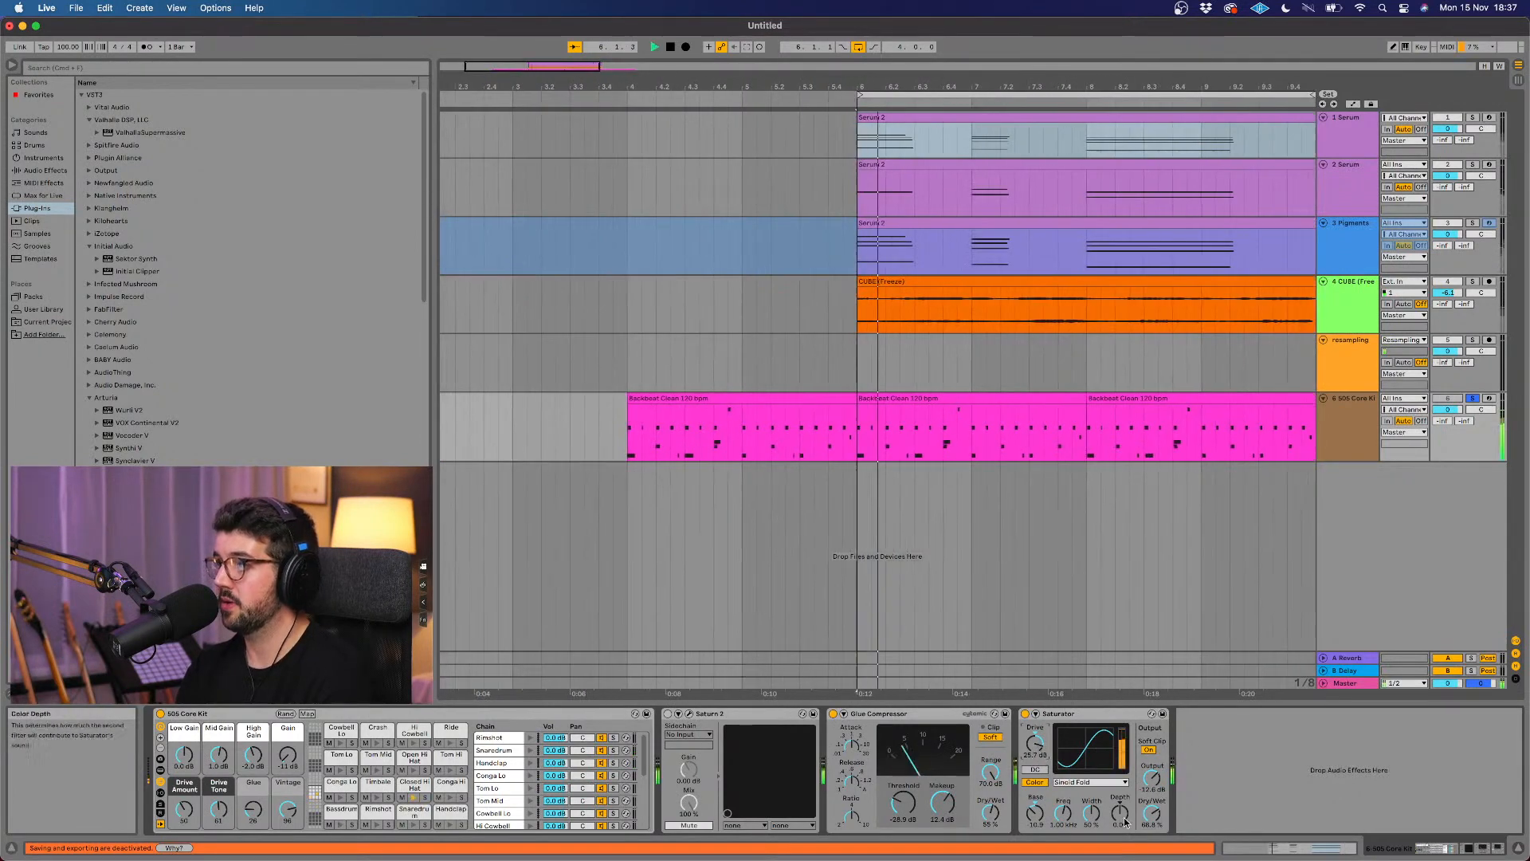
Step: Reduce the Saturator's Dry/Wet and move the device ahead of the Glue Compressor on the drum track, stopping playback
{"action": "mouse_move", "coordinate": [1151, 813]}
{"action": "left_mouse_down"}
{"action": "mouse_move", "coordinate": [1151, 832]}
{"action": "mouse_move", "coordinate": [1152, 797]}
{"action": "mouse_move", "coordinate": [1151, 819]}
{"action": "left_mouse_up"}
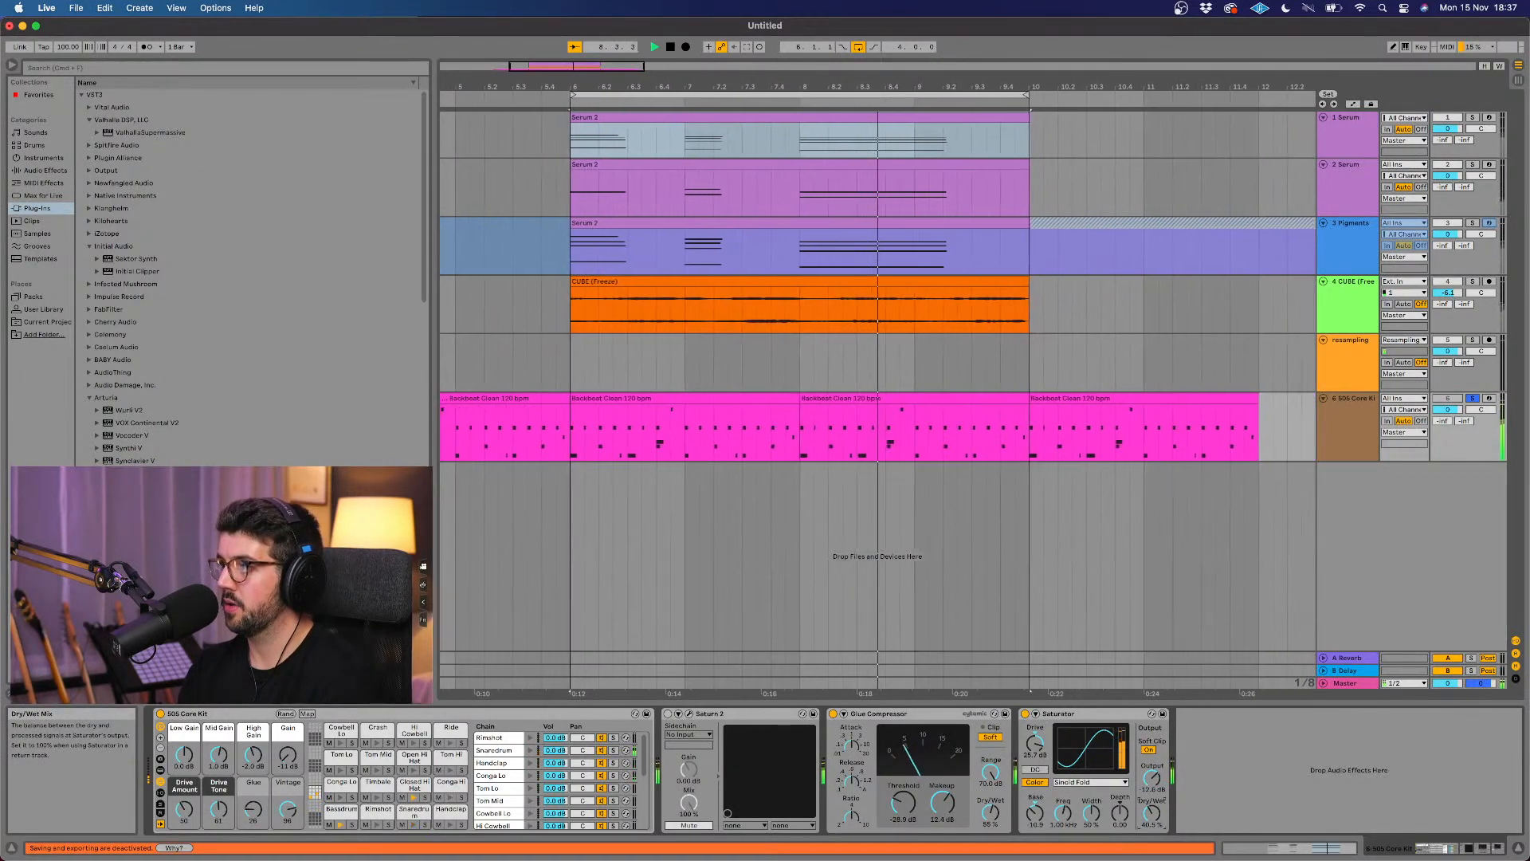
{"action": "left_click_drag", "start_coordinate": [1086, 715], "coordinate": [843, 725]}
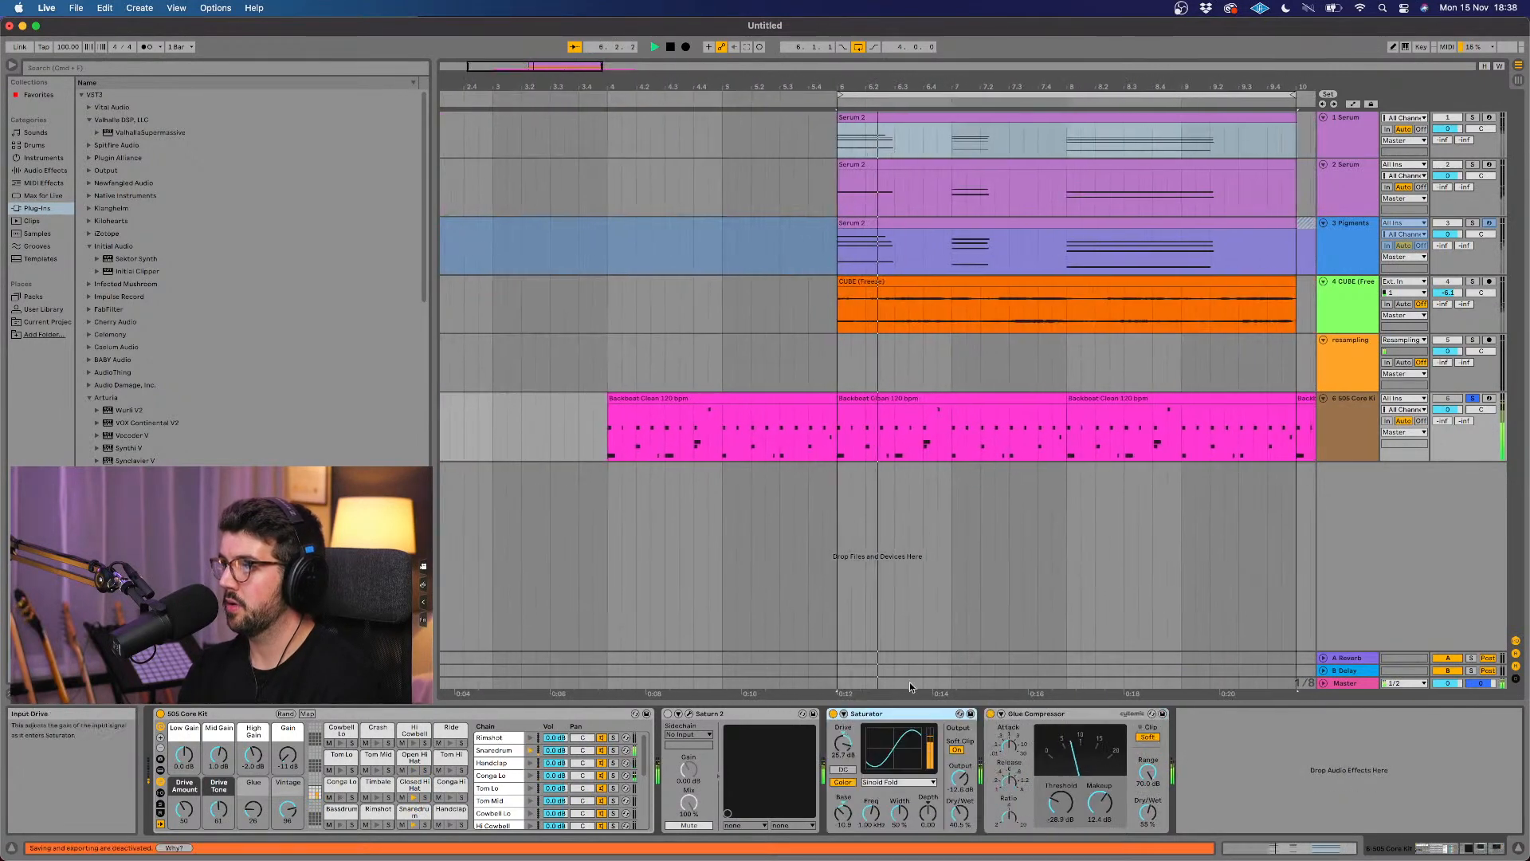
{"action": "key", "text": "space"}
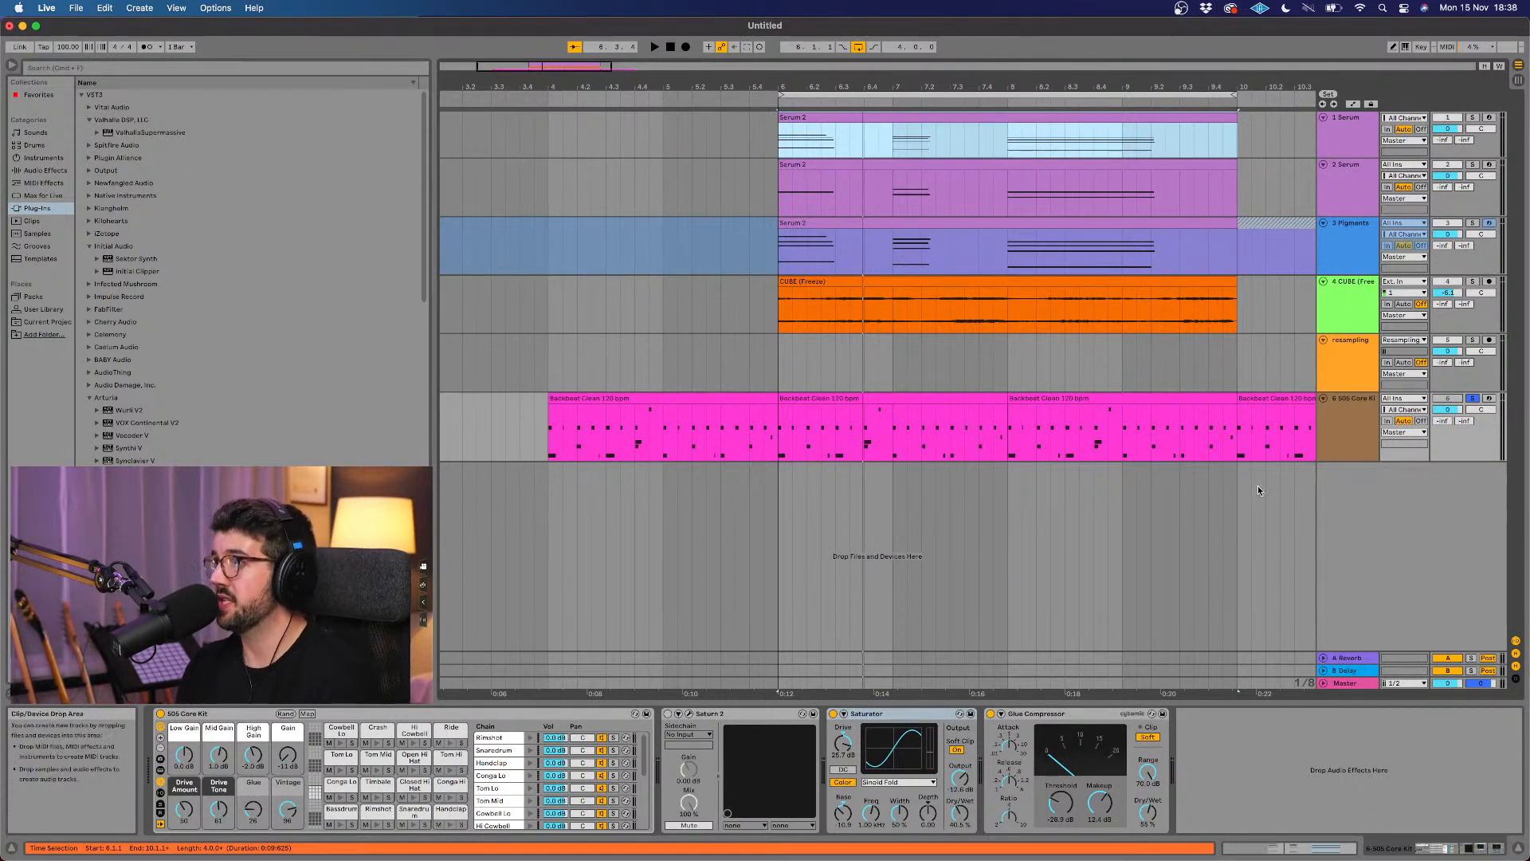
Step: Duplicate the first Serum track and delete the chord clip from the duplicate
{"action": "scroll", "coordinate": [1078, 408], "scroll_direction": "right", "scroll_amount": 2}
{"action": "scroll", "coordinate": [1078, 405], "scroll_direction": "right", "scroll_amount": 5}
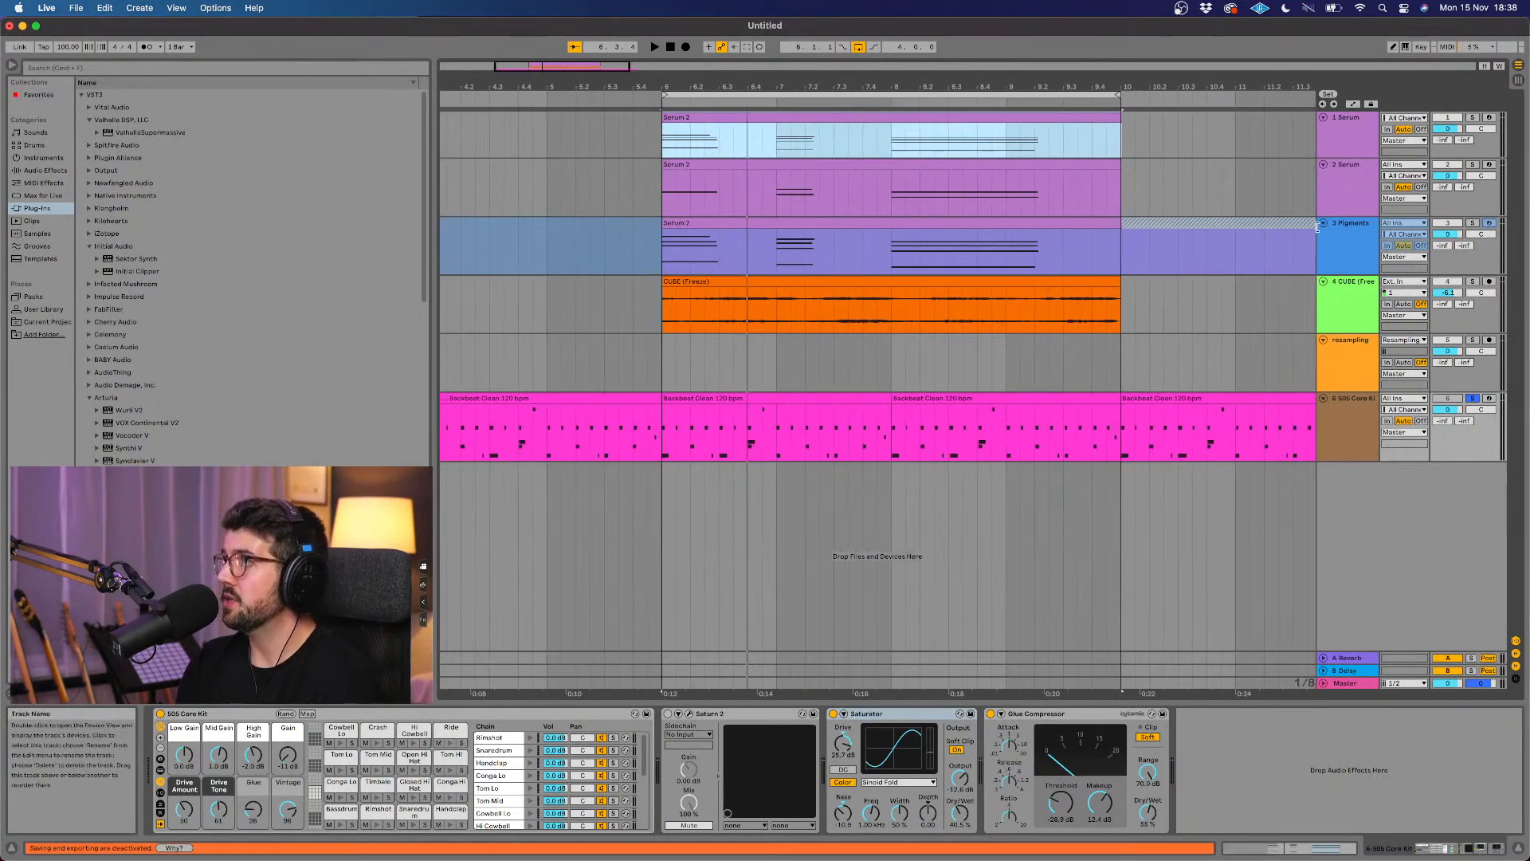
{"action": "left_click", "coordinate": [1351, 199]}
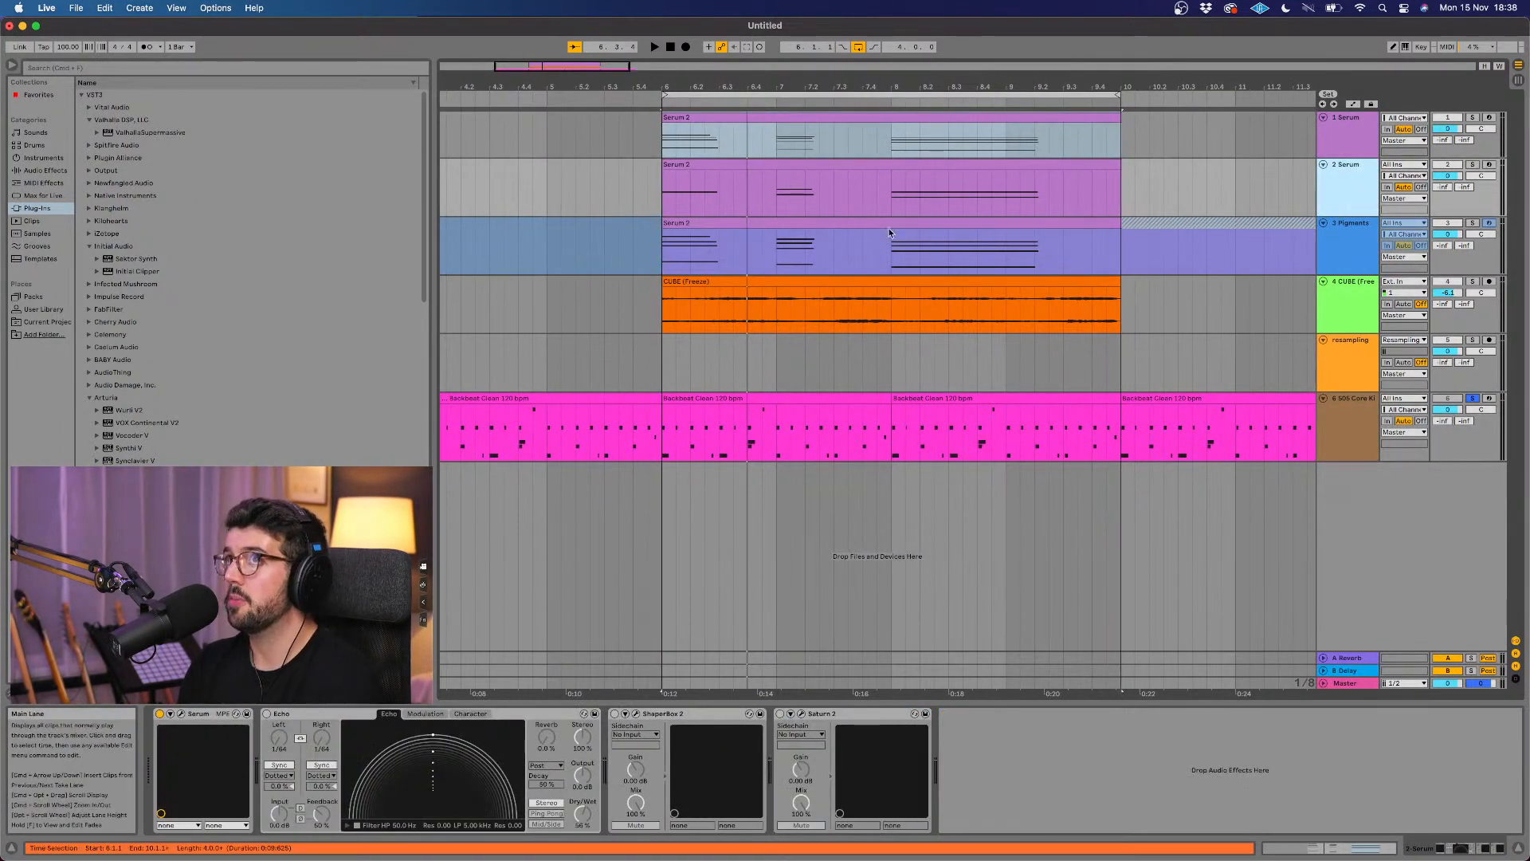
{"action": "right_click", "coordinate": [1340, 175]}
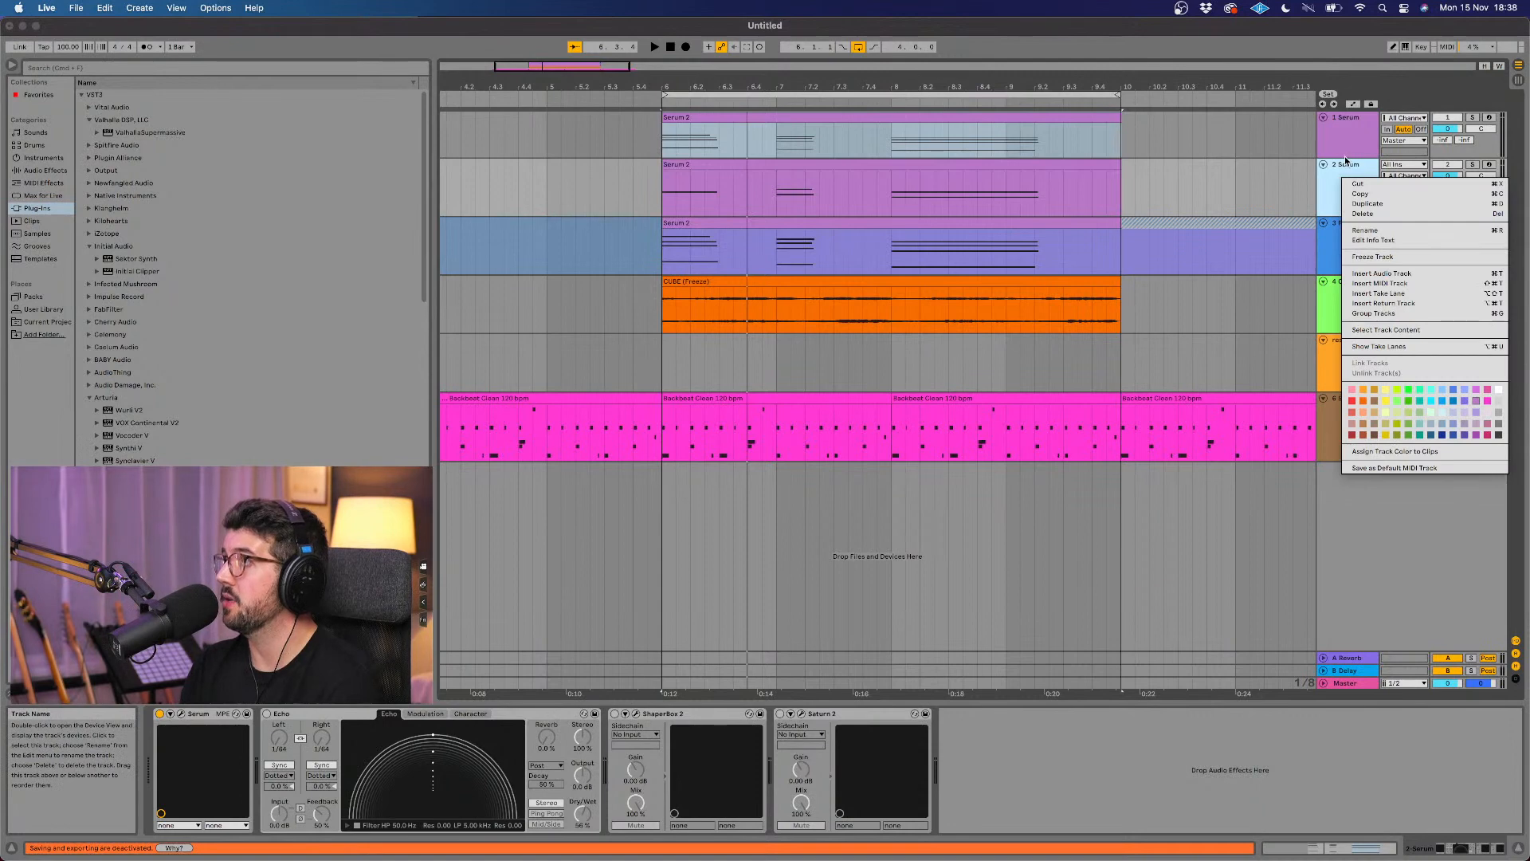
{"action": "left_click", "coordinate": [1349, 165]}
{"action": "left_click", "coordinate": [1360, 143]}
{"action": "right_click", "coordinate": [1360, 142]}
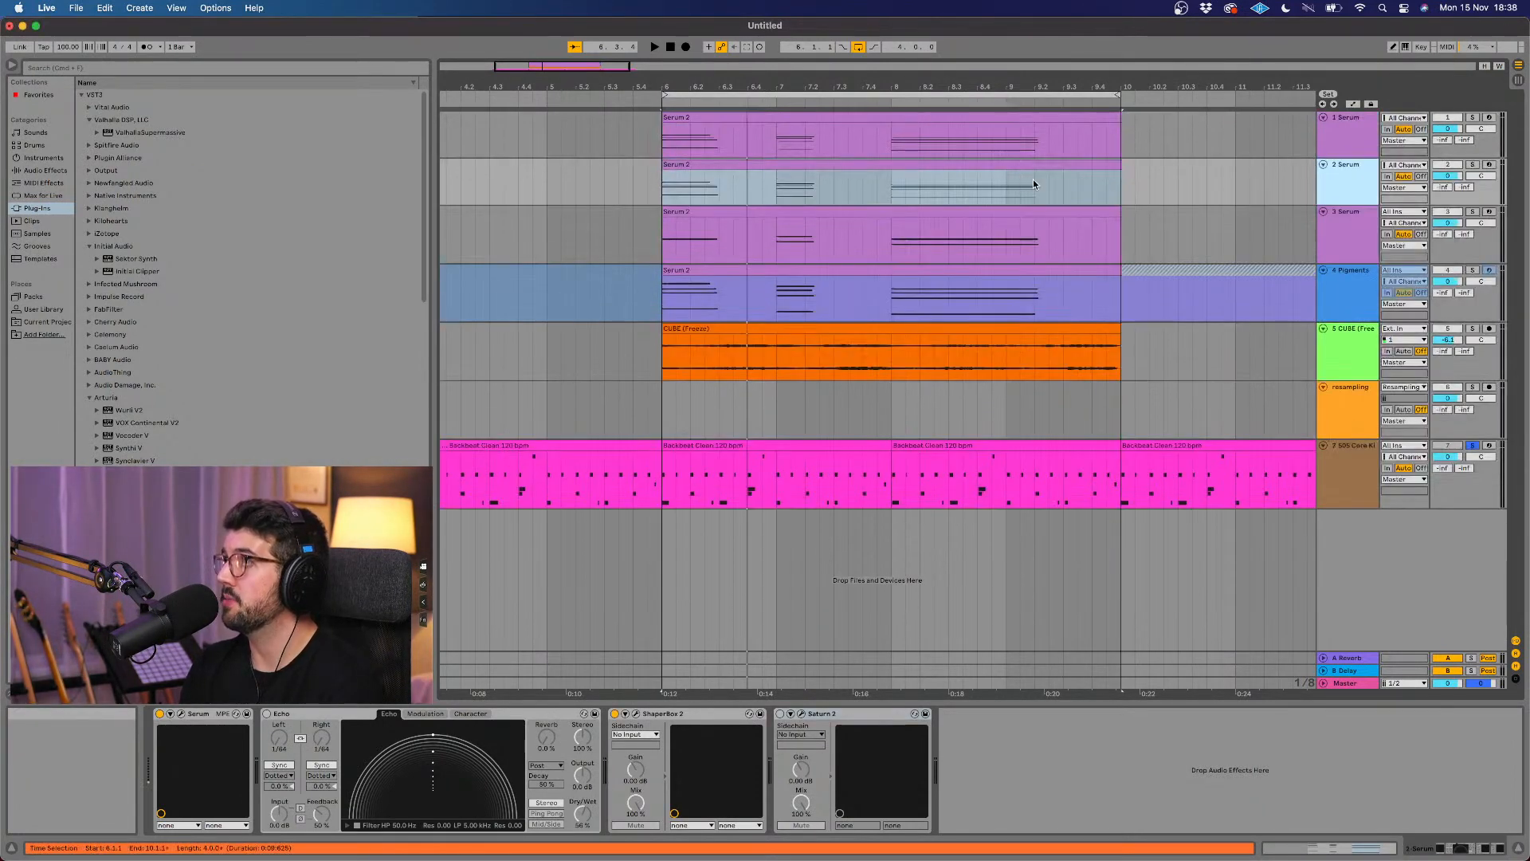
{"action": "left_click", "coordinate": [1010, 165]}
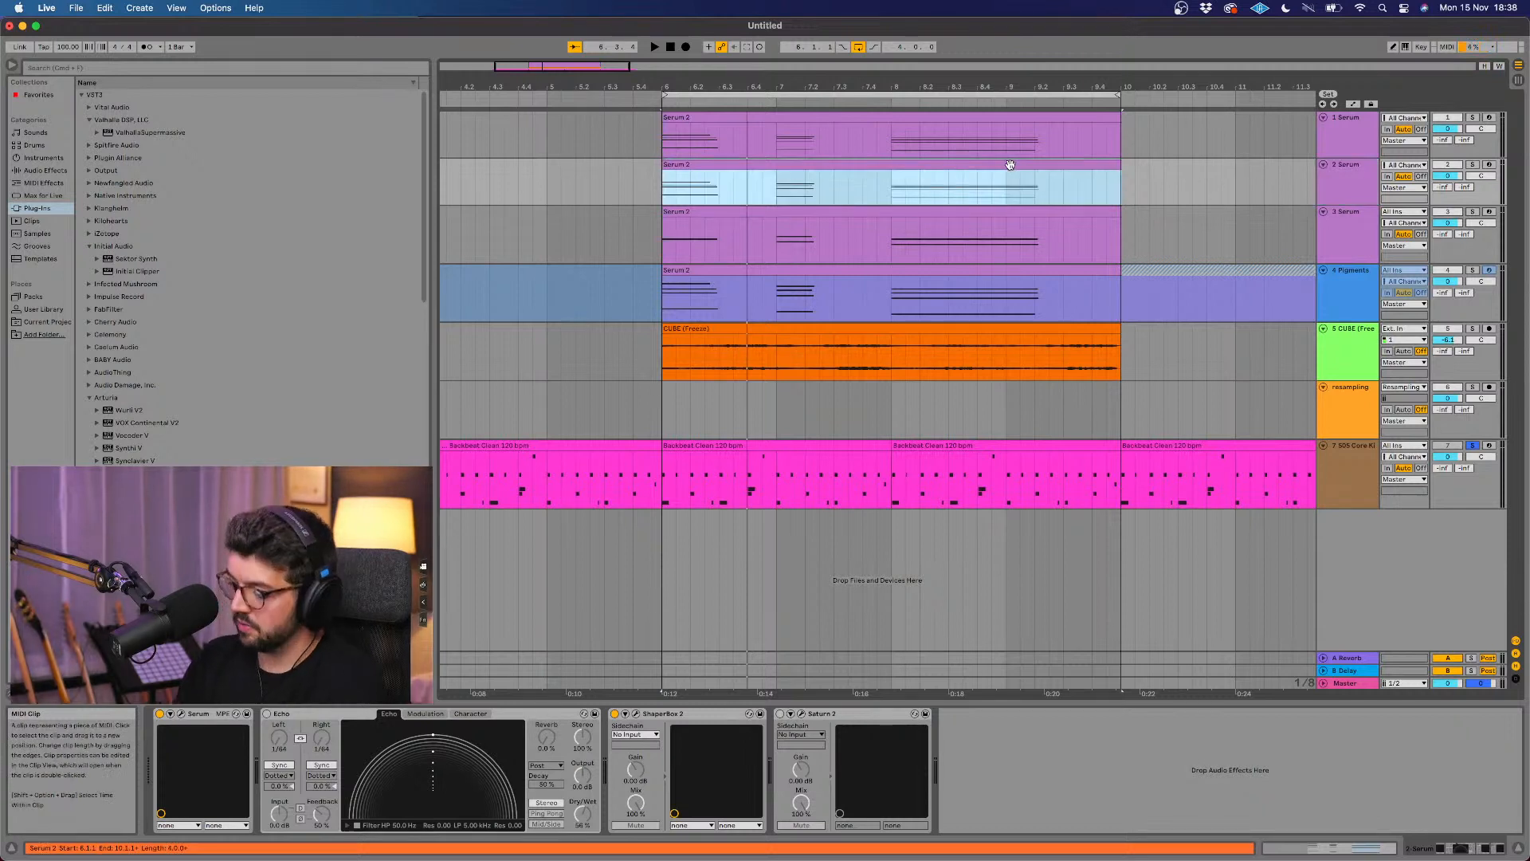
{"action": "key", "text": "Delete"}
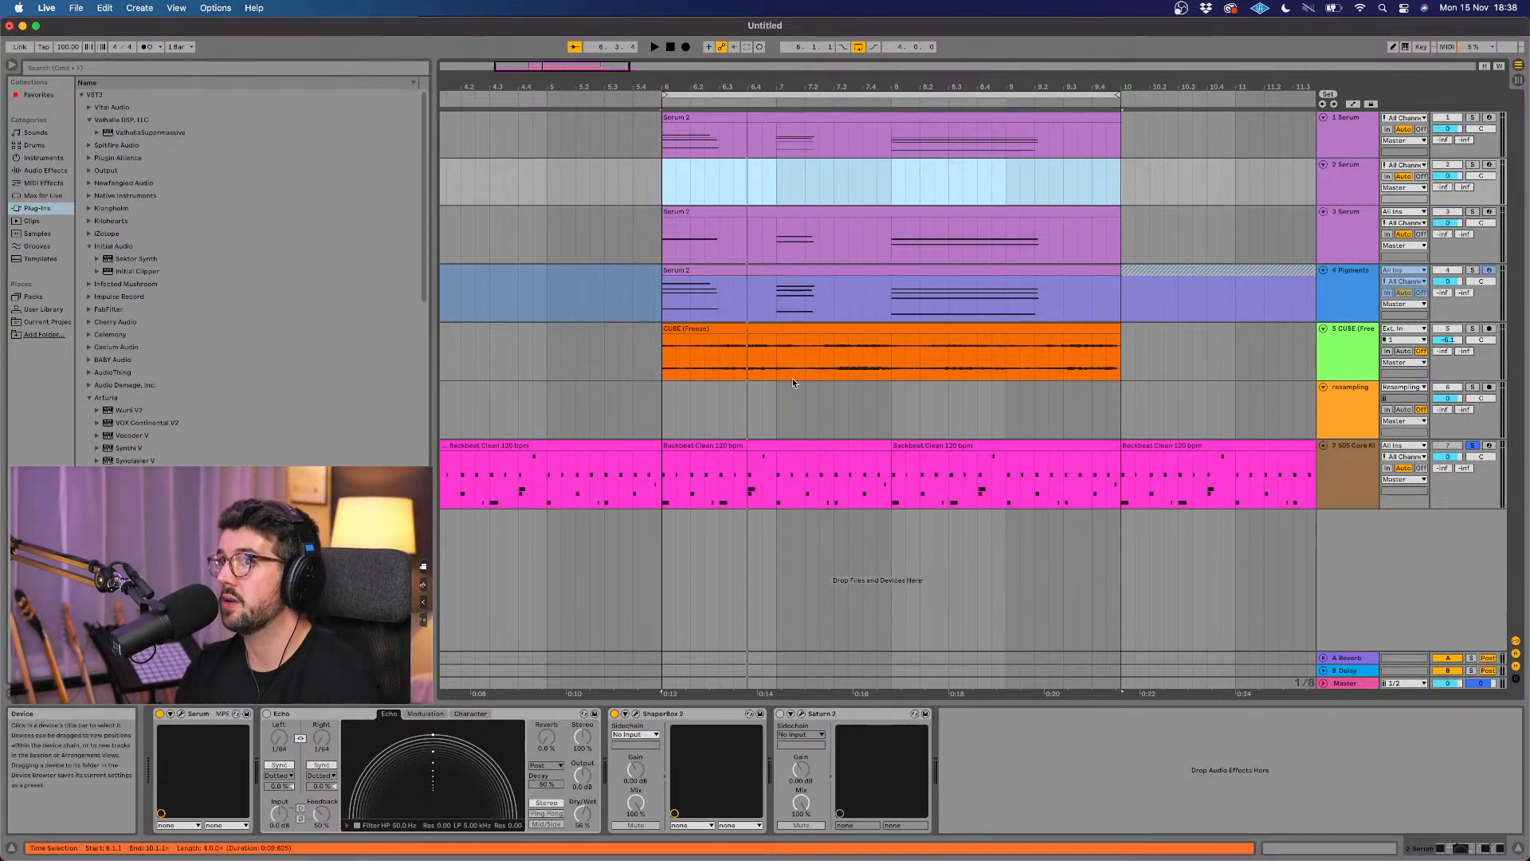
Step: Unsolo the drums and prepare the duplicated Serum track for live playing by arming it, bypassing ShaperBox 2 and showing the Serum interface
{"action": "left_click", "coordinate": [1475, 446]}
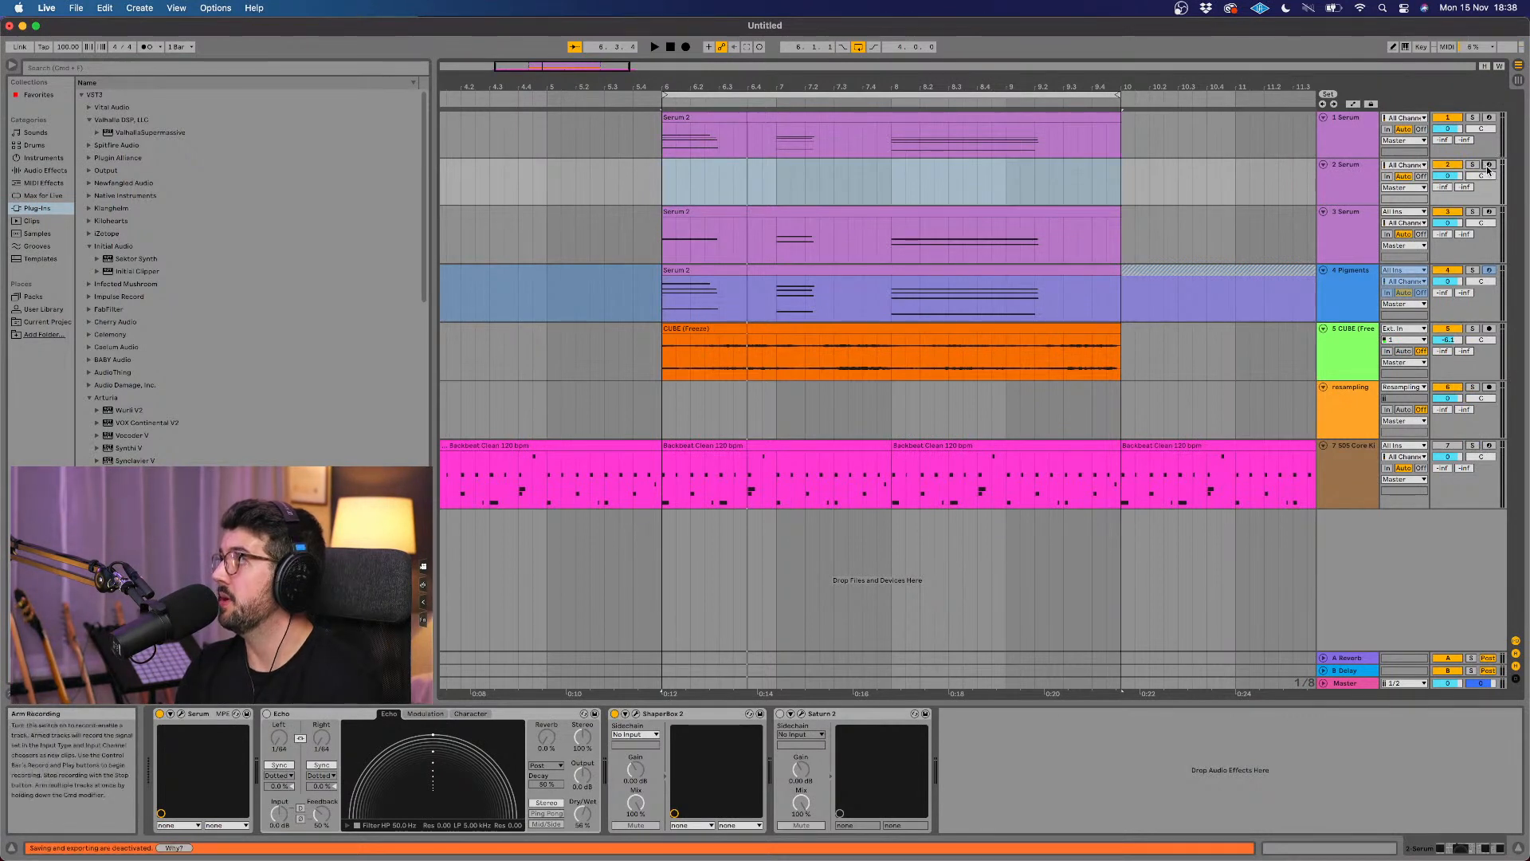
{"action": "left_click", "coordinate": [1340, 185]}
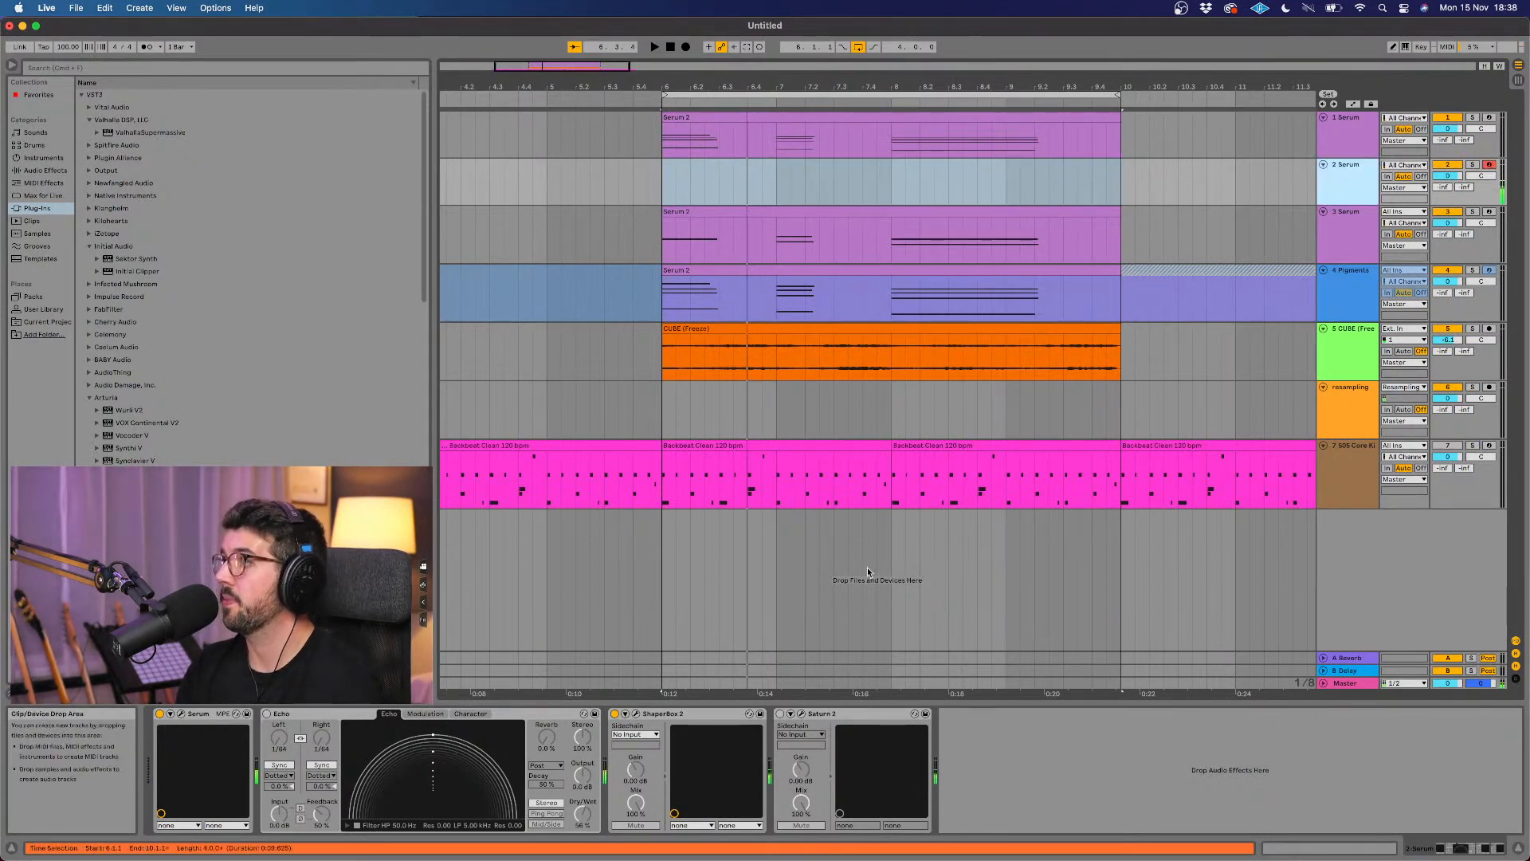
{"action": "left_click", "coordinate": [615, 715]}
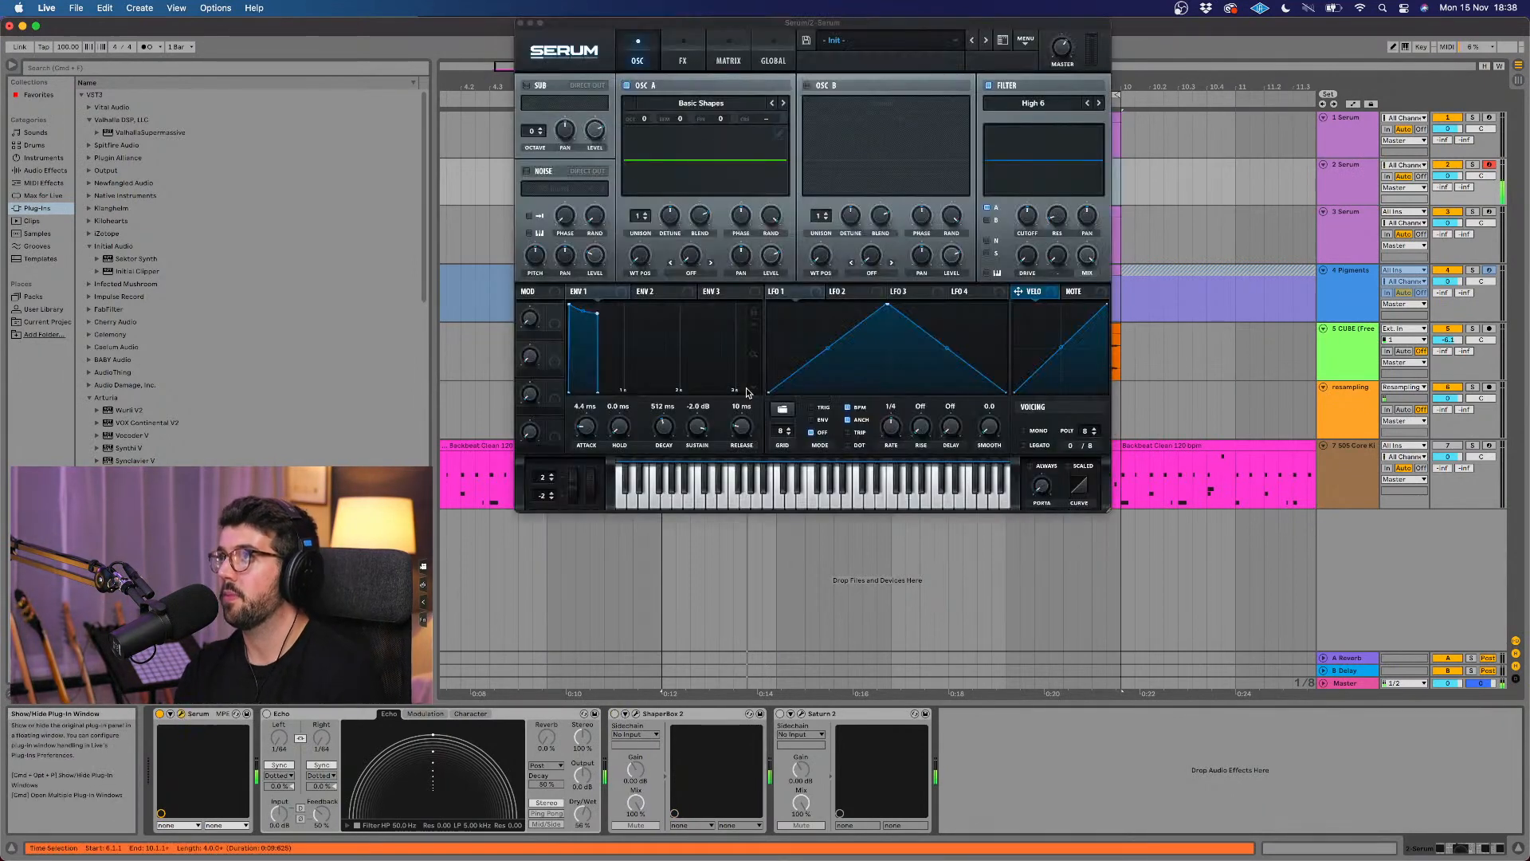
Step: Move Oscillator A's Basic Shapes wavetable position to the saw shape and set its octave to -2
{"action": "left_click", "coordinate": [754, 102]}
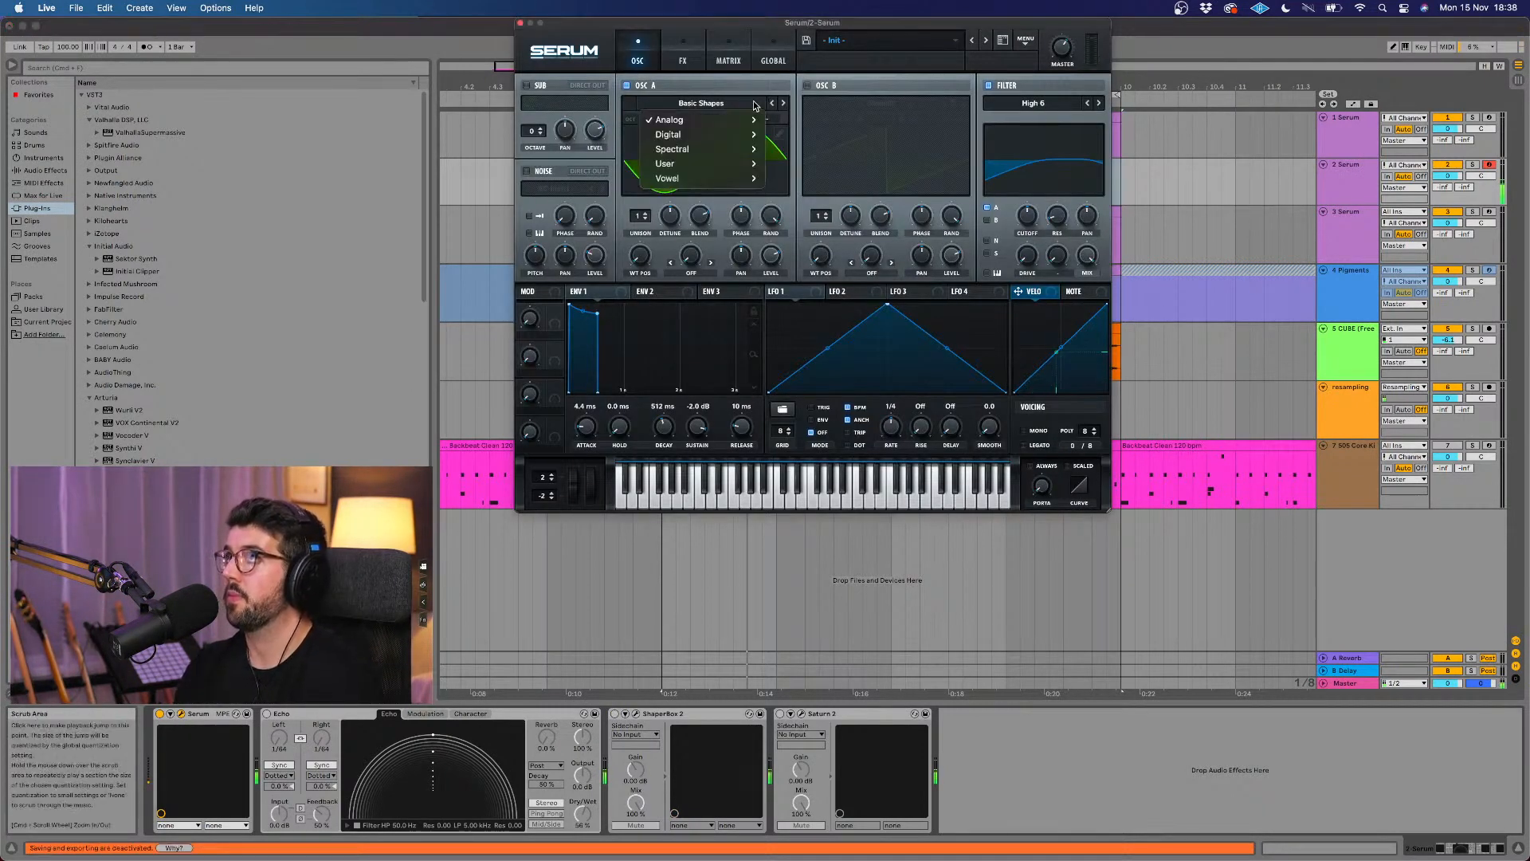
{"action": "left_click", "coordinate": [751, 104]}
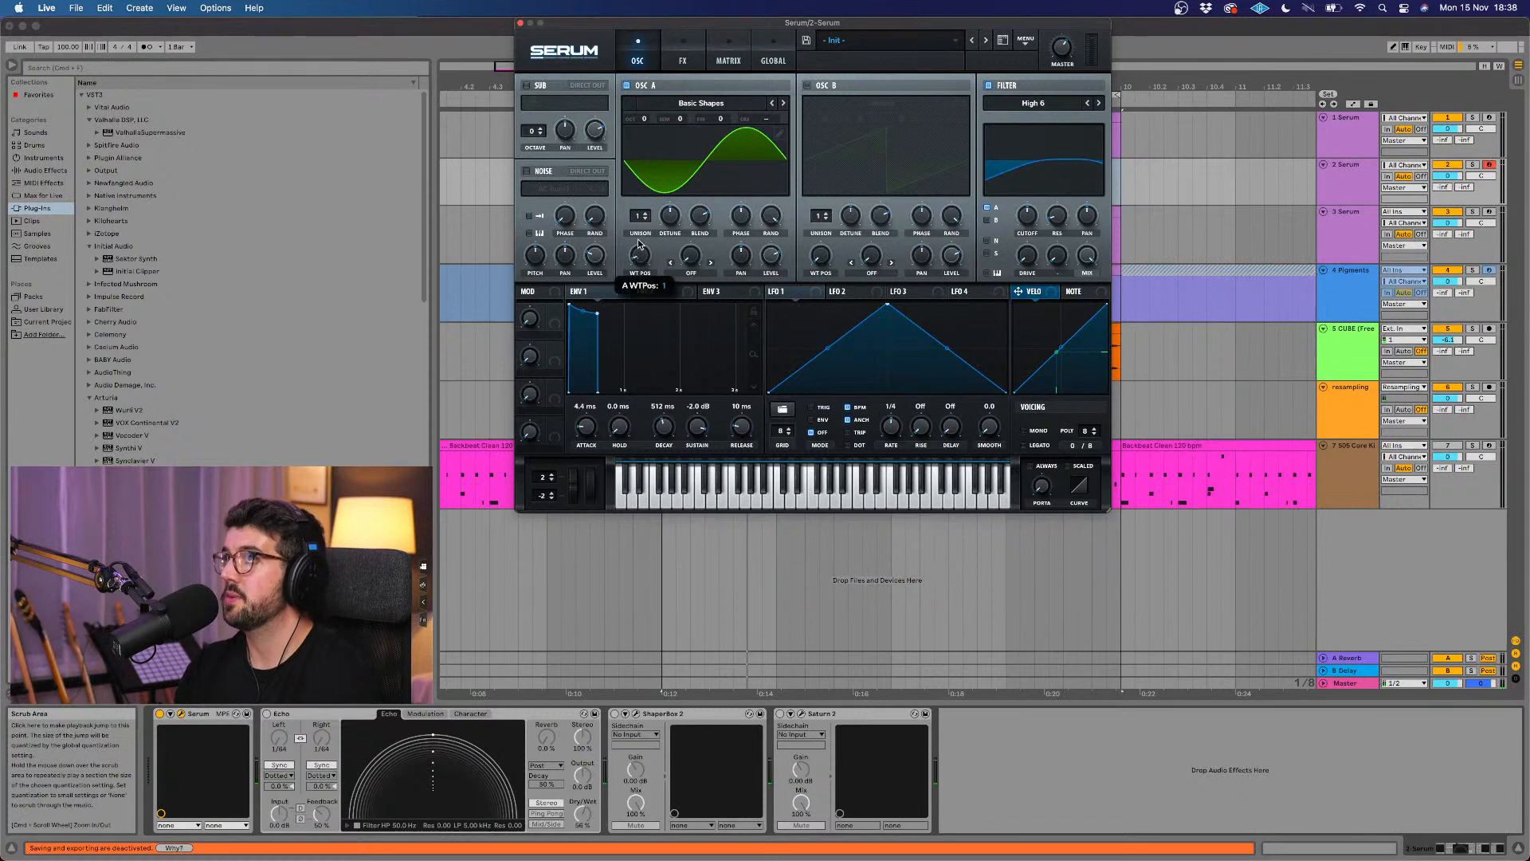
{"action": "left_click_drag", "start_coordinate": [637, 255], "coordinate": [638, 244]}
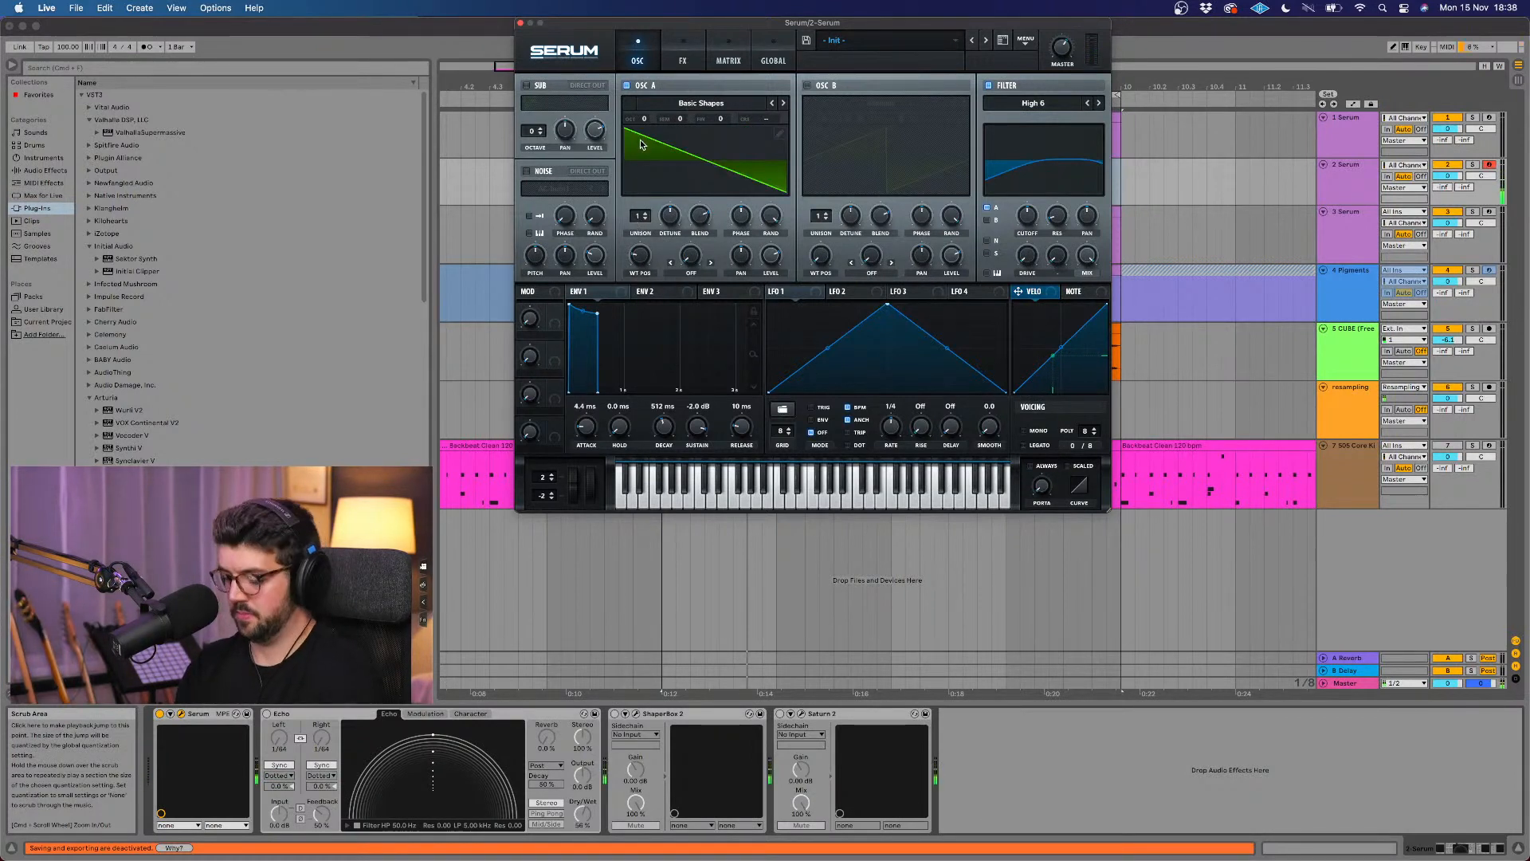
{"action": "left_click_drag", "start_coordinate": [643, 119], "coordinate": [644, 146]}
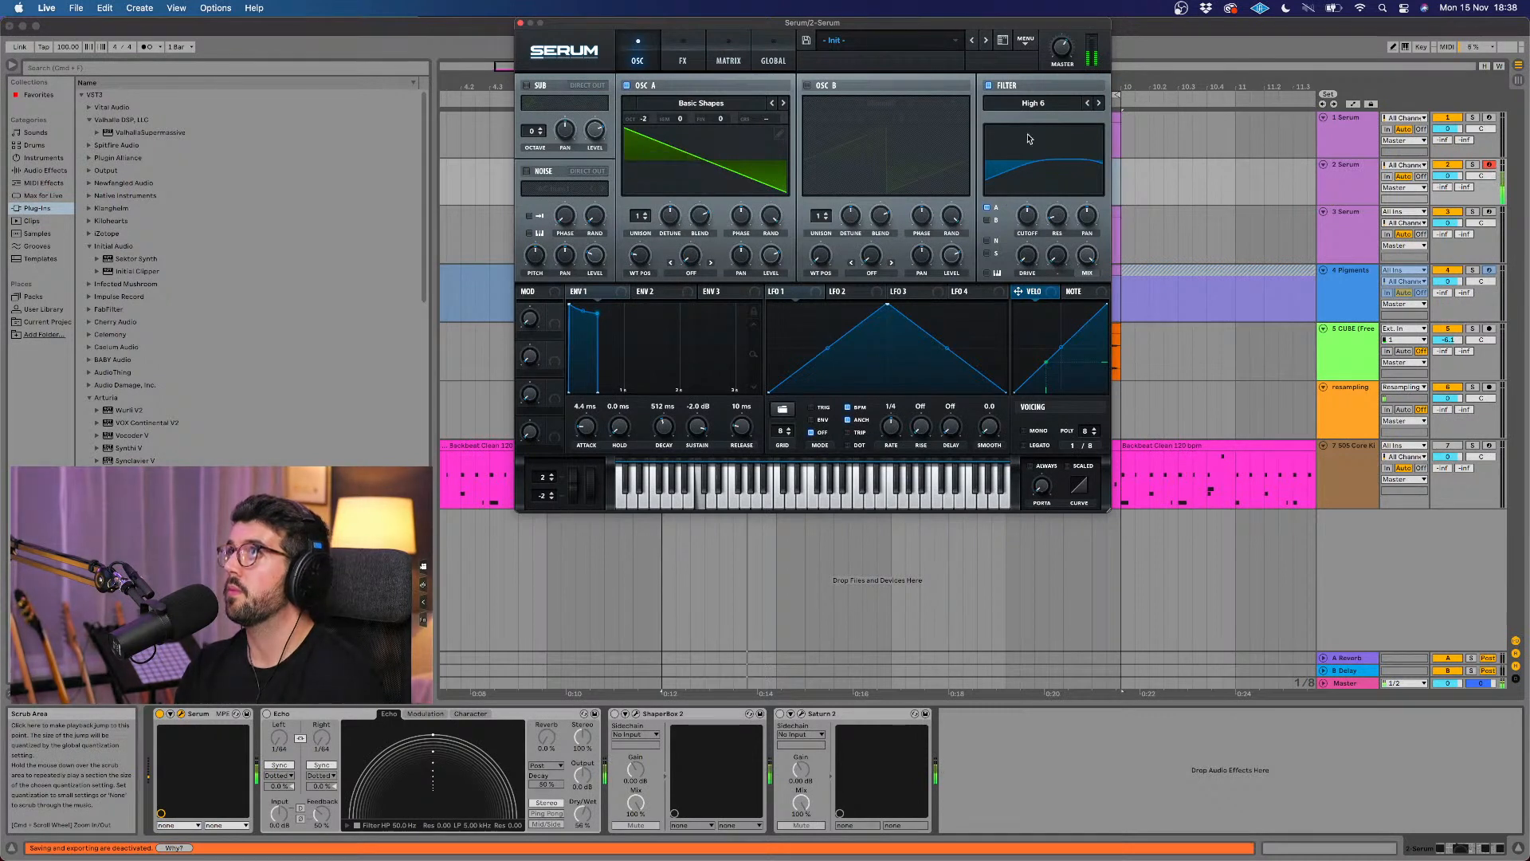
Step: Switch Serum's filter type to MG Low 6 and lower its cutoff
{"action": "left_click", "coordinate": [1044, 104]}
{"action": "mouse_move", "coordinate": [1042, 119]}
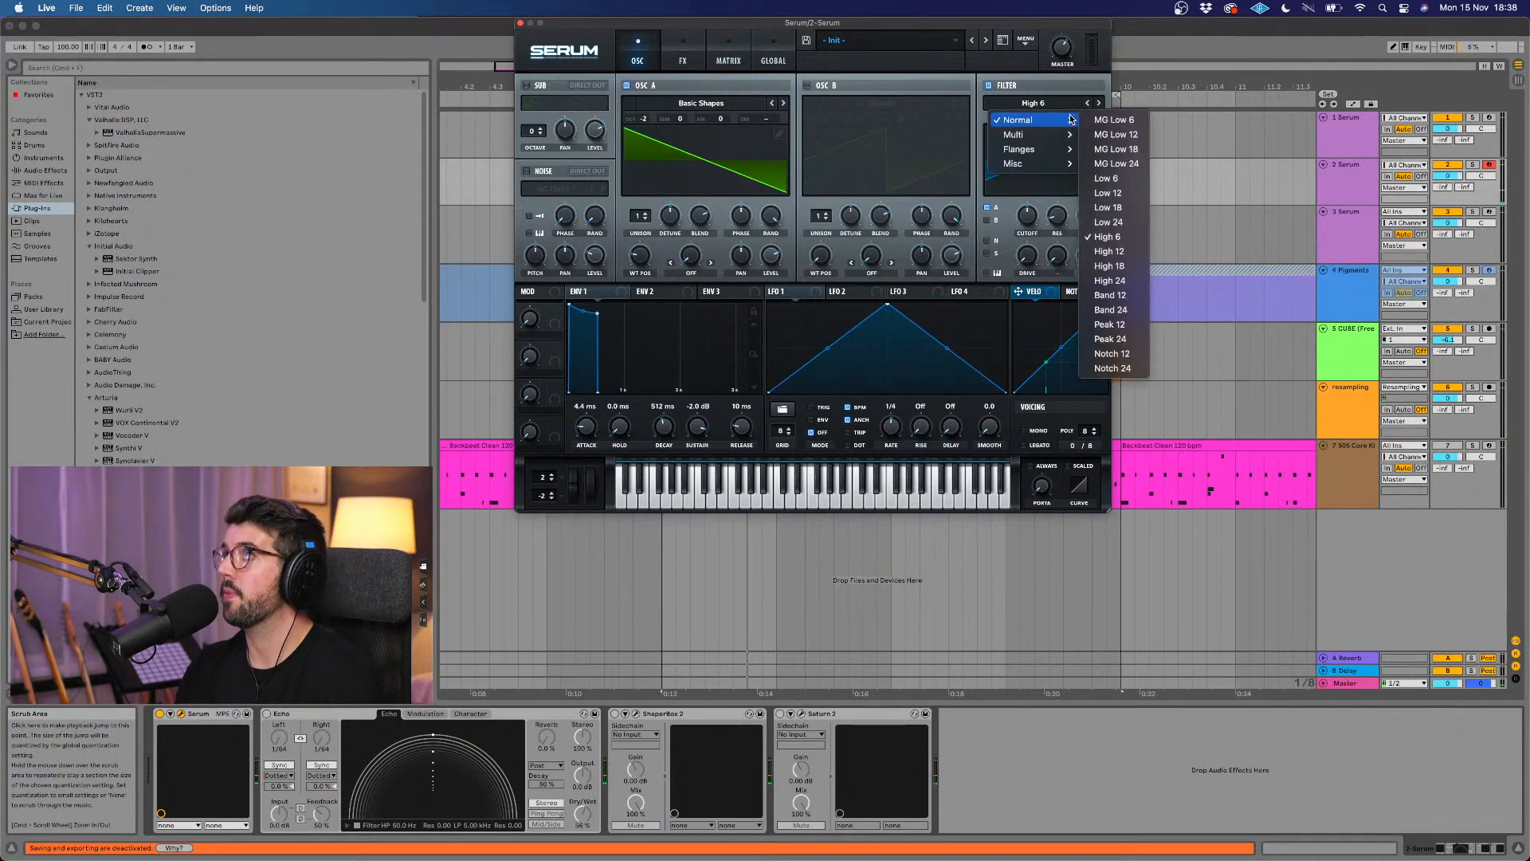
{"action": "left_click", "coordinate": [1112, 120]}
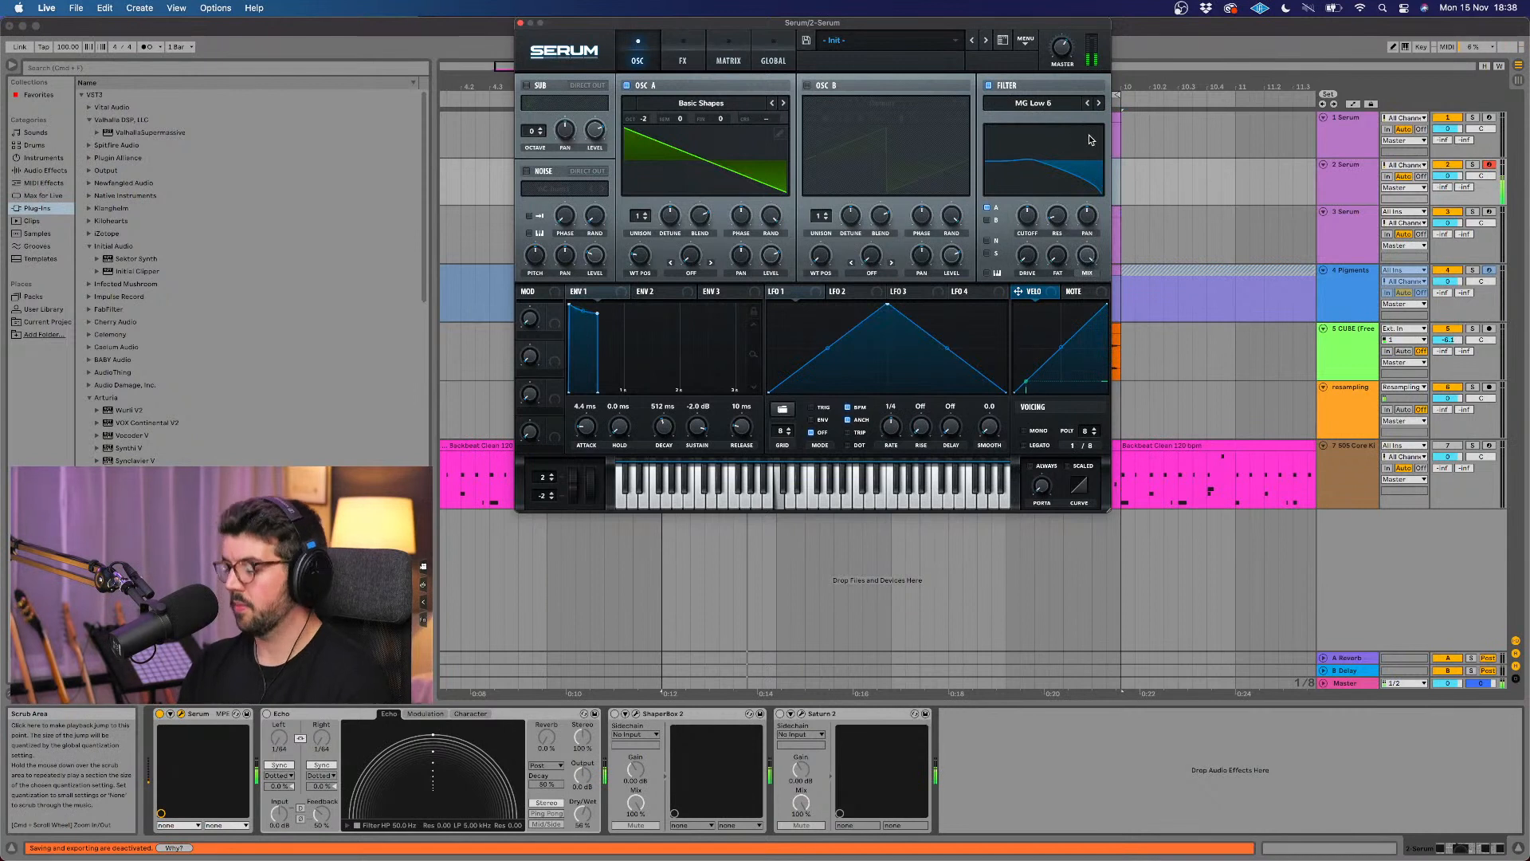
{"action": "mouse_move", "coordinate": [1030, 216]}
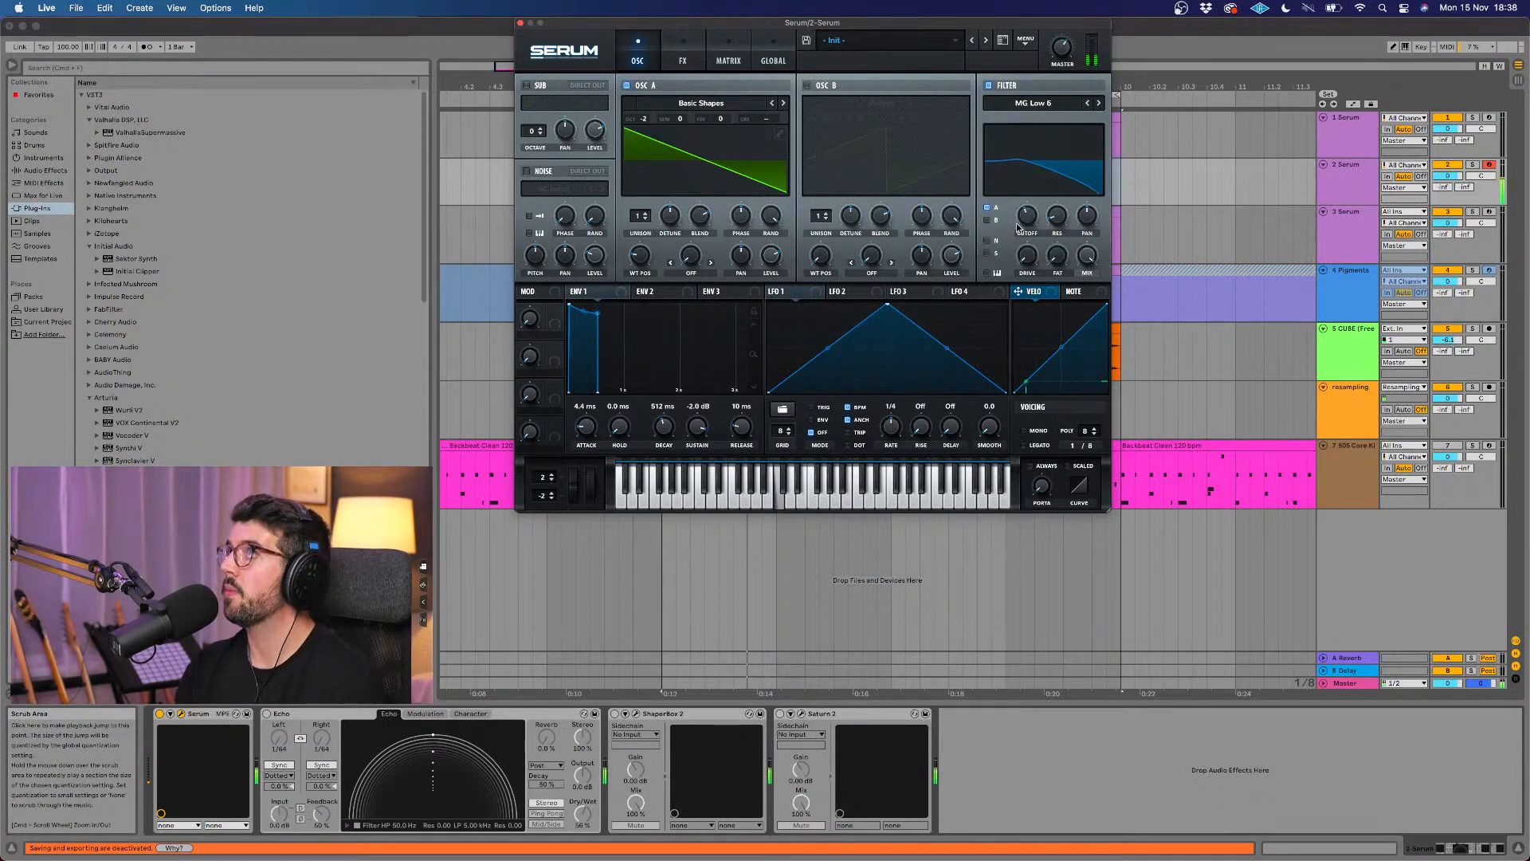
Step: Set Envelope 1 to a 7.0 ms attack, 1.03 s decay and 336 ms release, and give Oscillator A 4 unison voices
{"action": "left_click_drag", "start_coordinate": [582, 427], "coordinate": [582, 423]}
{"action": "mouse_move", "coordinate": [746, 428]}
{"action": "left_mouse_down"}
{"action": "mouse_move", "coordinate": [747, 406]}
{"action": "mouse_move", "coordinate": [668, 416]}
{"action": "mouse_move", "coordinate": [727, 420]}
{"action": "left_mouse_up"}
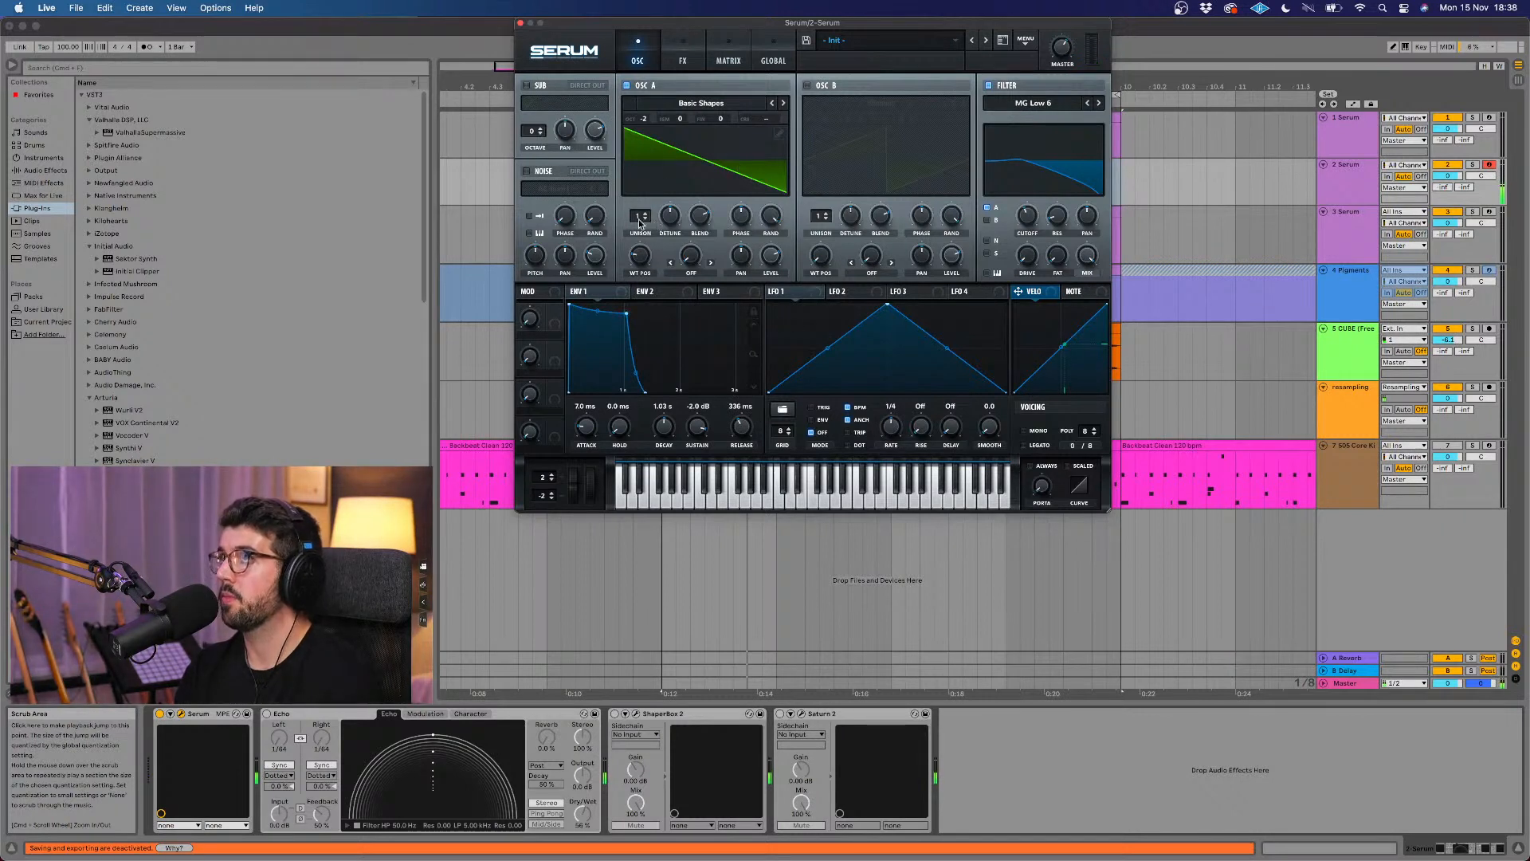
{"action": "left_click_drag", "start_coordinate": [635, 260], "coordinate": [667, 238]}
{"action": "left_click_drag", "start_coordinate": [1039, 236], "coordinate": [1037, 220]}
Step: Refine Envelope 1 to a 694 ms decay, -4.7 dB sustain and 570 ms release
{"action": "left_click_drag", "start_coordinate": [695, 430], "coordinate": [661, 433]}
{"action": "mouse_move", "coordinate": [664, 427]}
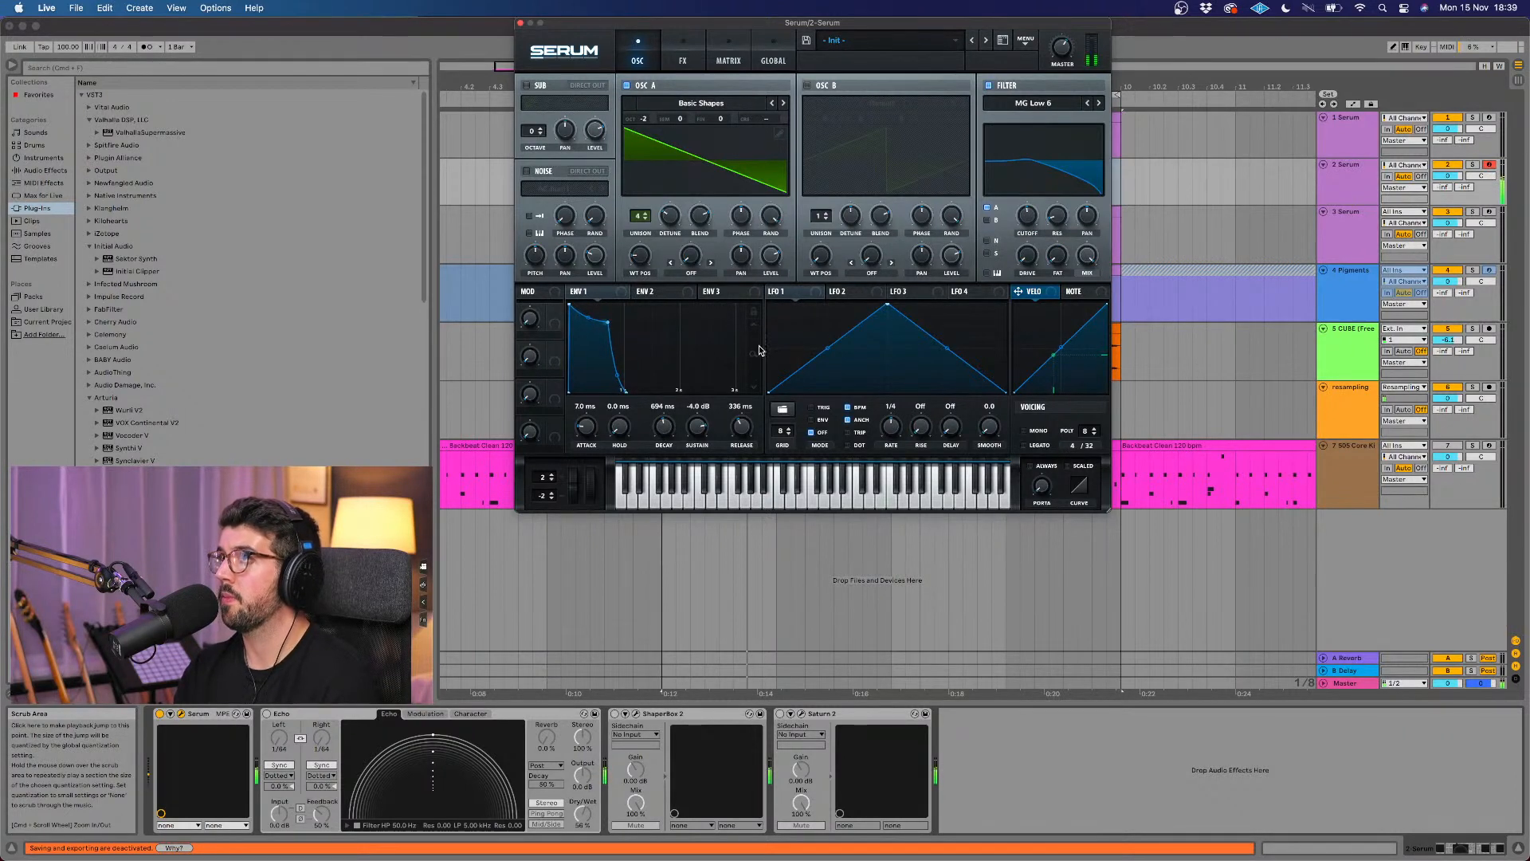
{"action": "left_click_drag", "start_coordinate": [757, 343], "coordinate": [738, 430]}
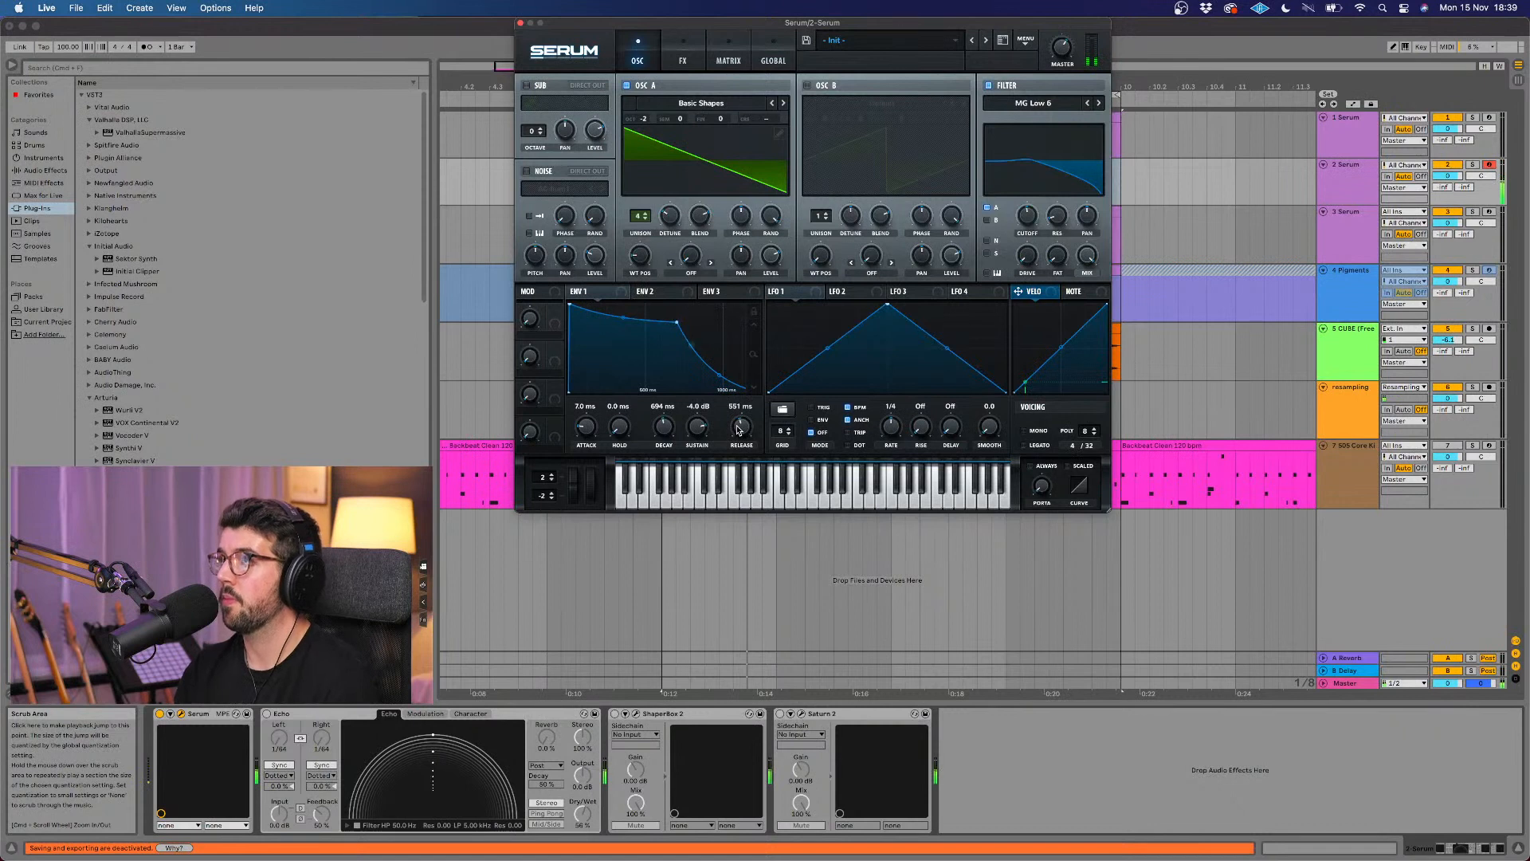
{"action": "mouse_move", "coordinate": [732, 440]}
{"action": "left_mouse_down"}
{"action": "mouse_move", "coordinate": [702, 436]}
{"action": "mouse_move", "coordinate": [747, 456]}
{"action": "left_mouse_up"}
Step: Enable Serum's distortion effect in HardClip mode with adjusted drive, and shorten Envelope 1's decay to 391 ms
{"action": "left_click", "coordinate": [682, 61]}
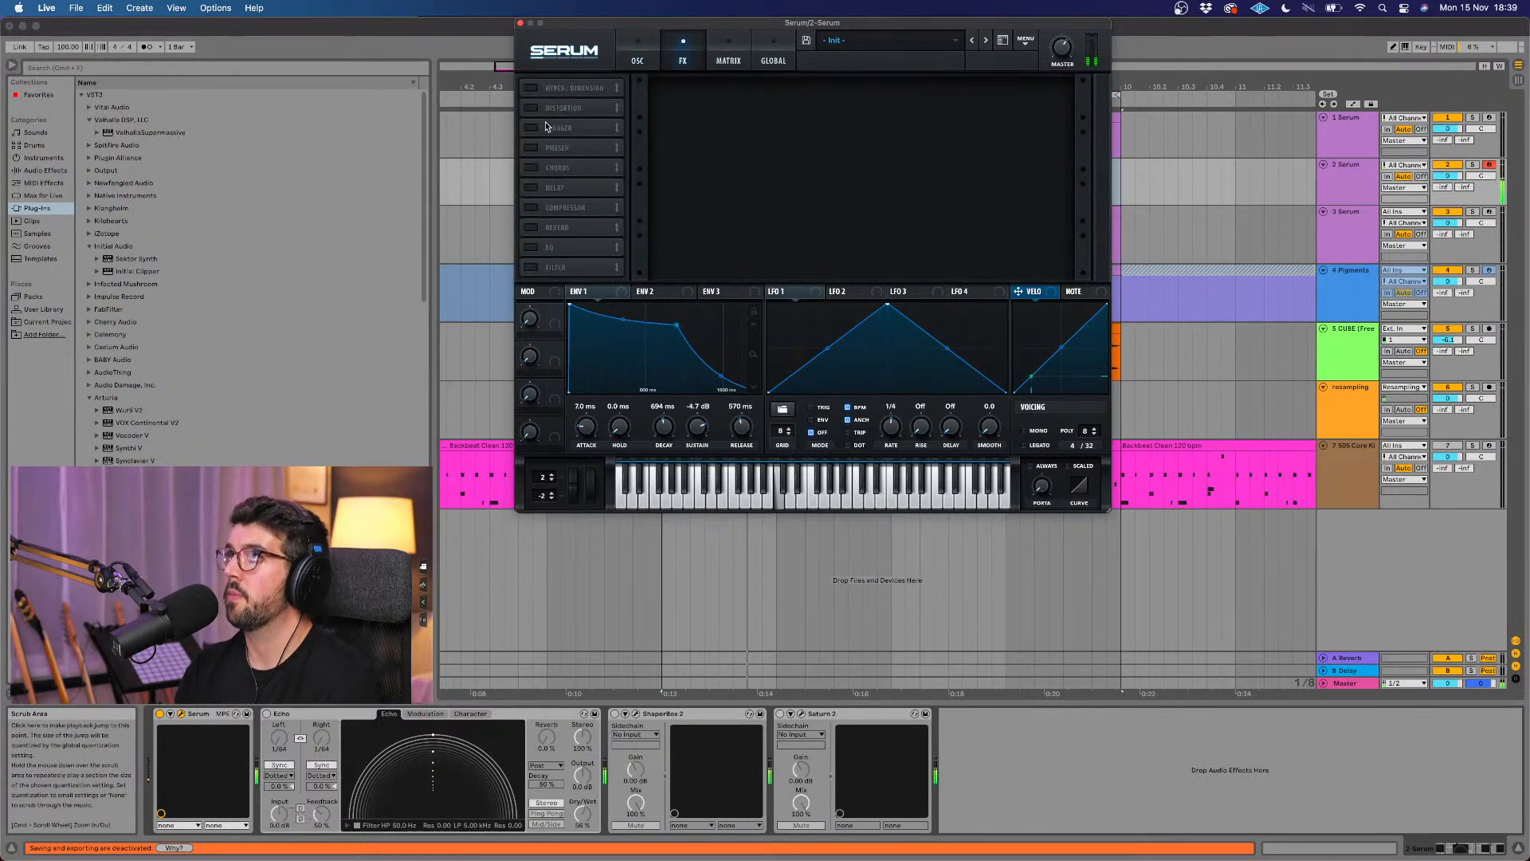
{"action": "left_click", "coordinate": [534, 109]}
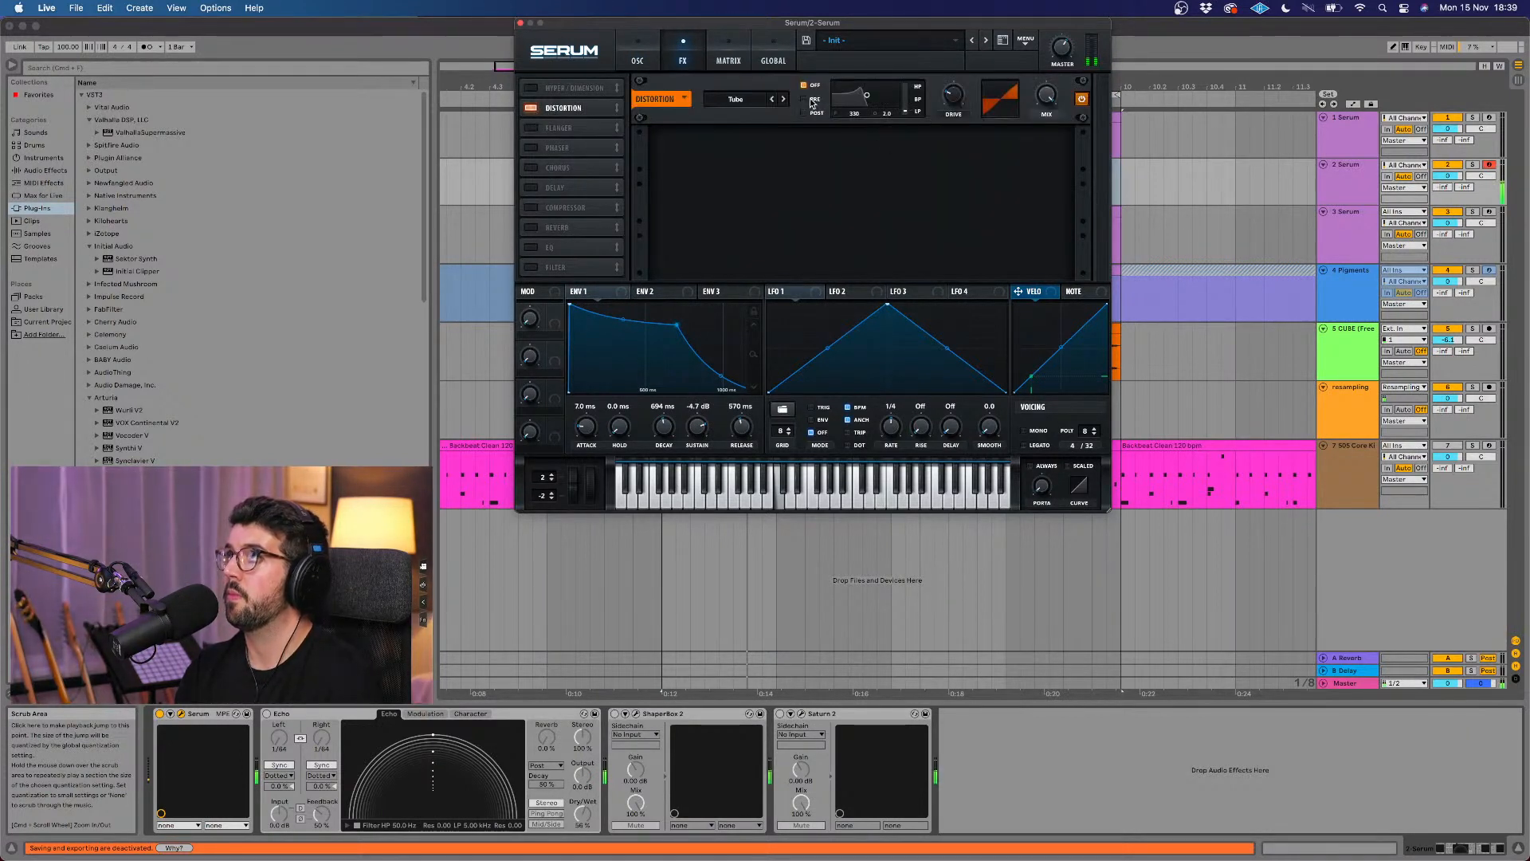
{"action": "left_click", "coordinate": [784, 98]}
{"action": "left_click", "coordinate": [784, 98]}
{"action": "left_click_drag", "start_coordinate": [957, 104], "coordinate": [966, 85]}
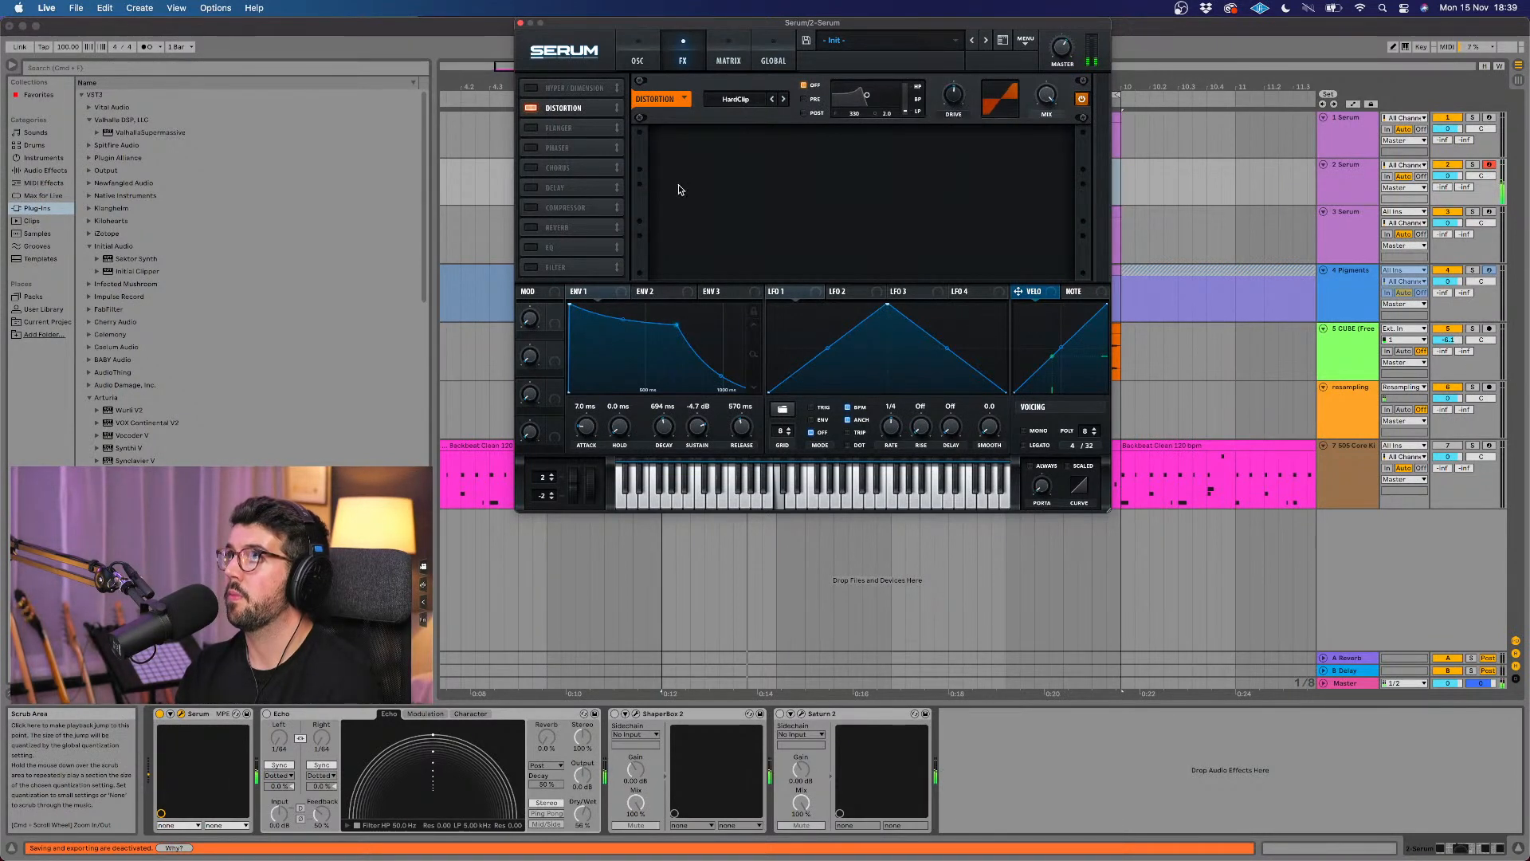
{"action": "left_click_drag", "start_coordinate": [663, 427], "coordinate": [660, 430]}
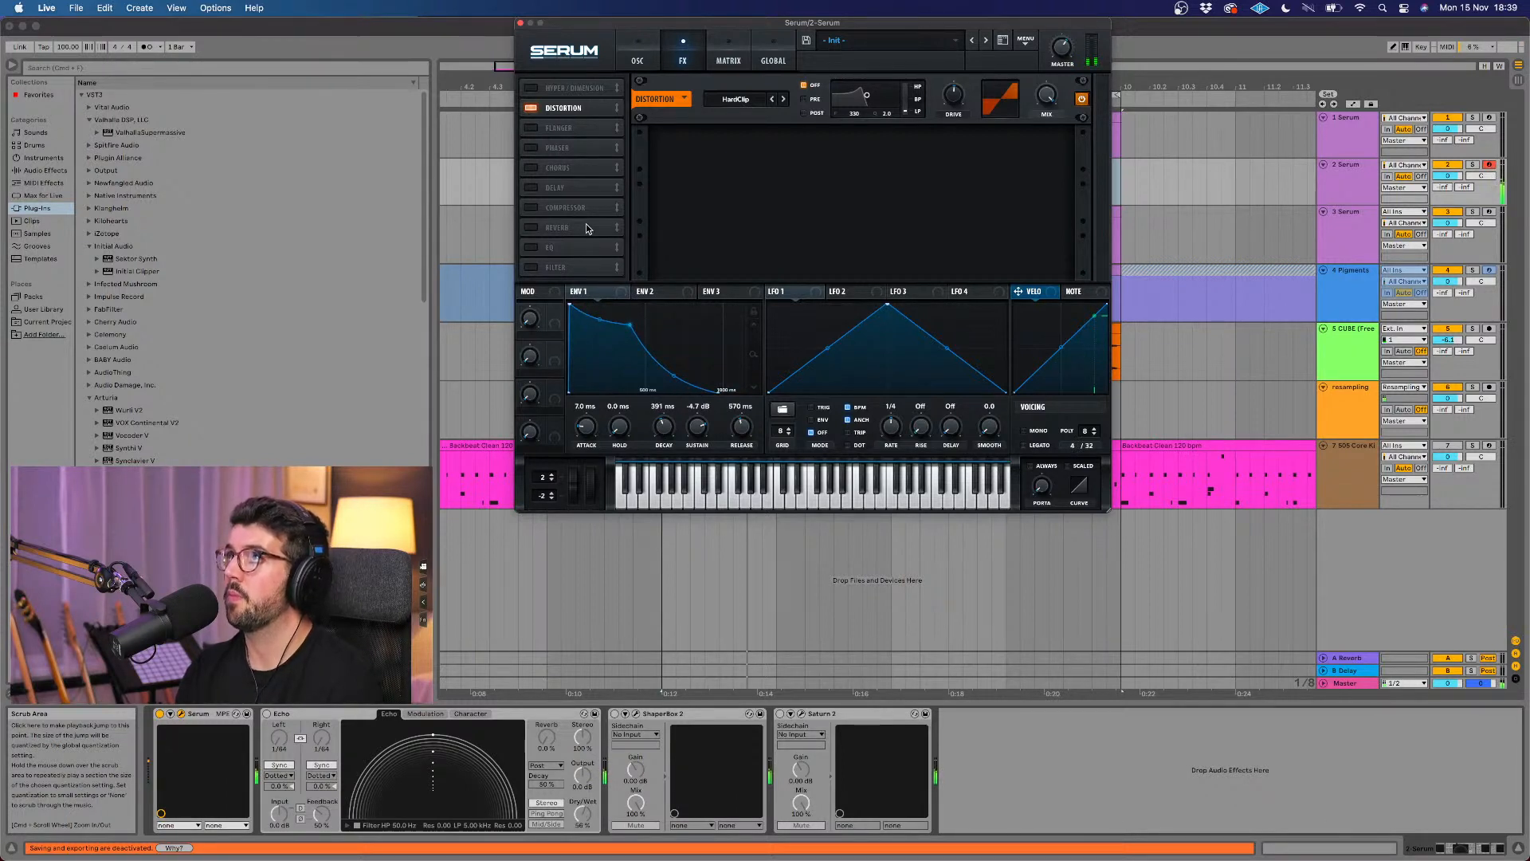
Step: Enable Serum's reverb effect, raise its low cut and adjust its mix
{"action": "left_click", "coordinate": [531, 227]}
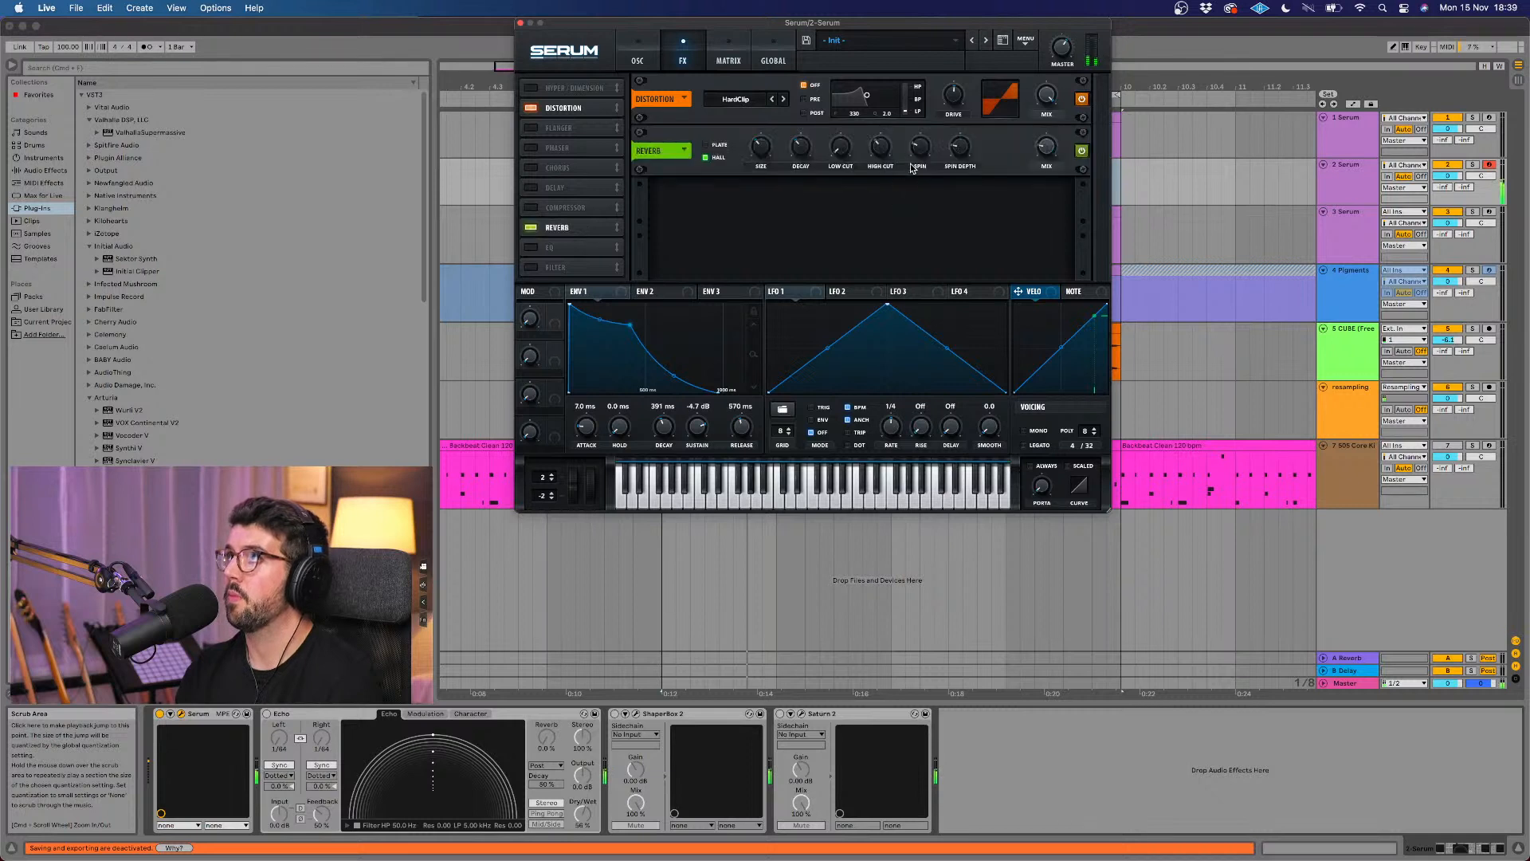
{"action": "left_click_drag", "start_coordinate": [841, 147], "coordinate": [853, 102]}
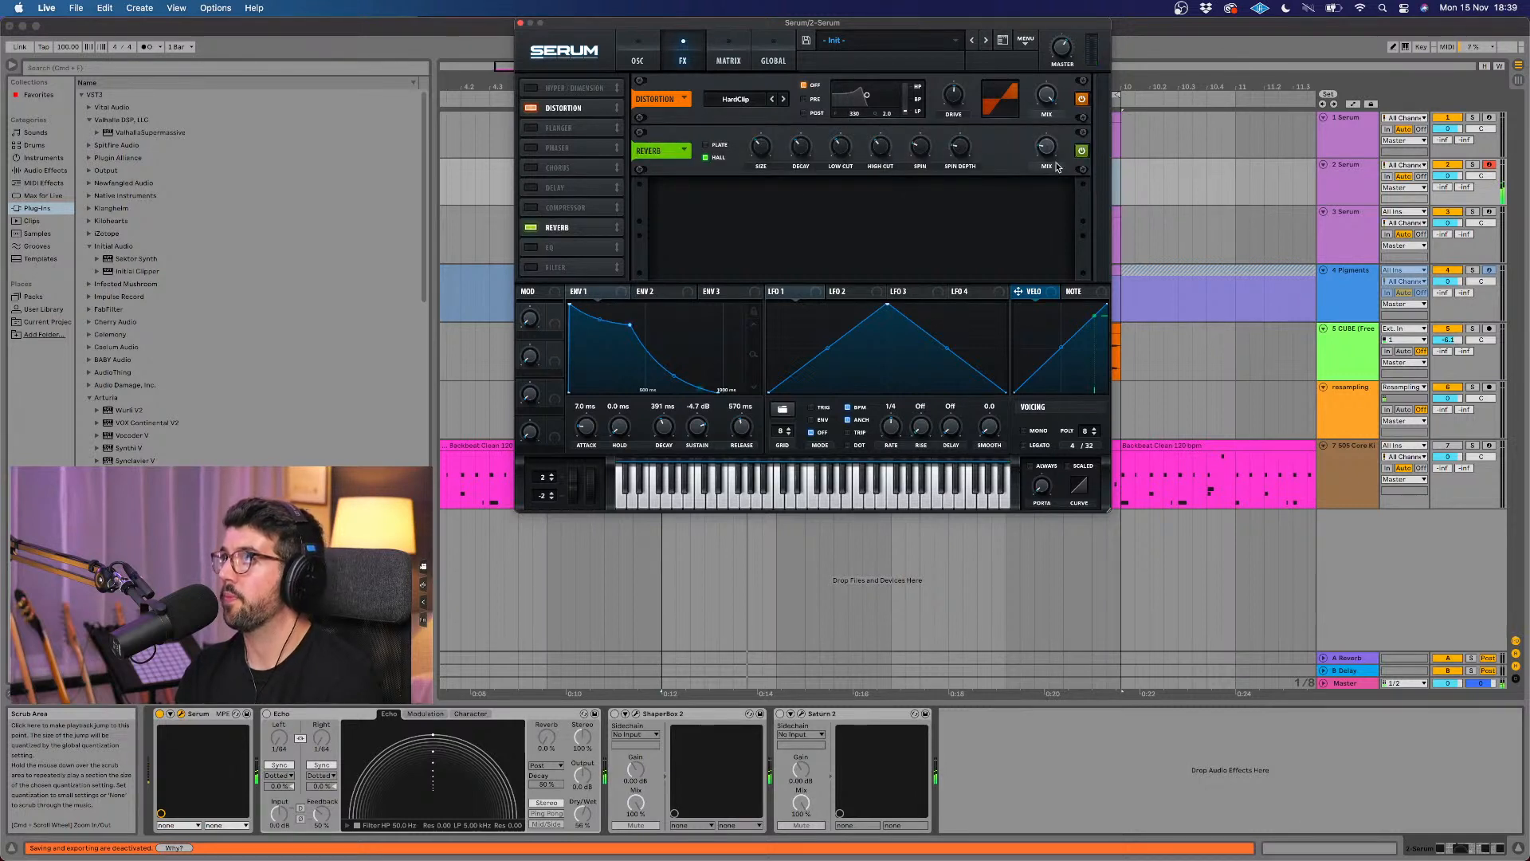
{"action": "left_click_drag", "start_coordinate": [1059, 135], "coordinate": [1059, 127]}
Step: Enable the sub oscillator with direct output, set its octave to -1 and adjust its level
{"action": "left_click", "coordinate": [641, 57]}
{"action": "left_click", "coordinate": [548, 88]}
{"action": "left_click_drag", "start_coordinate": [536, 131], "coordinate": [531, 142]}
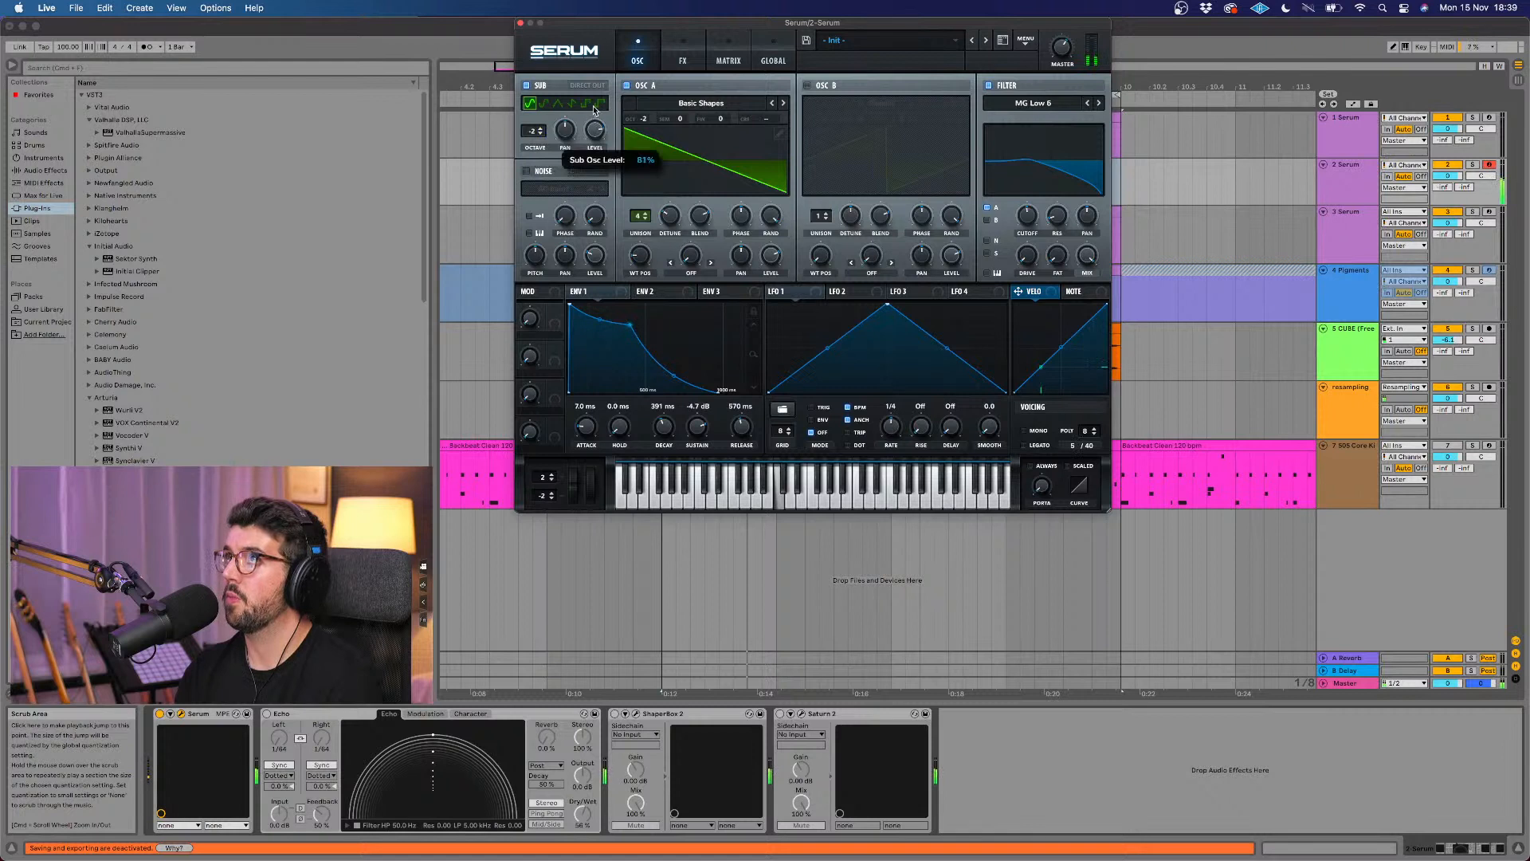
{"action": "left_click", "coordinate": [575, 88]}
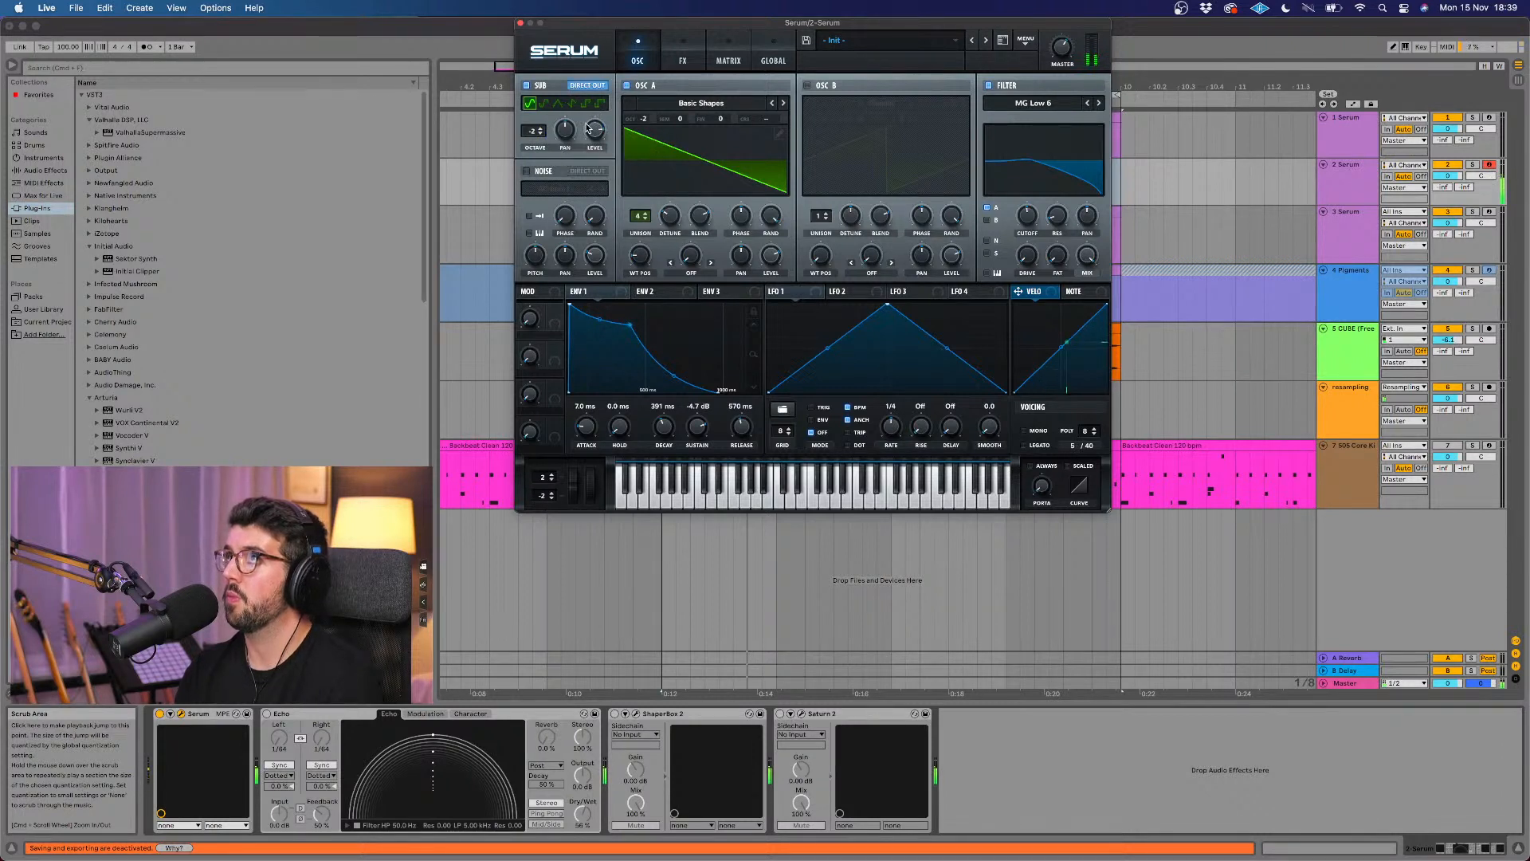
{"action": "left_click_drag", "start_coordinate": [528, 131], "coordinate": [529, 124]}
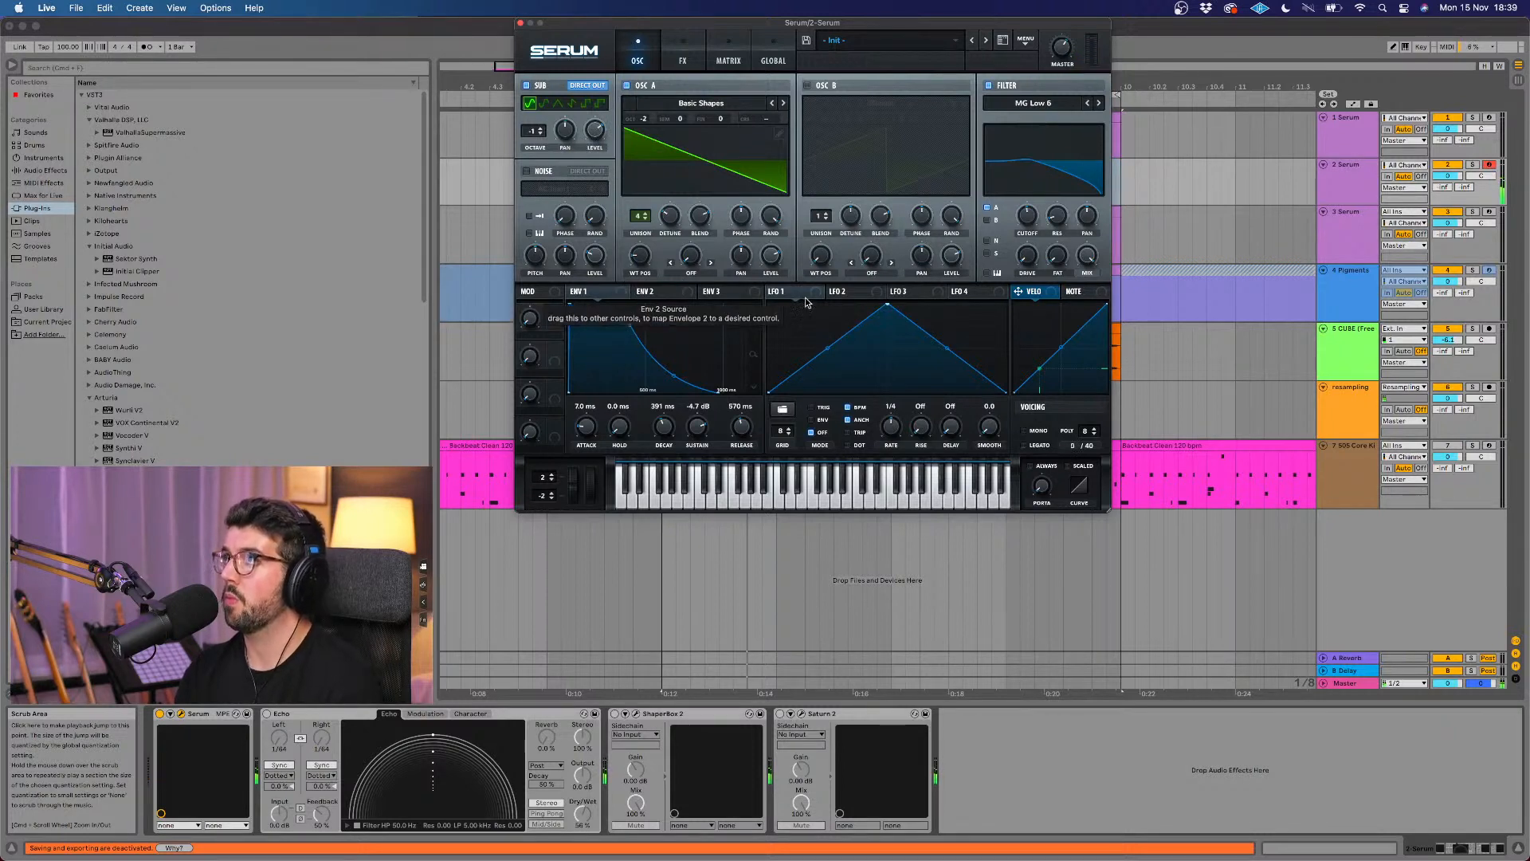
Step: Reshape LFO 1 into a falling ramp modulating the sub oscillator's level, and set its rate to one bar
{"action": "left_click_drag", "start_coordinate": [887, 305], "coordinate": [596, 133]}
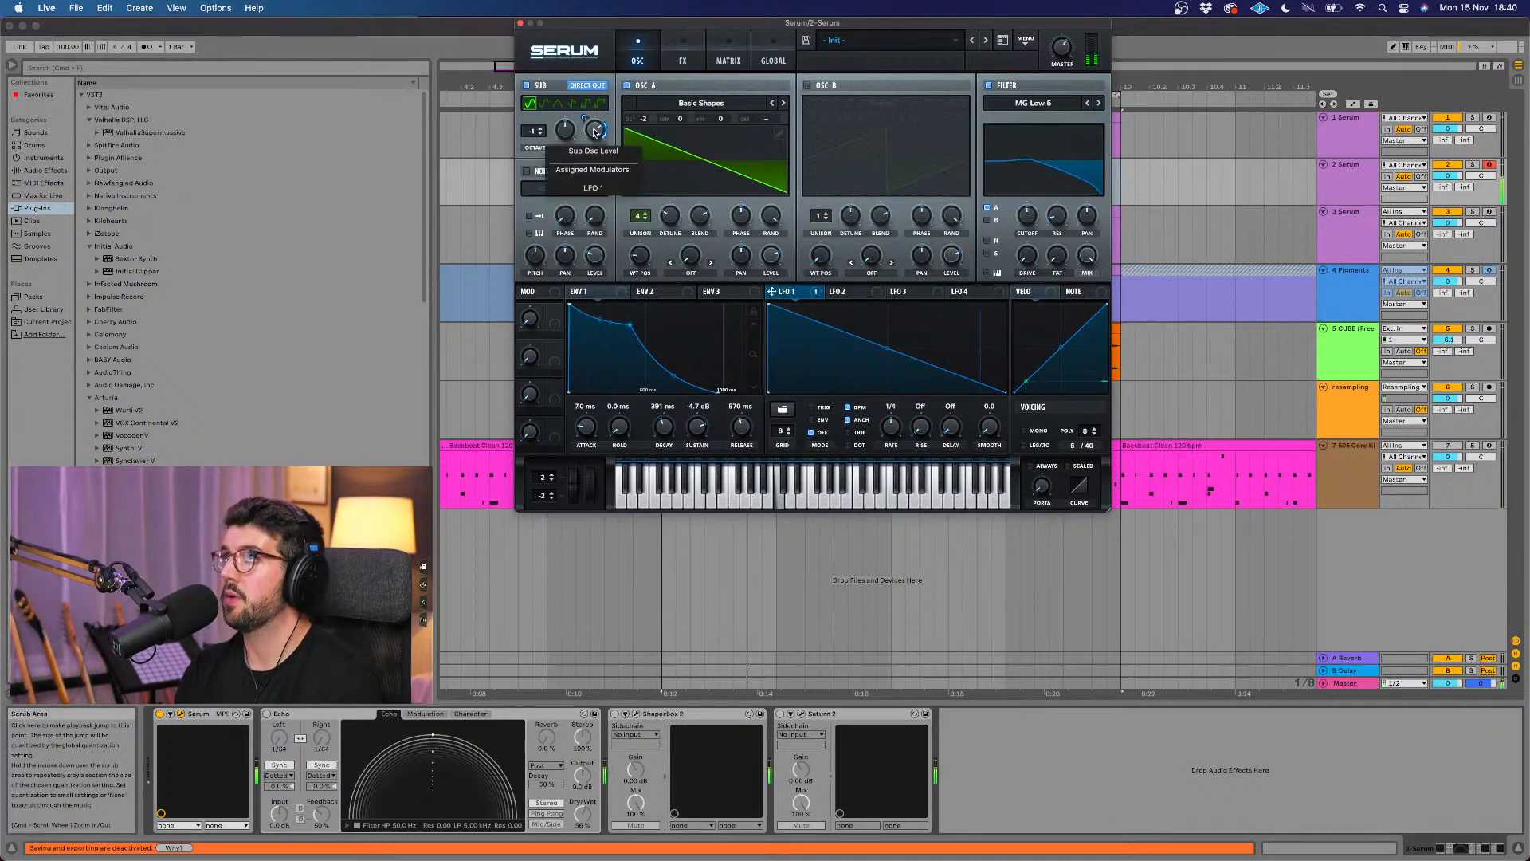
{"action": "left_click_drag", "start_coordinate": [897, 425], "coordinate": [900, 387]}
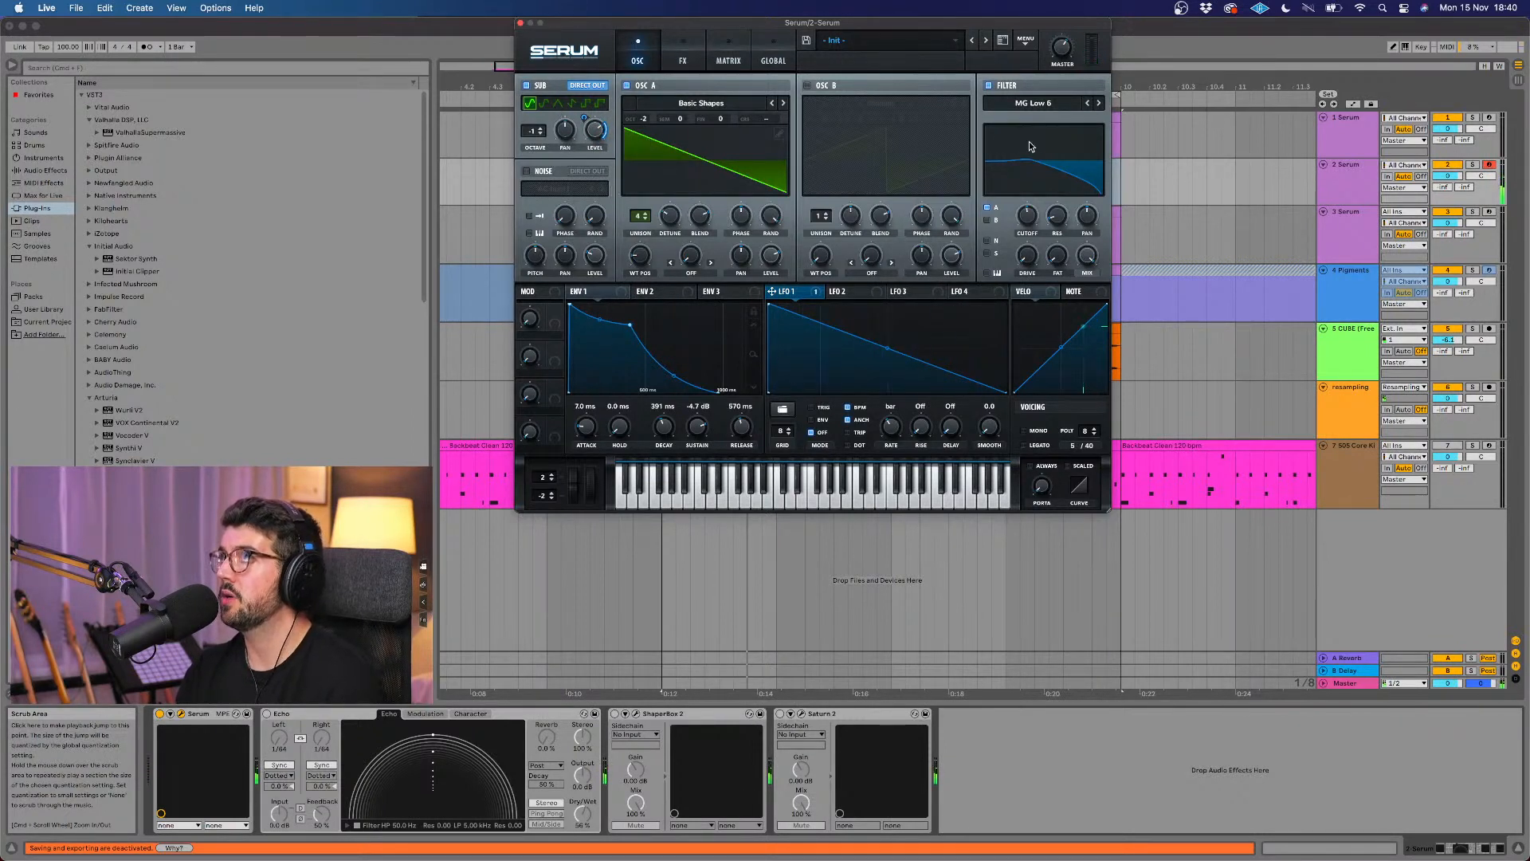
Step: Change Serum's filter type to MG Low 12 and raise the cutoff
{"action": "mouse_move", "coordinate": [1066, 58]}
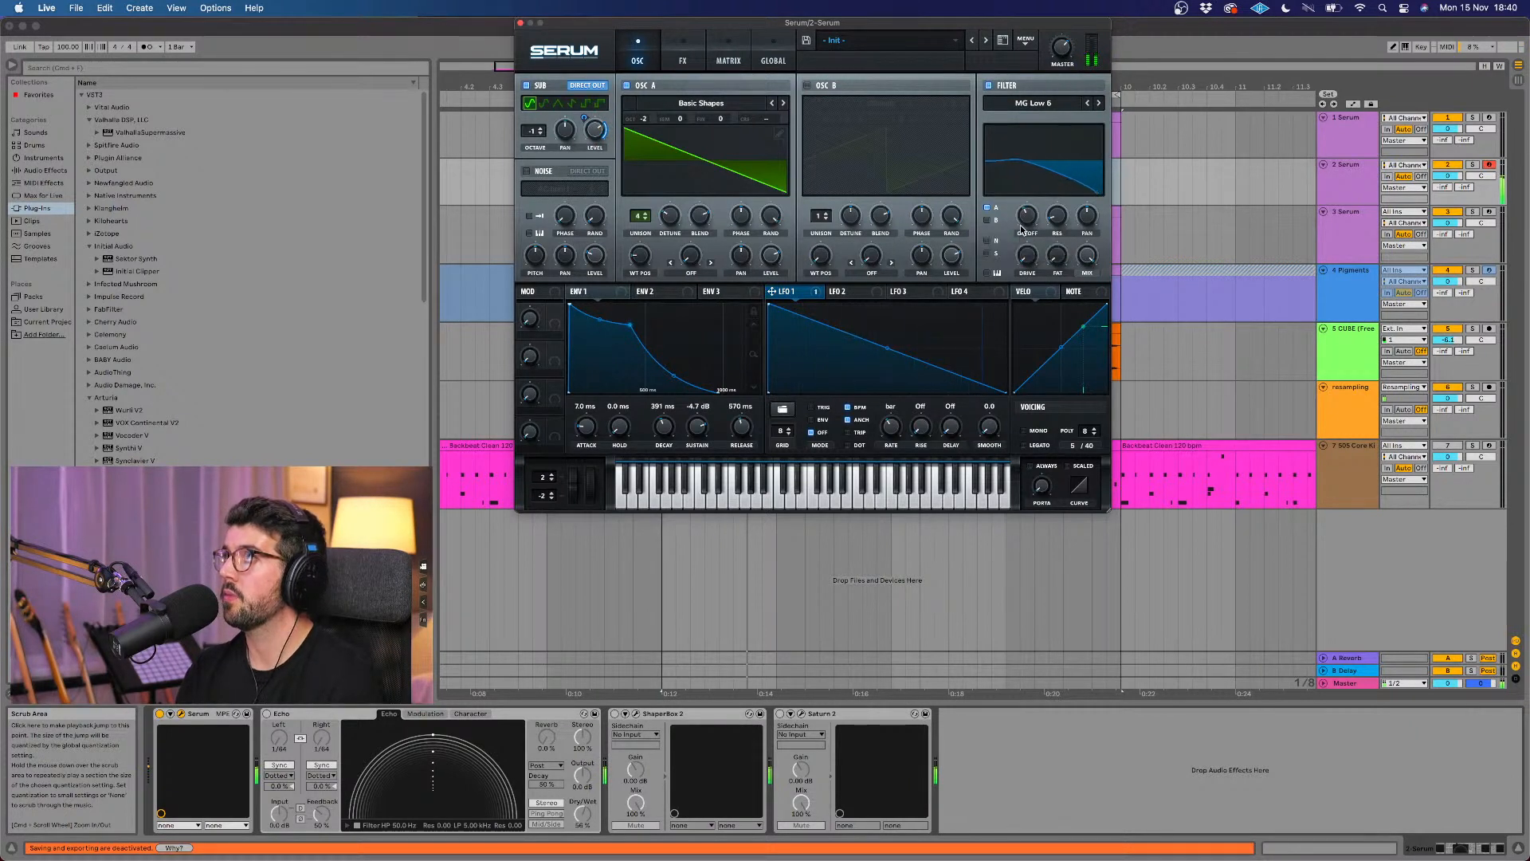
{"action": "left_click", "coordinate": [1099, 104]}
{"action": "left_click_drag", "start_coordinate": [1029, 216], "coordinate": [1030, 195]}
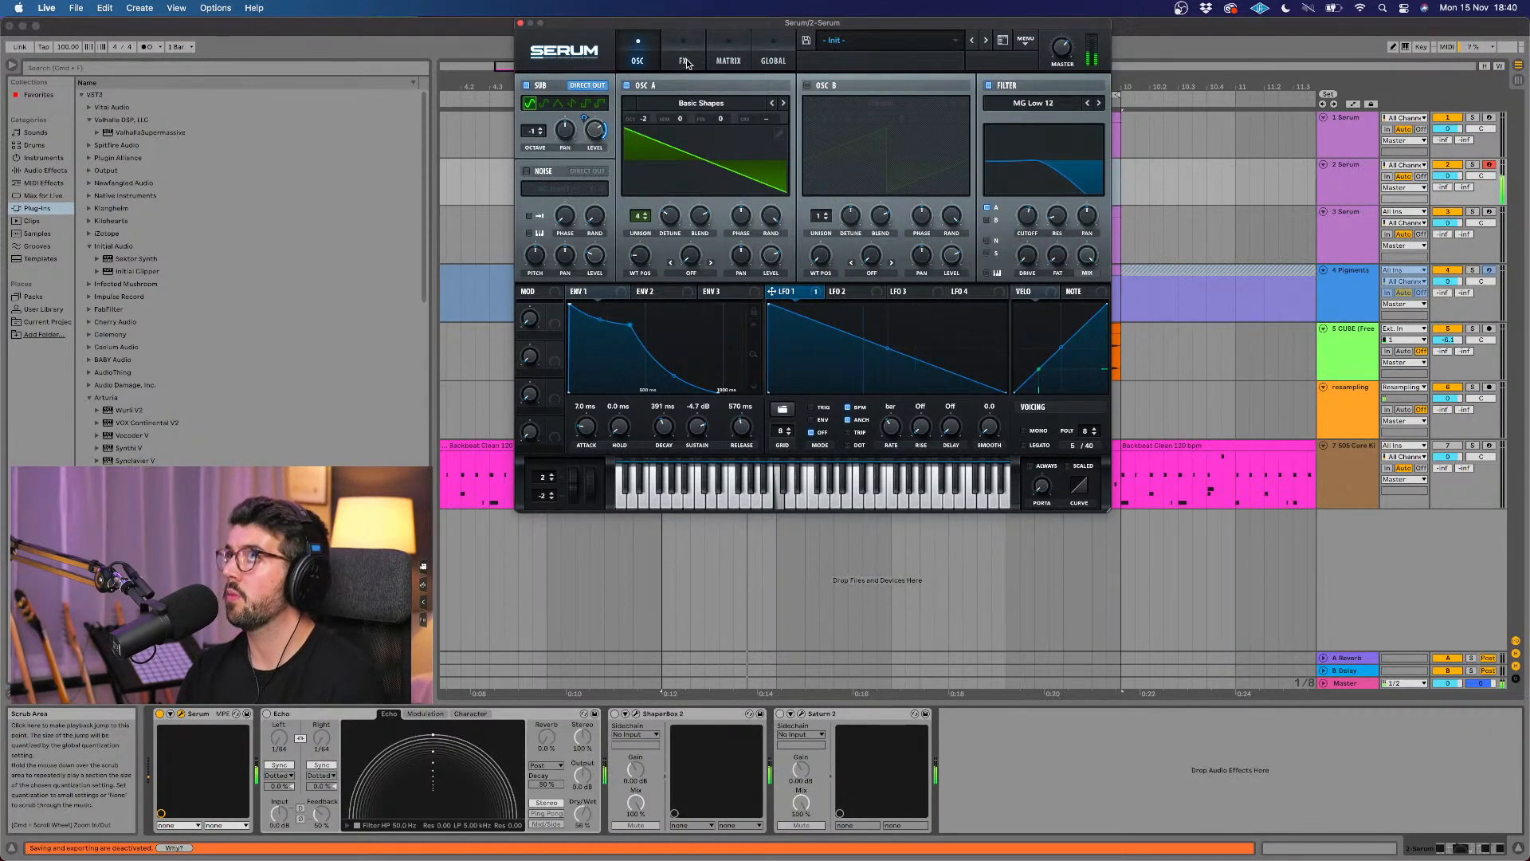
Step: Review the distortion and reverb settings on Serum's effects page
{"action": "left_click_drag", "start_coordinate": [700, 234], "coordinate": [699, 233]}
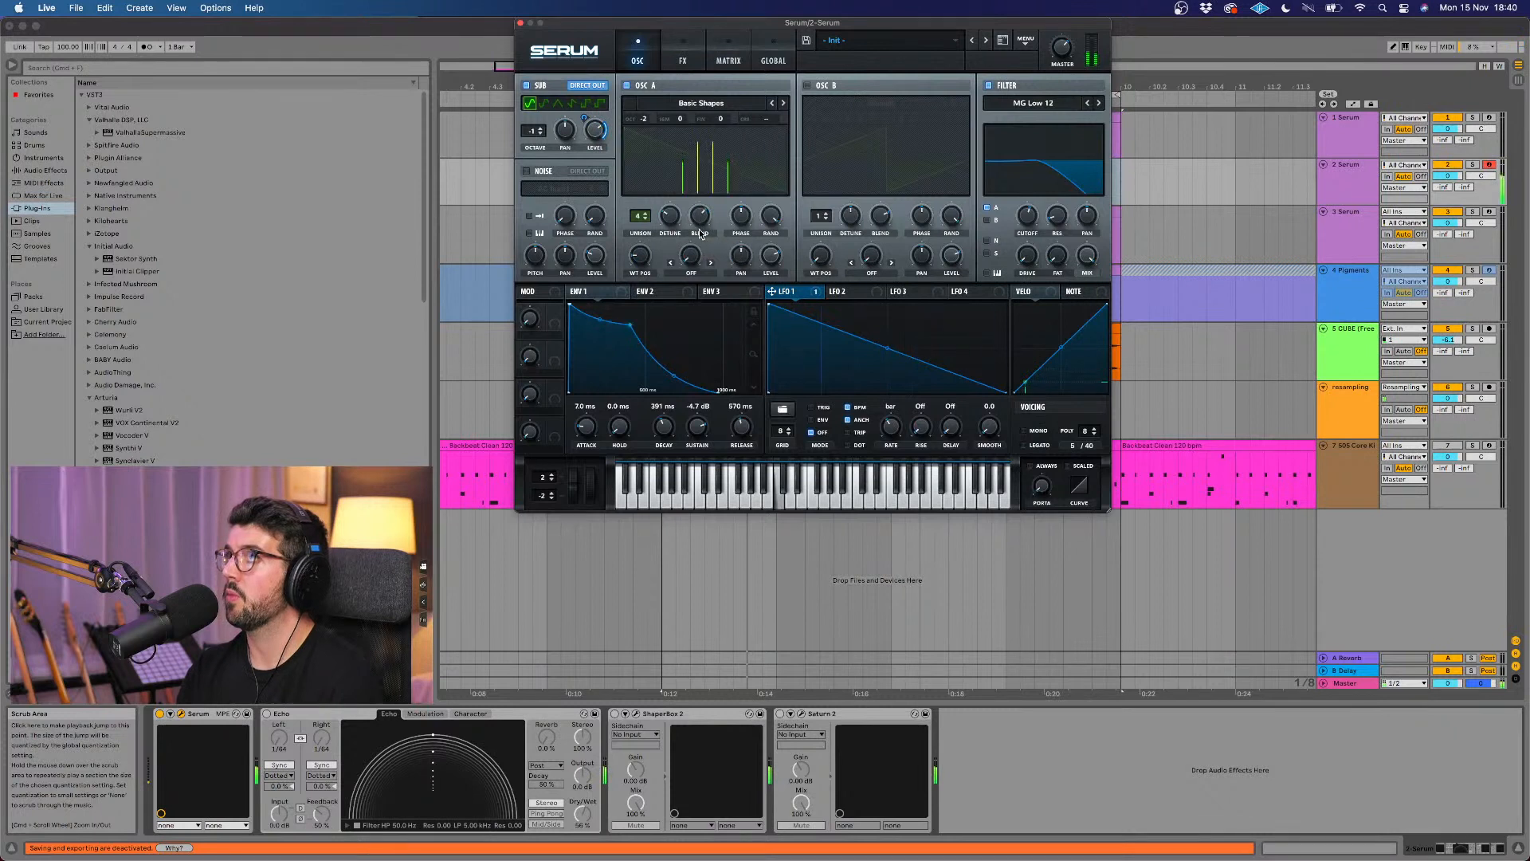
{"action": "mouse_move", "coordinate": [594, 144]}
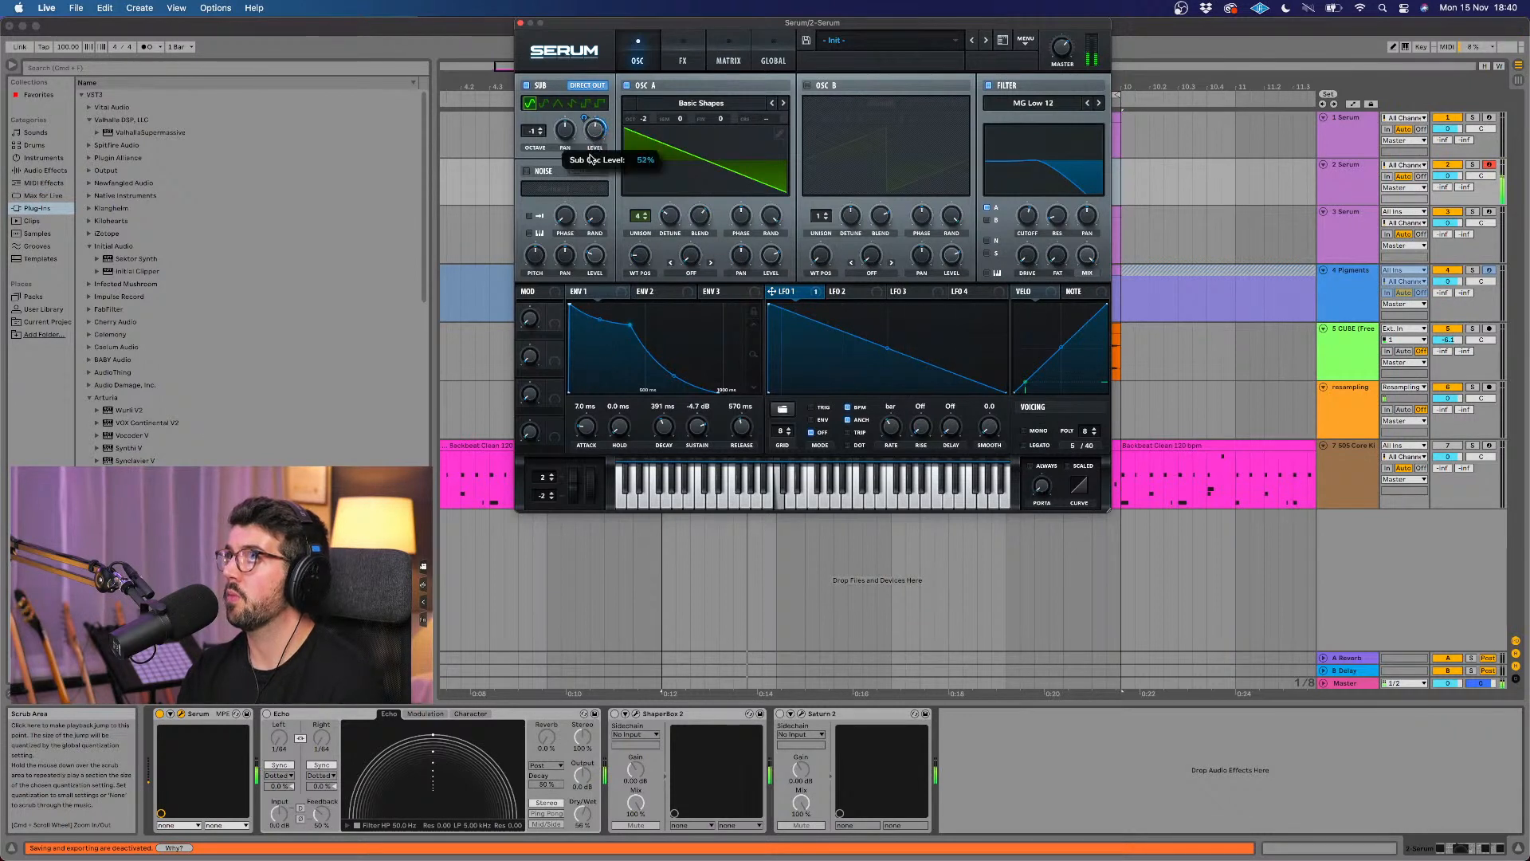
{"action": "left_click", "coordinate": [700, 56]}
{"action": "mouse_move", "coordinate": [1033, 151]}
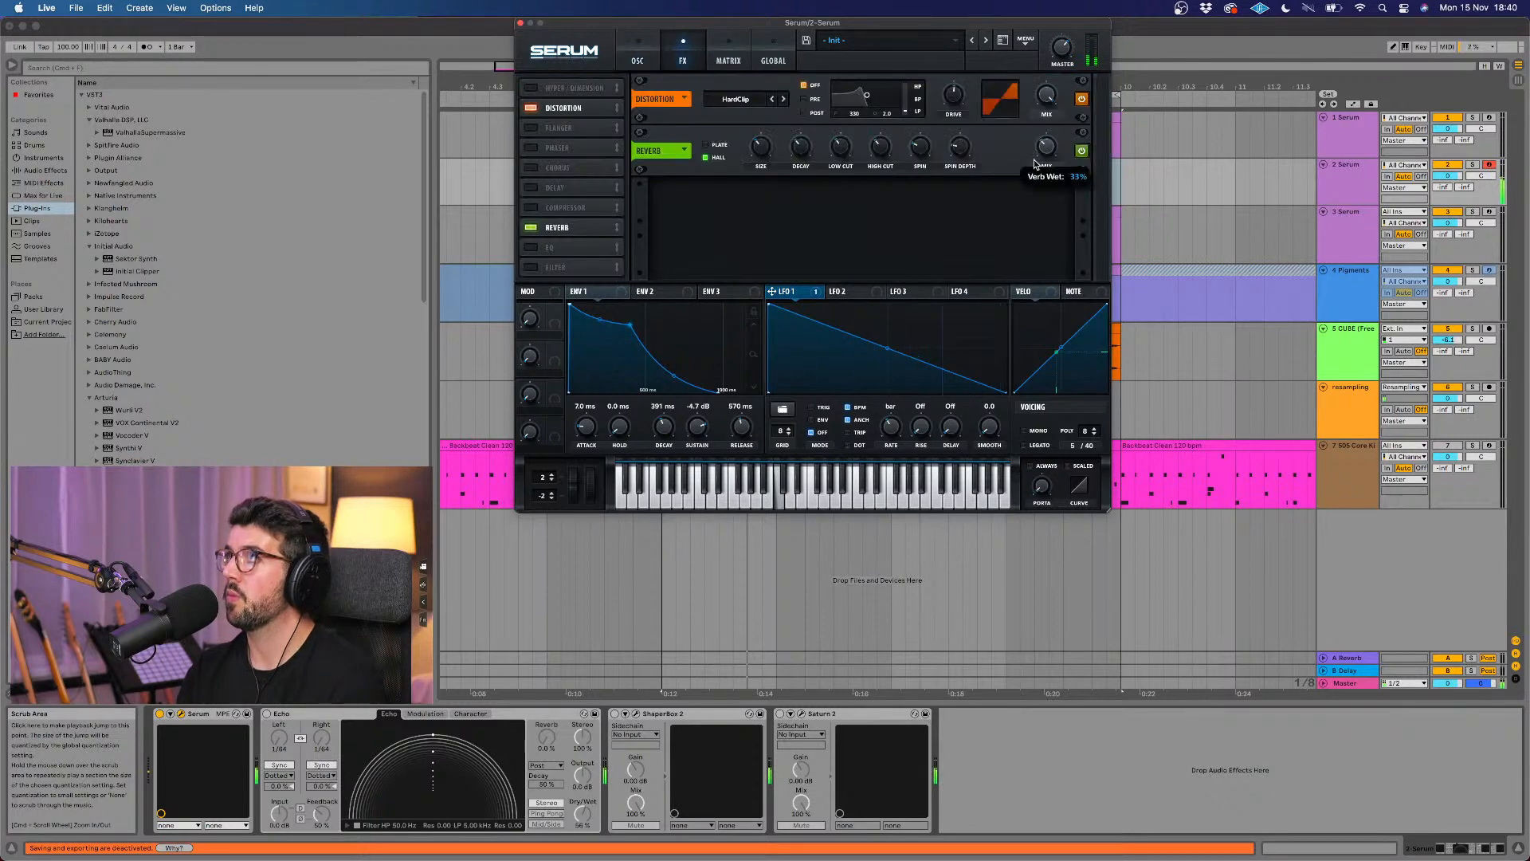
{"action": "mouse_move", "coordinate": [945, 95]}
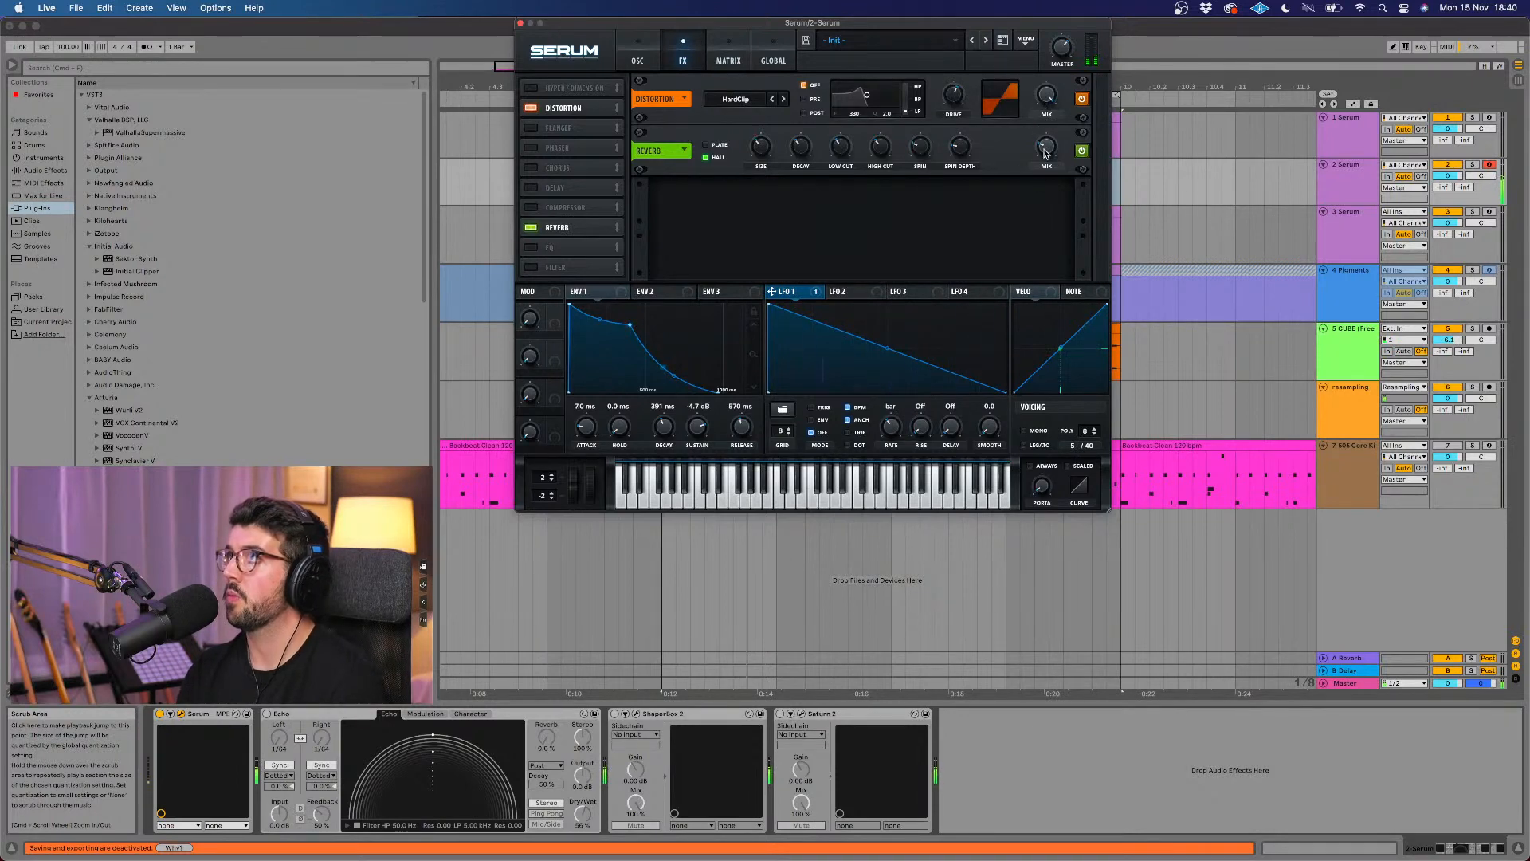
Step: Close the Serum window and turn on the metronome
{"action": "left_click", "coordinate": [520, 24]}
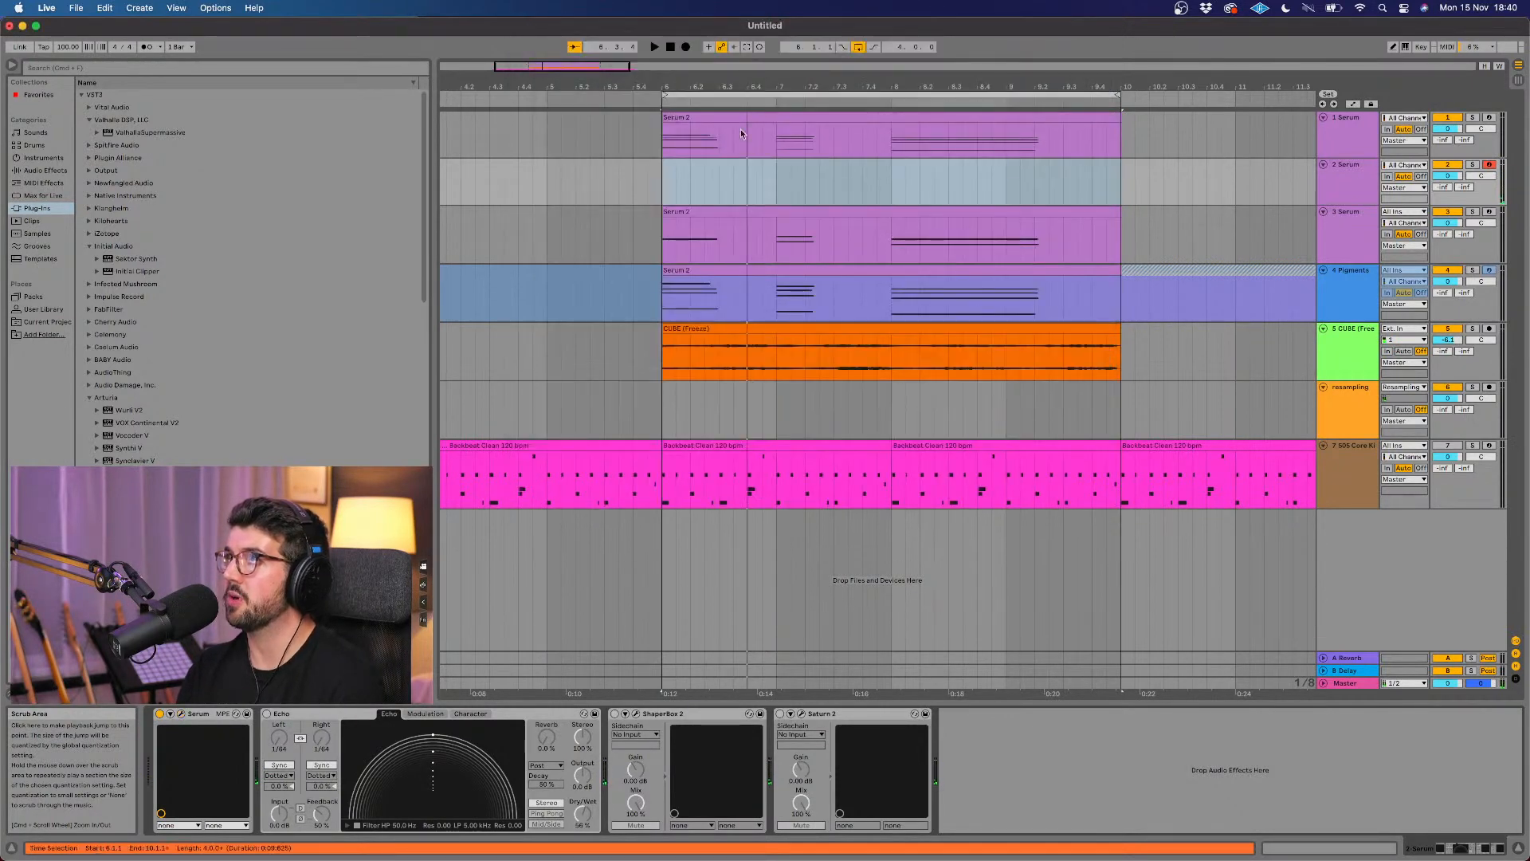
{"action": "left_click", "coordinate": [147, 48]}
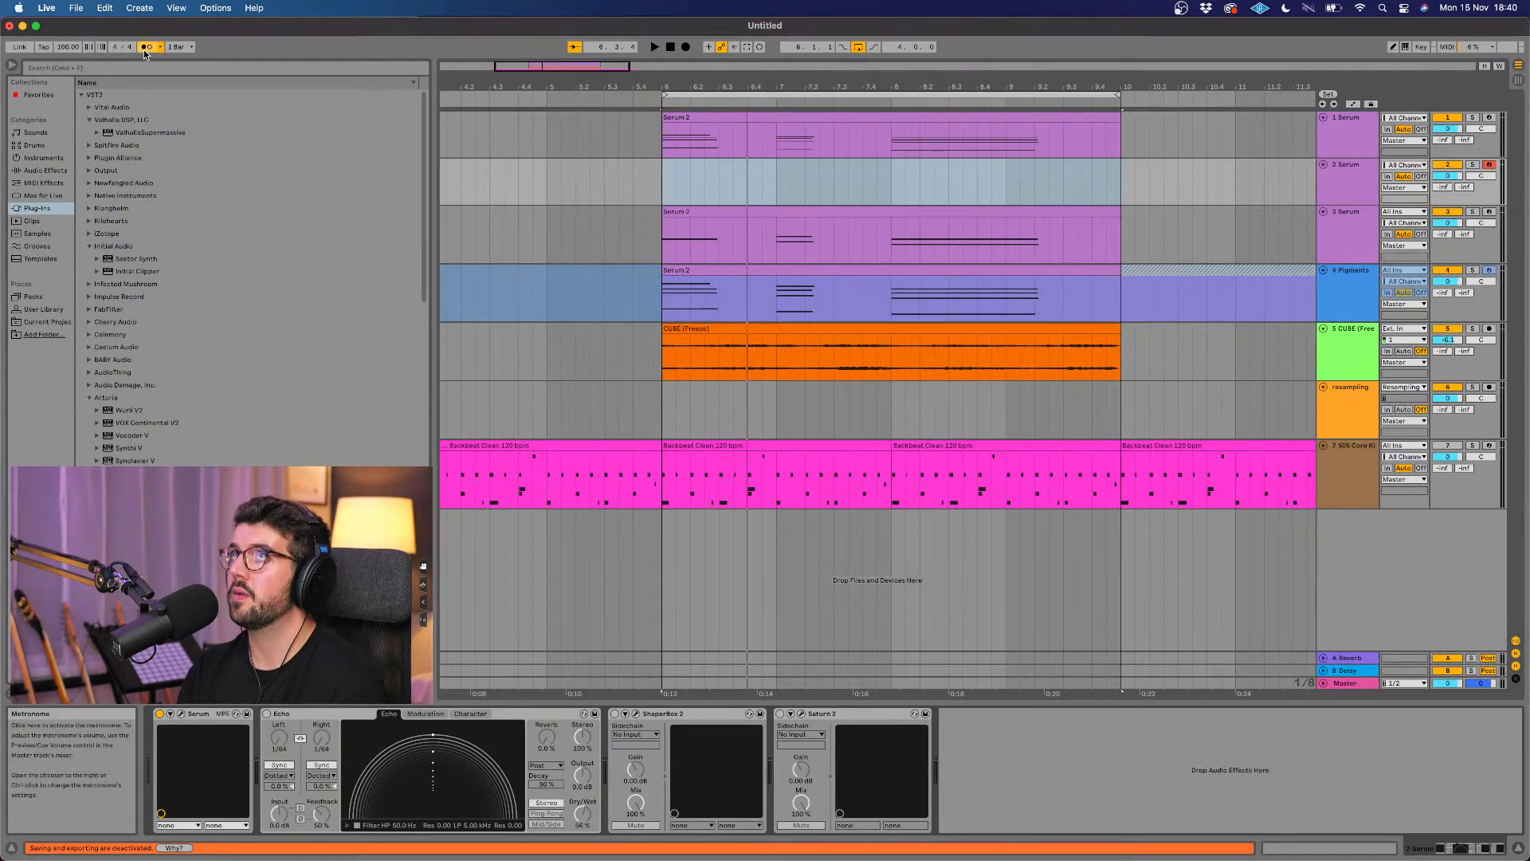
{"action": "left_click", "coordinate": [609, 102]}
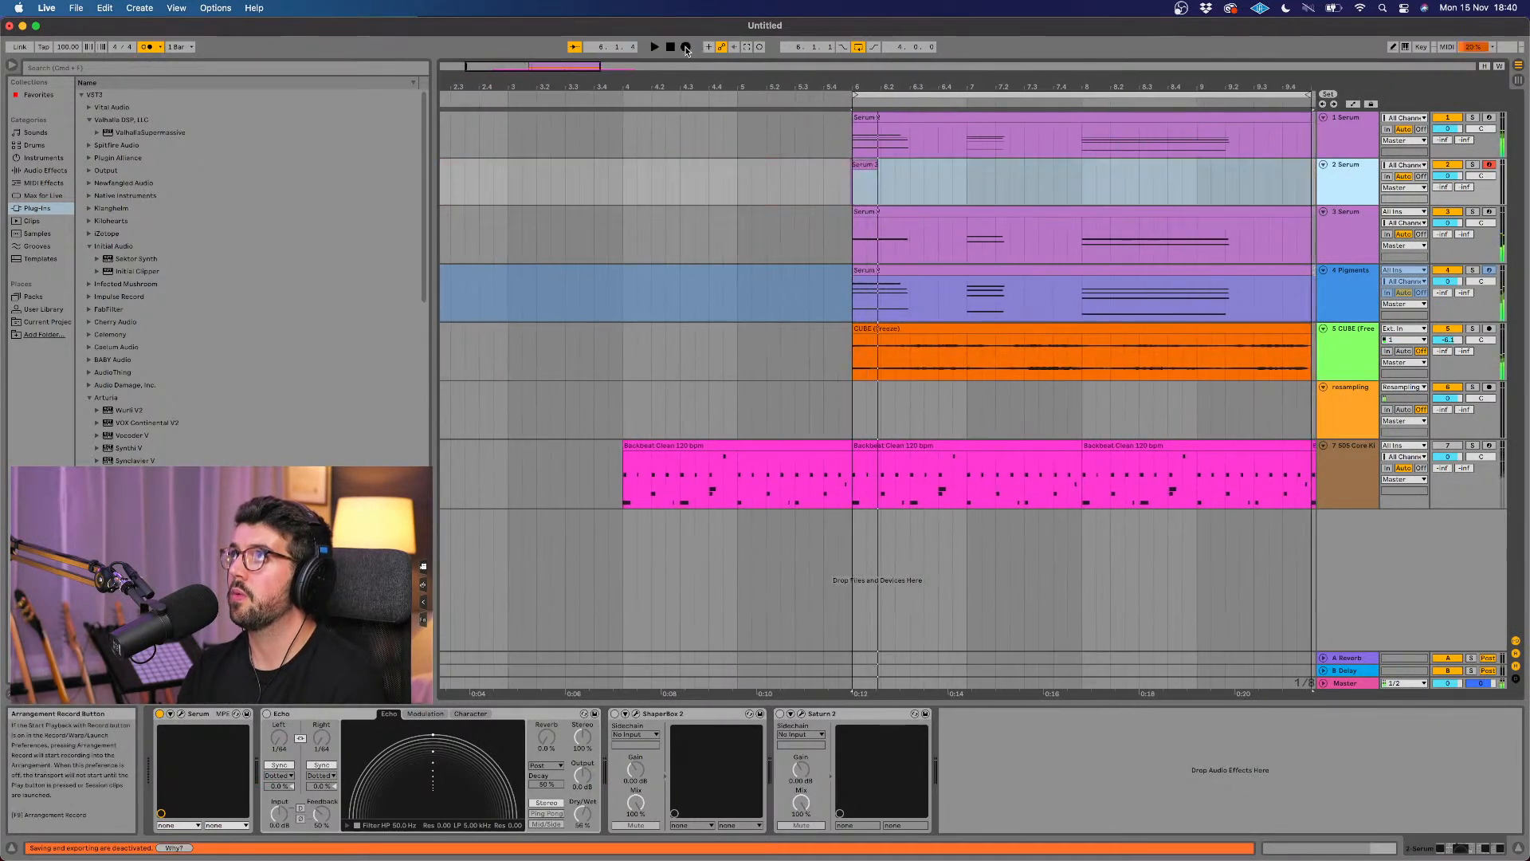
{"action": "left_click", "coordinate": [741, 93]}
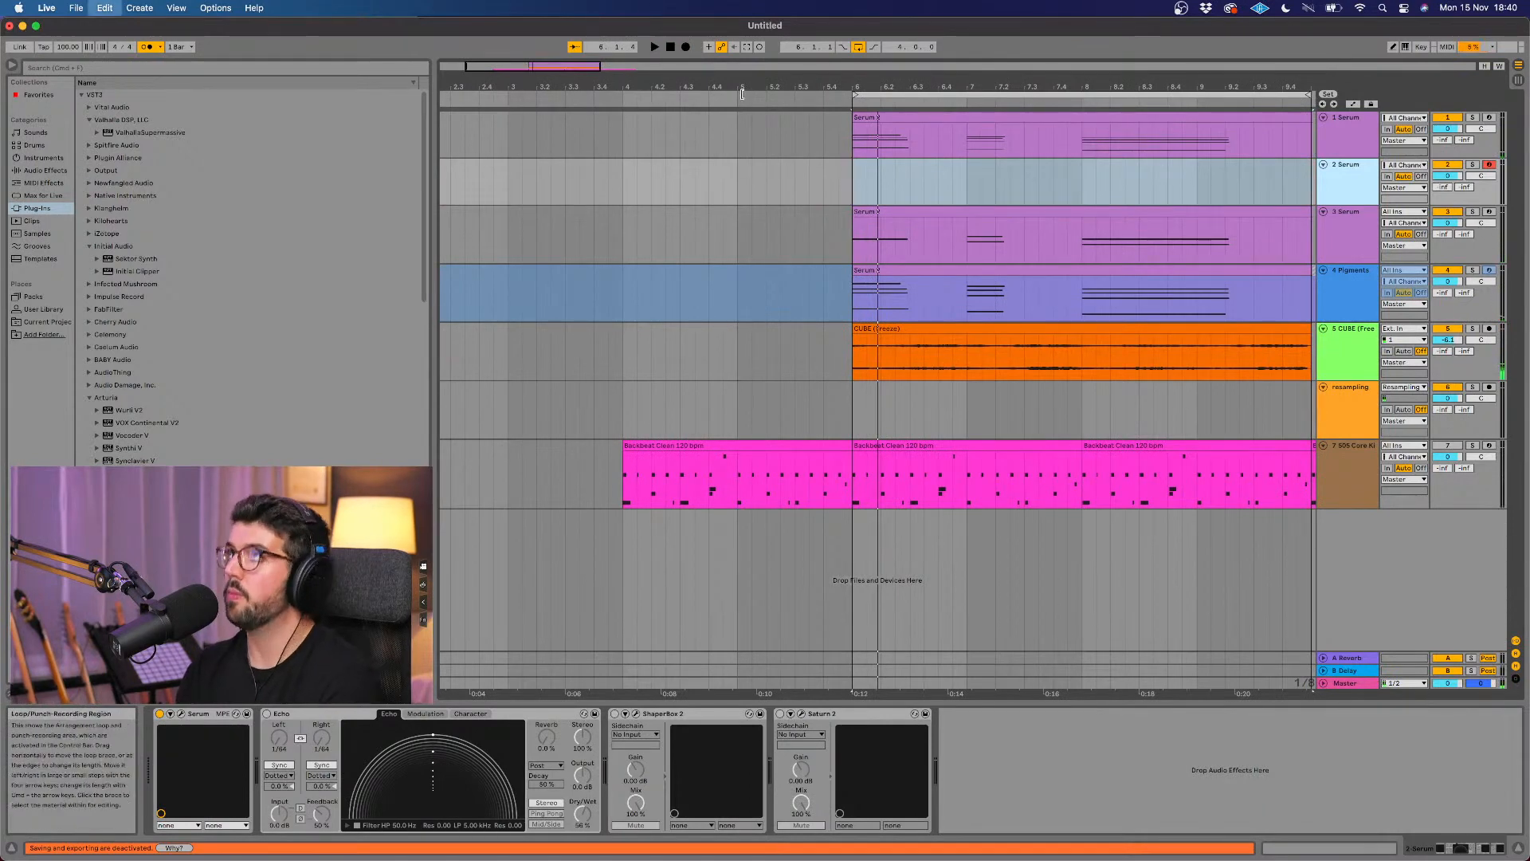
{"action": "left_click", "coordinate": [687, 51]}
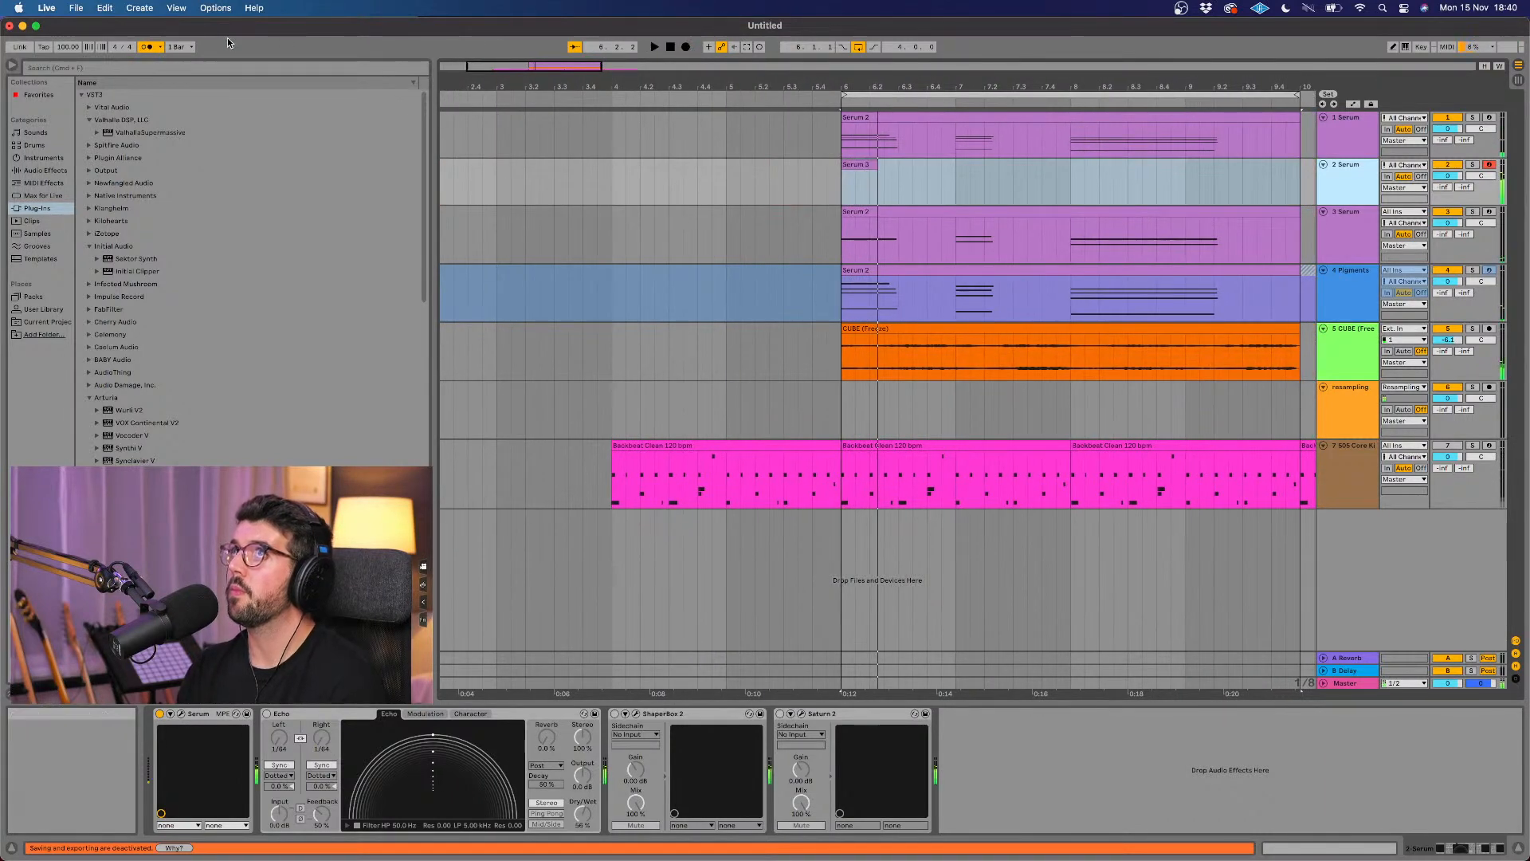
{"action": "left_click", "coordinate": [179, 46]}
{"action": "left_click", "coordinate": [192, 102]}
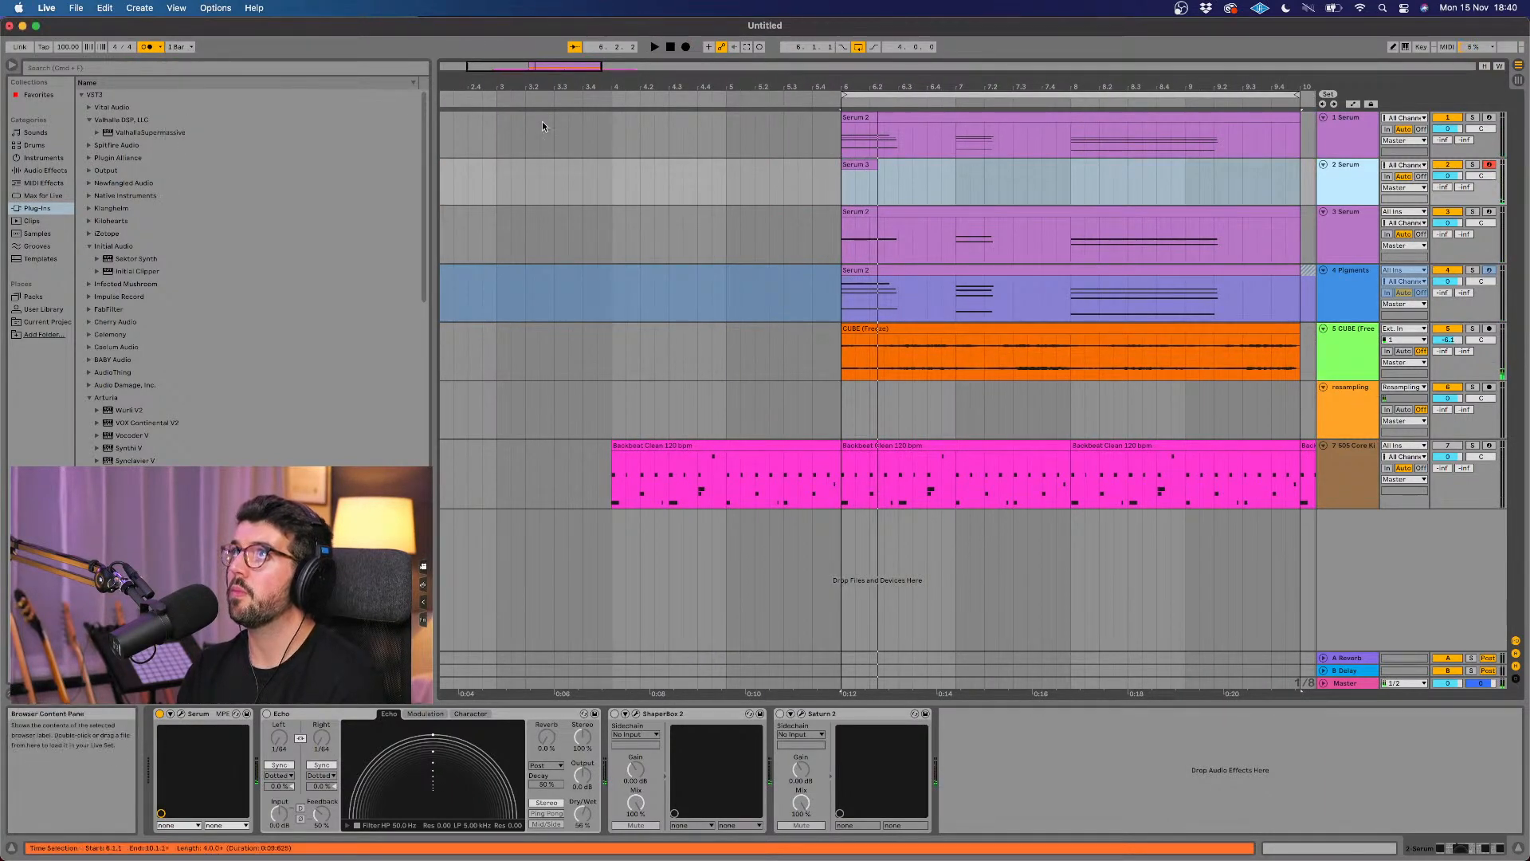
{"action": "left_click", "coordinate": [684, 49]}
{"action": "key", "text": "space"}
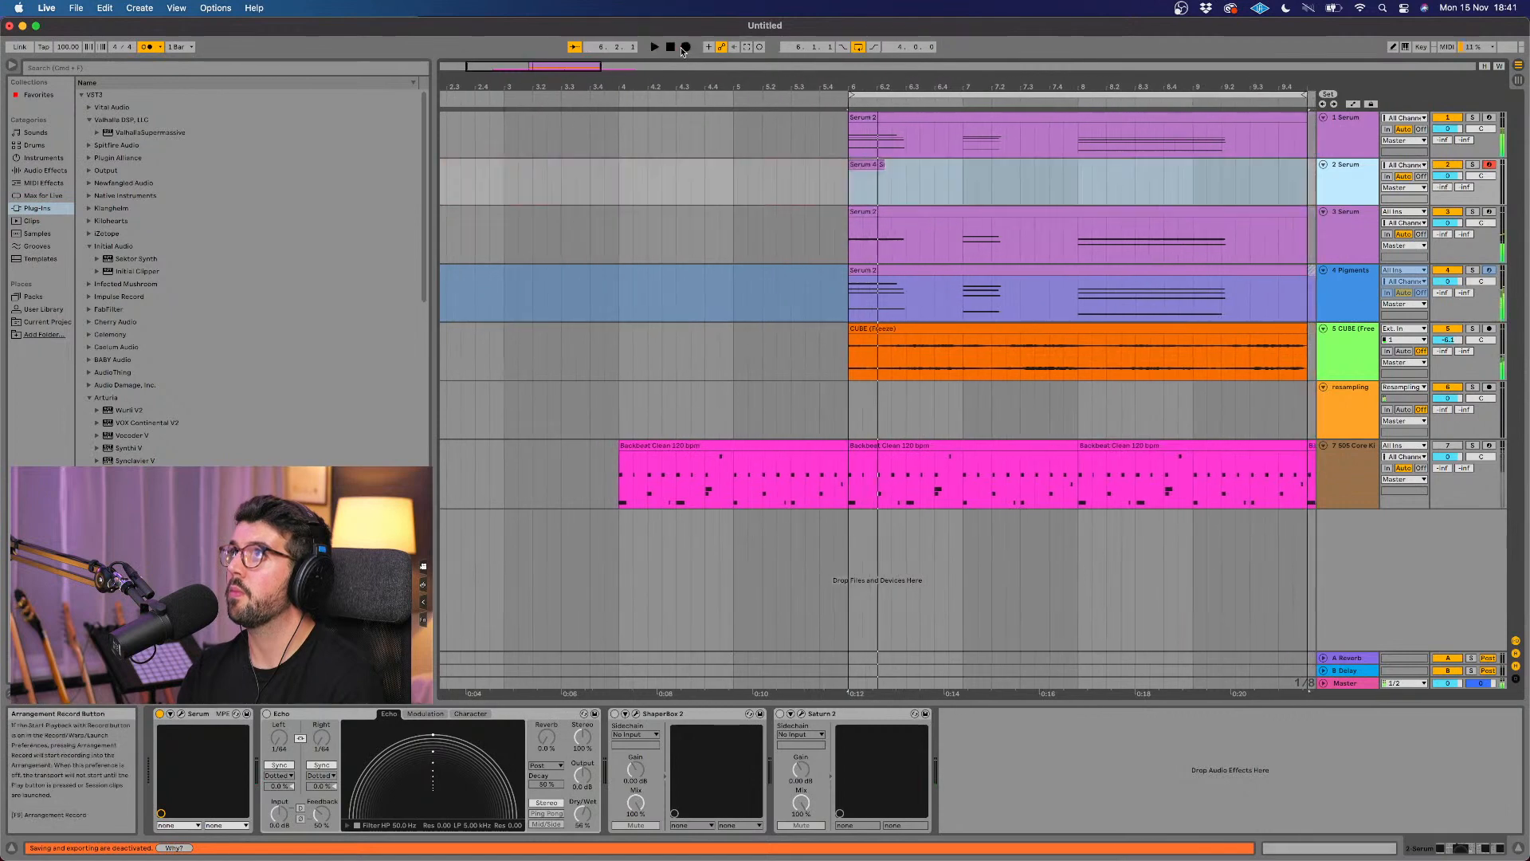
{"action": "left_click", "coordinate": [607, 101]}
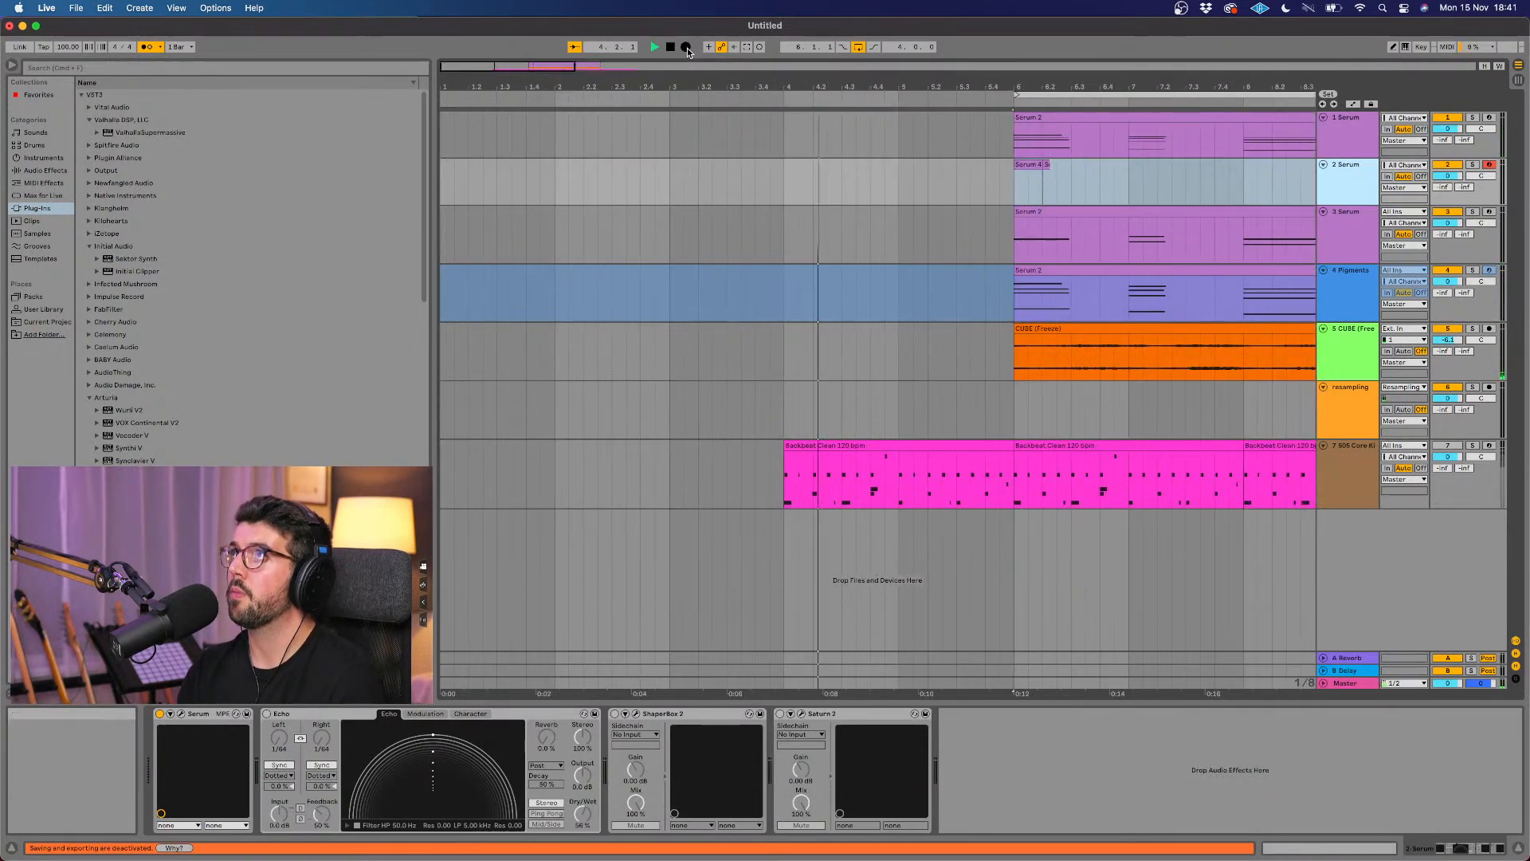
{"action": "left_click", "coordinate": [686, 48]}
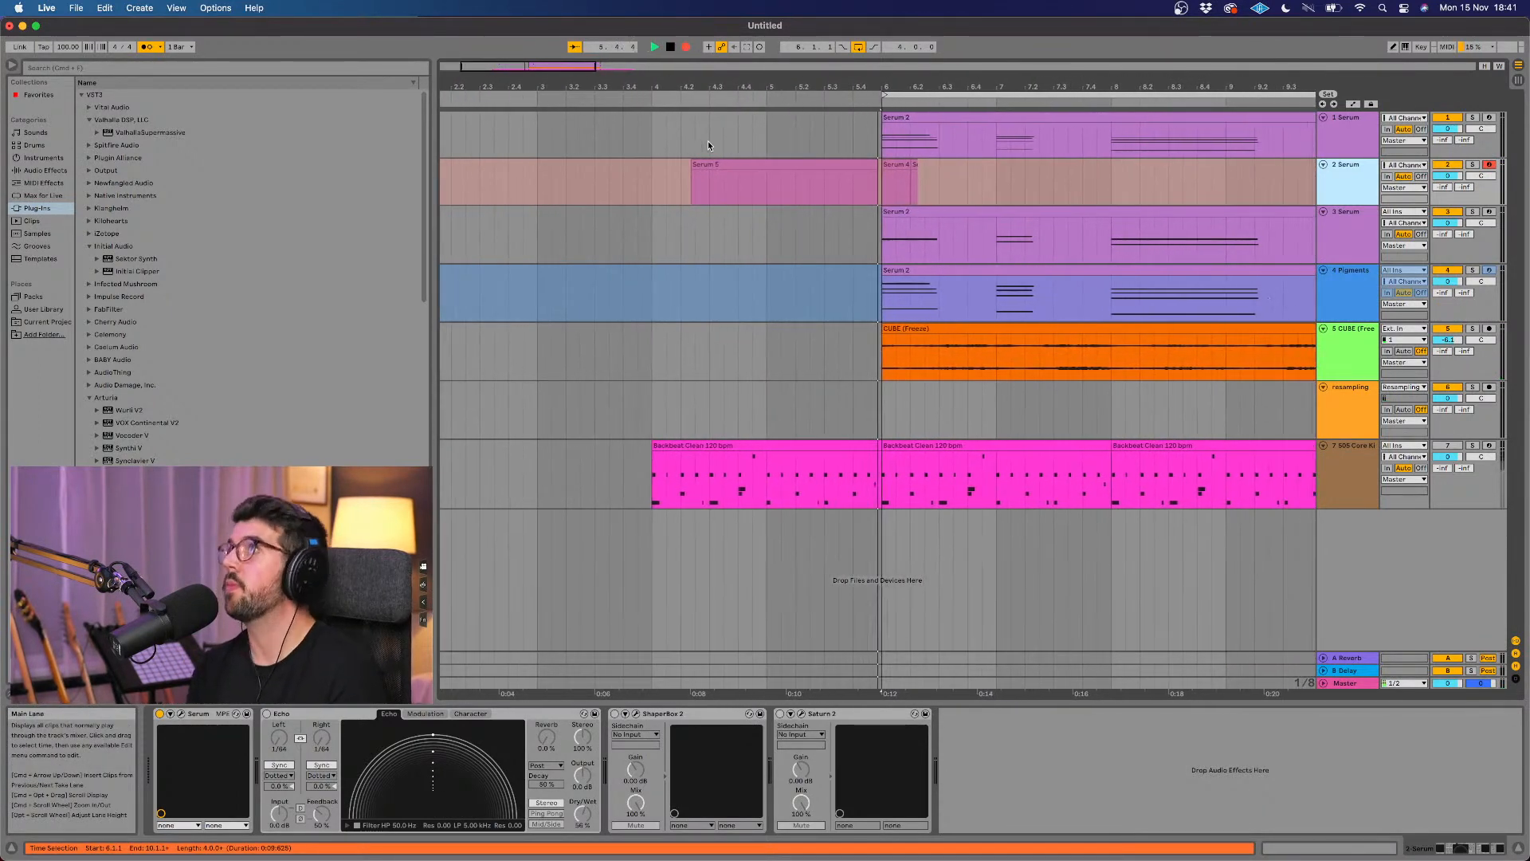
{"action": "key", "text": "space"}
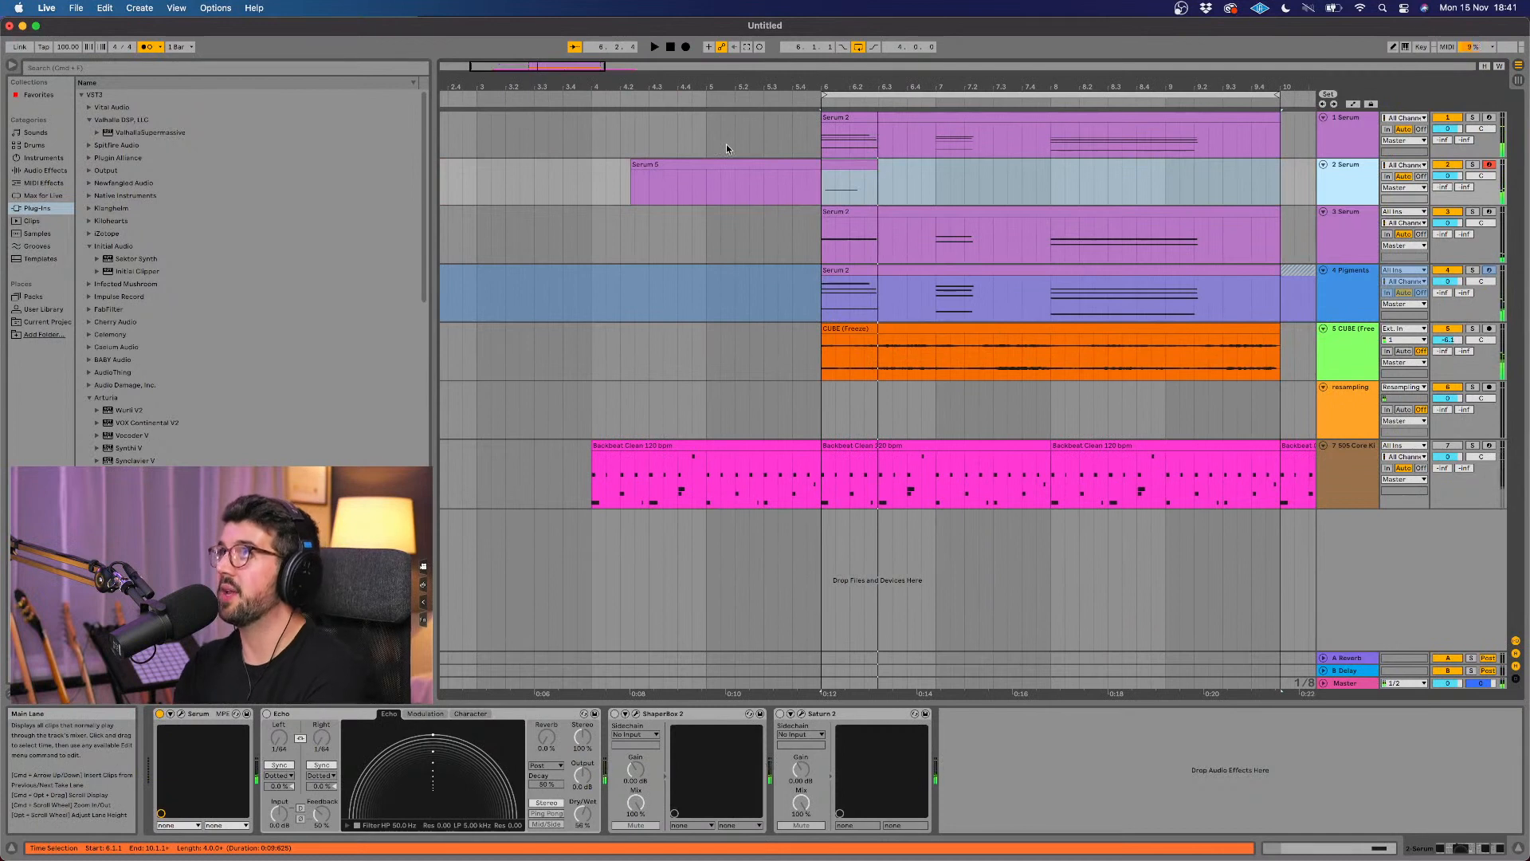
{"action": "left_click", "coordinate": [868, 168]}
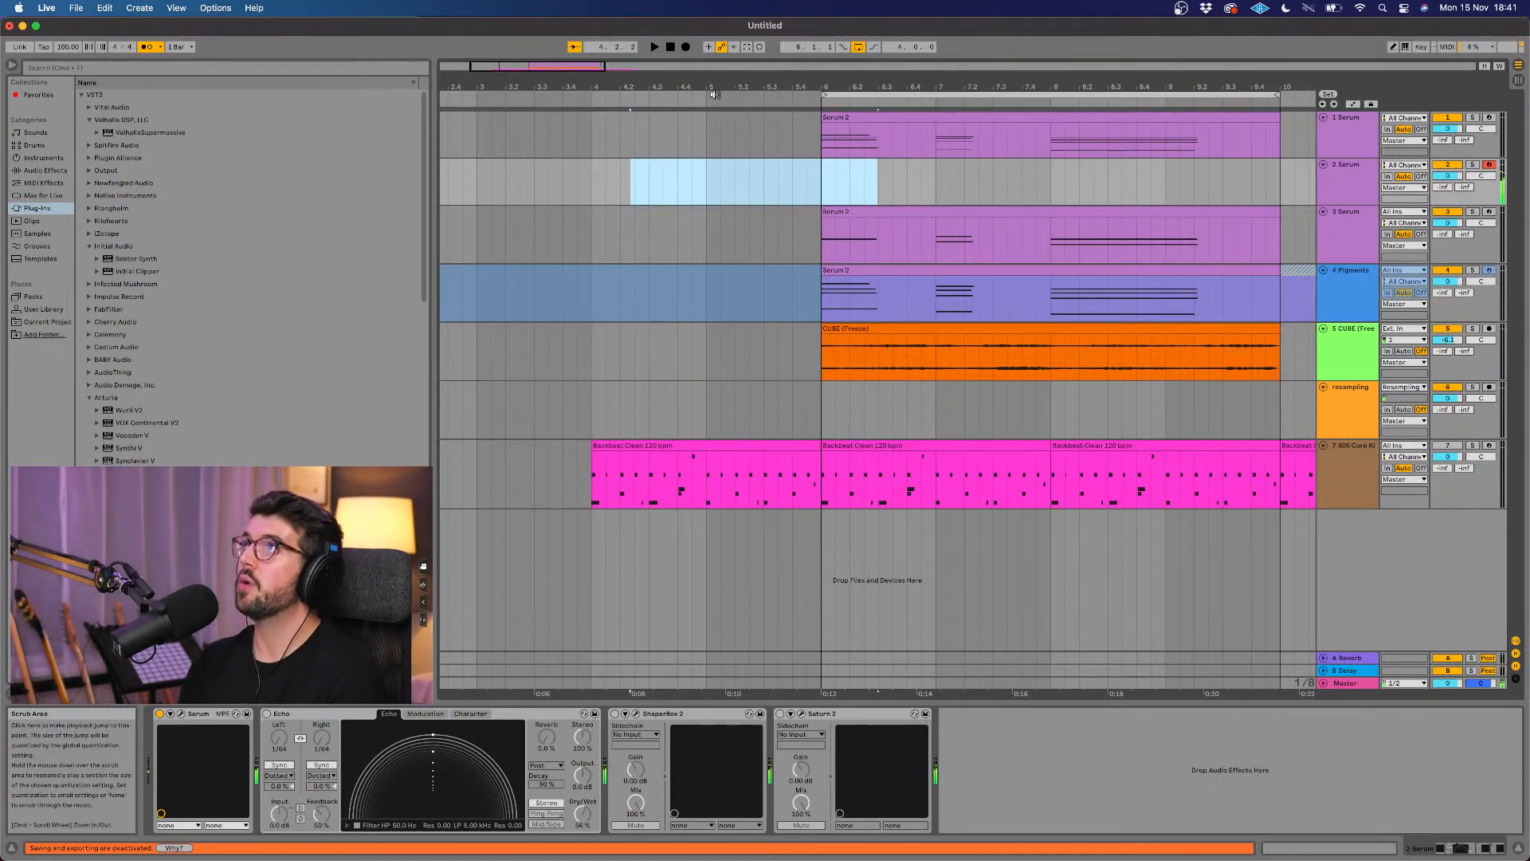
Step: Record a bass line on the 2 Serum track through the loop and delete the recorded part before bar 6
{"action": "left_click", "coordinate": [685, 47]}
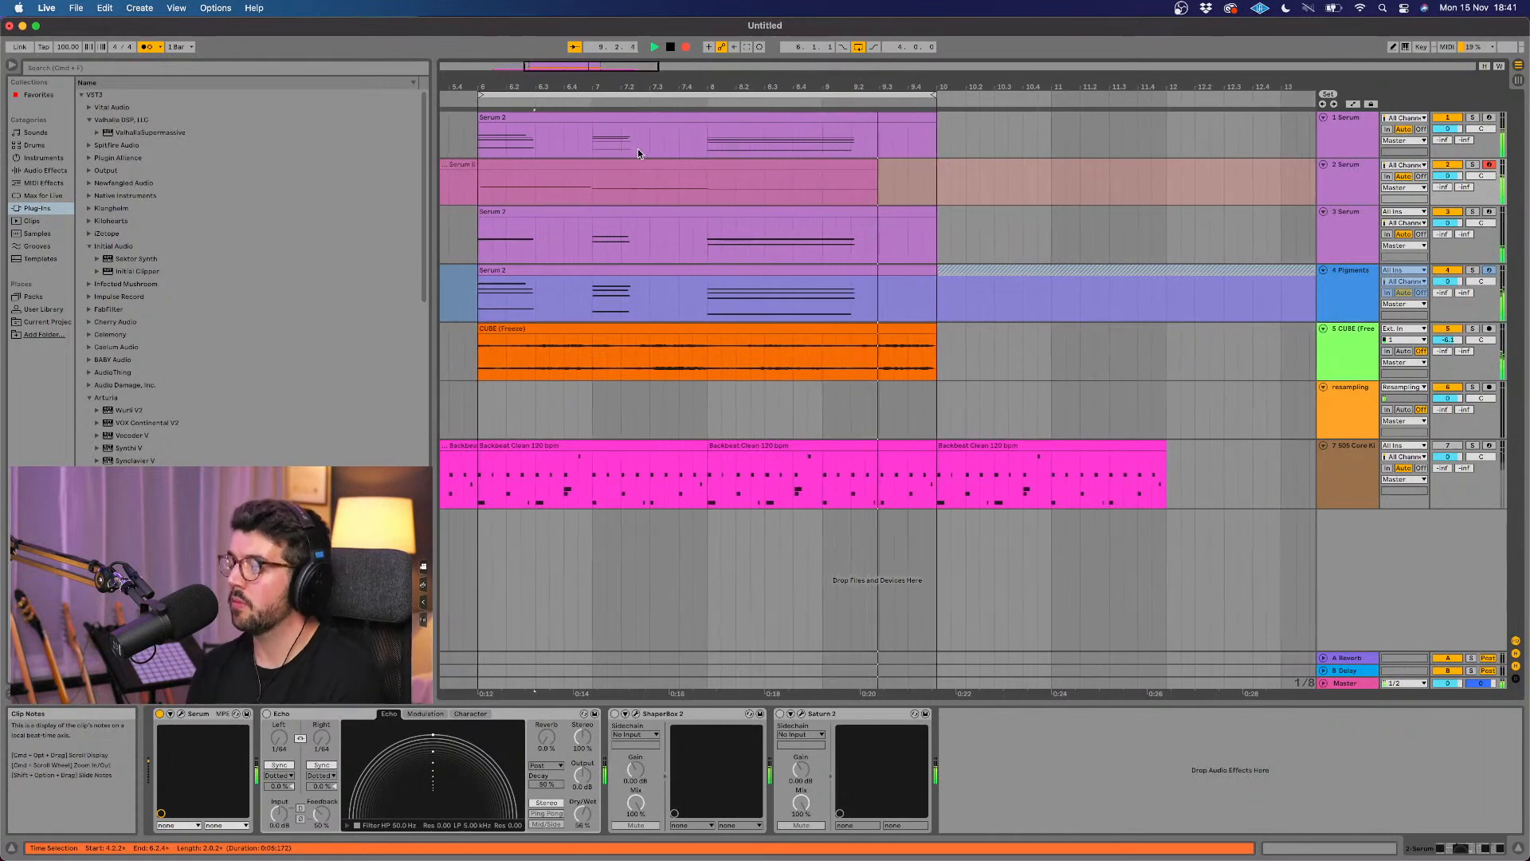
{"action": "key", "text": "space"}
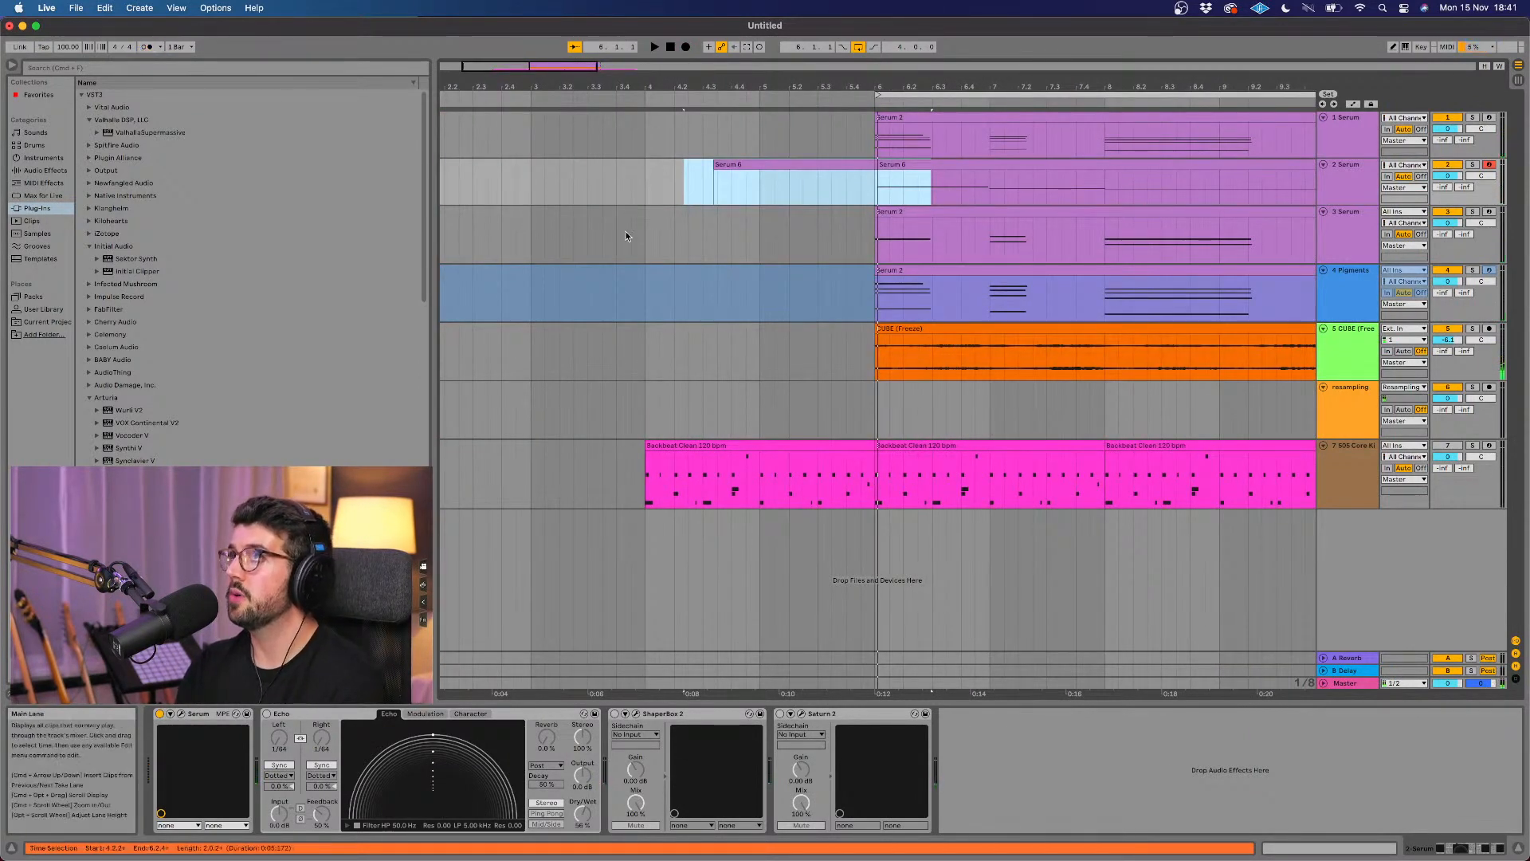
{"action": "left_click", "coordinate": [731, 163]}
{"action": "left_click_drag", "start_coordinate": [715, 160], "coordinate": [733, 166]}
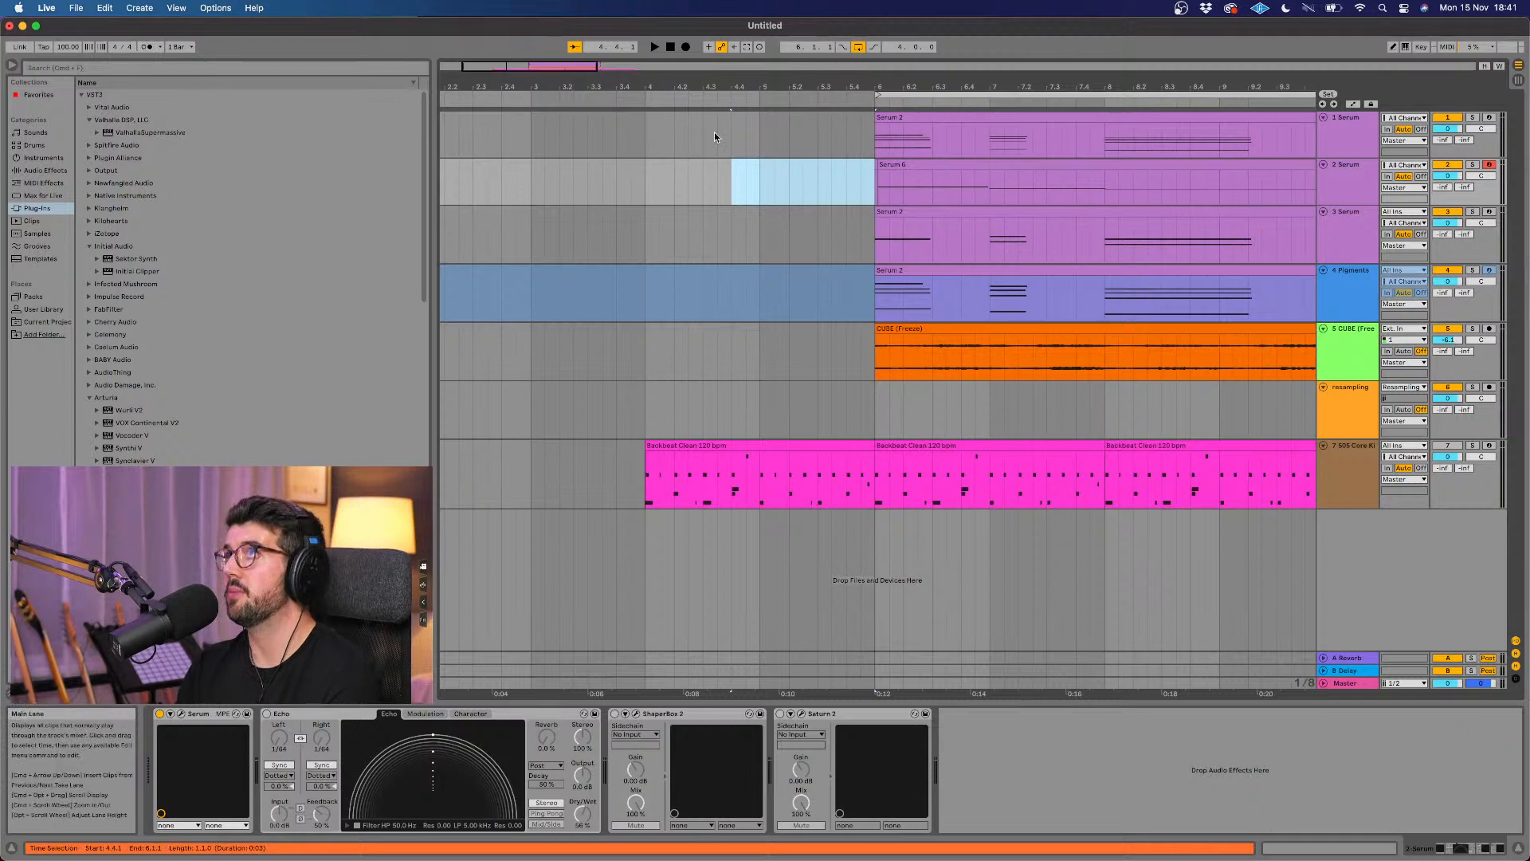
Step: Play back the arrangement with the new bass line and briefly solo the 505 Core Kit drums
{"action": "key", "text": "space"}
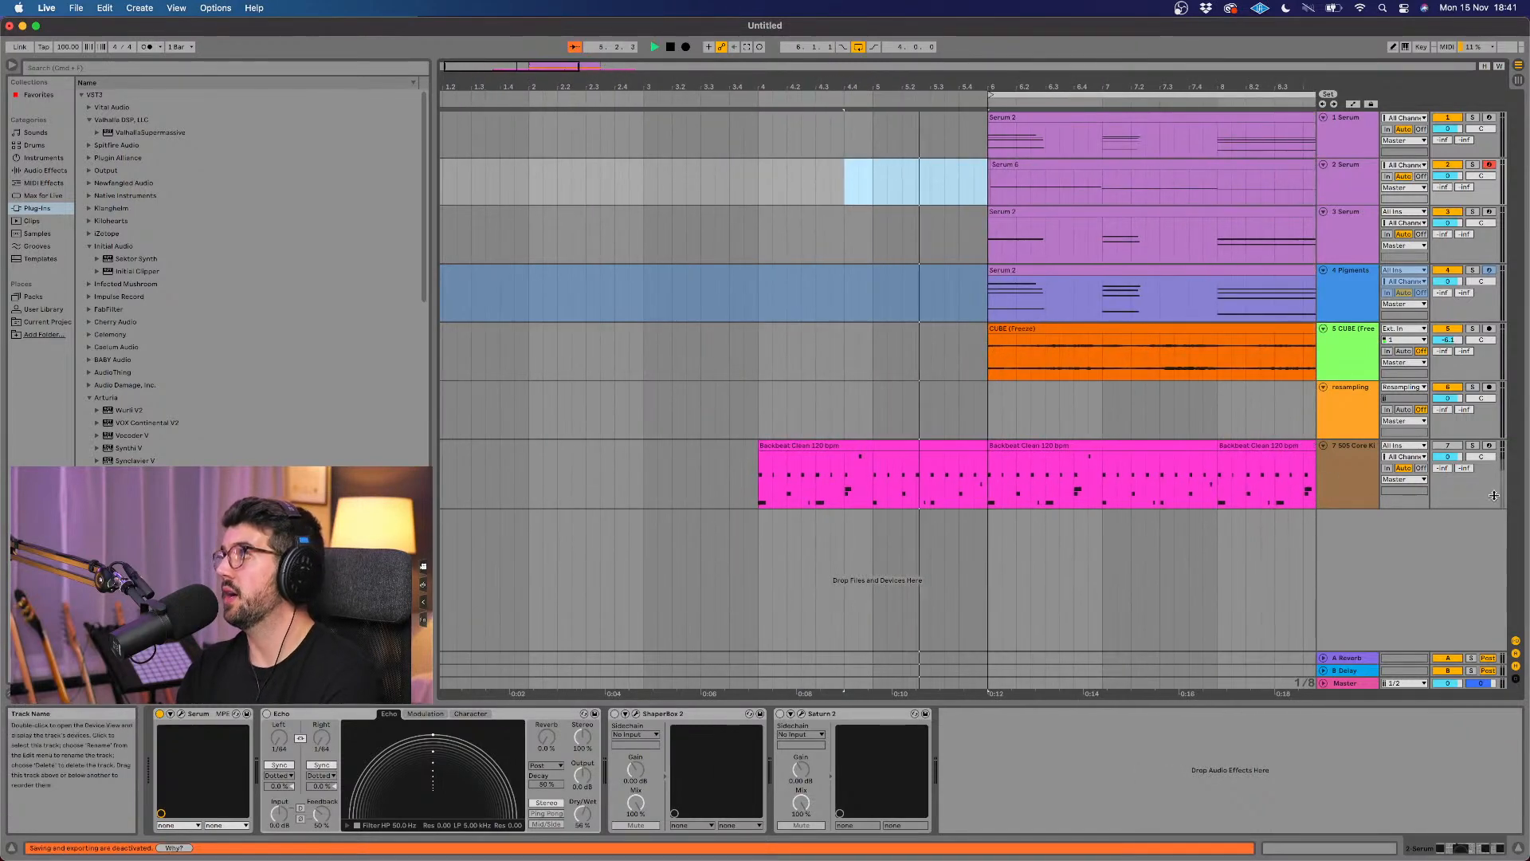
{"action": "left_click", "coordinate": [1473, 446]}
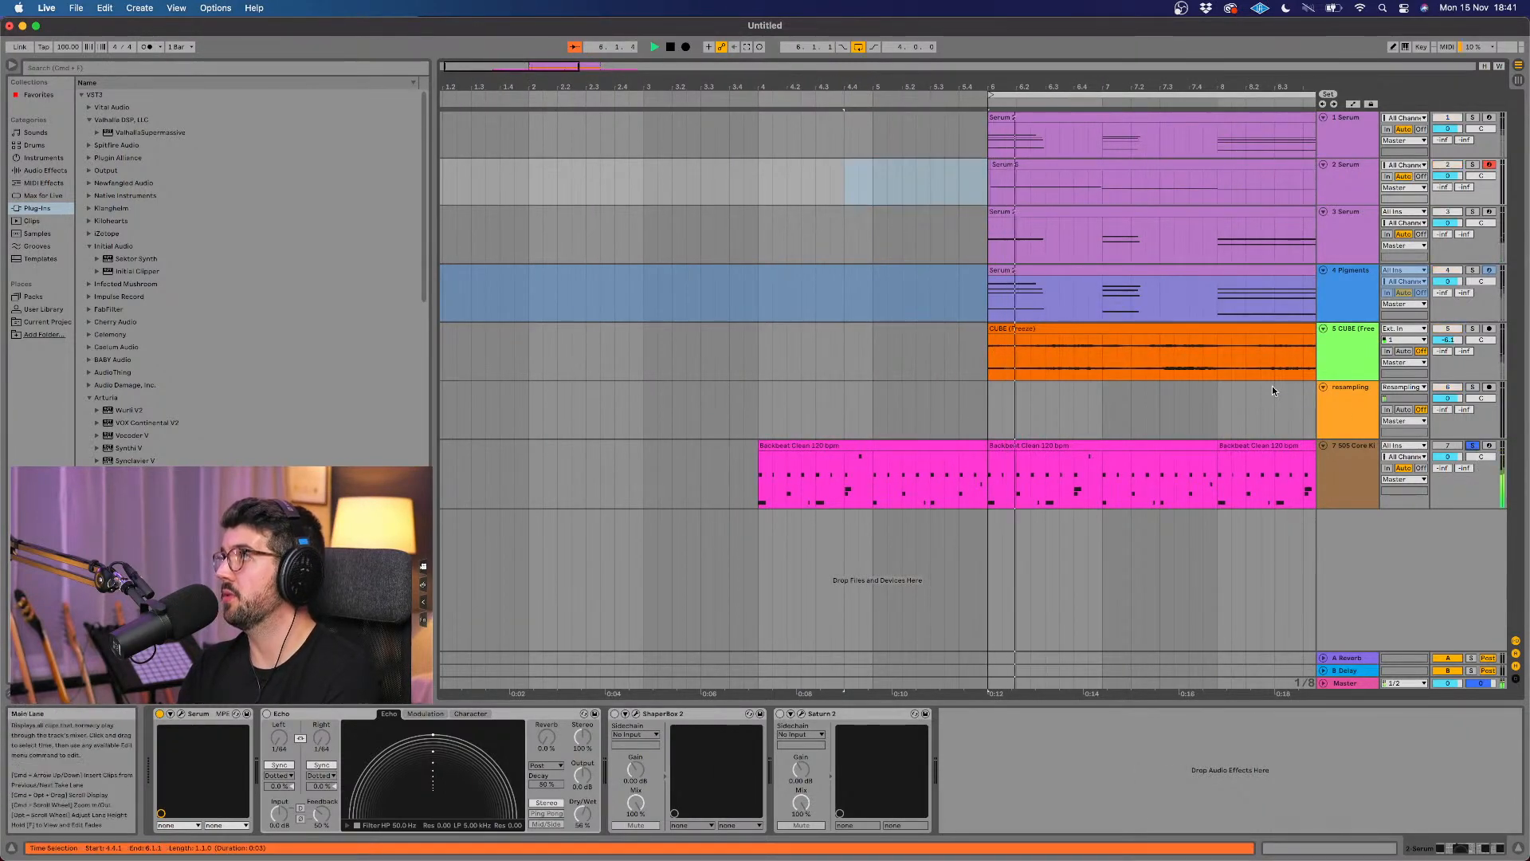
{"action": "left_click", "coordinate": [1473, 446]}
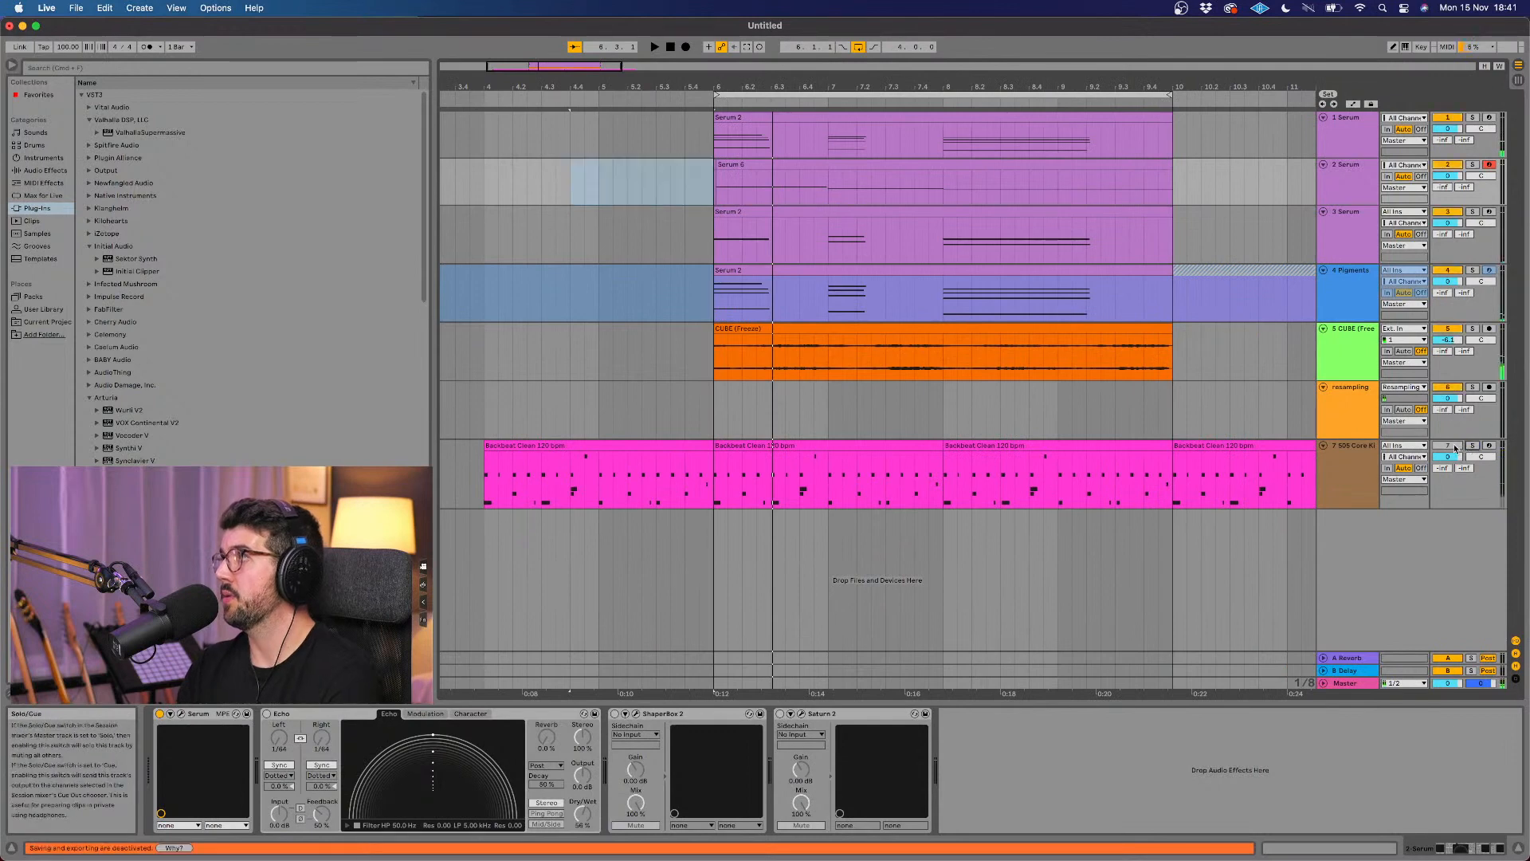
{"action": "key", "text": "space"}
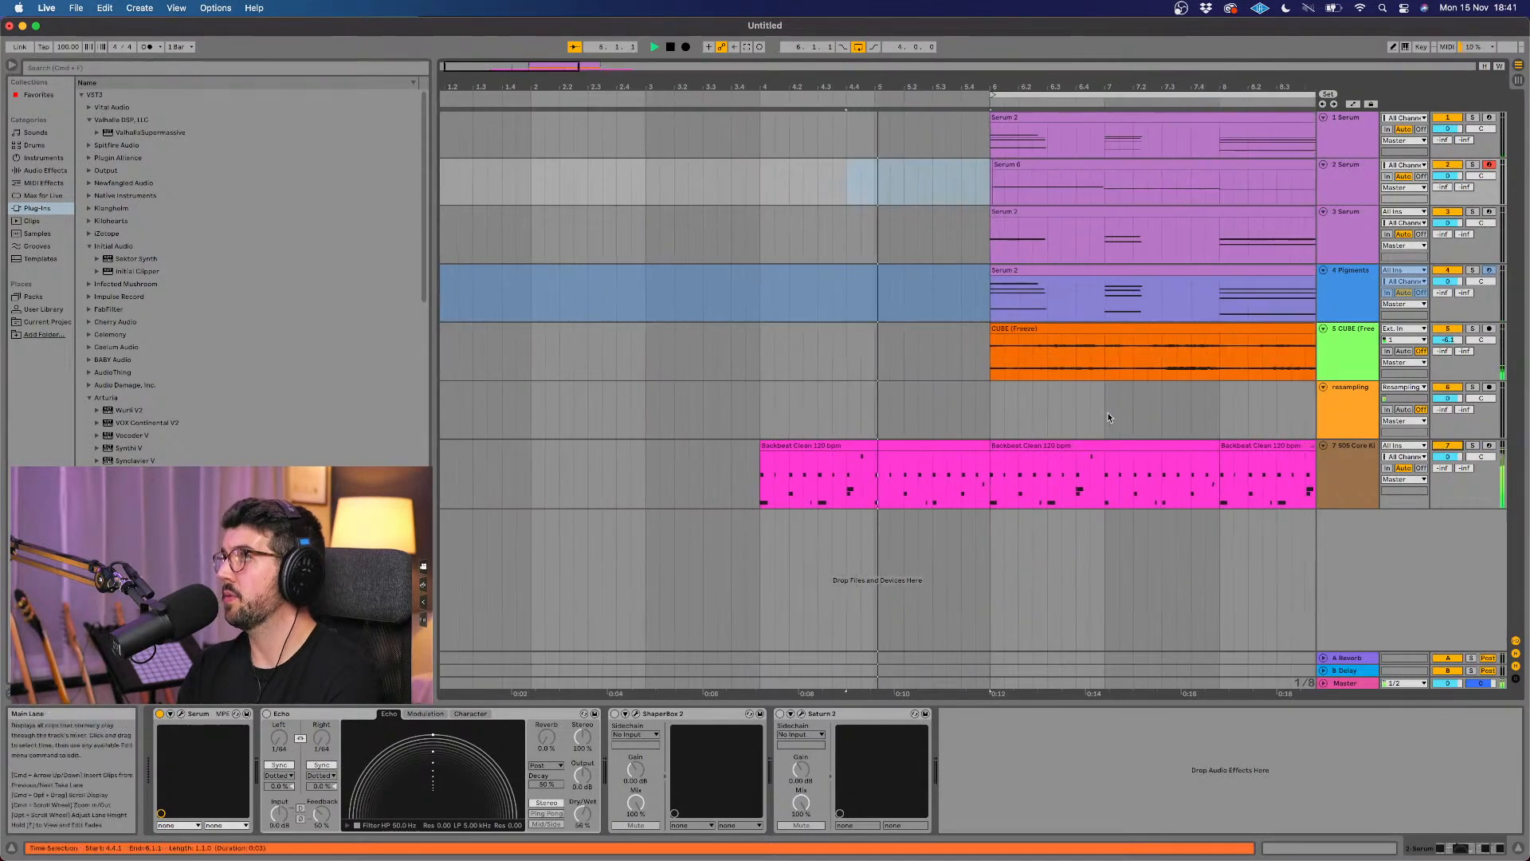
{"action": "left_click", "coordinate": [936, 451]}
{"action": "key", "text": "space"}
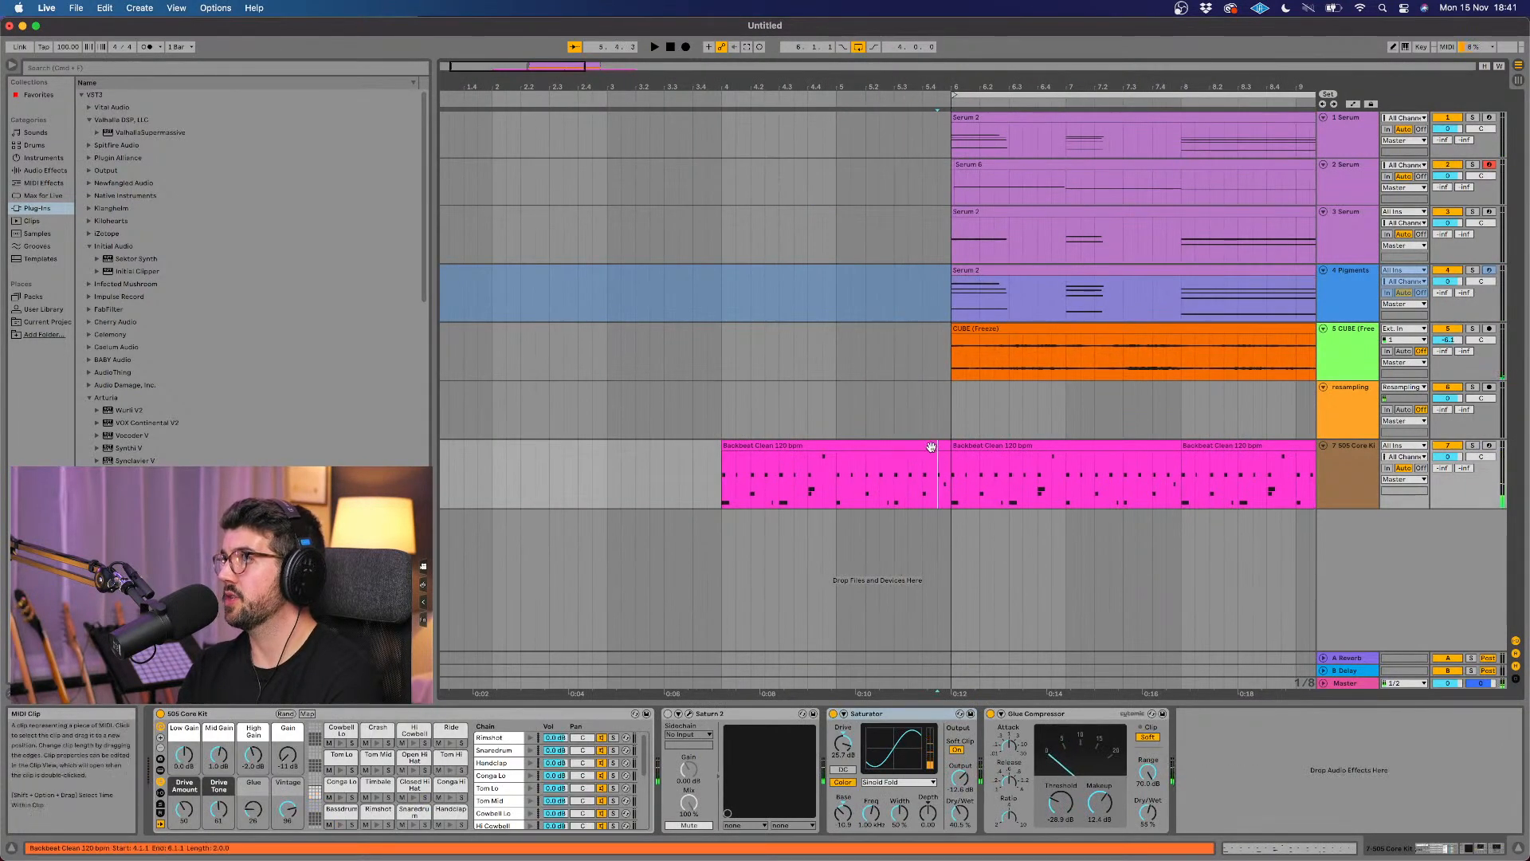
Step: Delete the Backbeat Clean 120 bpm drum clip that precedes bar 6
{"action": "left_click", "coordinate": [933, 446]}
{"action": "scroll", "coordinate": [932, 446], "scroll_direction": "right", "scroll_amount": 2}
{"action": "key", "text": "Delete"}
{"action": "scroll", "coordinate": [931, 446], "scroll_direction": "right", "scroll_amount": 3}
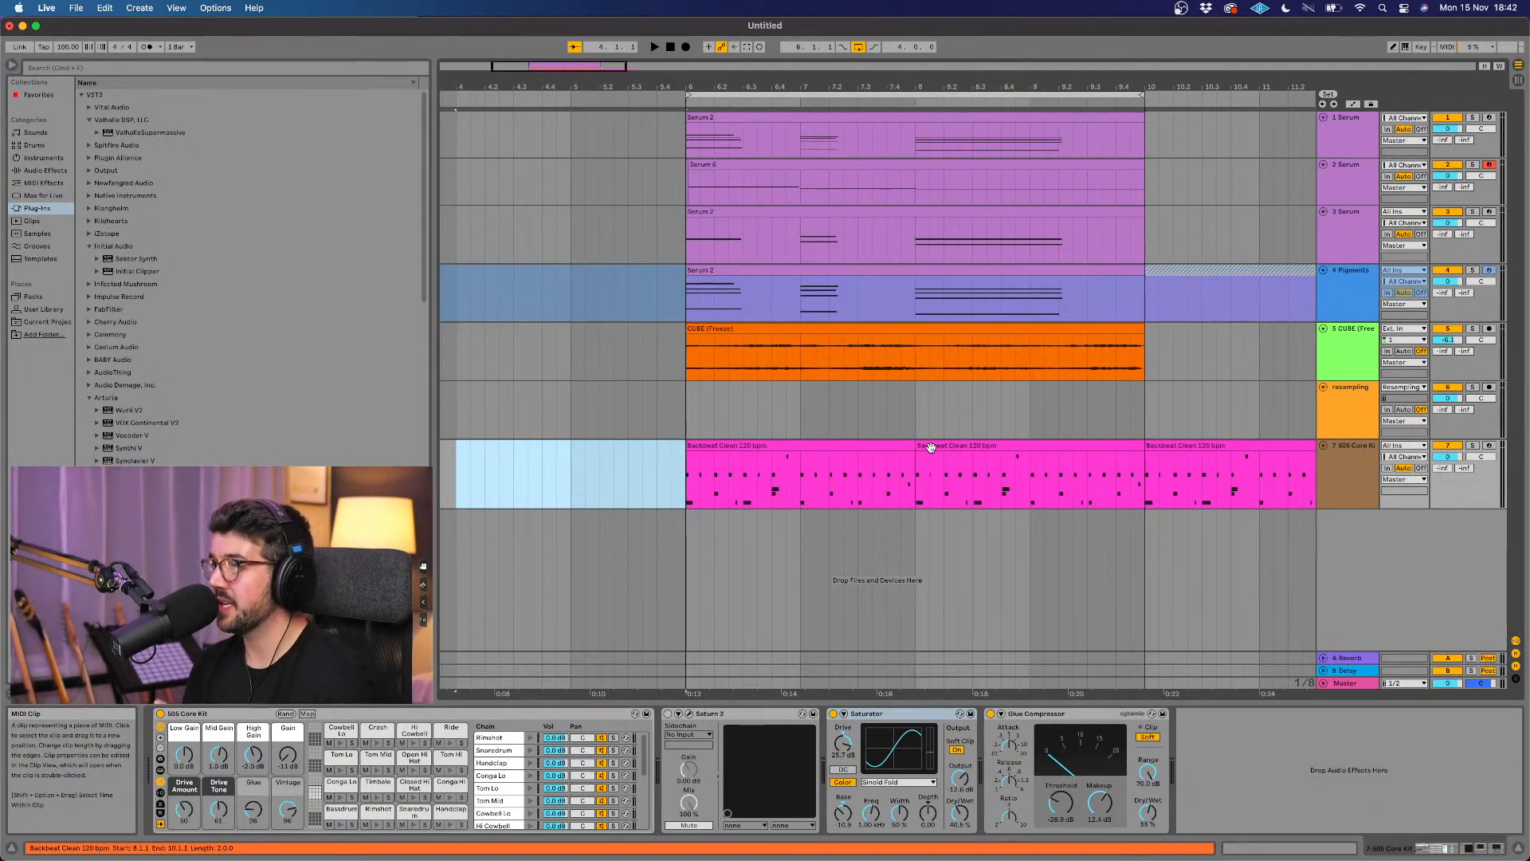
{"action": "scroll", "coordinate": [929, 450], "scroll_direction": "right", "scroll_amount": 2}
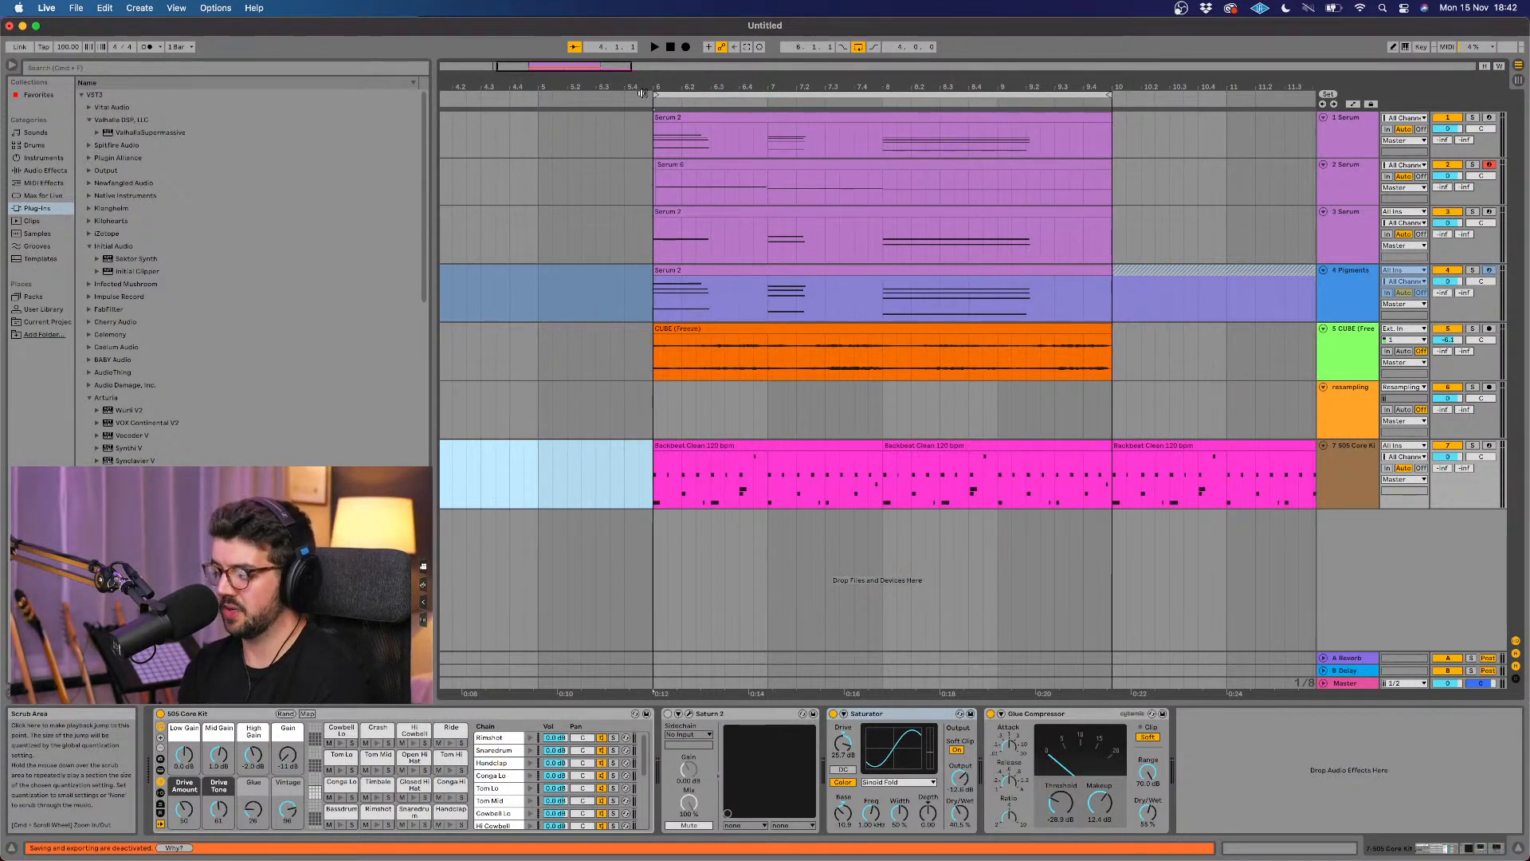
Step: Play the loop from just before bar 6 and extend the start of the recorded bass clip to 6.1.1
{"action": "key", "text": "space"}
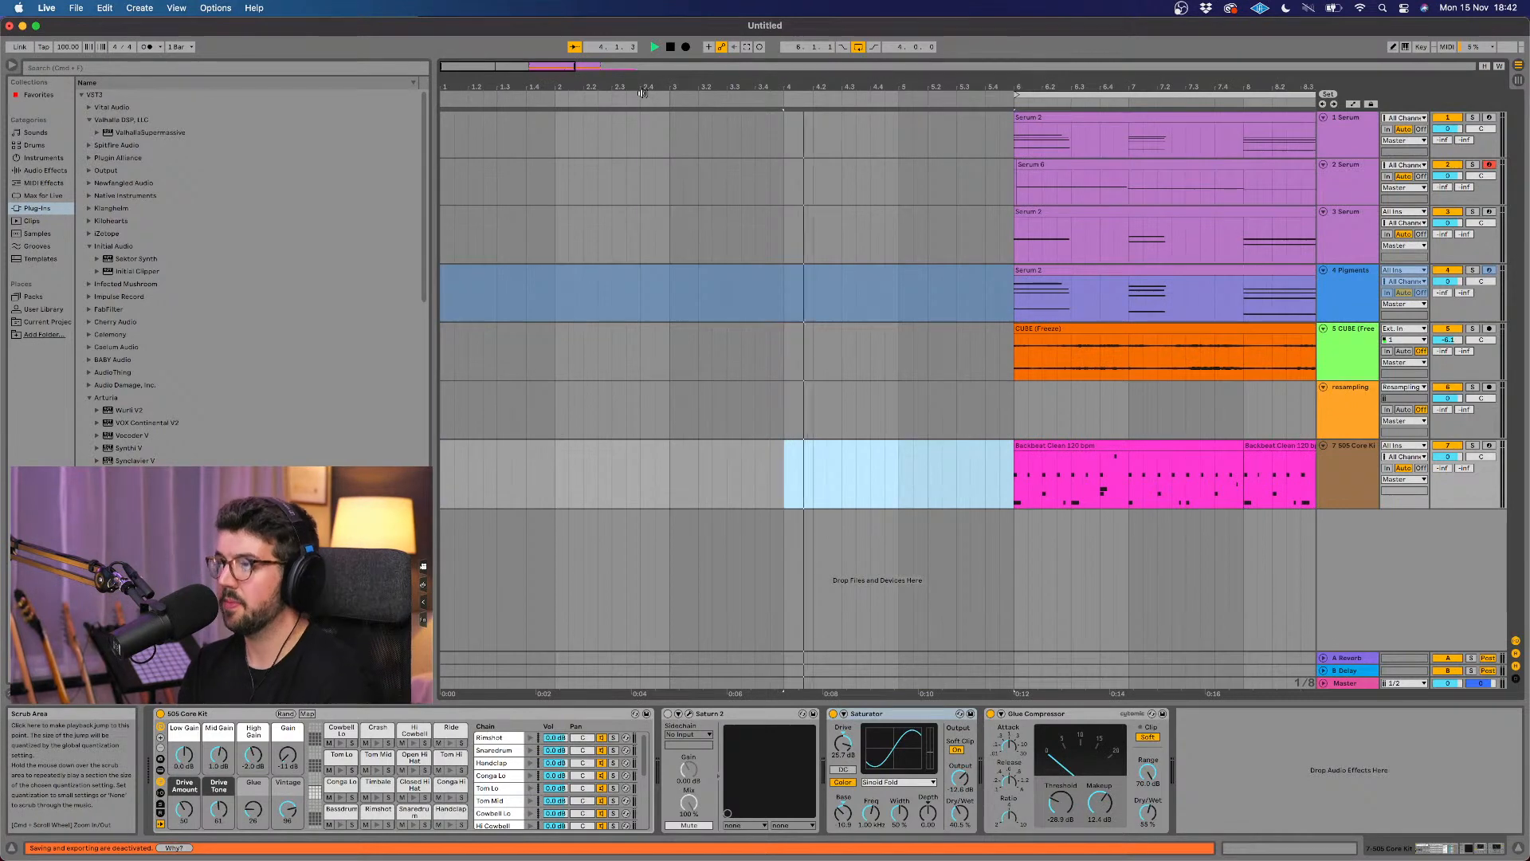
{"action": "left_click", "coordinate": [992, 90]}
{"action": "scroll", "coordinate": [766, 209], "scroll_direction": "right", "scroll_amount": 4}
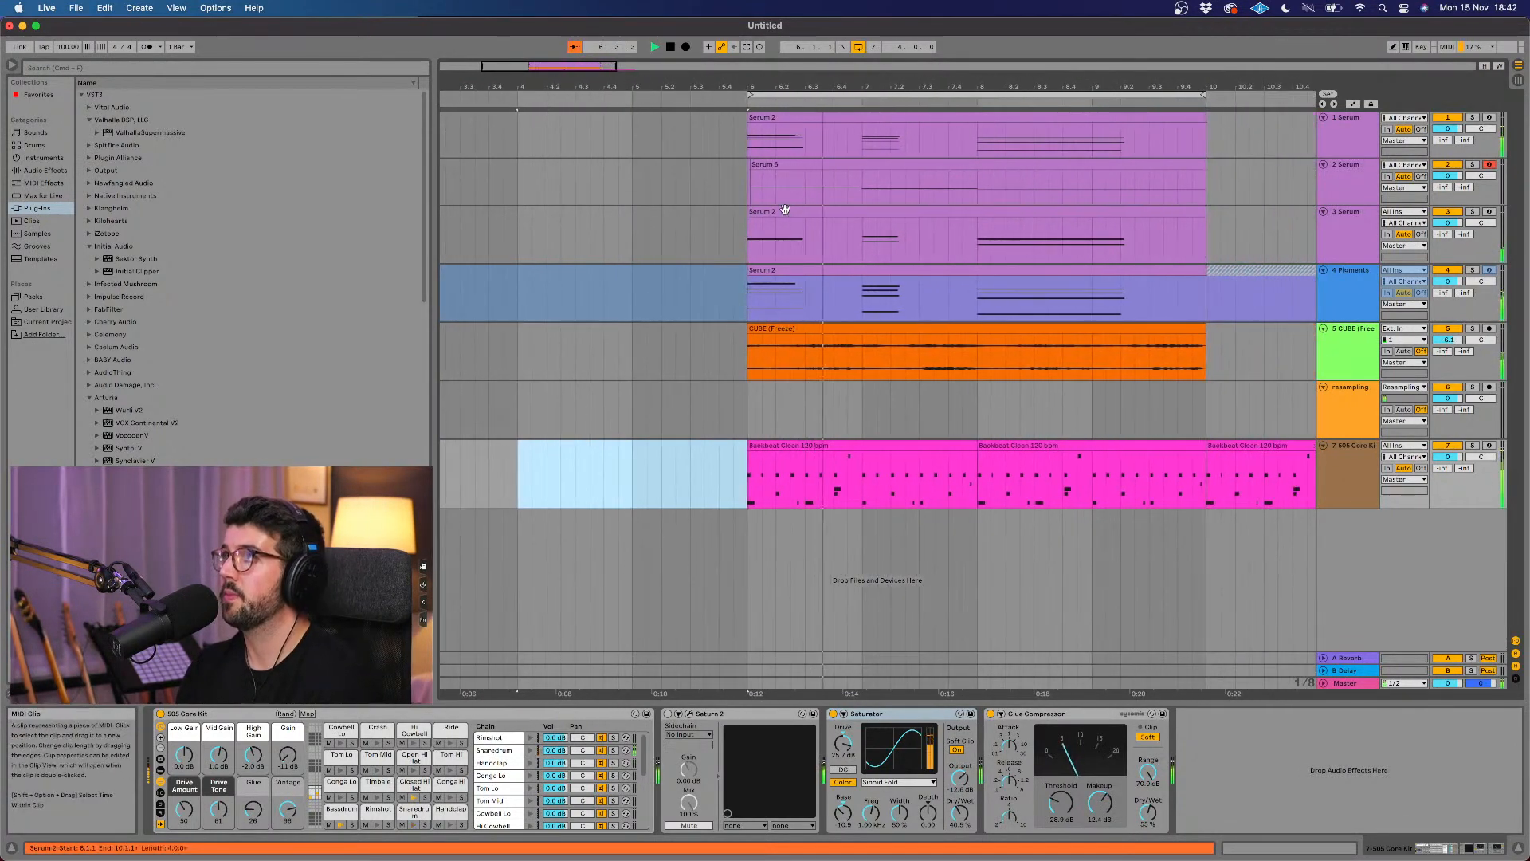
{"action": "left_click", "coordinate": [789, 164]}
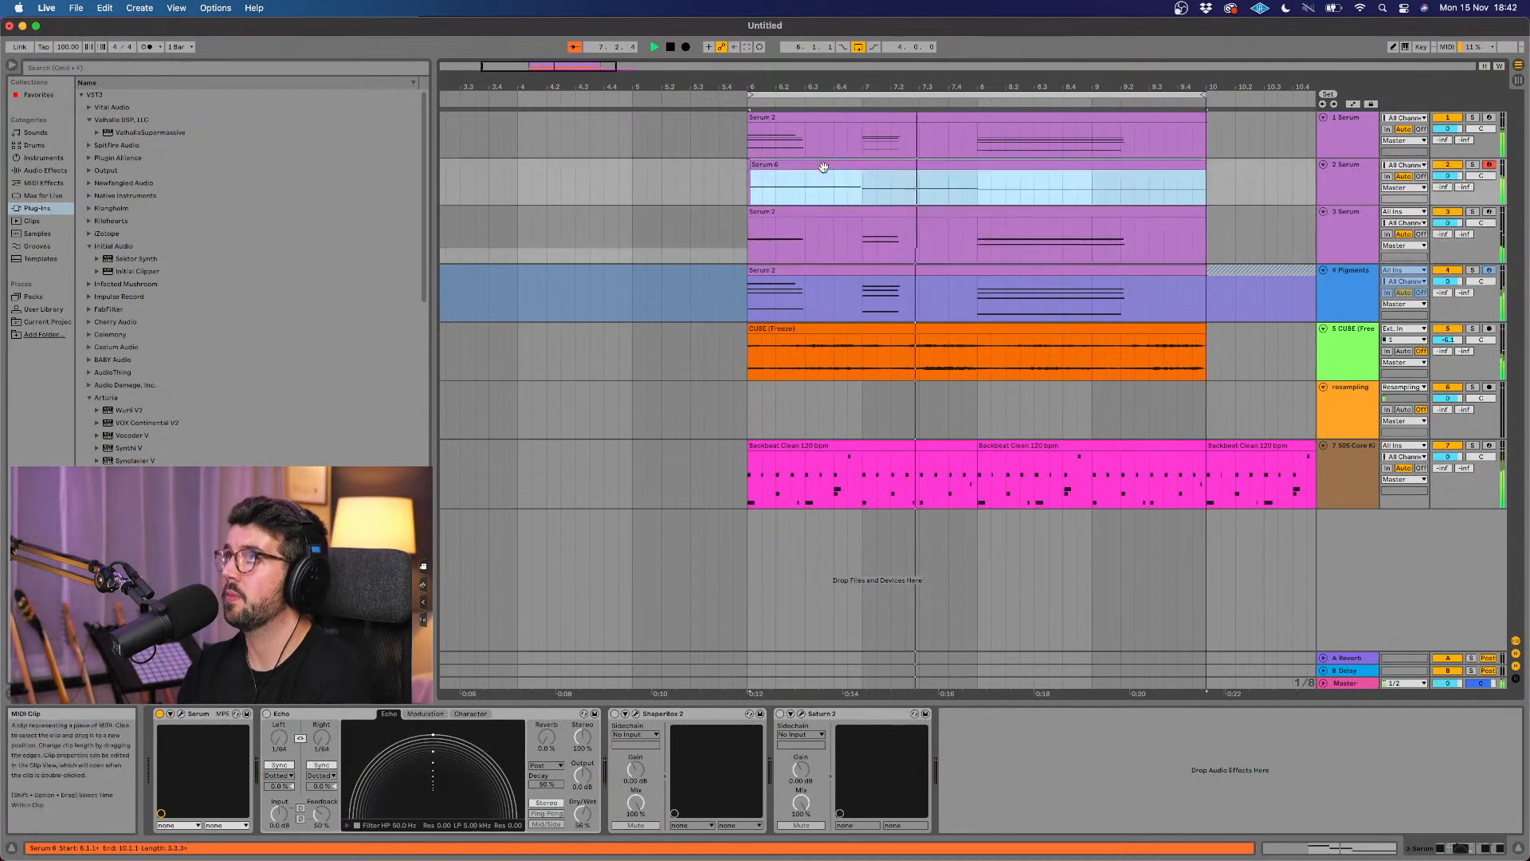
{"action": "scroll", "coordinate": [824, 167], "scroll_direction": "up", "scroll_amount": 5}
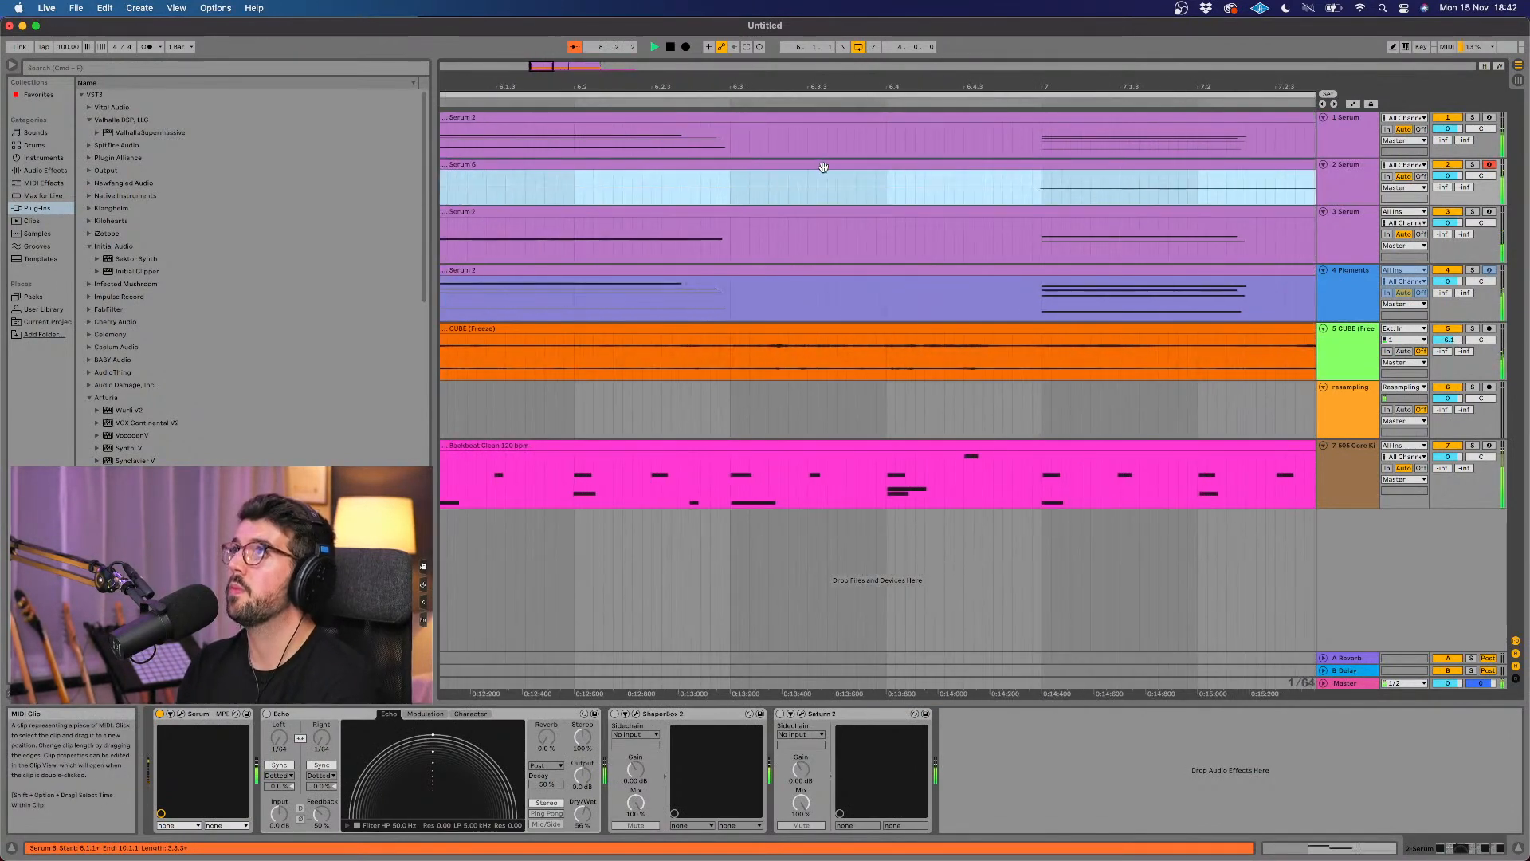
{"action": "scroll", "coordinate": [824, 167], "scroll_direction": "down", "scroll_amount": 4}
{"action": "left_click", "coordinate": [688, 172]}
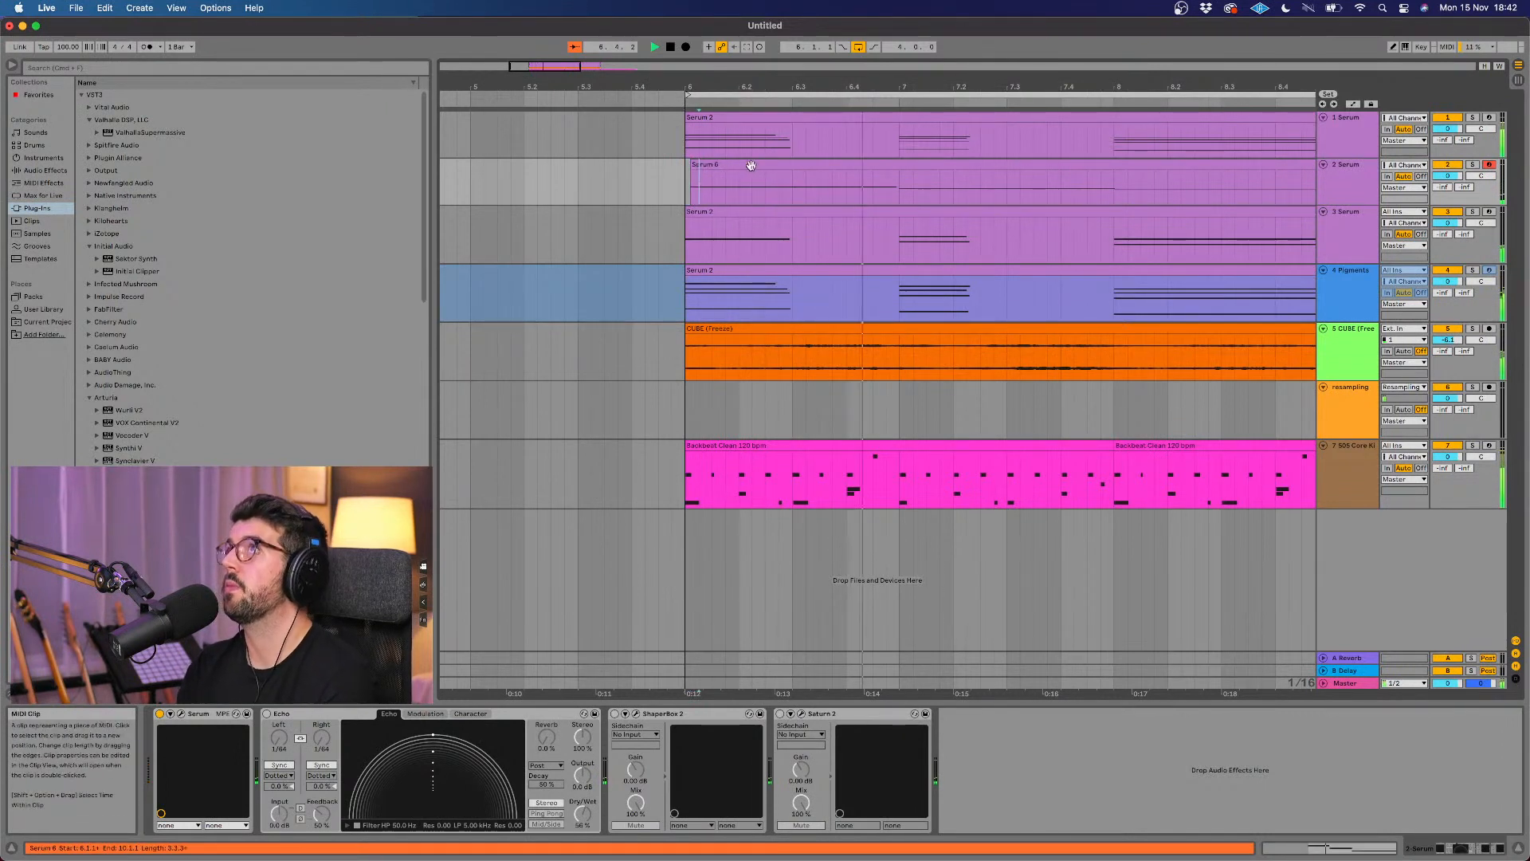
{"action": "left_click", "coordinate": [698, 165]}
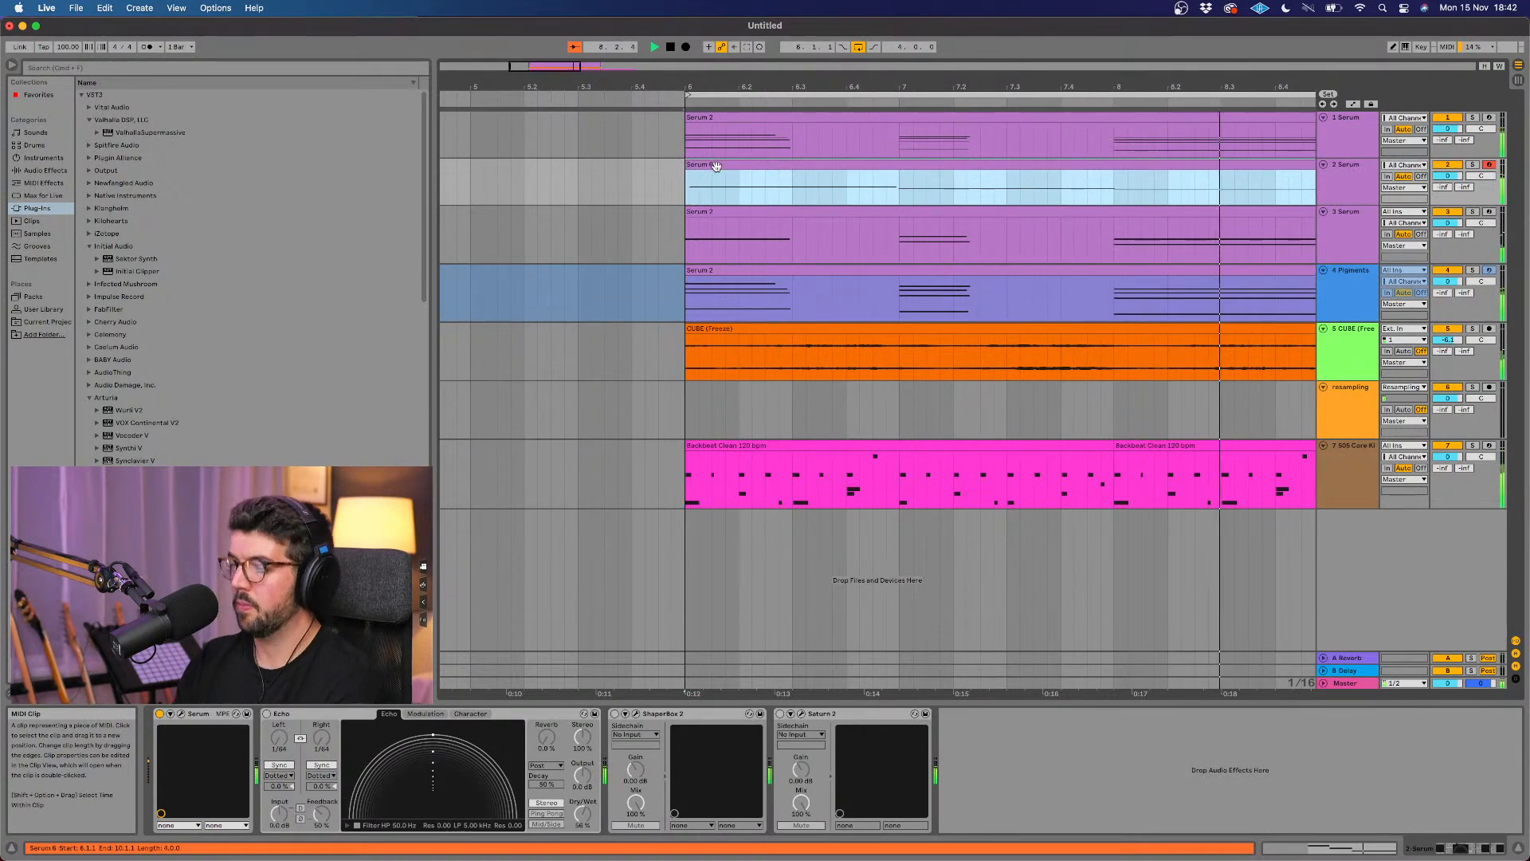
Step: Open the recorded bass clip on the 2 Serum track and quantize all of its notes
{"action": "double_click", "coordinate": [716, 165]}
{"action": "key", "text": "super+a"}
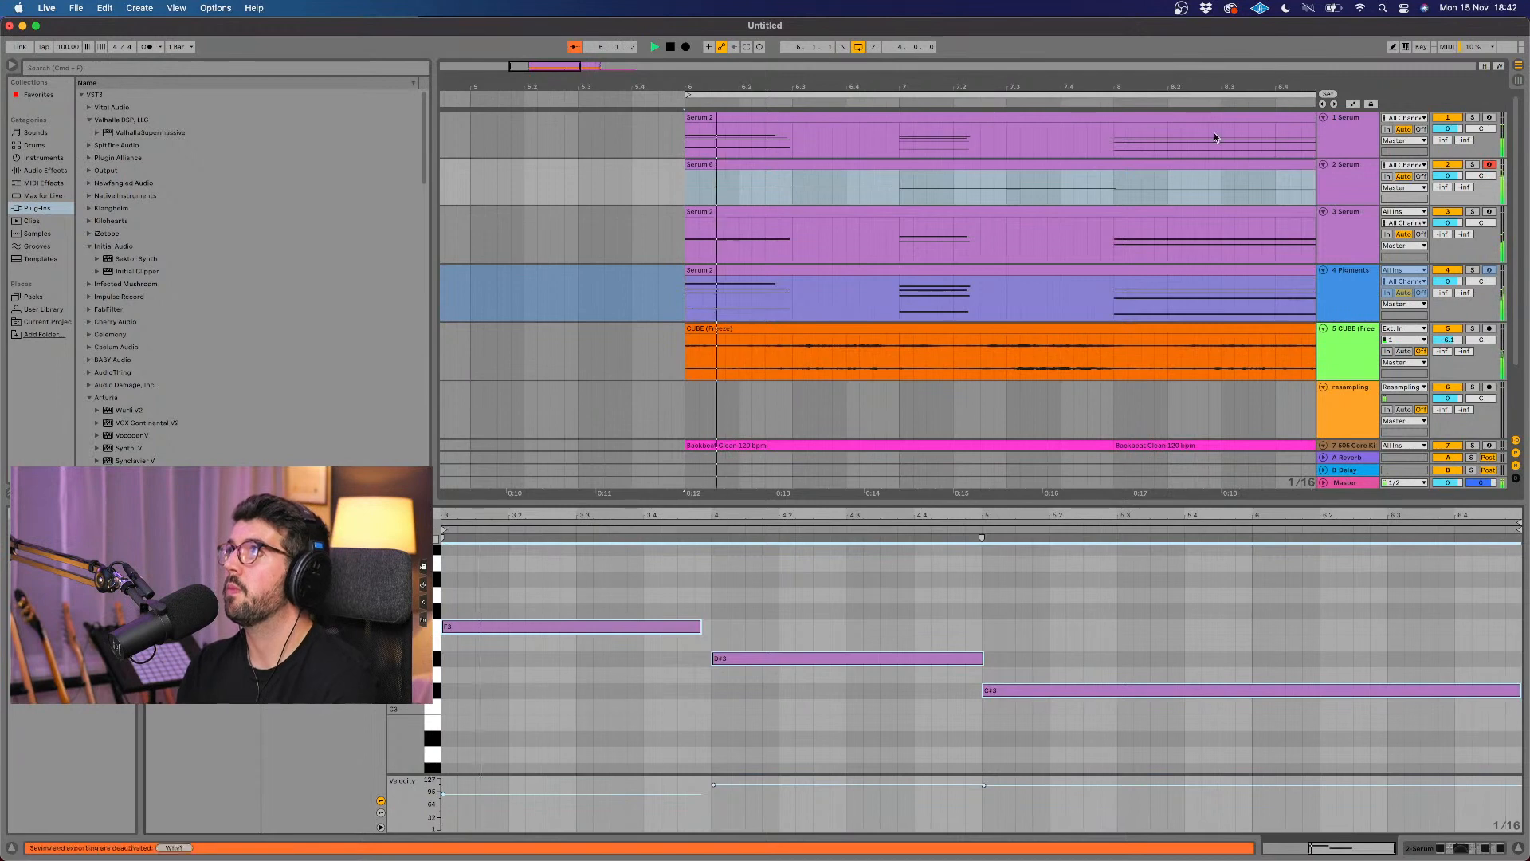
Step: Open Serum on the 2 Serum track, set Oscillator A's octave to -3 and the Env 1 release to 275 ms
{"action": "left_click", "coordinate": [1326, 189]}
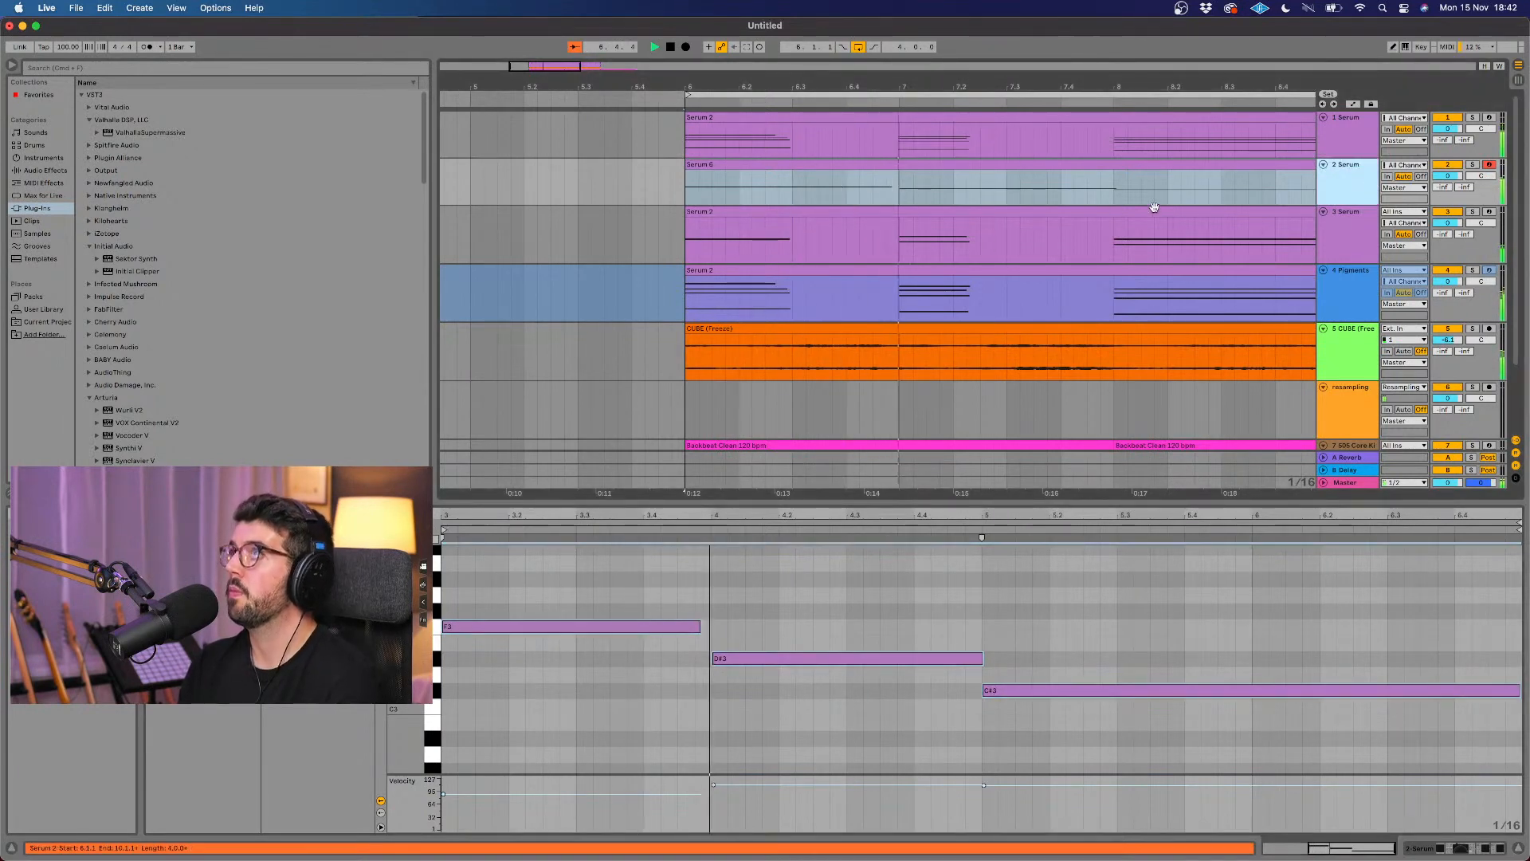
{"action": "key", "text": "shift+Tab"}
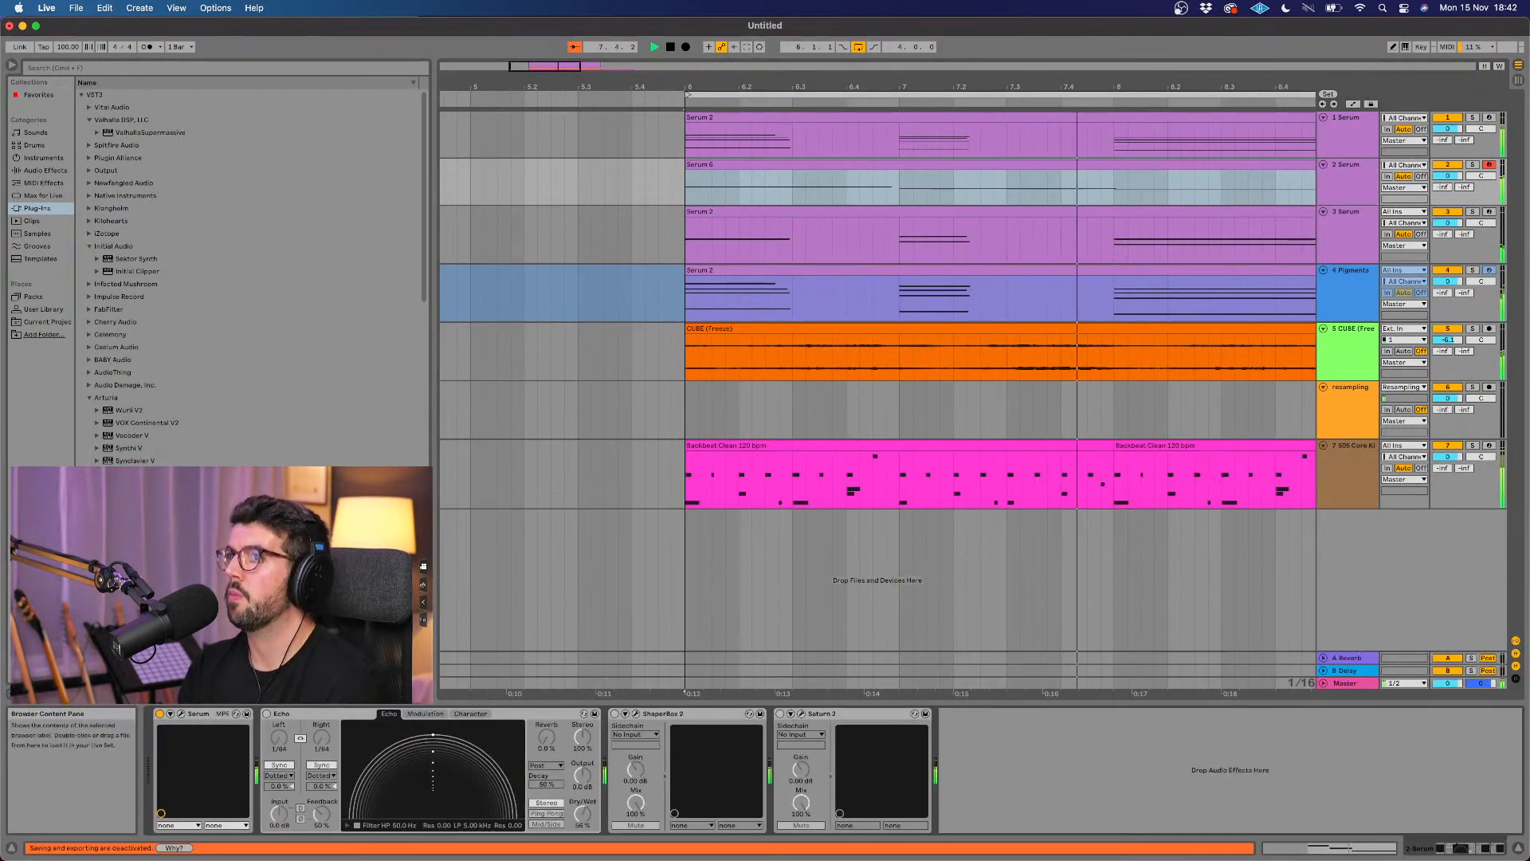
{"action": "left_click", "coordinate": [181, 716]}
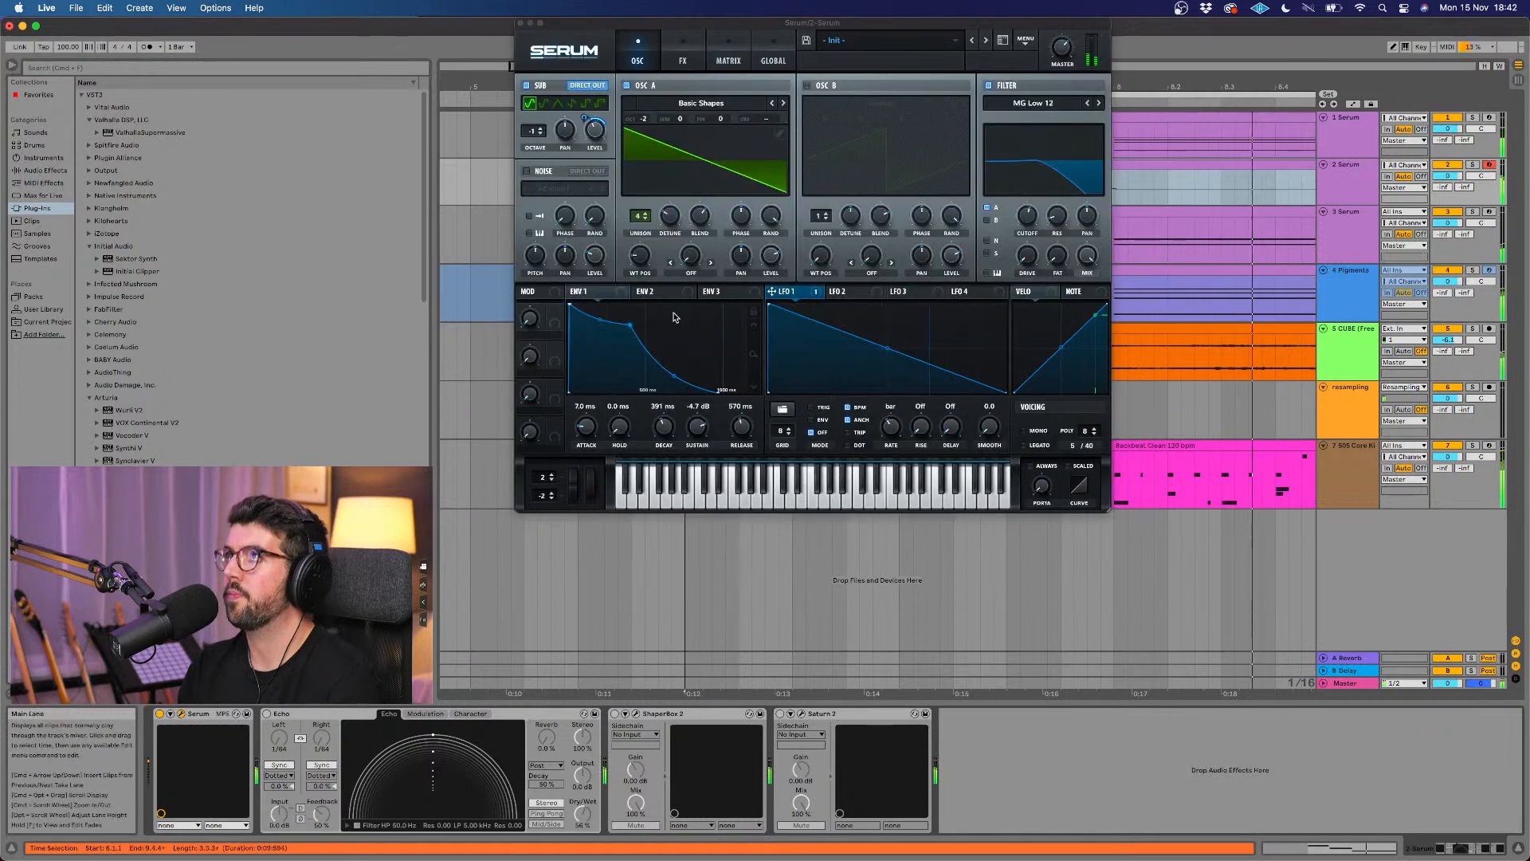
{"action": "left_click", "coordinate": [646, 121]}
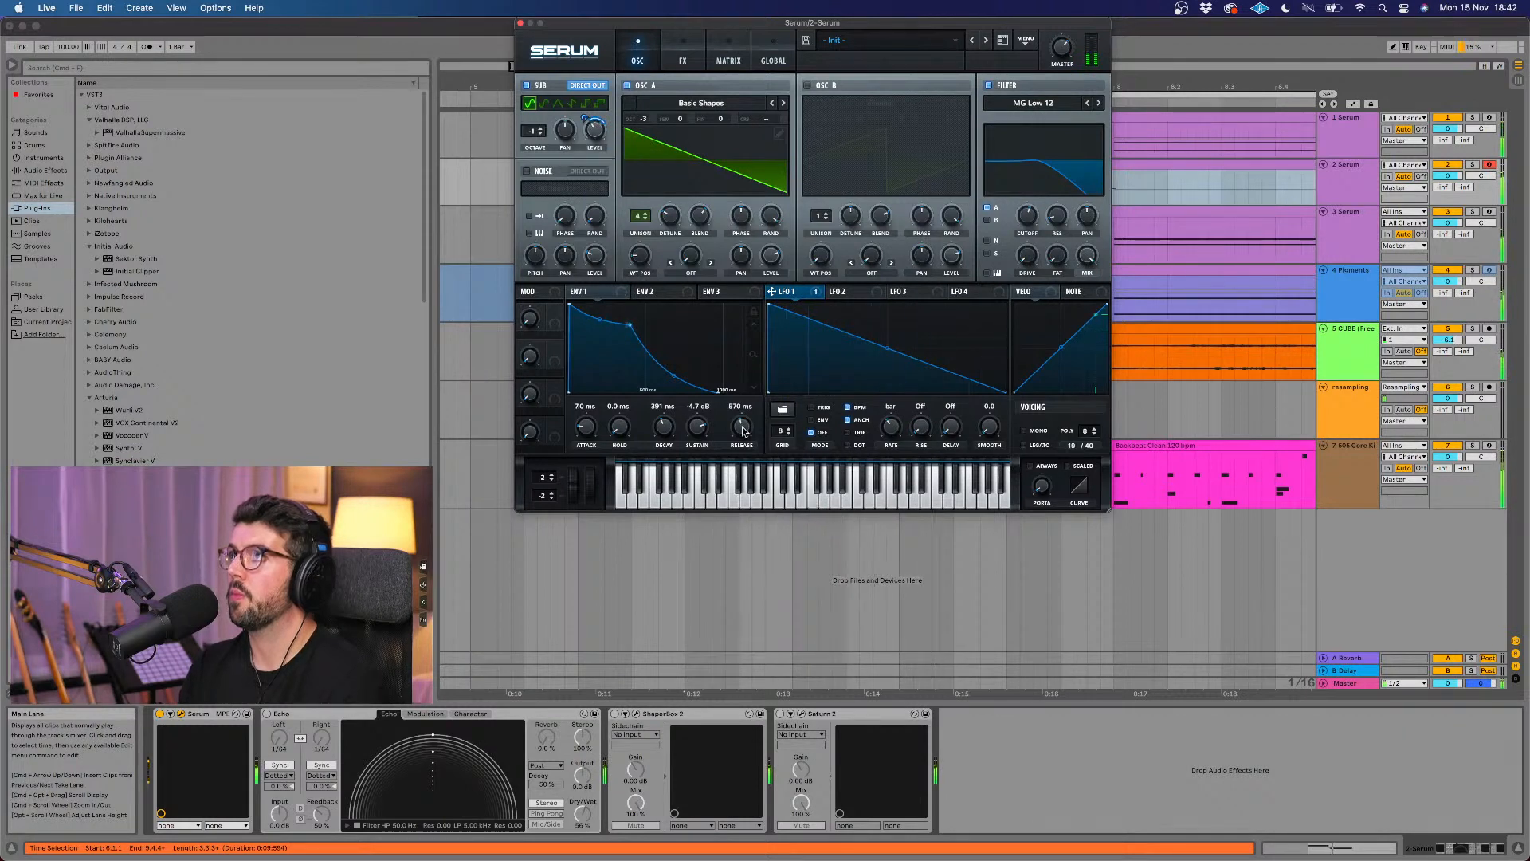
{"action": "left_click_drag", "start_coordinate": [741, 426], "coordinate": [742, 458]}
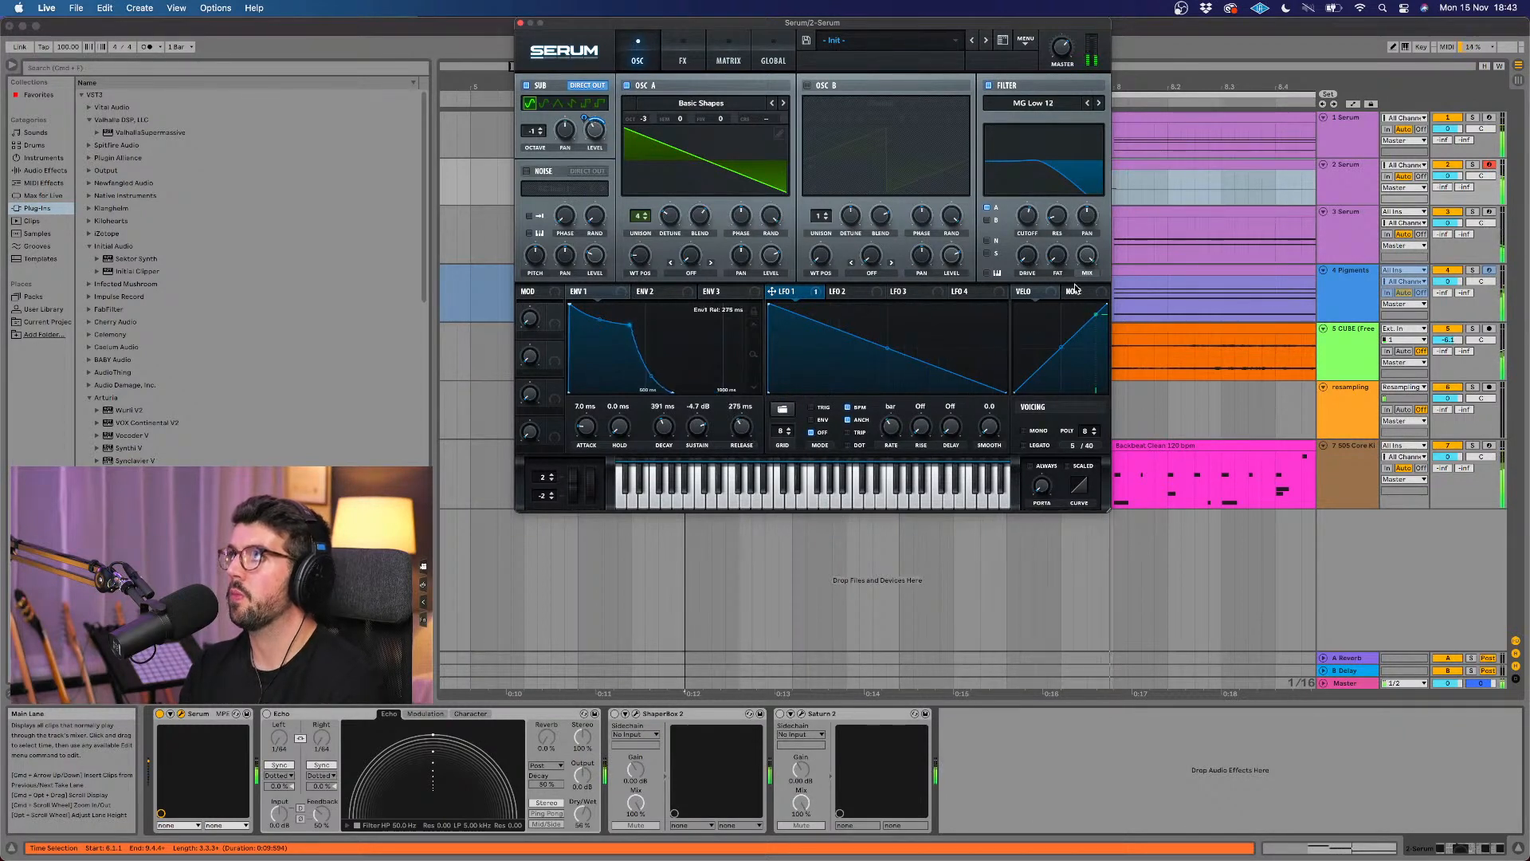
{"action": "mouse_move", "coordinate": [1064, 48]}
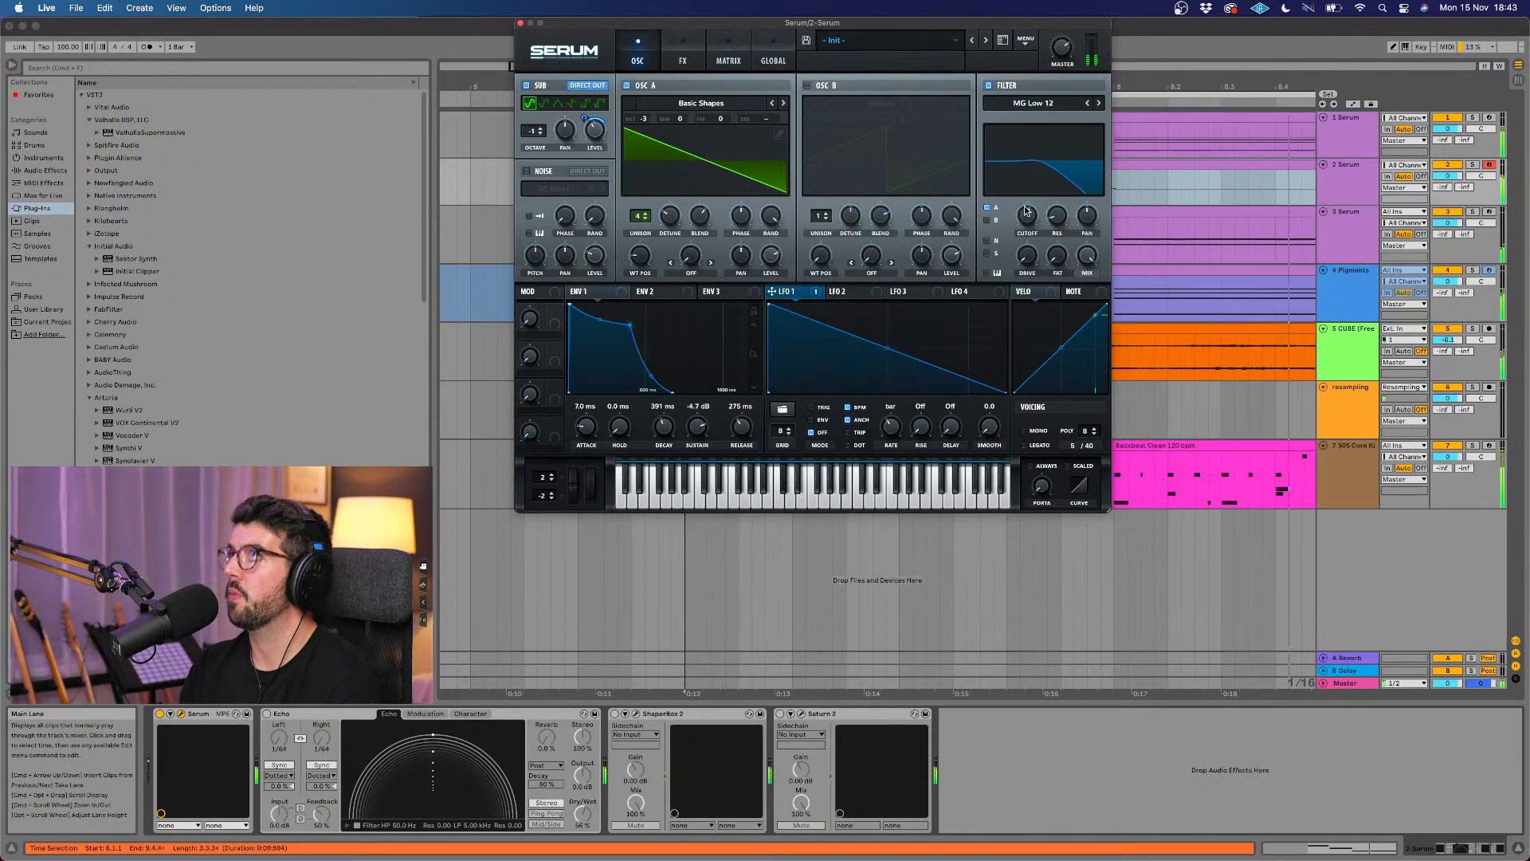
{"action": "left_click_drag", "start_coordinate": [1027, 212], "coordinate": [1027, 219]}
{"action": "mouse_move", "coordinate": [594, 132]}
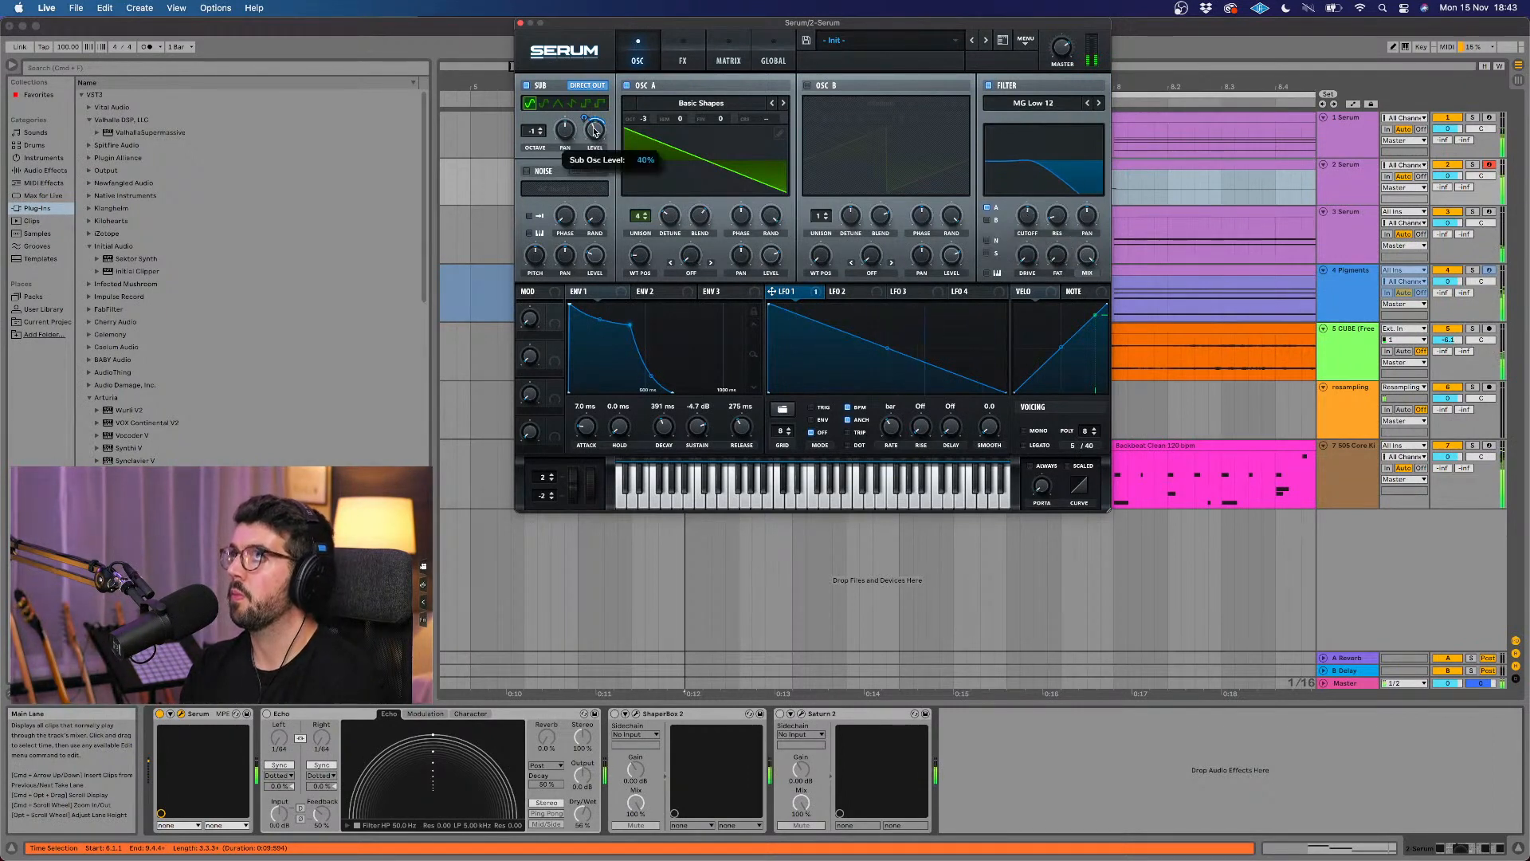
{"action": "left_click", "coordinate": [530, 24]}
Step: Delete the Backbeat Clean 120 bpm drum clip that starts at bar 10 on the 505 Core Kit track
{"action": "left_click", "coordinate": [793, 192]}
{"action": "scroll", "coordinate": [793, 192], "scroll_direction": "right", "scroll_amount": 2}
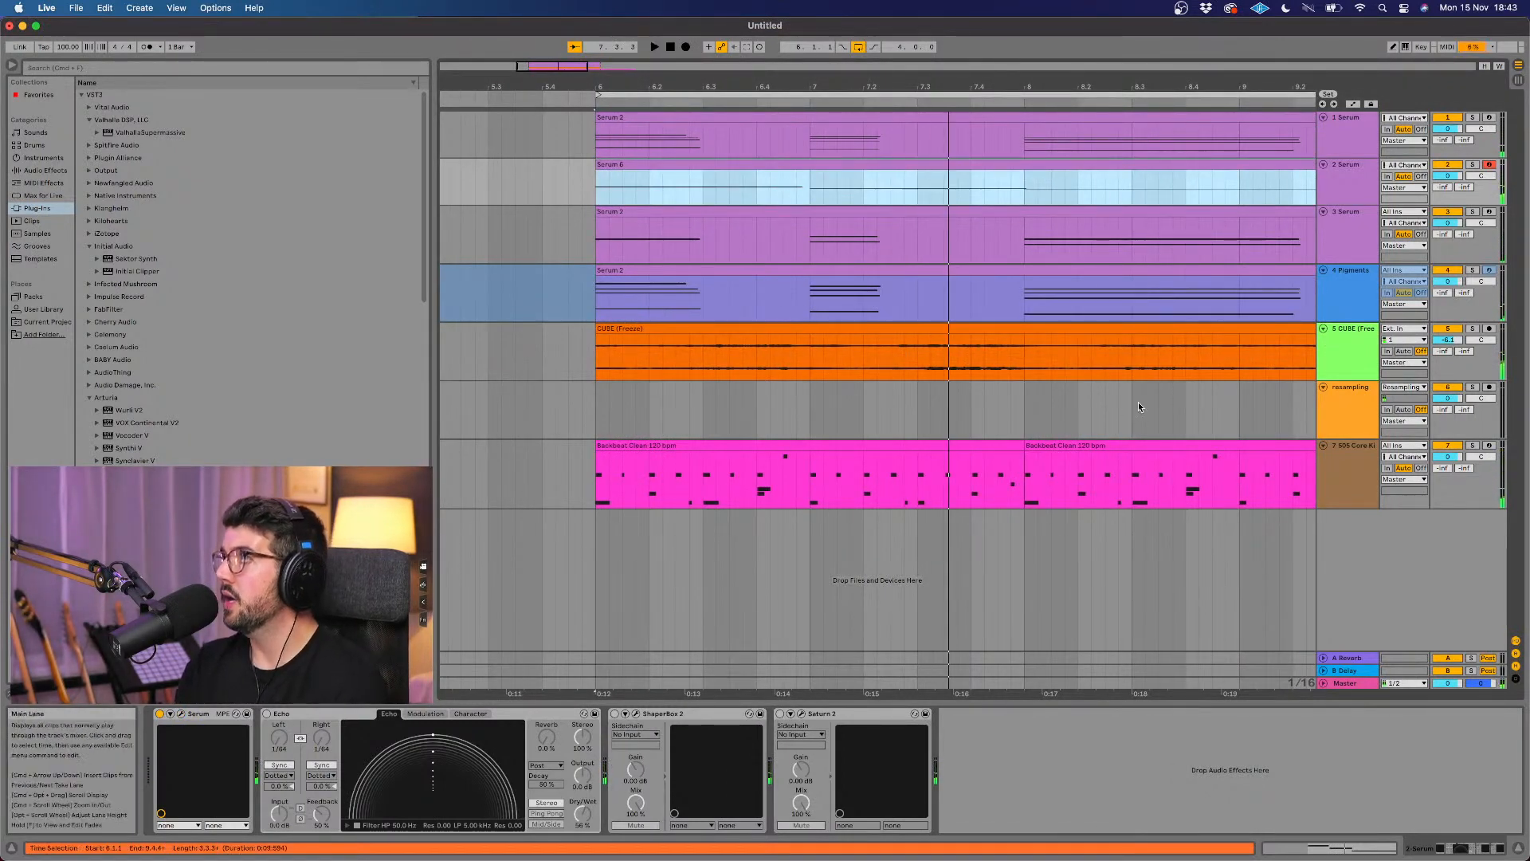
{"action": "scroll", "coordinate": [1138, 406], "scroll_direction": "right", "scroll_amount": 1}
{"action": "key", "text": "x"}
{"action": "left_click", "coordinate": [1018, 448]}
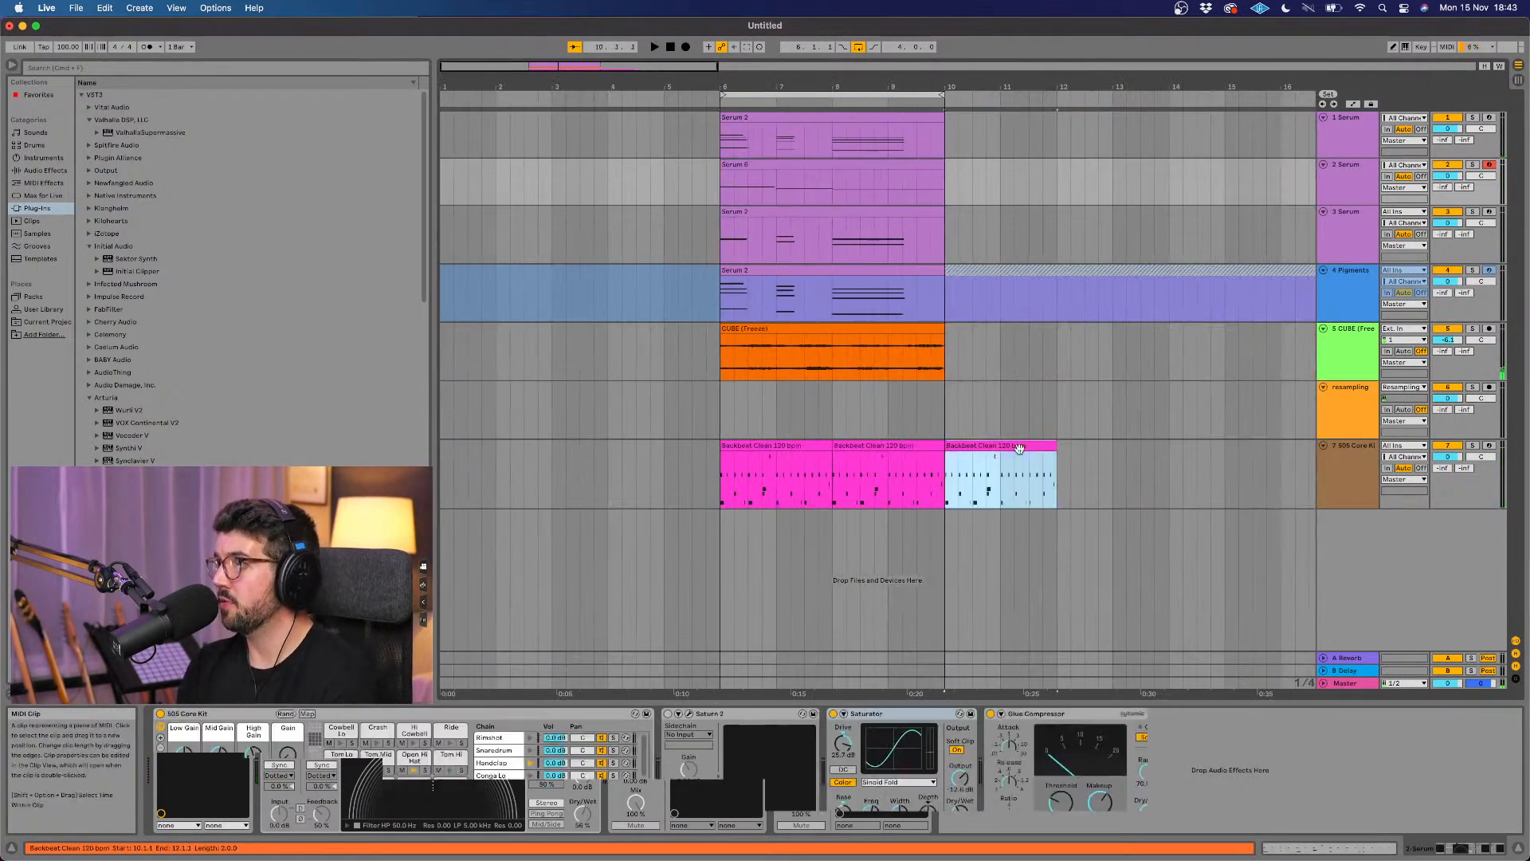
{"action": "key", "text": "Delete"}
{"action": "scroll", "coordinate": [937, 267], "scroll_direction": "up", "scroll_amount": 4}
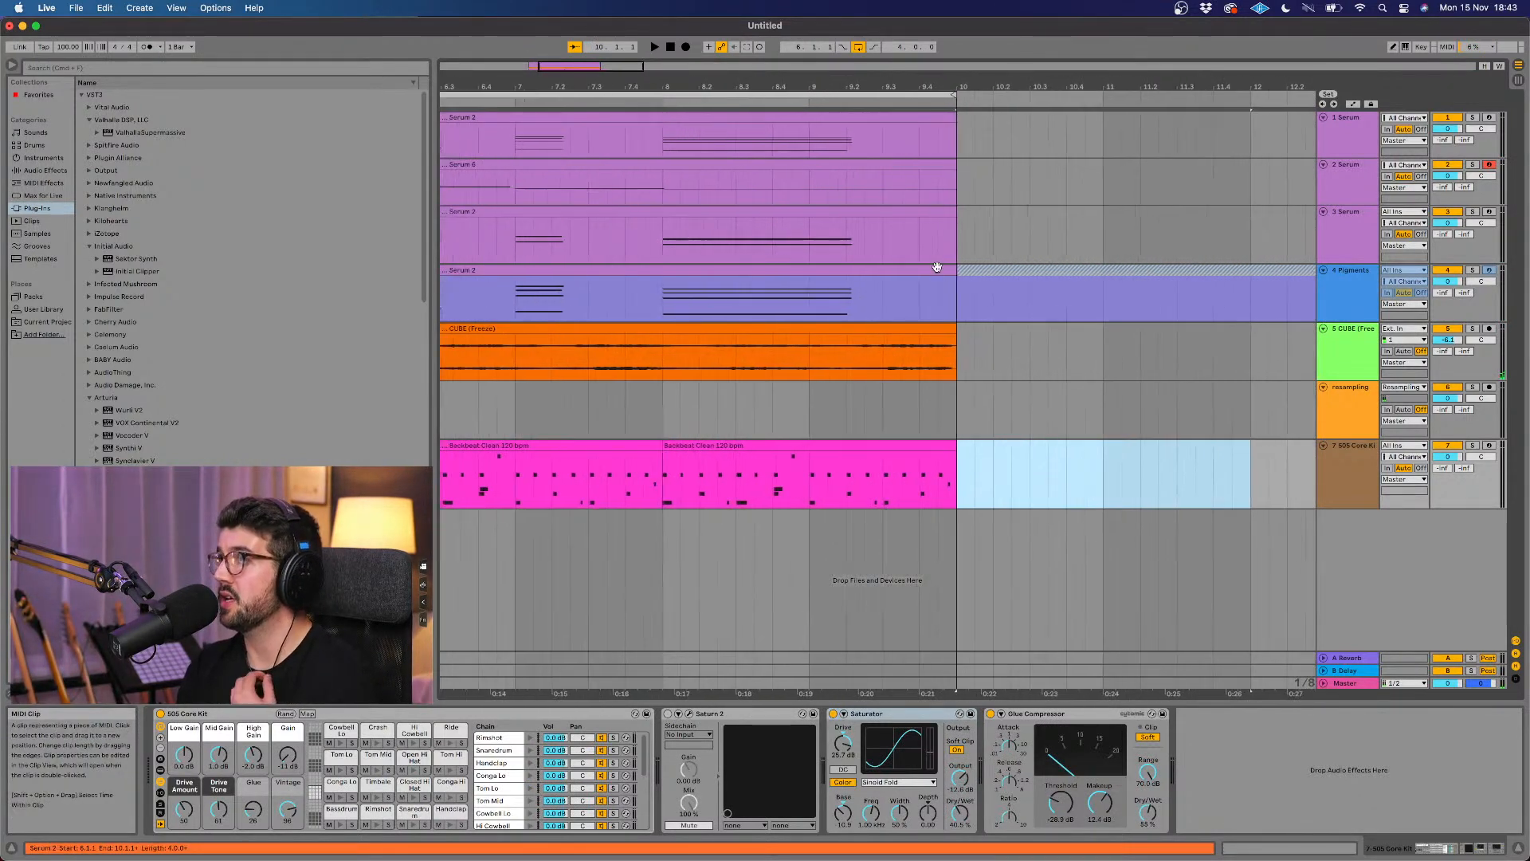
{"action": "scroll", "coordinate": [937, 267], "scroll_direction": "left", "scroll_amount": 5}
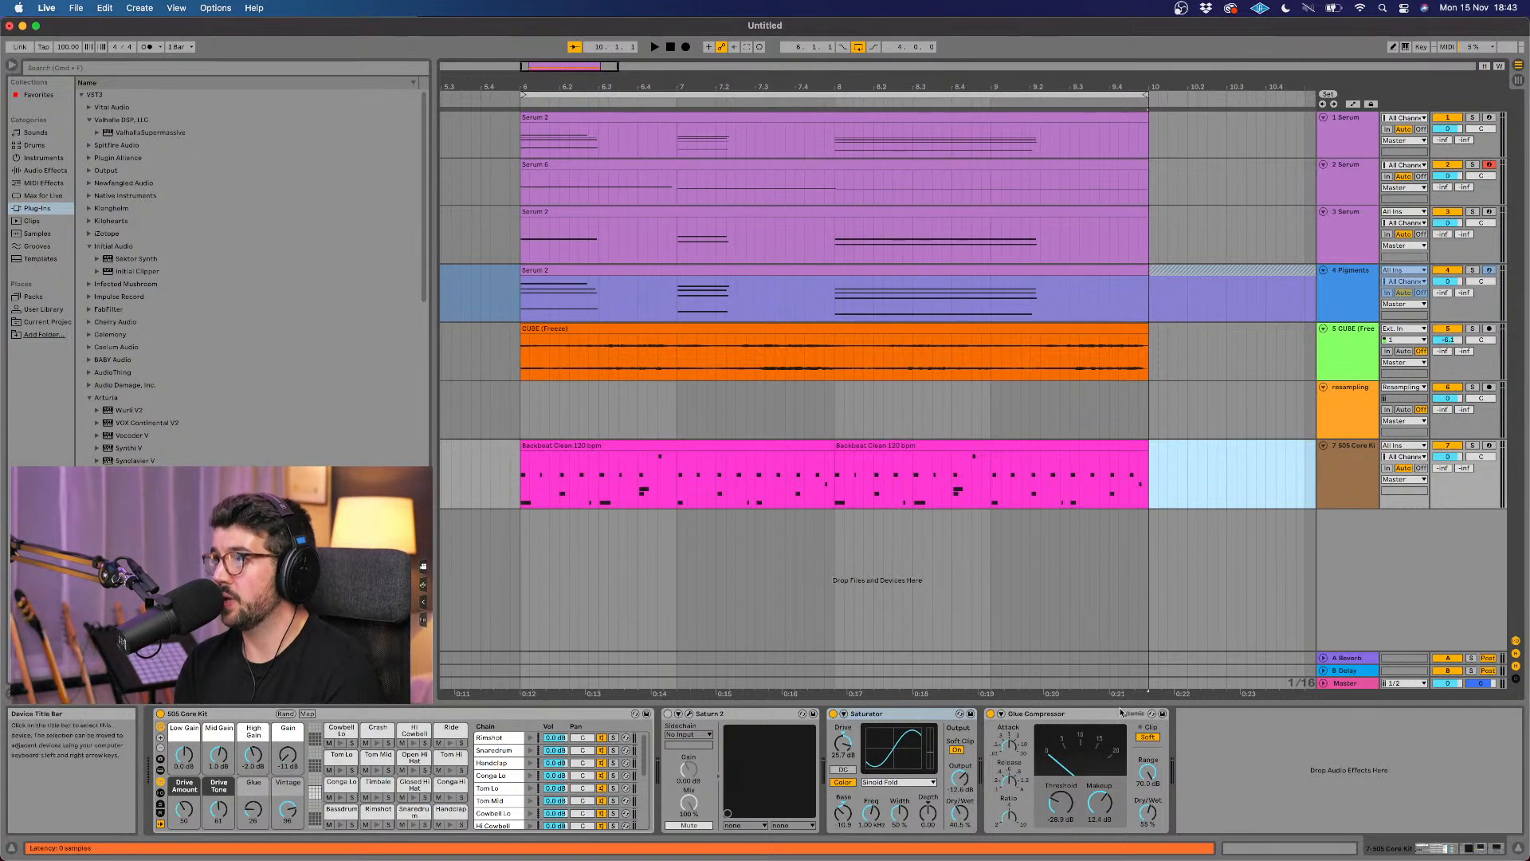
Step: Expand the sidechain section of the drum track's Glue Compressor and choose 7-505 Core Kit as its audio source
{"action": "left_click", "coordinate": [1001, 714]}
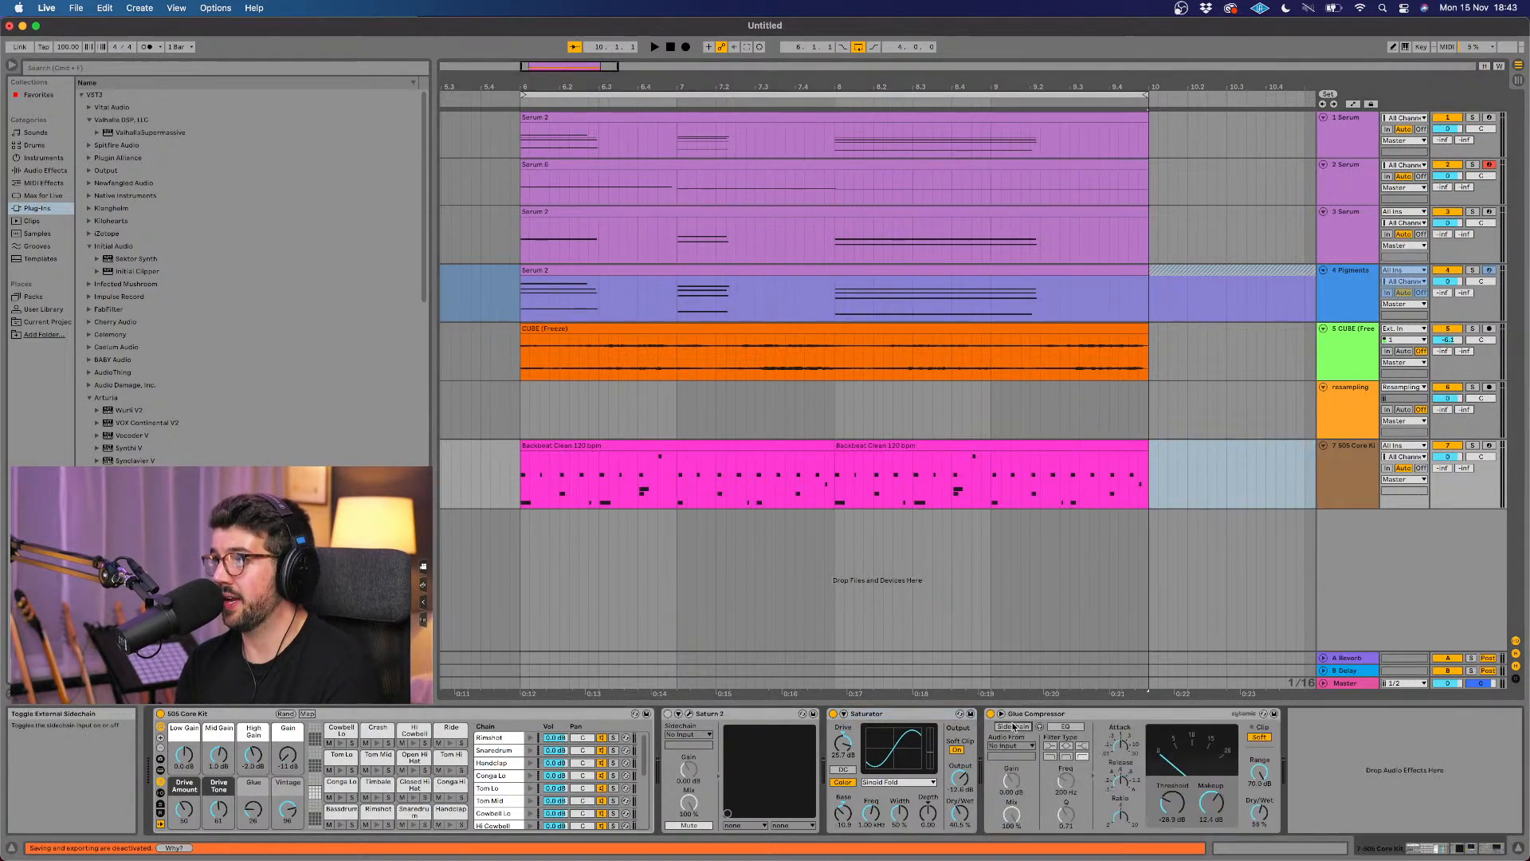
{"action": "left_click", "coordinate": [1012, 745]}
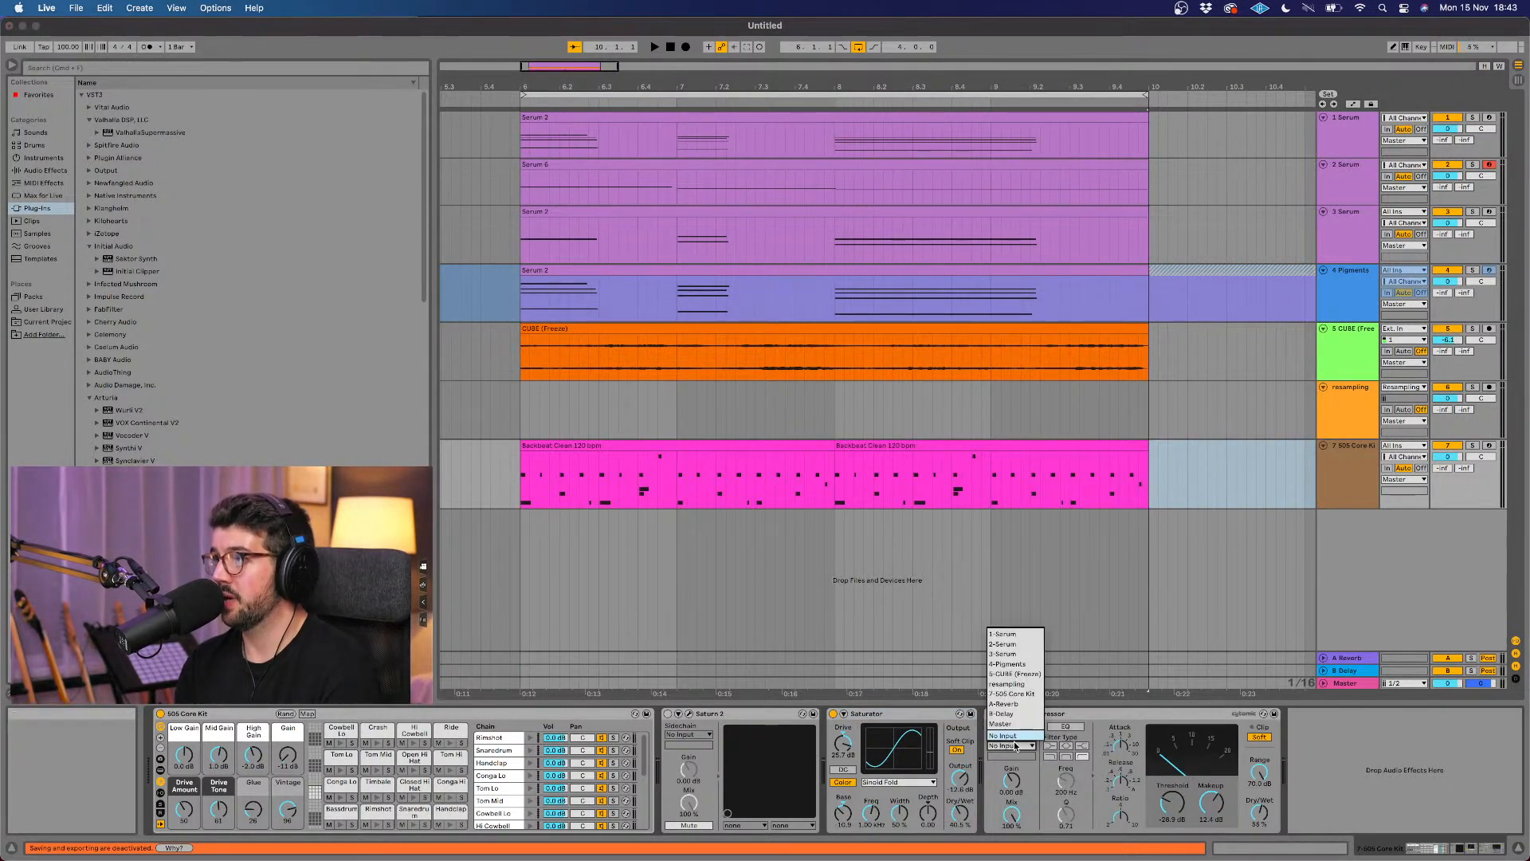
{"action": "left_click", "coordinate": [1025, 693]}
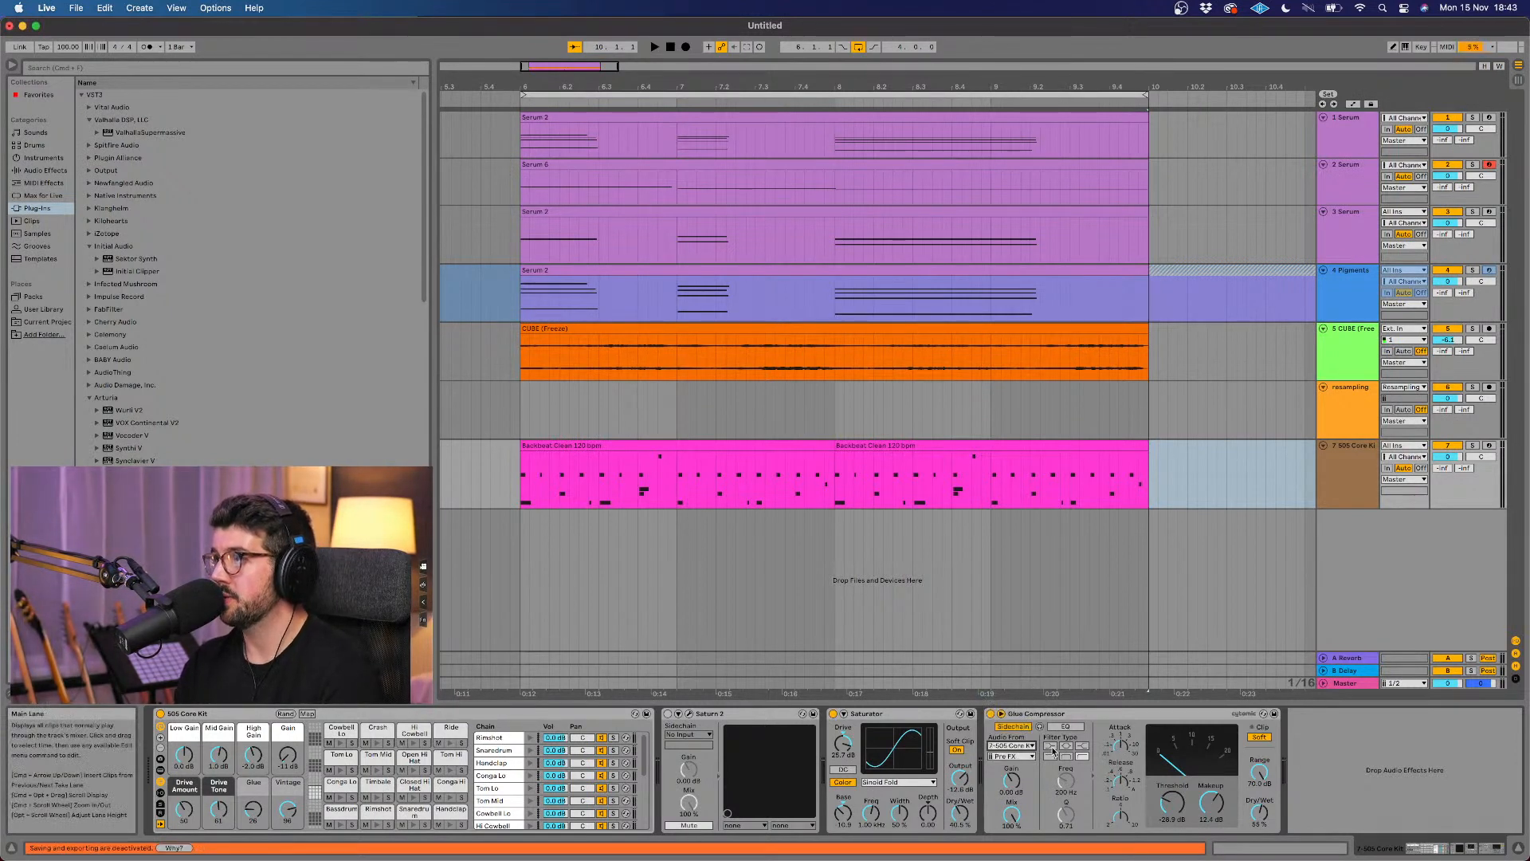
Step: Play the loop from bar 6 to hear the Glue Compressor with its sidechain source
{"action": "scroll", "coordinate": [1007, 572], "scroll_direction": "right", "scroll_amount": 1}
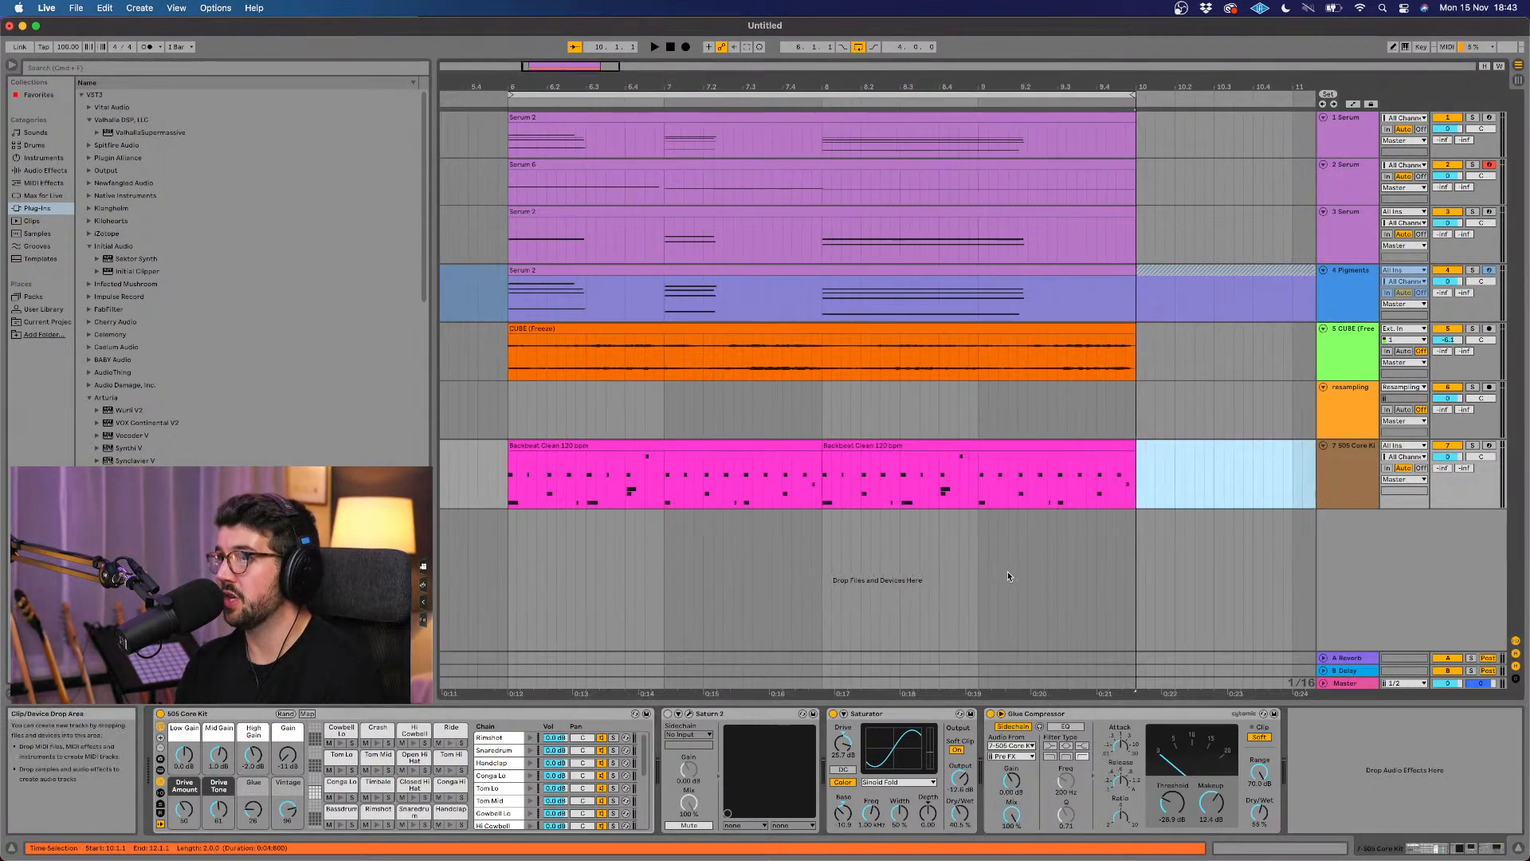
{"action": "key", "text": "space"}
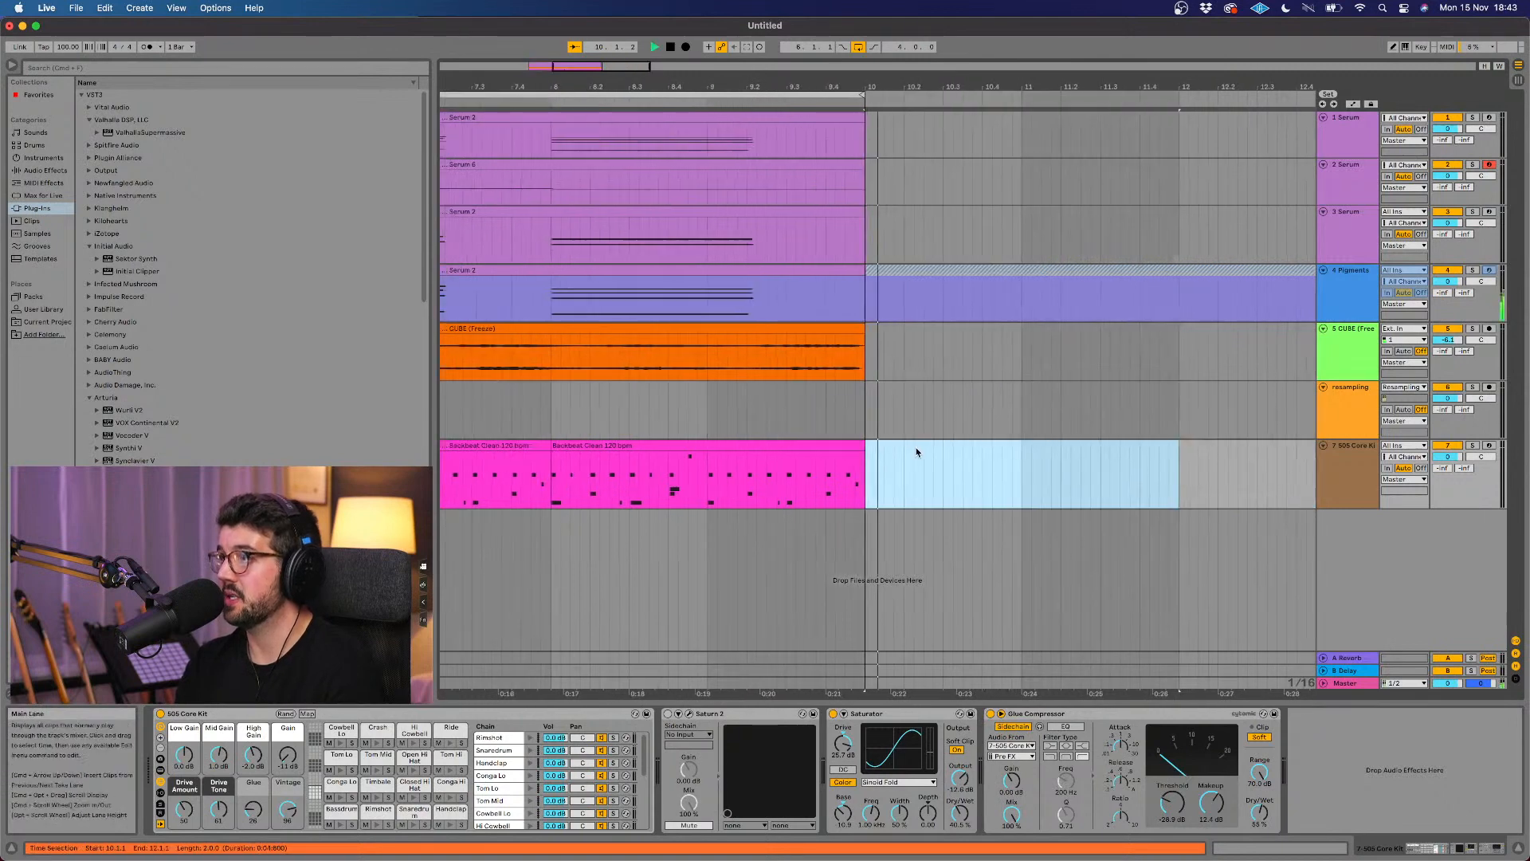
{"action": "scroll", "coordinate": [624, 315], "scroll_direction": "left", "scroll_amount": 10}
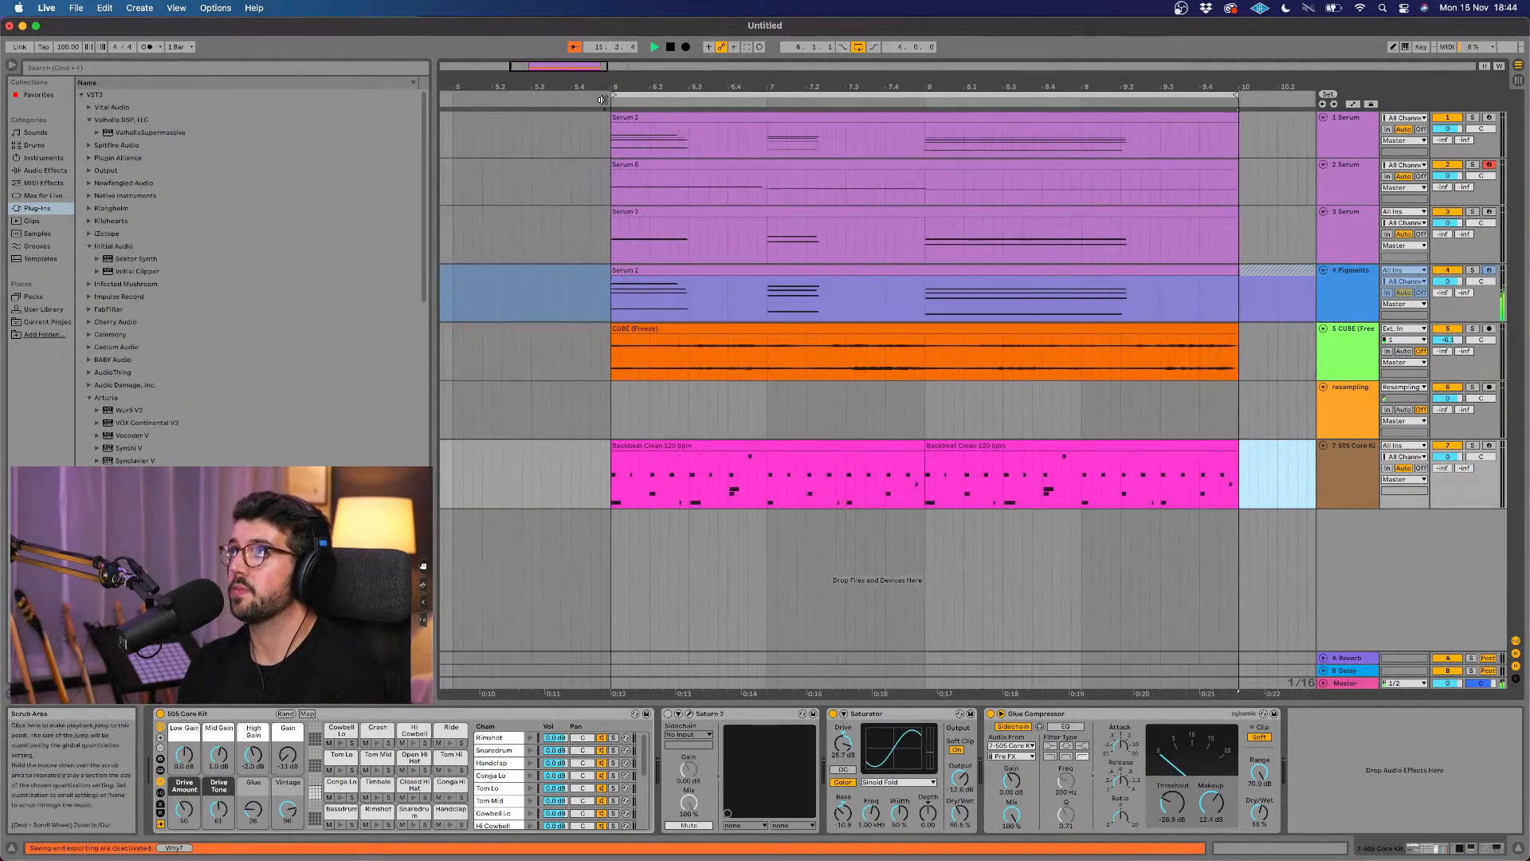
{"action": "left_click", "coordinate": [602, 100]}
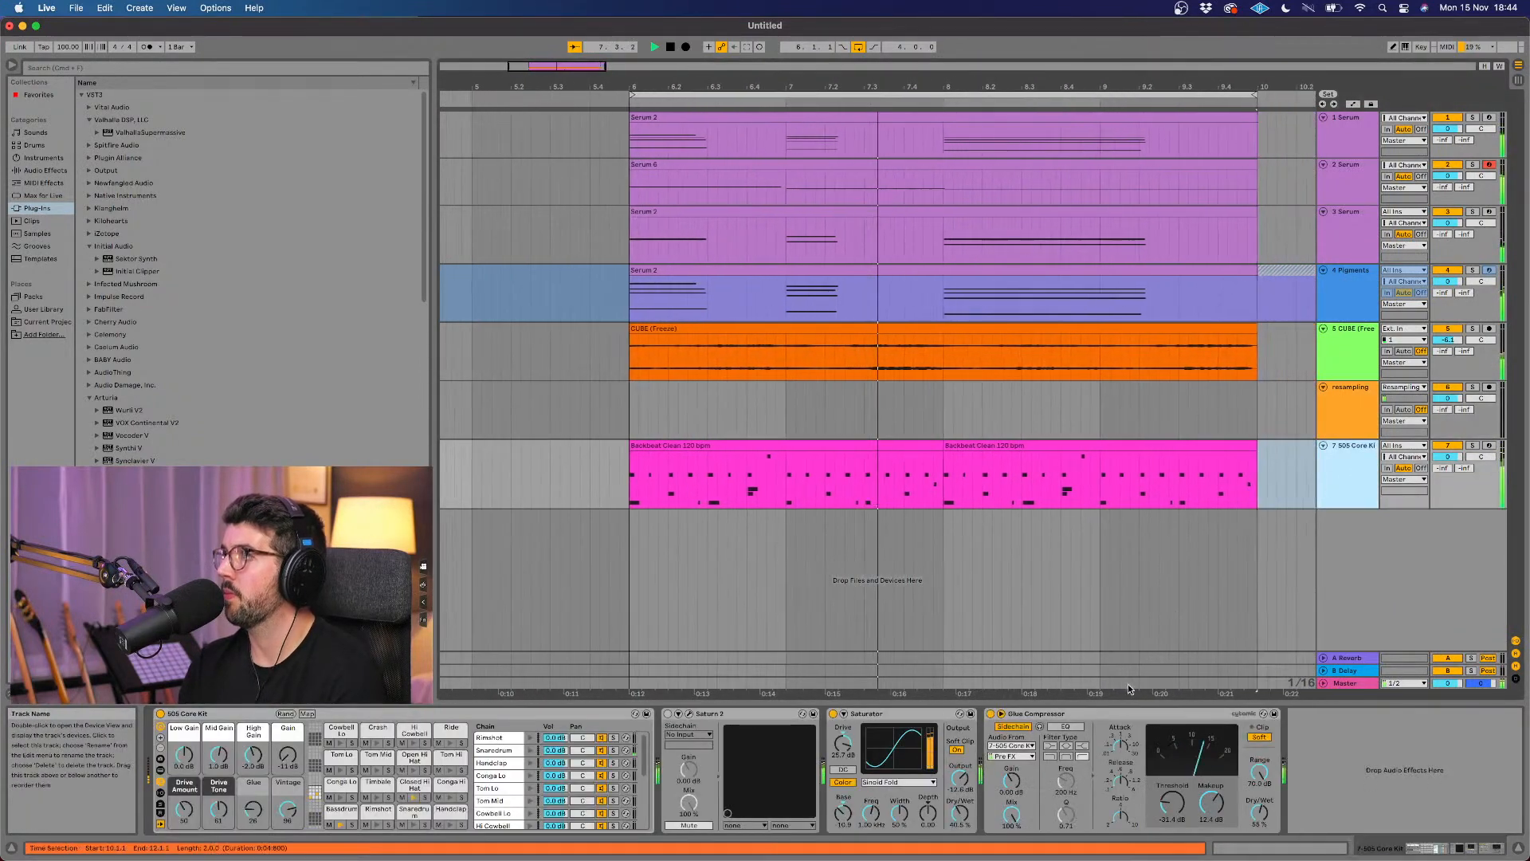
{"action": "key", "text": "space"}
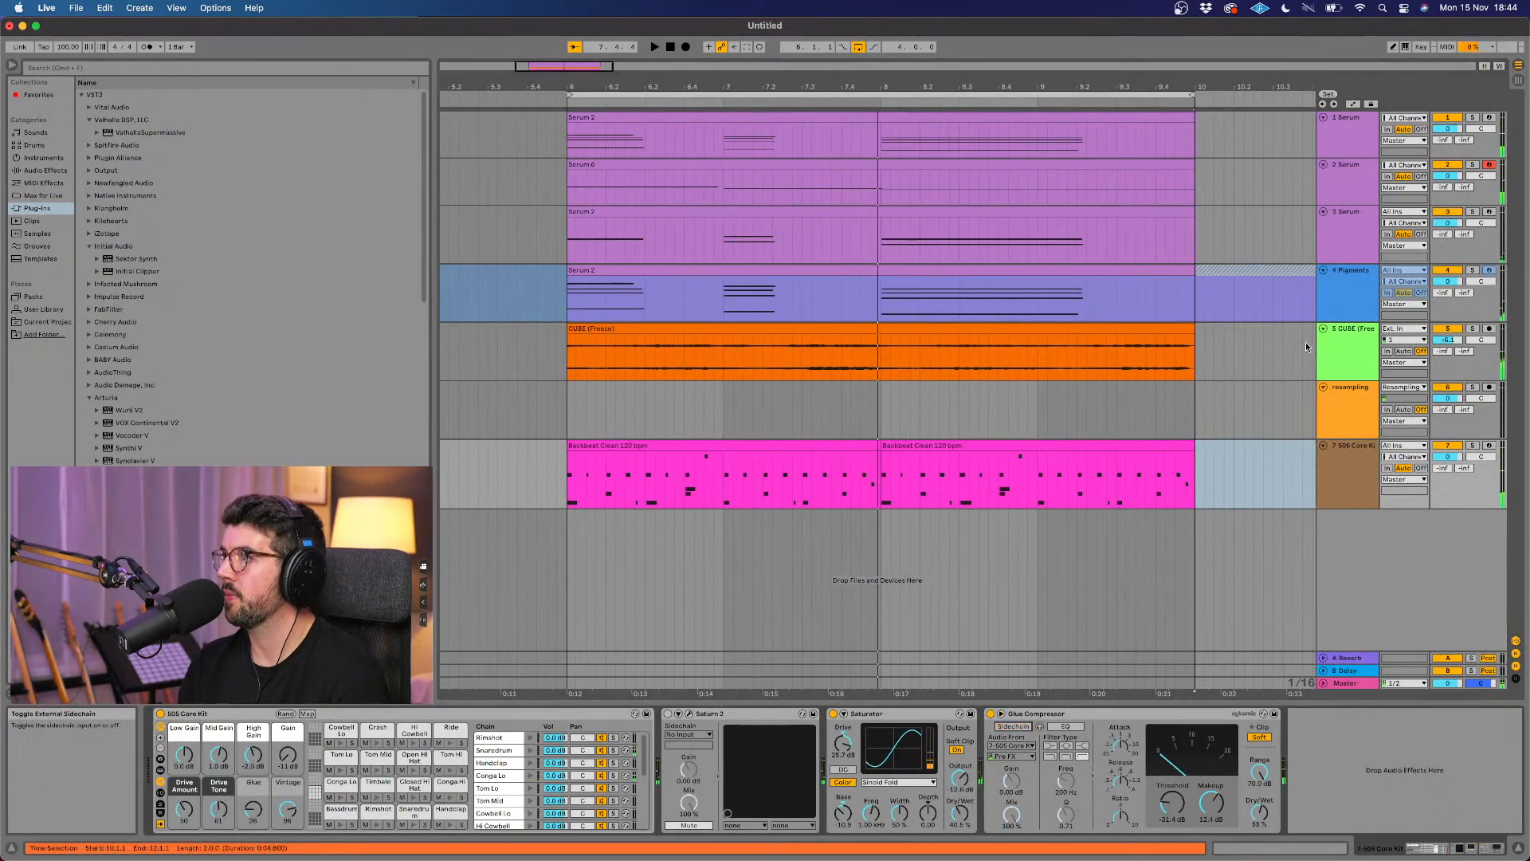
Step: Place the drum track's Glue Compressor at the end of the 2 Serum track's device chain
{"action": "left_click", "coordinate": [1123, 716]}
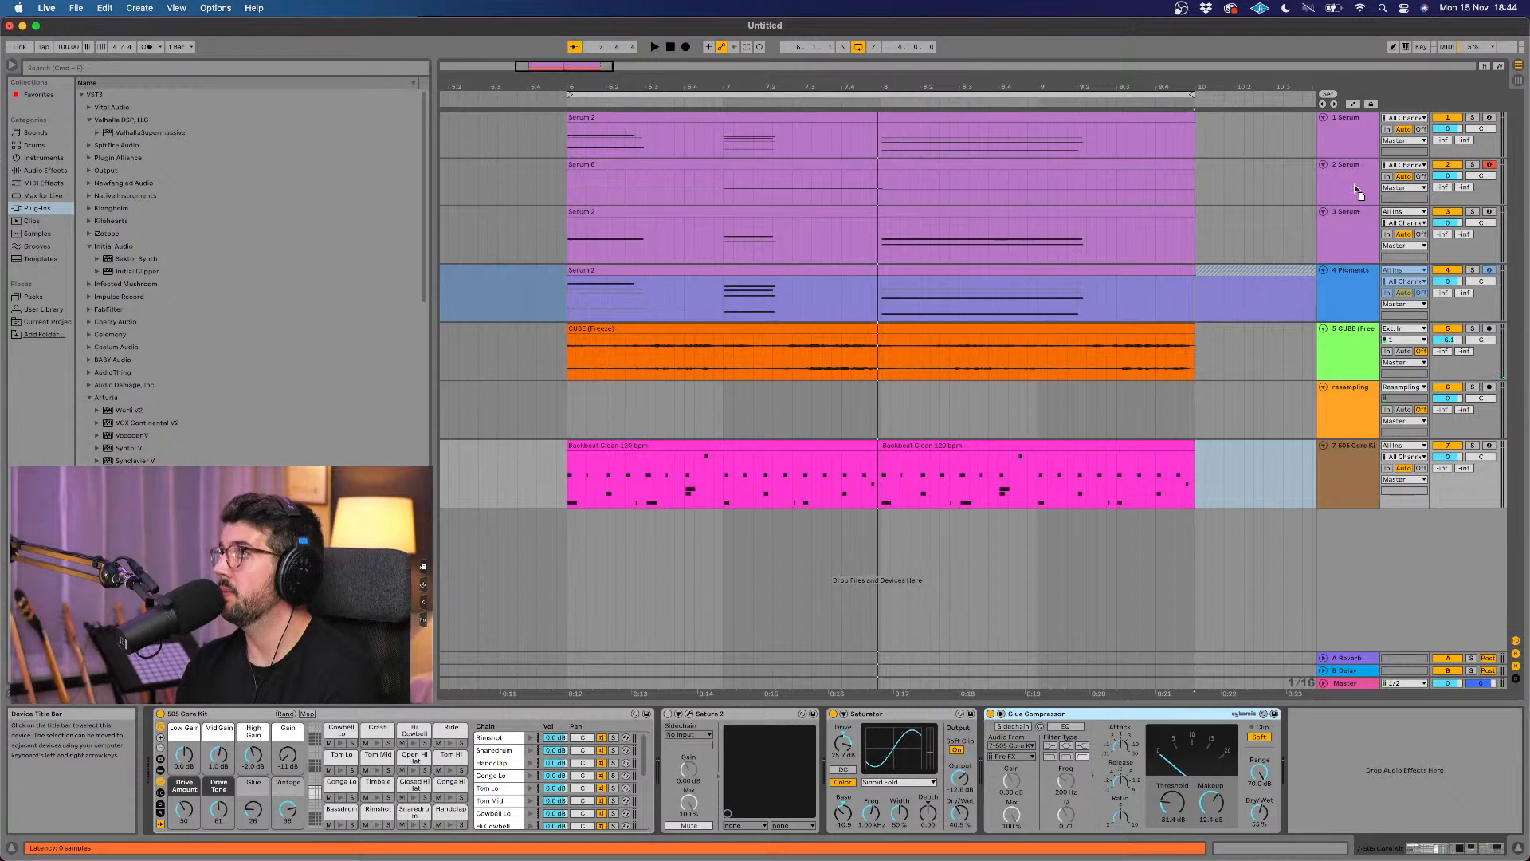
{"action": "left_click", "coordinate": [1360, 189]}
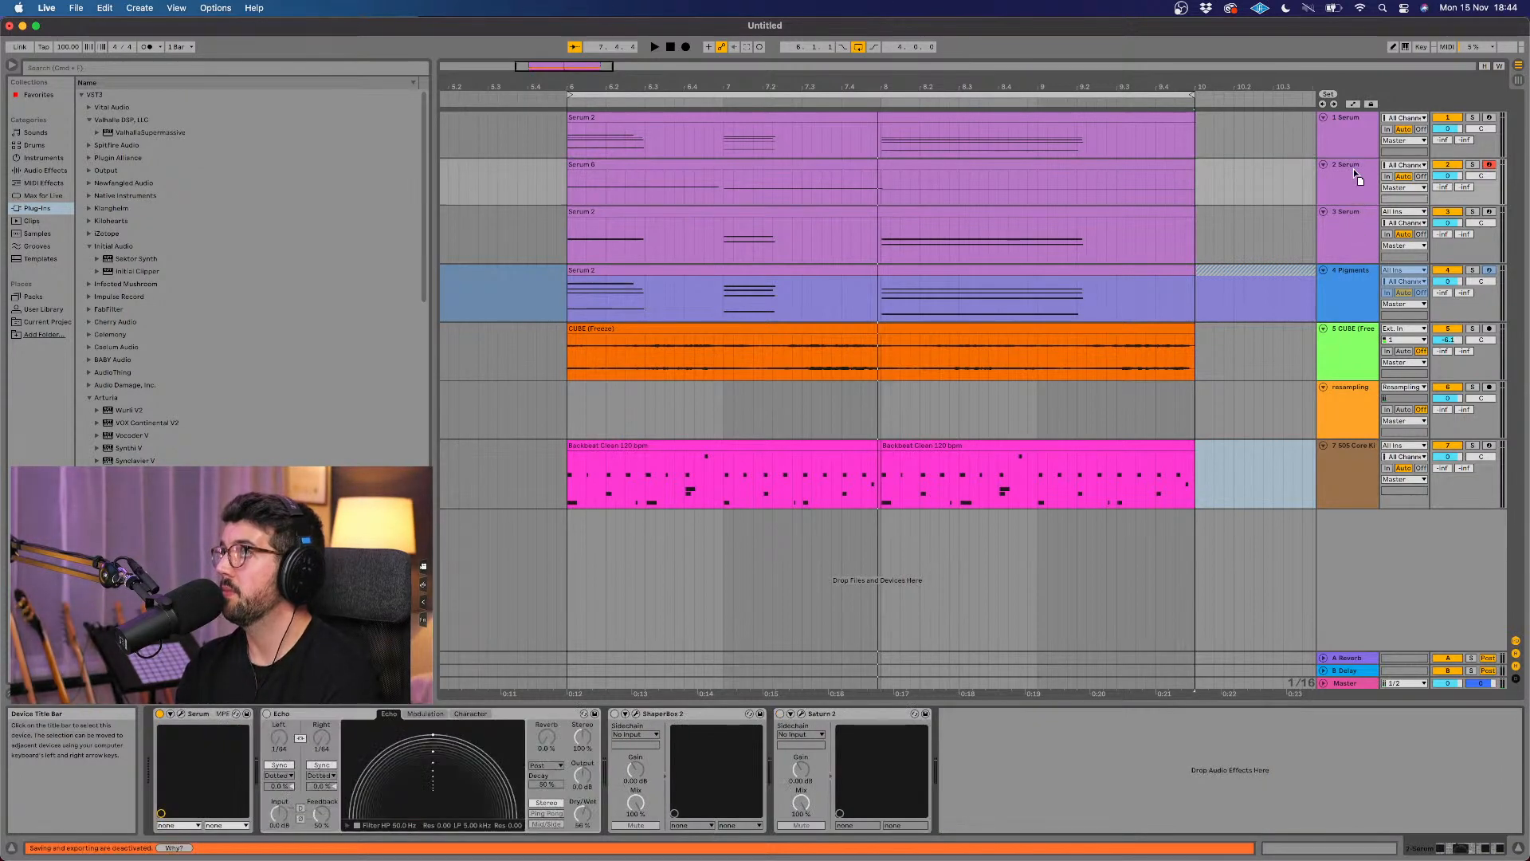
{"action": "key", "text": "super+v"}
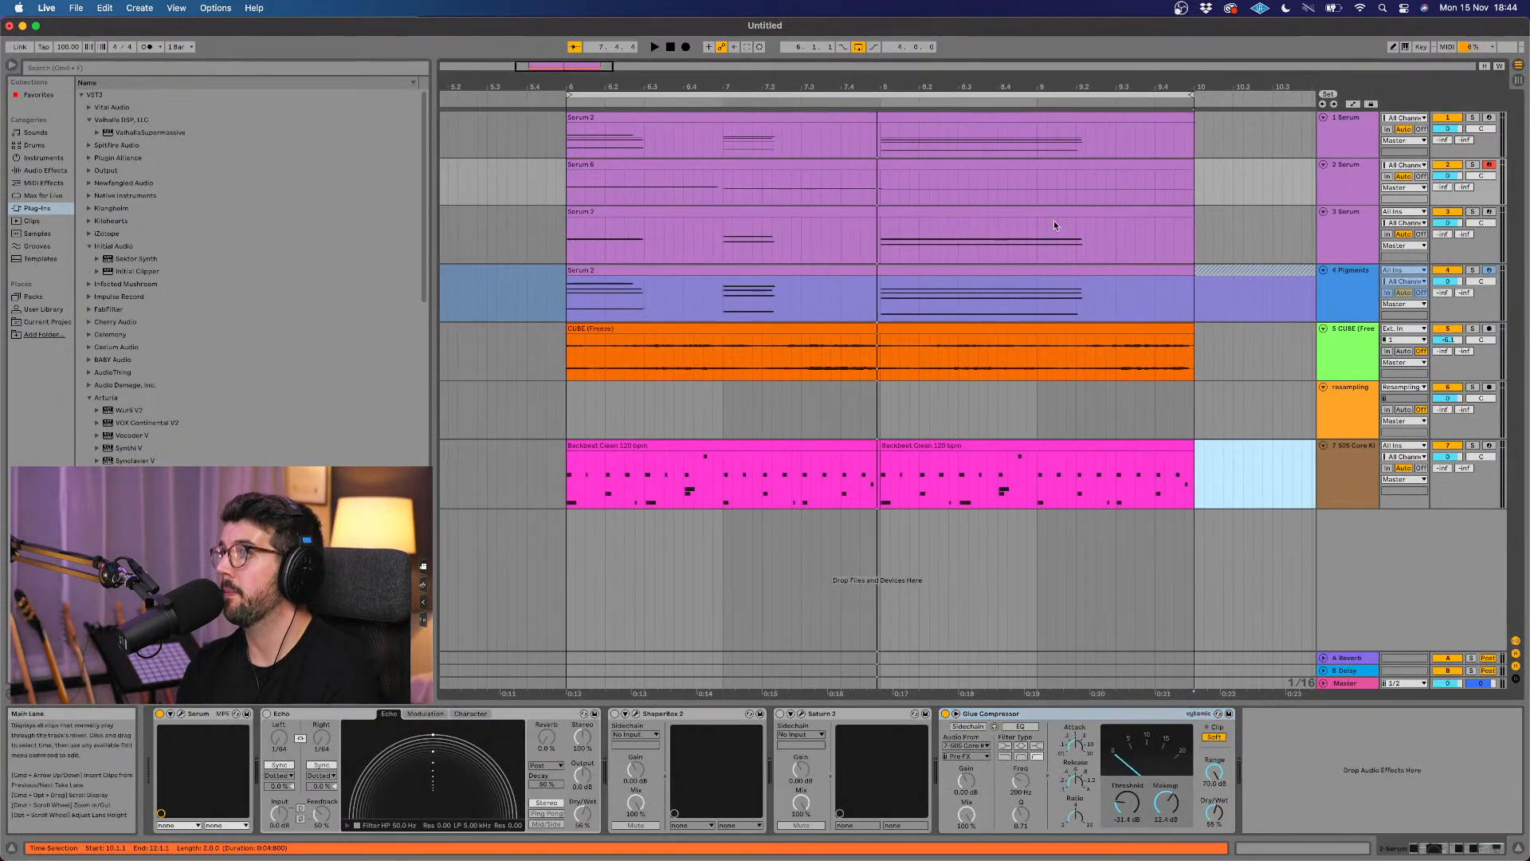
{"action": "left_click", "coordinate": [1161, 162]}
{"action": "left_click", "coordinate": [1340, 178]}
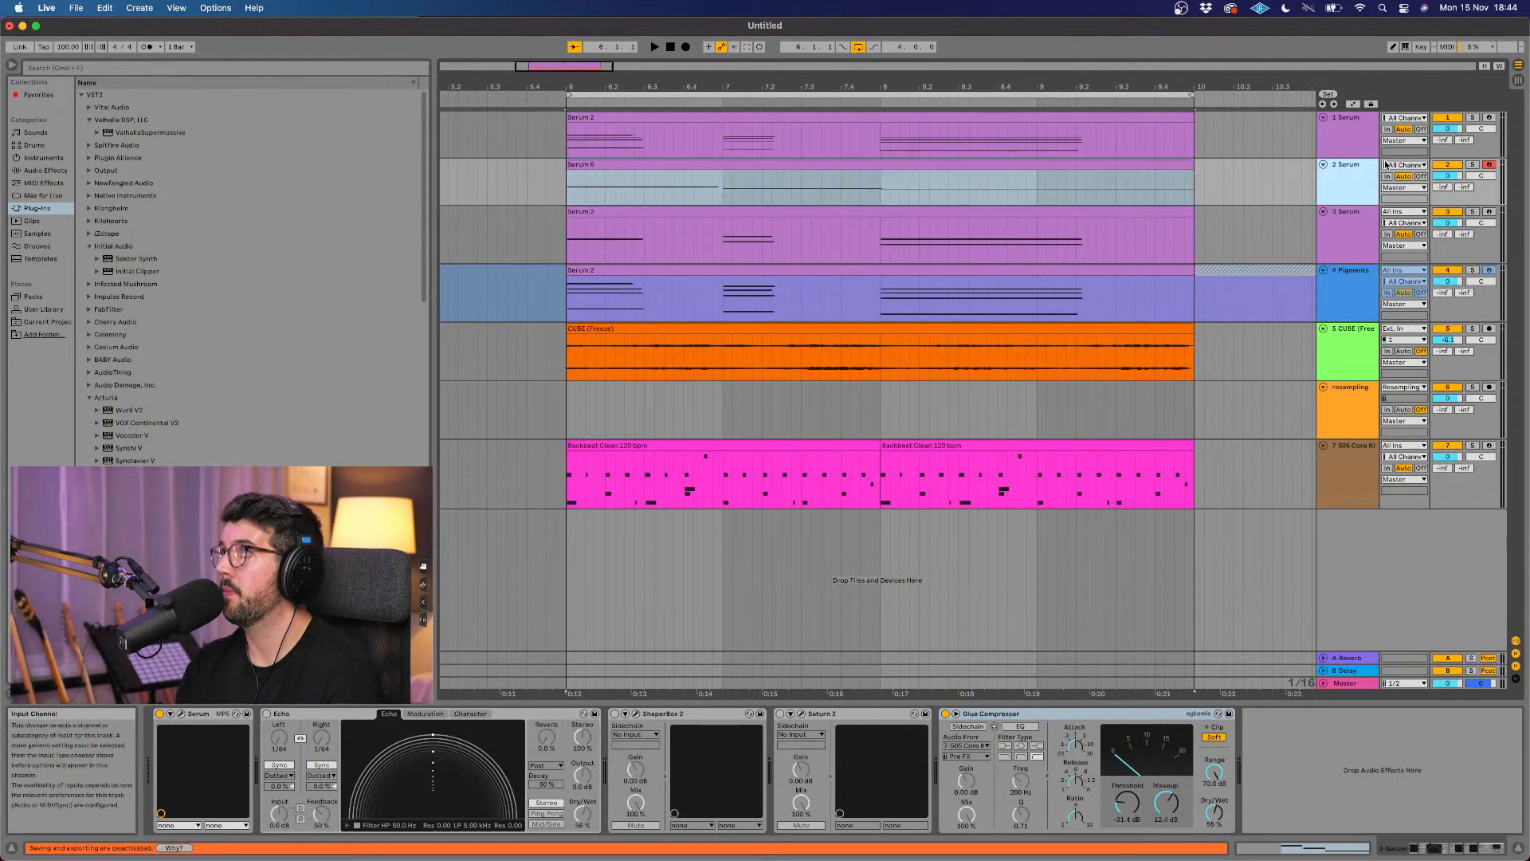
Step: Solo the 505 Core Kit track, play the loop and turn on the sidechain of the 2 Serum track's Glue Compressor
{"action": "left_click", "coordinate": [1472, 164]}
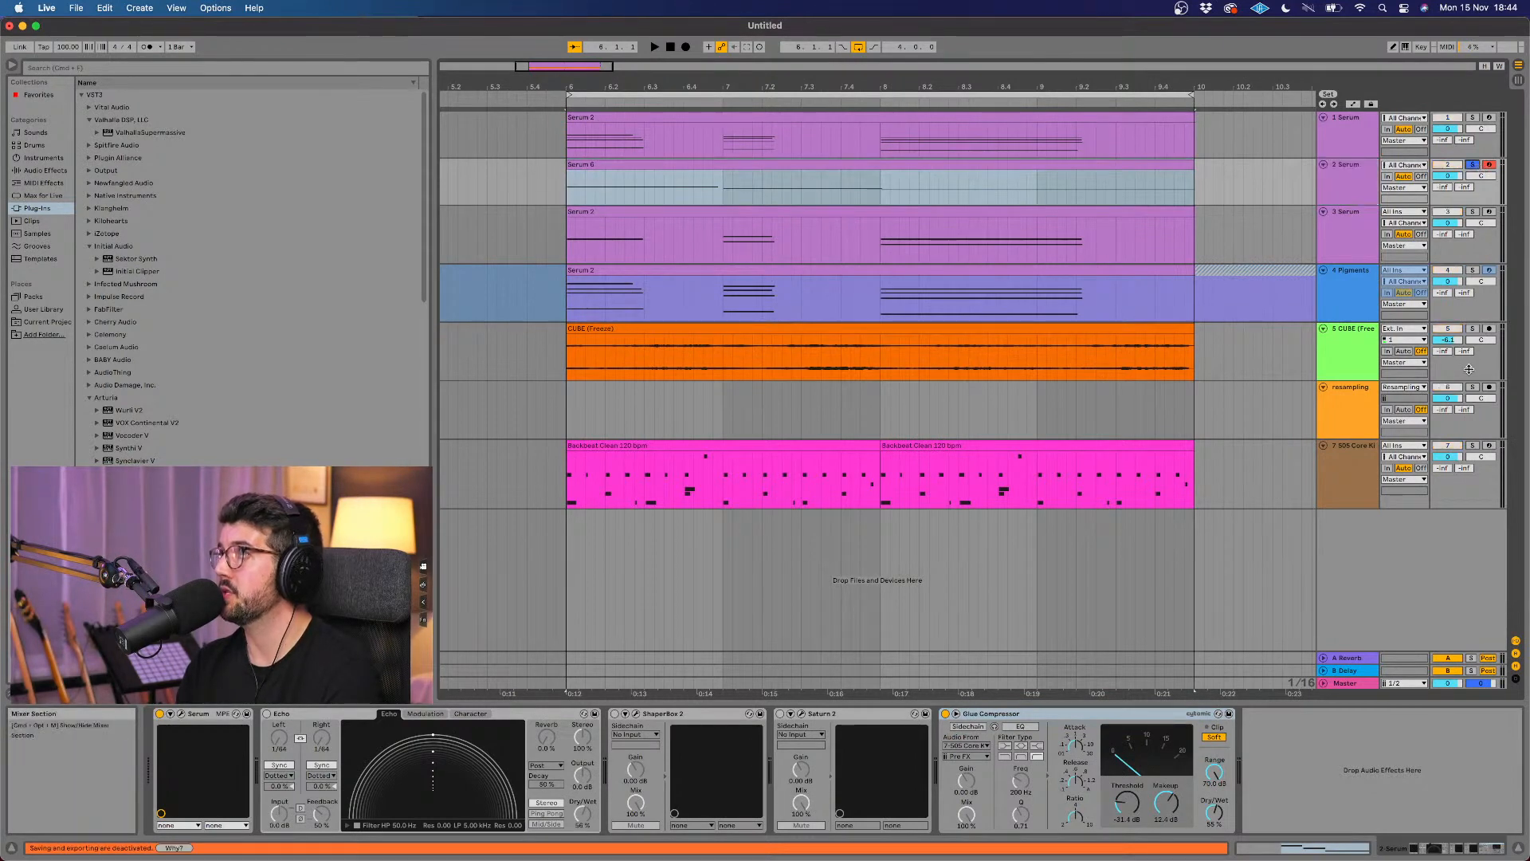
{"action": "left_click", "coordinate": [1471, 447]}
{"action": "key", "text": "space"}
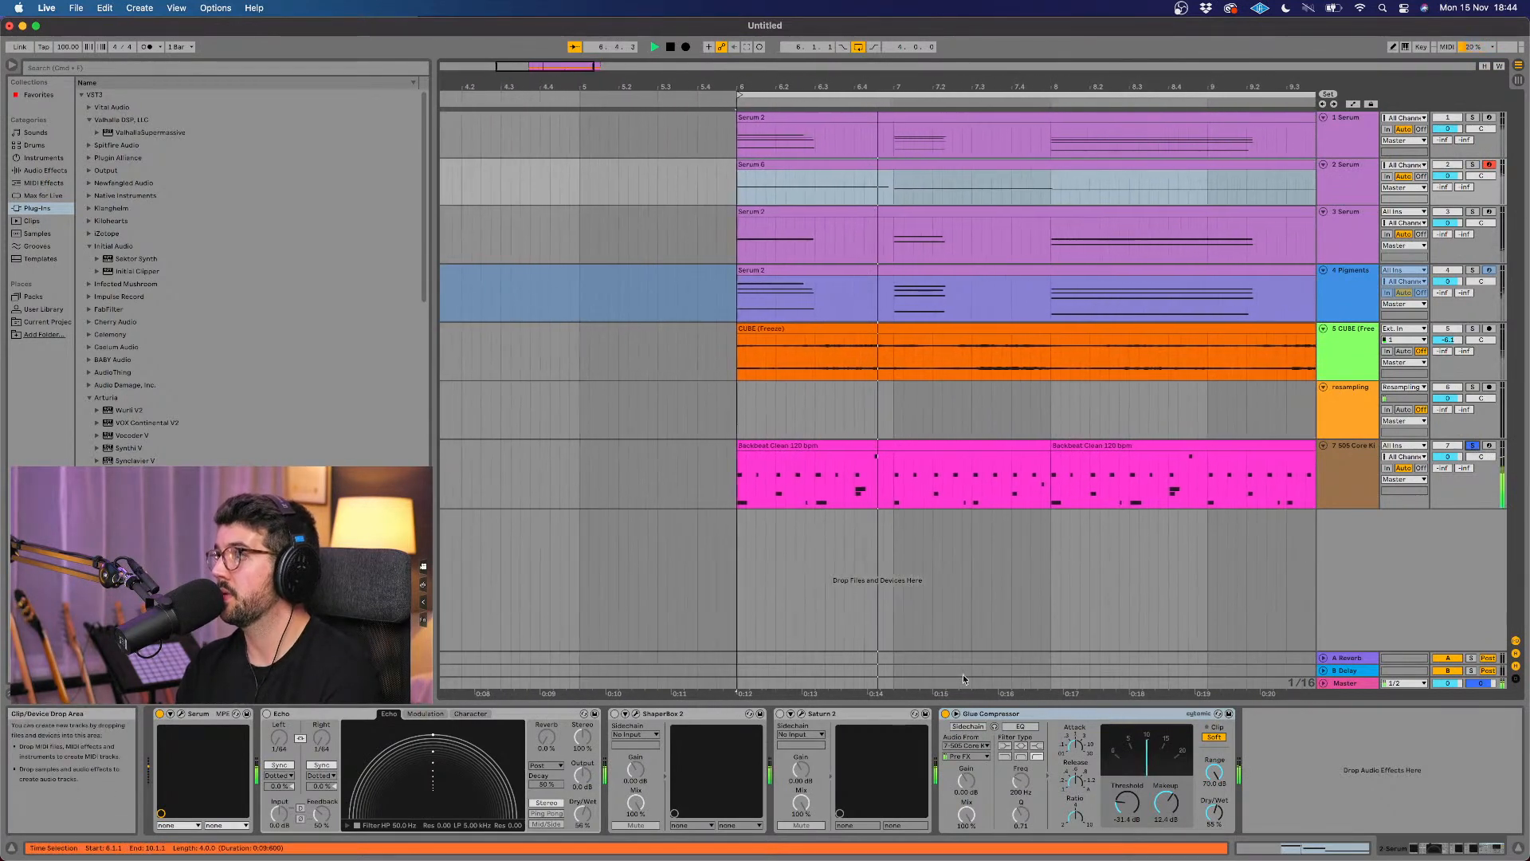
{"action": "left_click", "coordinate": [967, 725]}
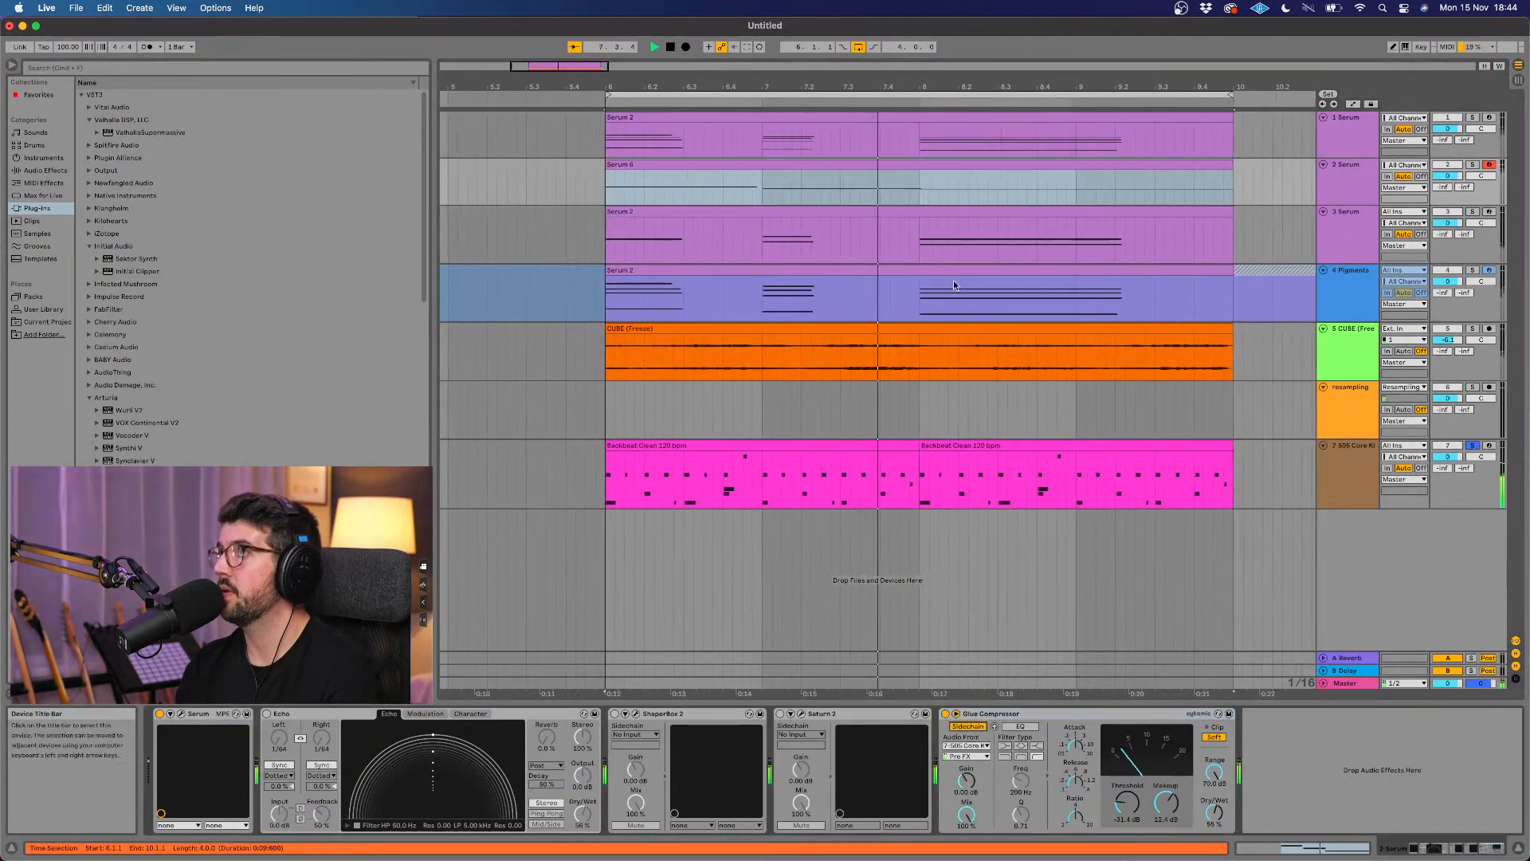
{"action": "right_click", "coordinate": [914, 195]}
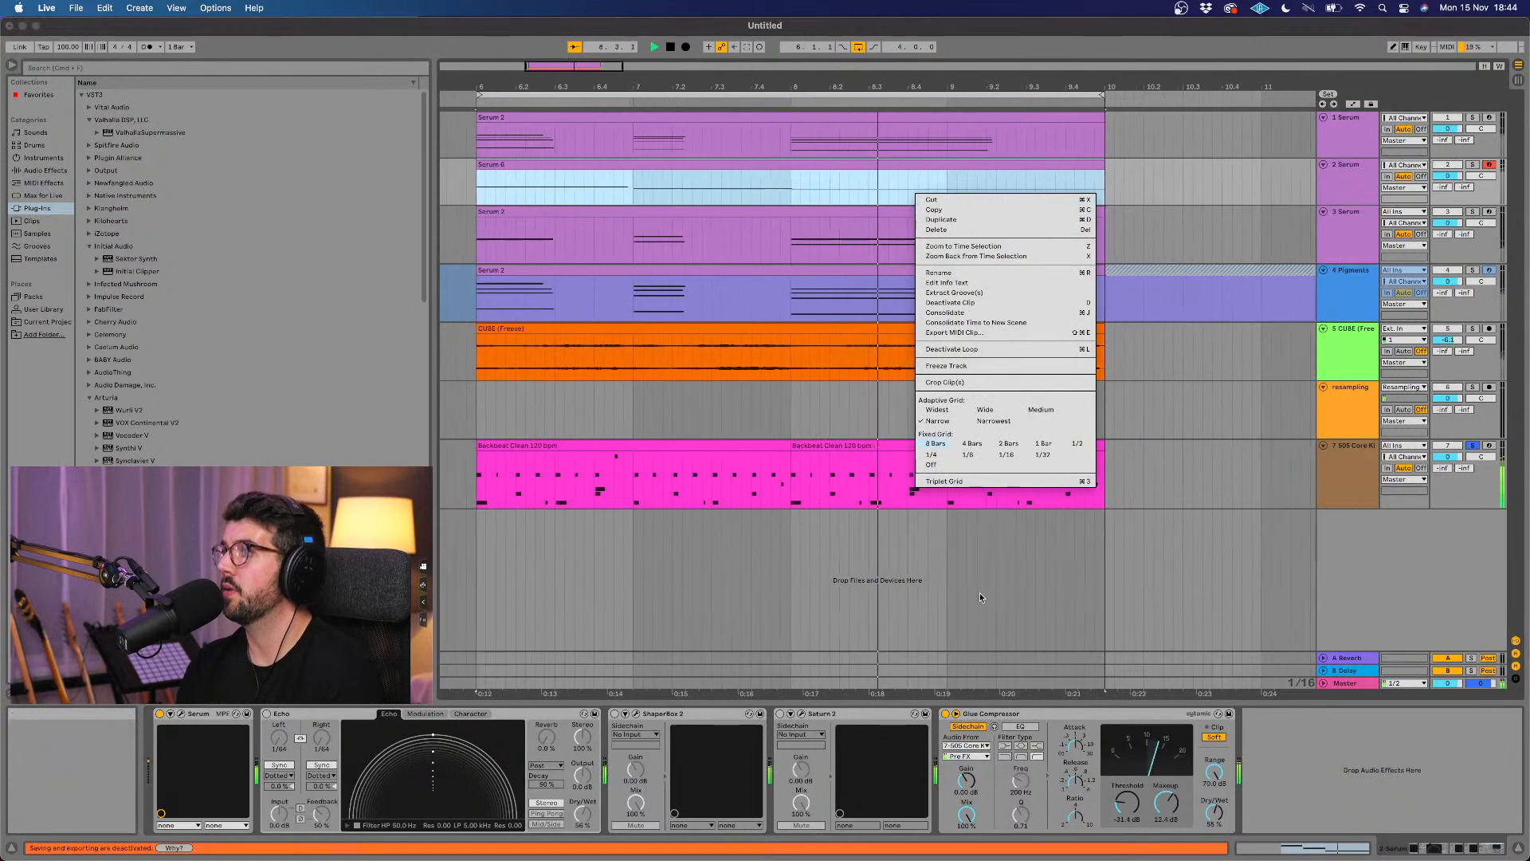
{"action": "left_click", "coordinate": [963, 681]}
Step: Bypass the Glue Compressor and play the loop from bar 6 with the 2 Serum and 505 Core Kit tracks soloed
{"action": "left_click", "coordinate": [946, 713]}
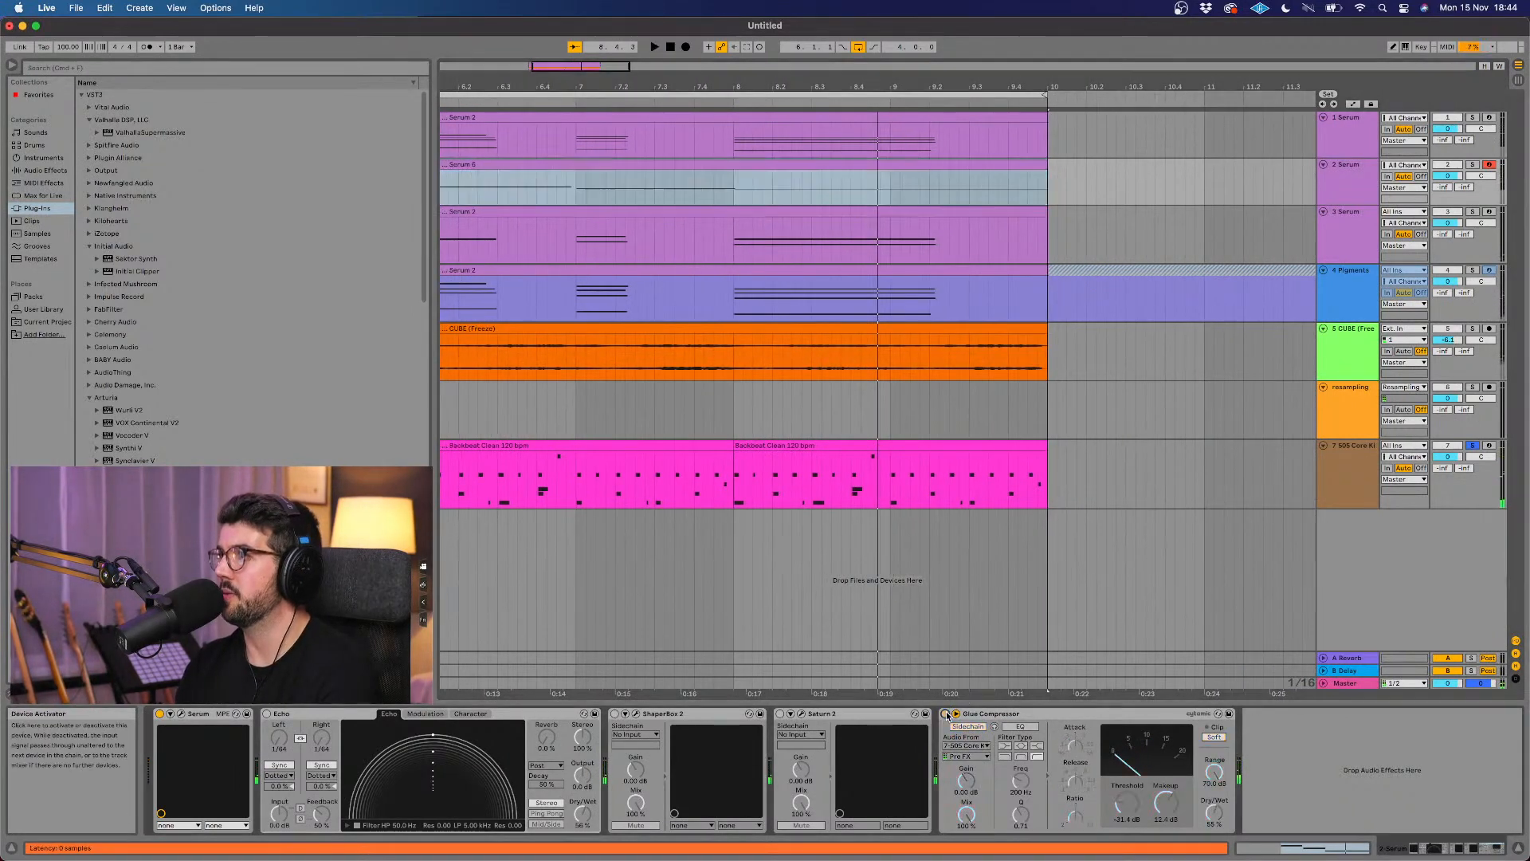
{"action": "scroll", "coordinate": [765, 215], "scroll_direction": "left", "scroll_amount": 2}
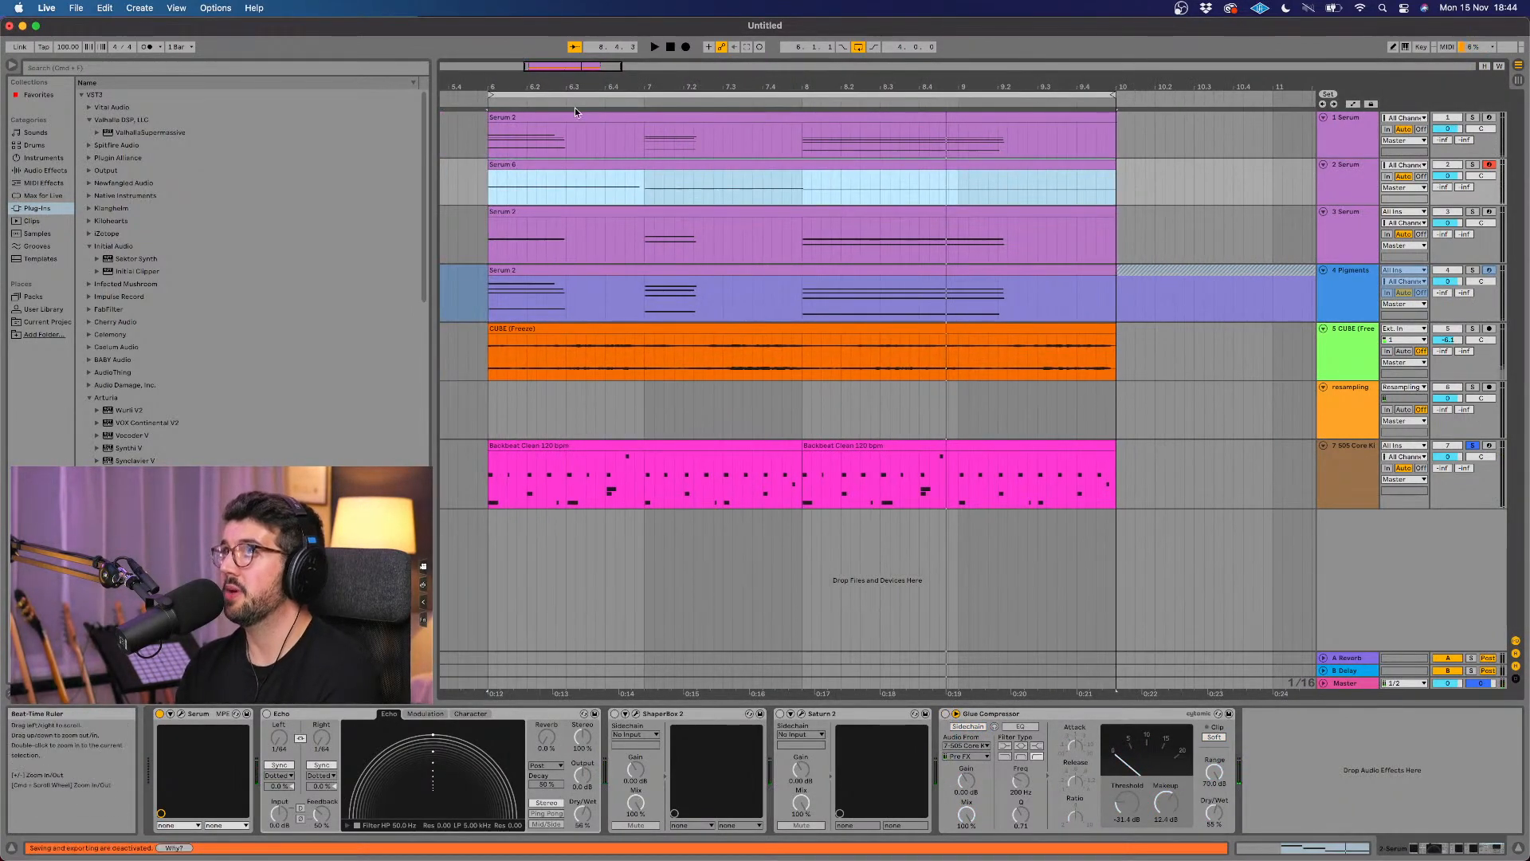
{"action": "left_click", "coordinate": [490, 102]}
{"action": "key", "text": "space"}
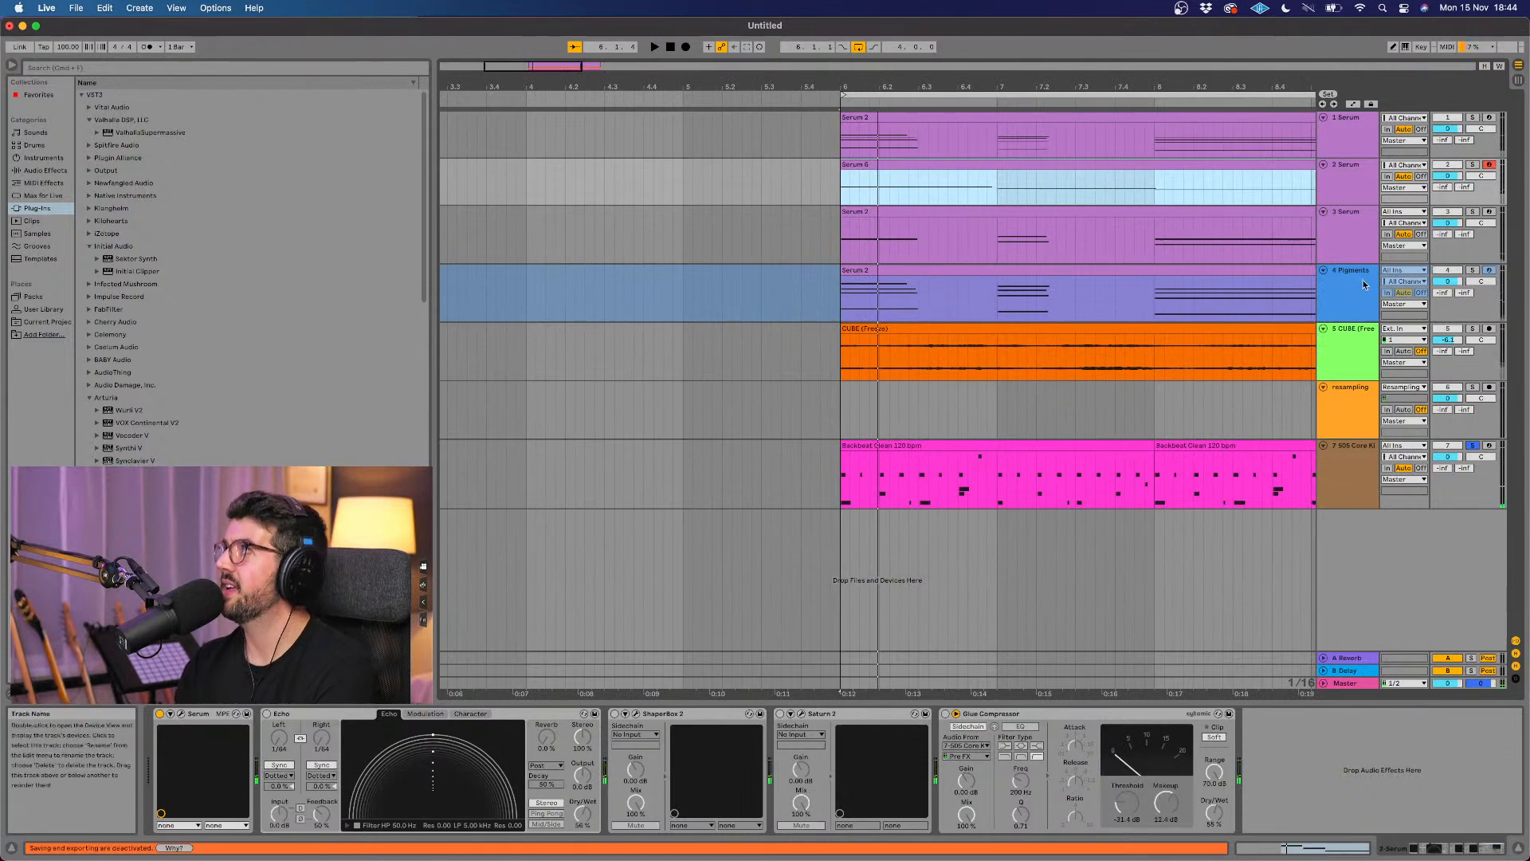
{"action": "left_click", "coordinate": [1473, 165]}
{"action": "key", "text": "space"}
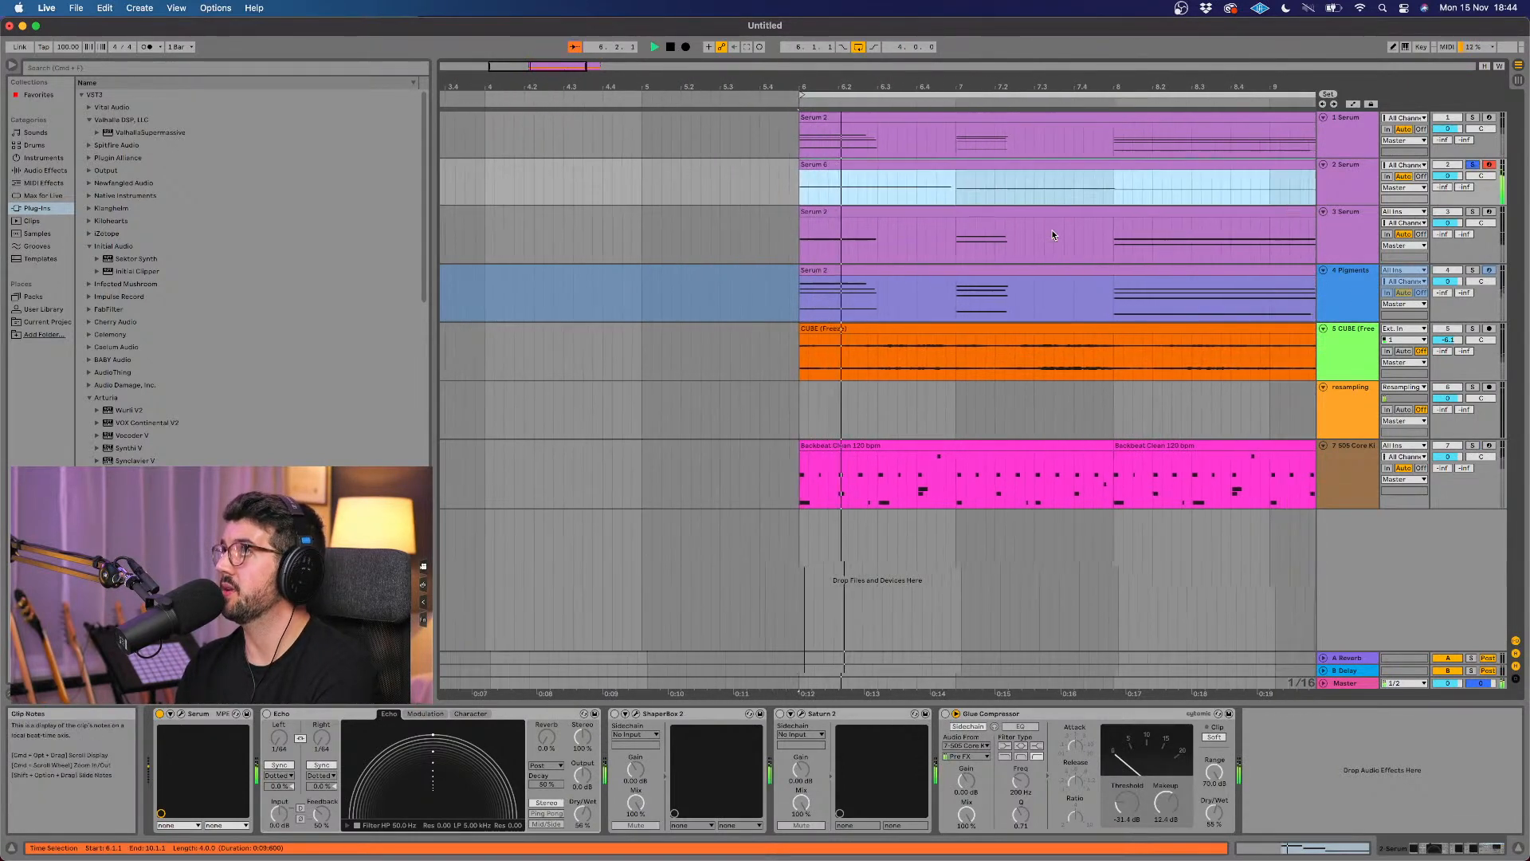
{"action": "left_click", "coordinate": [1472, 445], "text": "super"}
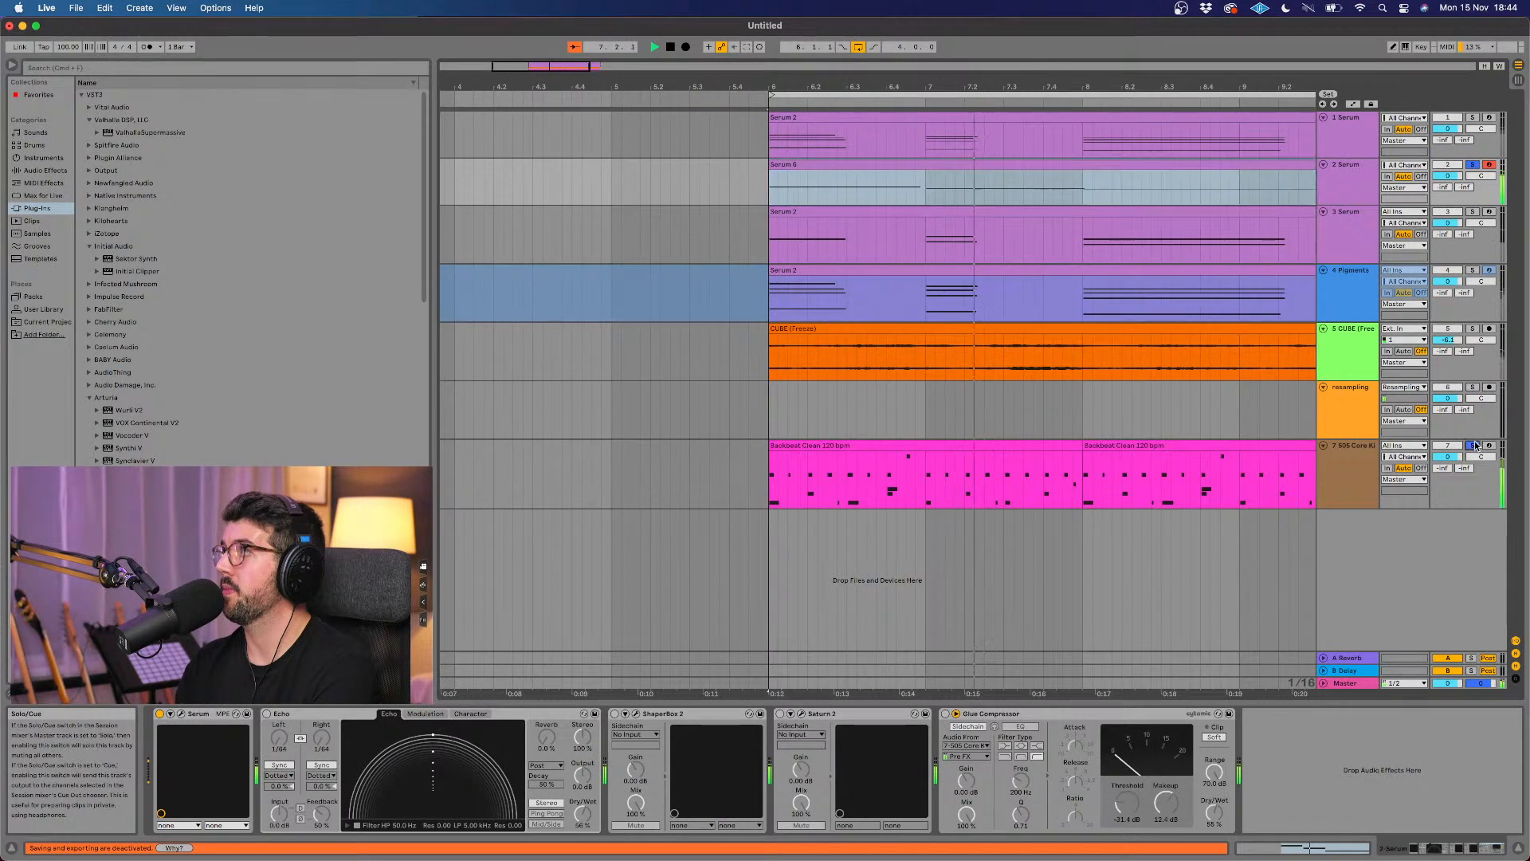
Step: Re-enable the Glue Compressor on the 2 Serum track and set its makeup to 7.00 dB and threshold to -27.9 dB
{"action": "left_click", "coordinate": [945, 714]}
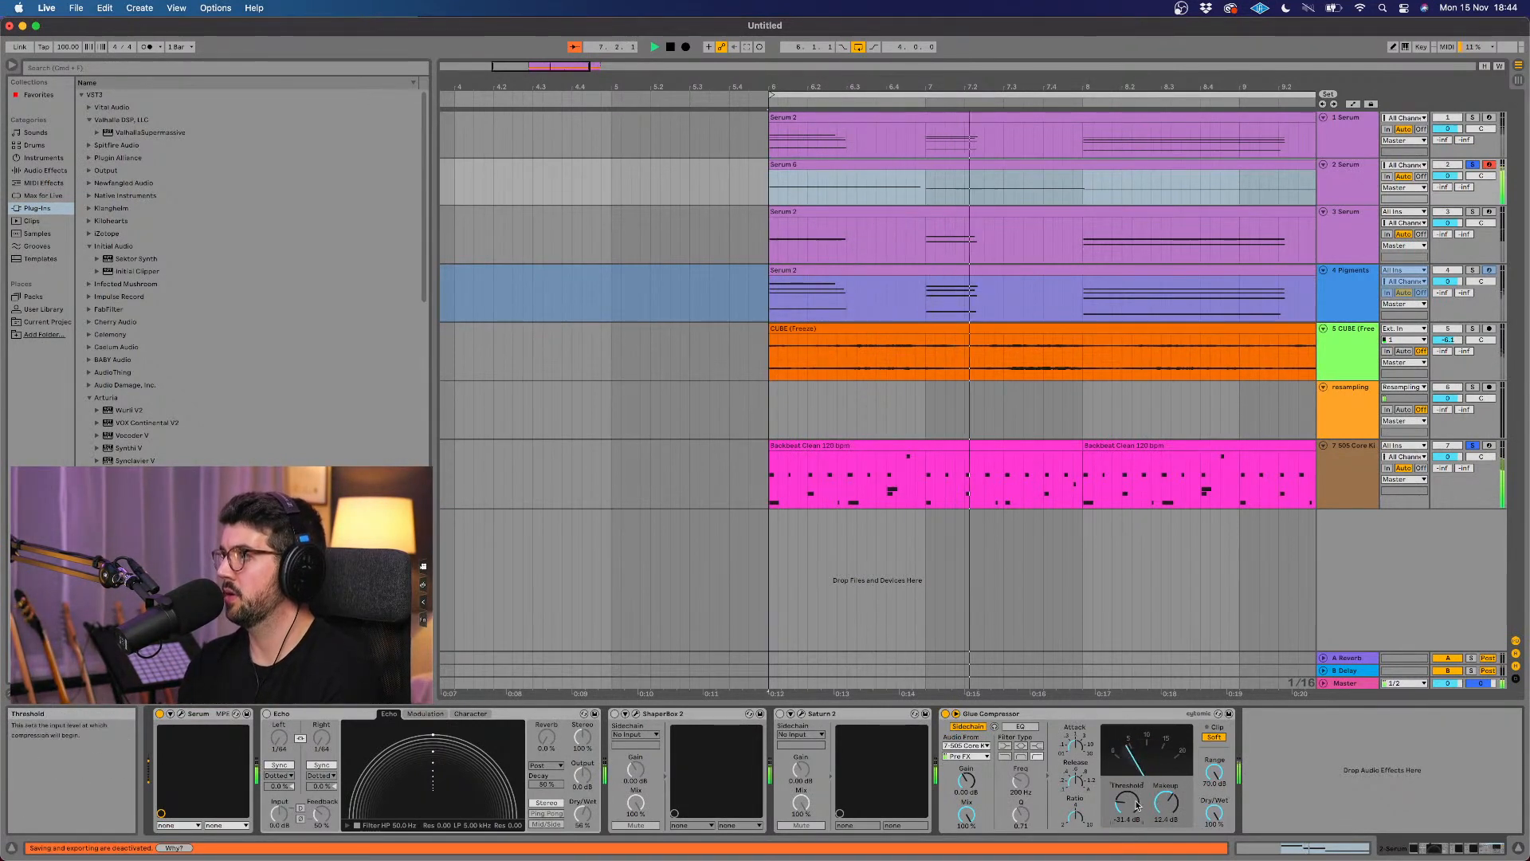
{"action": "left_click_drag", "start_coordinate": [1157, 805], "coordinate": [1157, 829]}
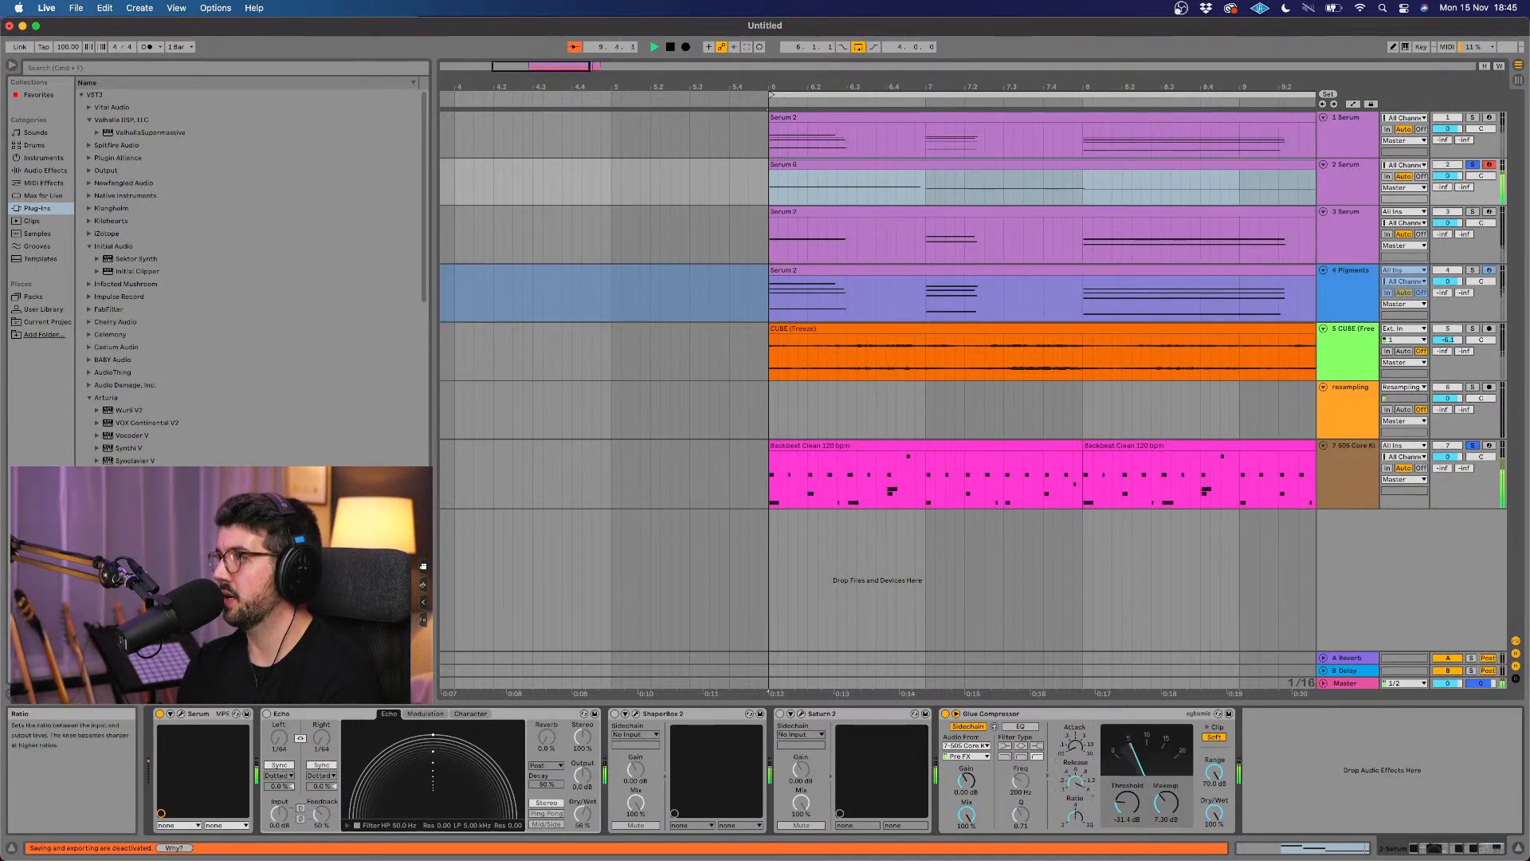
{"action": "mouse_move", "coordinate": [1127, 803]}
{"action": "left_mouse_down"}
{"action": "mouse_move", "coordinate": [1127, 832]}
{"action": "mouse_move", "coordinate": [1126, 792]}
{"action": "left_mouse_up"}
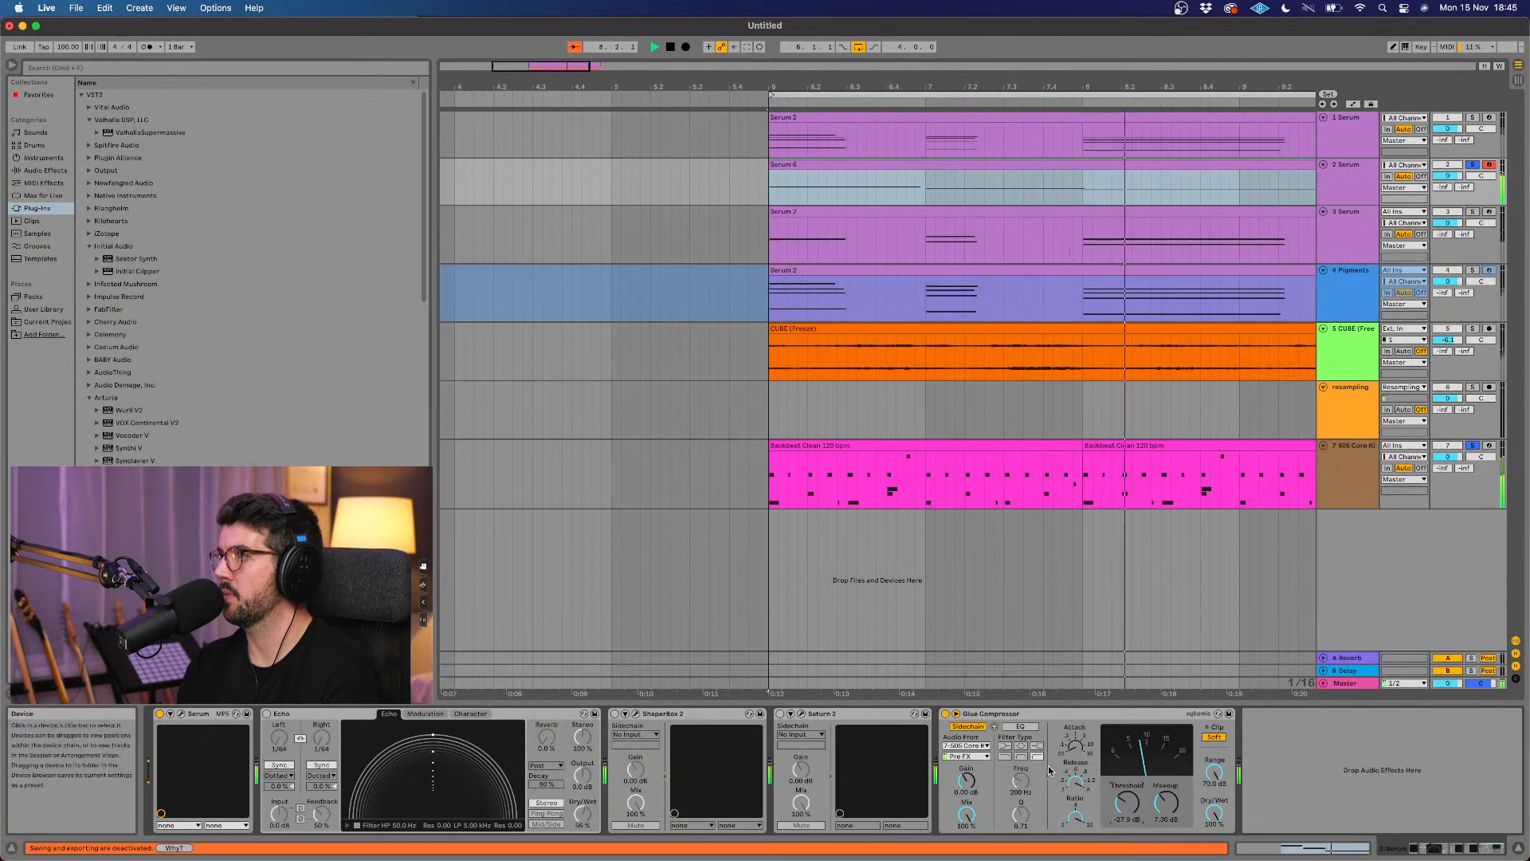
Step: Raise the Glue Compressor's makeup on the 2 Serum track to 7.94 dB and compare the bass with the compressor bypassed
{"action": "left_click_drag", "start_coordinate": [1166, 803], "coordinate": [1166, 796]}
{"action": "left_click", "coordinate": [945, 715]}
{"action": "left_click", "coordinate": [945, 715]}
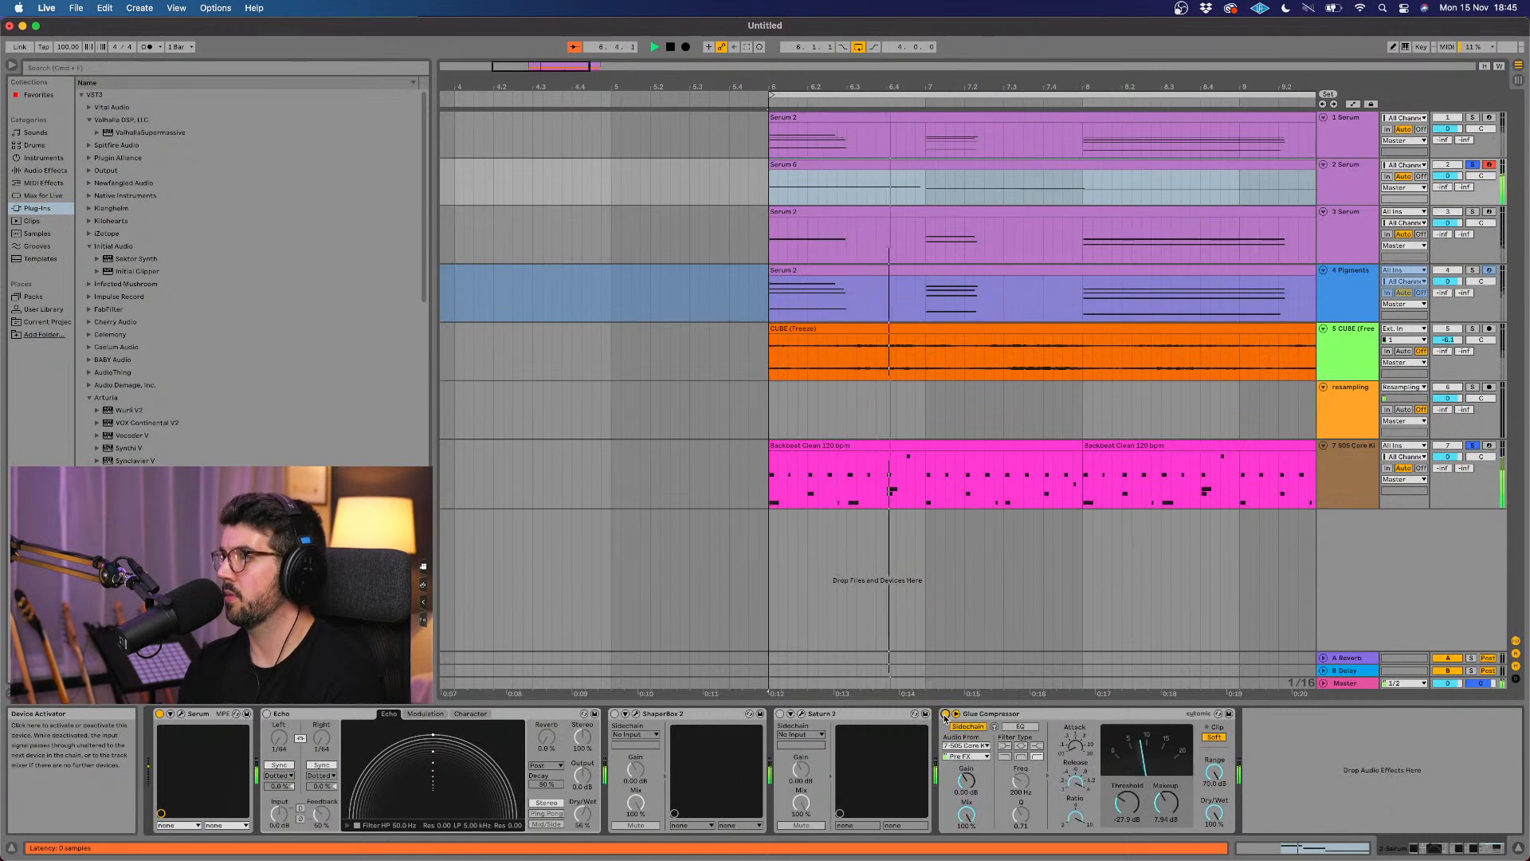
Step: Stop playback, unsolo the 505 Core Kit and 2 Serum tracks and disarm the 2 Serum track
{"action": "key", "text": "space"}
{"action": "left_click", "coordinate": [1472, 445]}
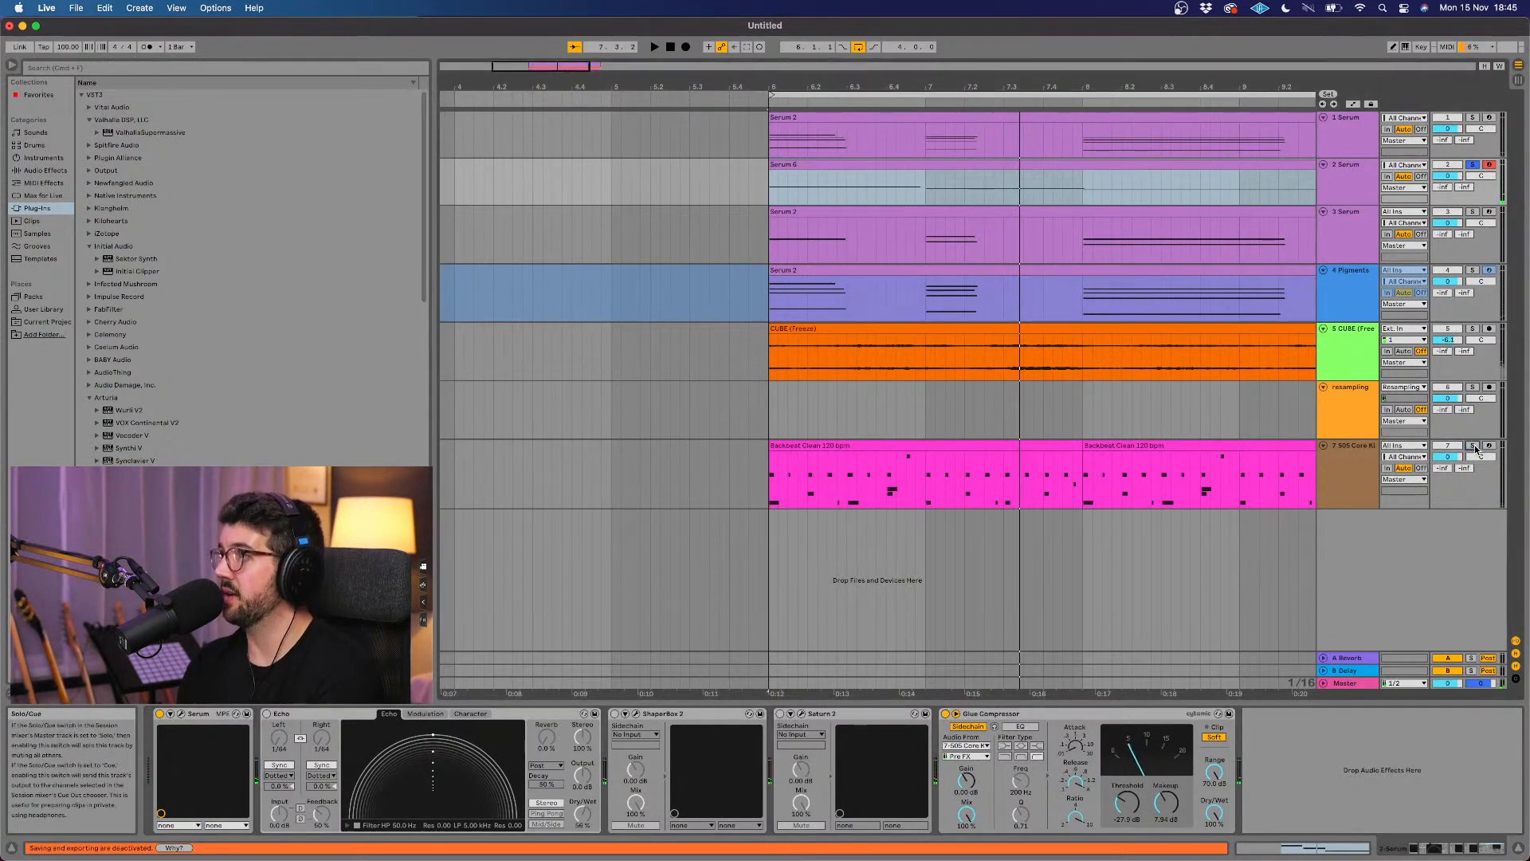
{"action": "left_click", "coordinate": [1472, 164]}
{"action": "left_click", "coordinate": [1488, 165]}
{"action": "scroll", "coordinate": [1184, 304], "scroll_direction": "right", "scroll_amount": 5}
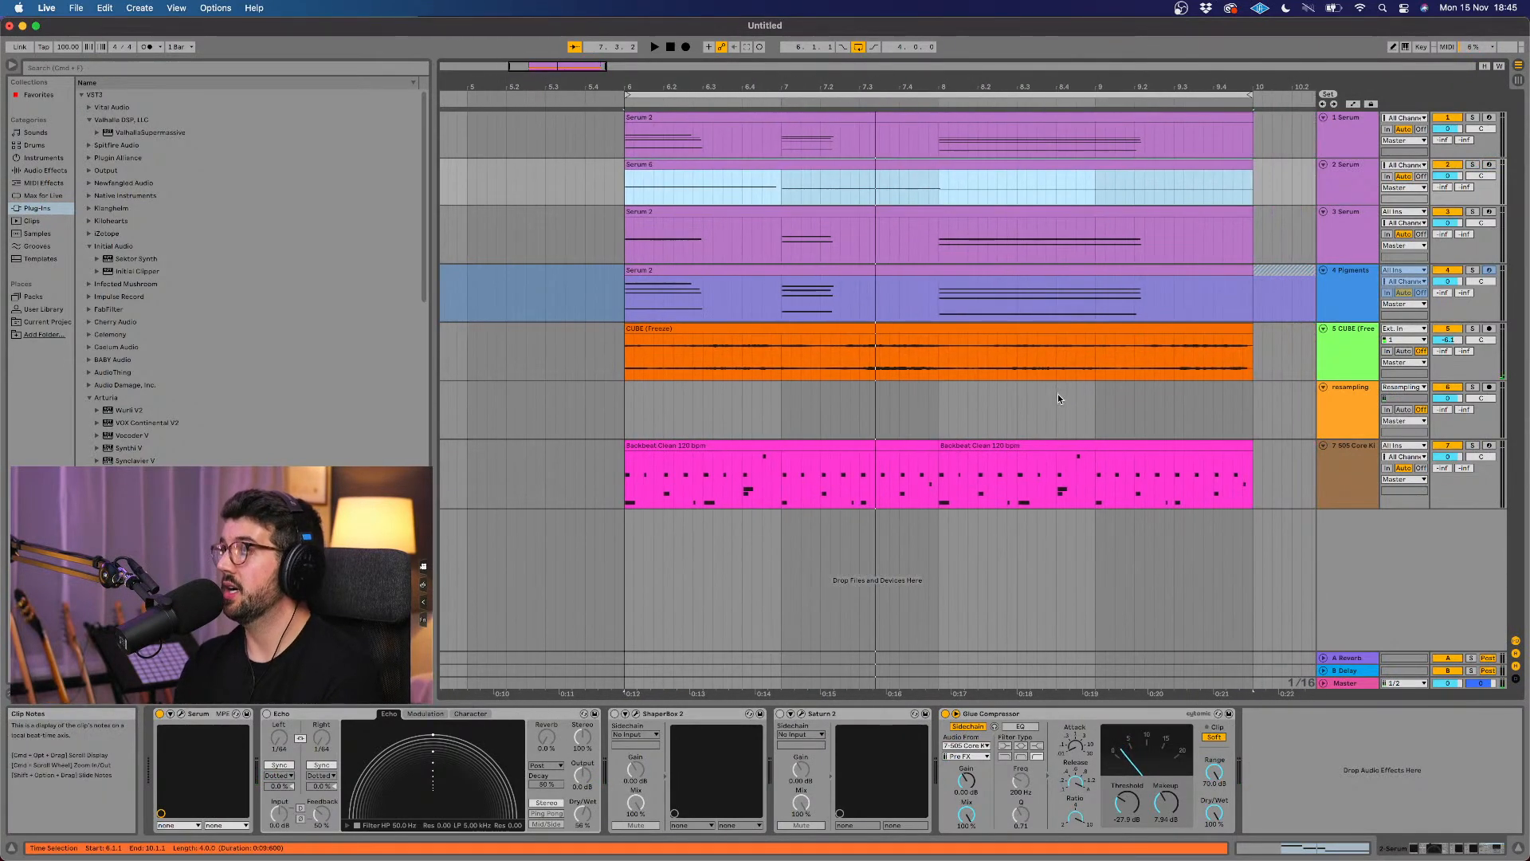
Step: Review the Serum patches on the 3 Serum and 2 Serum tracks, including their oscillator settings, and close the plug-in window
{"action": "left_click", "coordinate": [1056, 405]}
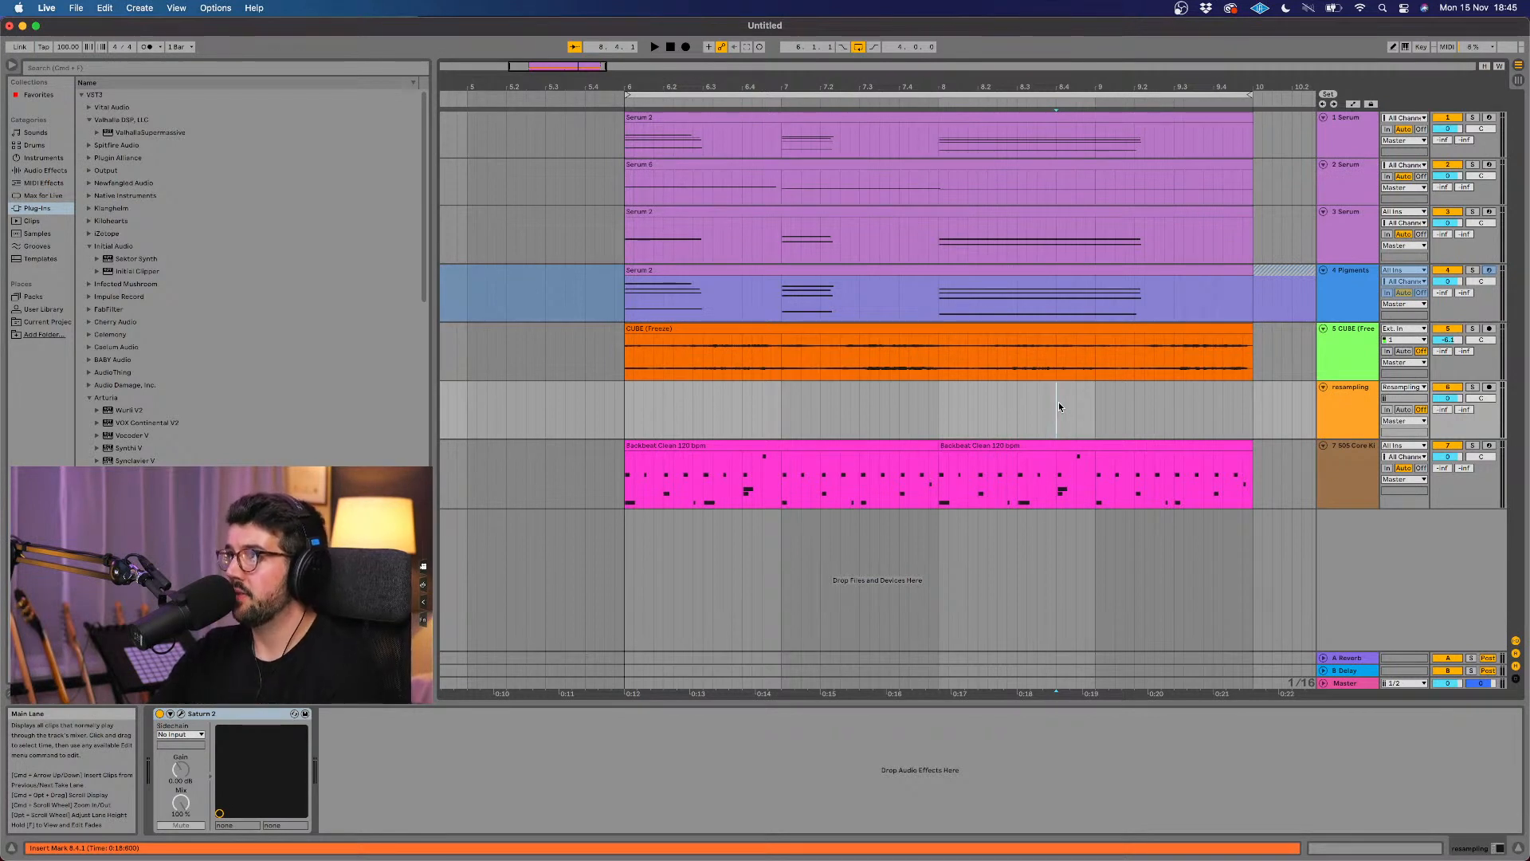
{"action": "left_click", "coordinate": [1341, 255]}
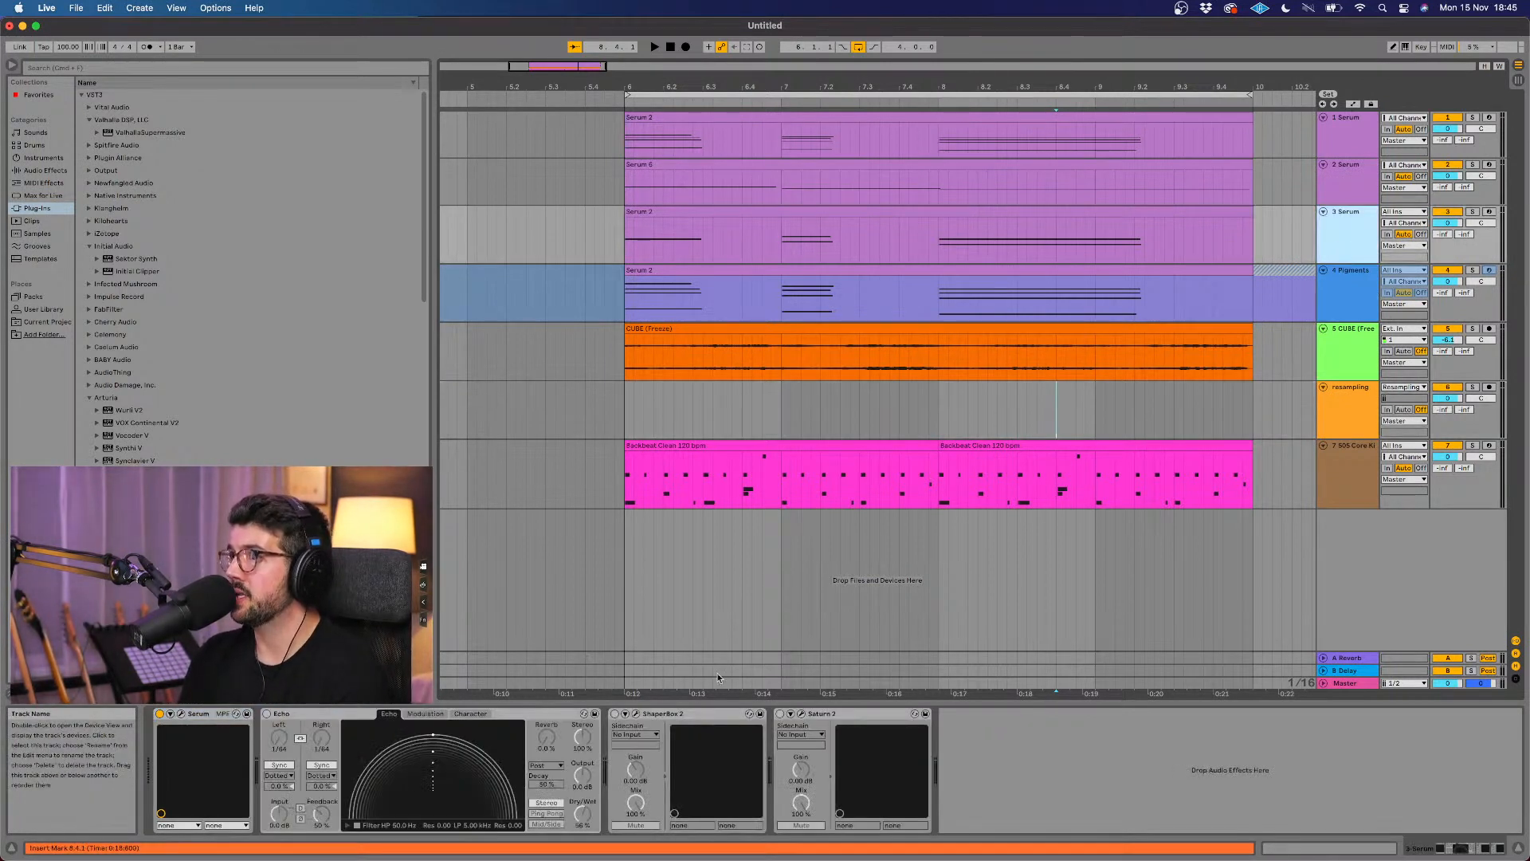
{"action": "mouse_move", "coordinate": [422, 846]}
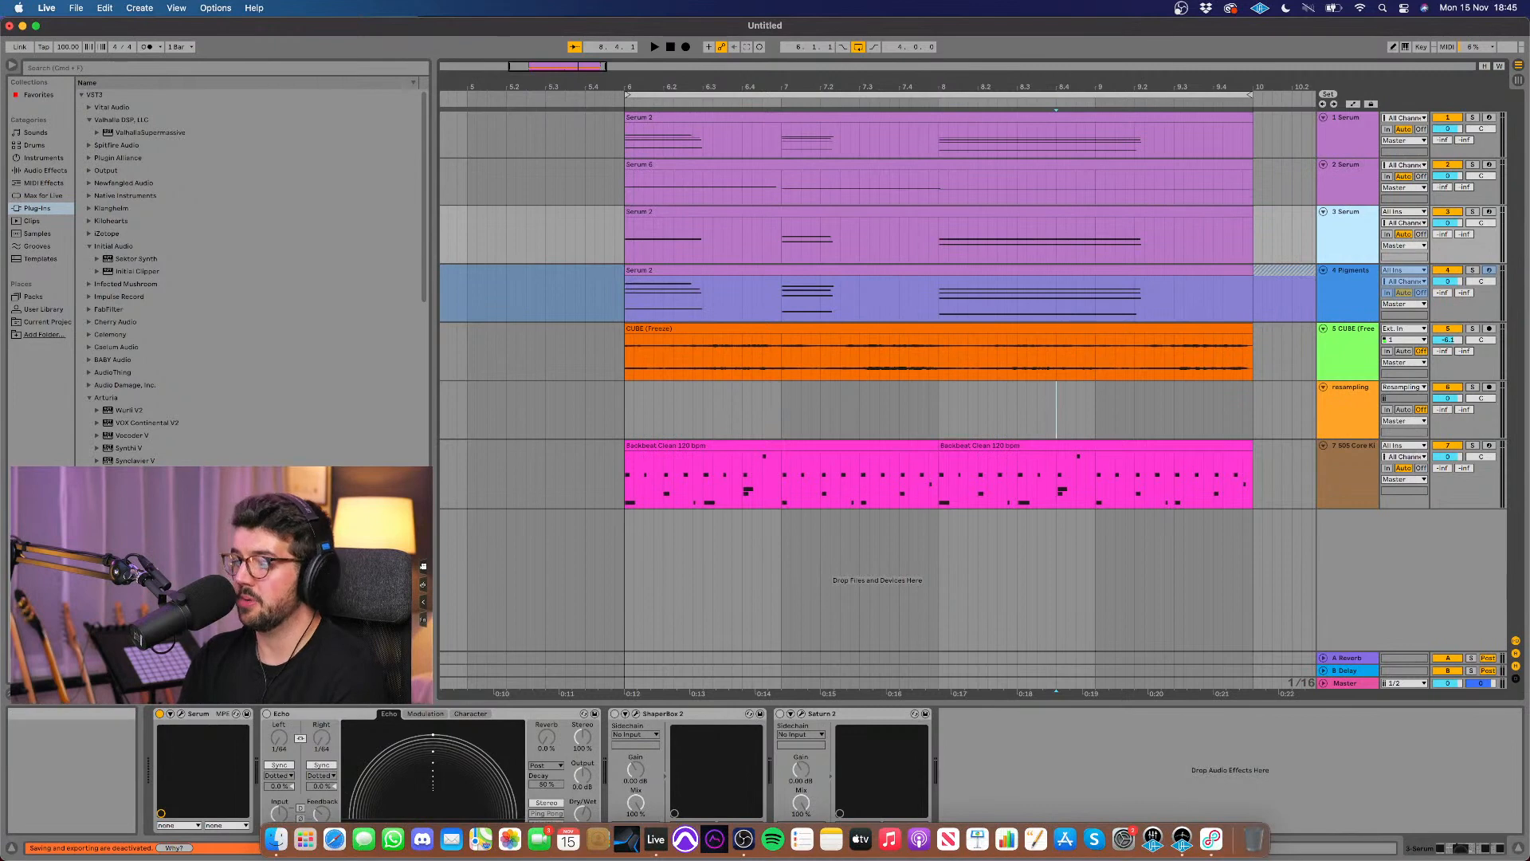
{"action": "left_click", "coordinate": [182, 713]}
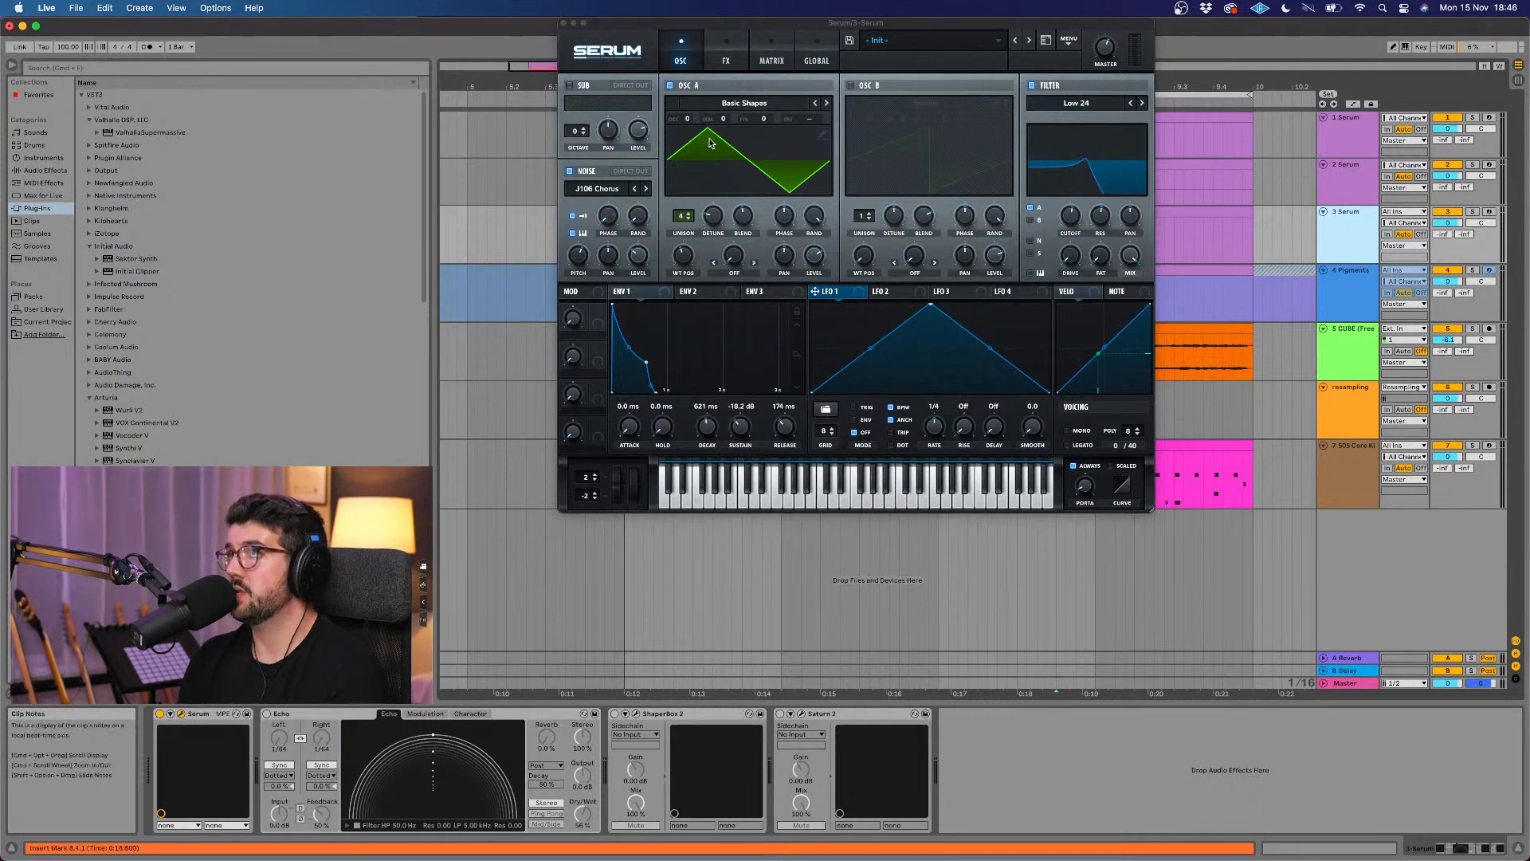
{"action": "left_click", "coordinate": [1350, 185]}
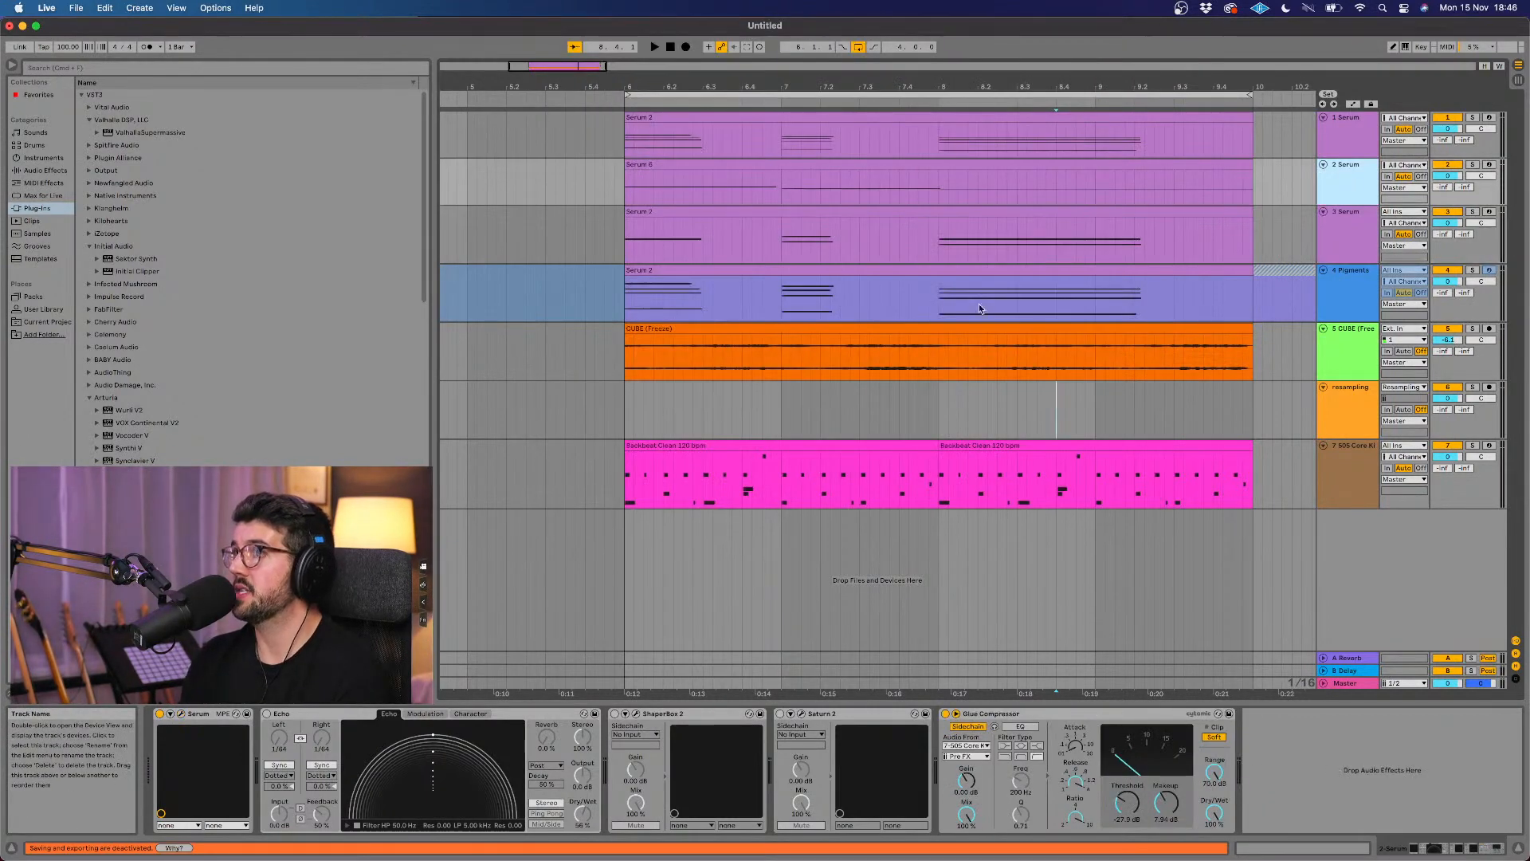
{"action": "left_click", "coordinate": [180, 715]}
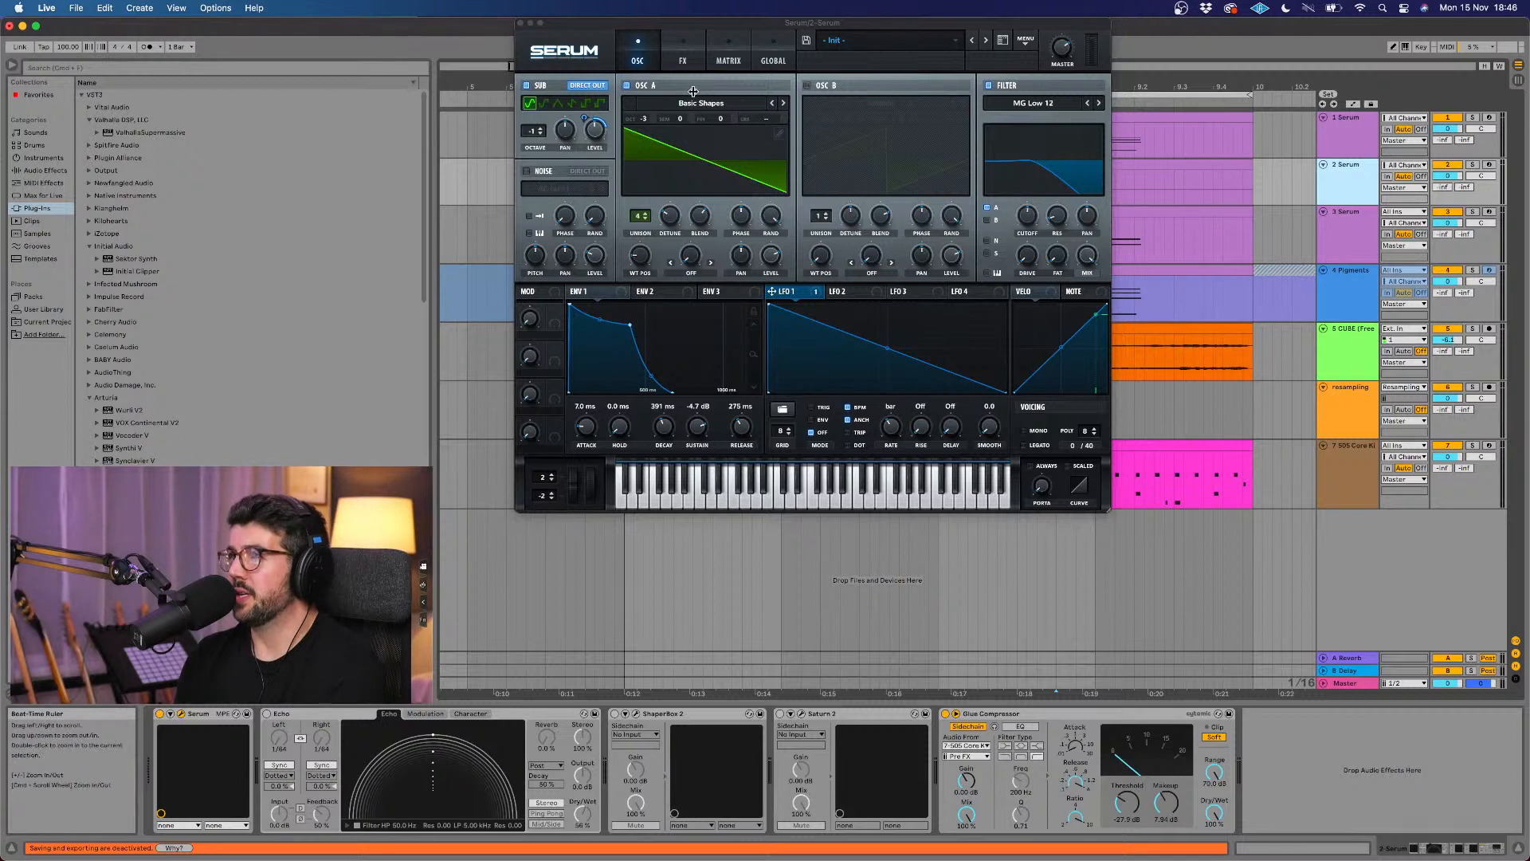
{"action": "left_click_drag", "start_coordinate": [643, 120], "coordinate": [643, 139]}
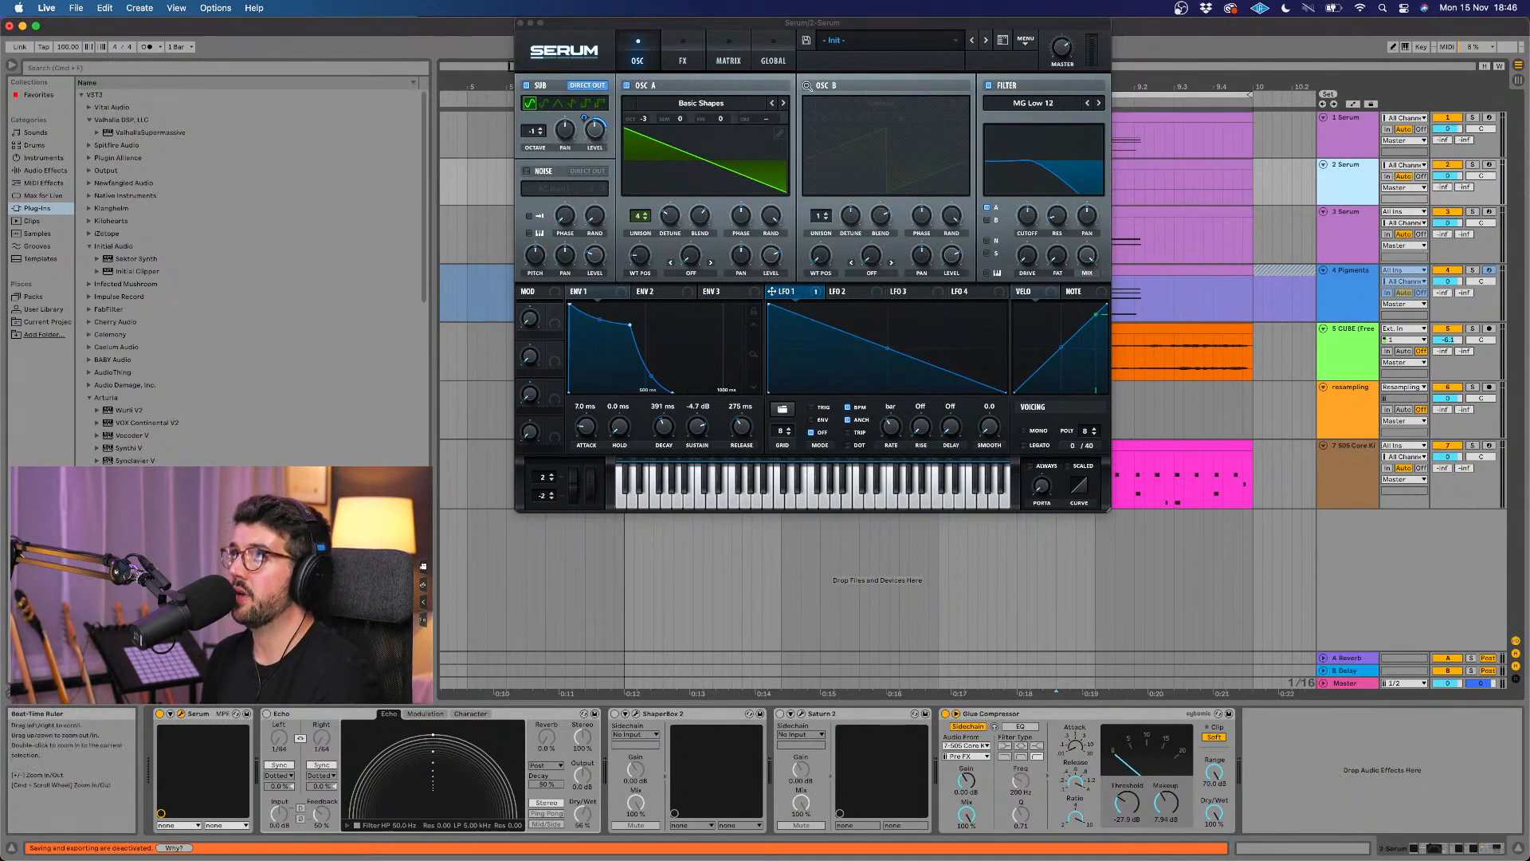
{"action": "left_click", "coordinate": [518, 25]}
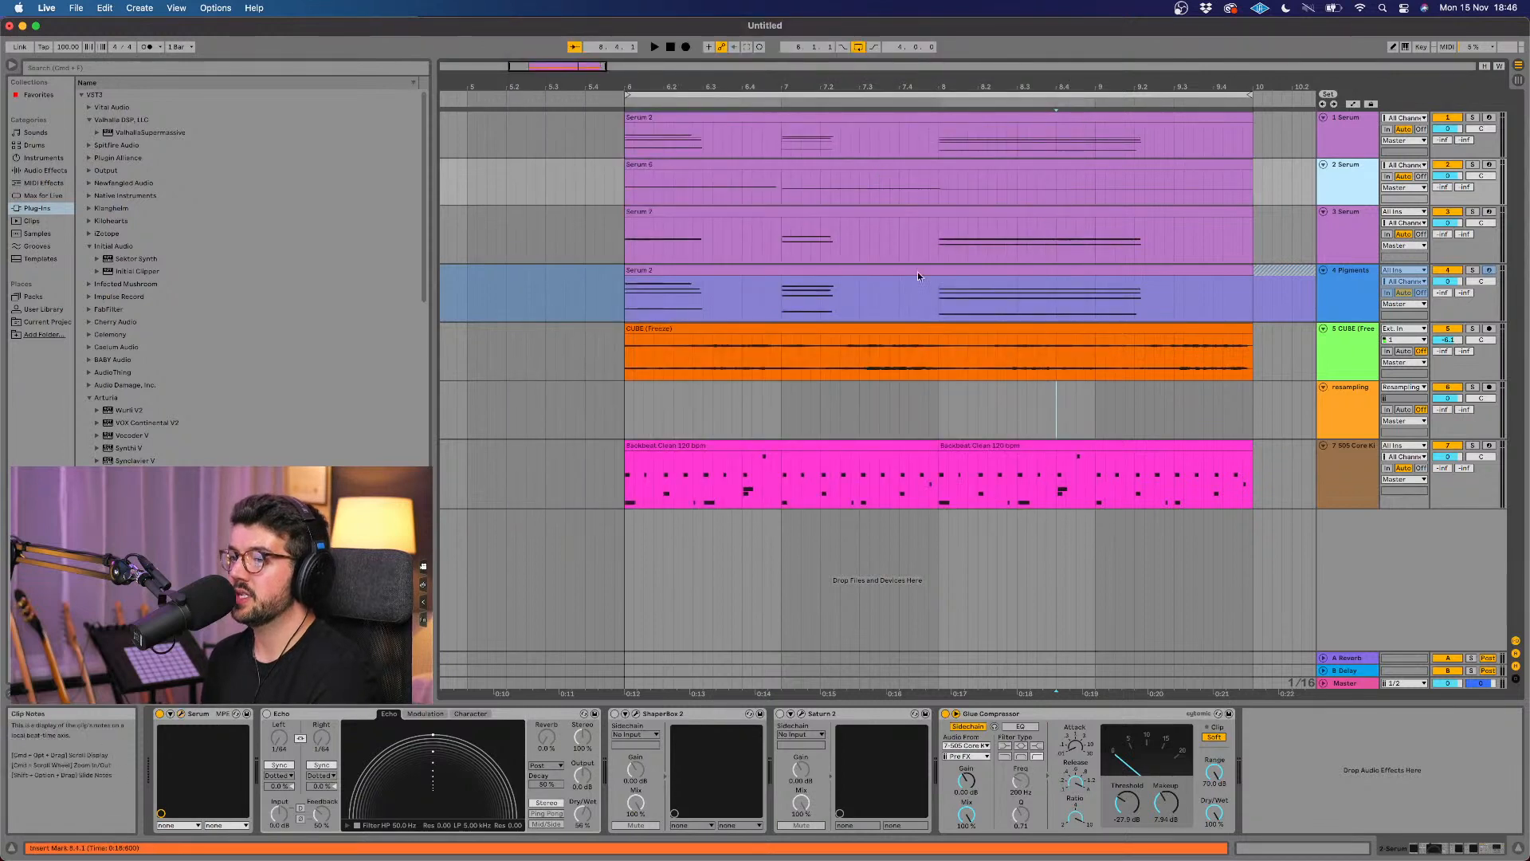
Step: Play the full loop and lower the makeup of the 2 Serum track's Glue Compressor to 5.24 dB
{"action": "scroll", "coordinate": [936, 299], "scroll_direction": "right", "scroll_amount": 2}
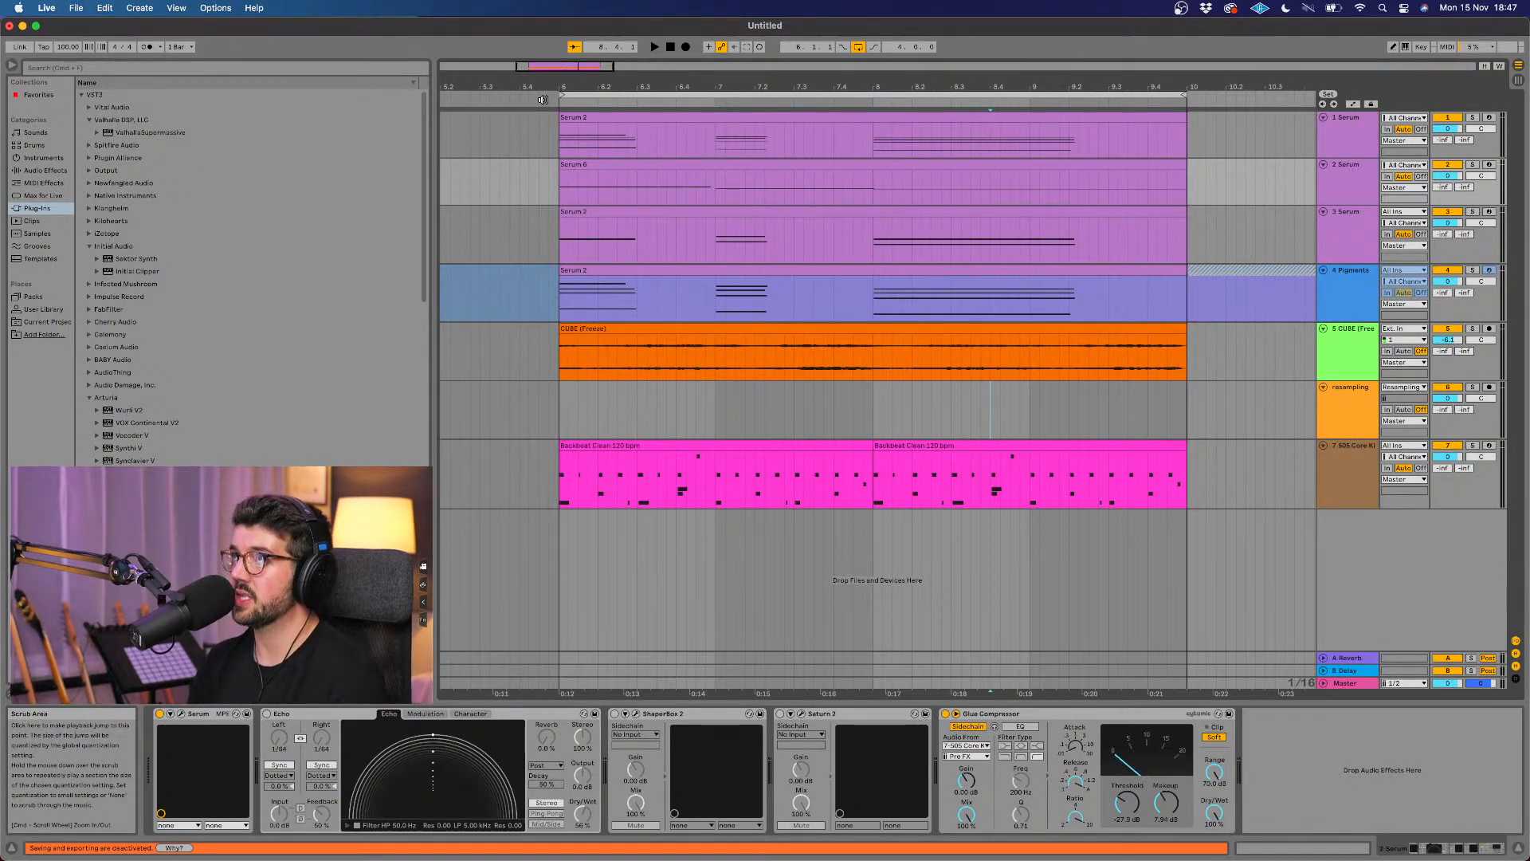
{"action": "left_click", "coordinate": [542, 100]}
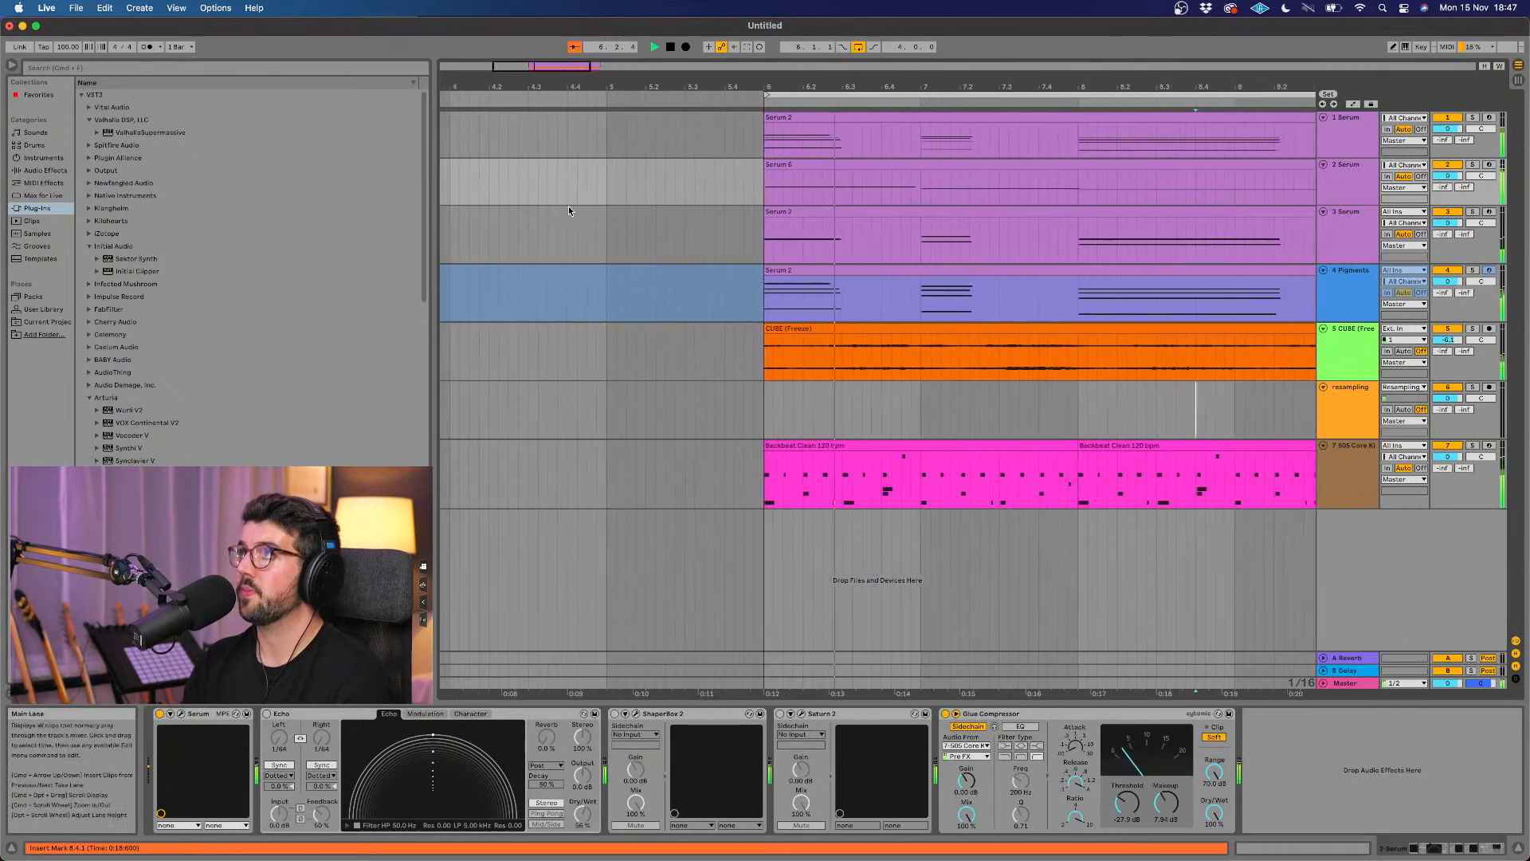
{"action": "left_click", "coordinate": [1200, 170]}
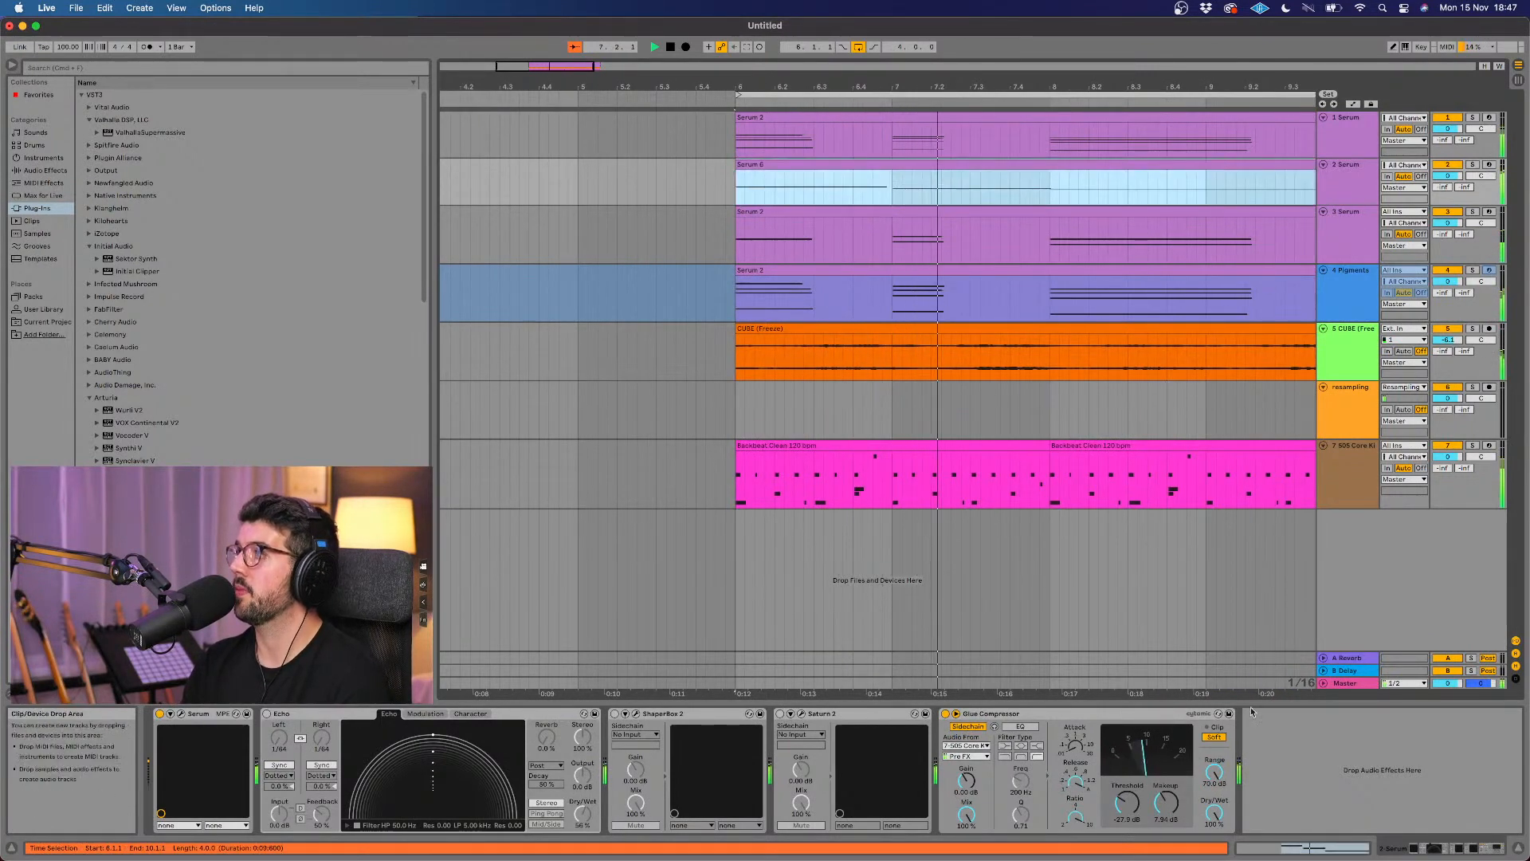
{"action": "left_click", "coordinate": [1166, 803]}
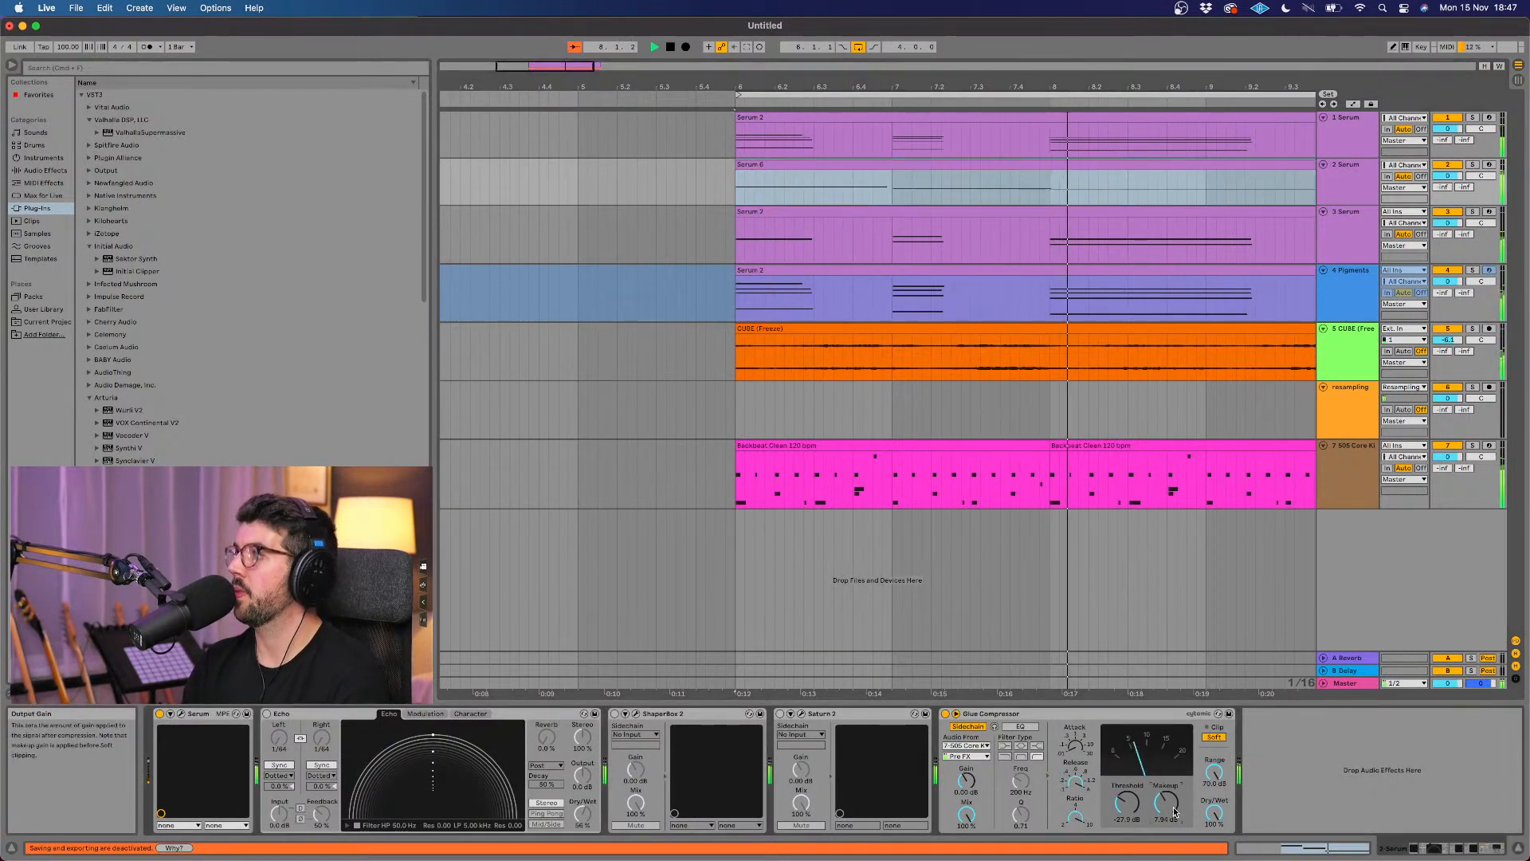
{"action": "left_click_drag", "start_coordinate": [1166, 802], "coordinate": [1166, 824]}
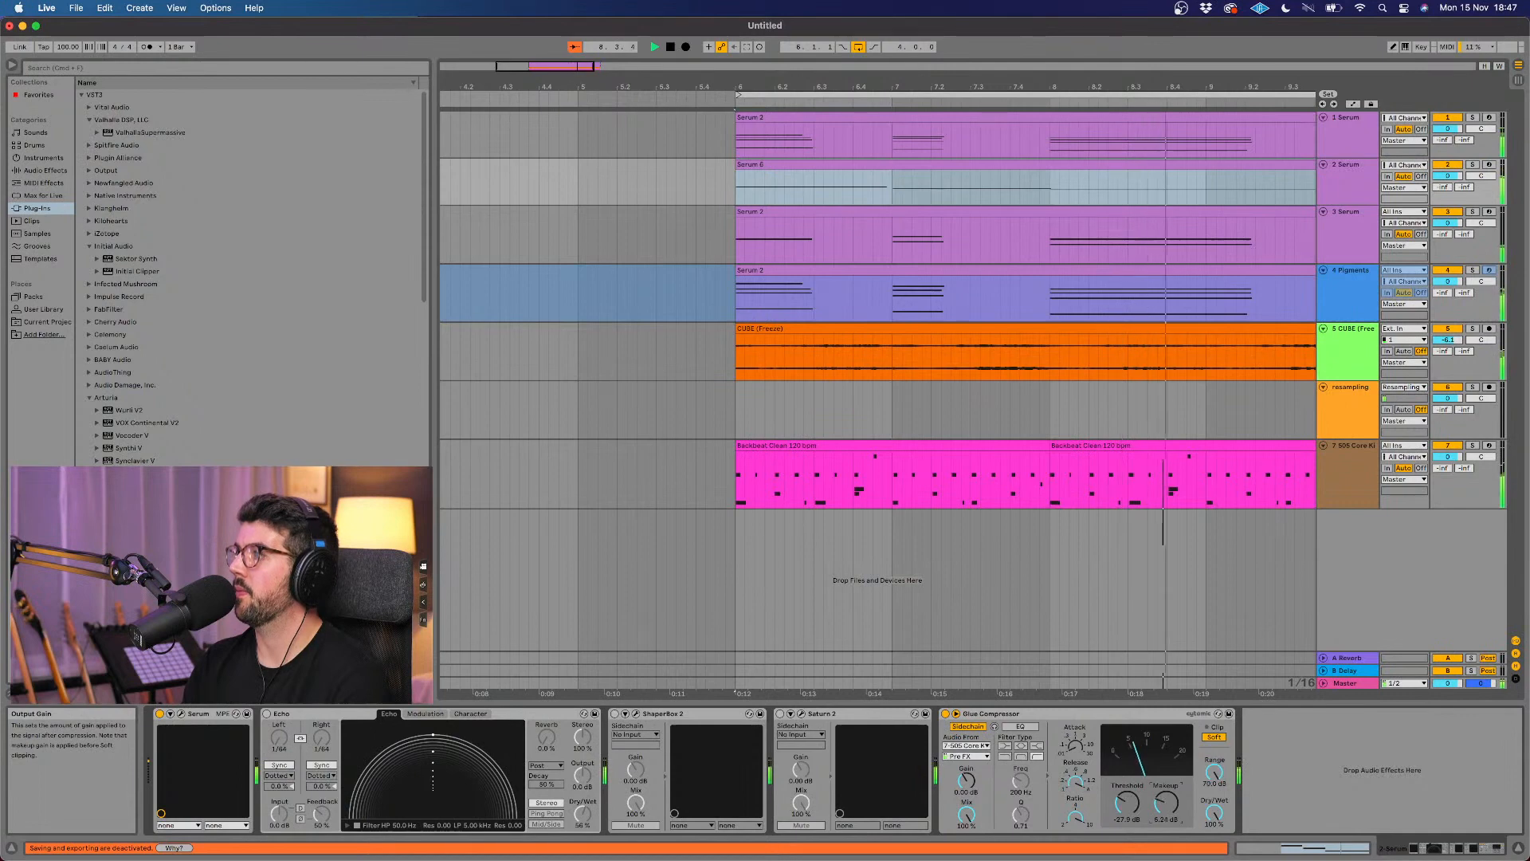
{"action": "left_click", "coordinate": [1139, 572]}
{"action": "scroll", "coordinate": [1139, 572], "scroll_direction": "right", "scroll_amount": 3}
{"action": "scroll", "coordinate": [1139, 570], "scroll_direction": "right", "scroll_amount": 3}
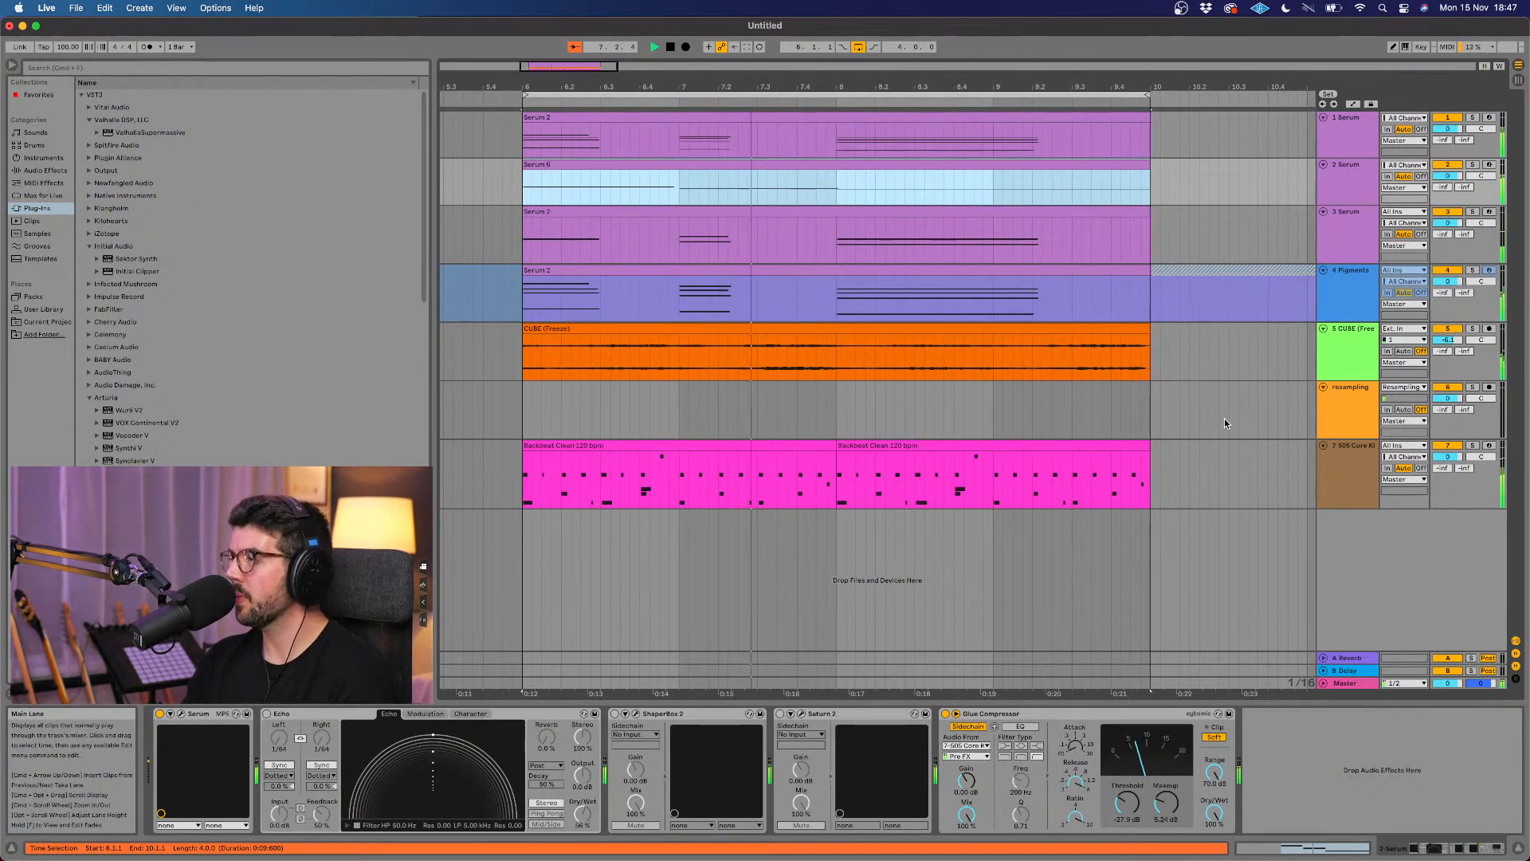
{"action": "key", "text": "space"}
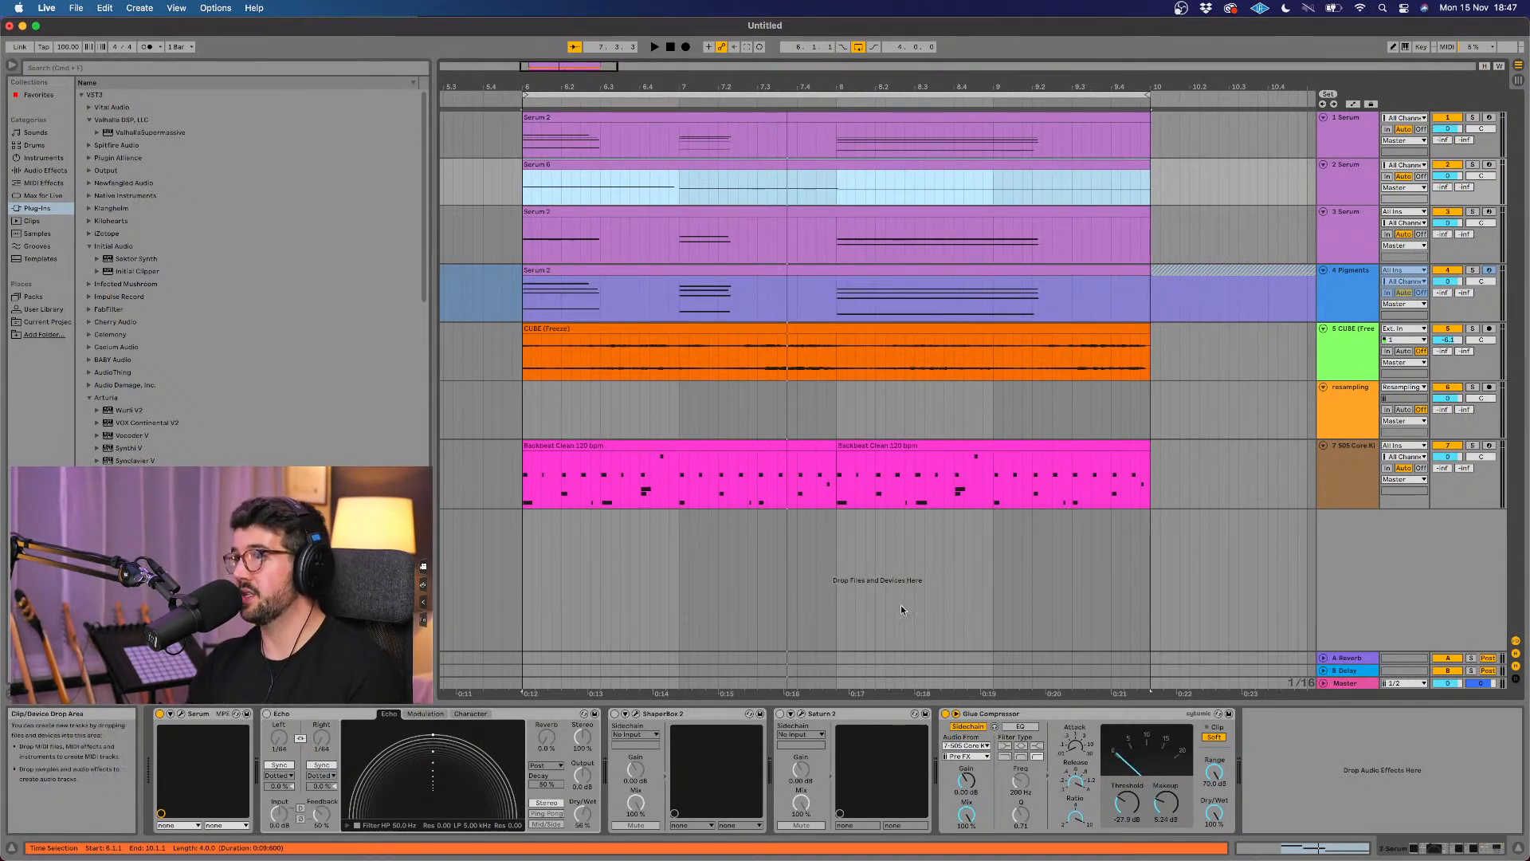
Step: Enable Saturn 2 on the 2 Serum track, open its window and play the loop
{"action": "left_click", "coordinate": [782, 713]}
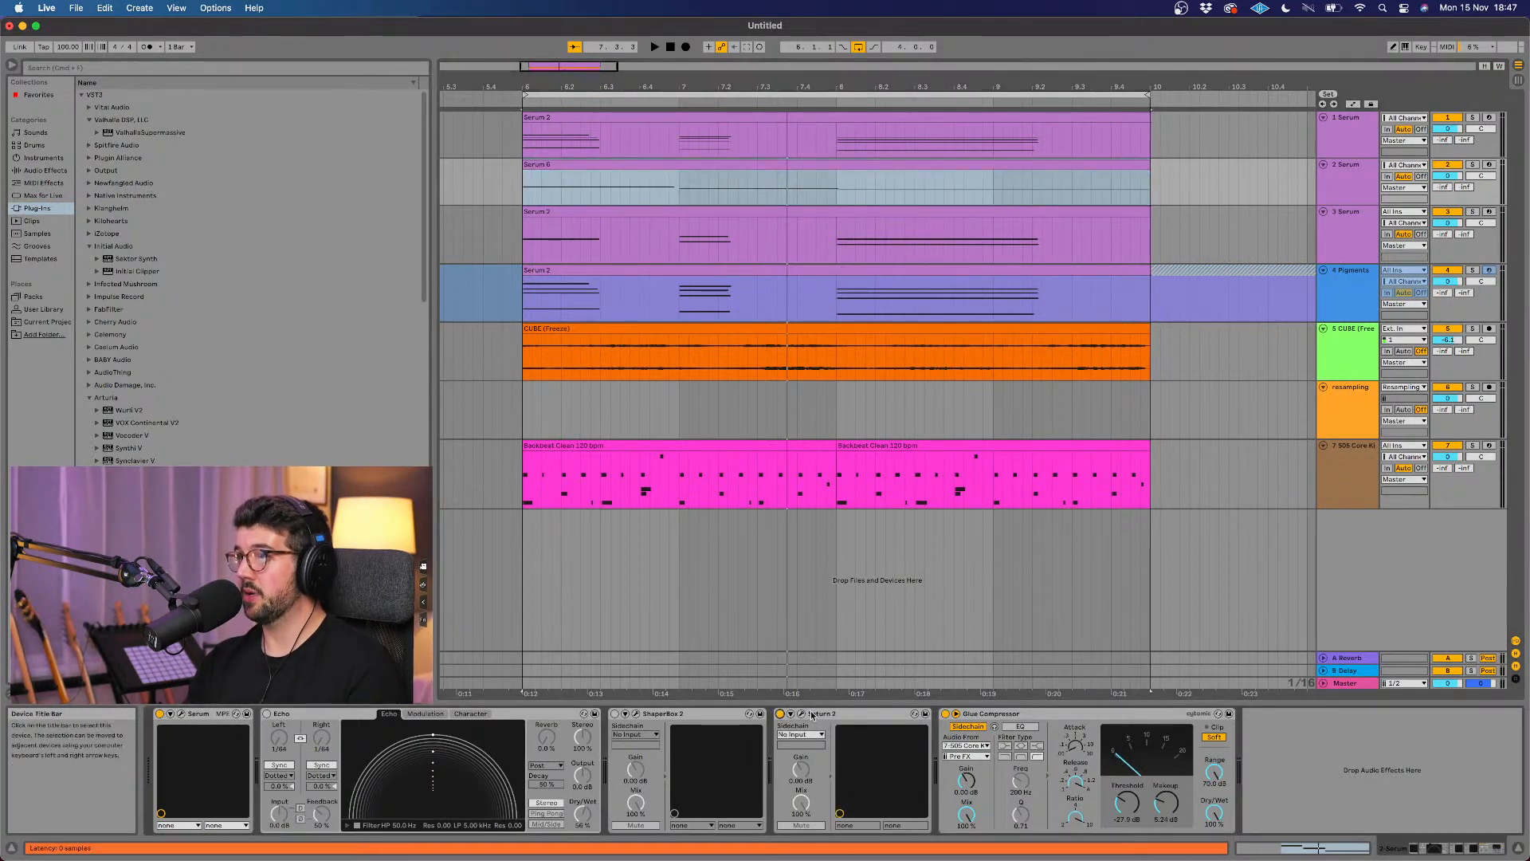
{"action": "left_click", "coordinate": [811, 714]}
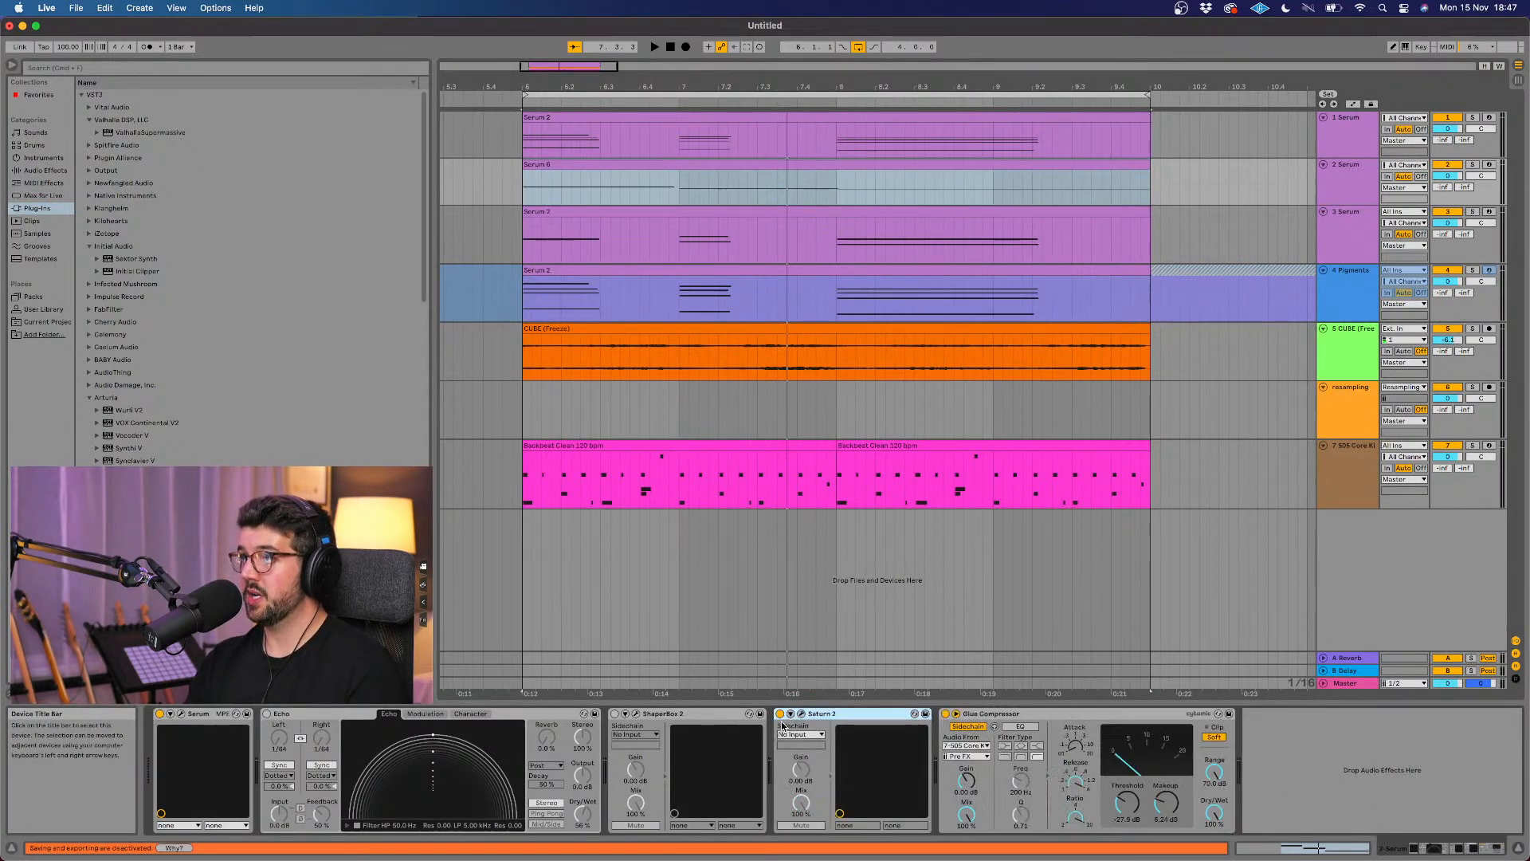
{"action": "left_click", "coordinate": [801, 713]}
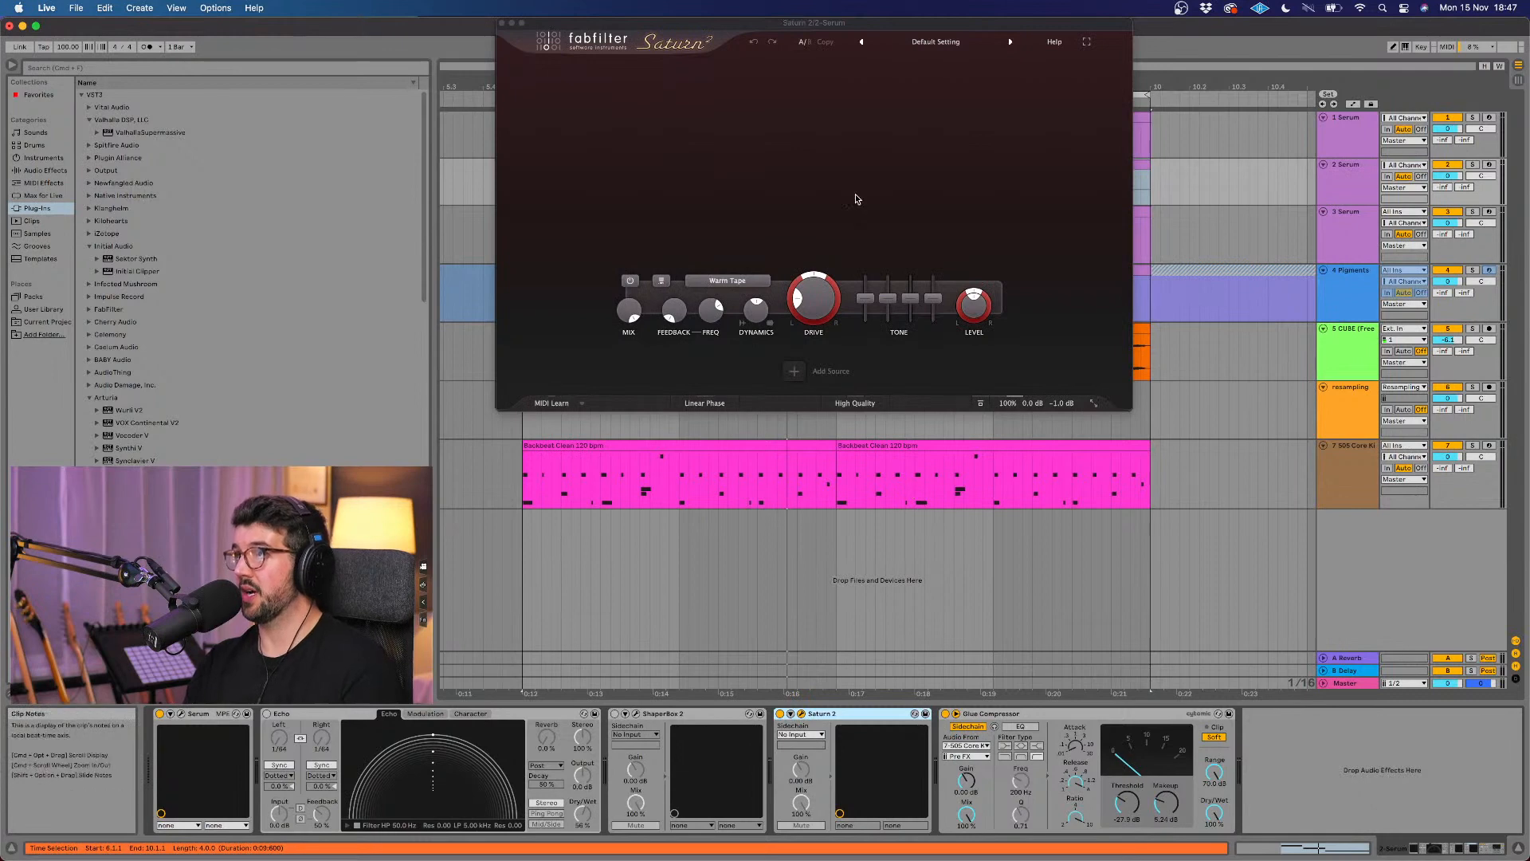
{"action": "left_click_drag", "start_coordinate": [932, 25], "coordinate": [922, 131]}
{"action": "key", "text": "space"}
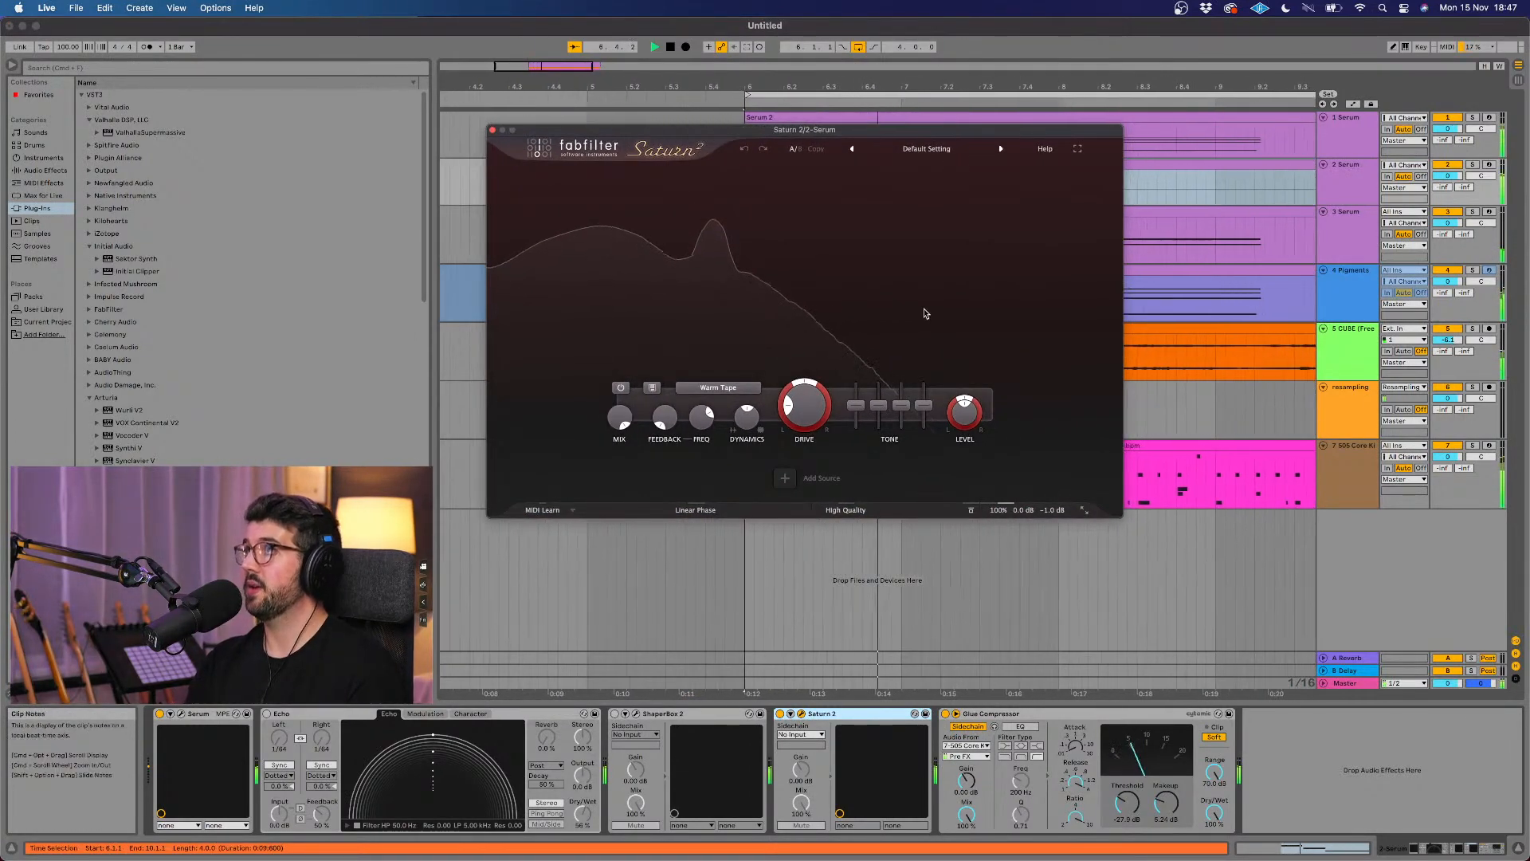
Step: Split the bass's Saturn 2 into three frequency bands and set the middle band's distortion style to American Tweed Amp
{"action": "left_click", "coordinate": [905, 199]}
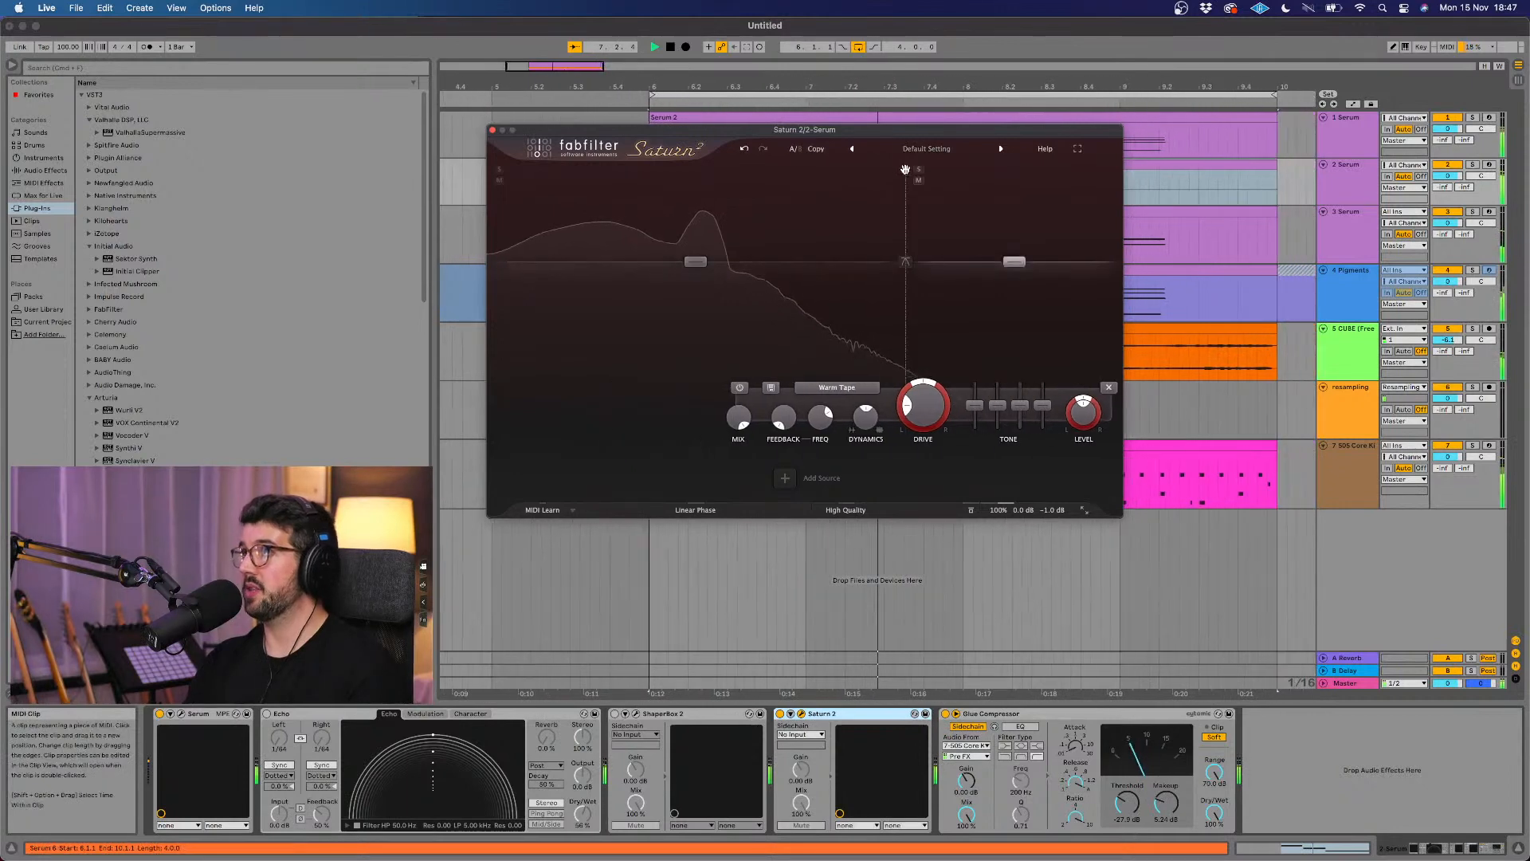
{"action": "left_click", "coordinate": [714, 207]}
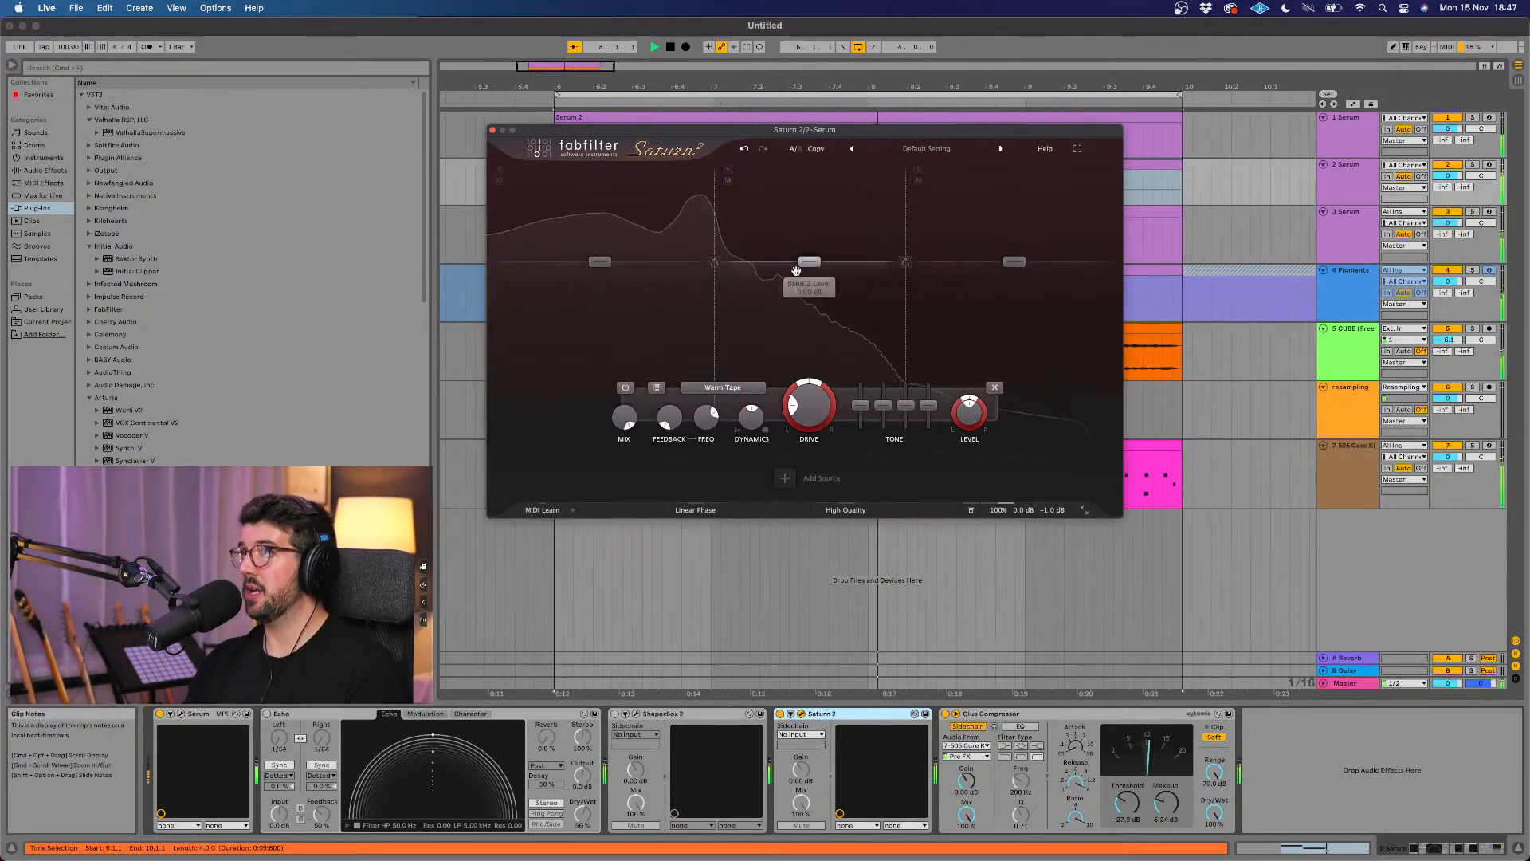
{"action": "left_click", "coordinate": [723, 387]}
{"action": "mouse_move", "coordinate": [741, 422]}
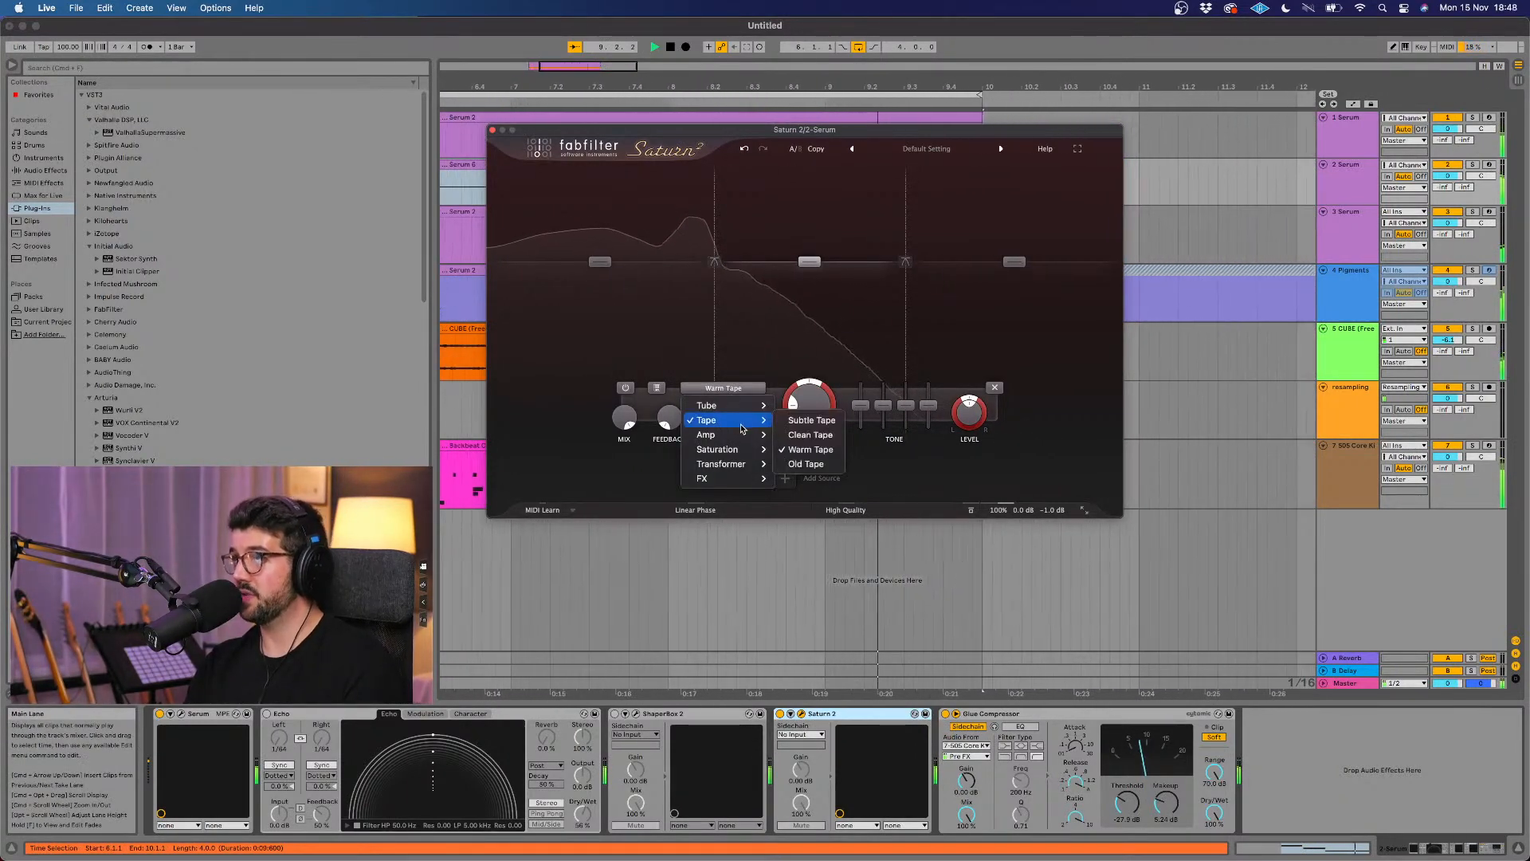
{"action": "left_click", "coordinate": [811, 434]}
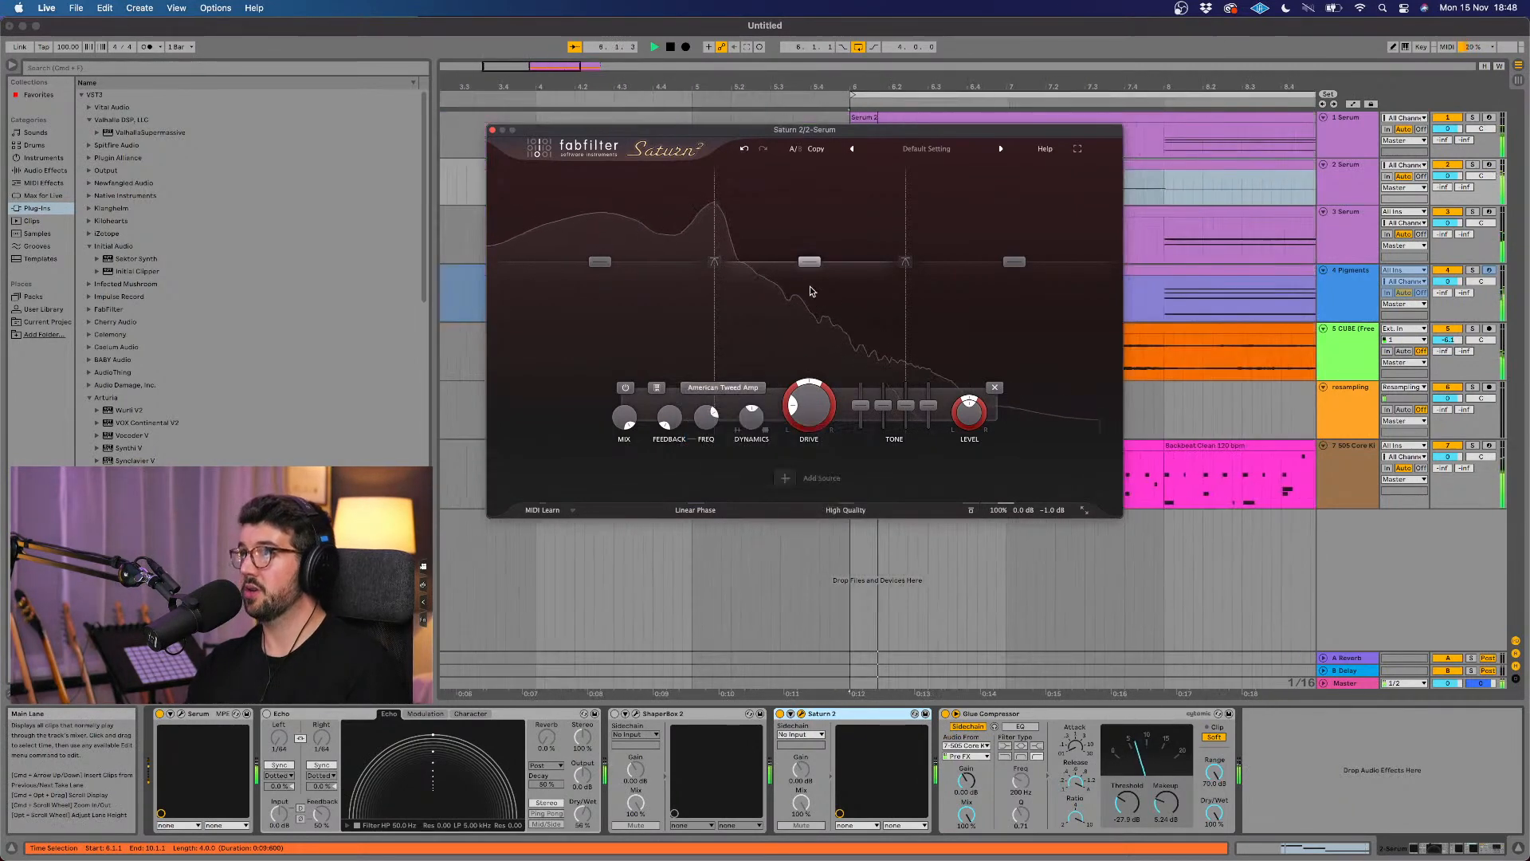
Step: Try adjusting the middle band's drive and level, then remove that band and close the bass's Saturn 2
{"action": "mouse_move", "coordinate": [799, 386]}
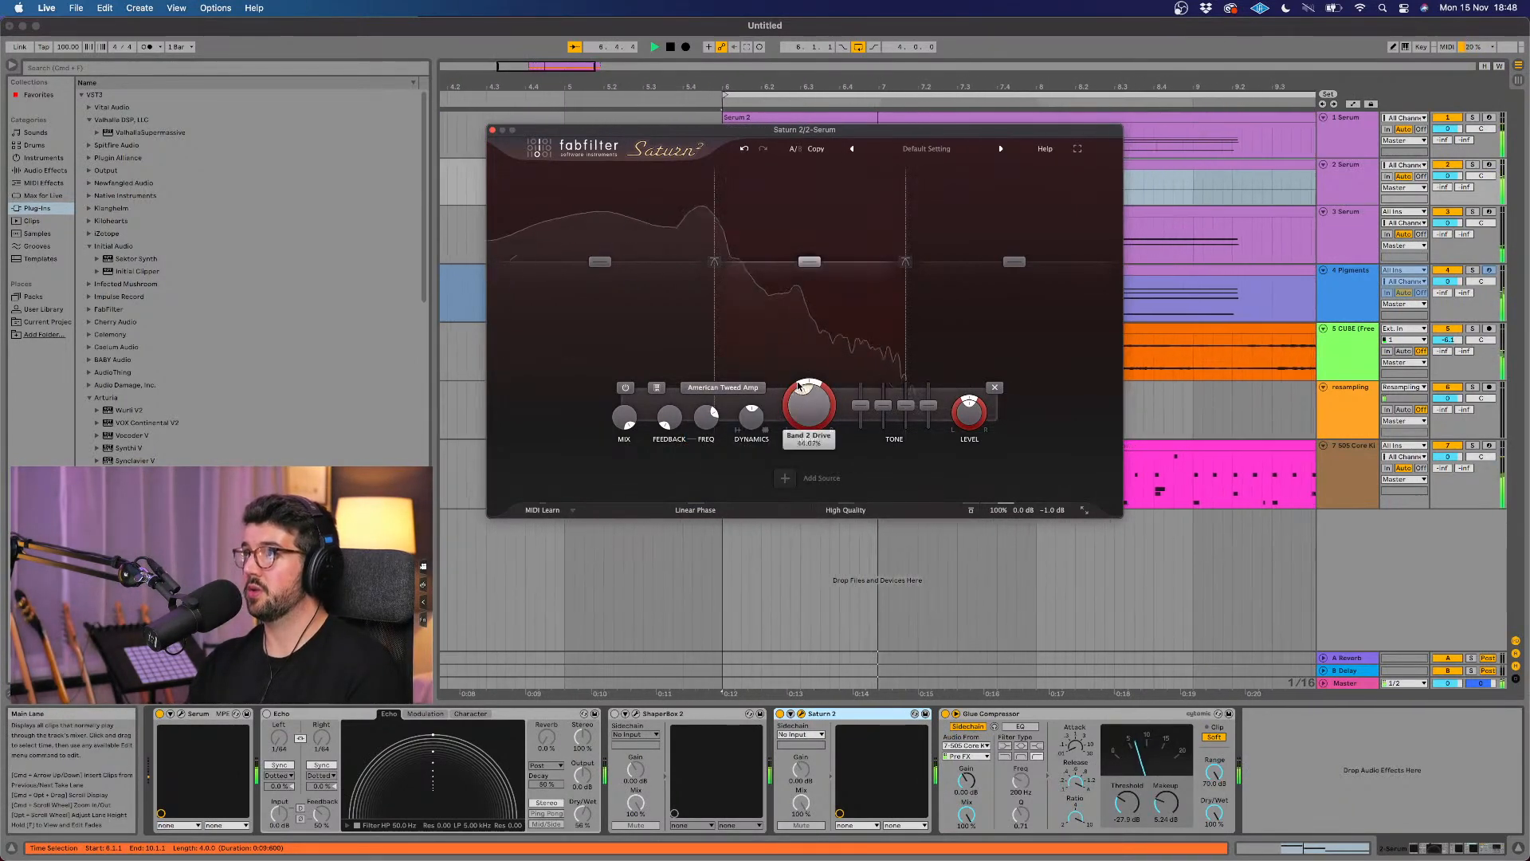
{"action": "mouse_move", "coordinate": [811, 261]}
{"action": "left_mouse_down"}
{"action": "mouse_move", "coordinate": [830, 208]}
{"action": "mouse_move", "coordinate": [834, 251]}
{"action": "mouse_move", "coordinate": [814, 263]}
{"action": "left_mouse_up"}
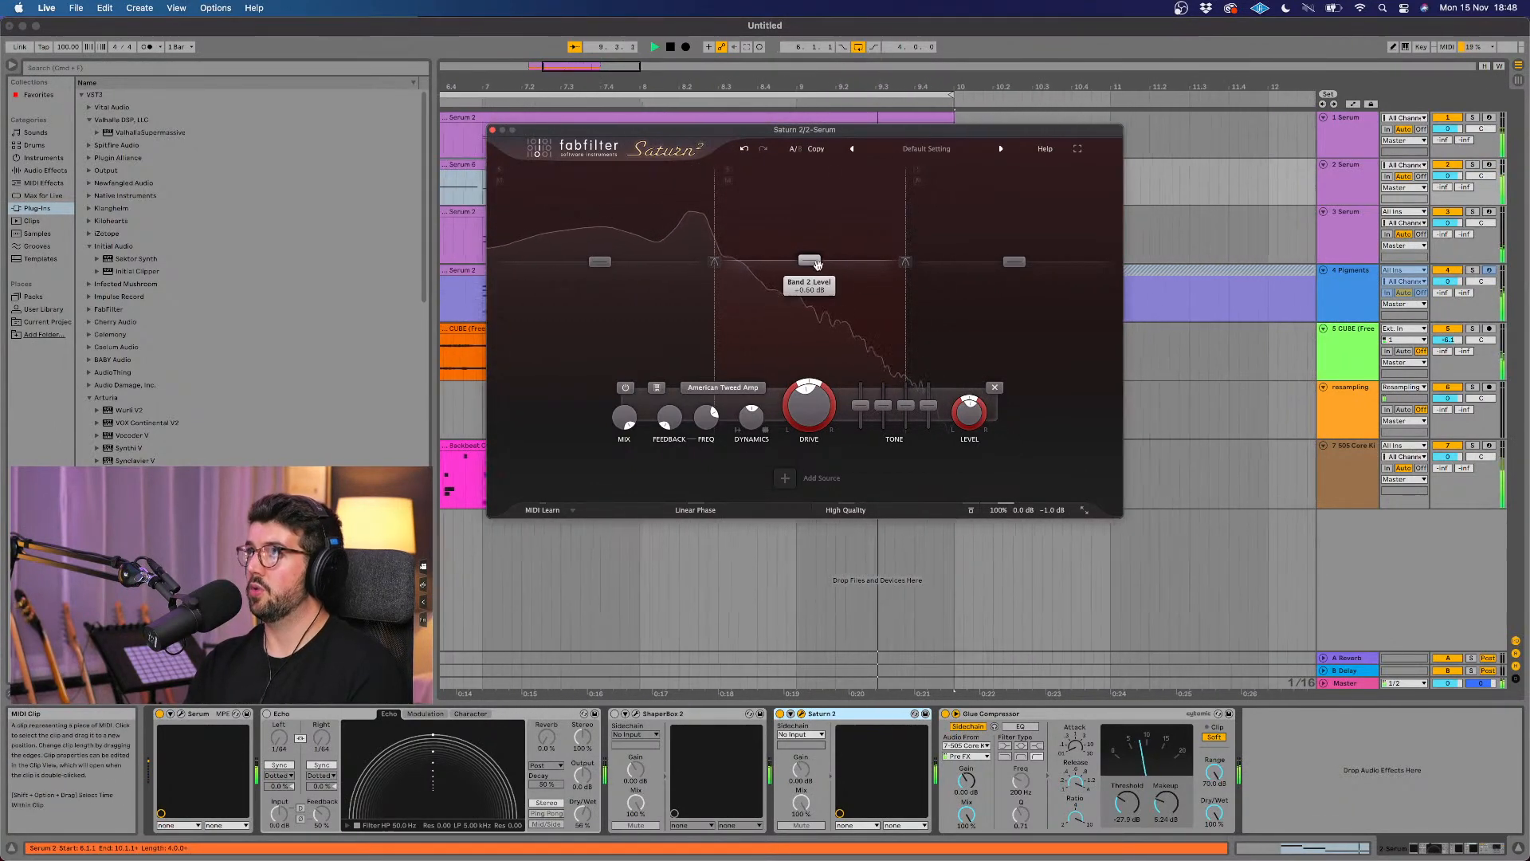
{"action": "left_click", "coordinate": [993, 388]}
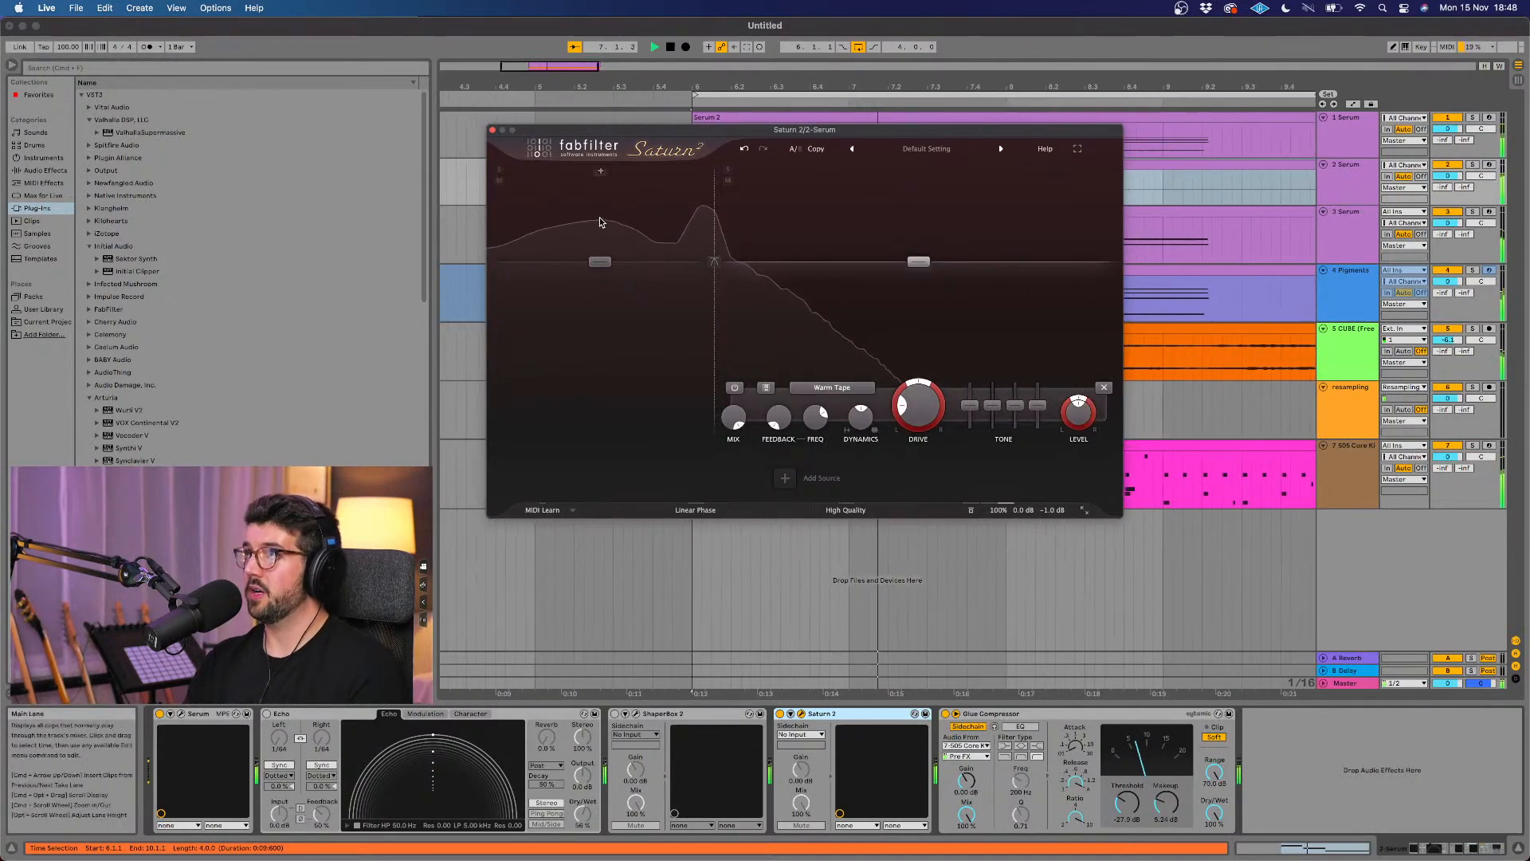
{"action": "left_click", "coordinate": [493, 130]}
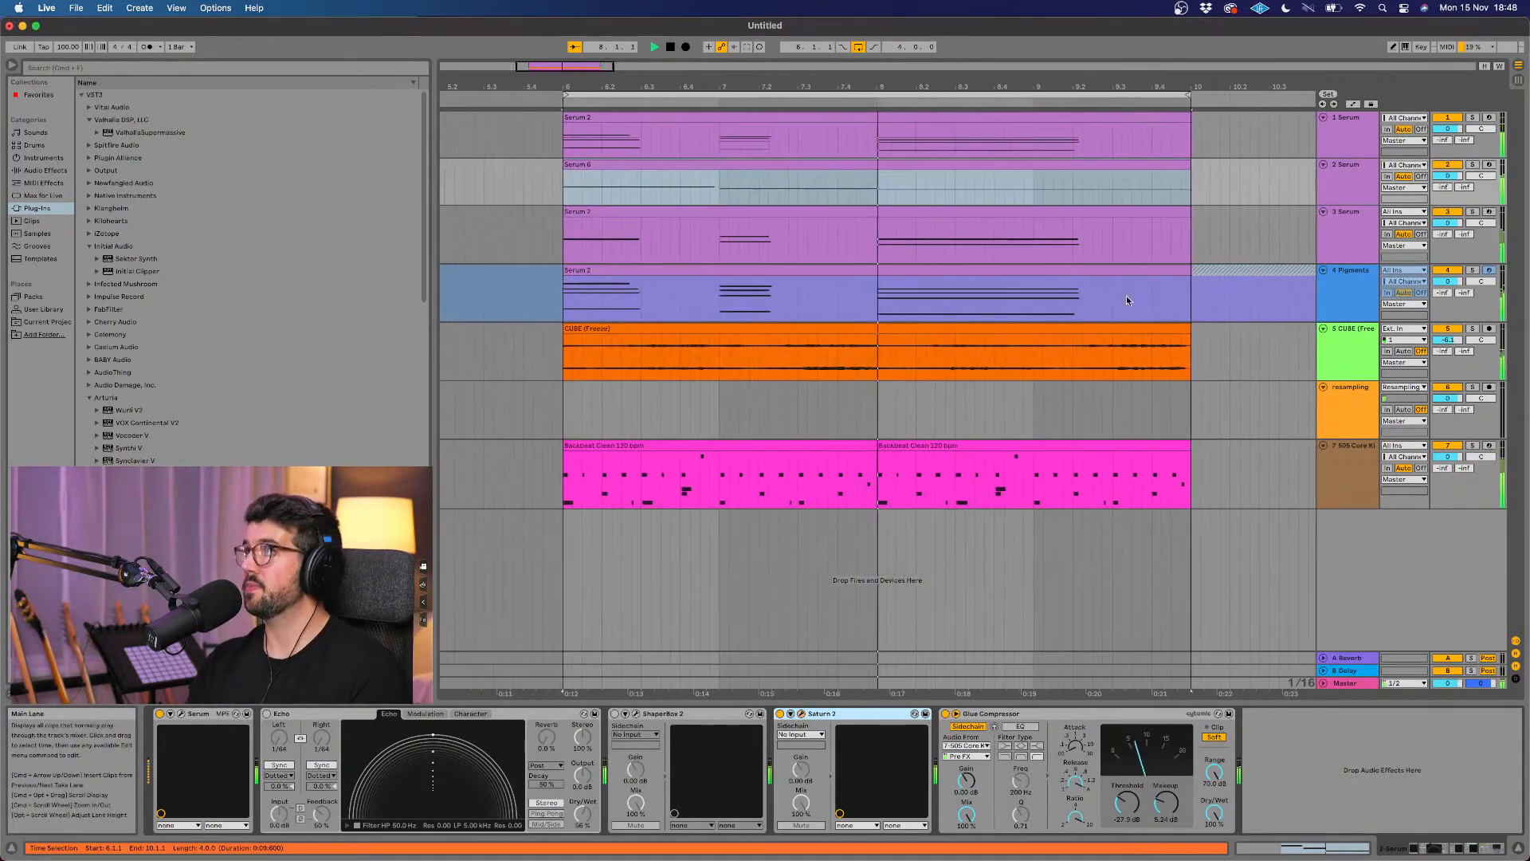
Step: Open Saturn 2 on the 505 Core Kit track and split it into three bands, with the upper crossover at about 964 Hz
{"action": "left_click", "coordinate": [1351, 196]}
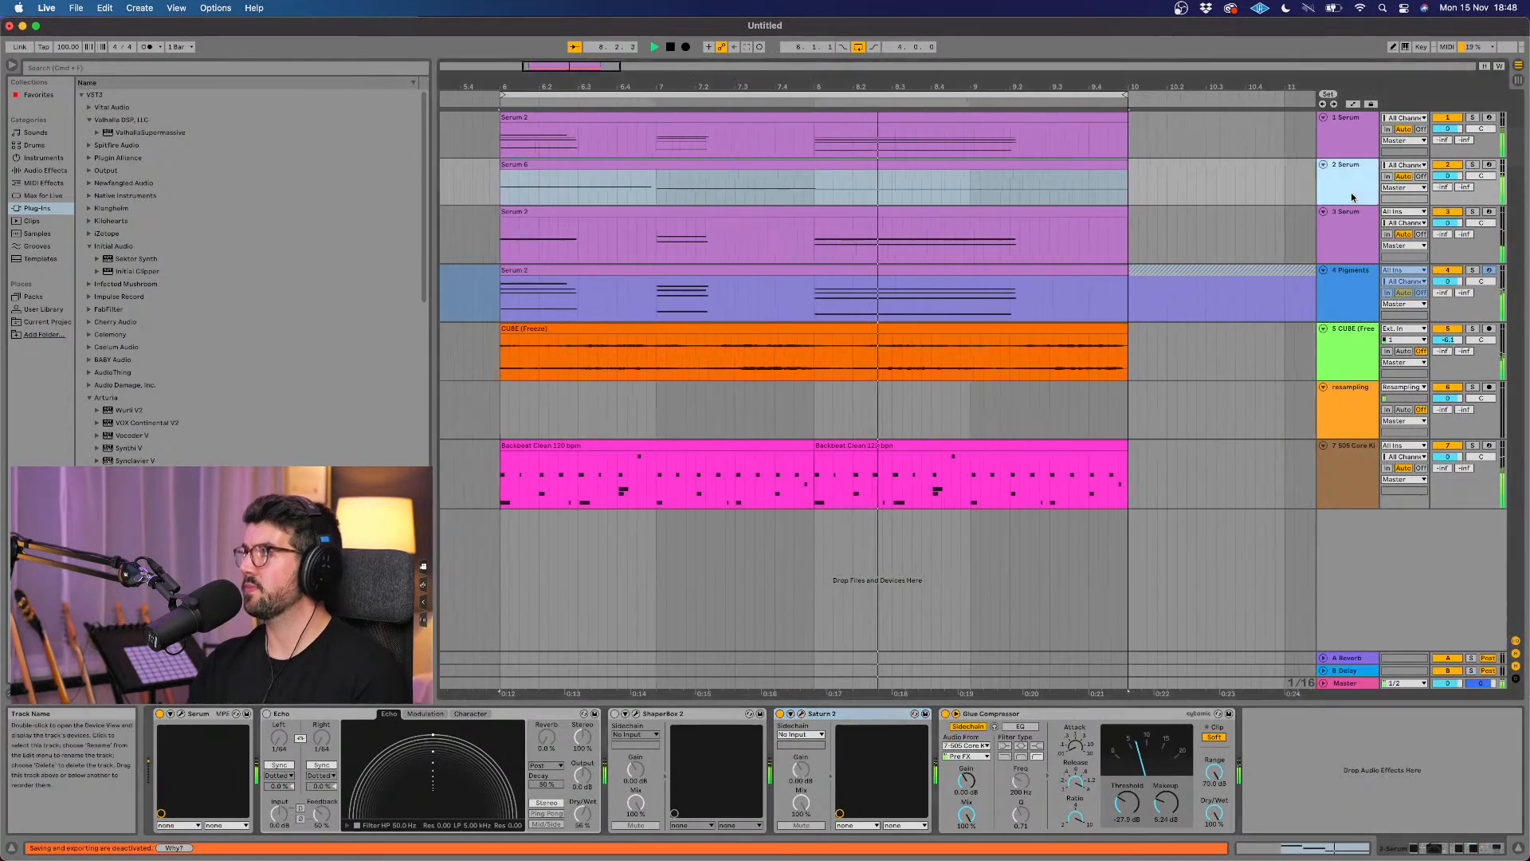
{"action": "left_click", "coordinate": [1346, 455]}
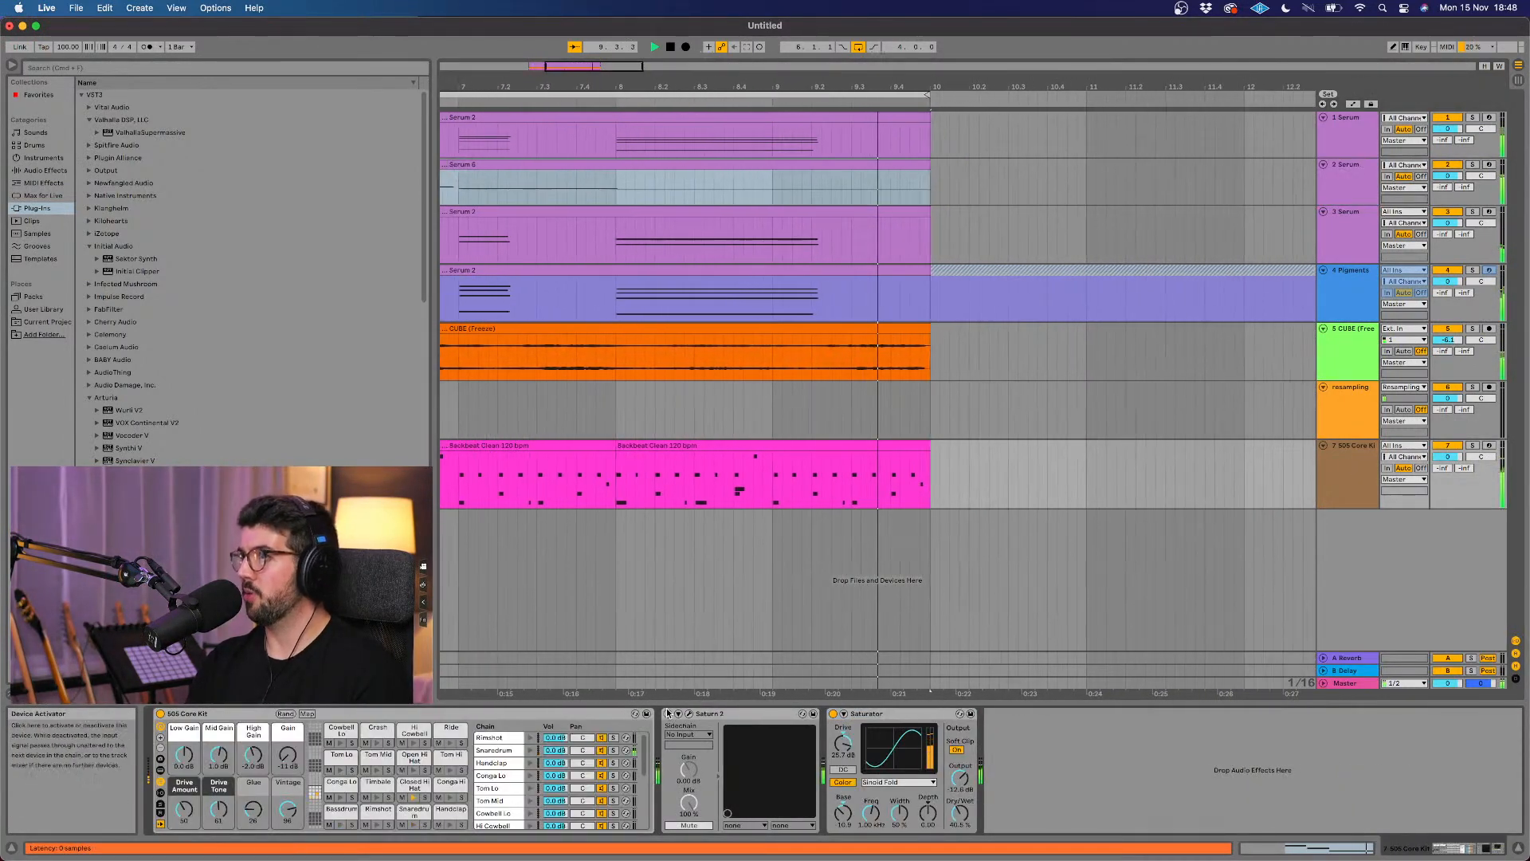
{"action": "key", "text": "super+alt+p"}
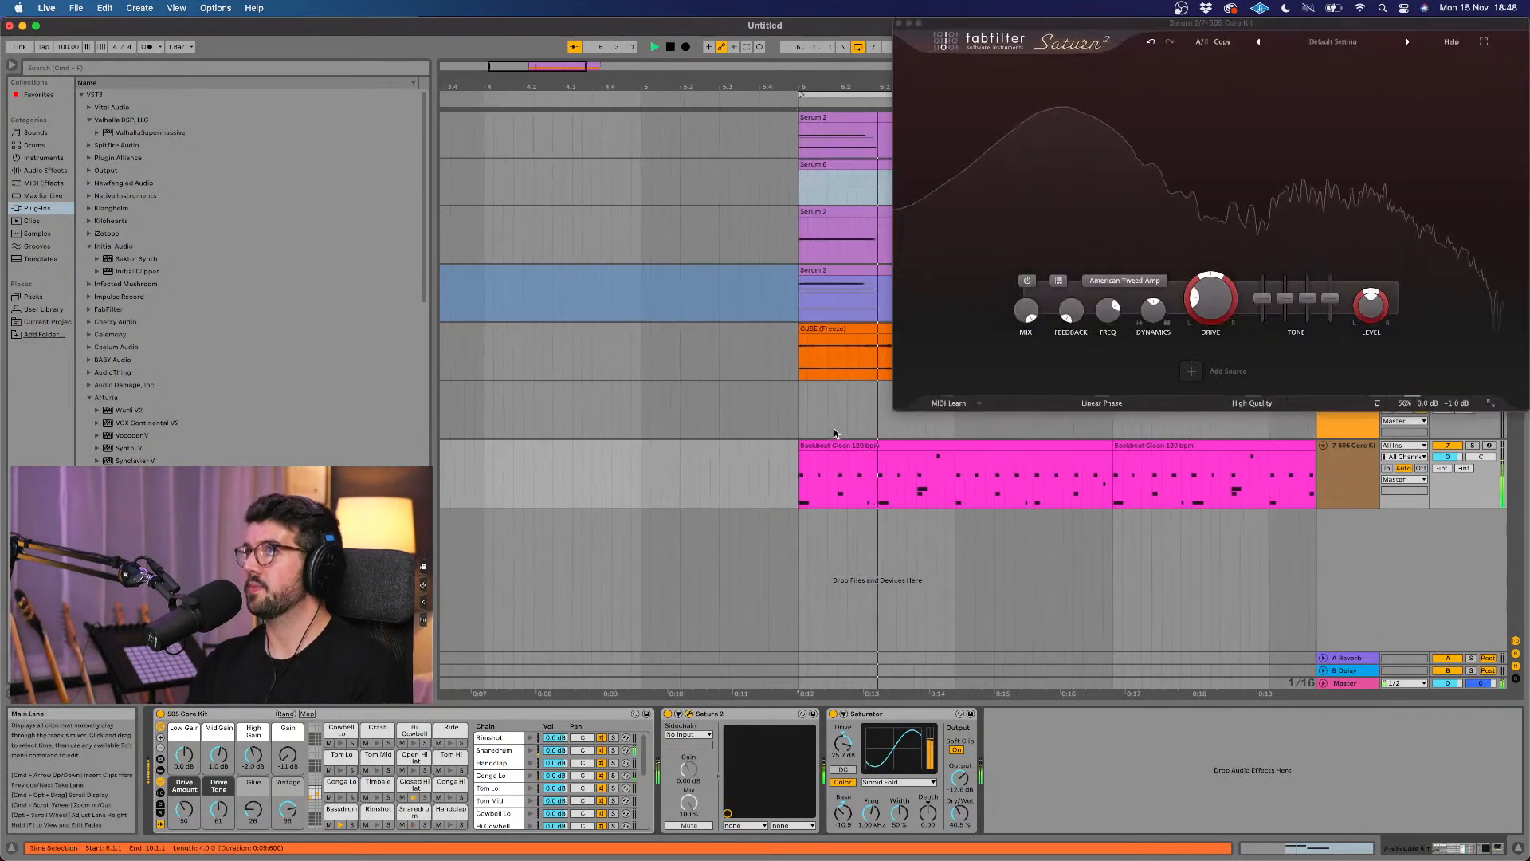
{"action": "left_click_drag", "start_coordinate": [1180, 37], "coordinate": [873, 160]}
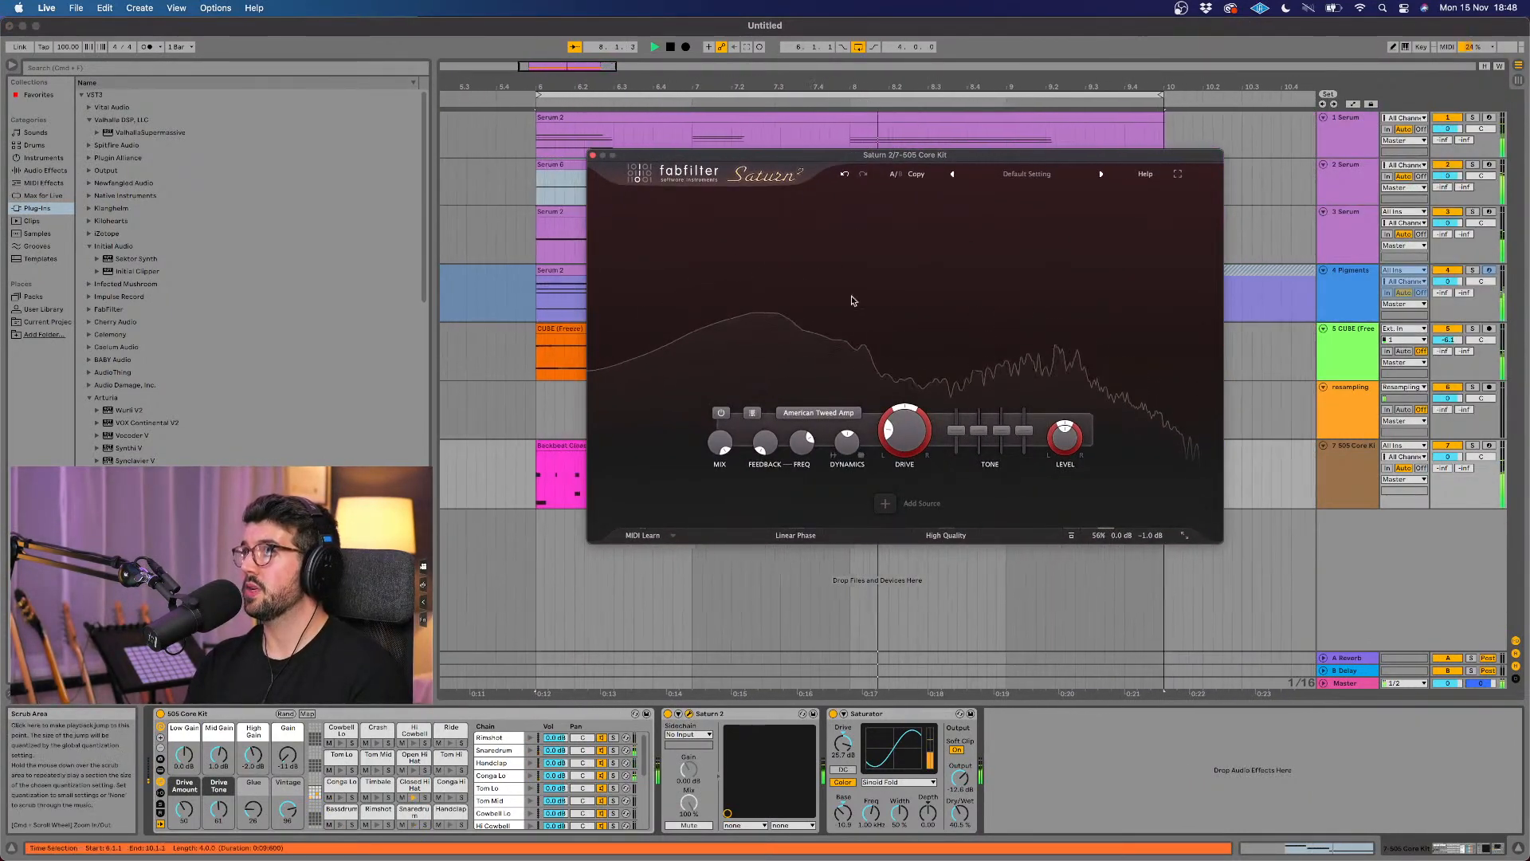
{"action": "left_click", "coordinate": [951, 205]}
{"action": "left_click", "coordinate": [807, 201]}
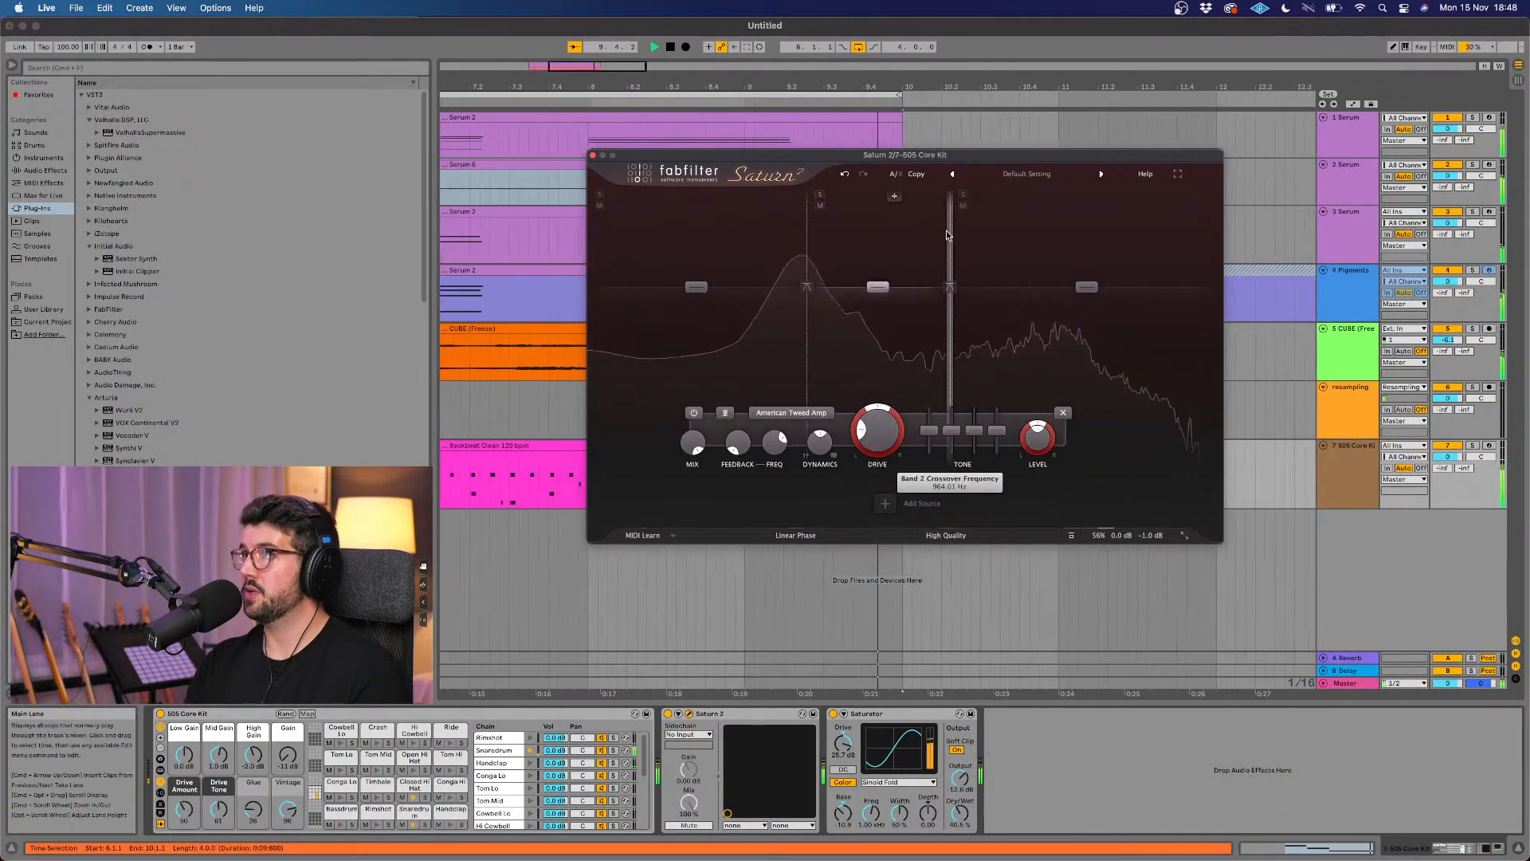
Step: Raise the upper crossover of the drum kit's Saturn 2 and increase the middle band's drive
{"action": "left_click_drag", "start_coordinate": [951, 232], "coordinate": [975, 232]}
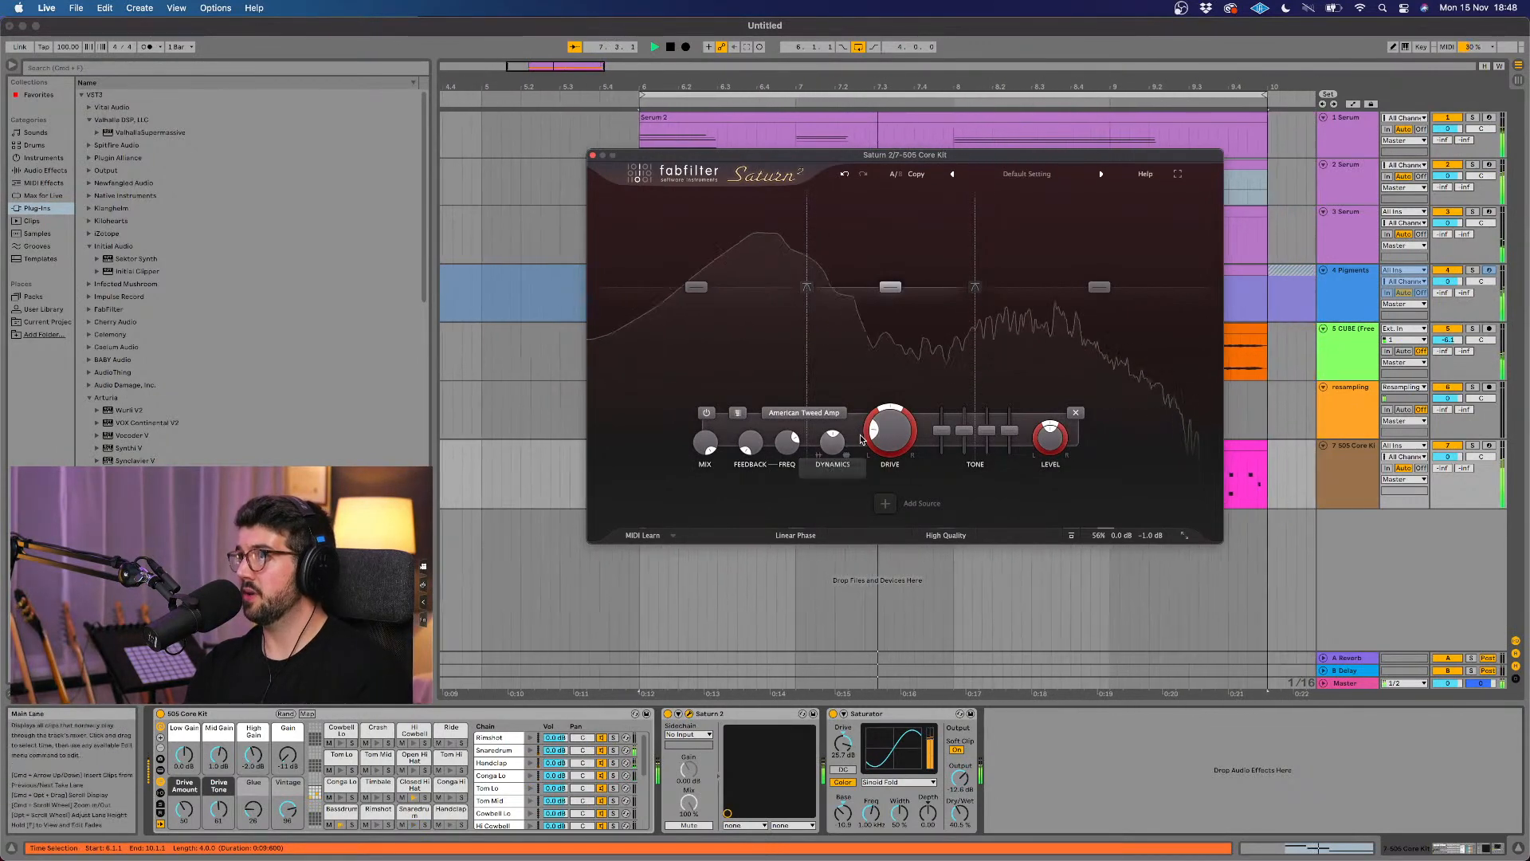
{"action": "left_click_drag", "start_coordinate": [873, 431], "coordinate": [888, 416]}
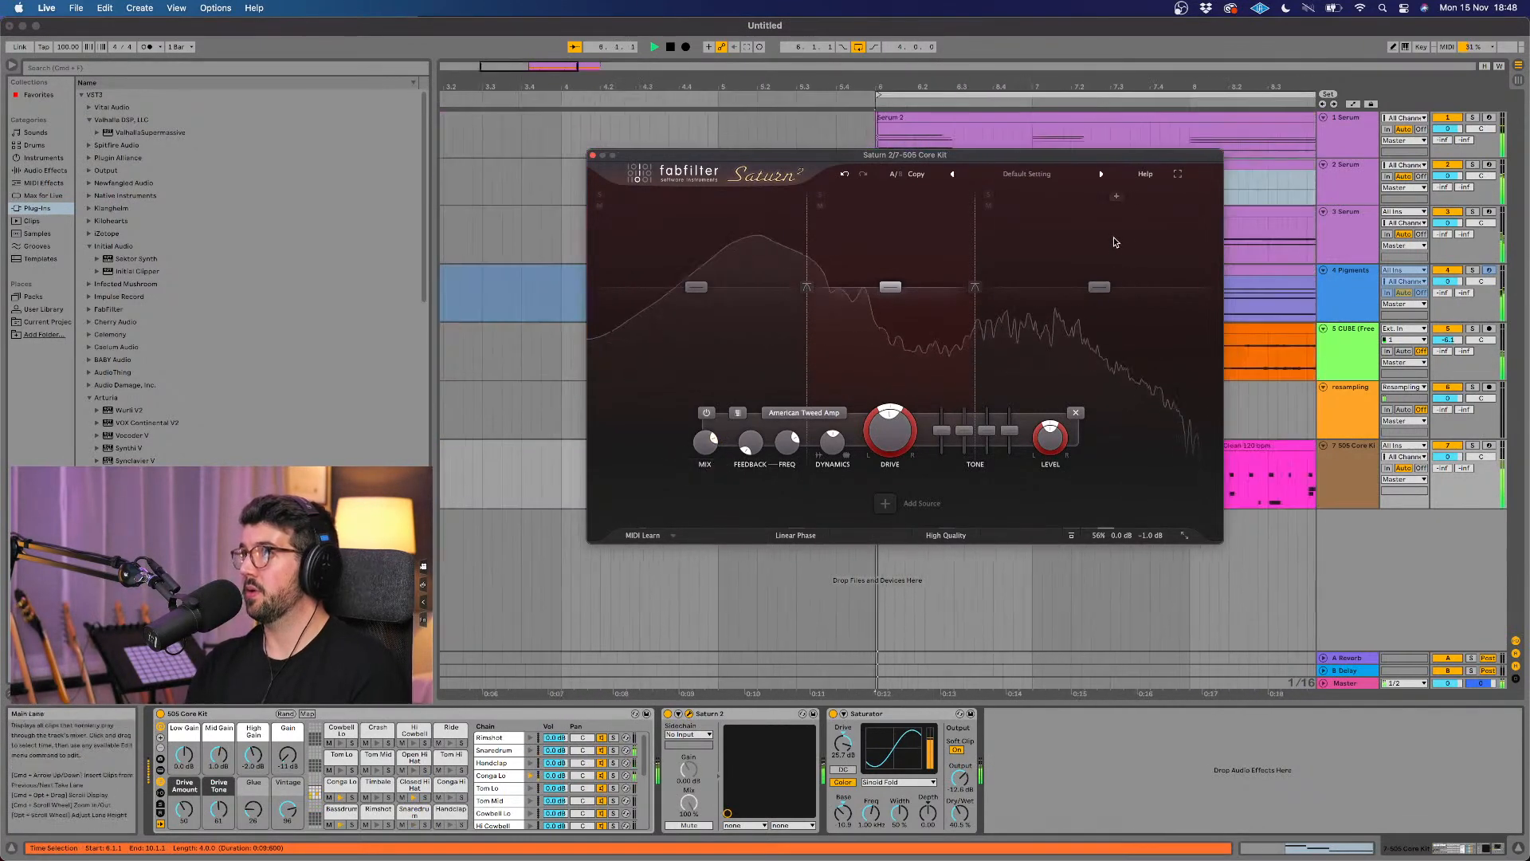
Step: Add a fourth, high-frequency band to the drums' Saturn 2 with the Subtle Saturation style, raise its level and close the plug-in window
{"action": "left_click", "coordinate": [1135, 197]}
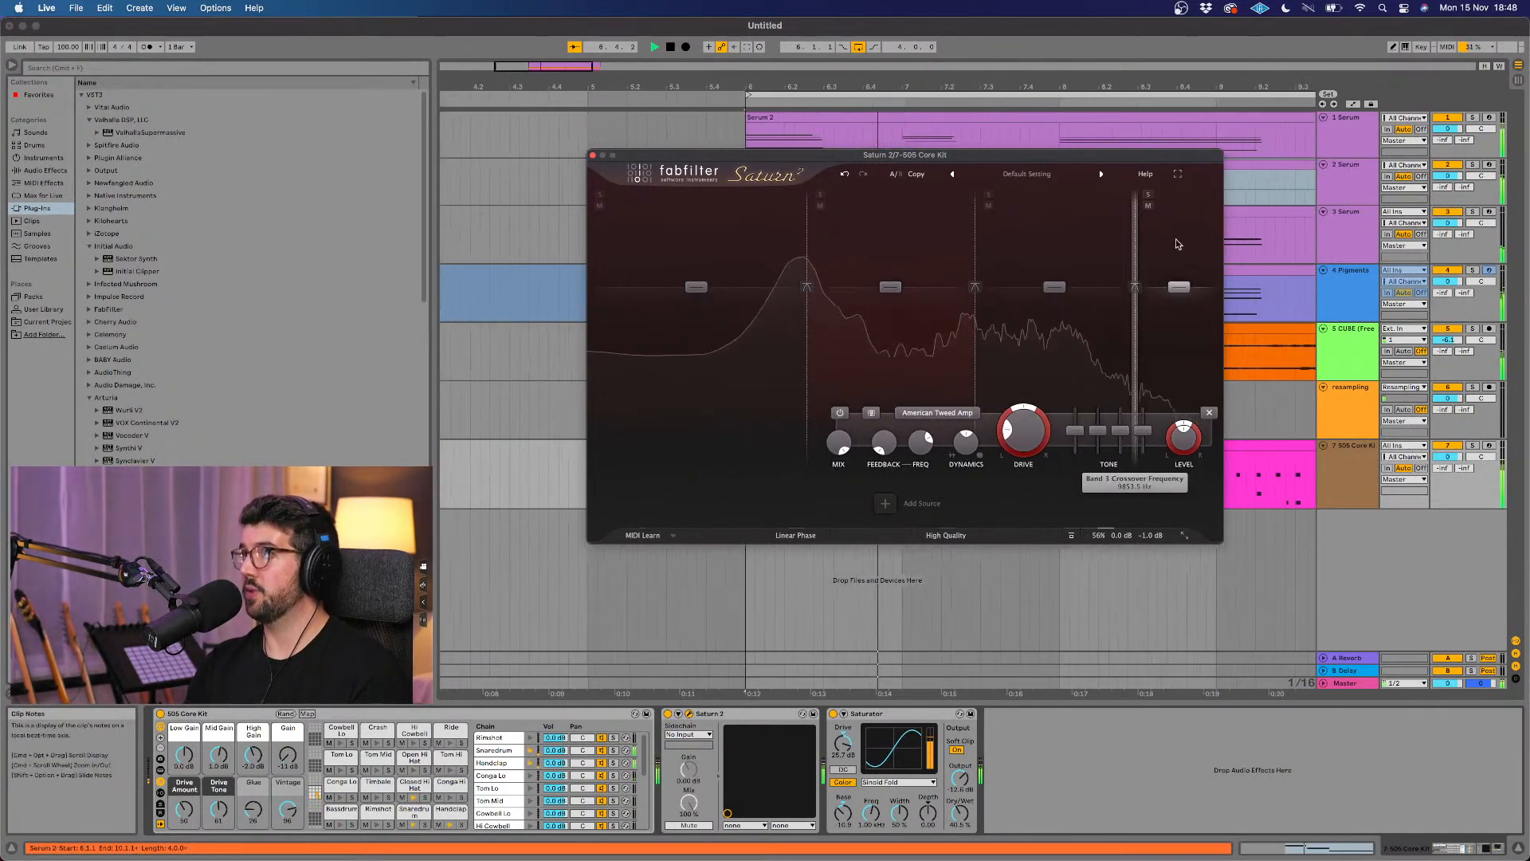
{"action": "left_click", "coordinate": [968, 411]}
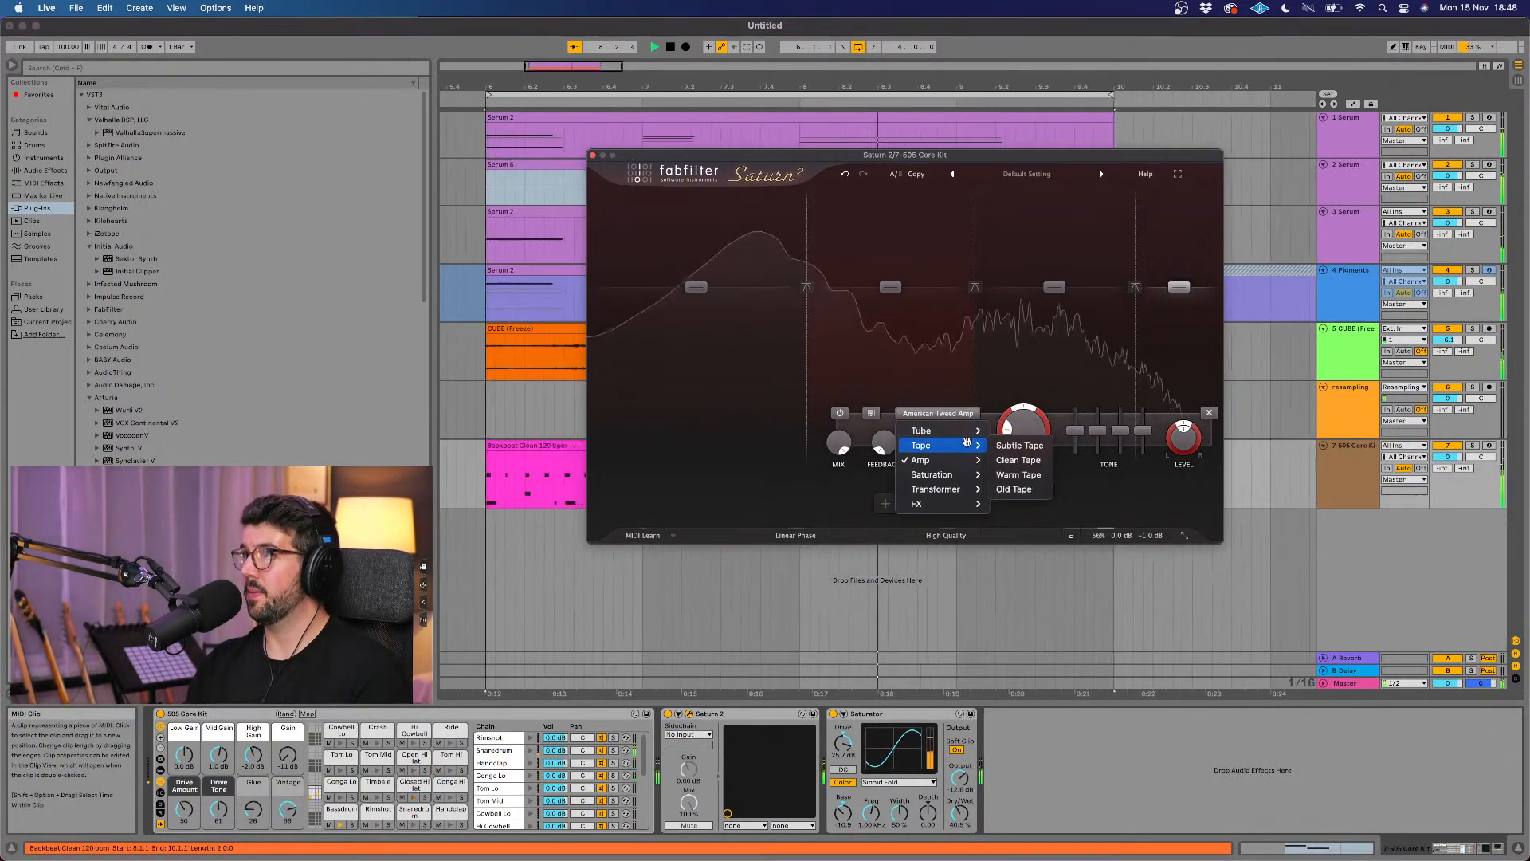
{"action": "left_click", "coordinate": [998, 476]}
{"action": "left_click_drag", "start_coordinate": [1179, 290], "coordinate": [1179, 275]}
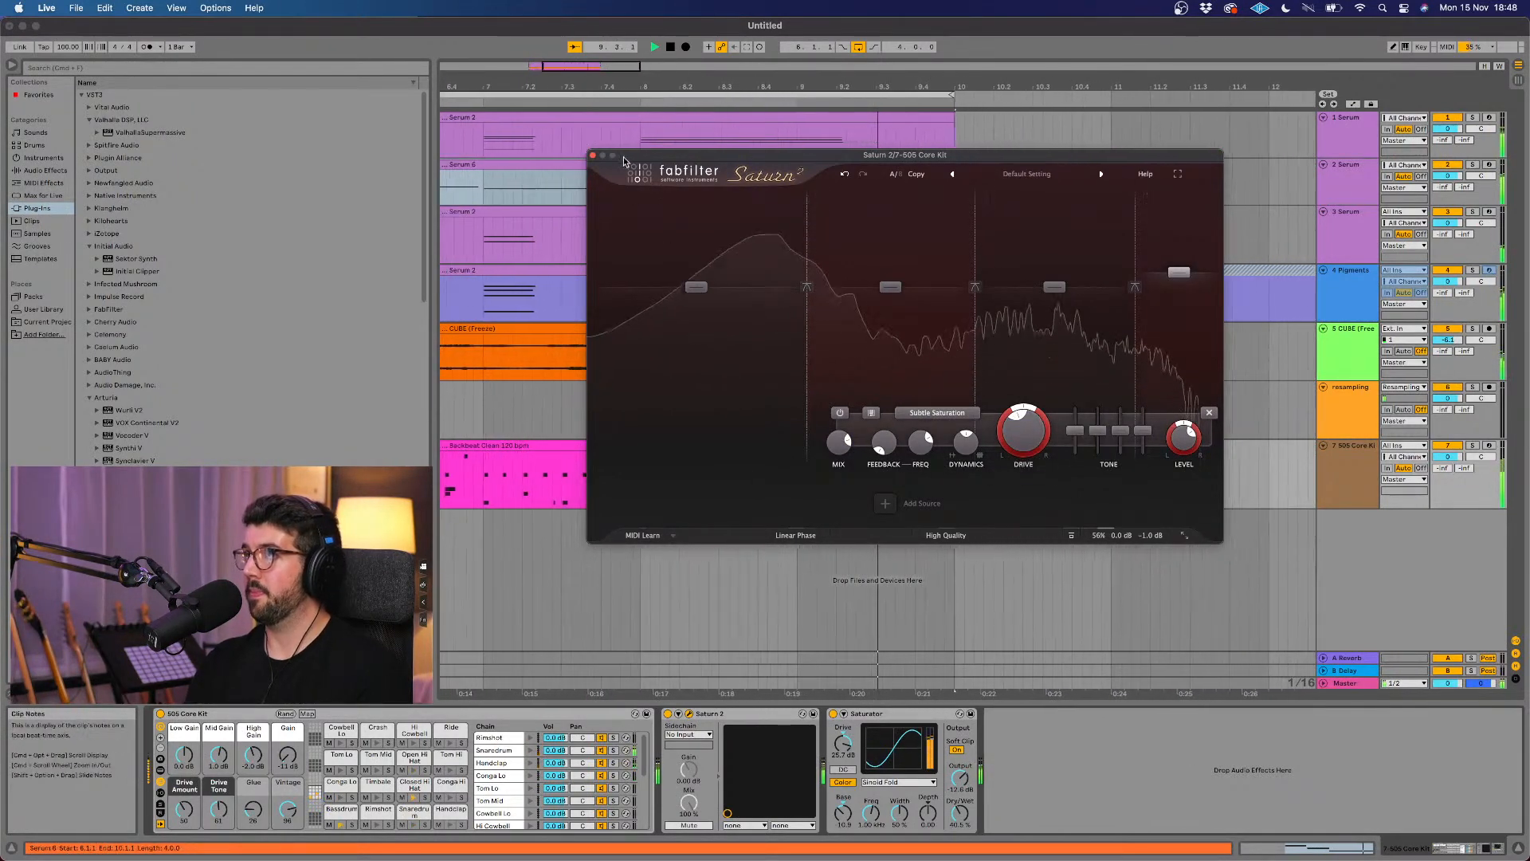
{"action": "left_click", "coordinate": [593, 155]}
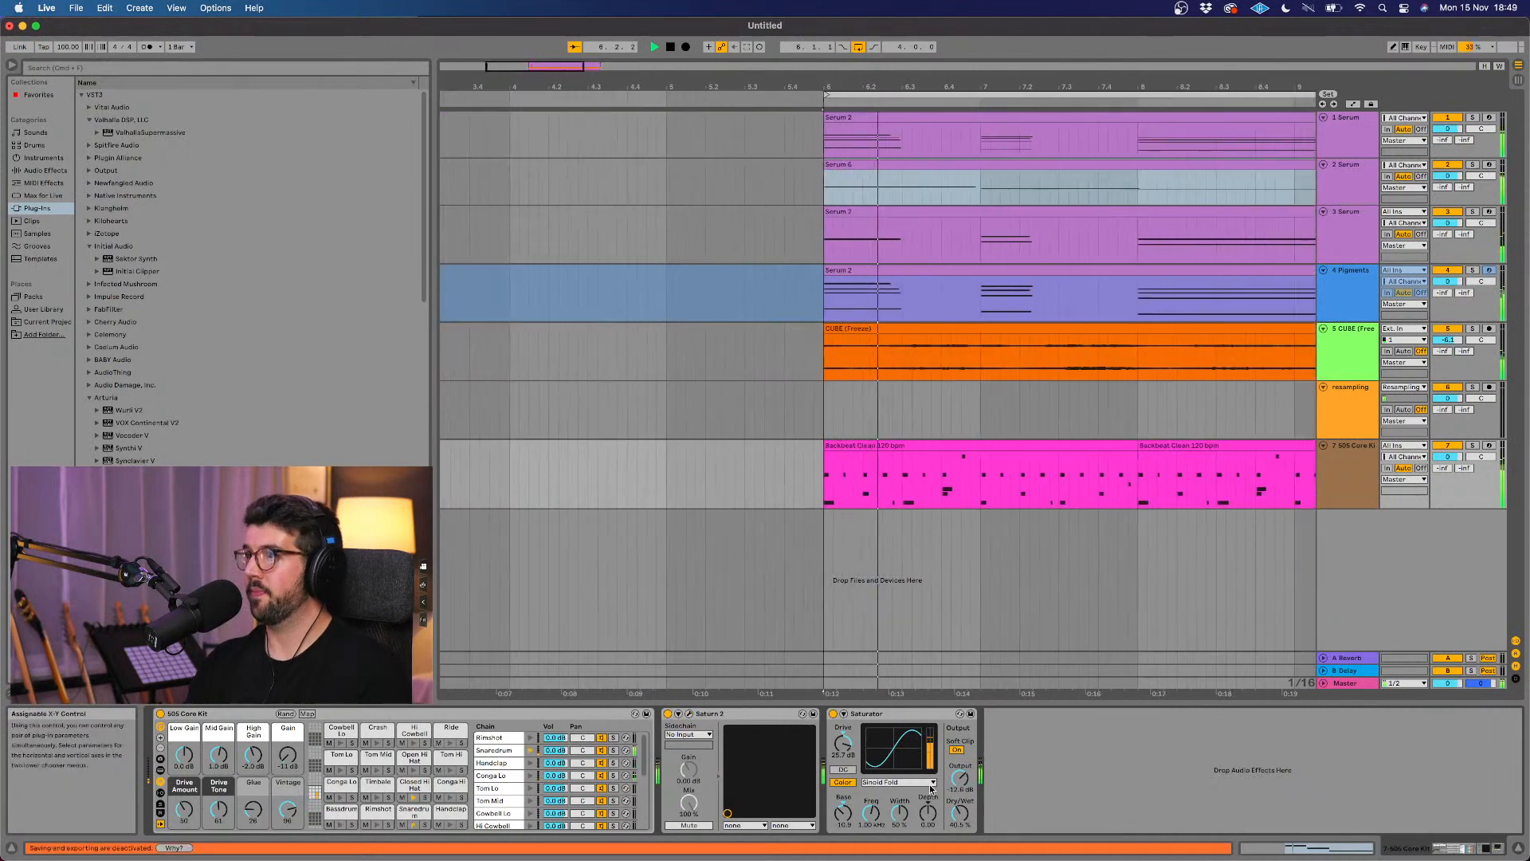
Step: Adjust the dry/wet amount of the drum kit's Saturator and toggle Saturn 2 for comparison
{"action": "left_click_drag", "start_coordinate": [960, 813], "coordinate": [959, 788]}
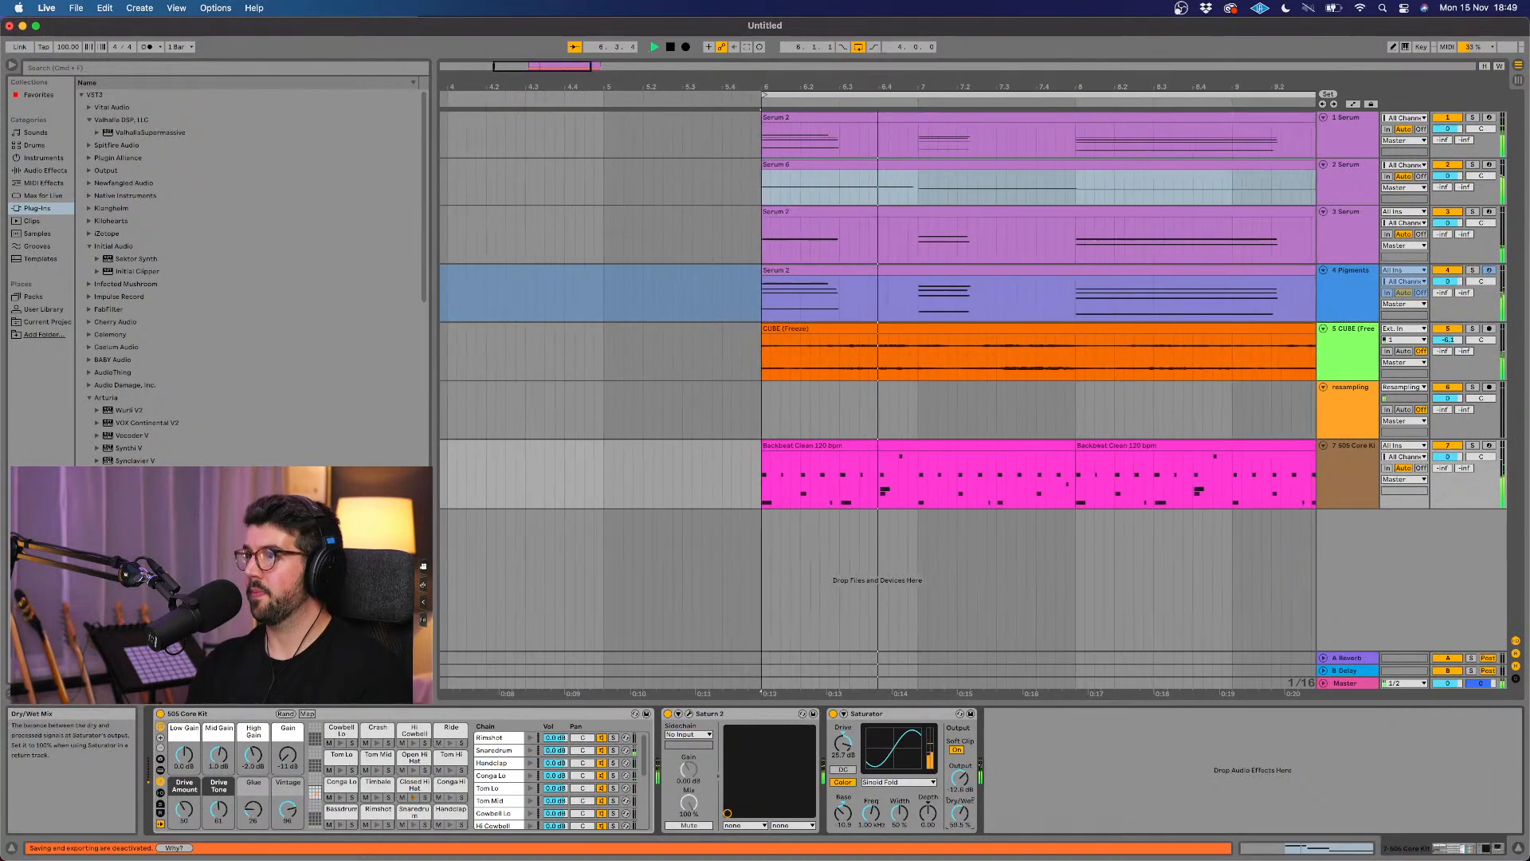
{"action": "left_click", "coordinate": [714, 714]}
{"action": "left_click", "coordinate": [668, 714]}
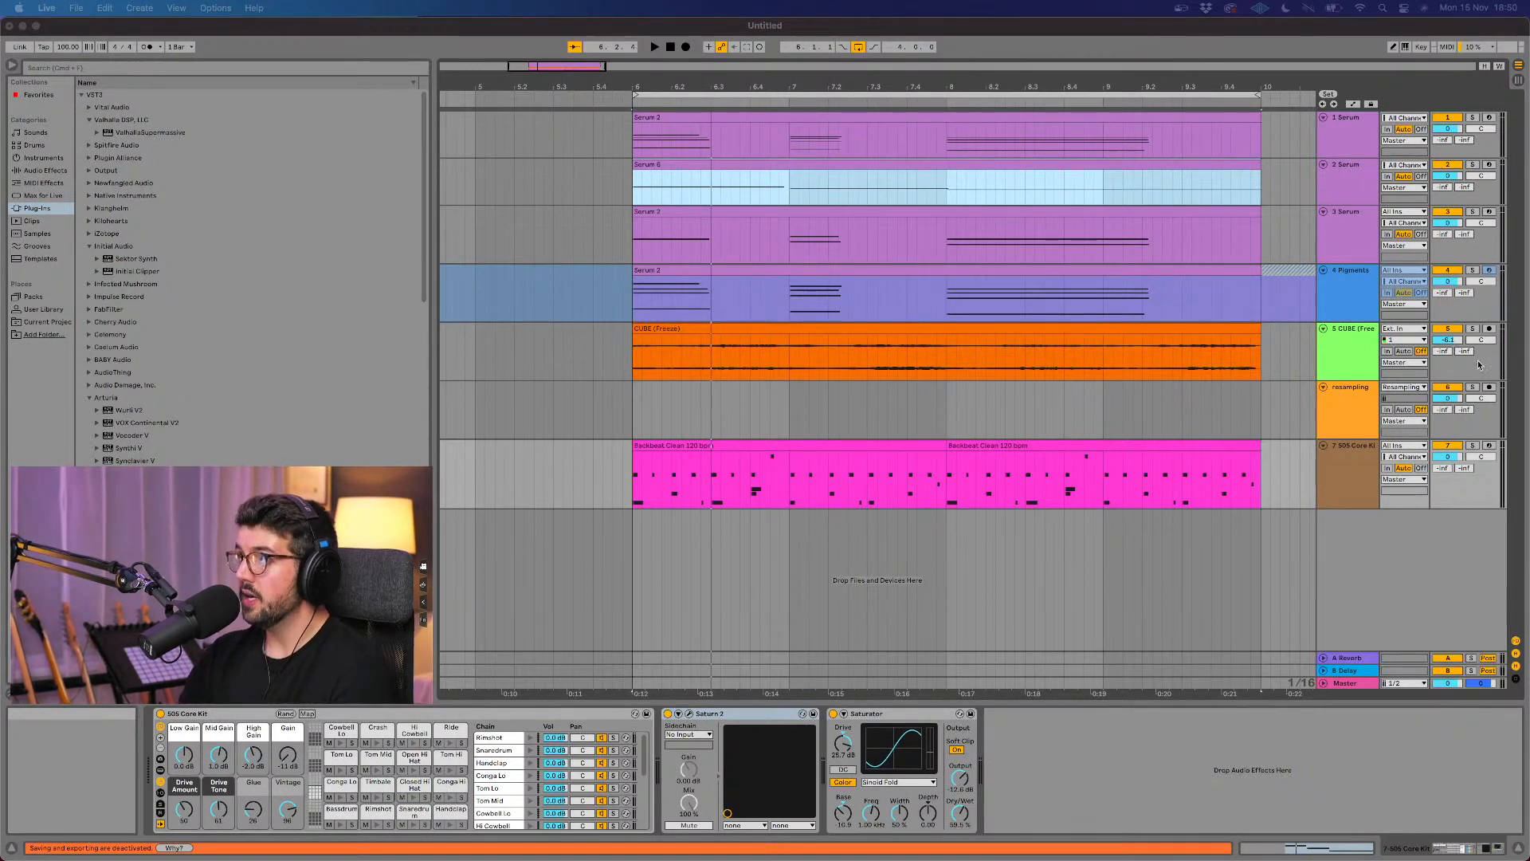
Step: Mute the three Serum tracks and the Pigments track, leaving the CUBE and resampling tracks active
{"action": "left_click", "coordinate": [1352, 369]}
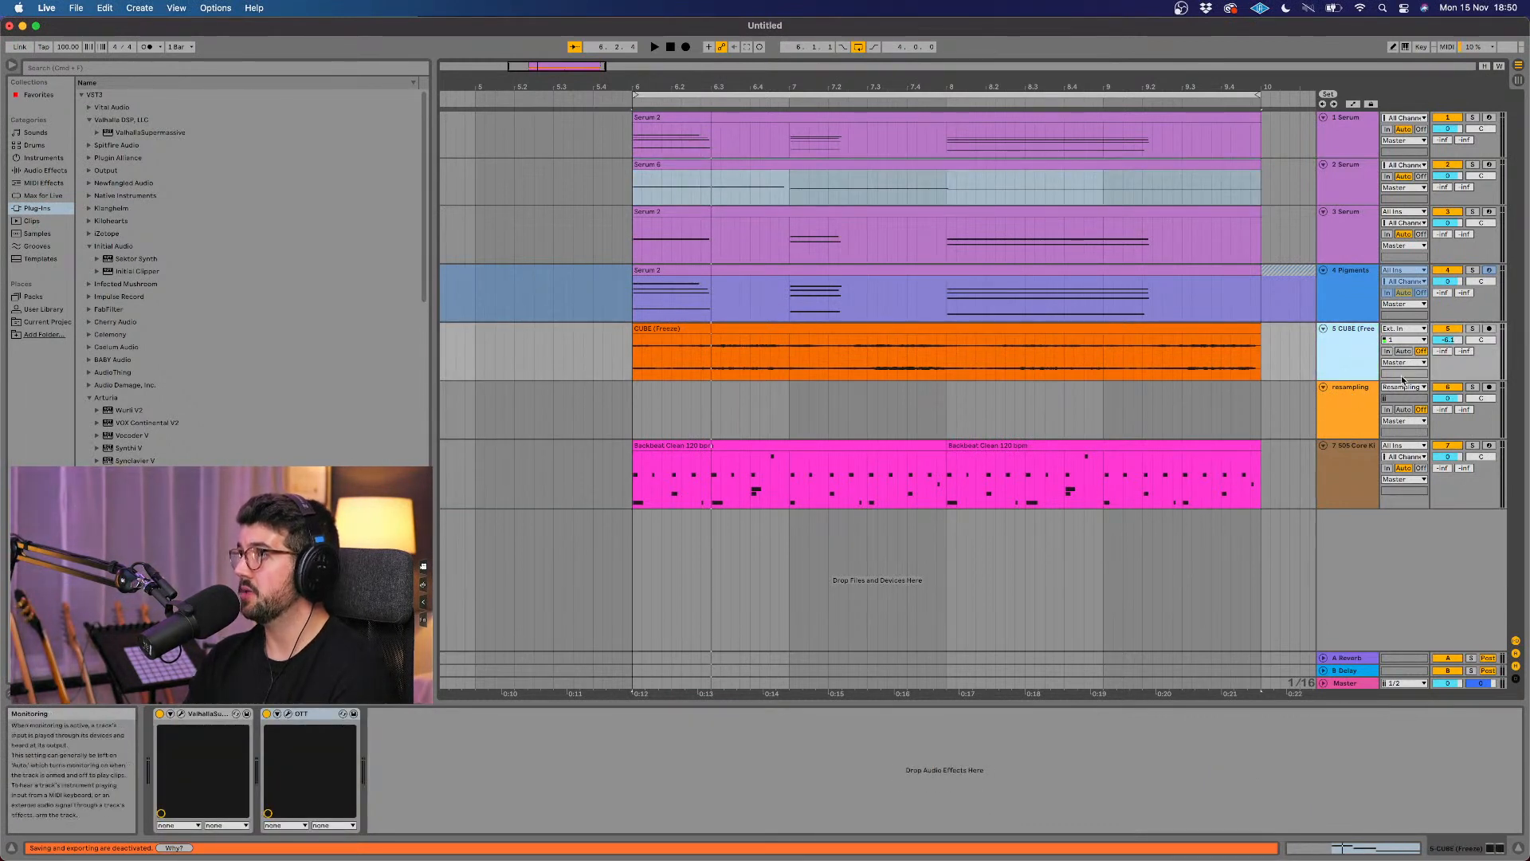
{"action": "left_click", "coordinate": [1364, 395]}
{"action": "left_click", "coordinate": [1357, 360]}
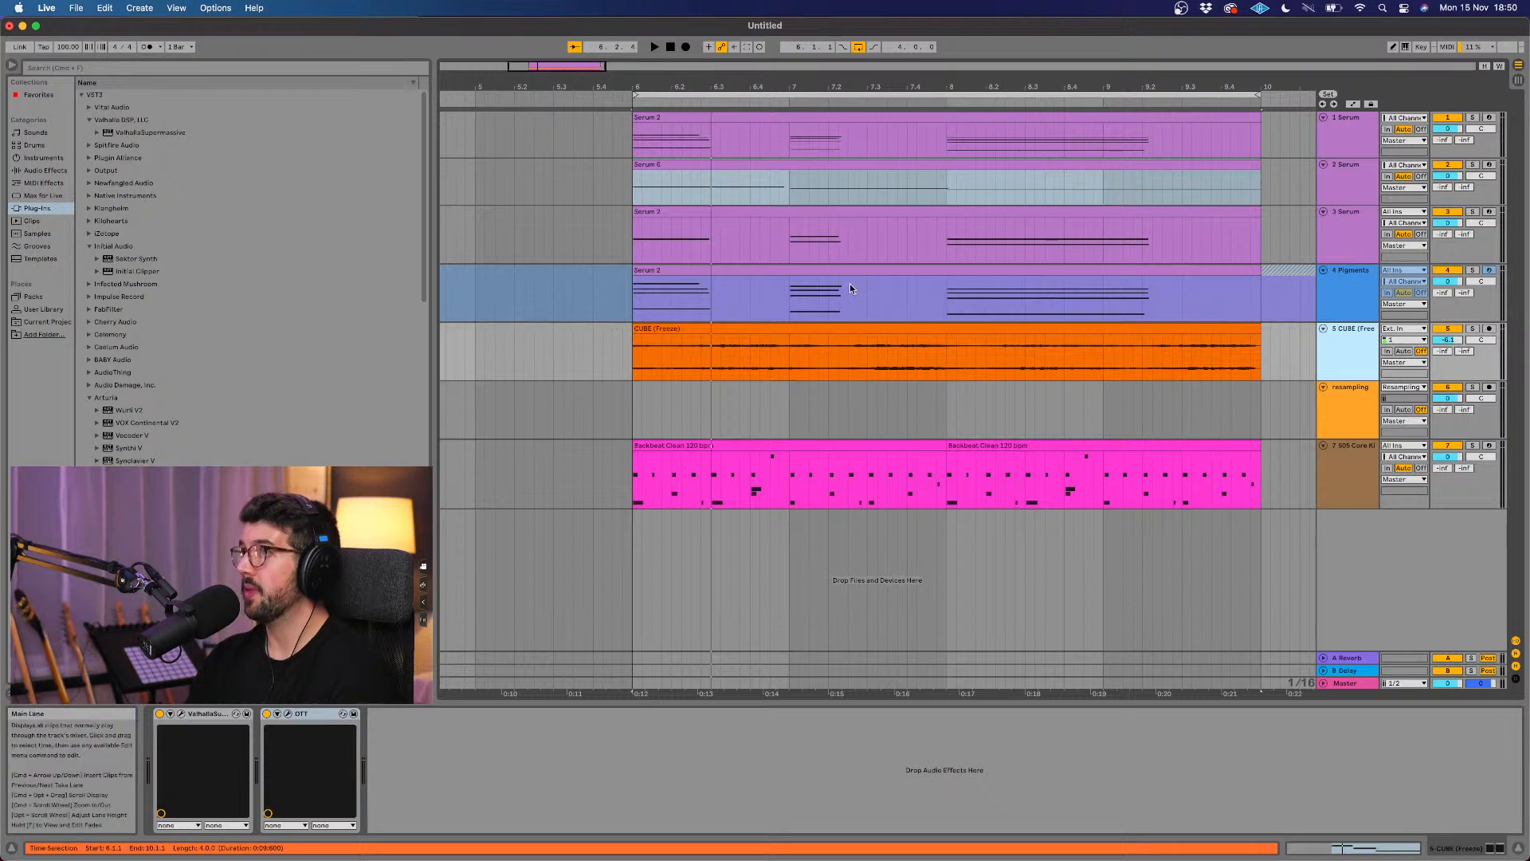
{"action": "left_click", "coordinate": [1447, 211]}
{"action": "left_click", "coordinate": [1447, 165]}
{"action": "left_click", "coordinate": [1447, 118]}
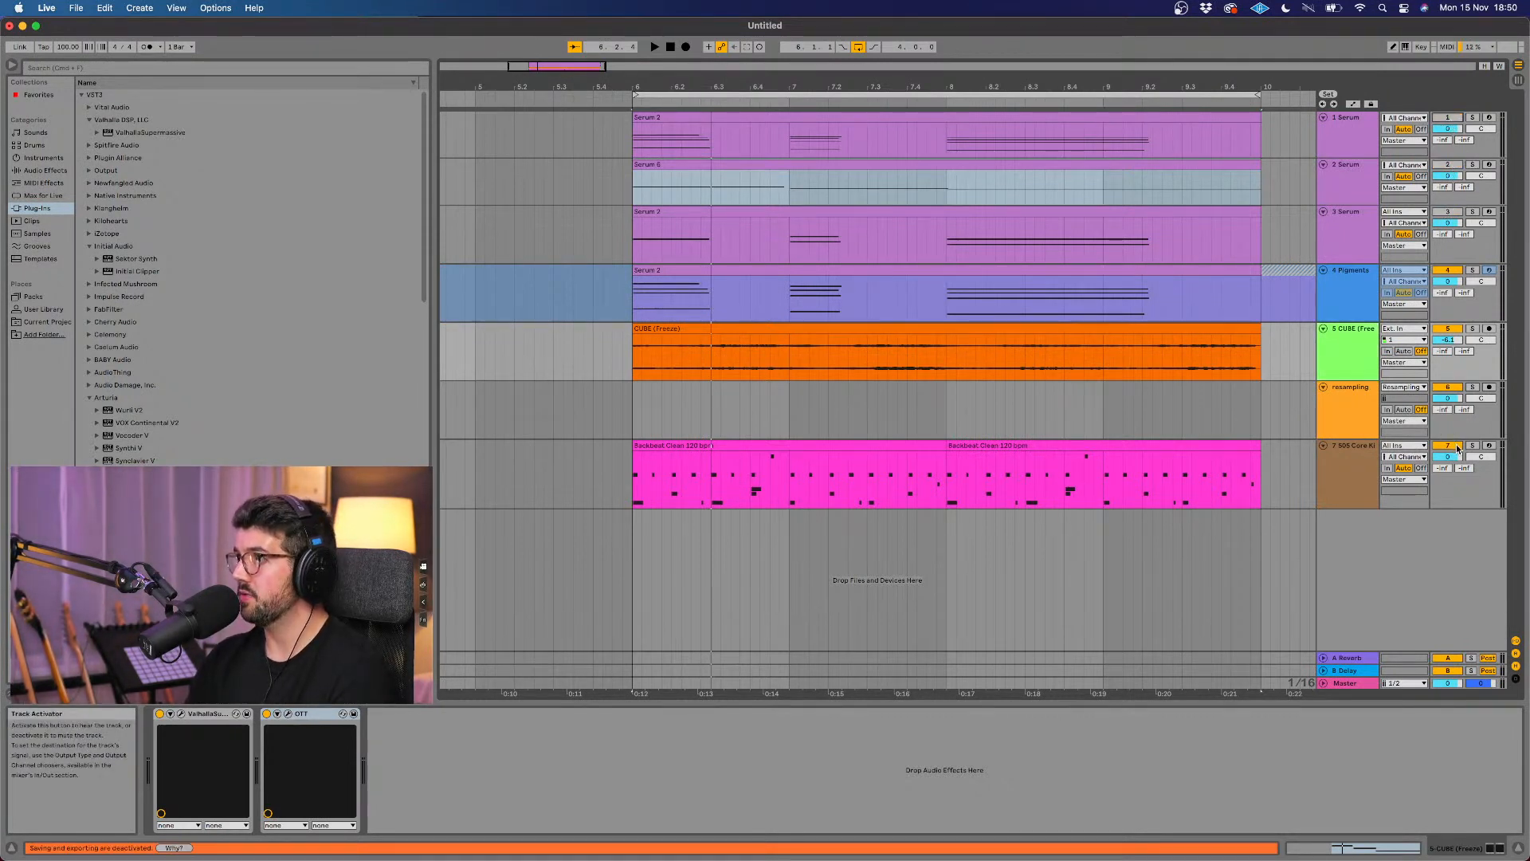
{"action": "left_click", "coordinate": [1444, 269]}
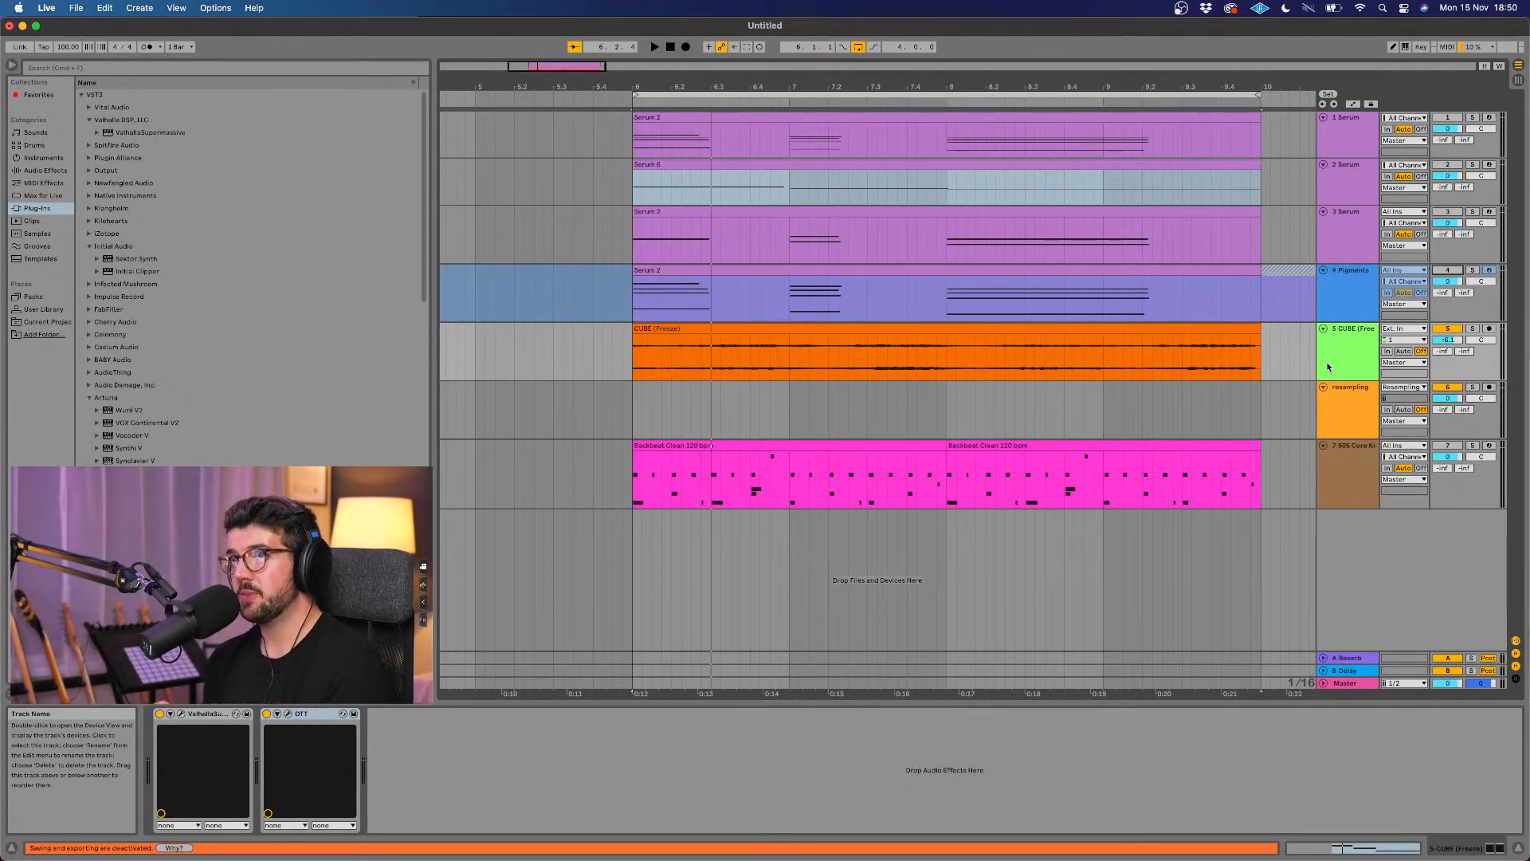
Step: Set the resampling track's audio input to Resampling and arm the track for recording
{"action": "left_click", "coordinate": [1415, 388]}
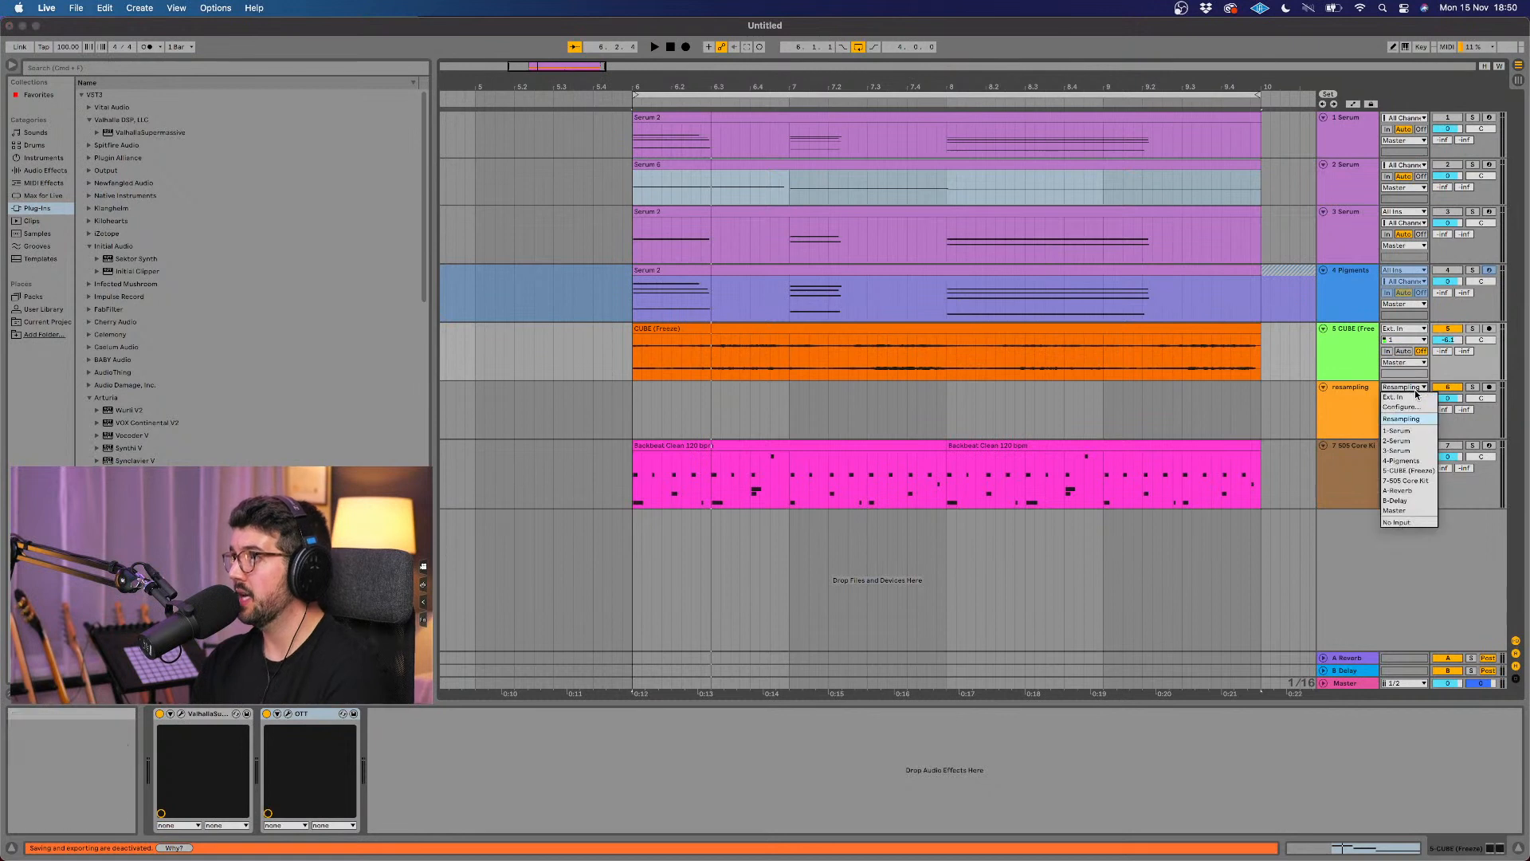
{"action": "left_click", "coordinate": [1403, 420]}
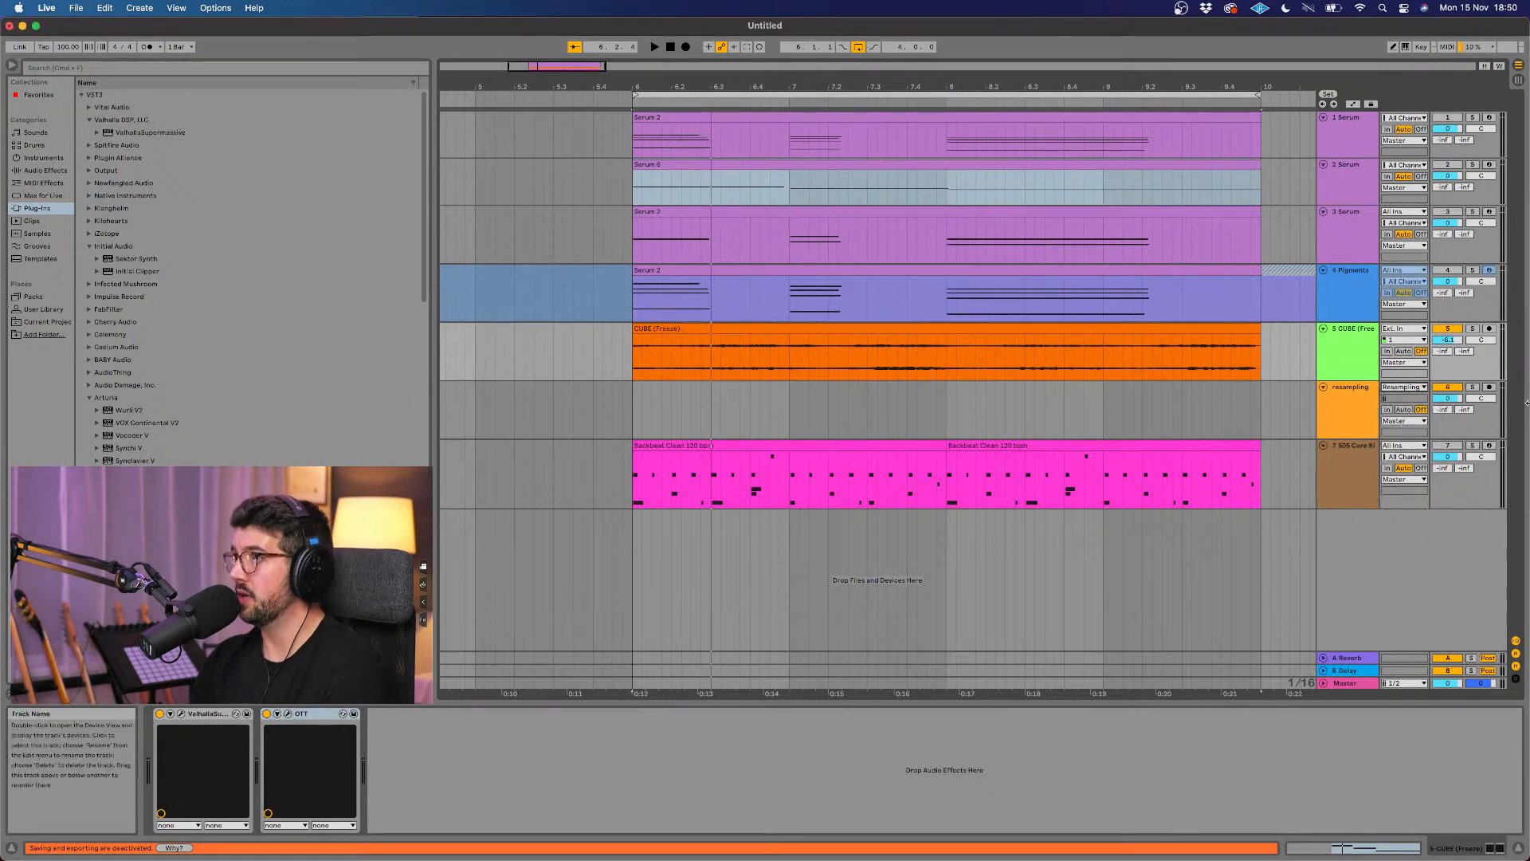
{"action": "left_click", "coordinate": [1489, 387]}
{"action": "left_click", "coordinate": [1003, 371]}
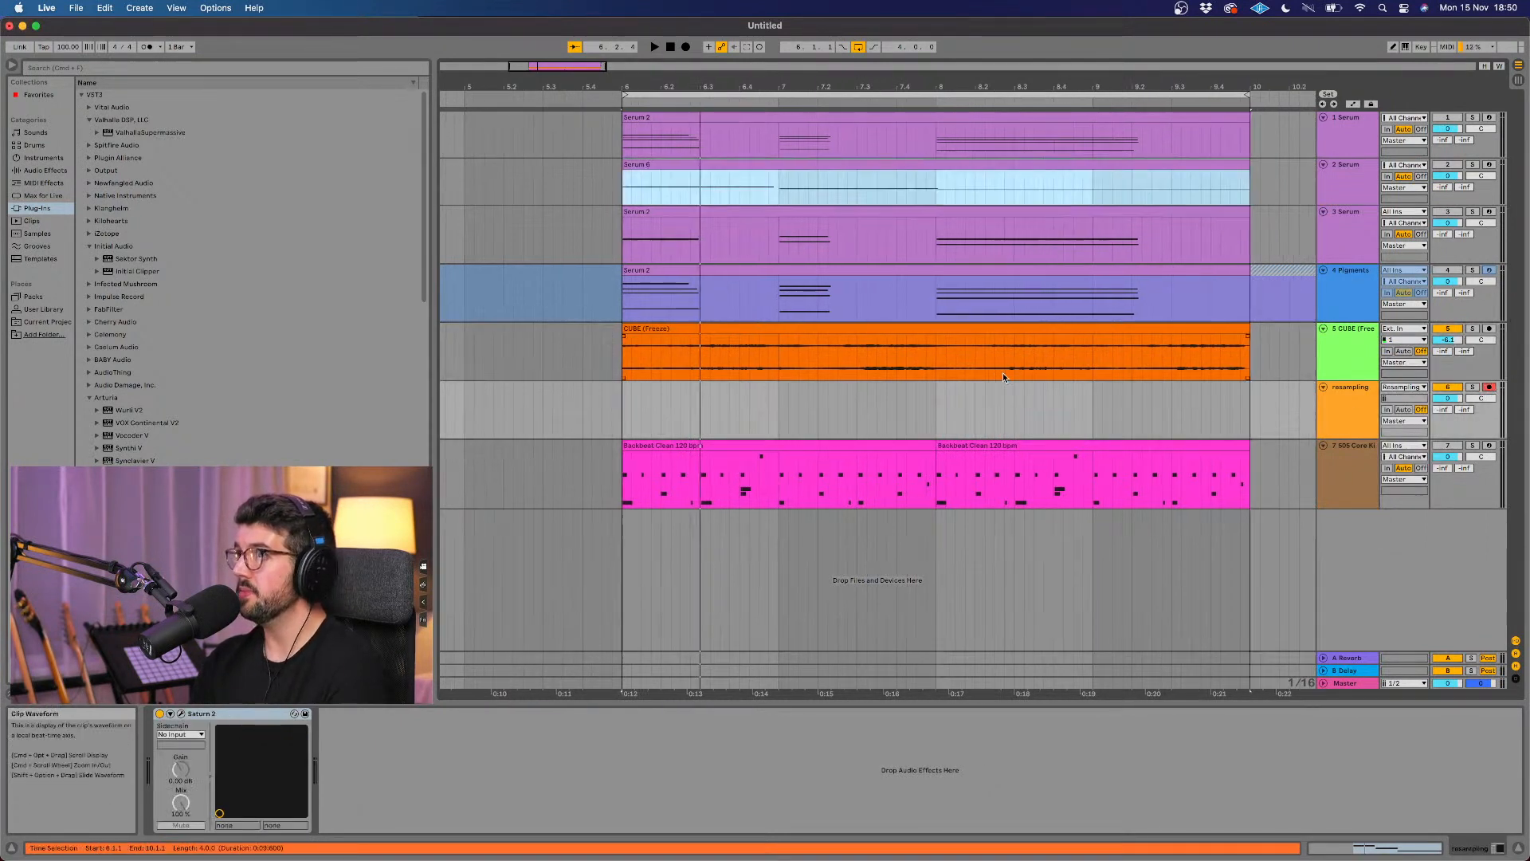
{"action": "scroll", "coordinate": [1002, 371], "scroll_direction": "right", "scroll_amount": 2}
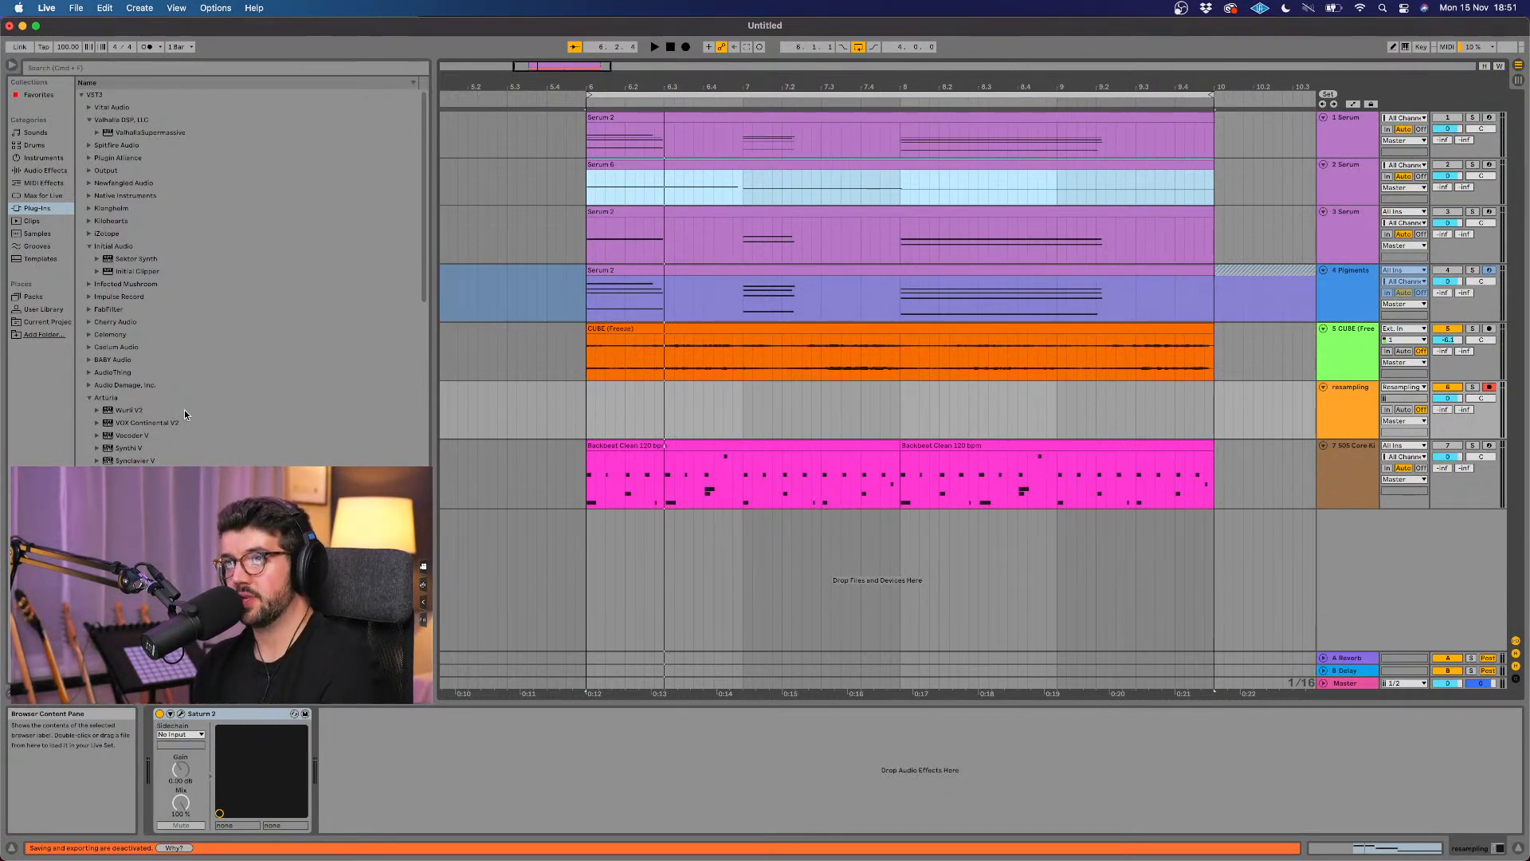
Step: Browse the Max for Live devices and add the Vector Delay audio effect to the CUBE track
{"action": "left_click", "coordinate": [44, 195]}
{"action": "left_click", "coordinate": [81, 95]}
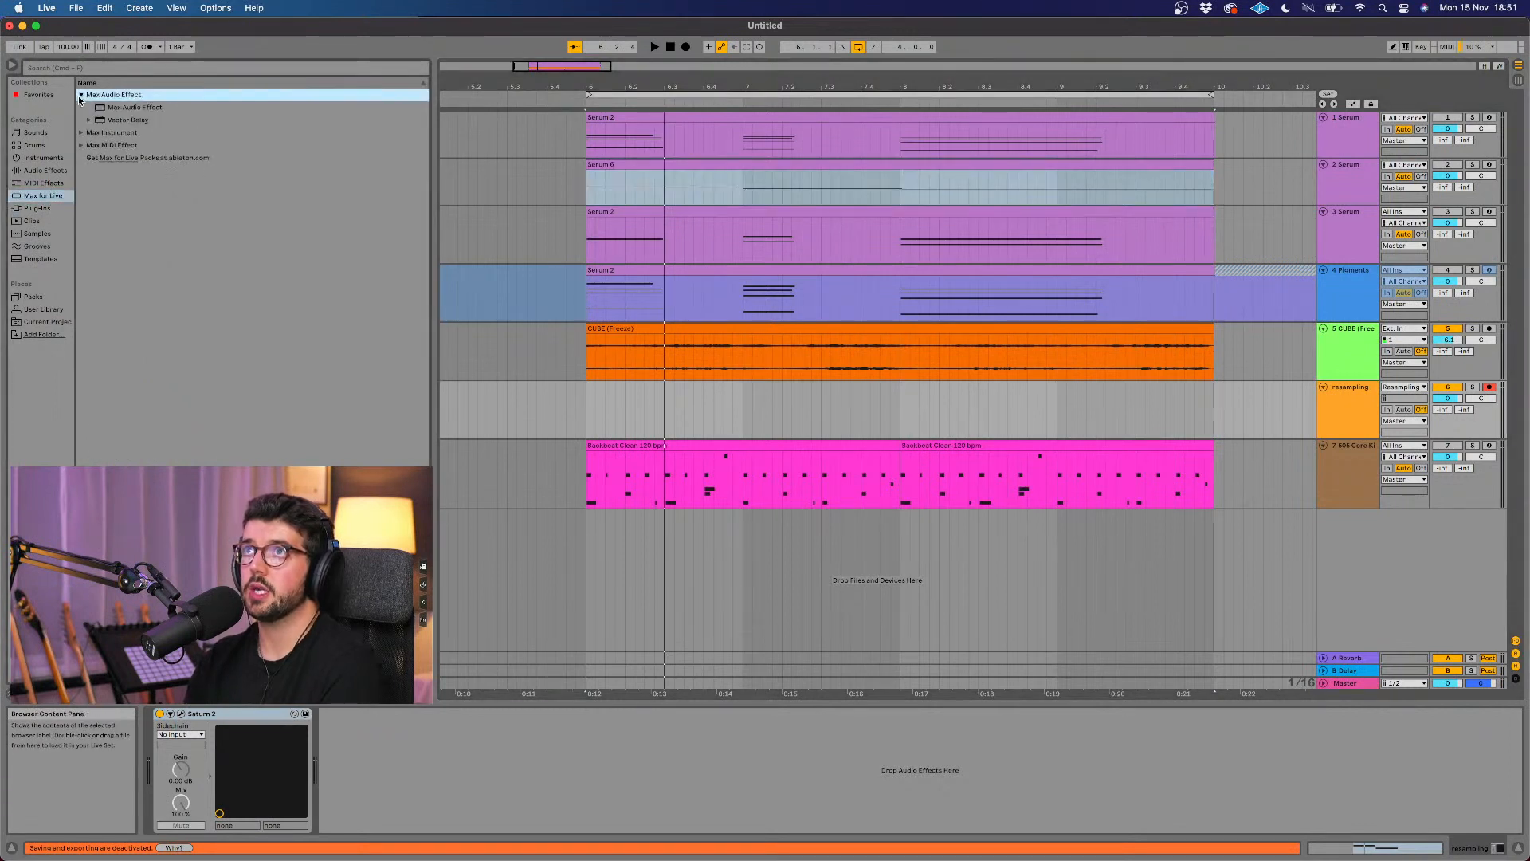
{"action": "left_click", "coordinate": [81, 145]}
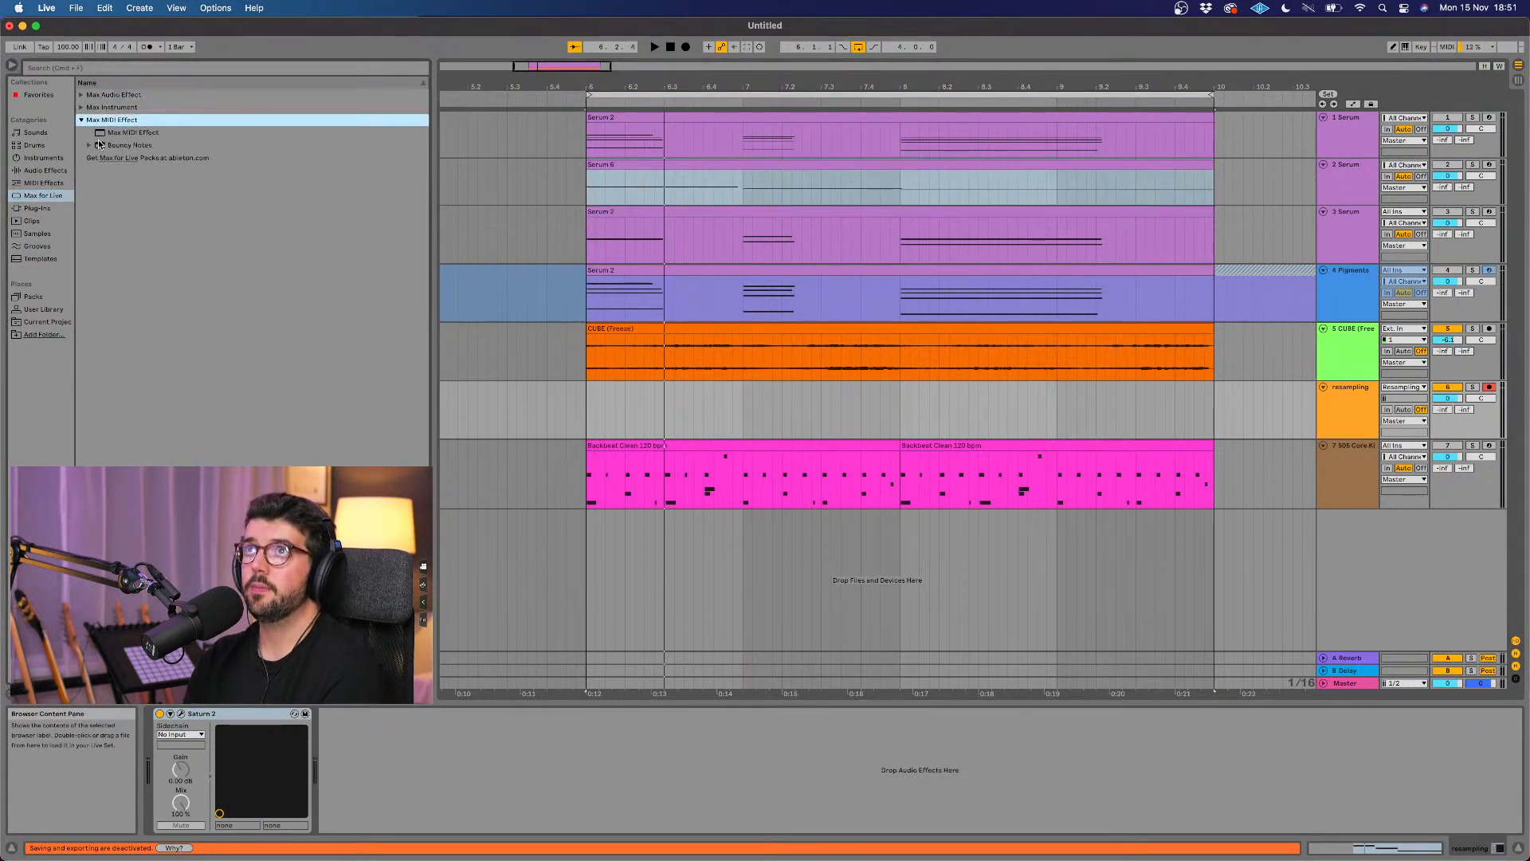
{"action": "left_click", "coordinate": [82, 108]}
{"action": "left_click", "coordinate": [82, 95]}
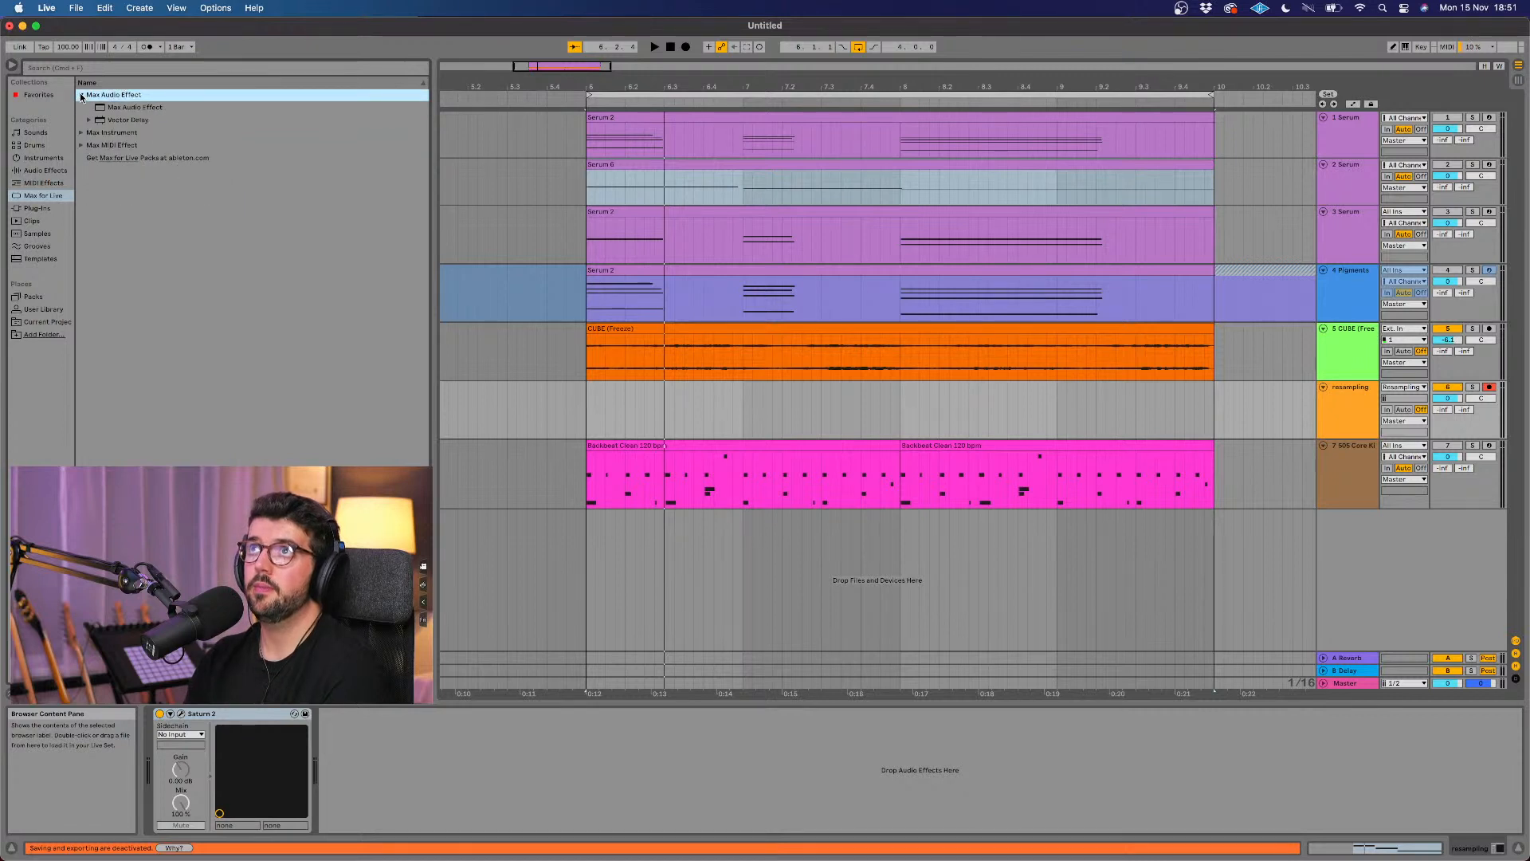
{"action": "left_click", "coordinate": [130, 109]}
{"action": "left_click", "coordinate": [130, 122]}
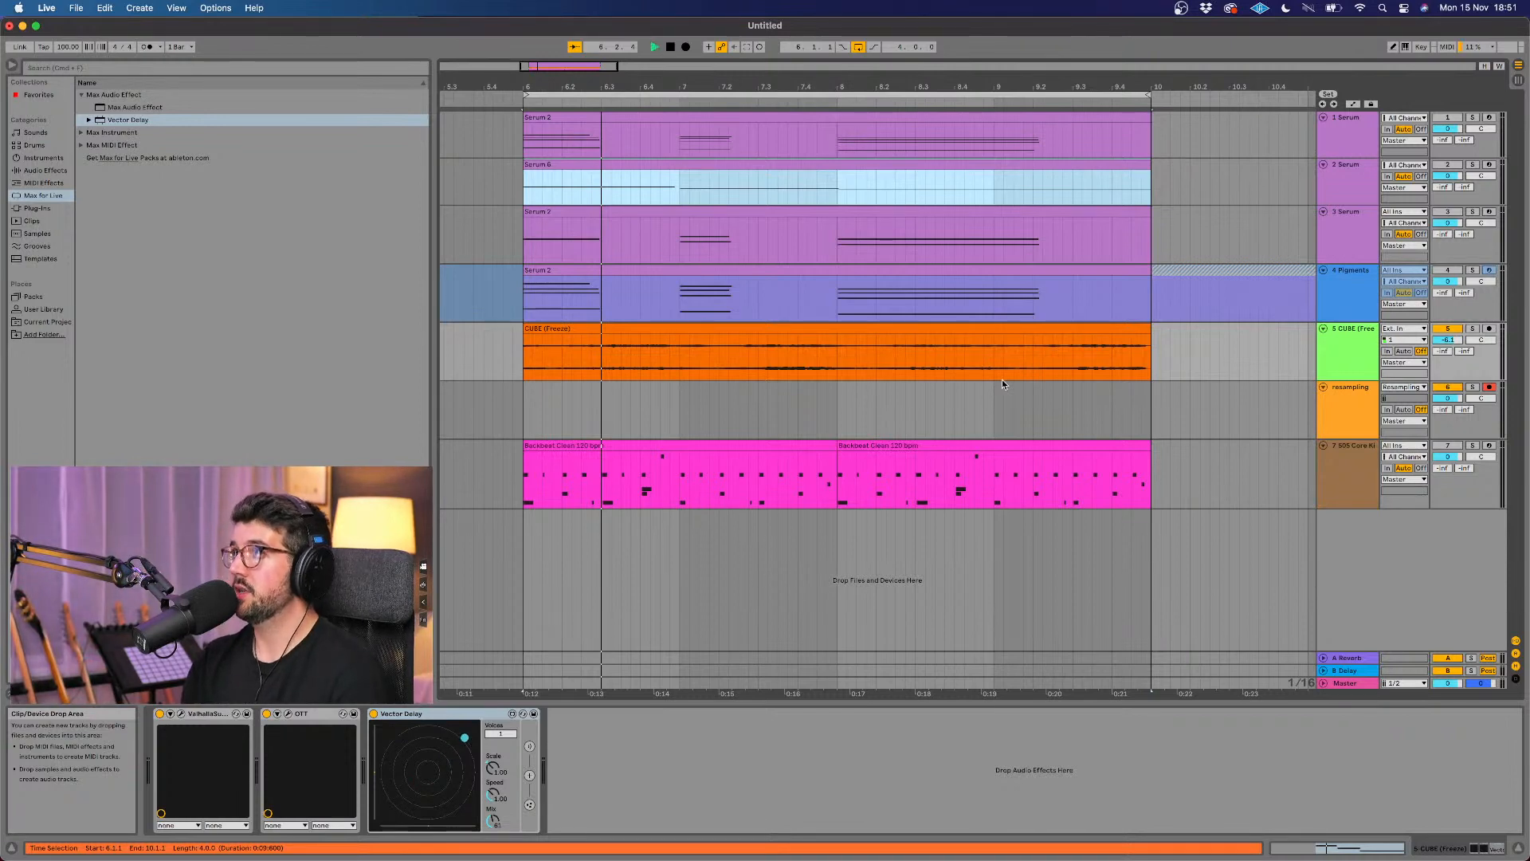
Step: Play the loop to audition Vector Delay on the CUBE track, then stop and show that track's devices
{"action": "key", "text": "space"}
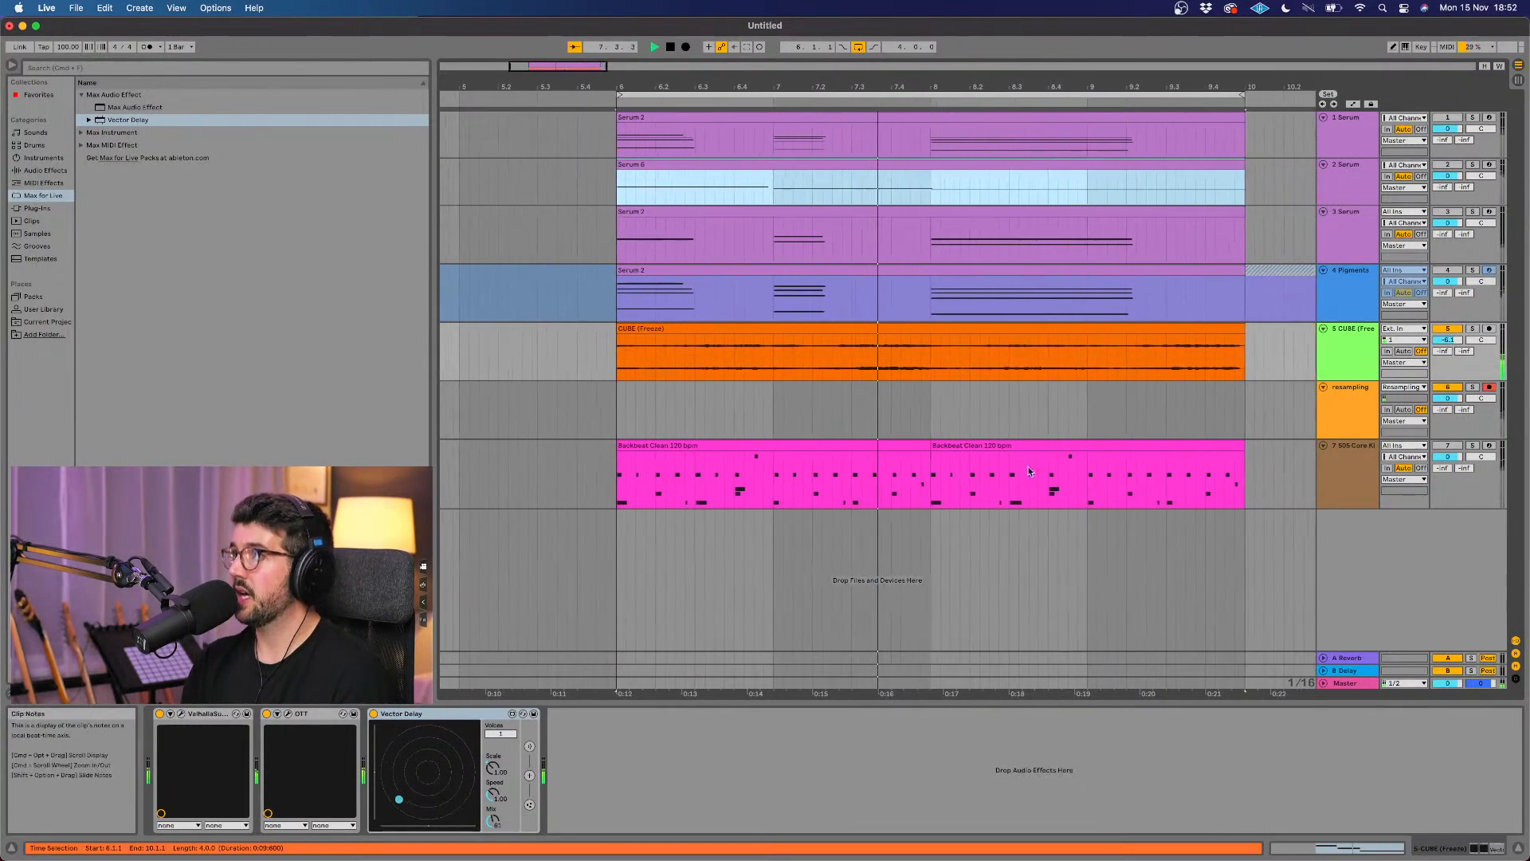
{"action": "key", "text": "space"}
{"action": "left_click", "coordinate": [1339, 409]}
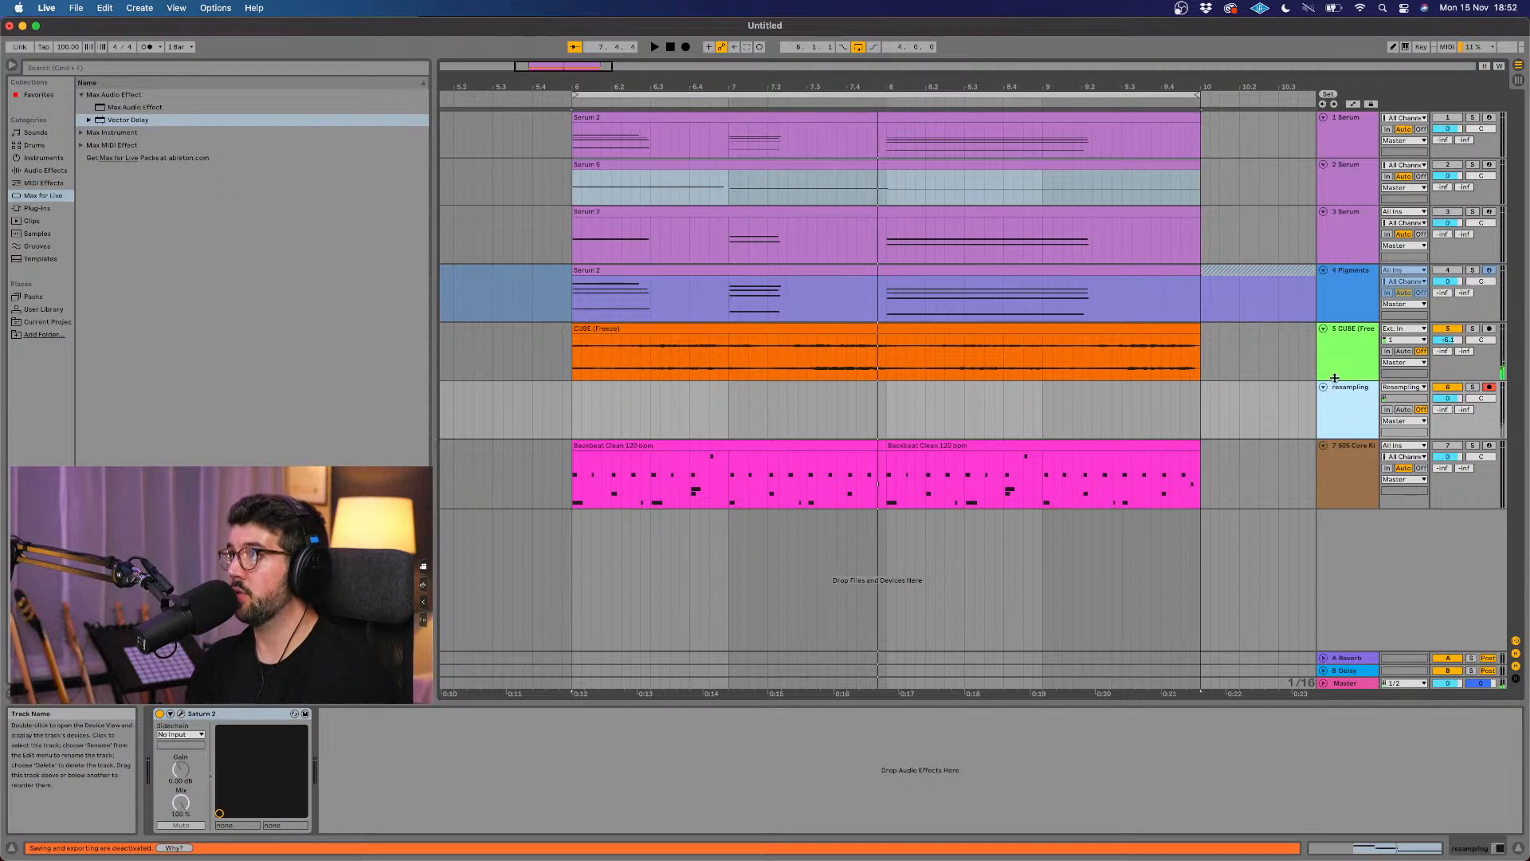
{"action": "left_click", "coordinate": [1334, 374]}
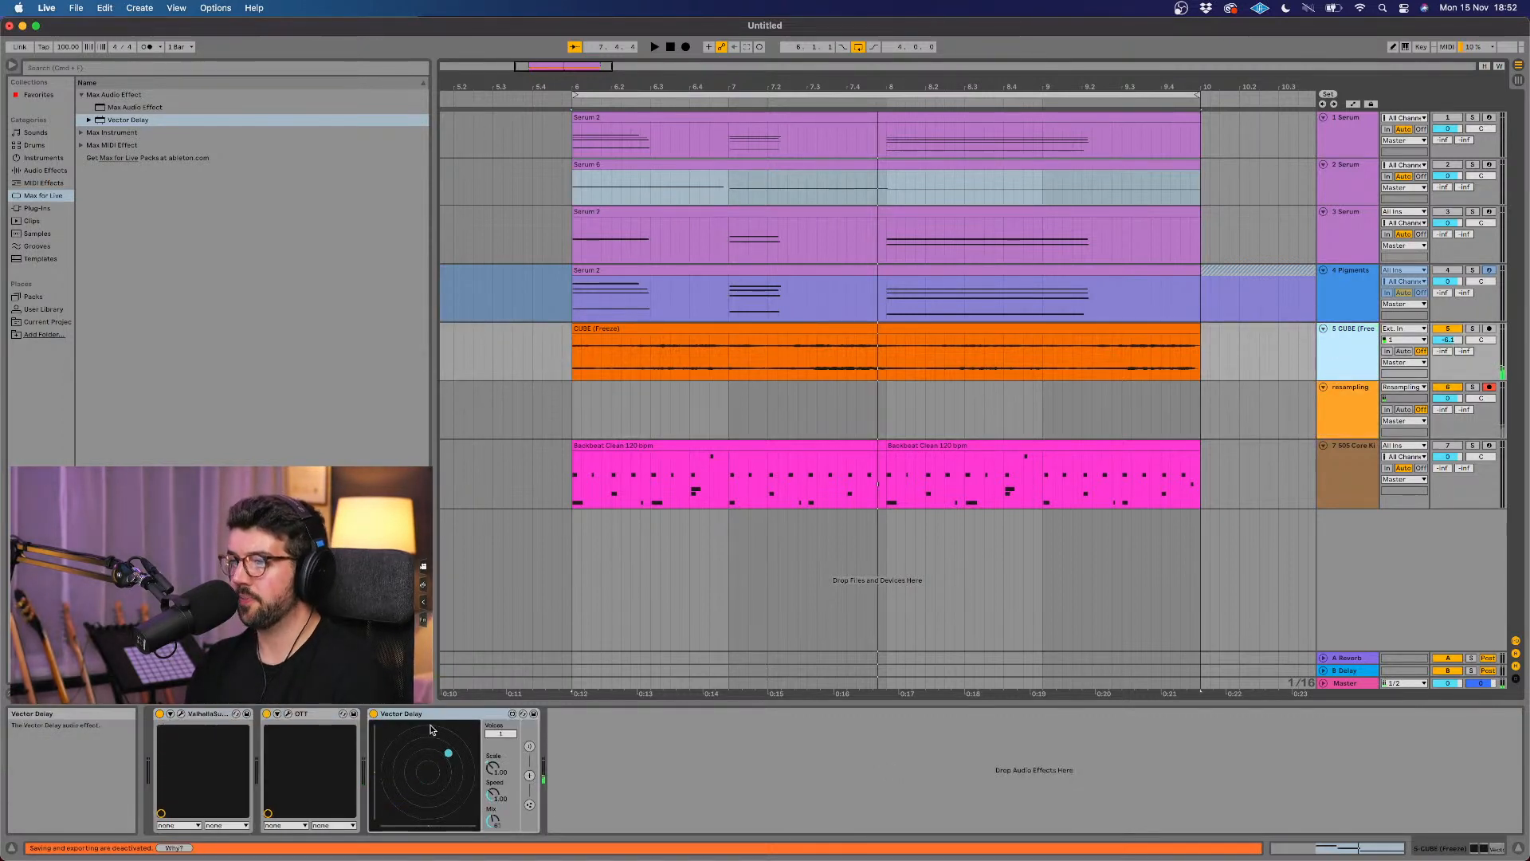
{"action": "scroll", "coordinate": [905, 424], "scroll_direction": "right", "scroll_amount": 2}
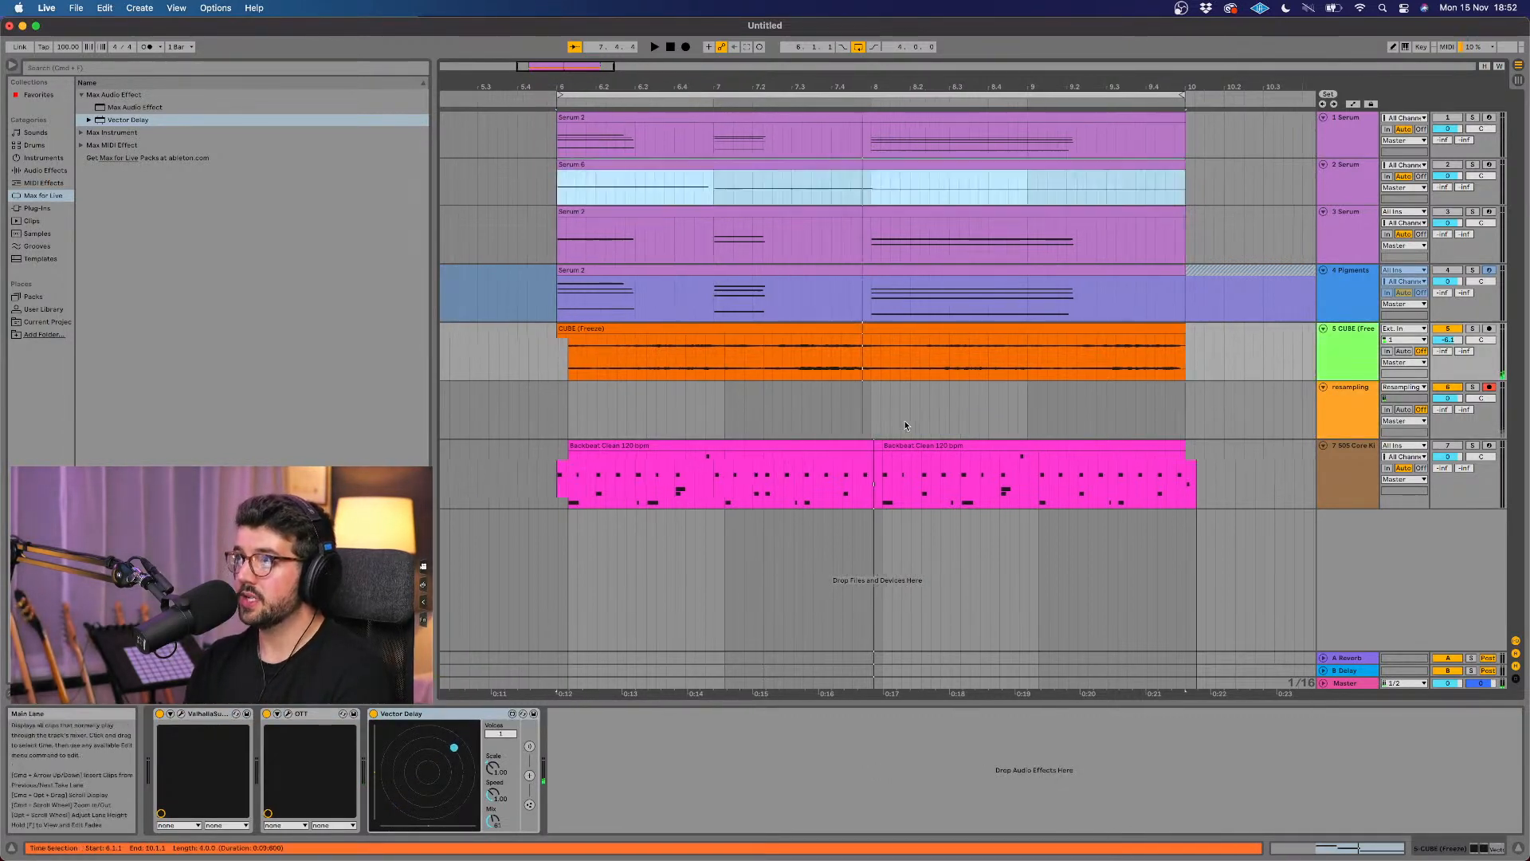
Step: Reactivate all the muted tracks so the full arrangement can be heard
{"action": "left_click", "coordinate": [1443, 329]}
{"action": "left_click", "coordinate": [1449, 387]}
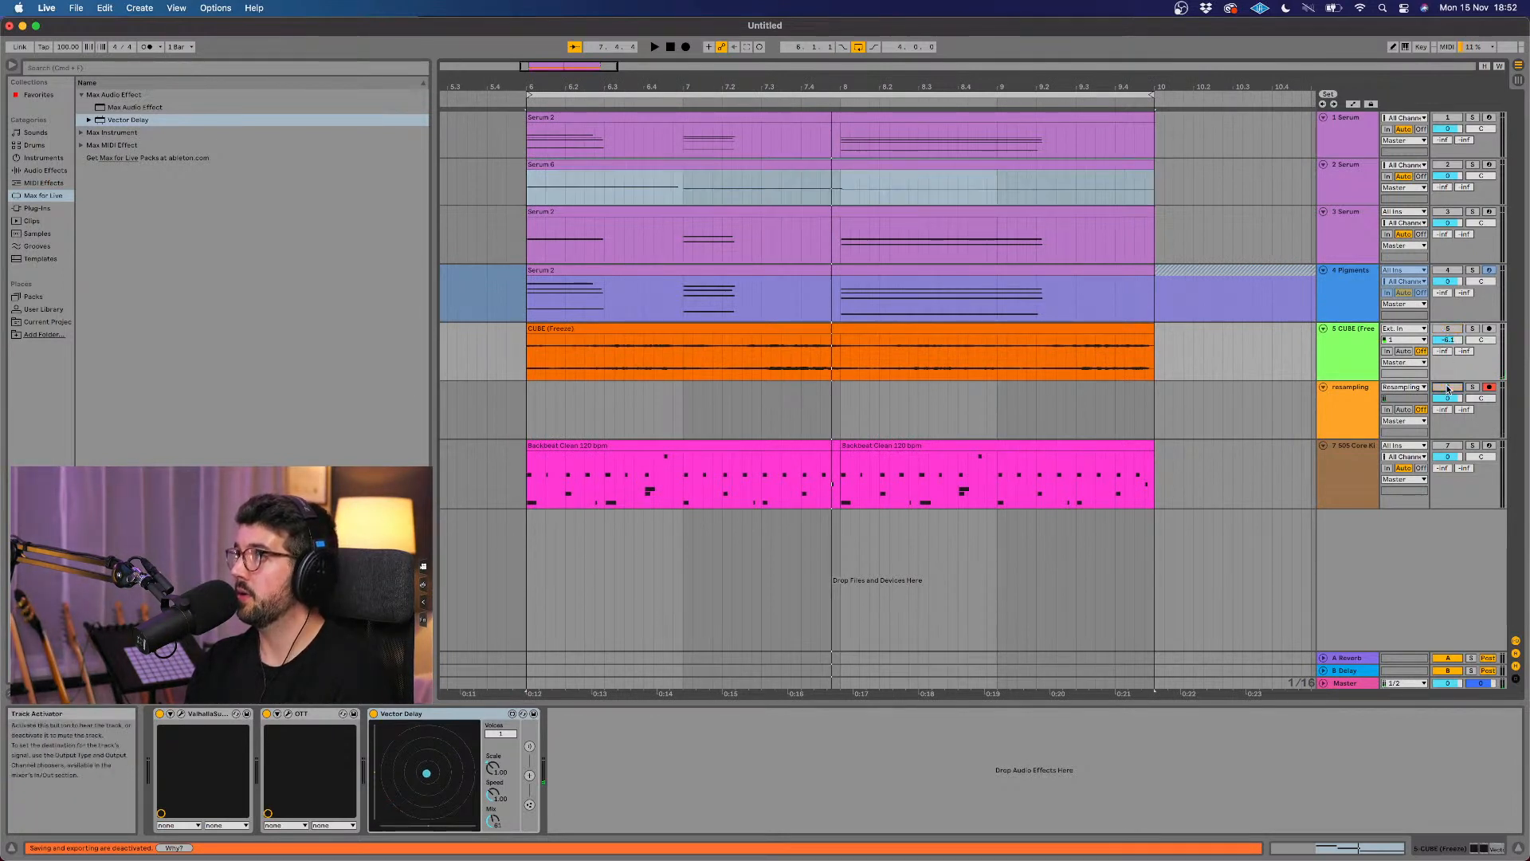
{"action": "left_click", "coordinate": [1448, 330]}
{"action": "left_click", "coordinate": [1448, 271]}
{"action": "left_click", "coordinate": [1448, 212]}
{"action": "left_click", "coordinate": [1447, 166]}
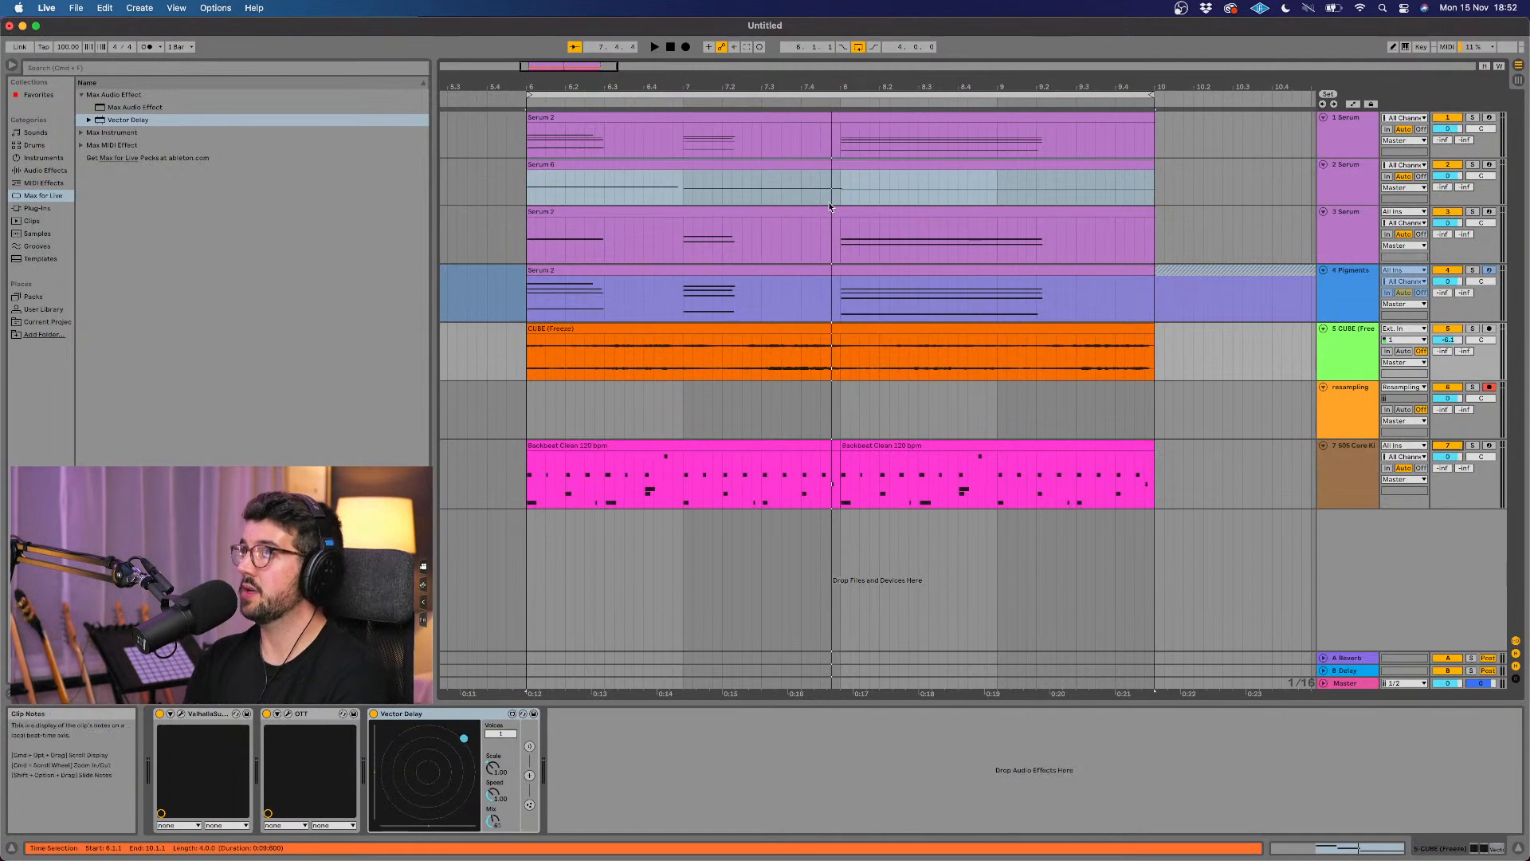
Step: Play the full arrangement from the loop start, adjust Vector Delay's speed, then stop and select the CUBE track
{"action": "left_click", "coordinate": [522, 97]}
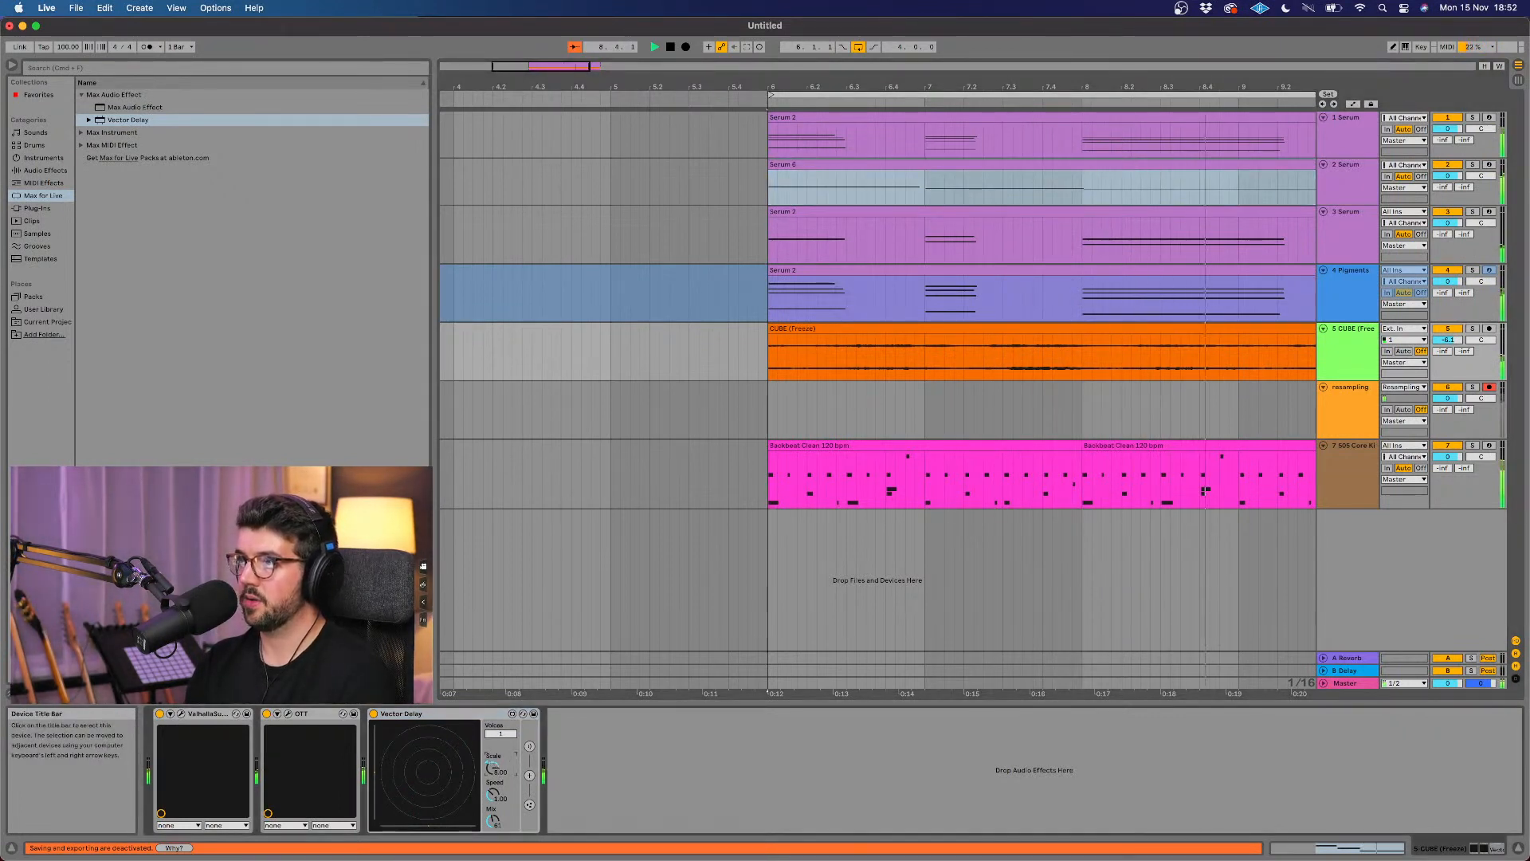
{"action": "mouse_move", "coordinate": [493, 795]}
{"action": "left_mouse_down"}
{"action": "mouse_move", "coordinate": [493, 781]}
{"action": "mouse_move", "coordinate": [492, 803]}
{"action": "left_mouse_up"}
{"action": "scroll", "coordinate": [889, 405], "scroll_direction": "right", "scroll_amount": 3}
{"action": "key", "text": "space"}
{"action": "left_click", "coordinate": [1360, 371]}
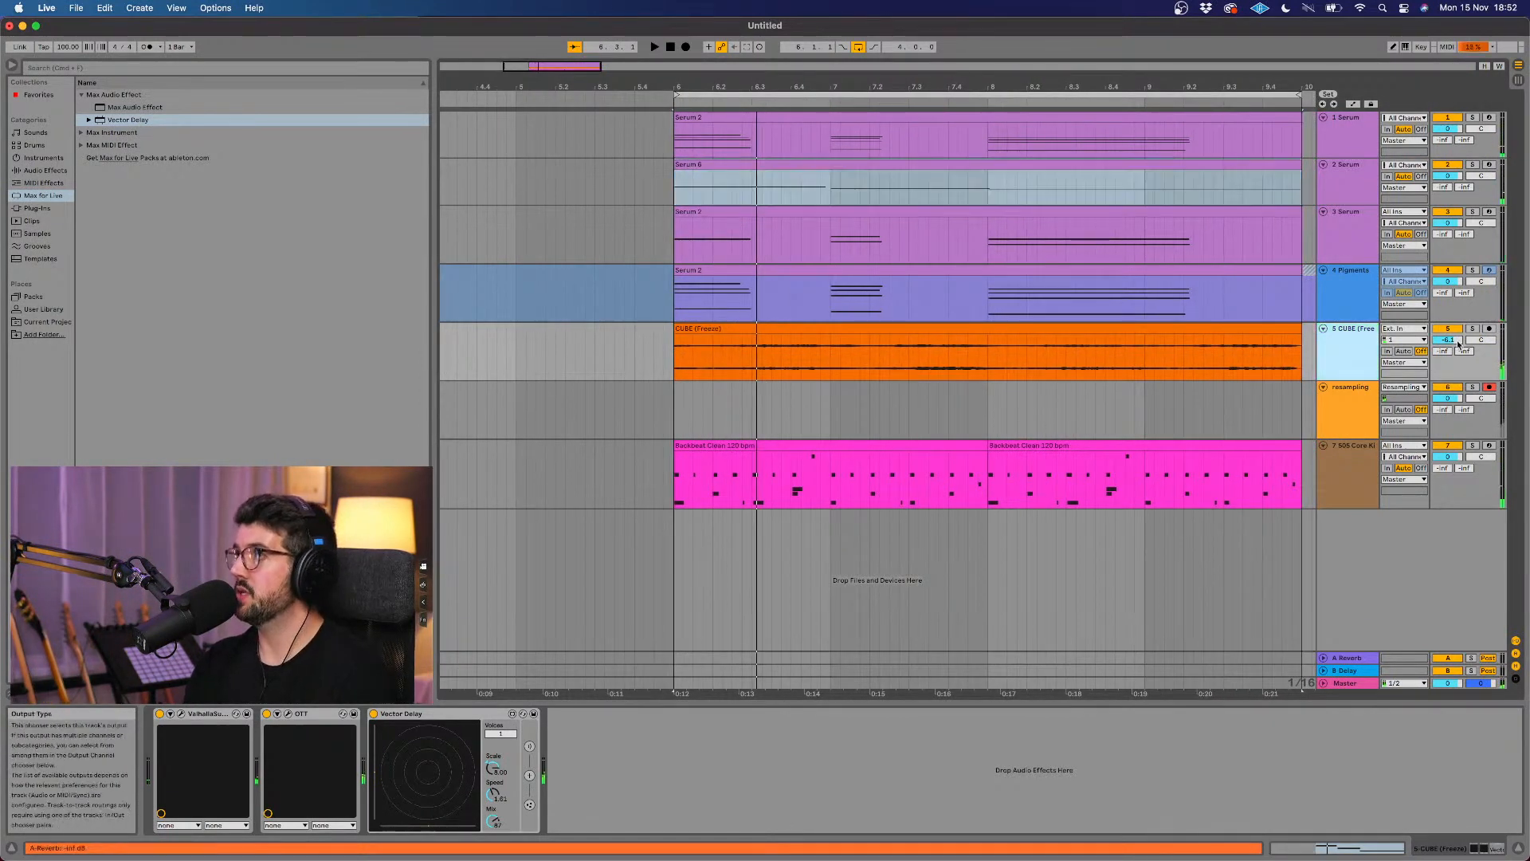
Step: Solo the CUBE track, with the resampling track not soloed
{"action": "left_click", "coordinate": [1472, 386]}
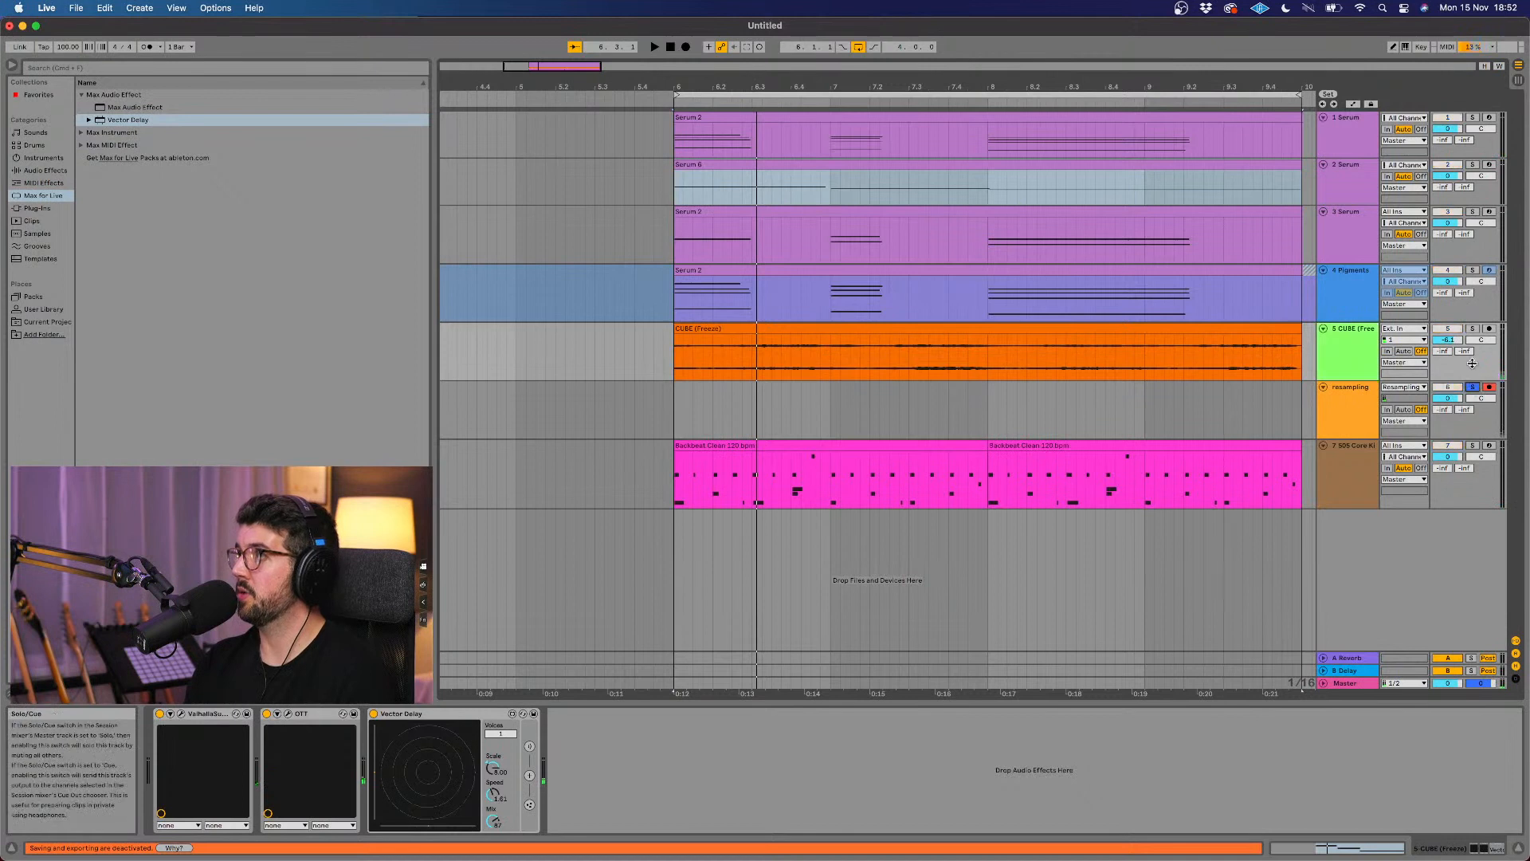
{"action": "left_click", "coordinate": [1473, 329]}
{"action": "scroll", "coordinate": [876, 398], "scroll_direction": "right", "scroll_amount": 2}
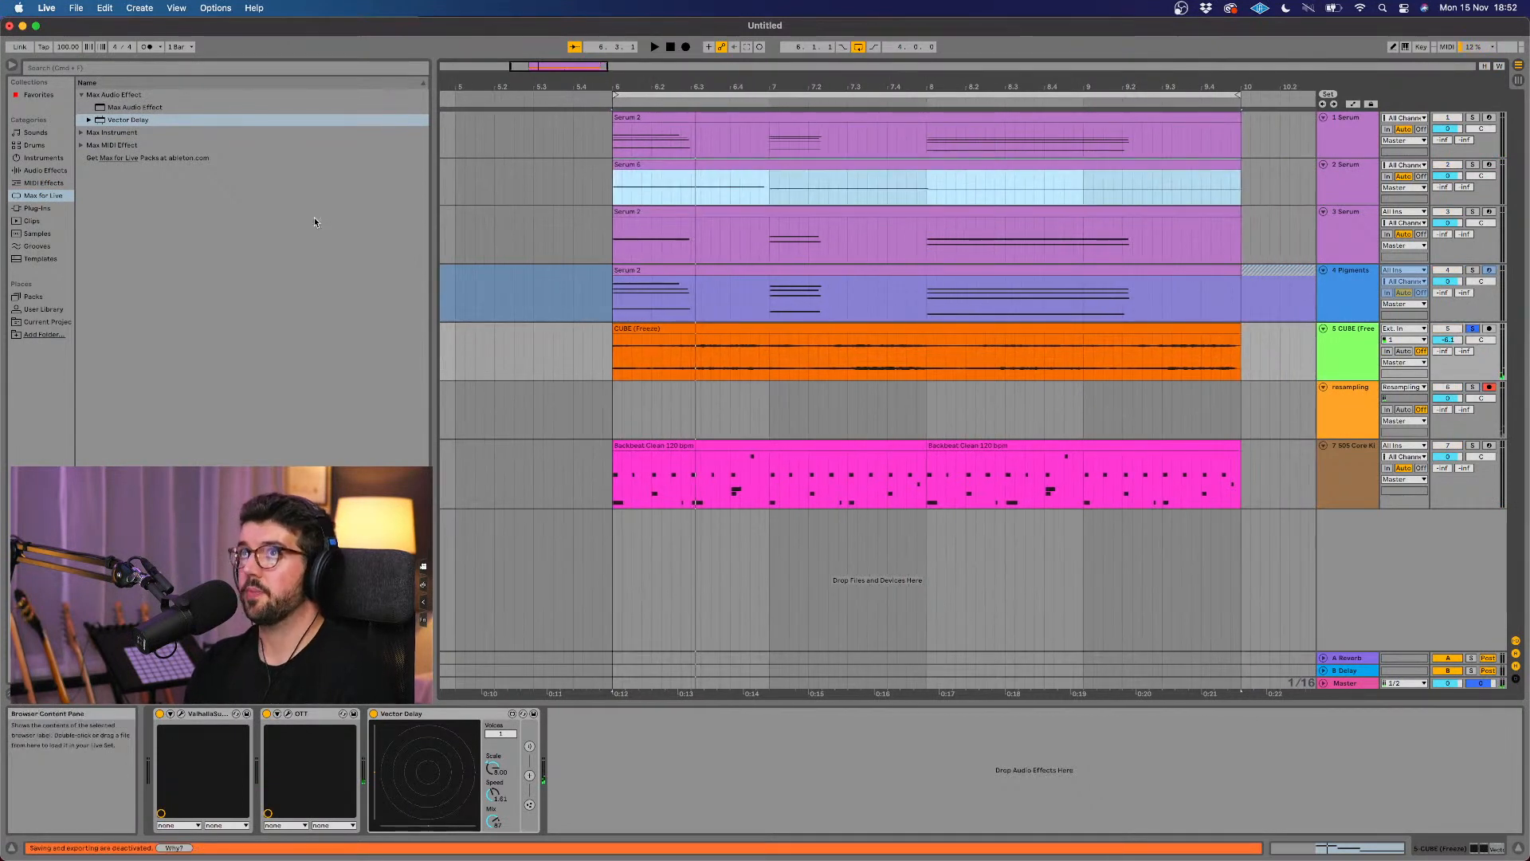
Step: Find the Grain Delay presets among the audio effects and add Ascent after Vector Delay on the CUBE track
{"action": "left_click", "coordinate": [46, 169]}
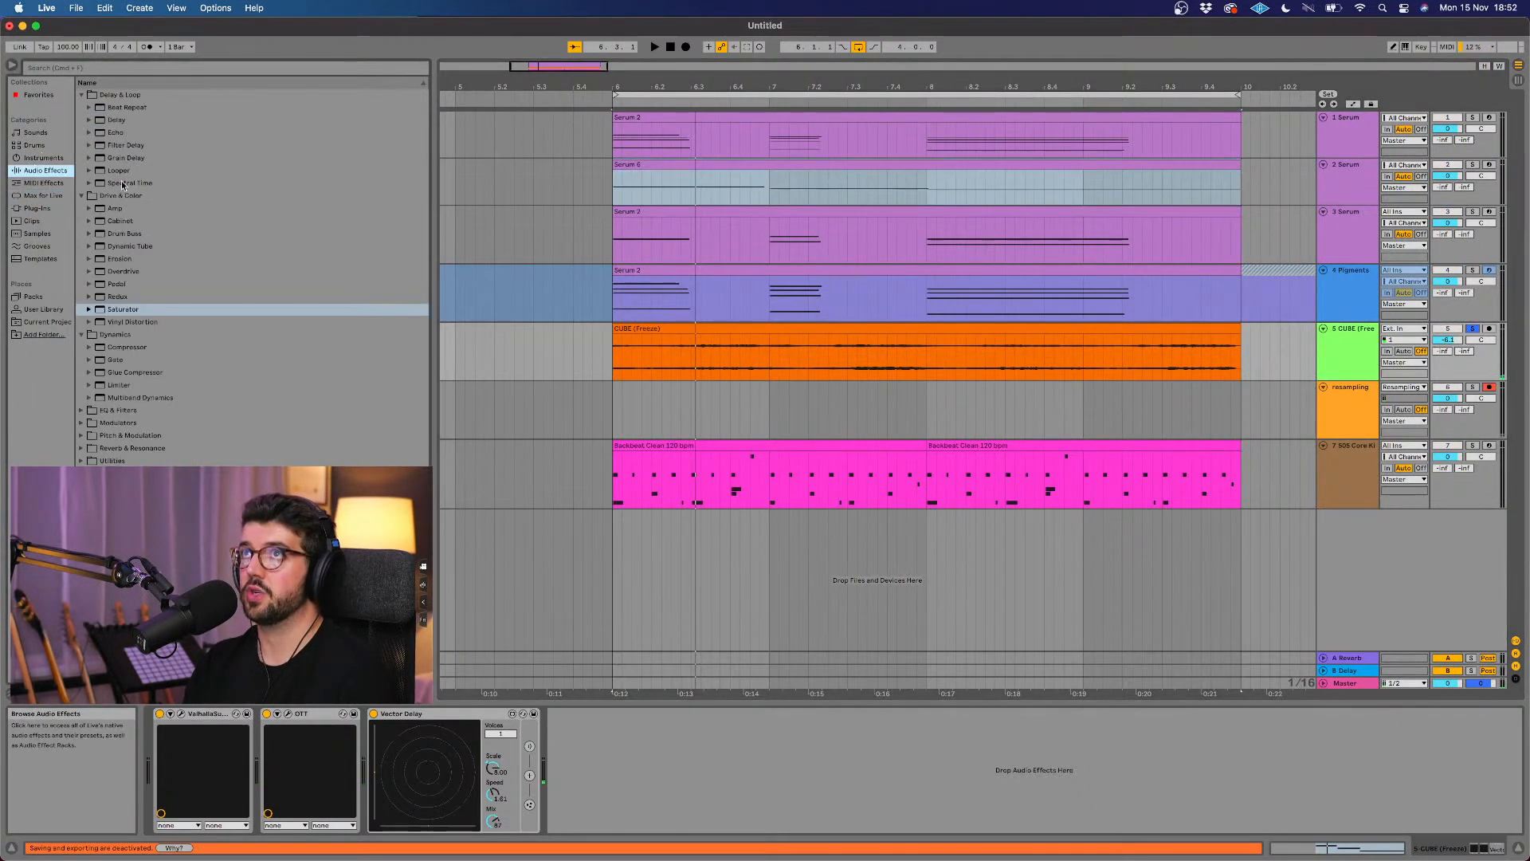
{"action": "left_click", "coordinate": [88, 145]}
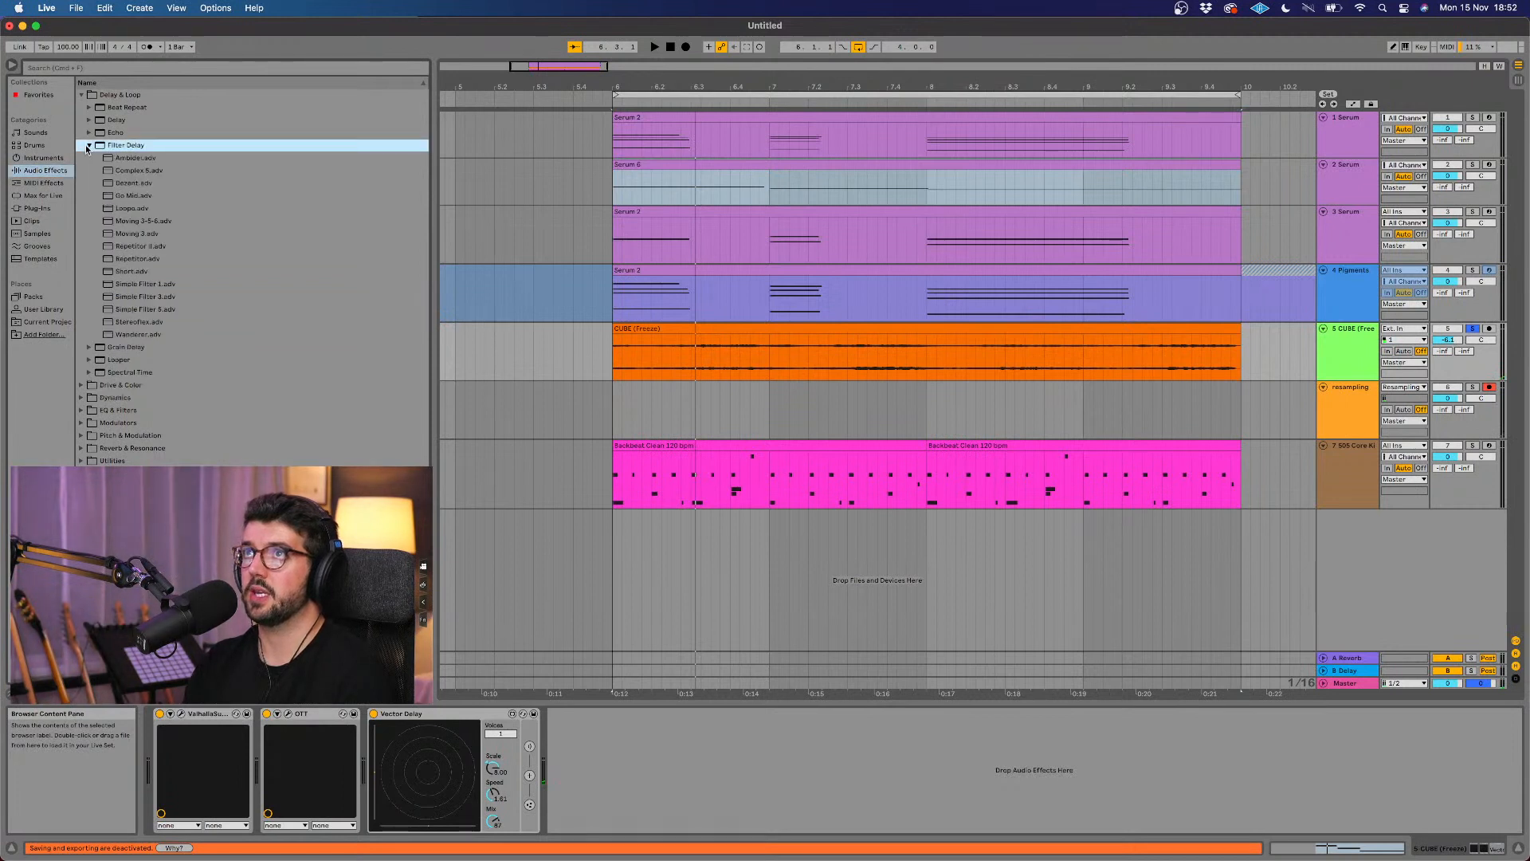
{"action": "left_click", "coordinate": [88, 147]}
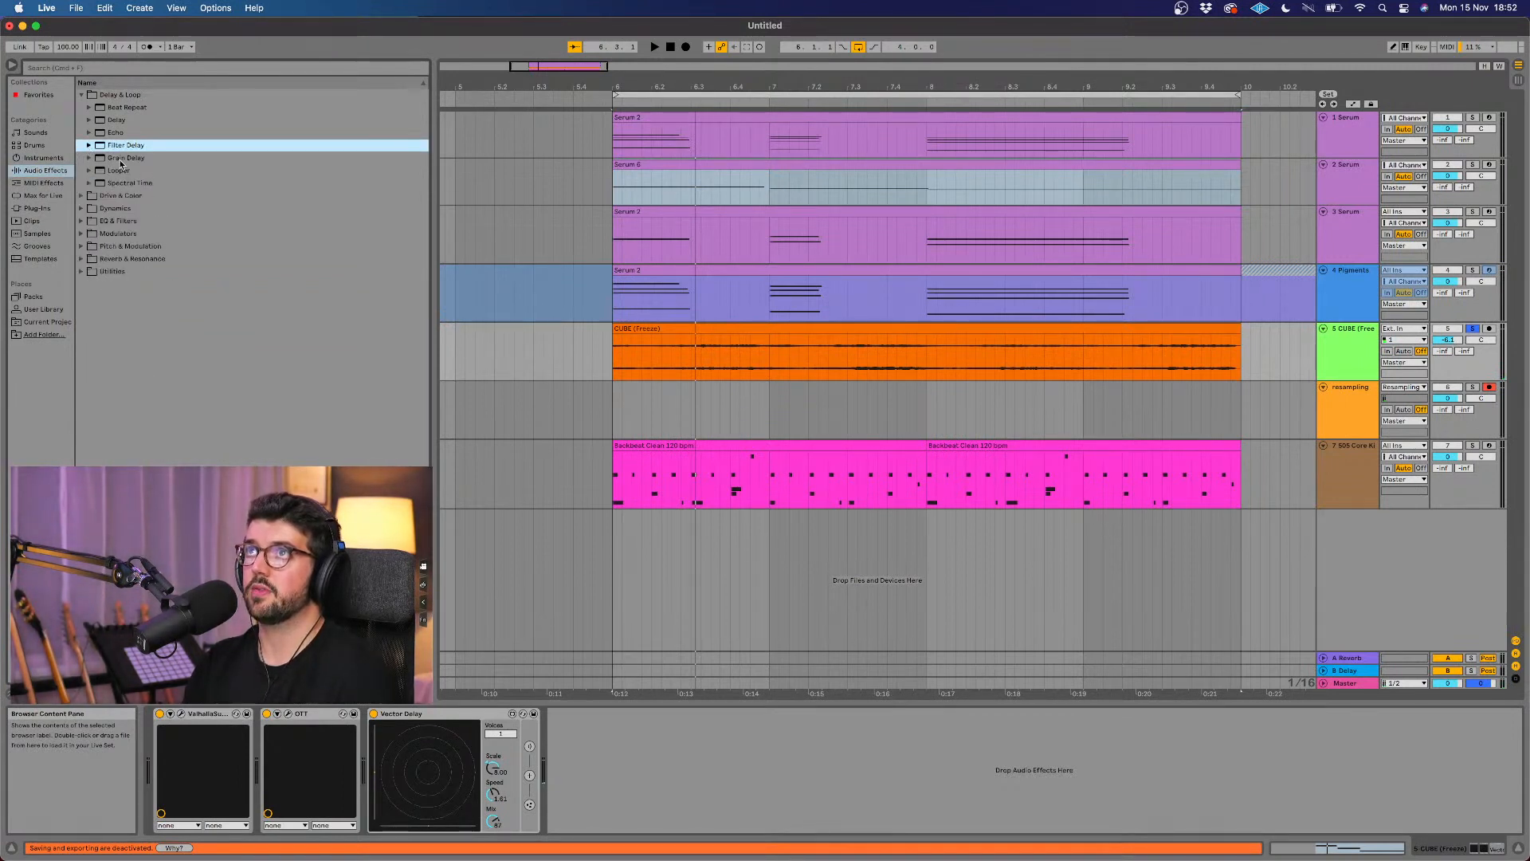
{"action": "left_click", "coordinate": [117, 160]}
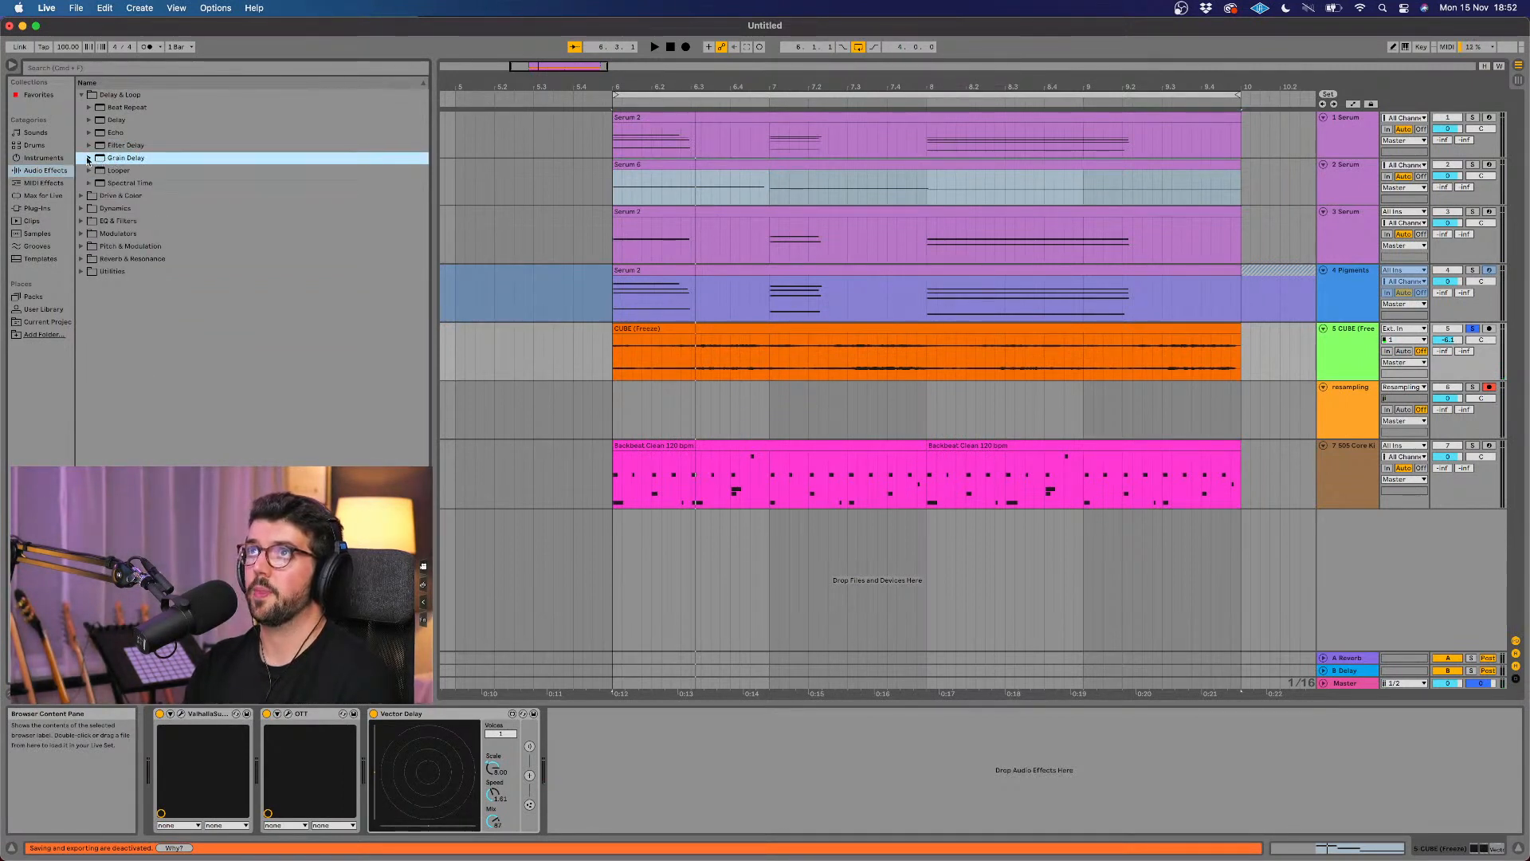
{"action": "left_click", "coordinate": [88, 159]}
{"action": "left_click", "coordinate": [133, 171]}
{"action": "left_click_drag", "start_coordinate": [582, 684], "coordinate": [606, 765]}
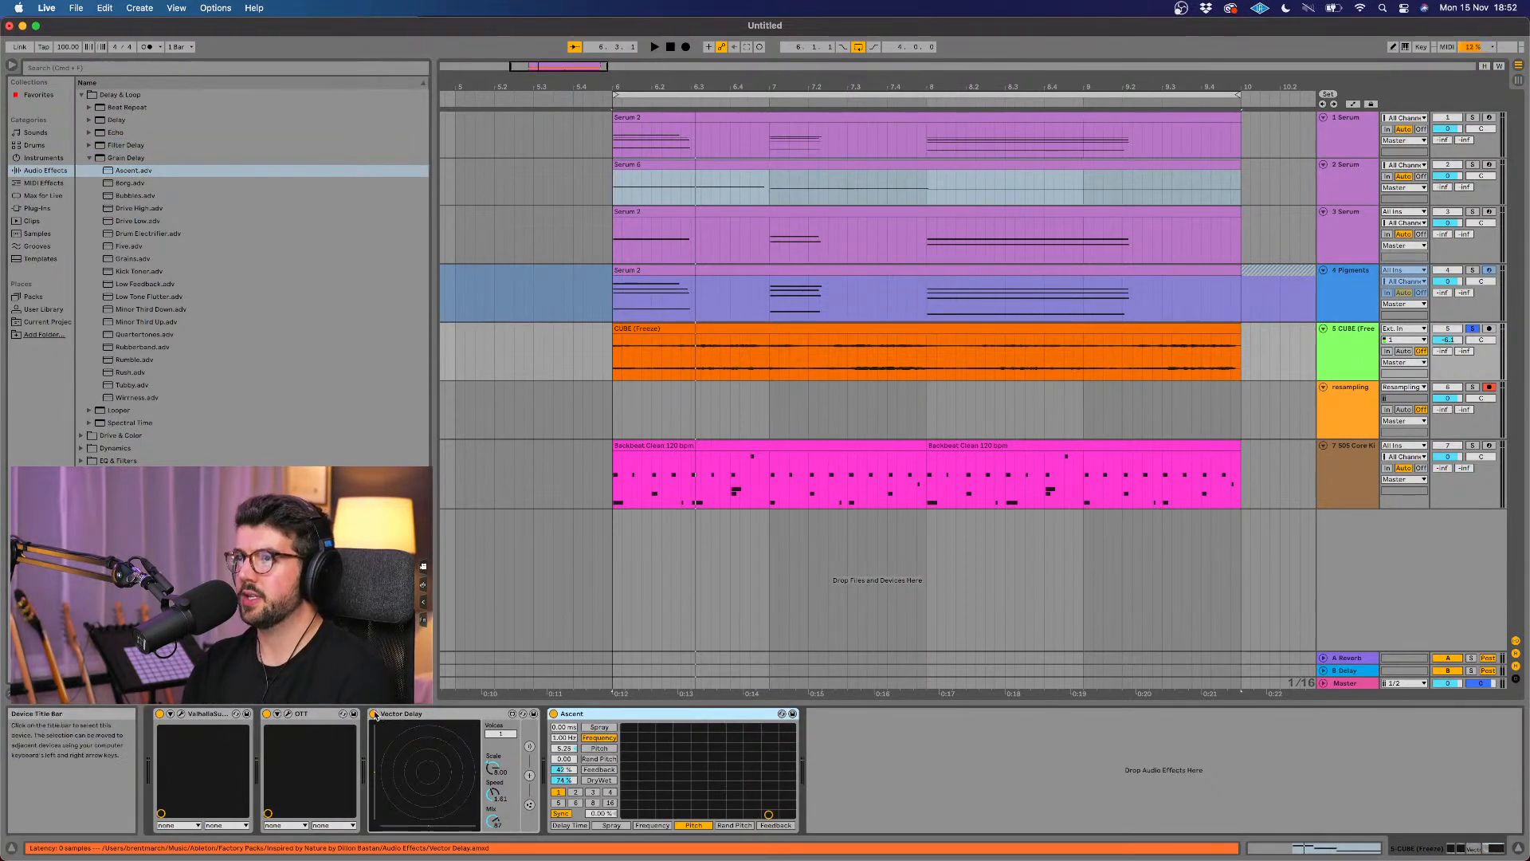
Step: Play the soloed CUBE track to hear it through the Ascent grain delay
{"action": "key", "text": "space"}
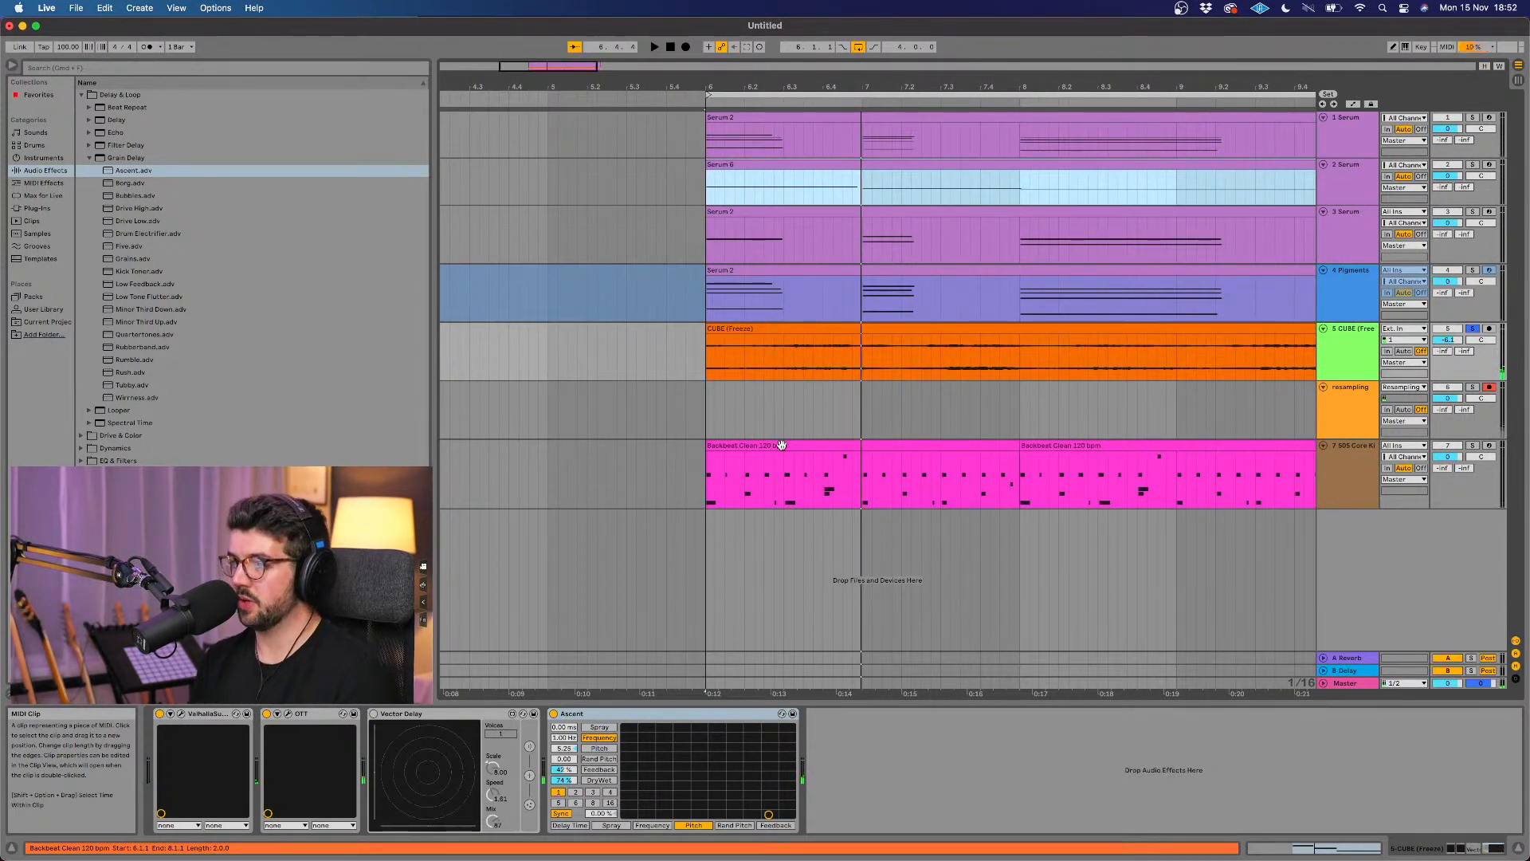
{"action": "scroll", "coordinate": [781, 445], "scroll_direction": "right", "scroll_amount": 2}
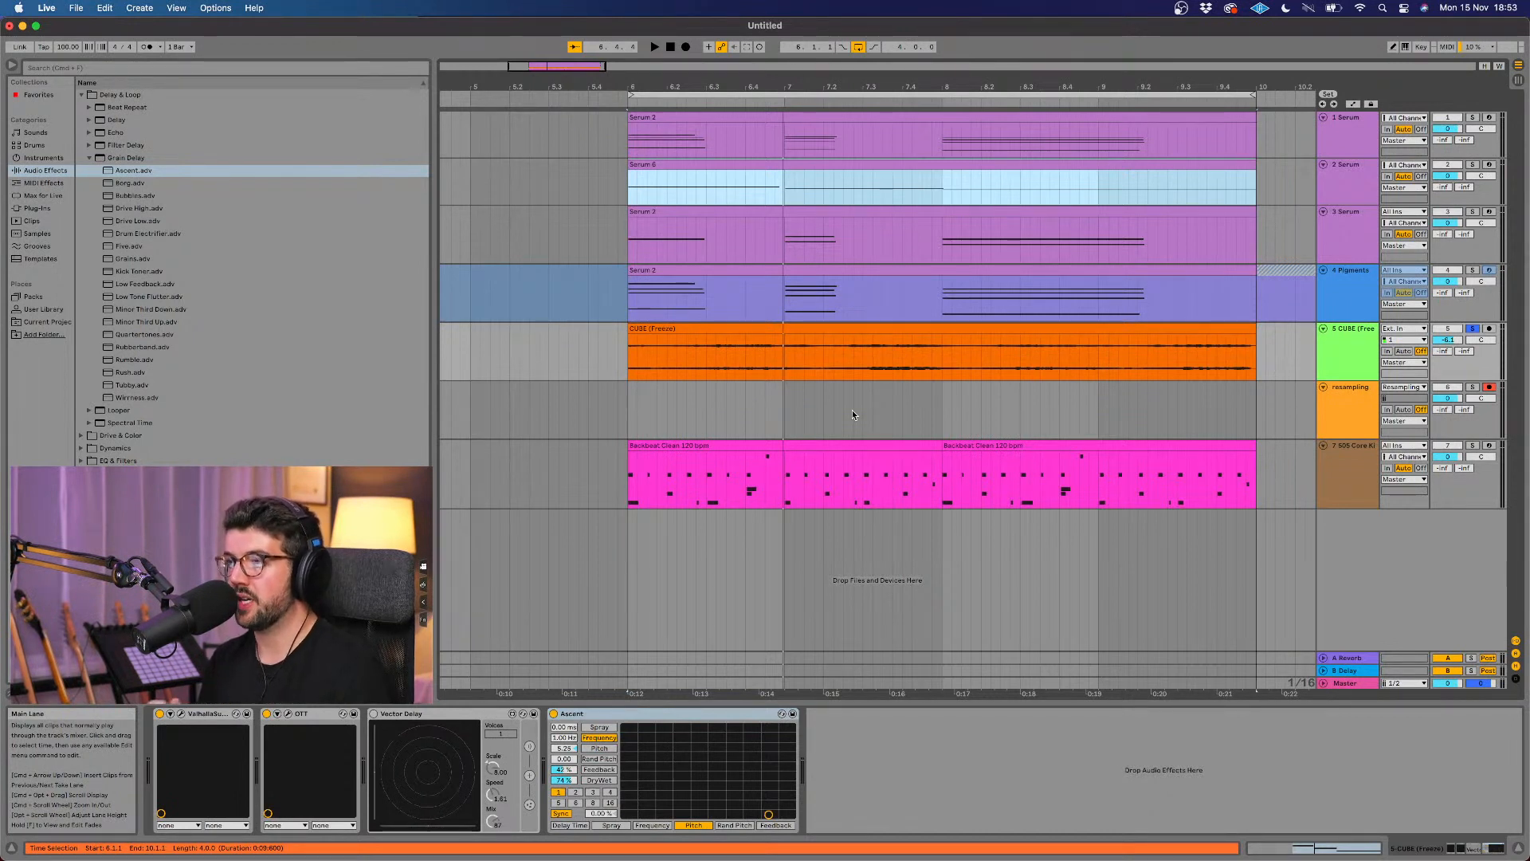
{"action": "scroll", "coordinate": [841, 418], "scroll_direction": "right", "scroll_amount": 2}
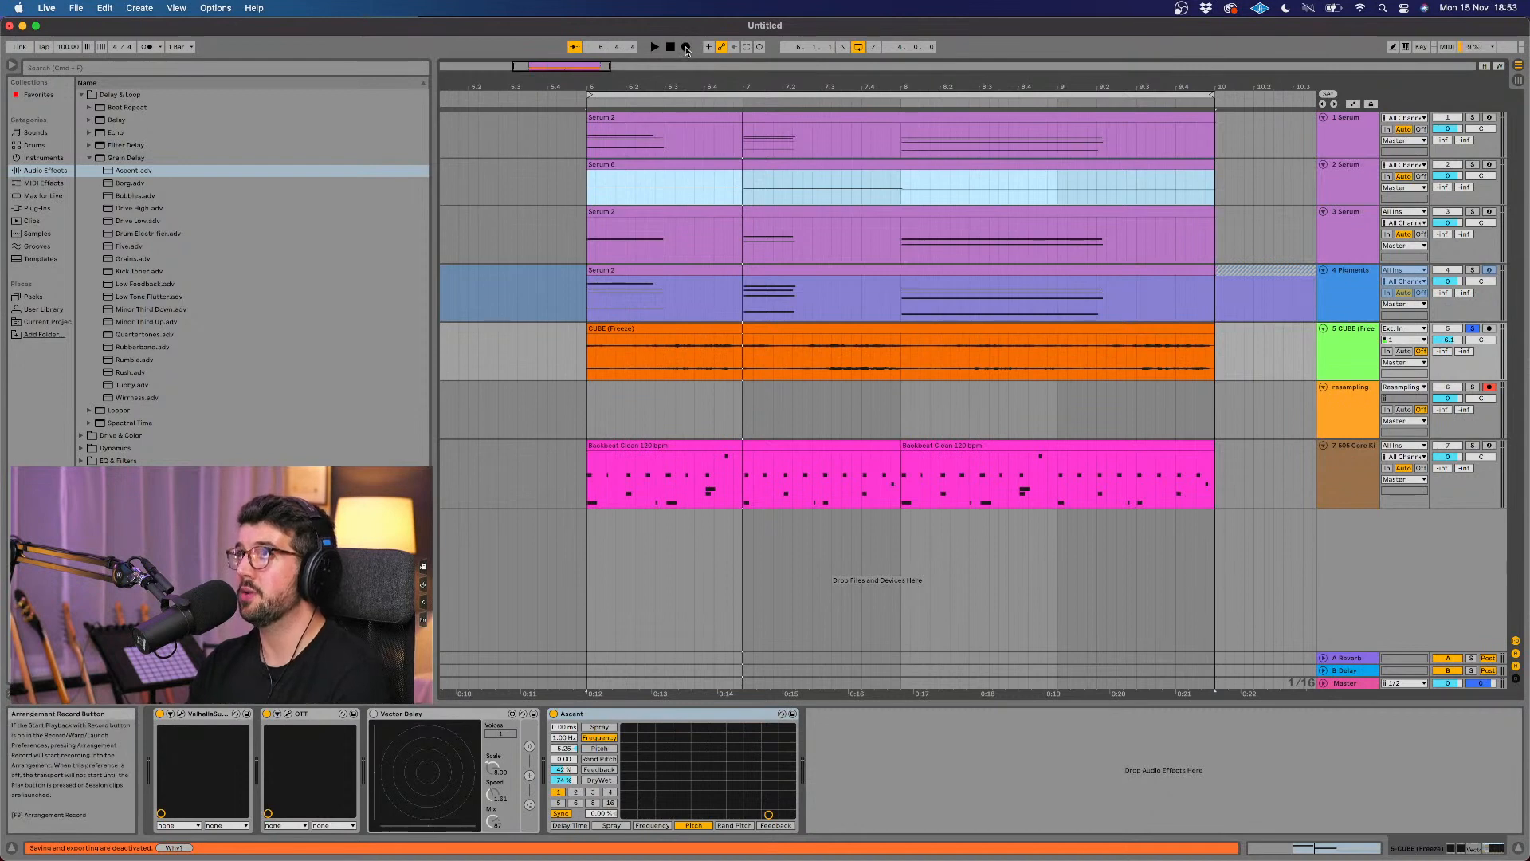
Step: Record the CUBE sound onto the resampling track while lowering Ascent's pitch and slightly raising its frequency, and stop the recording
{"action": "left_click", "coordinate": [686, 47]}
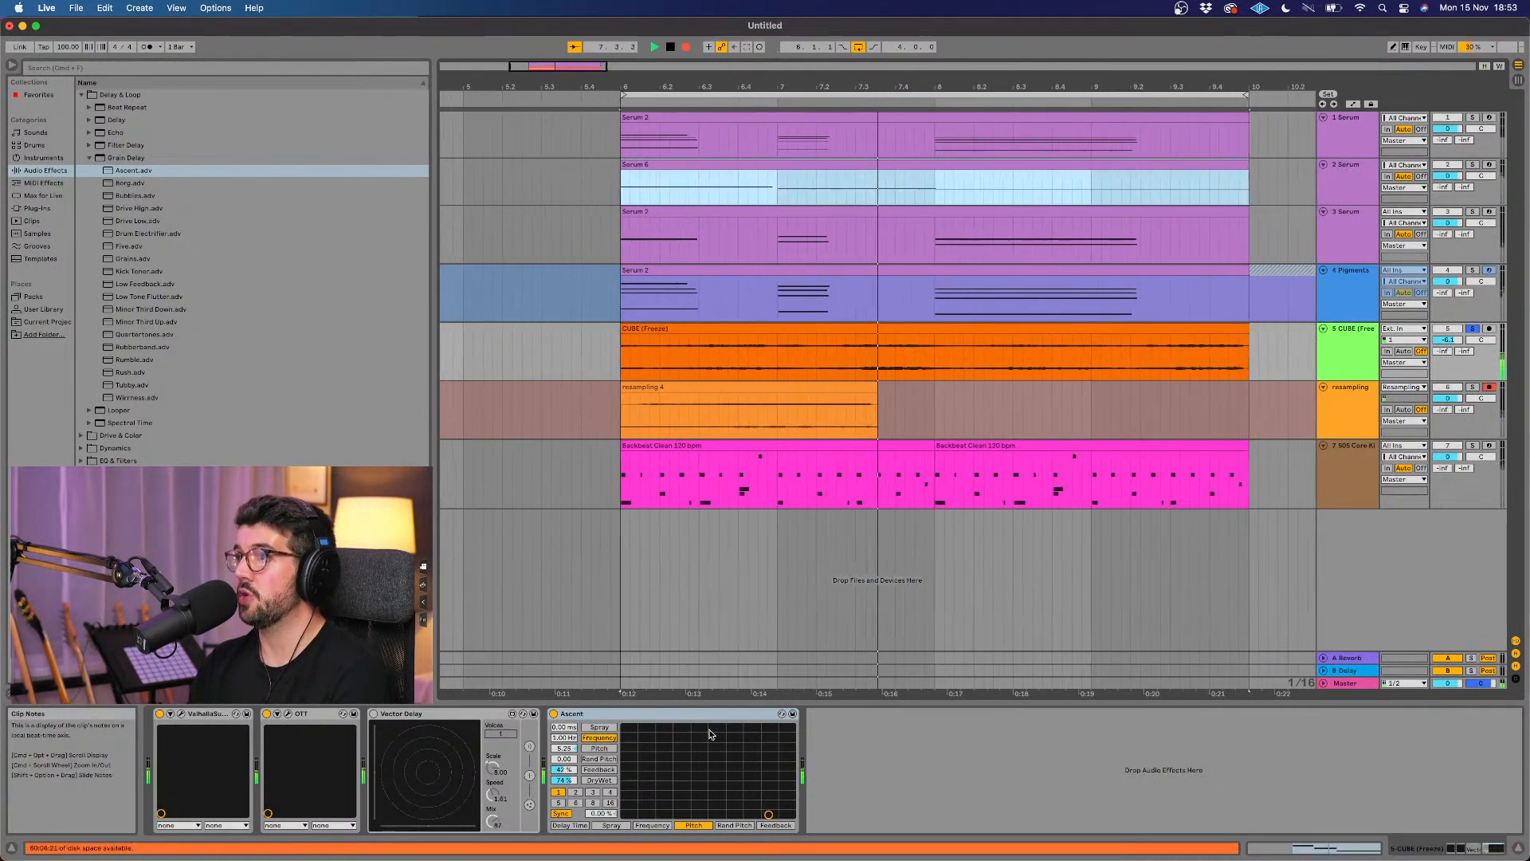
{"action": "left_click_drag", "start_coordinate": [769, 814], "coordinate": [637, 814]}
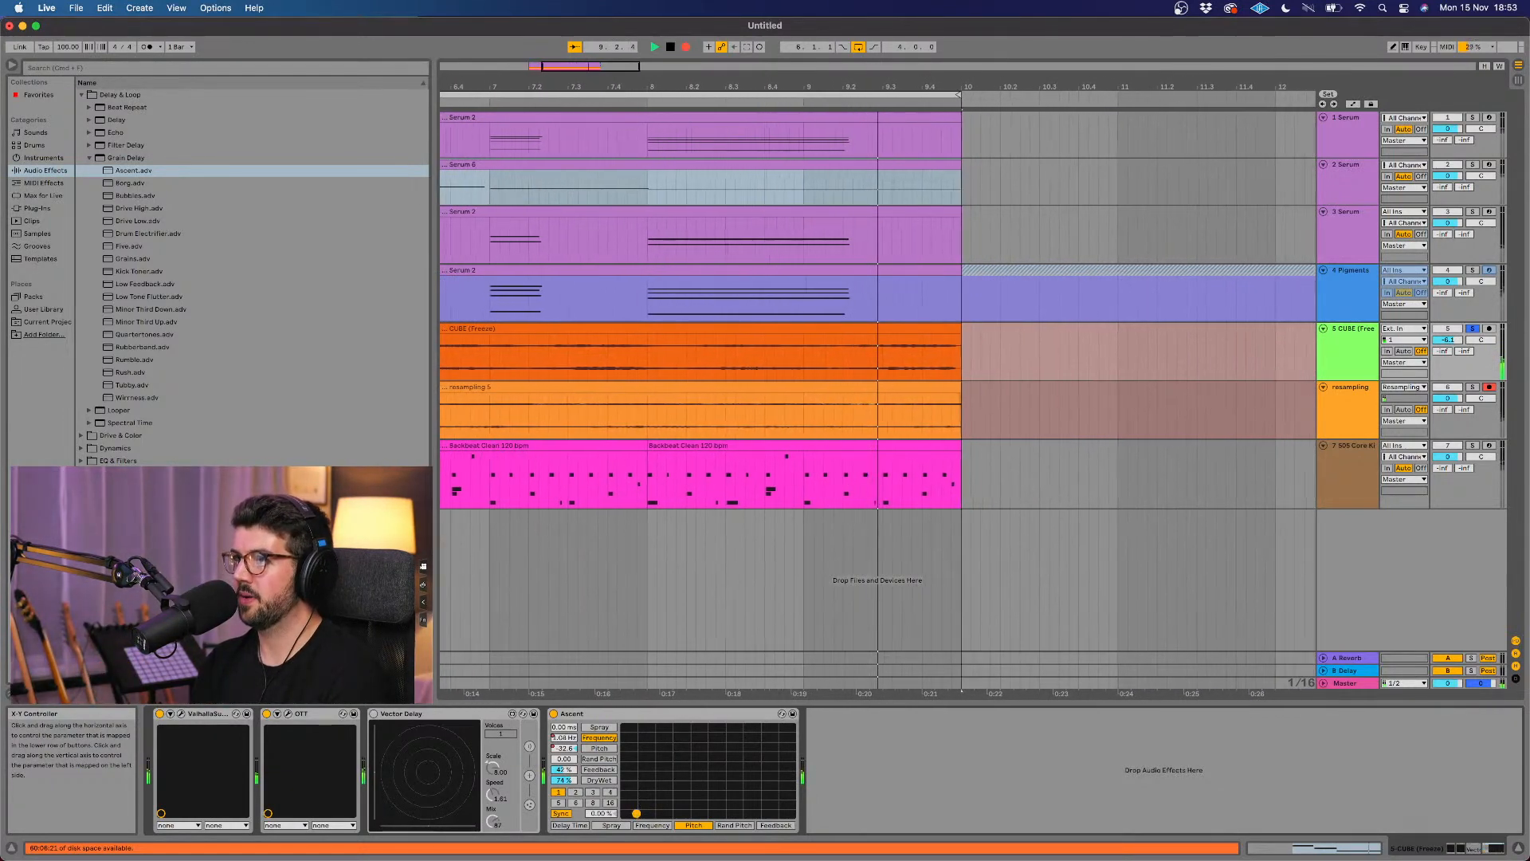
{"action": "left_click_drag", "start_coordinate": [636, 813], "coordinate": [633, 808]}
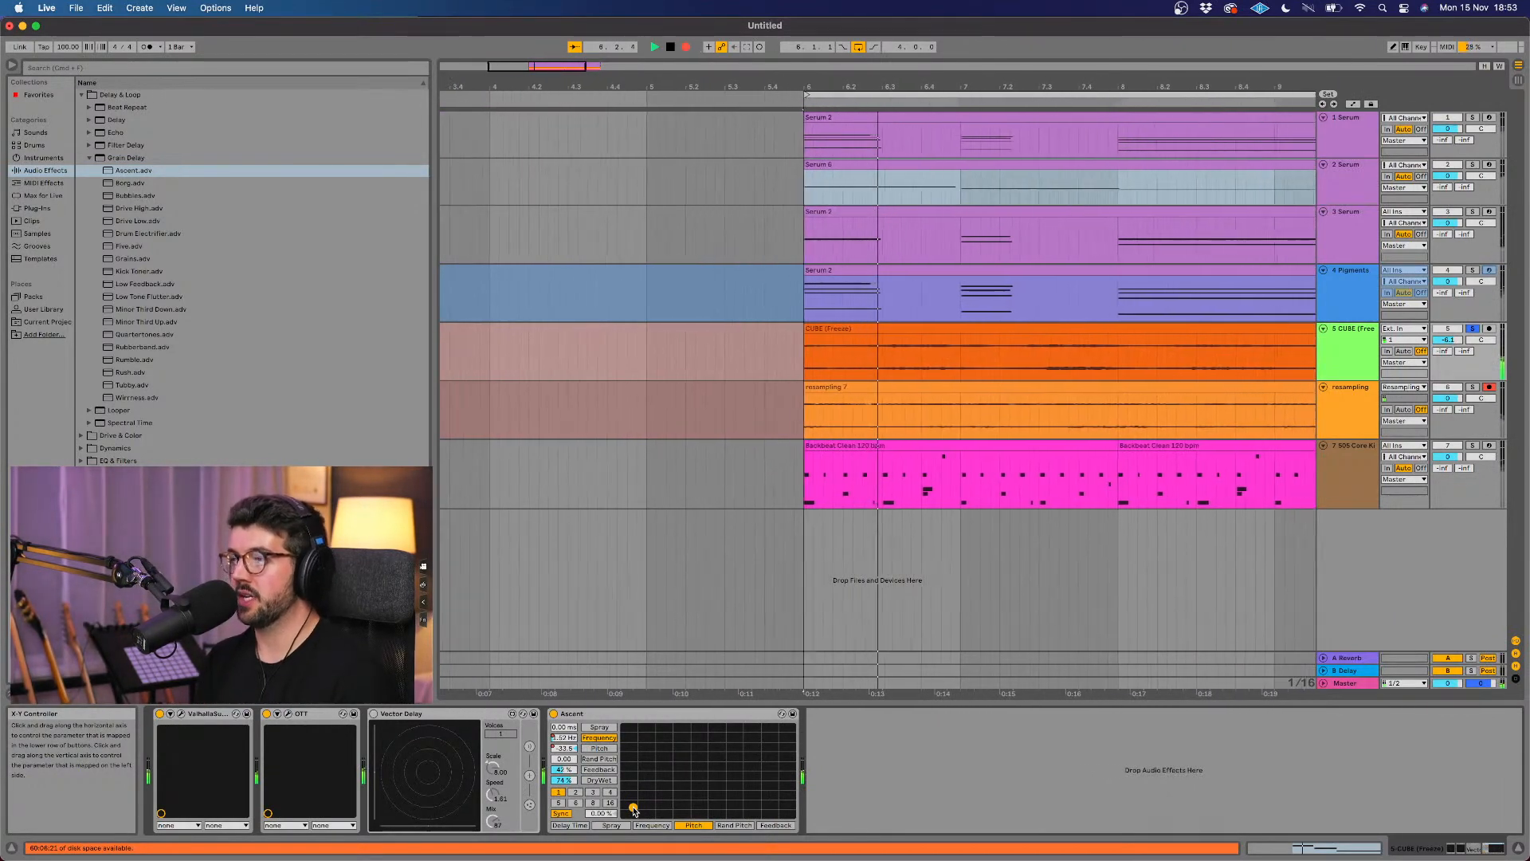
{"action": "mouse_move", "coordinate": [634, 808]}
{"action": "left_mouse_down"}
{"action": "mouse_move", "coordinate": [657, 742]}
{"action": "mouse_move", "coordinate": [751, 756]}
{"action": "mouse_move", "coordinate": [649, 775]}
{"action": "mouse_move", "coordinate": [632, 807]}
{"action": "left_mouse_up"}
{"action": "key", "text": "space"}
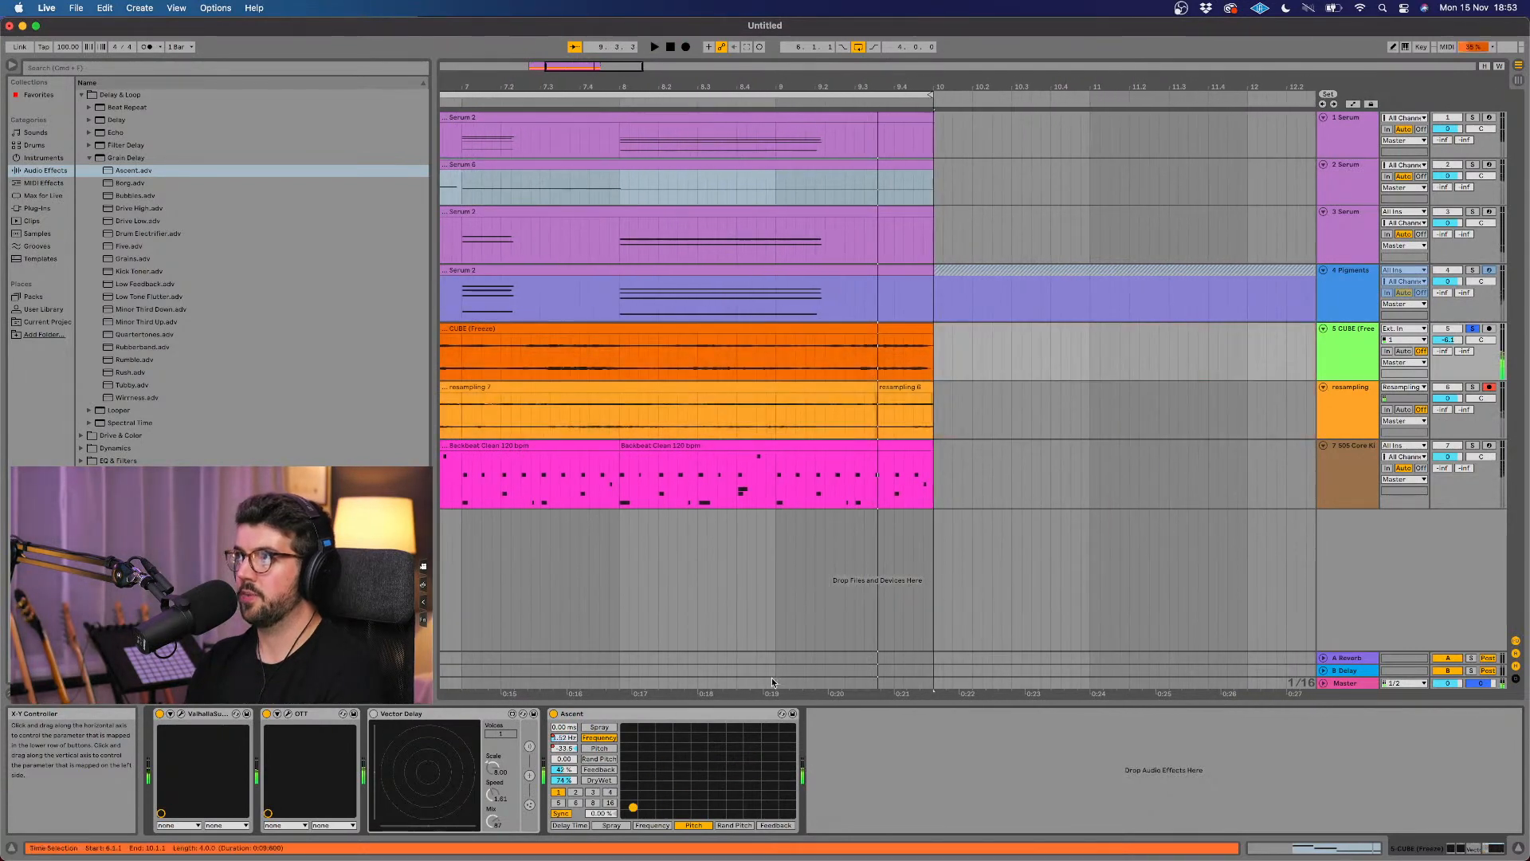
Step: Delete the short leftover clip at the end of the resampling track's new recording
{"action": "scroll", "coordinate": [772, 678], "scroll_direction": "left", "scroll_amount": 2}
{"action": "scroll", "coordinate": [771, 678], "scroll_direction": "down", "scroll_amount": 10}
{"action": "scroll", "coordinate": [771, 678], "scroll_direction": "up", "scroll_amount": 3}
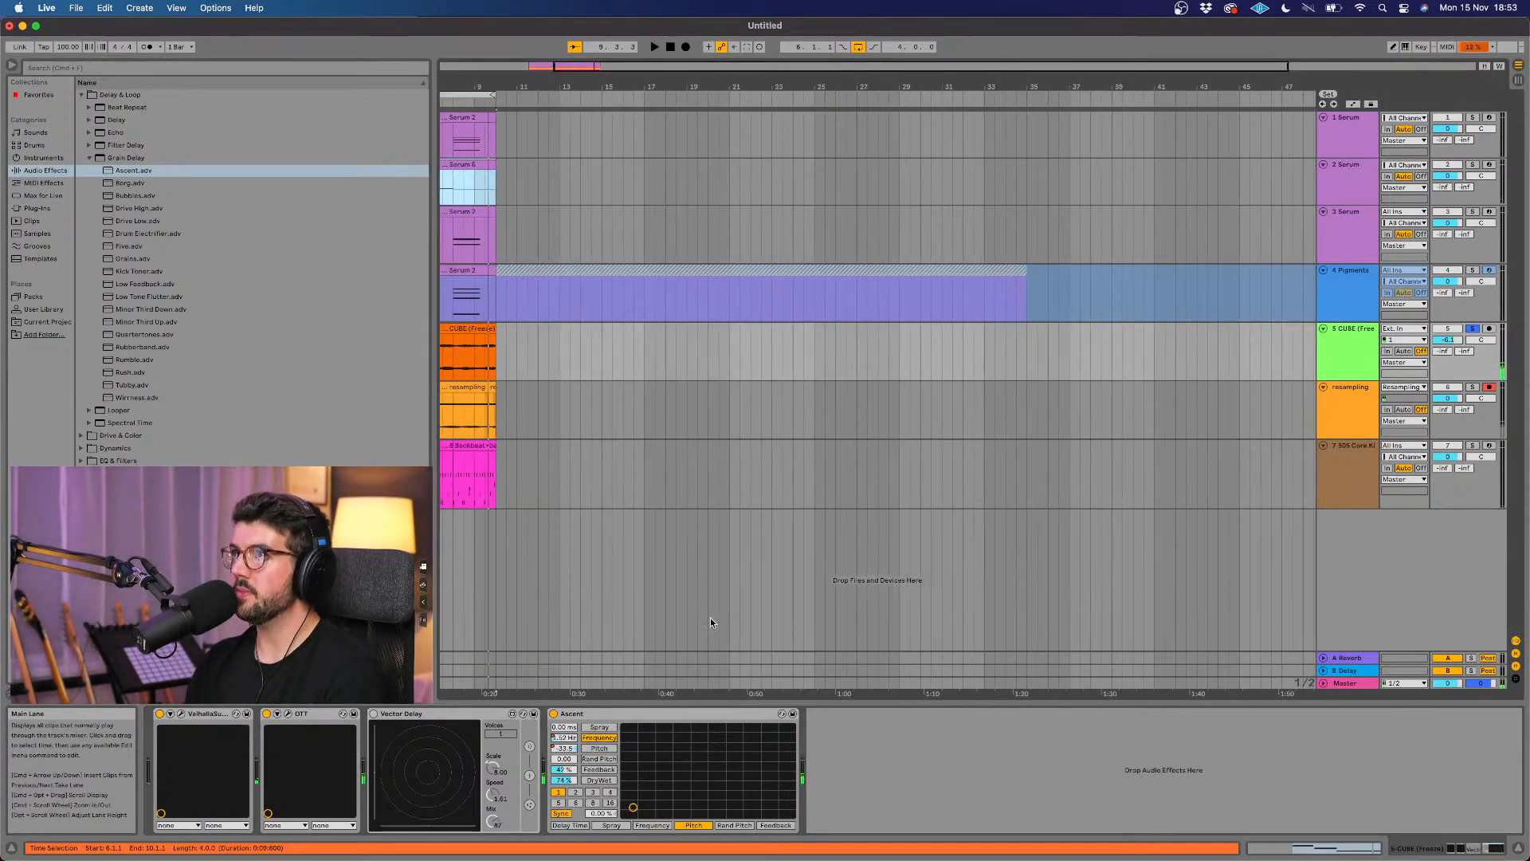
{"action": "scroll", "coordinate": [677, 552], "scroll_direction": "left", "scroll_amount": 5}
{"action": "left_click", "coordinate": [581, 394]}
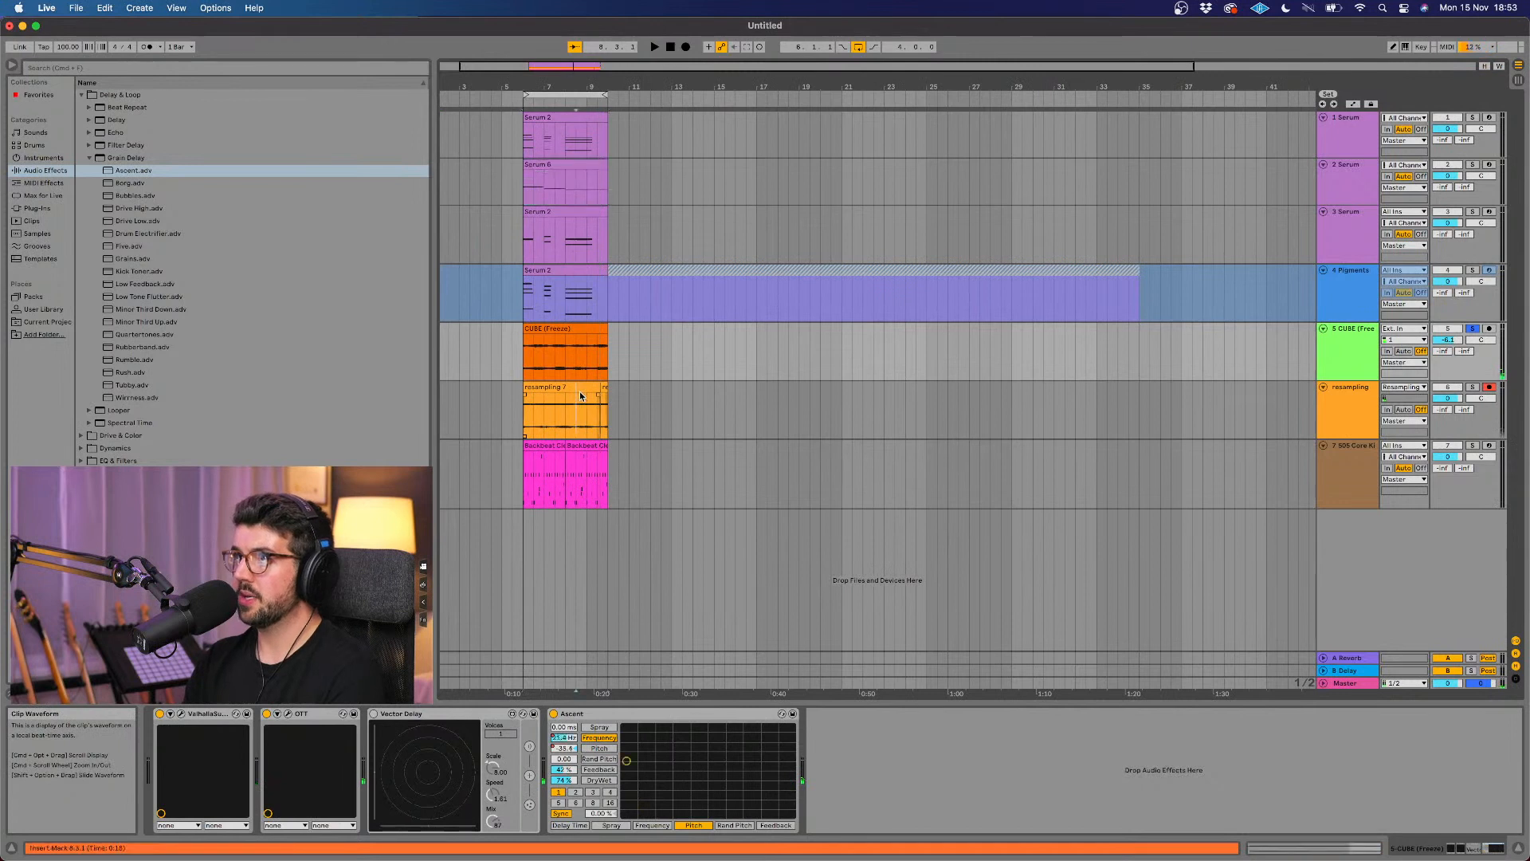
{"action": "left_click", "coordinate": [582, 387]}
{"action": "left_click", "coordinate": [605, 388]}
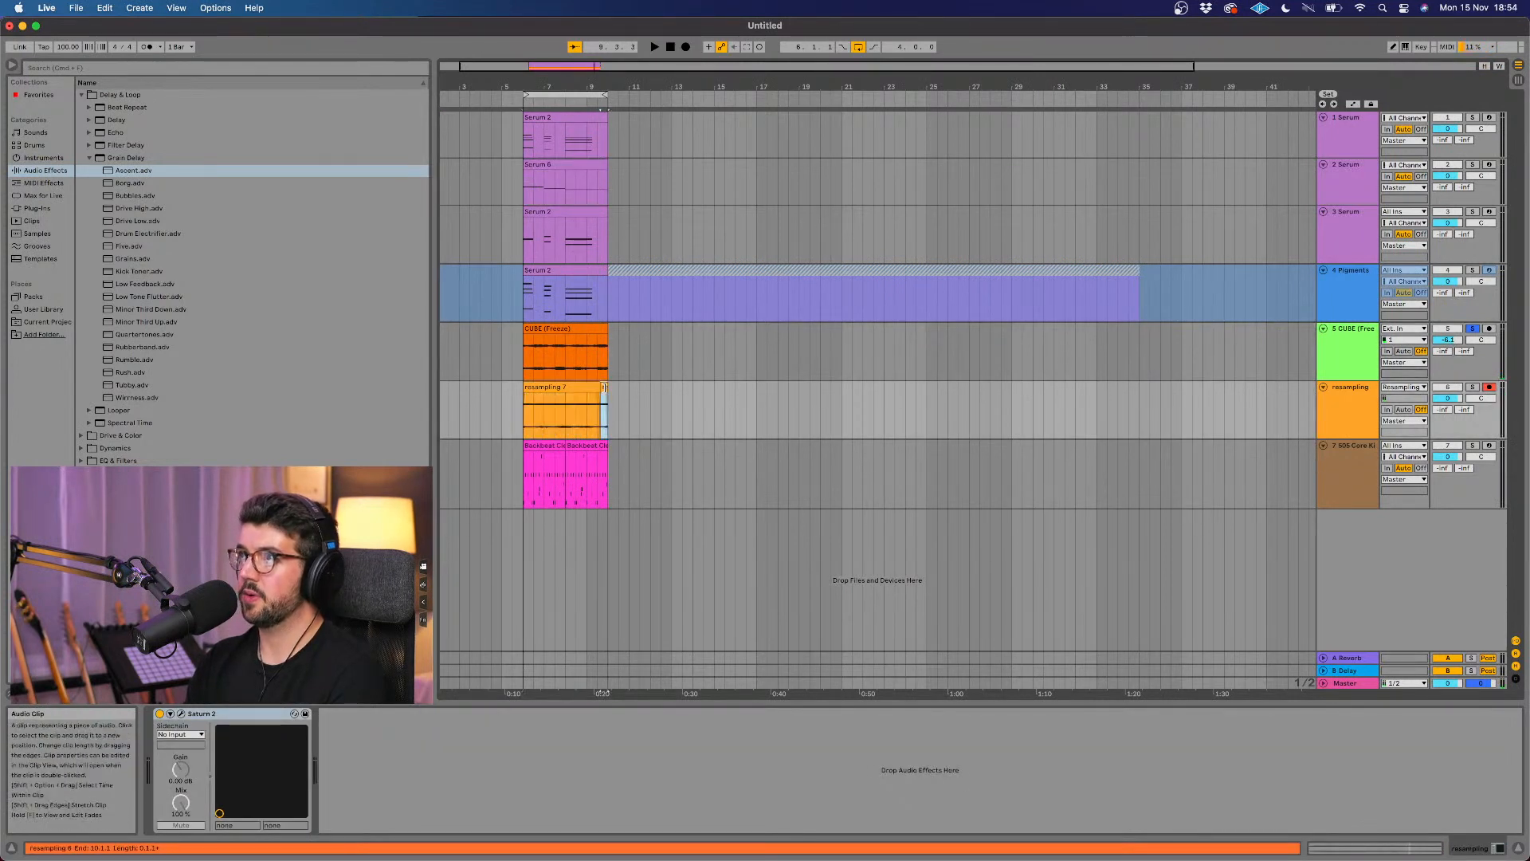
{"action": "key", "text": "Delete"}
Step: Extend the remaining resampling clip to about 15 bars of recorded audio and move it to start at 18.3.1
{"action": "left_click", "coordinate": [596, 388]}
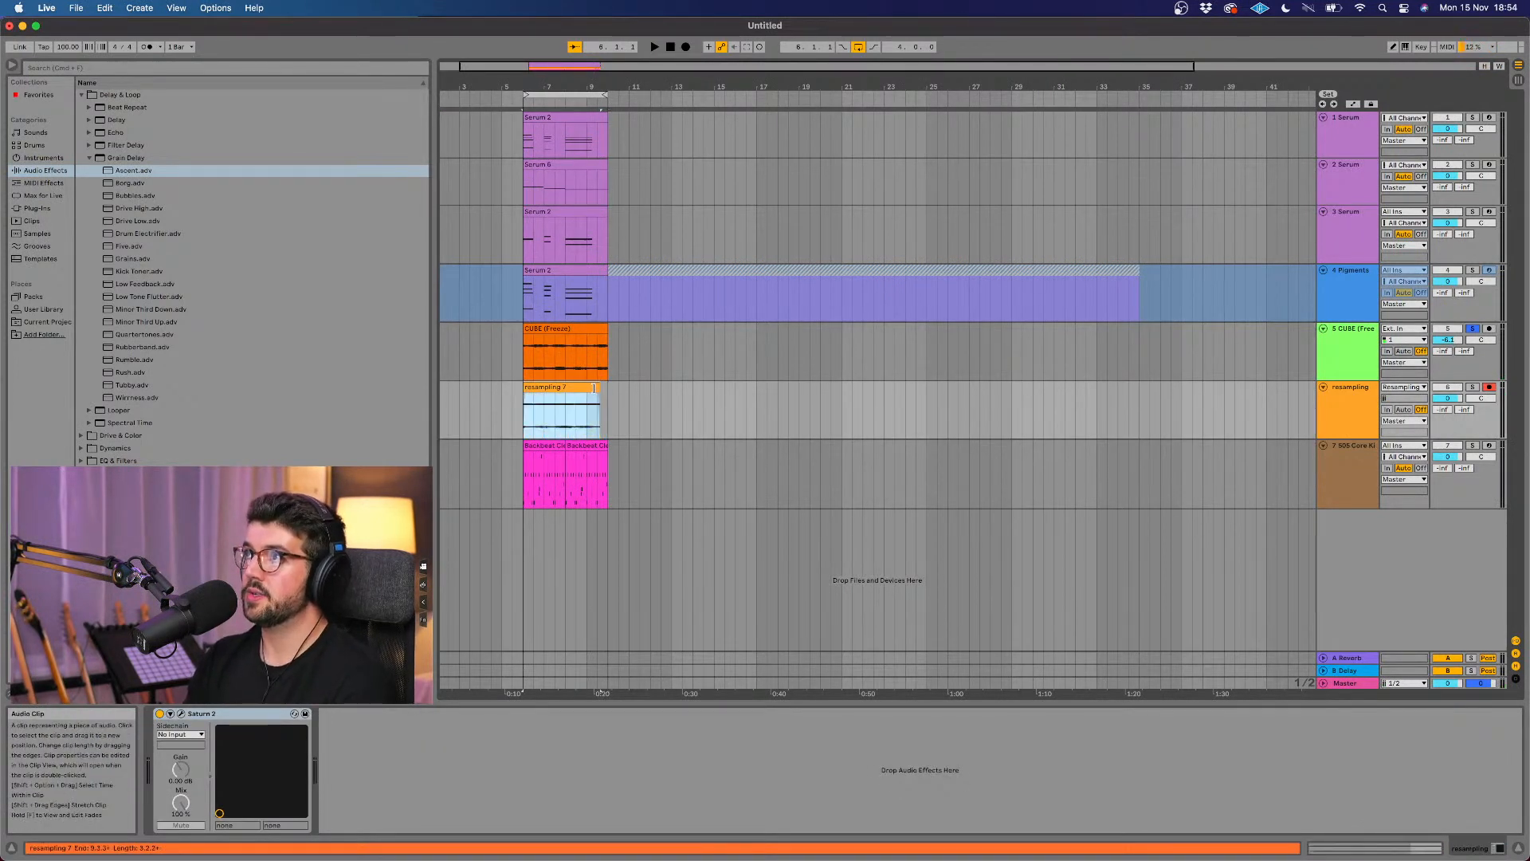
{"action": "mouse_move", "coordinate": [581, 390]}
{"action": "left_mouse_down"}
{"action": "mouse_move", "coordinate": [936, 401]}
{"action": "mouse_move", "coordinate": [589, 394]}
{"action": "left_mouse_up"}
{"action": "left_click_drag", "start_coordinate": [400, 392], "coordinate": [402, 393]}
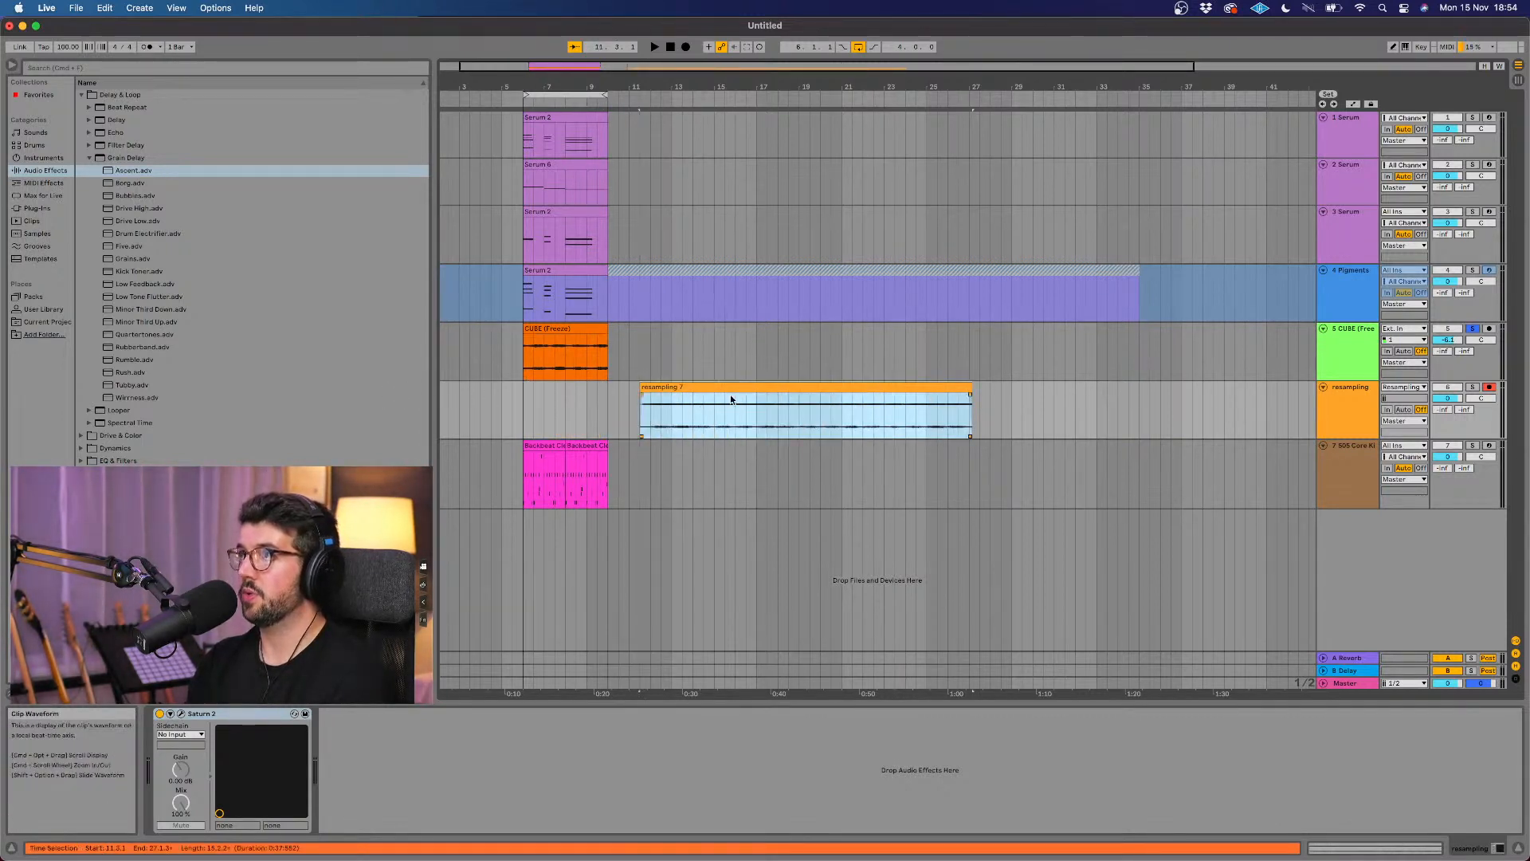
{"action": "left_click_drag", "start_coordinate": [850, 390], "coordinate": [998, 389]}
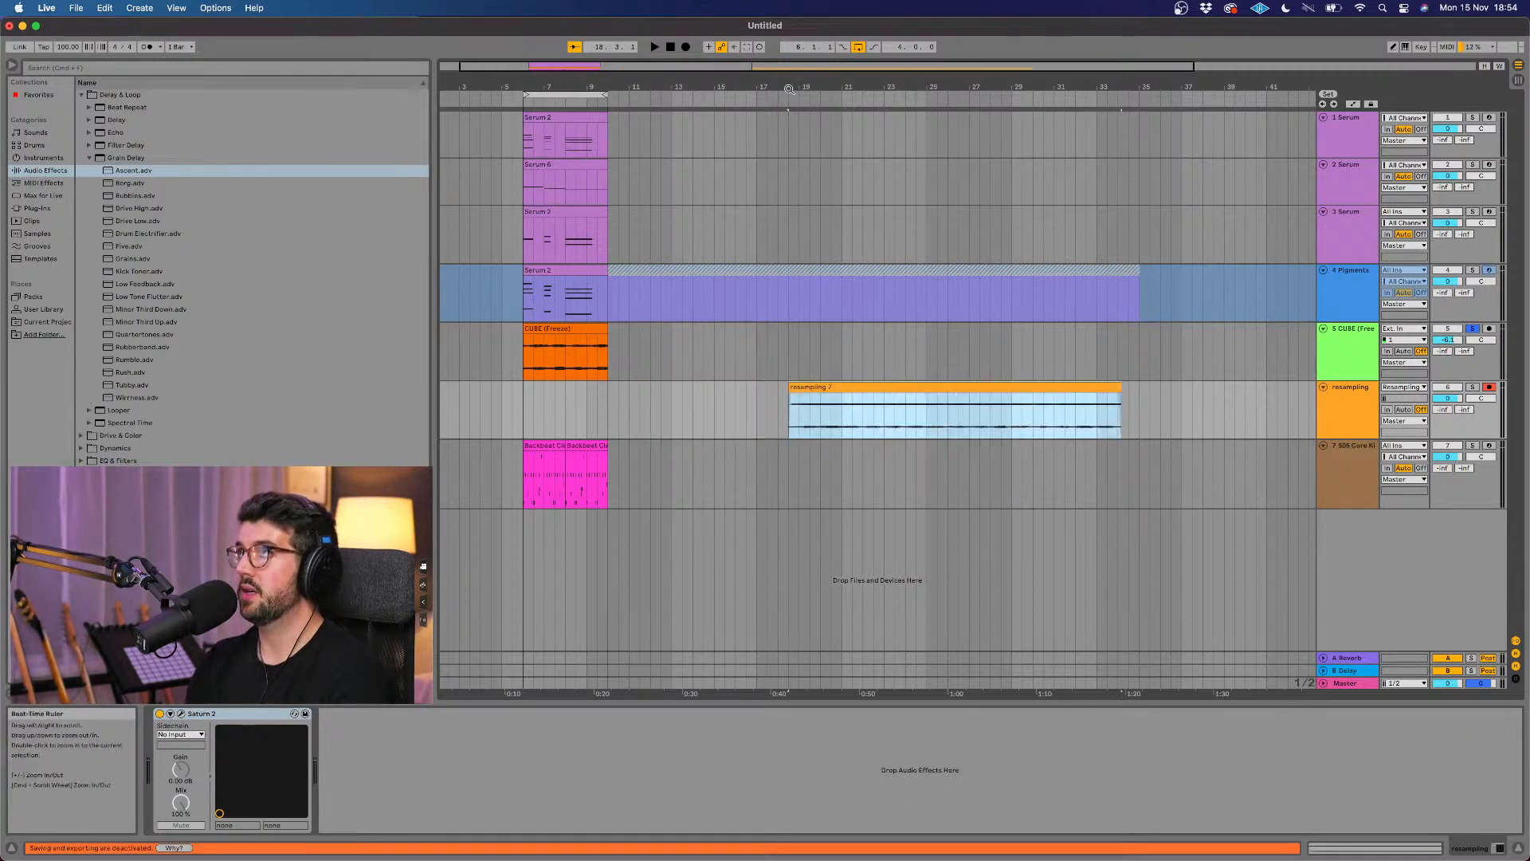
Step: Solo the resampling track in place of CUBE, with recording disarmed, and audition the extended clip from its start
{"action": "left_click", "coordinate": [1480, 388]}
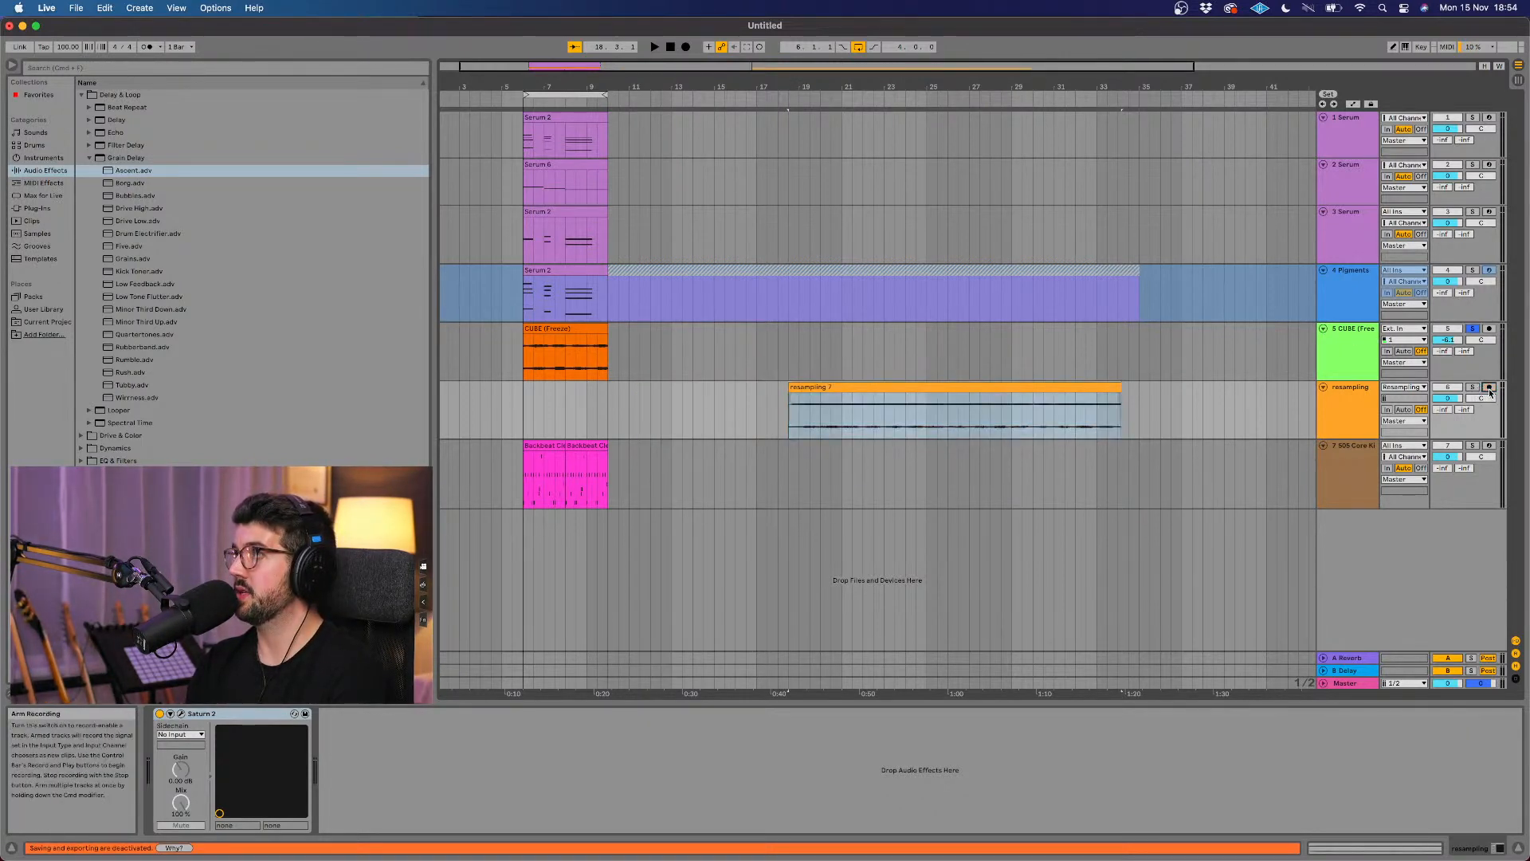
{"action": "left_click", "coordinate": [793, 95]}
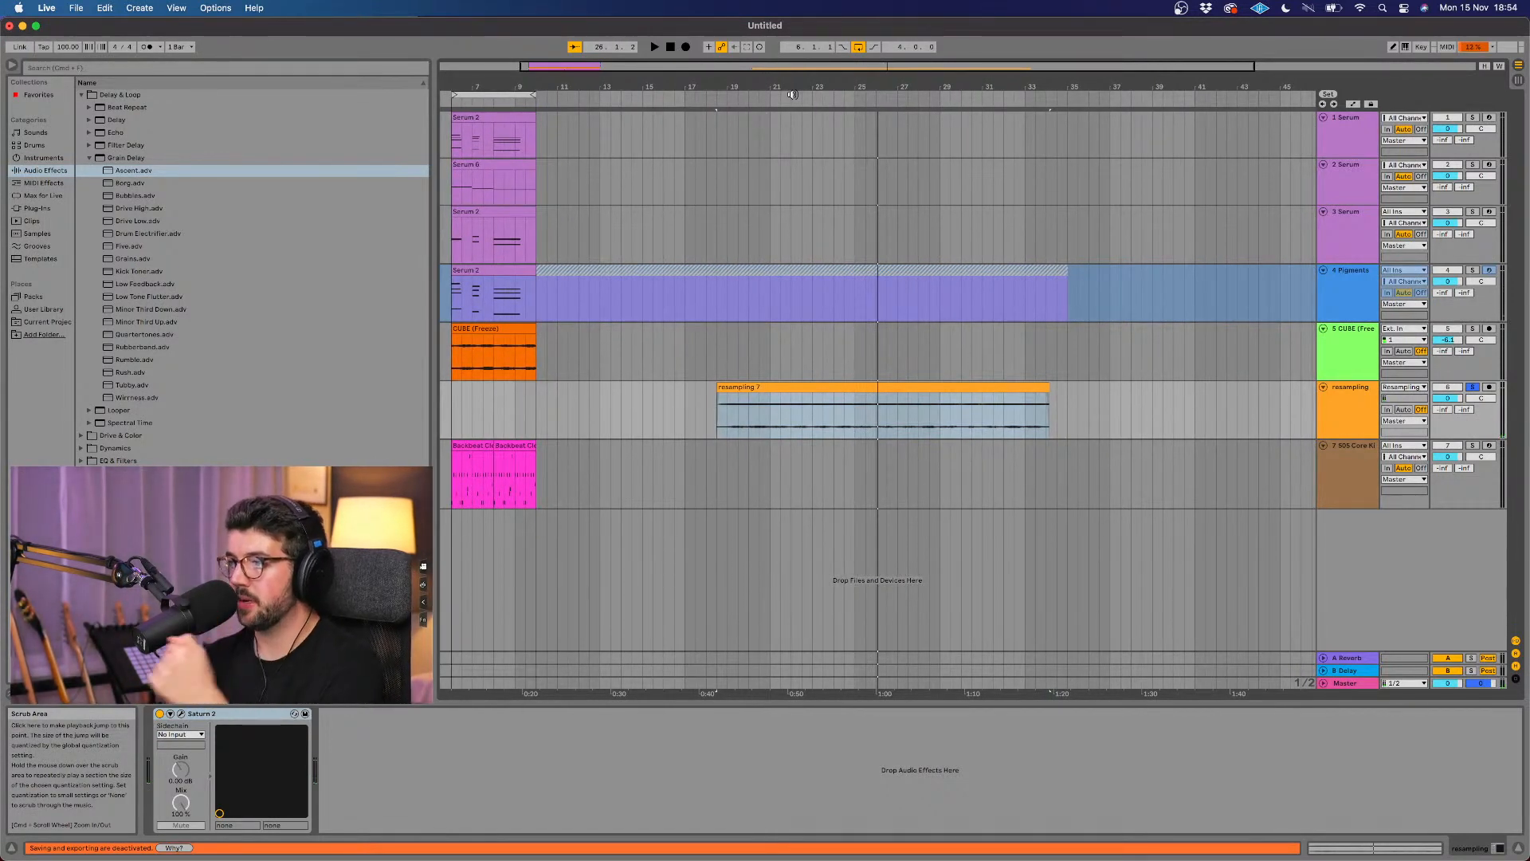
{"action": "scroll", "coordinate": [893, 411], "scroll_direction": "up", "scroll_amount": 8}
{"action": "scroll", "coordinate": [893, 408], "scroll_direction": "up", "scroll_amount": 5, "text": "alt"}
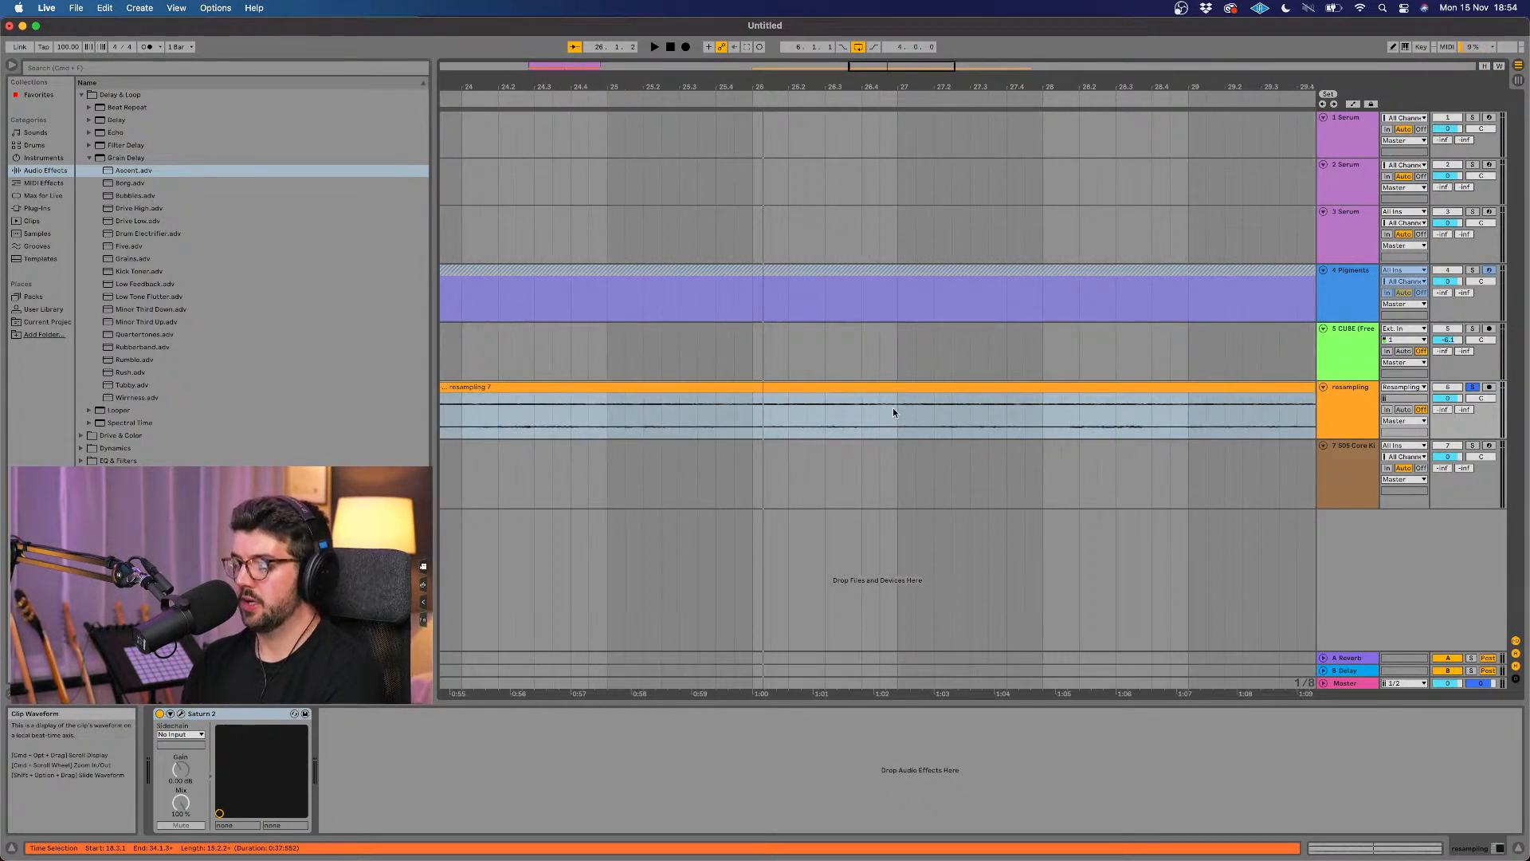
{"action": "key", "text": "space"}
{"action": "scroll", "coordinate": [893, 412], "scroll_direction": "up", "scroll_amount": 3}
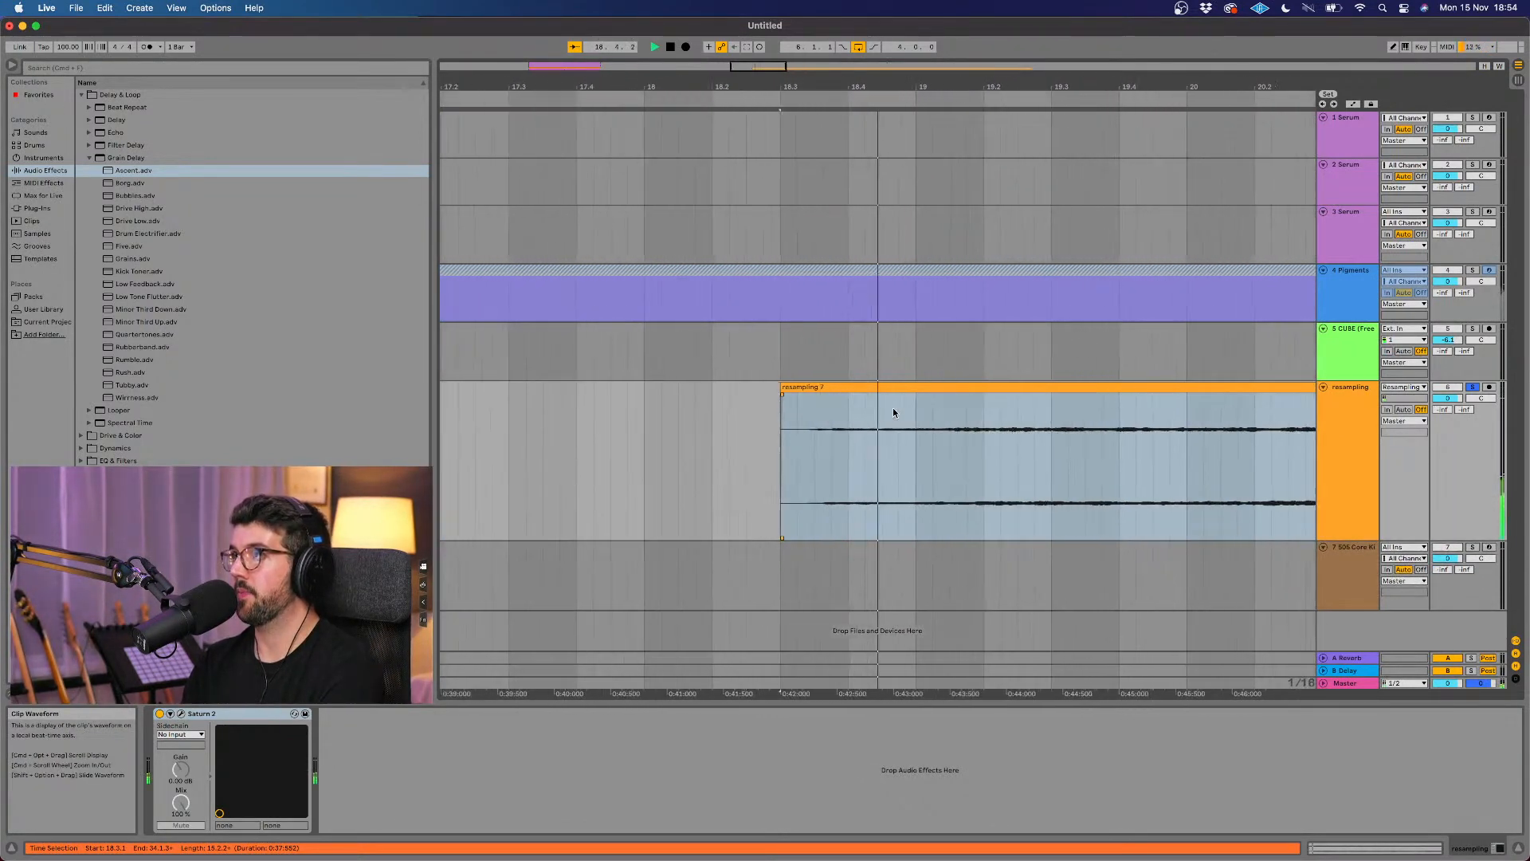
{"action": "scroll", "coordinate": [788, 432], "scroll_direction": "right", "scroll_amount": 1}
{"action": "scroll", "coordinate": [788, 433], "scroll_direction": "down", "scroll_amount": 10}
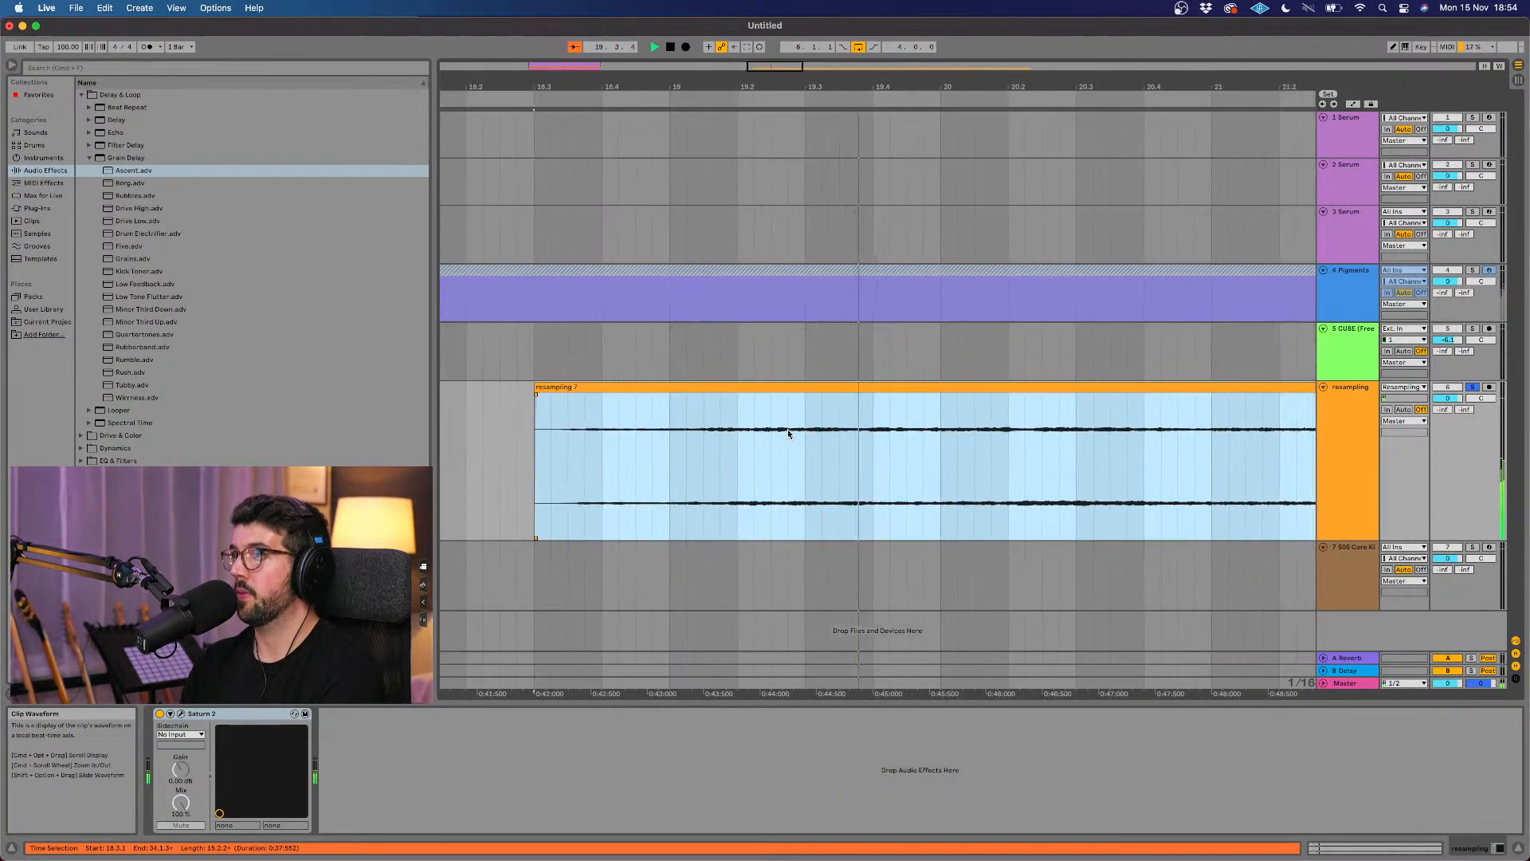
{"action": "scroll", "coordinate": [788, 432], "scroll_direction": "right", "scroll_amount": 3}
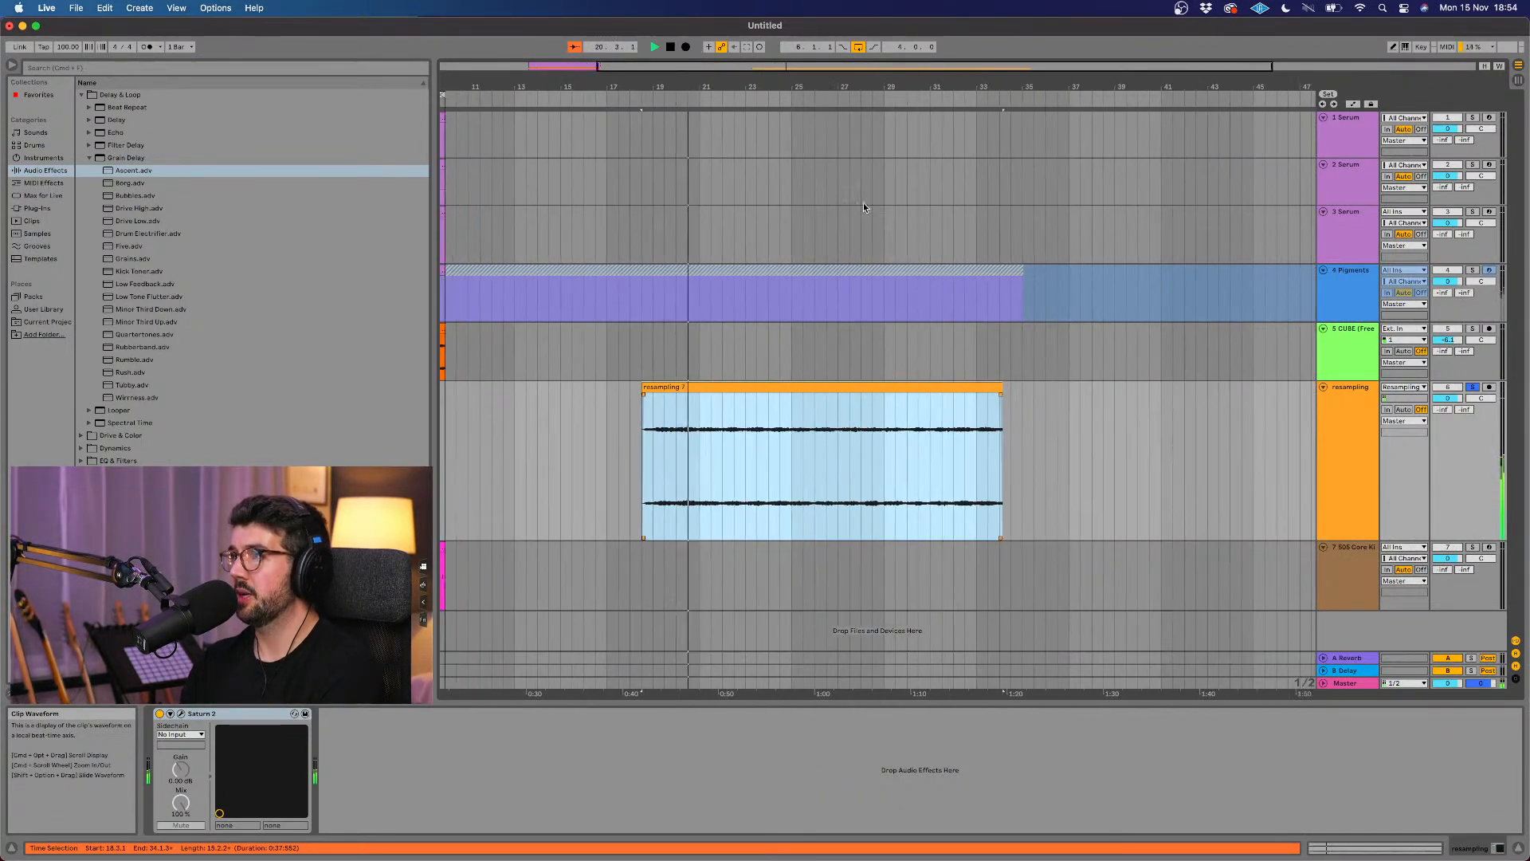
Step: Play the middle and end of the resampling clip to find a usable section
{"action": "left_click", "coordinate": [788, 96]}
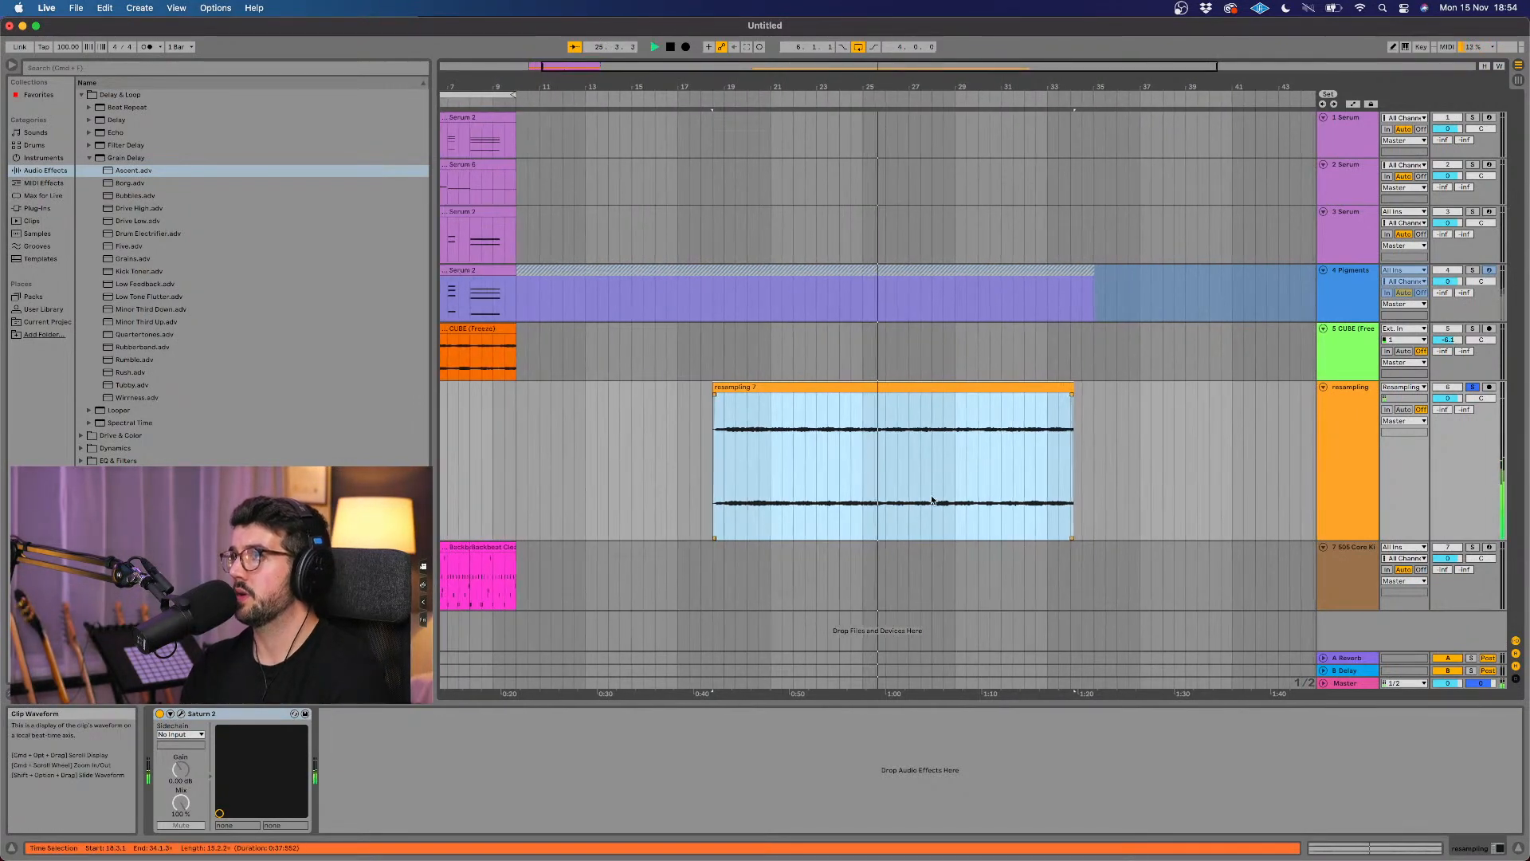
{"action": "scroll", "coordinate": [973, 457], "scroll_direction": "up", "scroll_amount": 5}
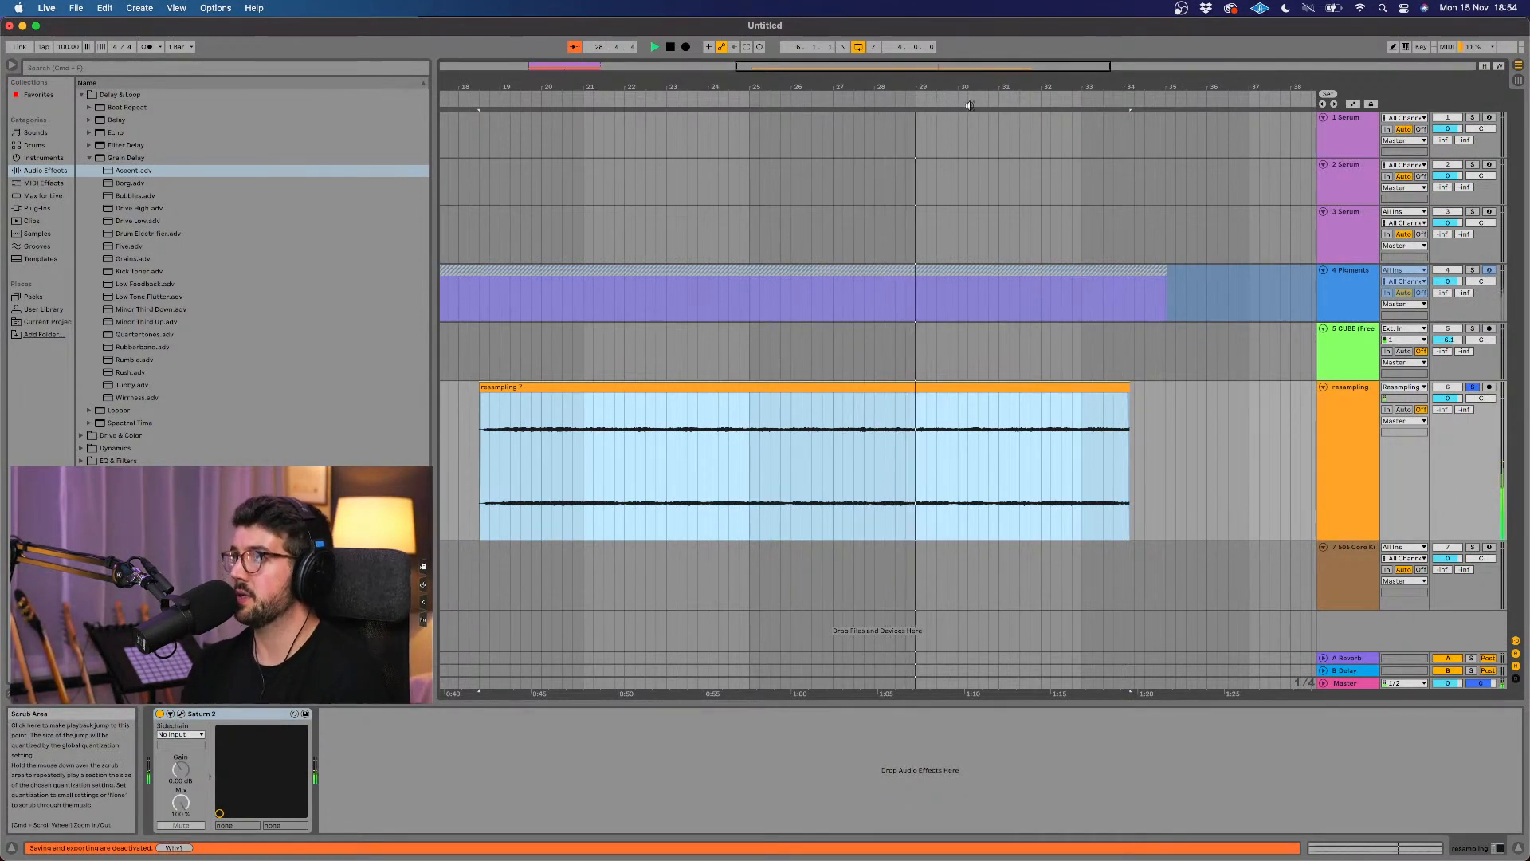
{"action": "left_click", "coordinate": [967, 388]}
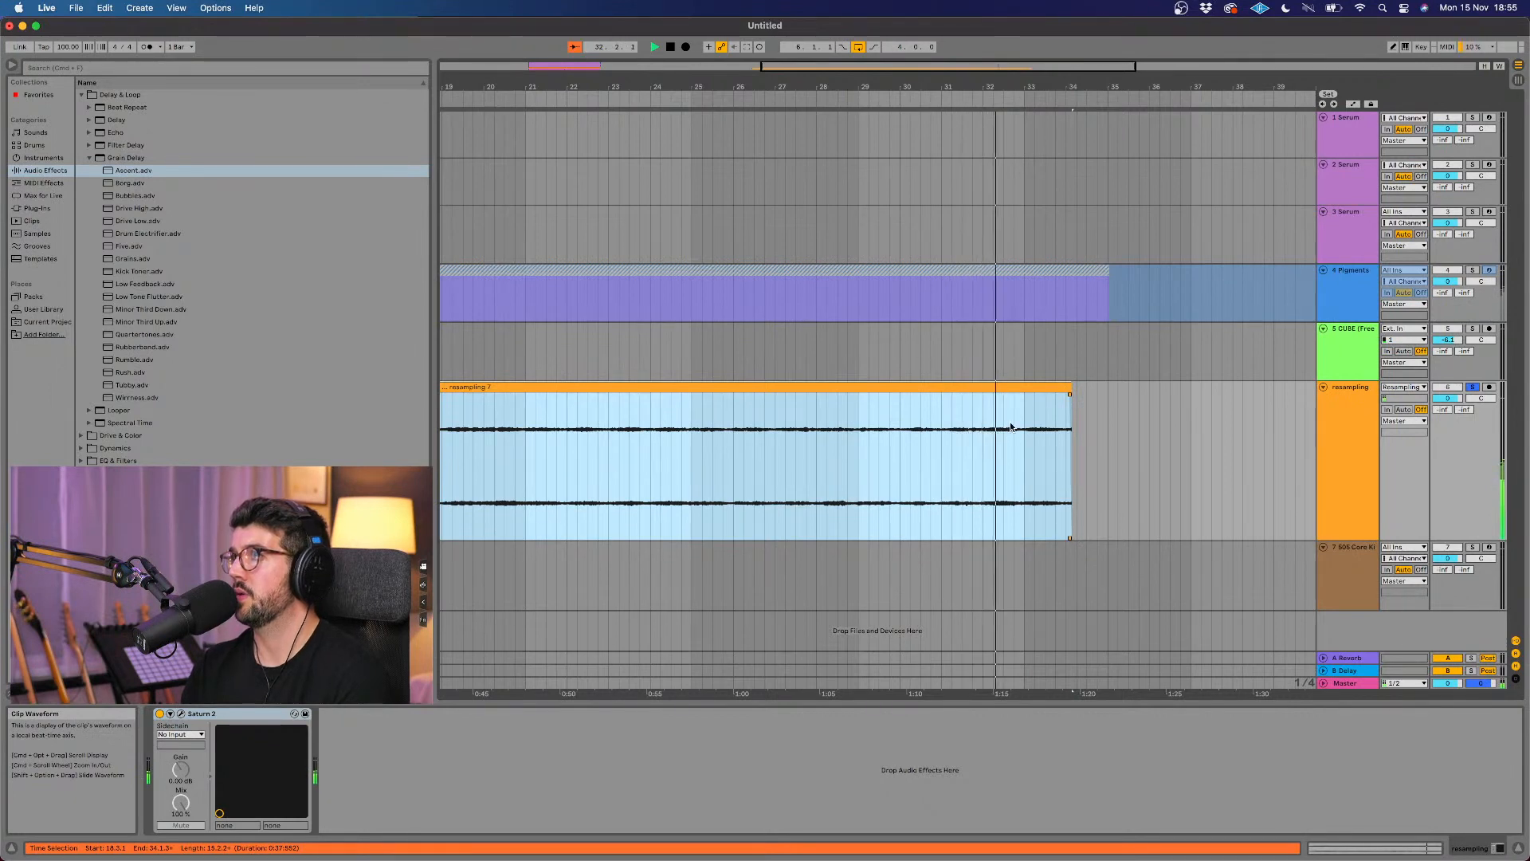
{"action": "scroll", "coordinate": [1011, 427], "scroll_direction": "right", "scroll_amount": 1}
{"action": "scroll", "coordinate": [1011, 427], "scroll_direction": "up", "scroll_amount": 5}
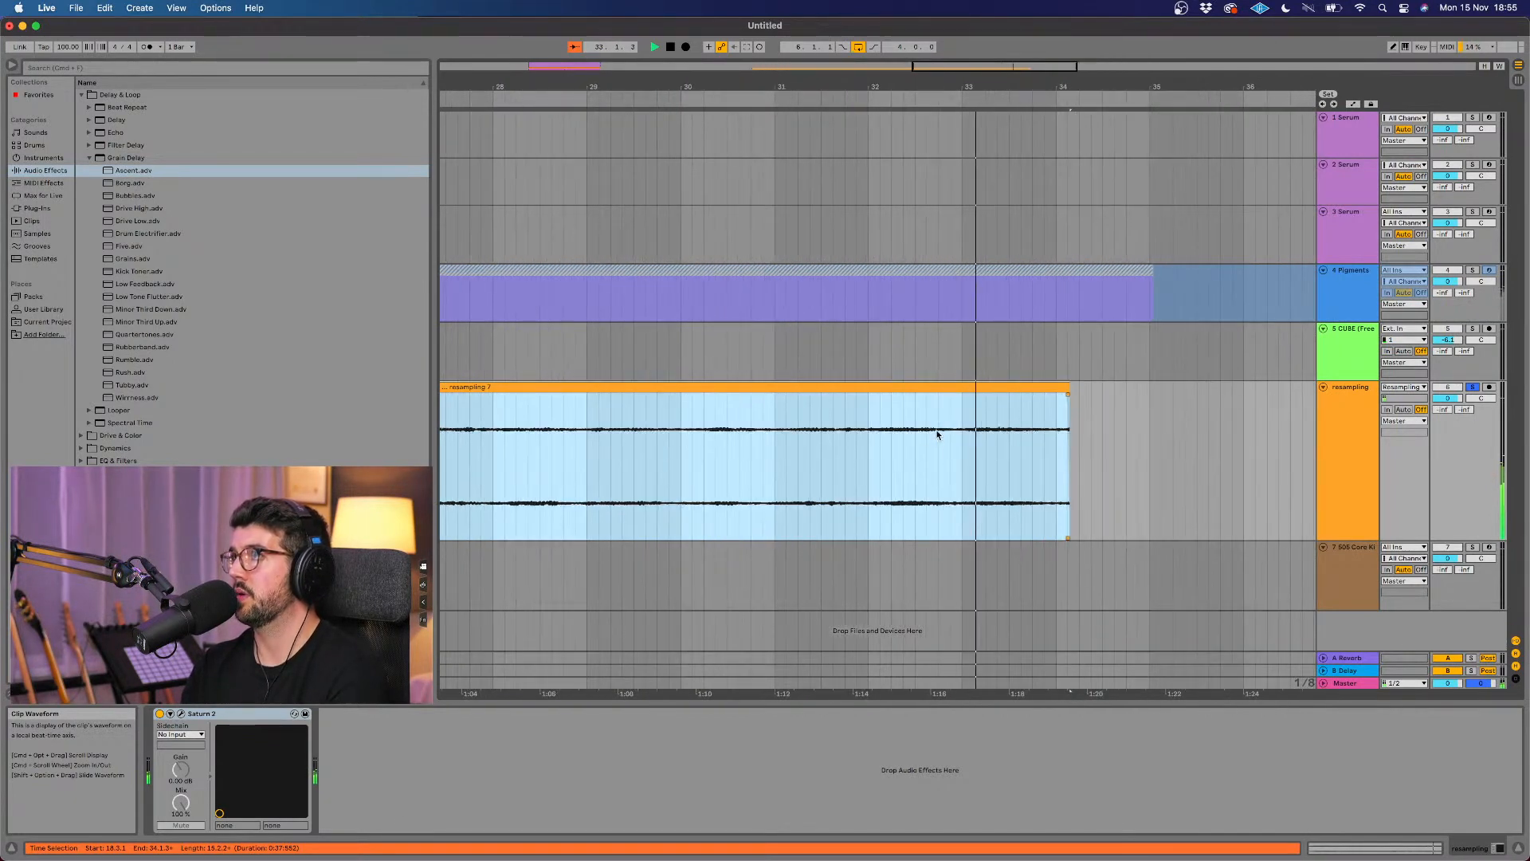
Step: Separate a short section from the end of the resampling clip and delete the rest of the recording
{"action": "left_click_drag", "start_coordinate": [939, 428], "coordinate": [1025, 423]}
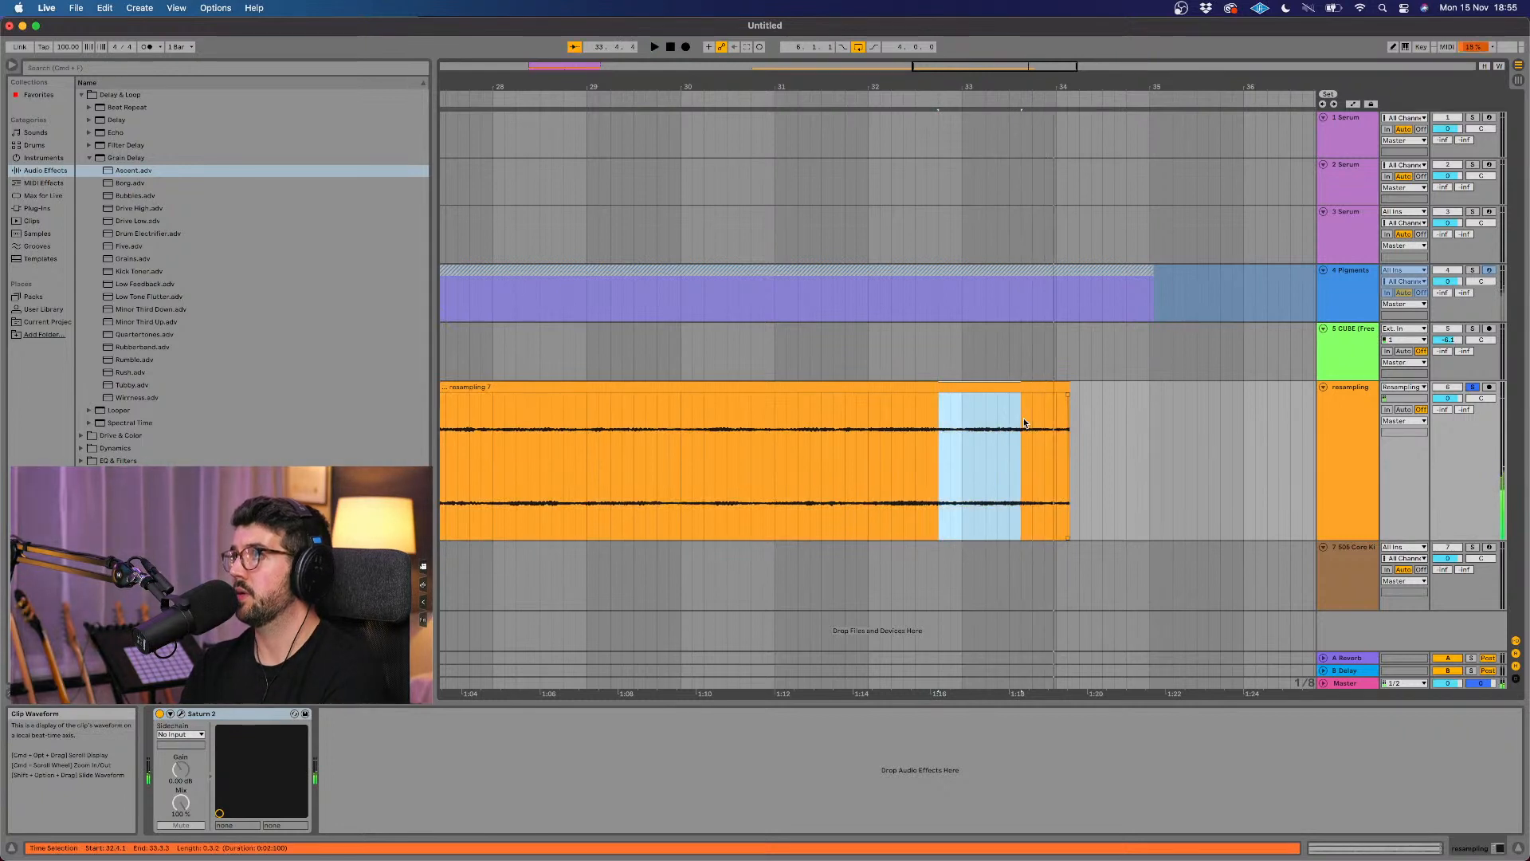
{"action": "left_click", "coordinate": [1008, 405]}
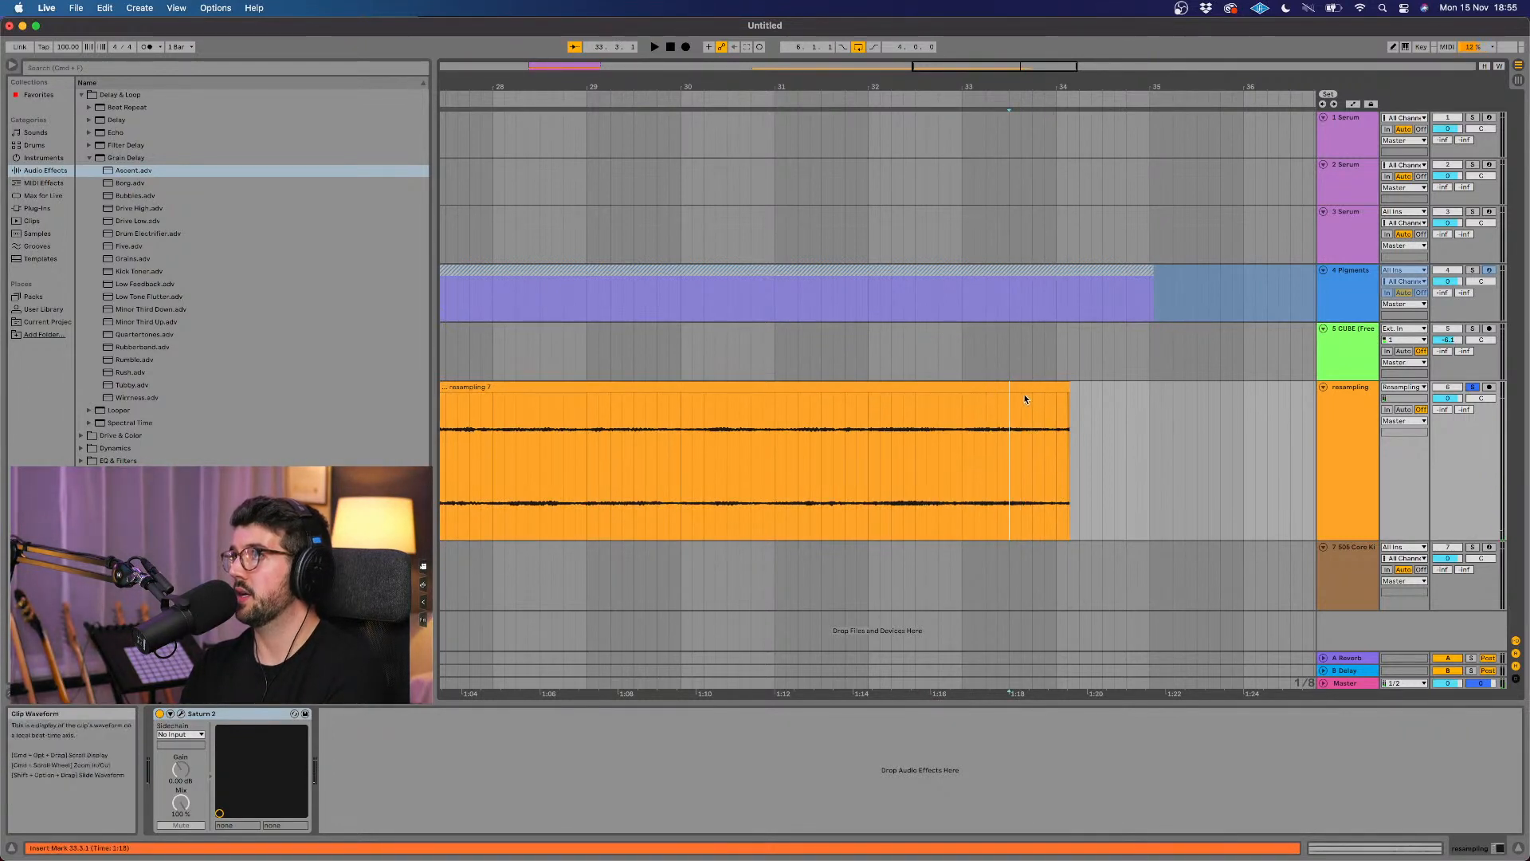
{"action": "left_click_drag", "start_coordinate": [1069, 396], "coordinate": [916, 391]}
{"action": "left_click", "coordinate": [971, 394]}
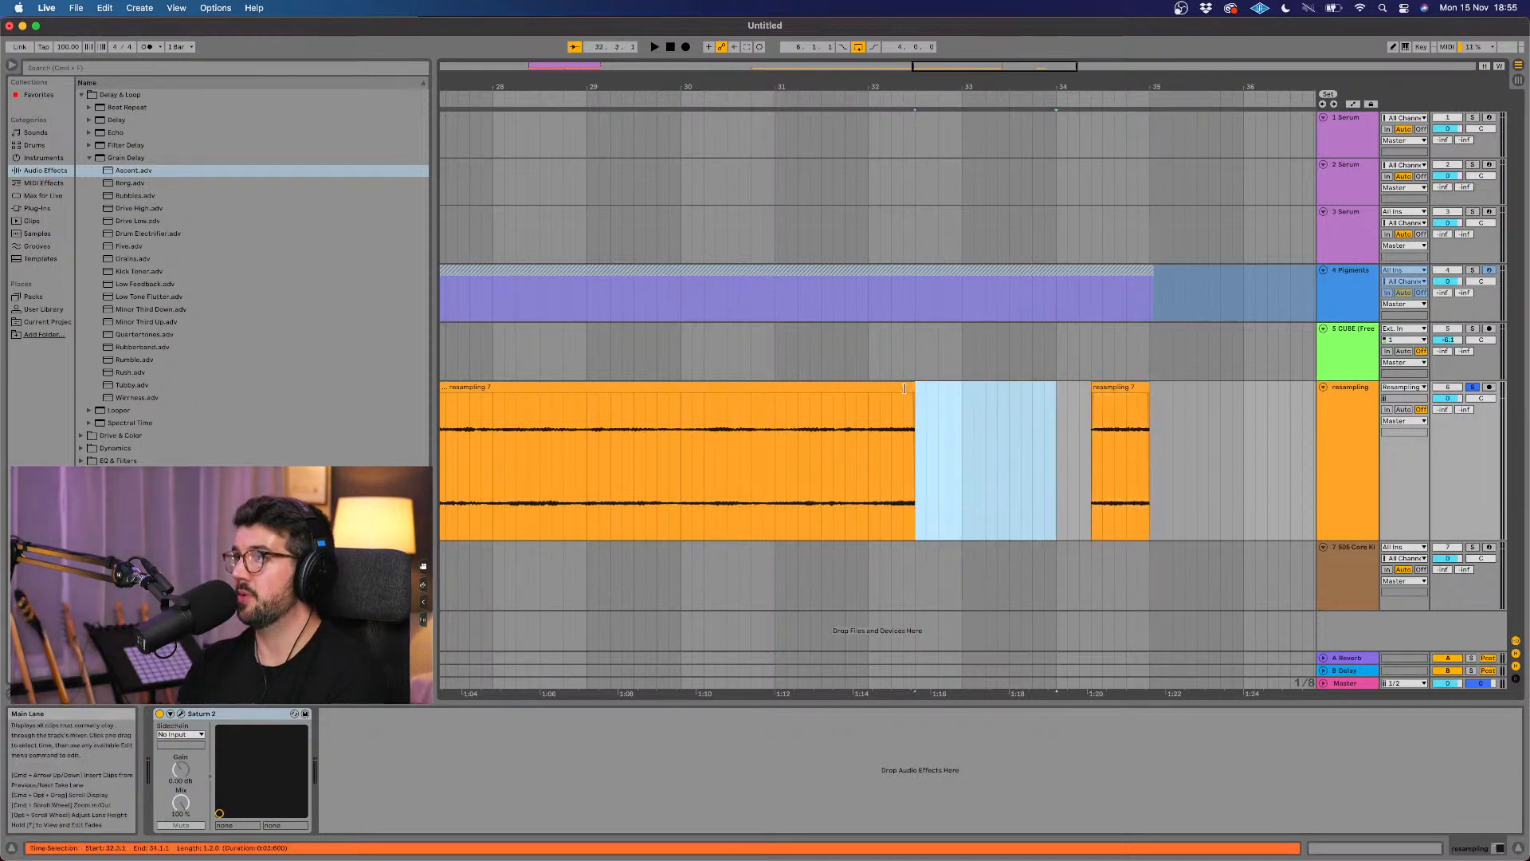
{"action": "key", "text": "Delete"}
{"action": "left_click", "coordinate": [894, 385]}
{"action": "key", "text": "Delete"}
Step: Move the short resampling clip to start at 31.1.1 and consolidate it
{"action": "left_click_drag", "start_coordinate": [1137, 386], "coordinate": [811, 412]}
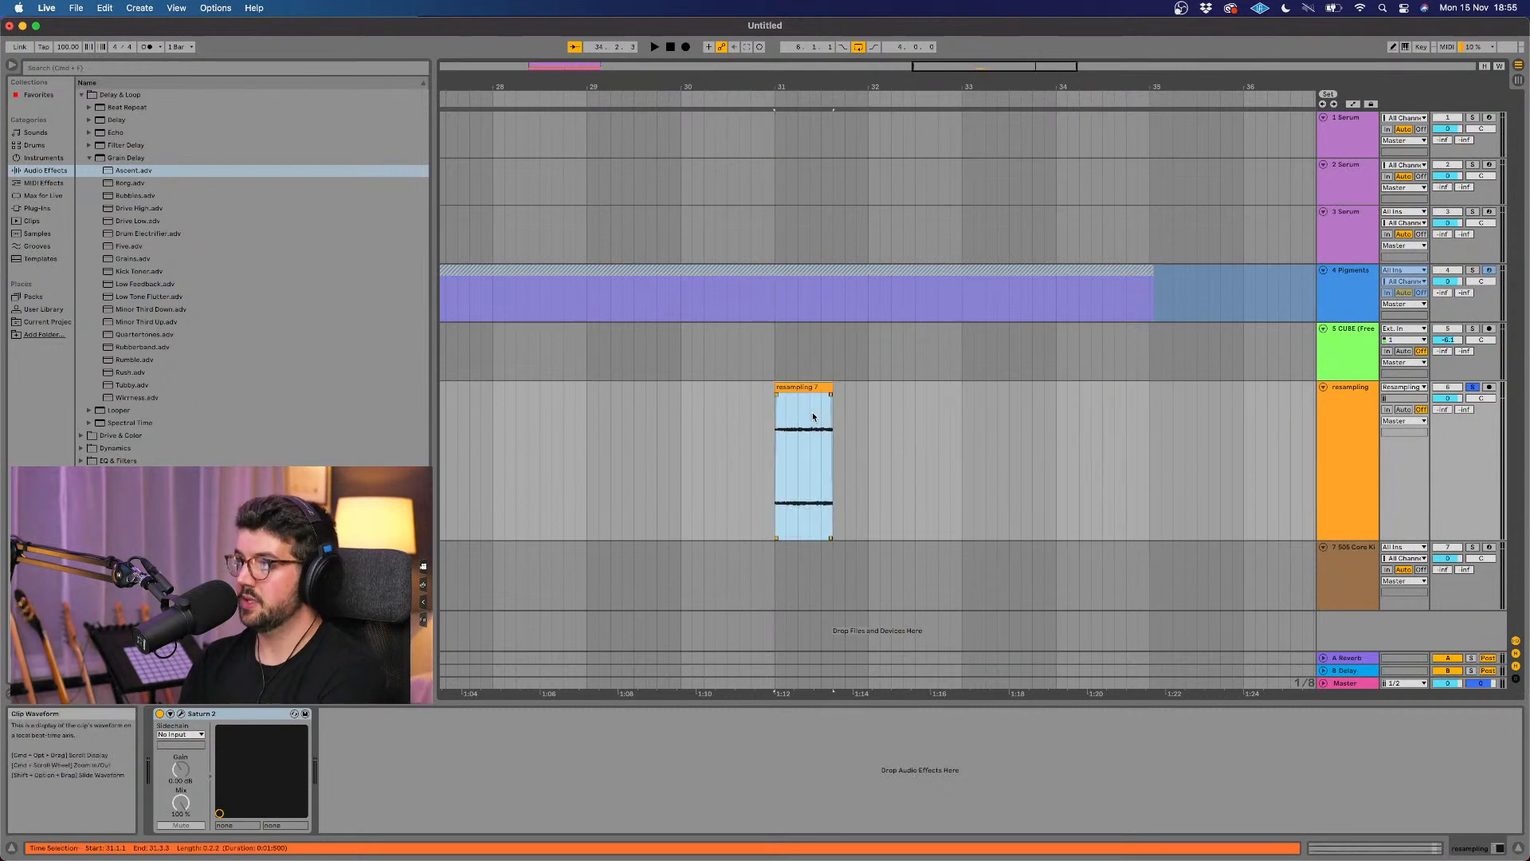
{"action": "left_click", "coordinate": [789, 409]}
{"action": "left_click", "coordinate": [807, 389]}
{"action": "key", "text": "super+j"}
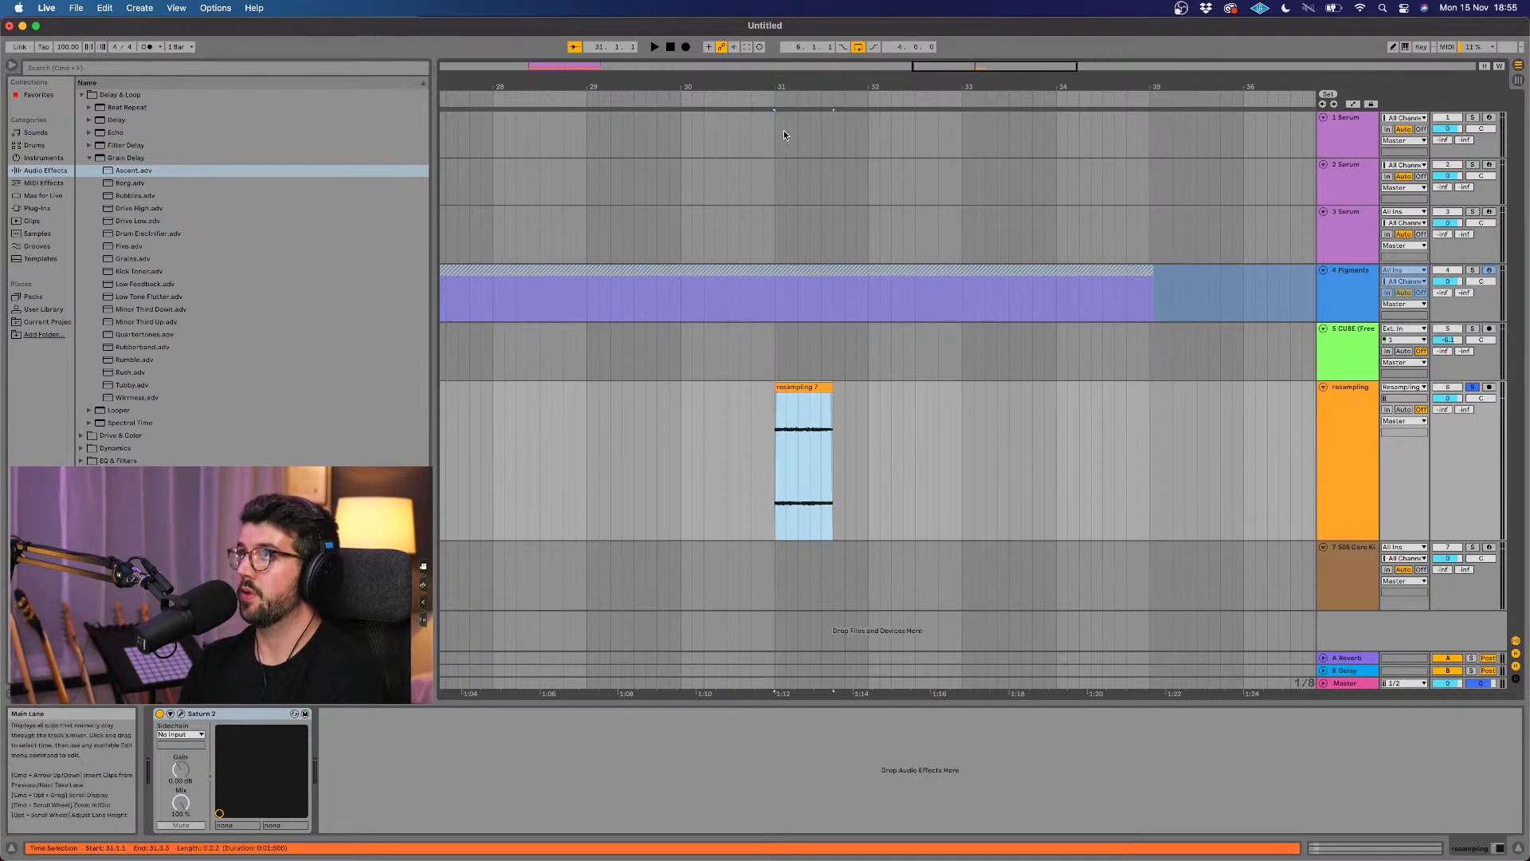
Step: Add a short fade-in to the start of the resampling clip, play it back and select the clip
{"action": "left_click", "coordinate": [777, 394]}
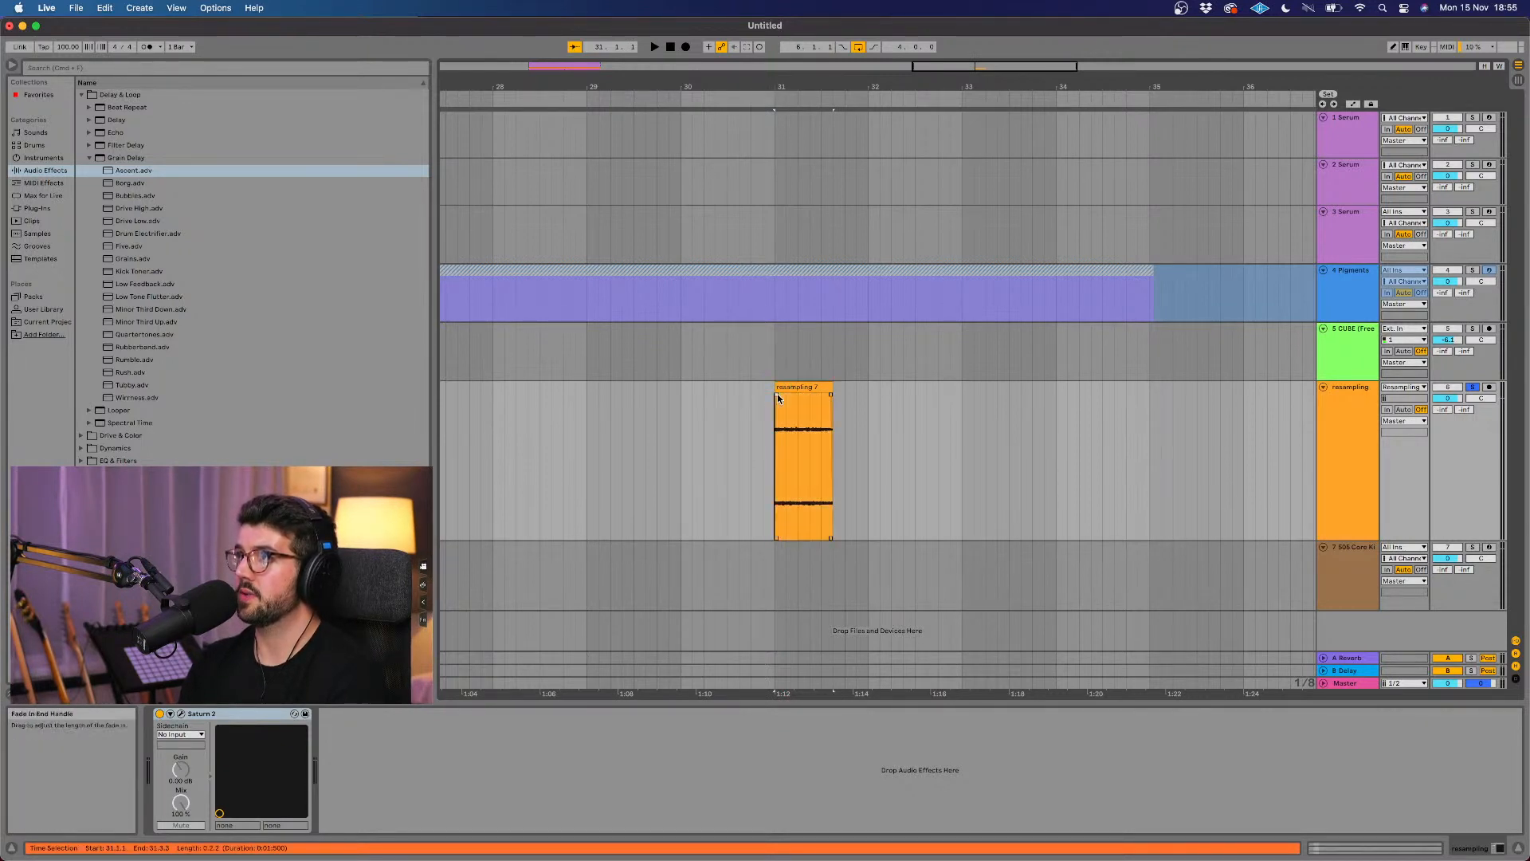
{"action": "left_click", "coordinate": [752, 96]}
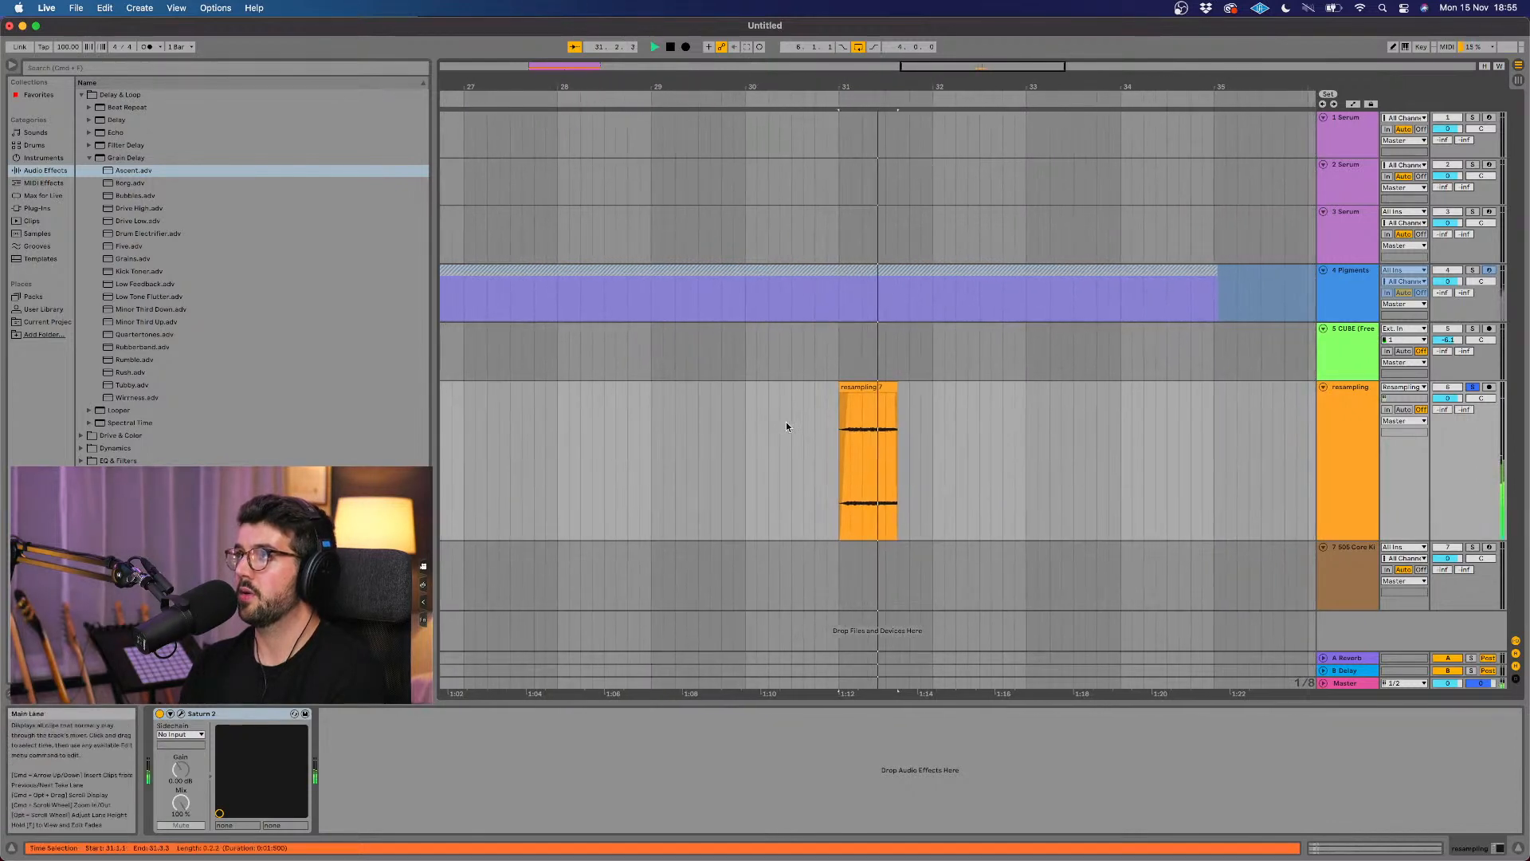
{"action": "left_click", "coordinate": [851, 387]}
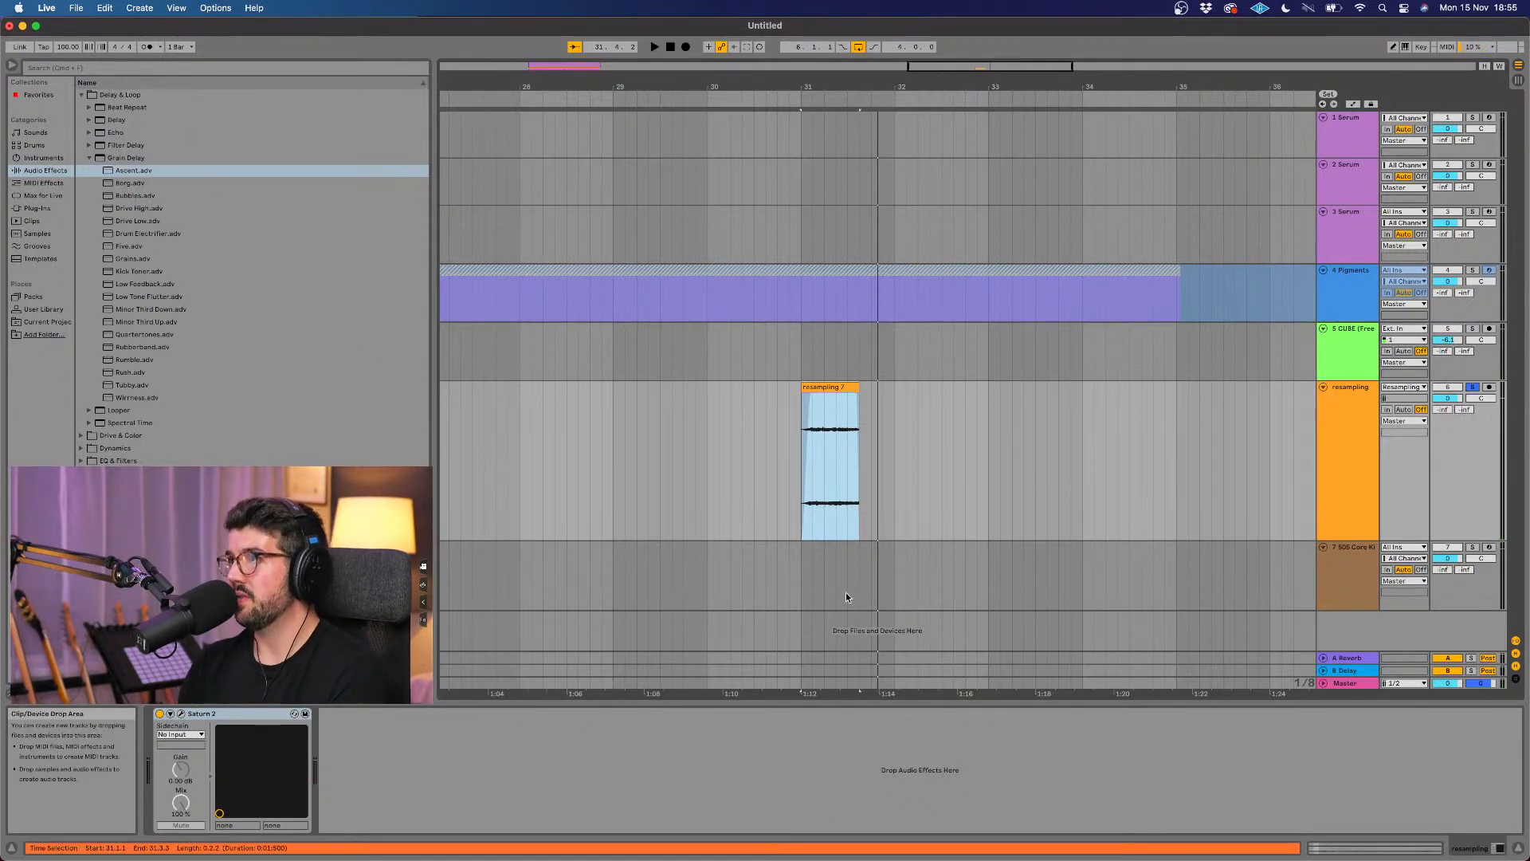
Step: Search the plug-ins for "cable" and load ShaperBox 2 onto the resampling track
{"action": "key", "text": "w"}
{"action": "scroll", "coordinate": [858, 384], "scroll_direction": "up", "scroll_amount": 5}
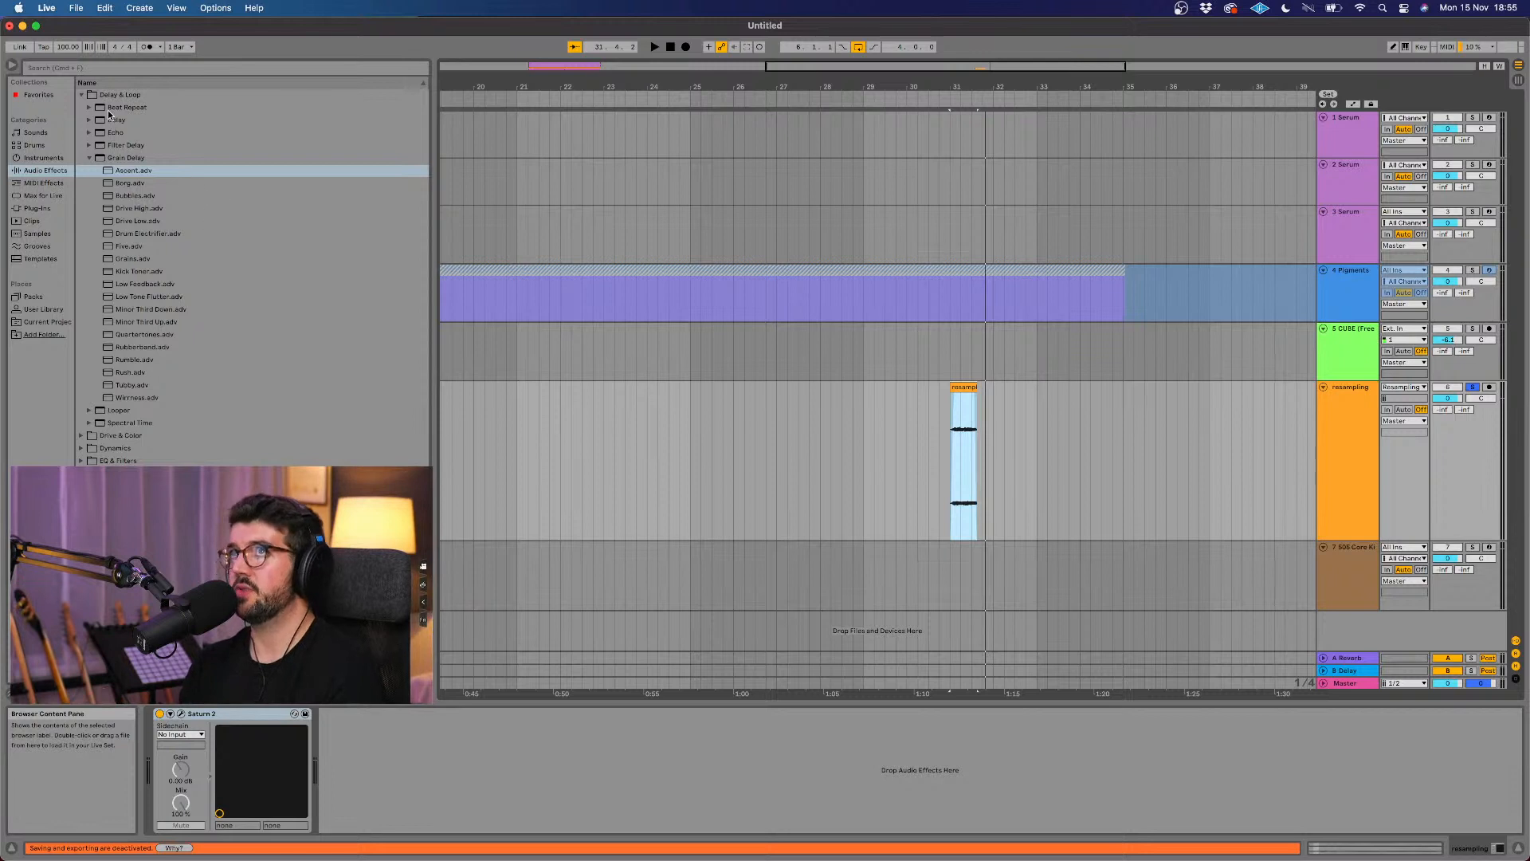
{"action": "left_click", "coordinate": [92, 70]}
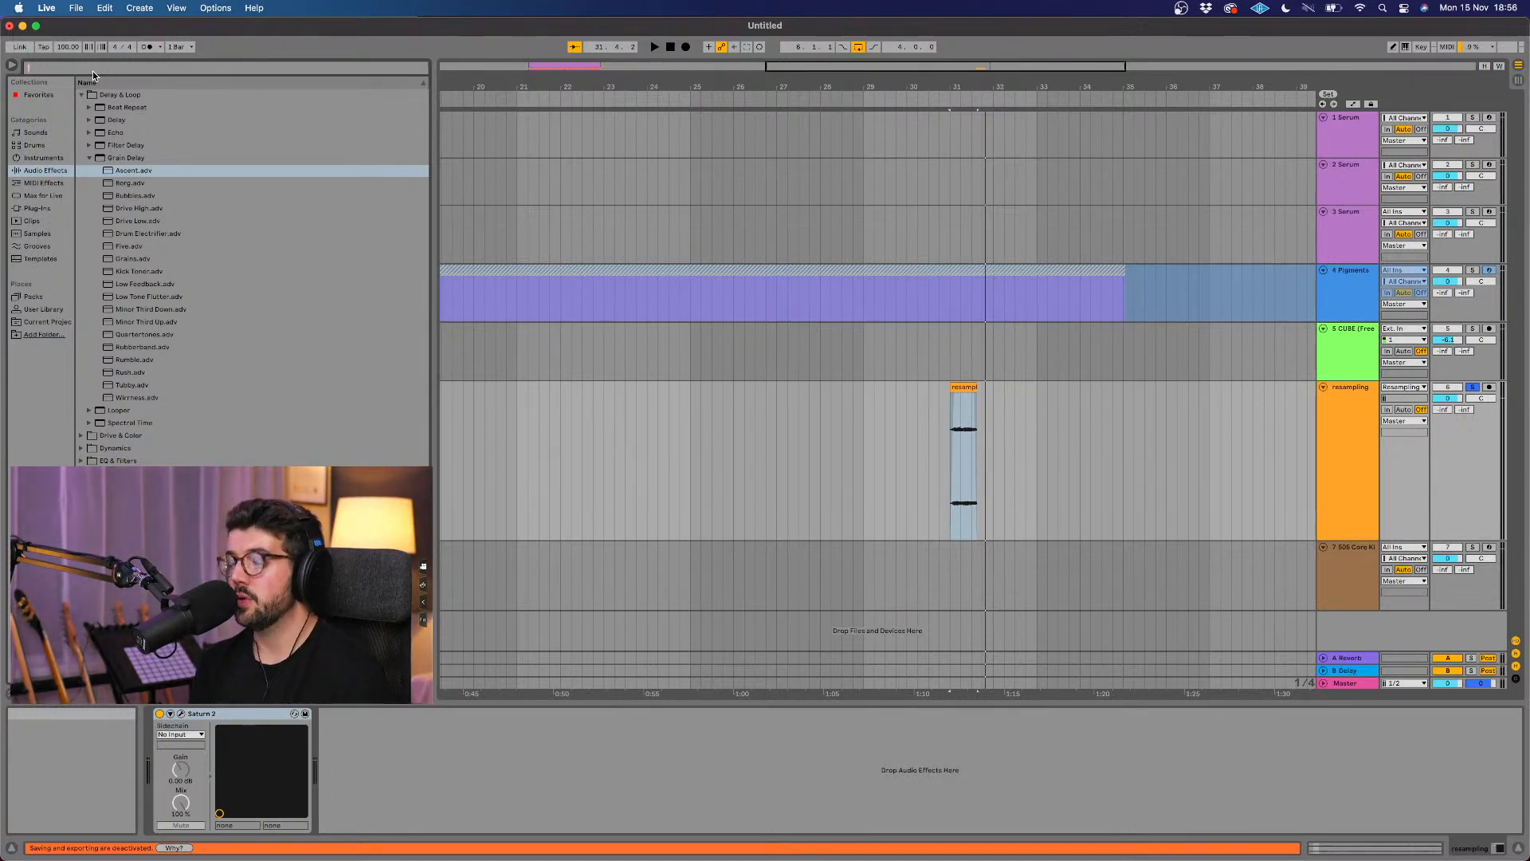
{"action": "left_click", "coordinate": [34, 211]}
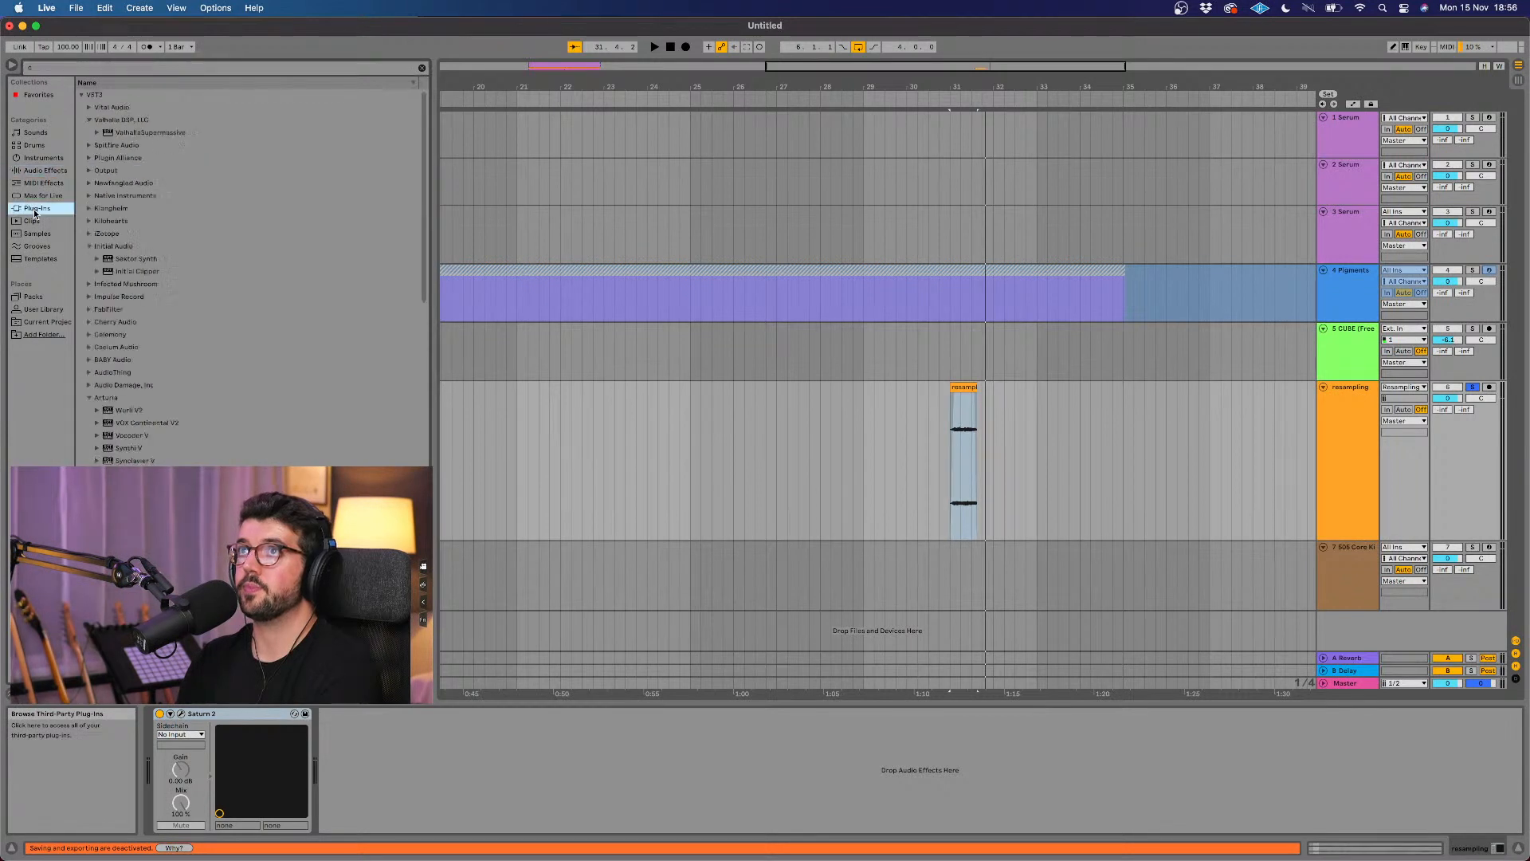
{"action": "left_click", "coordinate": [65, 70]}
{"action": "type", "text": "able"}
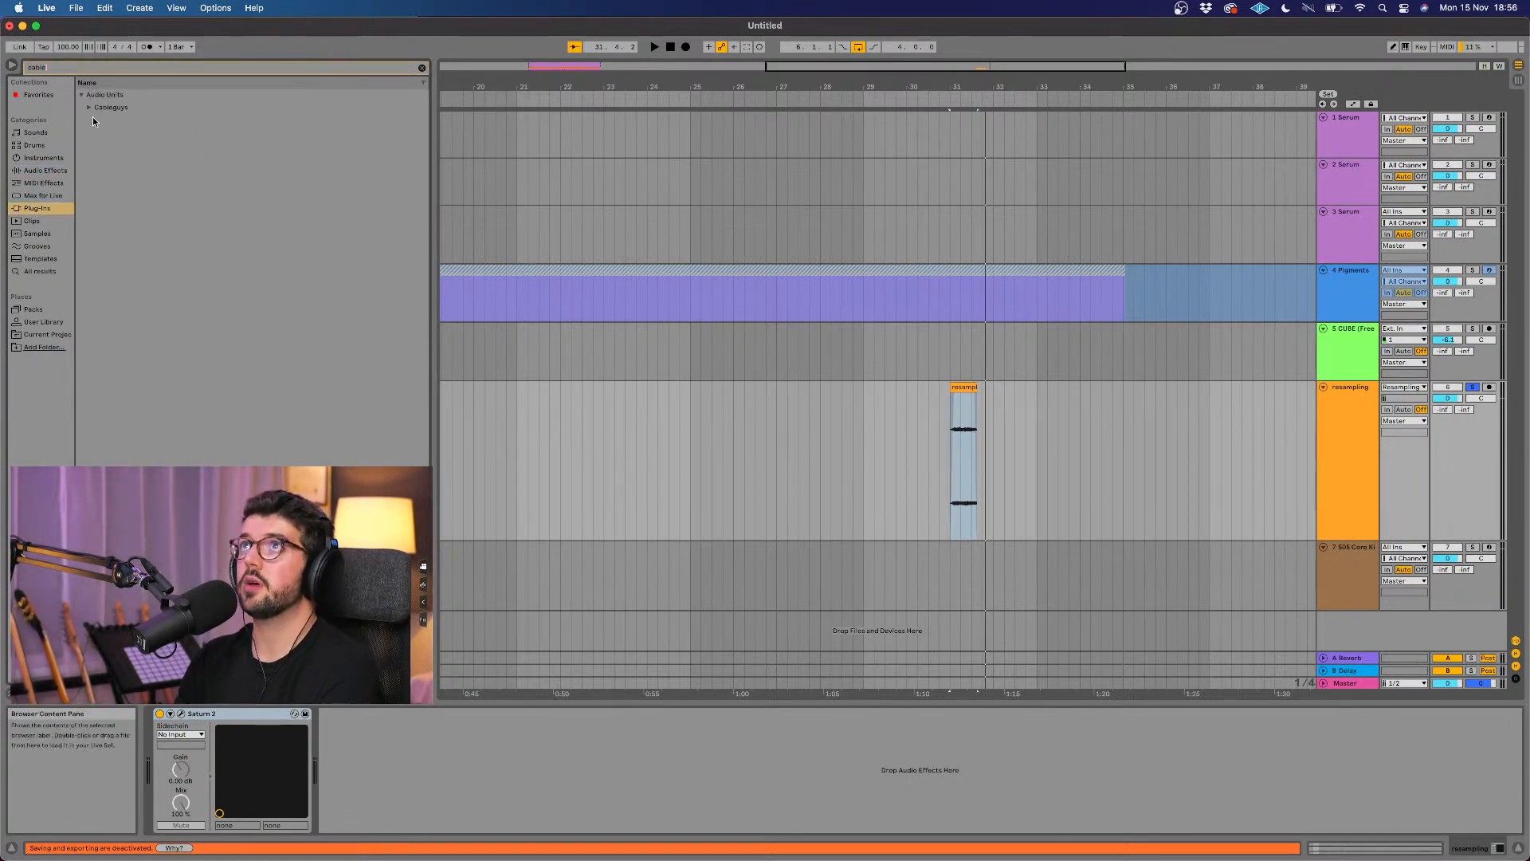
{"action": "left_click", "coordinate": [92, 110]}
{"action": "left_click", "coordinate": [111, 120]}
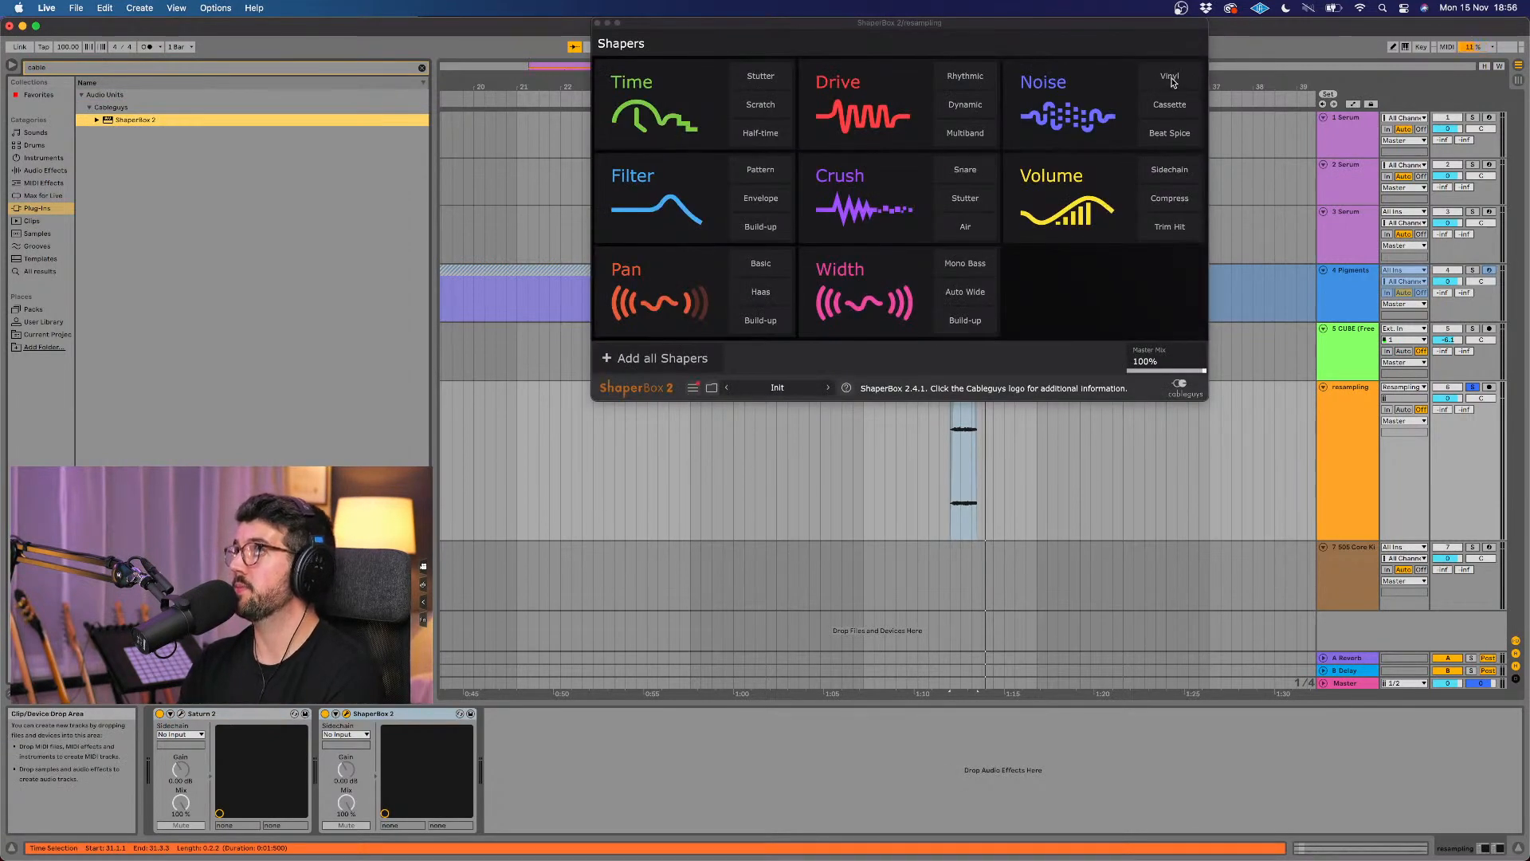
Step: Add the Vinyl noise shaper in ShaperBox 2 and give it a rising ramp shape
{"action": "left_click", "coordinate": [1169, 77]}
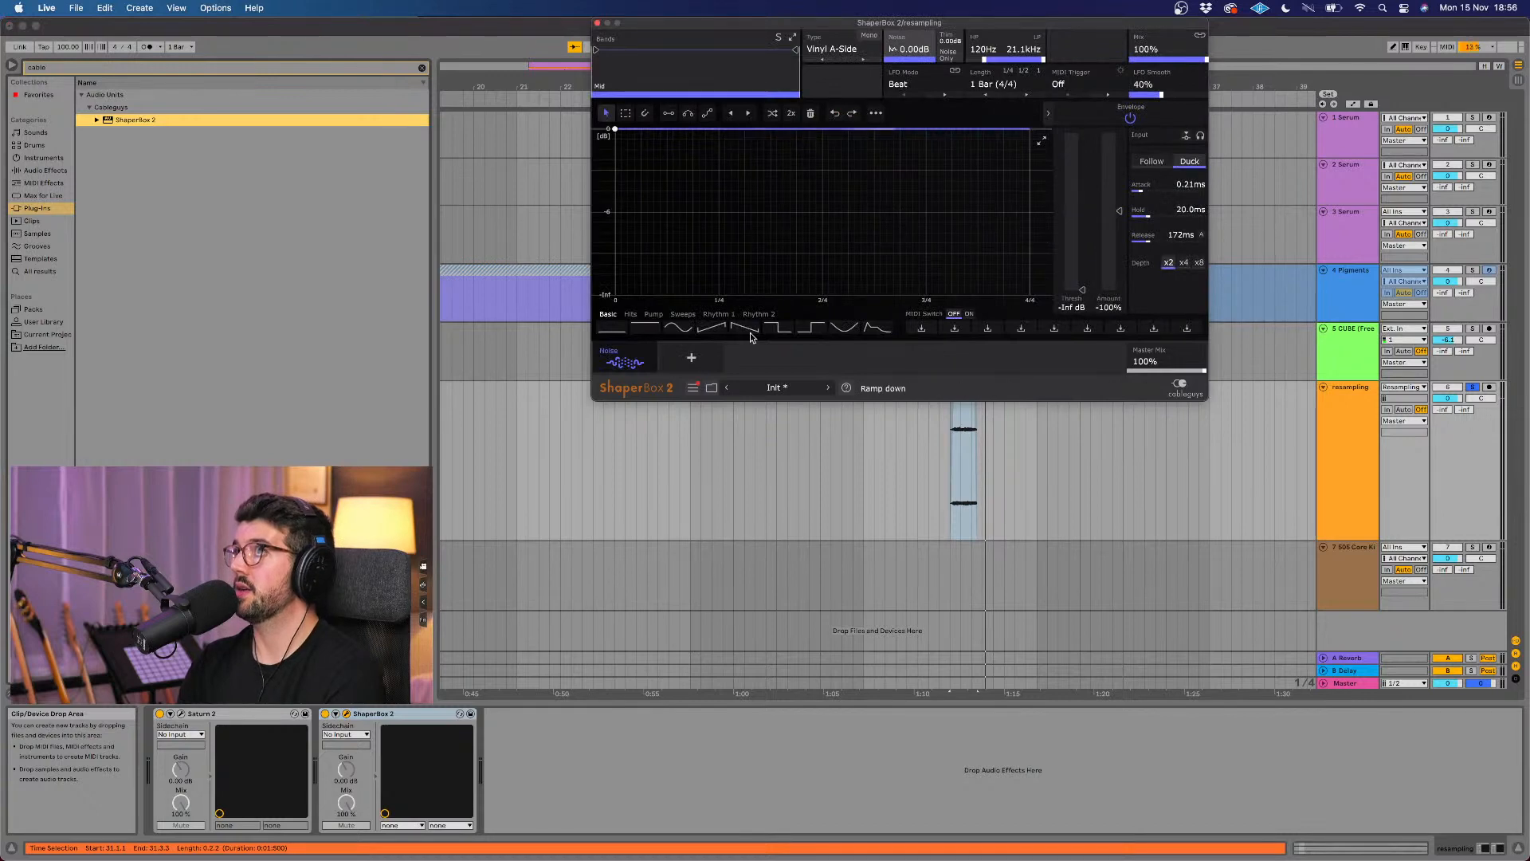
{"action": "left_click", "coordinate": [712, 327]}
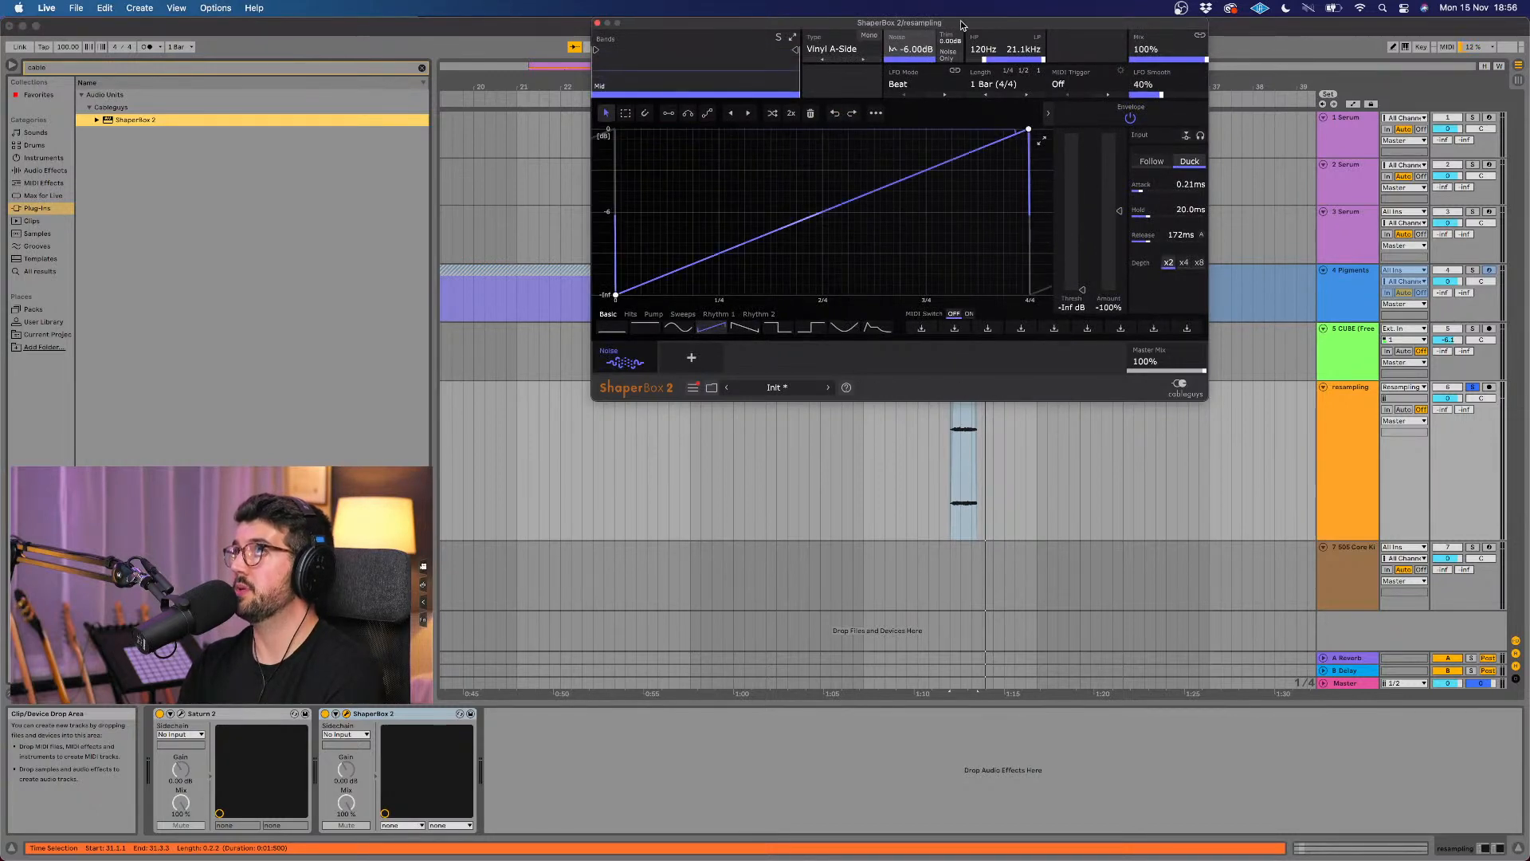
{"action": "left_click_drag", "start_coordinate": [924, 22], "coordinate": [599, 198]}
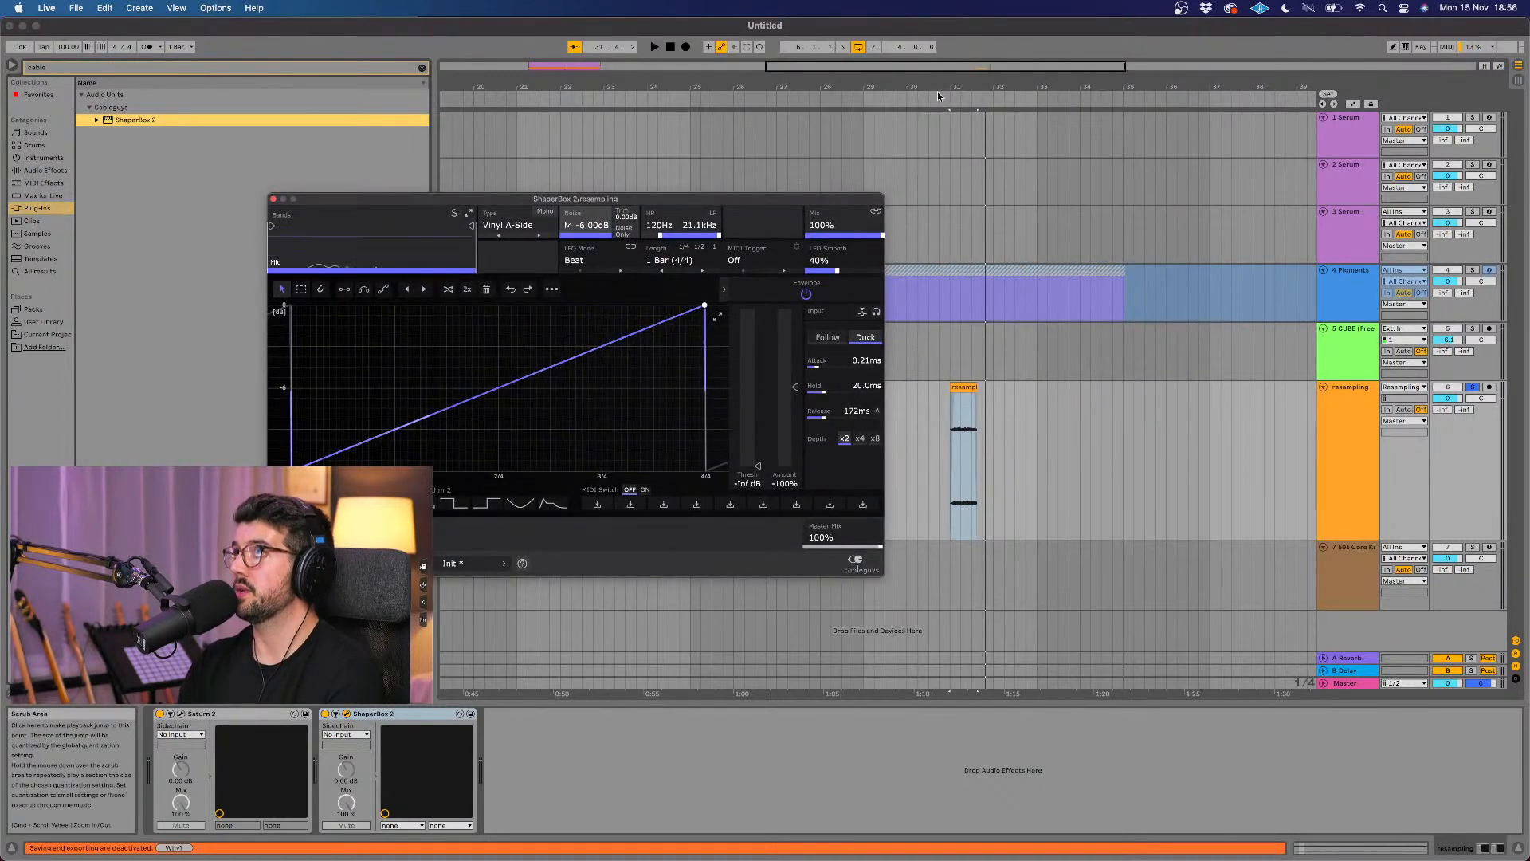
Step: Play the clip, lower the noise shaper's mix to 61% and close the ShaperBox 2 window
{"action": "key", "text": "space"}
{"action": "left_click_drag", "start_coordinate": [847, 203], "coordinate": [1088, 213]}
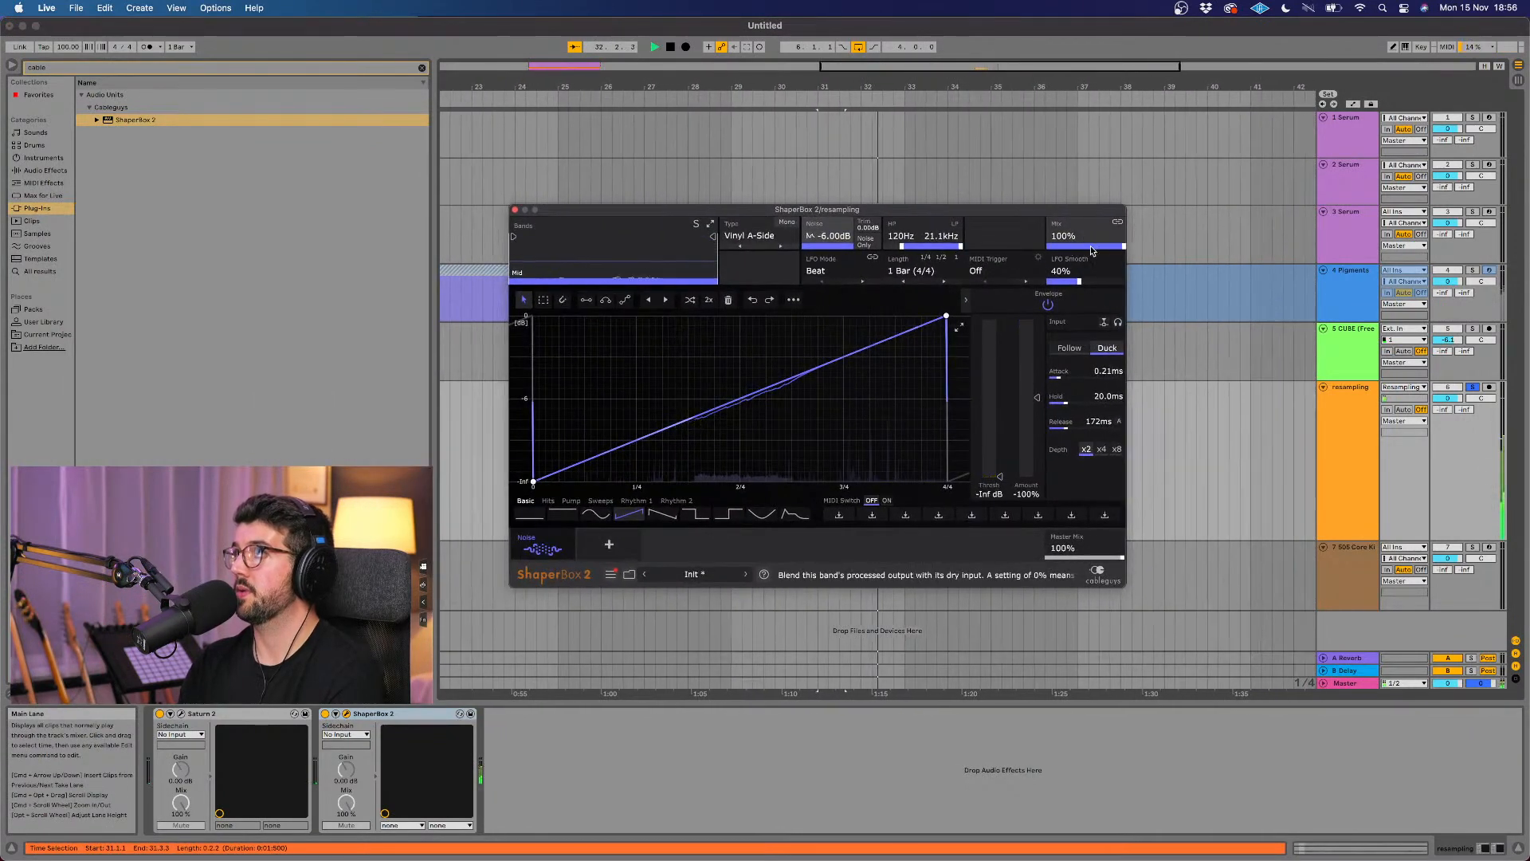
{"action": "left_click_drag", "start_coordinate": [1121, 248], "coordinate": [1095, 247]}
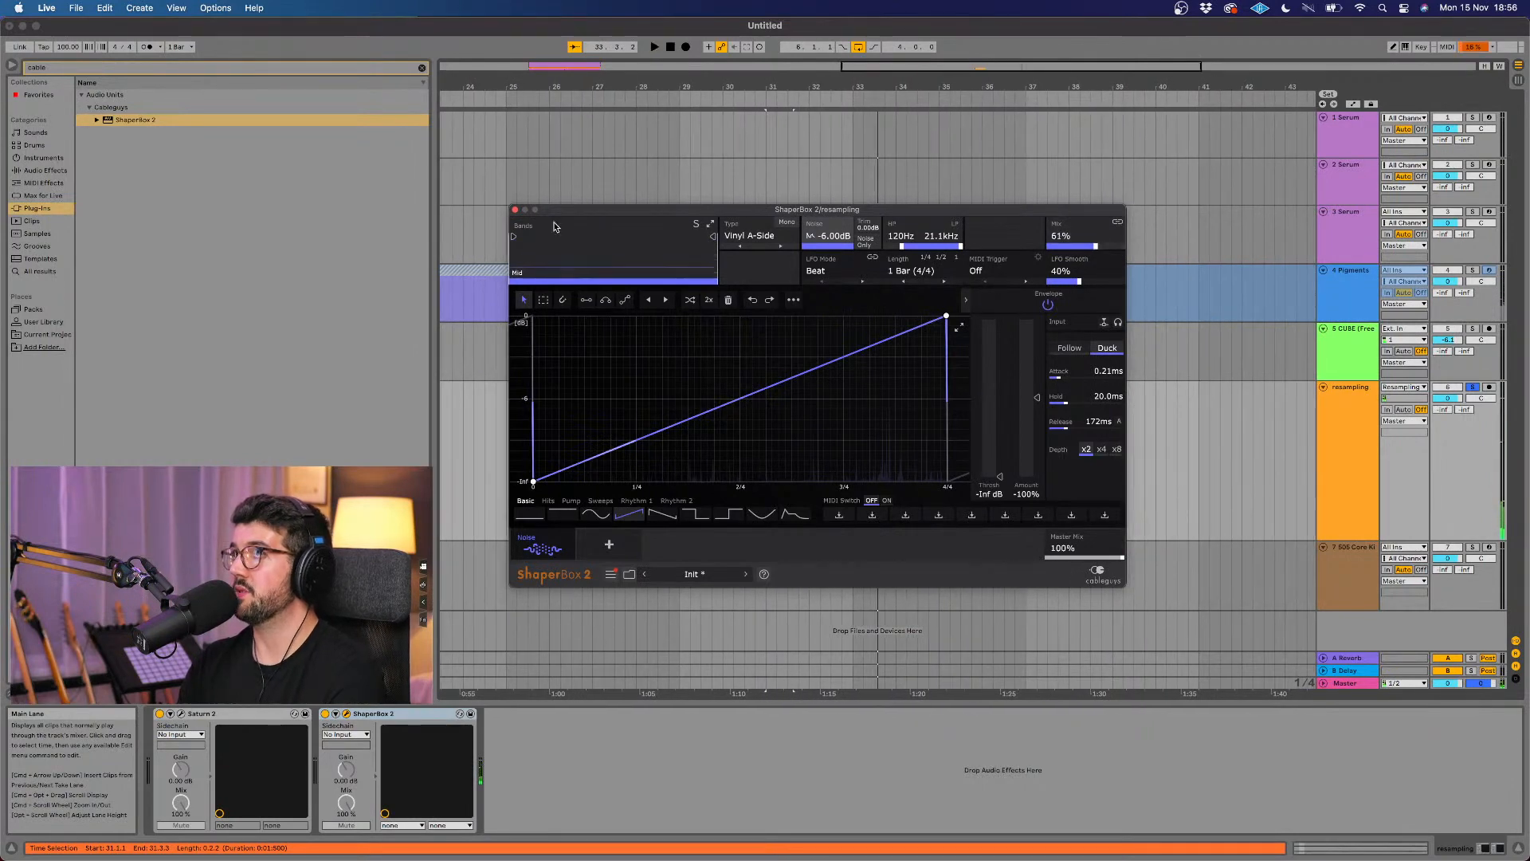
{"action": "left_click", "coordinate": [515, 210]}
Step: Lengthen the resampling clip to end at 32.3.1 and play it back
{"action": "scroll", "coordinate": [800, 411], "scroll_direction": "up", "scroll_amount": 5}
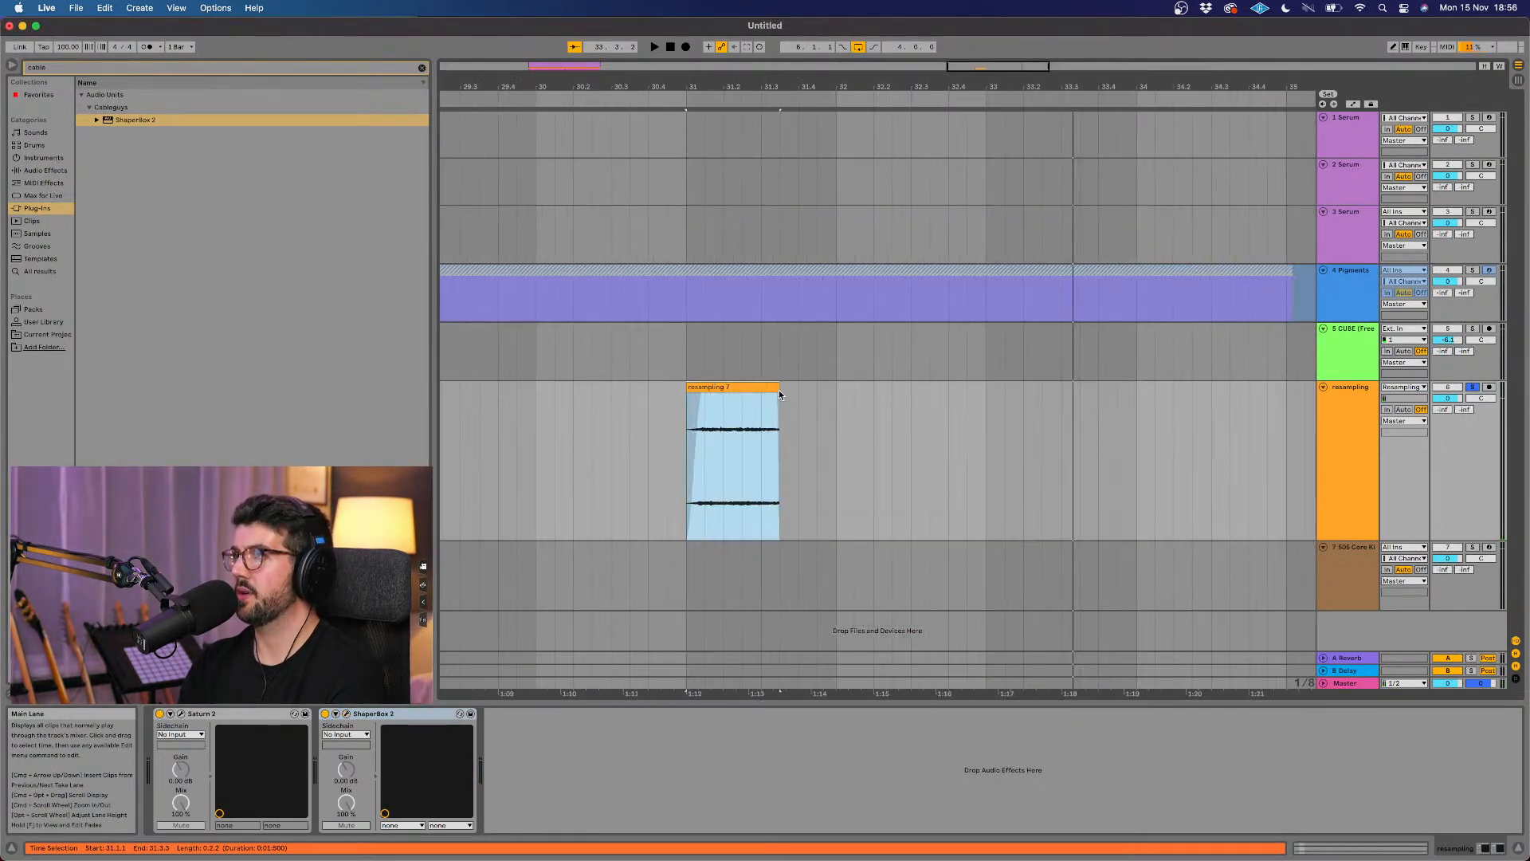
{"action": "left_click_drag", "start_coordinate": [780, 389], "coordinate": [919, 401]}
{"action": "left_click", "coordinate": [645, 101]}
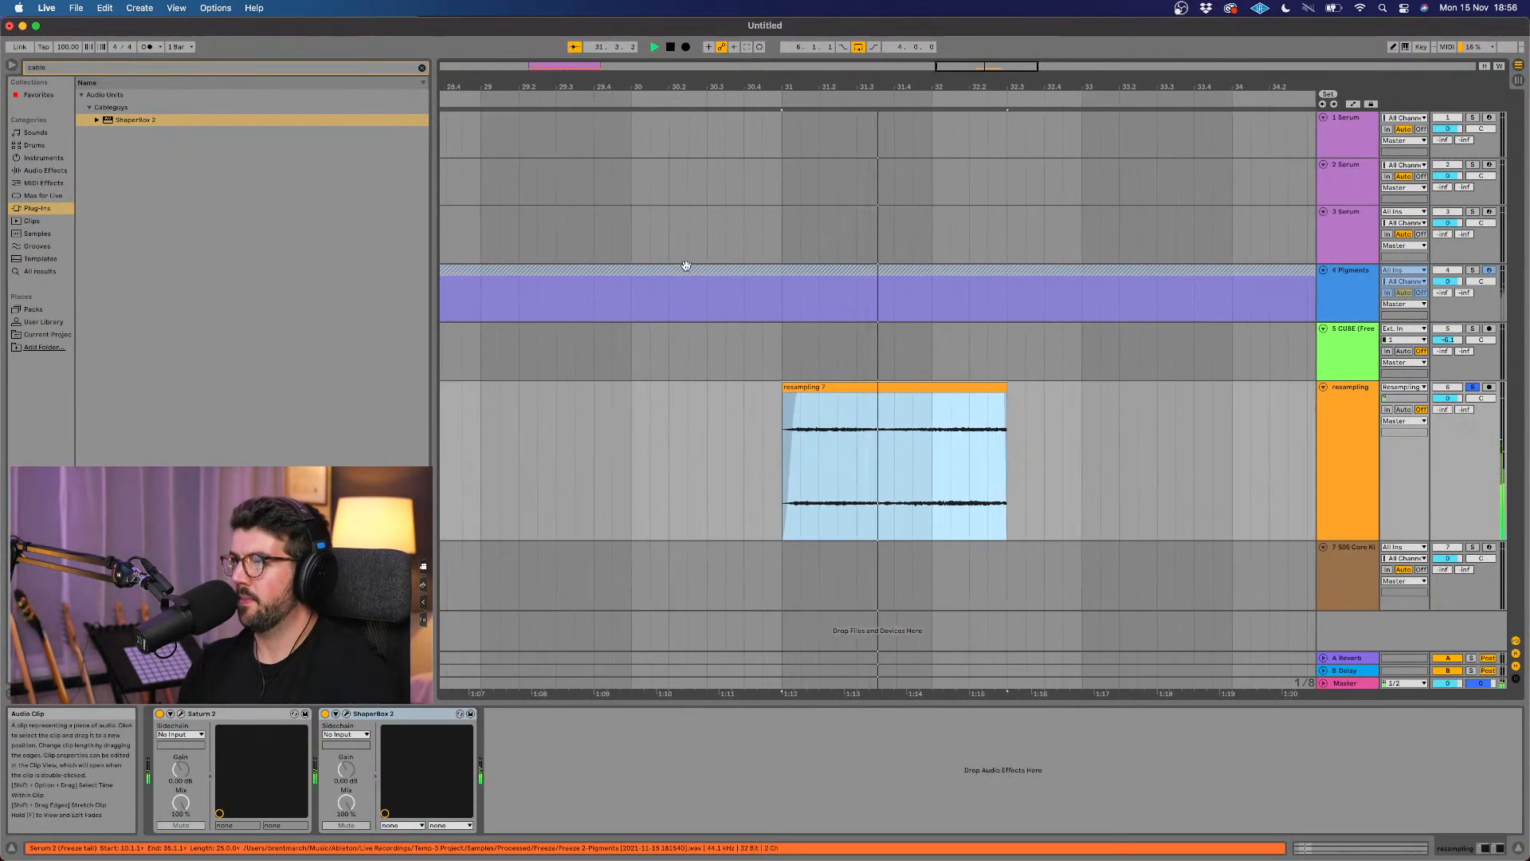
{"action": "key", "text": "space"}
Step: Move the resampling clip to start at 6.1.1 with the other parts and unsolo its track
{"action": "scroll", "coordinate": [717, 261], "scroll_direction": "down", "scroll_amount": 5}
{"action": "scroll", "coordinate": [717, 260], "scroll_direction": "down", "scroll_amount": 6}
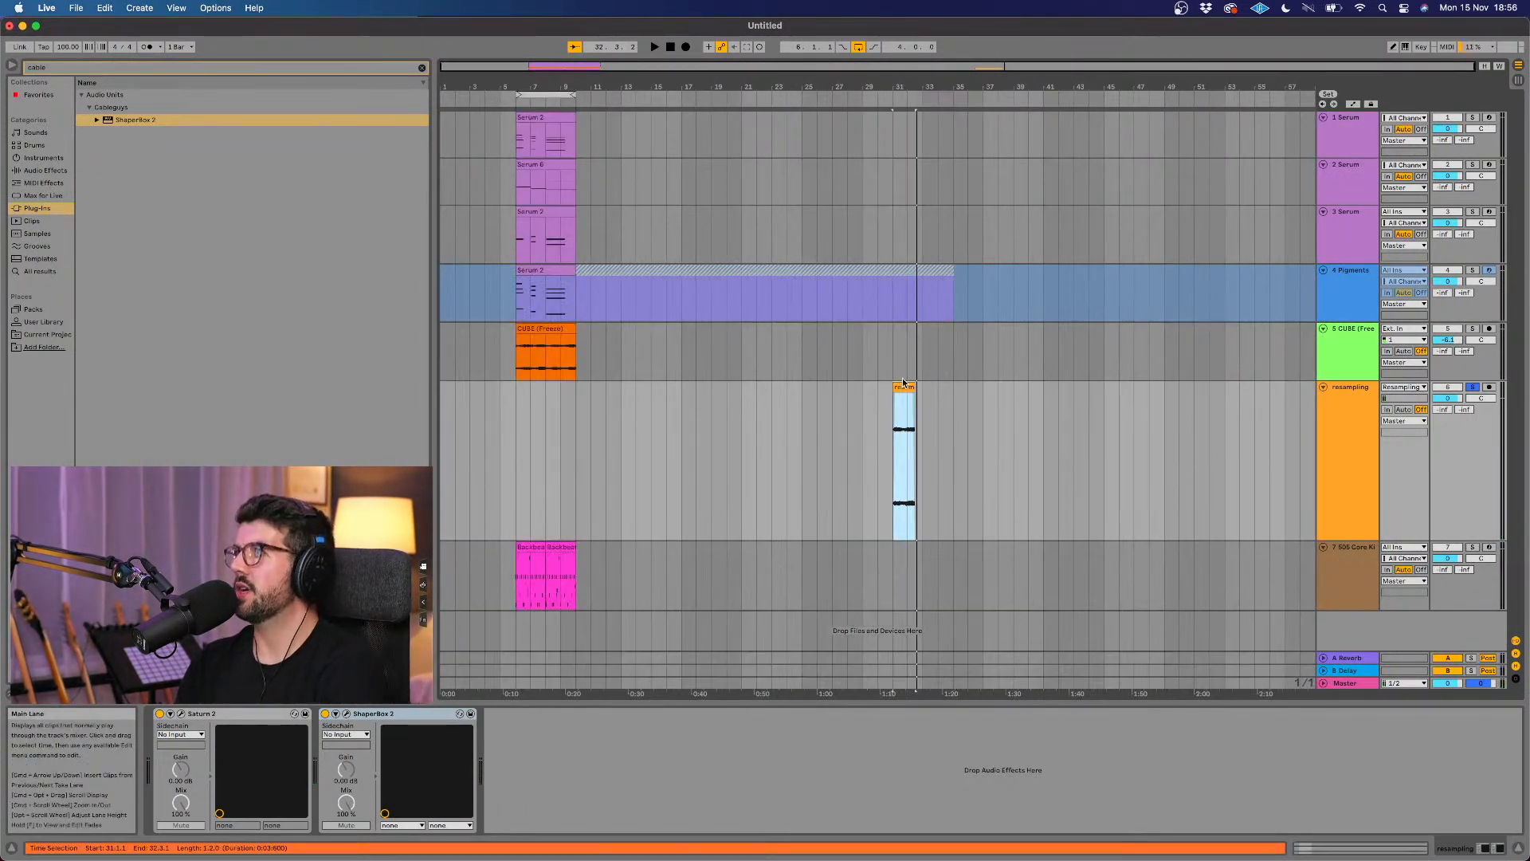
{"action": "left_click_drag", "start_coordinate": [901, 384], "coordinate": [522, 428]}
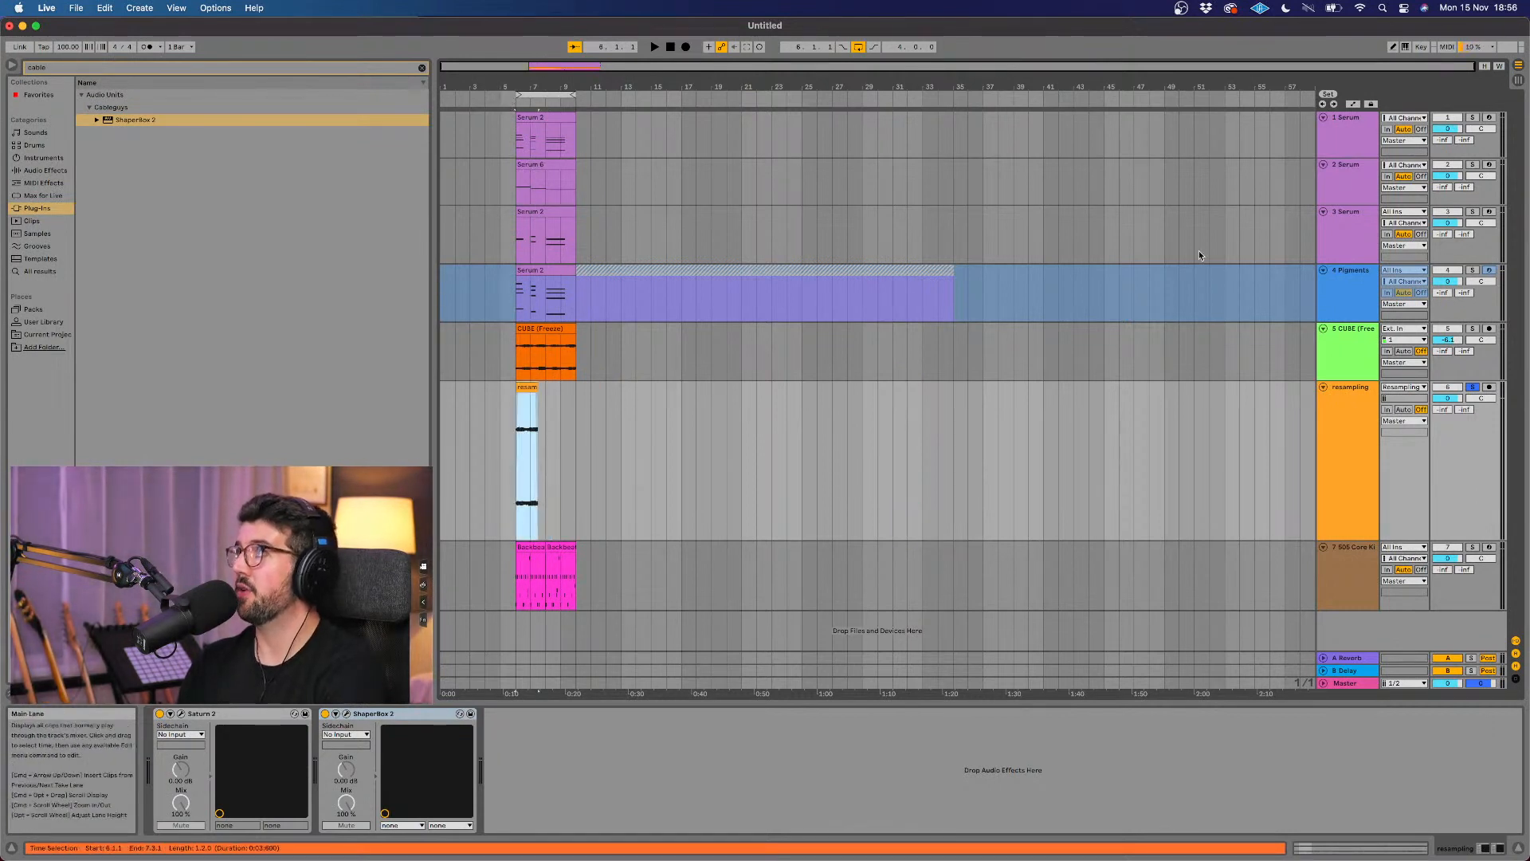
{"action": "left_click", "coordinate": [1472, 388]}
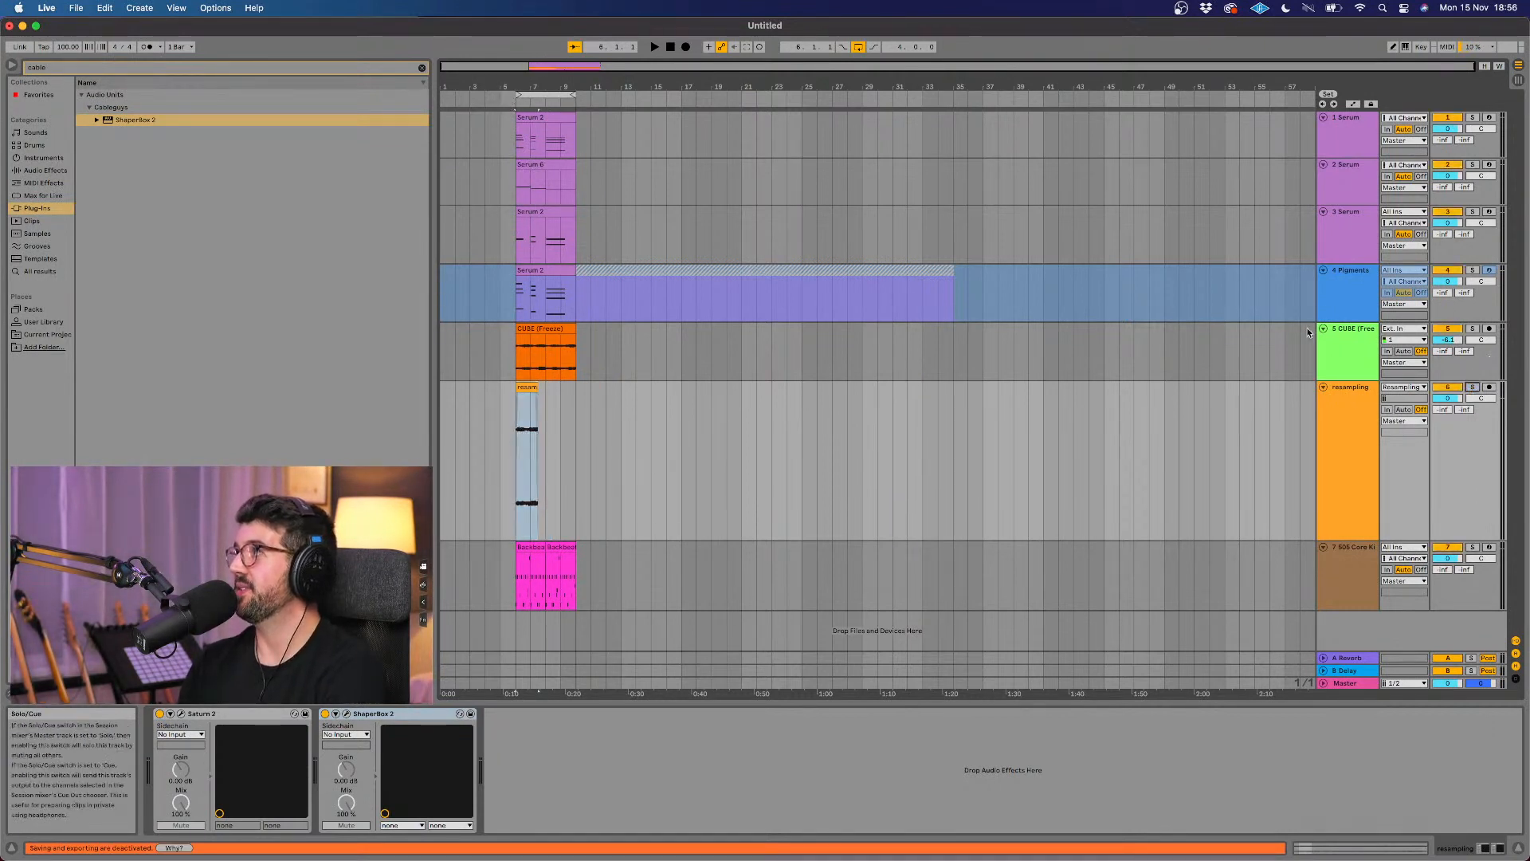
Step: Lengthen the resampling clip's fade-in to cover nearly the first half of the clip
{"action": "scroll", "coordinate": [462, 369], "scroll_direction": "up", "scroll_amount": 10}
{"action": "scroll", "coordinate": [834, 387], "scroll_direction": "right", "scroll_amount": 5}
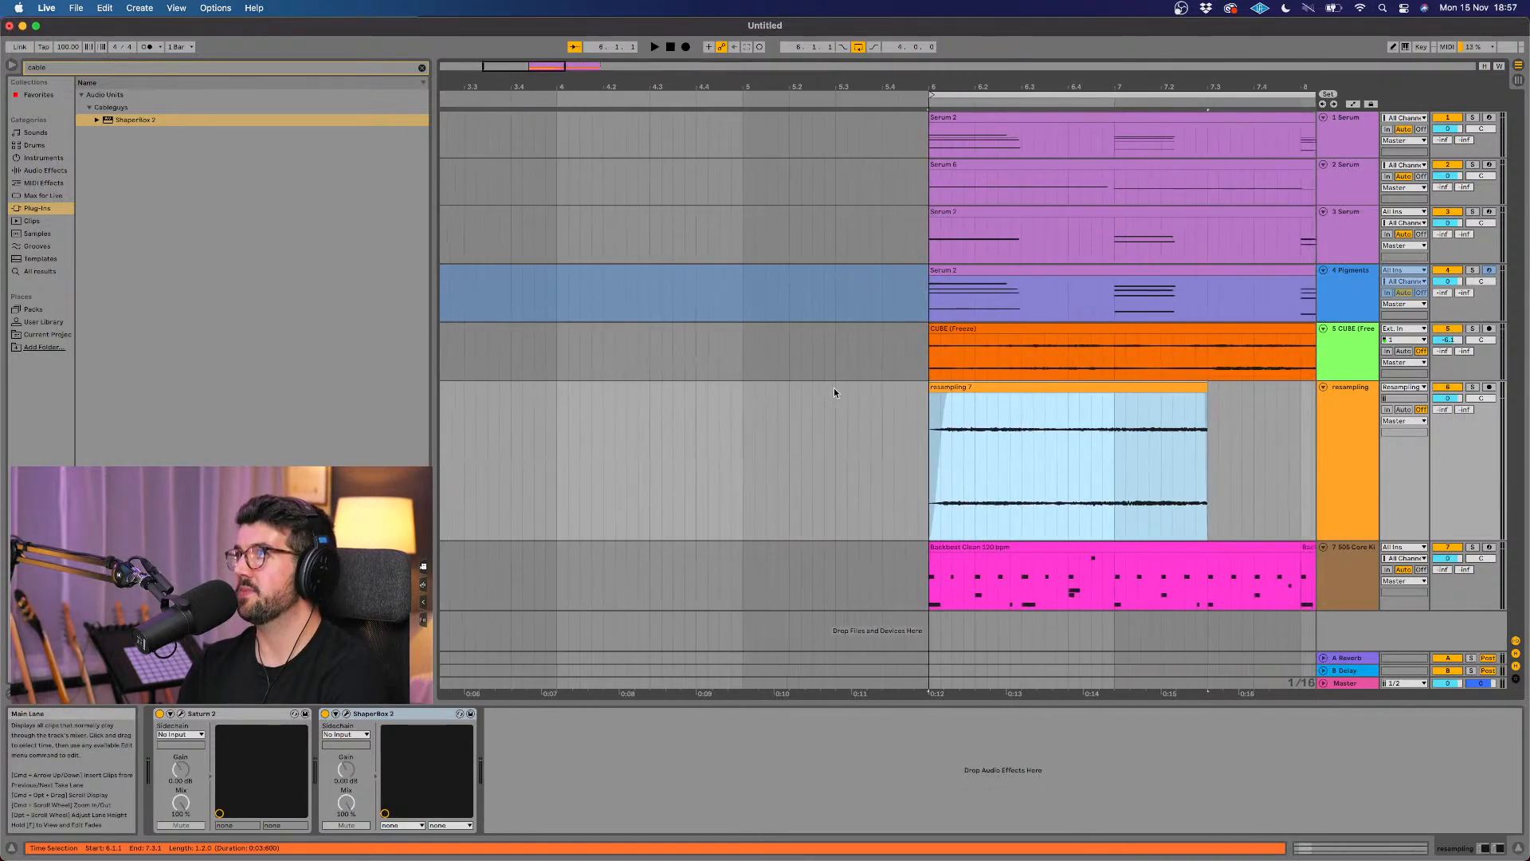
{"action": "left_click", "coordinate": [831, 394]}
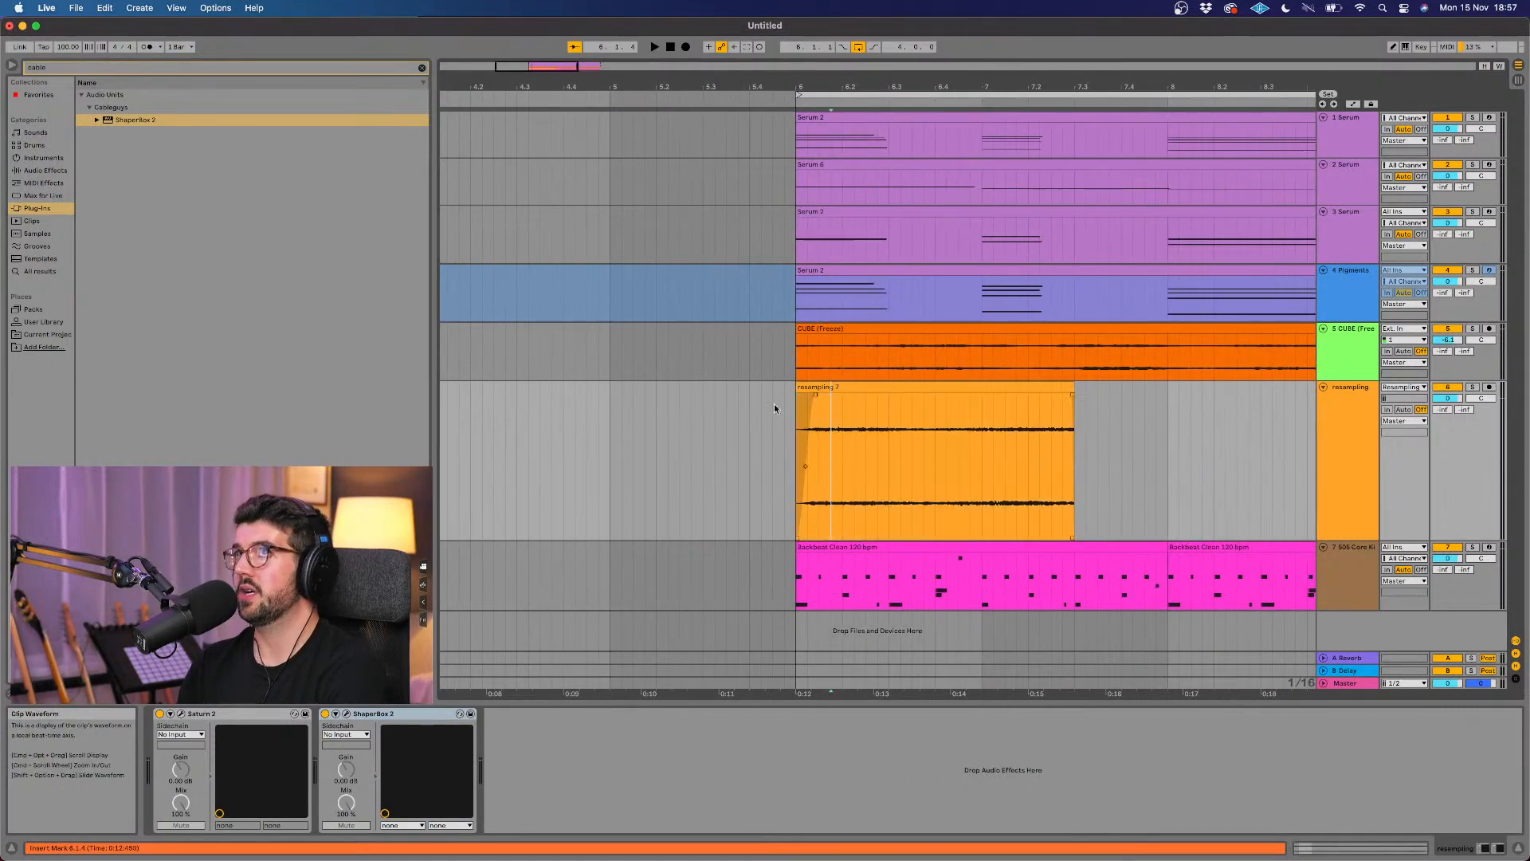
{"action": "left_click", "coordinate": [929, 389]}
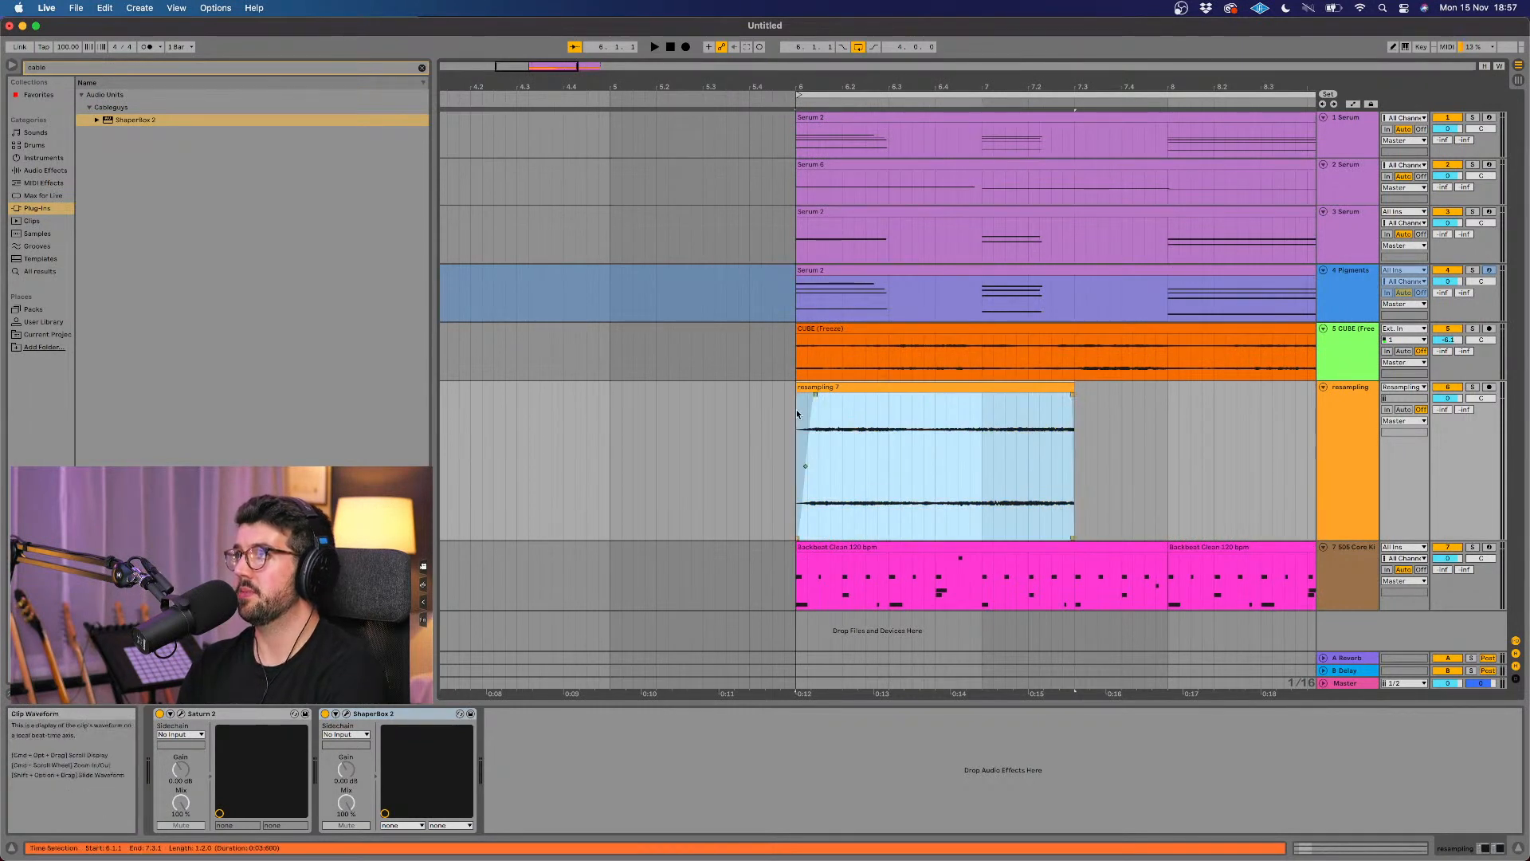
{"action": "left_click_drag", "start_coordinate": [816, 394], "coordinate": [921, 400]}
{"action": "left_click", "coordinate": [937, 388]}
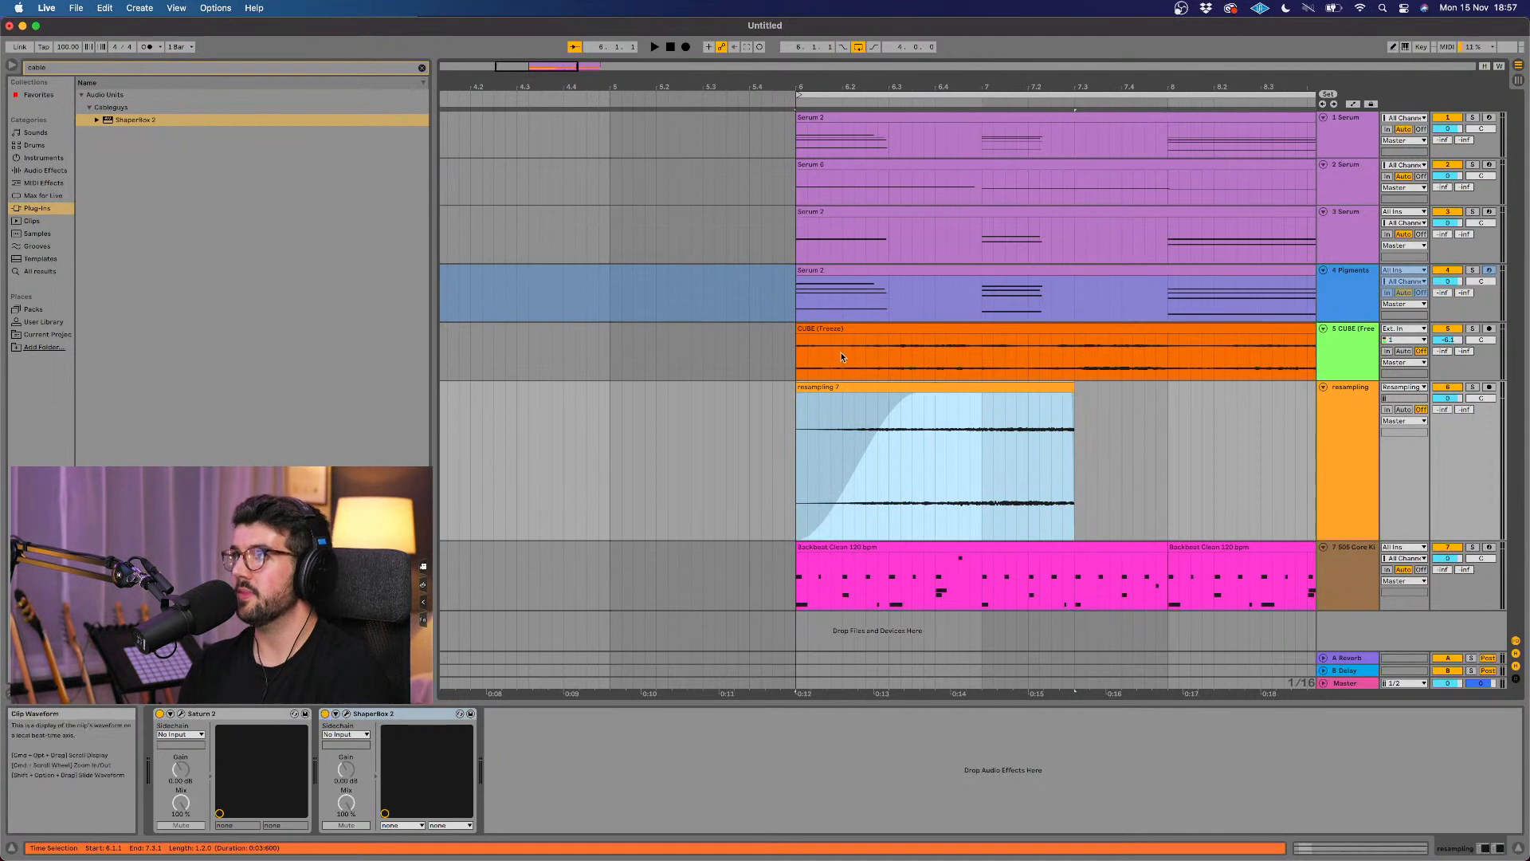
Step: Show the CUBE track's device chain and play all tracks together from the start of the loop at bar 6
{"action": "double_click", "coordinate": [867, 393]}
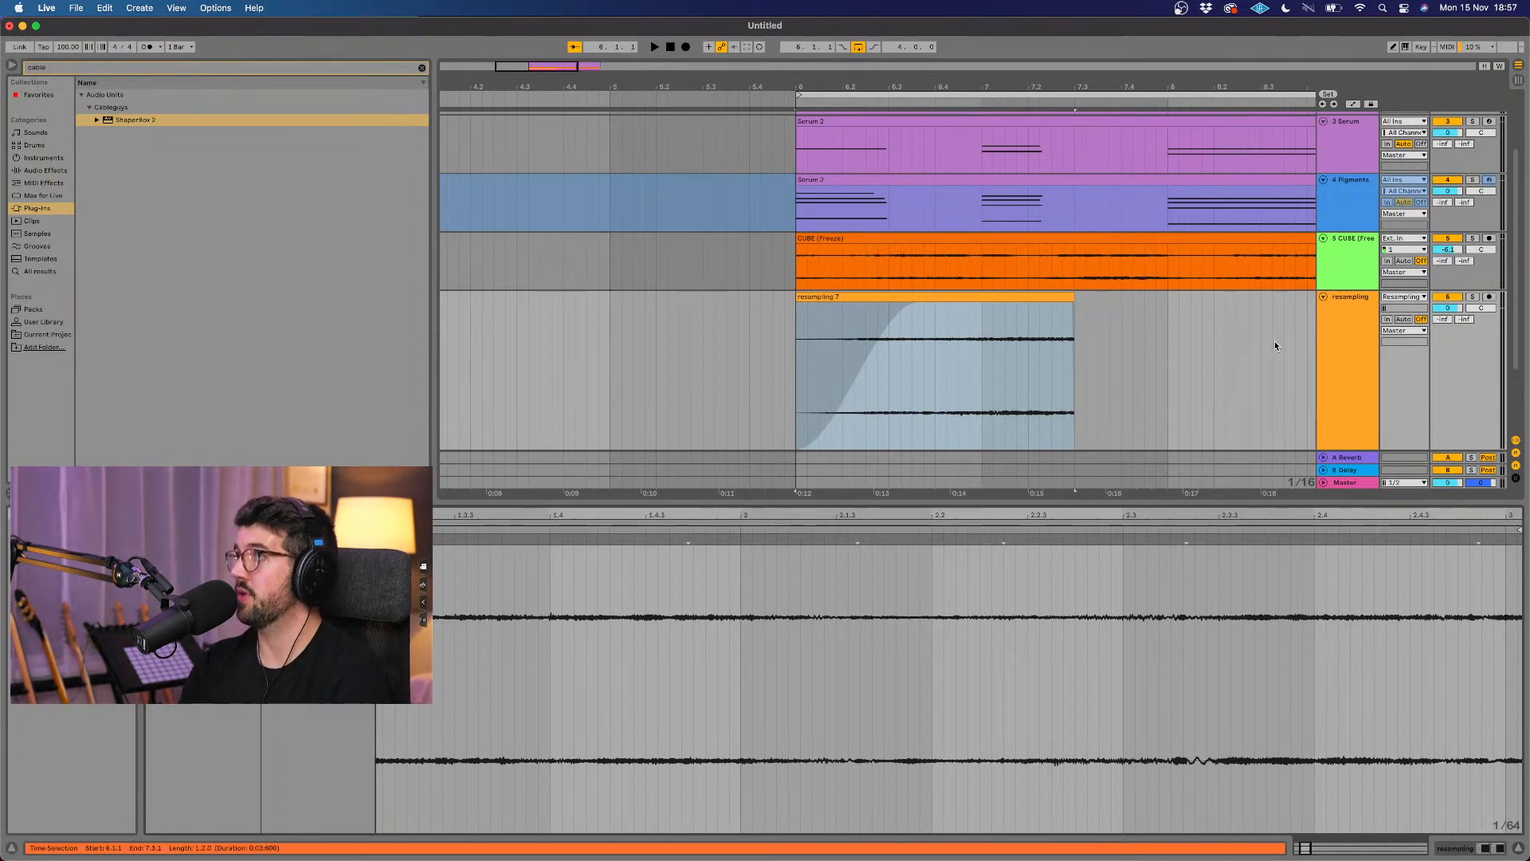
{"action": "left_click", "coordinate": [1345, 274]}
{"action": "scroll", "coordinate": [1170, 328], "scroll_direction": "right", "scroll_amount": 2}
{"action": "scroll", "coordinate": [1171, 329], "scroll_direction": "down", "scroll_amount": 3}
{"action": "scroll", "coordinate": [1171, 329], "scroll_direction": "down", "scroll_amount": 4}
{"action": "scroll", "coordinate": [1171, 329], "scroll_direction": "right", "scroll_amount": 4}
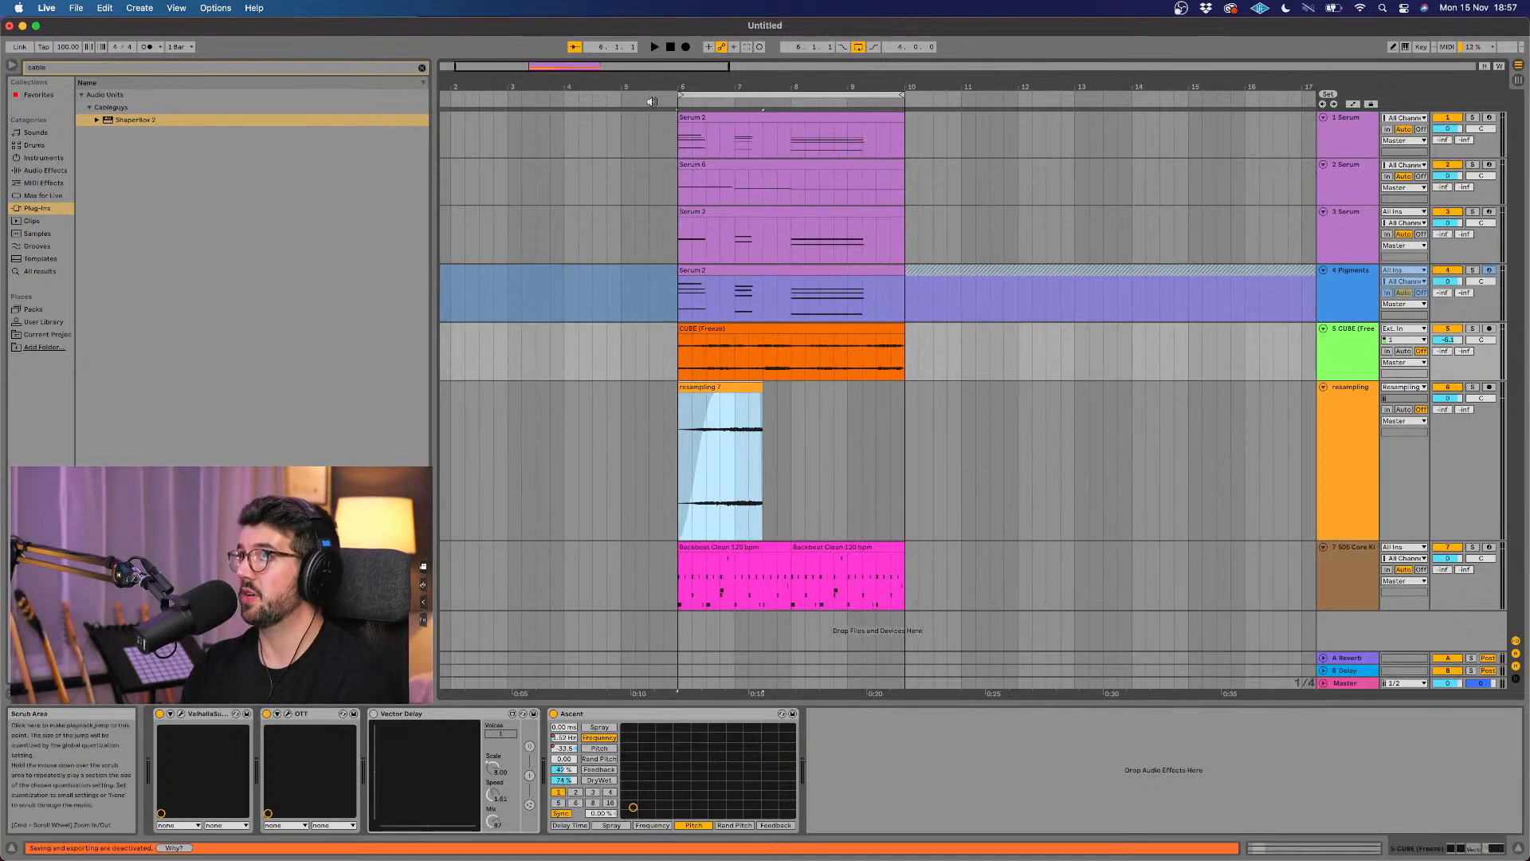
{"action": "left_click", "coordinate": [652, 101]}
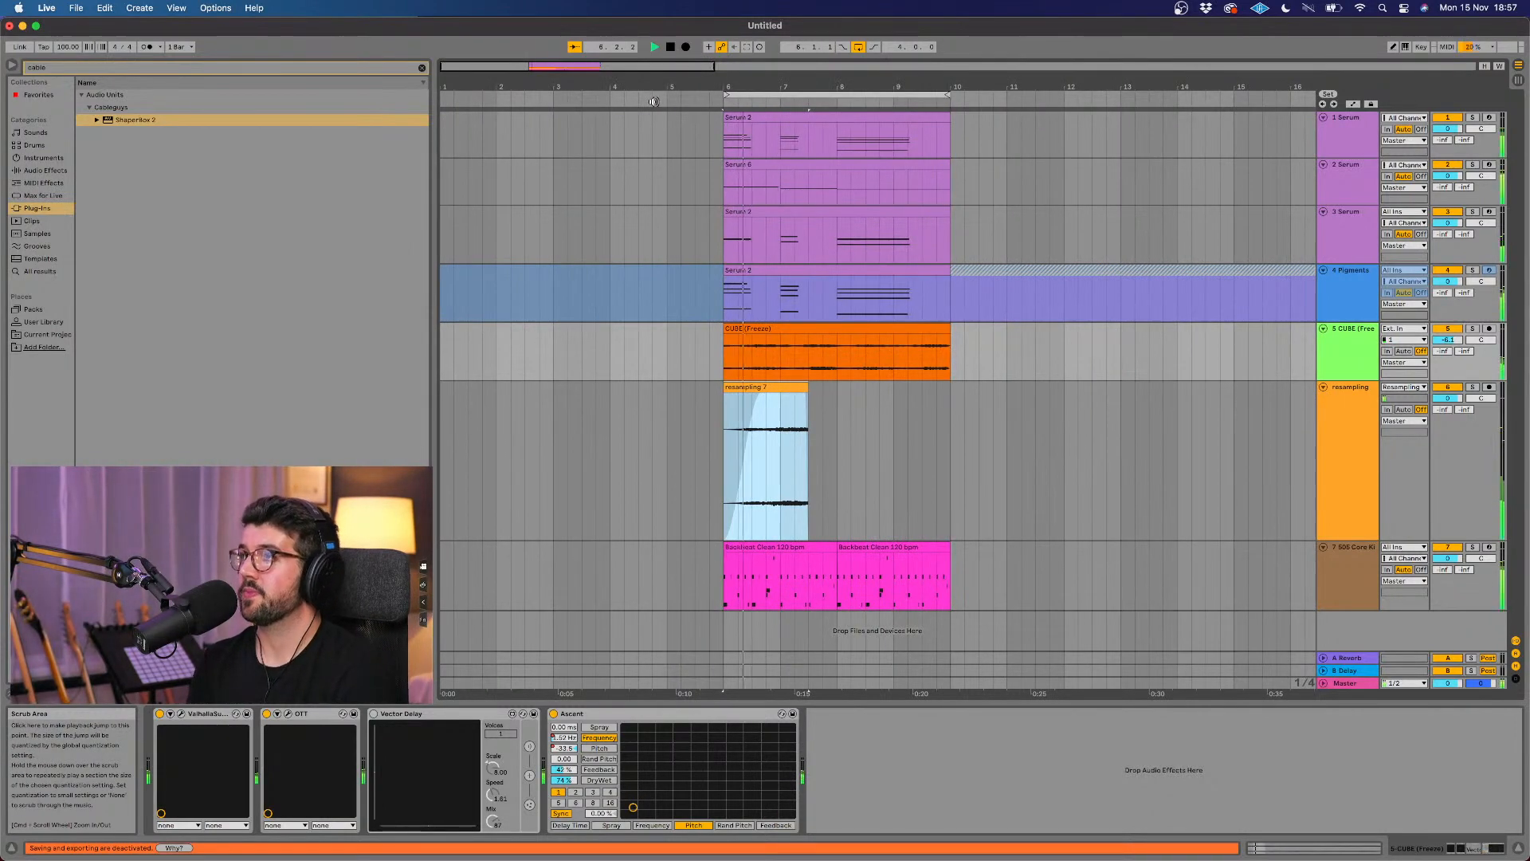